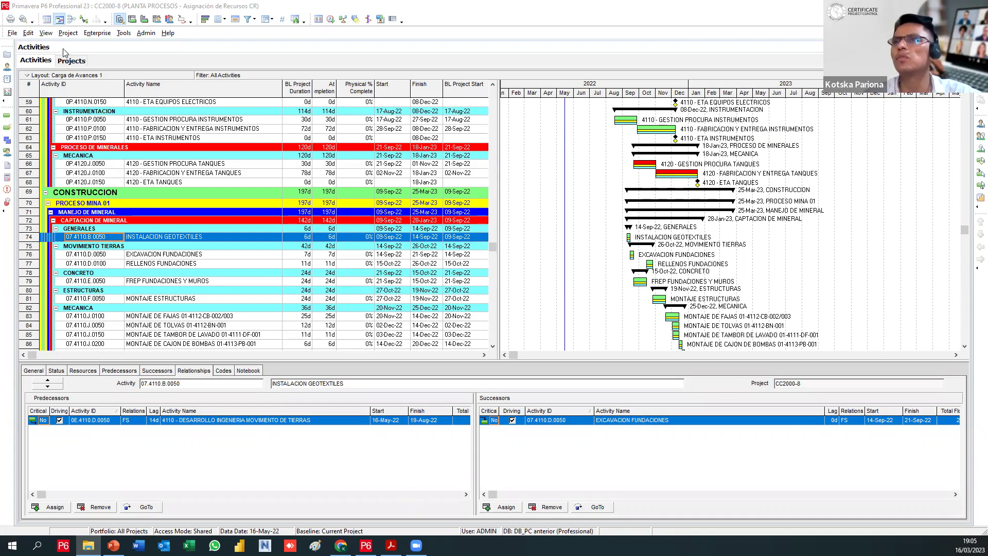
# Close the current project and open CC2000-15, PLANTA PROCESOS - Asignación de Recursos CR 31.08, from the Planta Concentradora group
pyautogui.click(12, 33)
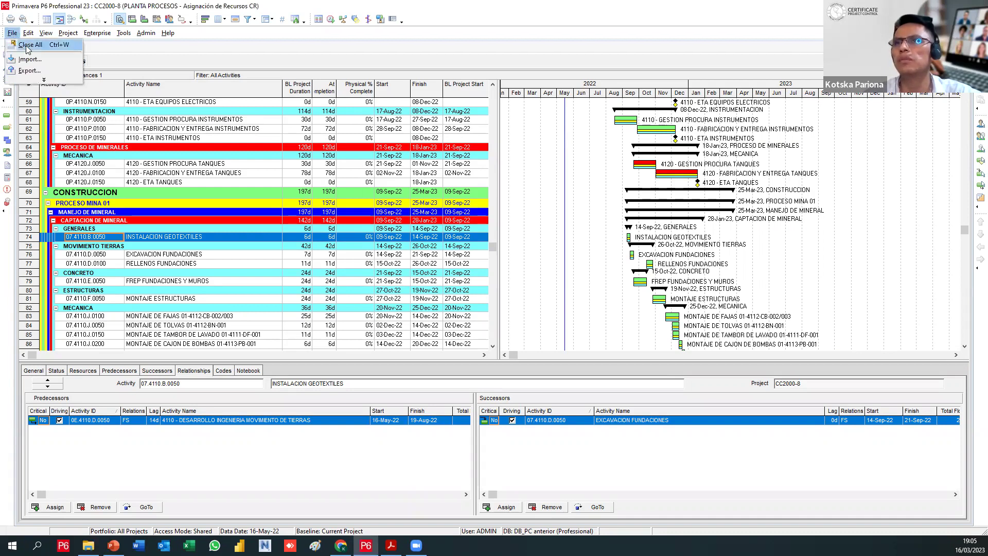
pyautogui.press('Escape')
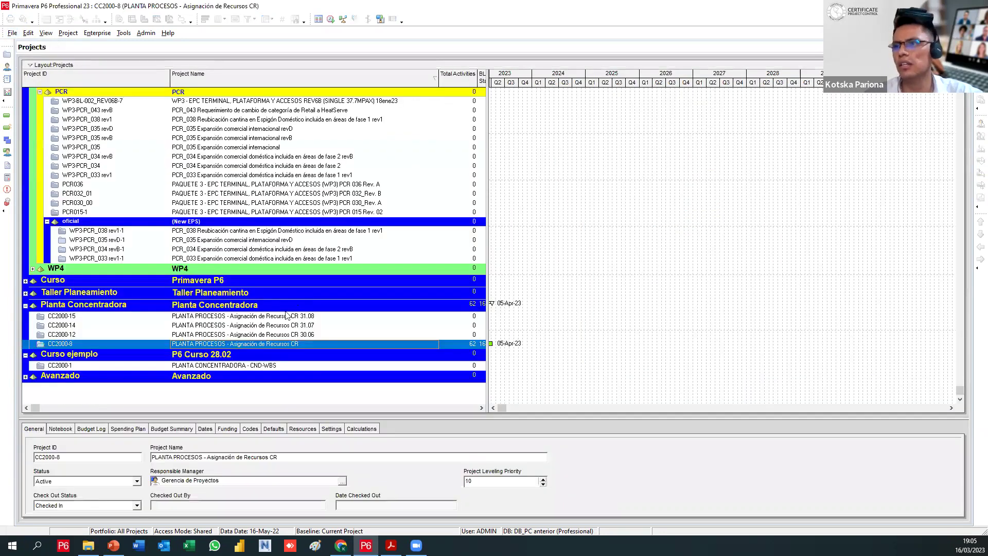
pyautogui.click(297, 336)
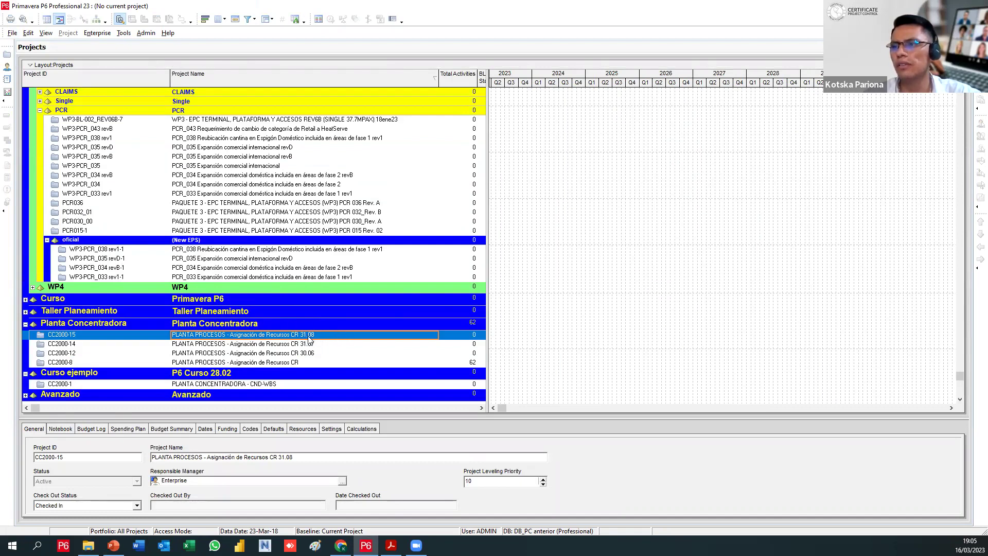
pyautogui.click(281, 363)
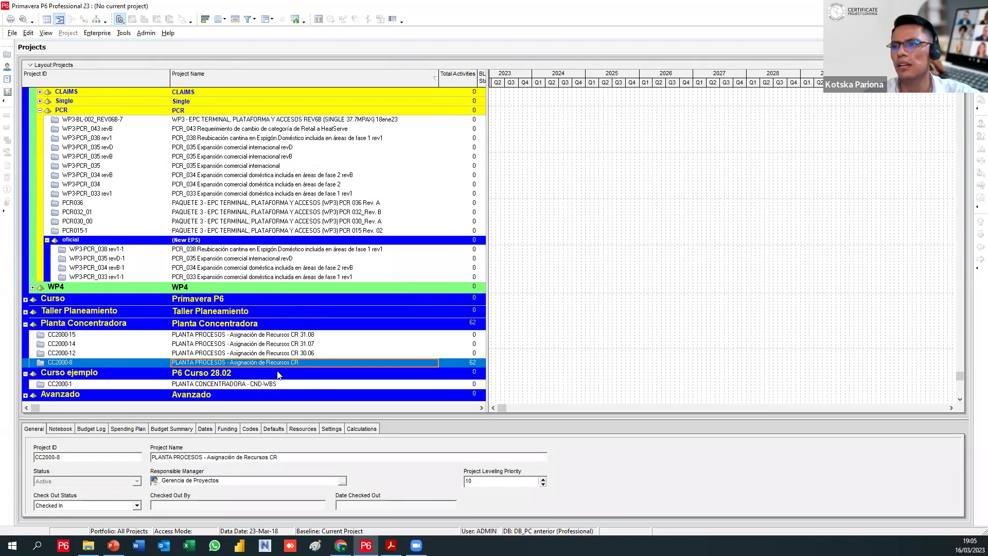
pyautogui.click(297, 337)
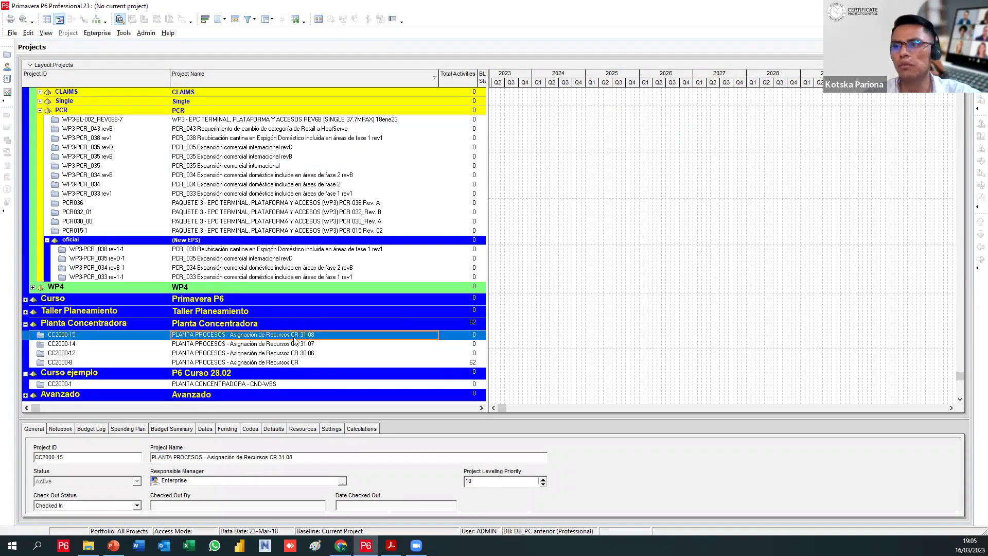
pyautogui.click(296, 362)
pyautogui.click(303, 338)
pyautogui.click(291, 362)
pyautogui.click(302, 339)
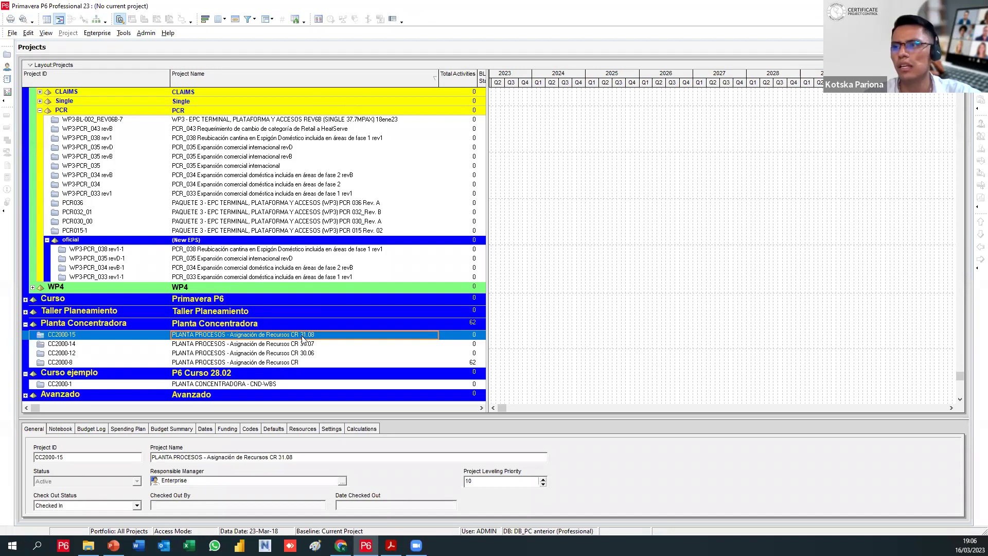
pyautogui.rightClick(303, 338)
pyautogui.click(273, 345)
pyautogui.rightClick(310, 338)
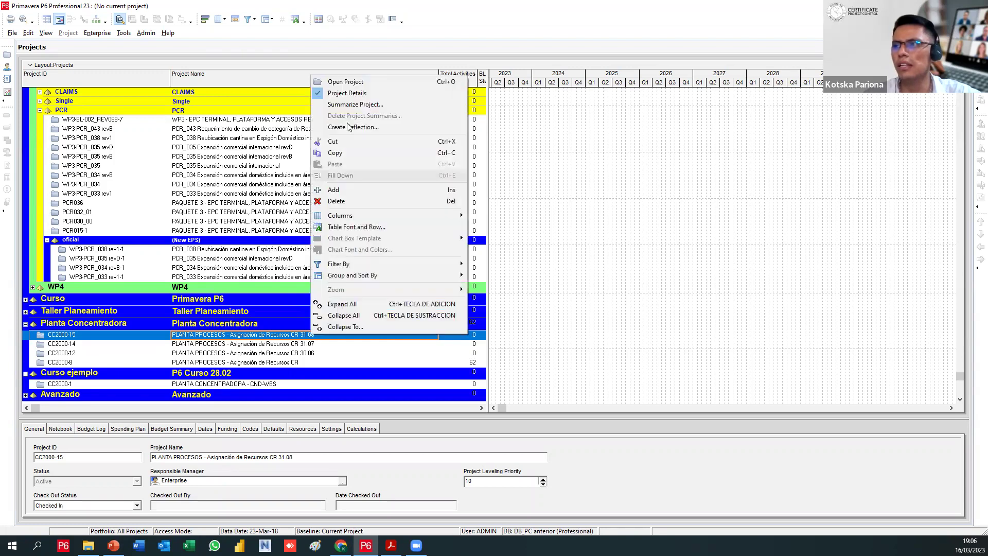
pyautogui.click(348, 81)
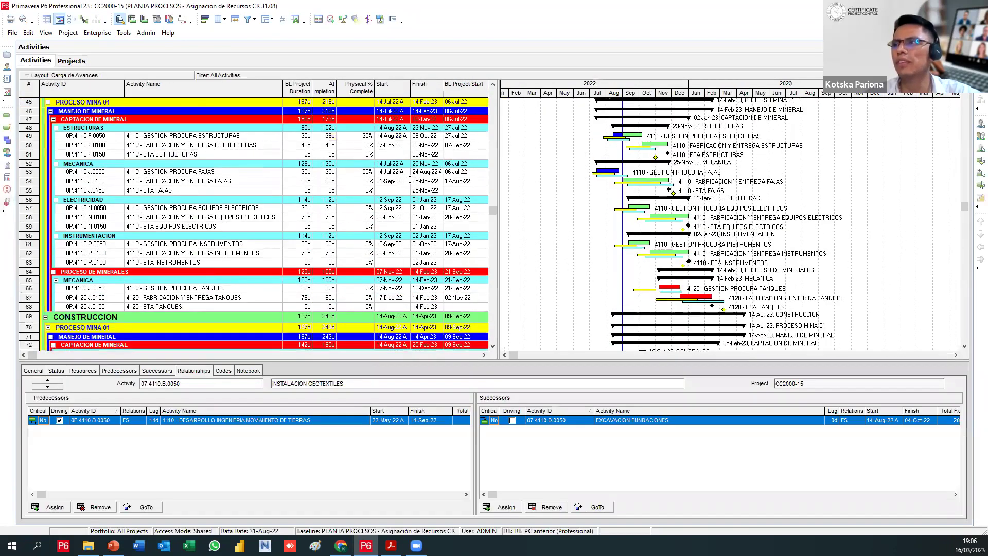
# Widen the activity table to include the BL Project Finish column and review the baselines maintained for the project with their full names
pyautogui.moveTo(497, 198); pyautogui.dragTo(543, 230)
pyautogui.click(97, 33)
pyautogui.moveTo(68, 33)
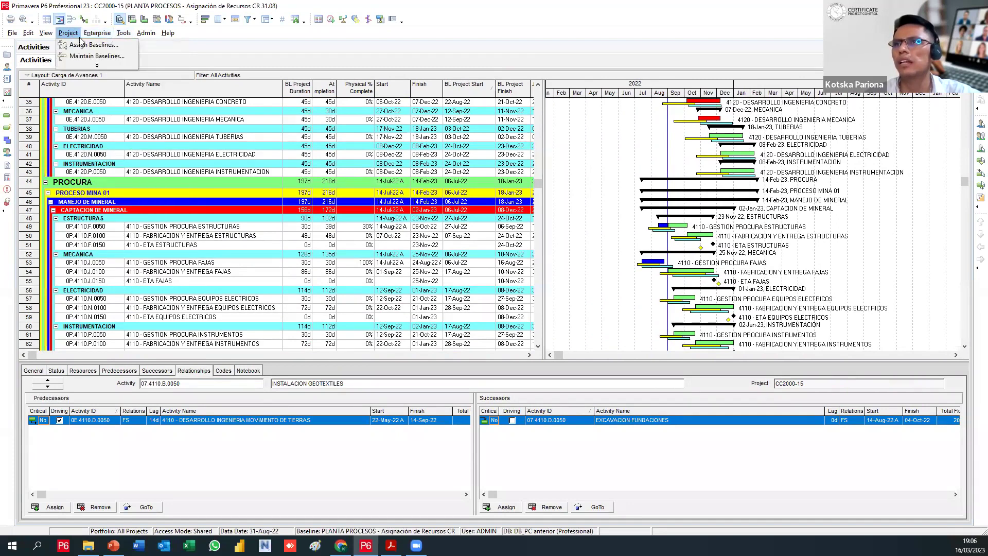
pyautogui.click(109, 57)
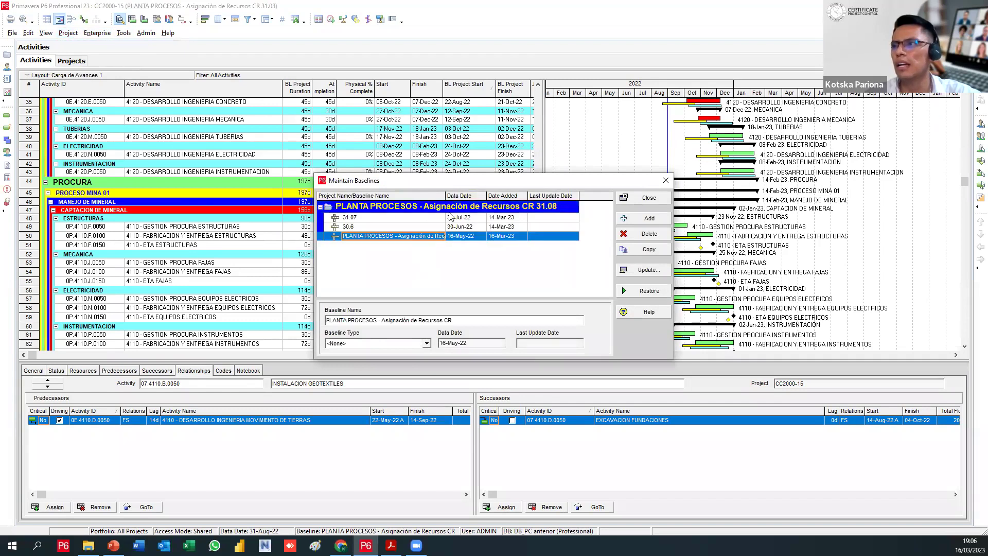
pyautogui.moveTo(446, 196); pyautogui.dragTo(514, 196)
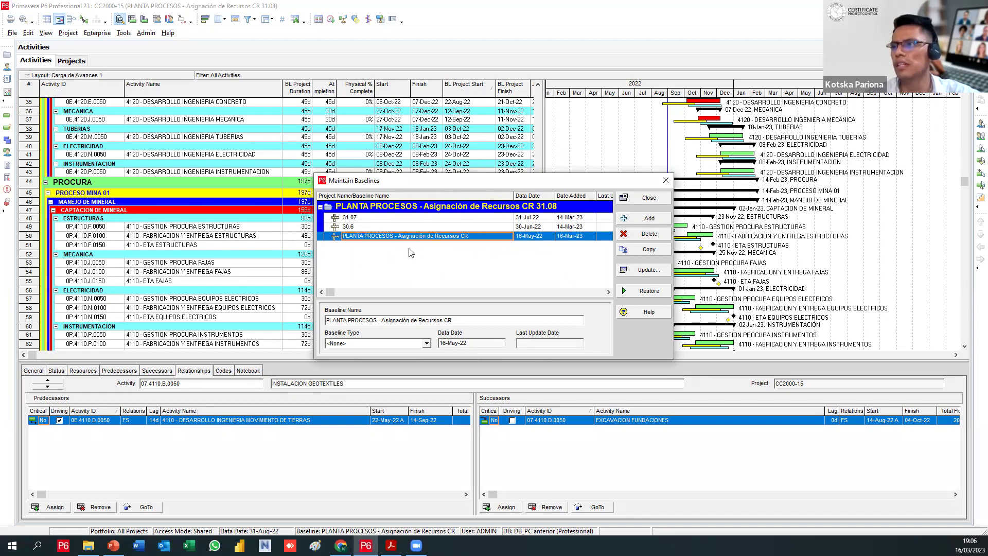
pyautogui.click(646, 198)
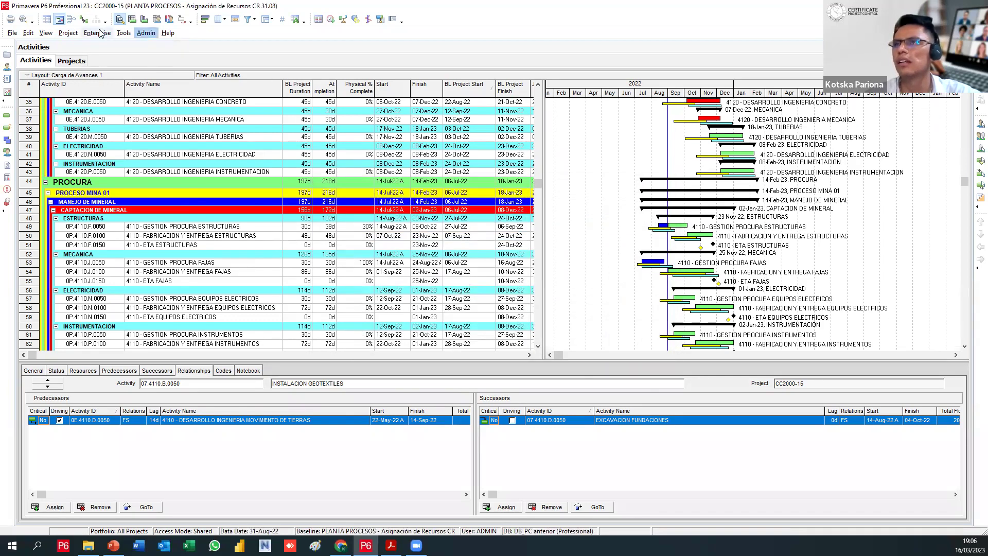
# Review which baselines are assigned as the project, primary and secondary baselines of CC2000-15
pyautogui.click(97, 33)
pyautogui.click(68, 32)
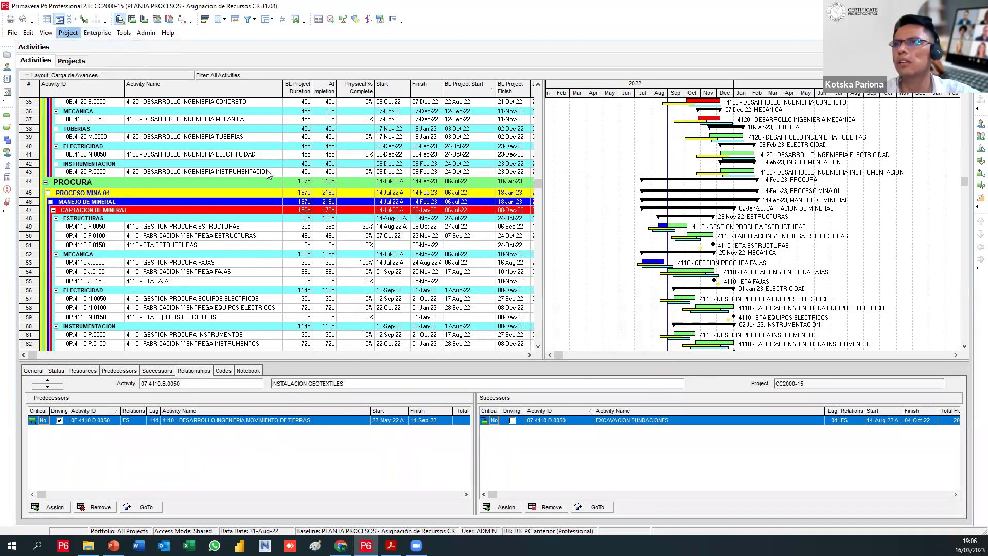
pyautogui.press('Return')
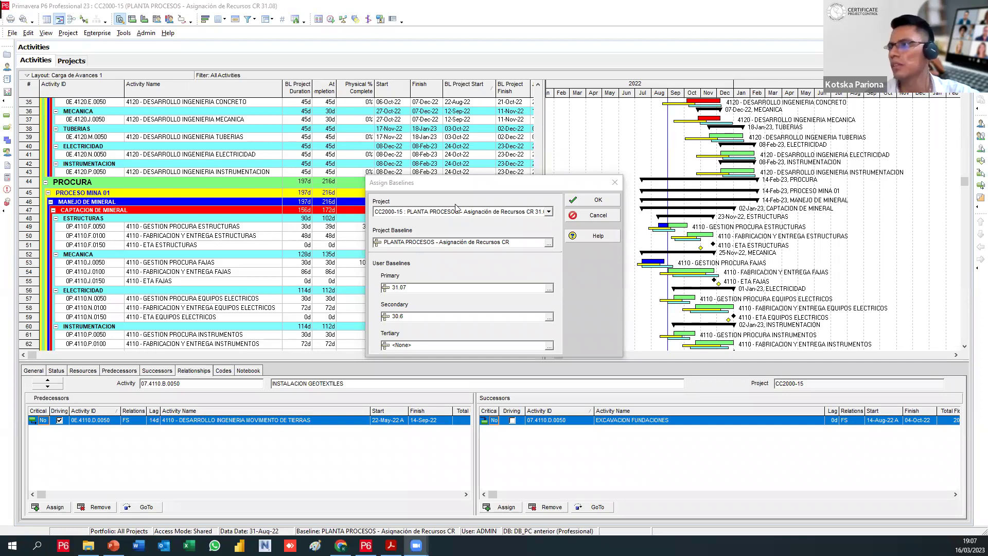
pyautogui.click(592, 200)
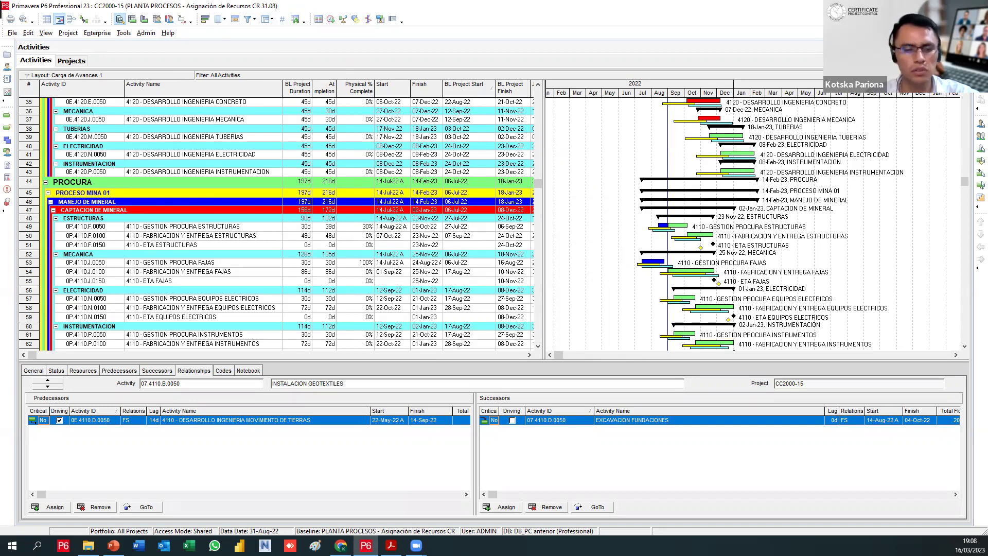
pyautogui.hotkey('alt', 'Tab')
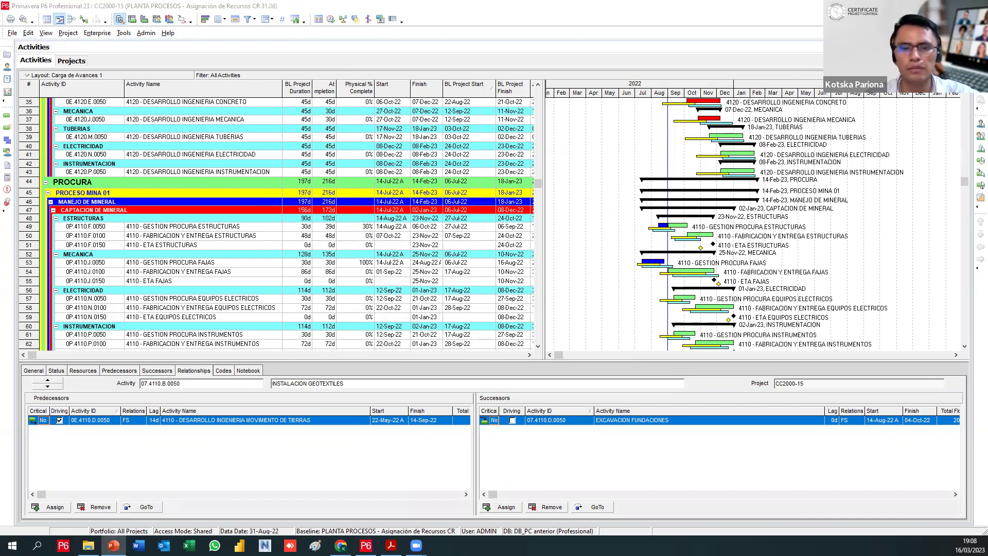
pyautogui.hotkey('alt', 'Tab')
pyautogui.hotkey('alt', 'Tab')
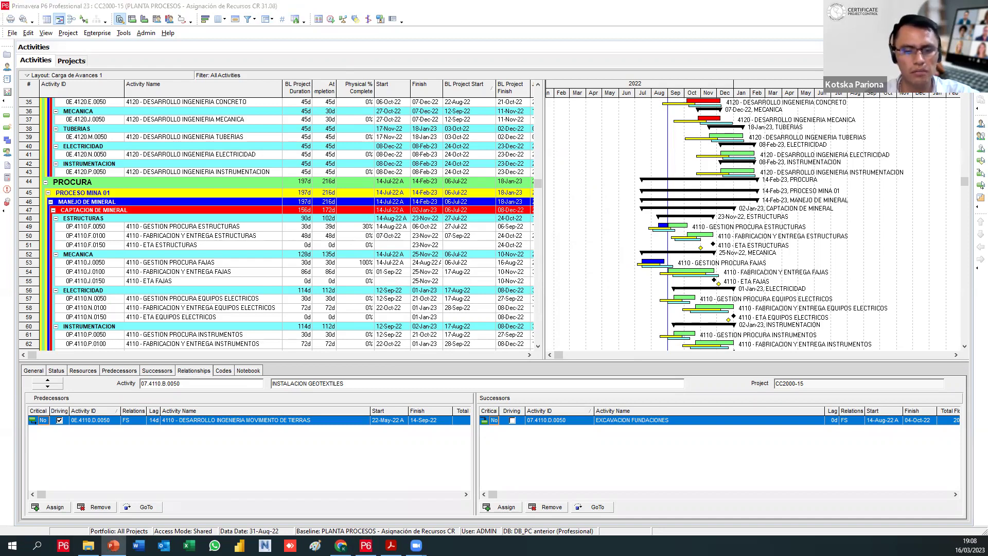
pyautogui.hotkey('alt', 'Tab')
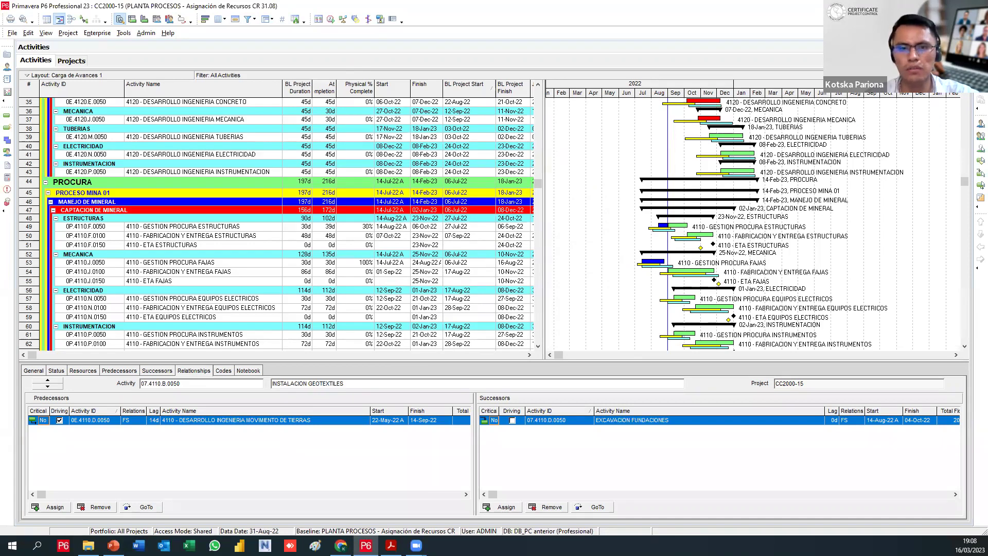
pyautogui.hotkey('alt', 'Tab')
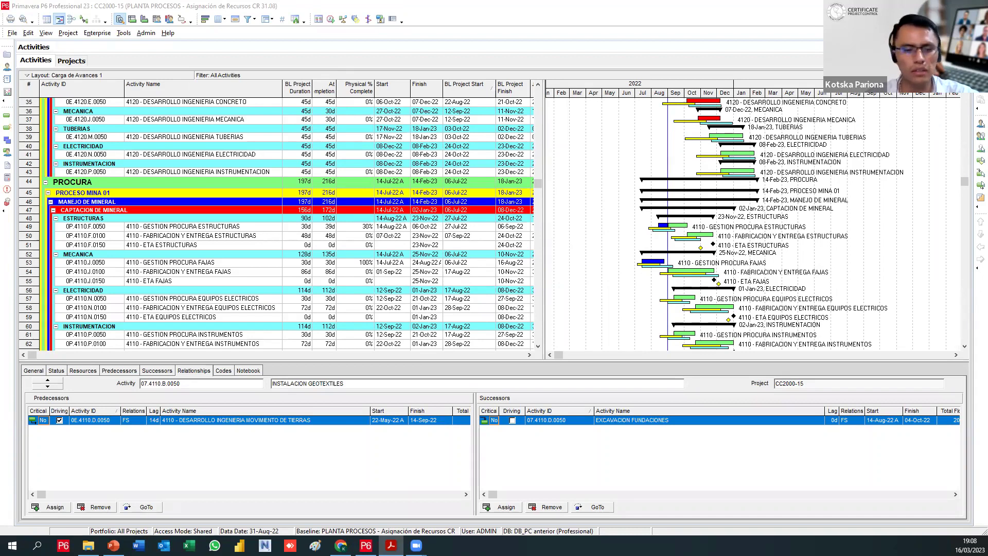
pyautogui.hotkey('alt', 'Tab')
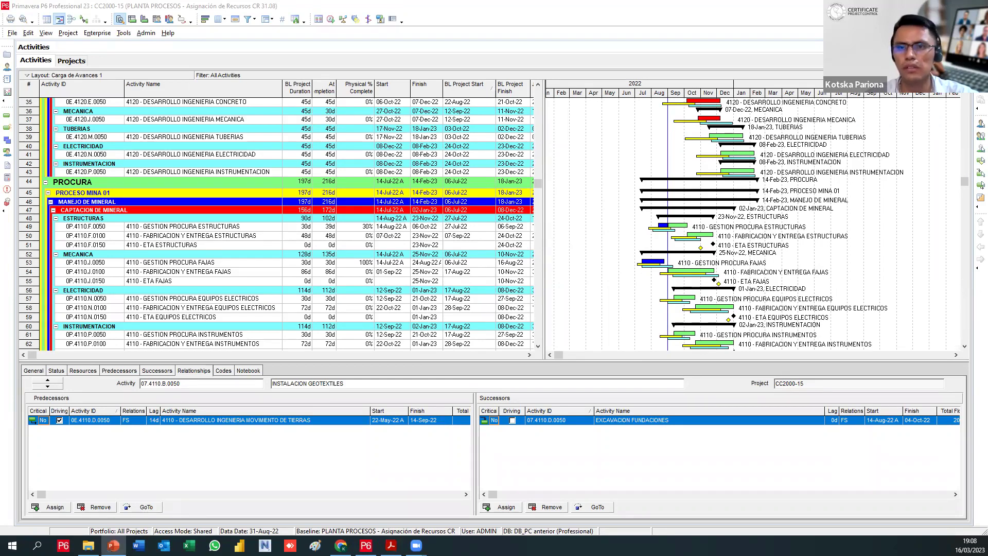
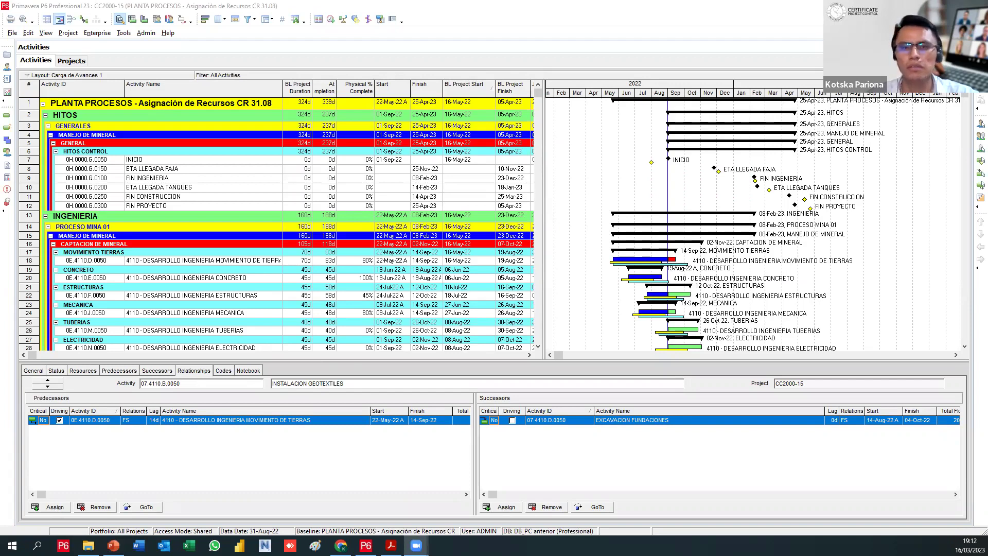
pyautogui.moveTo(159, 60)
pyautogui.mouseDown()
pyautogui.moveTo(385, 83)
pyautogui.moveTo(801, 467)
pyautogui.moveTo(810, 443)
pyautogui.mouseUp()
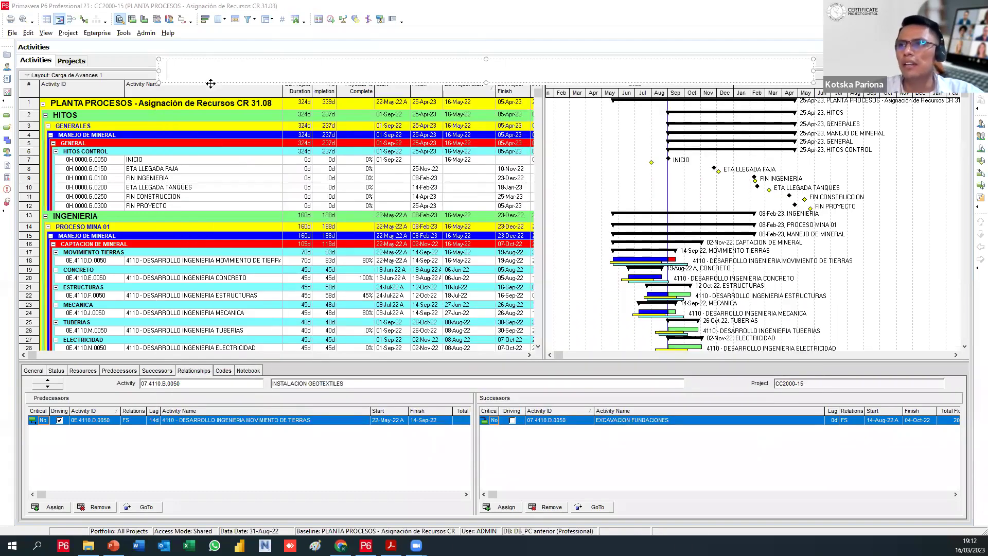
pyautogui.click(364, 63)
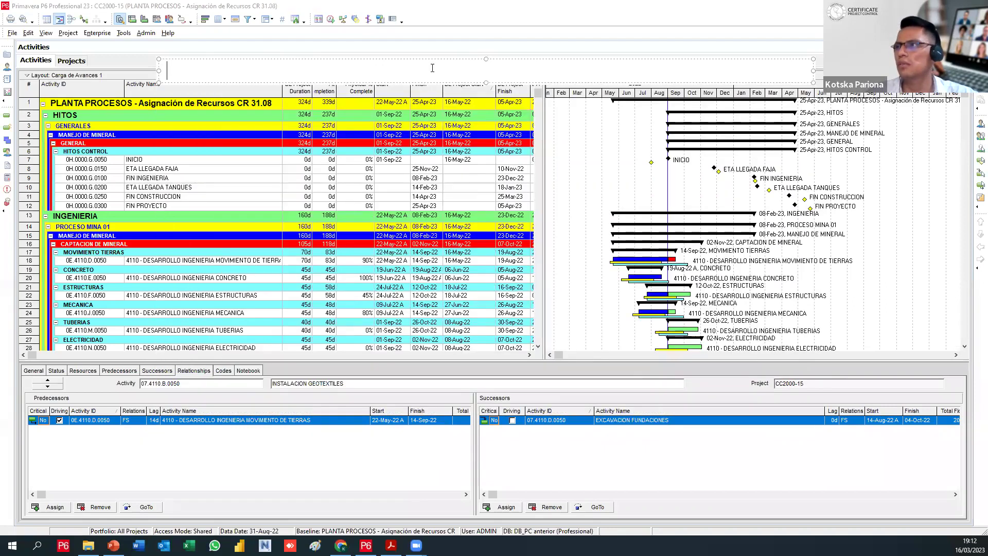
pyautogui.moveTo(431, 60); pyautogui.dragTo(335, 359)
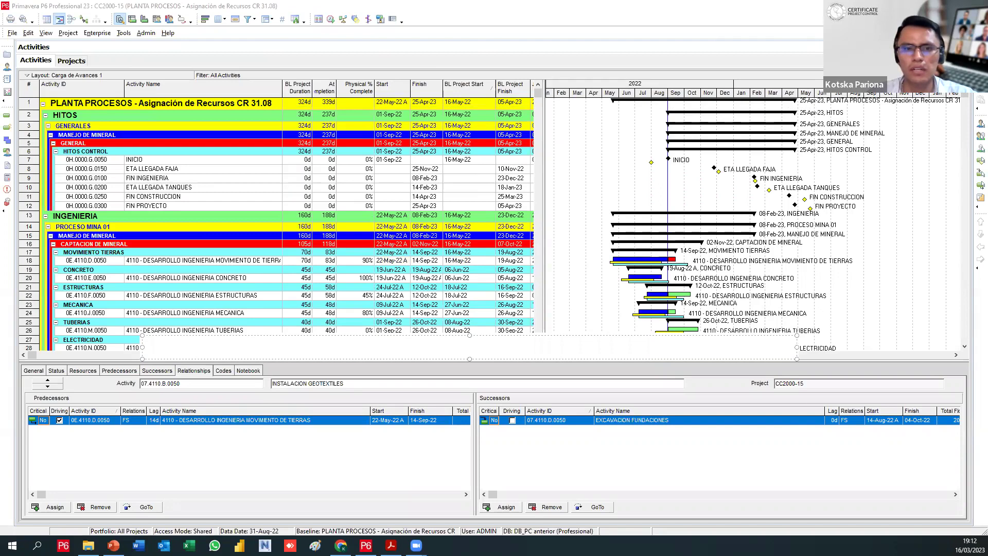
pyautogui.press('Escape')
# Draw a red vertical axis with an arrowhead and a red horizontal axis over the schedule as a chart frame
pyautogui.moveTo(337, 335)
pyautogui.mouseDown()
pyautogui.moveTo(334, 45)
pyautogui.moveTo(338, 180)
pyautogui.mouseUp()
pyautogui.moveTo(303, 338)
pyautogui.mouseDown()
pyautogui.moveTo(802, 373)
pyautogui.moveTo(869, 332)
pyautogui.mouseUp()
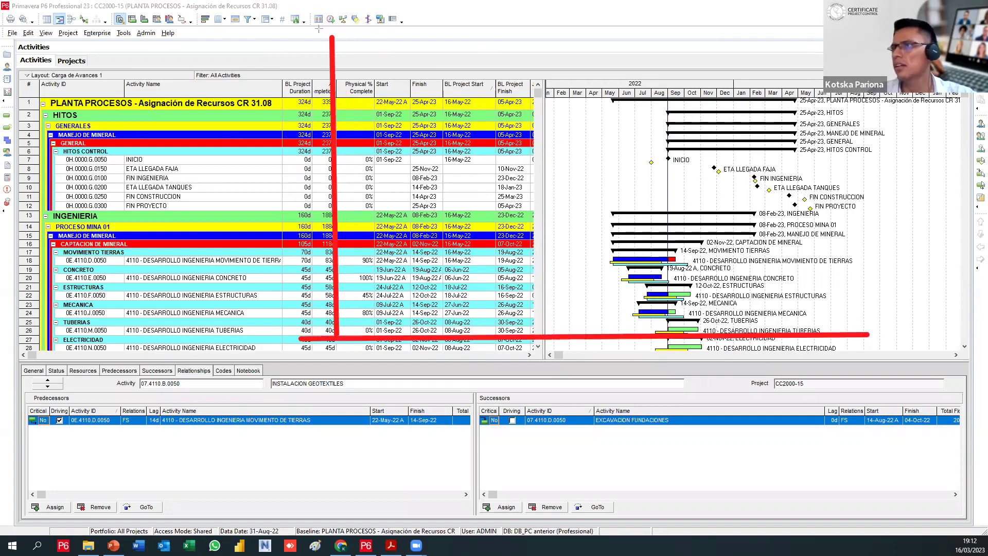
pyautogui.moveTo(326, 40); pyautogui.dragTo(325, 58)
# Handwrite the red labels % and HH beside the vertical axis and t below the far end of the horizontal axis
pyautogui.moveTo(332, 22)
pyautogui.mouseDown()
pyautogui.moveTo(341, 51)
pyautogui.moveTo(279, 60)
pyautogui.moveTo(302, 58)
pyautogui.moveTo(283, 30)
pyautogui.mouseUp()
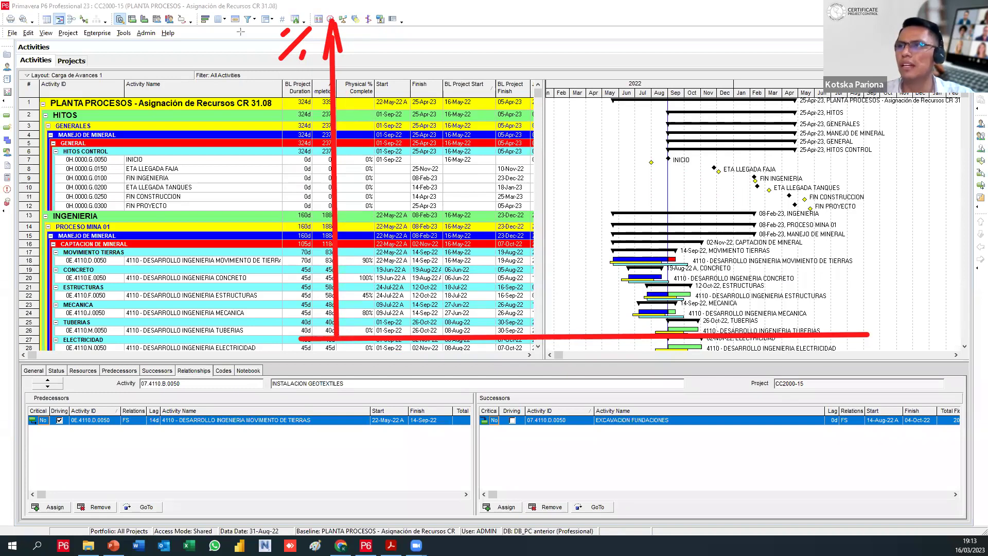
pyautogui.moveTo(244, 27)
pyautogui.mouseDown()
pyautogui.moveTo(253, 30)
pyautogui.moveTo(193, 61)
pyautogui.mouseUp()
pyautogui.hotkey('ctrl', 'z')
pyautogui.moveTo(218, 29)
pyautogui.mouseDown()
pyautogui.moveTo(207, 61)
pyautogui.moveTo(217, 46)
pyautogui.mouseUp()
pyautogui.moveTo(234, 30); pyautogui.dragTo(225, 63)
pyautogui.moveTo(244, 30)
pyautogui.mouseDown()
pyautogui.moveTo(236, 62)
pyautogui.moveTo(244, 45)
pyautogui.mouseUp()
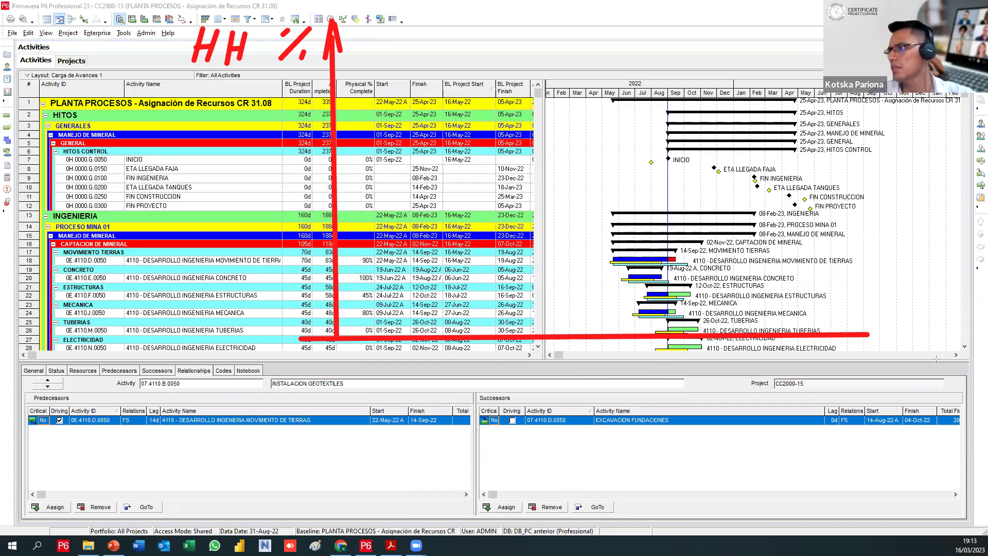
pyautogui.moveTo(866, 349)
pyautogui.mouseDown()
pyautogui.moveTo(870, 386)
pyautogui.moveTo(884, 356)
pyautogui.mouseUp()
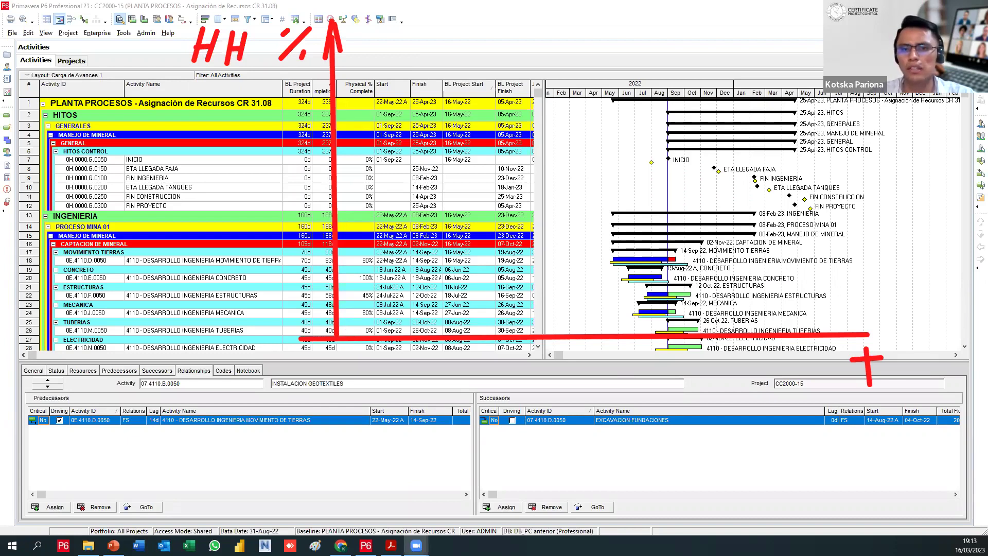
# Draw a blue S-curve from the axes' origin, a shorter green curve beneath it, and a green arrow pointing toward the vertical axis
pyautogui.moveTo(344, 324)
pyautogui.mouseDown()
pyautogui.moveTo(340, 335)
pyautogui.moveTo(529, 305)
pyautogui.moveTo(587, 269)
pyautogui.moveTo(721, 126)
pyautogui.moveTo(797, 86)
pyautogui.moveTo(824, 84)
pyautogui.mouseUp()
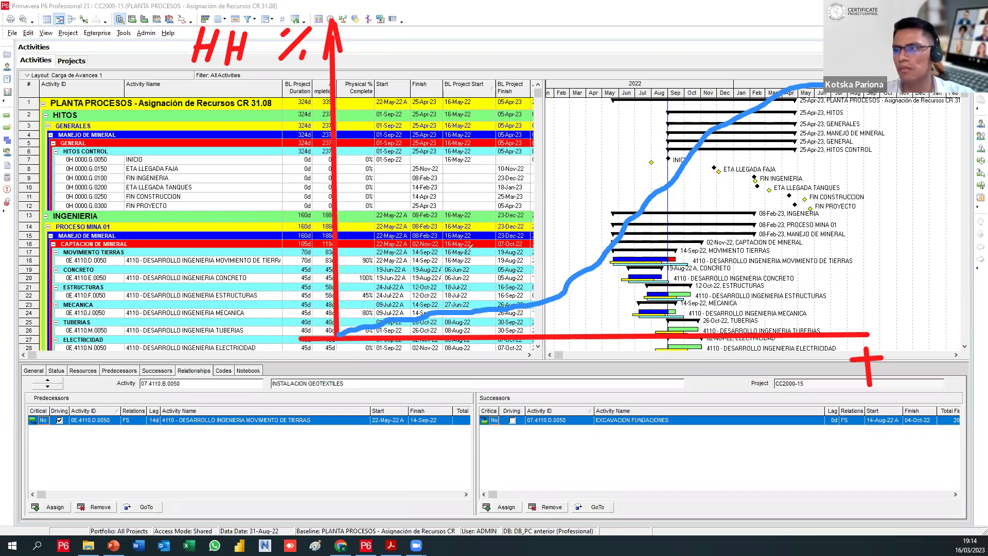
pyautogui.moveTo(344, 333)
pyautogui.mouseDown()
pyautogui.moveTo(565, 311)
pyautogui.moveTo(646, 256)
pyautogui.mouseUp()
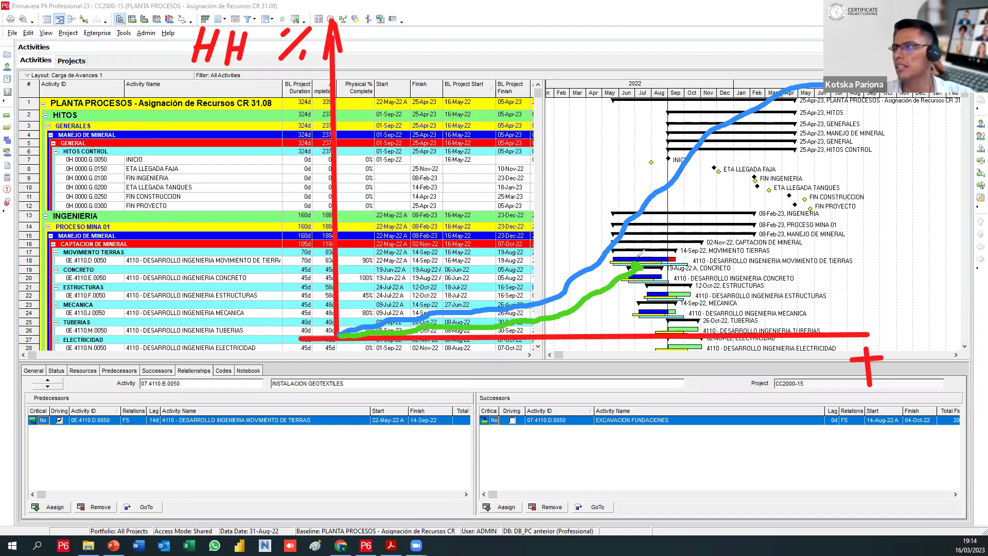
pyautogui.moveTo(627, 169); pyautogui.dragTo(350, 167)
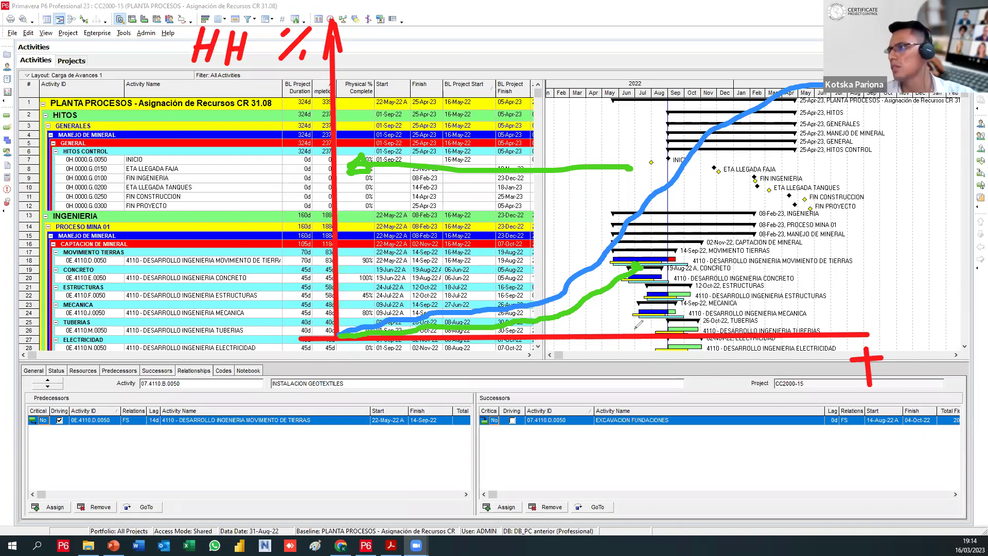
# Draw a tall magenta vertical line through the end of the green curve and erase the green horizontal arrow
pyautogui.moveTo(640, 333)
pyautogui.mouseDown()
pyautogui.moveTo(631, 258)
pyautogui.moveTo(638, 150)
pyautogui.mouseUp()
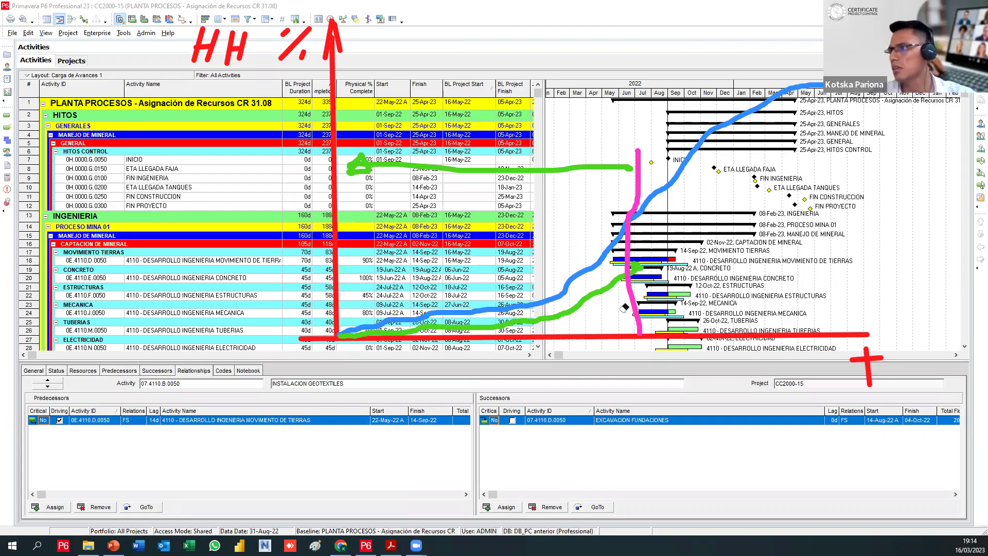
pyautogui.hotkey('ctrl', 'z')
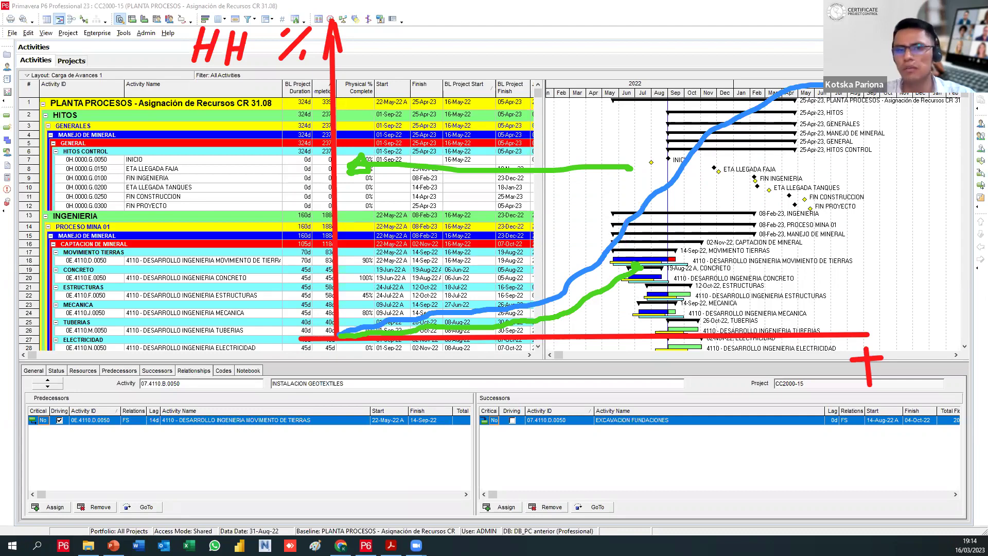
pyautogui.moveTo(646, 333); pyautogui.dragTo(637, 49)
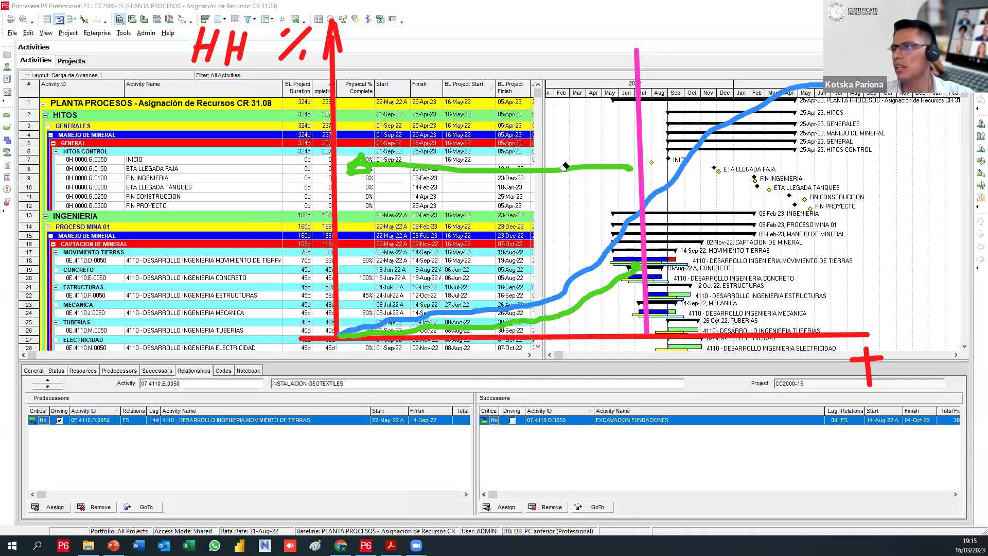
pyautogui.click(565, 168)
pyautogui.click(629, 167)
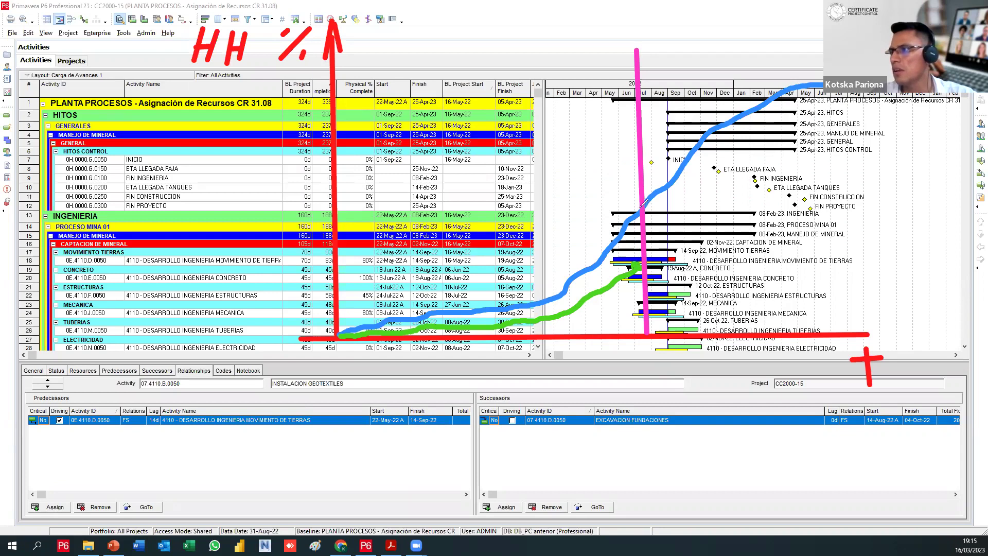
# Draw magenta horizontal lines from the vertical line to the red axis for the blue and green curves, labelled PV and EV
pyautogui.moveTo(644, 207)
pyautogui.mouseDown()
pyautogui.moveTo(343, 208)
pyautogui.moveTo(300, 222)
pyautogui.moveTo(286, 202)
pyautogui.moveTo(308, 190)
pyautogui.moveTo(322, 216)
pyautogui.moveTo(330, 181)
pyautogui.mouseUp()
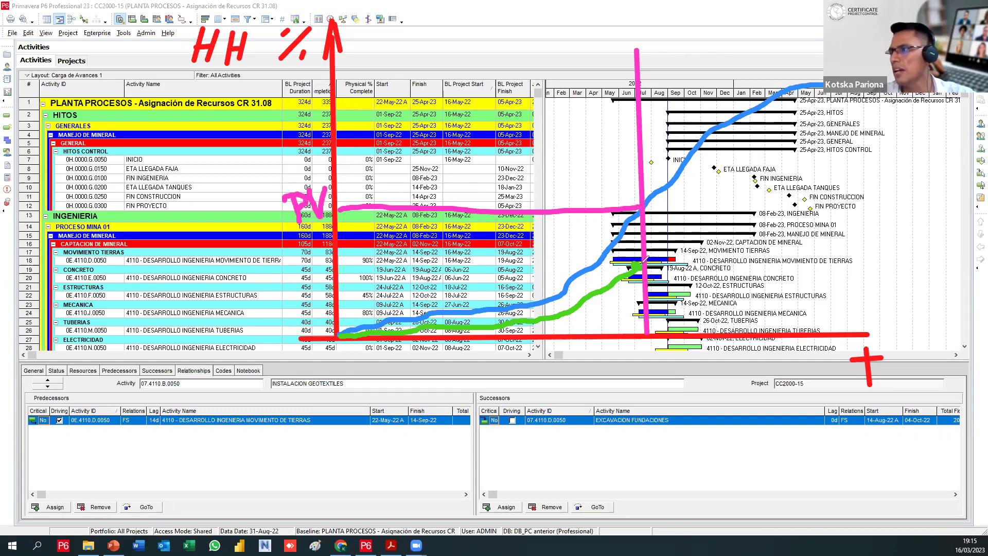
pyautogui.moveTo(645, 262)
pyautogui.mouseDown()
pyautogui.moveTo(335, 264)
pyautogui.moveTo(298, 278)
pyautogui.moveTo(315, 277)
pyautogui.moveTo(314, 252)
pyautogui.moveTo(314, 266)
pyautogui.moveTo(336, 243)
pyautogui.mouseUp()
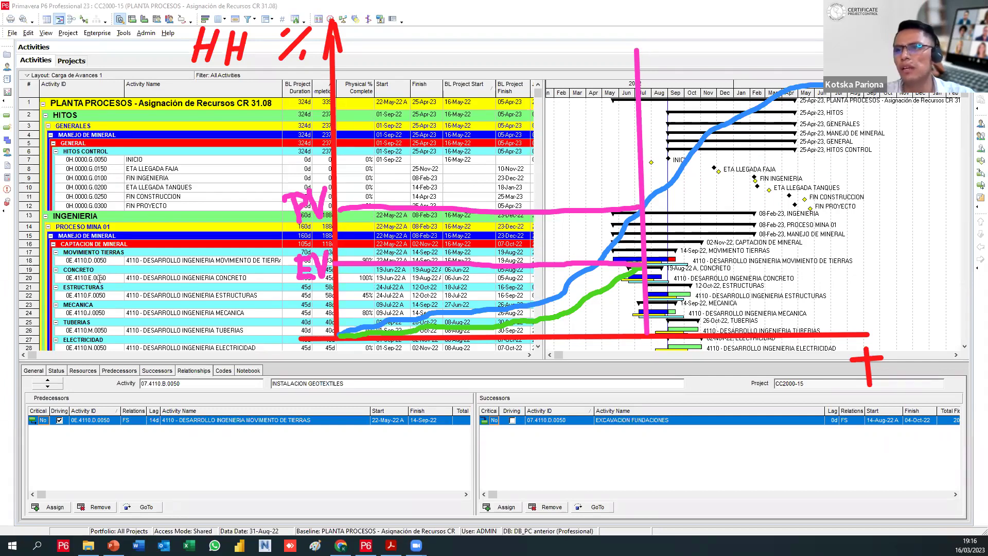
# Add an orange text note reading "ACT 1 = 2HH/M3" beneath the chart sketch, over the Predecessors details
pyautogui.click(75, 397)
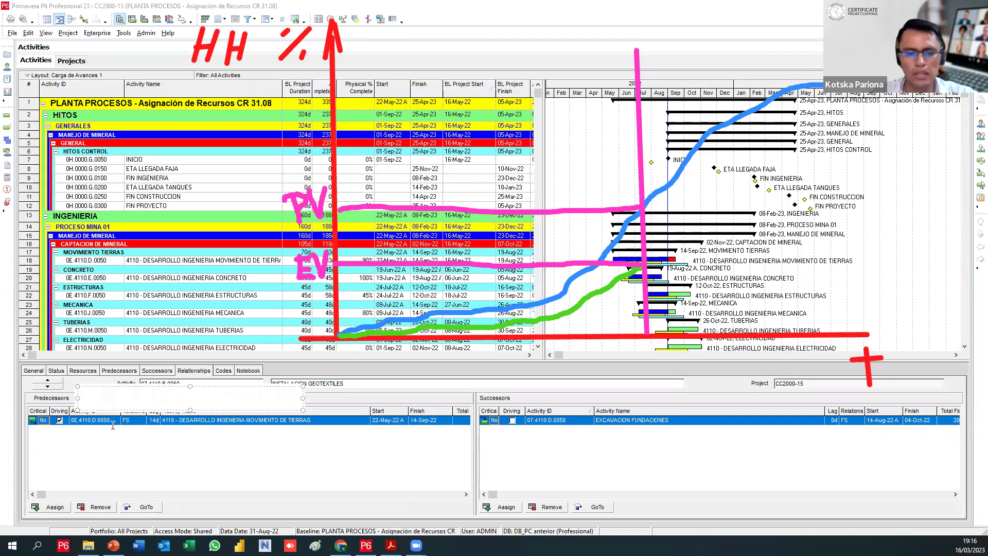
pyautogui.write('ACT ')
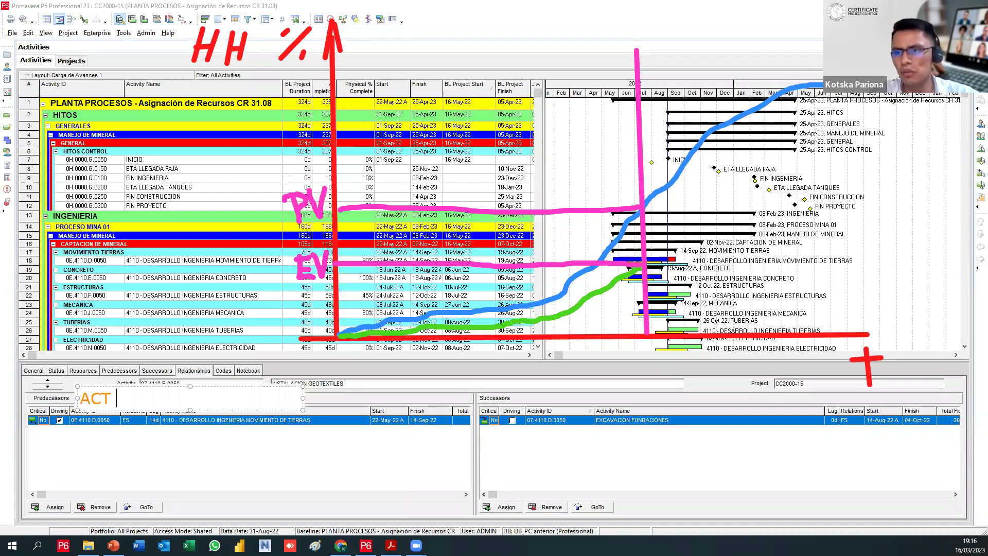
pyautogui.write('1 =')
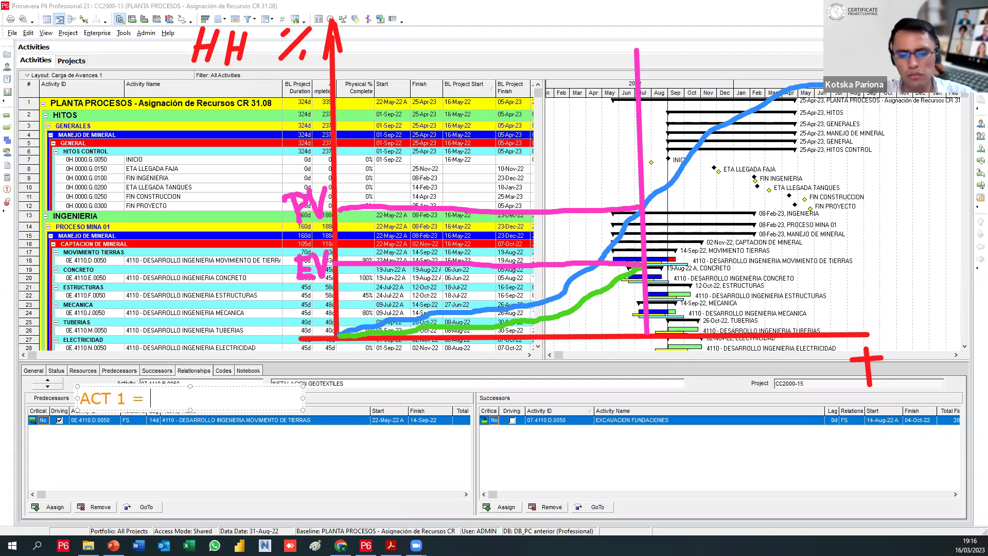
pyautogui.write('2HH/M3')
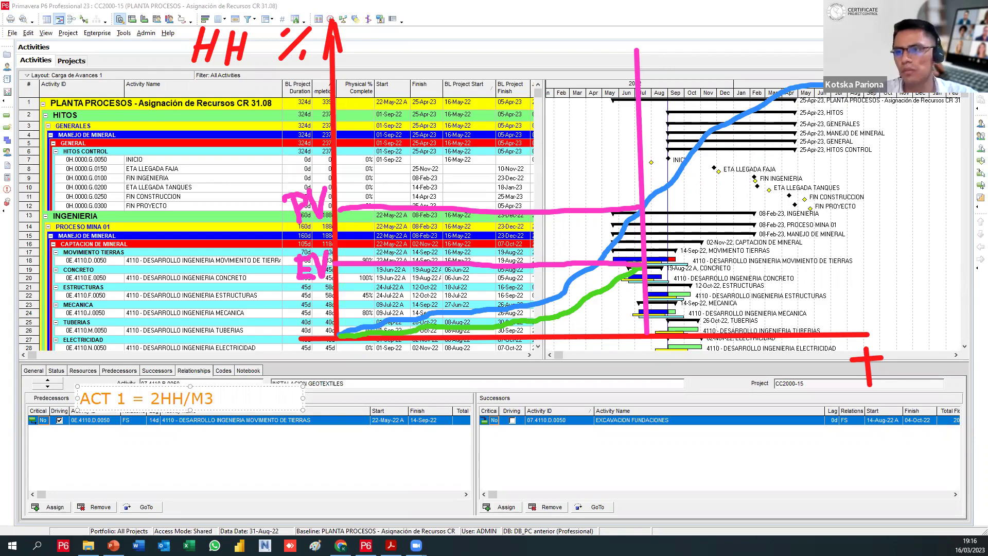
# Prefix the text note with "REND." so the line reads "REND. ACT 1 = 2HH/M3"
pyautogui.press('Left')
pyautogui.press('Left')
pyautogui.press('Left')
pyautogui.press('Left')
pyautogui.press('Left')
pyautogui.press('Left')
pyautogui.press('Left')
pyautogui.press('Left')
pyautogui.press('Left')
pyautogui.press('Left')
pyautogui.press('Left')
pyautogui.write('REND.')
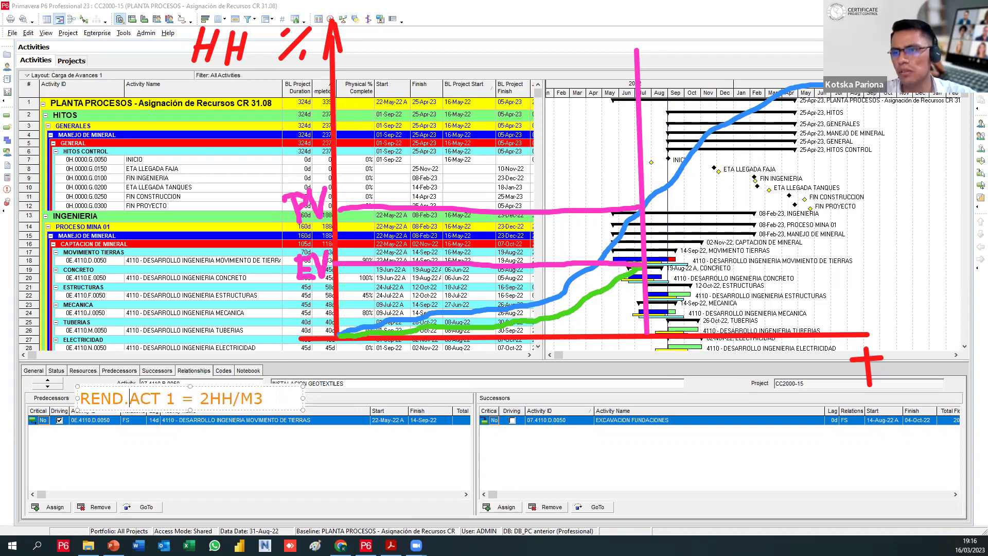
pyautogui.press('Right')
pyautogui.press('Right')
pyautogui.press('Right')
pyautogui.press('Right')
pyautogui.press('Right')
pyautogui.press('Right')
pyautogui.press('Right')
pyautogui.press('Right')
pyautogui.press('Right')
pyautogui.press('Right')
pyautogui.press('Right')
pyautogui.press('Right')
pyautogui.press('Right')
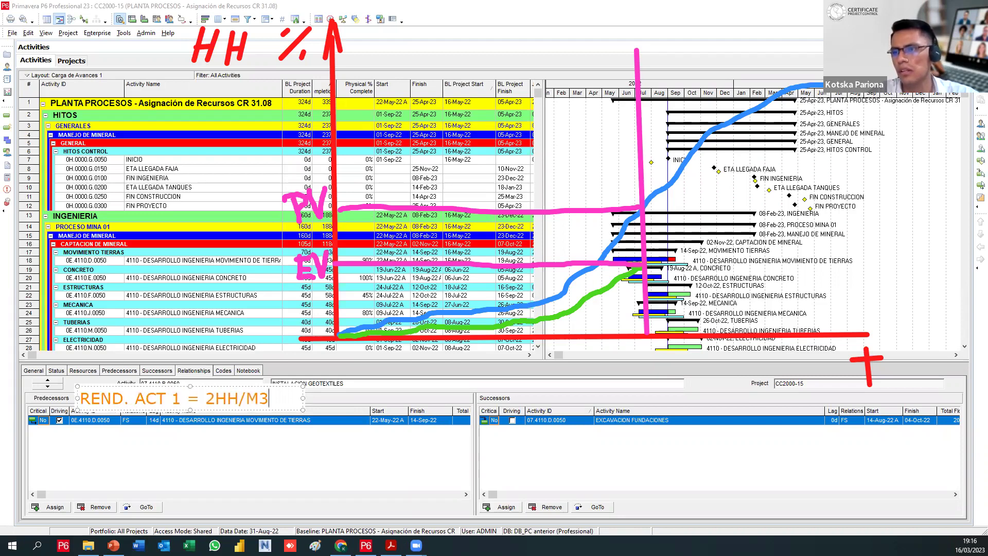
# Add the line "AV. ACT 1 = 100 M3" to the note, leaving a blank line above it
pyautogui.press('Return')
pyautogui.press('Return')
pyautogui.write('a')
pyautogui.press('BackSpace')
pyautogui.write('AV. ACT 1 = 100 M3')
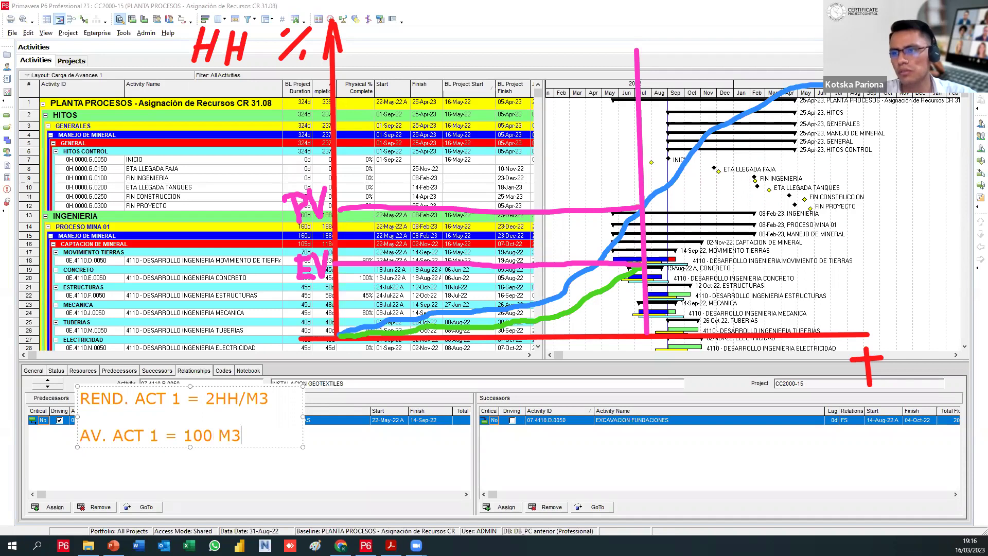
# Add the line "EV = AV. * REND = 100 * 2 =200" and widen the note so the formula fits on one line
pyautogui.press('Return')
pyautogui.press('Return')
pyautogui.write('EV = 100')
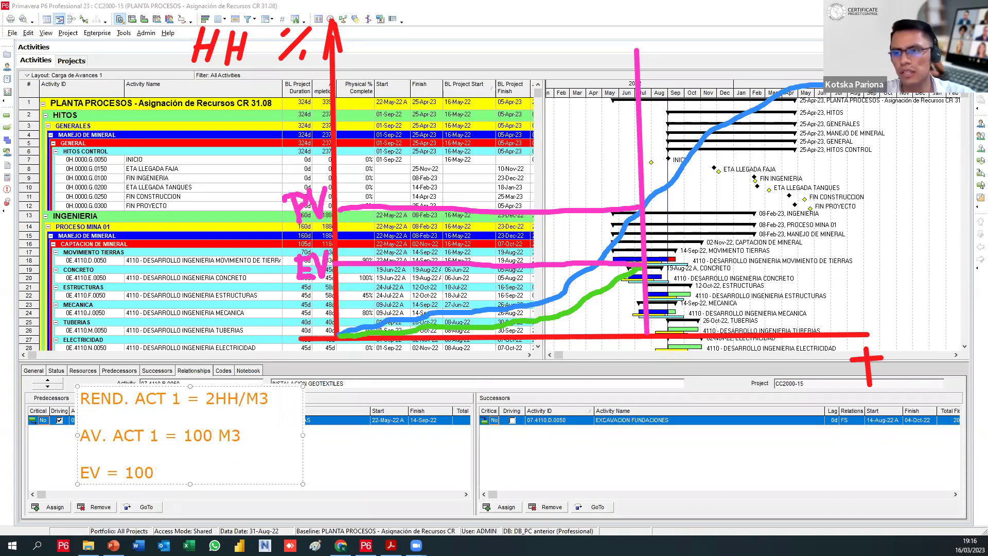
pyautogui.press('BackSpace')
pyautogui.press('BackSpace')
pyautogui.press('BackSpace')
pyautogui.write('AC')
pyautogui.press('BackSpace')
pyautogui.write('V. ')
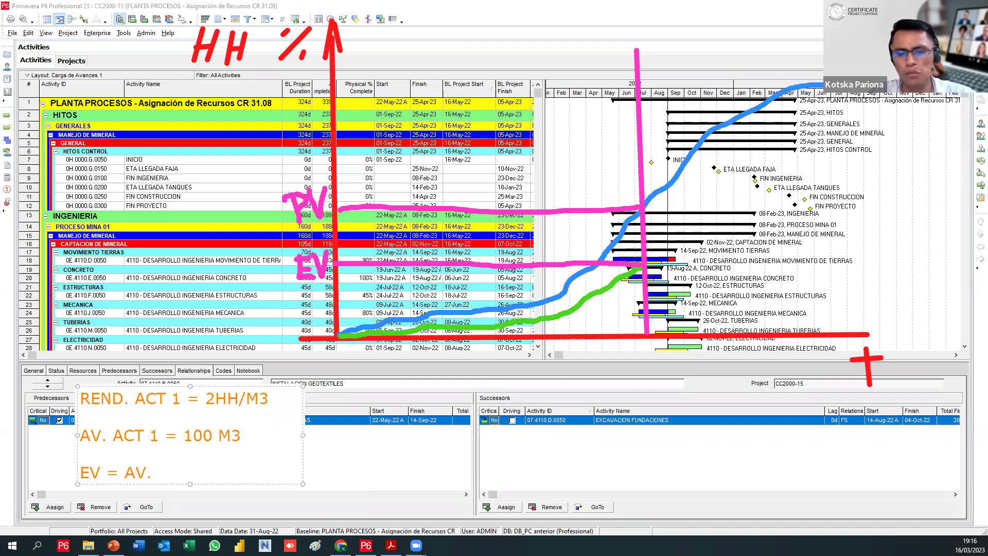
pyautogui.write('* REND')
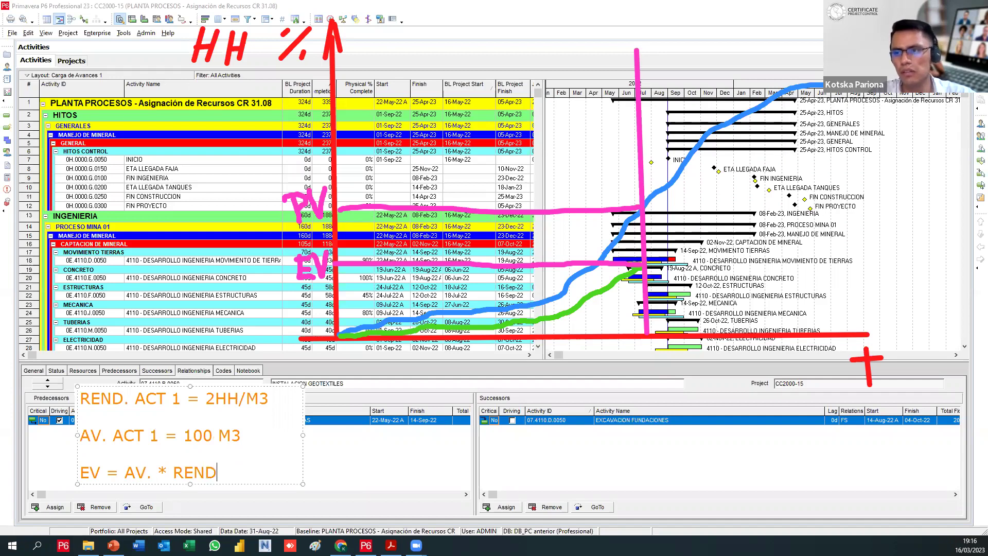
pyautogui.write(' = 100')
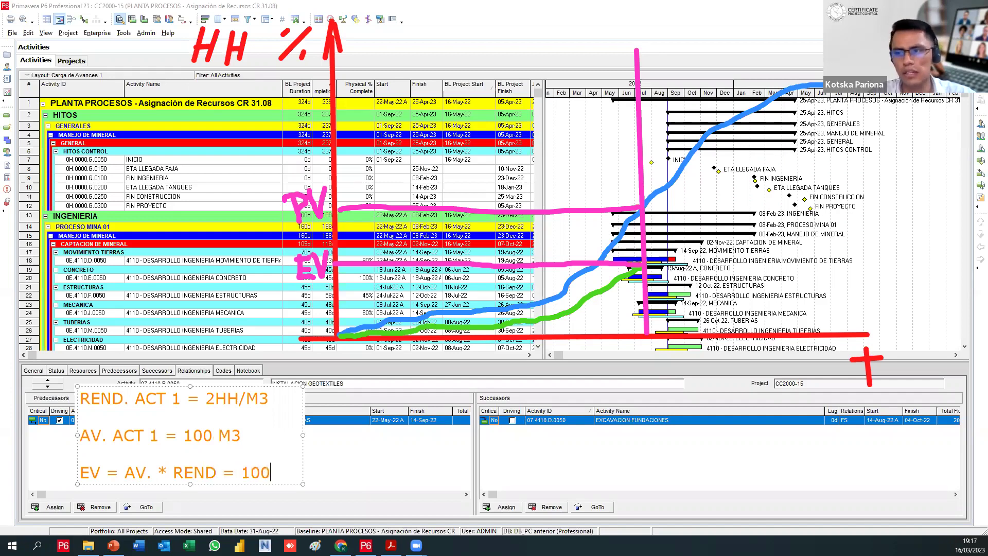
pyautogui.write(' * ')
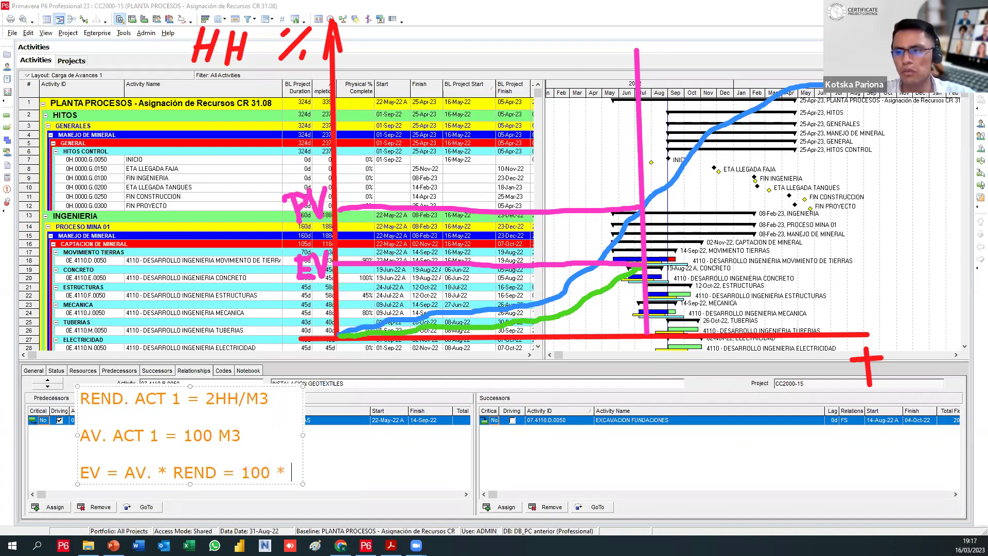
pyautogui.write('2 =200')
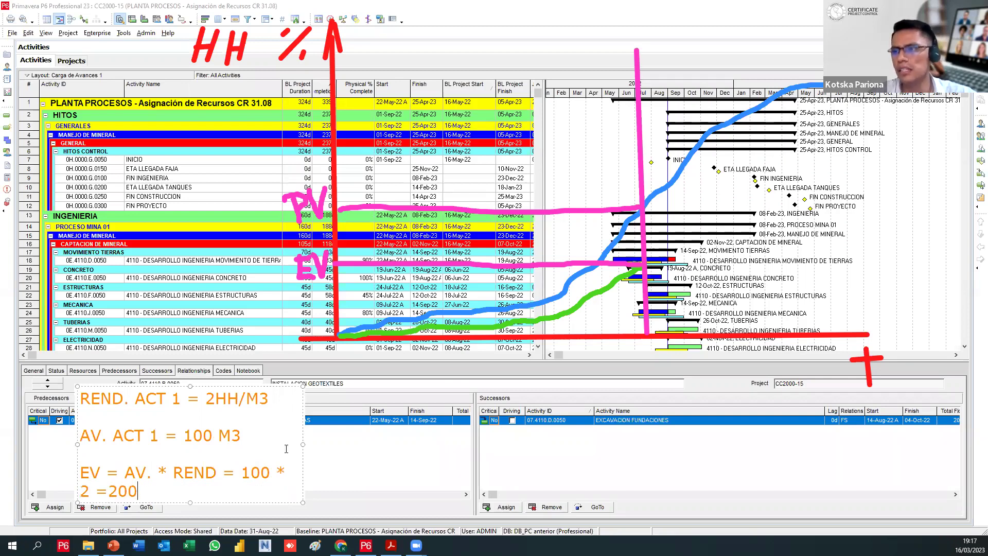
pyautogui.moveTo(303, 444); pyautogui.dragTo(390, 444)
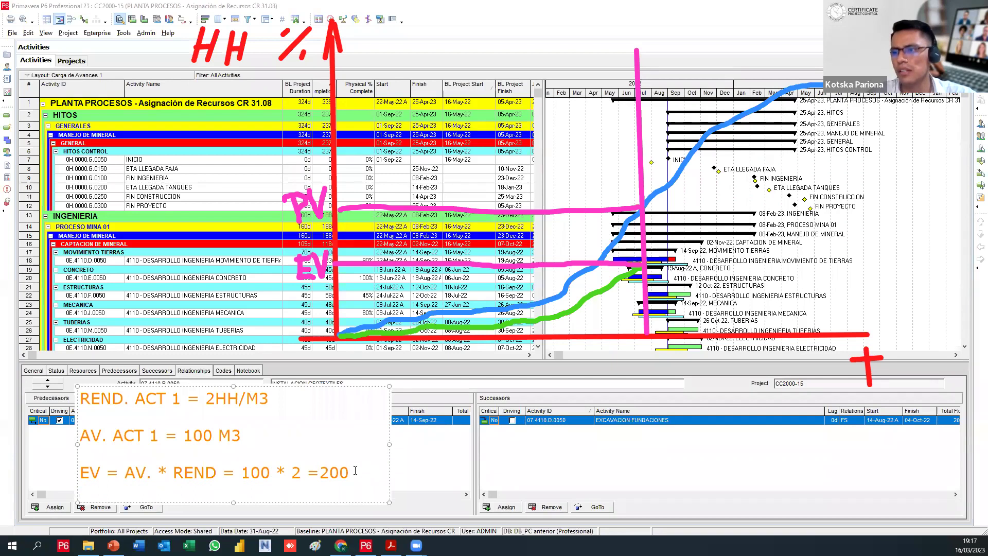
# Add the line "AC = 350 HH REALES" to the note and append the unit HH to the EV result
pyautogui.press('Return')
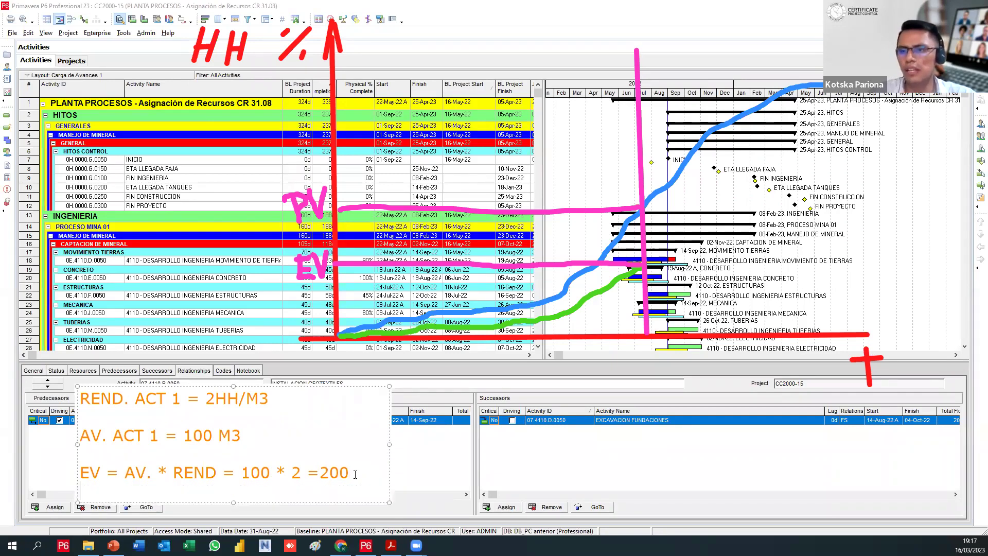
pyautogui.write('CR')
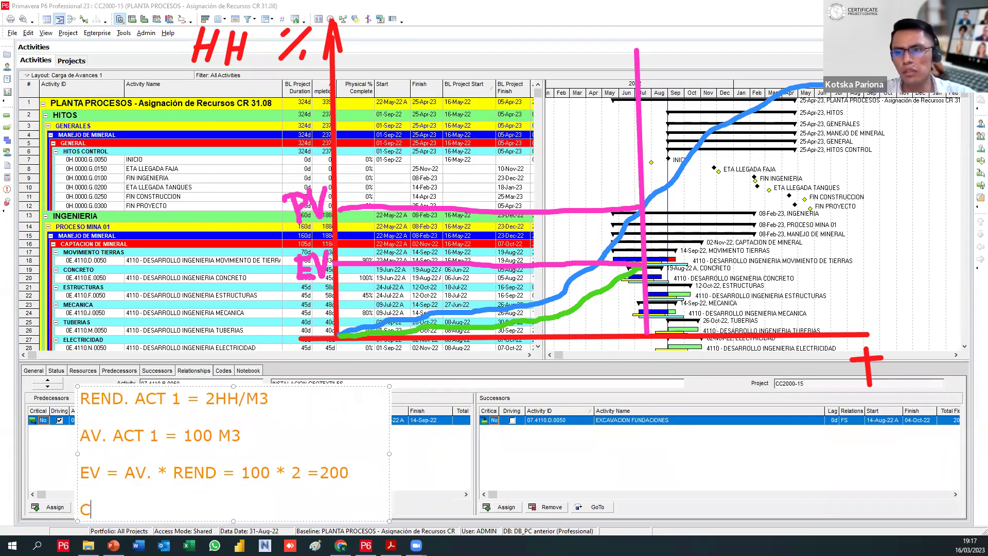
pyautogui.press('BackSpace')
pyautogui.press('BackSpace')
pyautogui.press('BackSpace')
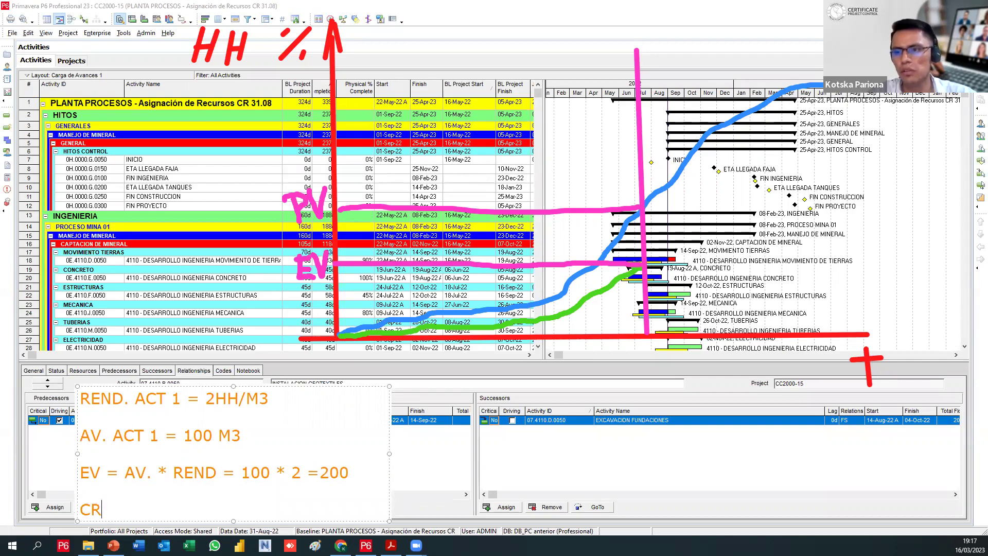
pyautogui.write('AC ')
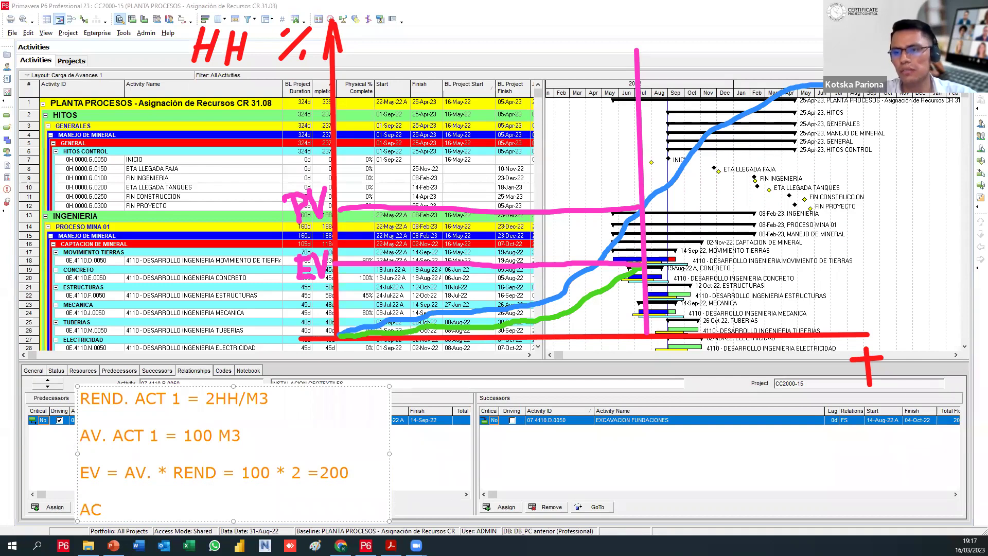
pyautogui.write(' =')
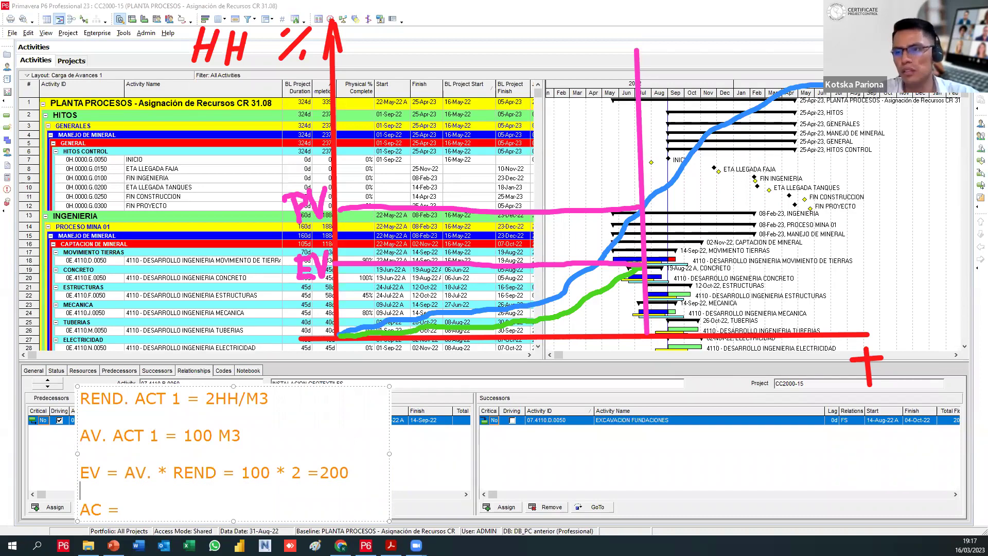
pyautogui.click(358, 478)
pyautogui.write('HH')
pyautogui.click(243, 500)
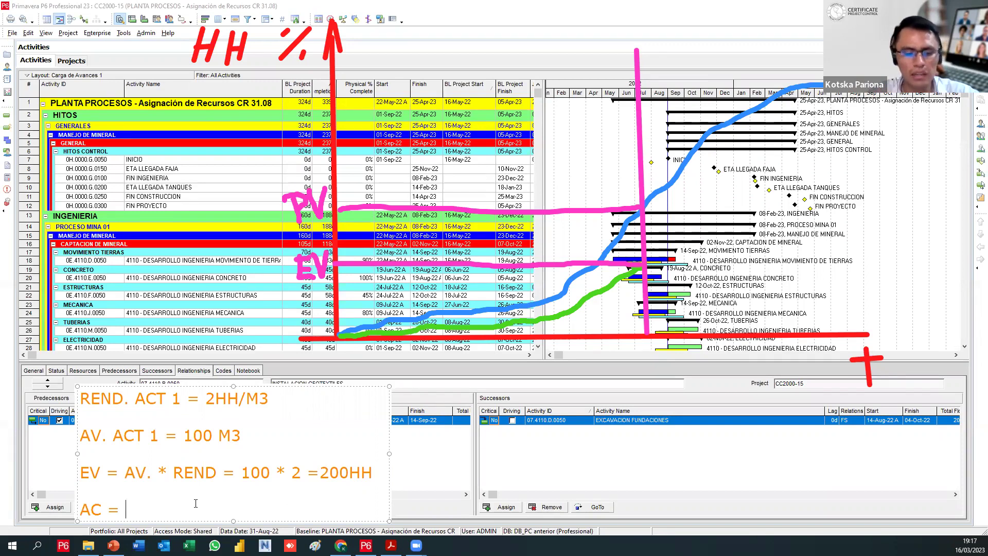
pyautogui.write('350')
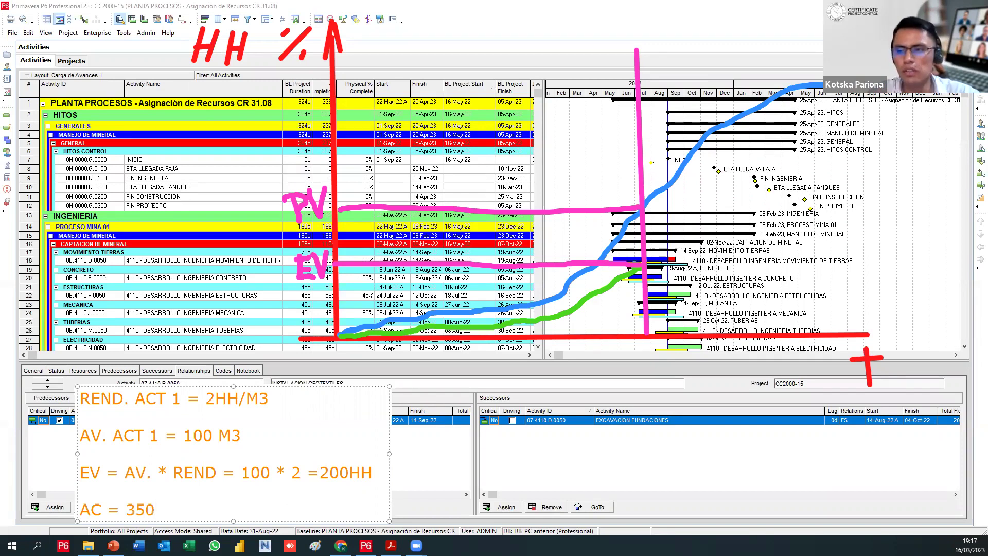
pyautogui.write(' HH REALES')
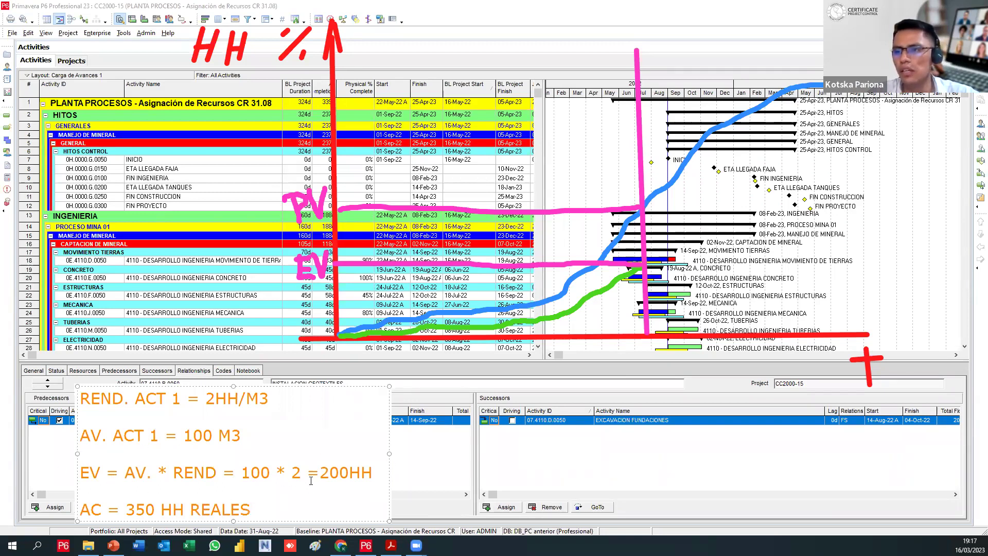
# Insert "REAL" after "AV." in the EV formula and widen the note to keep the formula on one line
pyautogui.click(148, 475)
pyautogui.write('R')
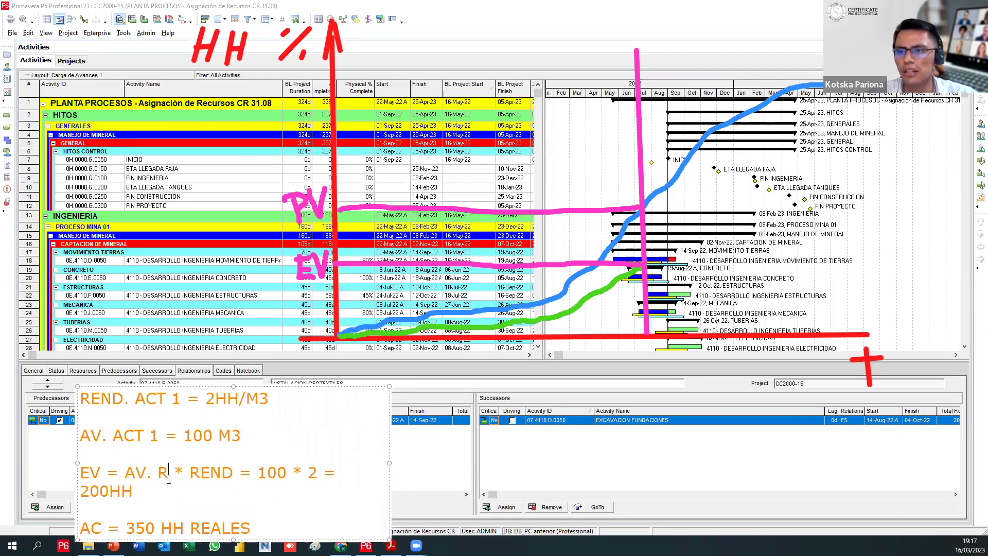
pyautogui.write('EAL')
pyautogui.moveTo(390, 464); pyautogui.dragTo(460, 472)
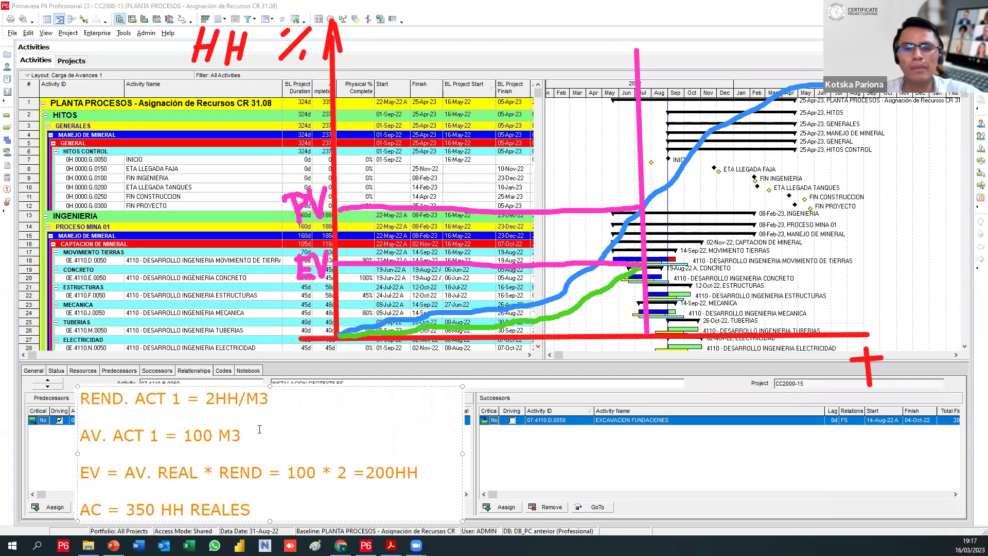
# Highlight the EV formula's terms and its 200HH result in the note, and finish editing the text
pyautogui.moveTo(420, 472); pyautogui.dragTo(386, 470)
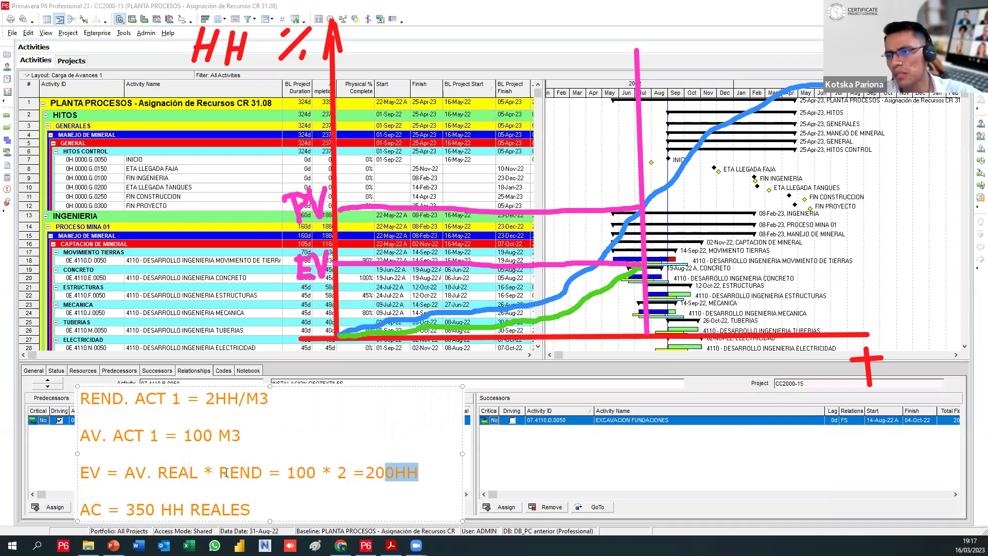
pyautogui.moveTo(135, 473); pyautogui.dragTo(264, 472)
pyautogui.moveTo(419, 472); pyautogui.dragTo(366, 473)
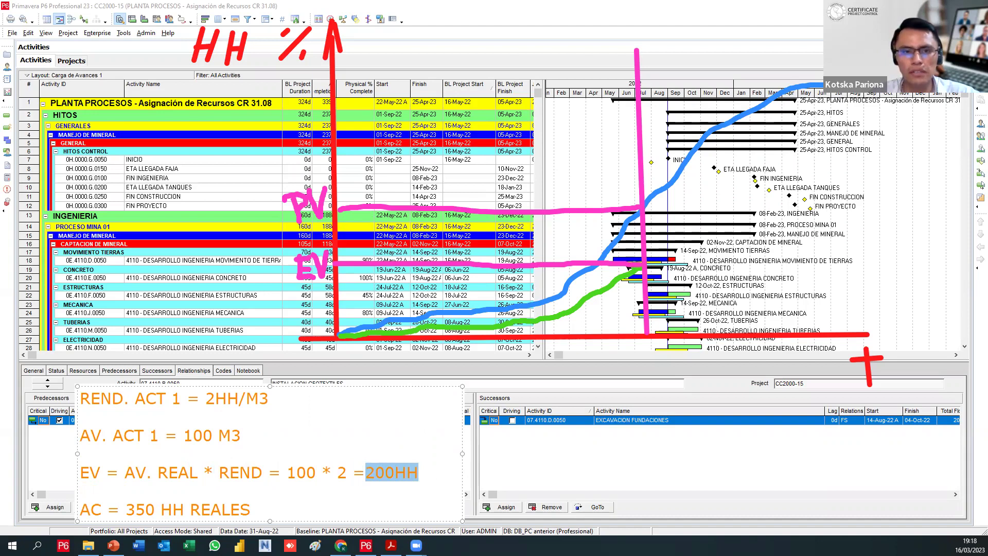
pyautogui.press('Escape')
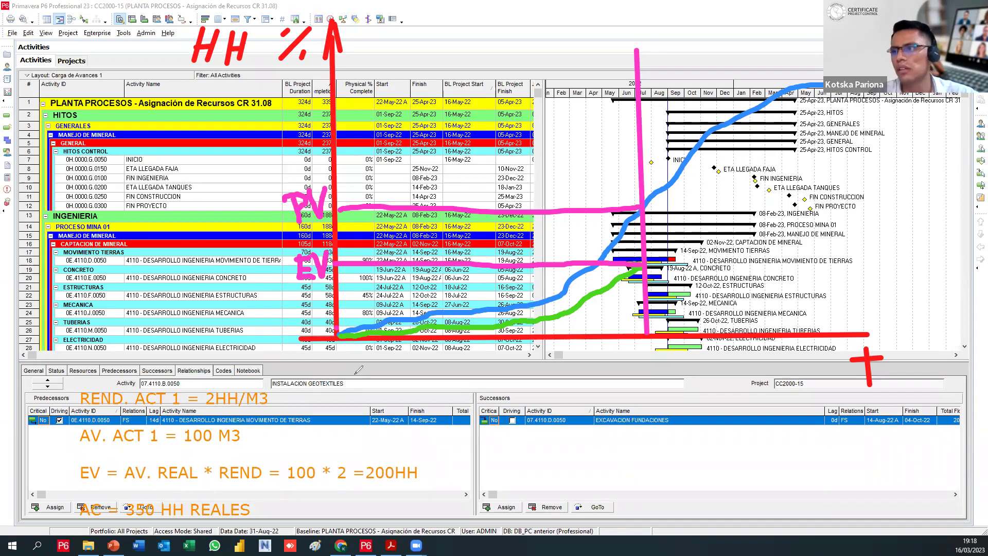
# Draw a purple curve from the origin to the magenta vertical line above the blue curve, with a horizontal line labelled AC
pyautogui.moveTo(338, 328)
pyautogui.mouseDown()
pyautogui.moveTo(498, 287)
pyautogui.moveTo(639, 158)
pyautogui.moveTo(340, 164)
pyautogui.moveTo(293, 184)
pyautogui.moveTo(314, 179)
pyautogui.moveTo(299, 173)
pyautogui.moveTo(312, 162)
pyautogui.moveTo(333, 170)
pyautogui.mouseUp()
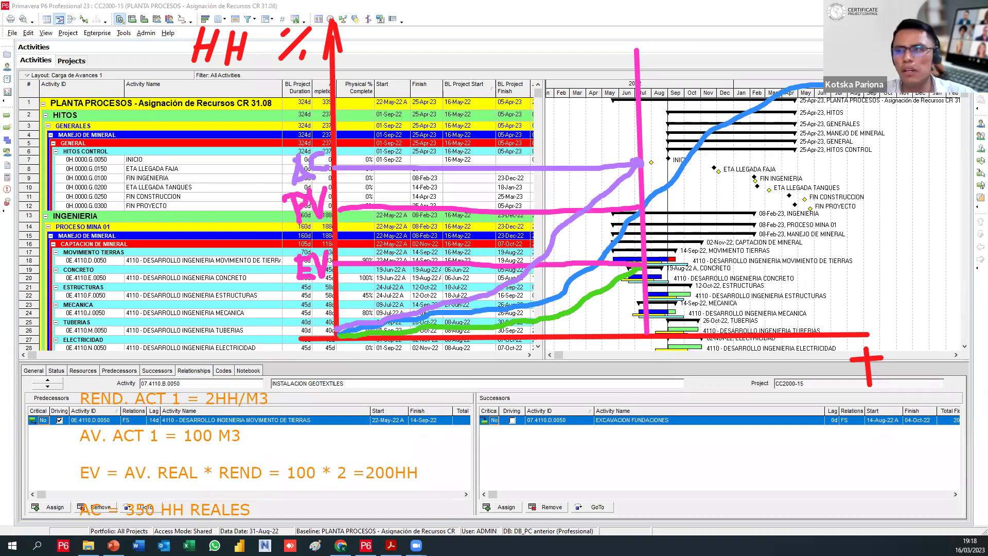
# Erase the purple AC label, horizontal line and curve, along with the orange text note
pyautogui.moveTo(302, 169); pyautogui.dragTo(401, 166)
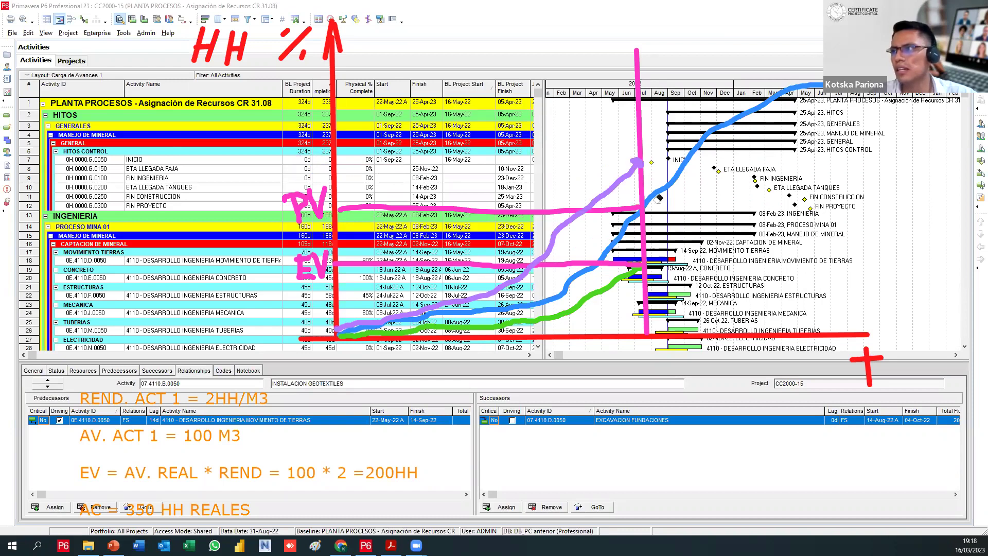
pyautogui.moveTo(623, 178); pyautogui.dragTo(636, 161)
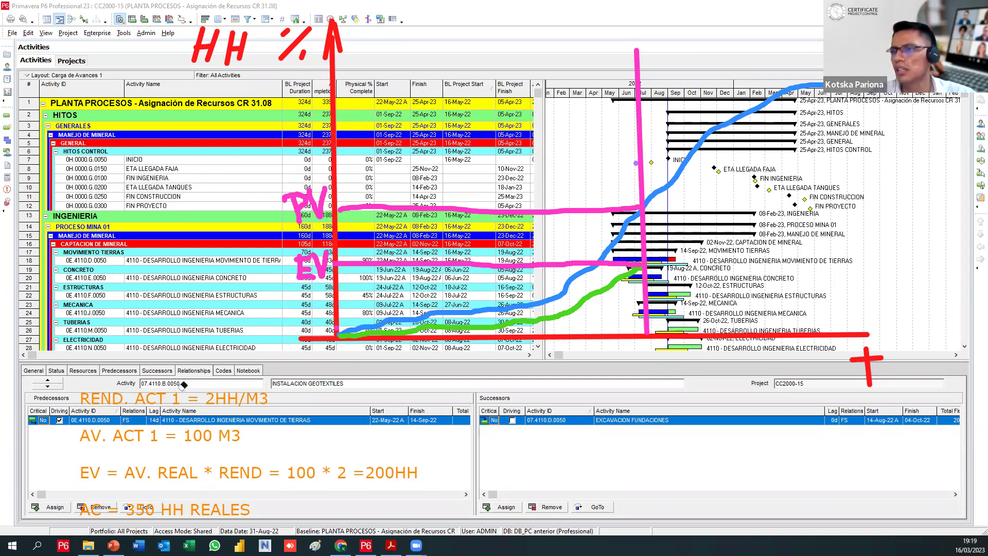
pyautogui.click(174, 404)
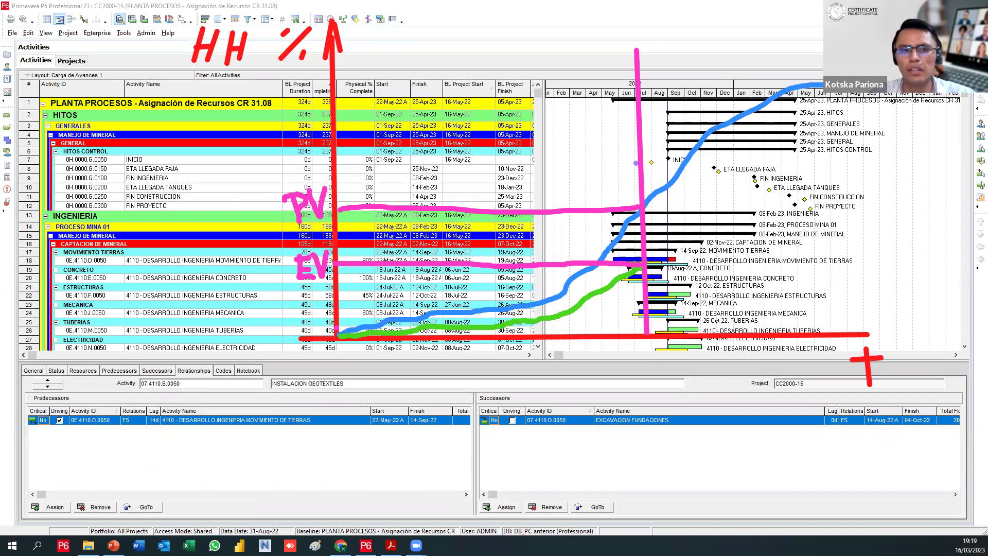
# Add an orange text note below the sketch reading "SPI = EV / PV"
pyautogui.click(178, 382)
pyautogui.moveTo(289, 393); pyautogui.dragTo(299, 440)
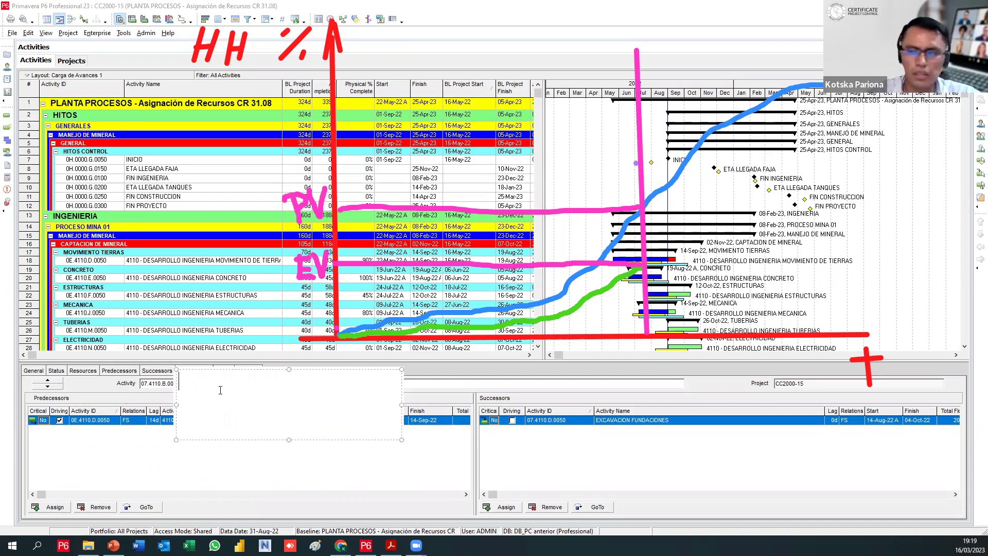
pyautogui.write('S')
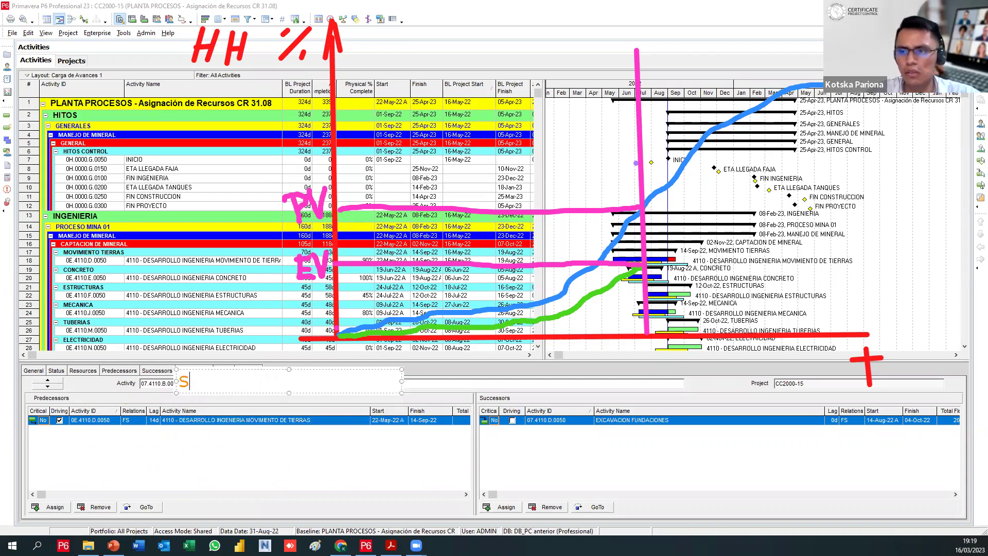
pyautogui.write('PI = ')
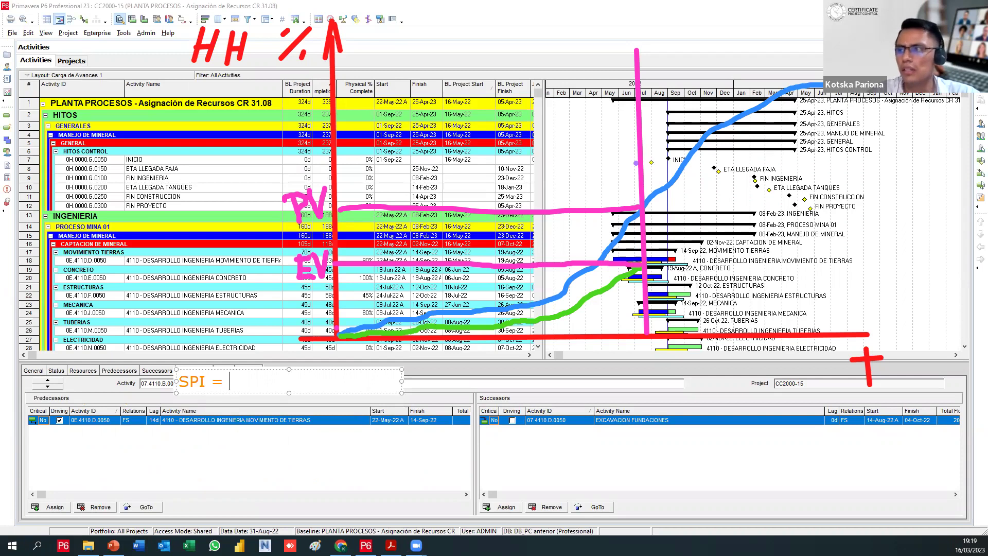
pyautogui.write('EV / PV')
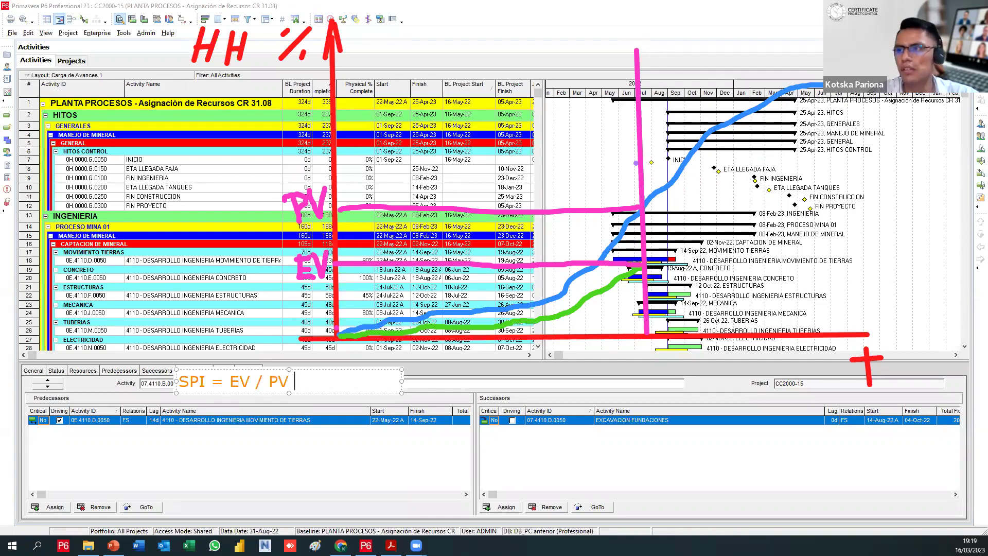
pyautogui.click(235, 216)
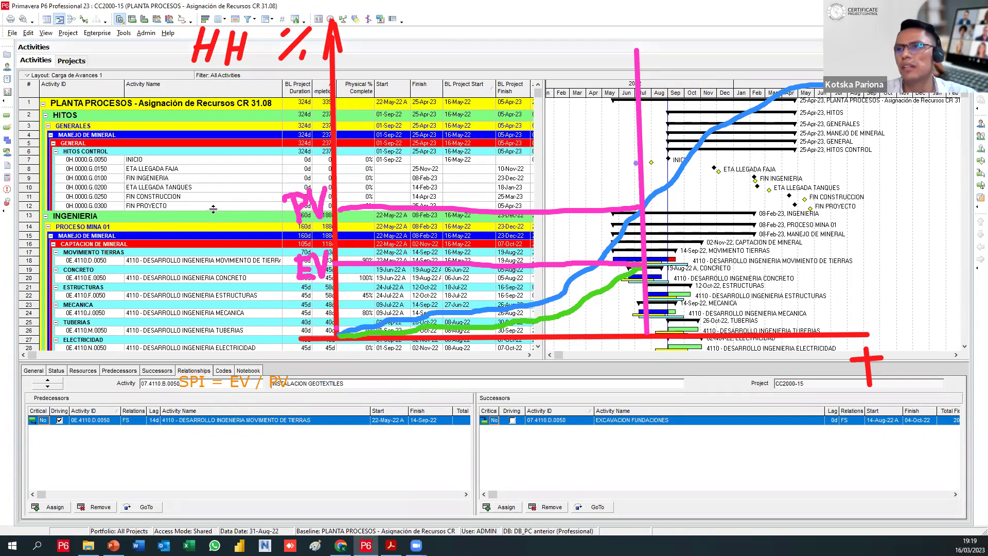
# Add orange value notes beside the sketch's labels: 100 next to PV and 80 next to EV
pyautogui.click(191, 198)
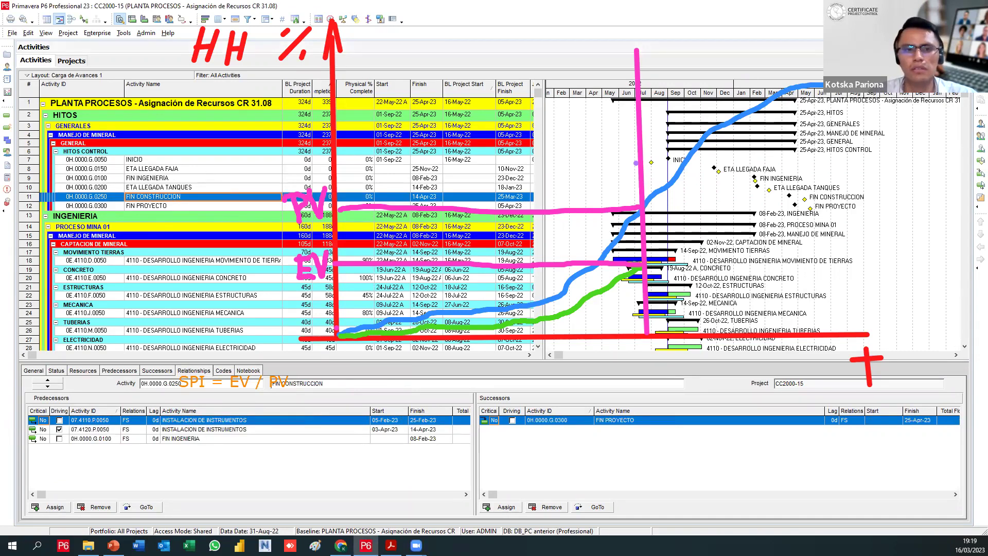
pyautogui.click(205, 211)
pyautogui.write('100')
pyautogui.click(230, 266)
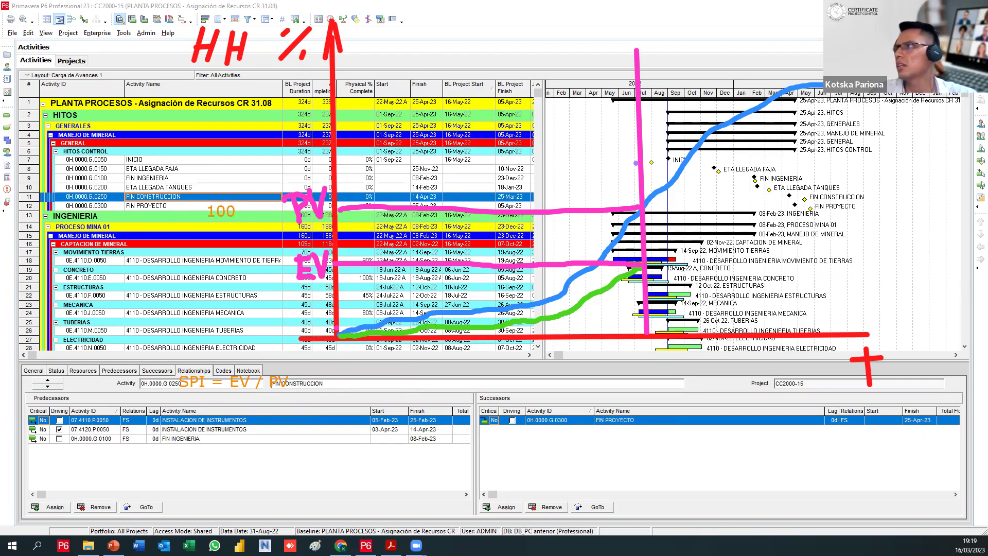
pyautogui.click(224, 267)
pyautogui.write('80')
pyautogui.press('Escape')
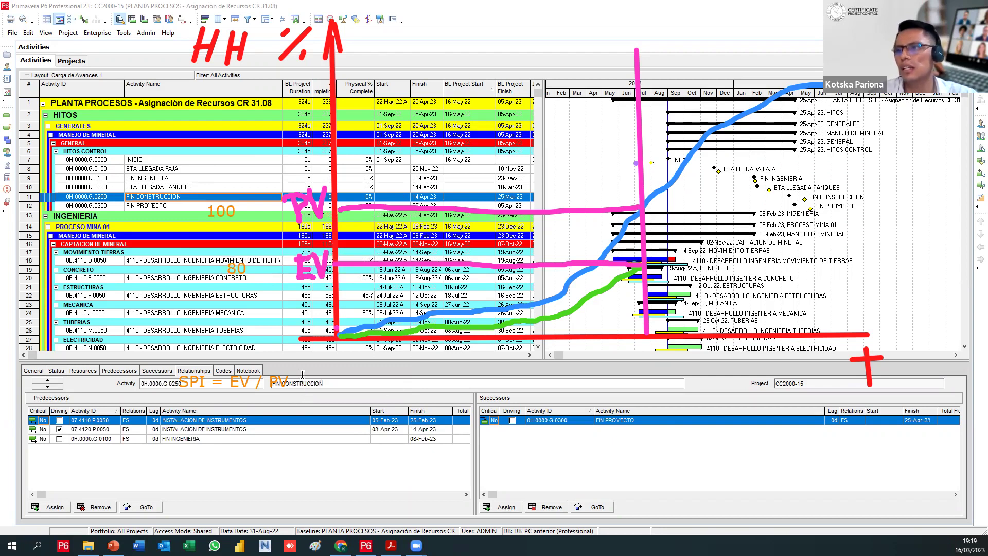
# Add a text note under the SPI formula reading "SPI = 80 / 100 = 0.8 < 1"
pyautogui.click(242, 417)
pyautogui.write('S')
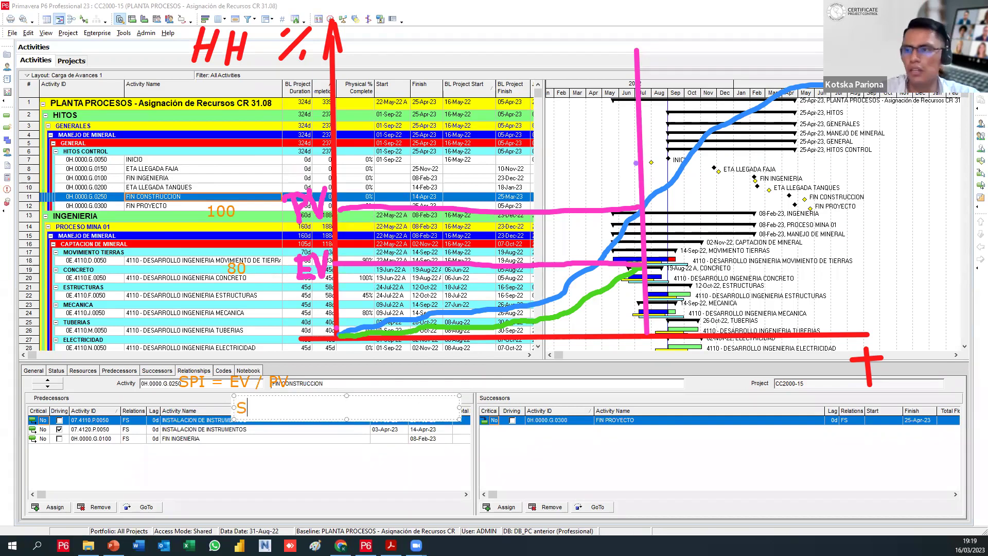
pyautogui.write('PI = ')
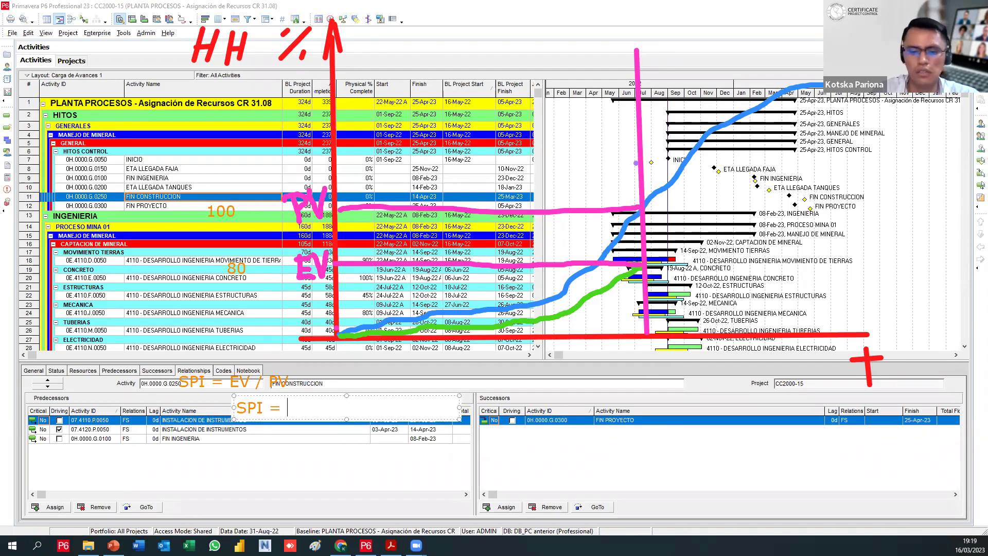
pyautogui.write('80 / 100')
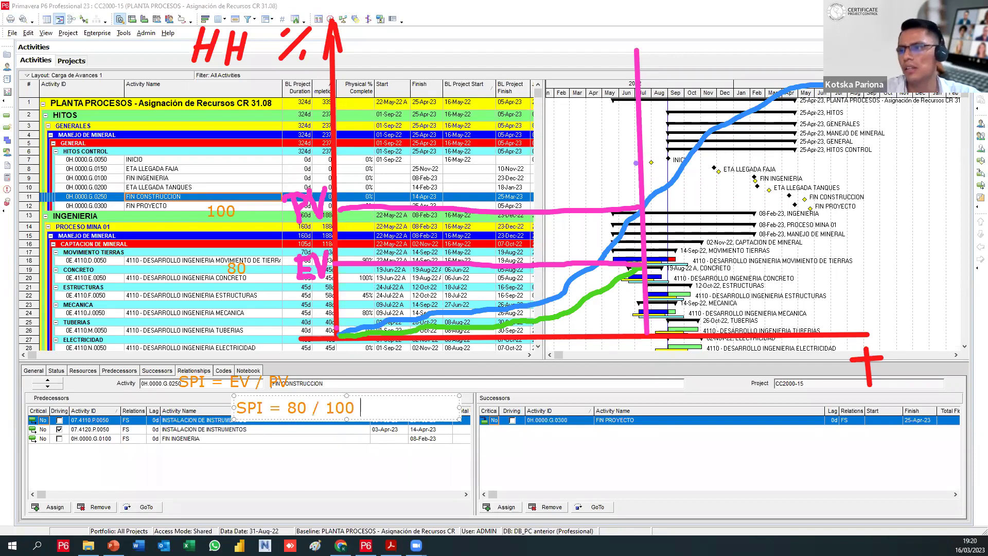
pyautogui.write(' = 0.8')
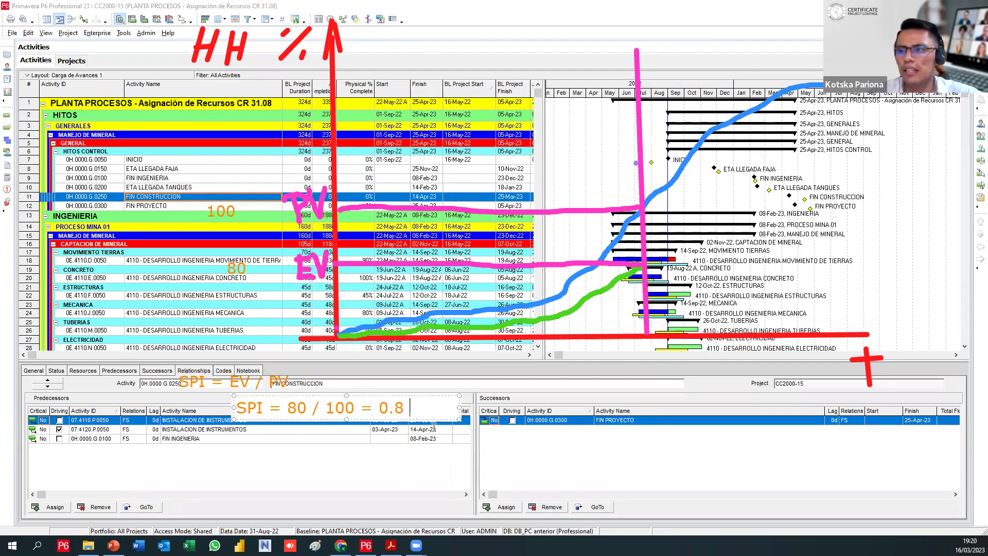
pyautogui.write(' >')
pyautogui.press('BackSpace')
pyautogui.write('< 1')
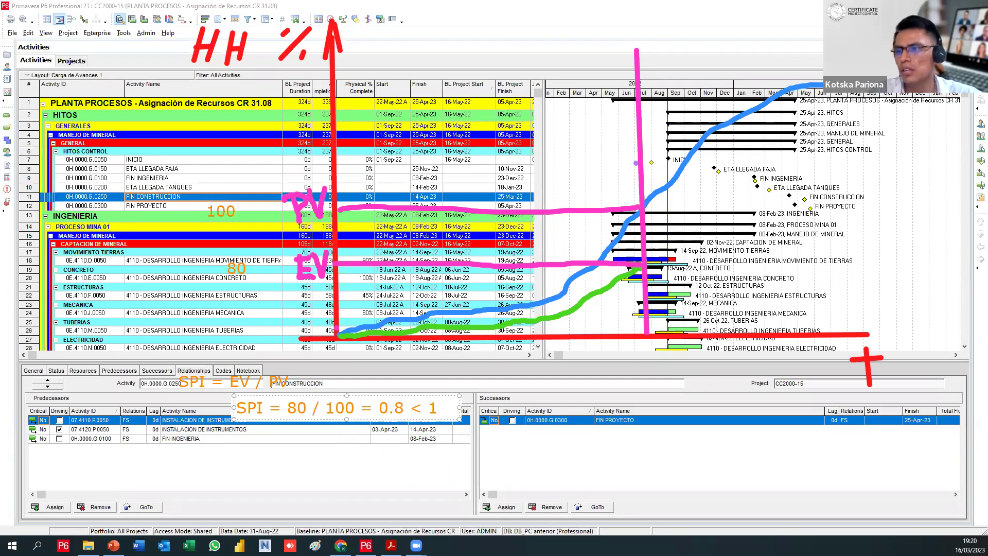
# Add the line "SV = EV - PV = 80 - 100 = -20" to the note and widen it to keep the line unbroken
pyautogui.press('Return')
pyautogui.write('C')
pyautogui.press('BackSpace')
pyautogui.write('S')
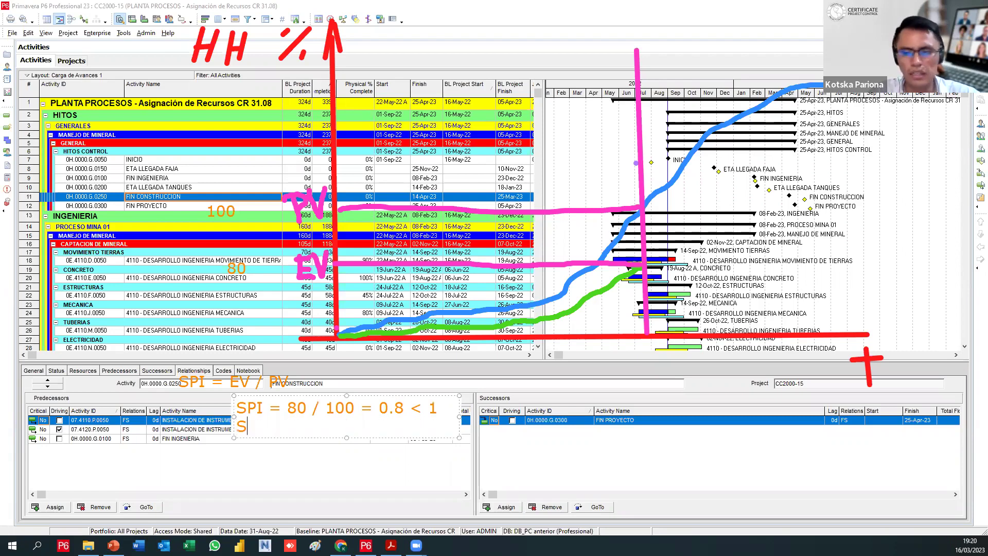
pyautogui.write('V = 80')
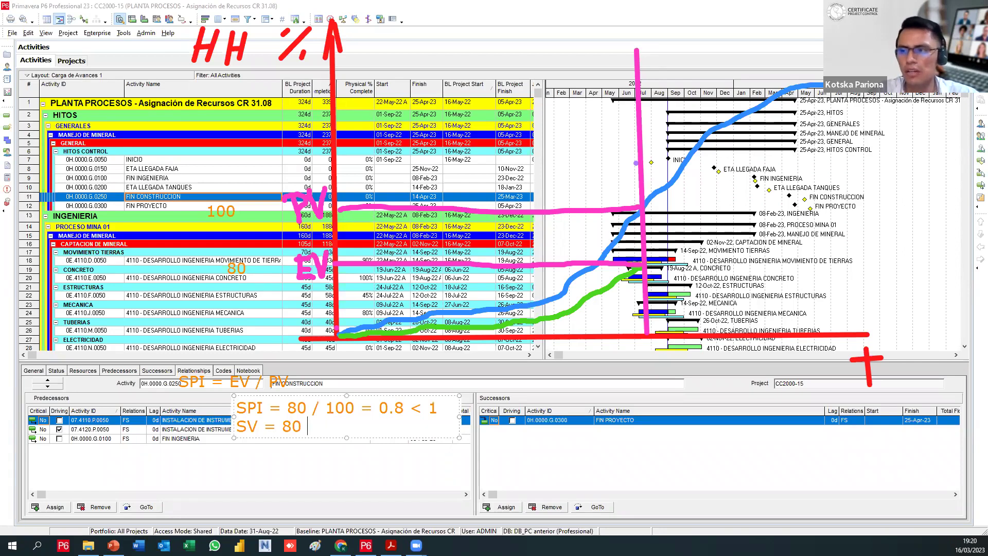
pyautogui.press('BackSpace')
pyautogui.press('BackSpace')
pyautogui.write('EV ')
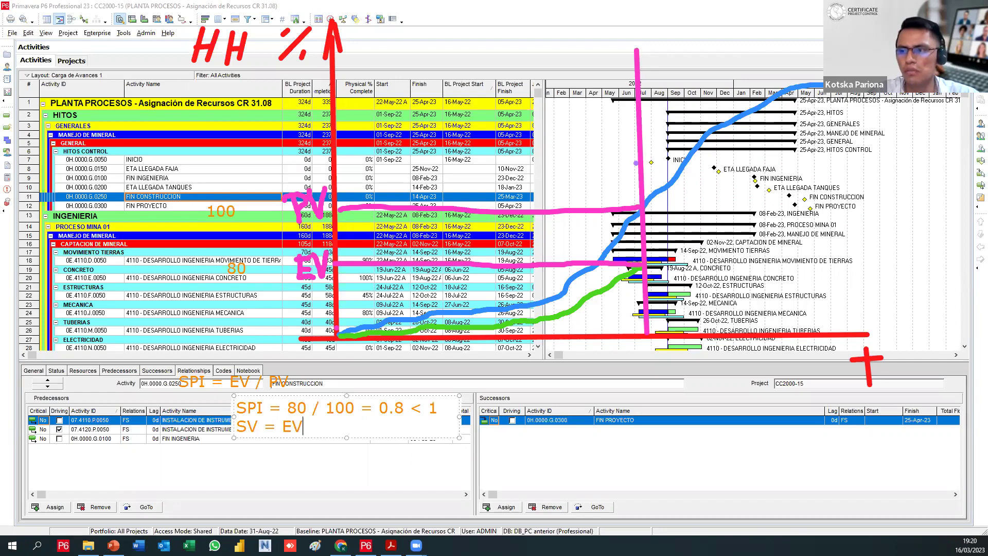
pyautogui.write('- PV =')
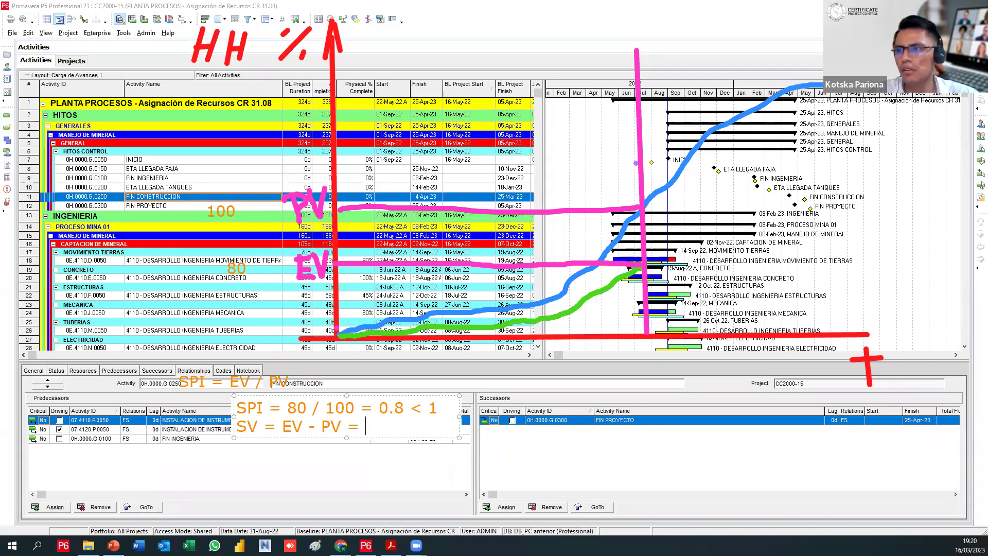
pyautogui.write('80 - 100 = -20')
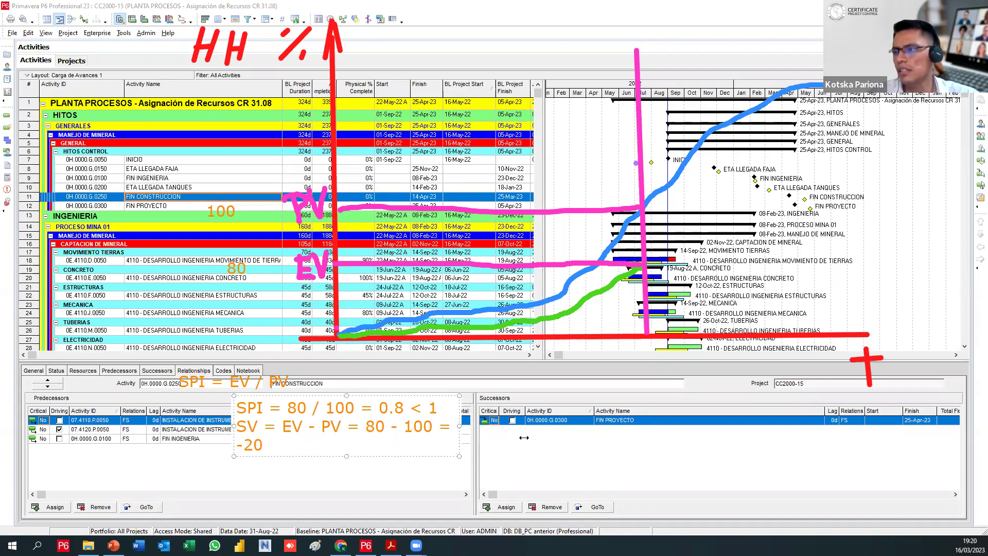
pyautogui.moveTo(524, 438); pyautogui.dragTo(531, 438)
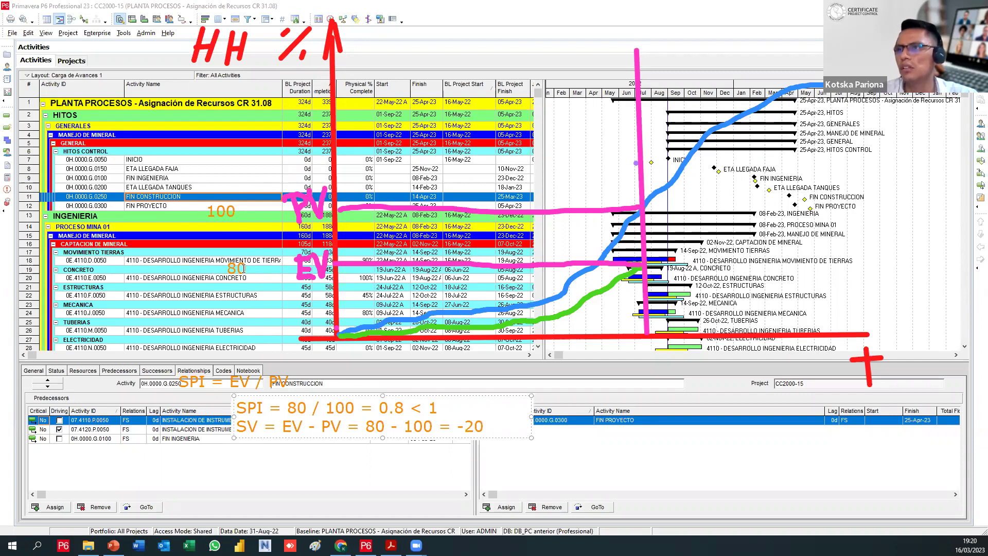
pyautogui.click(232, 287)
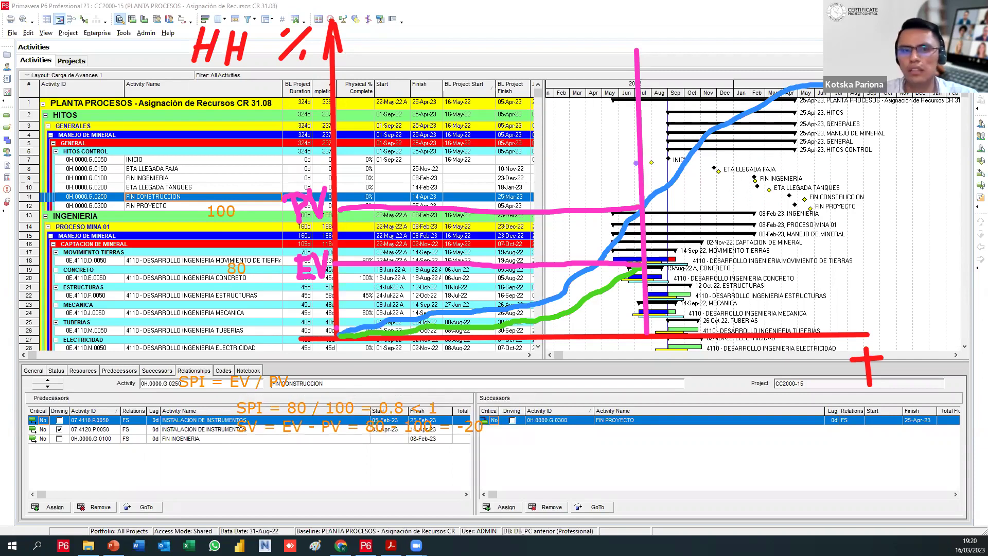
# Add orange percentage notes to the sketch: 8% below the 80 and 10% below the 100
pyautogui.click(237, 300)
pyautogui.write('8%')
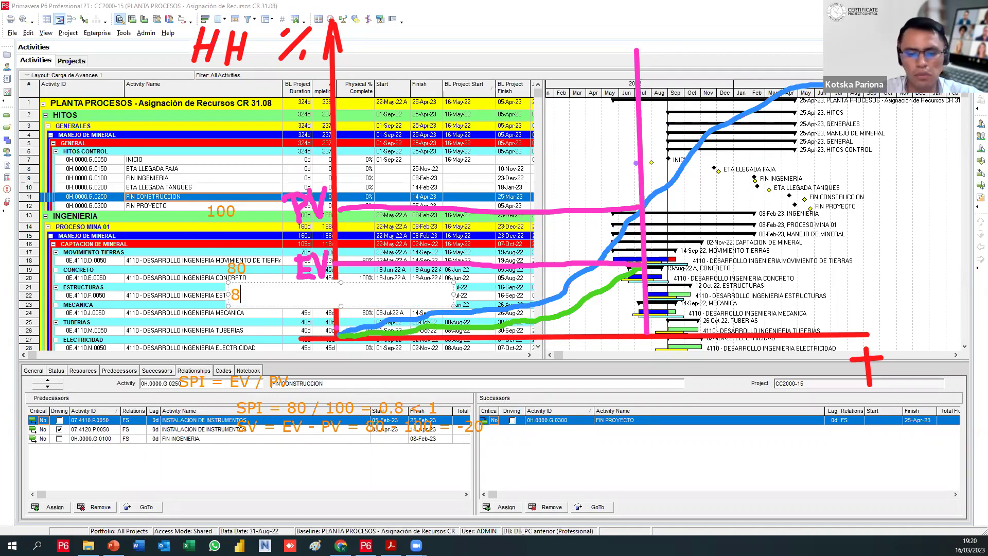
pyautogui.click(229, 233)
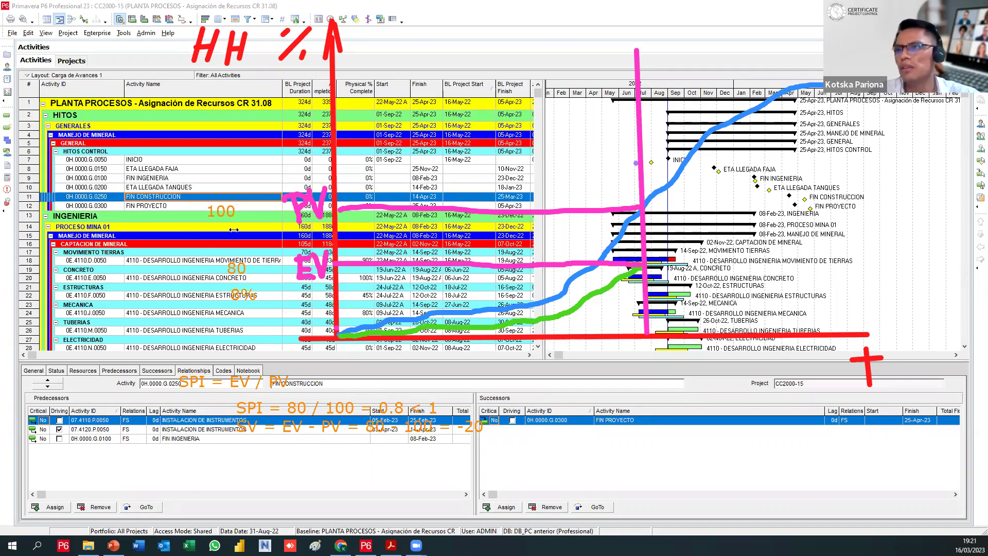
pyautogui.click(244, 242)
pyautogui.write('10%')
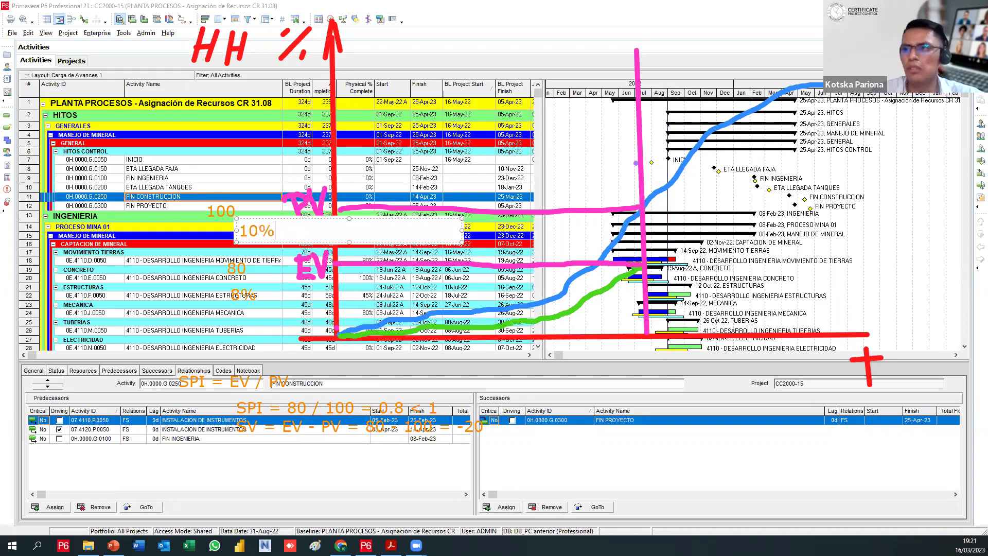
pyautogui.click(241, 269)
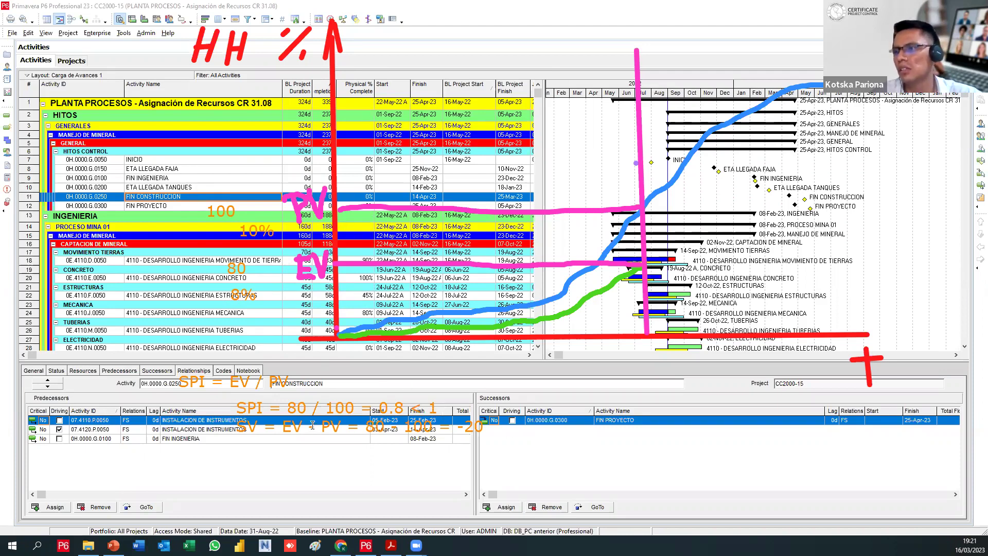
# Add a text note below the SV calculation reading "SPI = 8% / 10% = 0.8"
pyautogui.click(242, 452)
pyautogui.write('SPI )')
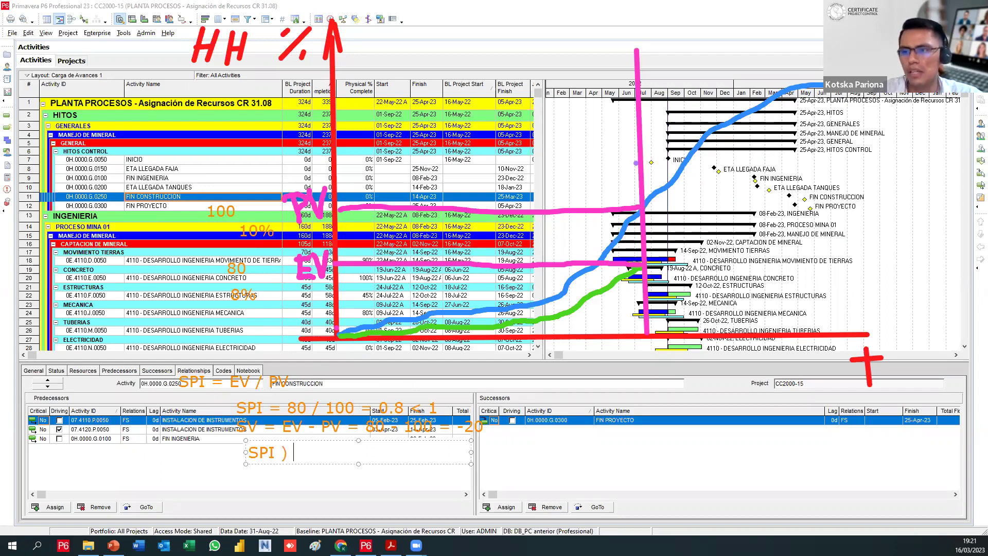
pyautogui.press('BackSpace')
pyautogui.write('= ')
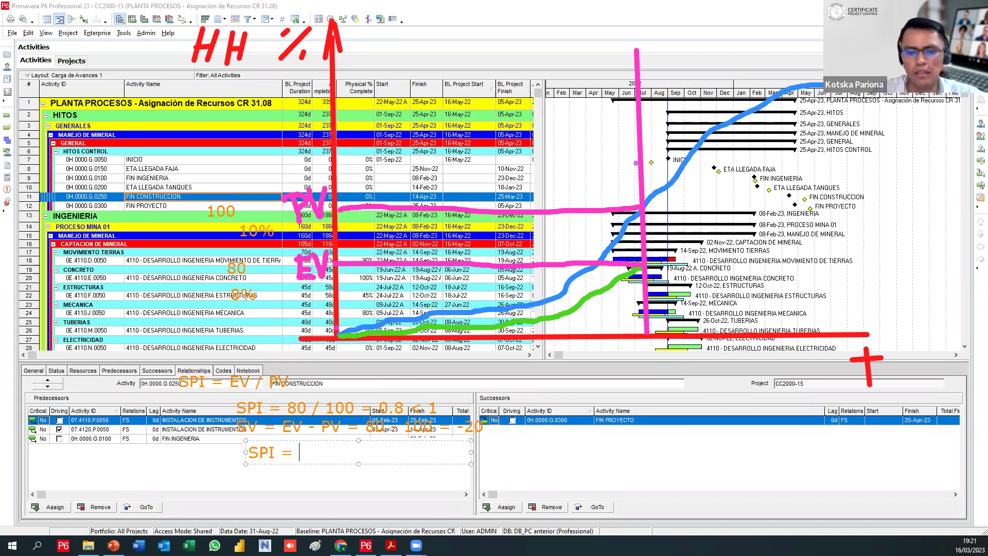
pyautogui.write('80%')
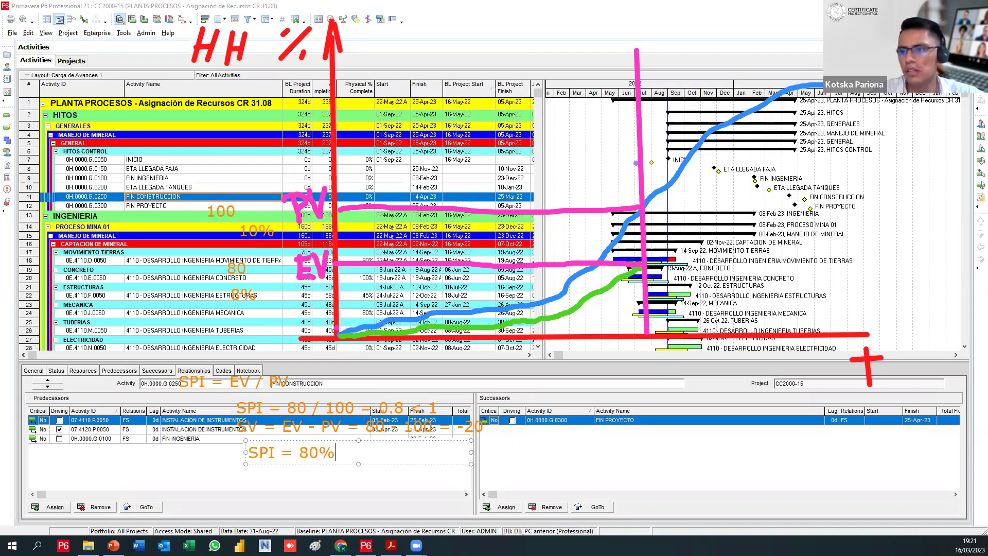
pyautogui.press('BackSpace')
pyautogui.press('BackSpace')
pyautogui.write('% /')
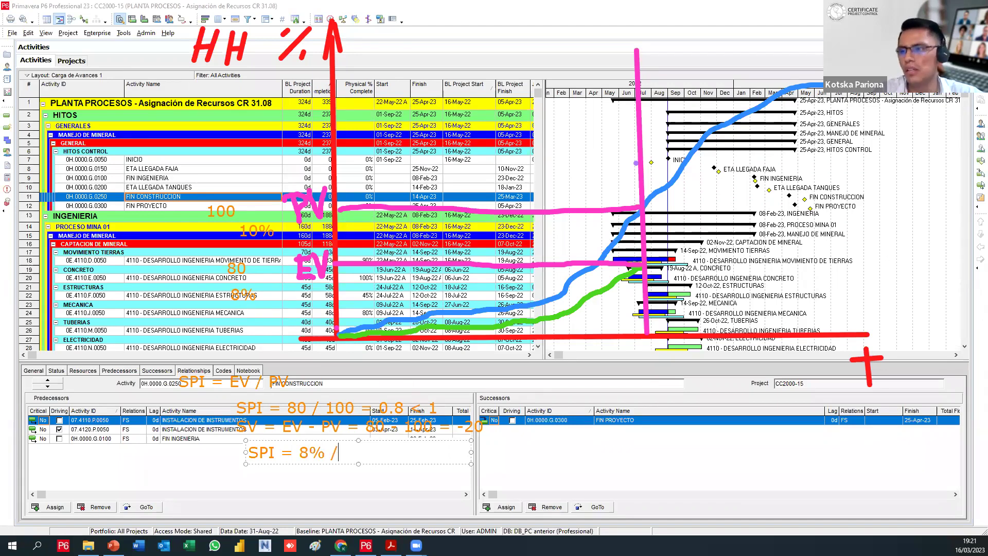
pyautogui.write(' 10')
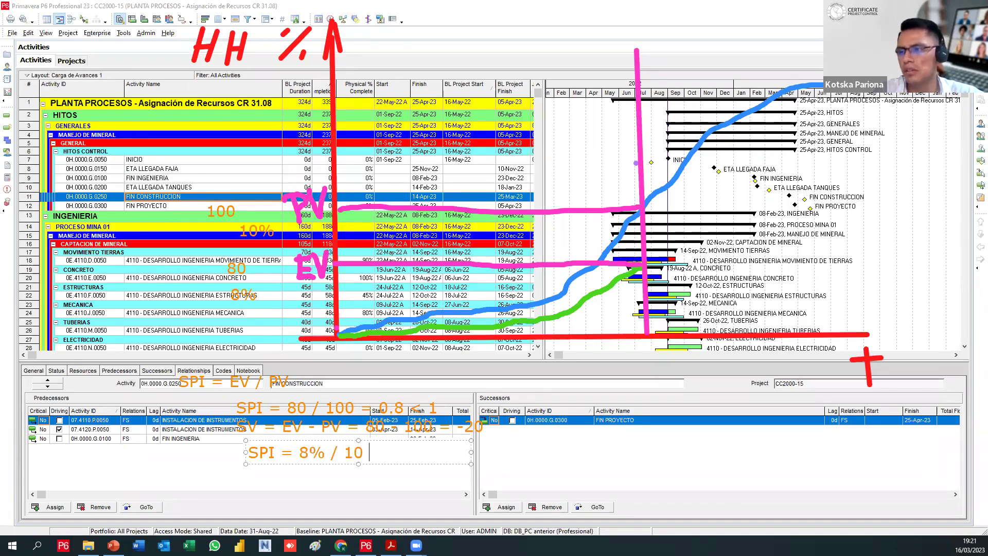
pyautogui.write('% ')
pyautogui.write('= ')
pyautogui.write('0.78')
pyautogui.press('BackSpace')
pyautogui.press('BackSpace')
pyautogui.write('8')
# Add the line "SV % = 8% - 10% = -2%" to the percentage note below the SPI calculation
pyautogui.press('Return')
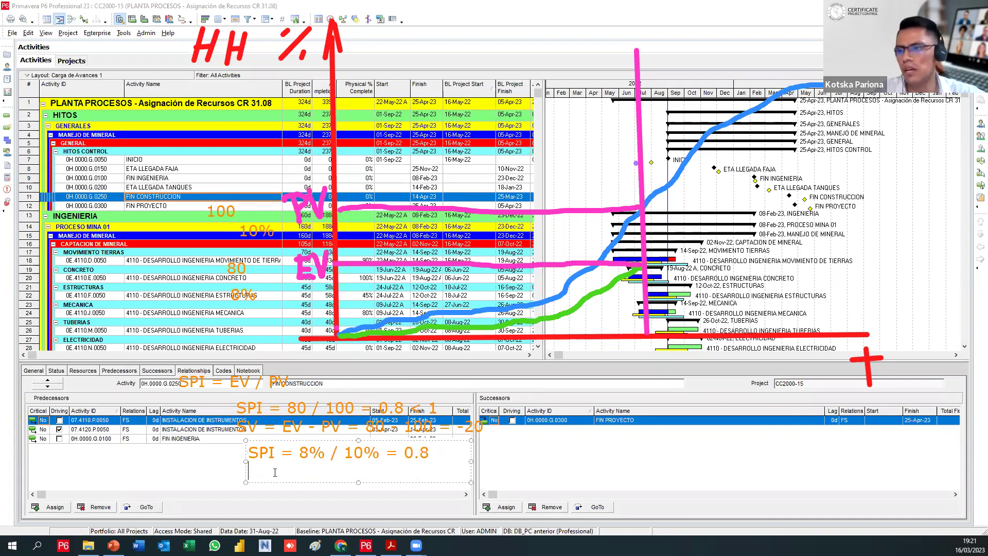
pyautogui.write('SV ')
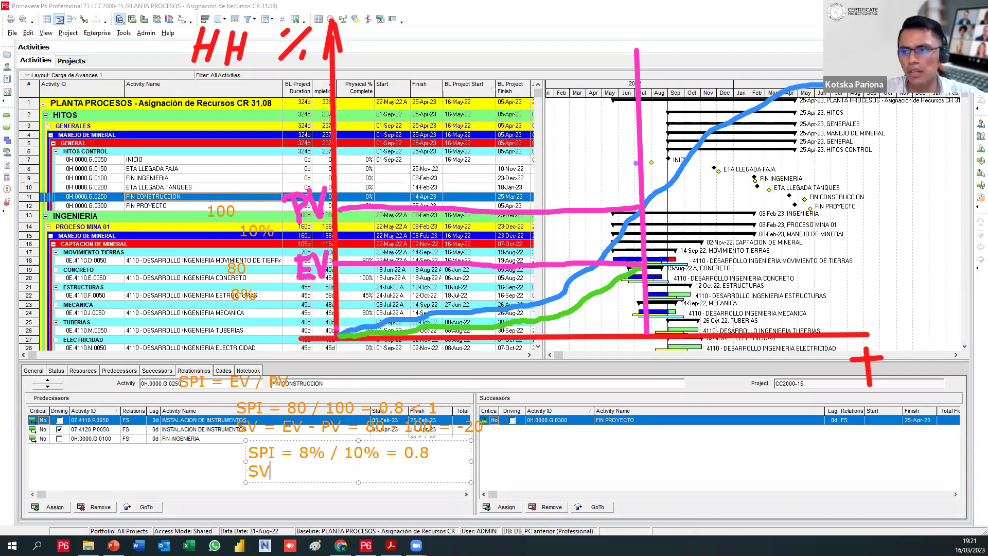
pyautogui.write('% = ')
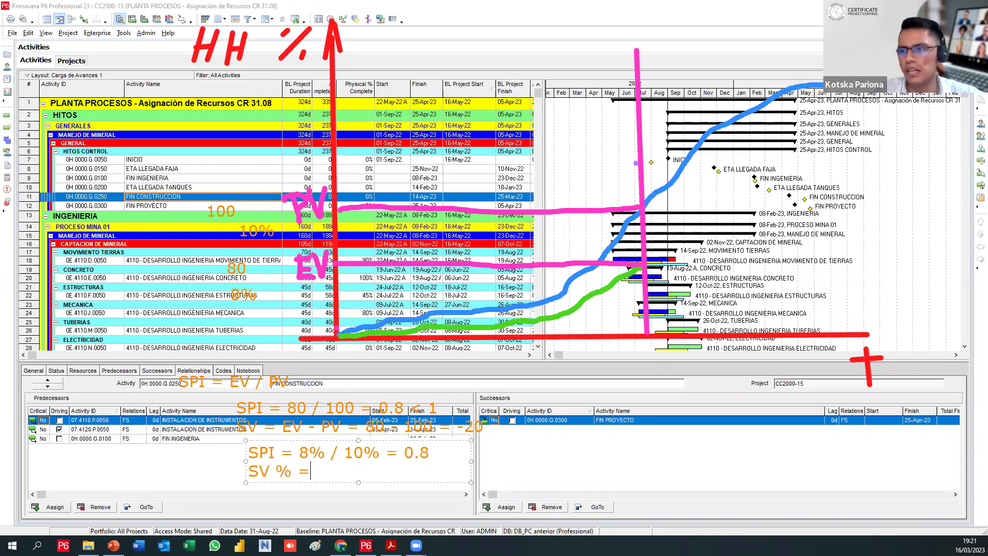
pyautogui.write('8')
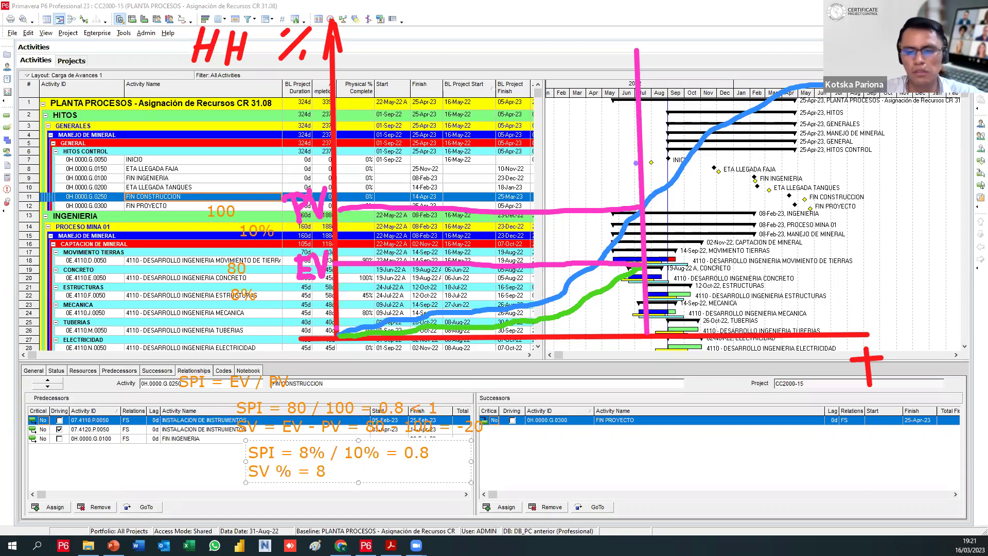
pyautogui.write('% - 10%')
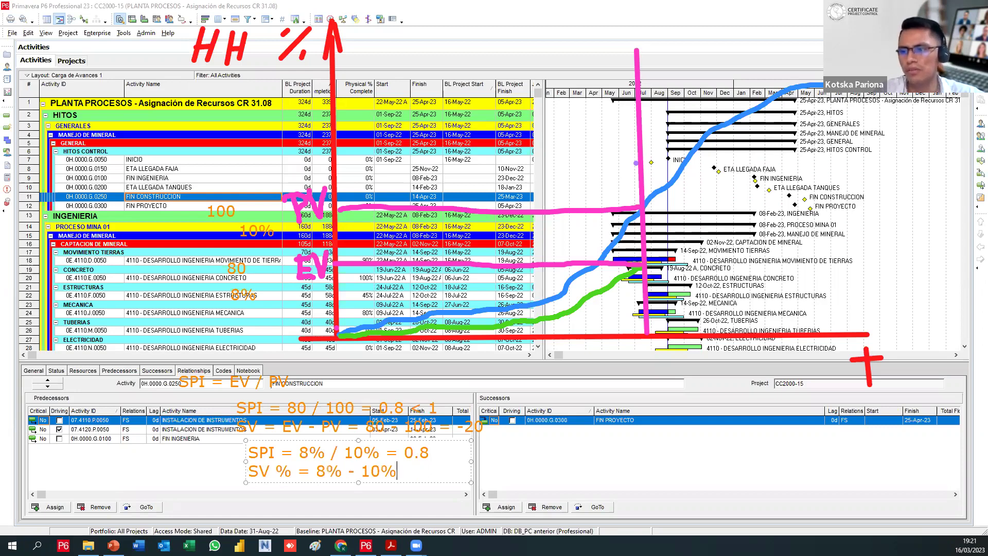
pyautogui.write(' = -2')
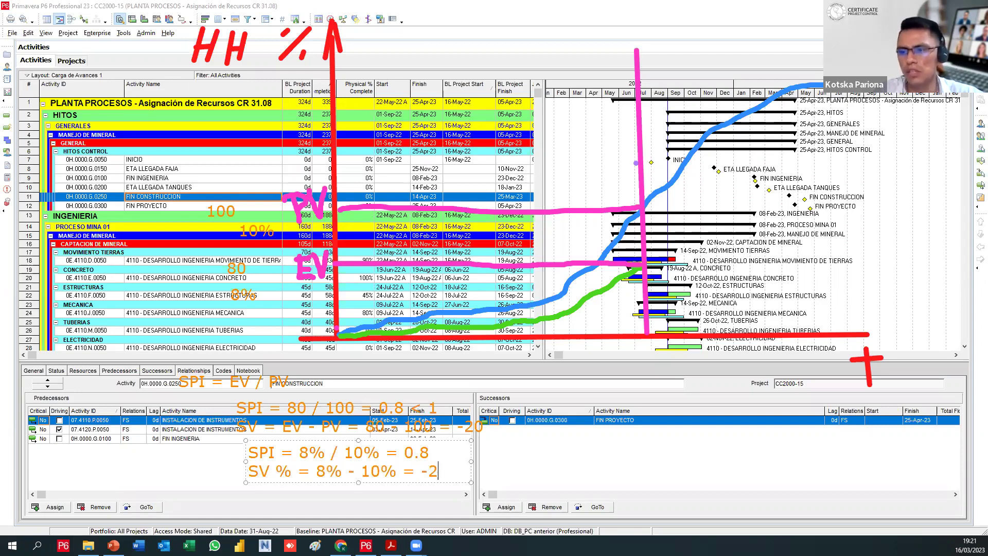
pyautogui.write('%')
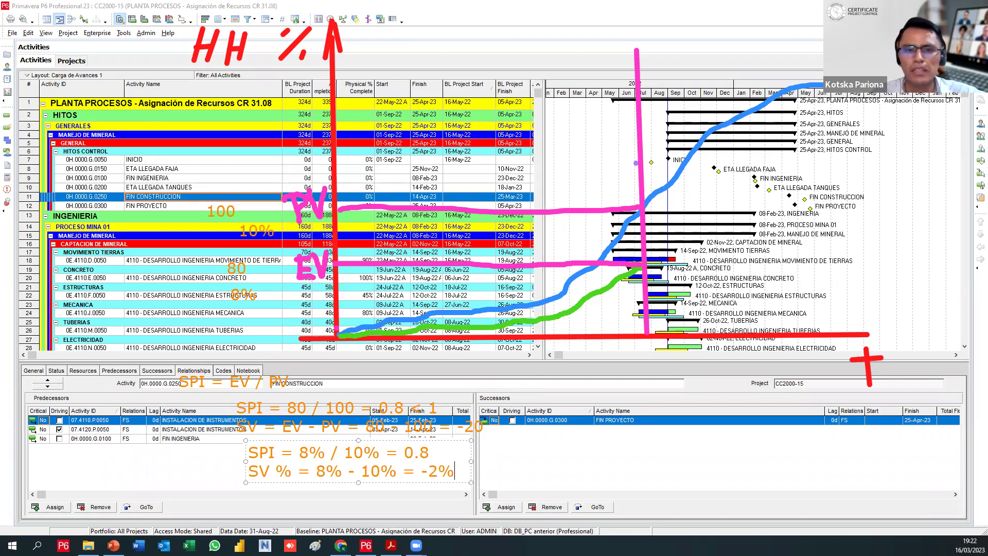
pyautogui.press('Escape')
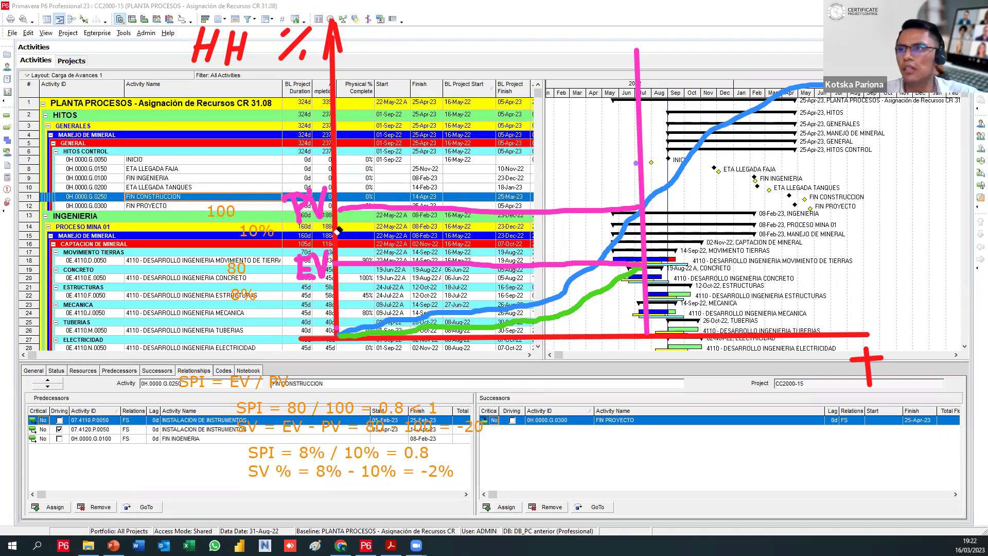
# Remove the whole S-curve sketch and all text notes from the screen
pyautogui.hotkey('ctrl', 'z')
pyautogui.hotkey('ctrl', 'z')
pyautogui.hotkey('ctrl', 'z')
pyautogui.hotkey('ctrl', 'z')
pyautogui.hotkey('ctrl', 'z')
pyautogui.hotkey('ctrl', 'z')
pyautogui.hotkey('ctrl', 'z')
pyautogui.hotkey('ctrl', 'z')
pyautogui.hotkey('ctrl', 'z')
pyautogui.hotkey('ctrl', 'z')
pyautogui.hotkey('ctrl', 'z')
pyautogui.hotkey('ctrl', 'z')
pyautogui.hotkey('ctrl', 'z')
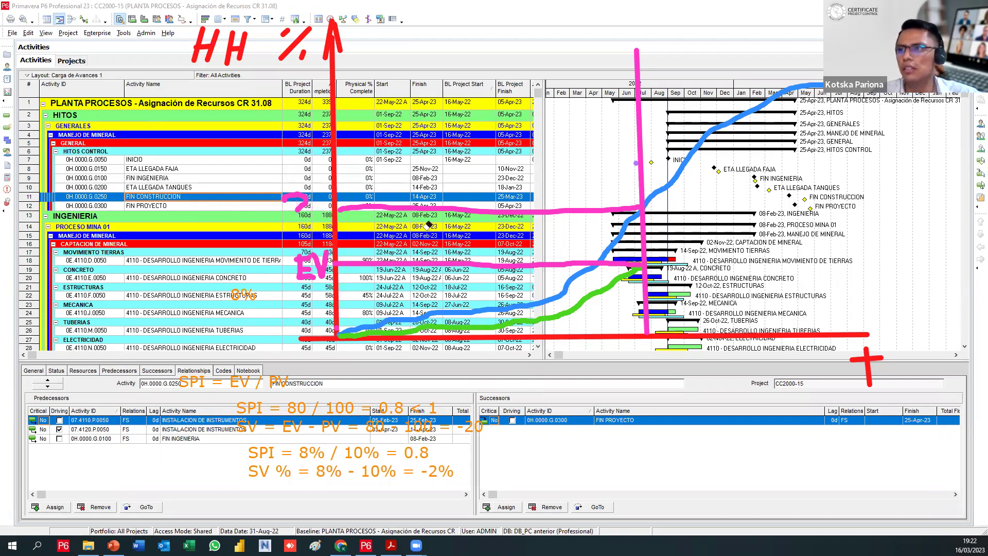
pyautogui.moveTo(326, 227)
pyautogui.mouseDown()
pyautogui.moveTo(311, 111)
pyautogui.moveTo(217, 36)
pyautogui.moveTo(308, 32)
pyautogui.moveTo(249, 43)
pyautogui.moveTo(314, 49)
pyautogui.moveTo(875, 350)
pyautogui.moveTo(837, 360)
pyautogui.mouseUp()
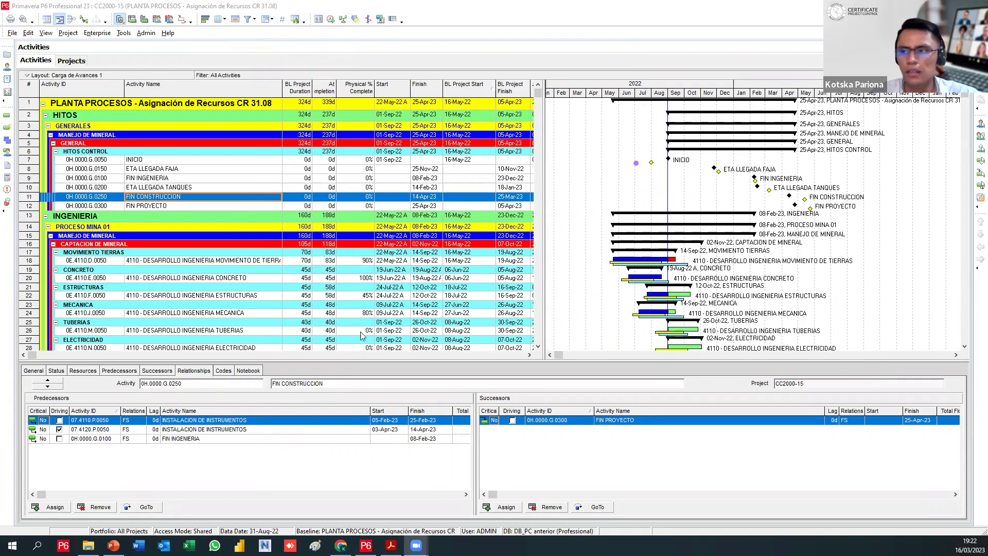
# Widen the activity table over the Gantt chart to show the columns through Budgeted Labor Units
pyautogui.moveTo(543, 278); pyautogui.dragTo(545, 278)
pyautogui.moveTo(744, 292); pyautogui.dragTo(781, 293)
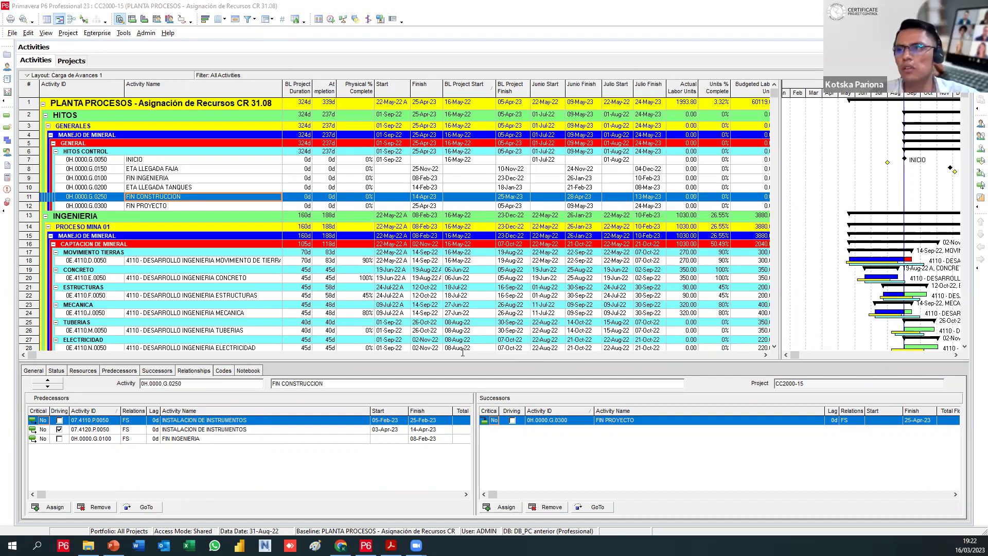
# Add an orange text note over the MECANICA rows of the activity table reading "PF = CPI (HH) = HH GANA"
pyautogui.moveTo(324, 295); pyautogui.dragTo(550, 329)
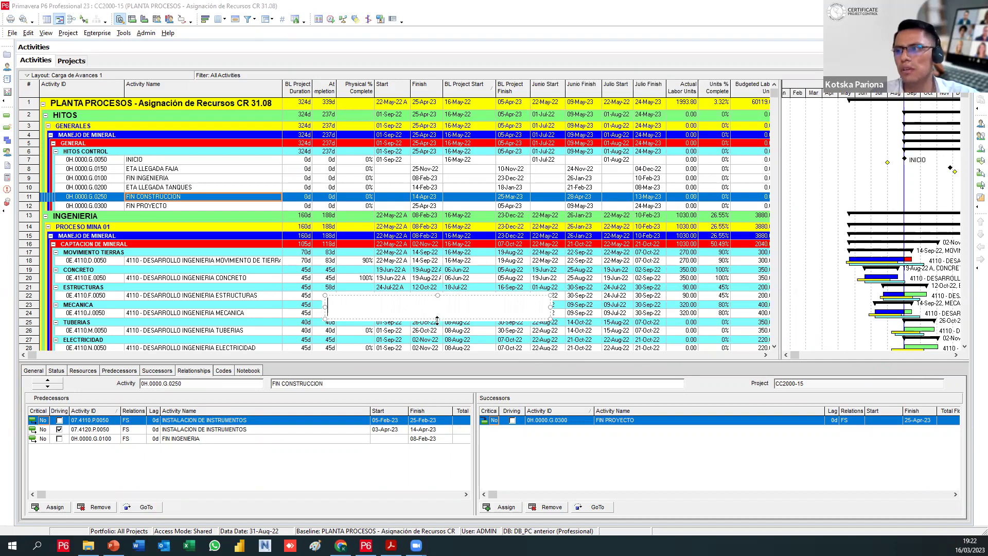
pyautogui.moveTo(437, 329); pyautogui.dragTo(437, 383)
pyautogui.click(386, 324)
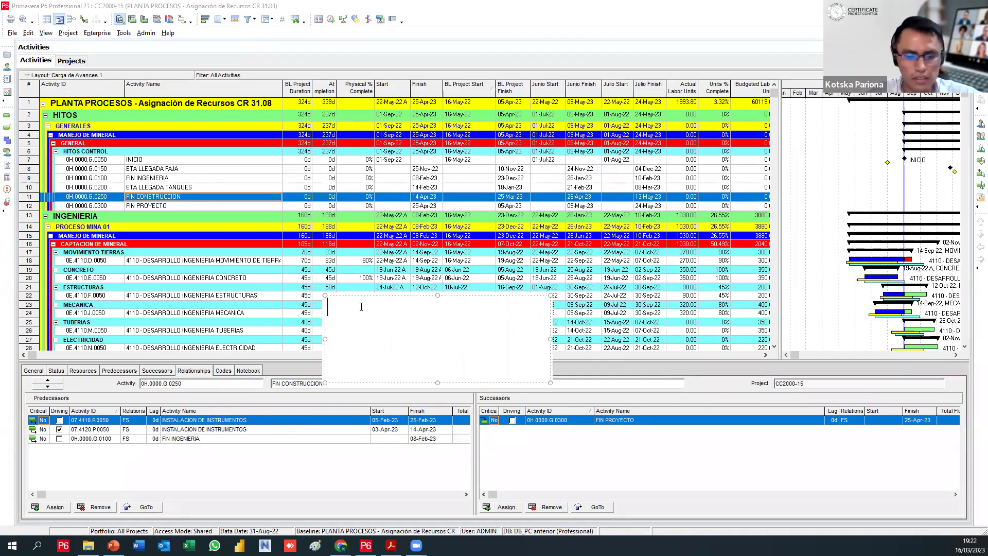
pyautogui.write('PF = ')
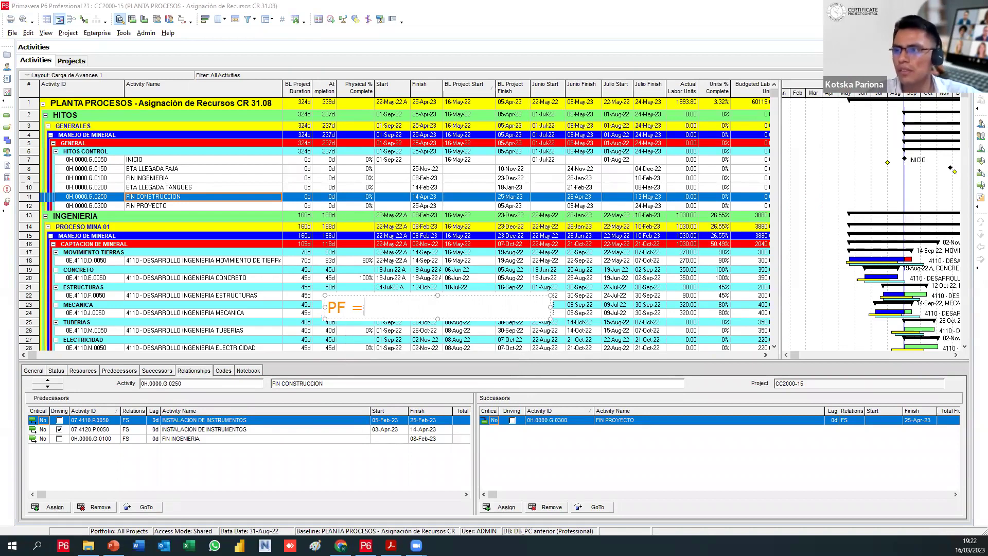
pyautogui.write('CPI =')
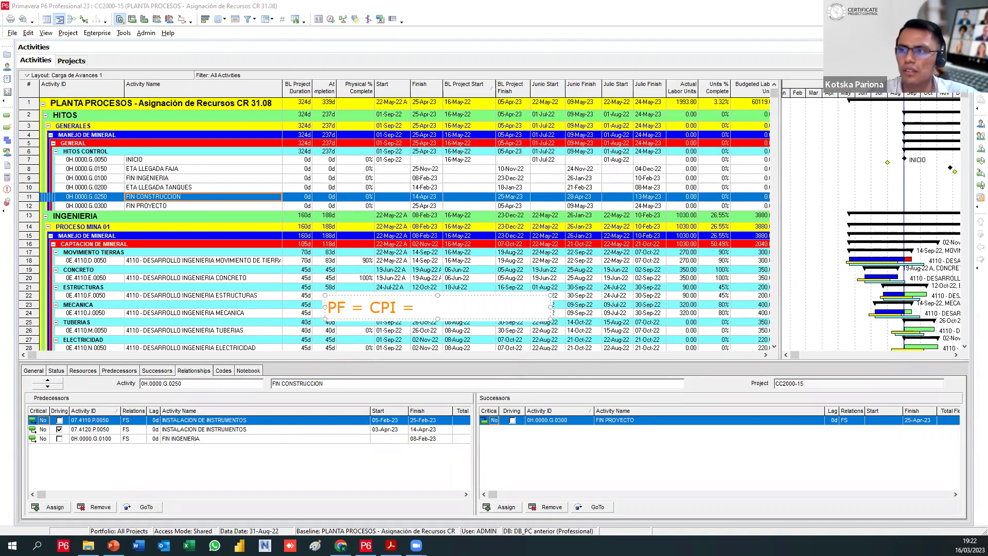
pyautogui.press('BackSpace')
pyautogui.press('BackSpace')
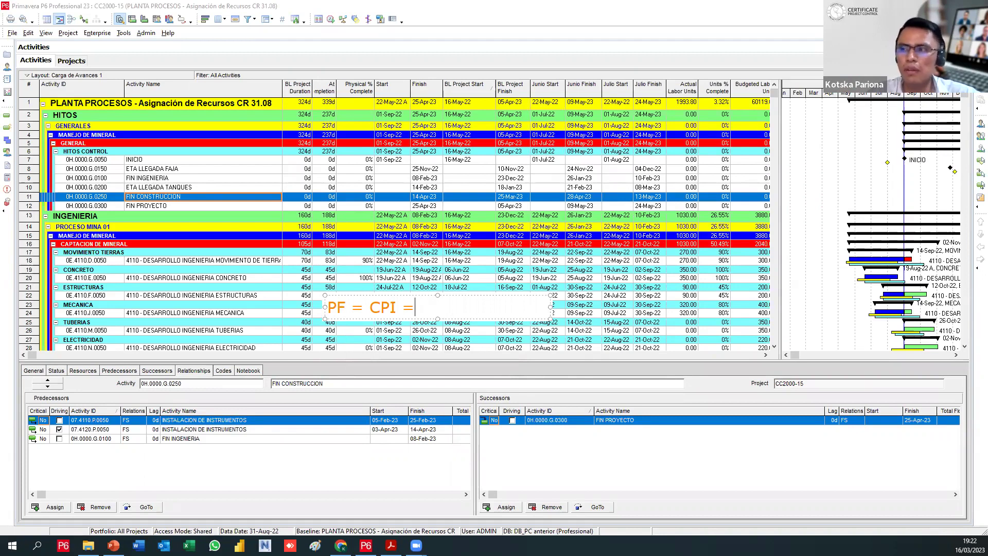
pyautogui.write('(')
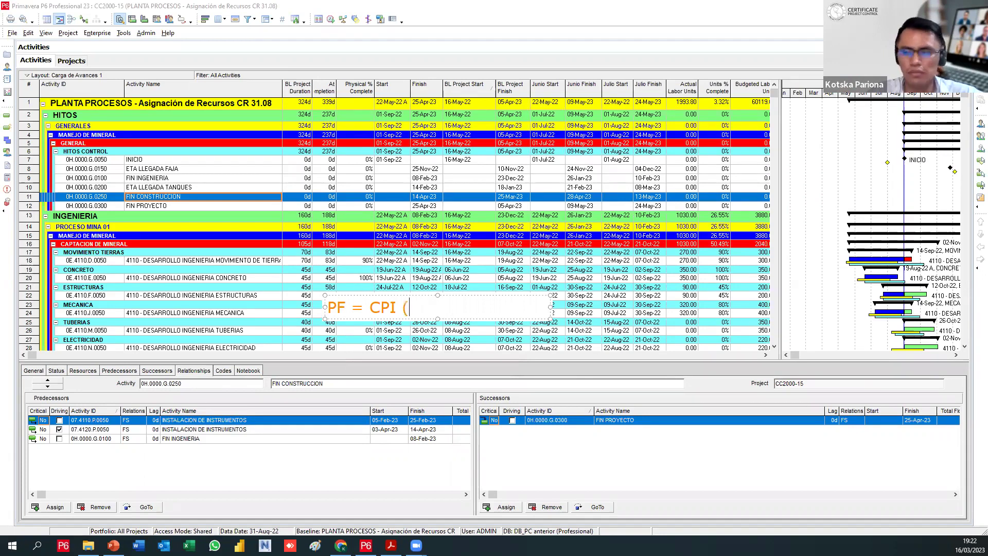
pyautogui.write('HH) = ')
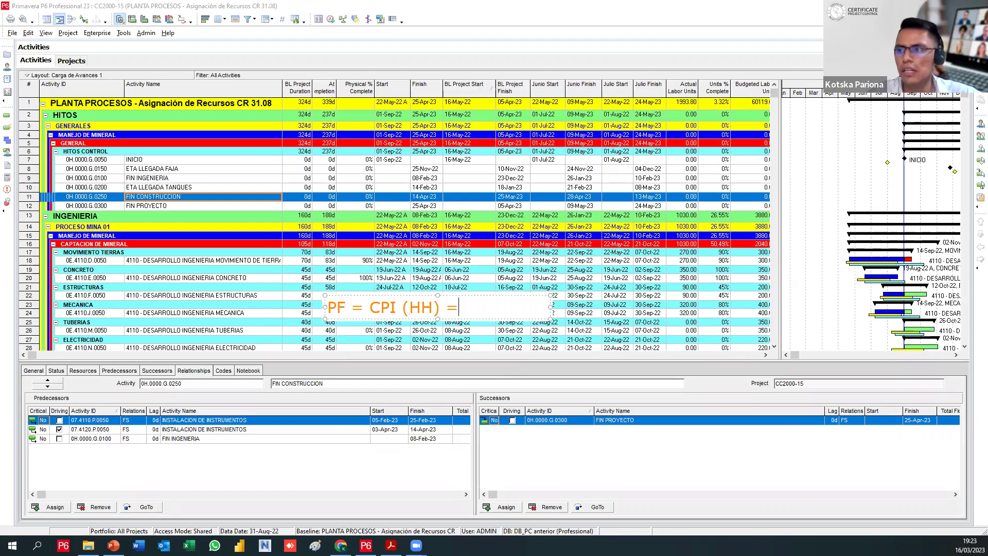
pyautogui.write('HH R')
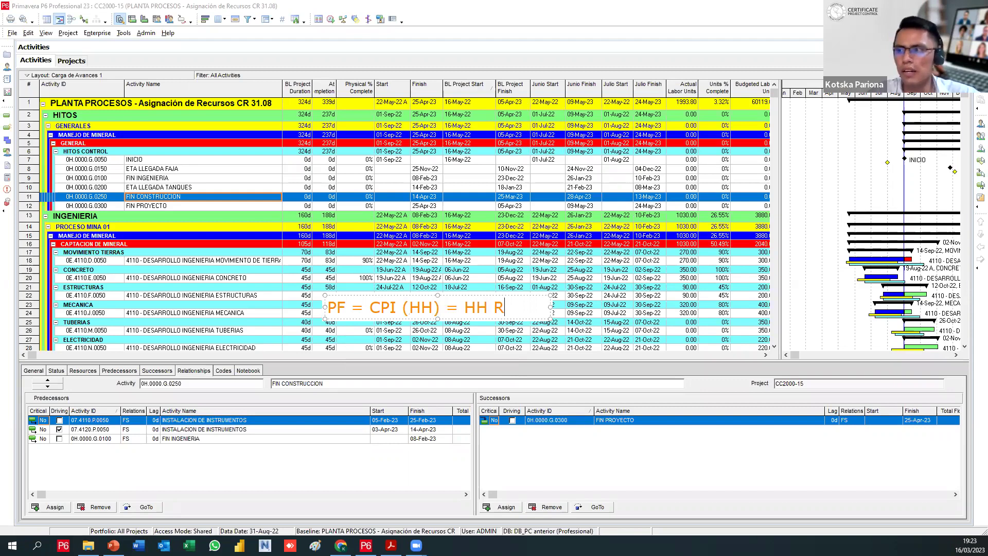
pyautogui.write('EA')
pyautogui.press('BackSpace')
pyautogui.press('BackSpace')
pyautogui.press('BackSpace')
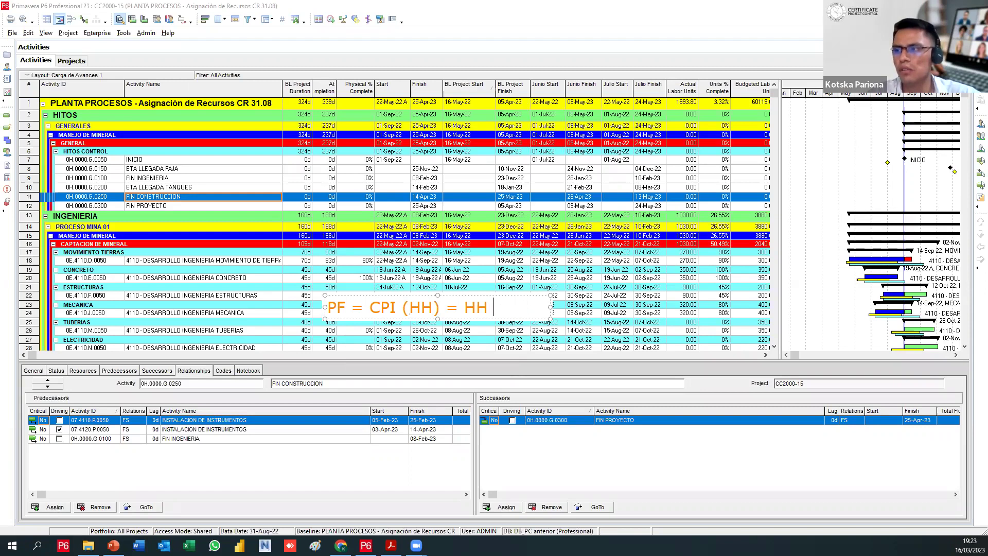
pyautogui.write('GANA')
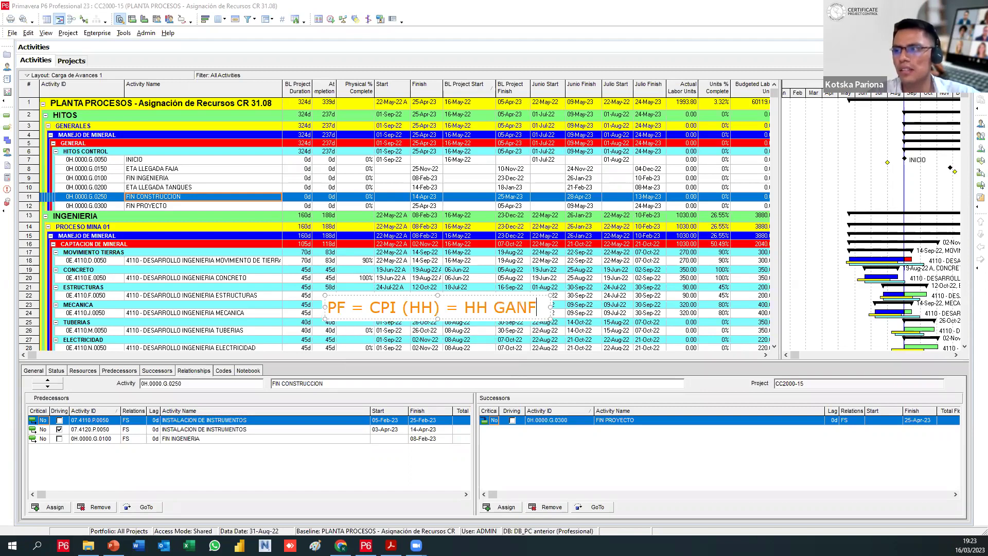
pyautogui.write('DA')
pyautogui.press('BackSpace')
pyautogui.press('BackSpace')
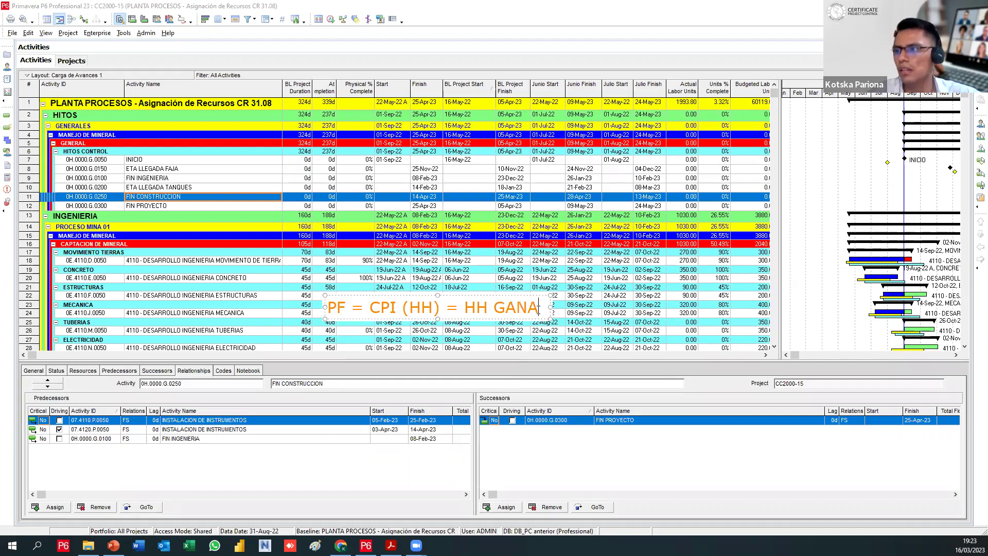
# Replace the text of the note over the MECANICA rows with "CPI =" and finish editing it
pyautogui.hotkey('ctrl', 'a')
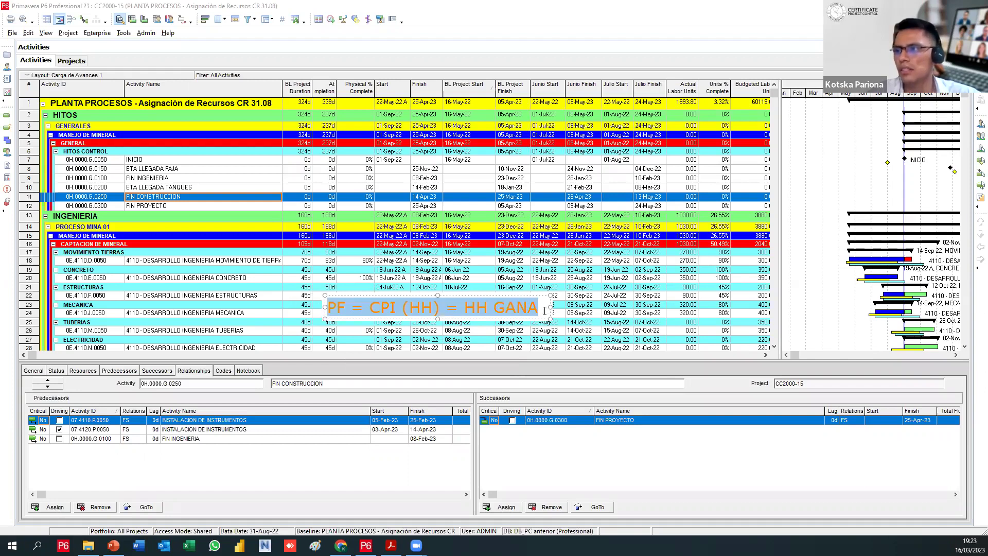
pyautogui.write('CPI = EV ')
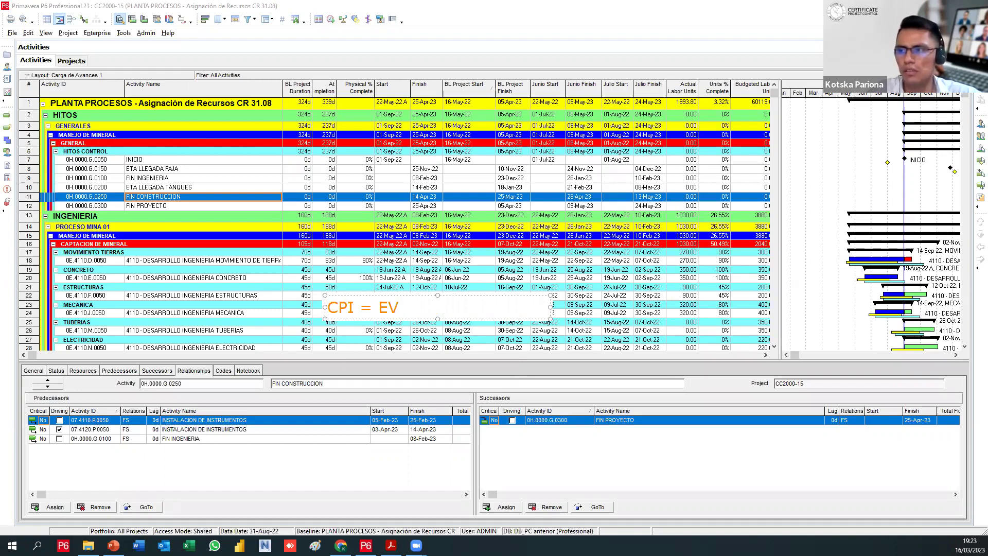
pyautogui.write('/')
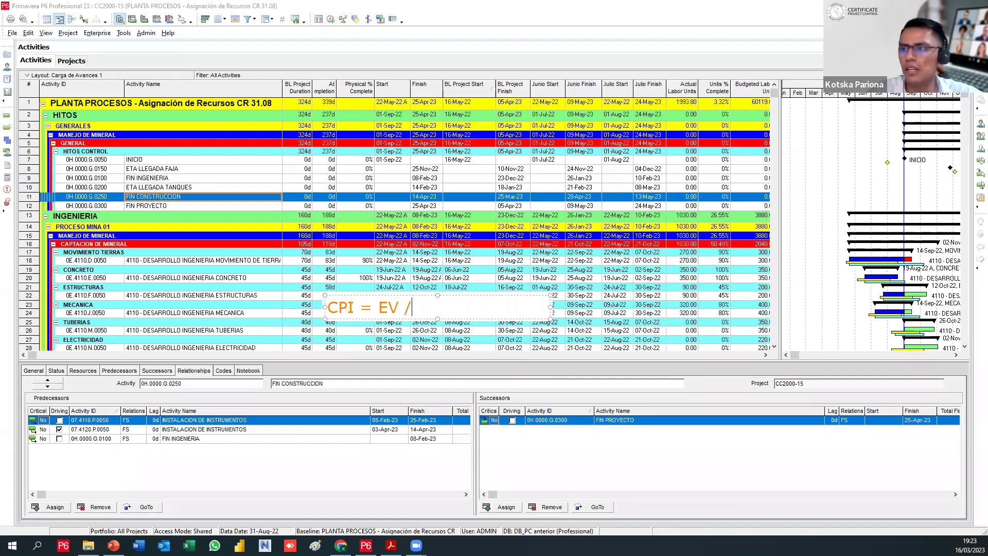
pyautogui.press('BackSpace')
pyautogui.press('BackSpace')
pyautogui.press('BackSpace')
pyautogui.press('BackSpace')
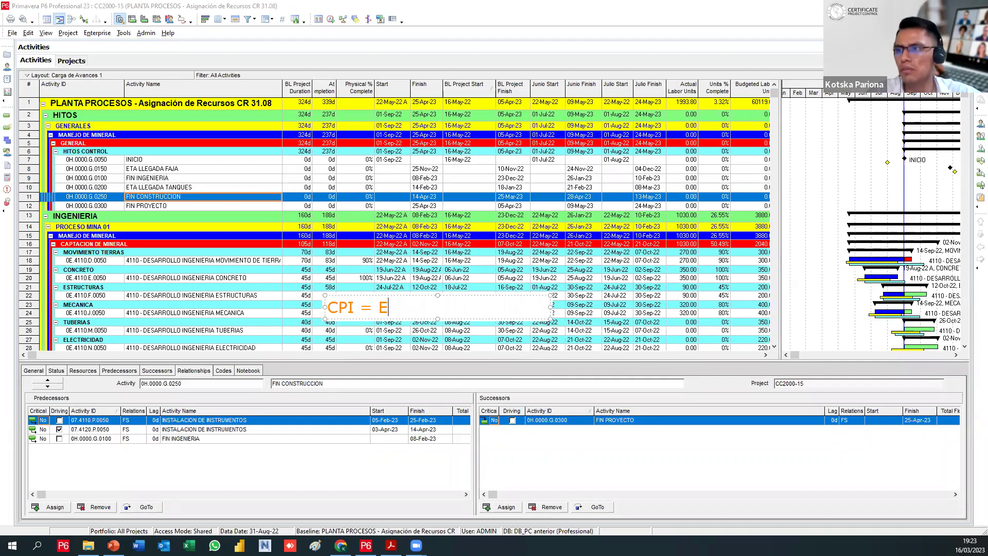
pyautogui.press('BackSpace')
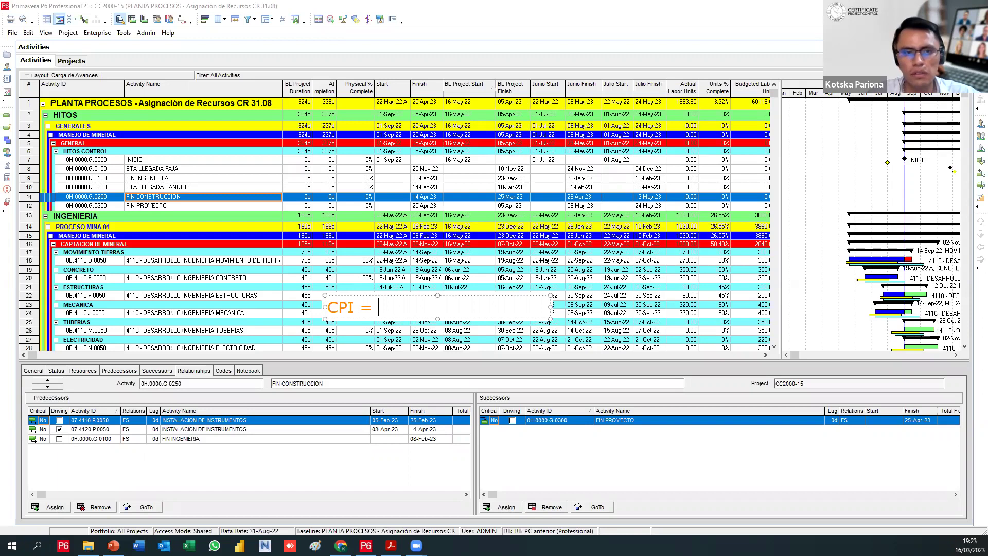
pyautogui.press('Escape')
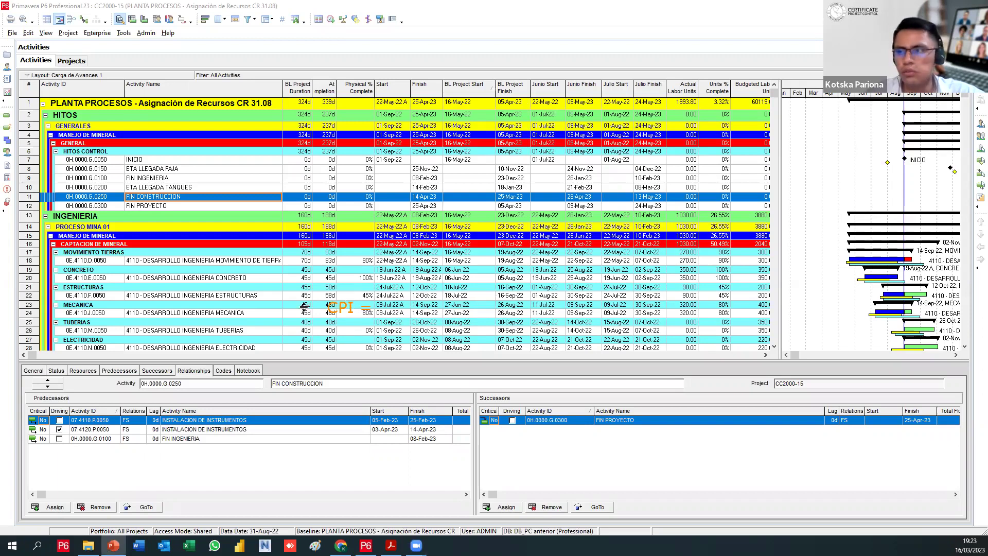
pyautogui.click(331, 306)
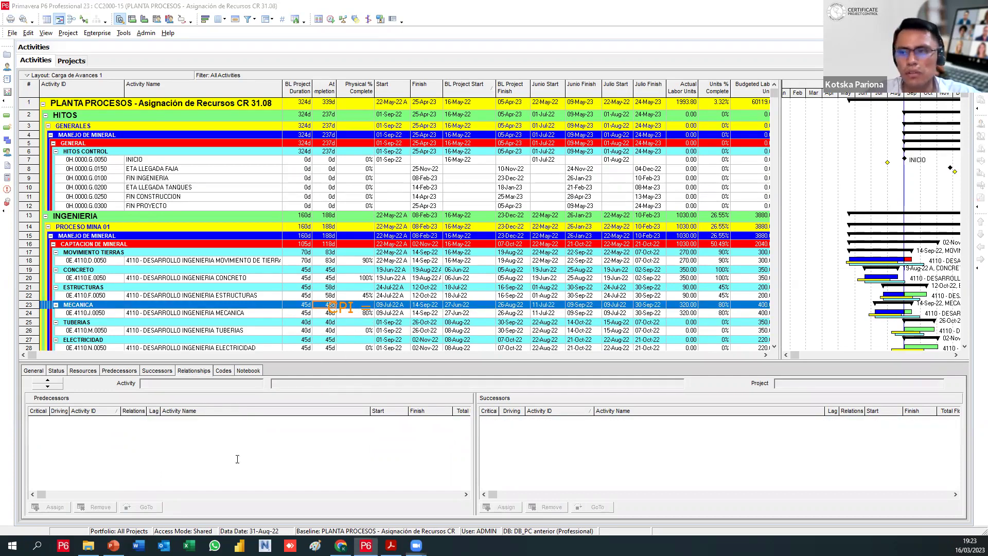
# Add an orange text note over the empty Predecessors list reading "CPI = AC / EV ="
pyautogui.moveTo(250, 441); pyautogui.dragTo(476, 465)
pyautogui.write('CPI ')
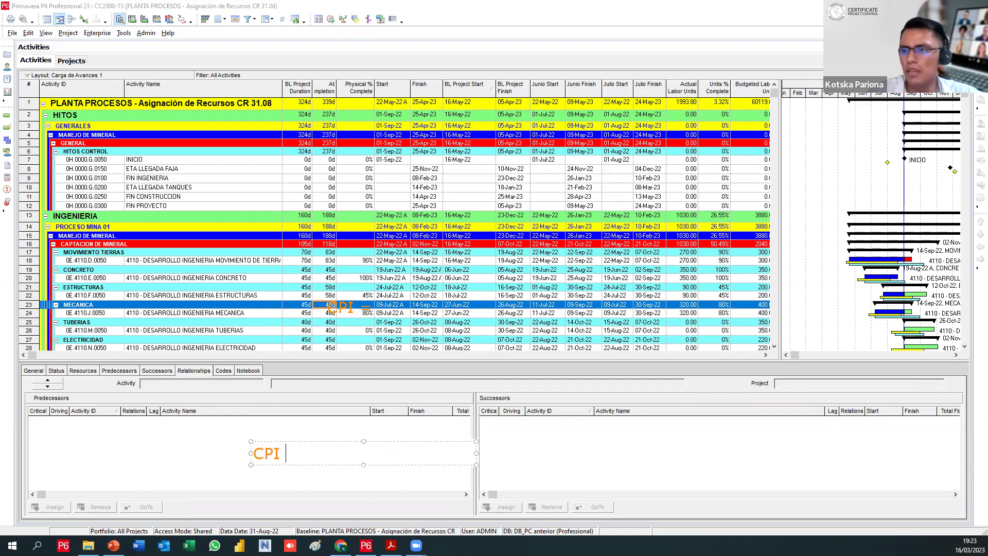
pyautogui.write('= AC / E')
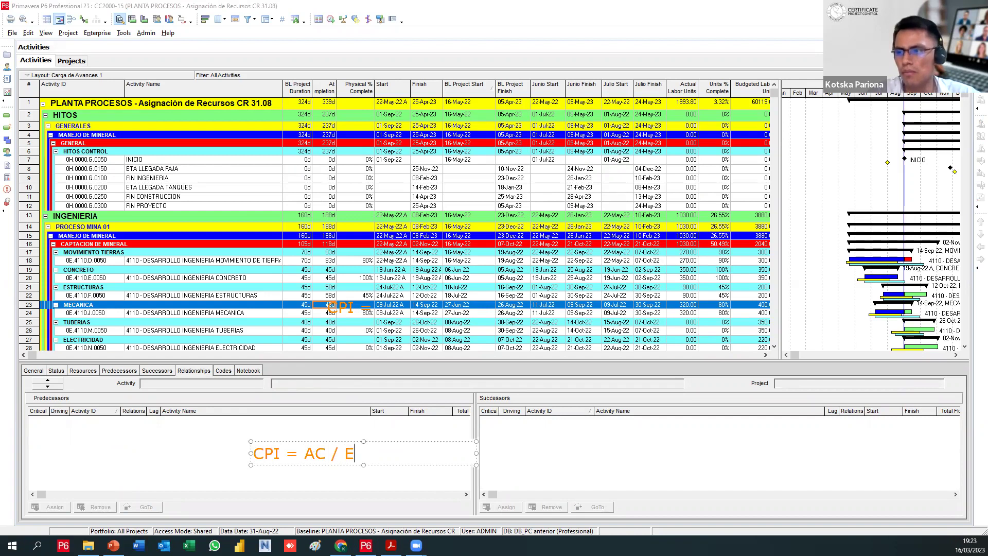
pyautogui.write('V ')
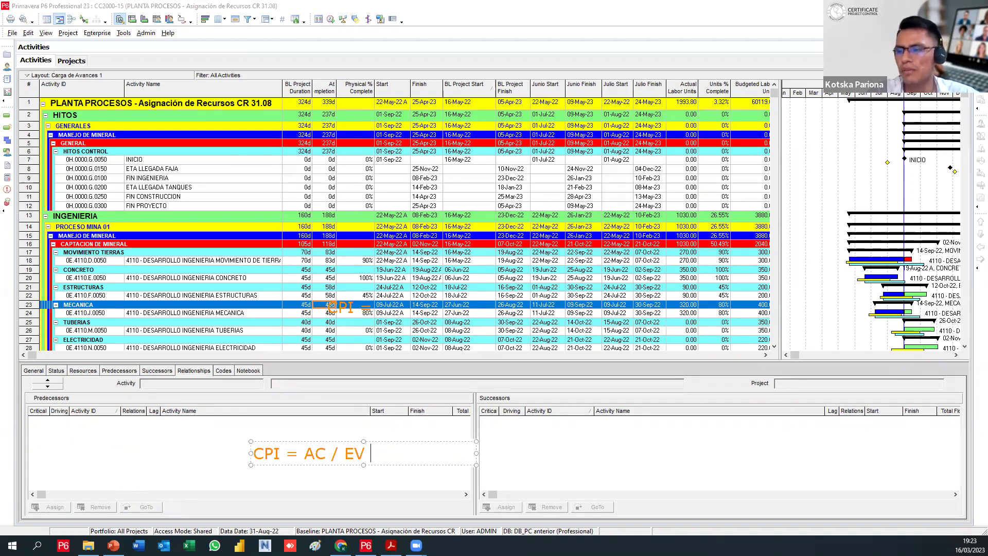
pyautogui.write('=')
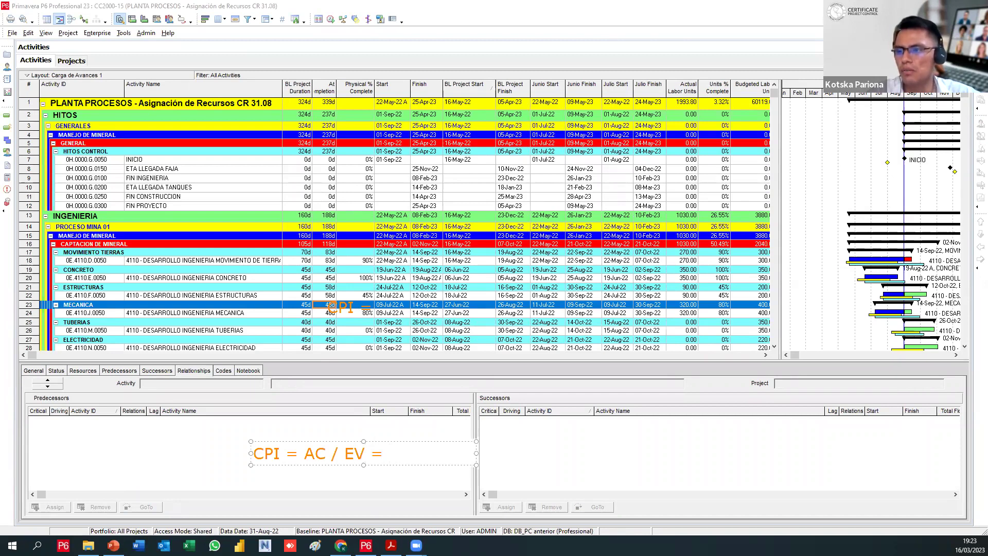
# Correct the formula in the note over the Predecessors list so it reads "CPI = EV / AC ="
pyautogui.press('BackSpace')
pyautogui.press('BackSpace')
pyautogui.press('BackSpace')
pyautogui.press('BackSpace')
pyautogui.press('BackSpace')
pyautogui.press('BackSpace')
pyautogui.press('BackSpace')
pyautogui.press('BackSpace')
pyautogui.press('BackSpace')
pyautogui.press('BackSpace')
pyautogui.write('EV / A')
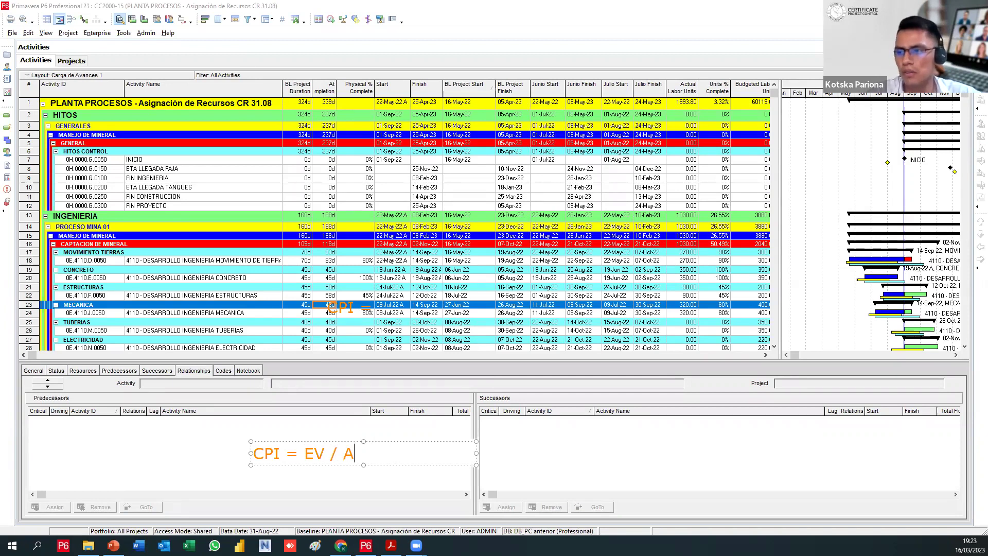
pyautogui.write('C =')
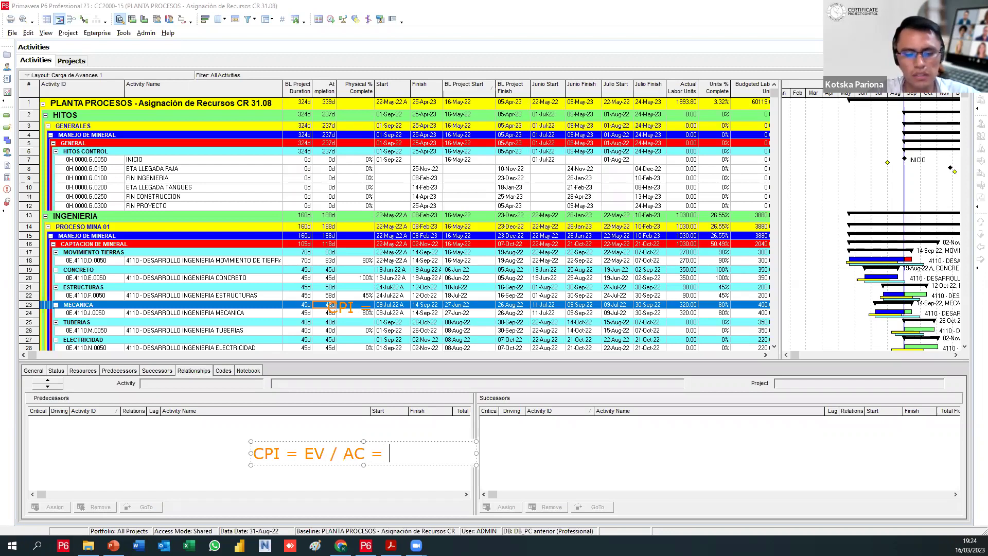
# Extend the CPI formula with "HH GANADAS / HH REALES = PF" and widen the note so it fits on one line
pyautogui.write('HH GANAFA')
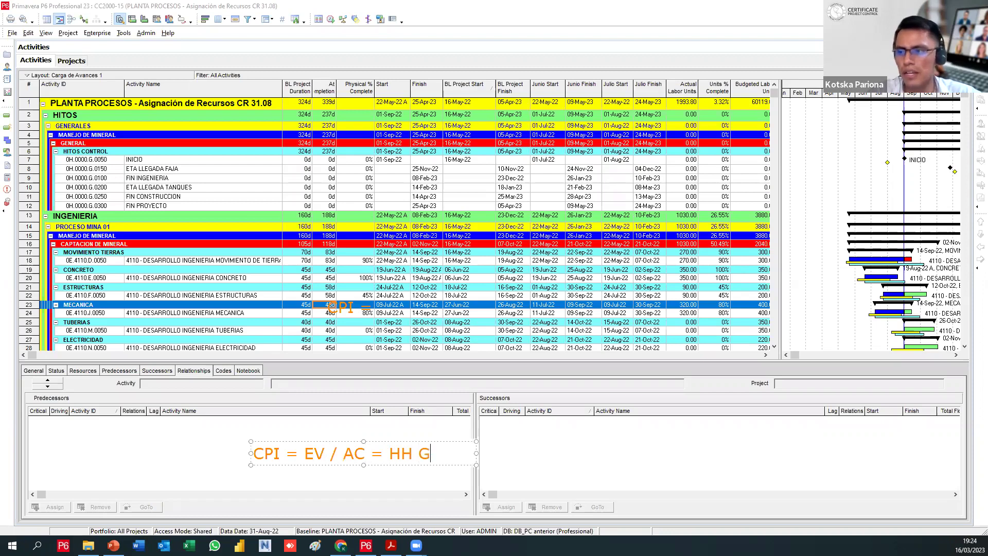
pyautogui.press('BackSpace')
pyautogui.press('BackSpace')
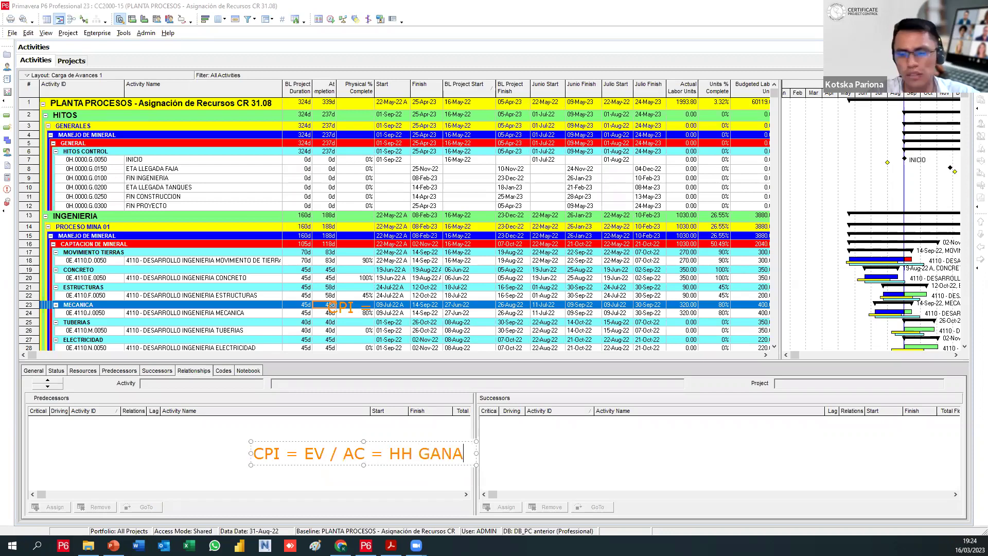
pyautogui.write('DAS')
pyautogui.press('BackSpace')
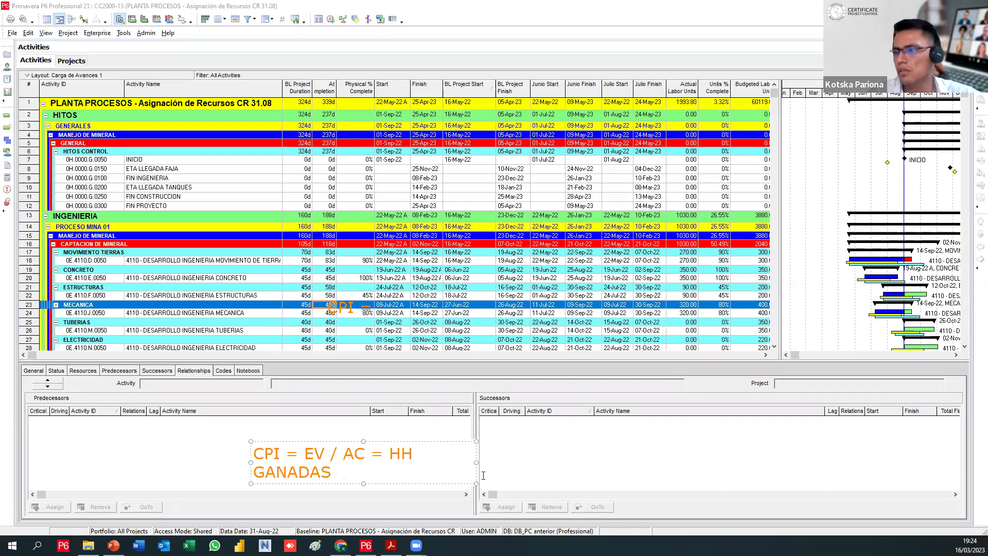
pyautogui.moveTo(476, 463); pyautogui.dragTo(807, 453)
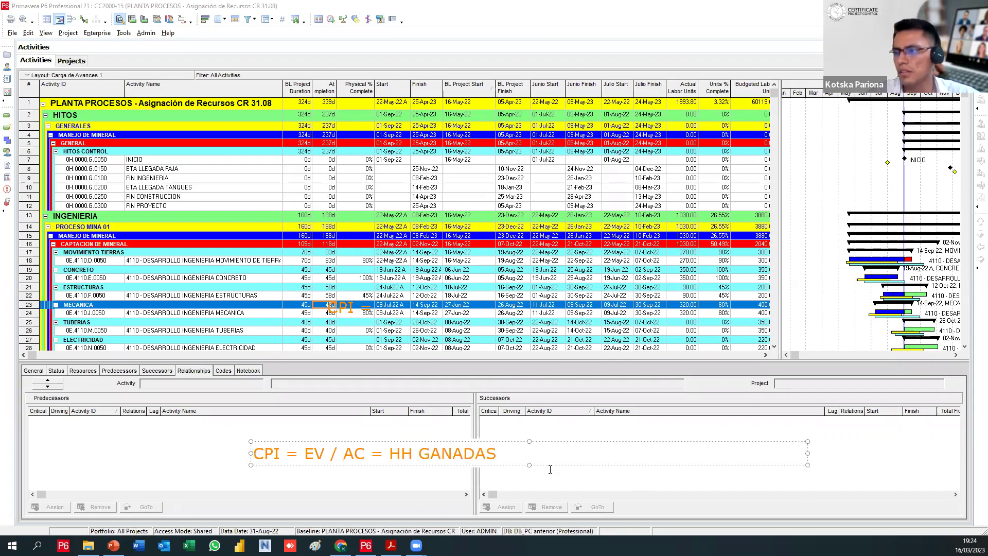
pyautogui.write('/ ')
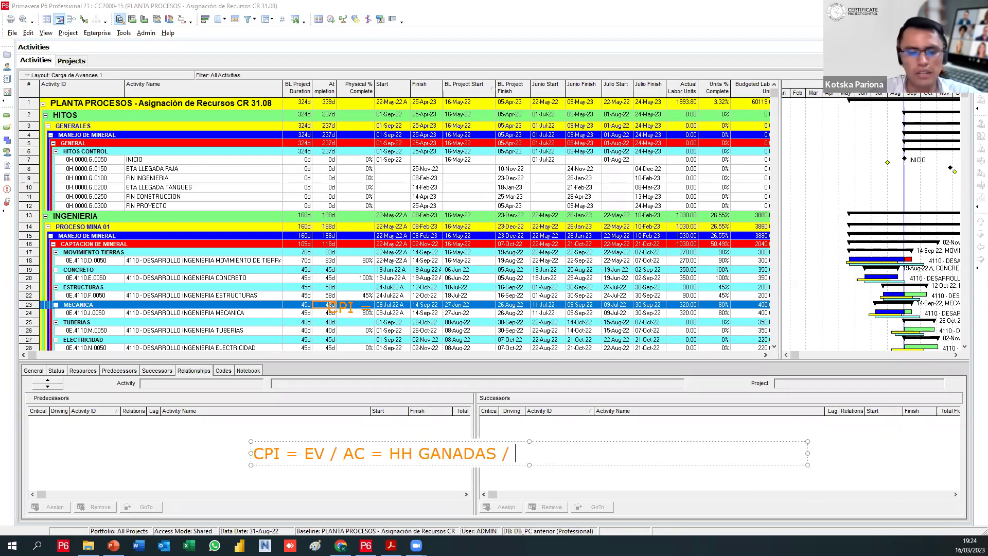
pyautogui.write('HH REALES =')
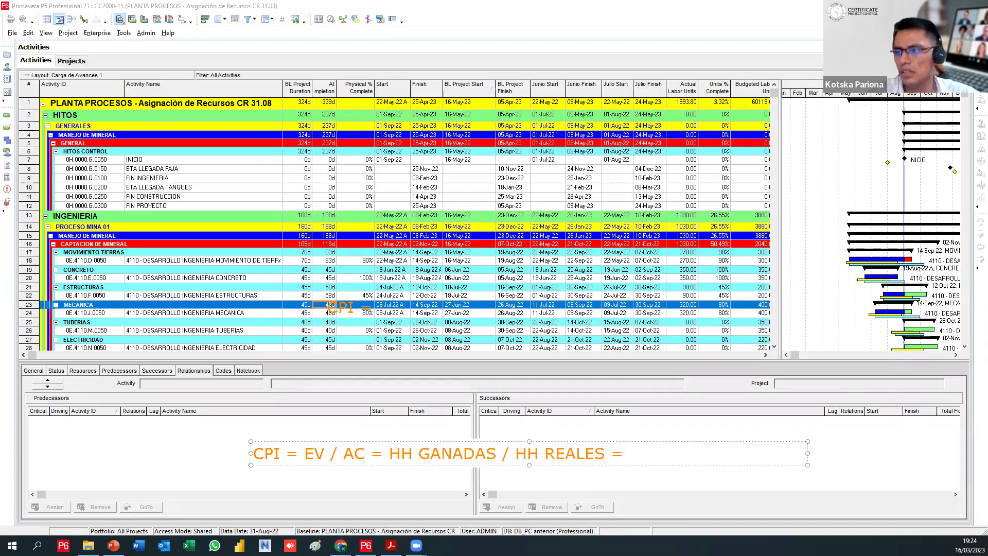
pyautogui.write(' PF')
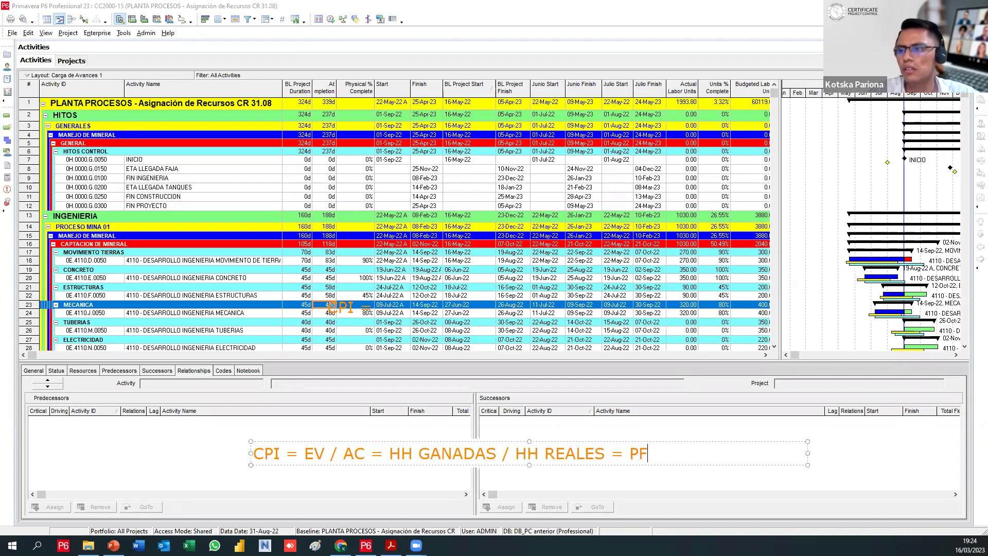
# Add a second line to the CPI note reading "COST PERFORMANCE INDEX ($) (HH)"
pyautogui.press('Return')
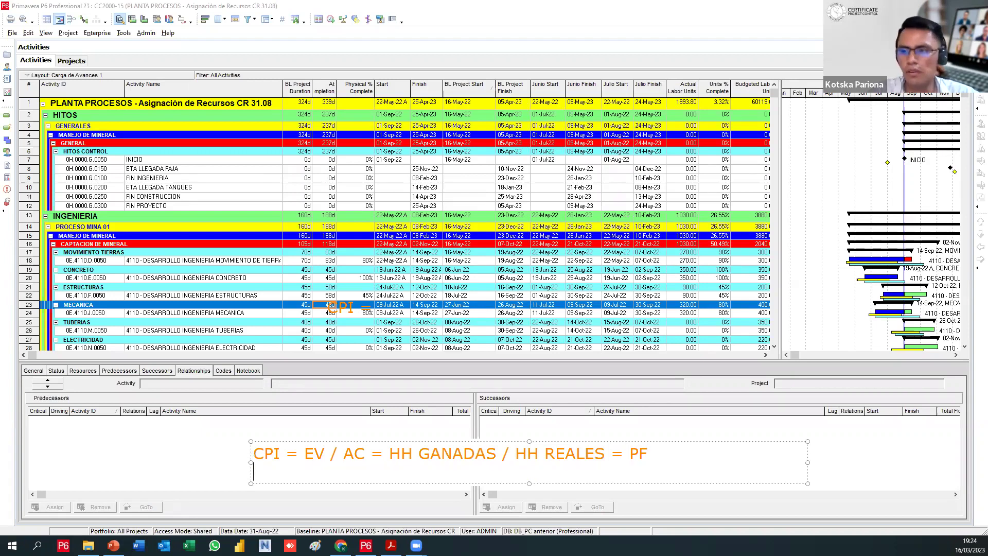
pyautogui.write('COST PERO')
pyautogui.press('BackSpace')
pyautogui.write('FORMANCE INDEX ')
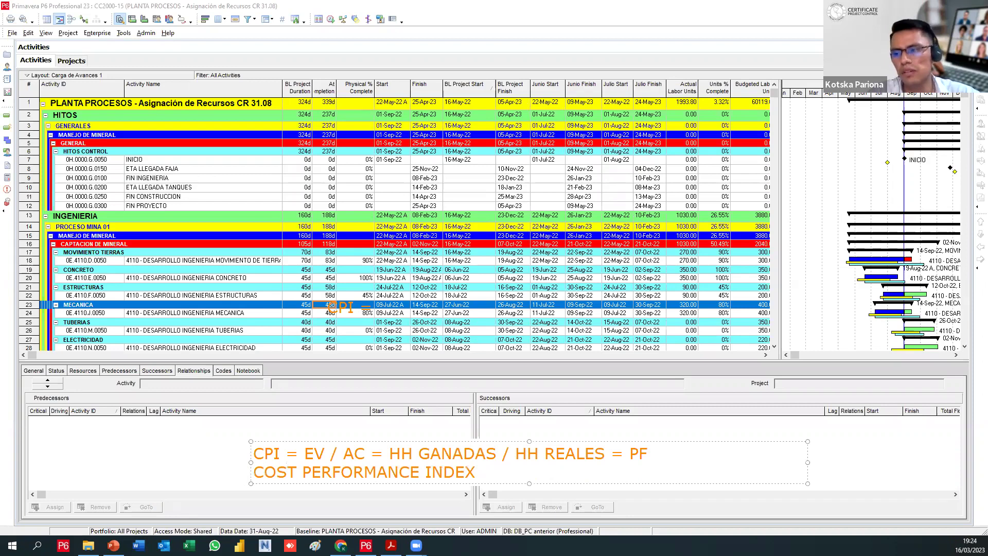
pyautogui.write('(')
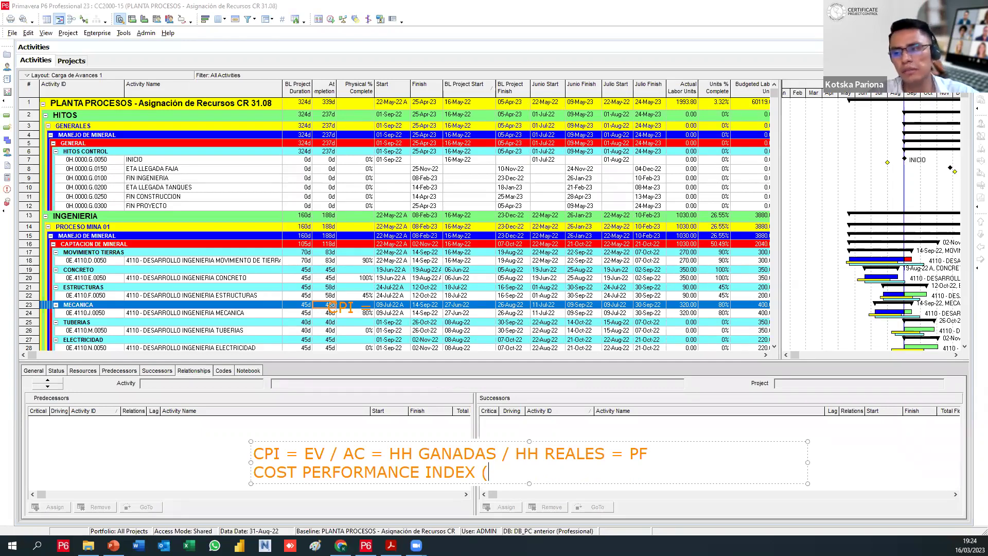
pyautogui.write('$')
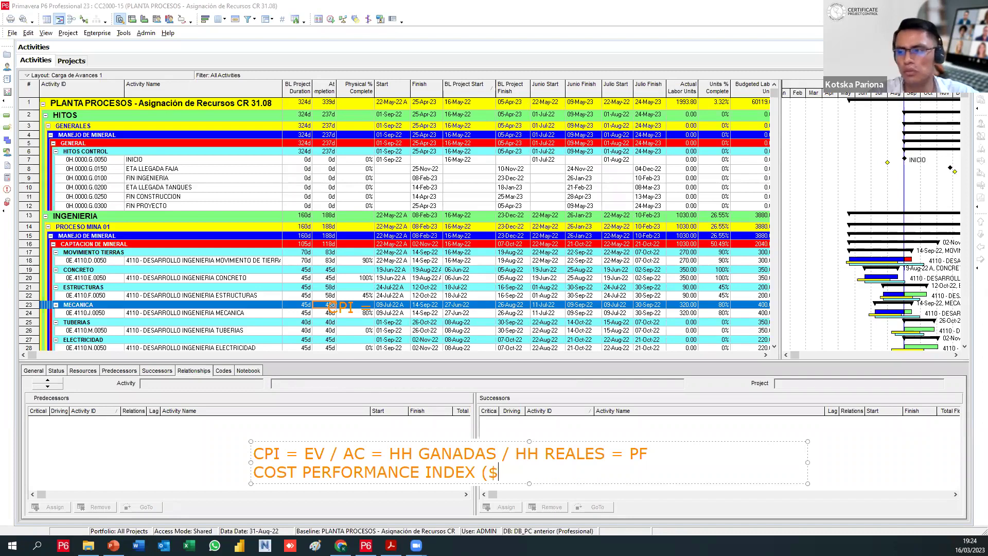
pyautogui.write('/')
pyautogui.press('BackSpace')
pyautogui.write(') ')
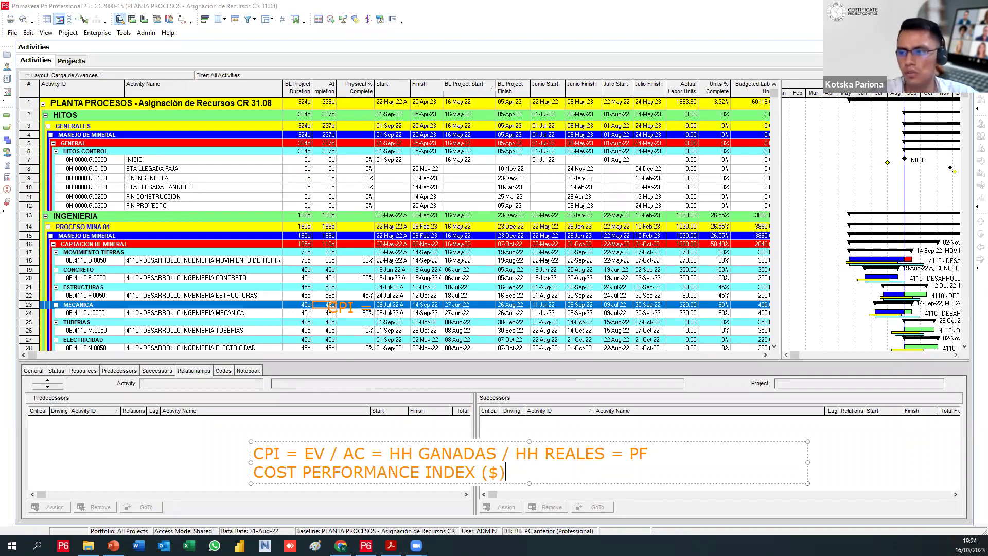
pyautogui.write('(HH)')
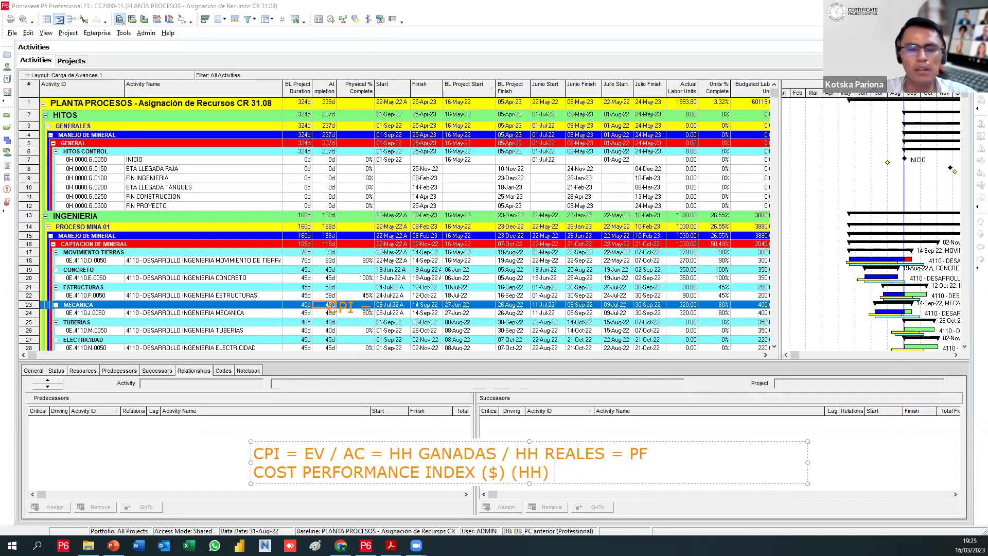
# Add a third line to the CPI note reading "PRODUCTION FACTOR"
pyautogui.press('Return')
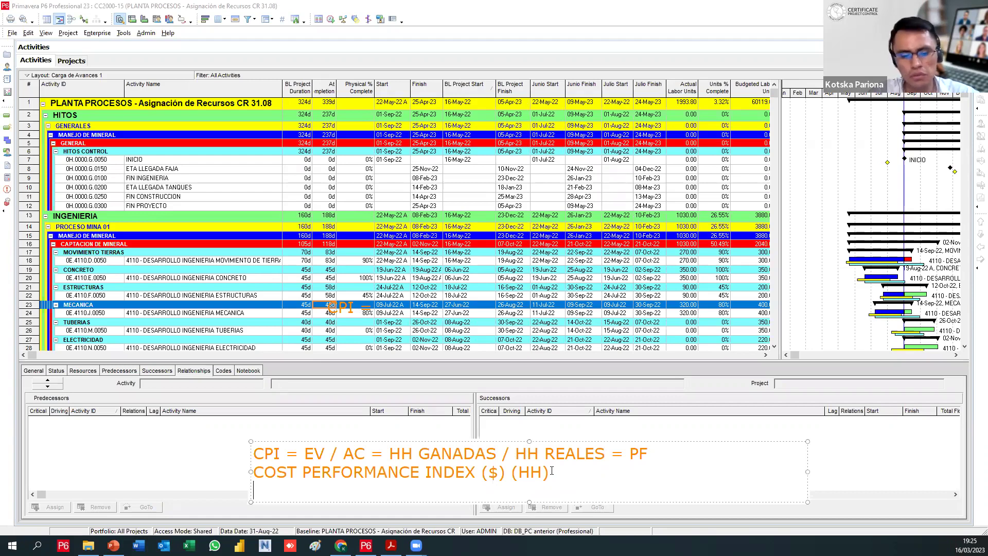
pyautogui.write('F')
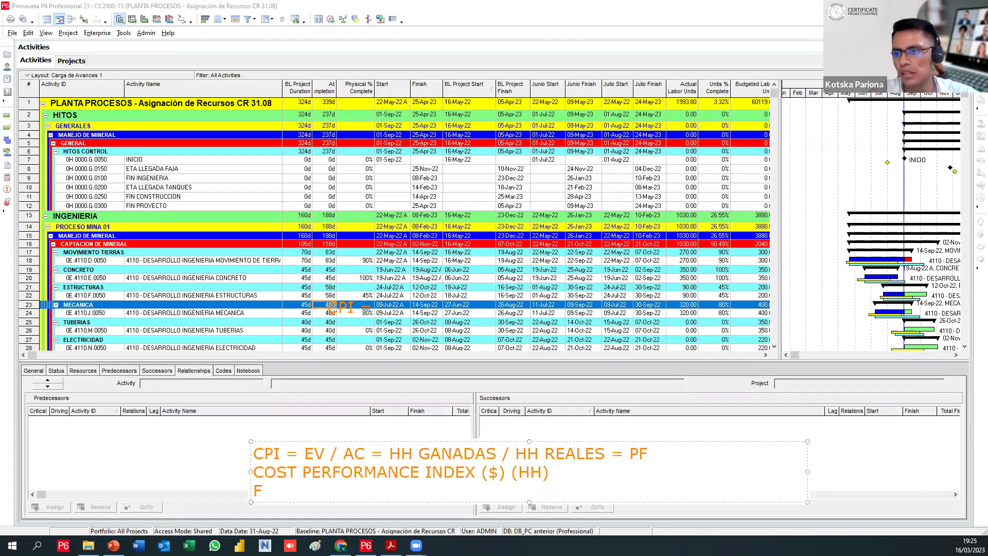
pyautogui.write('AC')
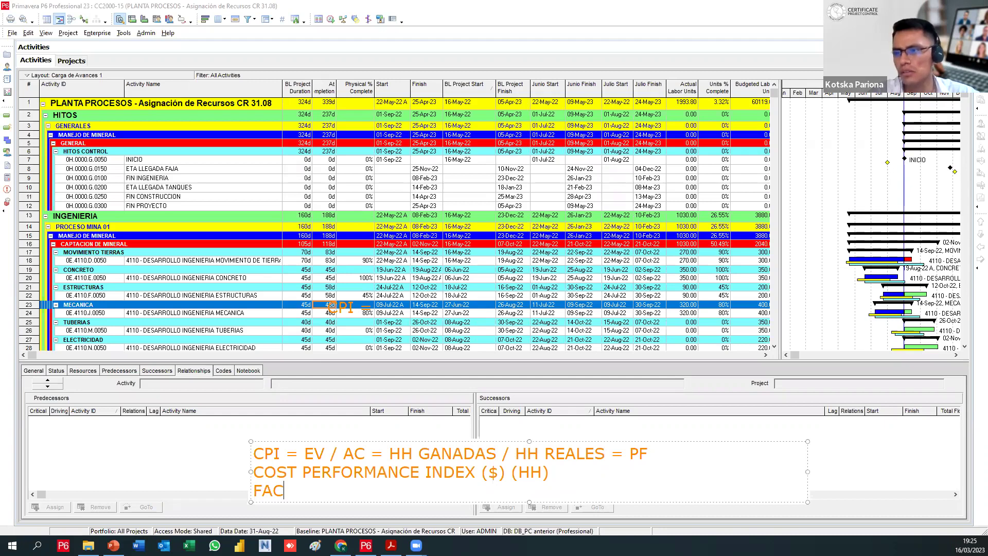
pyautogui.press('BackSpace')
pyautogui.press('BackSpace')
pyautogui.press('BackSpace')
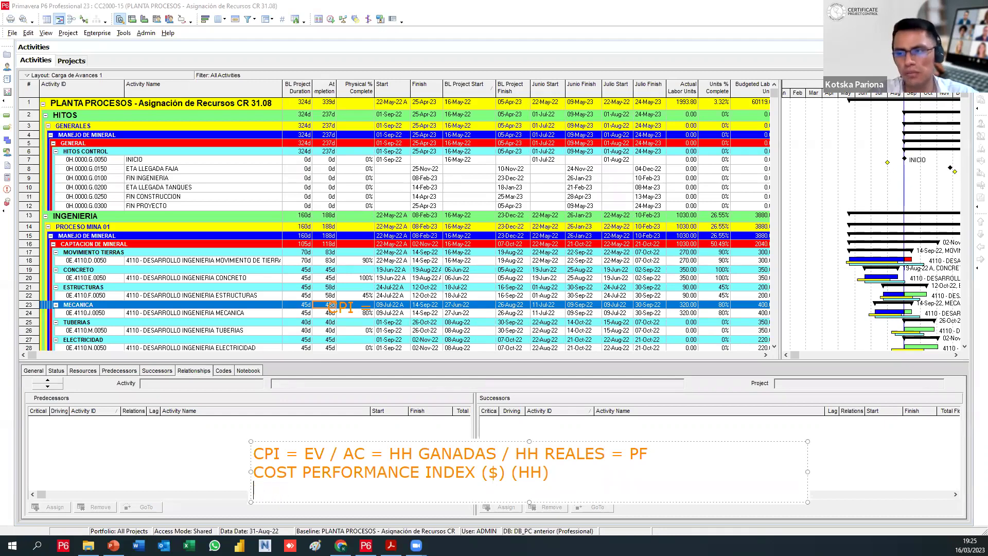
pyautogui.write('PRO')
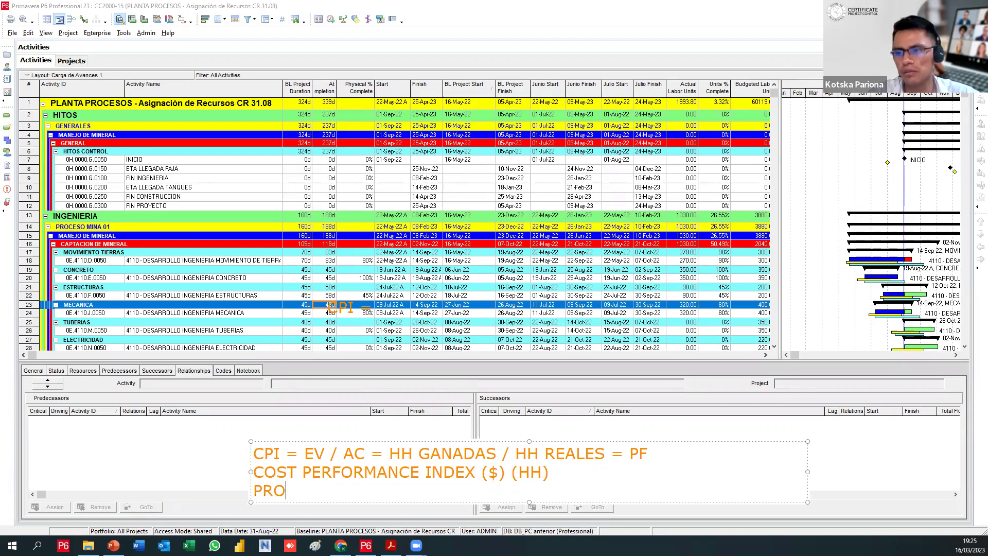
pyautogui.write('DUCTION FAV')
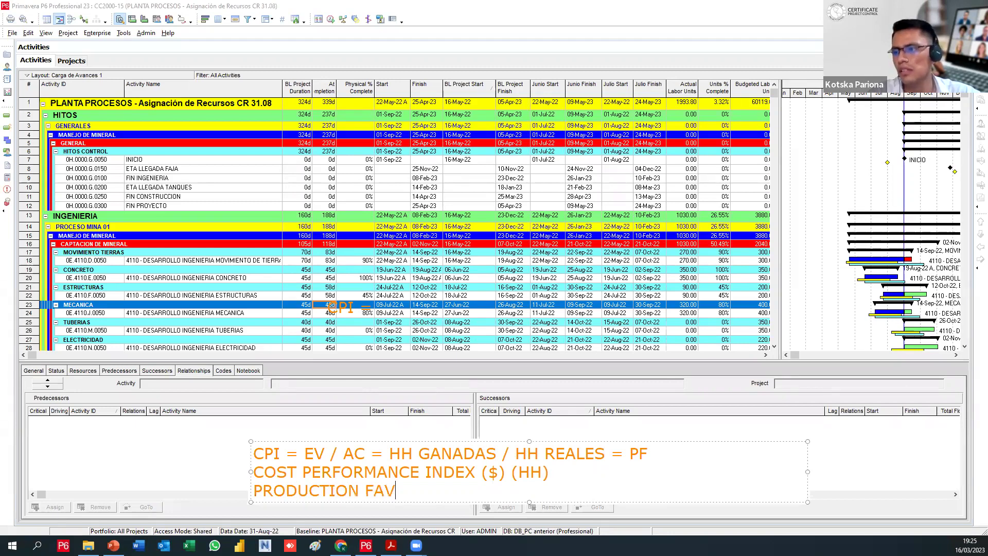
pyautogui.press('BackSpace')
pyautogui.write('CTOR')
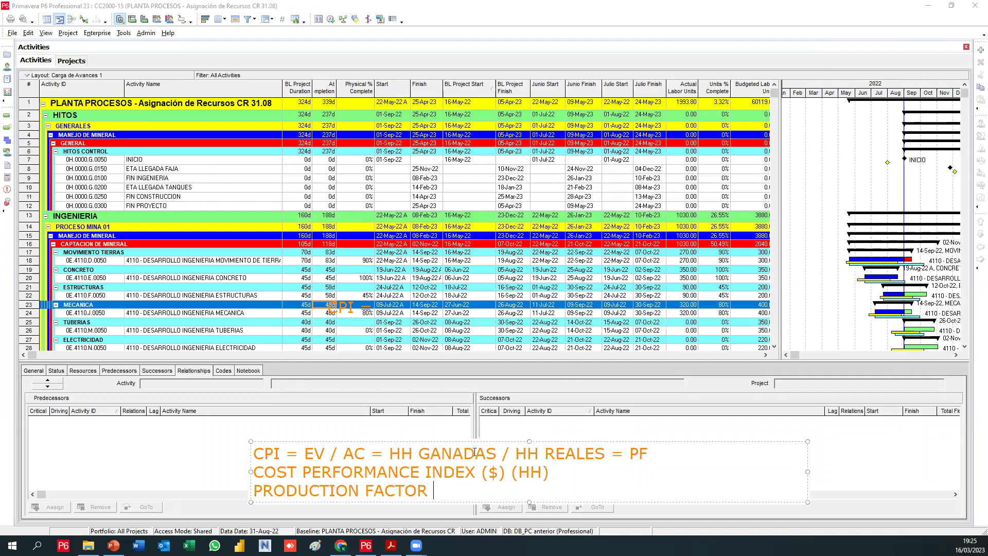
# Highlight HH GANADAS and HH REALES in the CPI note, and erase all text annotations from the screen
pyautogui.moveTo(490, 452)
pyautogui.mouseDown()
pyautogui.moveTo(418, 452)
pyautogui.moveTo(496, 453)
pyautogui.mouseUp()
pyautogui.click(390, 453)
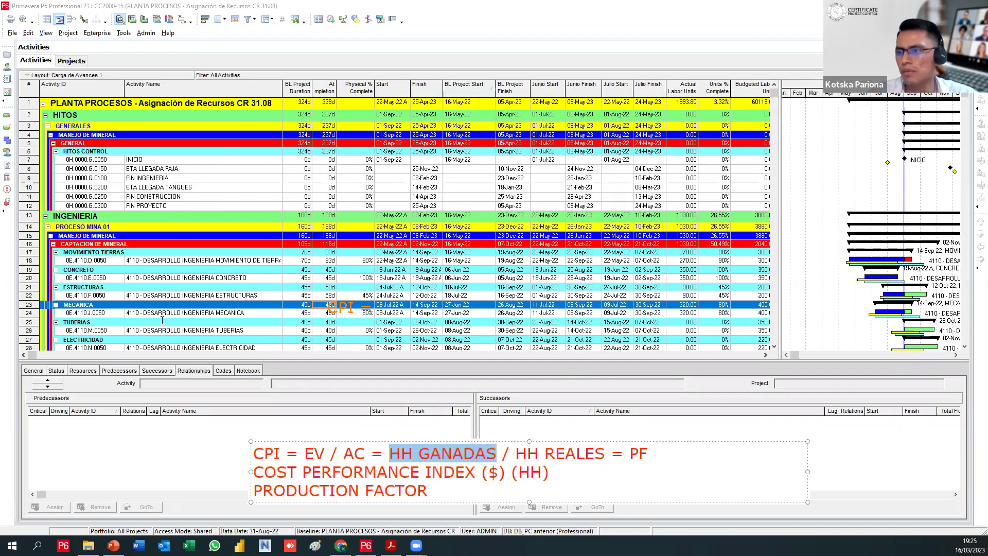
pyautogui.click(441, 455)
pyautogui.moveTo(510, 454); pyautogui.dragTo(527, 395)
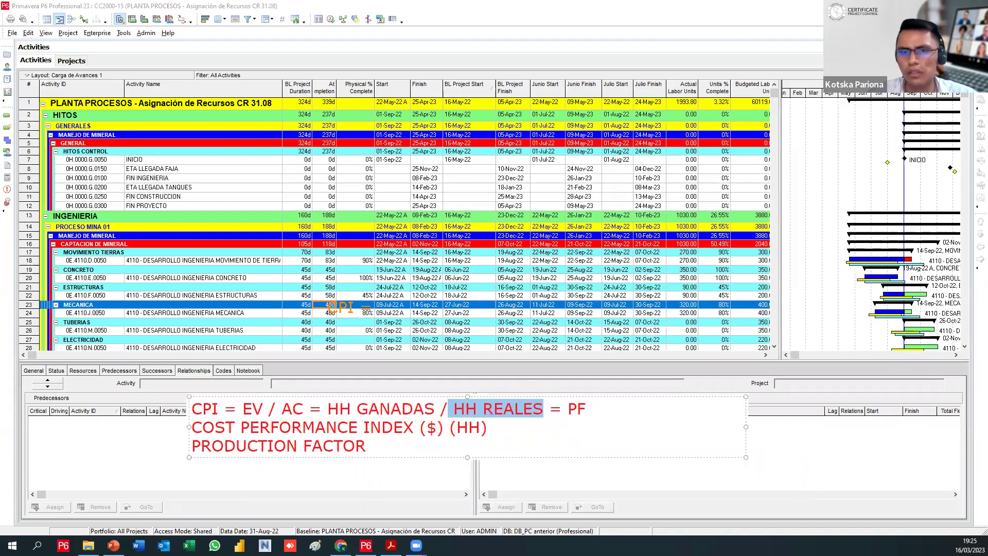
pyautogui.click(391, 463)
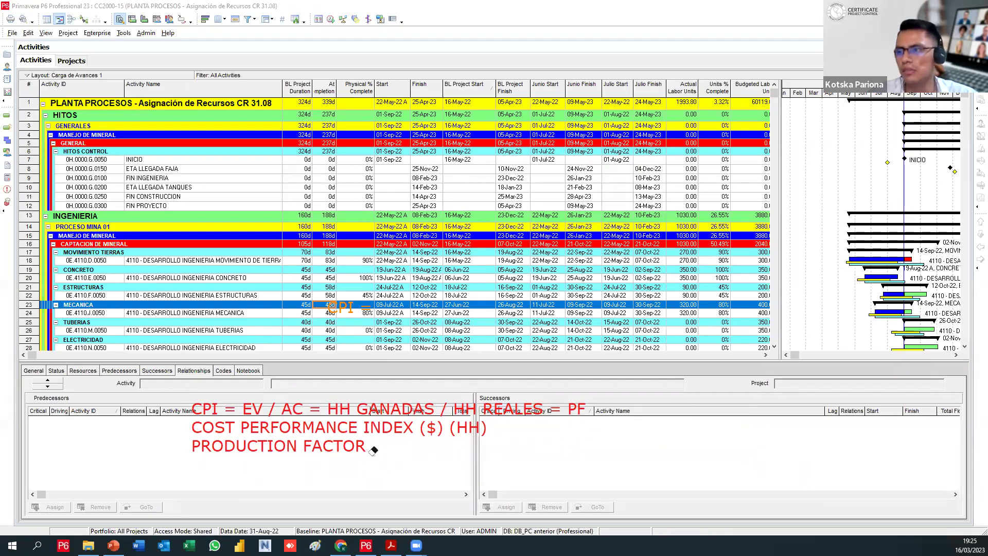
pyautogui.click(352, 423)
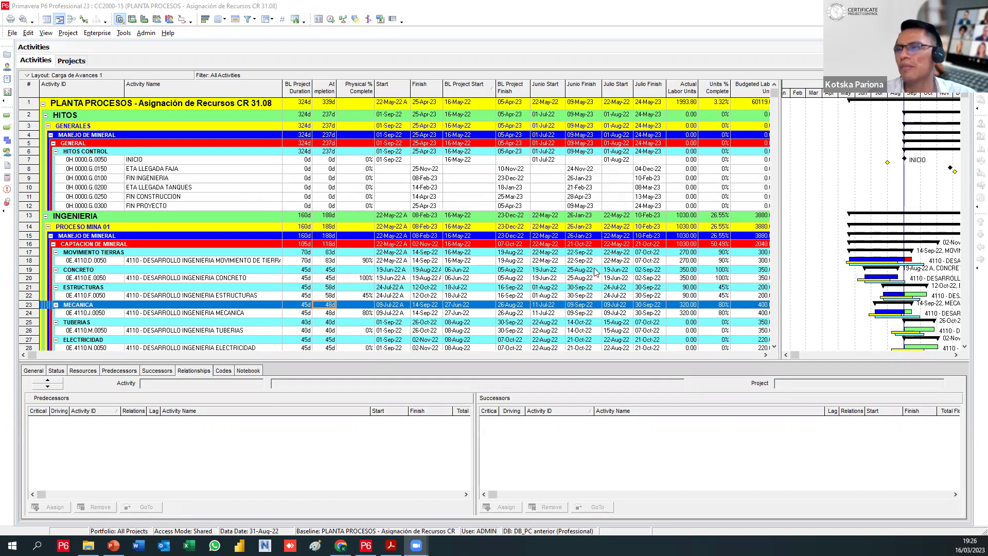
# In the activity table's column selection, remove the columns from BL Project Duration through Julio Finish (BL1 Finish)
pyautogui.click(97, 81)
pyautogui.moveTo(99, 88)
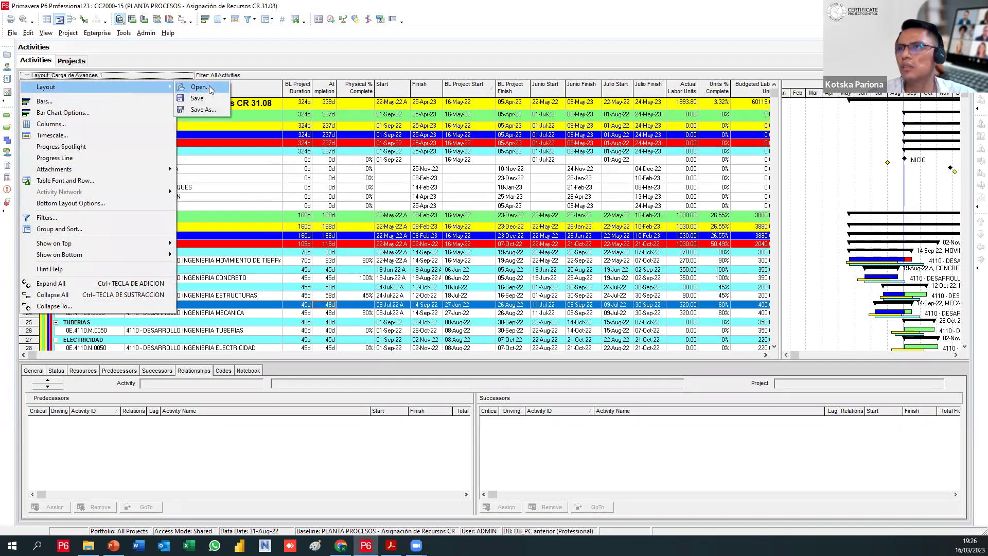
pyautogui.click(89, 76)
pyautogui.click(89, 76)
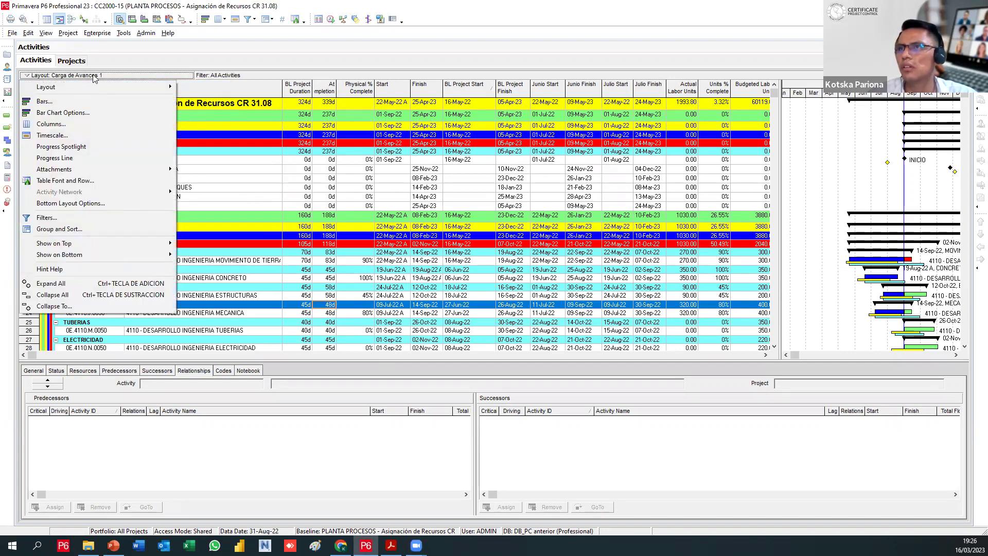
pyautogui.click(196, 57)
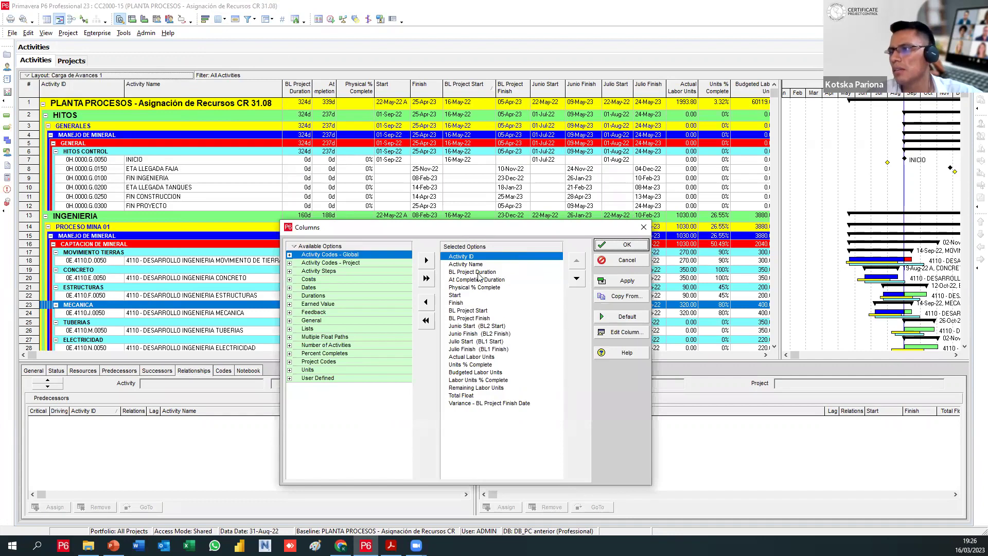
pyautogui.click(478, 273)
pyautogui.click(427, 302)
pyautogui.click(426, 302)
pyautogui.click(427, 302)
pyautogui.click(426, 301)
pyautogui.click(426, 302)
pyautogui.click(426, 301)
pyautogui.click(426, 302)
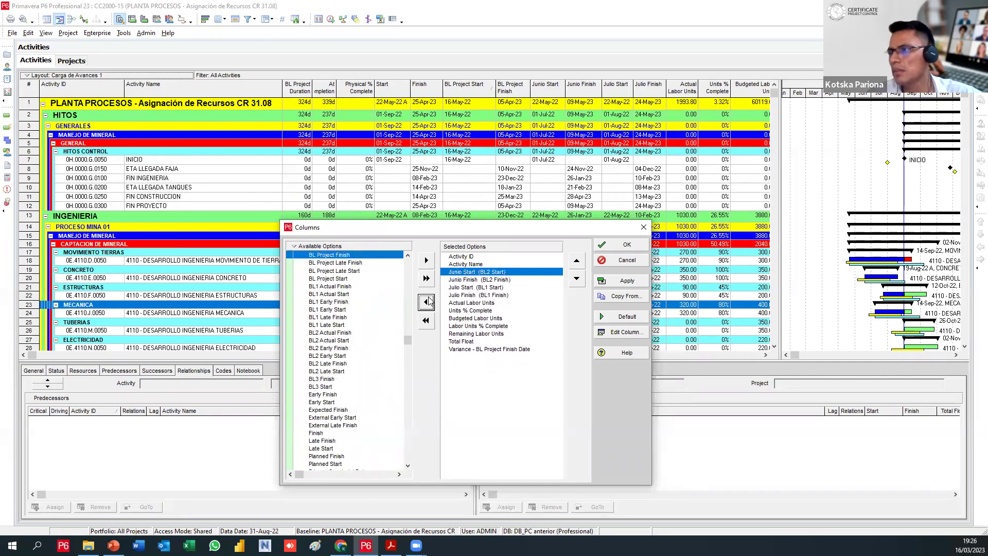
pyautogui.click(427, 301)
pyautogui.click(427, 302)
pyautogui.click(427, 302)
pyautogui.click(427, 301)
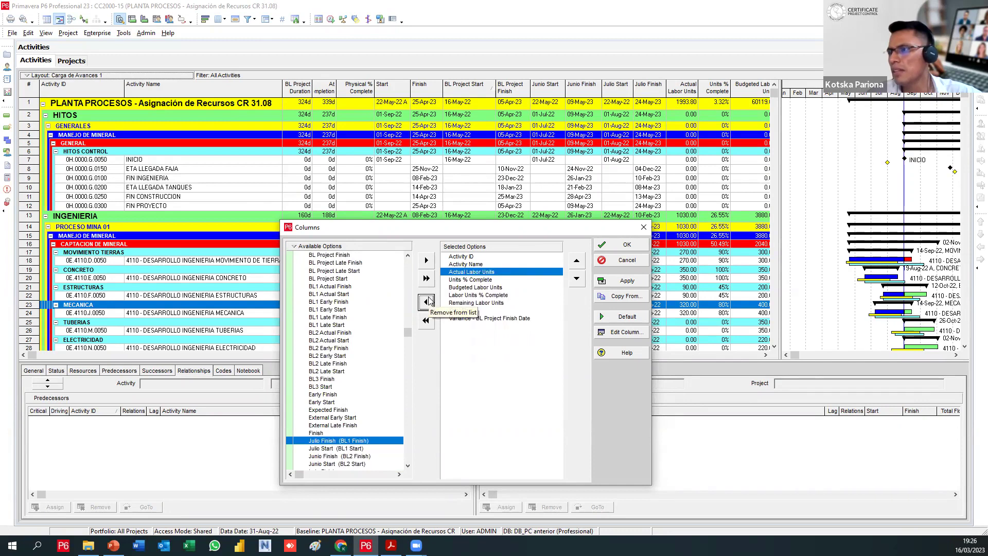
# Remove Units % Complete, Labor Units % Complete, Total Float and Variance - BL Project Finish Date from the selected columns
pyautogui.click(427, 302)
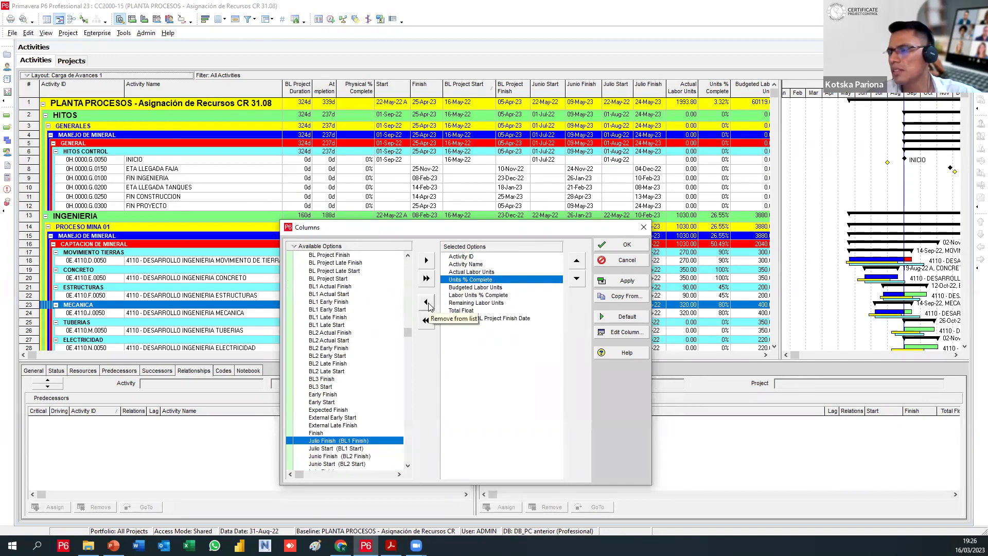
pyautogui.click(427, 303)
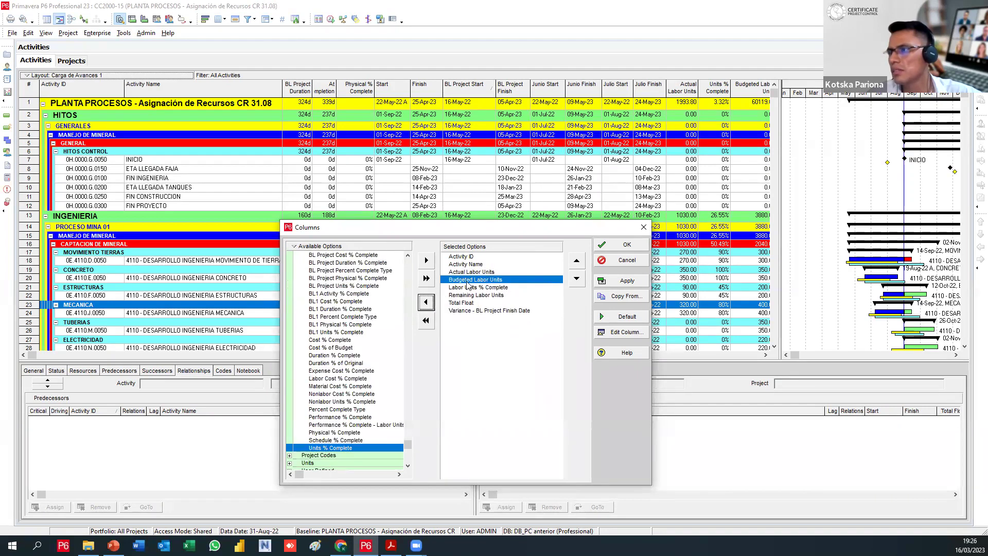
pyautogui.click(426, 304)
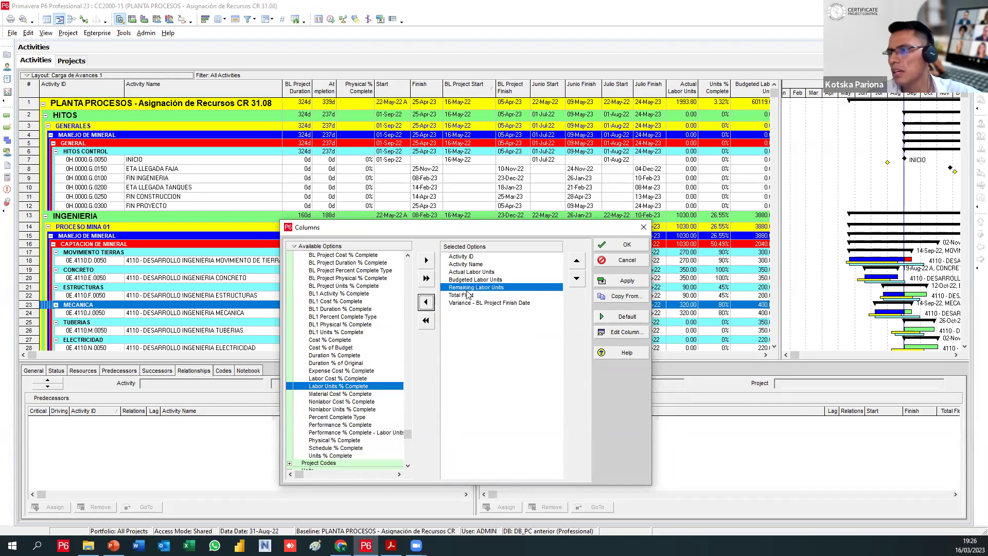
pyautogui.click(464, 296)
pyautogui.click(426, 303)
pyautogui.click(426, 303)
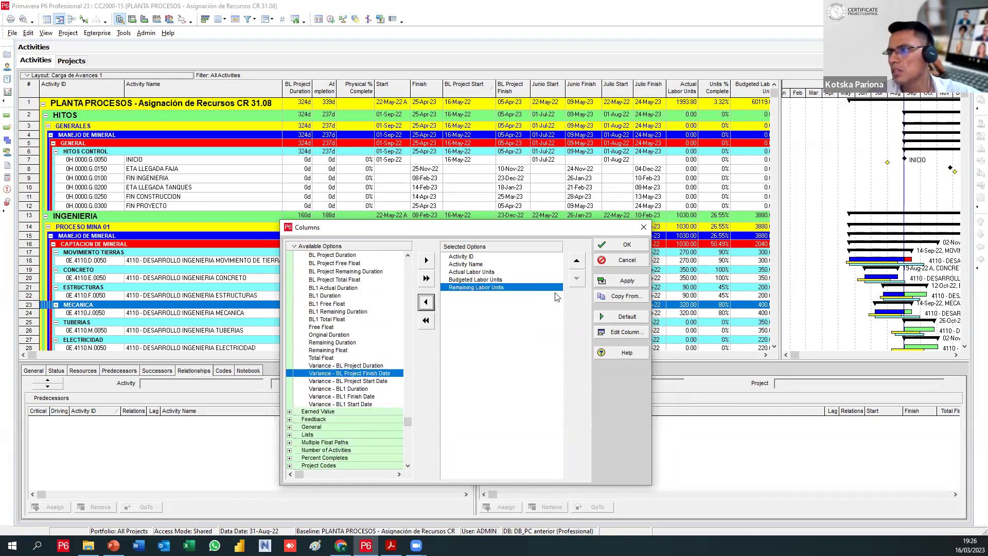
# Apply the reduced column selection to the activity table and widen the Actual, Budgeted and Remaining Labor Units columns
pyautogui.click(603, 278)
pyautogui.click(624, 245)
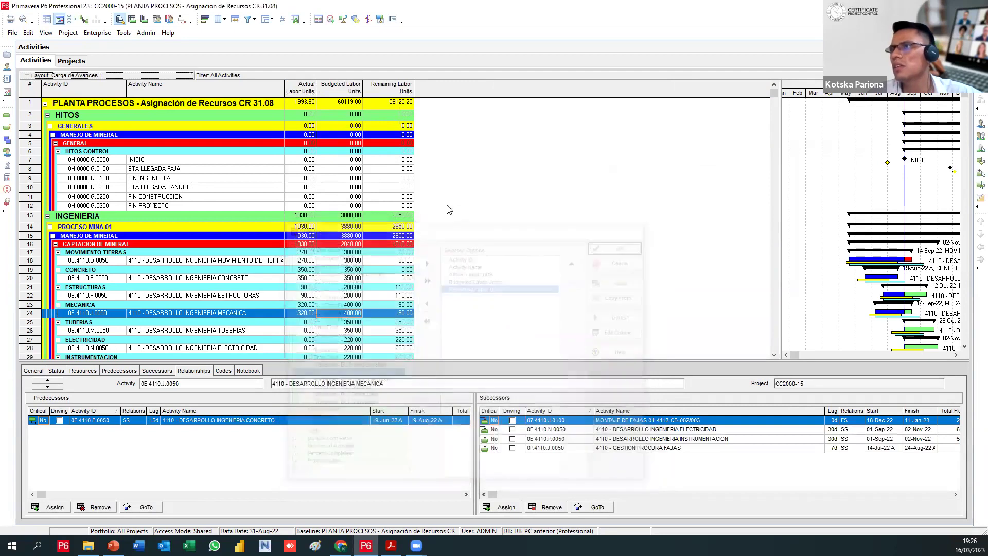
pyautogui.moveTo(316, 89); pyautogui.dragTo(393, 91)
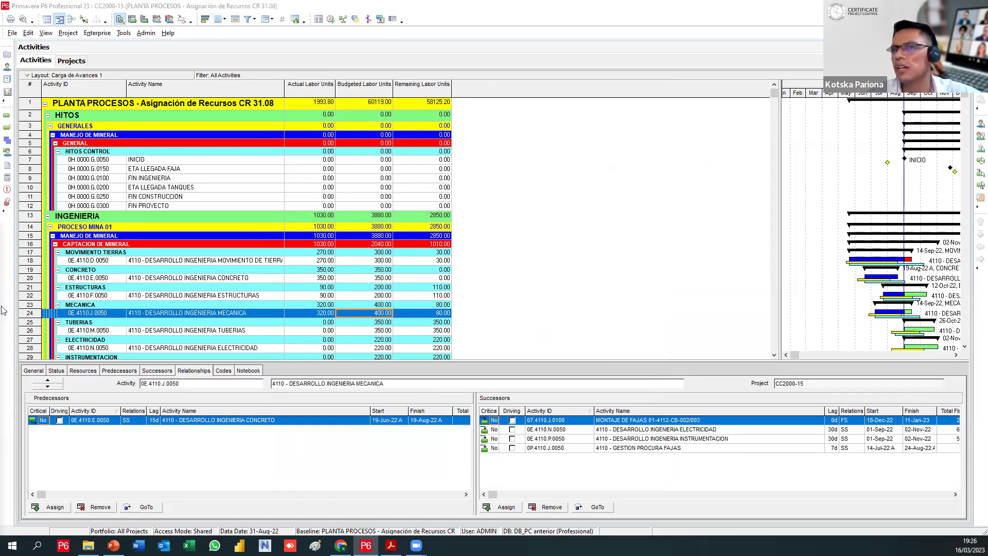
# Place Budgeted Labor Units ahead of Actual Labor Units in the activity table and widen the Activity Name column
pyautogui.click(396, 387)
pyautogui.click(498, 368)
pyautogui.click(547, 388)
pyautogui.click(548, 352)
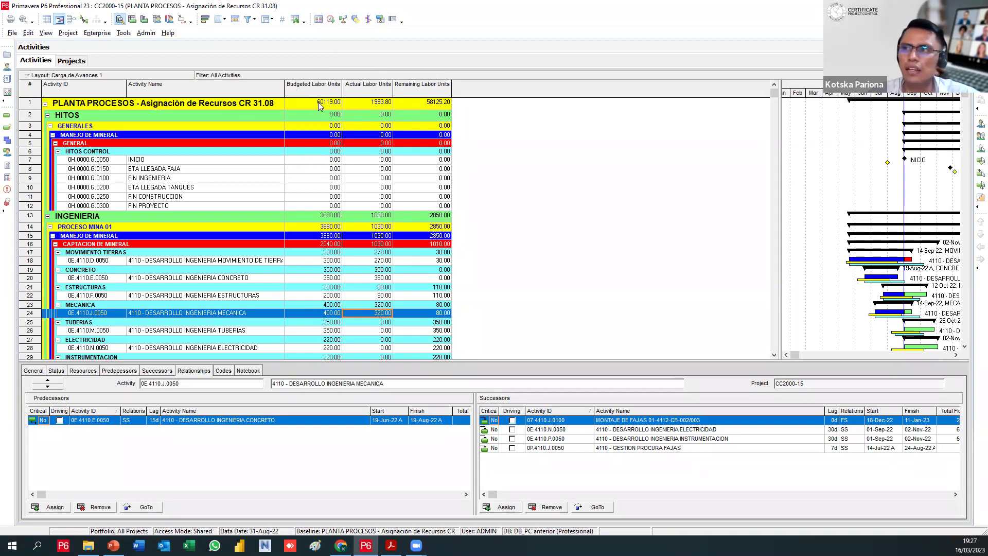
pyautogui.moveTo(283, 87); pyautogui.dragTo(311, 90)
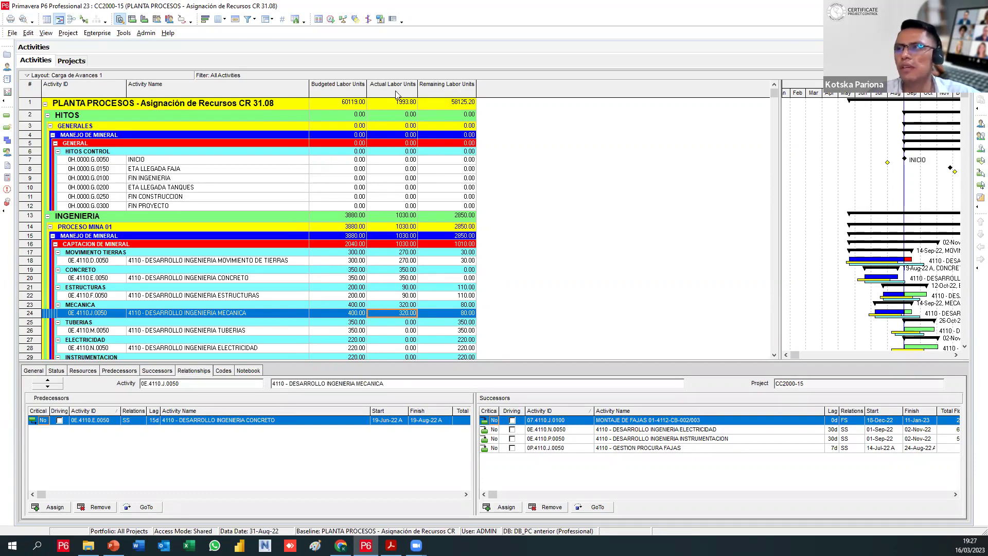
# Review the general and status details of activity 0E.4110.J.0050, including the available labor, nonlabor and material unit and cost views
pyautogui.click(36, 371)
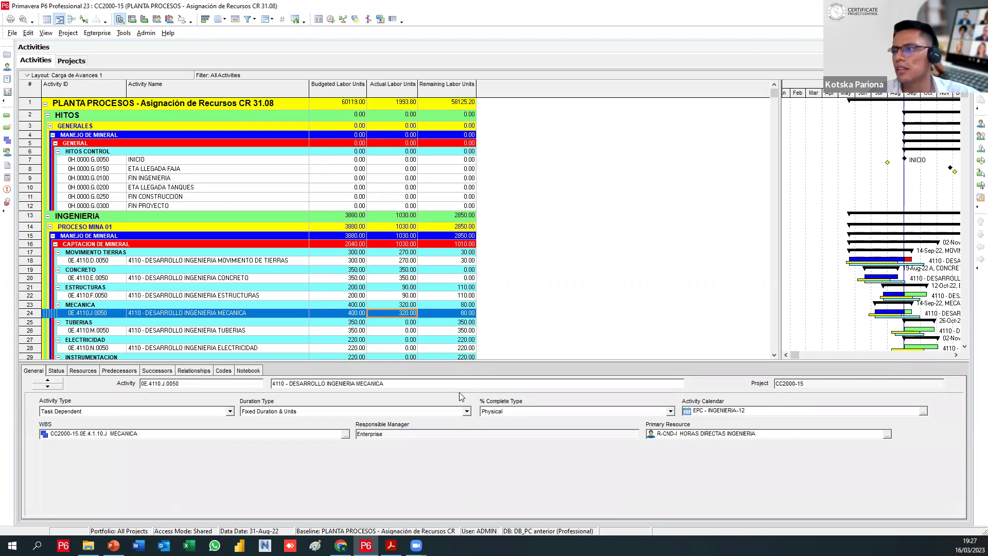
pyautogui.click(57, 371)
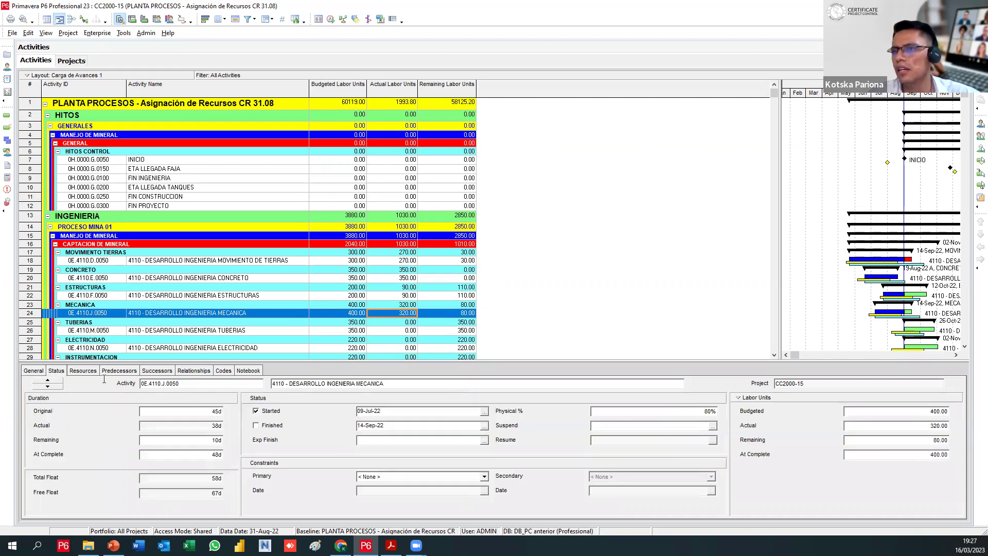
pyautogui.click(839, 399)
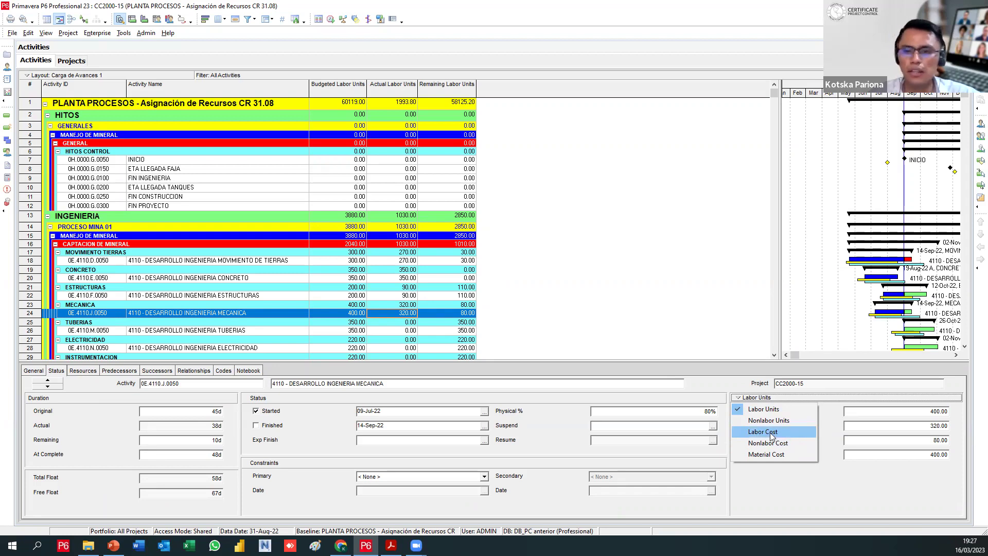
# Filter the resource list to the current project's resources, and sort it by a slightly widened Resource Type column
pyautogui.click(7, 67)
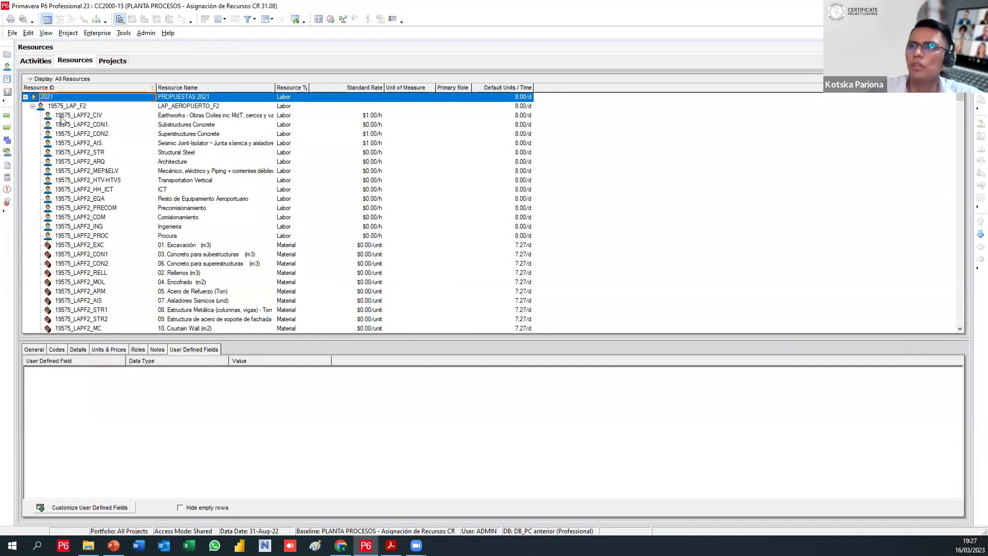
pyautogui.click(98, 80)
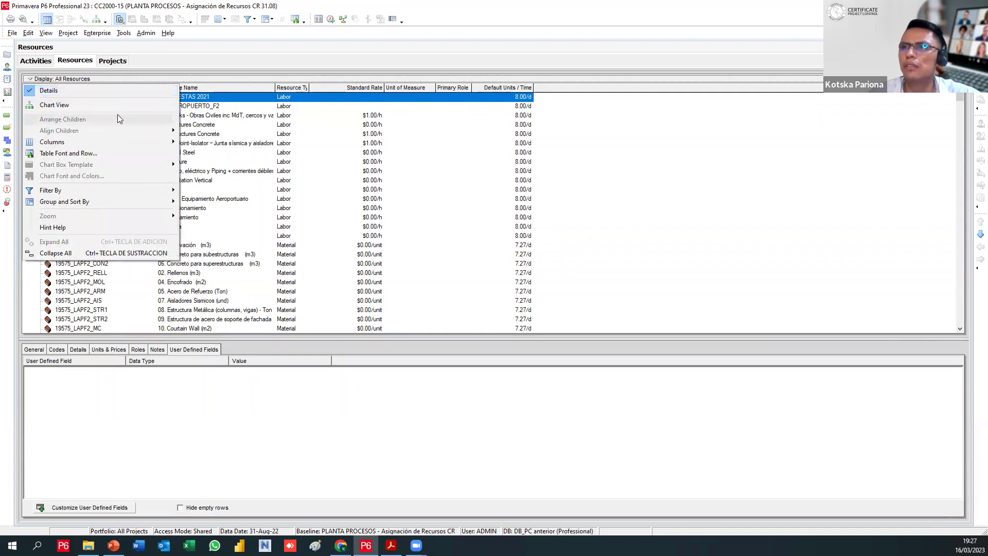
pyautogui.moveTo(129, 193)
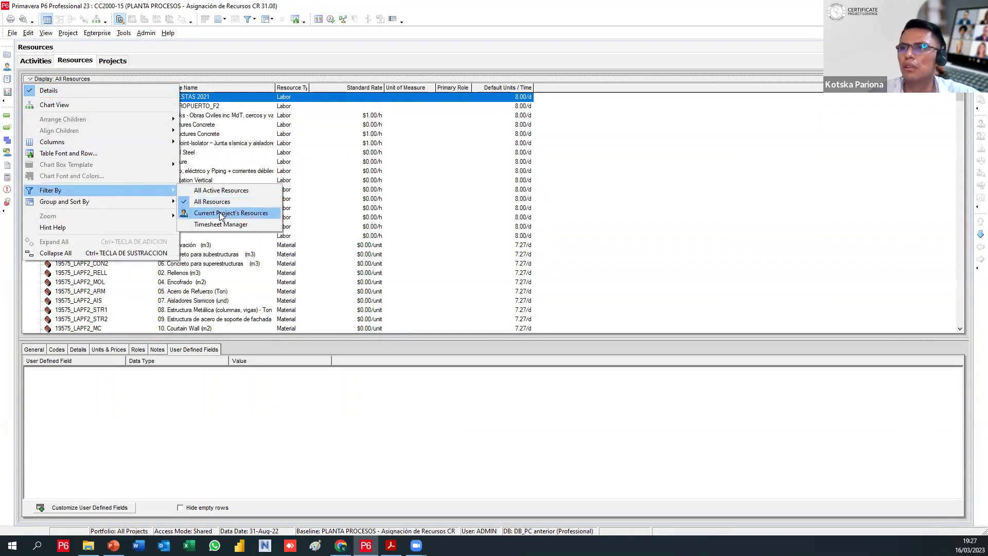
pyautogui.click(222, 214)
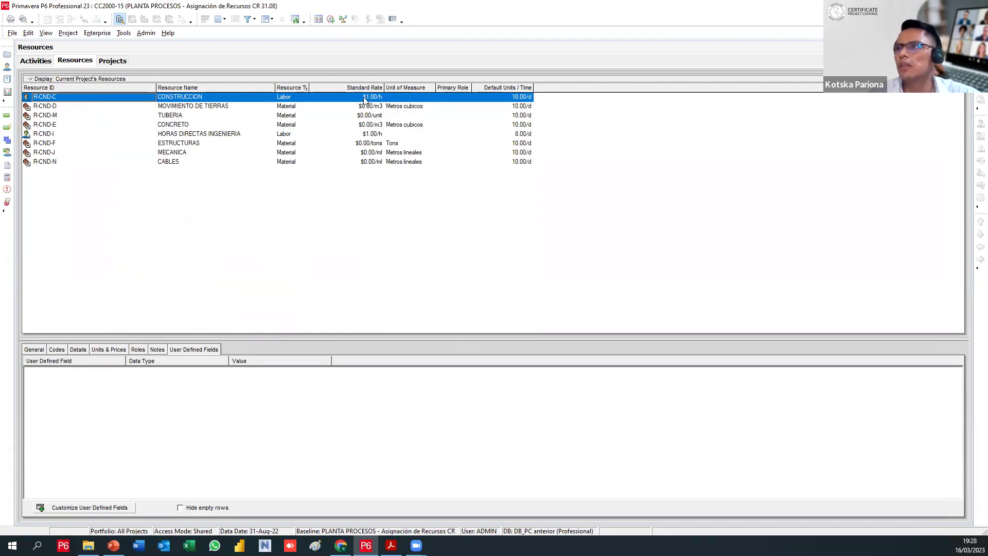
pyautogui.click(295, 89)
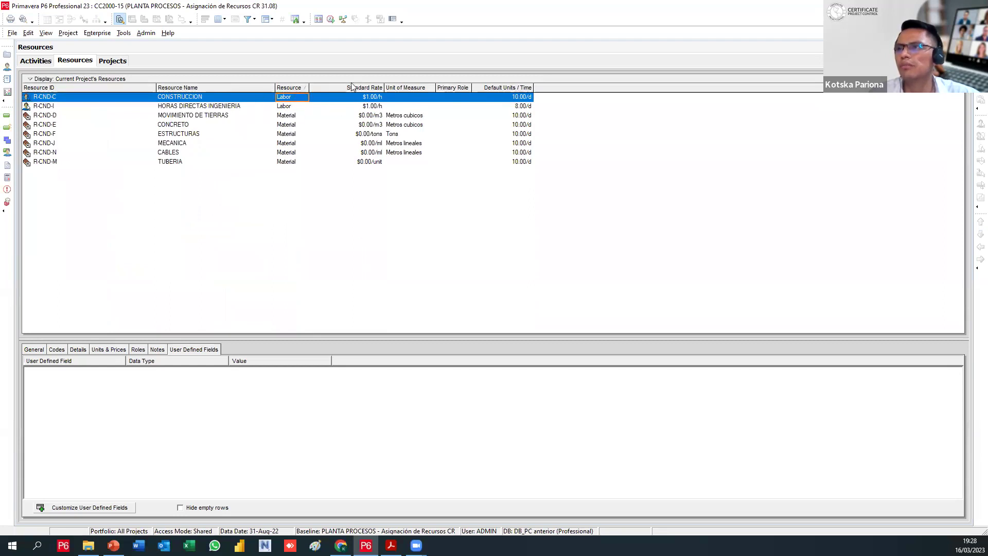
pyautogui.moveTo(309, 88); pyautogui.dragTo(316, 88)
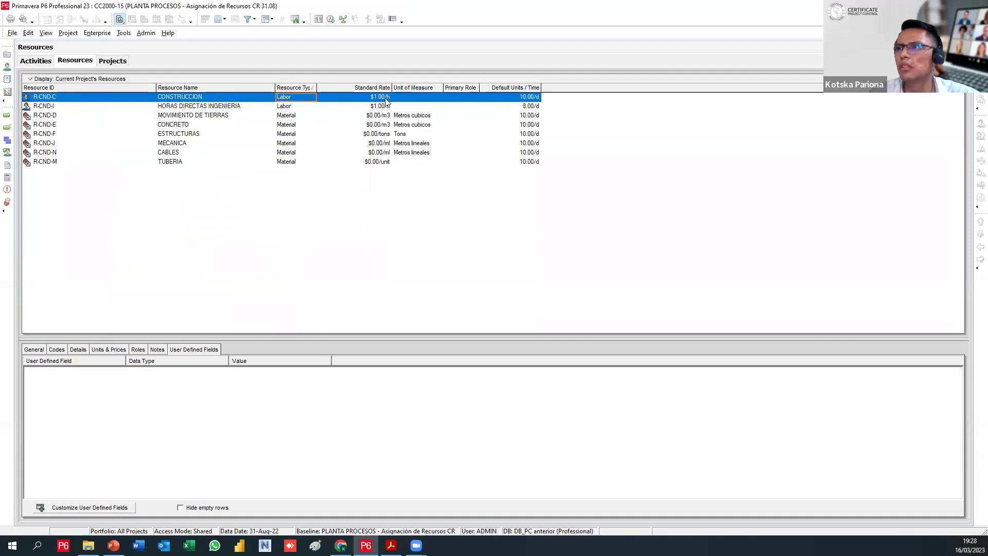
# Compare the standard rates of the labor resources CONSTRUCCION and HORAS DIRECTAS INGENIERIA, widening the Standard Rate column slightly
pyautogui.click(387, 98)
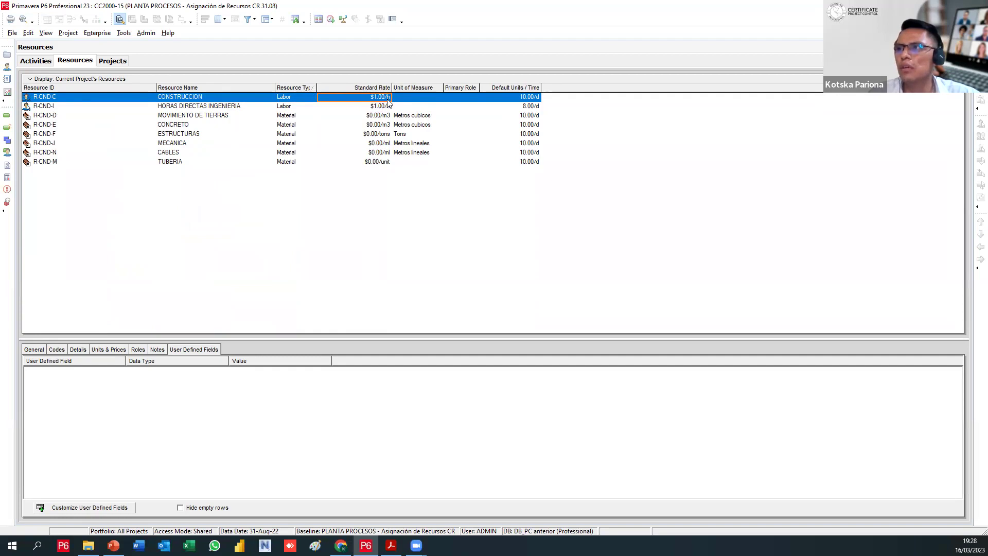
pyautogui.click(386, 108)
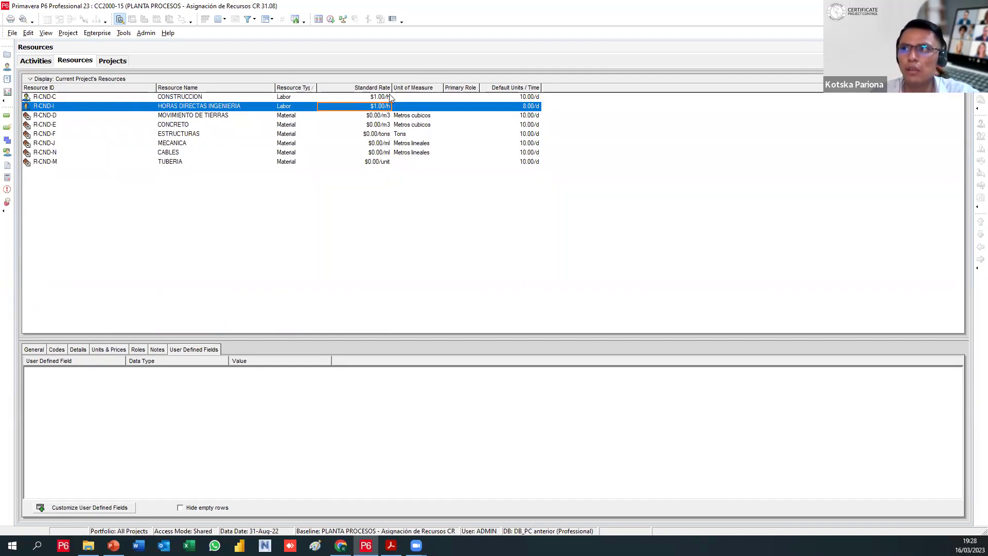
pyautogui.click(387, 99)
pyautogui.click(389, 106)
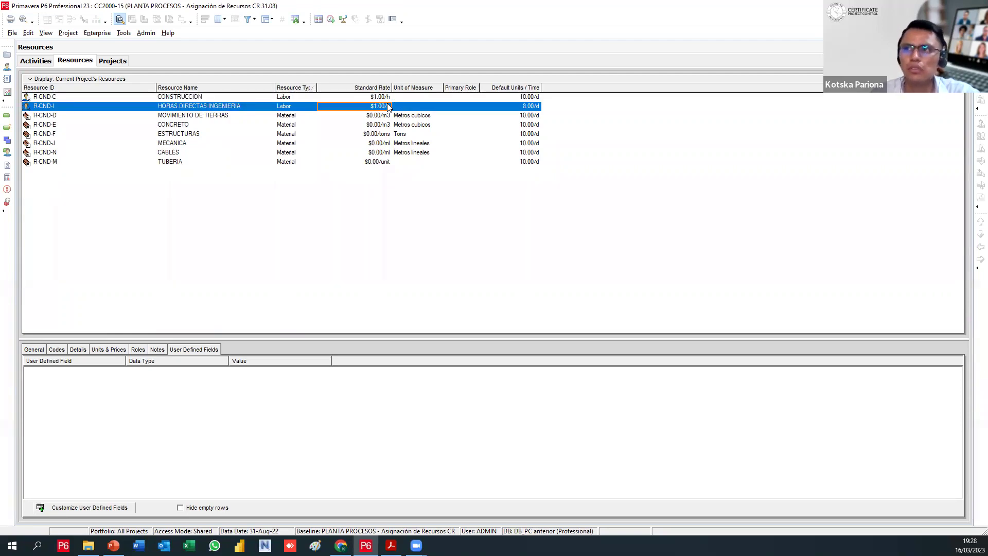
pyautogui.click(387, 98)
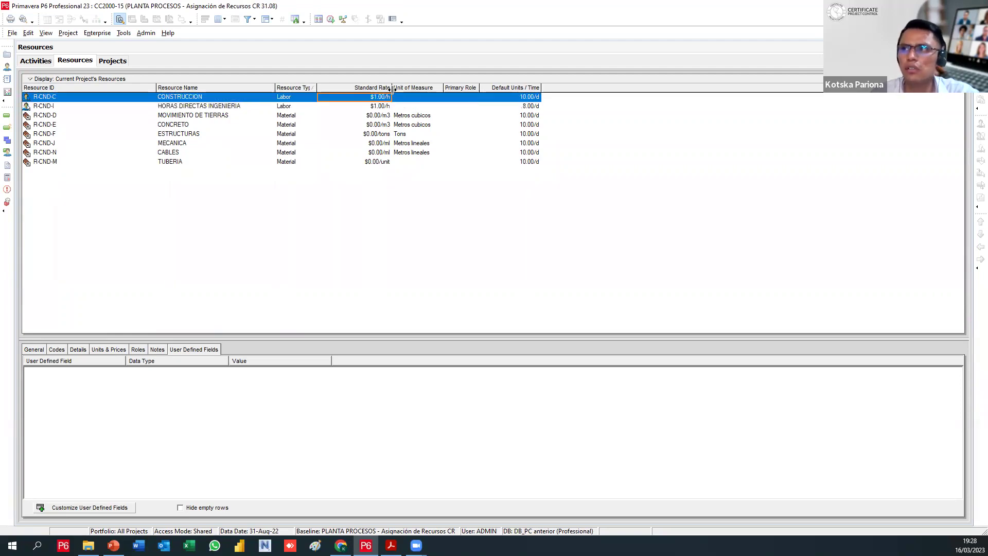
pyautogui.moveTo(391, 88); pyautogui.dragTo(405, 88)
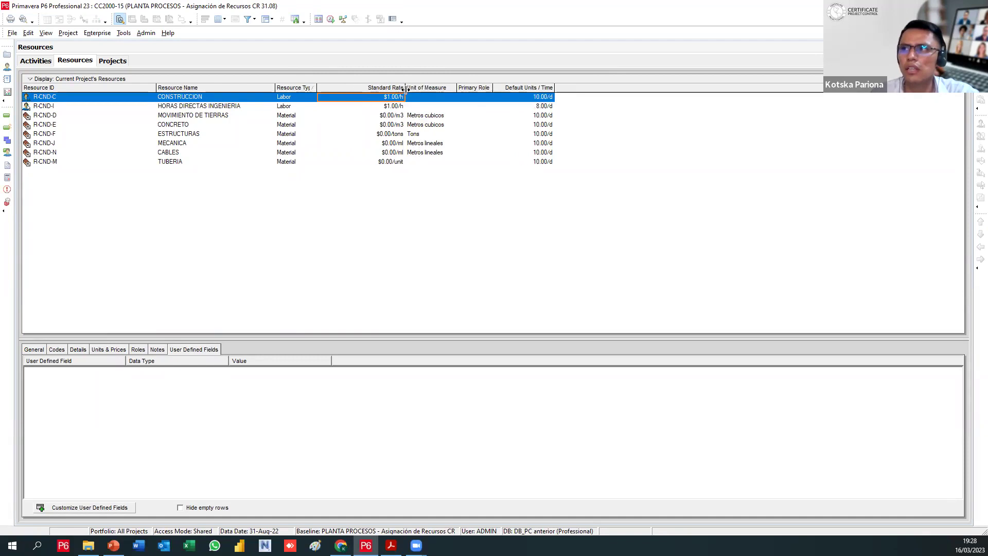
# Examine the standard rates and units of measure of the material resources from MOVIMIENTO DE TIERRAS to TUBERIA
pyautogui.click(386, 106)
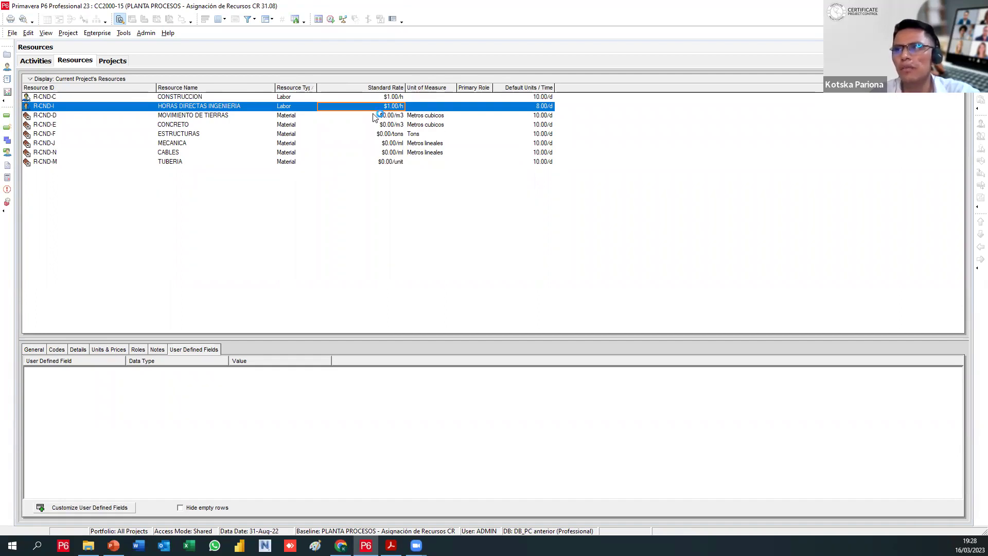
pyautogui.click(385, 125)
pyautogui.click(394, 135)
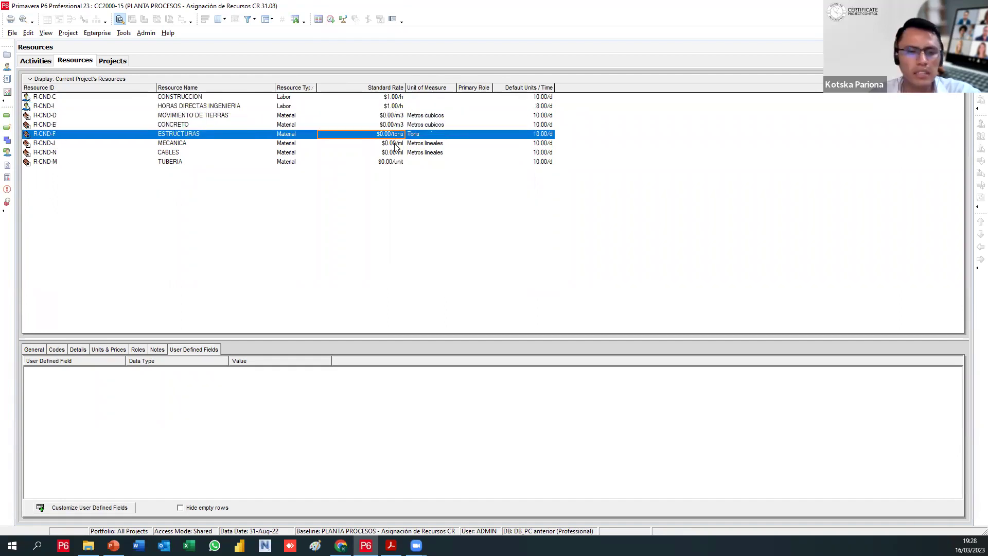
pyautogui.click(395, 144)
pyautogui.click(394, 154)
pyautogui.click(396, 163)
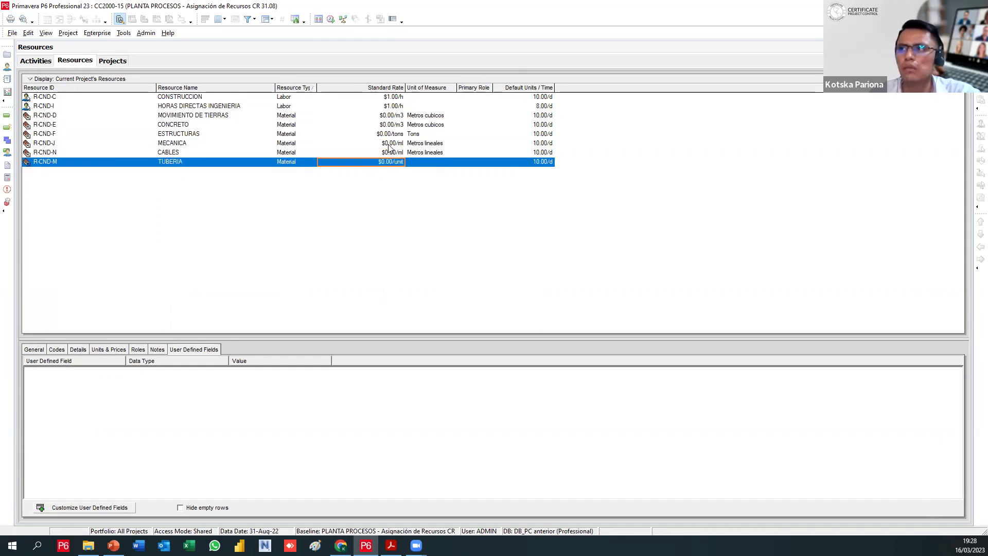
pyautogui.click(391, 116)
pyautogui.click(394, 155)
pyautogui.click(396, 163)
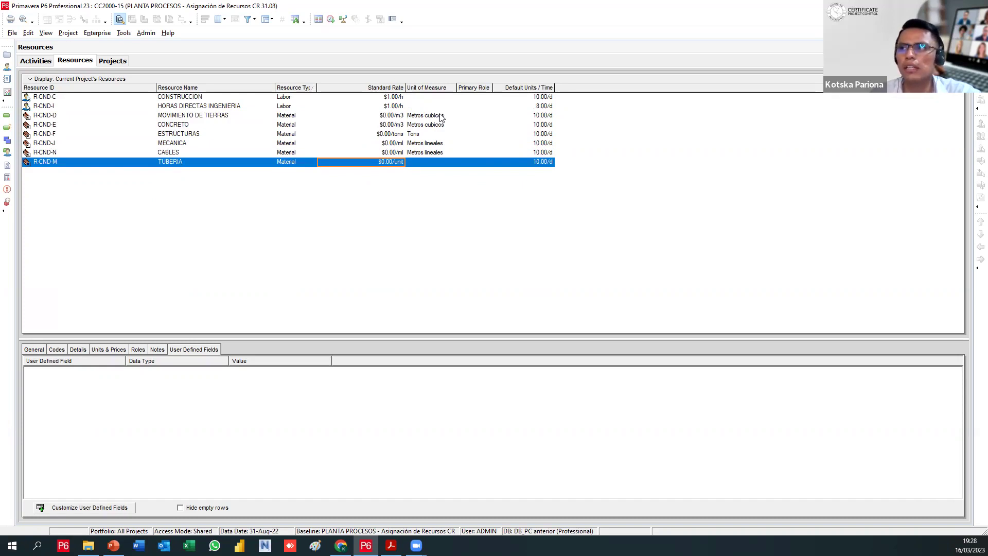
pyautogui.click(196, 116)
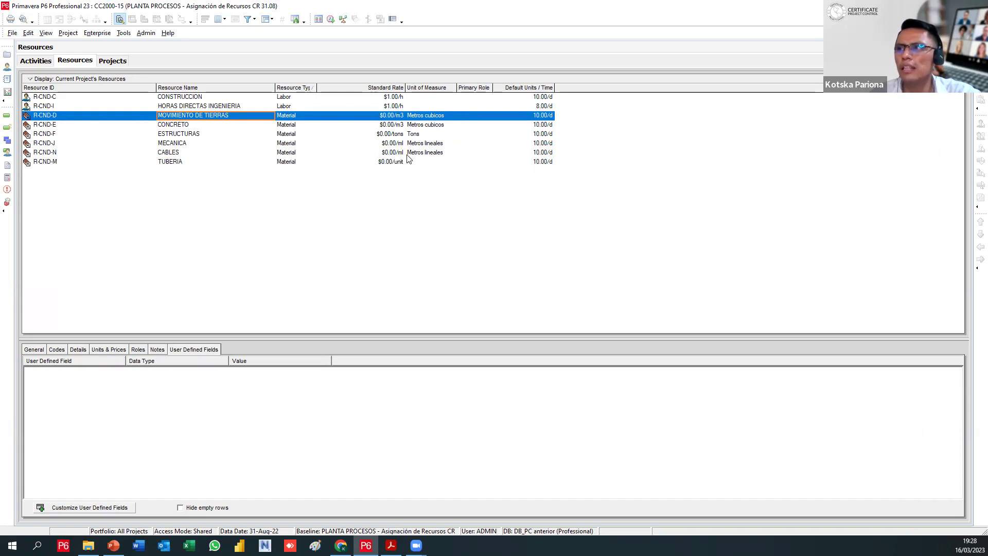
# Check the INSTALACION DE TUBERIA entry in the resource assignments, and widen the Standard Rate column in the resource list
pyautogui.click(7, 155)
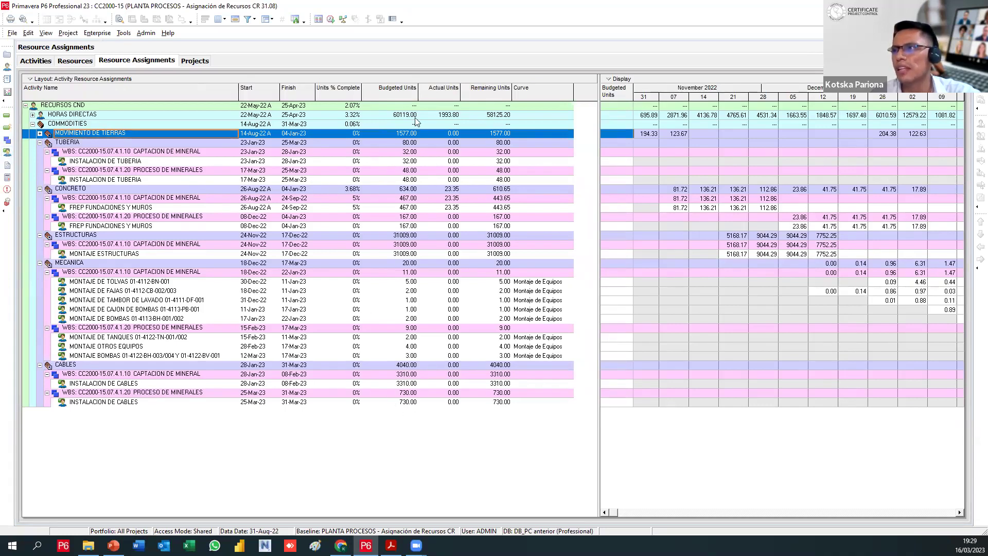
pyautogui.click(90, 162)
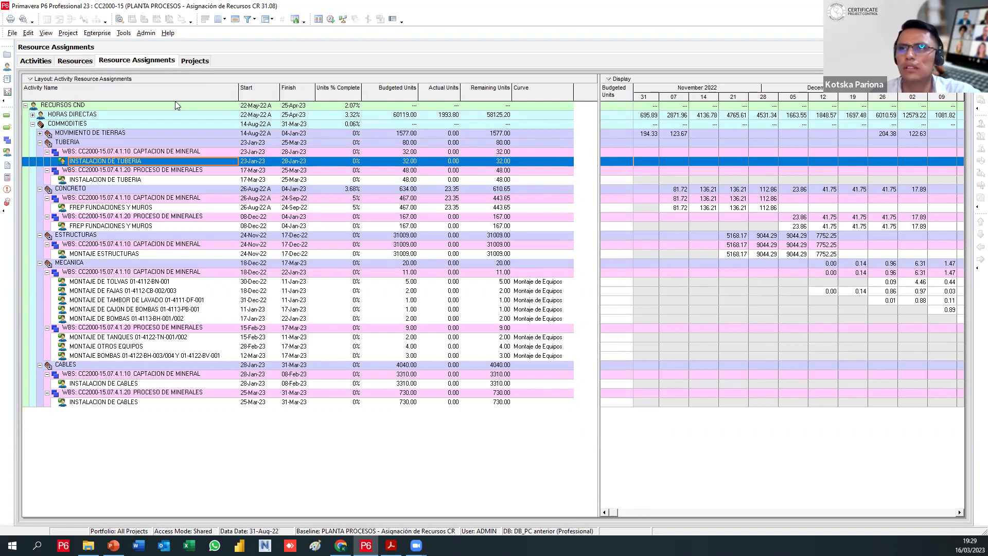
pyautogui.click(8, 66)
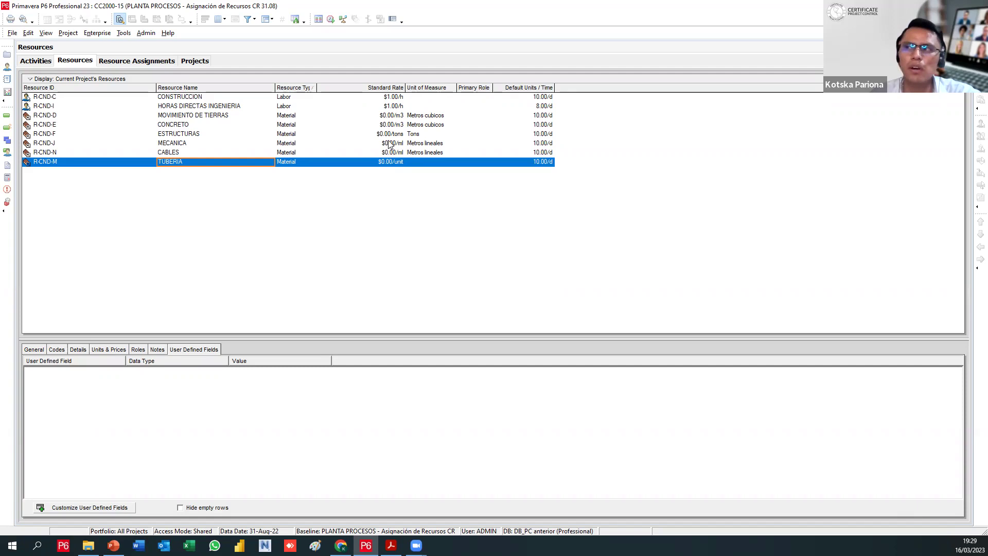
pyautogui.click(389, 117)
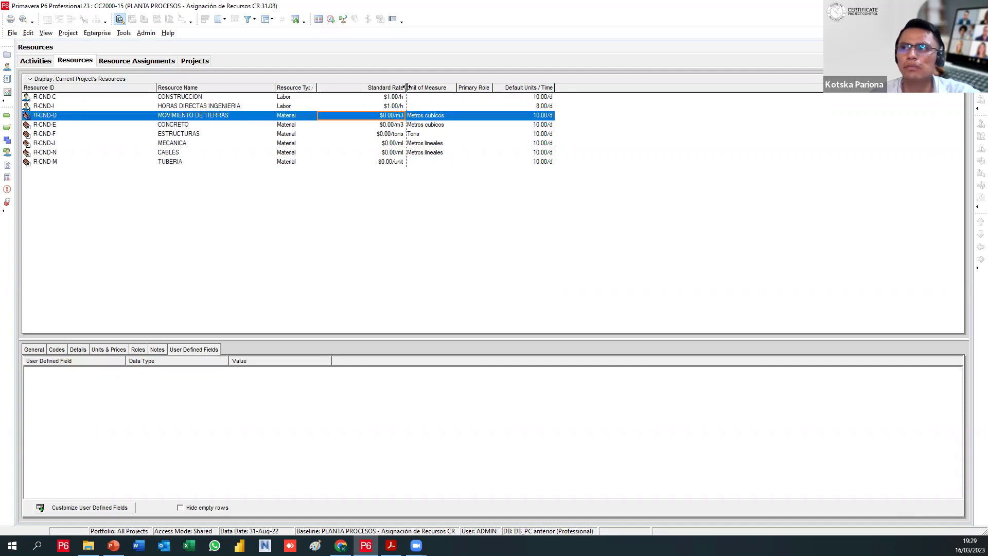
pyautogui.moveTo(405, 89); pyautogui.dragTo(437, 89)
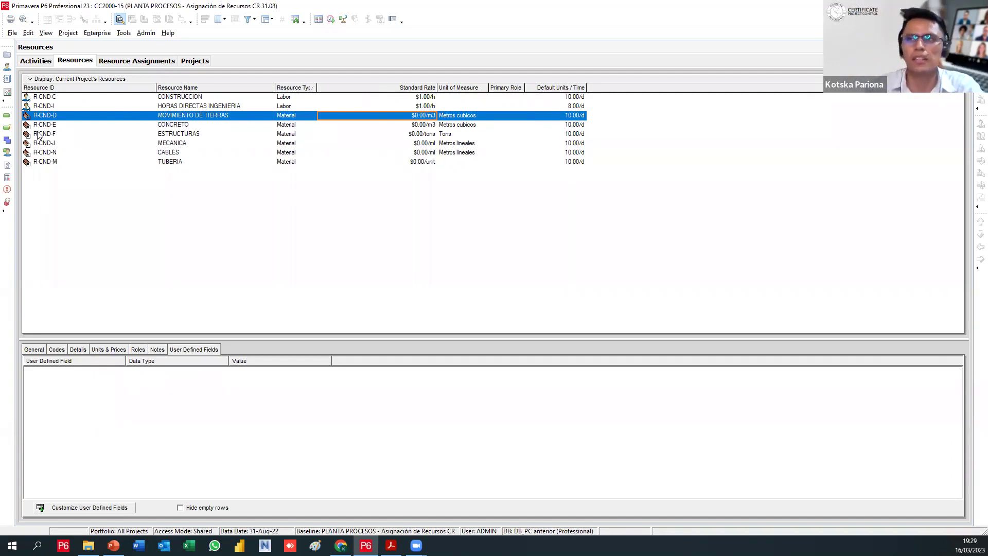
# Examine the budgeted, actual and remaining labor units of the activities from INGENIERIA through PROCURA to CONSTRUCCION
pyautogui.click(8, 118)
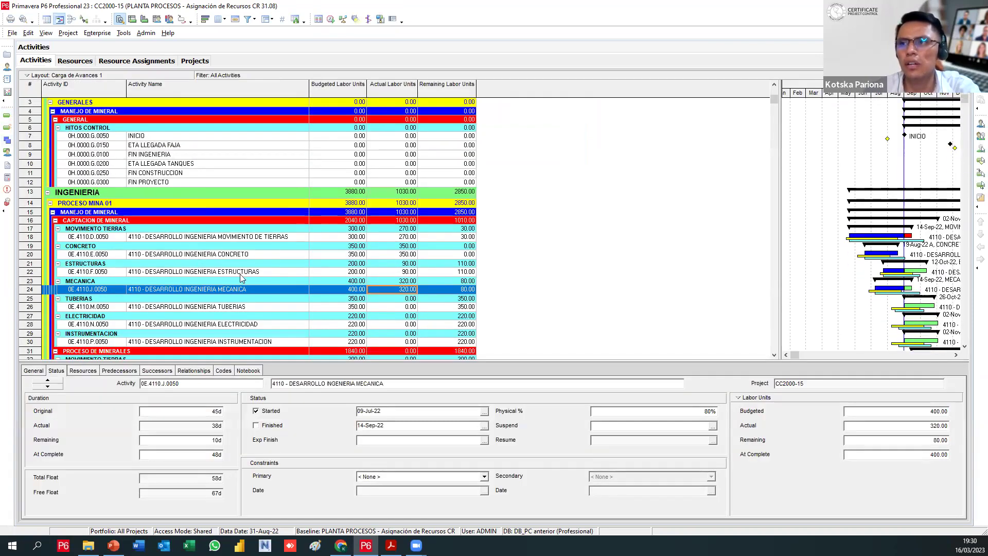
pyautogui.click(227, 271)
pyautogui.scroll(-1, 199, 248)
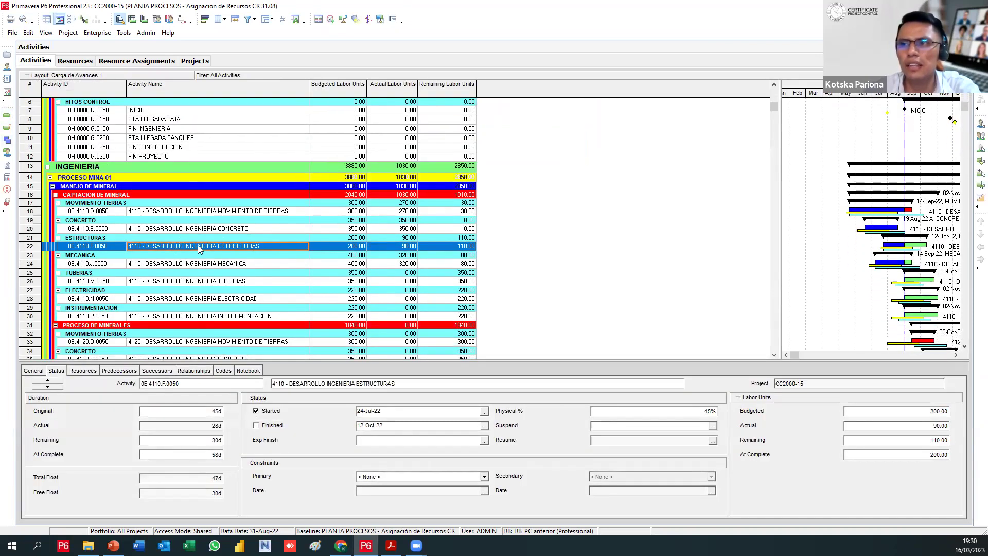
pyautogui.scroll(-1, 199, 246)
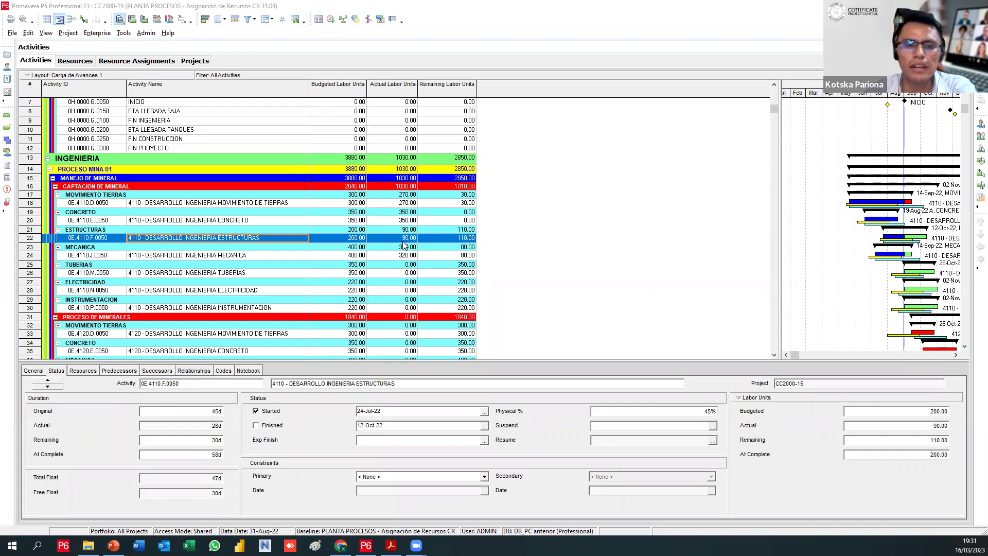
pyautogui.scroll(-5, 405, 246)
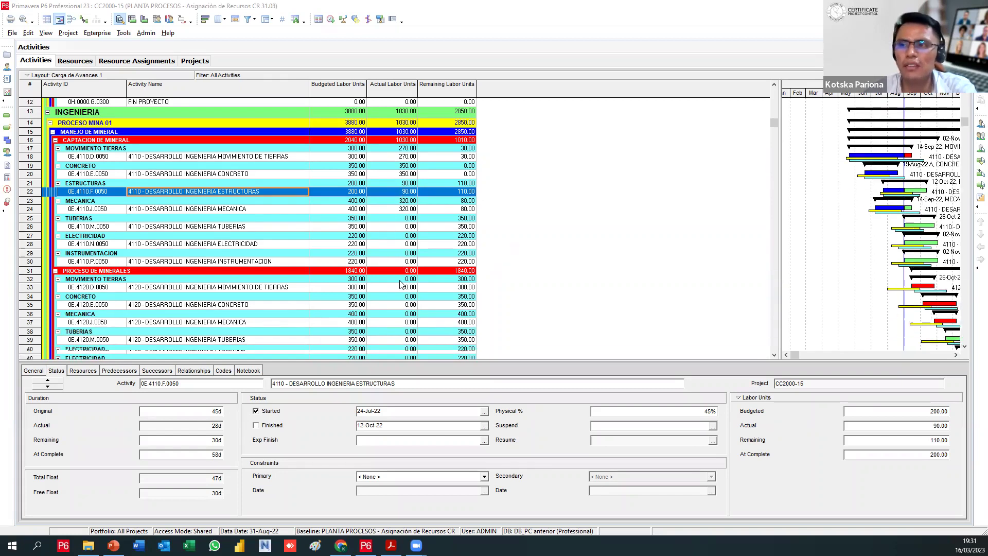
pyautogui.scroll(-2, 398, 283)
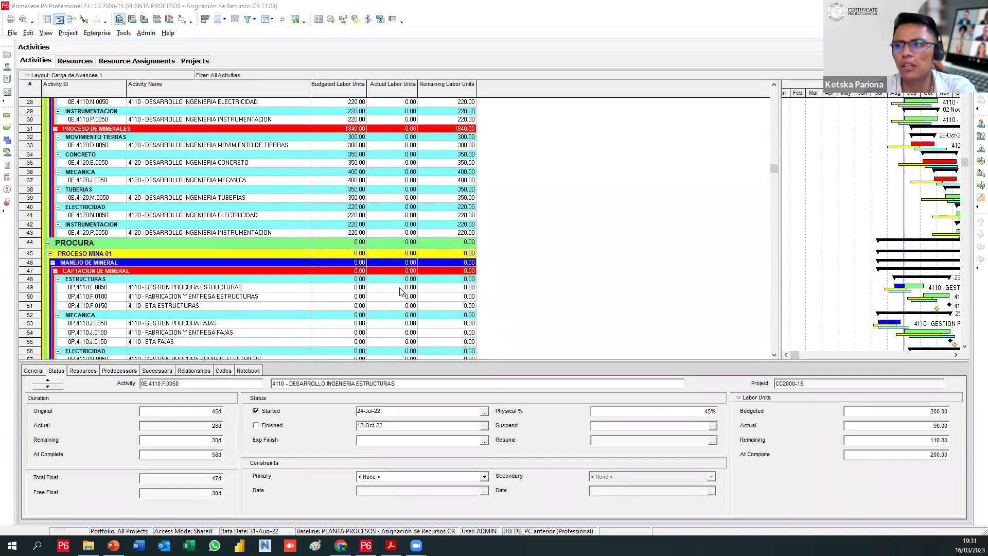
pyautogui.click(399, 287)
pyautogui.scroll(-1, 401, 293)
pyautogui.scroll(-1, 402, 299)
pyautogui.click(402, 297)
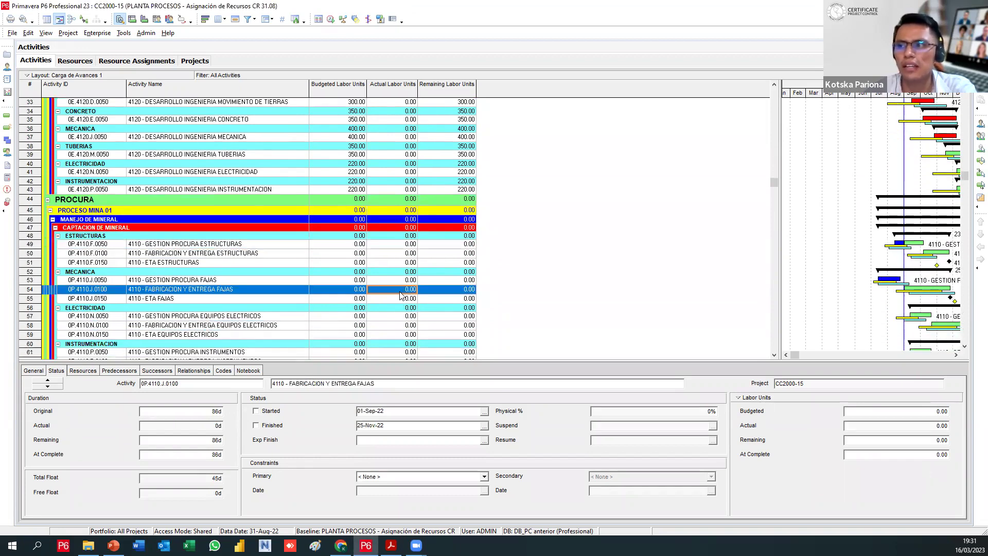
pyautogui.scroll(-2, 402, 295)
pyautogui.scroll(-6, 402, 296)
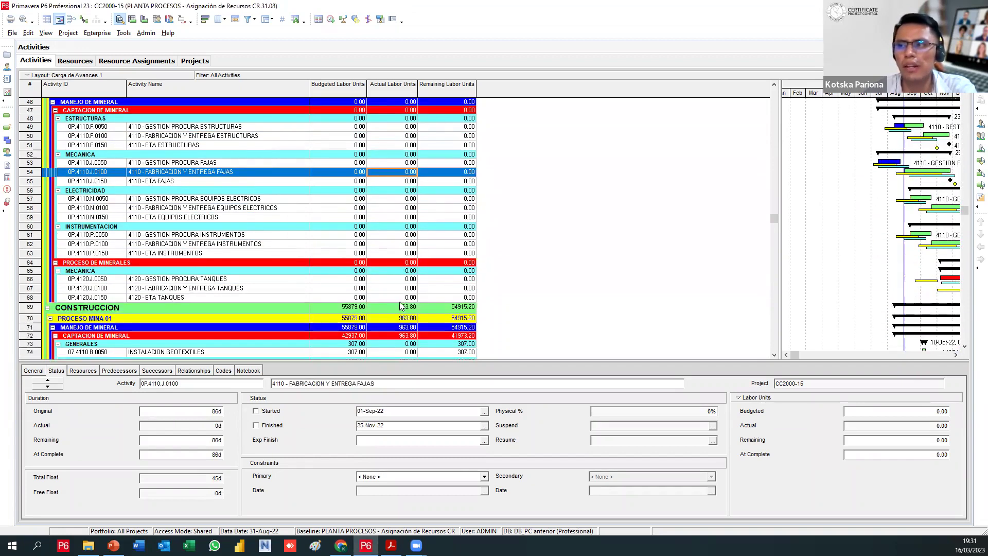
# Examine the budgeted, actual and remaining labor units of the CAPTACION DE MINERAL activities under CONSTRUCCION
pyautogui.click(403, 293)
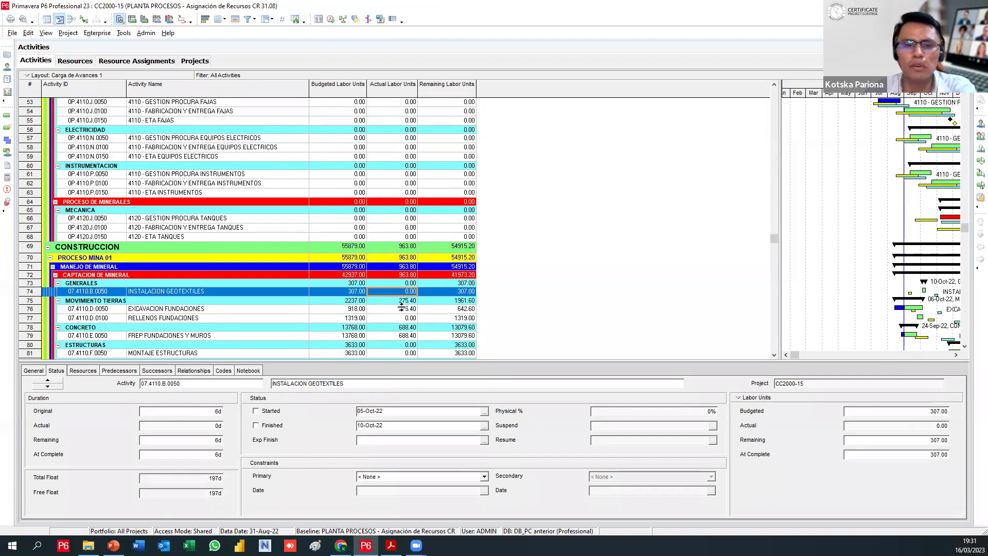
pyautogui.scroll(-1, 404, 311)
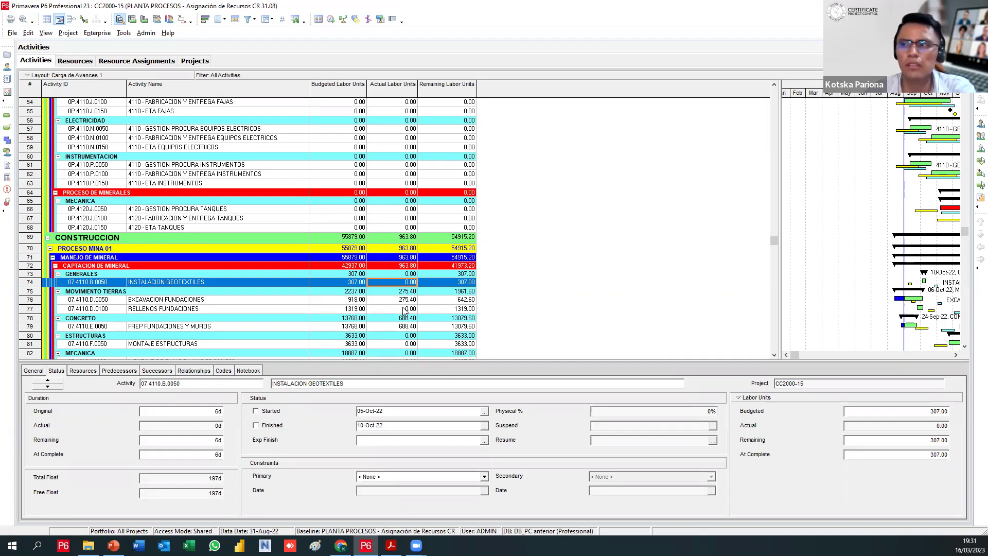
pyautogui.scroll(5, 403, 306)
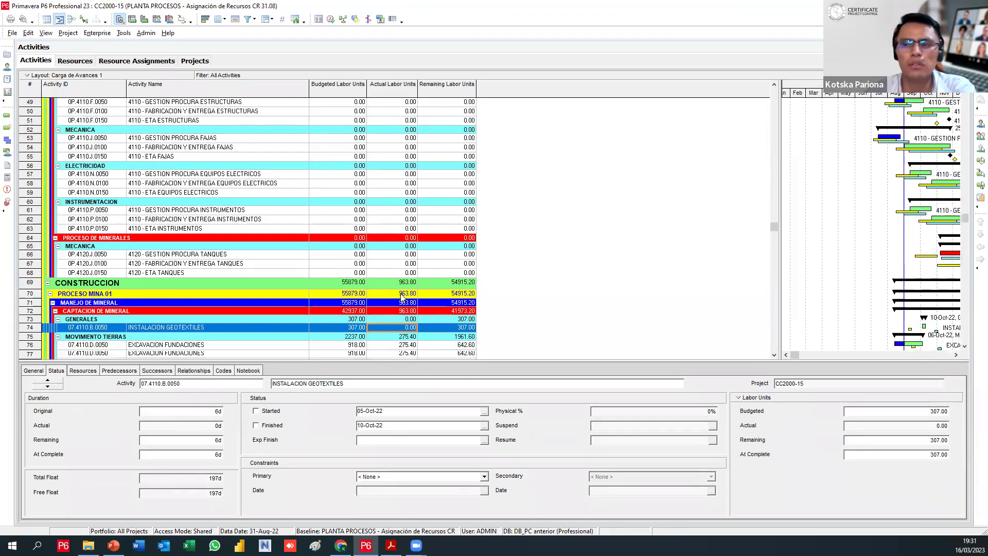
pyautogui.scroll(-7, 404, 297)
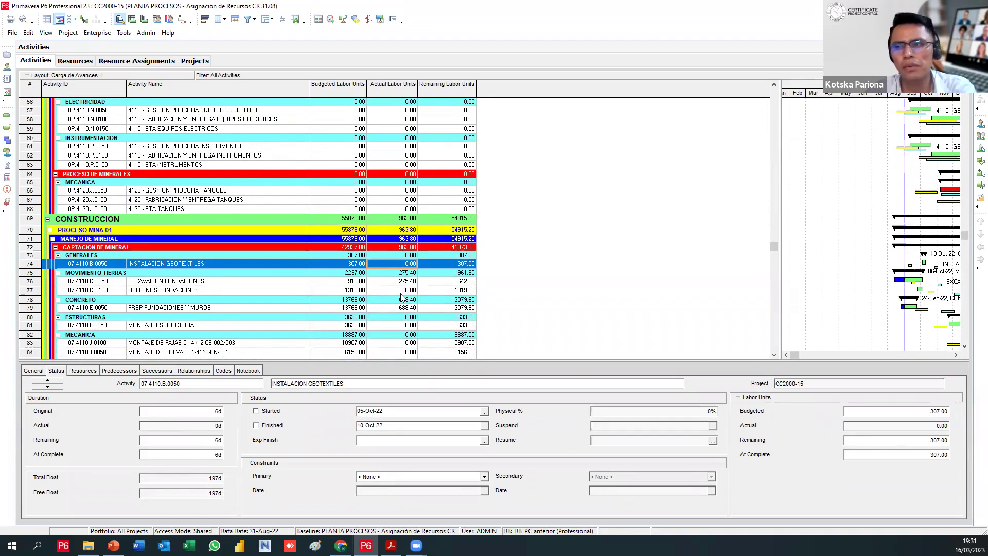
pyautogui.scroll(-7, 402, 297)
pyautogui.scroll(-8, 401, 297)
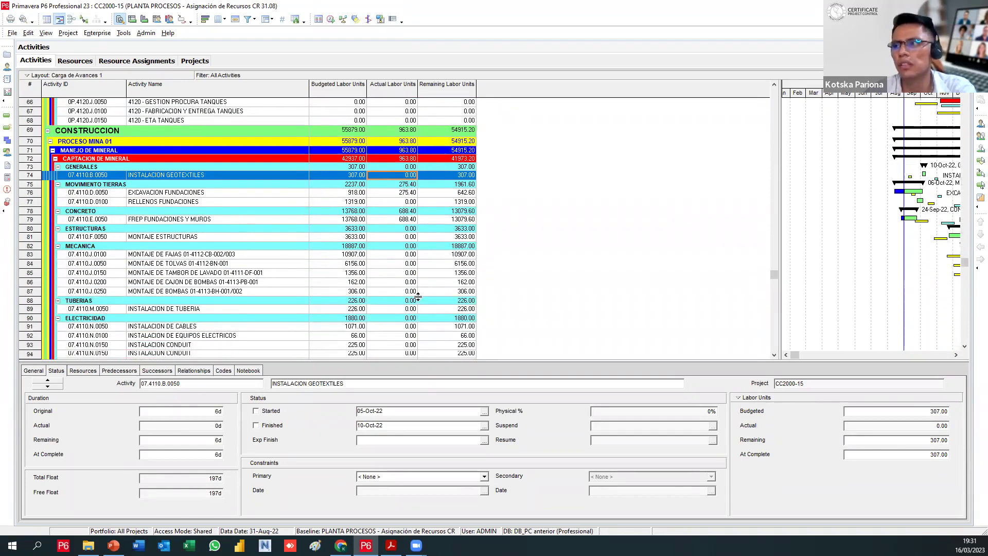
# Enlarge the Gantt chart area up to the Remaining Labor Units column, and review the construction activities through PROCESO DE MINERALES
pyautogui.moveTo(781, 323); pyautogui.dragTo(503, 324)
pyautogui.scroll(-18, 417, 293)
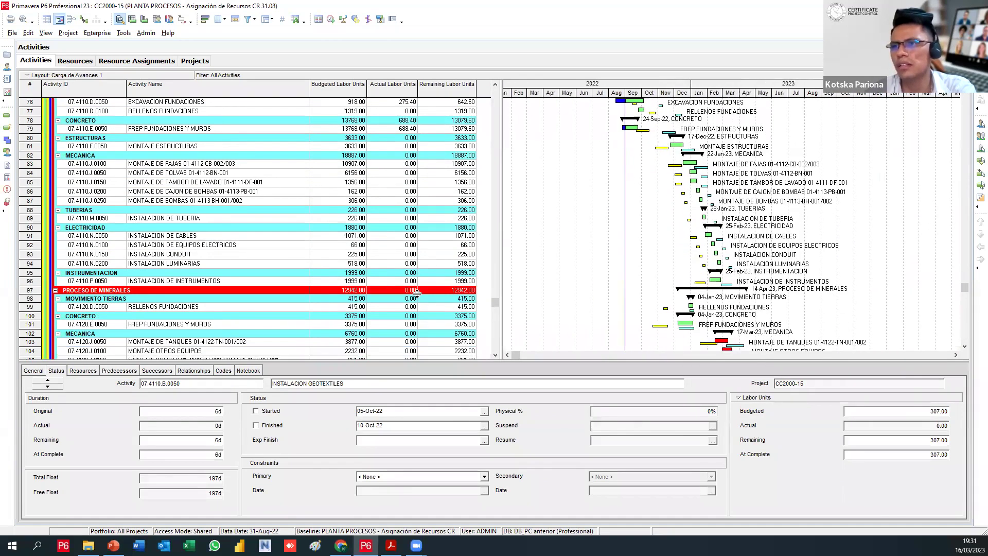
pyautogui.scroll(4, 417, 294)
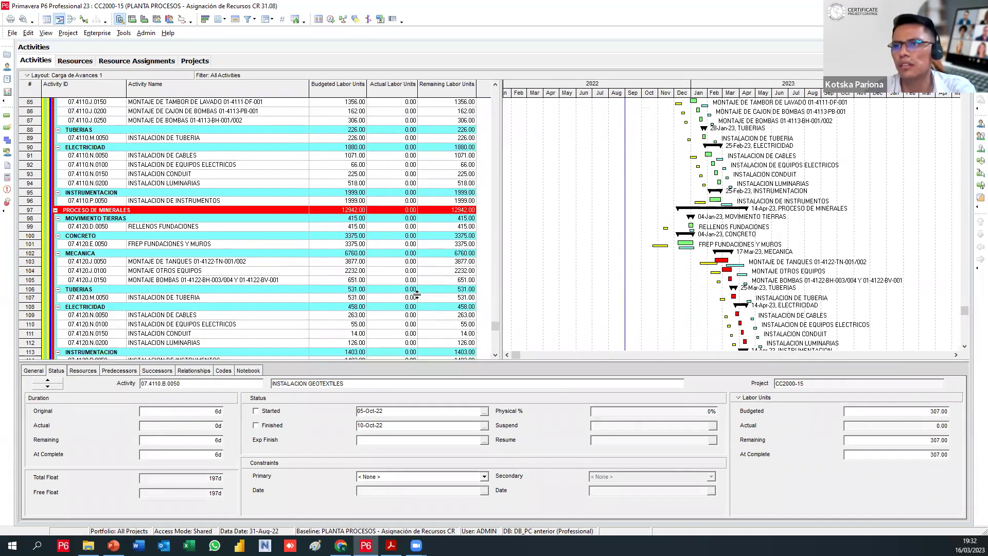
pyautogui.scroll(10, 417, 292)
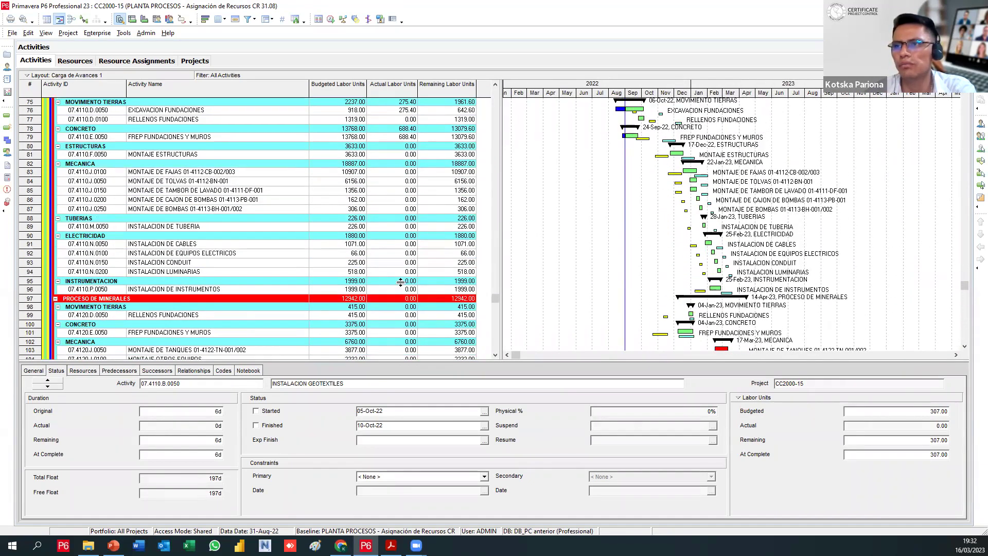
# Examine the labor units of the ELECTRICIDAD activities under CONSTRUCCION, and review the preceding PROCURA and INGENIERIA activities
pyautogui.click(379, 245)
pyautogui.click(378, 254)
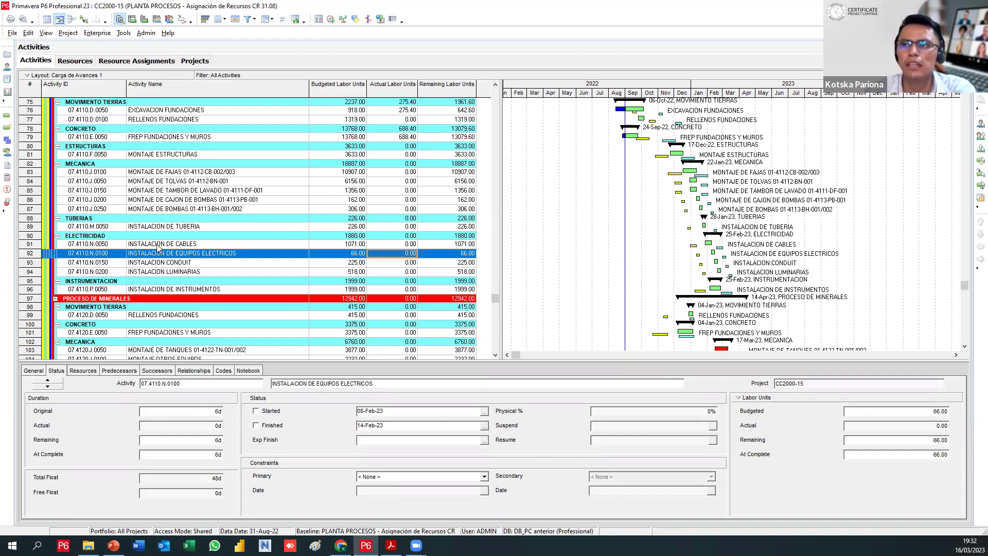
pyautogui.scroll(-1, 161, 247)
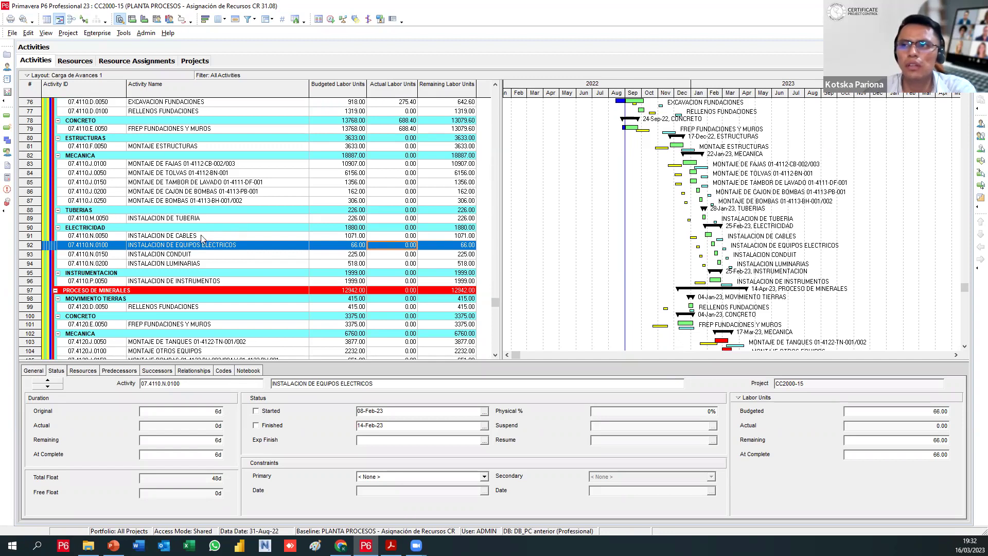
pyautogui.click(180, 254)
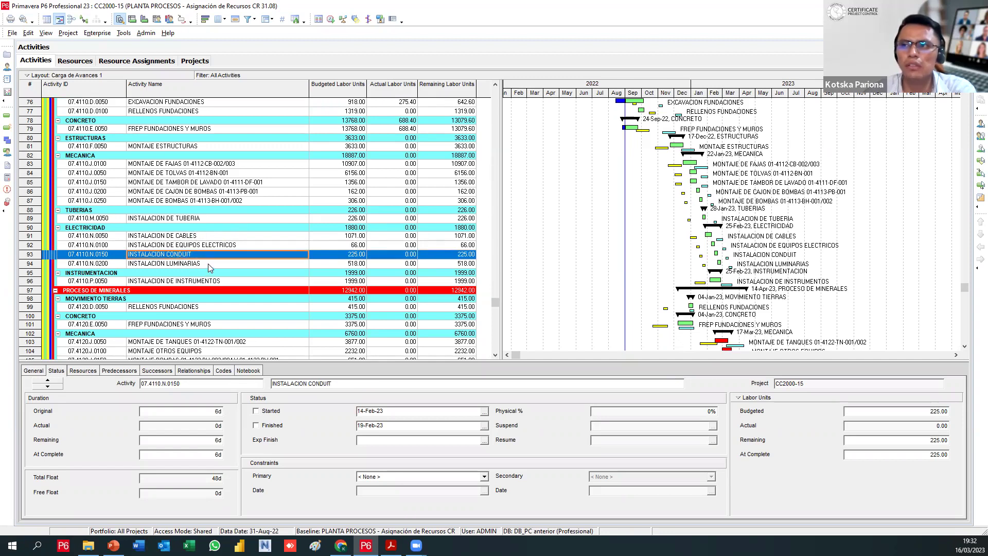
pyautogui.click(208, 264)
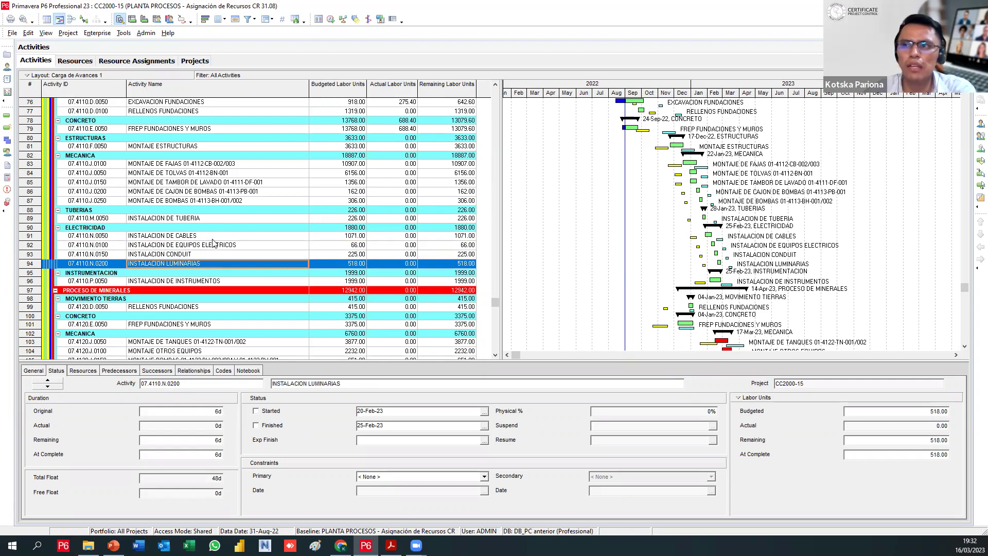
pyautogui.scroll(1, 216, 250)
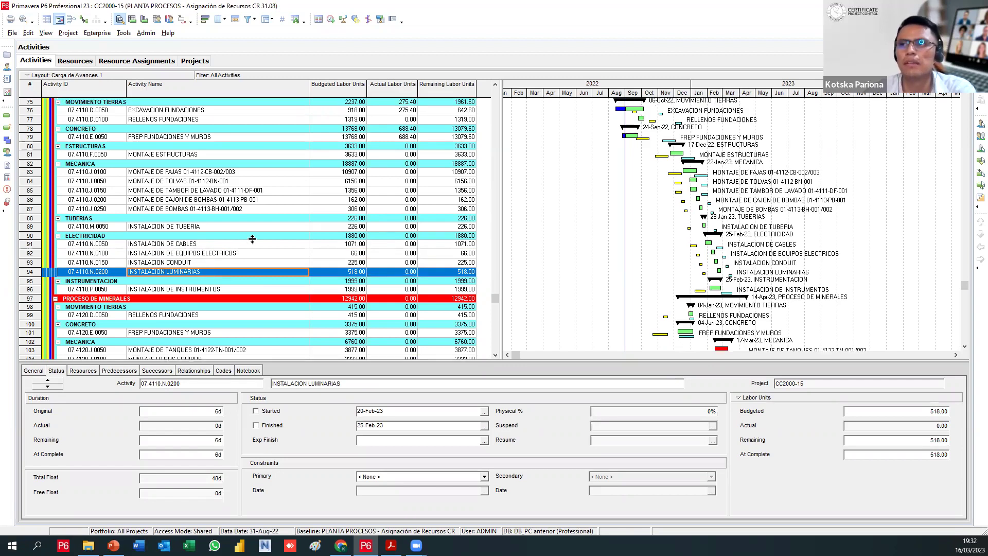
pyautogui.scroll(6, 242, 250)
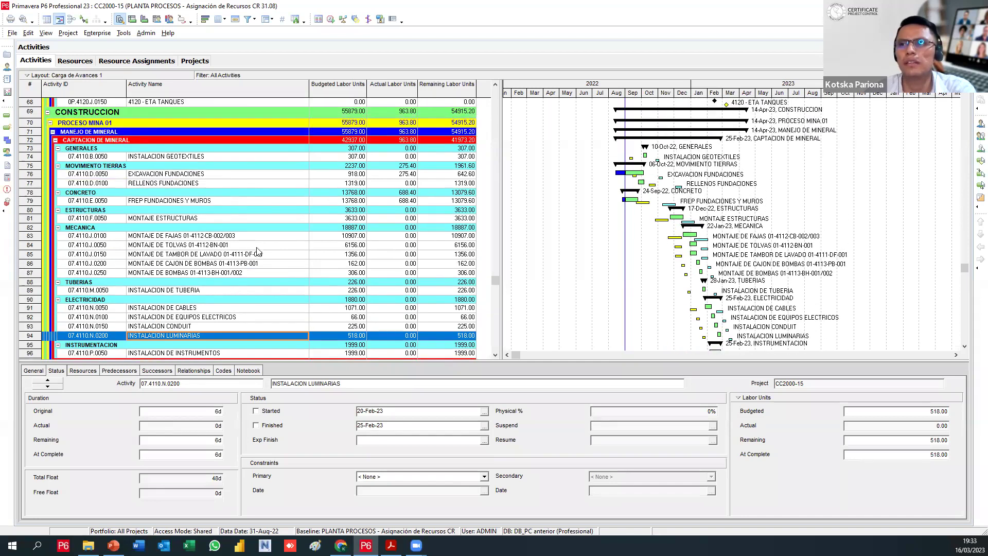
pyautogui.scroll(9, 382, 246)
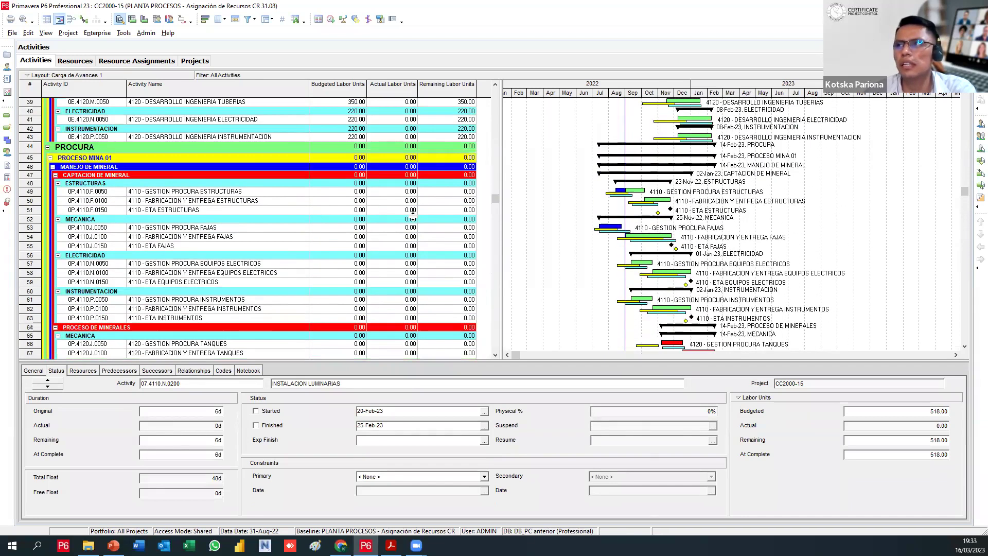
pyautogui.scroll(8, 415, 228)
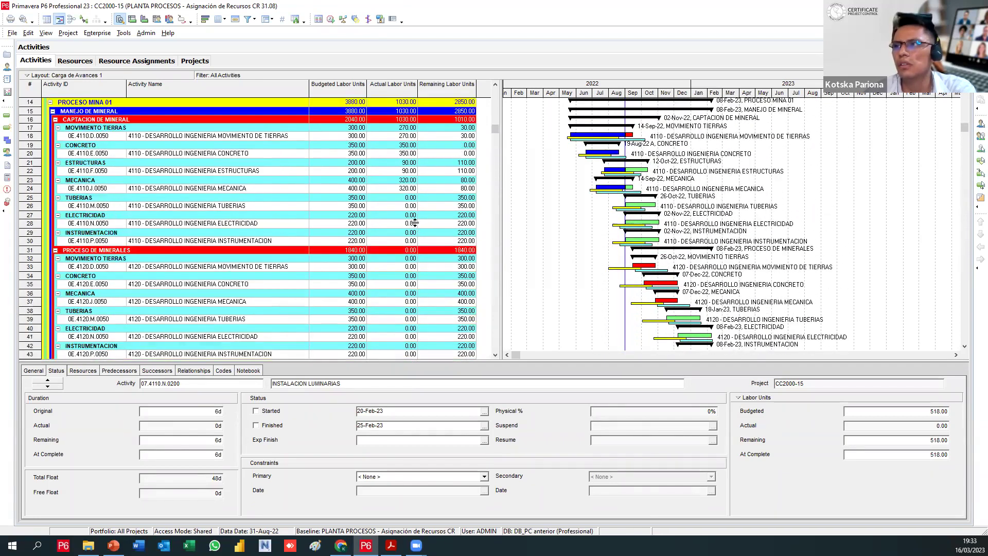
pyautogui.scroll(1, 410, 206)
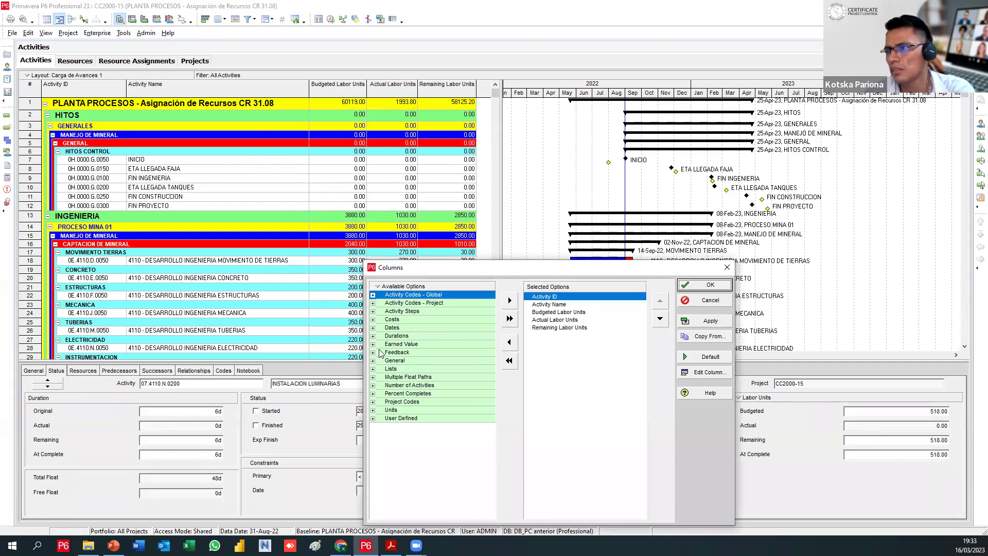
# Search the available column options for "PHYSI" until Physical % Complete is selected
pyautogui.rightClick(409, 286)
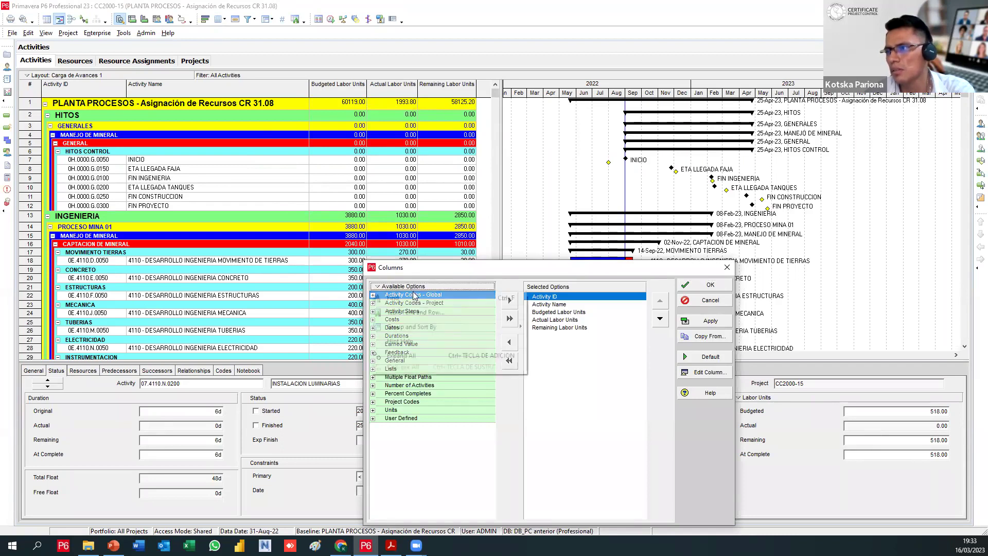
pyautogui.click(413, 299)
pyautogui.write('PHYSI')
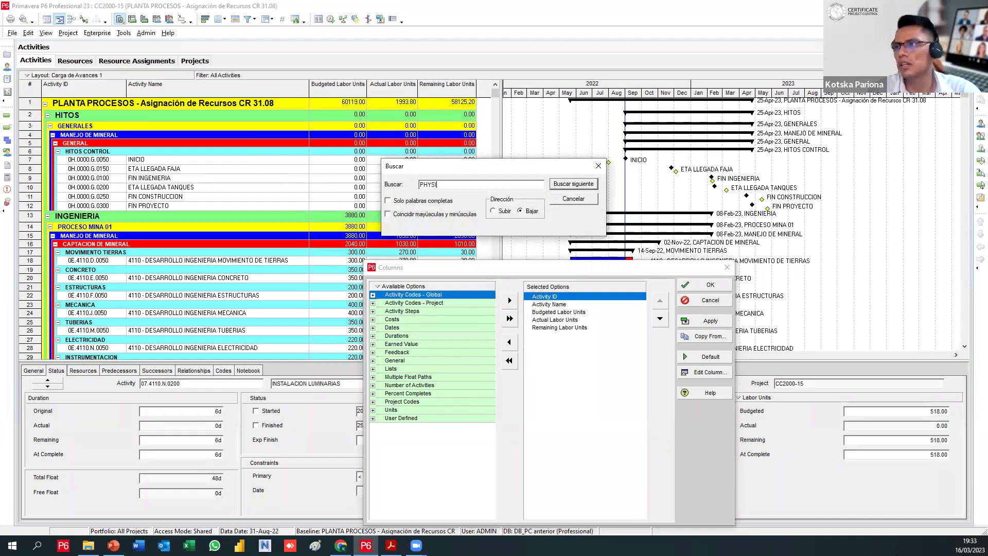
pyautogui.press('Return')
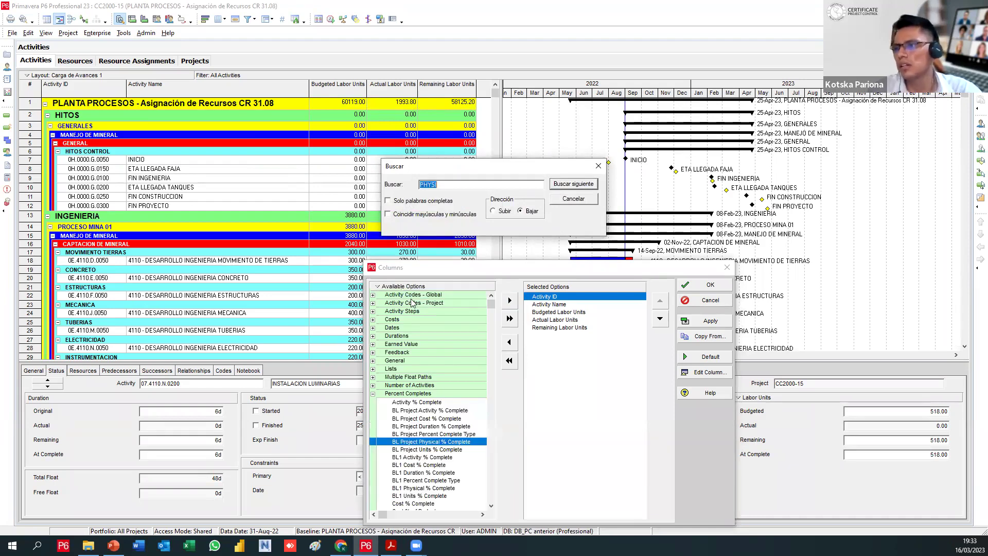
pyautogui.press('Return')
pyautogui.press('Return')
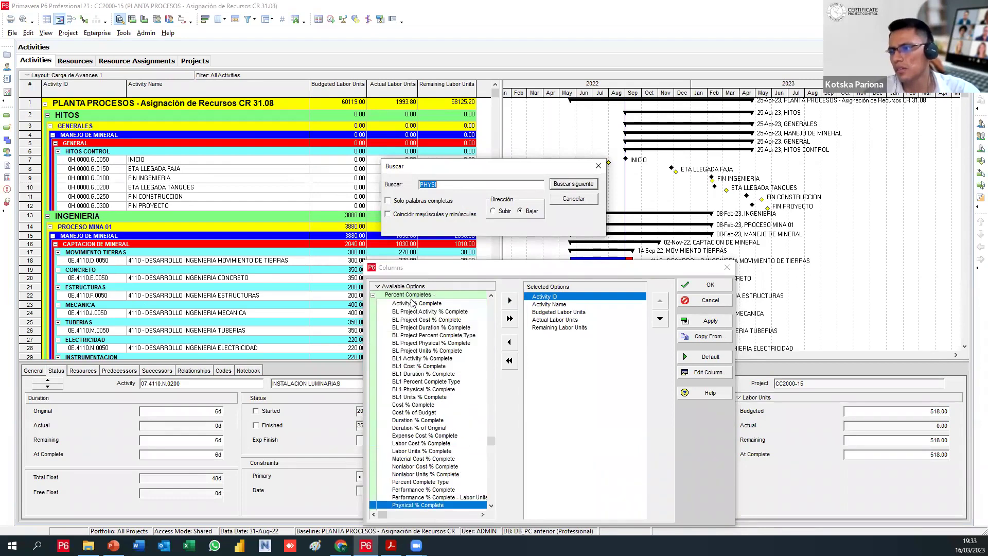
pyautogui.press('Escape')
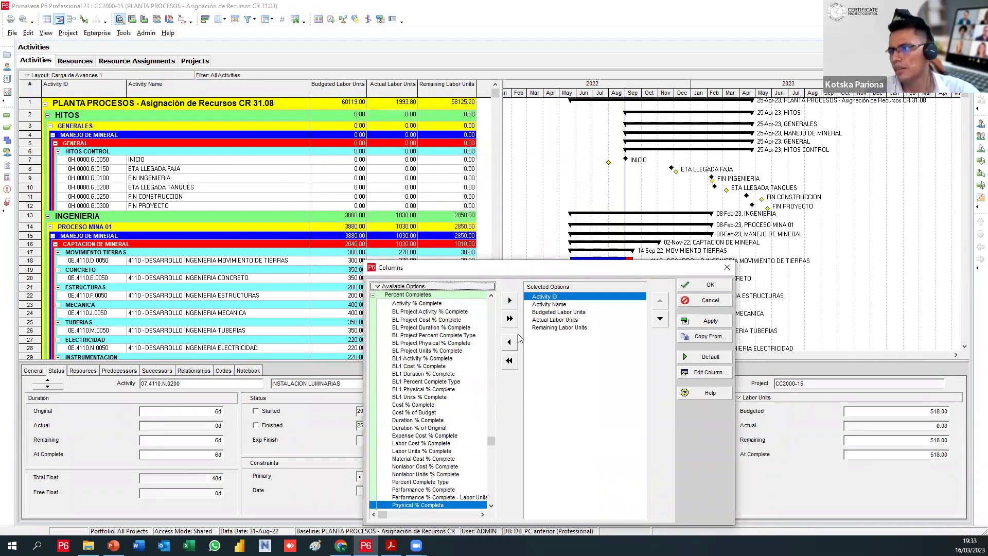
# Add the Physical % Complete column after Budgeted Labor Units, and widen the activity table to show Remaining Labor Units in full
pyautogui.click(551, 312)
pyautogui.click(509, 300)
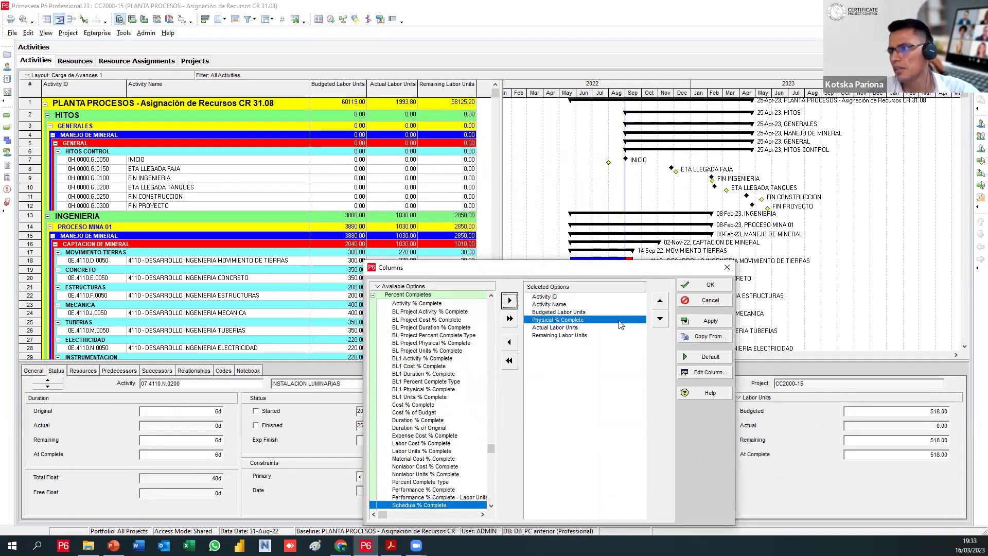
pyautogui.click(695, 321)
pyautogui.click(705, 285)
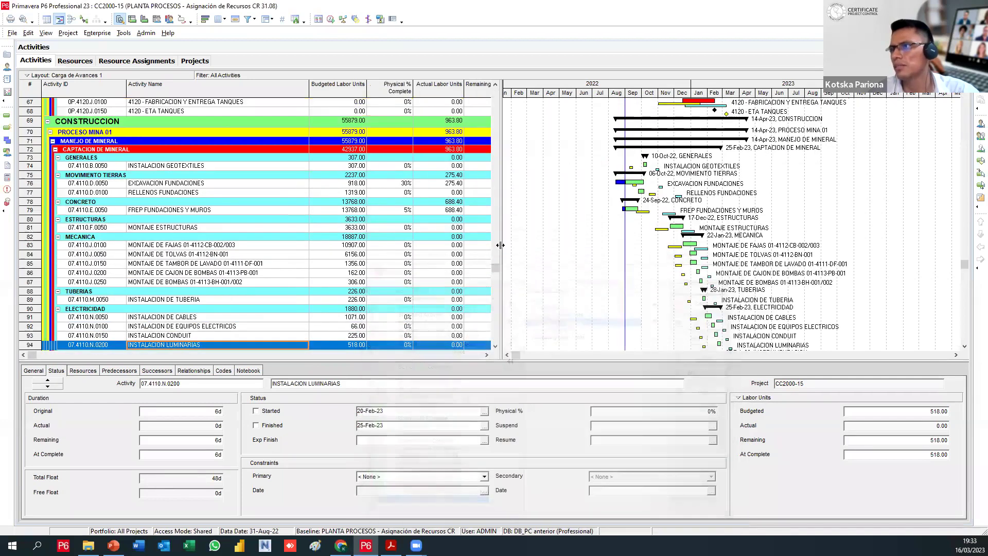
pyautogui.moveTo(502, 251); pyautogui.dragTo(532, 95)
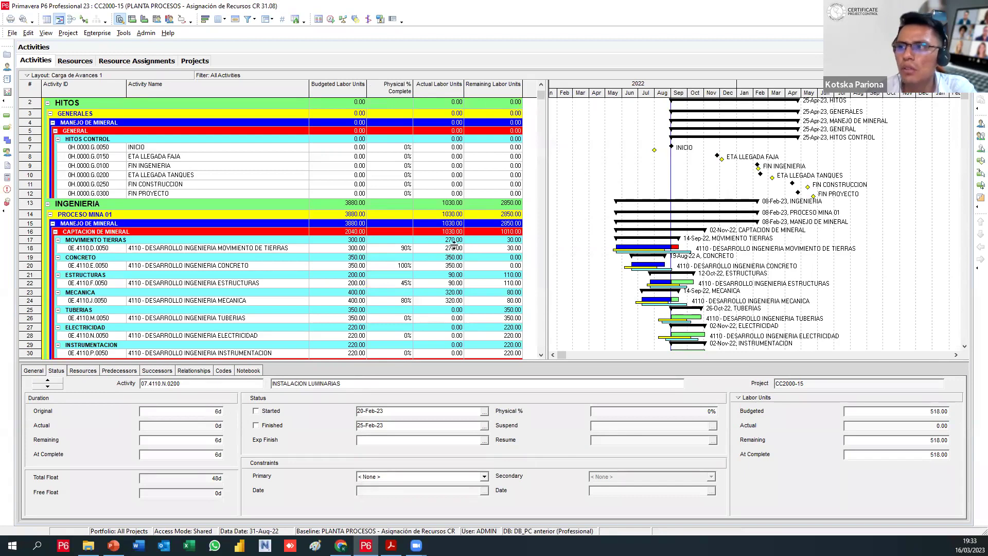
# Compare the budgeted labor units, physical percent and actual labor units of 4110 - DESARROLLO INGENIERIA MOVIMIENTO DE TIERRAS
pyautogui.click(359, 252)
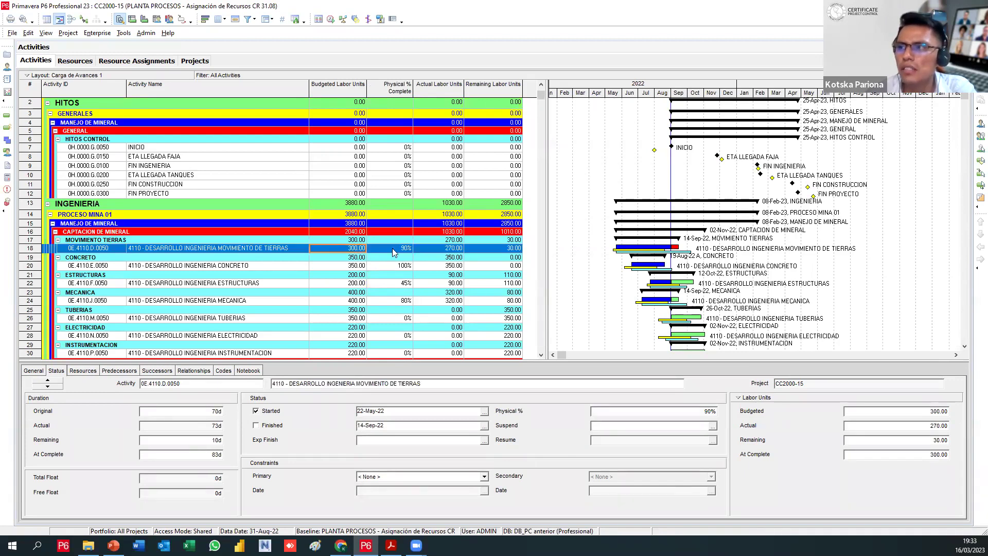
pyautogui.click(429, 248)
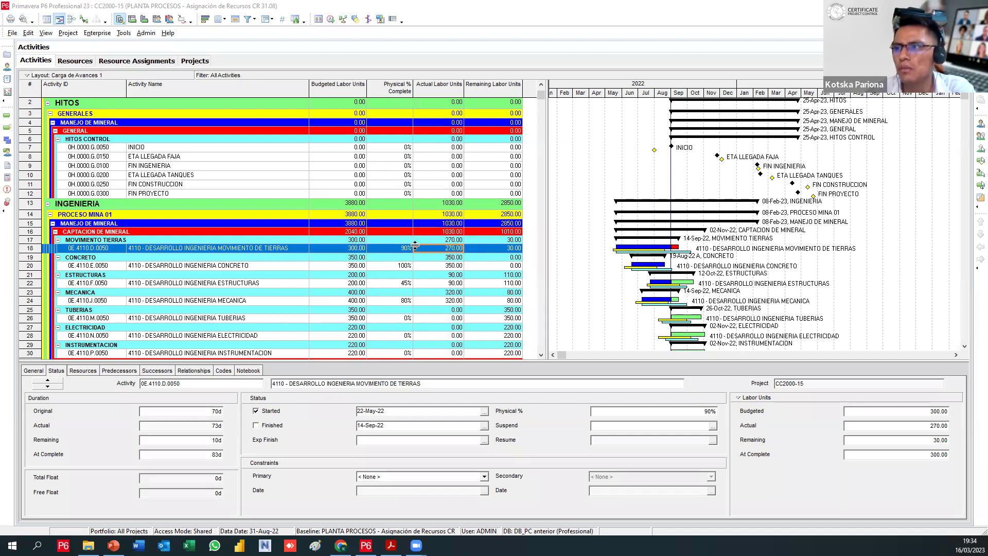
pyautogui.click(458, 249)
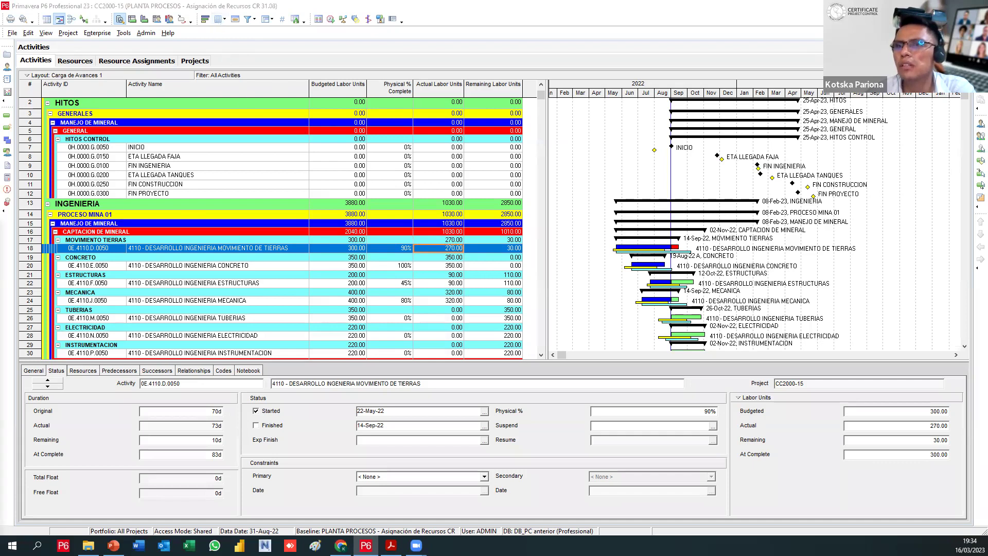
# Add the Earned Value Labor Units column after Actual Labor Units, and widen the activity table to fit all columns
pyautogui.click(217, 20)
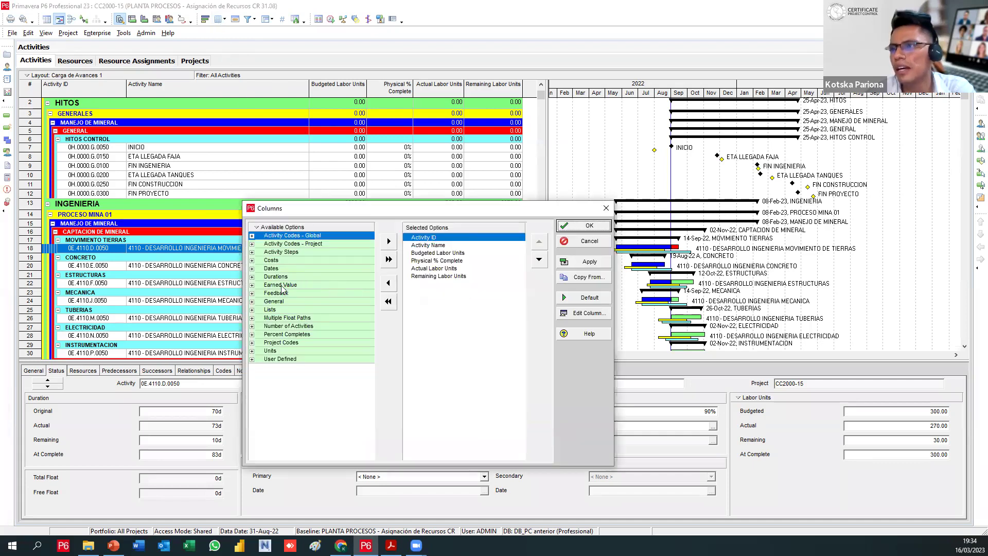
pyautogui.click(263, 286)
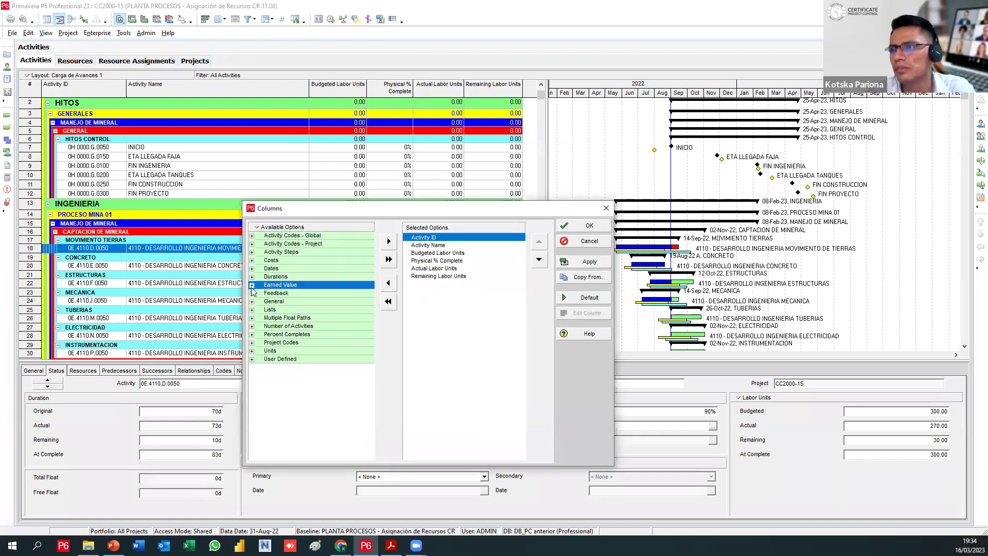
pyautogui.click(251, 285)
pyautogui.scroll(-1, 283, 330)
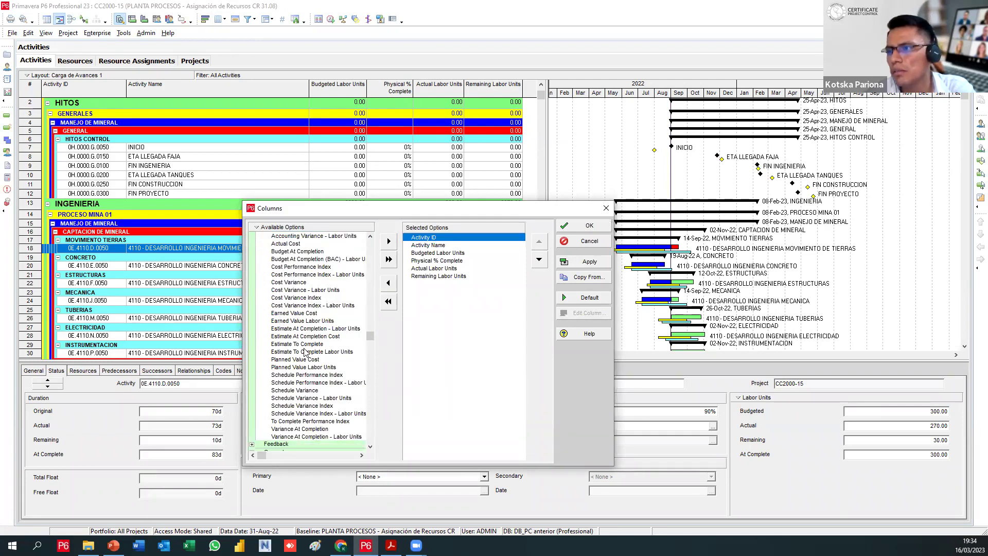
pyautogui.scroll(1, 305, 352)
pyautogui.click(309, 321)
pyautogui.click(288, 330)
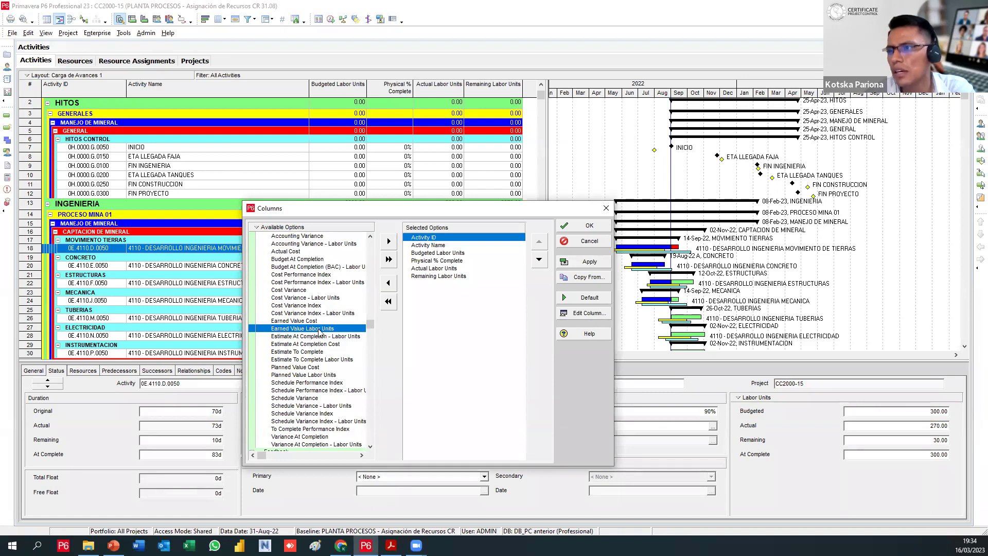
pyautogui.click(429, 269)
pyautogui.click(388, 241)
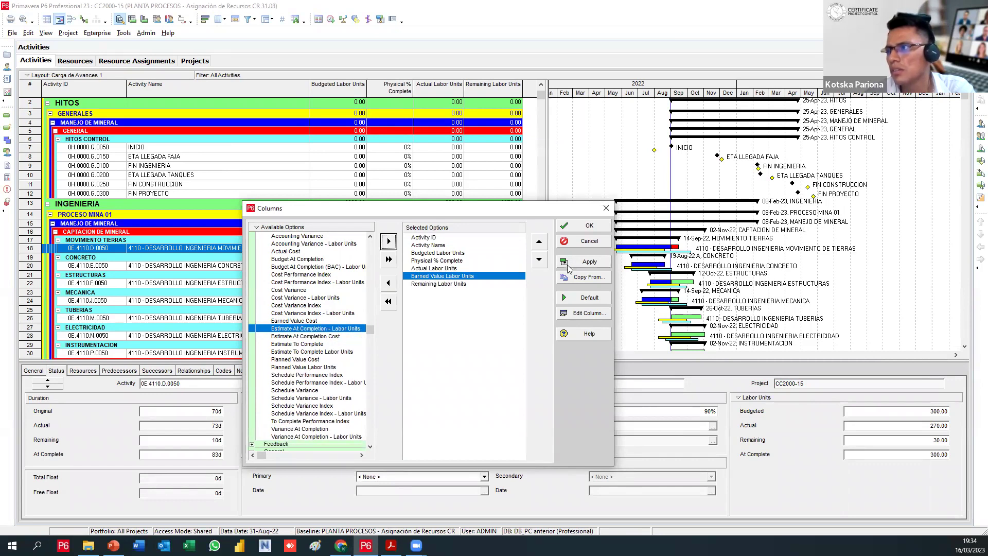
pyautogui.click(568, 264)
pyautogui.click(584, 226)
pyautogui.moveTo(553, 229); pyautogui.dragTo(618, 245)
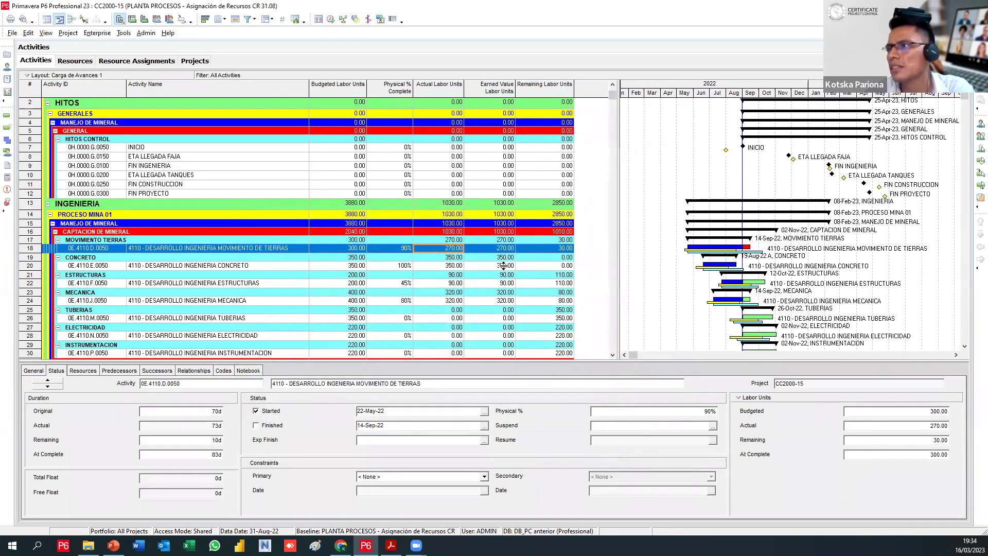
pyautogui.click(504, 249)
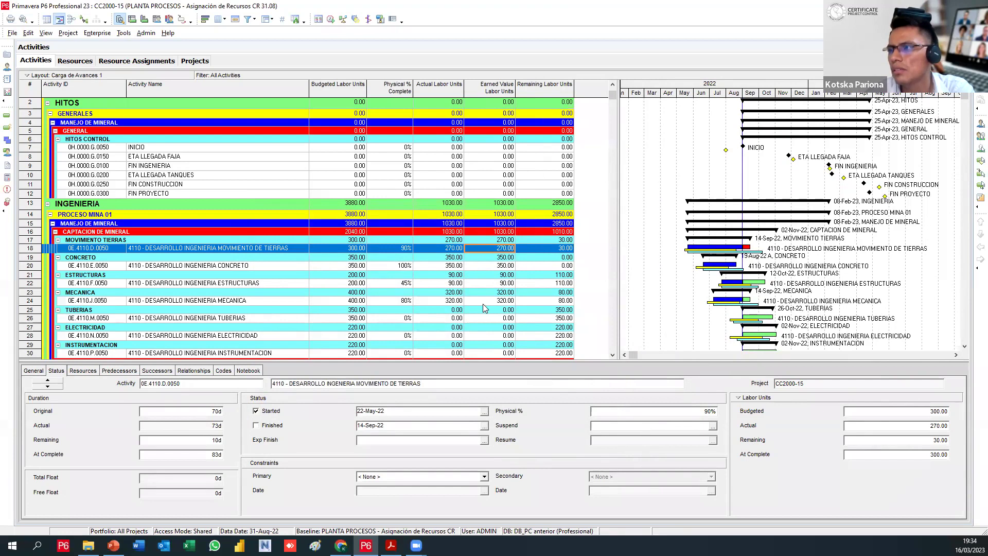
# Review the Earned Value Labor Units of 4110 - DESARROLLO INGENIERIA MECANICA and of the PLANTA PROCESOS project row
pyautogui.scroll(-1, 483, 308)
pyautogui.click(503, 282)
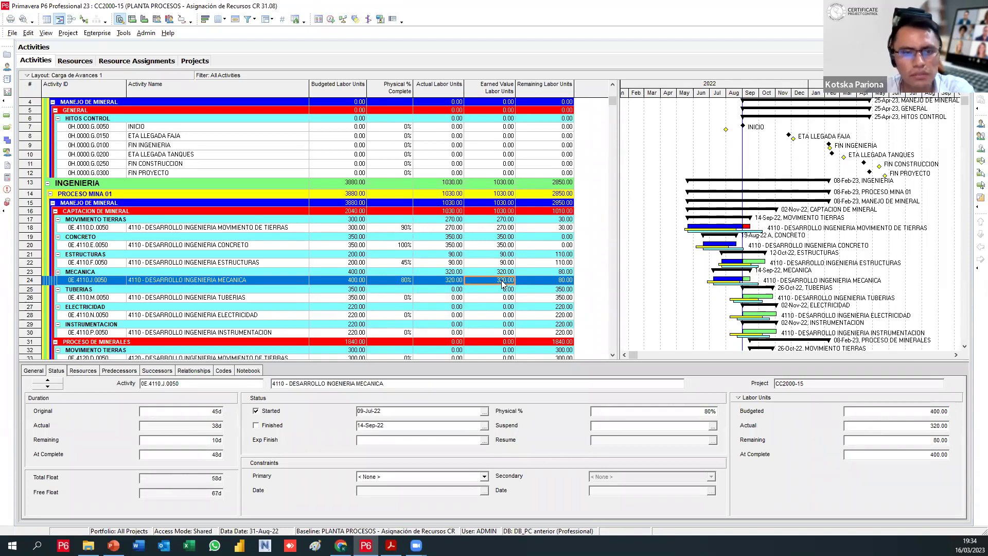
pyautogui.scroll(1, 503, 283)
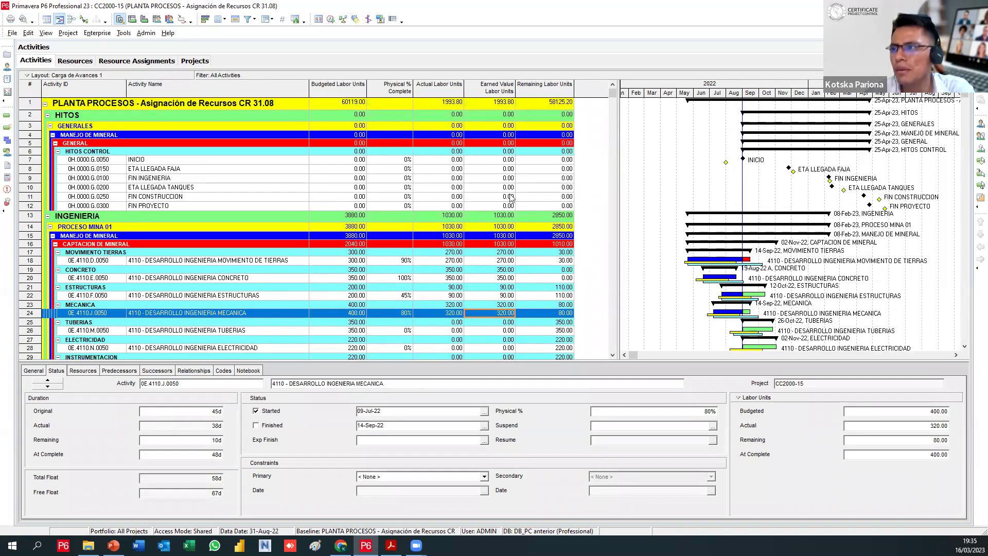
pyautogui.scroll(-5, 503, 286)
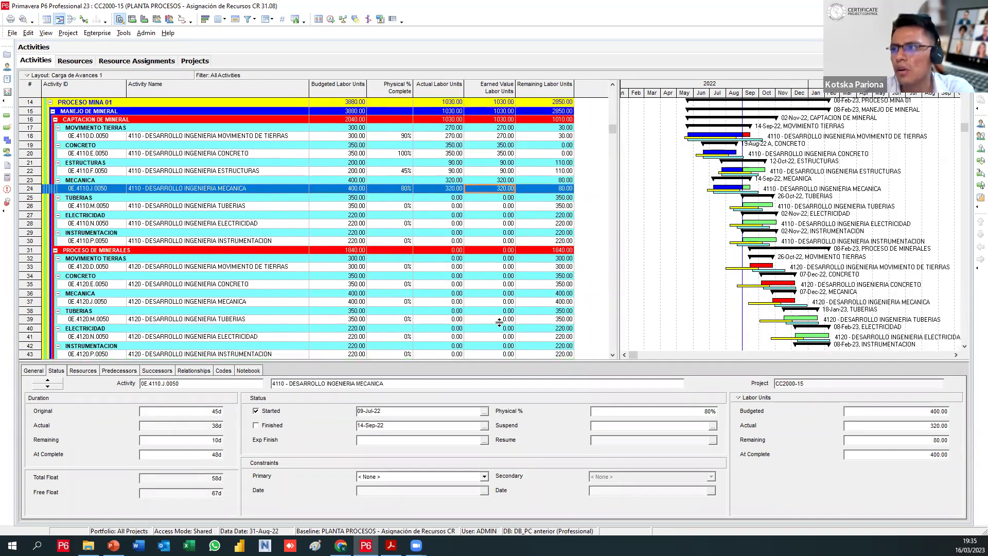
pyautogui.scroll(5, 502, 283)
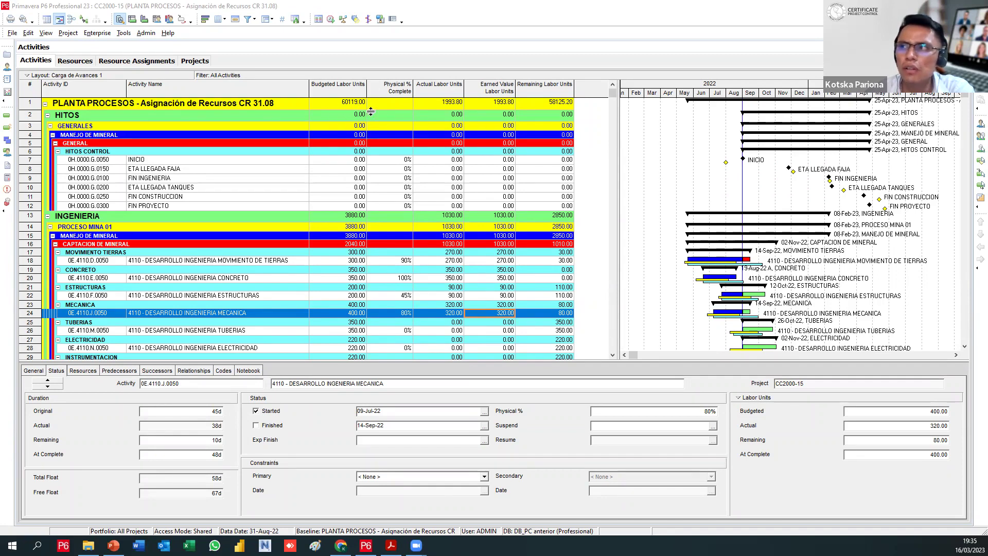
pyautogui.click(488, 106)
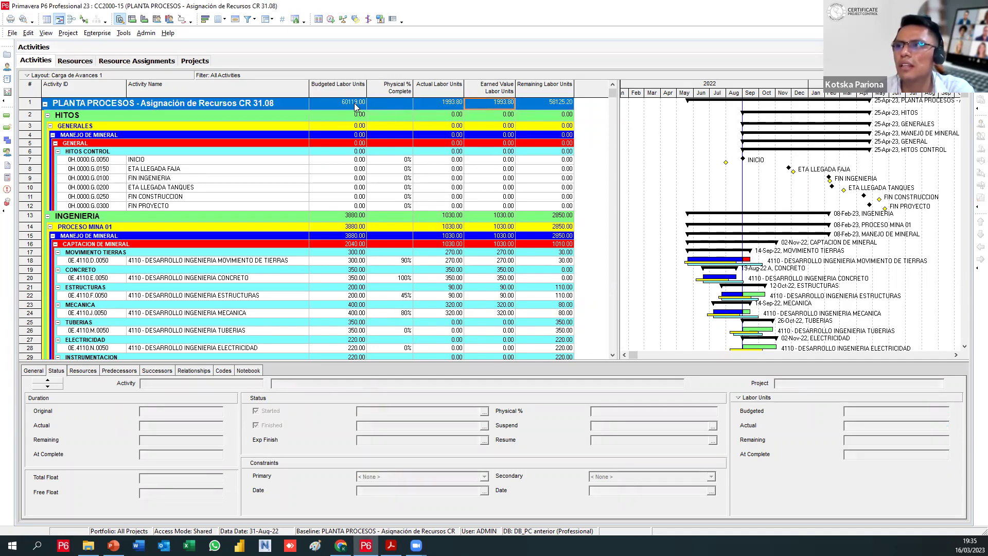
# Compare the earned value labor units of the INGENIERIA group and its CONCRETO, ESTRUCTURAS and MECANICA activities with budget and physical percent
pyautogui.click(501, 216)
pyautogui.click(497, 278)
pyautogui.scroll(-1, 495, 279)
pyautogui.click(500, 283)
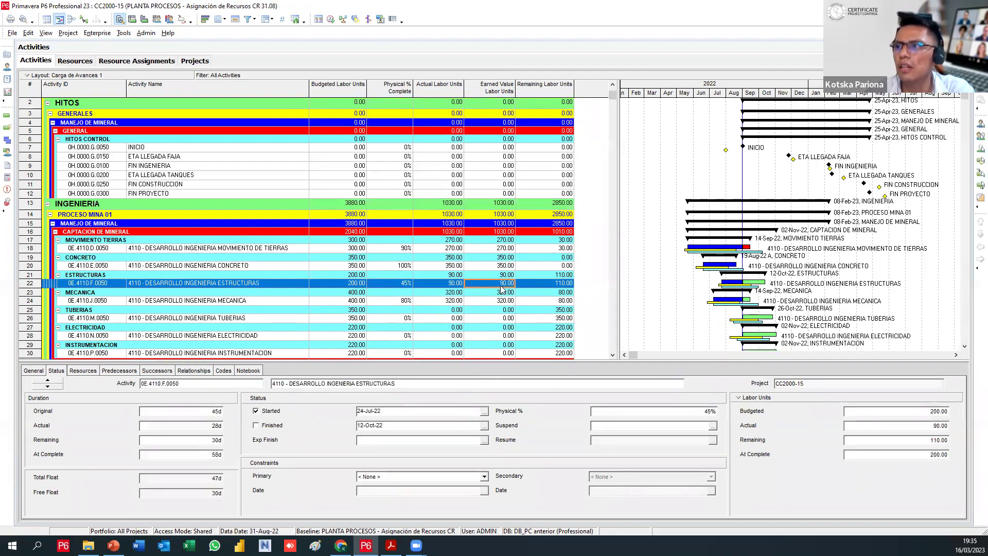
pyautogui.click(497, 303)
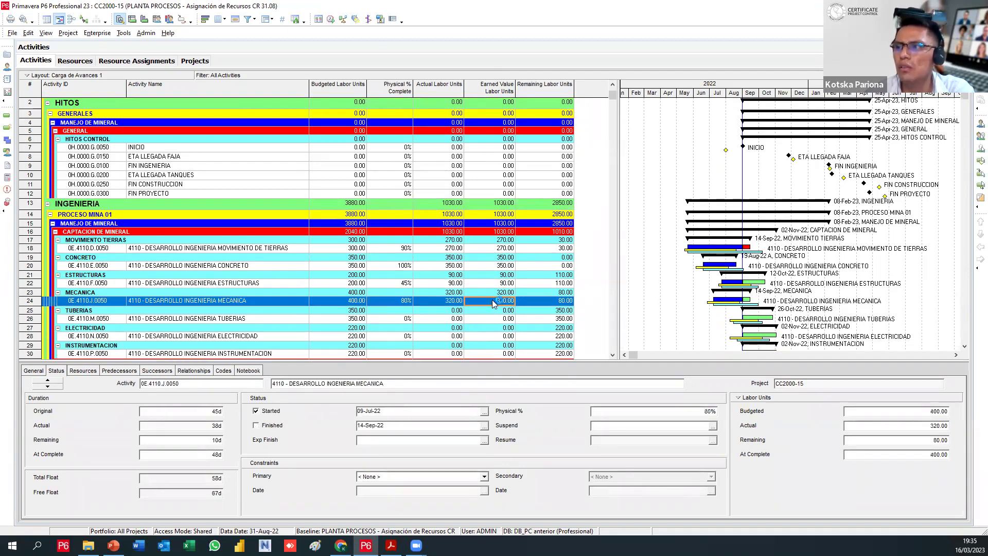
pyautogui.click(397, 302)
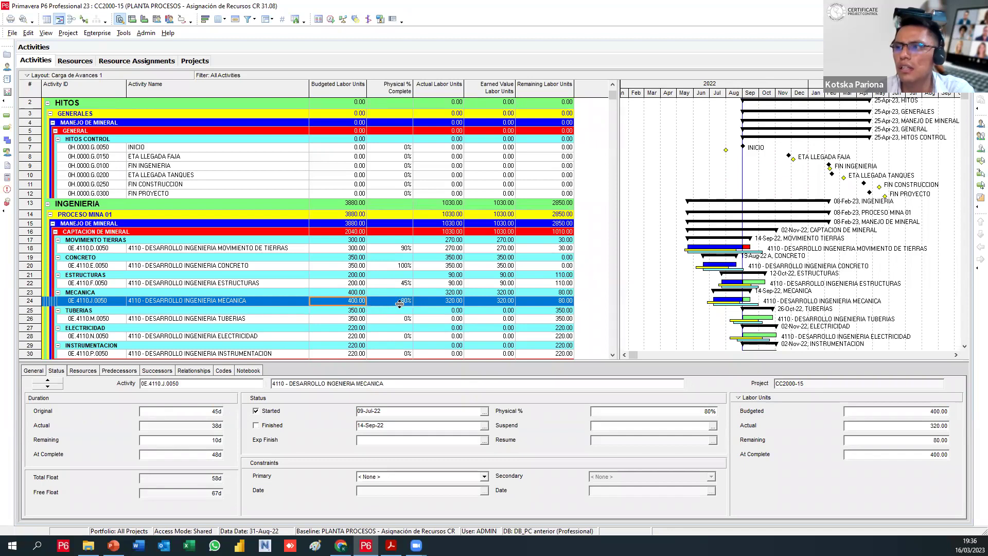
pyautogui.click(512, 302)
pyautogui.scroll(-1, 512, 302)
pyautogui.scroll(2, 469, 169)
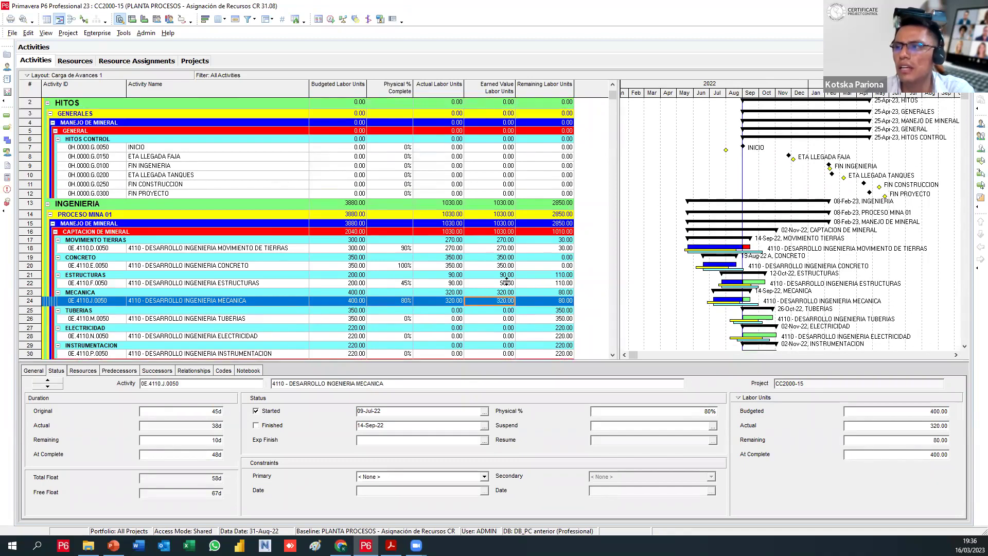
# Check the actual labor units of the 4110 CONCRETO, ESTRUCTURAS and MECANICA engineering activities
pyautogui.click(450, 261)
pyautogui.click(449, 279)
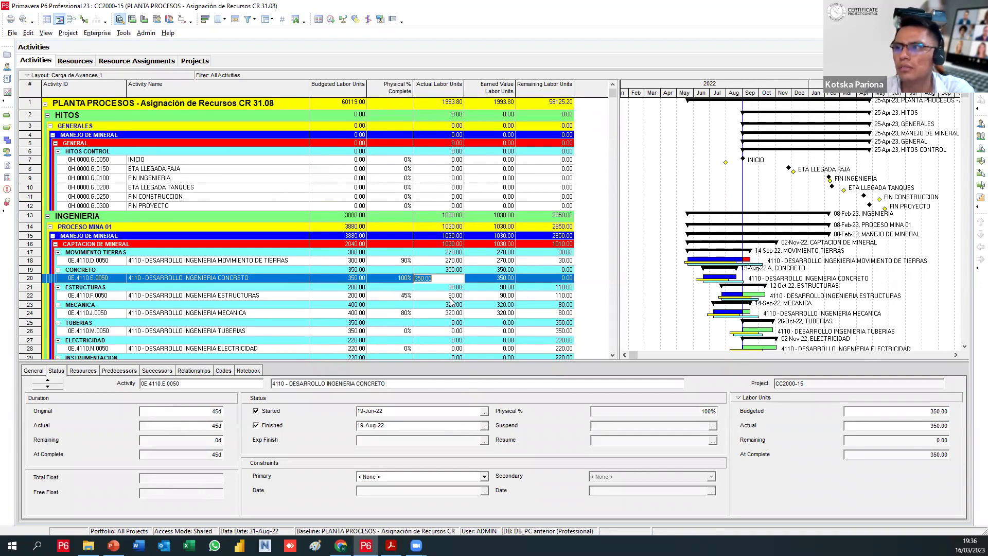
pyautogui.click(450, 297)
pyautogui.click(450, 314)
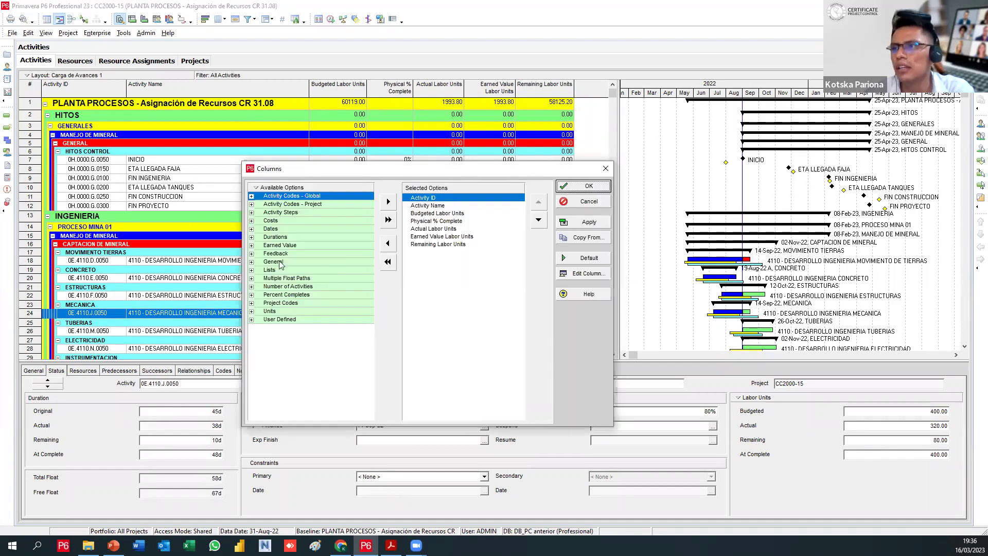
# Put Remaining Labor Units ahead of Earned Value Labor Units with Planned Value Labor Units added between them, and widen the activity table
pyautogui.click(251, 247)
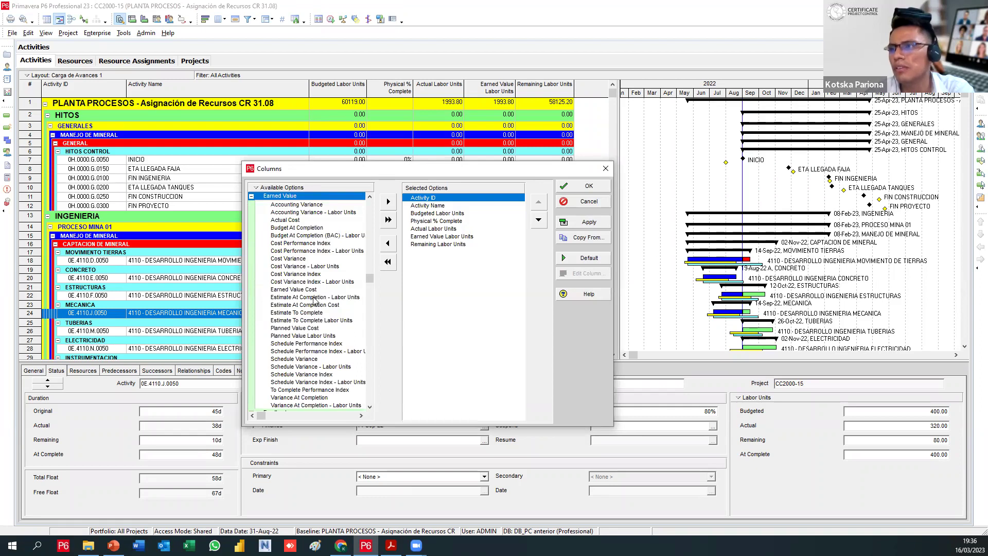
pyautogui.click(305, 336)
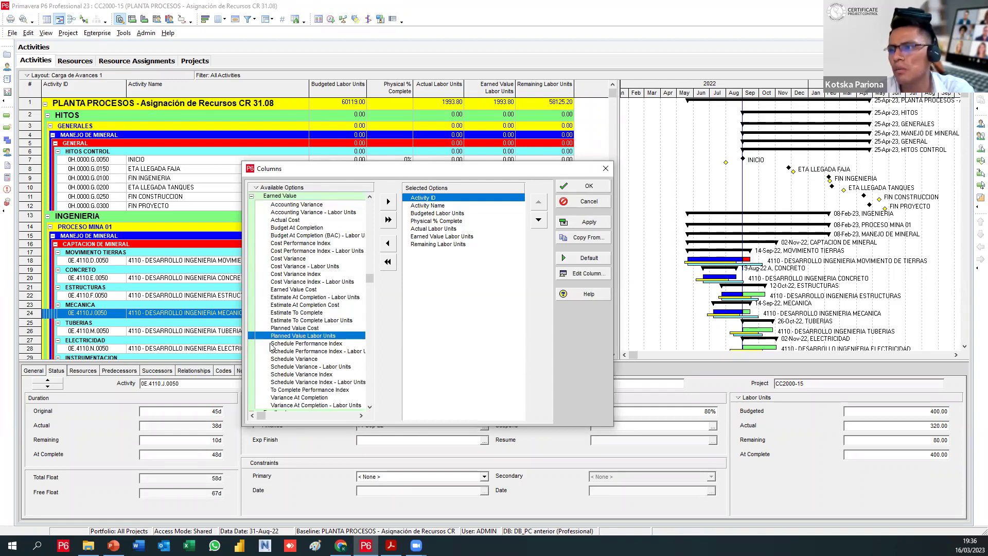
pyautogui.click(432, 229)
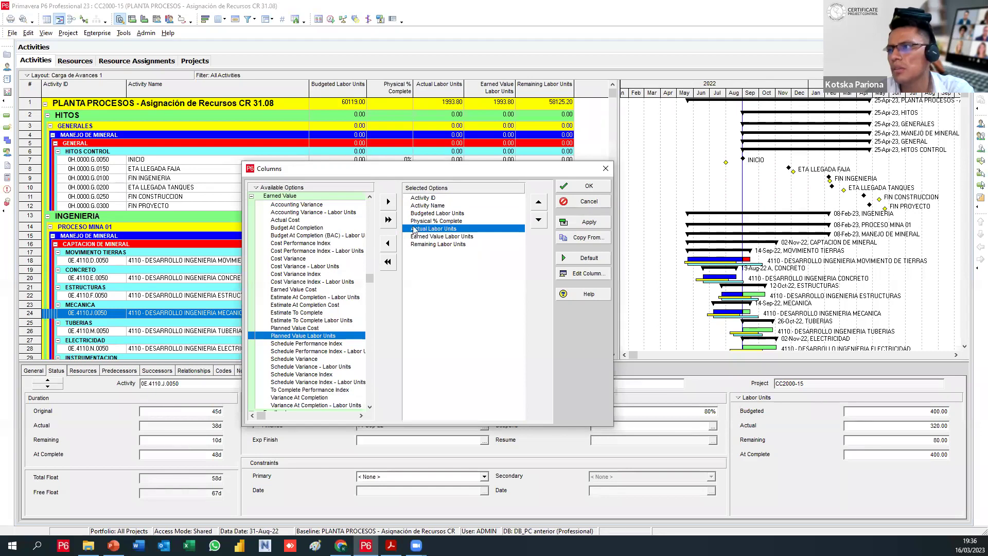
pyautogui.click(424, 237)
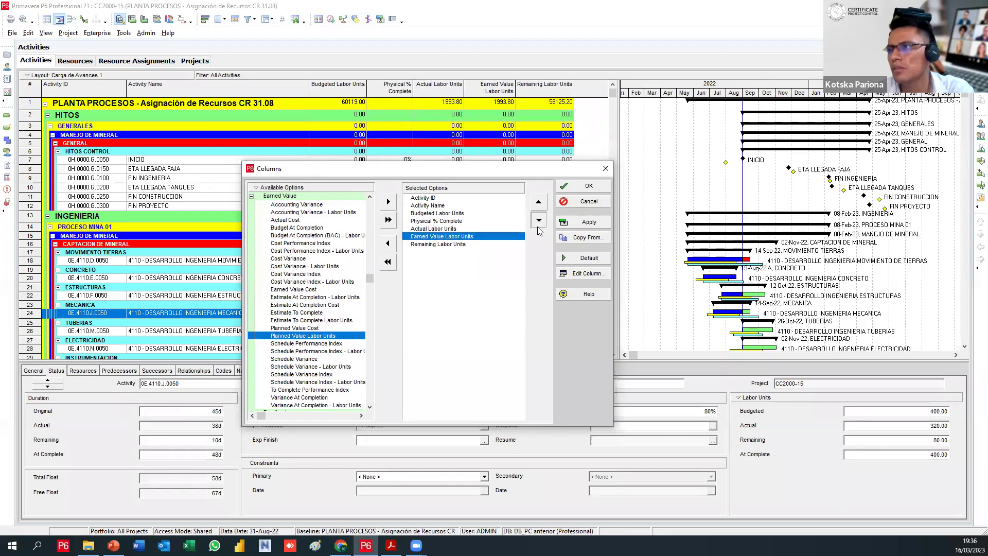
pyautogui.moveTo(427, 246); pyautogui.dragTo(427, 247)
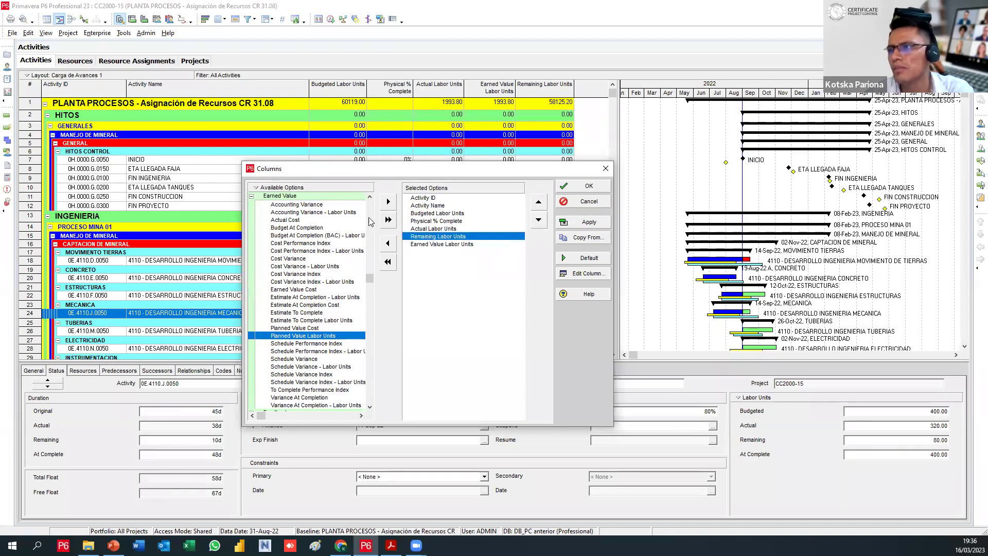
pyautogui.click(388, 204)
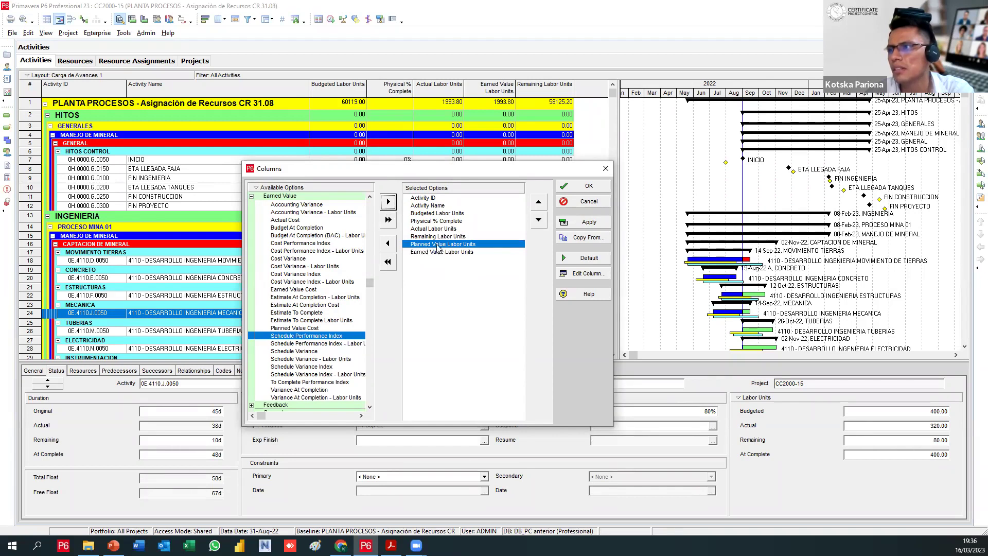
pyautogui.click(587, 222)
pyautogui.click(575, 191)
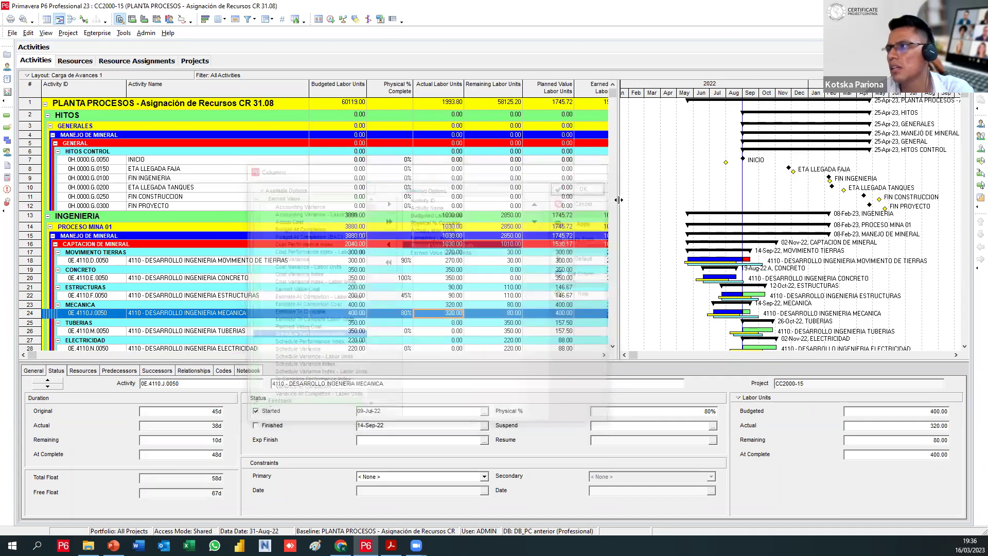
pyautogui.moveTo(617, 214); pyautogui.dragTo(658, 213)
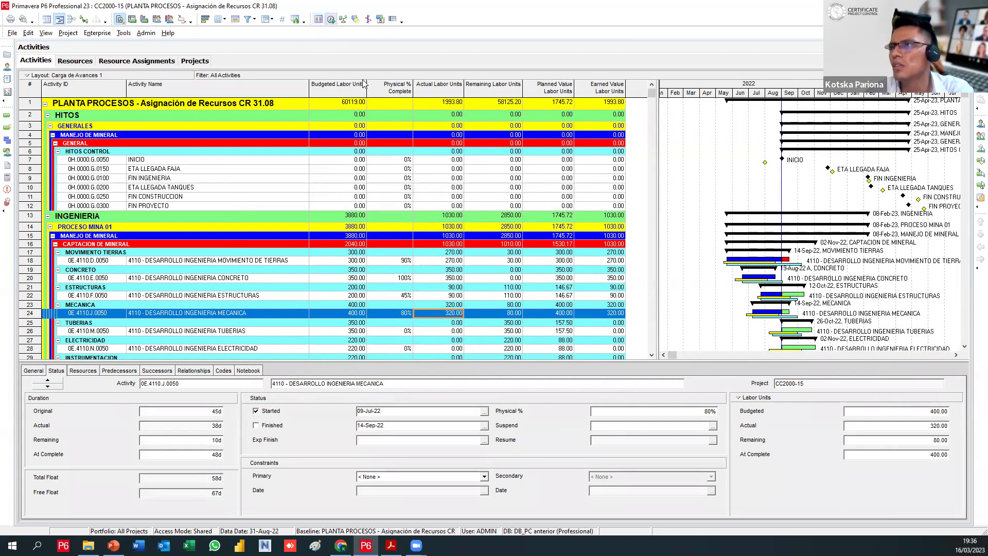
# Widen the activity table well beyond its last column, narrowing the Gantt chart
pyautogui.click(330, 19)
pyautogui.click(610, 221)
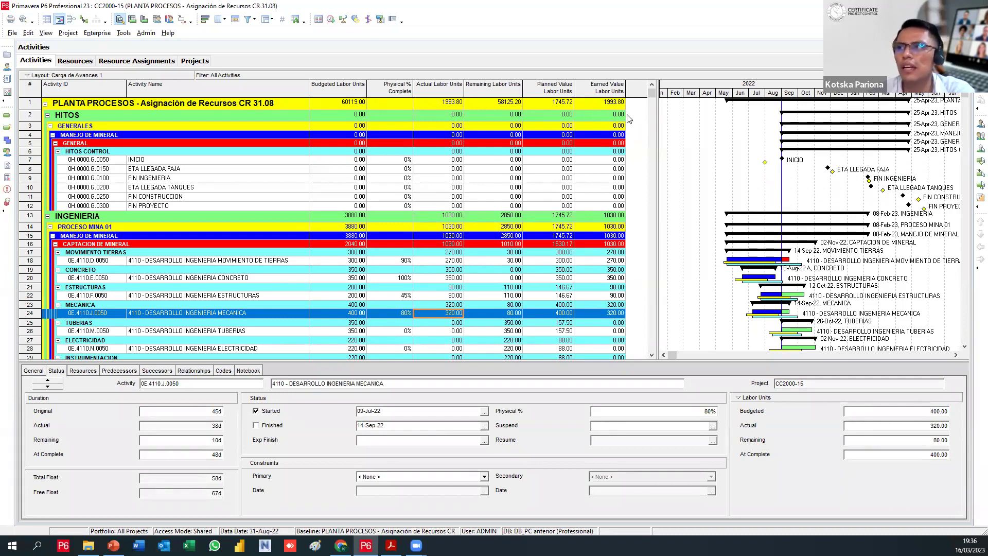
pyautogui.moveTo(658, 138); pyautogui.dragTo(786, 157)
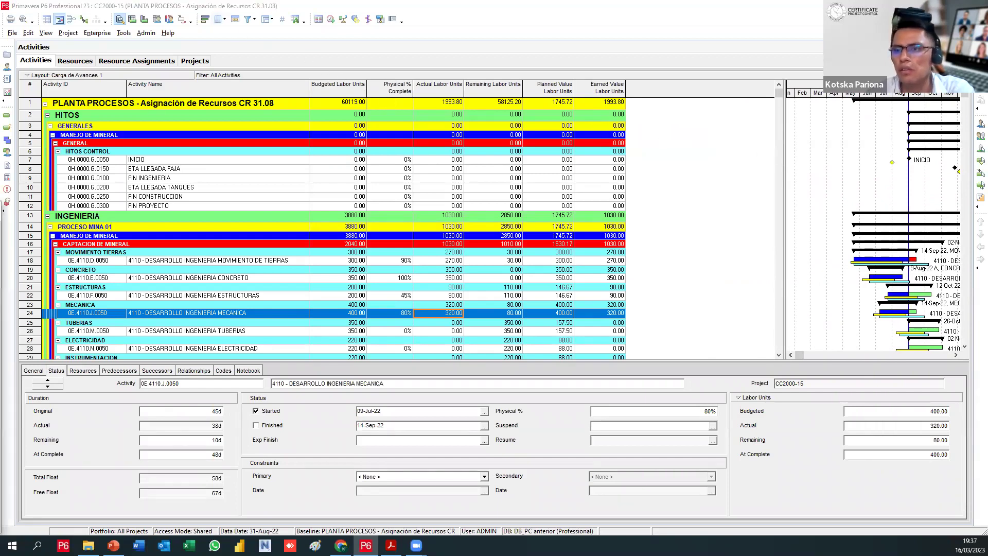
# Add Labor Units % Complete and Performance % Complete from the Percent Completes group to the end of the selected columns
pyautogui.click(218, 19)
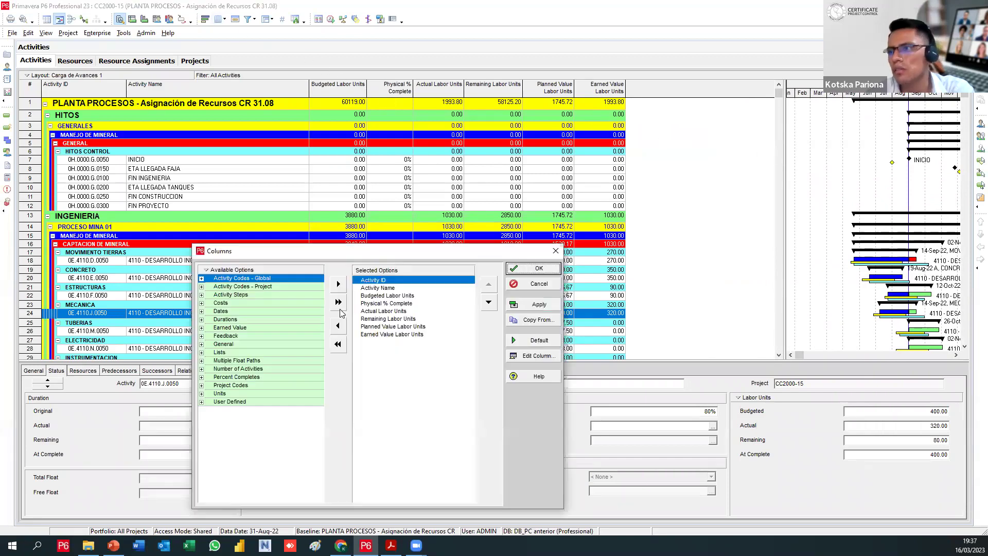
pyautogui.click(201, 378)
pyautogui.scroll(-2, 239, 396)
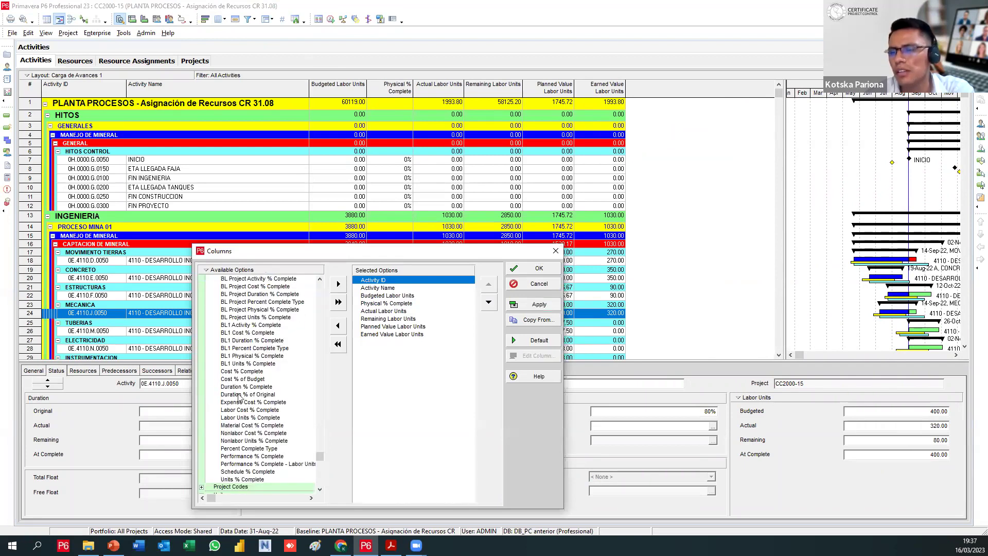
pyautogui.scroll(2, 262, 403)
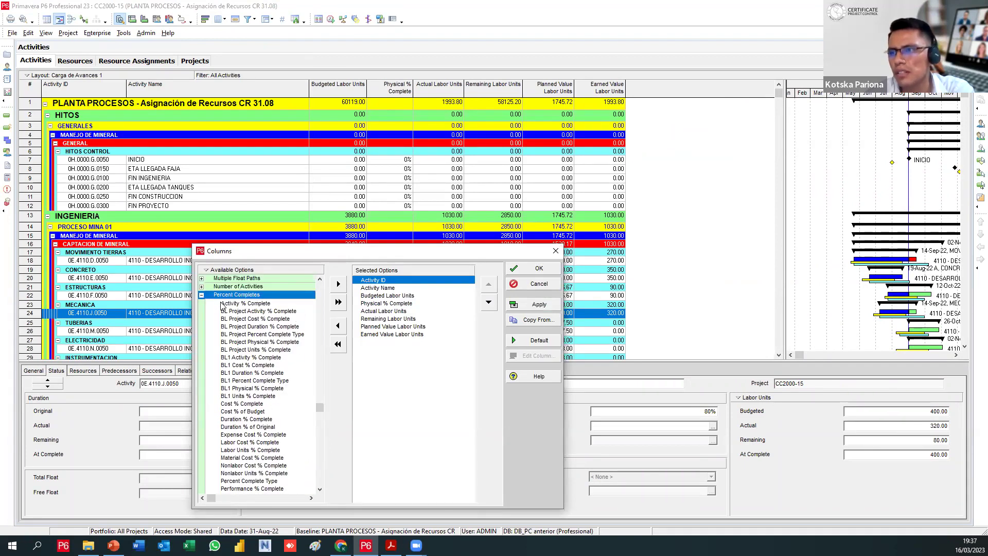
pyautogui.scroll(-1, 262, 438)
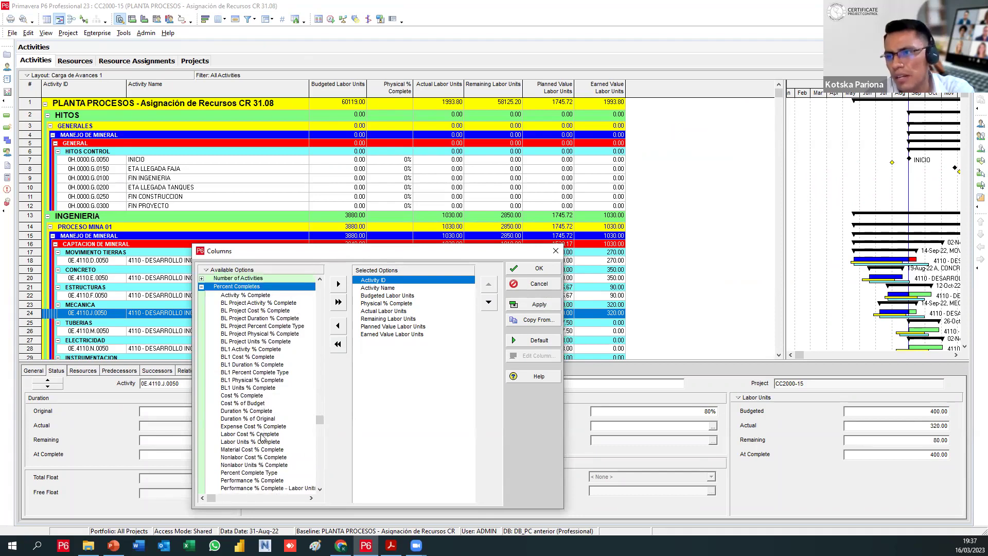
pyautogui.scroll(-1, 261, 463)
pyautogui.scroll(-1, 273, 479)
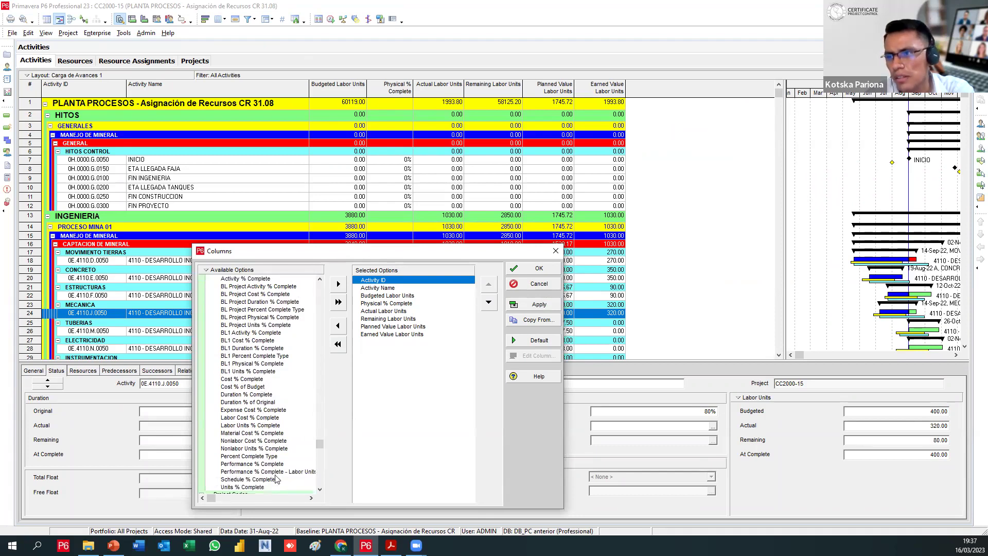
pyautogui.scroll(1, 281, 467)
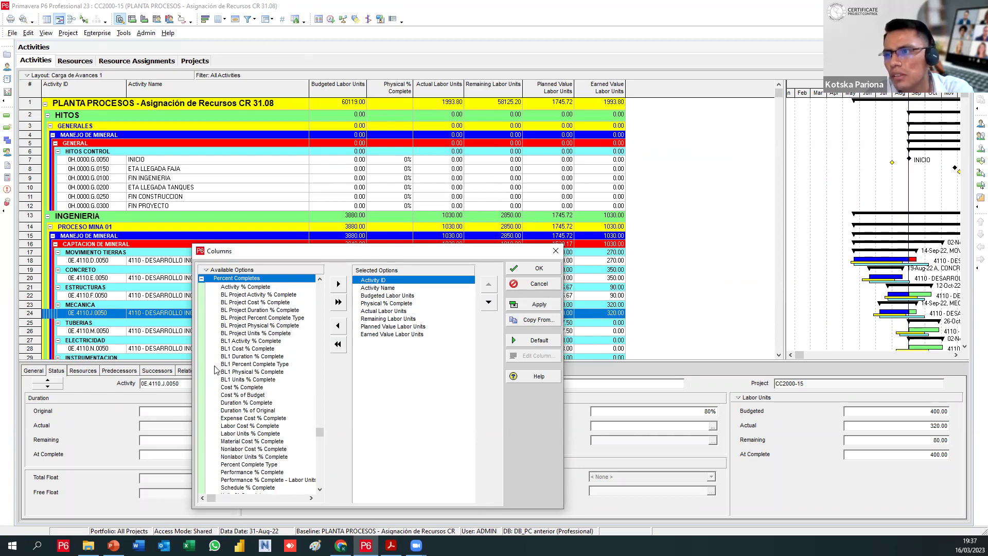
pyautogui.click(258, 434)
pyautogui.press('Return')
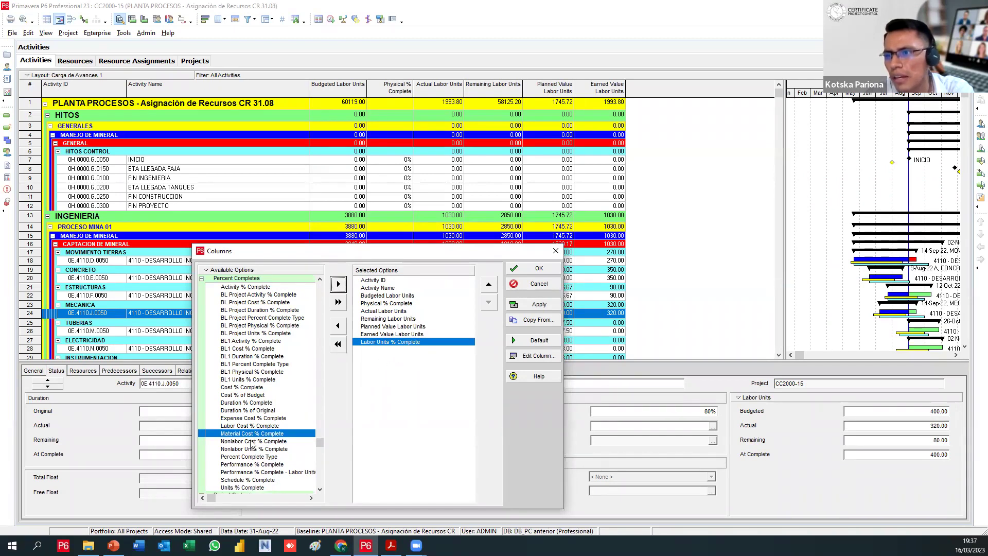
pyautogui.moveTo(251, 465); pyautogui.dragTo(277, 461)
pyautogui.click(338, 284)
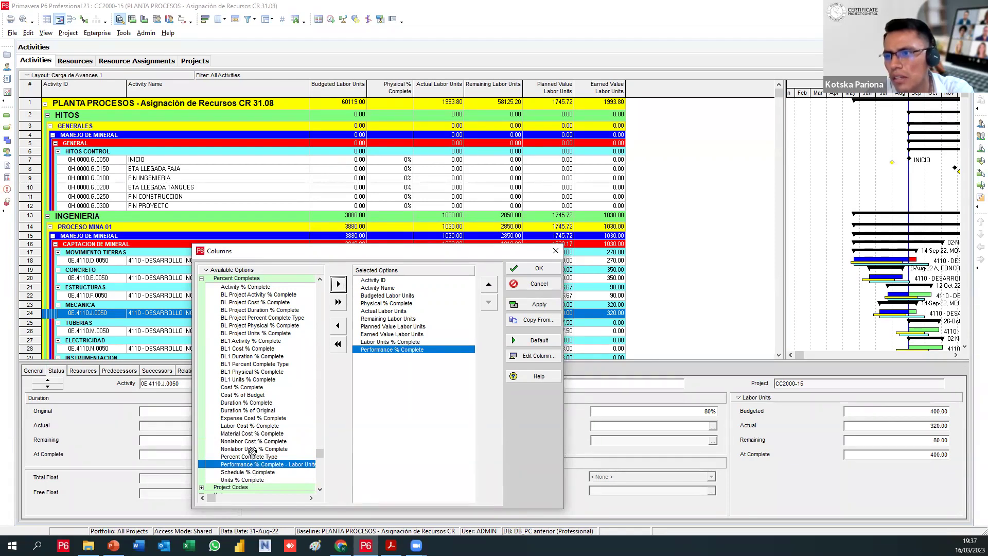
# Add BL Project Units % Complete ahead of Labor Units % Complete, apply the column selection, and widen the activity table to fit
pyautogui.click(251, 427)
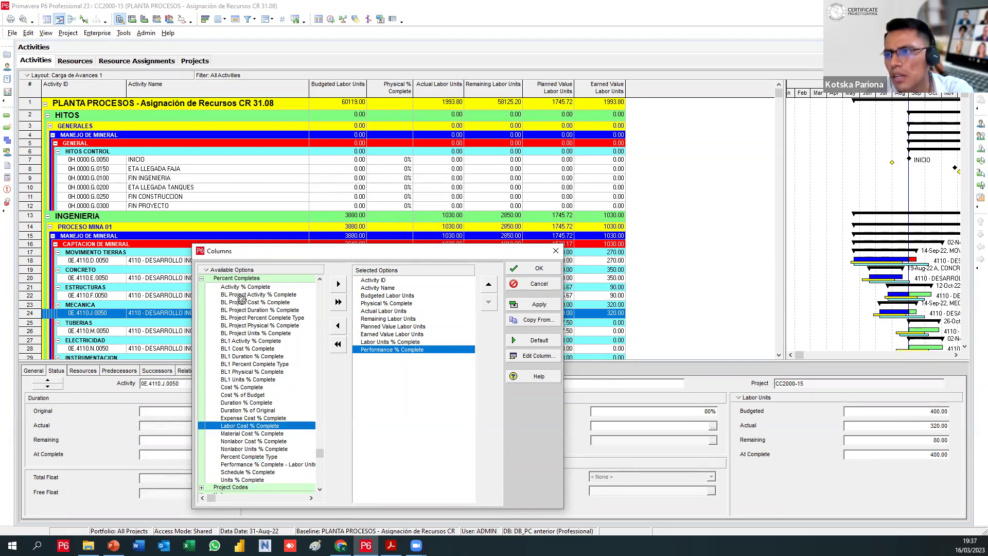
pyautogui.click(258, 333)
pyautogui.click(338, 283)
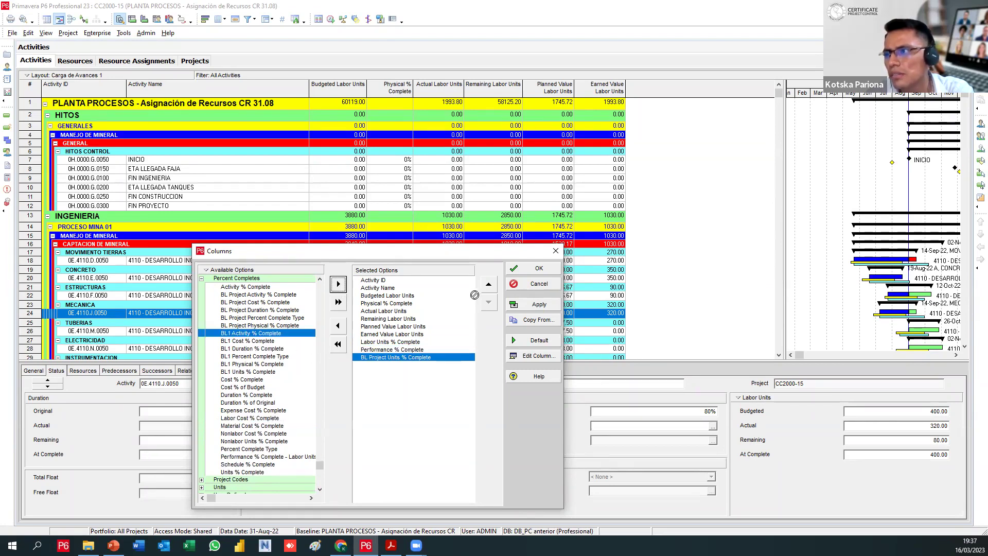
pyautogui.click(488, 284)
pyautogui.click(488, 285)
pyautogui.click(521, 303)
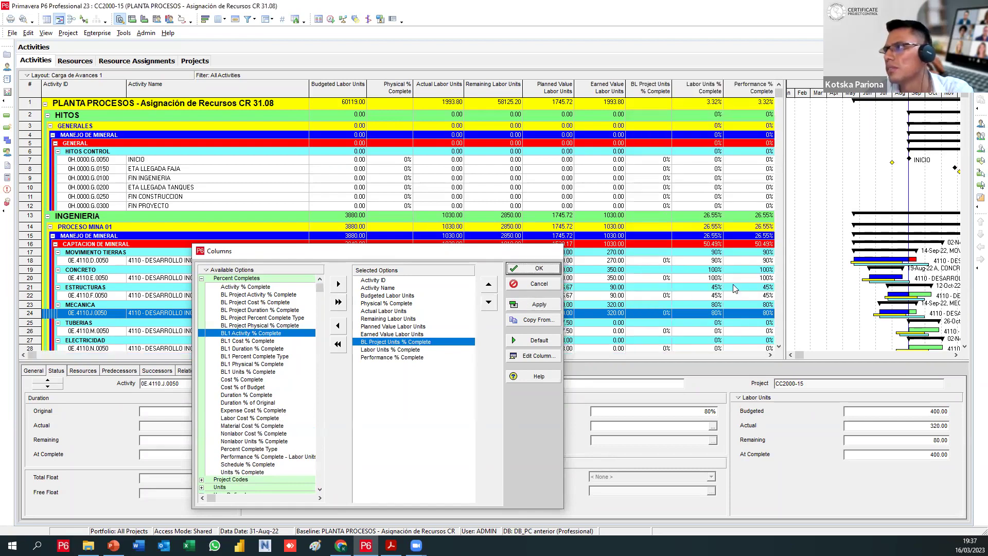
pyautogui.press('Escape')
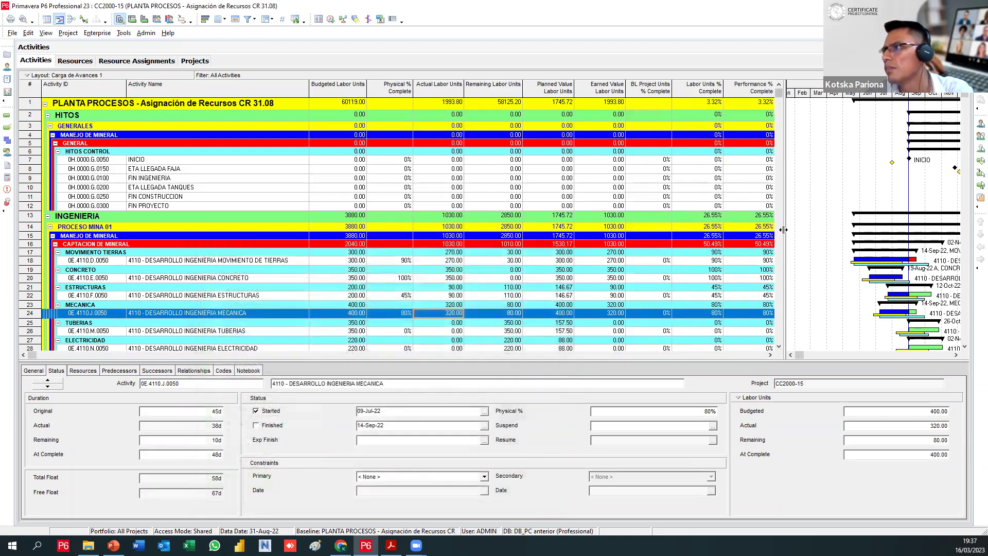
pyautogui.moveTo(783, 228); pyautogui.dragTo(812, 229)
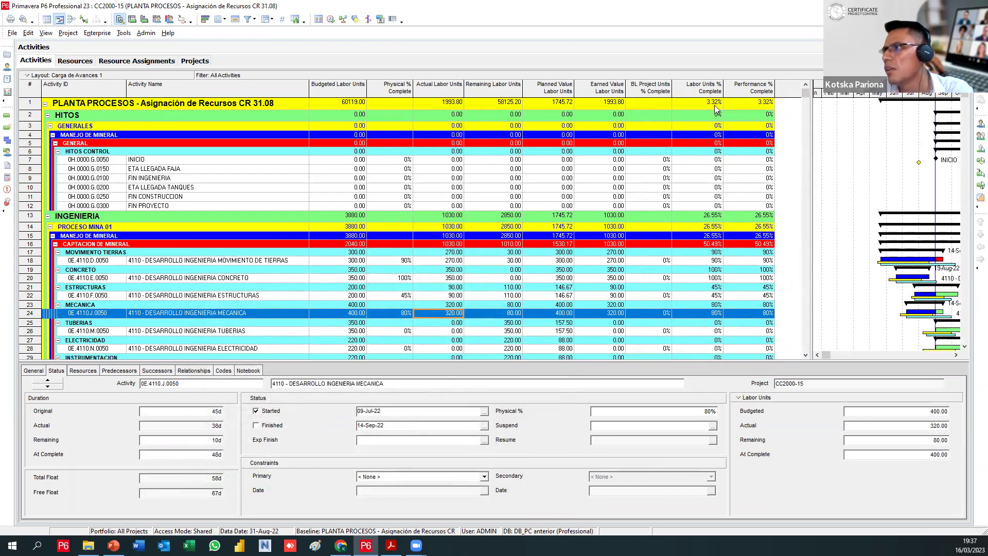
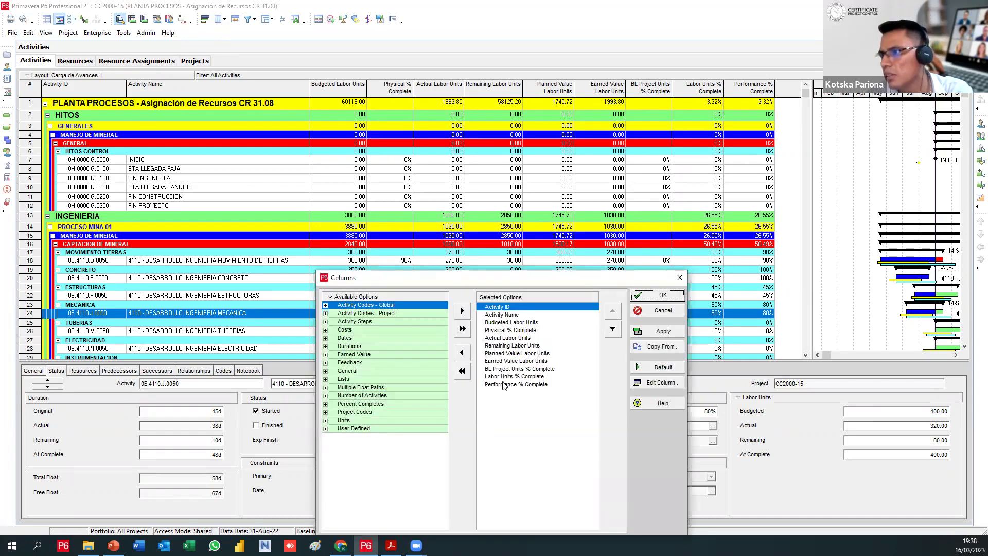
# Remove BL Project Units % Complete from the selected columns and widen the Columns dialog to show the full Percent Completes option names
pyautogui.click(502, 369)
pyautogui.click(461, 352)
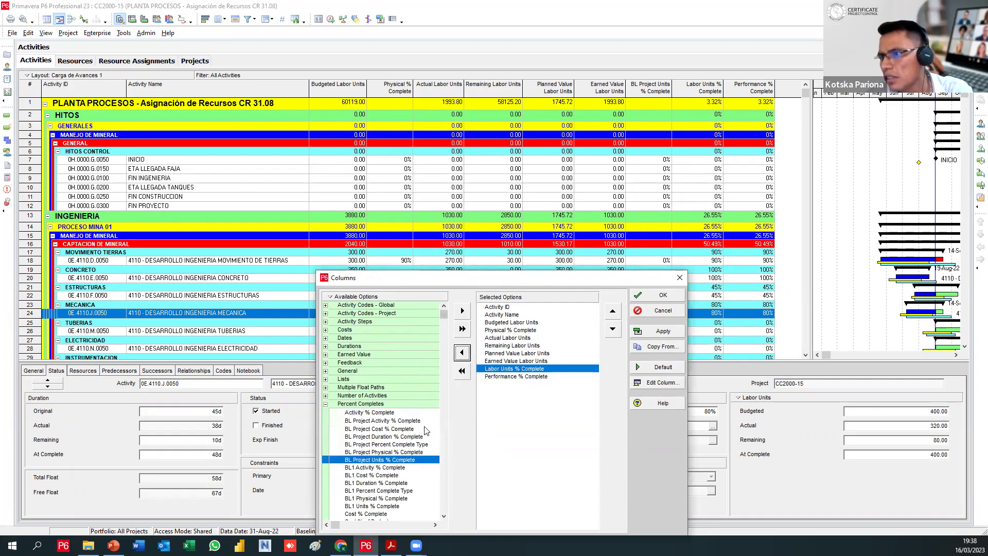
pyautogui.scroll(-1, 419, 428)
pyautogui.scroll(-1, 419, 427)
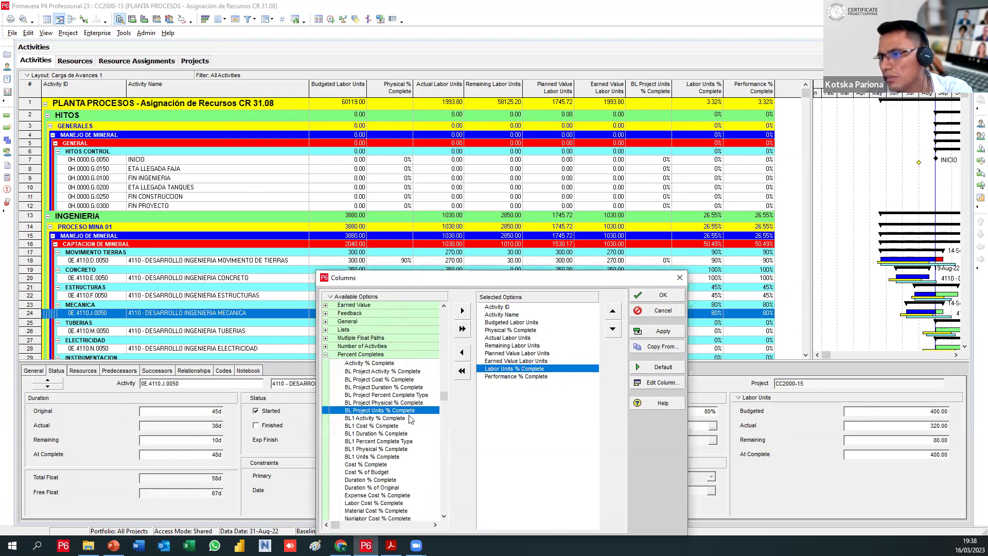
pyautogui.scroll(-2, 420, 432)
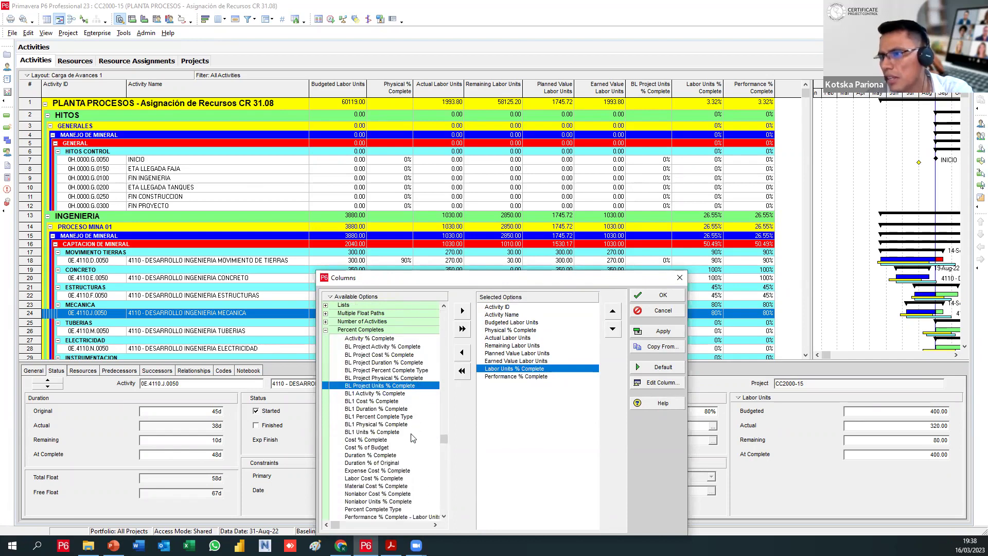
pyautogui.scroll(-1, 412, 438)
pyautogui.scroll(-1, 414, 454)
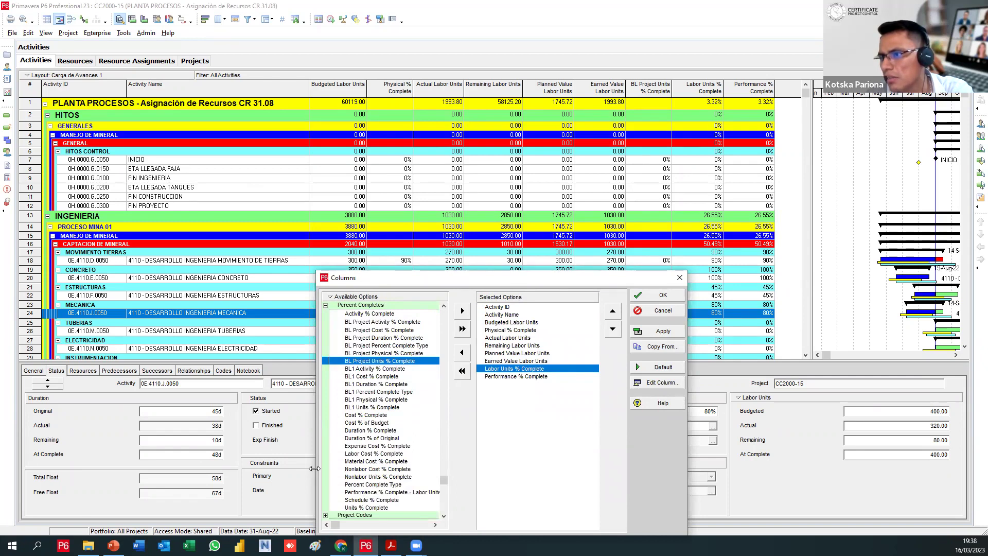
pyautogui.moveTo(314, 485); pyautogui.dragTo(262, 484)
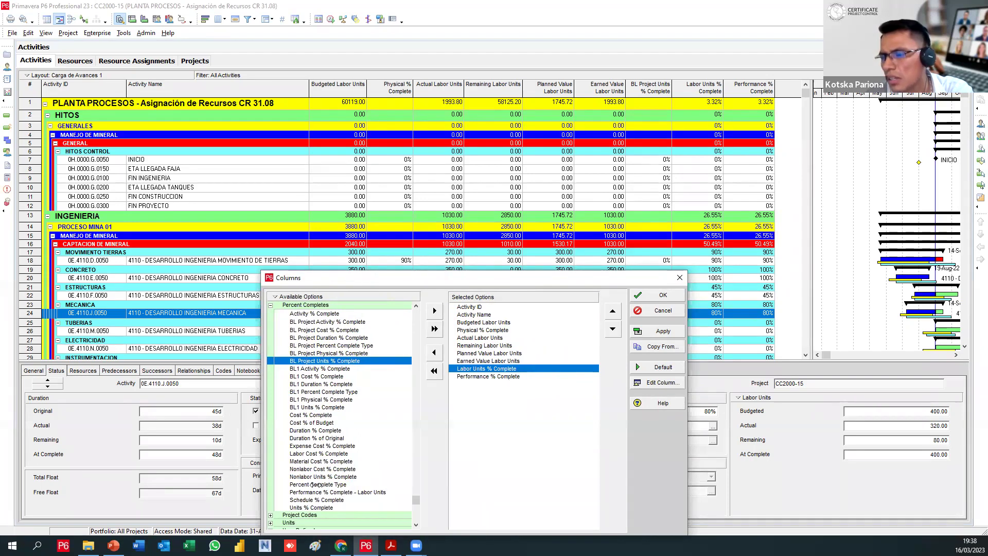
# Add BL Project Units % Complete back to the selected columns and place it ahead of Labor Units % Complete
pyautogui.click(315, 484)
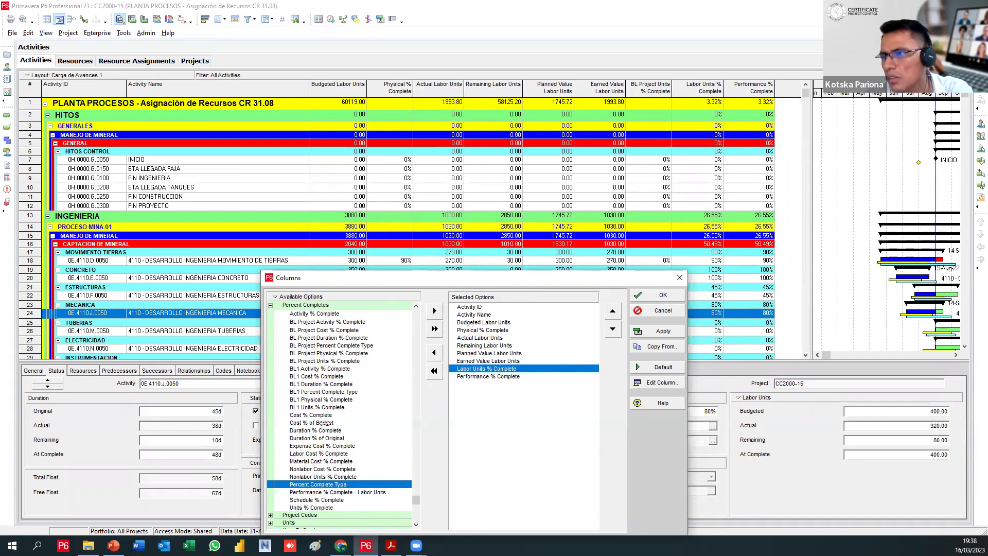
pyautogui.click(342, 346)
pyautogui.click(344, 360)
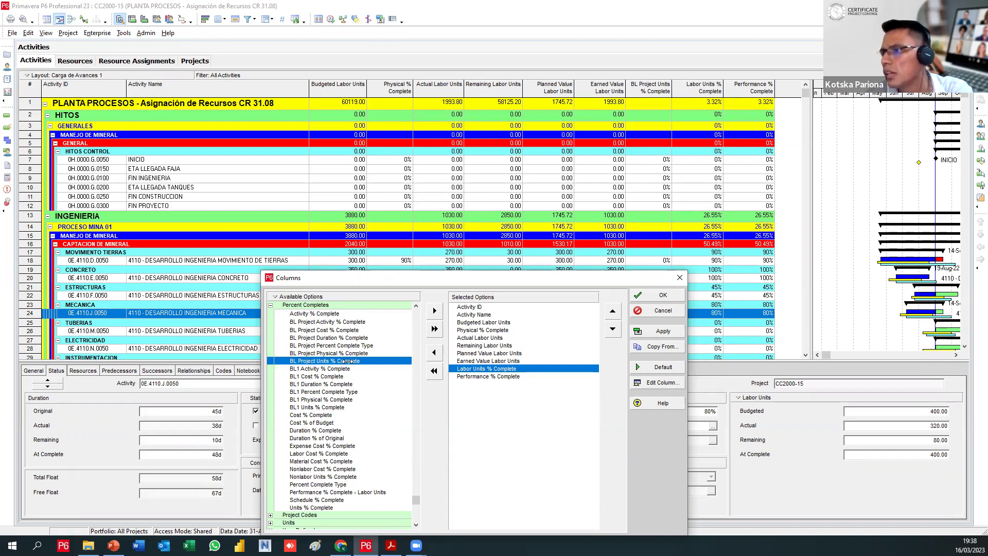
pyautogui.click(432, 313)
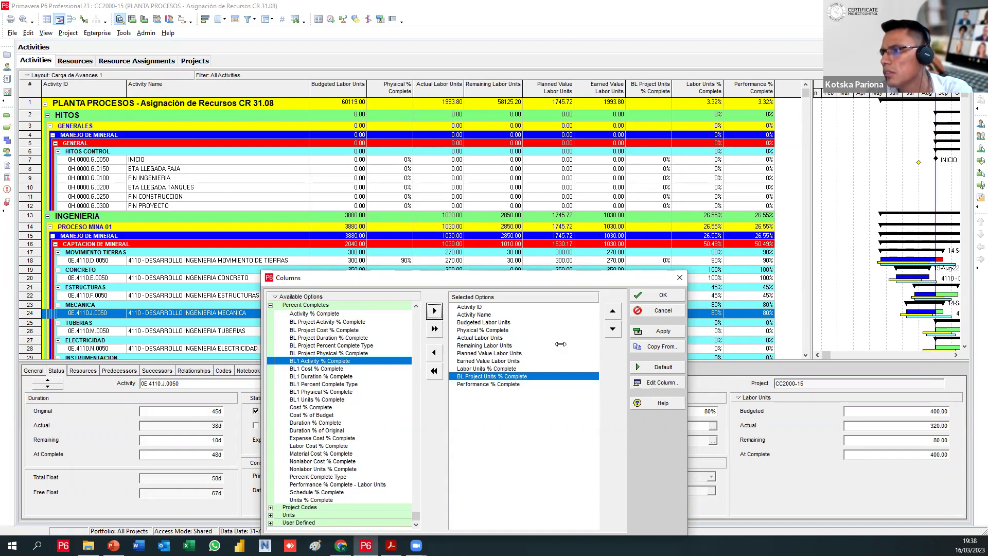
pyautogui.click(613, 311)
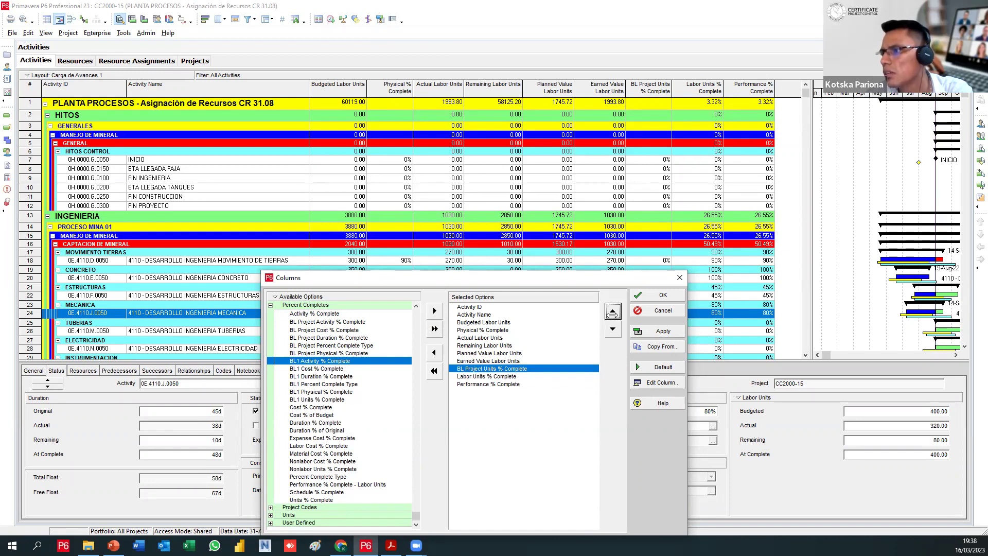
# Try applying BL Project Percent Complete Type as a column after BL Project Units % Complete, and take it out of the selection
pyautogui.click(360, 353)
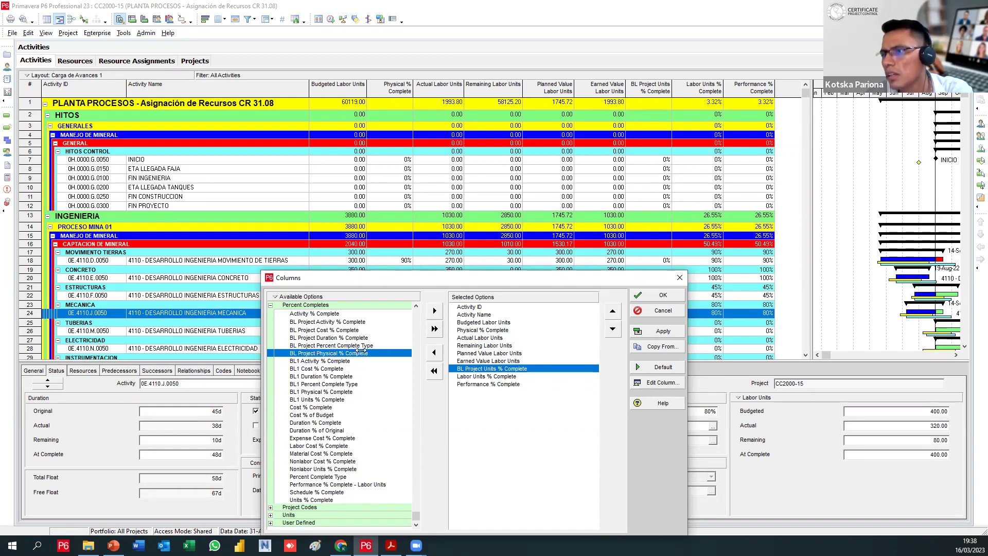
pyautogui.click(363, 346)
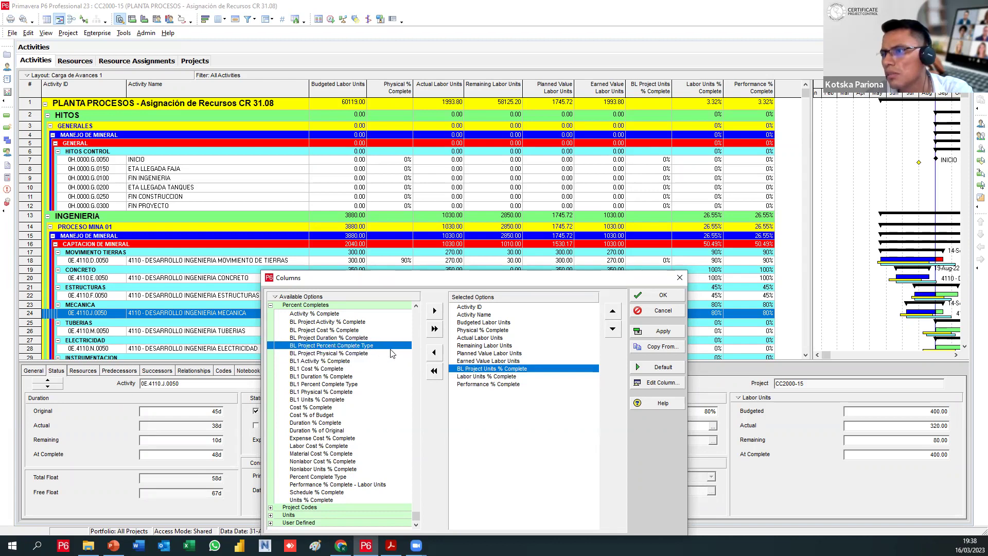
pyautogui.click(435, 313)
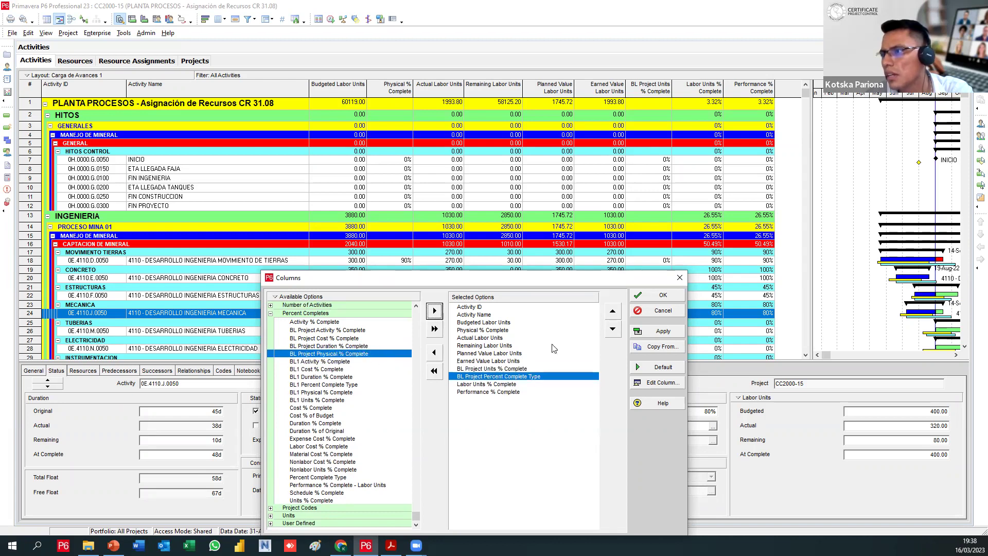
pyautogui.click(638, 333)
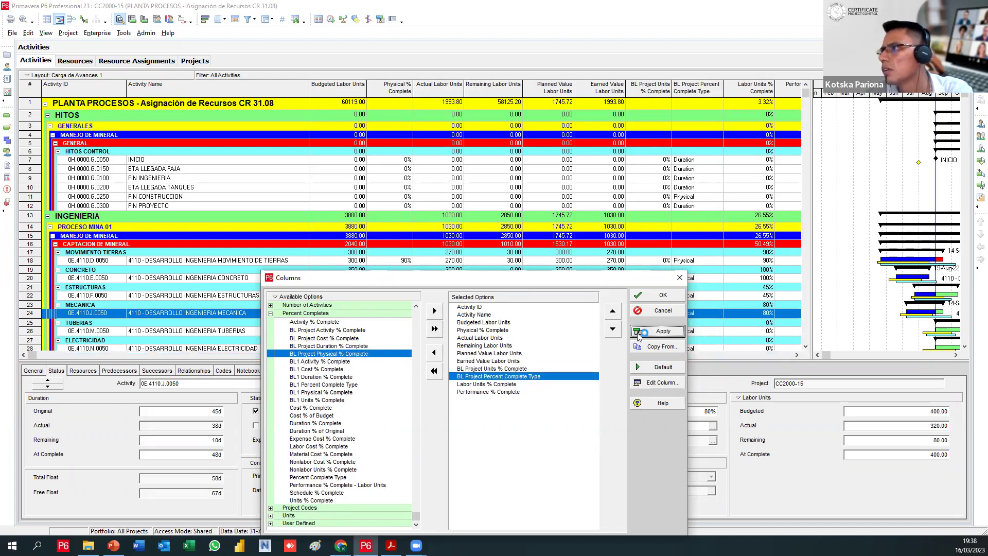
pyautogui.click(434, 352)
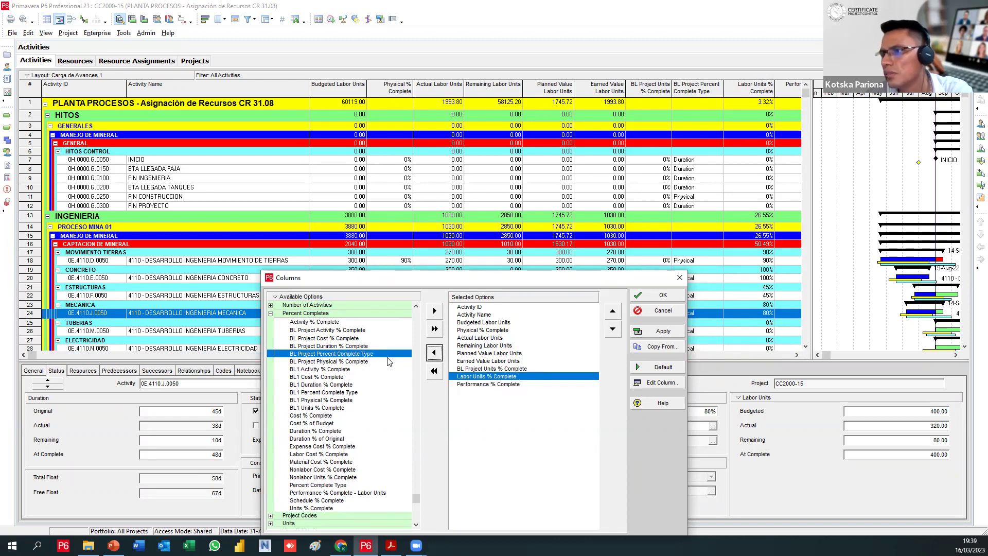
# Add Schedule % Complete from the Percent Completes group ahead of BL Project Units % Complete and apply the column selection
pyautogui.click(361, 362)
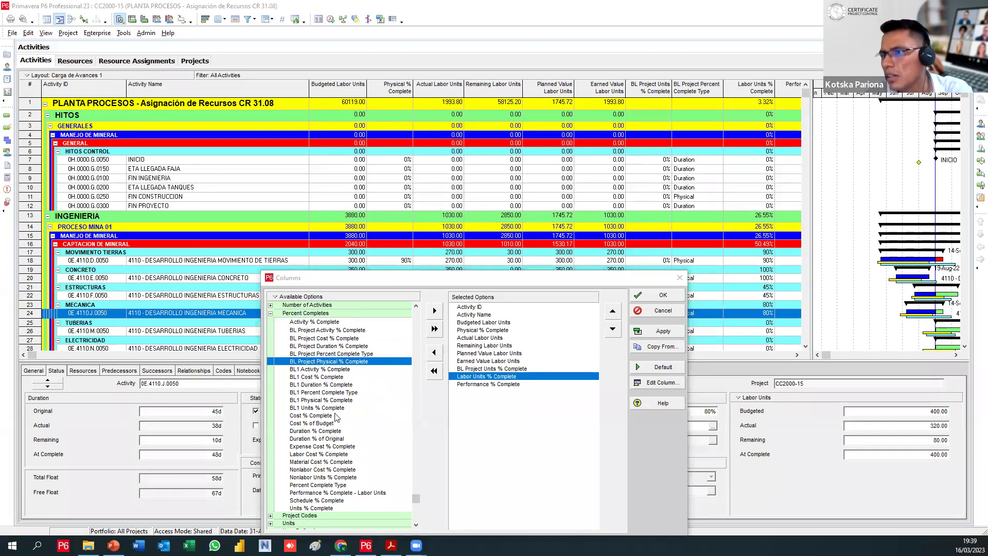
pyautogui.scroll(-1, 337, 425)
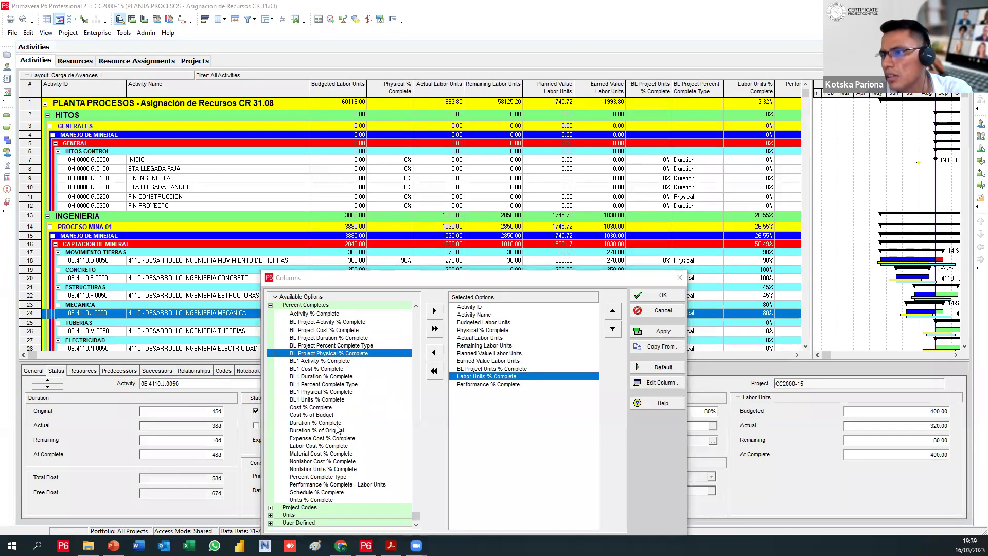
pyautogui.click(340, 493)
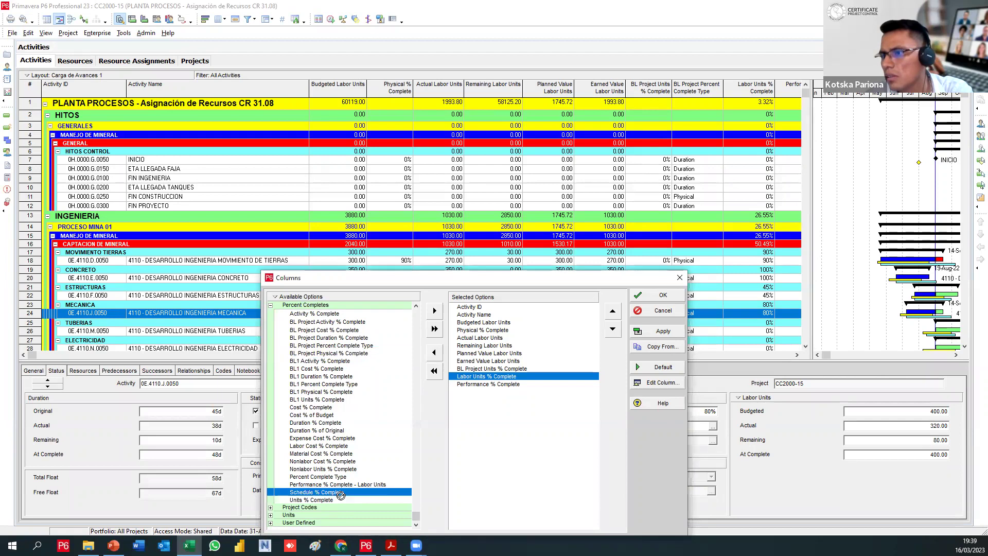
pyautogui.click(435, 311)
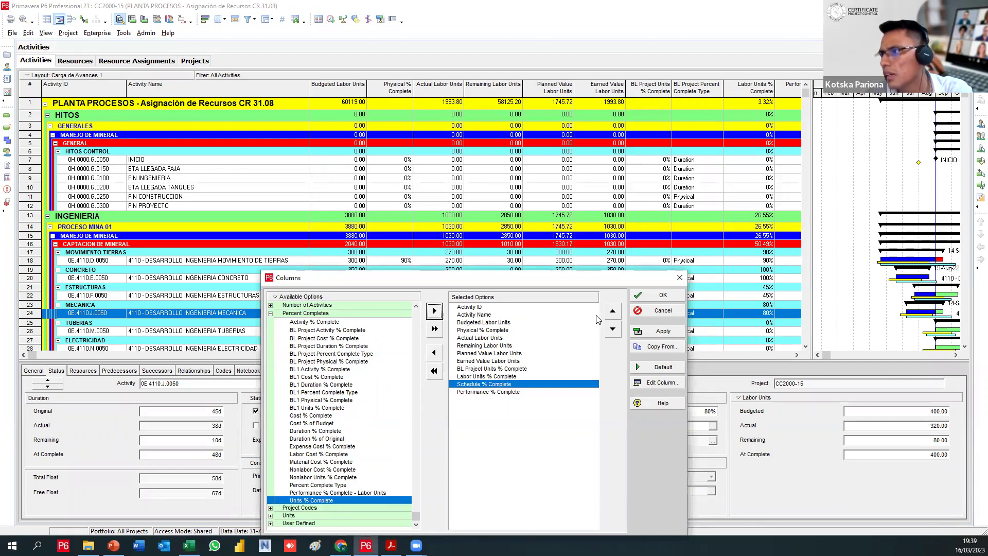
pyautogui.click(613, 311)
pyautogui.click(612, 311)
pyautogui.click(659, 333)
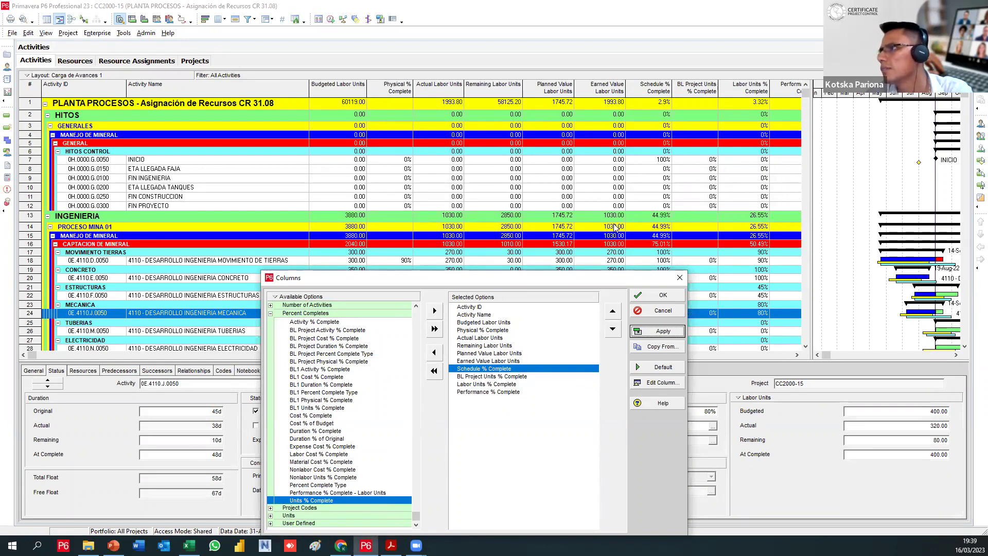
# Remove BL Project Units % Complete from the selected columns, apply the change, and close the column selection
pyautogui.click(483, 378)
pyautogui.click(434, 352)
pyautogui.click(661, 331)
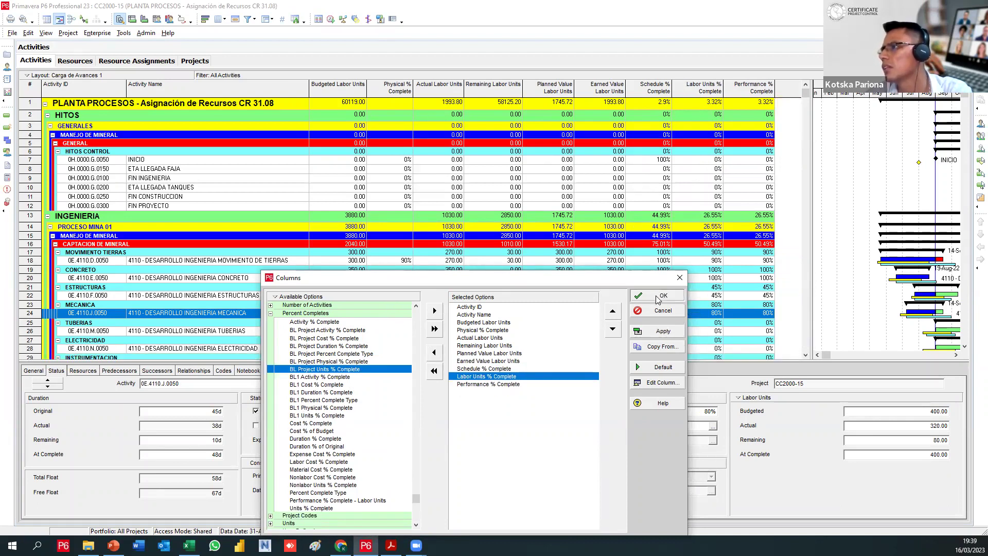
pyautogui.click(663, 295)
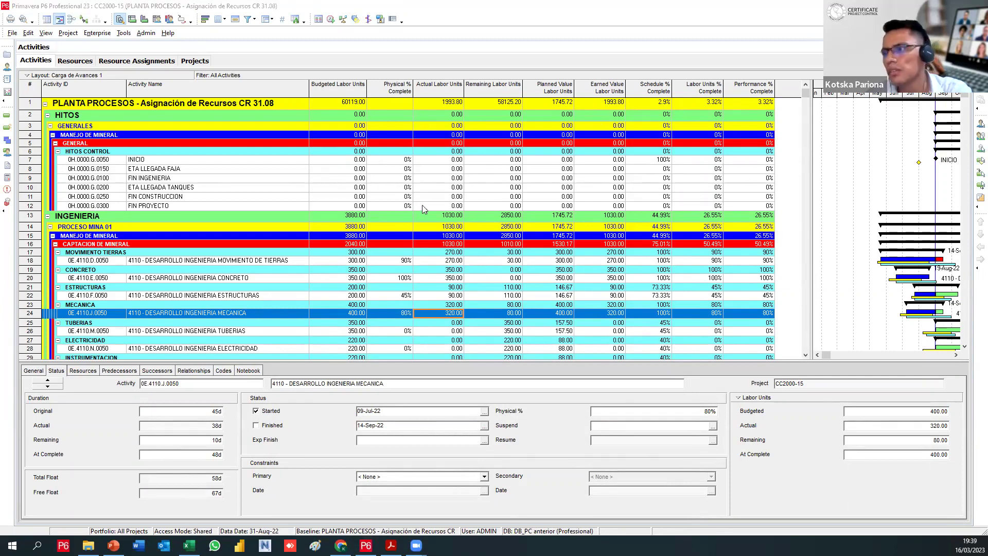
# Switch to the VALOR GANADO workbook in Excel, widen column J on Hoja3, and review the Schedule and Performance % Complete headers
pyautogui.click(483, 416)
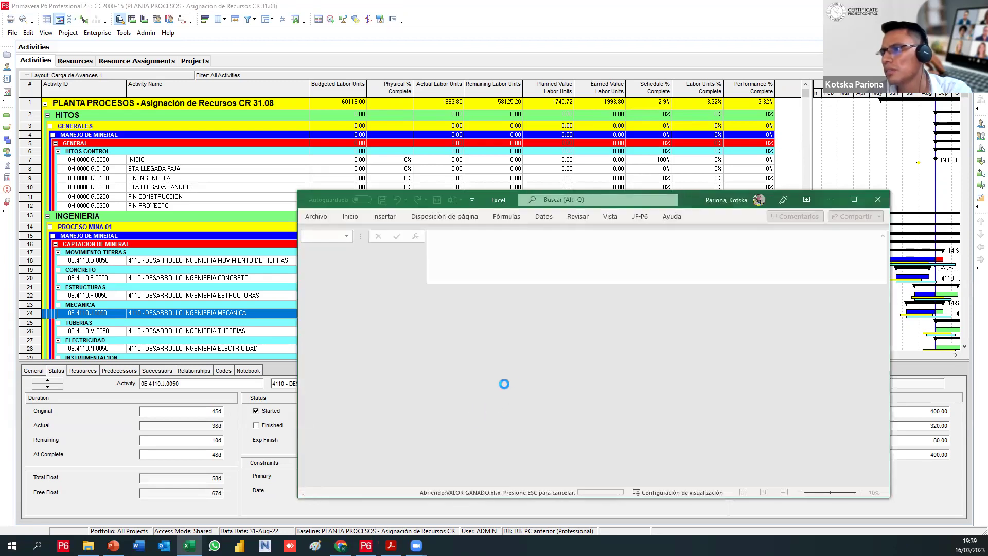
pyautogui.scroll(-1, 541, 360)
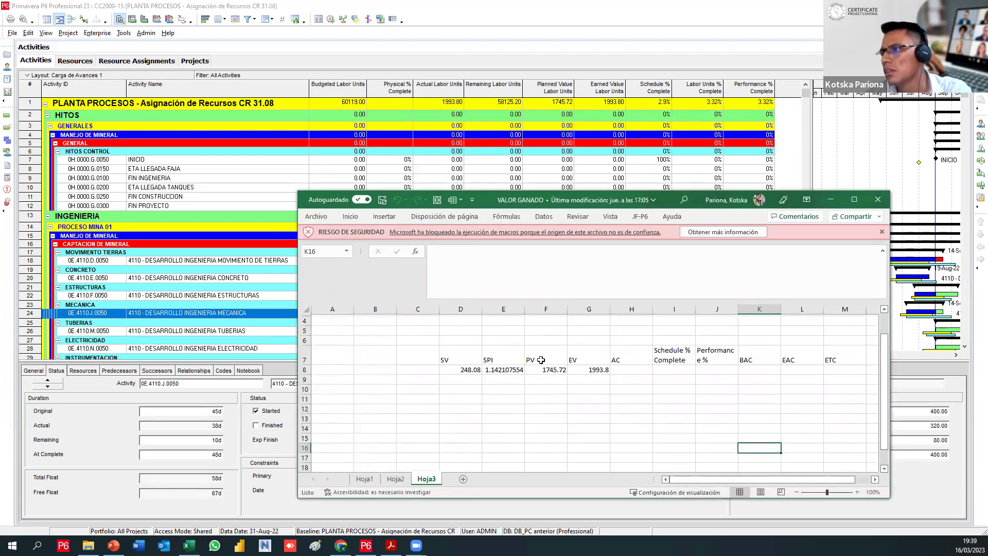
pyautogui.click(675, 354)
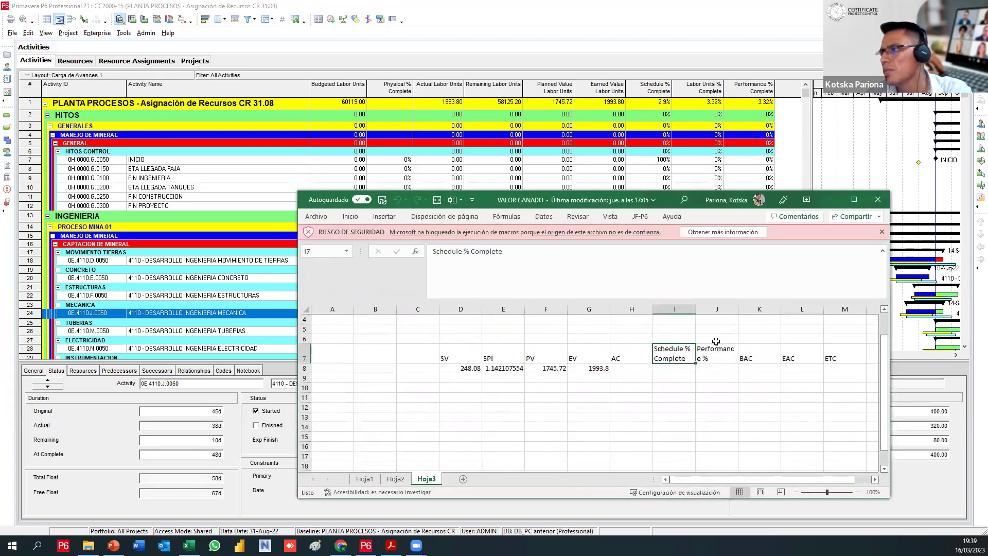
pyautogui.moveTo(738, 310); pyautogui.dragTo(759, 309)
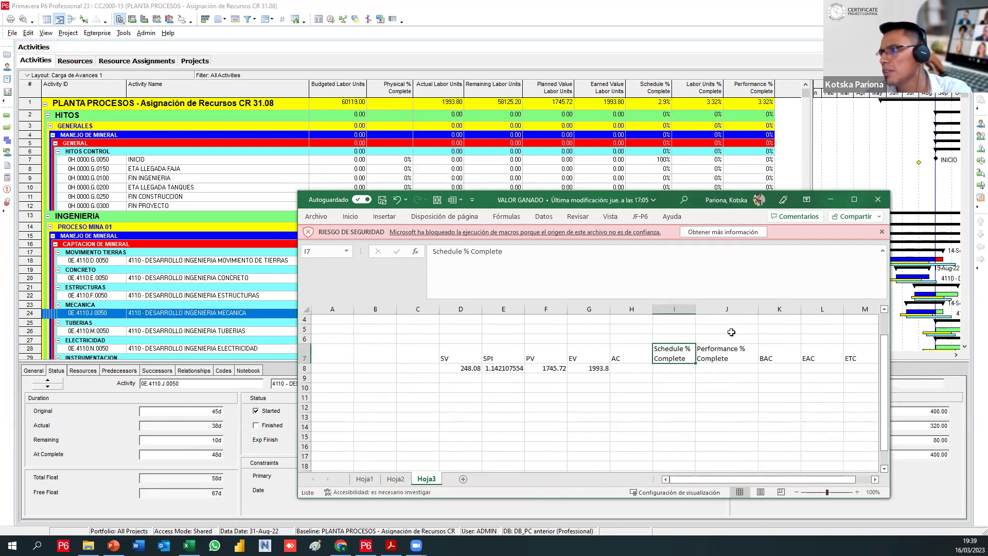
pyautogui.click(723, 356)
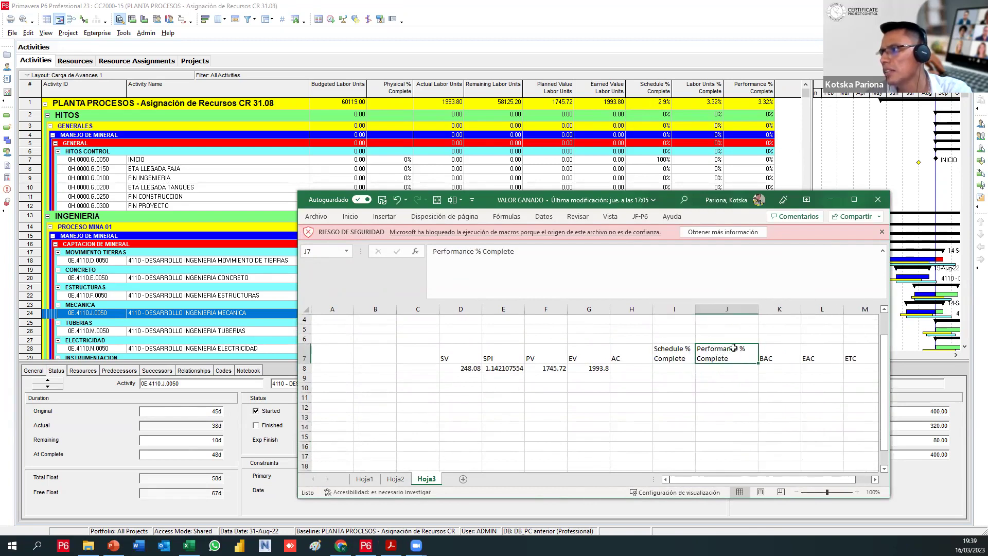
pyautogui.click(673, 358)
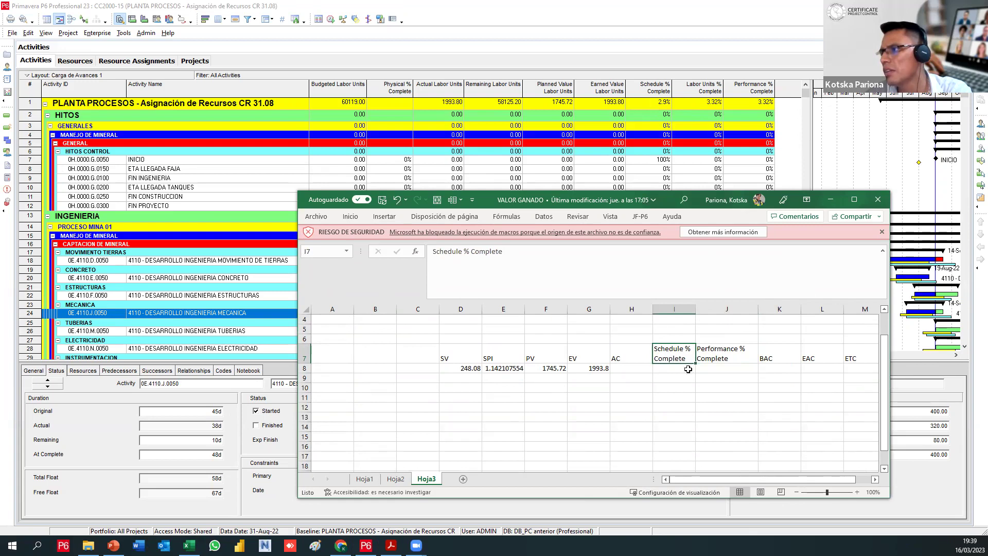
pyautogui.click(831, 199)
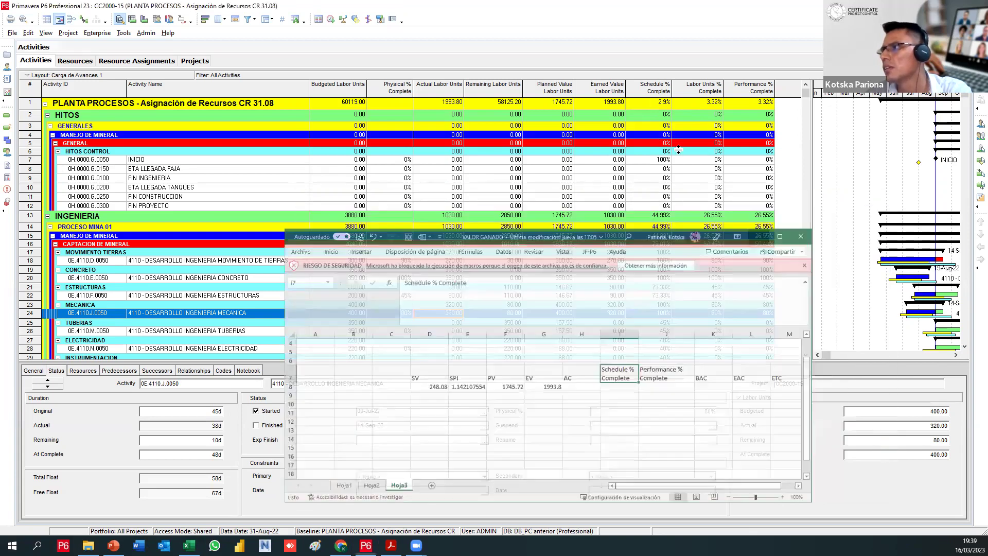
# Collapse all groups in the Primavera P6 activity table and expand the PLANTA PROCESOS project to its first level
pyautogui.click(661, 104)
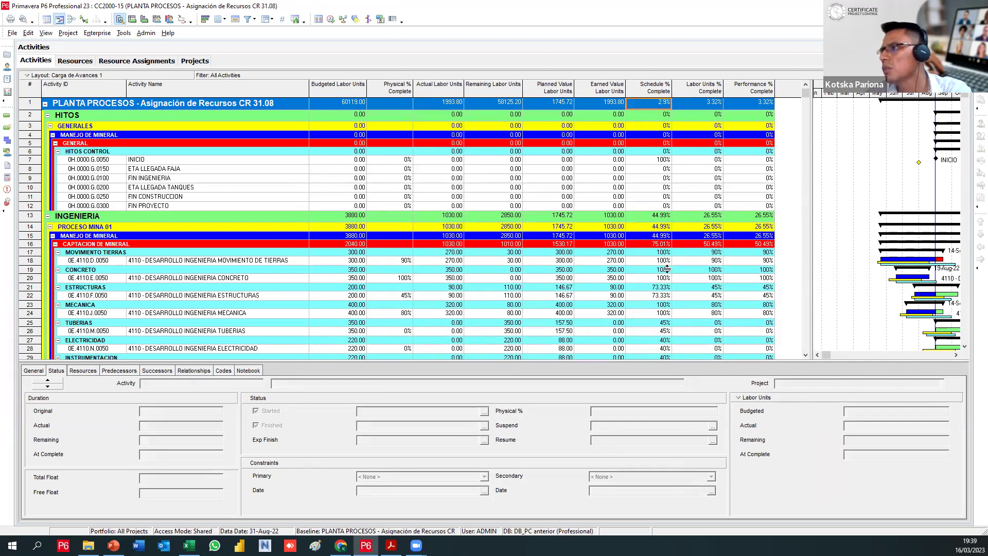
pyautogui.click(456, 188)
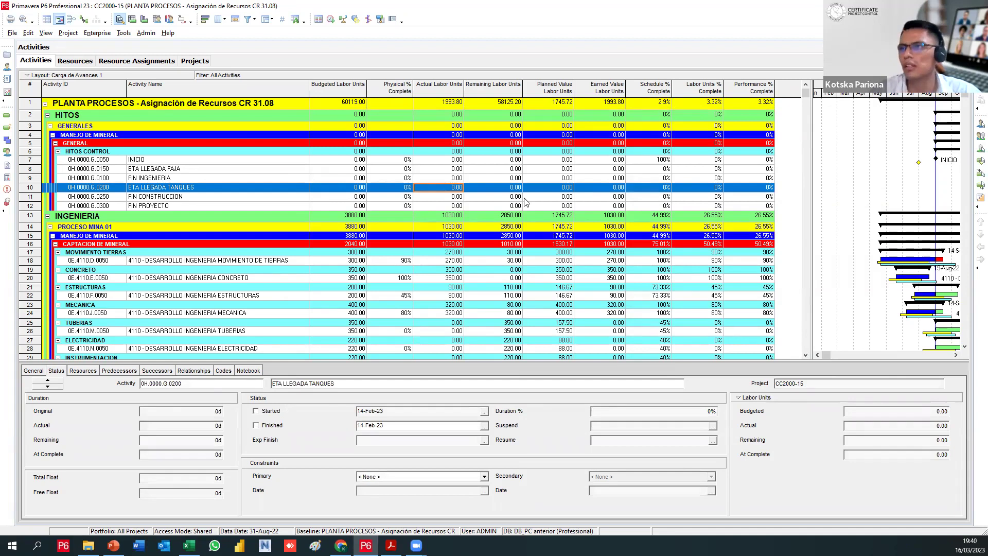
pyautogui.rightClick(526, 169)
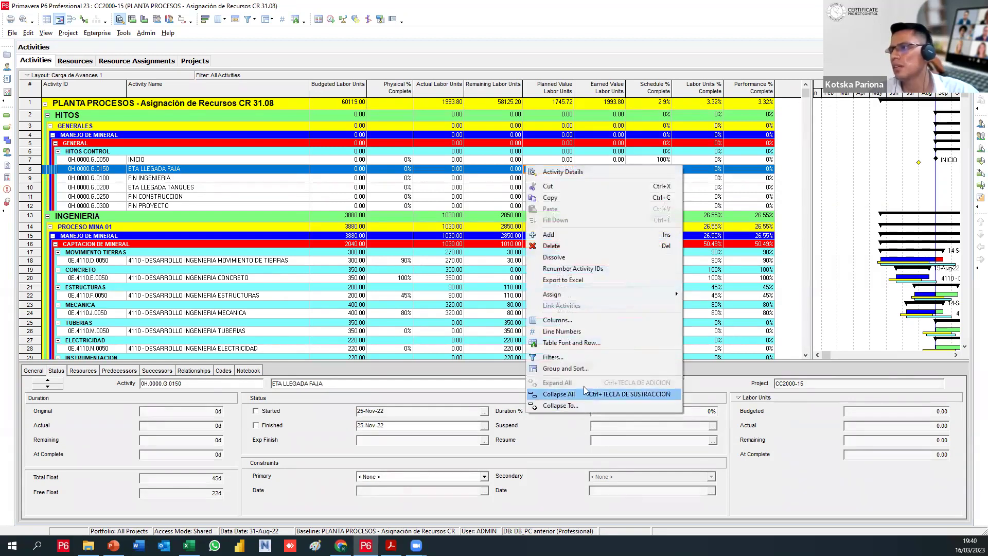
pyautogui.click(559, 395)
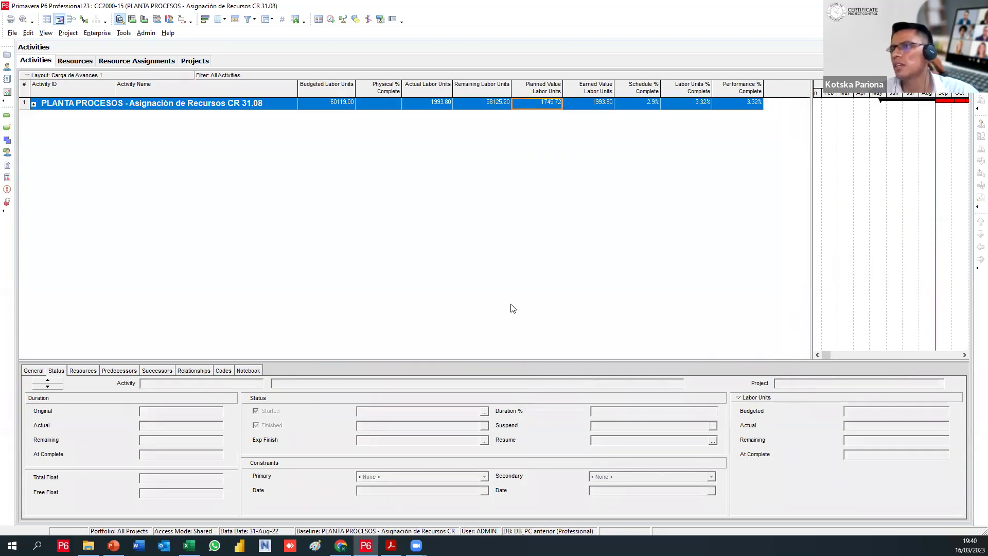
pyautogui.click(34, 105)
# Compare Schedule % Complete with Labor Units % Complete for the CONSTRUCCION, PRECOMISIONADO and INGENIERIA groups
pyautogui.click(244, 150)
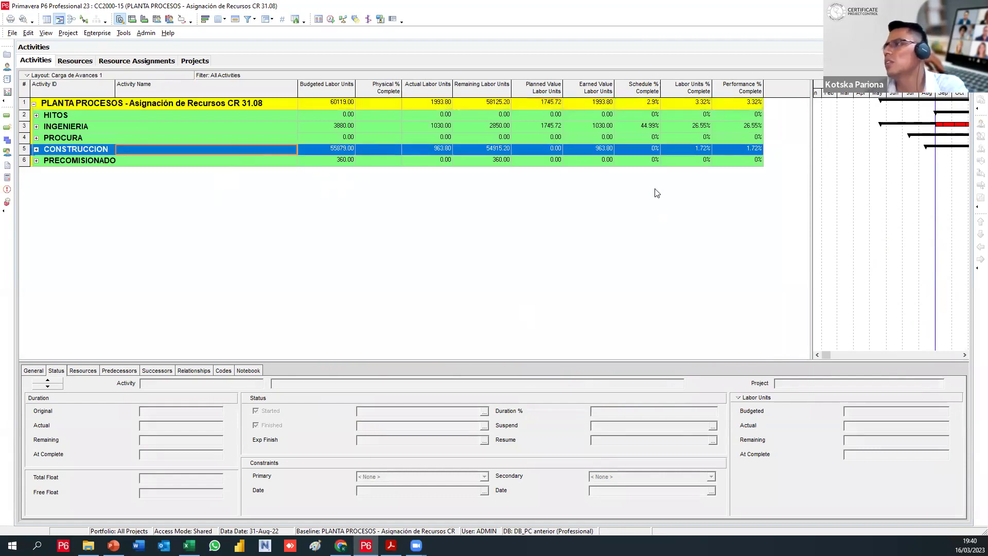
pyautogui.click(684, 161)
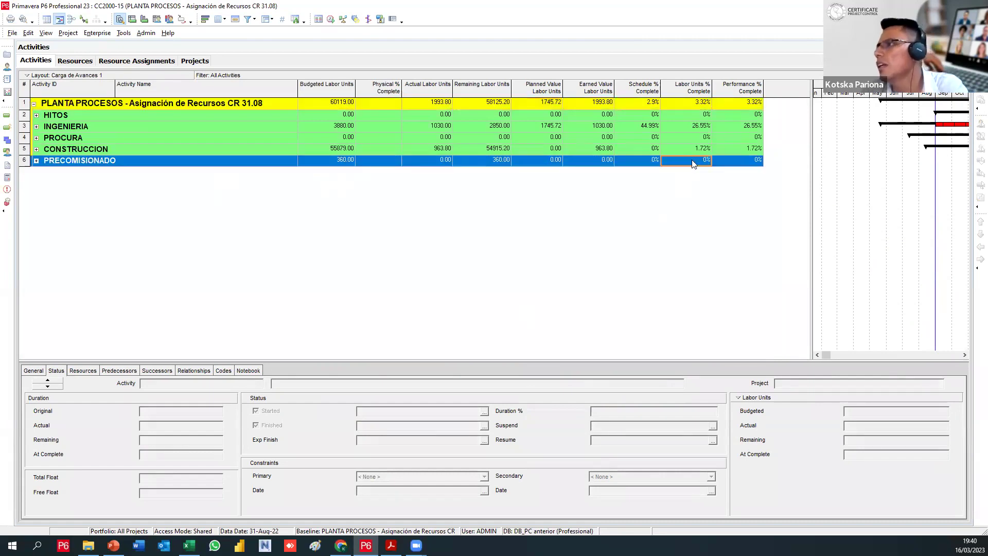
pyautogui.click(679, 127)
pyautogui.click(659, 127)
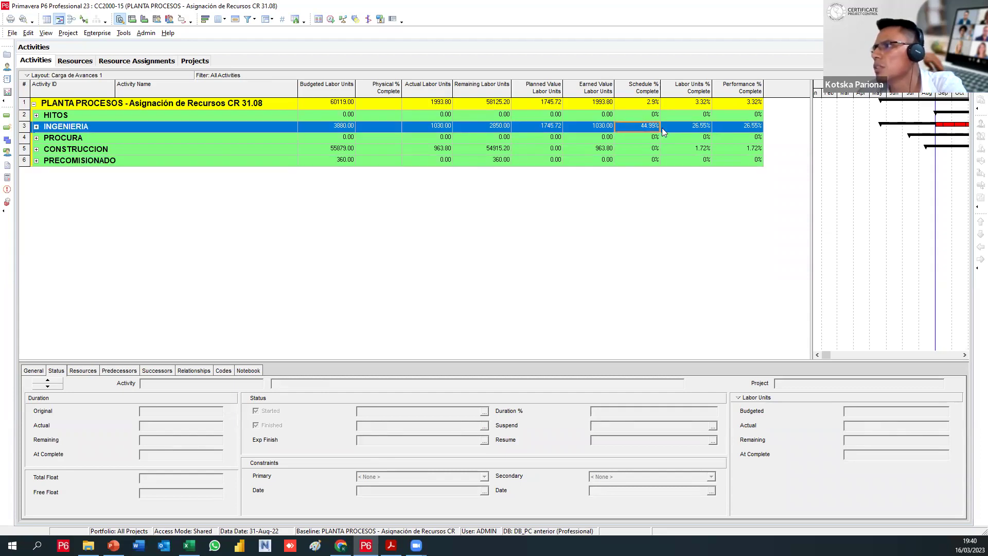
# Compare Schedule % Complete, Labor Units % Complete and the Actual and Remaining Labor Units for the INGENIERIA and CONSTRUCCION groups
pyautogui.click(674, 128)
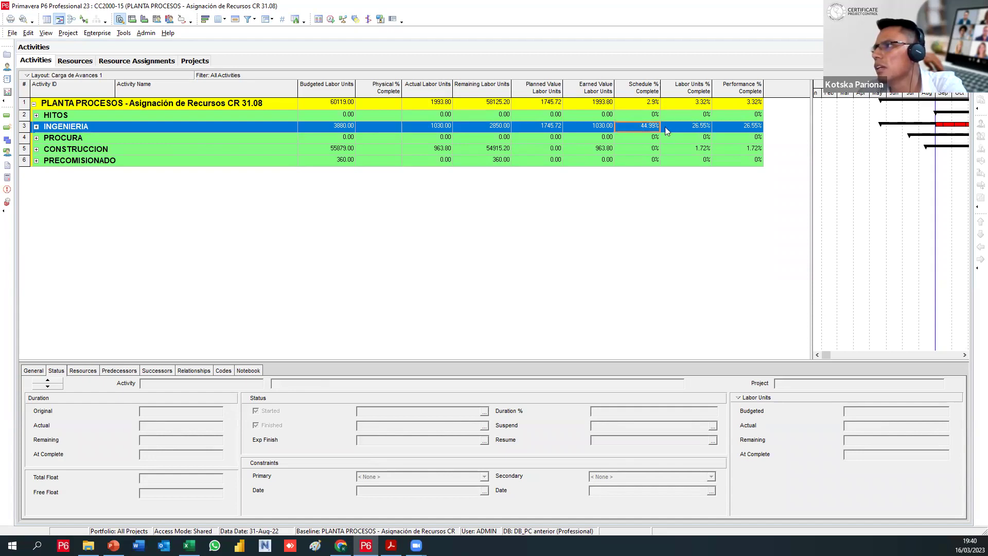
pyautogui.click(671, 127)
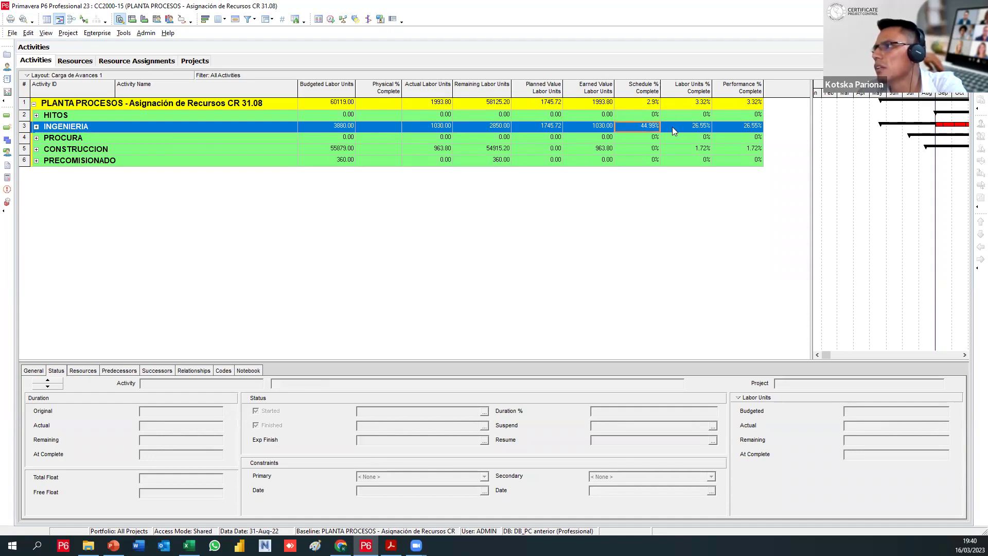
pyautogui.click(689, 149)
pyautogui.click(652, 151)
pyautogui.click(694, 152)
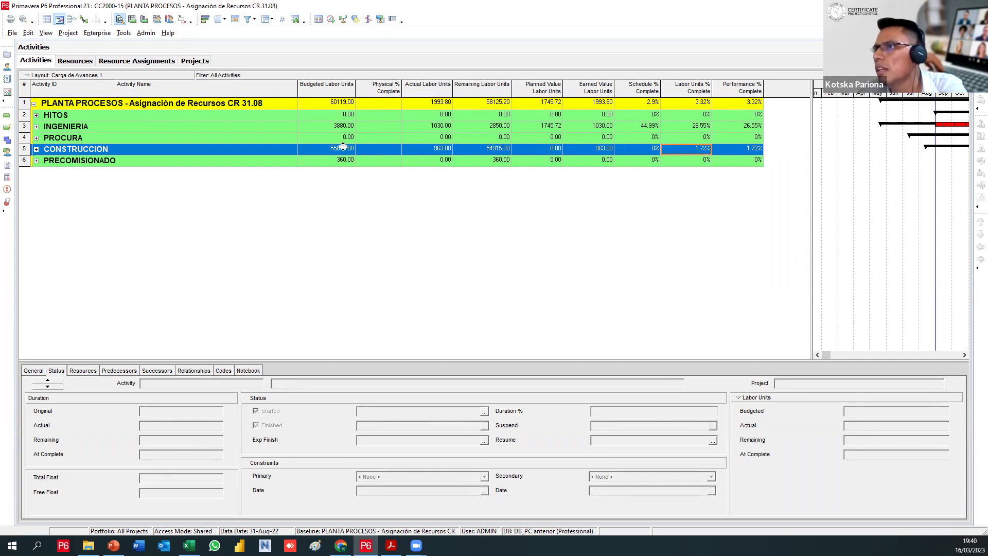
pyautogui.click(499, 152)
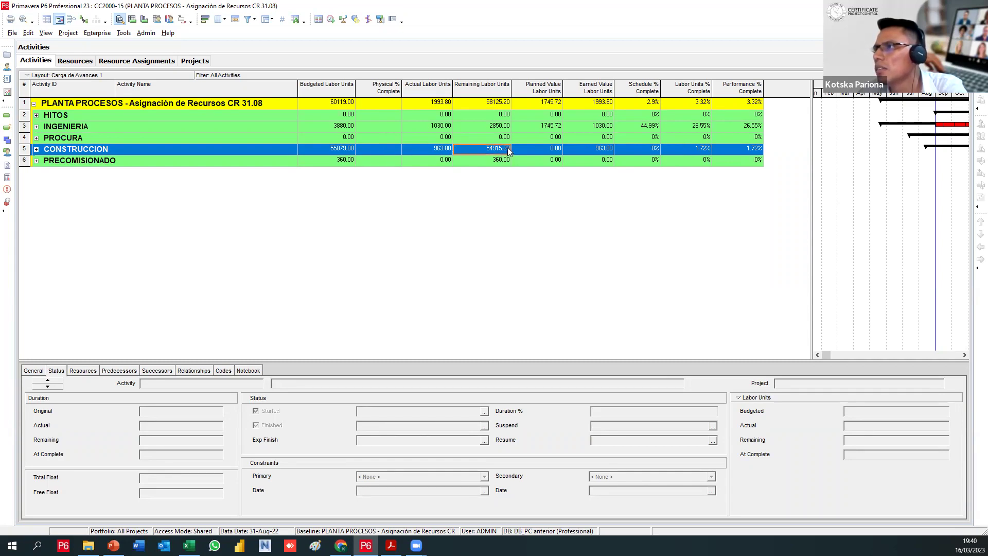
pyautogui.click(433, 149)
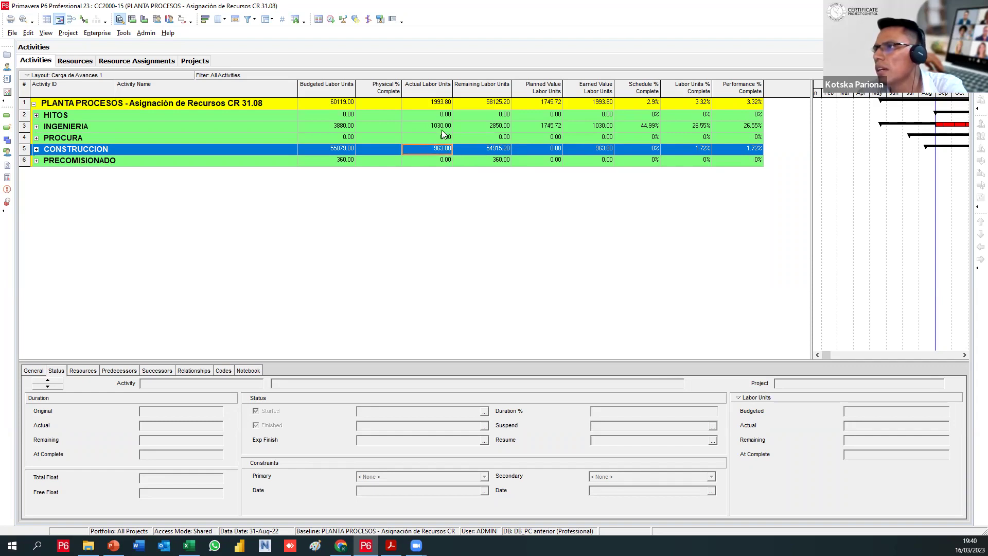
pyautogui.click(441, 128)
pyautogui.click(440, 149)
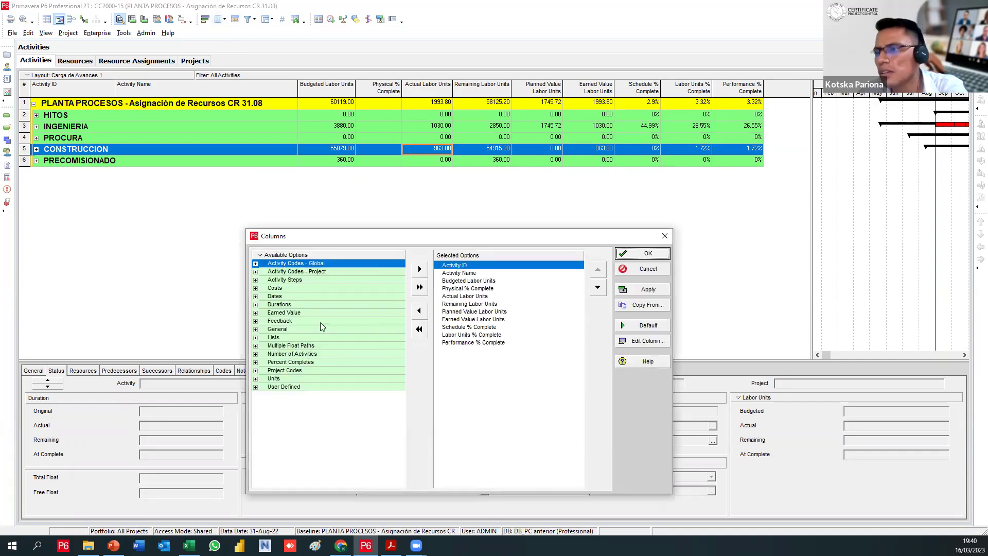
# Add the Earned Value column Schedule Variance after Performance % Complete in the activity table and apply the change
pyautogui.click(256, 313)
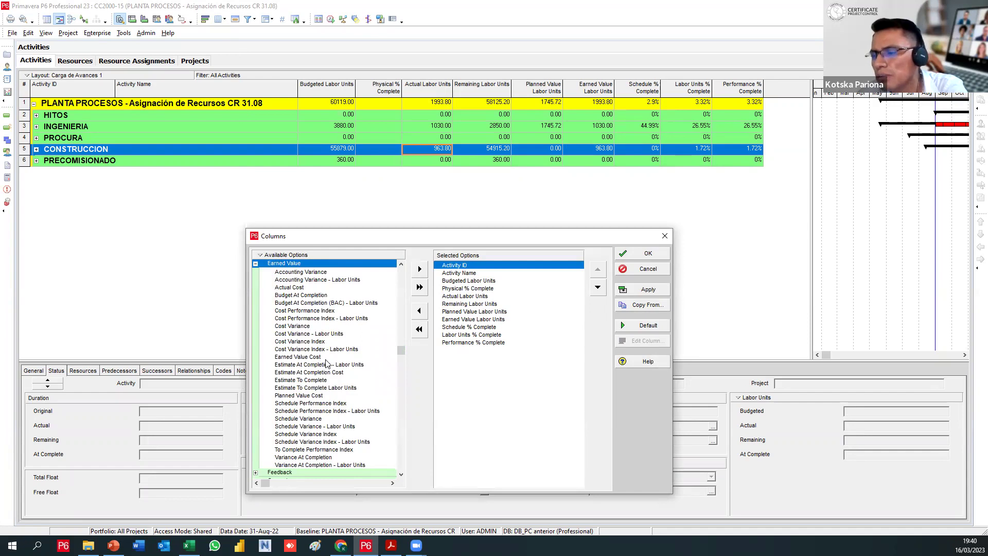
pyautogui.click(316, 327)
pyautogui.click(319, 419)
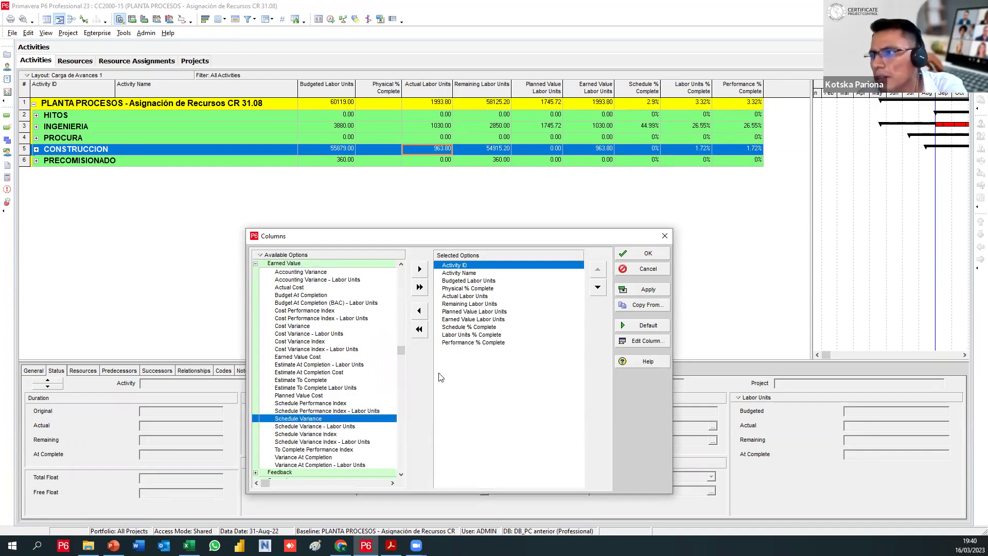
pyautogui.click(488, 343)
pyautogui.click(420, 269)
pyautogui.click(632, 289)
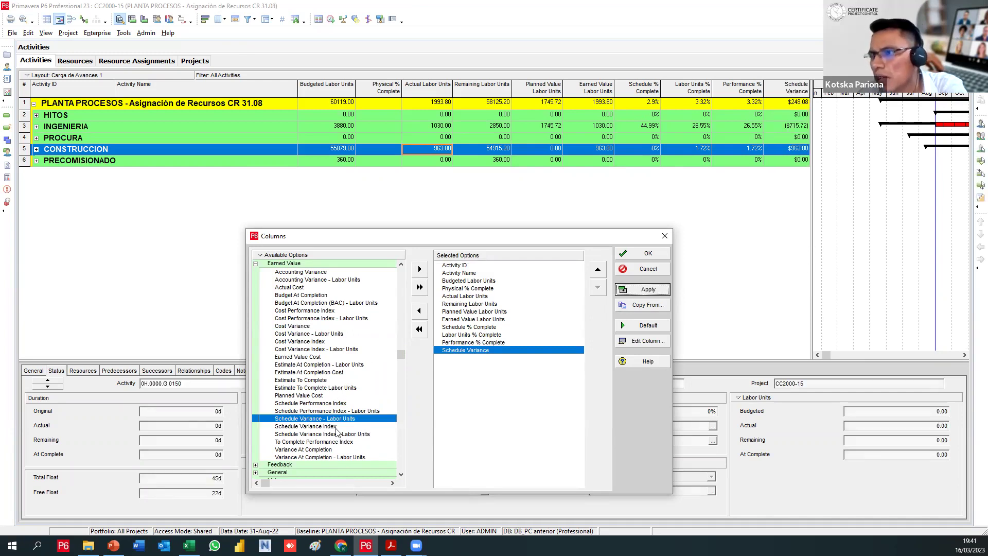
# Add and apply the Schedule Performance Index column, close the column selection, and narrow the Activity Name column to bring it into view
pyautogui.click(334, 404)
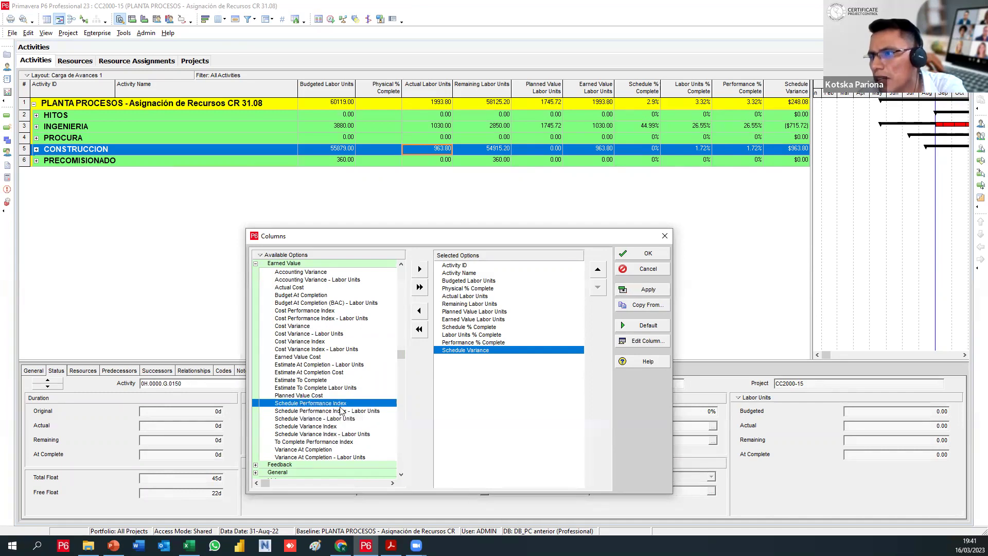
pyautogui.click(419, 268)
pyautogui.click(643, 290)
pyautogui.click(638, 270)
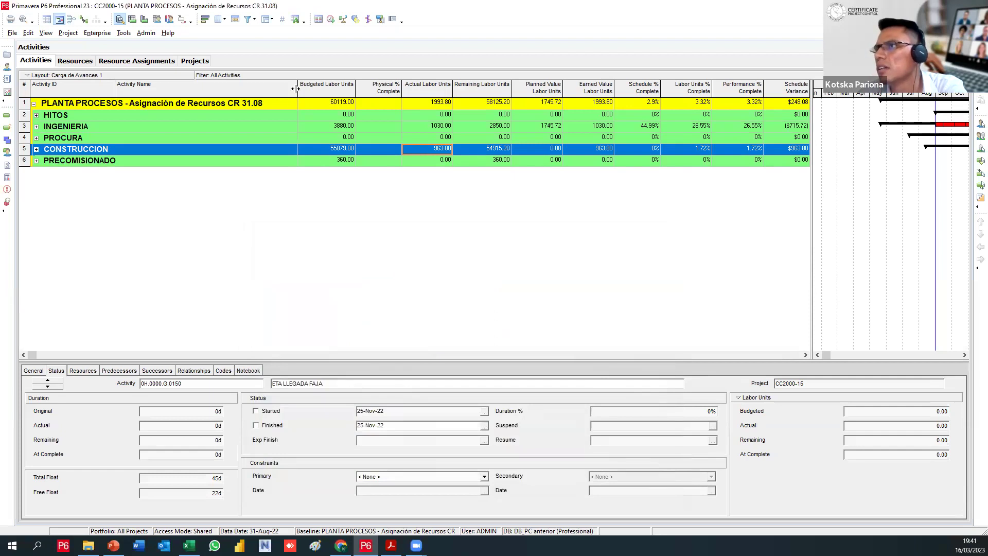
pyautogui.moveTo(219, 86); pyautogui.dragTo(218, 86)
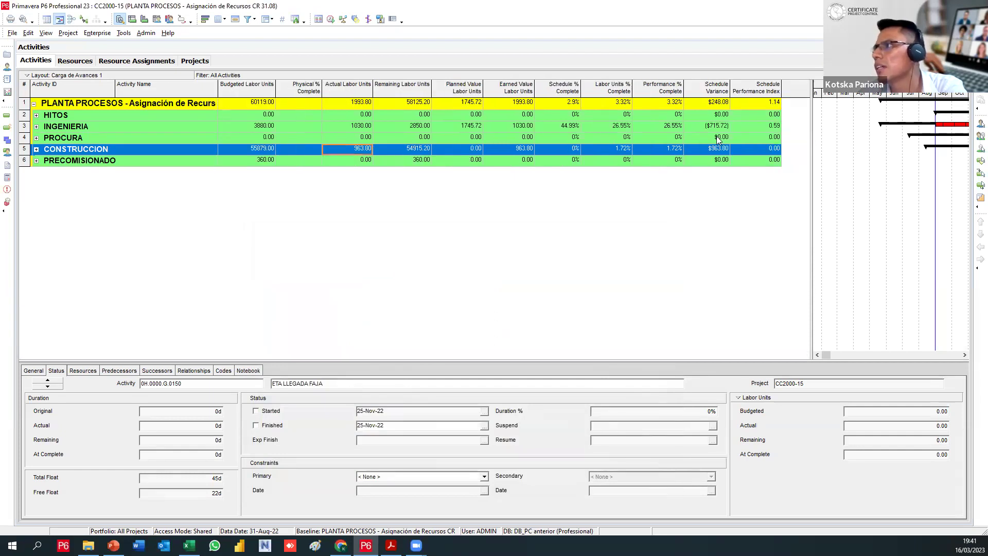
# Examine the Schedule Performance Index of the whole project and of the HITOS, INGENIERIA and CONSTRUCCION groups
pyautogui.click(760, 103)
pyautogui.click(764, 118)
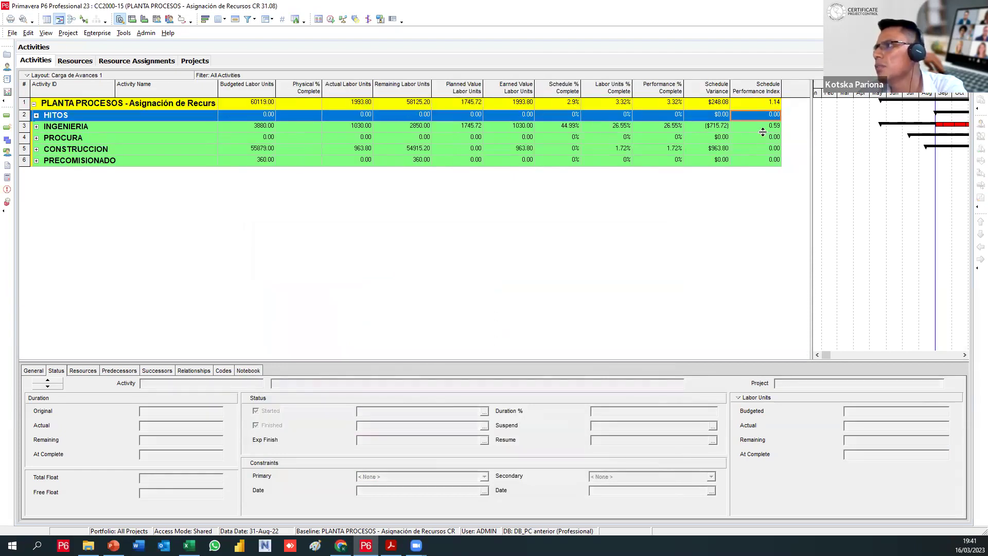
pyautogui.click(765, 127)
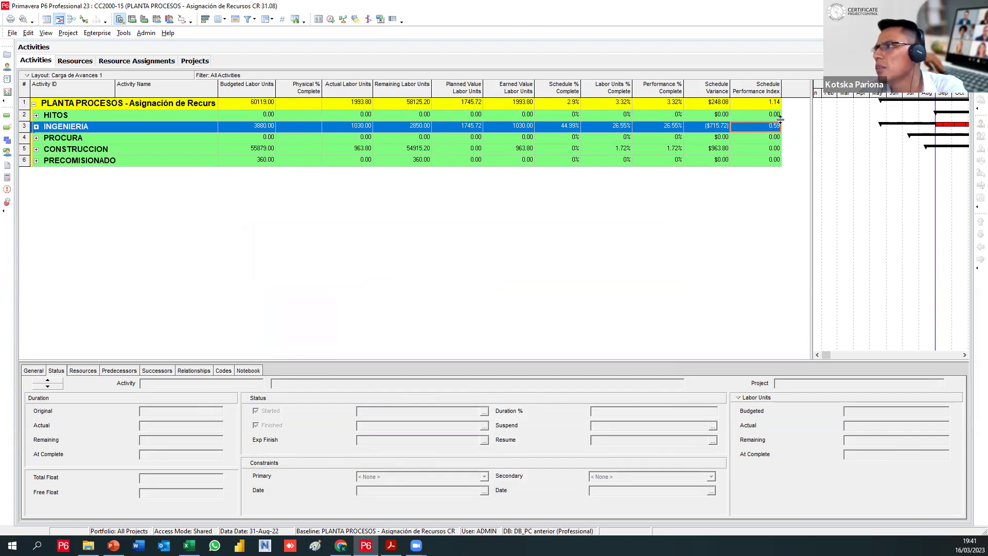
pyautogui.click(765, 152)
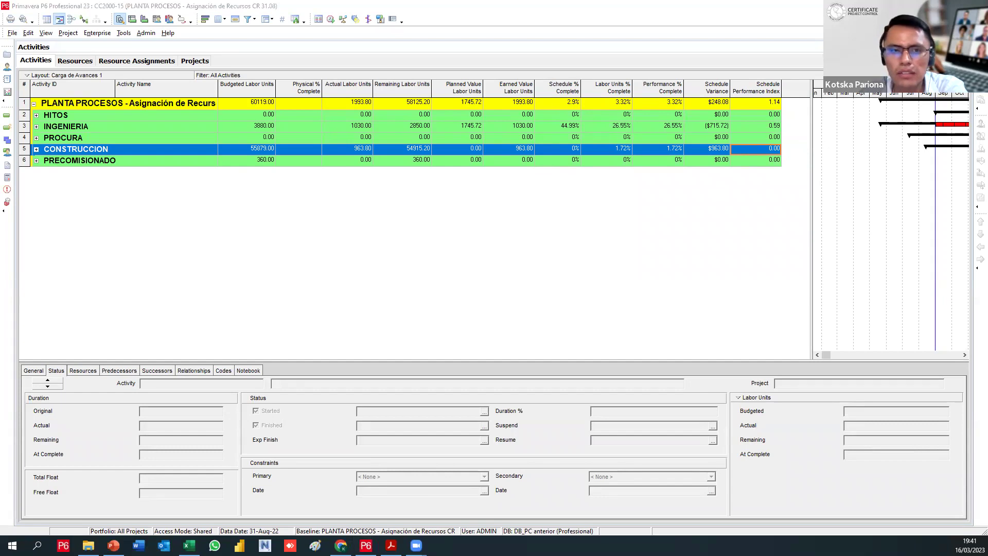
# Switch to the Sesión 06 presentation in PowerPoint and present the slides up to the Técnicas del Valor Ganado cost curve
pyautogui.click(113, 545)
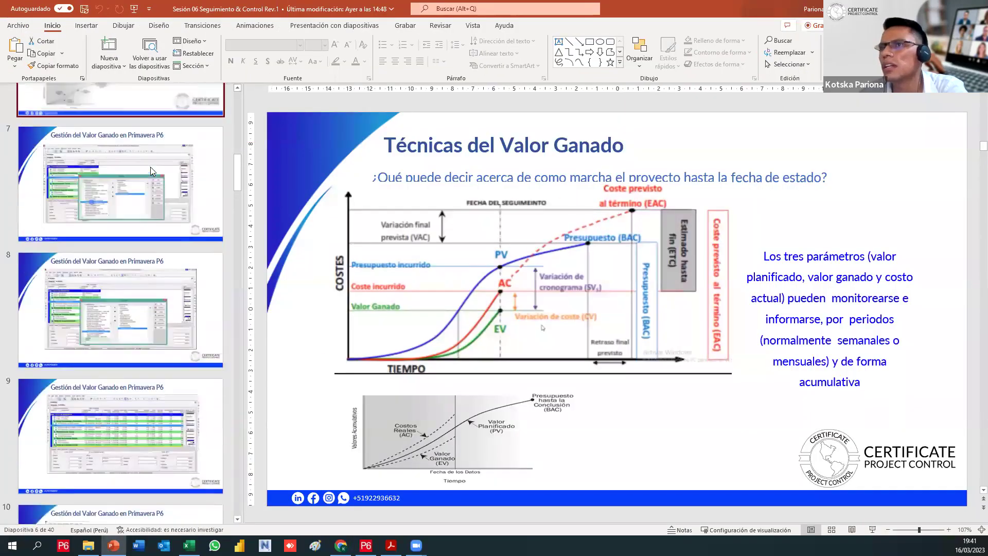
pyautogui.scroll(-1, 760, 485)
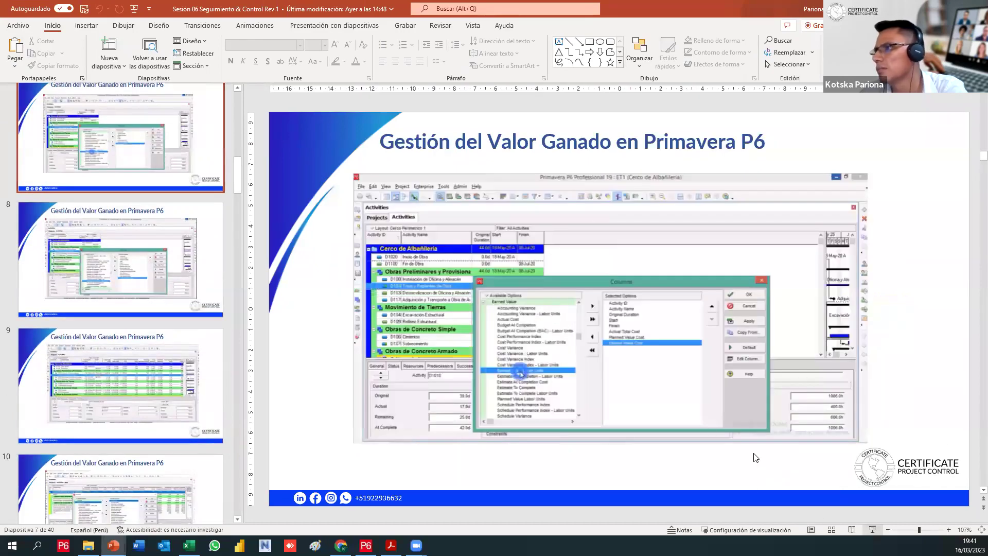
pyautogui.press('F5')
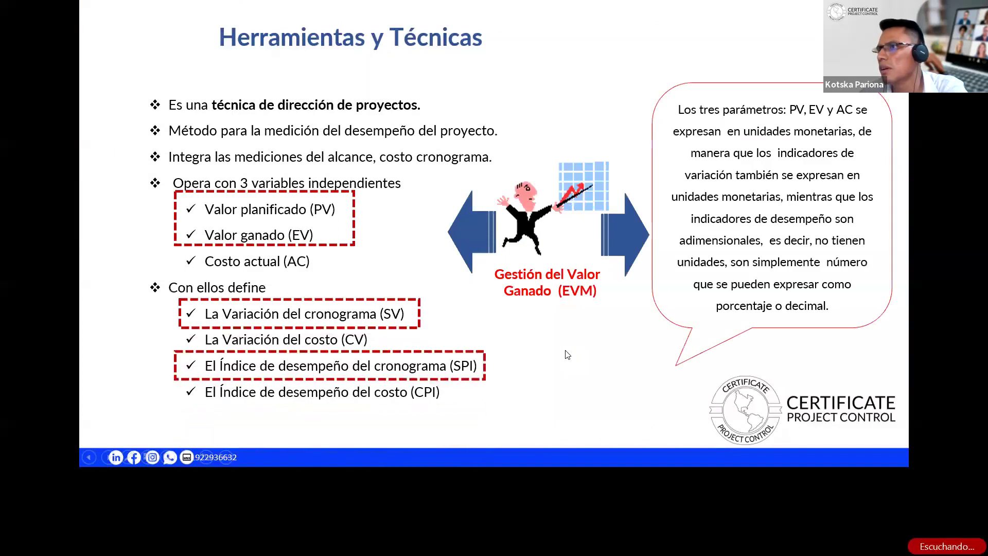
pyautogui.press('Right')
pyautogui.press('Right')
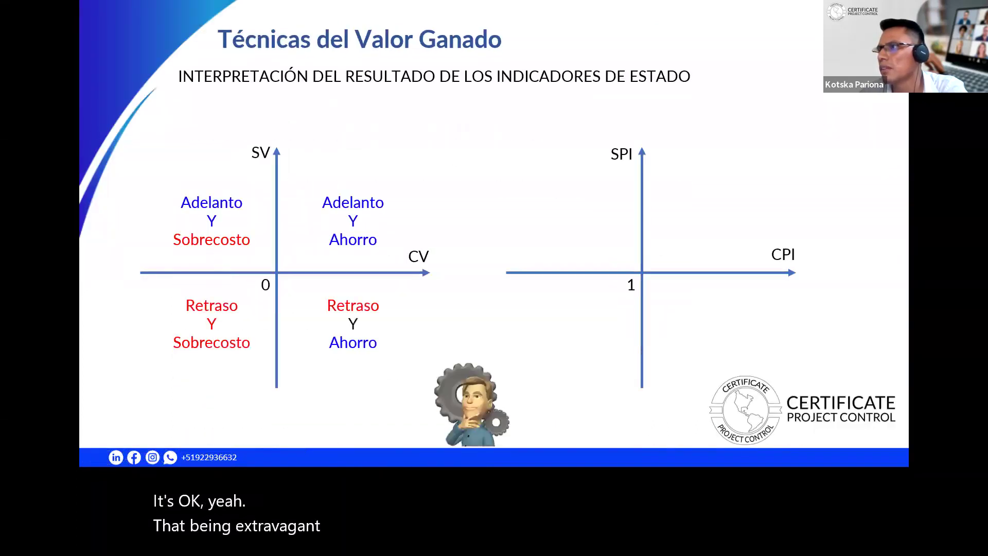
pyautogui.press('Right')
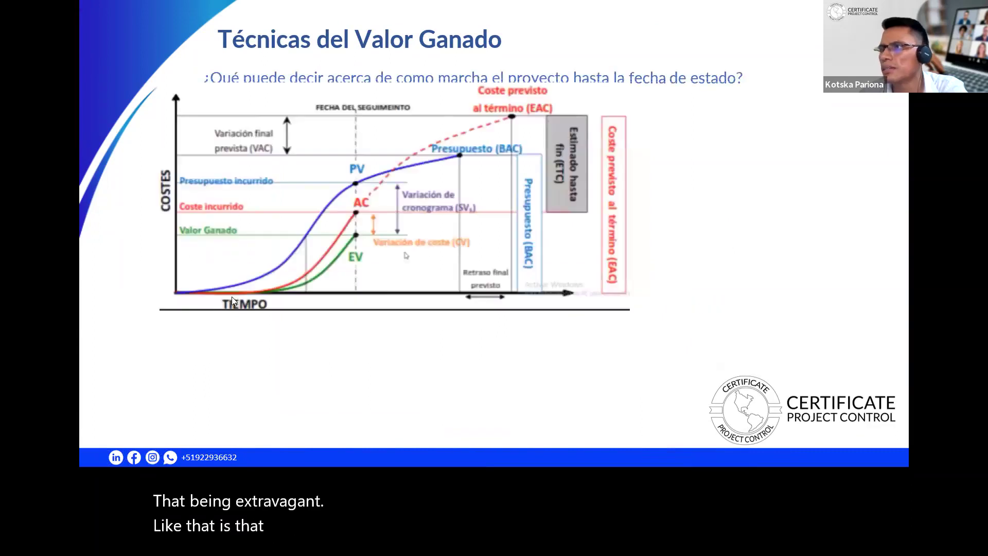
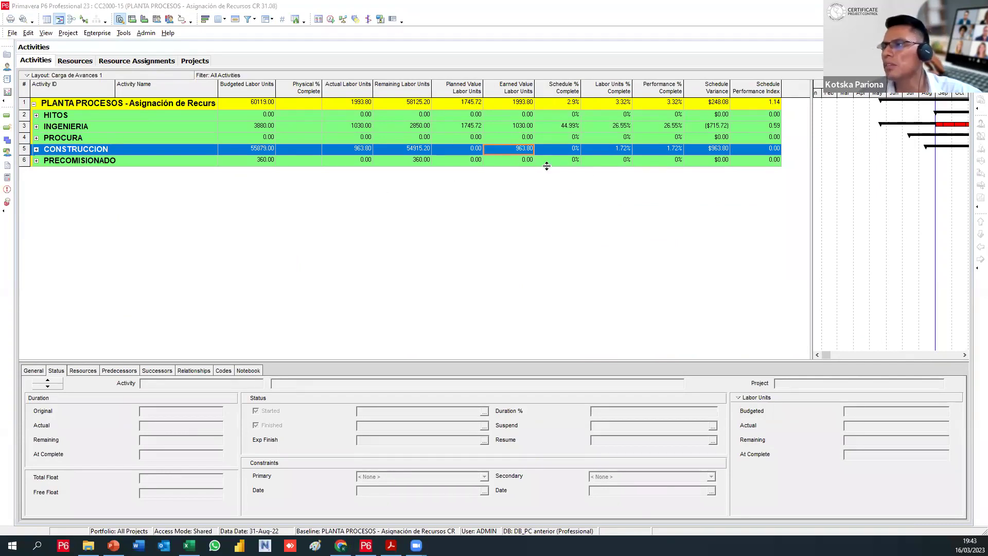
# In Primavera P6, narrow the Physical % Complete, labor units, percent complete and Schedule Variance columns of the activity table
pyautogui.moveTo(813, 237); pyautogui.dragTo(784, 241)
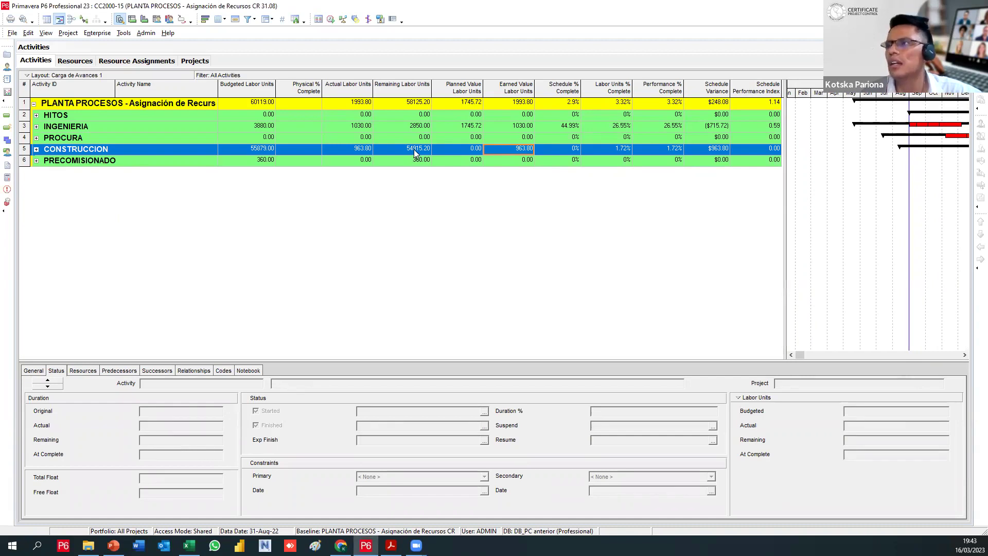
pyautogui.moveTo(483, 87); pyautogui.dragTo(361, 88)
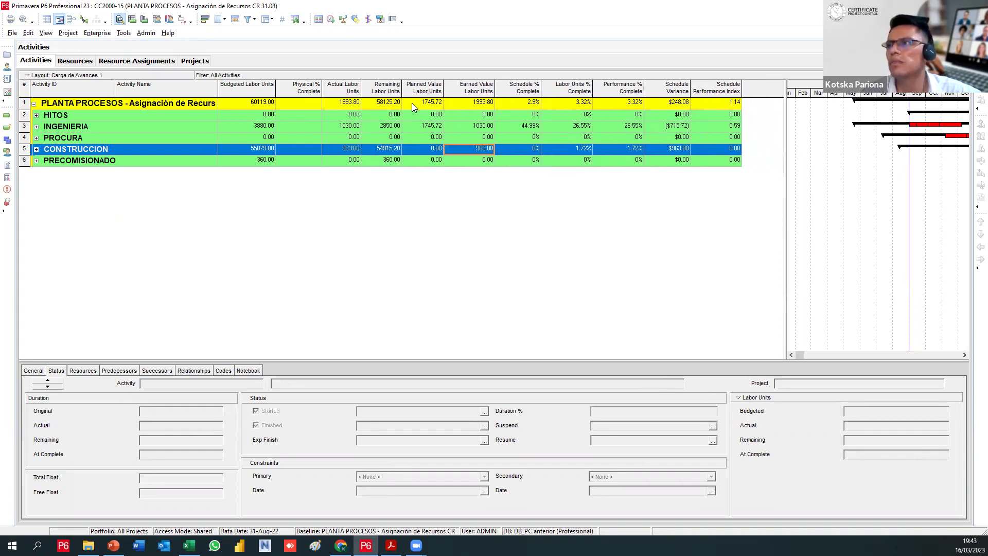
pyautogui.moveTo(591, 87); pyautogui.dragTo(645, 95)
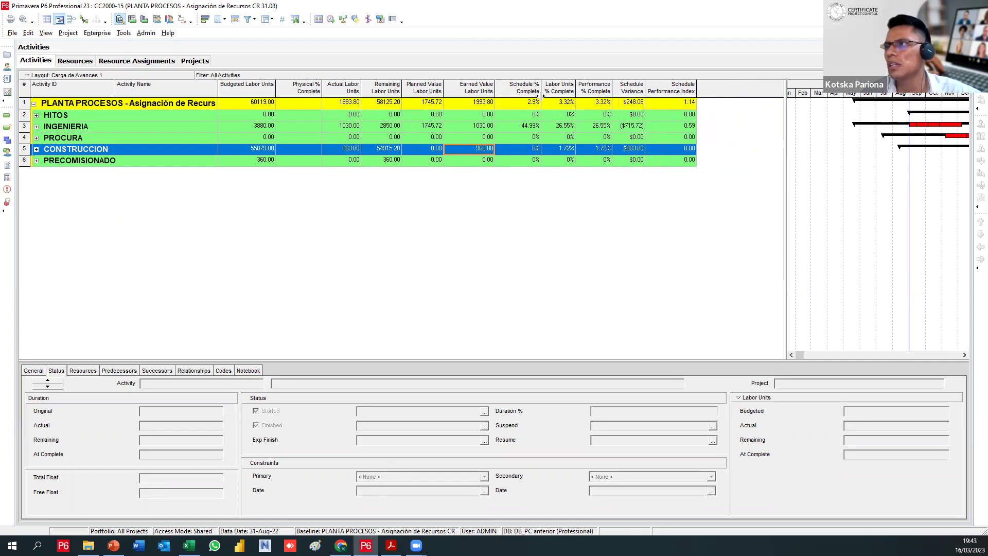
pyautogui.moveTo(541, 88); pyautogui.dragTo(487, 92)
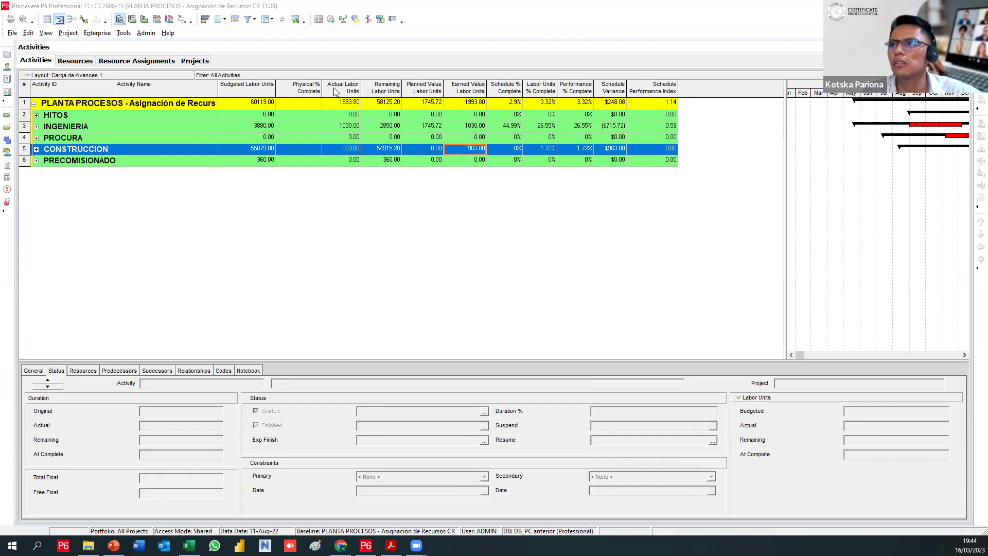
pyautogui.moveTo(321, 90); pyautogui.dragTo(314, 90)
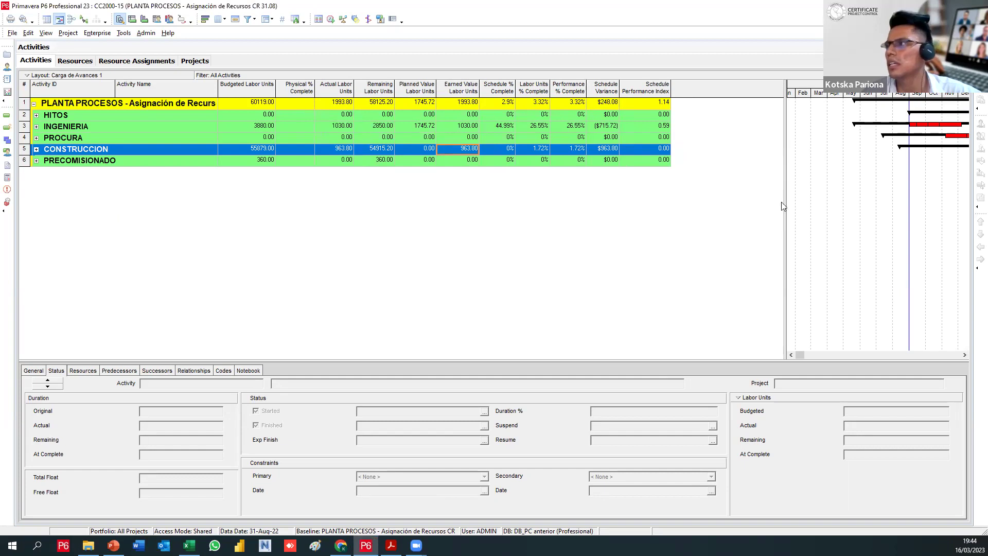
# Enlarge the Gantt chart area up to the Schedule Performance Index column and bring all group bars into view
pyautogui.moveTo(786, 201); pyautogui.dragTo(672, 204)
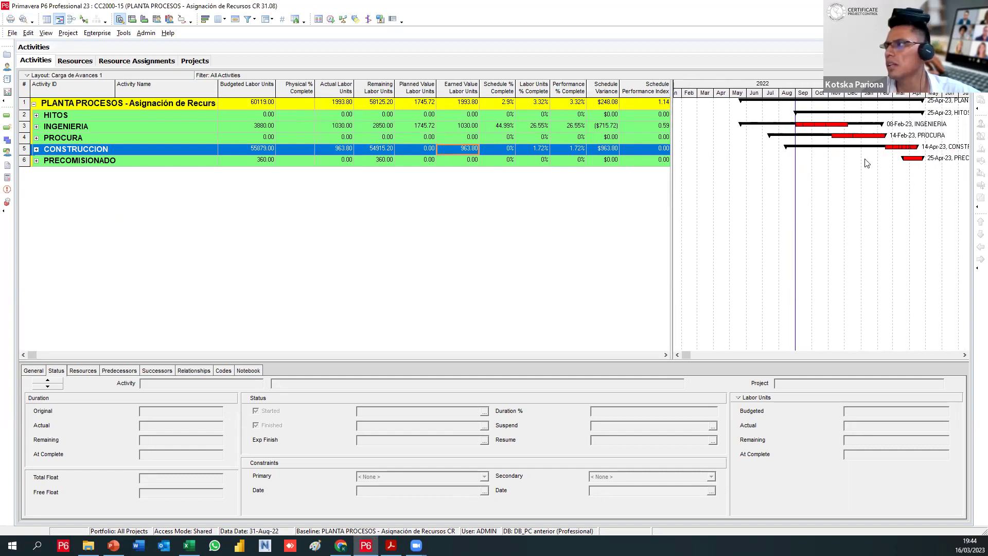
pyautogui.click(964, 355)
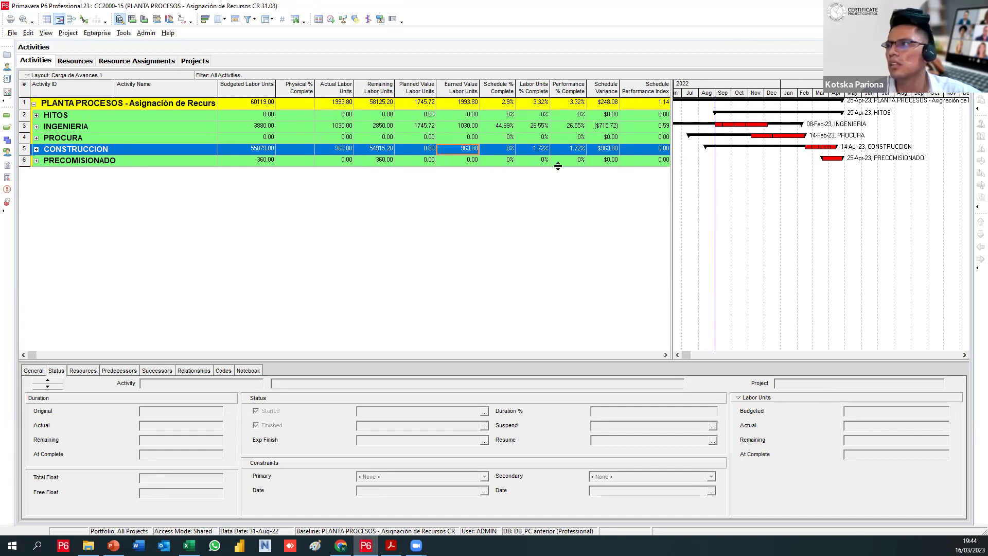
pyautogui.moveTo(672, 207); pyautogui.dragTo(676, 207)
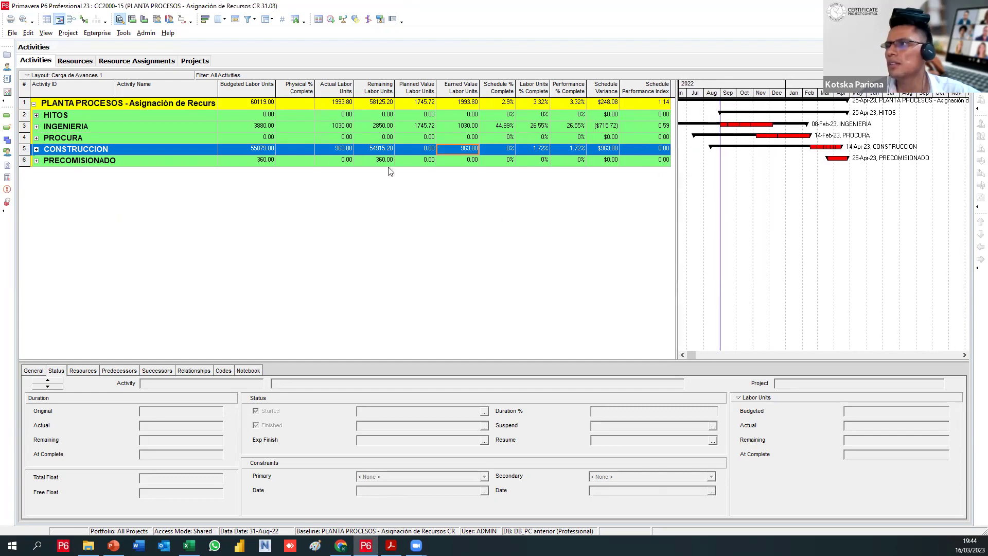
# Compare Labor Units % Complete of INGENIERIA with the project's Performance % Complete and Schedule % Complete
pyautogui.click(528, 129)
pyautogui.click(554, 106)
pyautogui.click(508, 105)
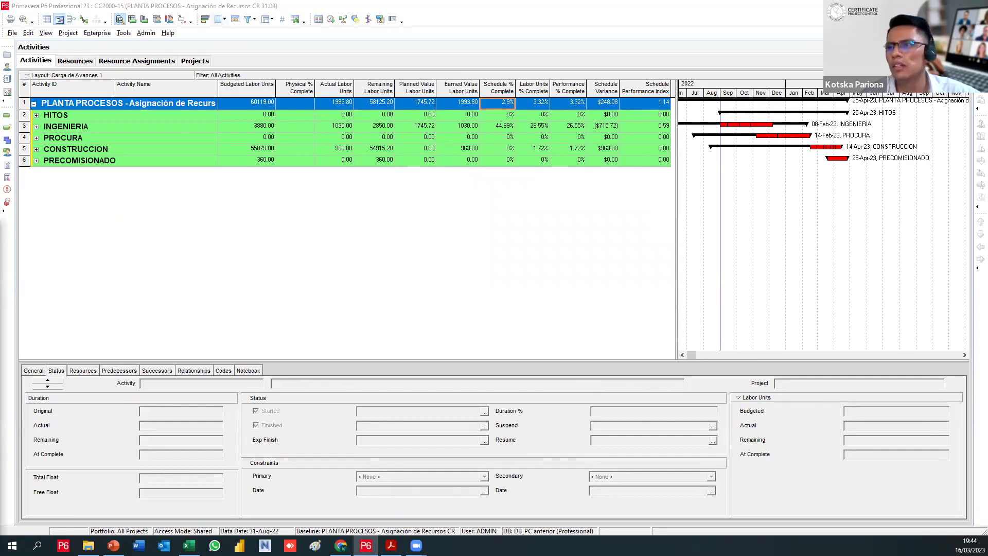
# Examine the Percent Completes options available as activity table columns, including Duration % of Original and Performance % Complete - Labor Units
pyautogui.click(274, 320)
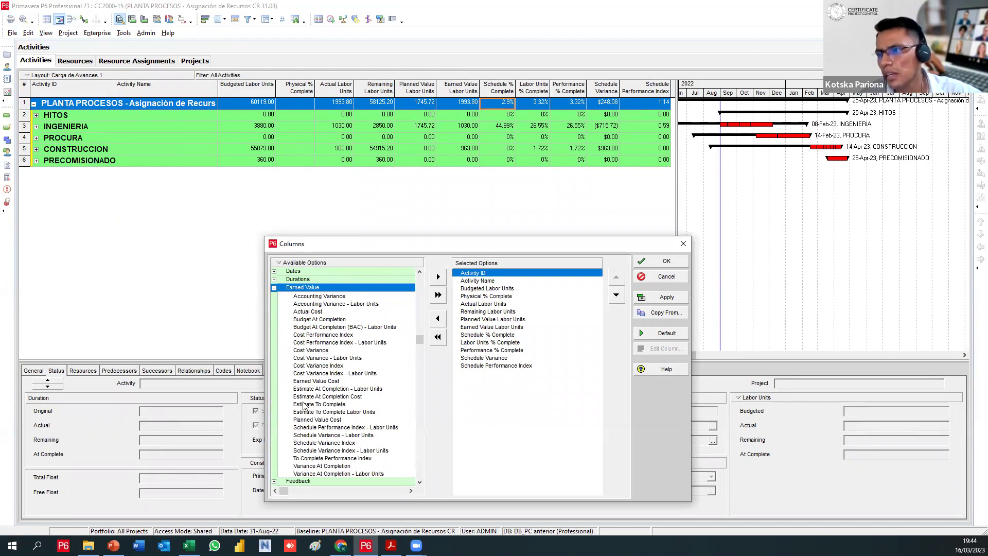
pyautogui.click(275, 288)
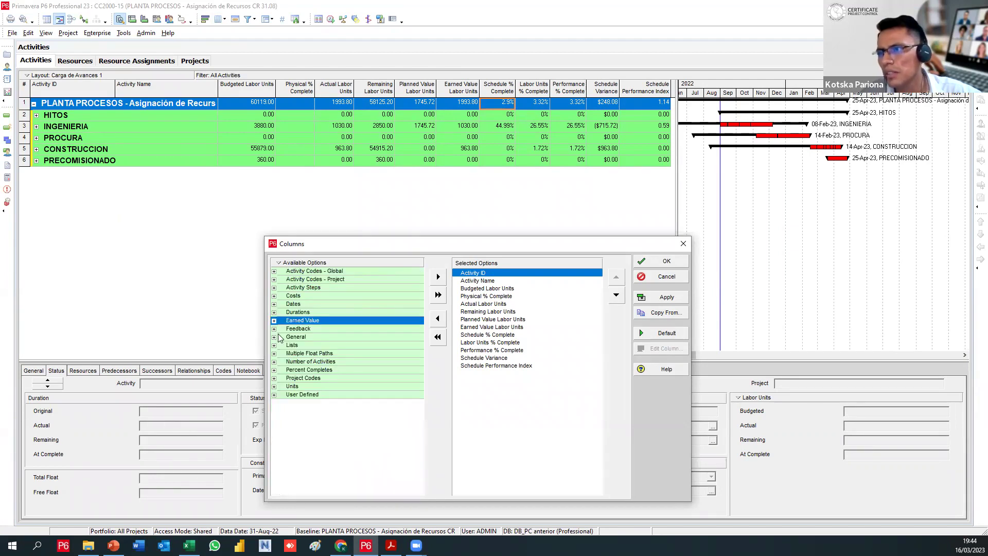
pyautogui.click(275, 369)
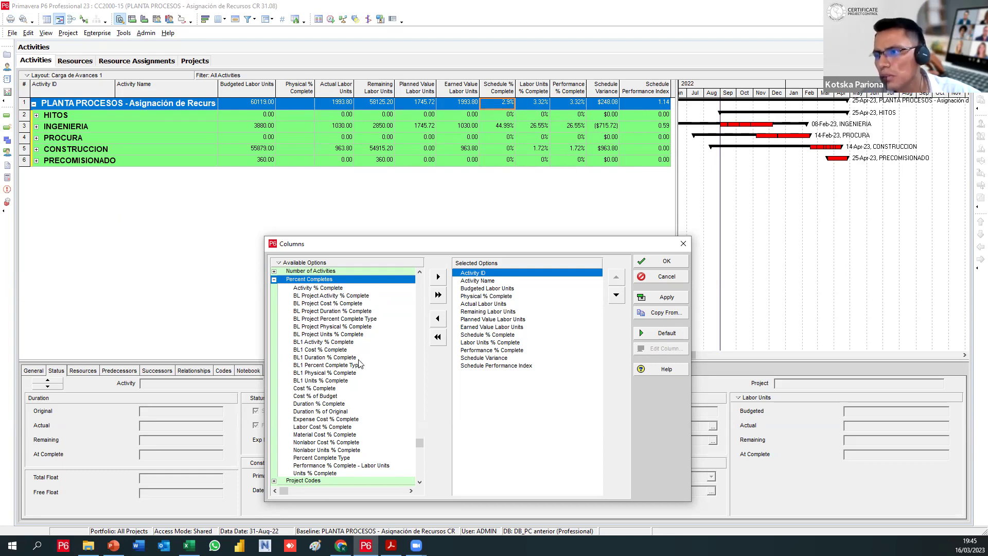
pyautogui.click(360, 405)
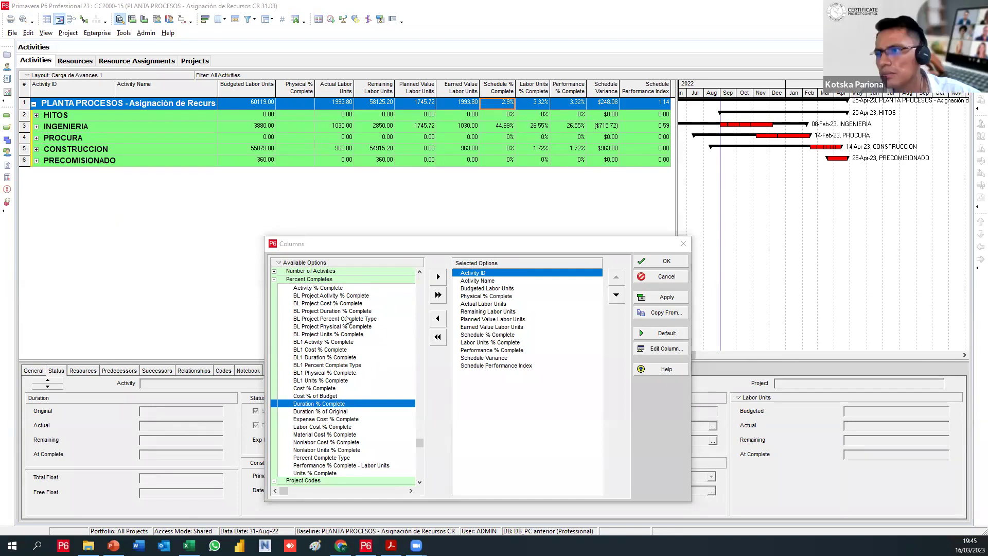
pyautogui.scroll(-1, 342, 374)
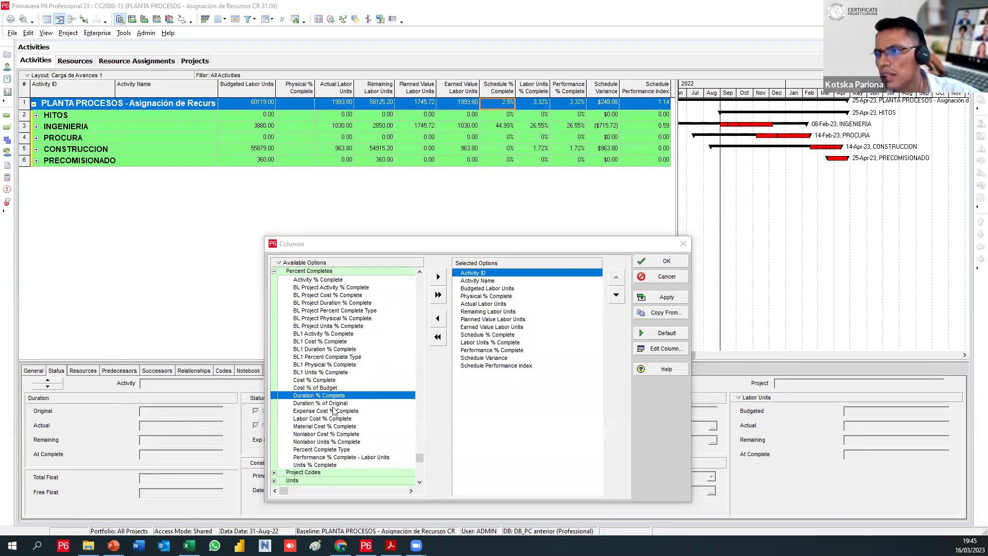
pyautogui.click(336, 403)
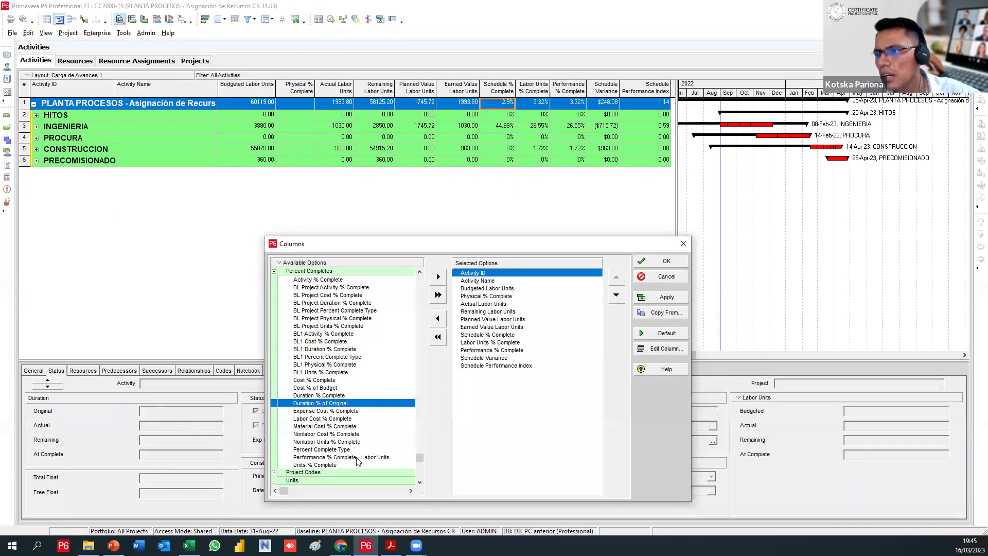
pyautogui.click(338, 465)
pyautogui.click(334, 457)
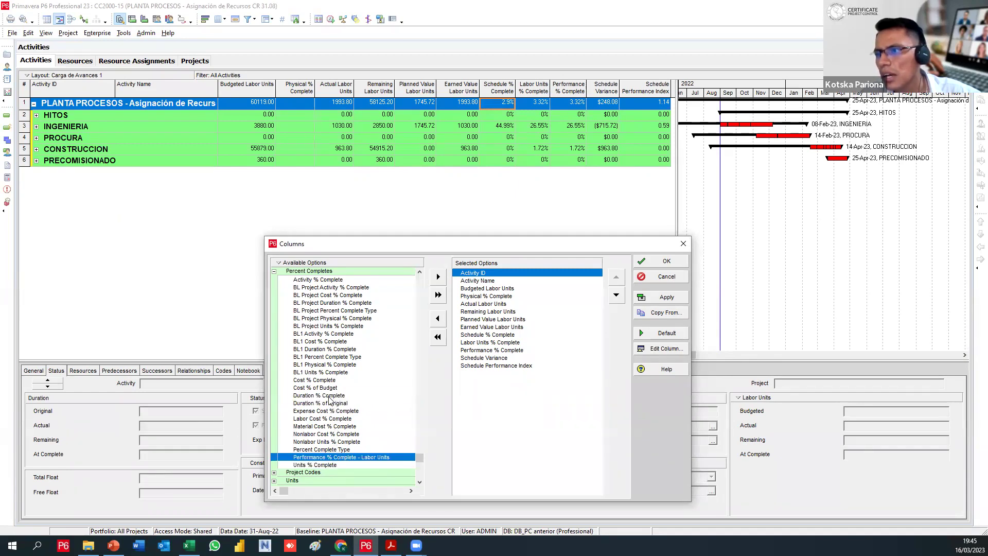
# Insert the Duration % Complete column before Schedule % Complete and widen the activity table up to Schedule Performance Index
pyautogui.click(331, 396)
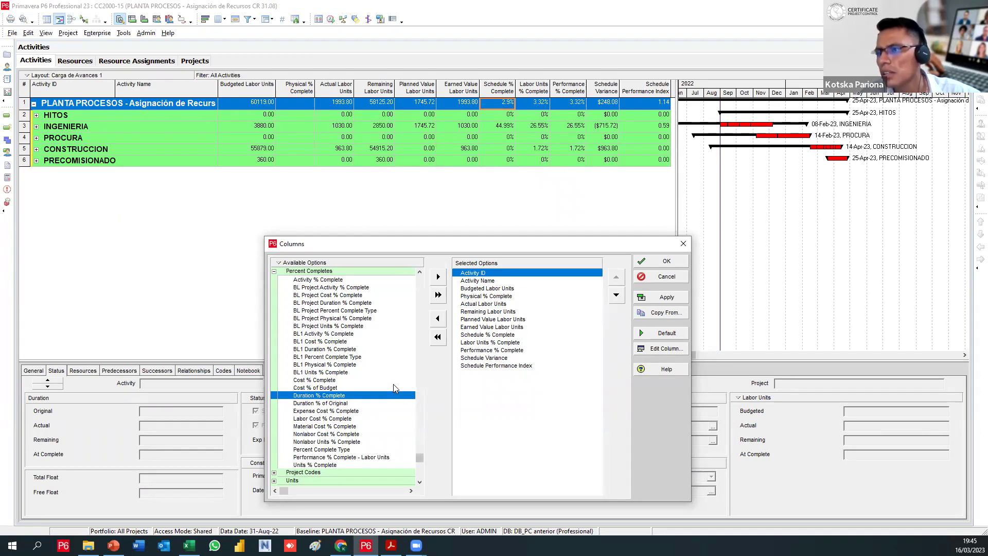
pyautogui.click(479, 335)
pyautogui.click(438, 277)
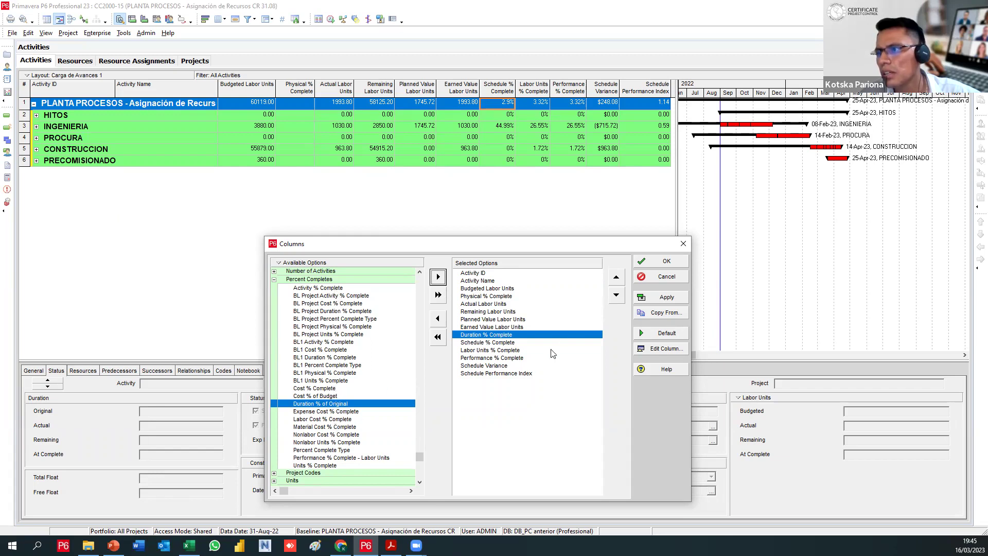
pyautogui.click(650, 298)
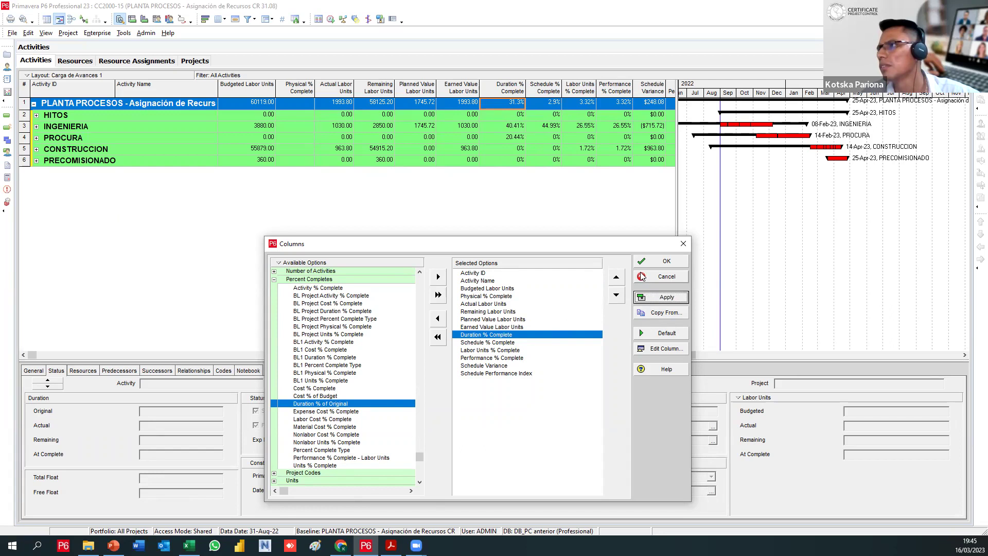
pyautogui.click(641, 275)
pyautogui.moveTo(676, 219); pyautogui.dragTo(726, 222)
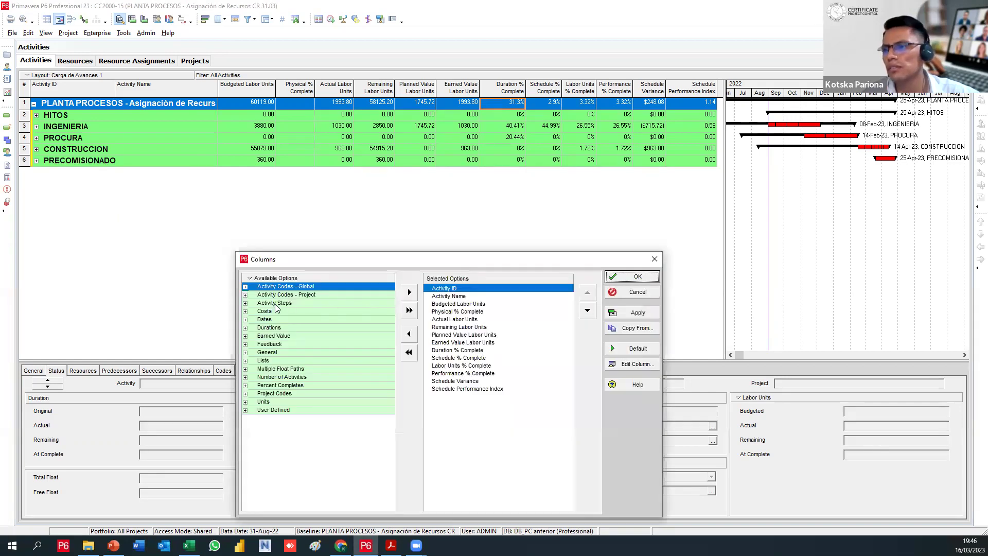
# Add the Start date to the selected columns directly after Activity Name
pyautogui.click(248, 320)
pyautogui.click(245, 319)
pyautogui.scroll(-3, 257, 334)
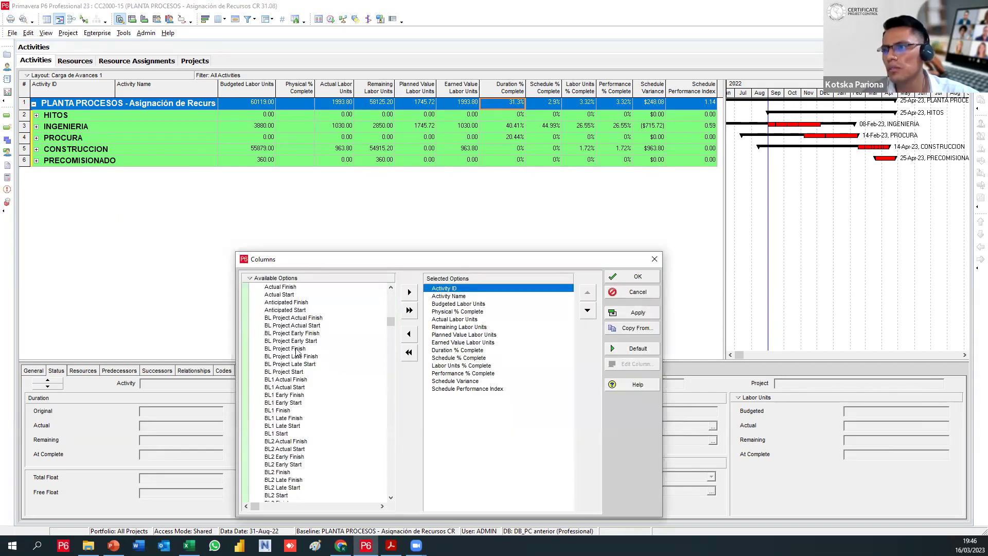
pyautogui.scroll(-4, 325, 390)
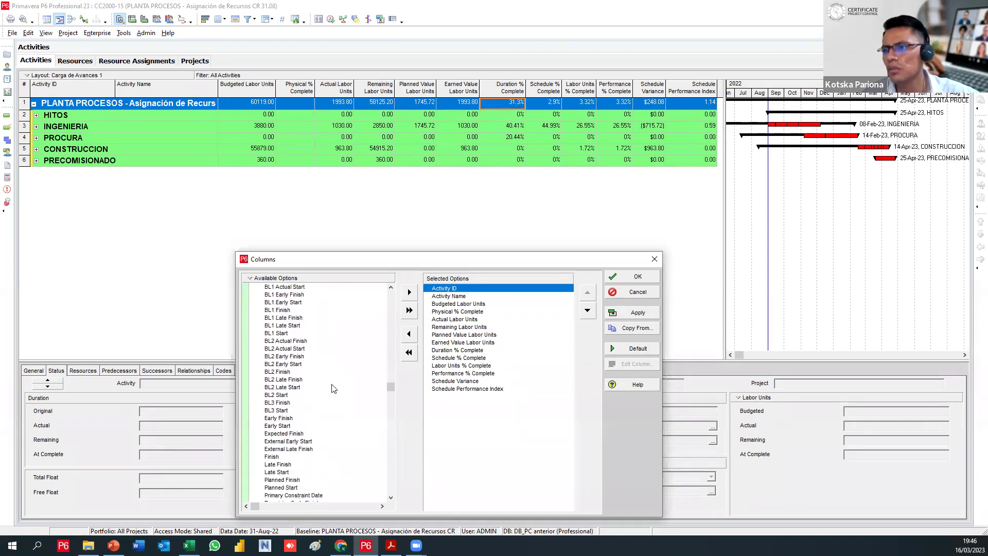
pyautogui.scroll(-1, 301, 420)
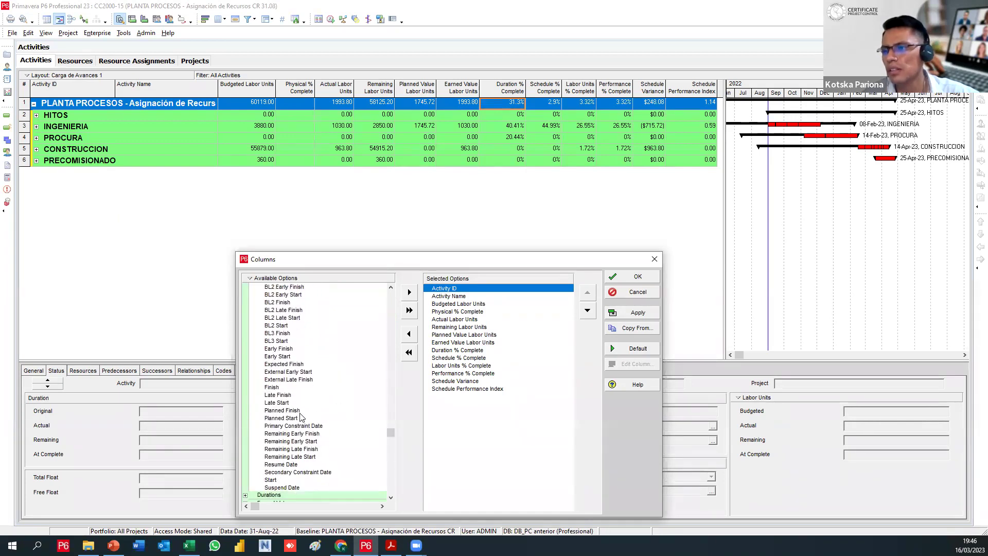
pyautogui.click(279, 480)
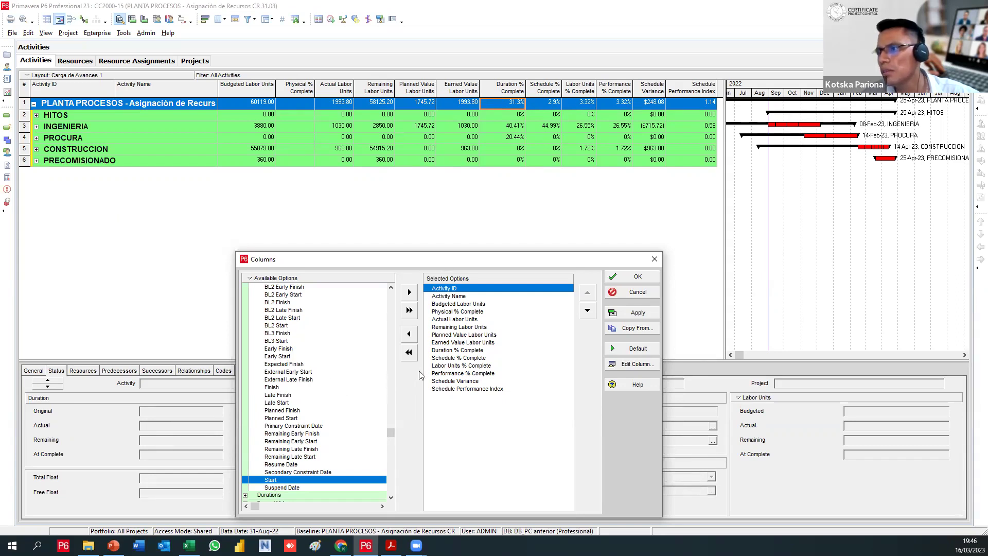
pyautogui.click(440, 298)
pyautogui.click(409, 292)
# Add the Finish date after Start and apply the column selection to the activity table
pyautogui.click(334, 354)
pyautogui.scroll(1, 333, 352)
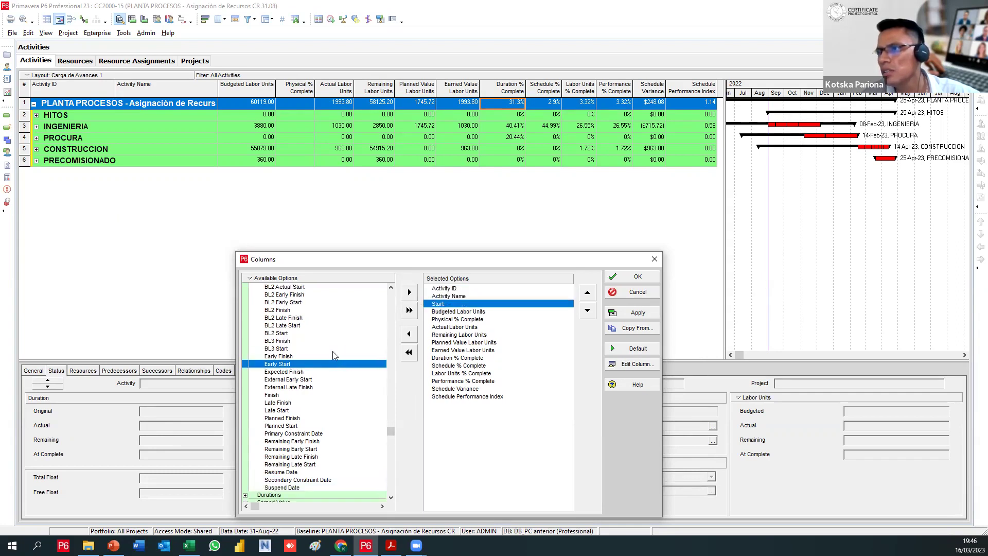
pyautogui.scroll(4, 332, 351)
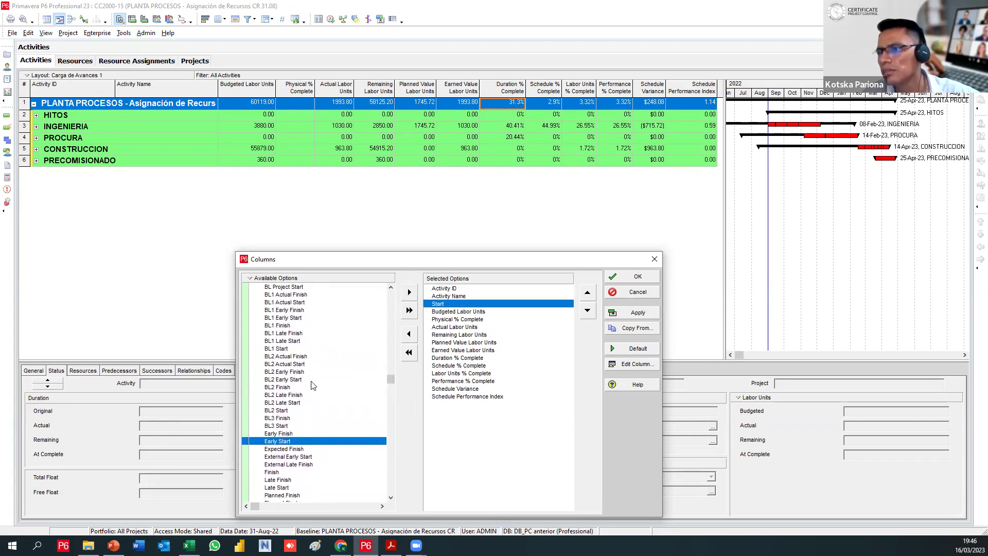
pyautogui.scroll(-2, 314, 386)
pyautogui.click(278, 433)
pyautogui.click(409, 292)
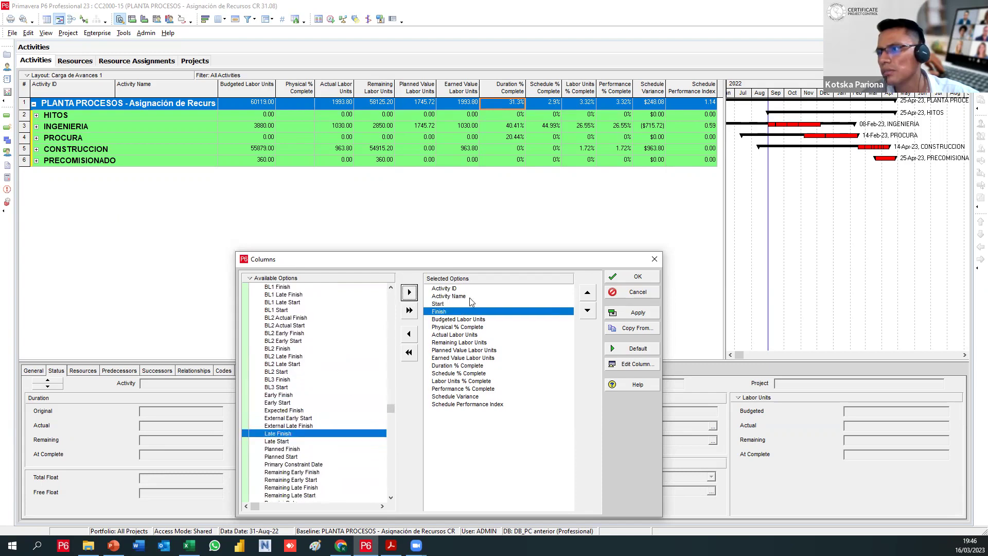
pyautogui.click(610, 312)
pyautogui.press('Escape')
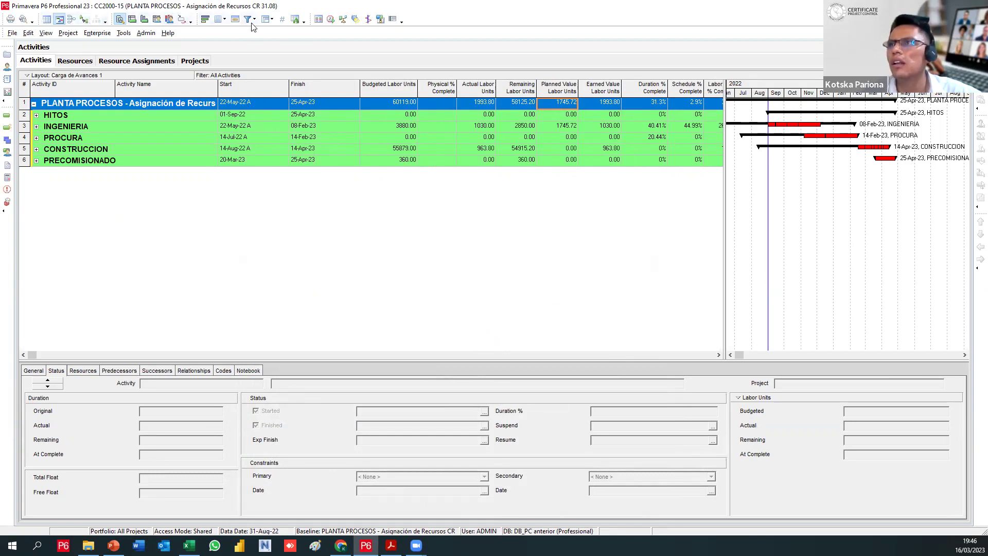
# Check the project's data date in the scheduling settings without running the schedule
pyautogui.click(331, 19)
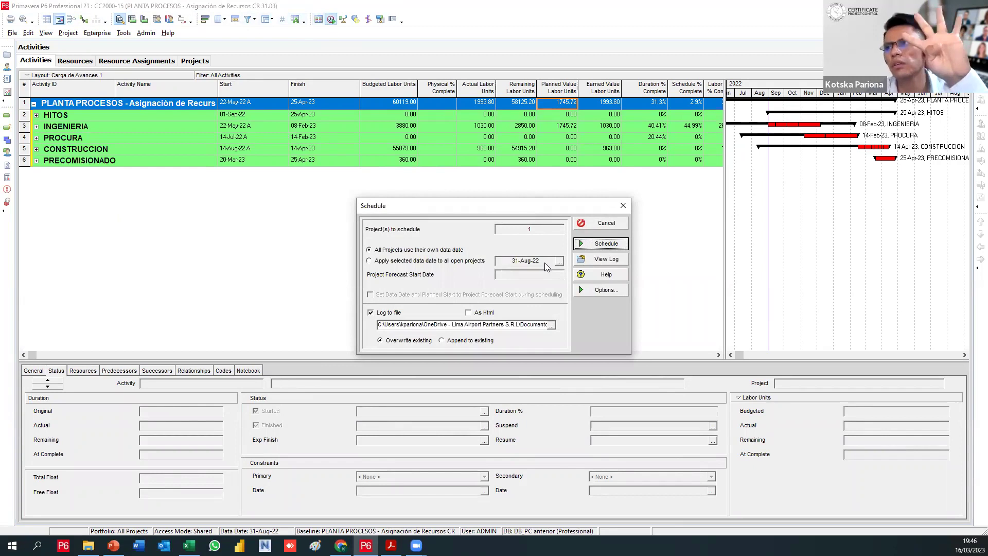
pyautogui.click(601, 225)
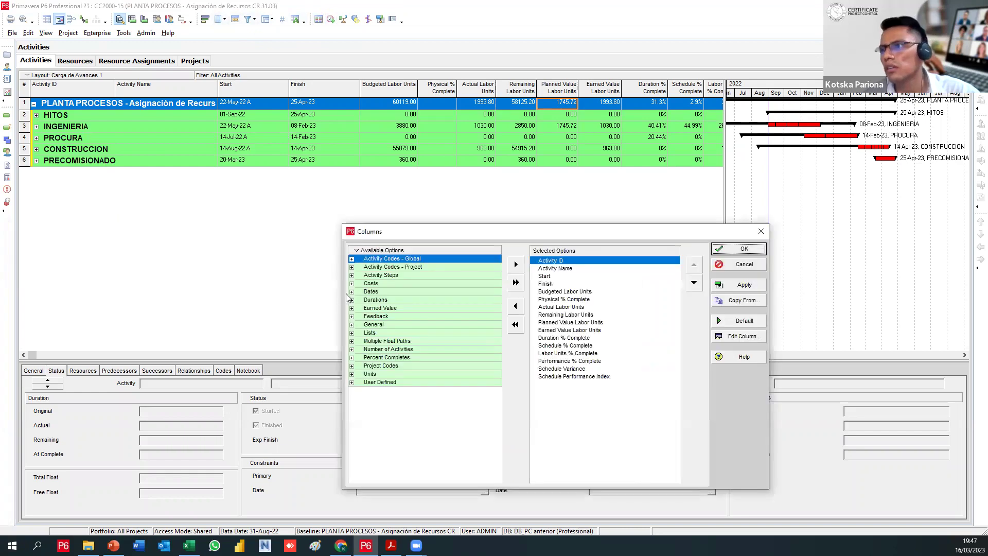
# List the Durations options available as columns for the activity table
pyautogui.click(352, 301)
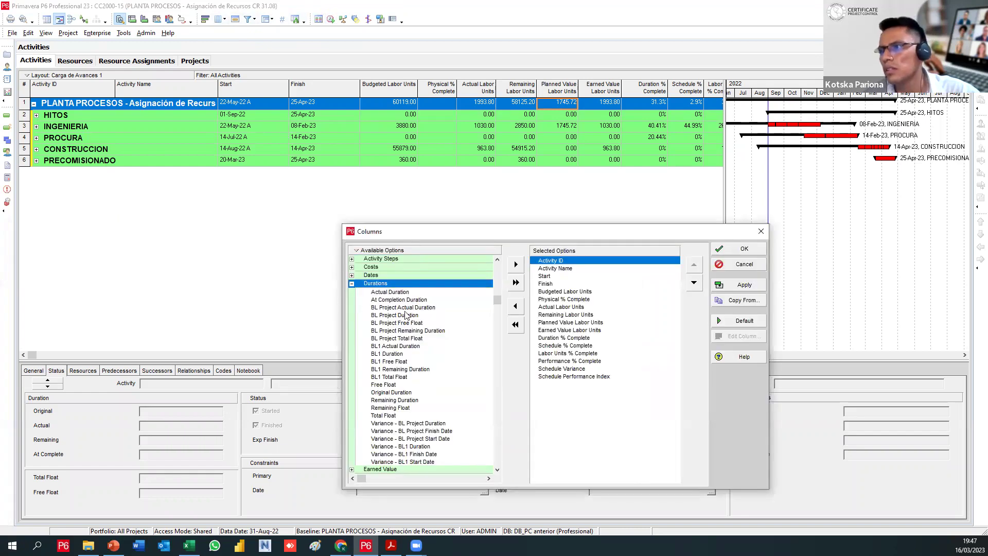
# Add the Actual Duration and At Completion Duration columns after the Finish column in the activities table
pyautogui.click(407, 293)
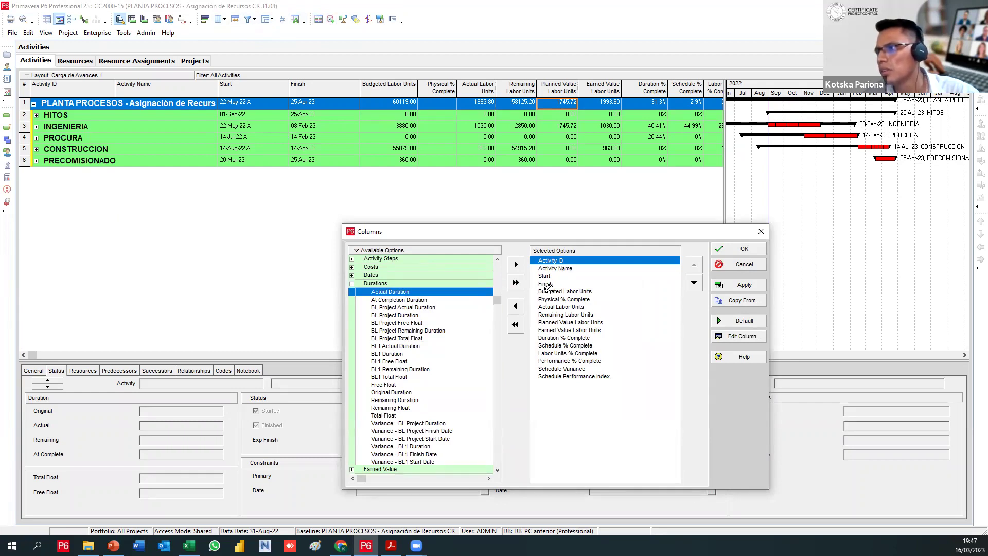
pyautogui.click(546, 285)
pyautogui.click(516, 265)
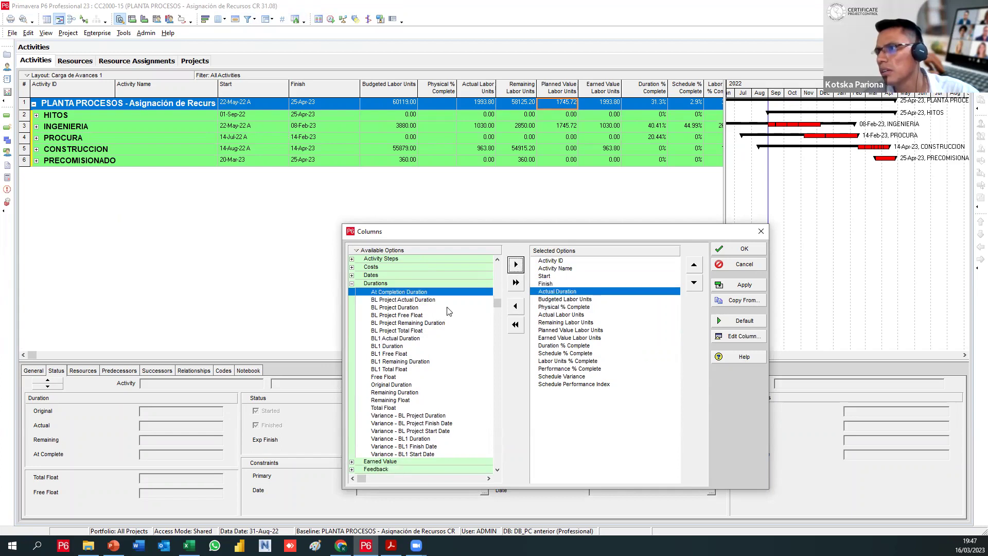
pyautogui.click(516, 265)
pyautogui.click(725, 285)
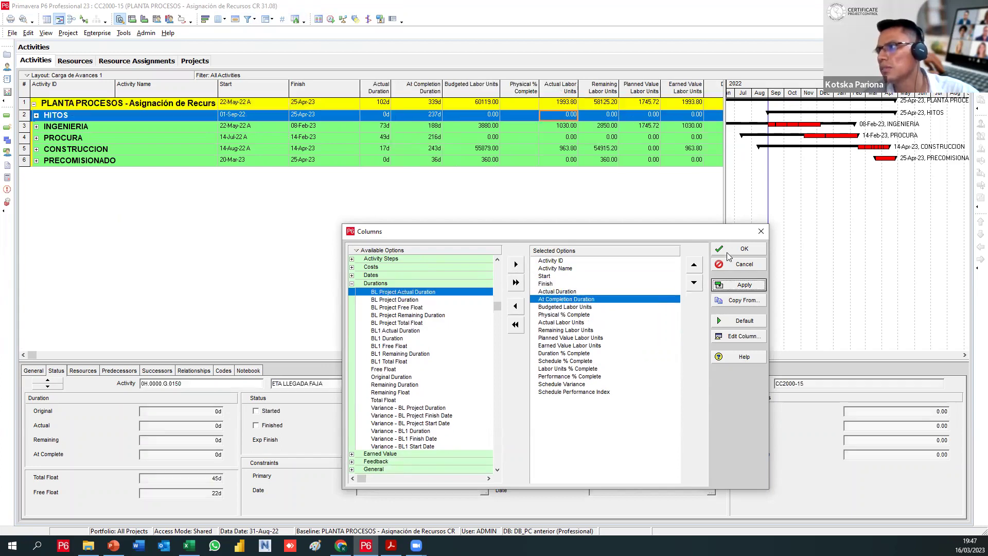
pyautogui.click(725, 249)
# Narrow the Finish column, select the project summary row and widen the activities table over the Gantt chart
pyautogui.moveTo(359, 88); pyautogui.dragTo(331, 88)
pyautogui.click(356, 101)
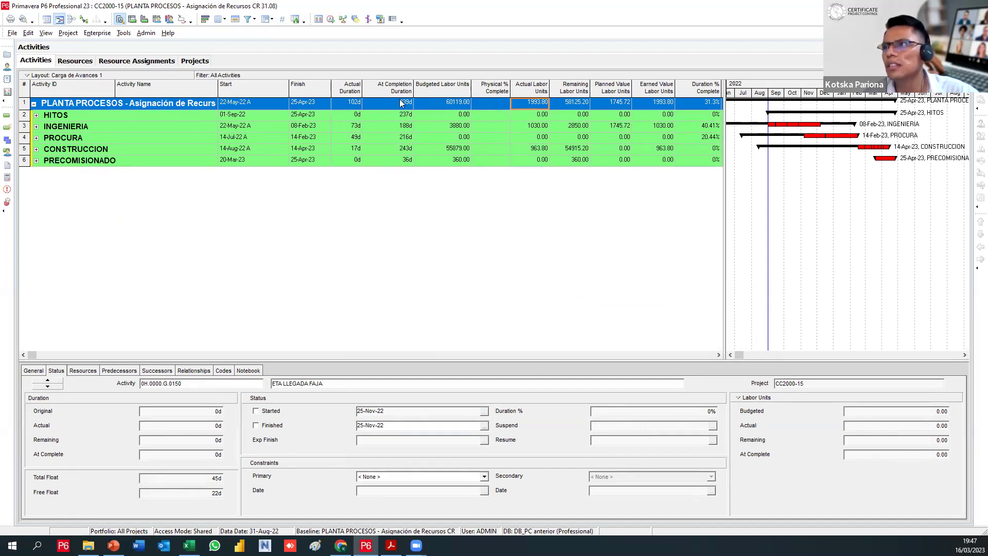
pyautogui.moveTo(725, 188); pyautogui.dragTo(884, 187)
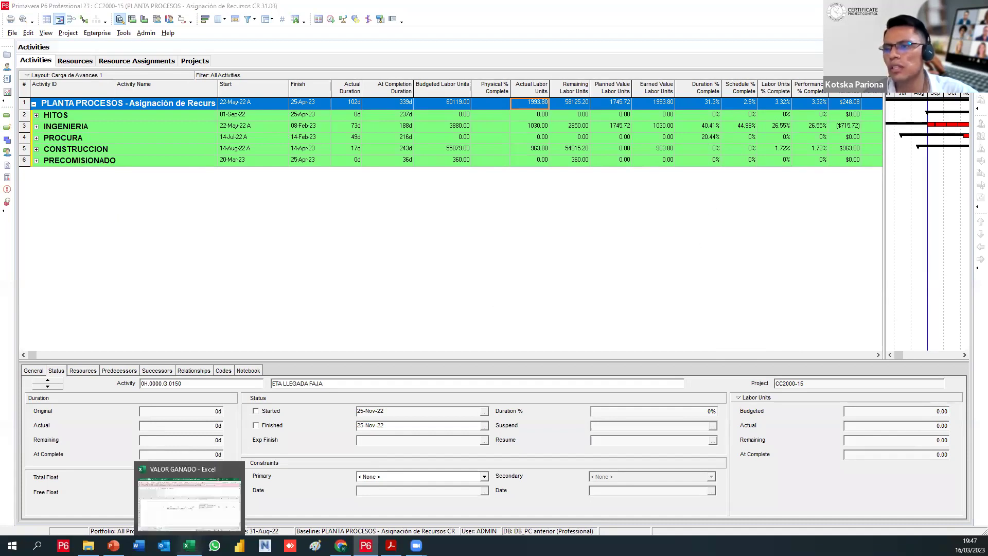
# Switch to Excel, minimize the VALOR GANADO workbook and bring up the Analisis 14.03 workbook
pyautogui.click(189, 545)
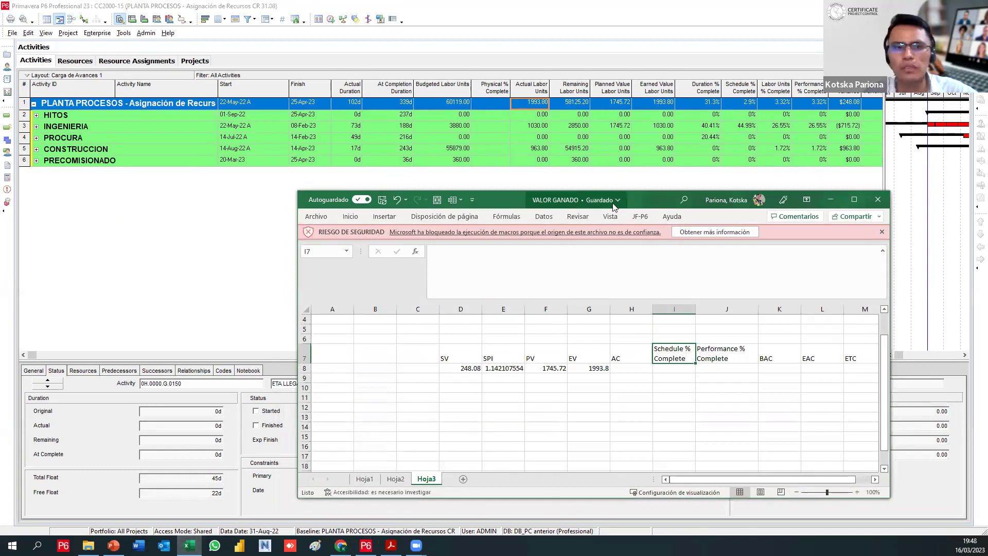
pyautogui.click(831, 200)
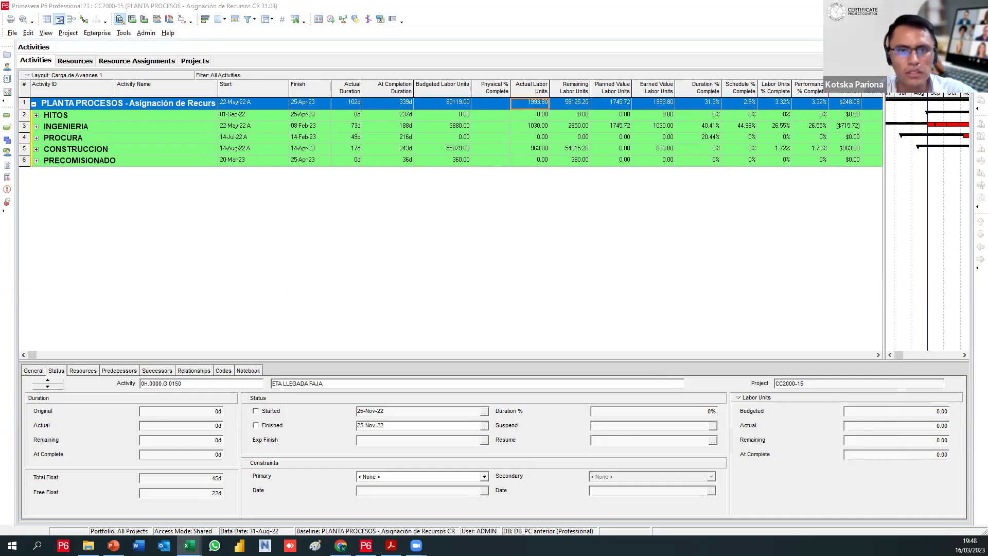
pyautogui.hotkey('alt', 'Tab')
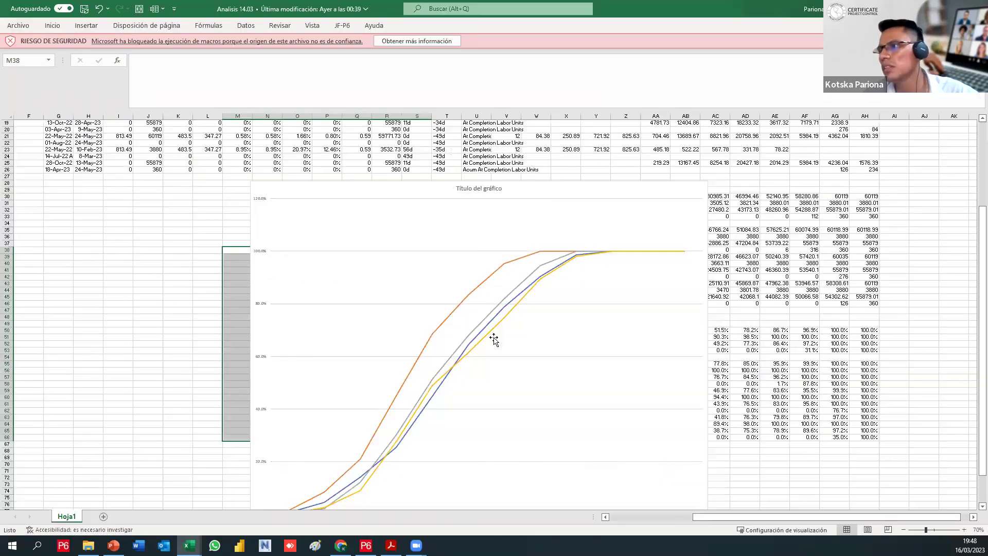
# Move the S-curve chart down the sheet so it sits just below the cumulative percentage tables
pyautogui.click(505, 336)
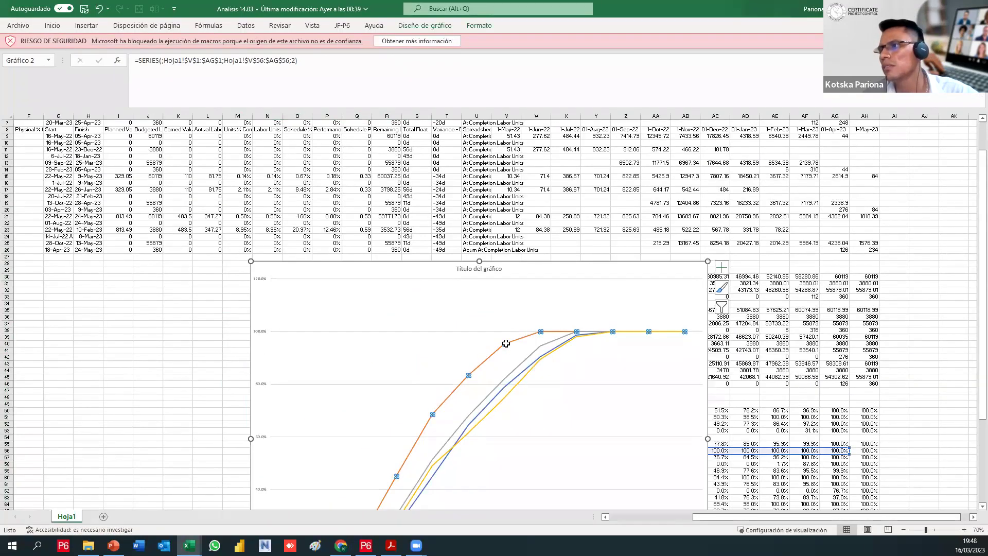
pyautogui.scroll(-3, 505, 343)
pyautogui.moveTo(544, 226); pyautogui.dragTo(545, 448)
pyautogui.scroll(-4, 546, 370)
pyautogui.scroll(-10, 546, 364)
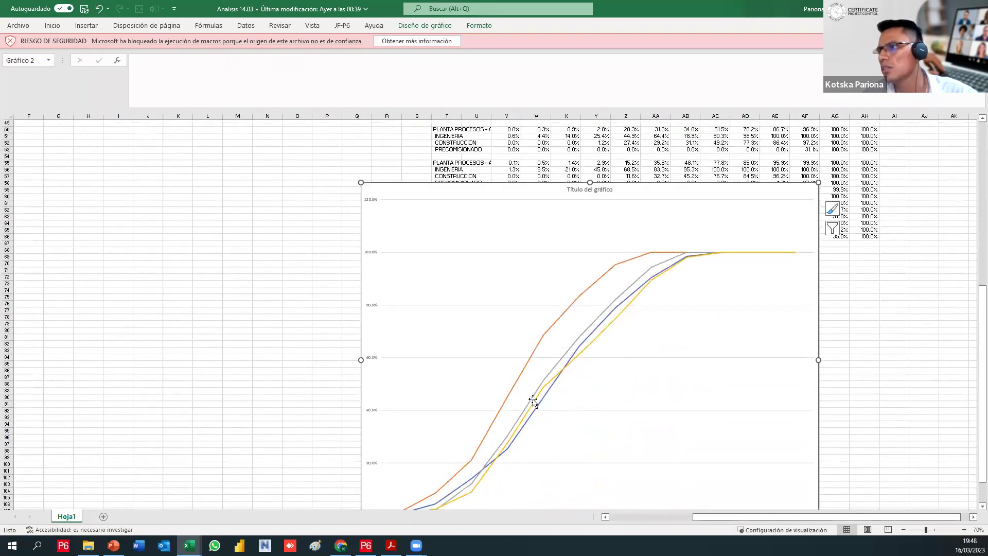
pyautogui.scroll(5, 481, 397)
pyautogui.scroll(-5, 458, 441)
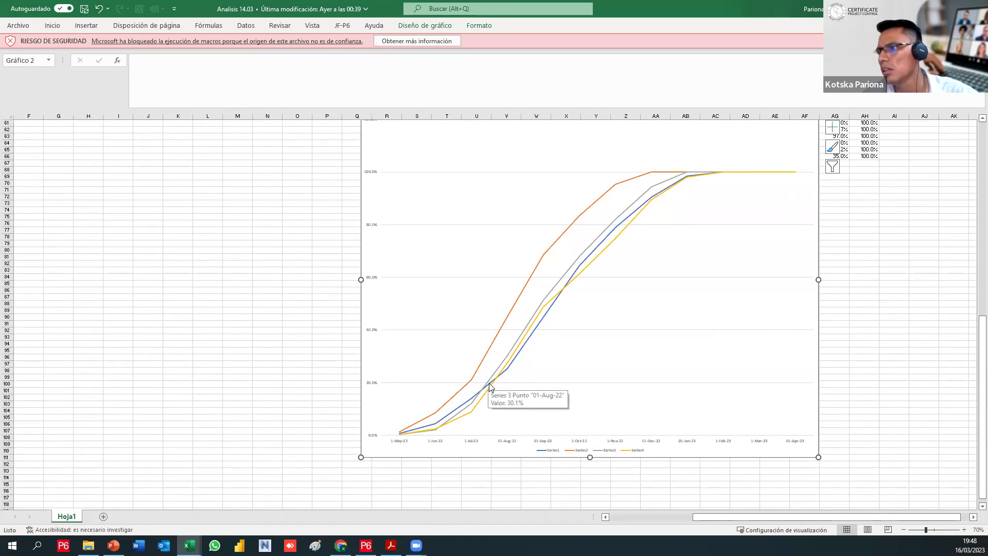
pyautogui.click(477, 371)
pyautogui.scroll(7, 477, 374)
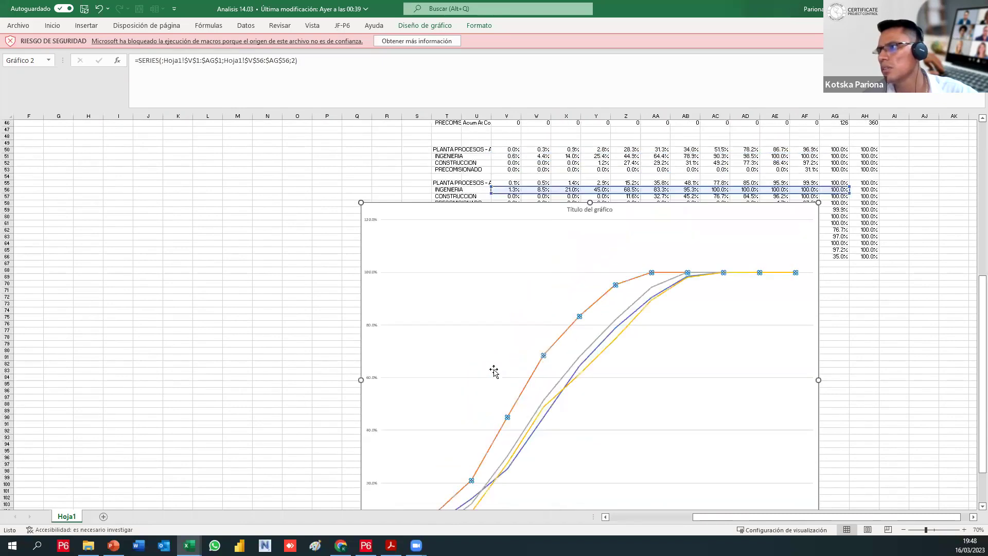
pyautogui.click(616, 363)
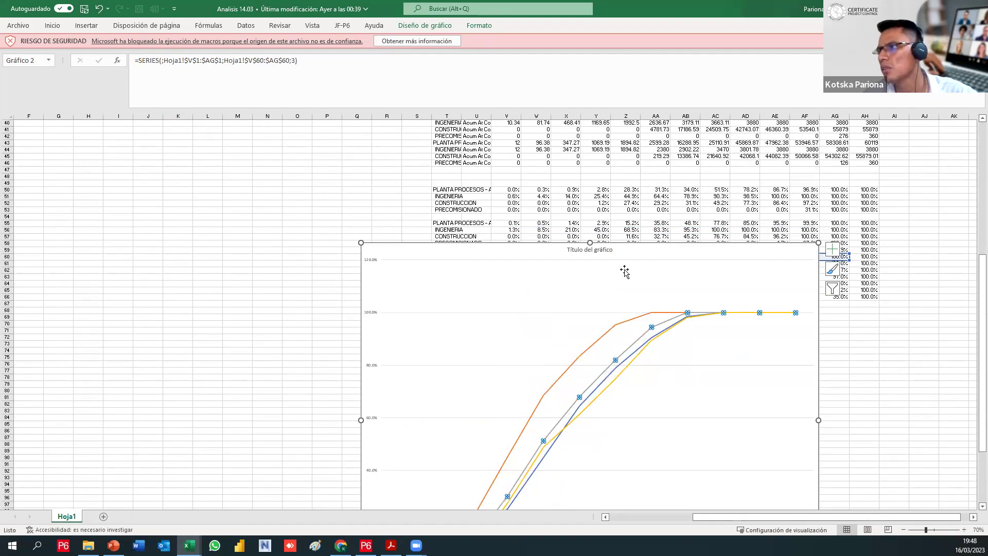
pyautogui.moveTo(629, 249); pyautogui.dragTo(594, 316)
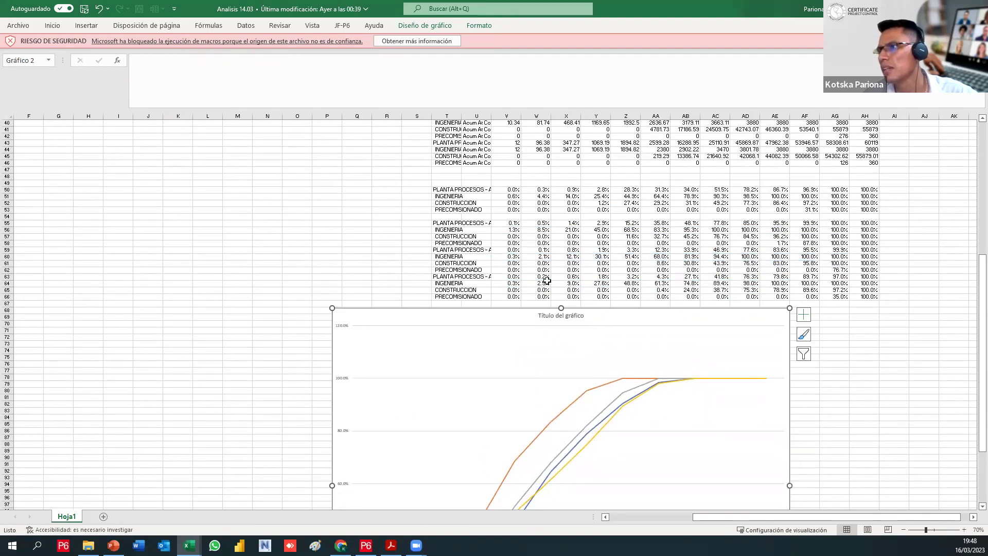
# Examine which table row feeds the orange curve and which project version each PLANTA PROCESOS block belongs to
pyautogui.click(580, 397)
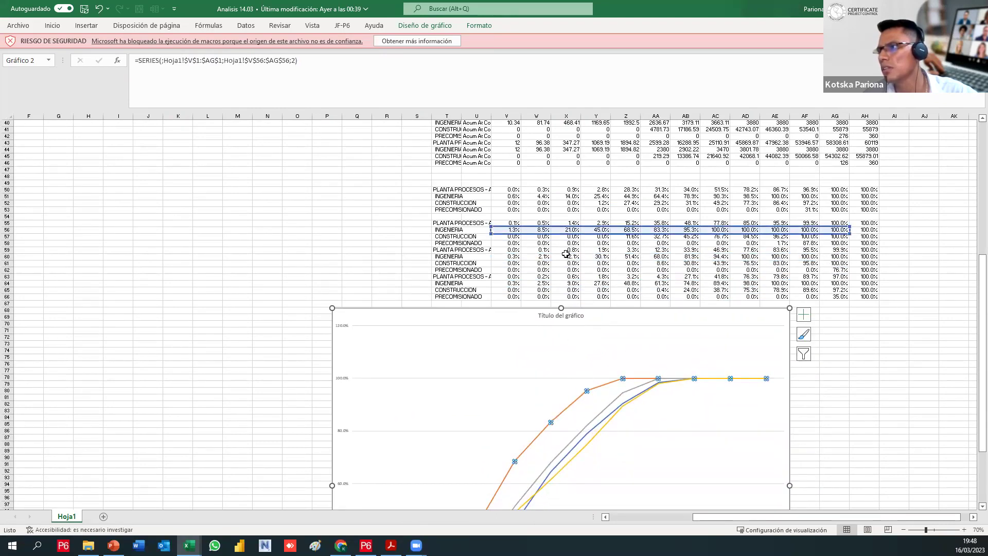
pyautogui.scroll(-3, 569, 241)
pyautogui.scroll(2, 565, 342)
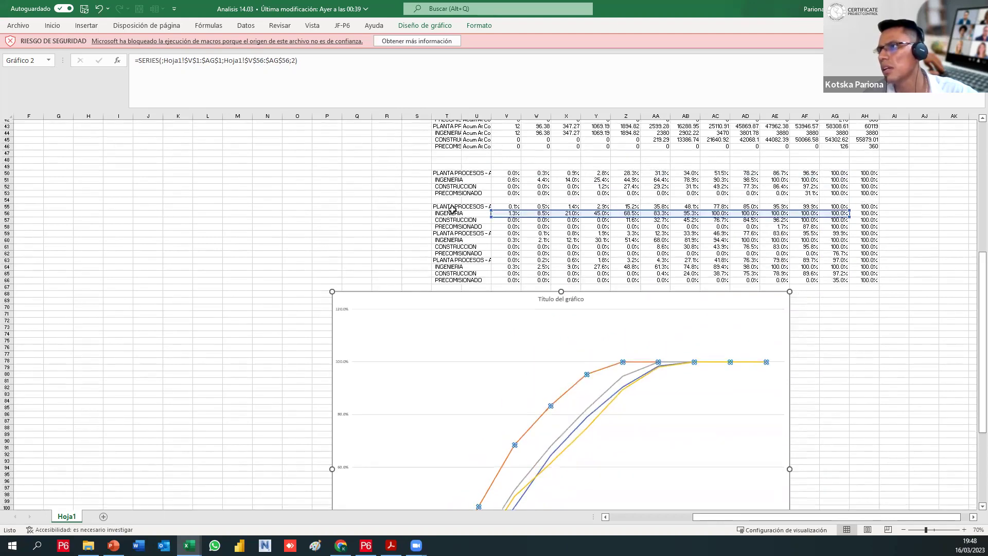
pyautogui.scroll(2, 462, 206)
pyautogui.click(435, 210)
pyautogui.click(440, 242)
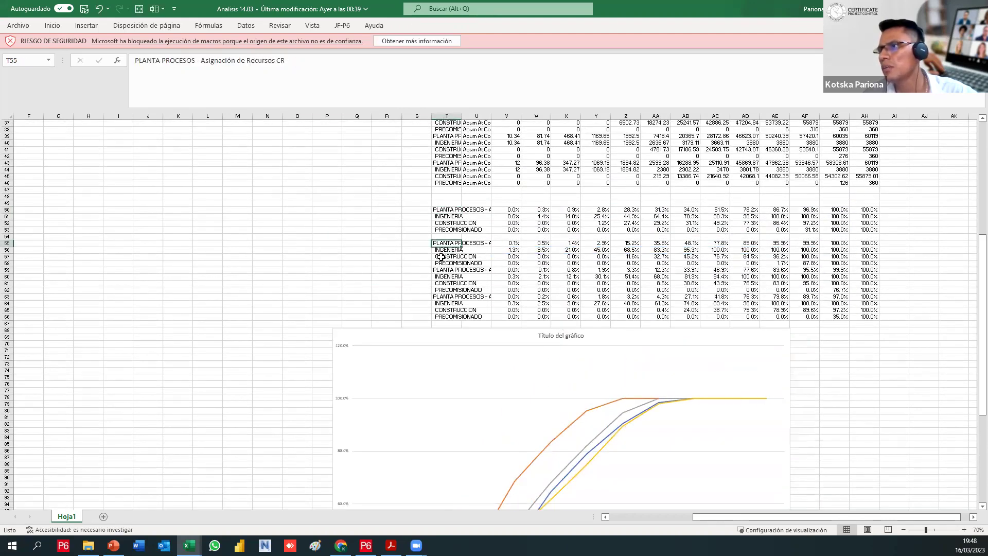
pyautogui.click(437, 268)
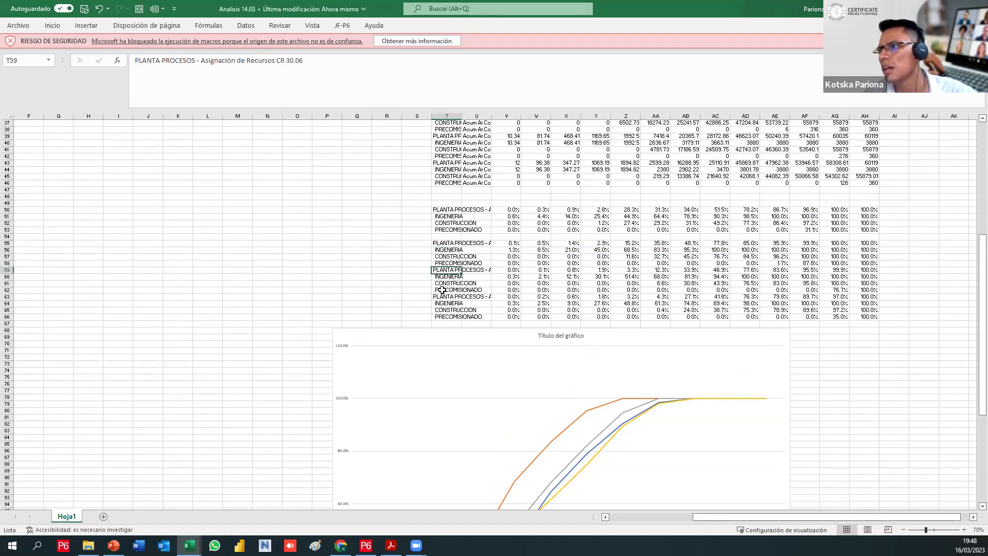
pyautogui.scroll(-2, 515, 272)
pyautogui.scroll(8, 516, 273)
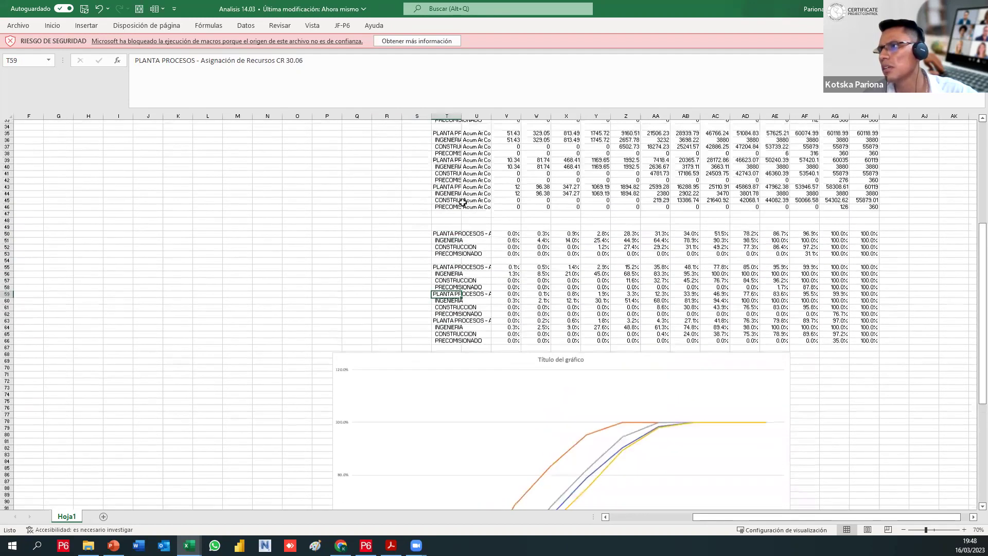
pyautogui.click(446, 198)
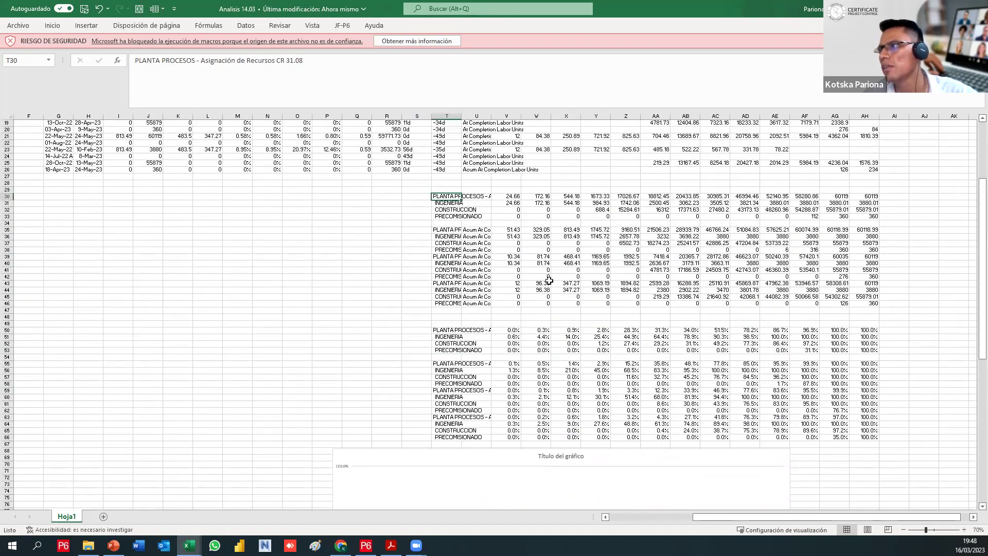
pyautogui.scroll(-8, 549, 281)
# Shift the orange series' source range from the INGENIERIA row up to the PLANTA PROCESOS row, V55:AG55
pyautogui.click(560, 400)
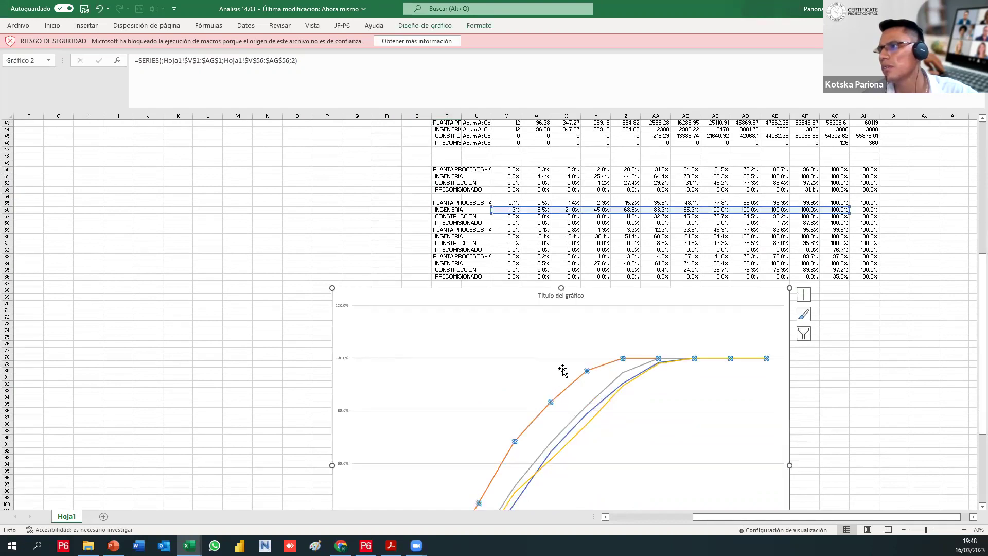
pyautogui.scroll(3, 561, 370)
pyautogui.moveTo(526, 267); pyautogui.dragTo(526, 263)
pyautogui.scroll(-10, 553, 364)
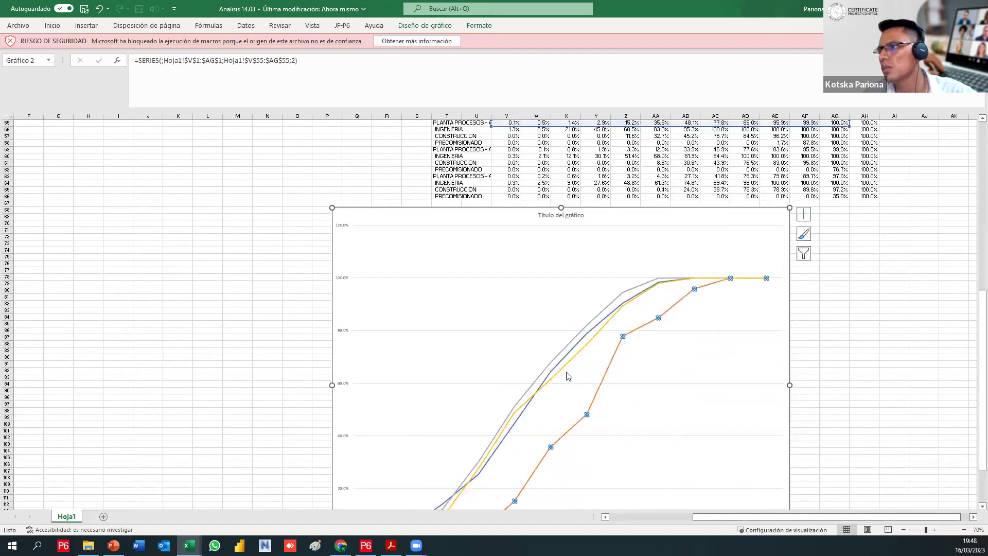
# Shift the yellow series' source range up to the PLANTA PROCESOS row of the last percentage block, V63:AG63
pyautogui.click(564, 308)
pyautogui.scroll(4, 566, 304)
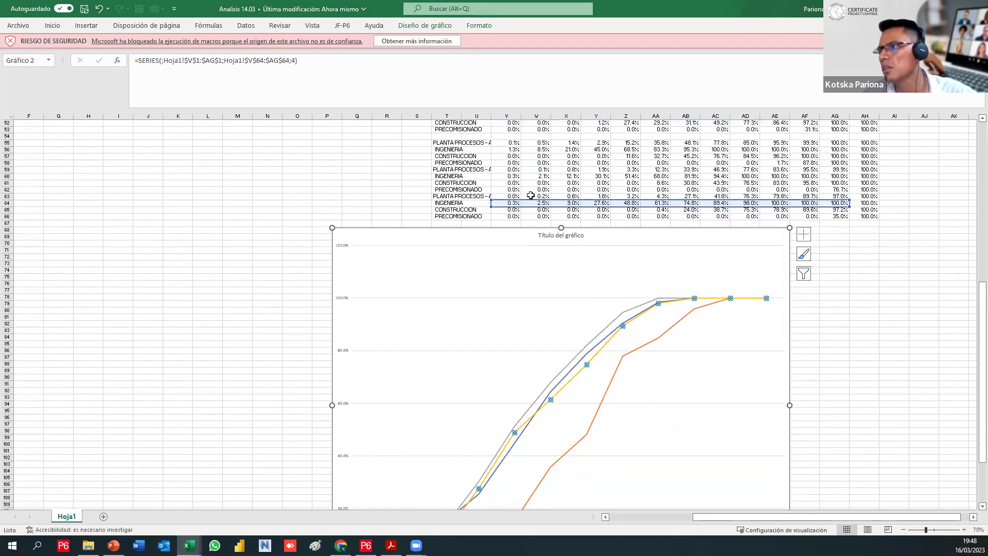
pyautogui.scroll(1, 530, 200)
pyautogui.moveTo(517, 224); pyautogui.dragTo(518, 217)
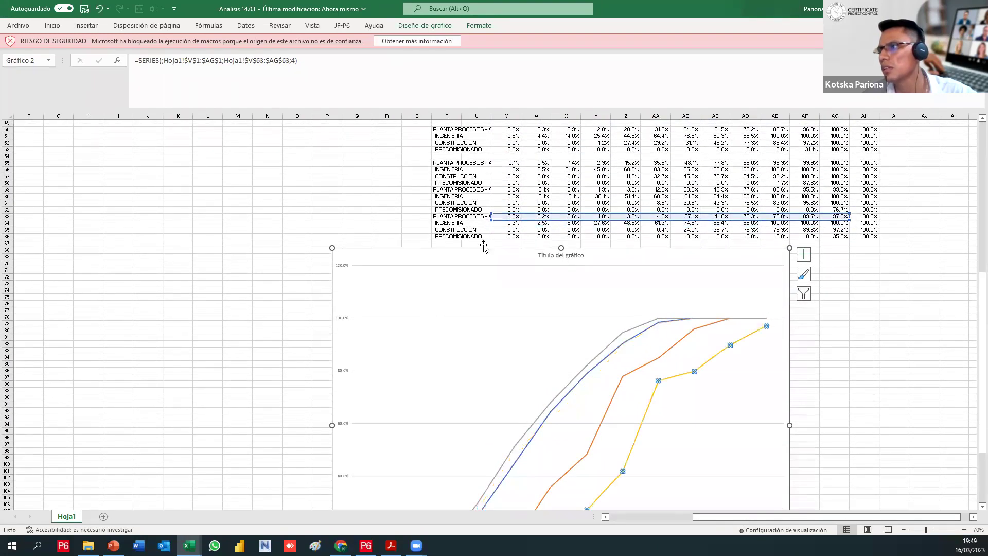
pyautogui.scroll(-7, 517, 340)
pyautogui.scroll(-2, 483, 411)
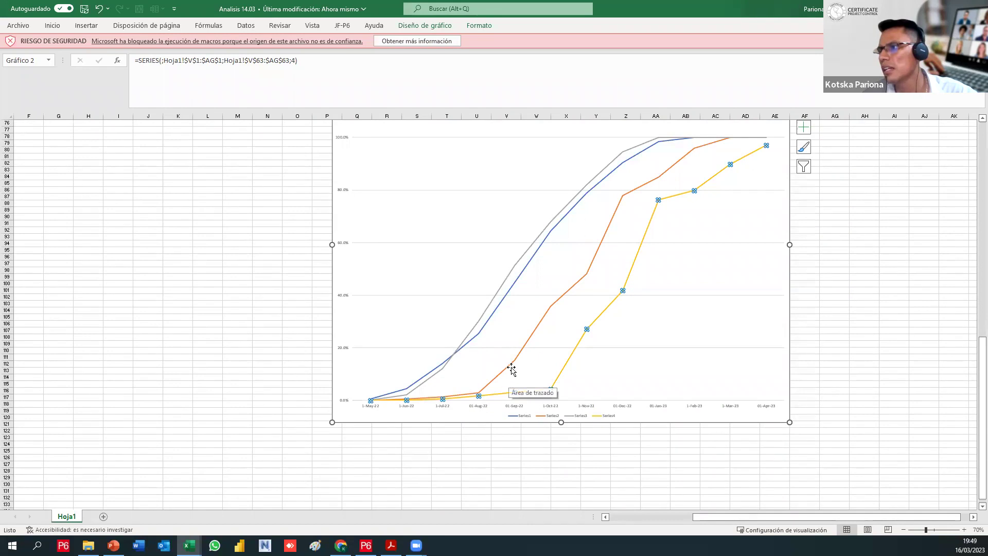
# Delete the blue and grey series from the chart, leaving only the orange and yellow curves
pyautogui.click(507, 295)
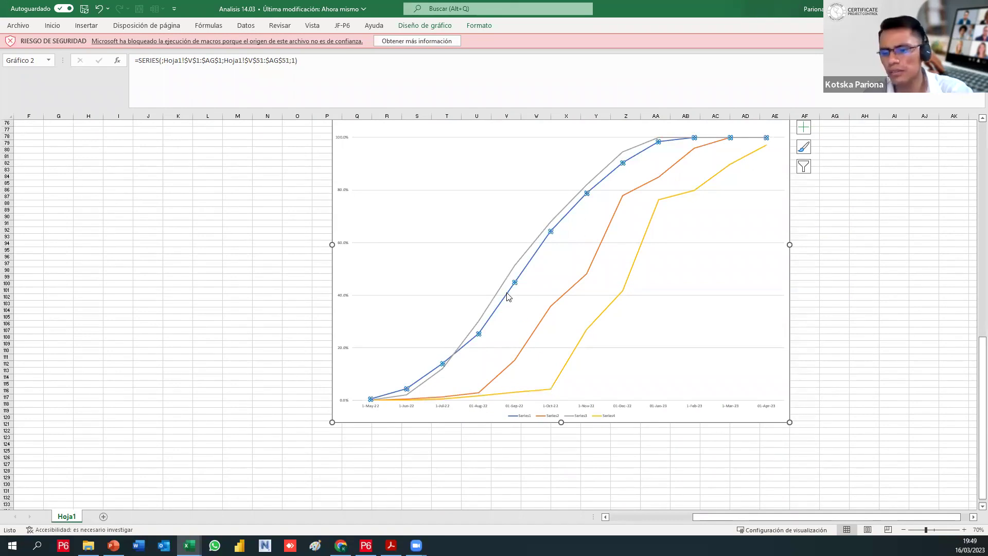
pyautogui.press('Delete')
pyautogui.click(508, 285)
pyautogui.press('Delete')
# Examine the gap between the orange and yellow curves, starting from the 01-Aug-22 point of the orange series
pyautogui.click(532, 335)
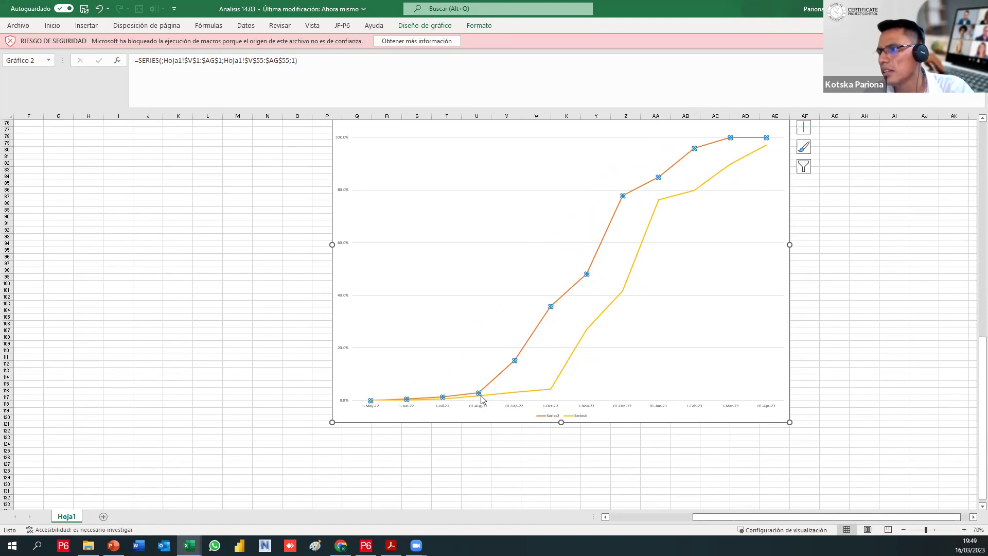
pyautogui.moveTo(482, 401)
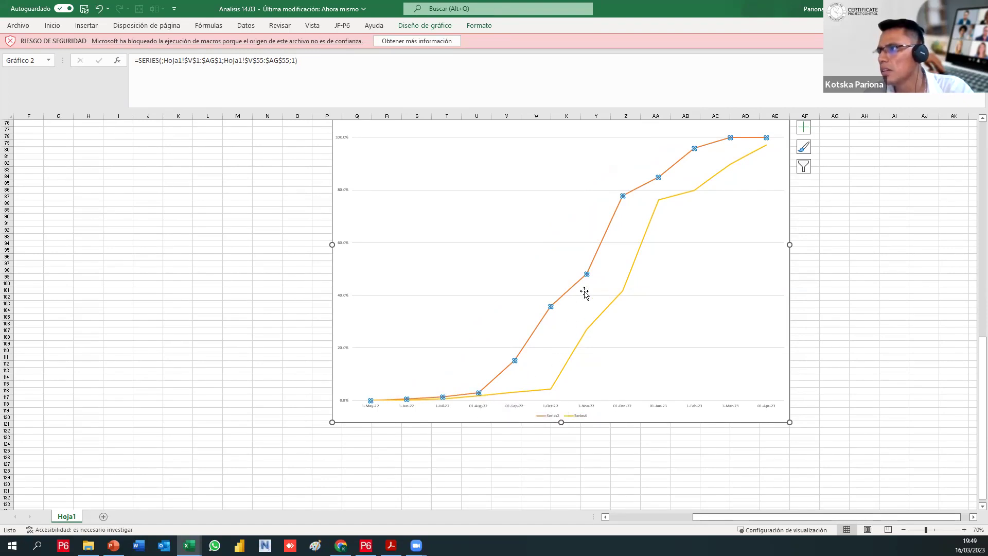
pyautogui.scroll(2, 664, 268)
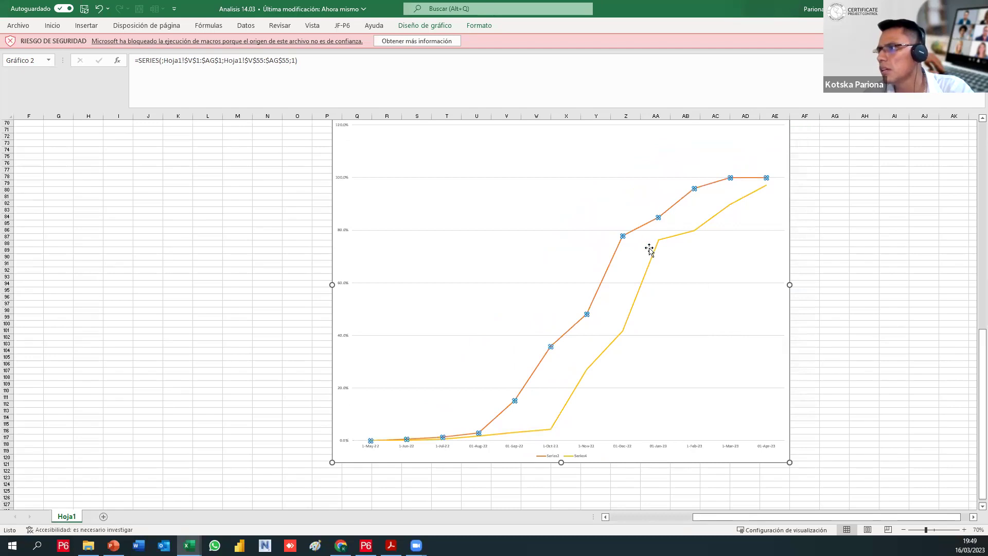
pyautogui.scroll(3, 650, 272)
pyautogui.scroll(3, 650, 271)
pyautogui.scroll(-7, 532, 406)
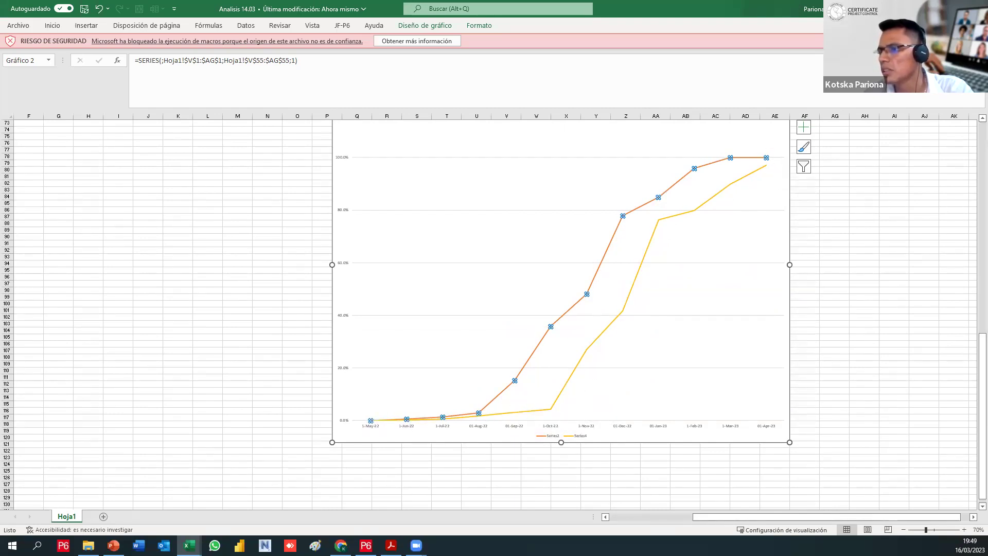
# Check the project's progress percentages in Primavera P6, return to the Excel workbook and compare them with the curves and percentage tables
pyautogui.click(366, 545)
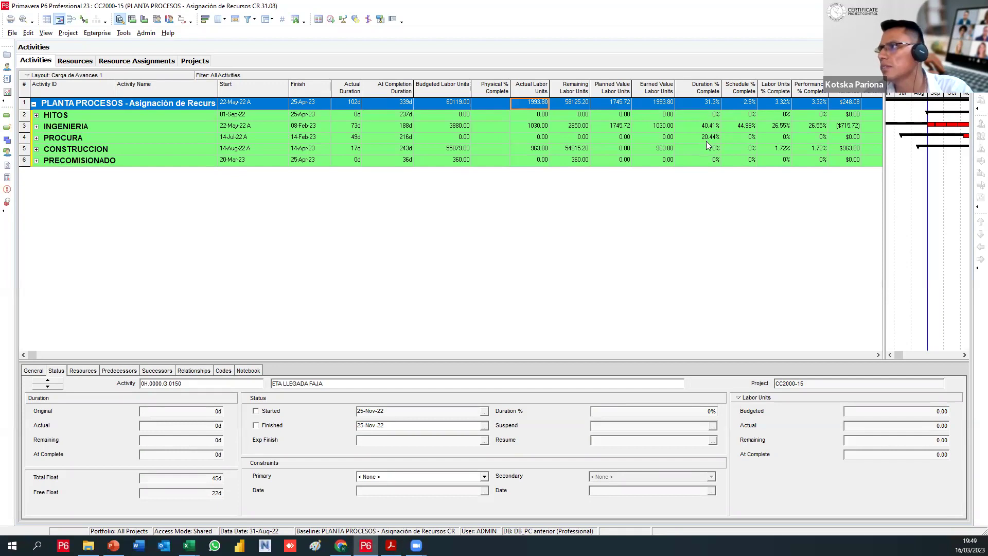
pyautogui.hotkey('alt', 'Tab')
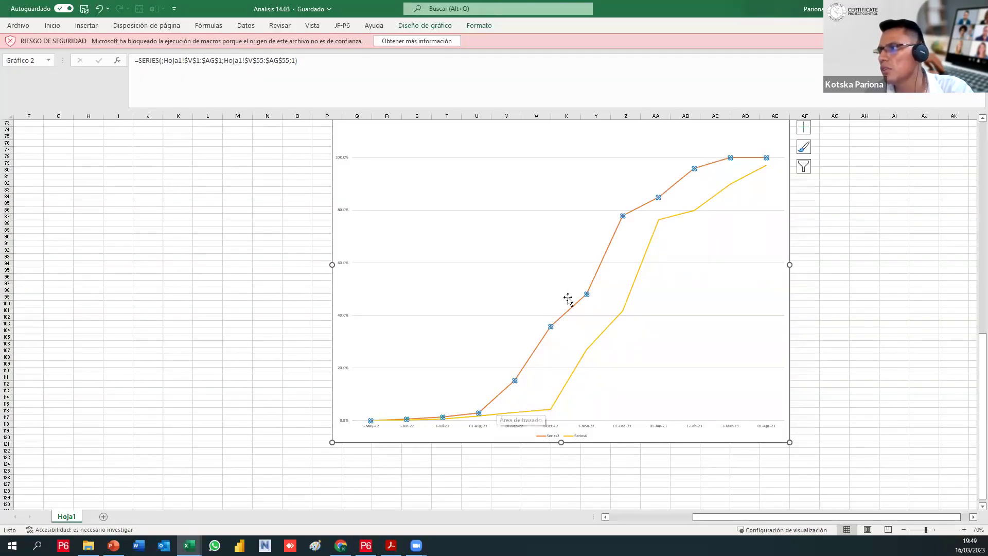
pyautogui.scroll(4, 764, 213)
pyautogui.scroll(9, 761, 218)
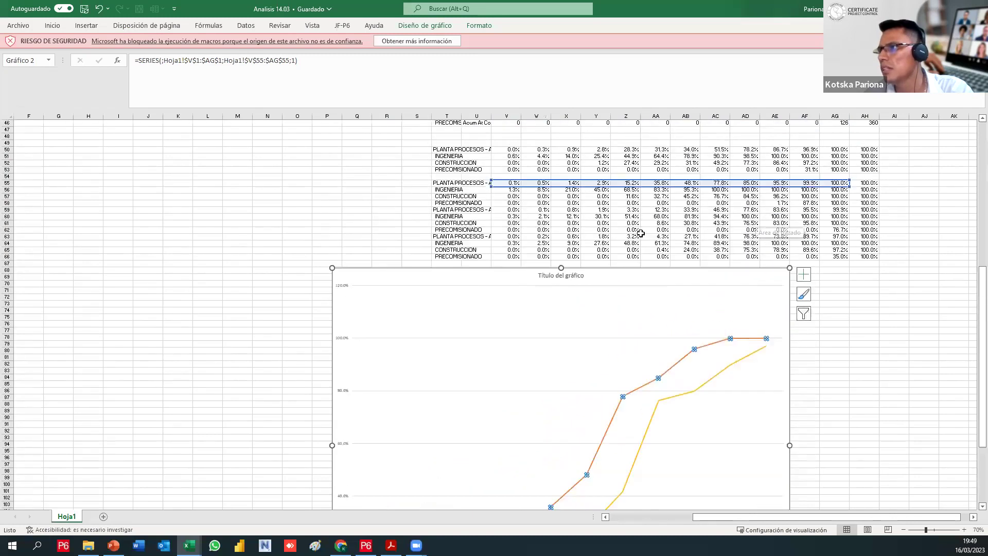
pyautogui.scroll(-7, 784, 327)
pyautogui.scroll(-3, 784, 327)
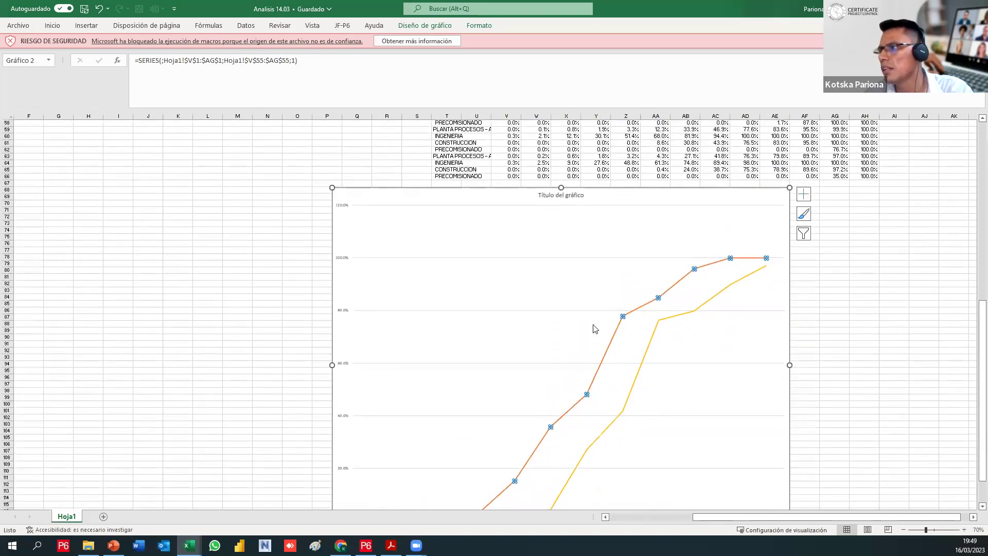
pyautogui.click(893, 284)
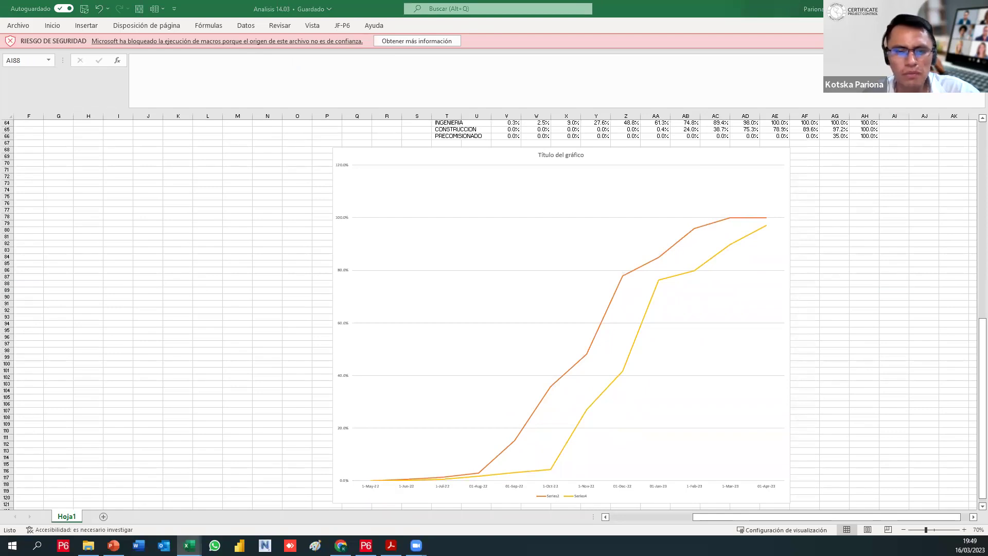
# Switch to Primavera P6, expand all activity groups and examine the physical percent complete of the INGENIERIA activities
pyautogui.hotkey('alt', 'Tab')
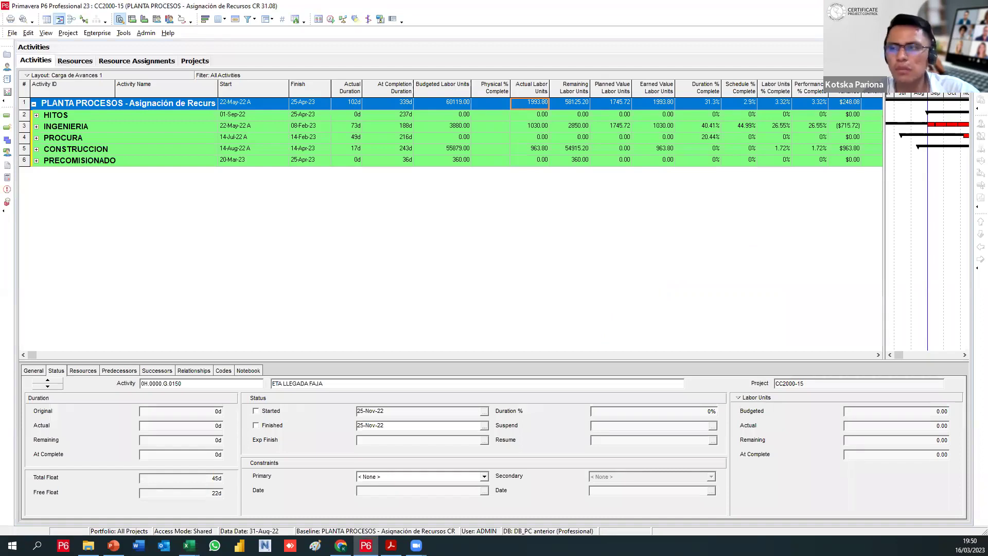
pyautogui.rightClick(340, 139)
pyautogui.click(394, 357)
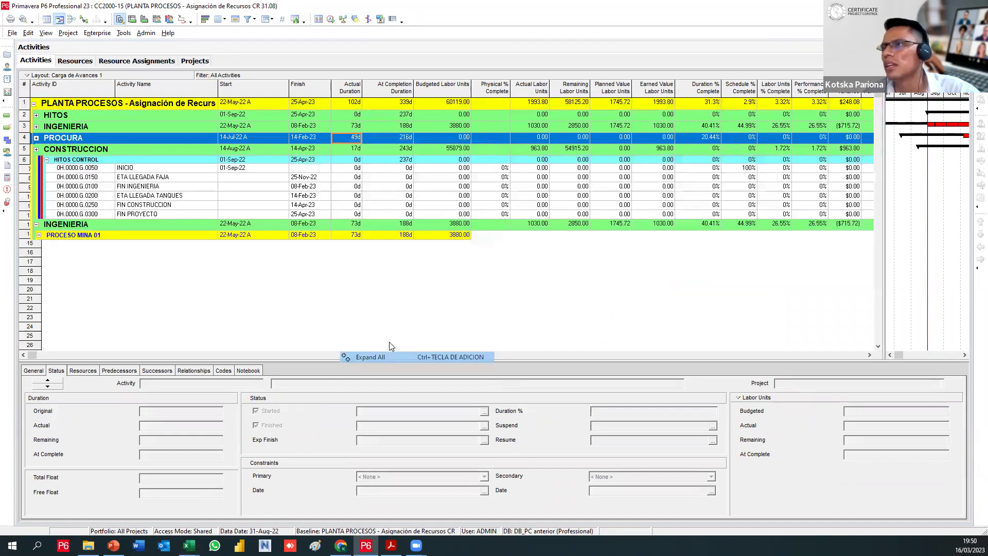
pyautogui.scroll(9, 458, 233)
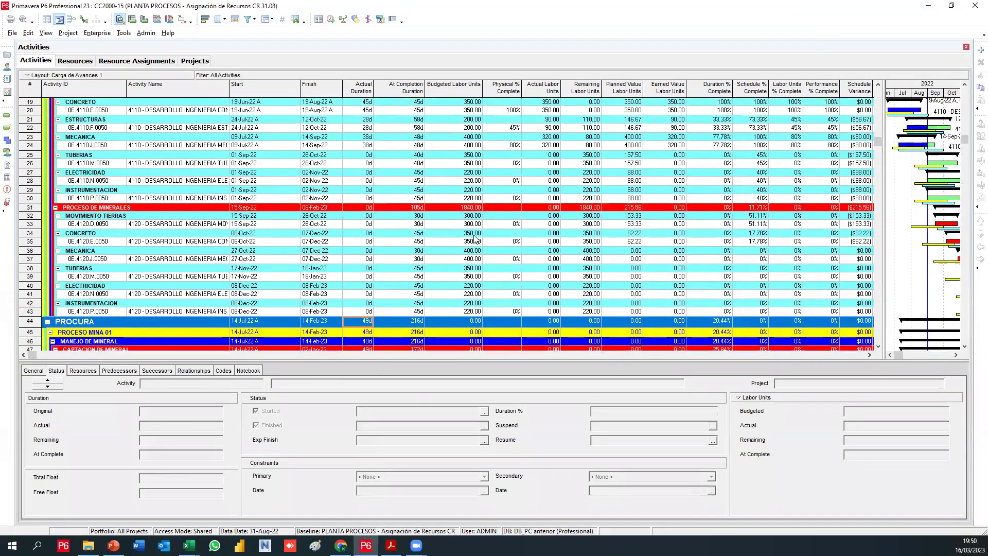
pyautogui.scroll(1, 489, 239)
pyautogui.scroll(-2, 494, 237)
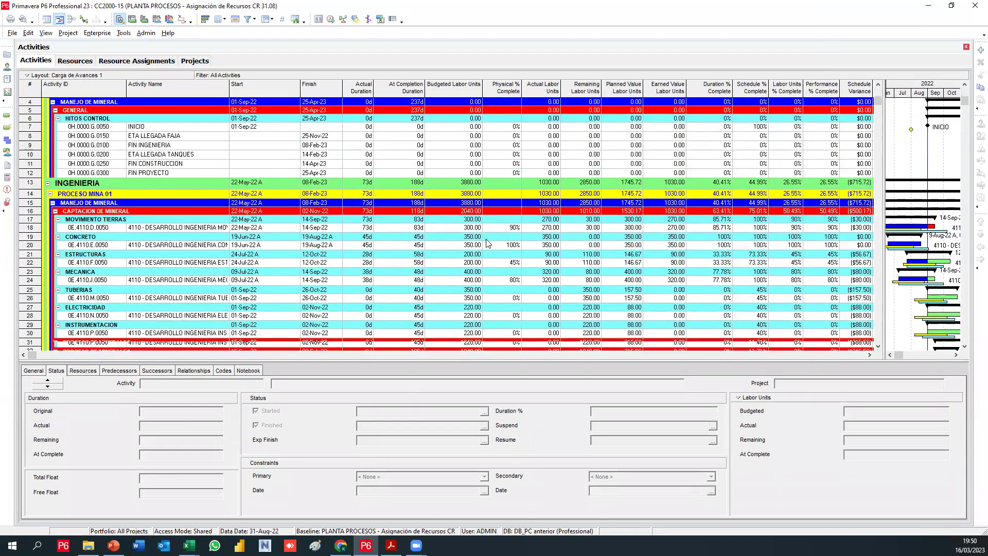
pyautogui.click(500, 228)
pyautogui.scroll(-2, 489, 247)
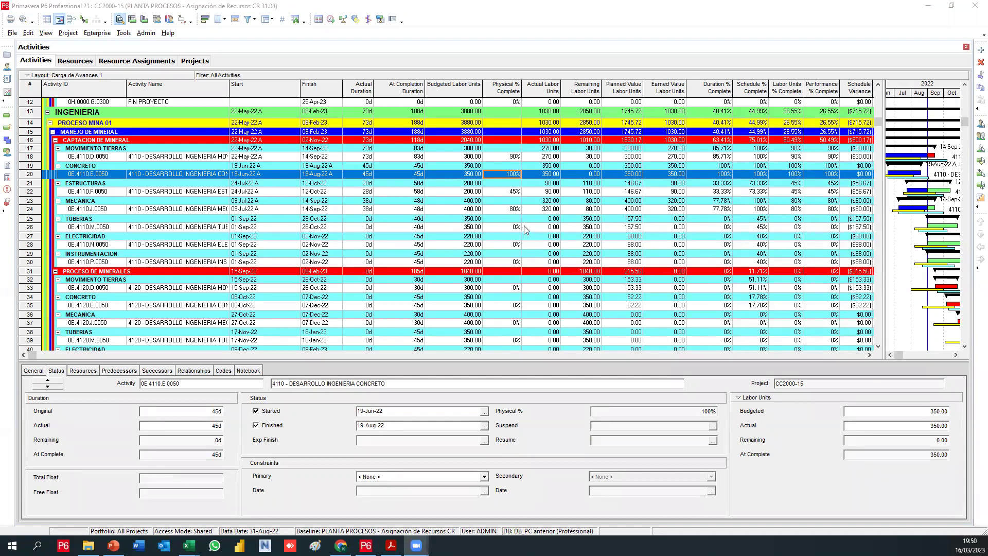
pyautogui.scroll(1, 134, 139)
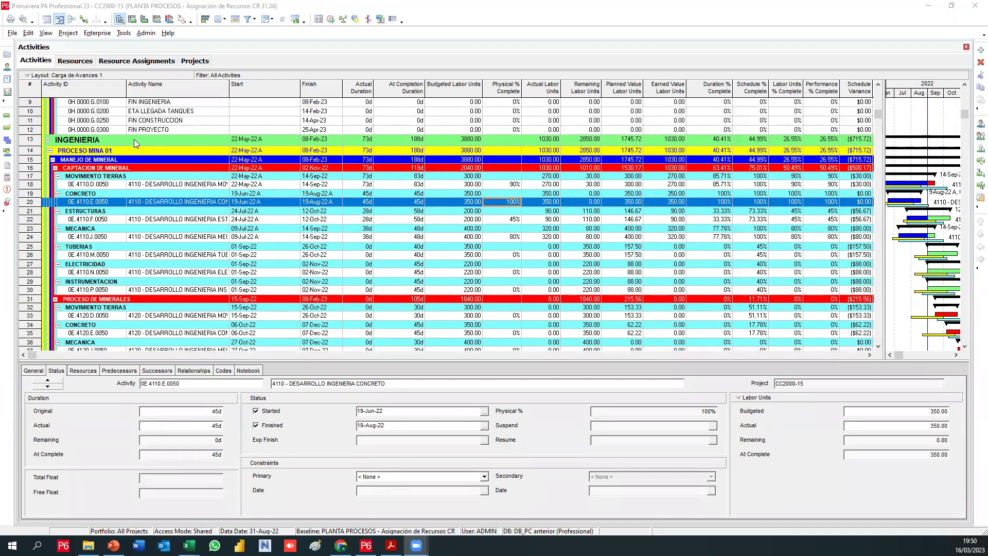
# Collapse the INGENIERIA, PROCURA, CONSTRUCCION and PRECOMISIONADO groups to their summary rows
pyautogui.click(107, 138)
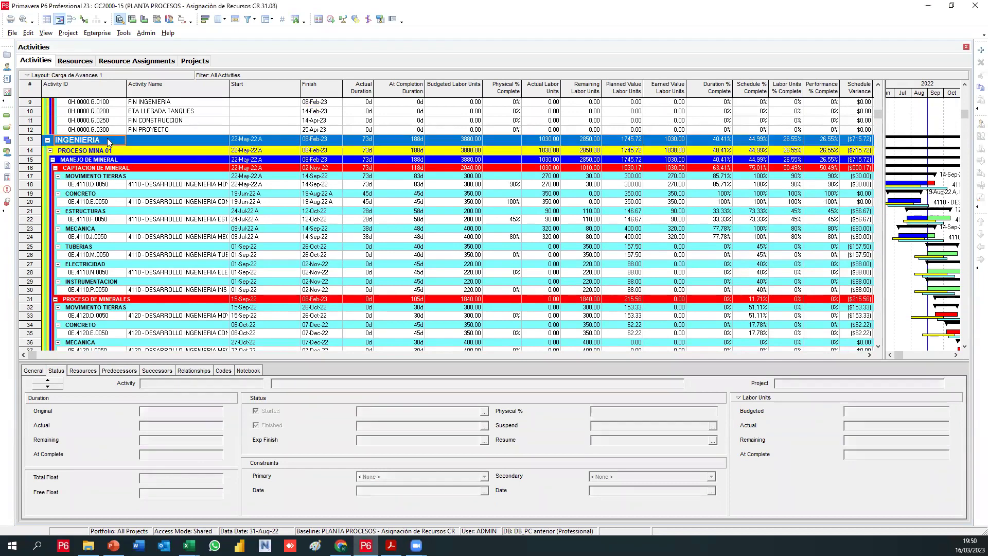
pyautogui.click(47, 141)
pyautogui.click(42, 151)
pyautogui.click(43, 167)
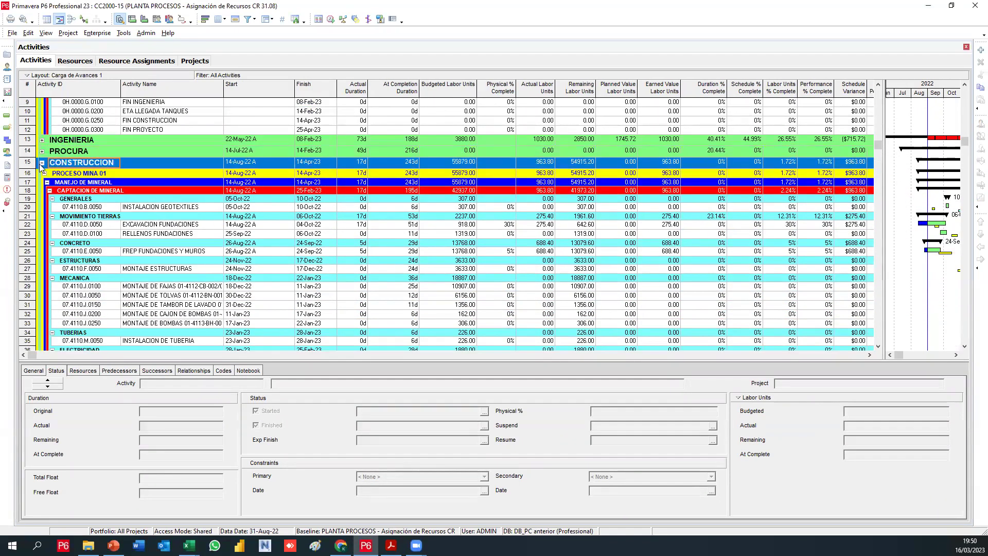
pyautogui.click(43, 167)
pyautogui.click(43, 250)
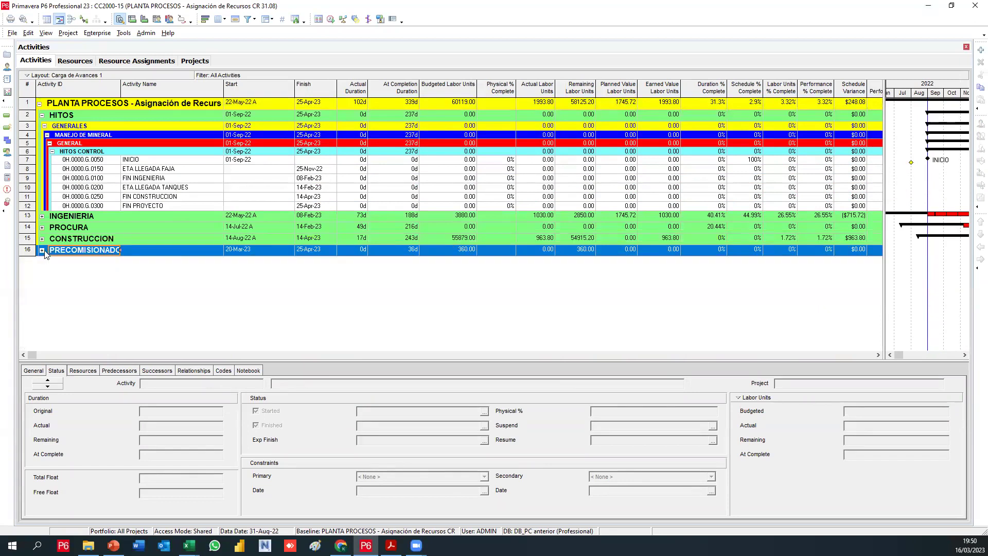
# Compare the budgeted labor units of INGENIERIA and CONSTRUCCION, expanding CONSTRUCCION to inspect its activities and collapsing it again
pyautogui.click(467, 218)
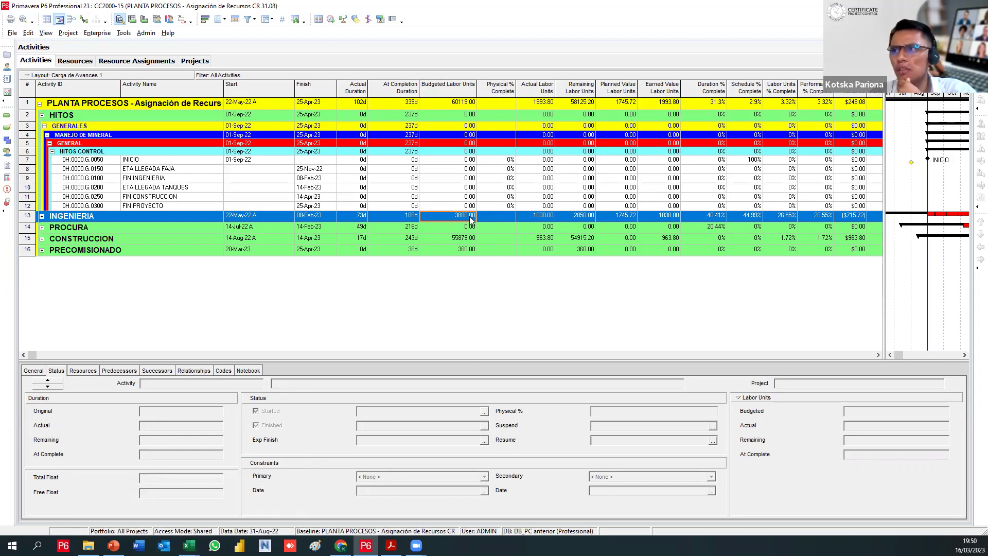
pyautogui.click(455, 241)
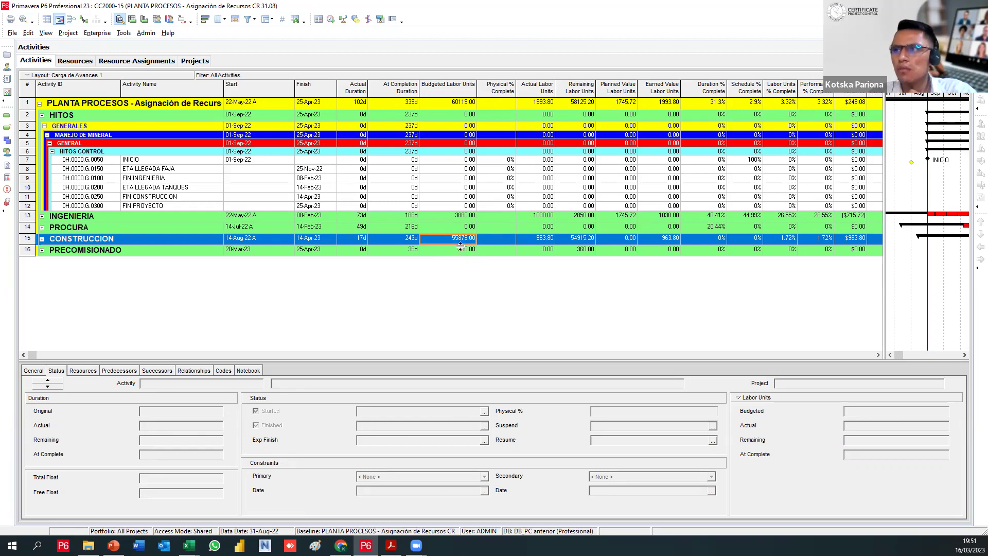
pyautogui.click(469, 218)
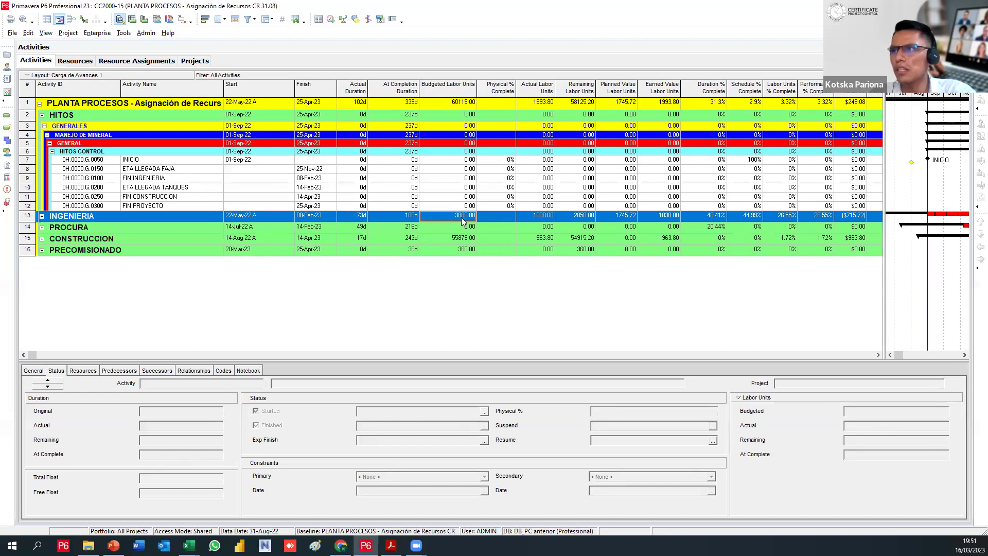
pyautogui.click(468, 241)
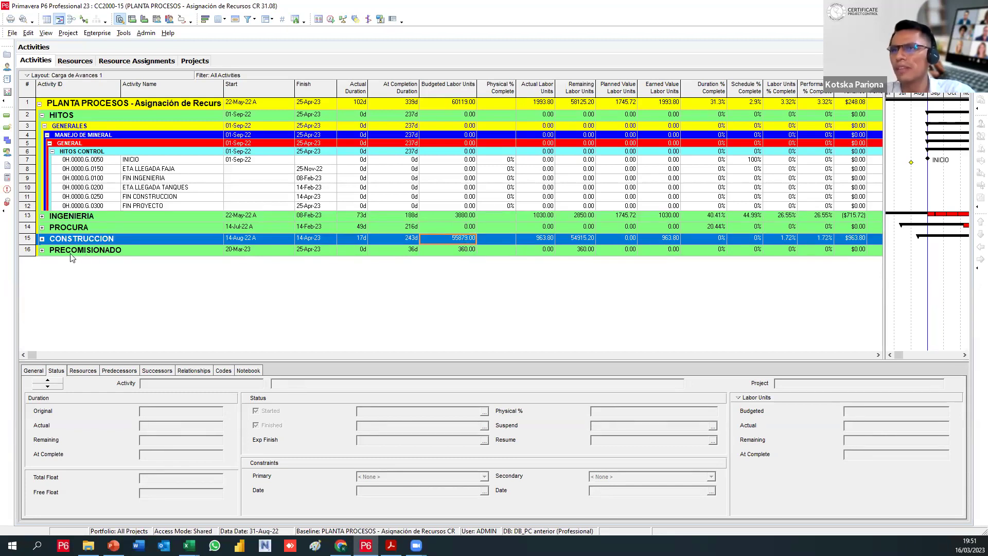
pyautogui.click(42, 238)
pyautogui.scroll(5, 647, 282)
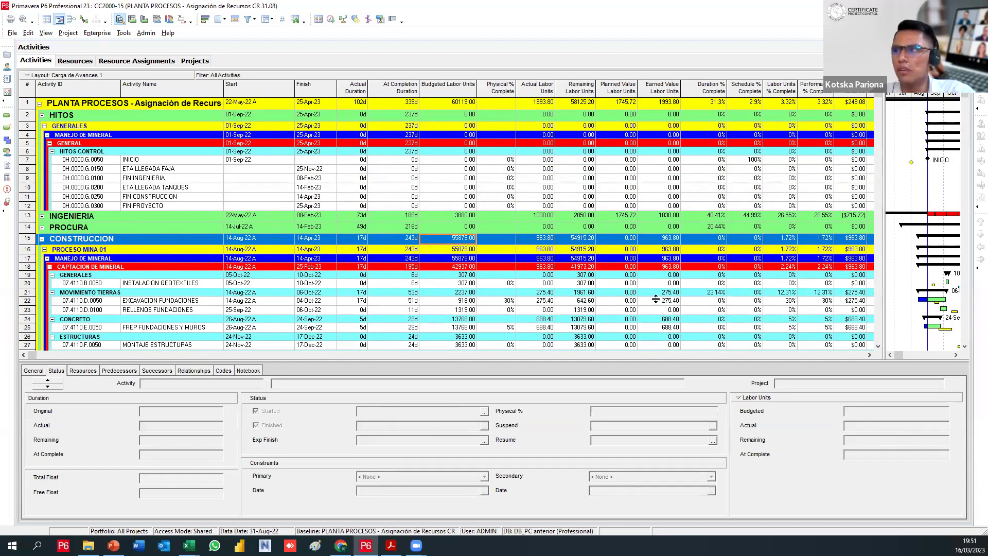
pyautogui.click(441, 218)
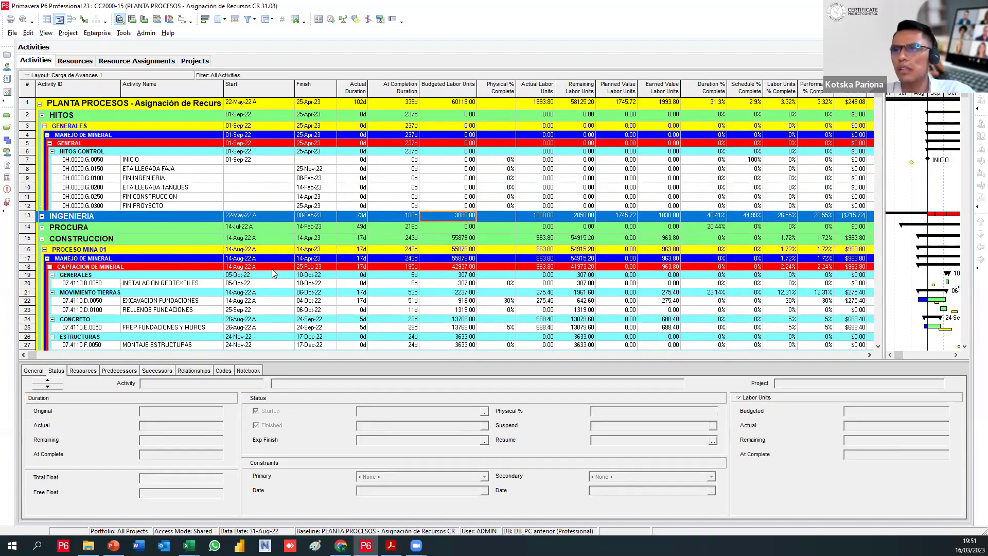
pyautogui.click(42, 239)
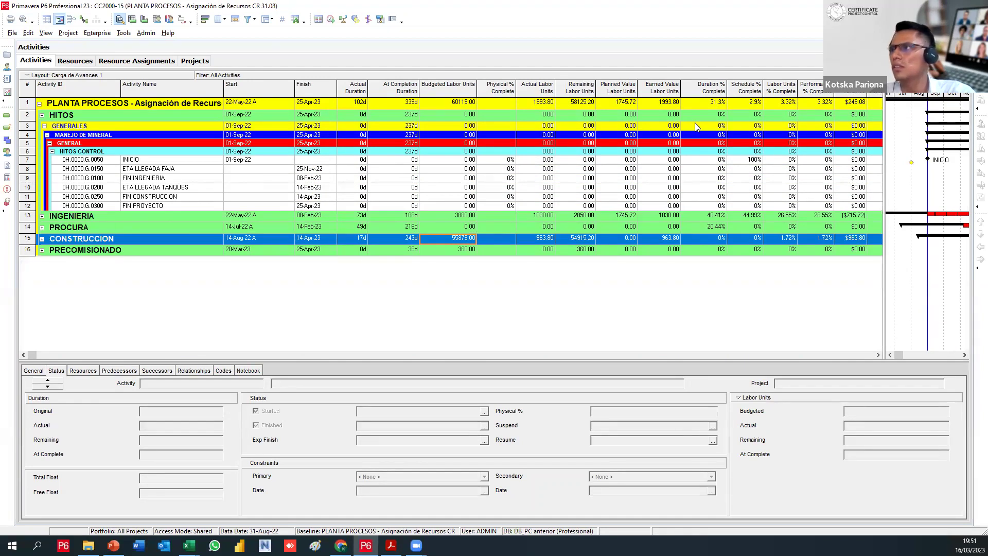
# Review the remaining labor units of PRECOMISIONADO and CONSTRUCCION and the budgeted labor units of INGENIERIA
pyautogui.click(221, 220)
pyautogui.click(197, 230)
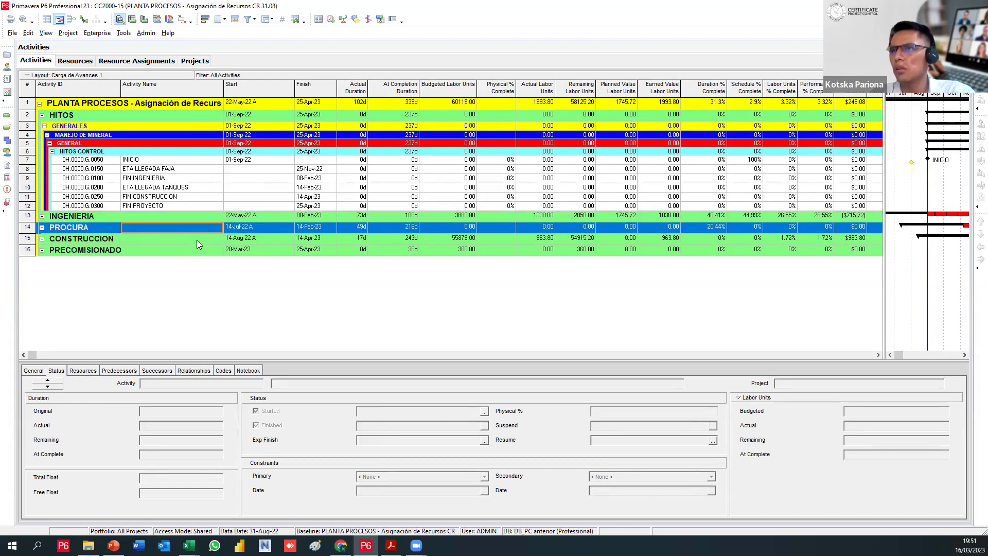
pyautogui.click(197, 240)
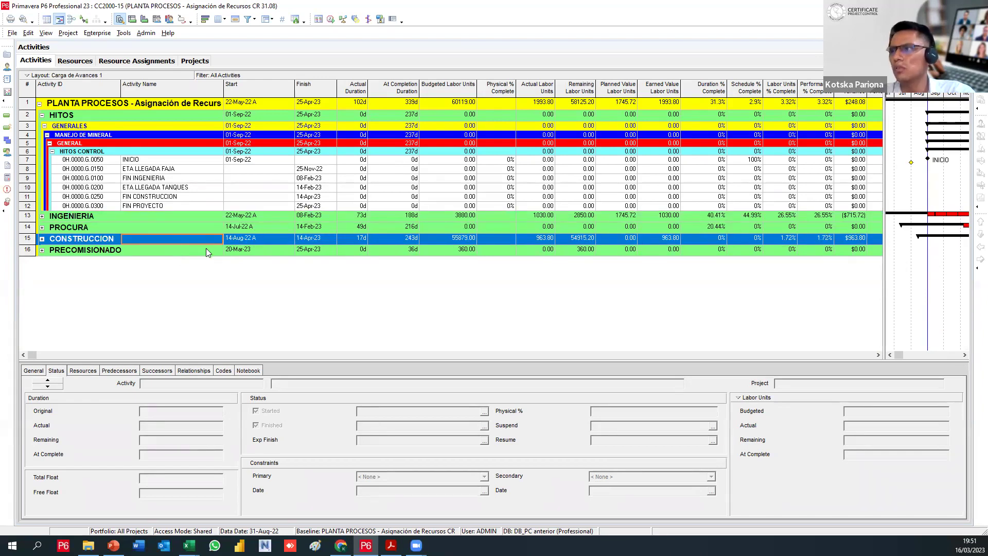
pyautogui.click(593, 253)
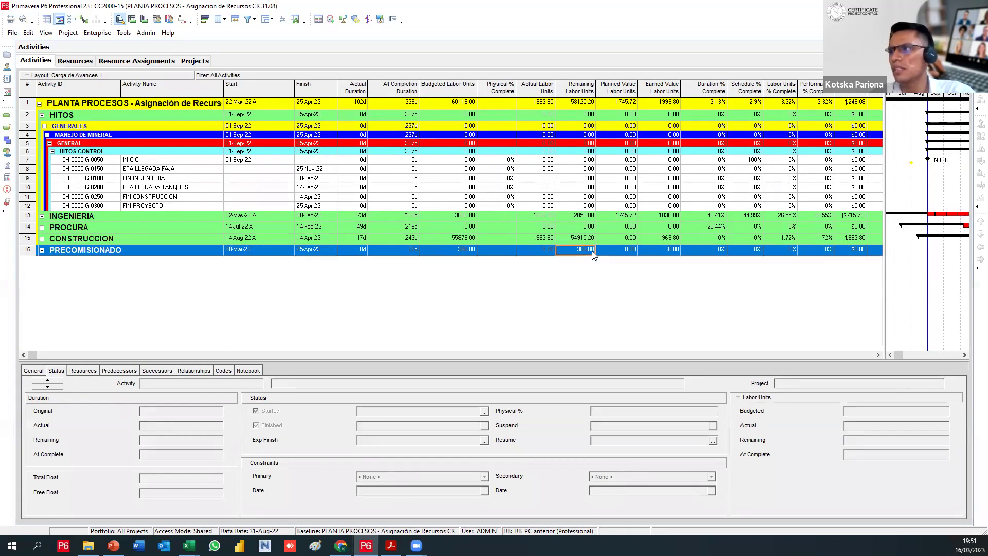
pyautogui.click(585, 240)
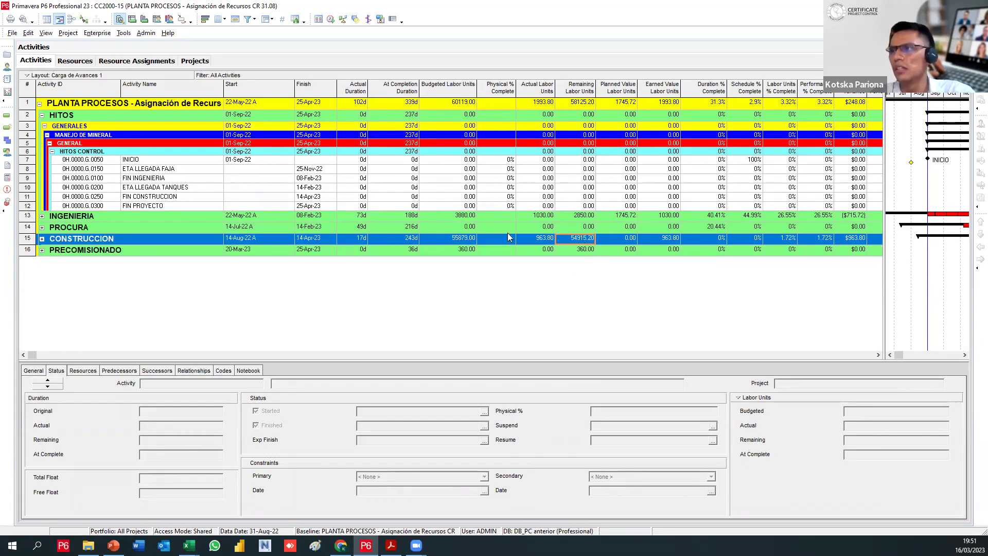
pyautogui.click(467, 217)
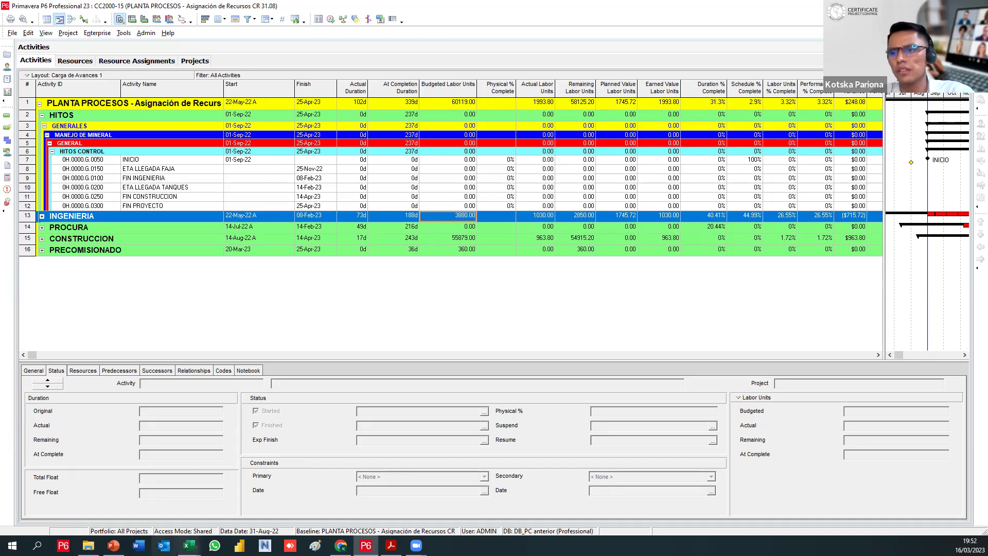
# Return to the Excel workbook and compare the S-curves with the percentage tables, checking the PLANTA PROCESOS percentages in row 50
pyautogui.moveTo(189, 545)
pyautogui.click(250, 495)
pyautogui.scroll(-1, 530, 448)
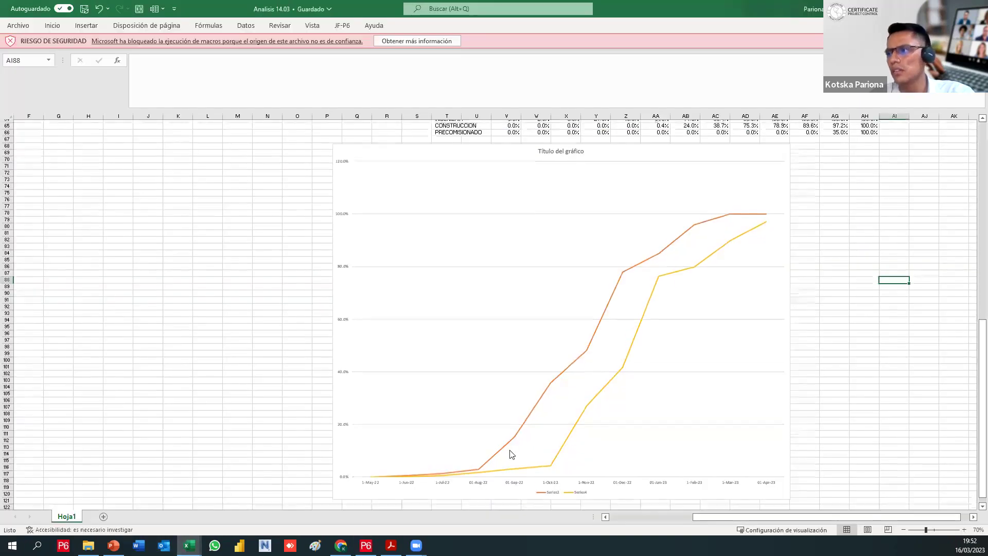
pyautogui.click(553, 375)
pyautogui.click(550, 366)
pyautogui.scroll(11, 566, 355)
pyautogui.moveTo(419, 225); pyautogui.dragTo(413, 290)
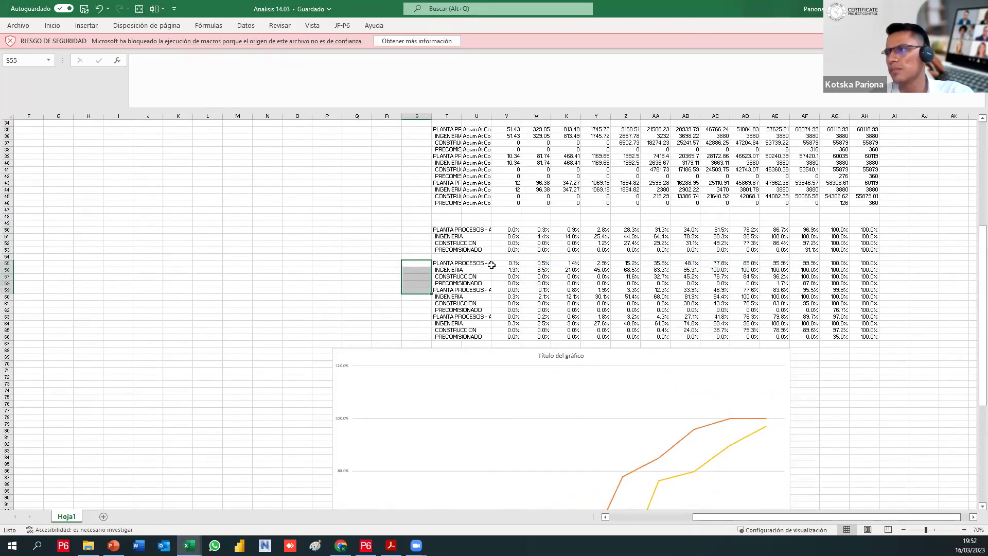
pyautogui.click(508, 230)
pyautogui.click(560, 230)
pyautogui.scroll(2, 636, 265)
pyautogui.scroll(4, 636, 265)
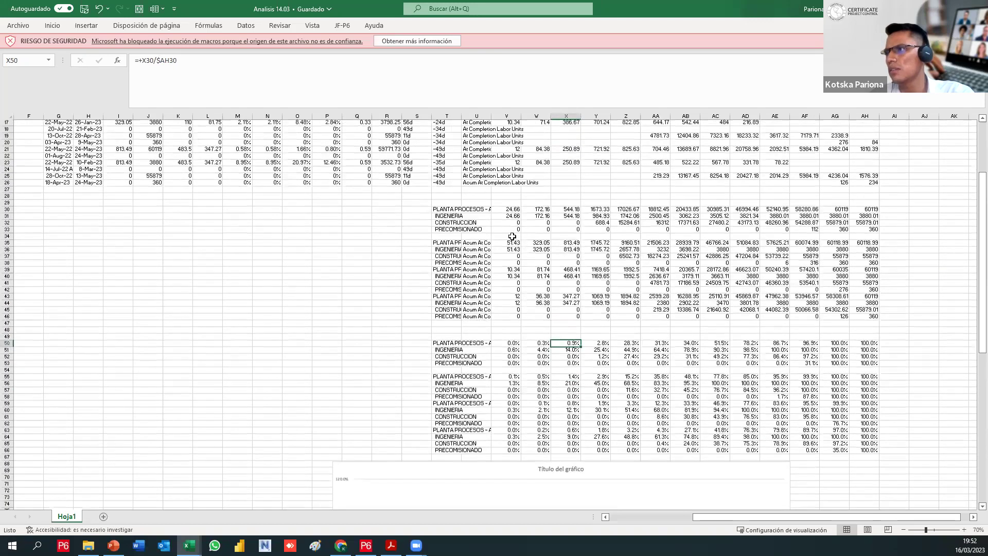
# Examine the accumulated labor units block and check which units the percentage formulas in V50 and V55 reference
pyautogui.moveTo(512, 236); pyautogui.dragTo(870, 269)
pyautogui.scroll(-1, 467, 259)
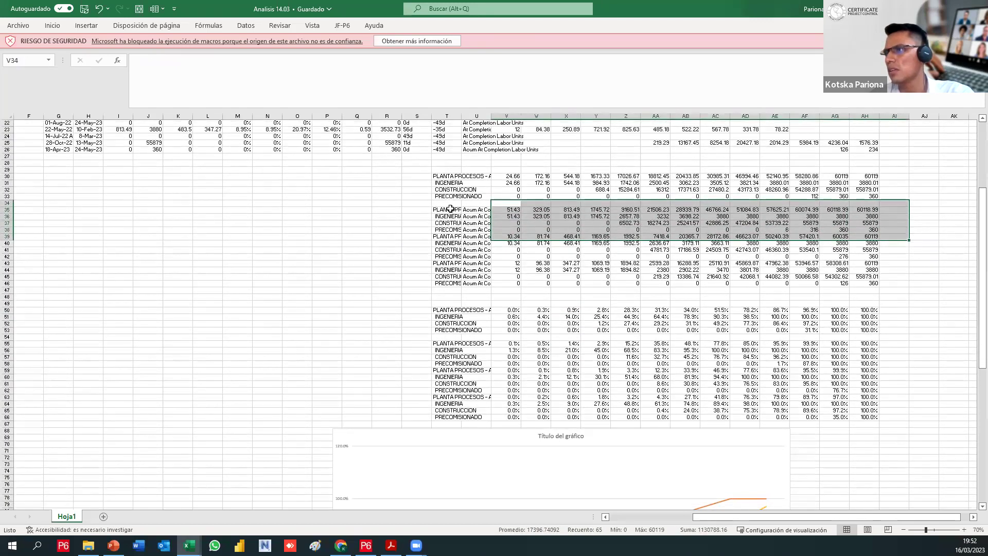
pyautogui.click(445, 210)
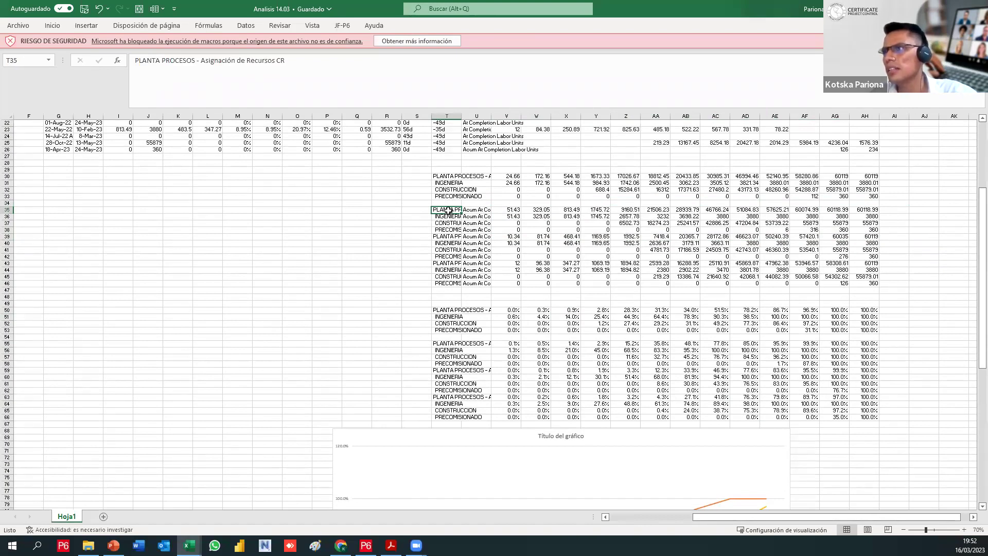
pyautogui.click(504, 309)
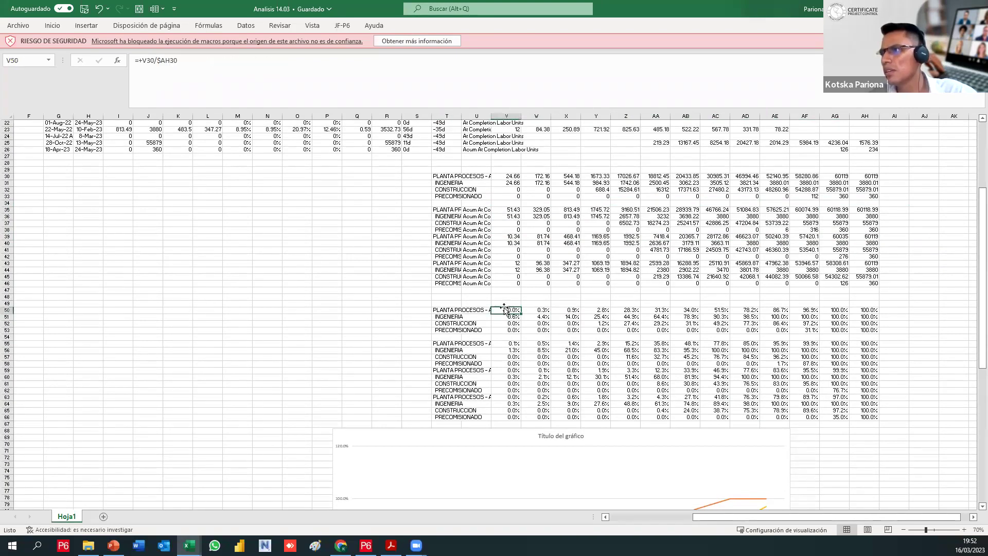
pyautogui.doubleClick(505, 310)
pyautogui.doubleClick(506, 343)
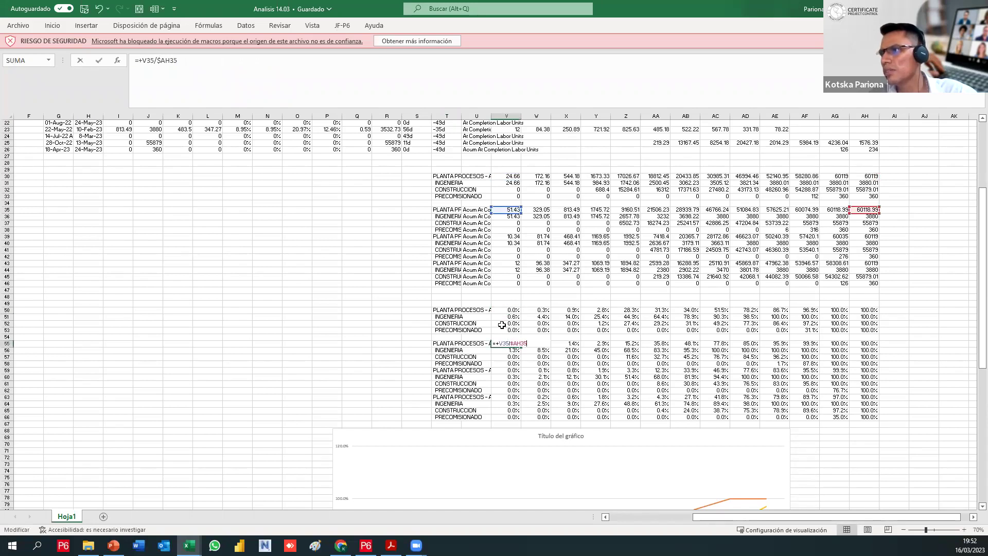
pyautogui.press('Escape')
pyautogui.scroll(-4, 584, 411)
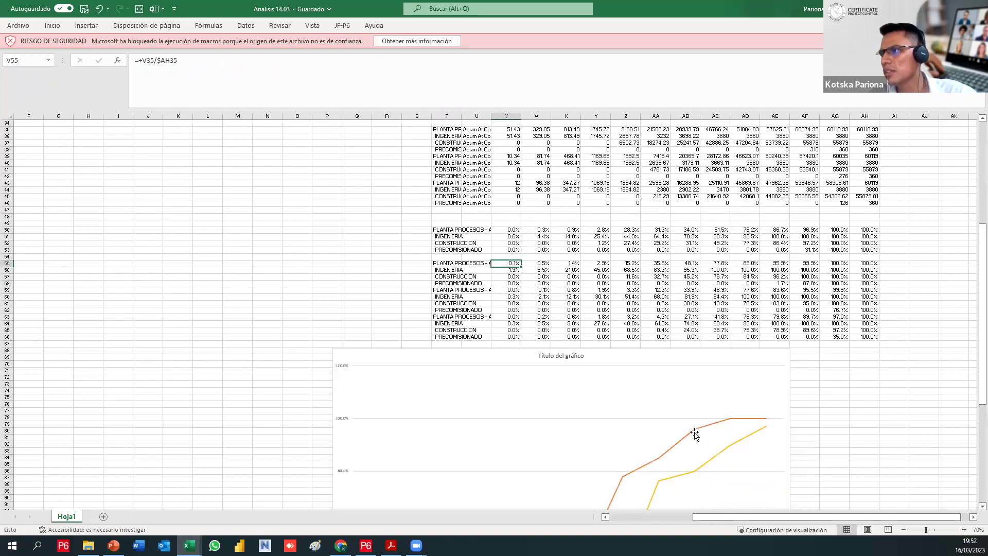
# Check the source ranges of the orange and yellow series and the project version labels in T43 and T30
pyautogui.click(699, 431)
pyautogui.scroll(-6, 653, 434)
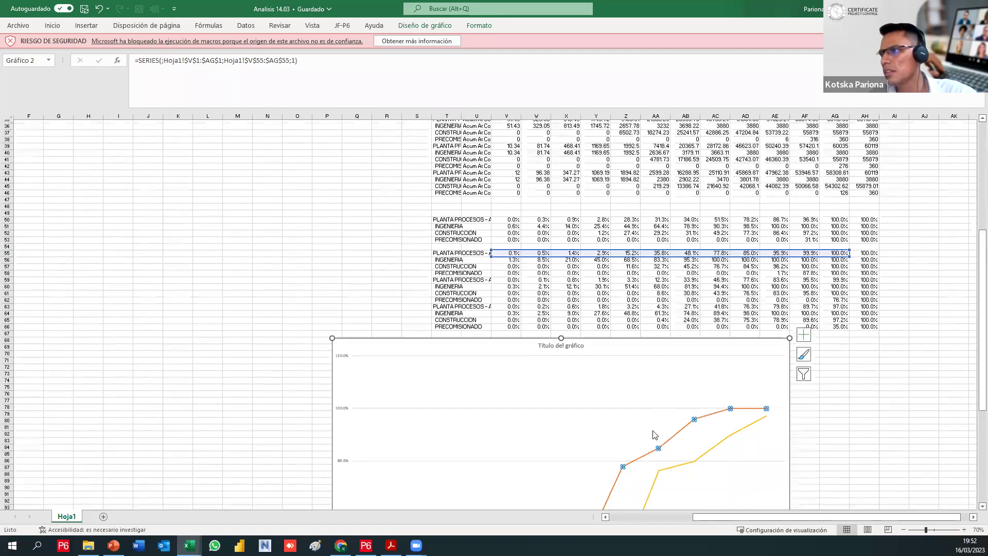
pyautogui.scroll(6, 587, 327)
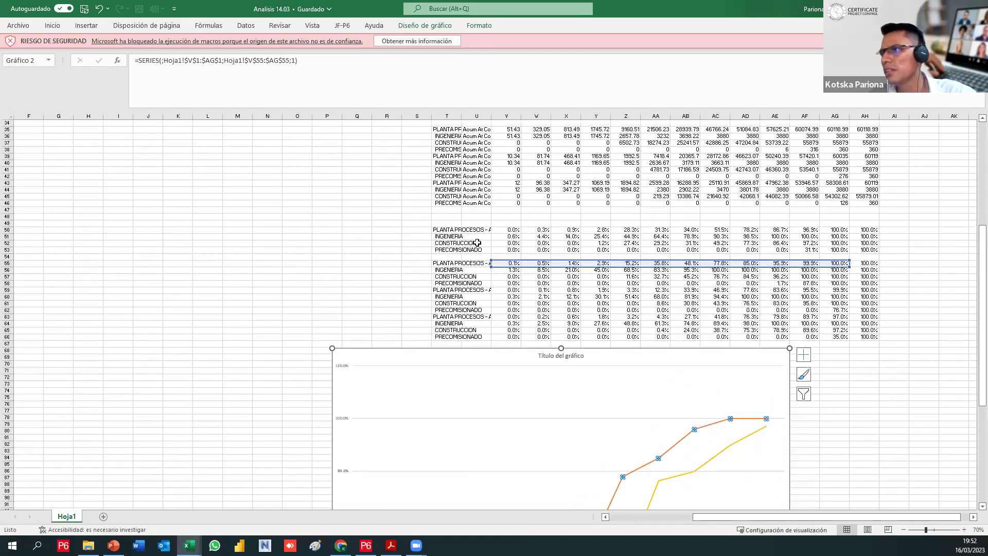
pyautogui.click(445, 181)
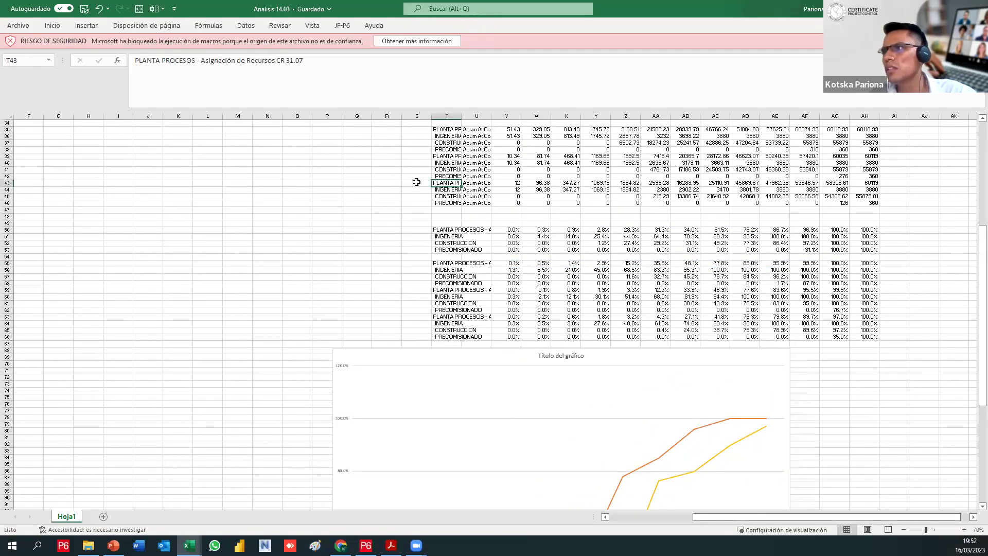
pyautogui.scroll(4, 430, 186)
pyautogui.click(446, 176)
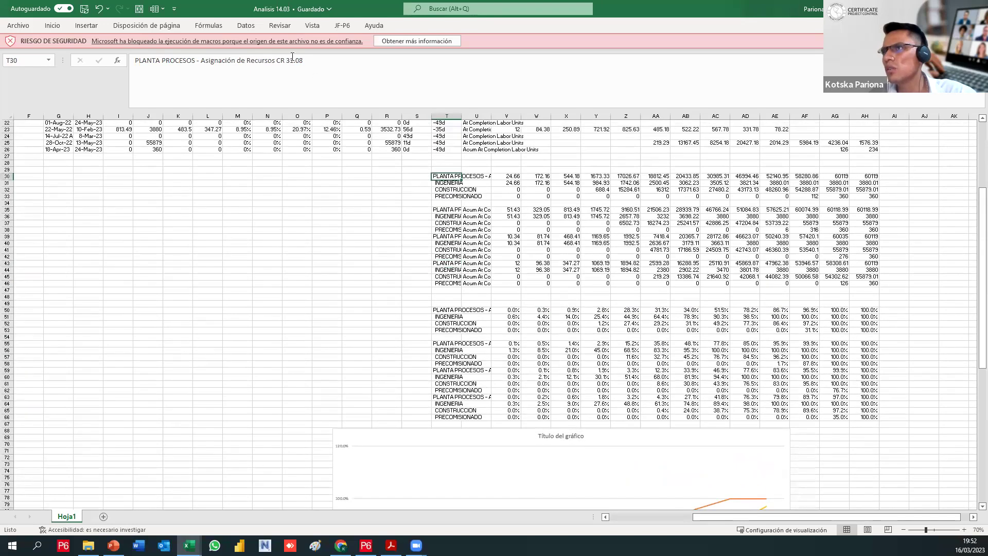
pyautogui.scroll(-2, 497, 352)
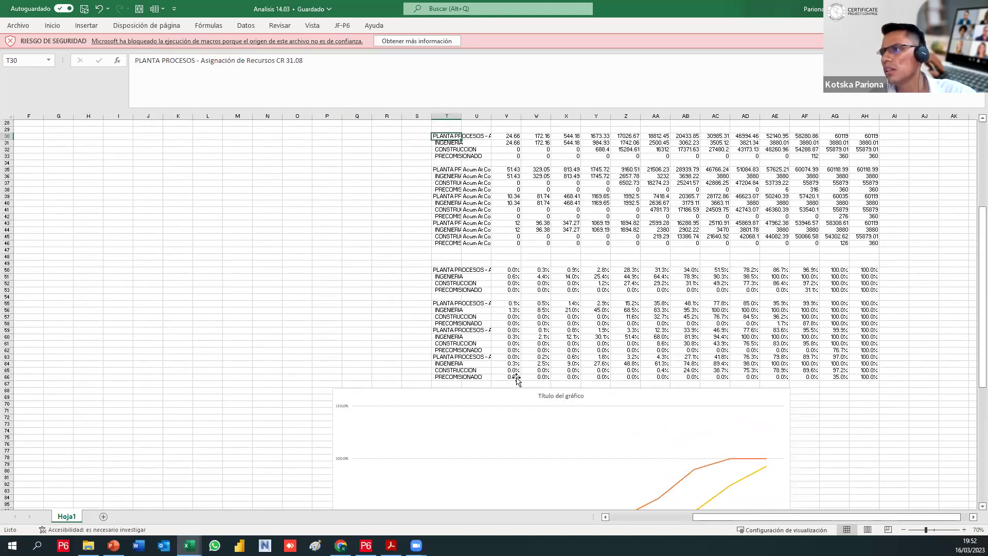
pyautogui.scroll(-2, 646, 420)
pyautogui.click(715, 456)
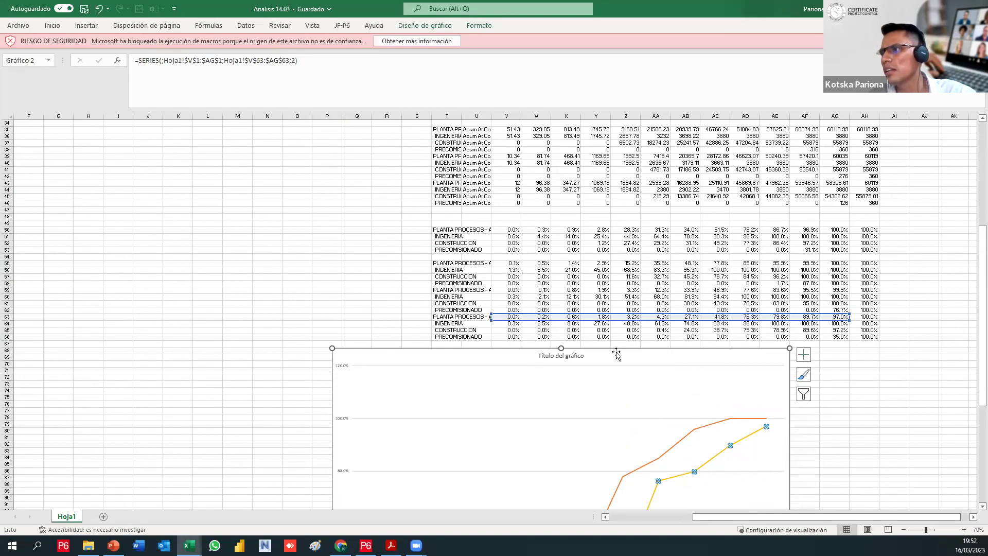
# Repoint the yellow chart series from row 63 to the PLANTA PROCESOS percentages in V50:AG50
pyautogui.scroll(2, 567, 340)
pyautogui.scroll(1, 553, 348)
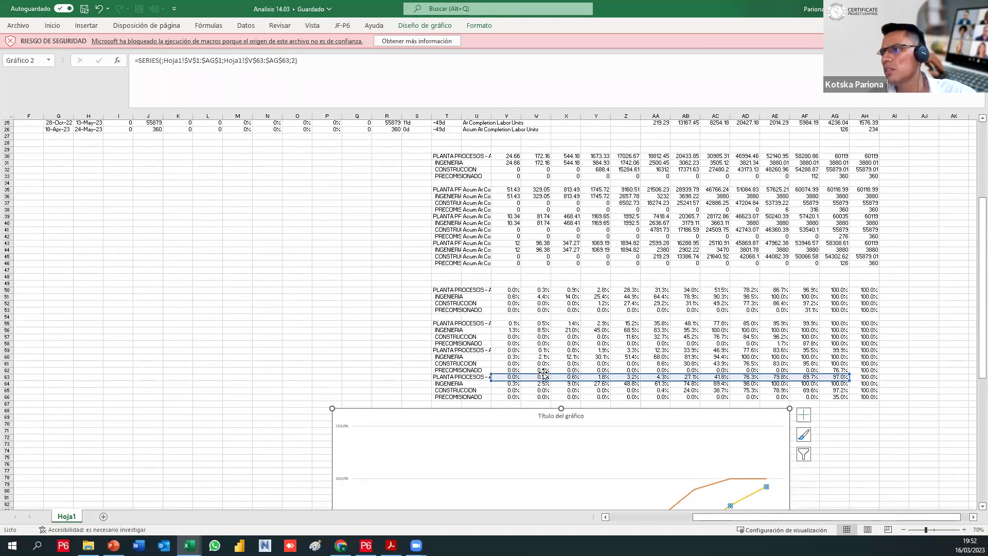
pyautogui.moveTo(545, 378); pyautogui.dragTo(550, 295)
pyautogui.scroll(-14, 765, 426)
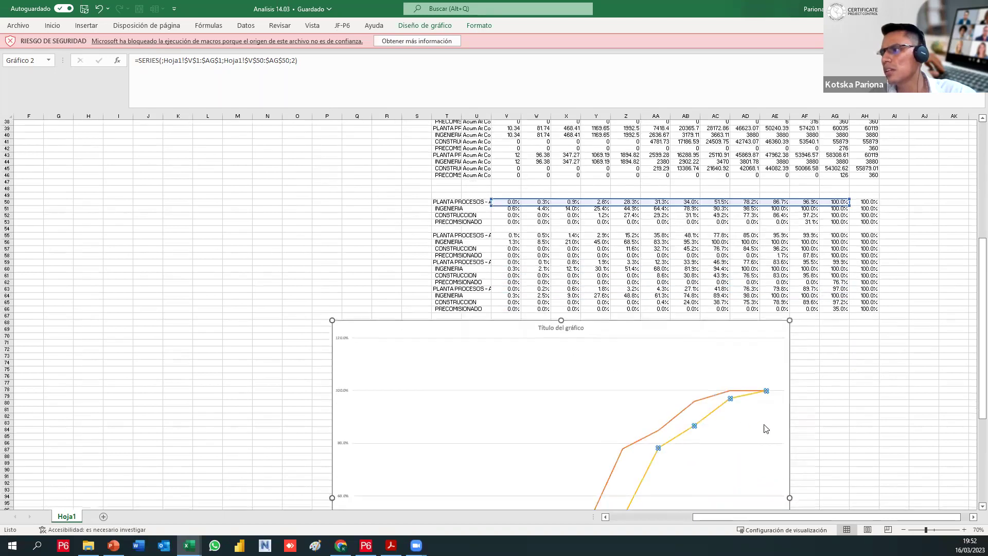
pyautogui.click(815, 380)
pyautogui.scroll(-2, 561, 342)
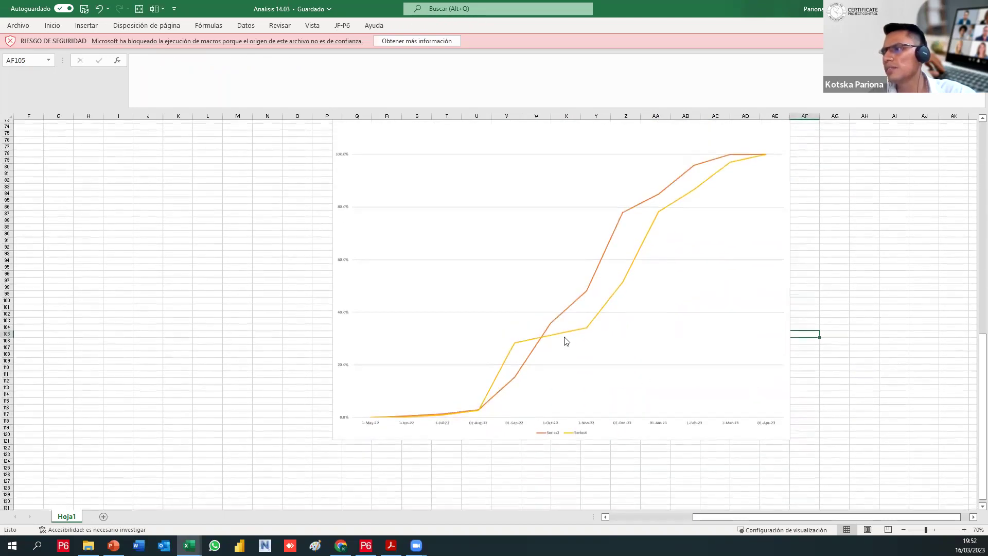
# Check which row of the percentage tables feeds the orange series of the S-curve chart
pyautogui.click(566, 321)
pyautogui.scroll(7, 546, 324)
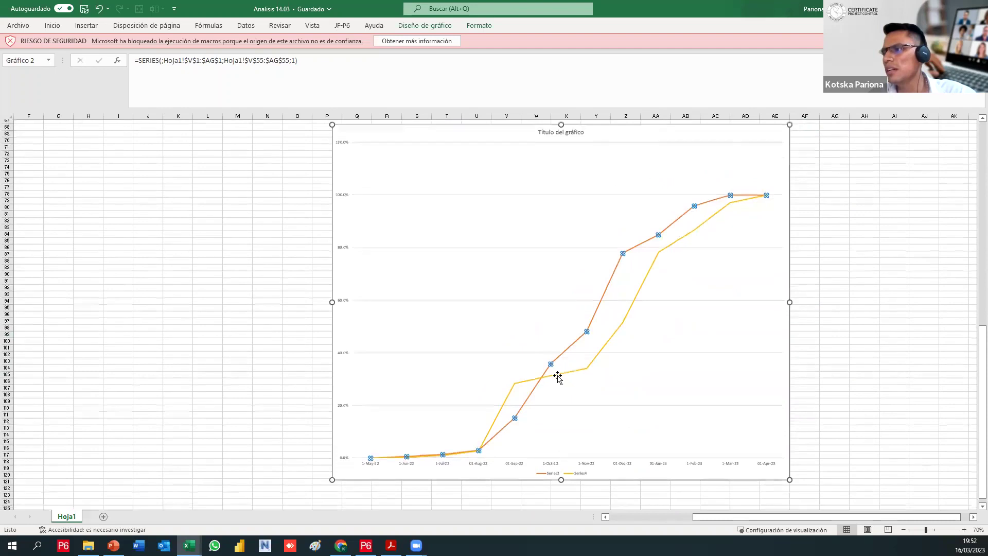
pyautogui.scroll(6, 562, 340)
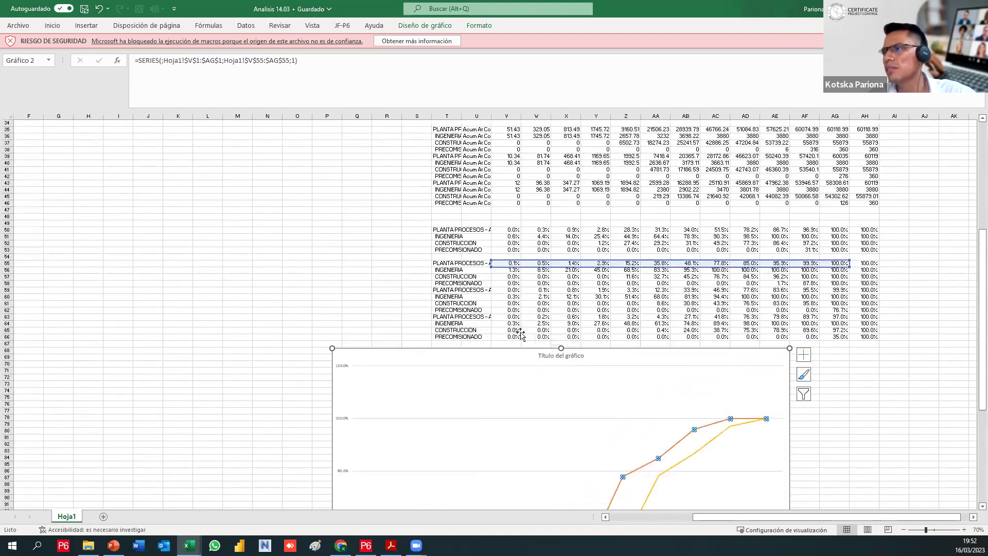
pyautogui.scroll(-6, 551, 376)
pyautogui.scroll(-5, 432, 249)
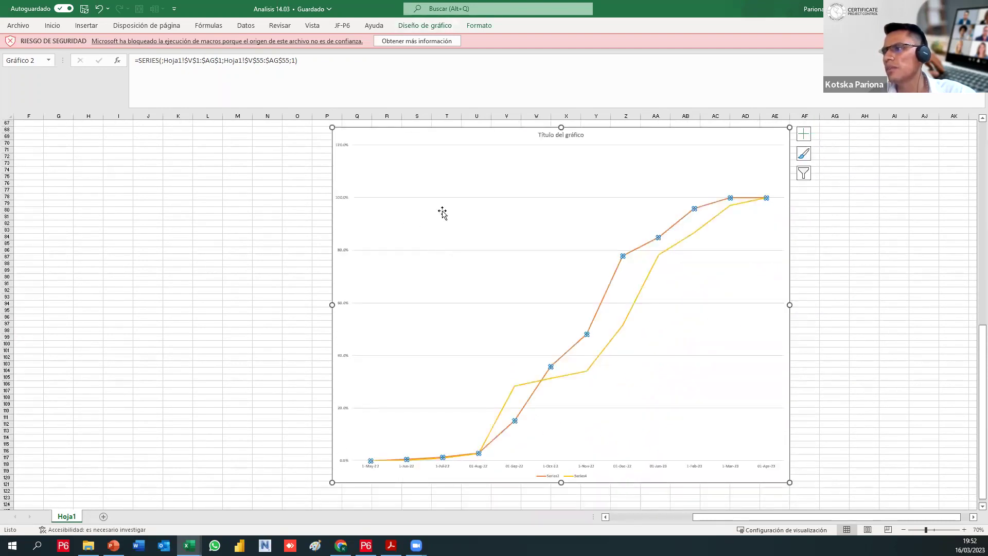
# Edit the chart's data source to name the series based on V55:AG55 LB
pyautogui.click(425, 25)
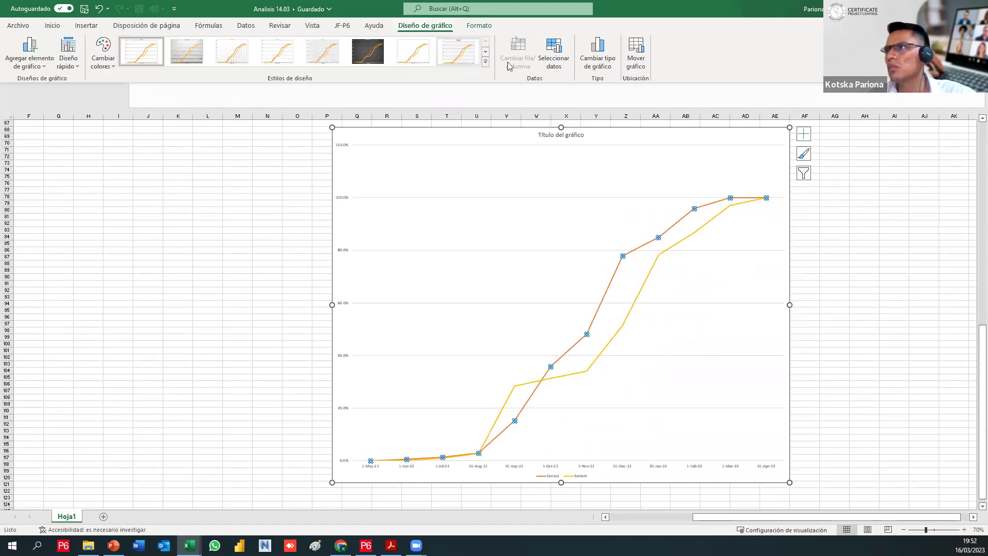
pyautogui.click(553, 51)
pyautogui.click(479, 269)
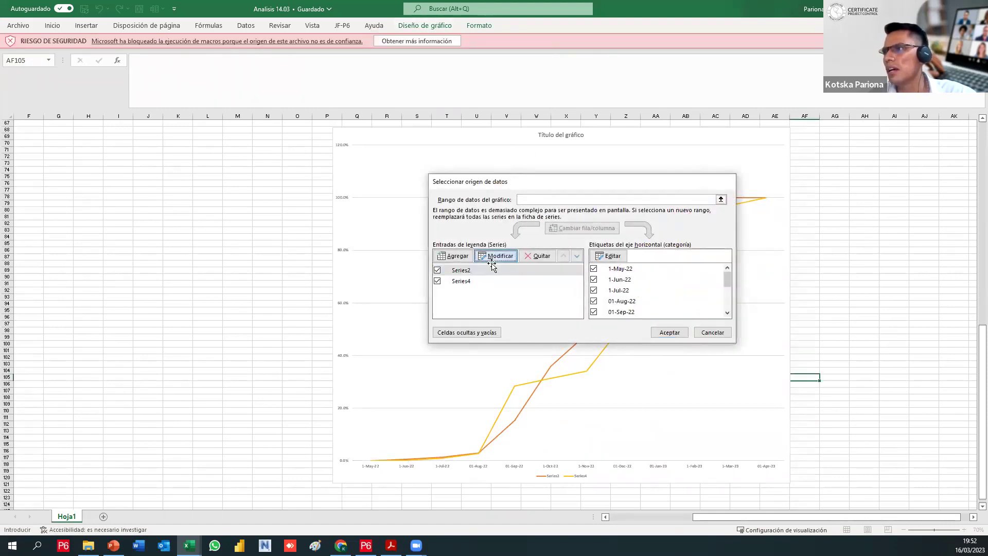
pyautogui.click(498, 255)
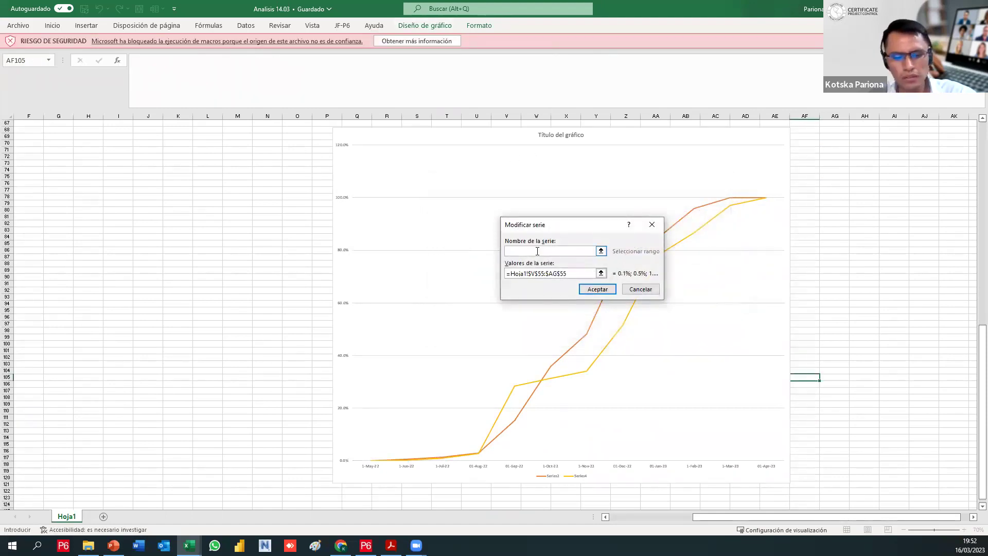
pyautogui.write('LB')
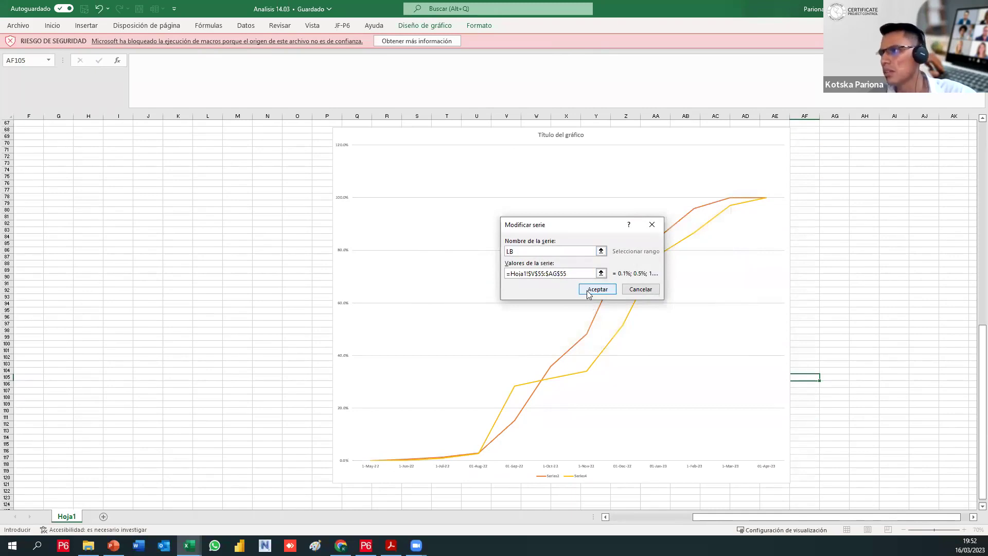
pyautogui.click(587, 291)
# Name the series based on V50:AG50 FORECAST and apply the chart's data source changes
pyautogui.click(490, 281)
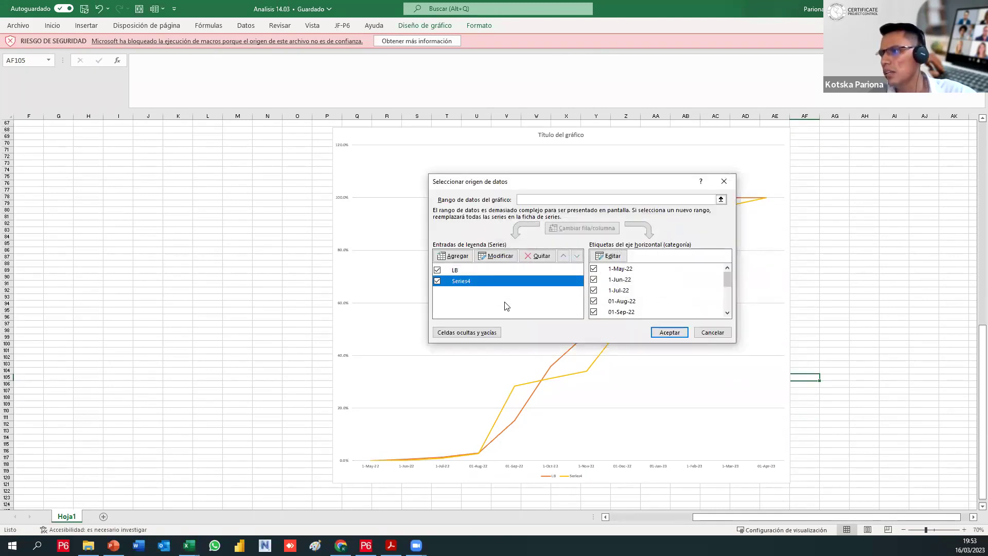
pyautogui.click(499, 256)
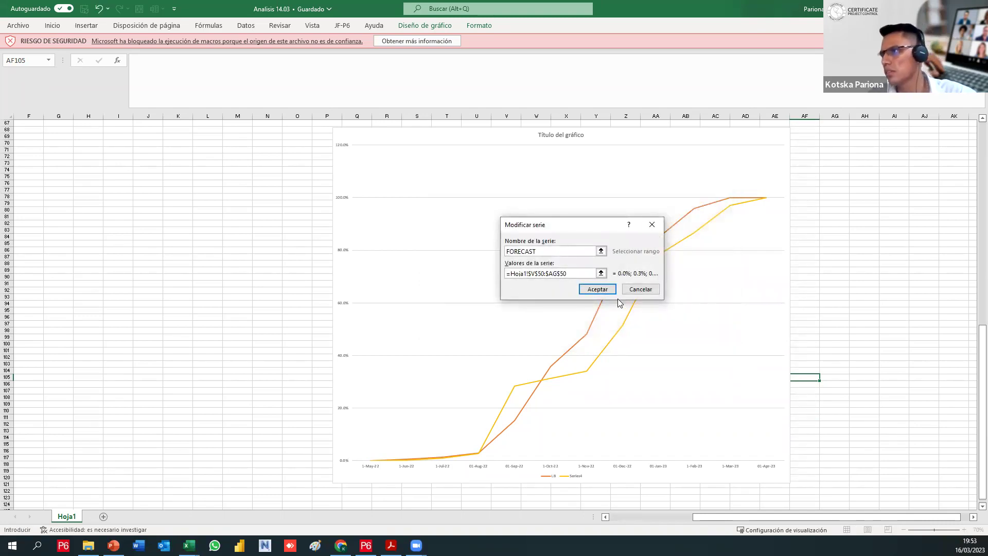
pyautogui.click(598, 289)
pyautogui.click(669, 332)
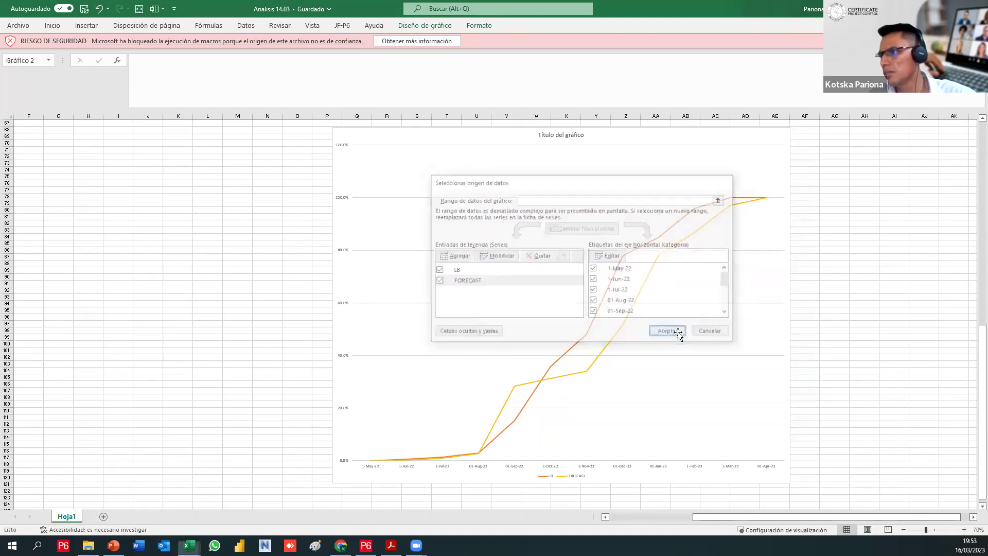
# Compare the LB and FORECAST curves around September and October 2022 with the PLANTA PROCESOS percentages in row 50
pyautogui.scroll(-3, 618, 311)
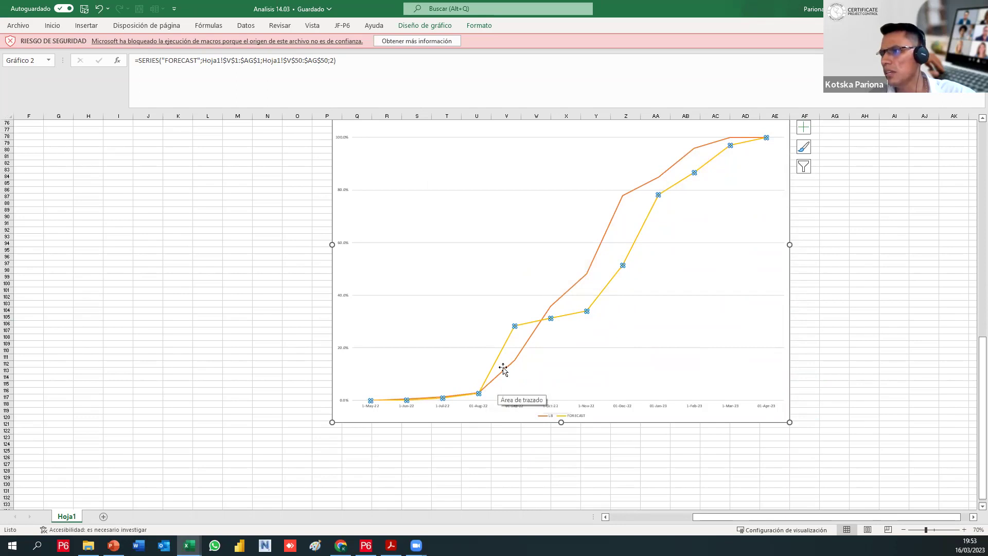
pyautogui.moveTo(513, 327)
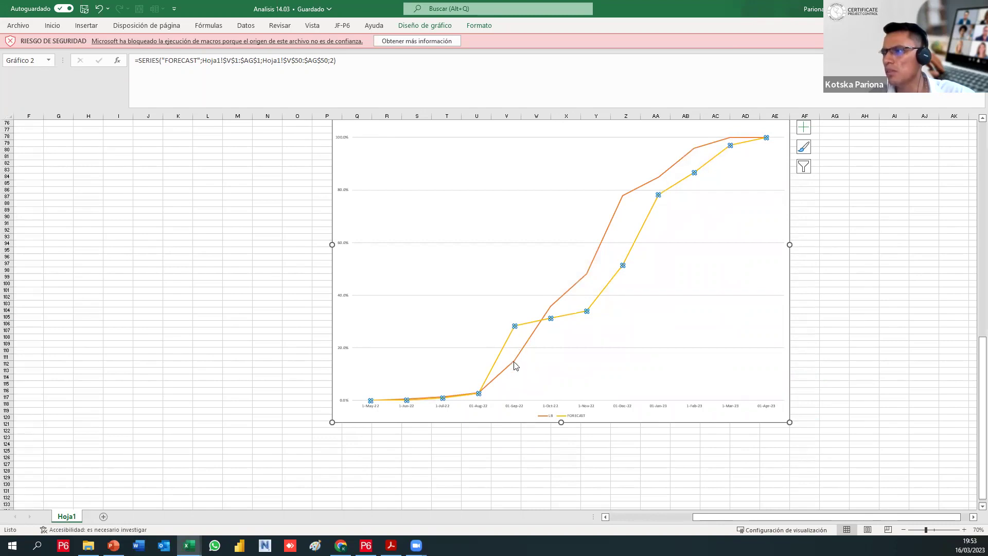
pyautogui.moveTo(549, 320)
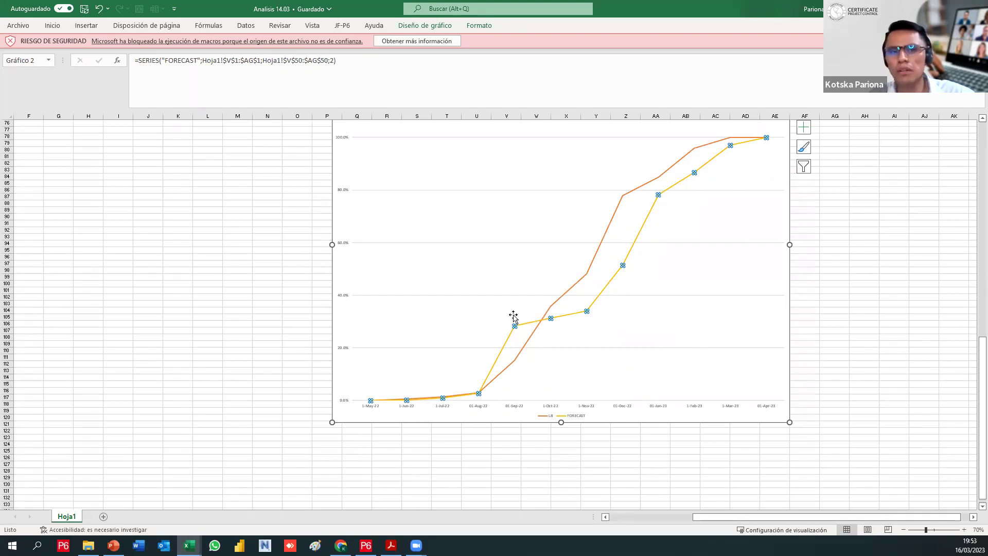
pyautogui.scroll(14, 616, 291)
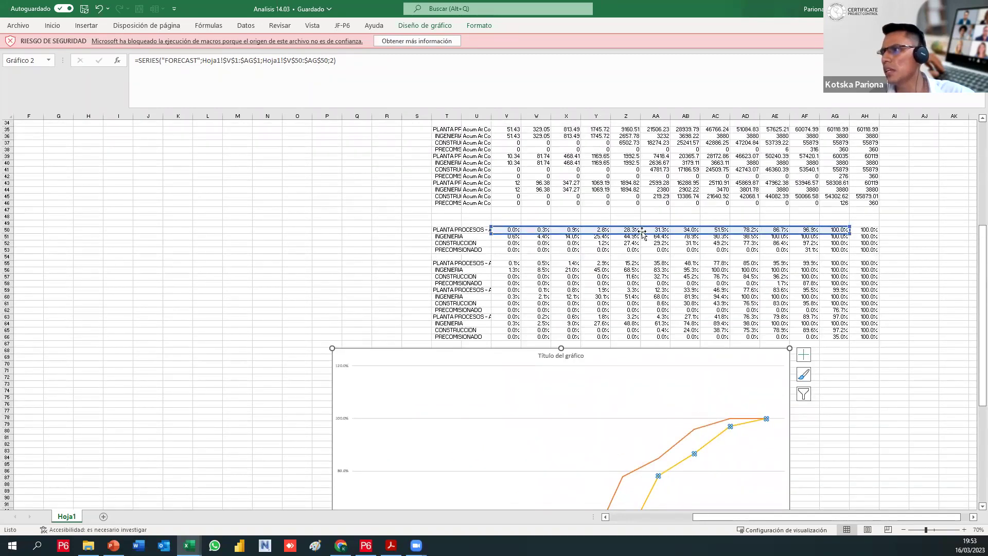
pyautogui.scroll(1, 572, 238)
pyautogui.scroll(-8, 639, 365)
pyautogui.scroll(-4, 639, 365)
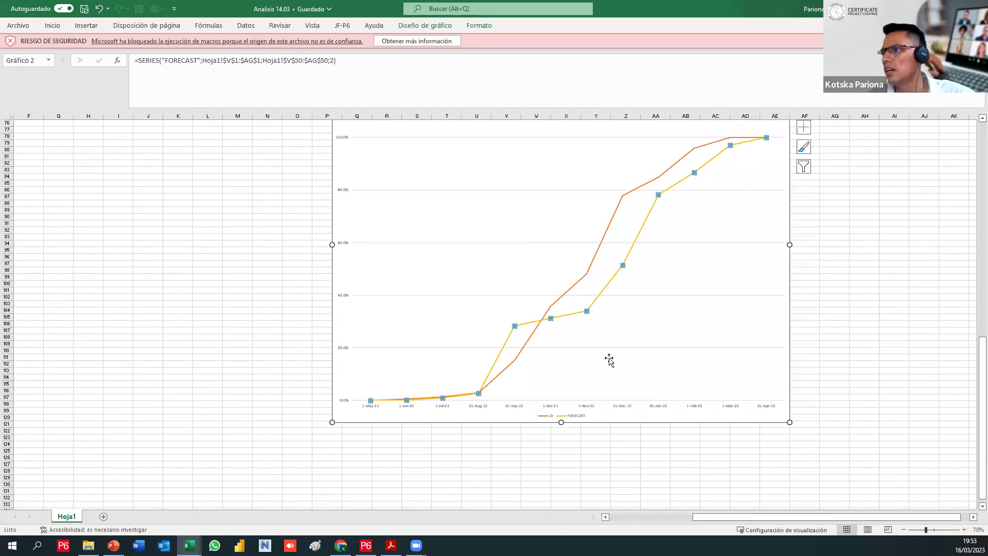
# Switch to Primavera P6 and expand all WBS levels in the activity table
pyautogui.click(366, 545)
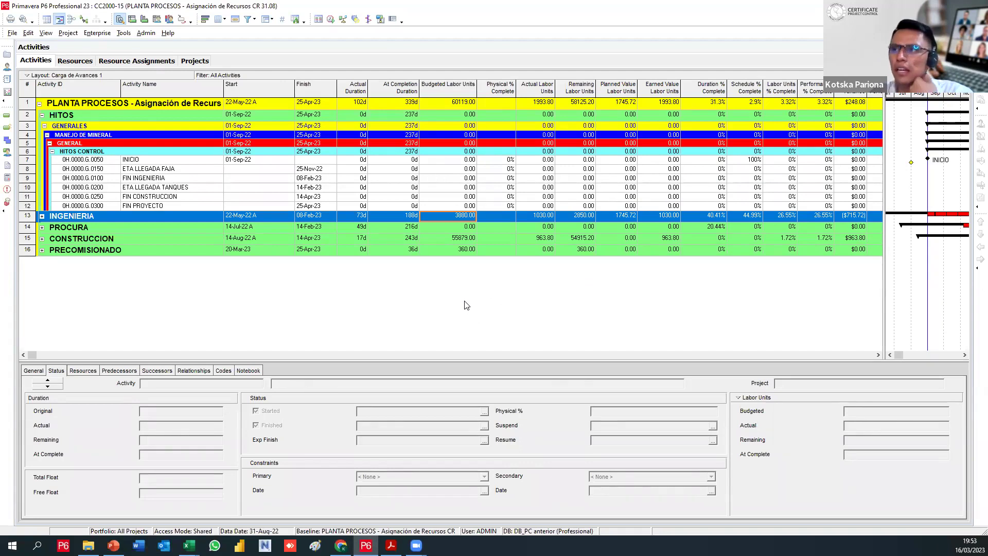
pyautogui.rightClick(450, 199)
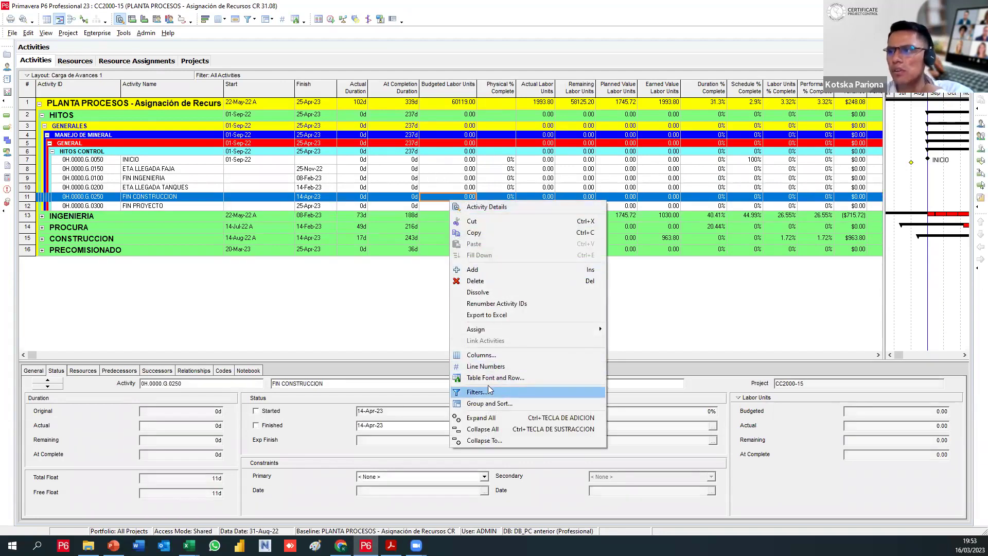
pyautogui.click(481, 418)
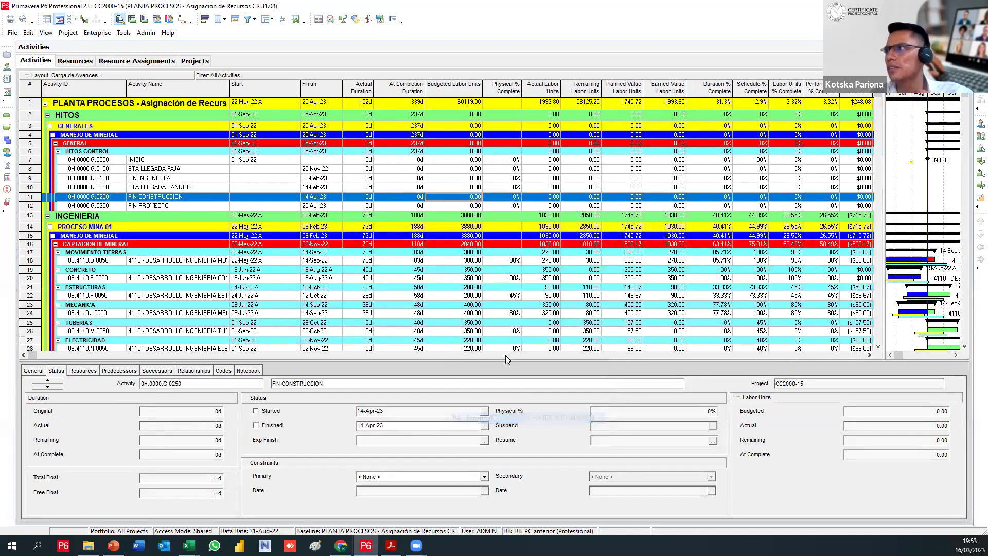
# Save the current activity layout under the new name Carga de Avances 2
pyautogui.click(138, 75)
pyautogui.moveTo(127, 86)
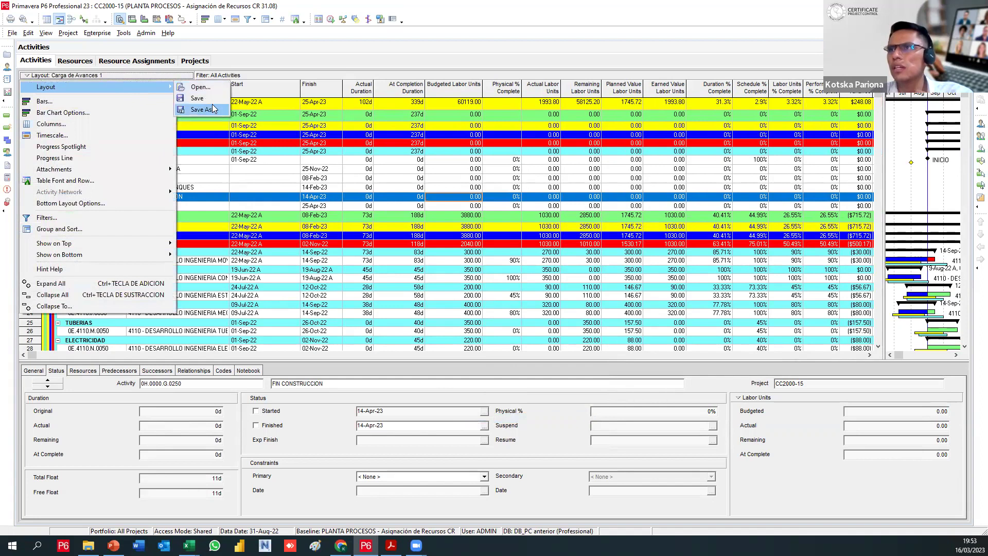
pyautogui.click(212, 109)
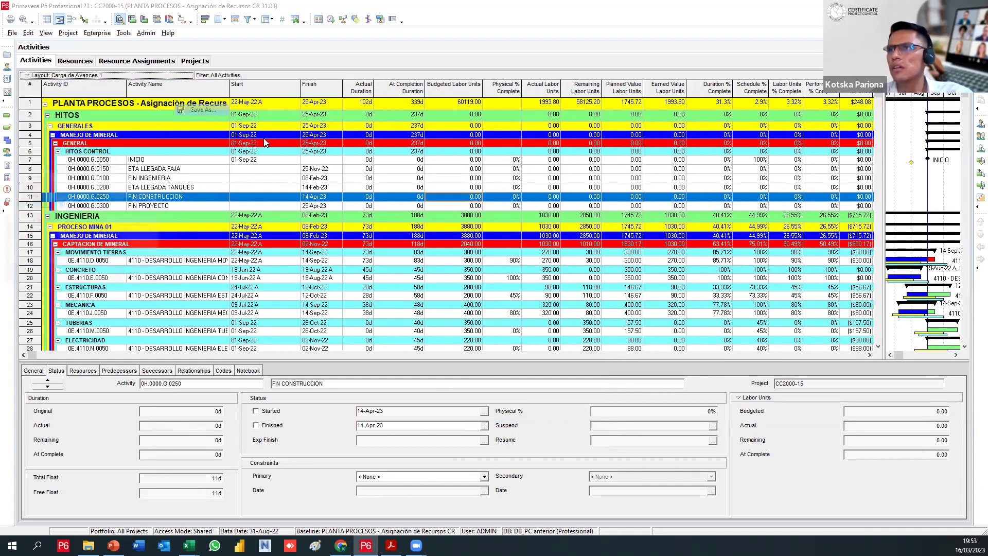
pyautogui.moveTo(103, 178); pyautogui.dragTo(410, 202)
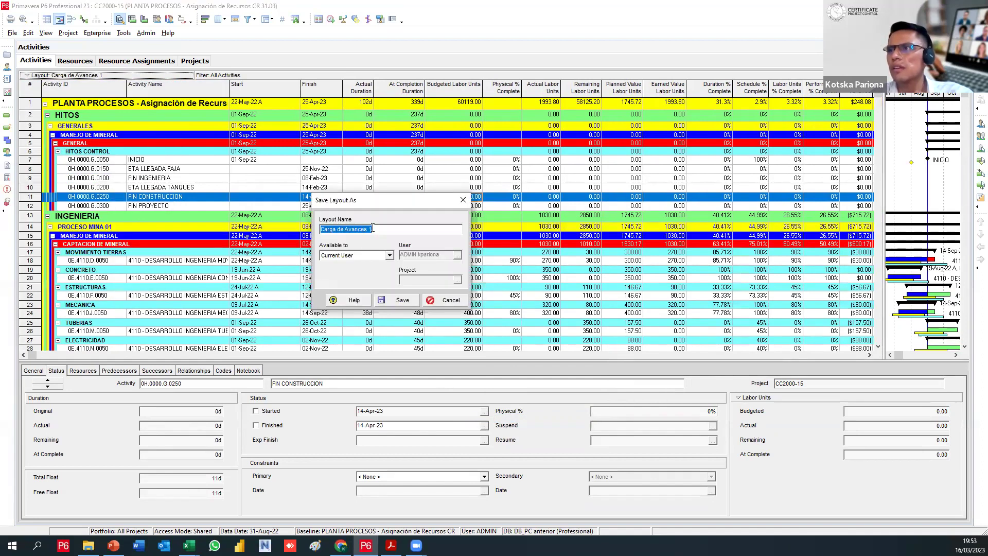
pyautogui.click(370, 228)
pyautogui.write('2')
pyautogui.click(399, 300)
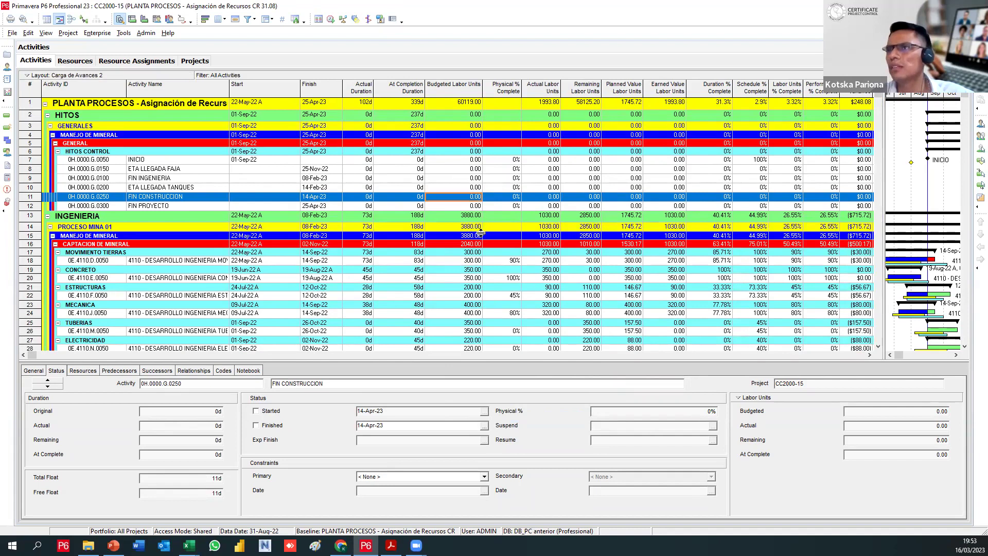
# Apply the saved layout Carga de Avances, then replace it by opening the layout Carga de Avances 1
pyautogui.scroll(-4, 480, 233)
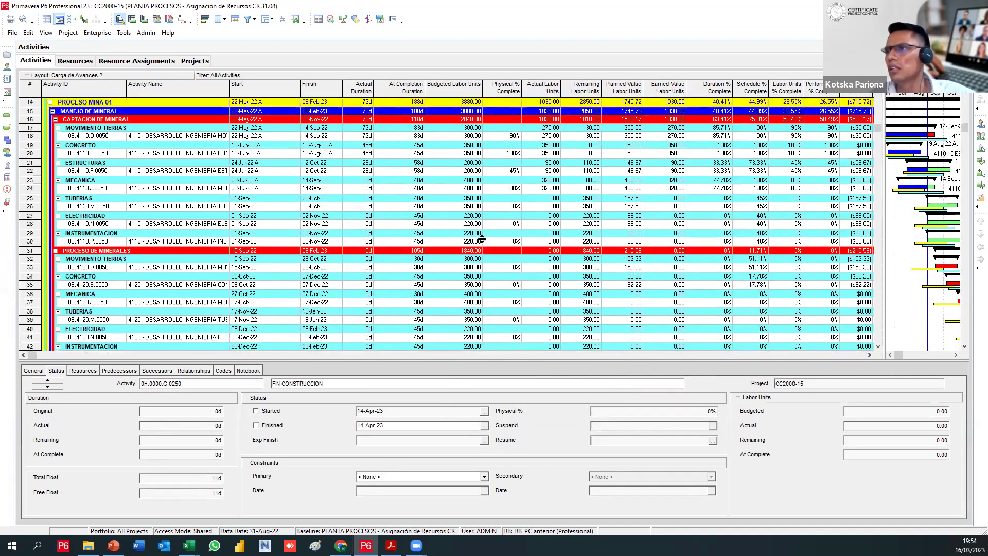
pyautogui.scroll(4, 482, 238)
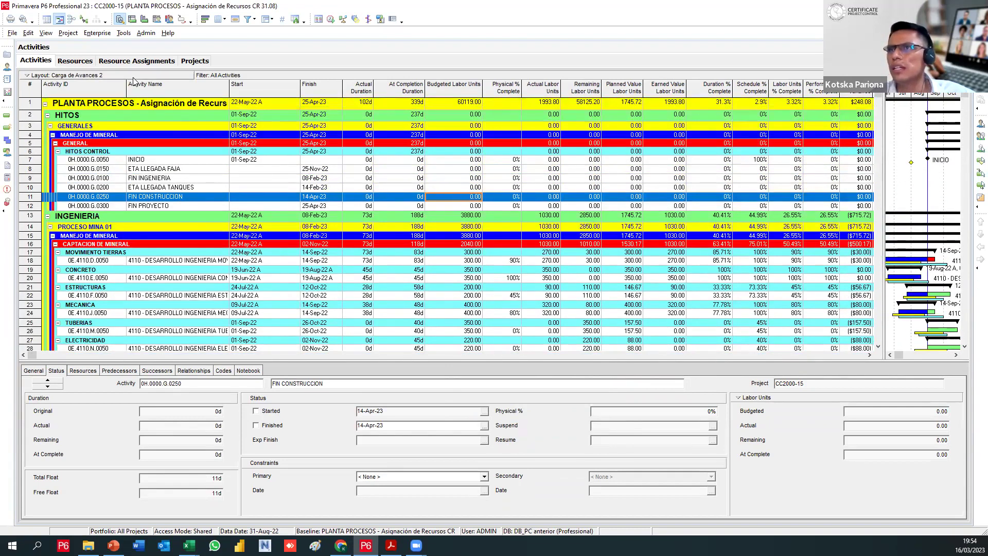
pyautogui.click(27, 75)
pyautogui.moveTo(78, 82)
pyautogui.click(201, 87)
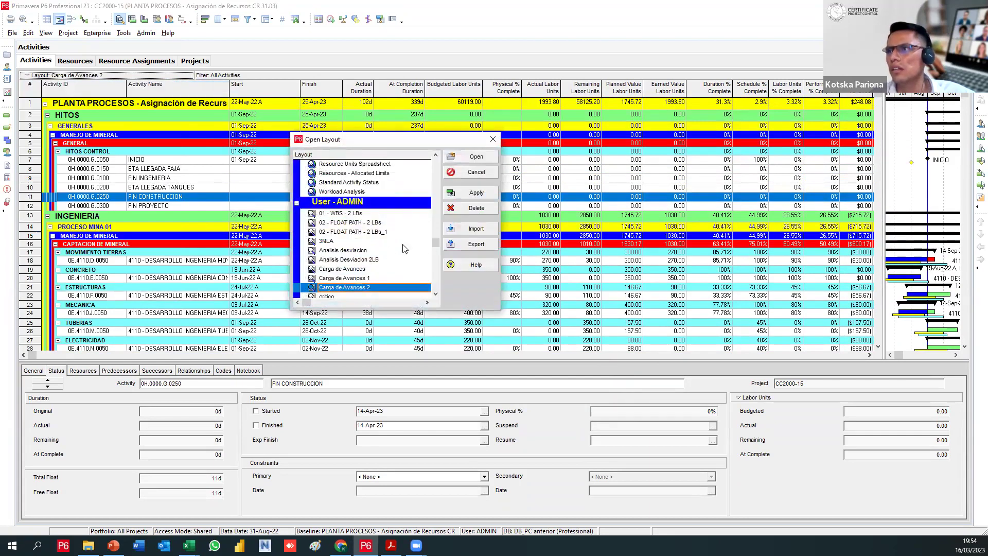
pyautogui.click(373, 261)
pyautogui.click(455, 194)
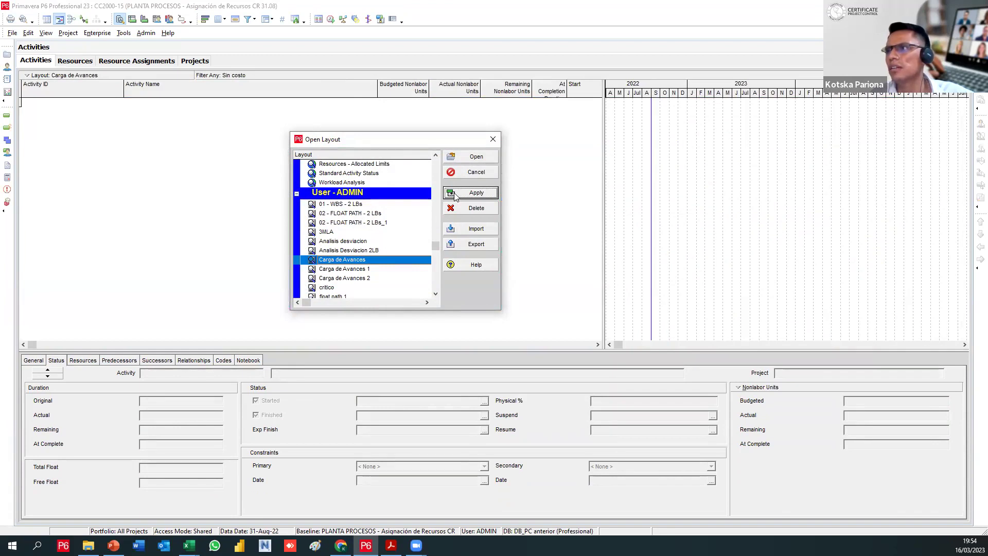
pyautogui.click(364, 269)
pyautogui.click(474, 193)
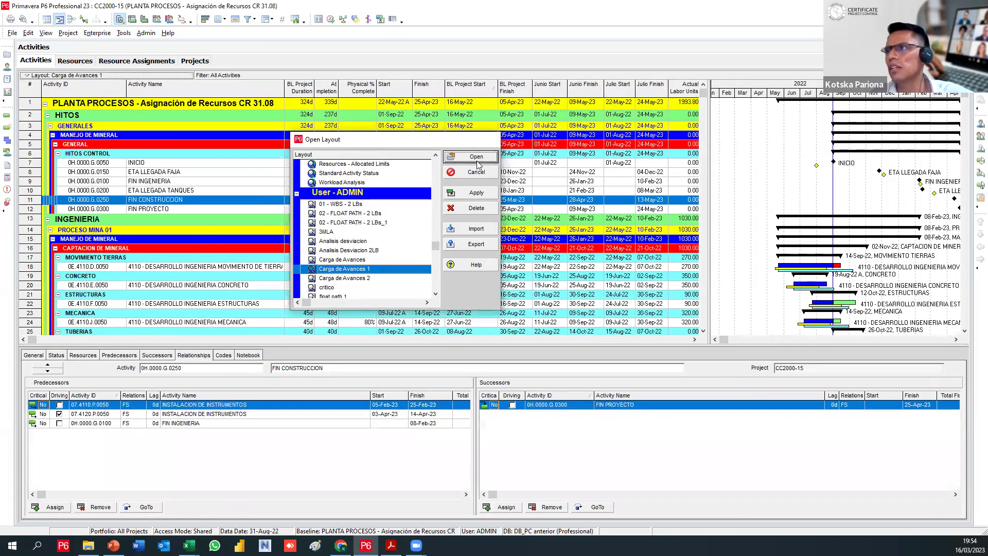
pyautogui.click(477, 157)
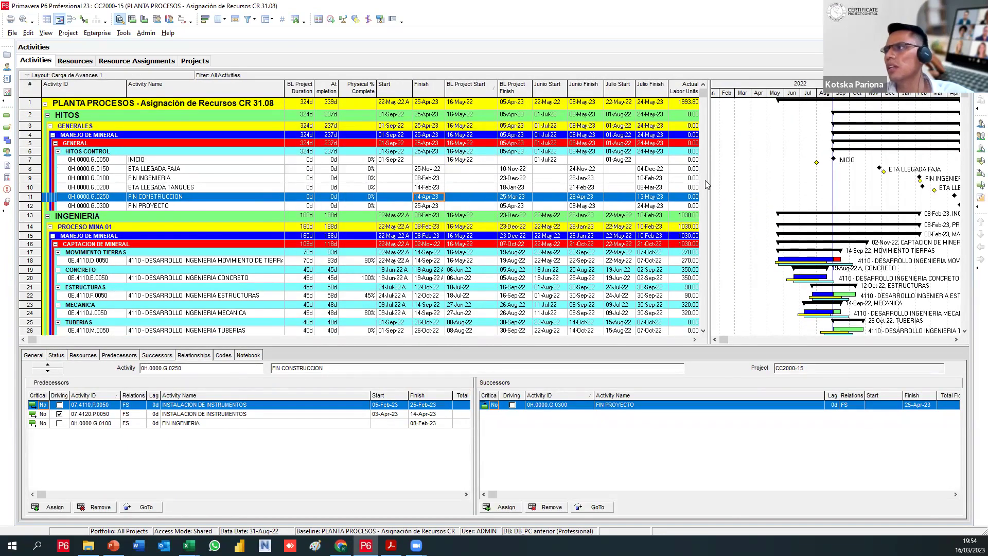
# Widen the activity table and show the status details of the INGENIERIA earthworks activity 0E.4110.D.0050
pyautogui.moveTo(711, 194); pyautogui.dragTo(722, 196)
pyautogui.scroll(-4, 836, 167)
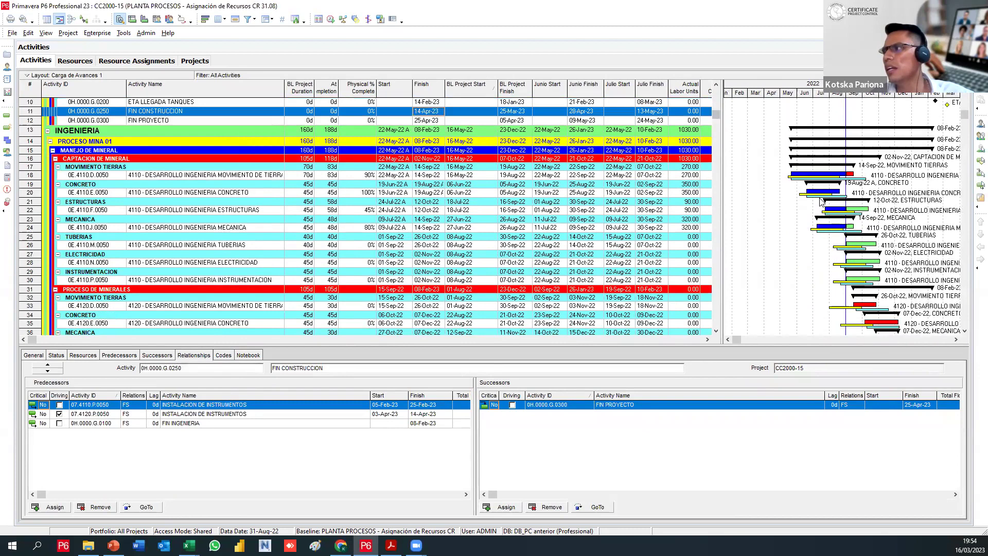
pyautogui.scroll(1, 488, 178)
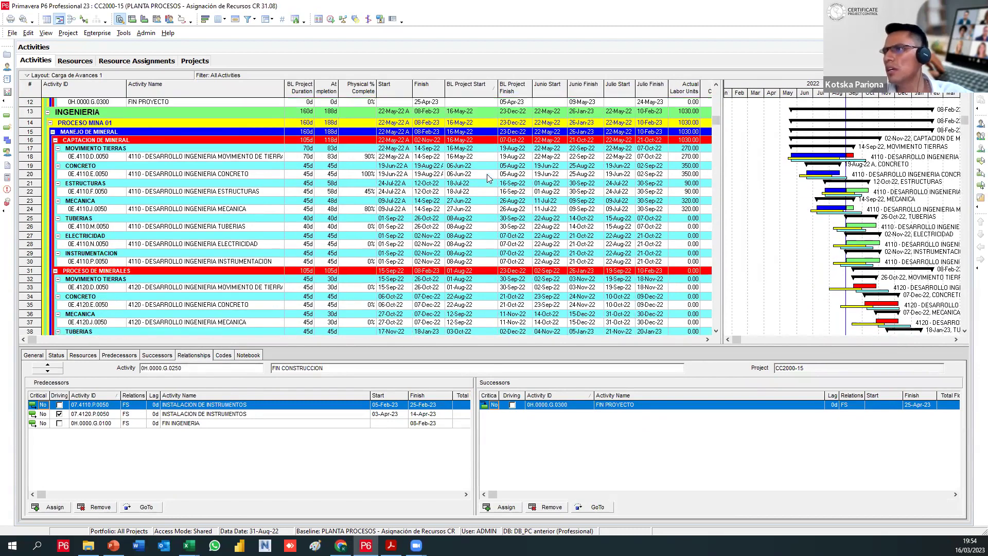
pyautogui.click(489, 156)
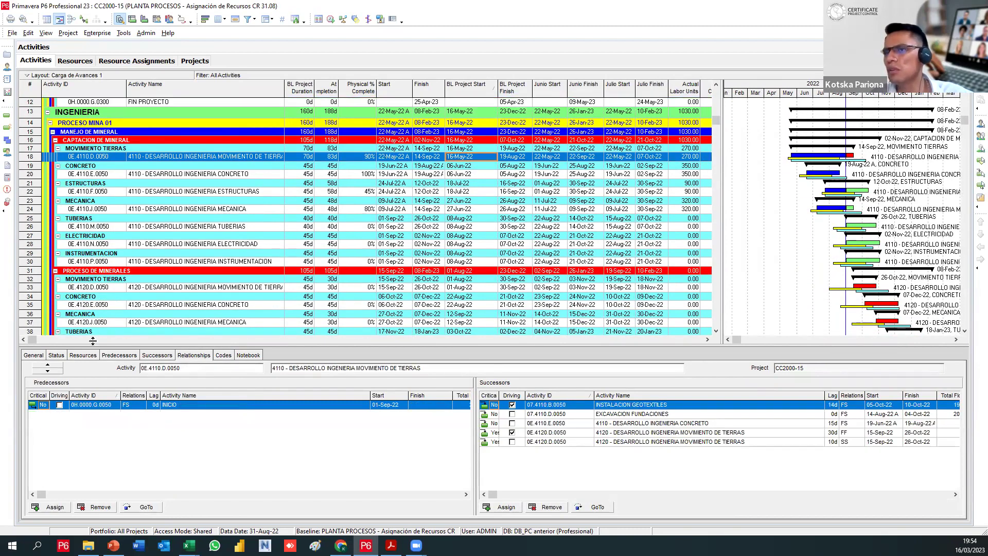
pyautogui.click(33, 355)
pyautogui.click(64, 355)
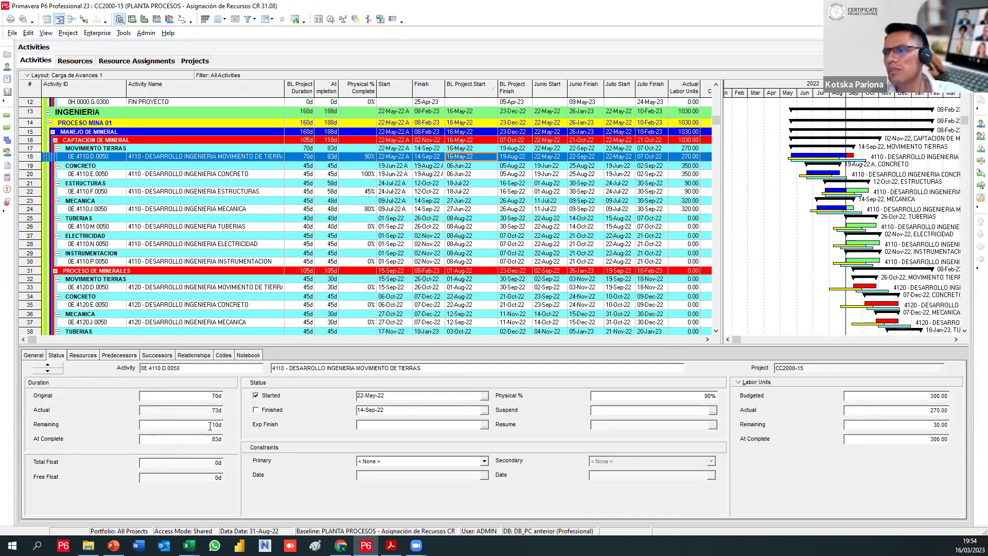
# Examine the remaining duration of activity 0E.4110.D.0050 and the dates and Gantt bars of the INGENIERIA and PROCURA activities
pyautogui.moveTo(211, 424); pyautogui.dragTo(125, 426)
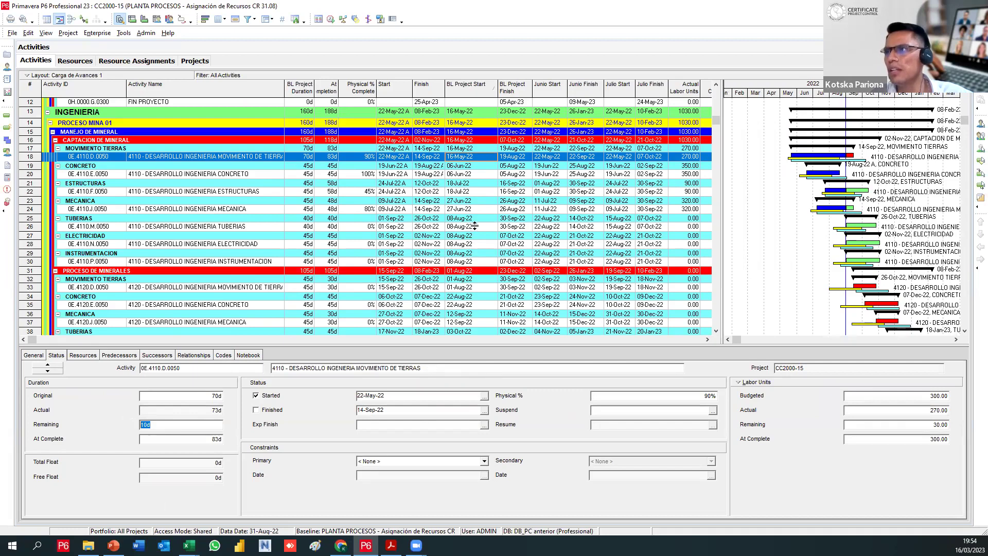
pyautogui.scroll(-1, 852, 157)
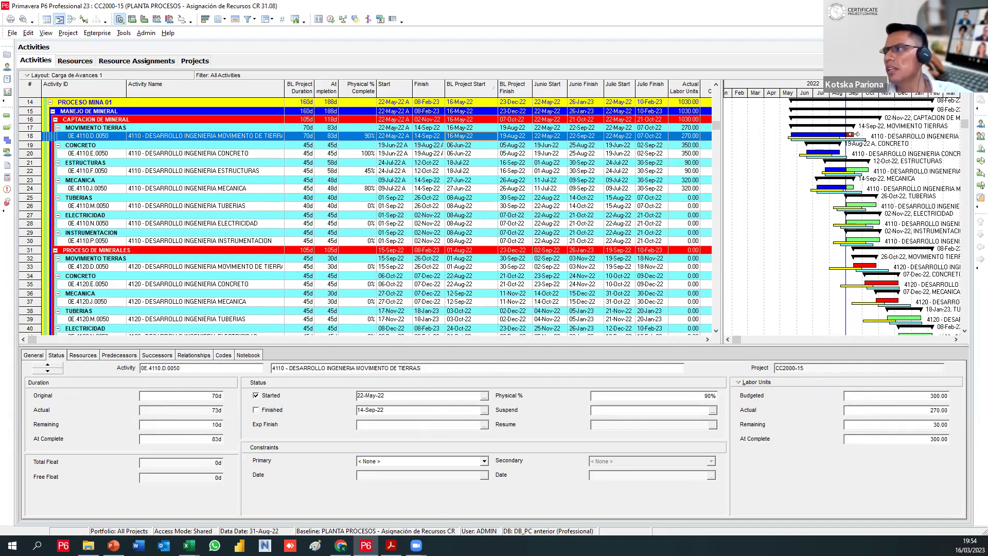
pyautogui.scroll(-5, 867, 211)
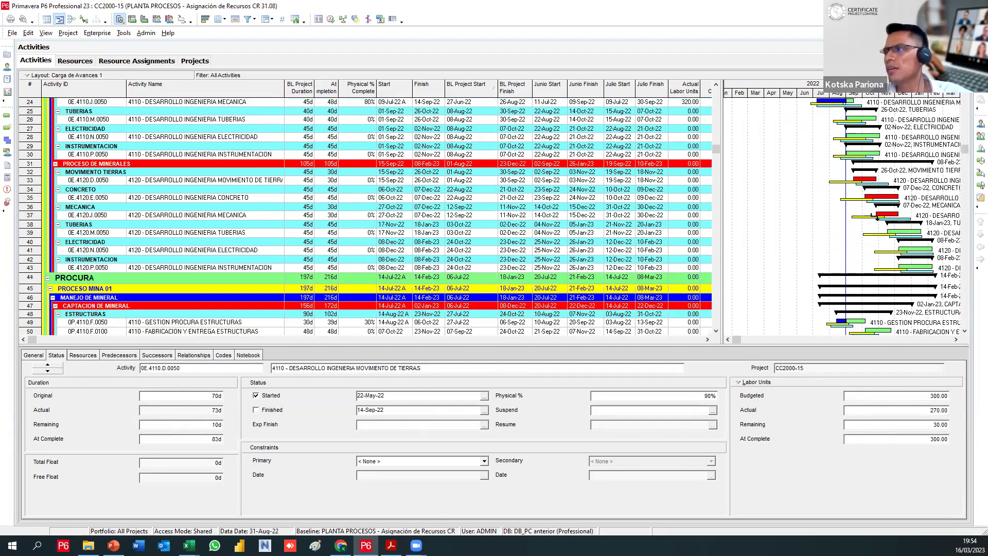
pyautogui.scroll(5, 877, 219)
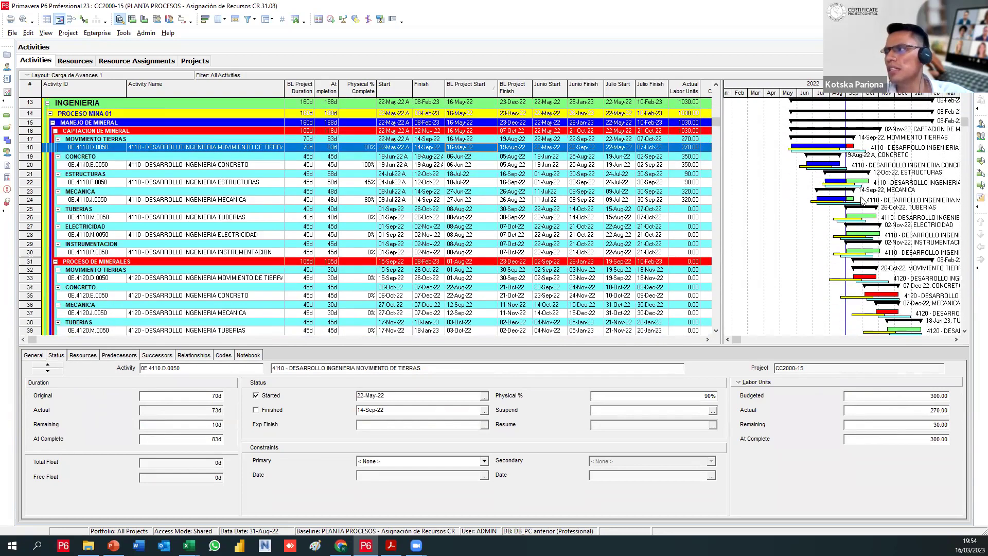
pyautogui.scroll(-10, 860, 201)
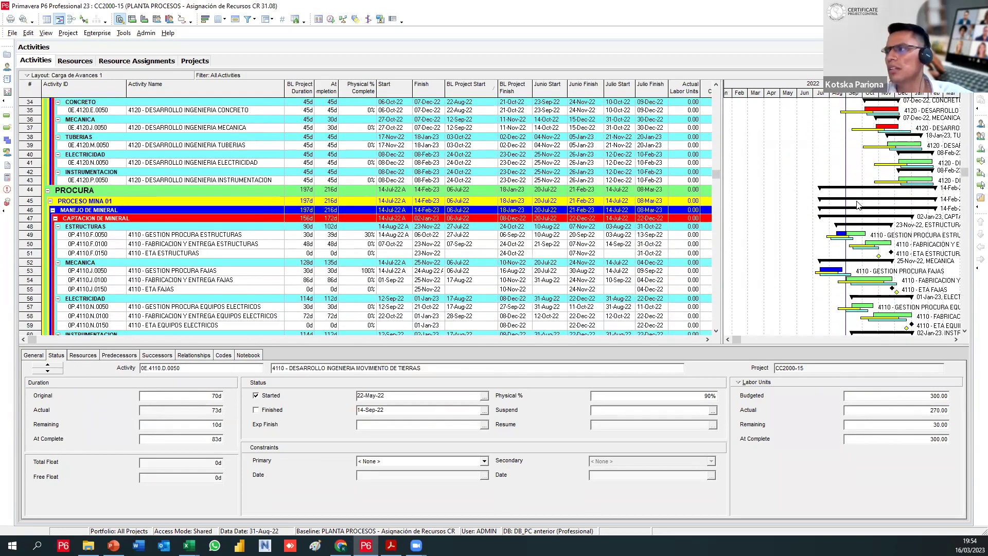
pyautogui.scroll(-2, 857, 205)
pyautogui.scroll(9, 857, 203)
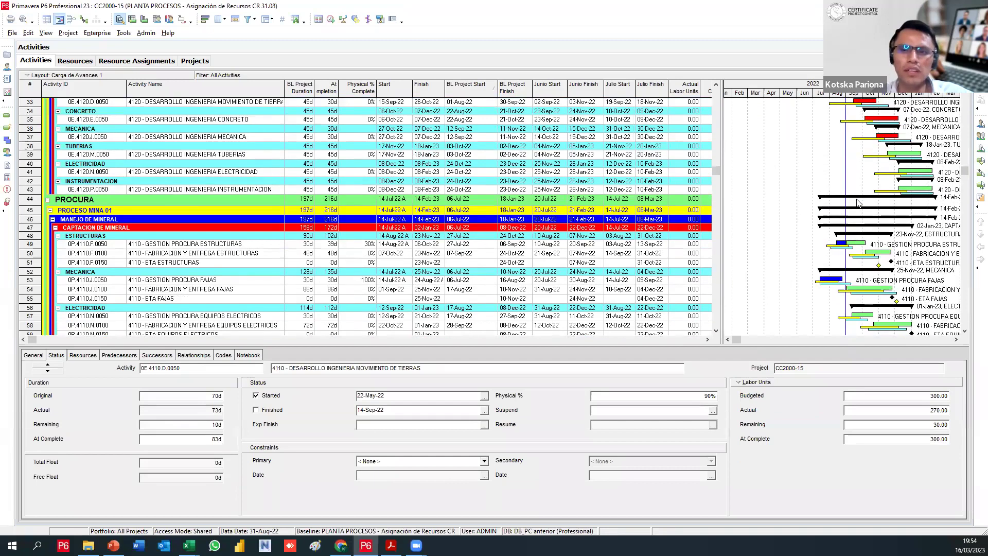
pyautogui.scroll(7, 857, 203)
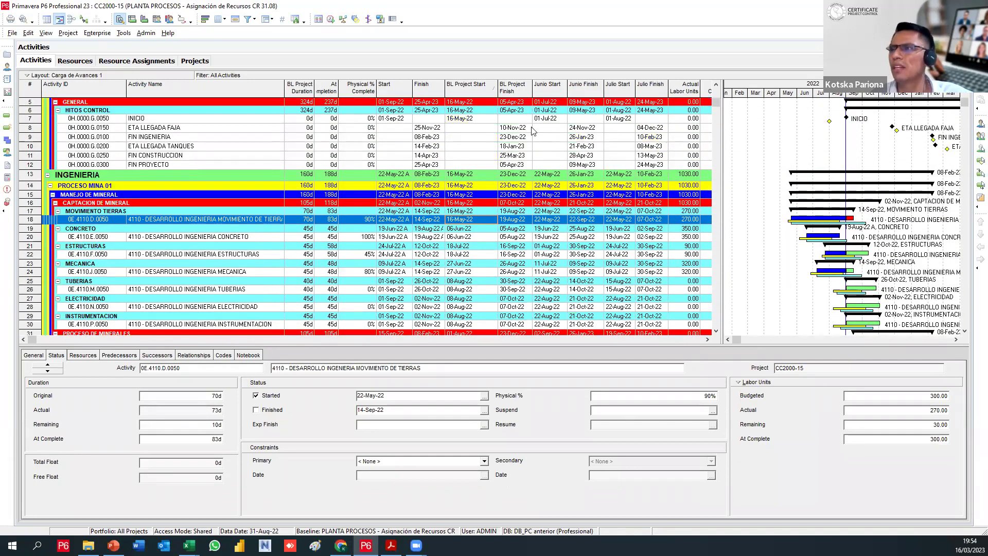
# Group the activities by Float Path instead of WBS and enlarge the Gantt chart area
pyautogui.click(146, 76)
pyautogui.moveTo(154, 87)
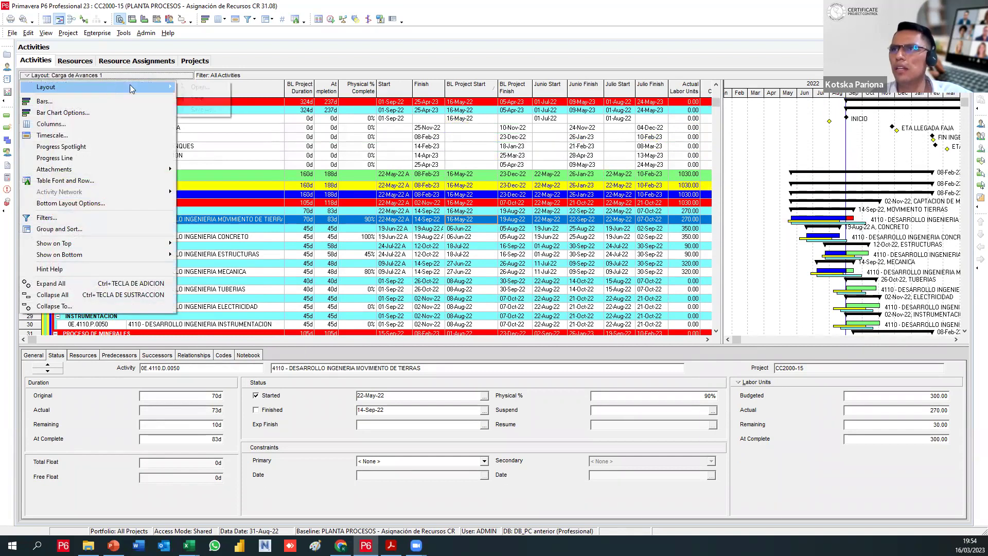
pyautogui.click(189, 87)
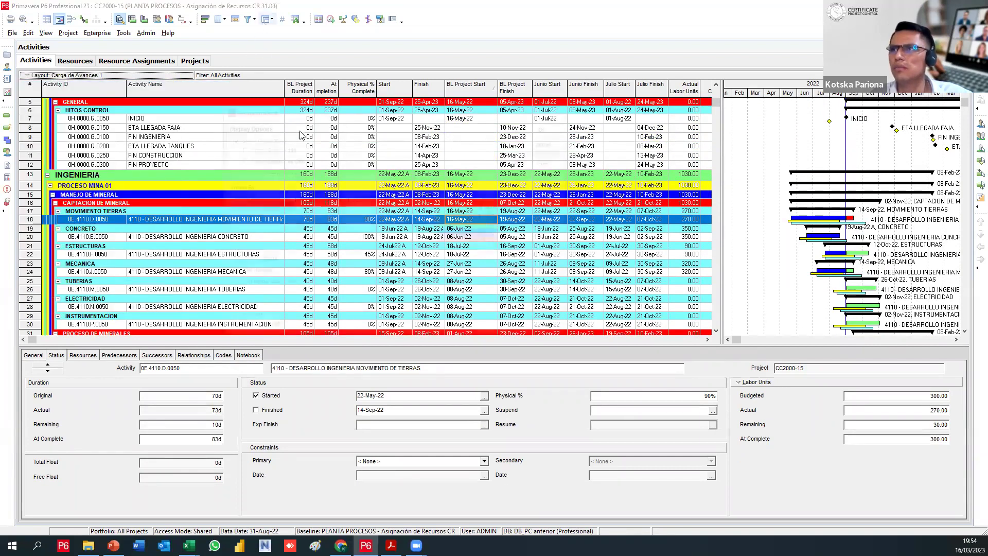
pyautogui.click(287, 206)
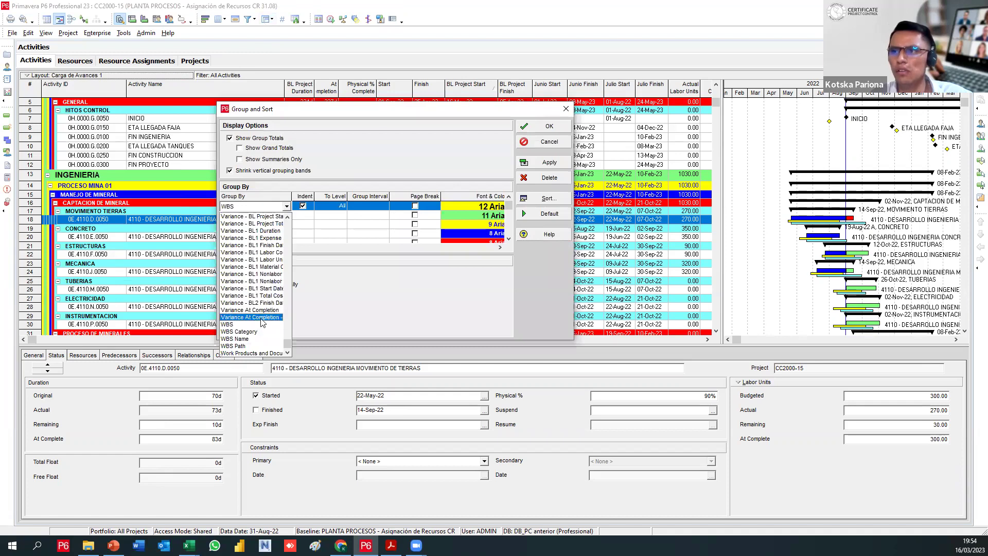
pyautogui.scroll(10, 245, 293)
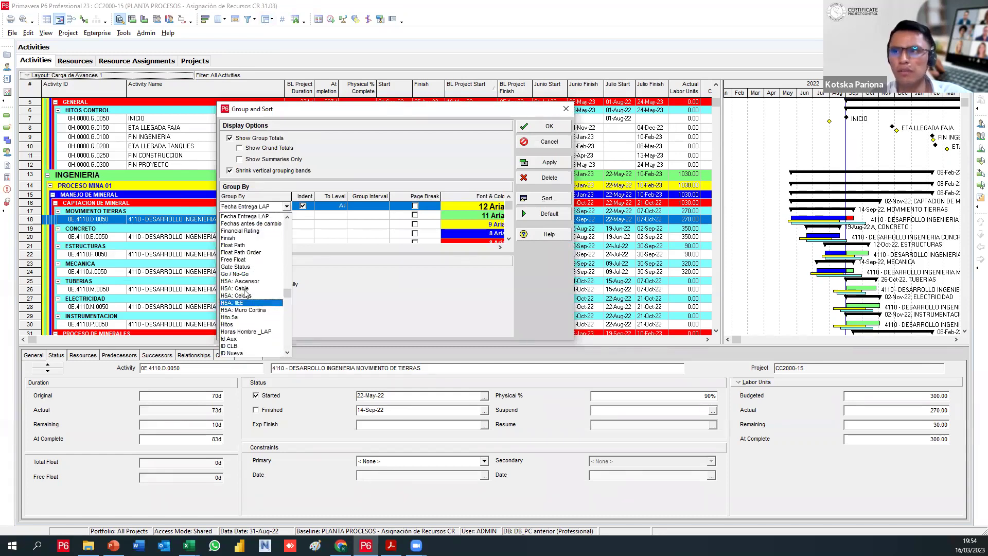
pyautogui.click(234, 245)
pyautogui.click(531, 163)
pyautogui.click(533, 128)
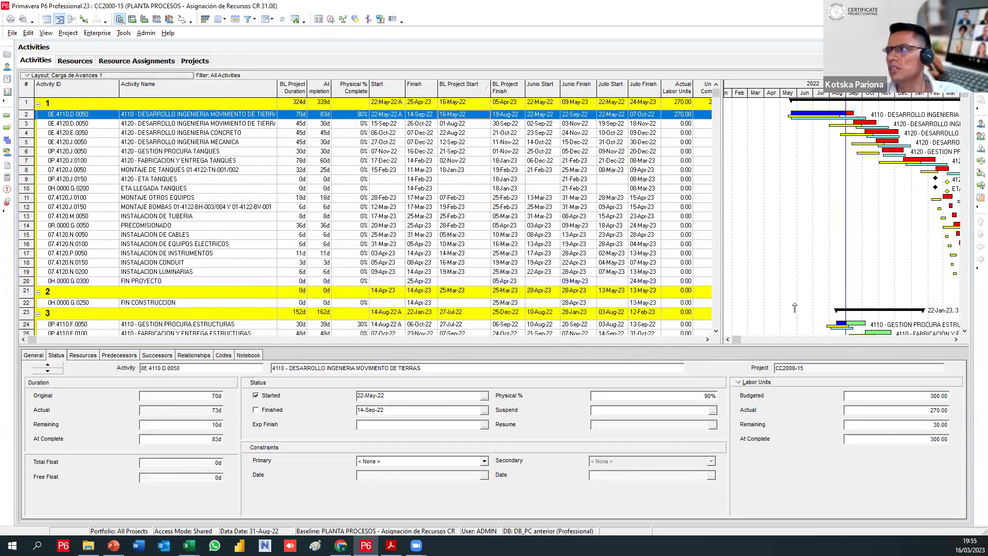
pyautogui.moveTo(724, 287); pyautogui.dragTo(531, 269)
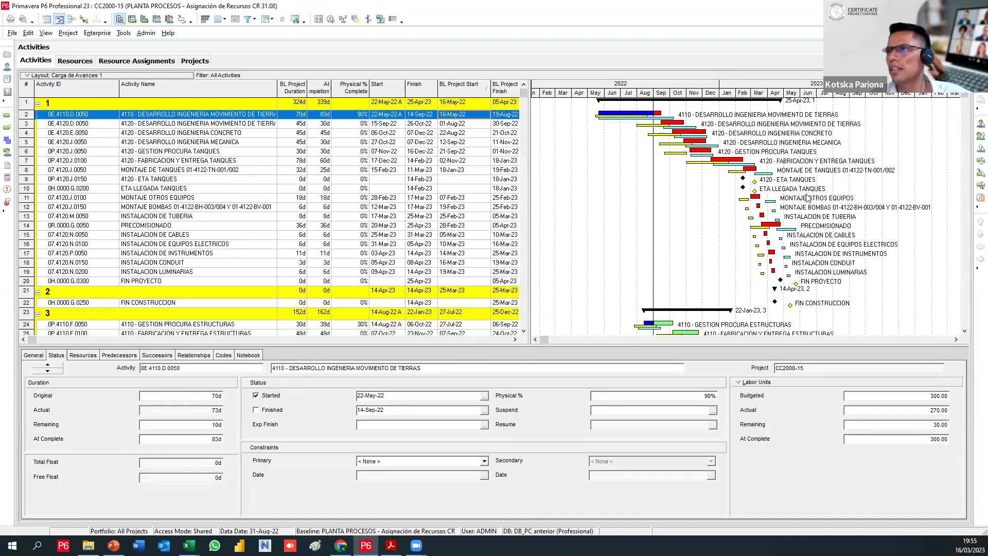
# Group the activities by WBS again and widen the activity table slightly against the Gantt chart
pyautogui.click(205, 19)
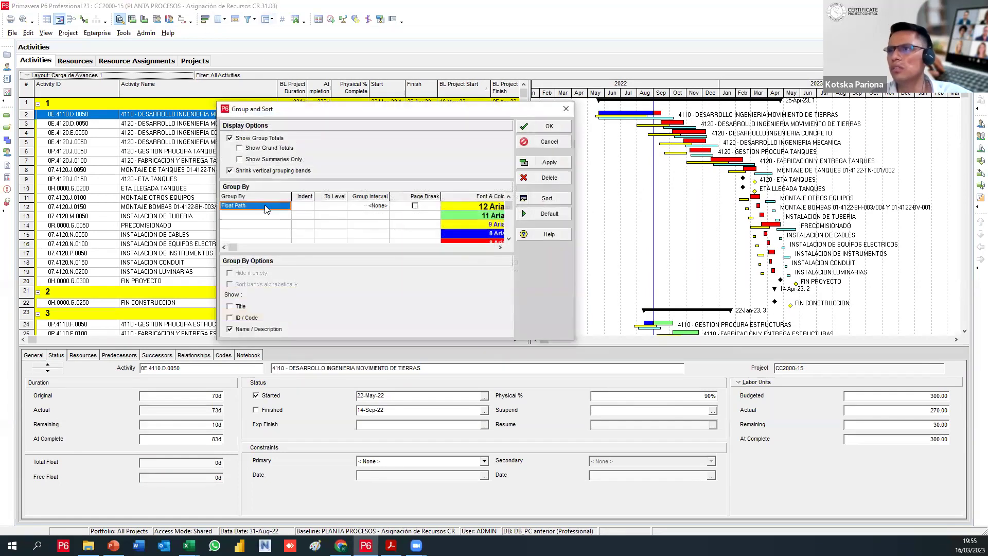
pyautogui.click(264, 206)
pyautogui.press('w')
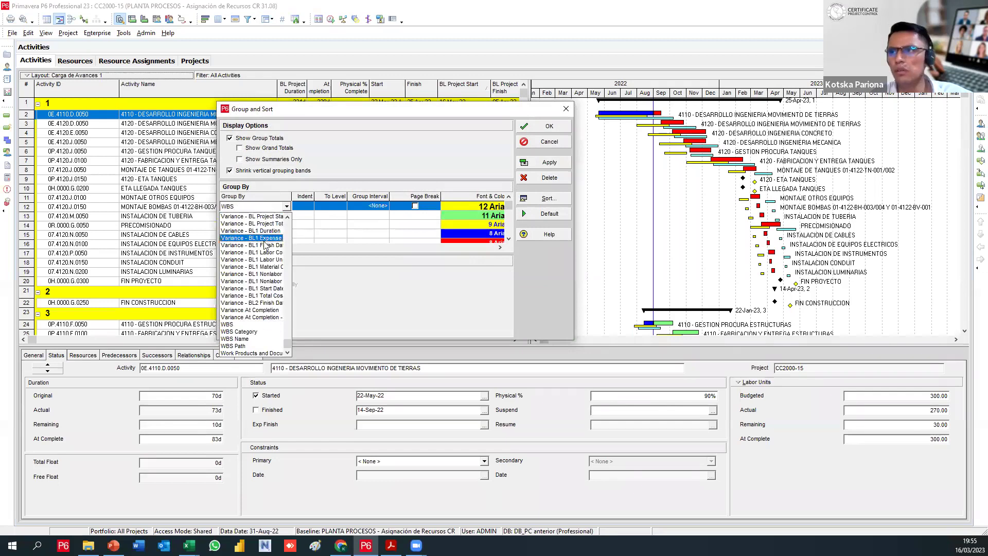
pyautogui.click(249, 325)
pyautogui.click(532, 165)
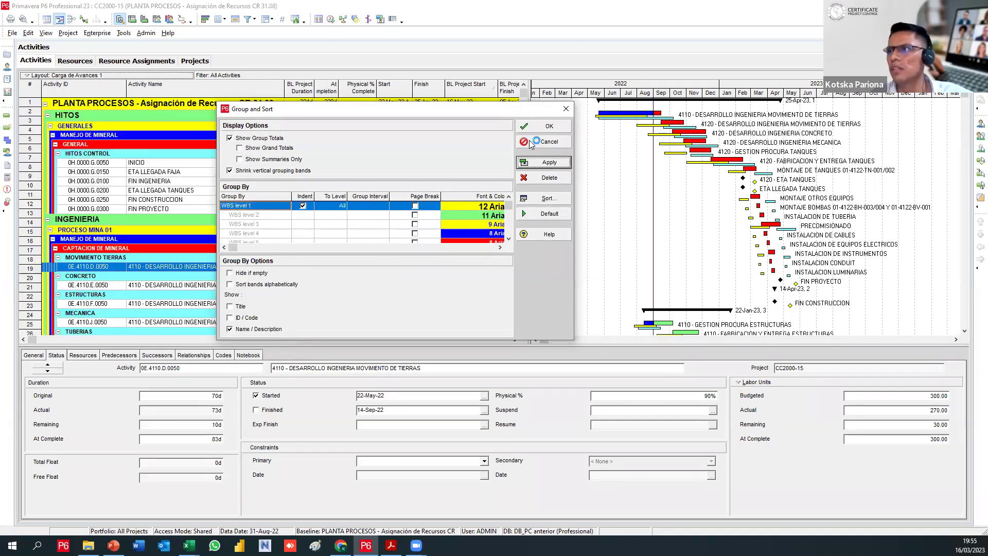
pyautogui.click(546, 128)
pyautogui.moveTo(587, 166); pyautogui.dragTo(572, 156)
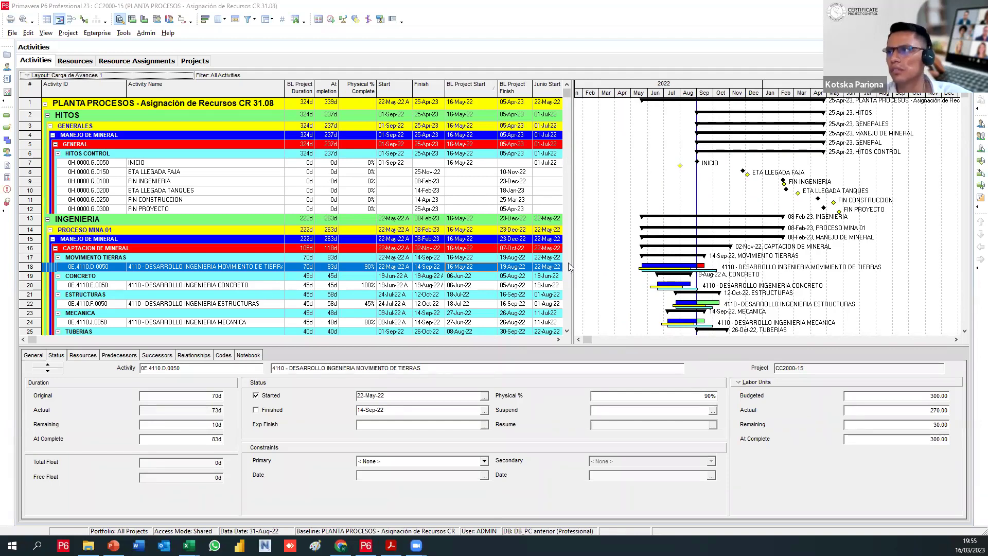
pyautogui.moveTo(569, 266)
pyautogui.mouseDown()
pyautogui.moveTo(631, 273)
pyautogui.moveTo(577, 276)
pyautogui.mouseUp()
# Open the activity filters and browse the user-defined ones
pyautogui.scroll(-1, 464, 274)
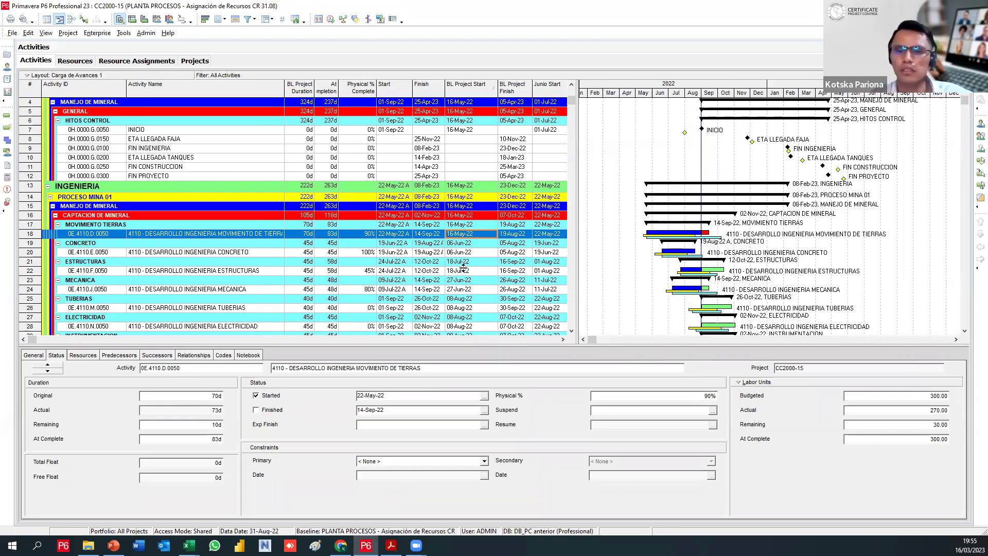
pyautogui.scroll(-2, 465, 266)
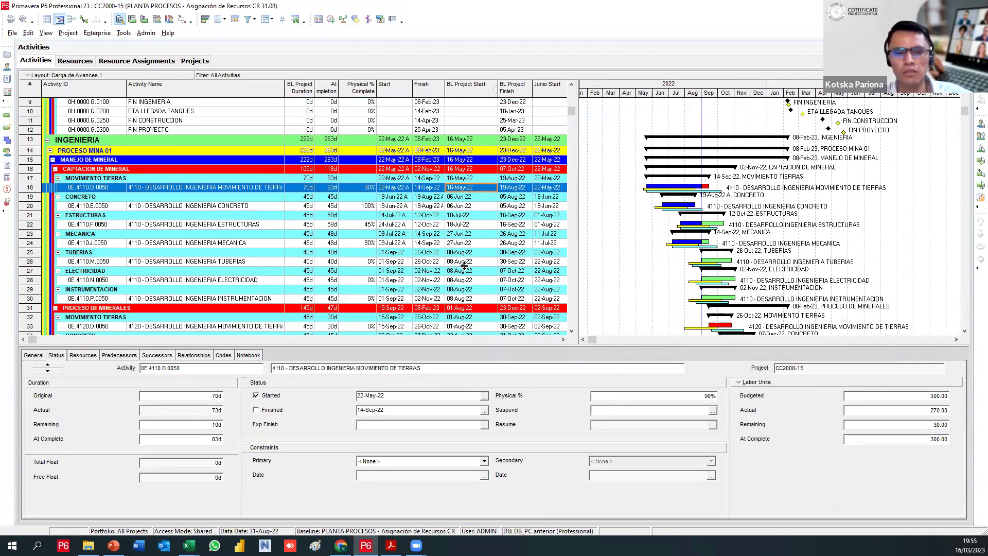
pyautogui.scroll(3, 464, 264)
pyautogui.scroll(-2, 476, 264)
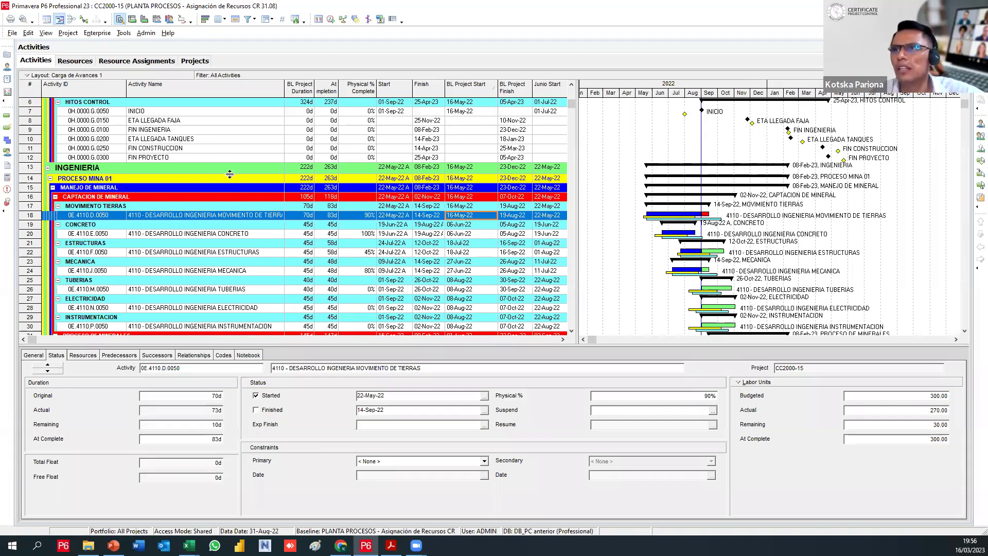
pyautogui.click(247, 19)
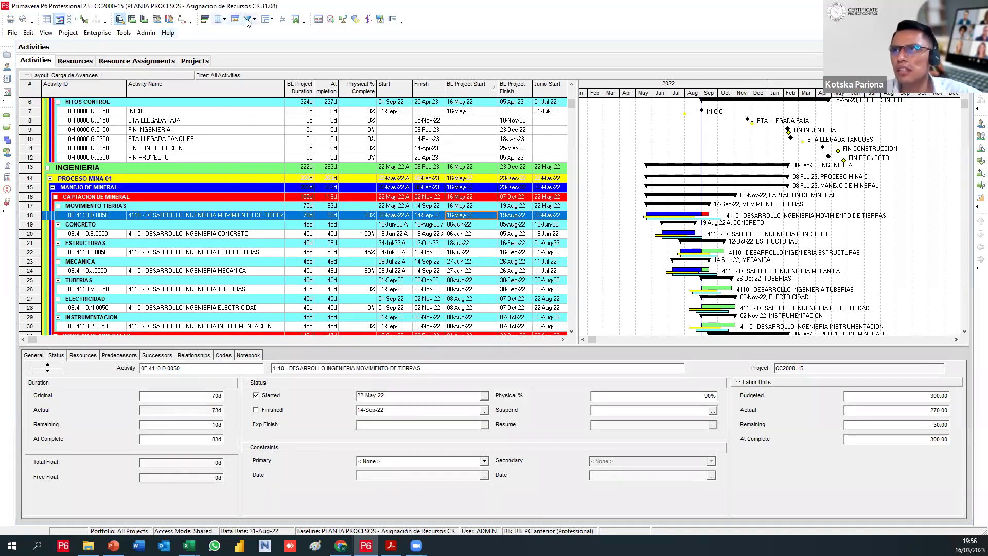
pyautogui.scroll(-5, 377, 235)
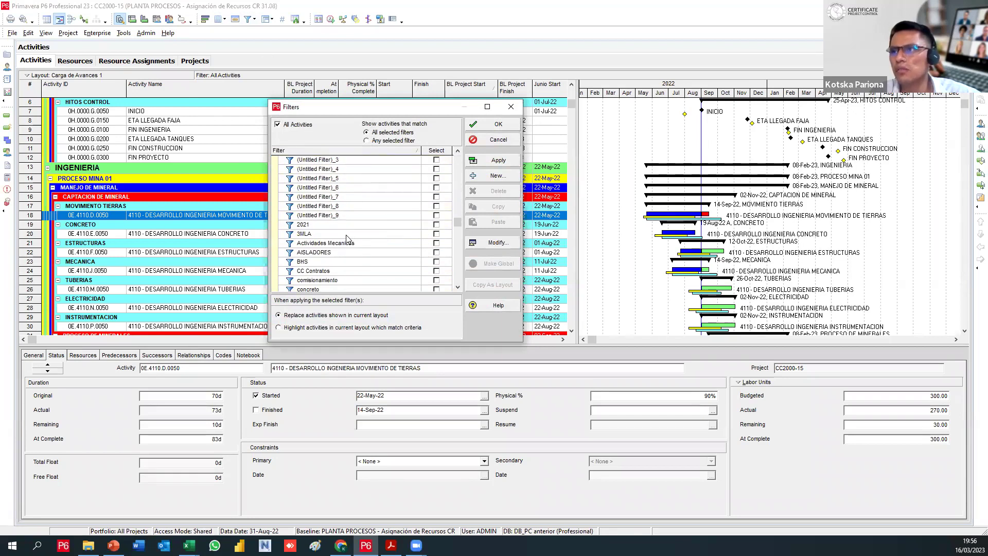
pyautogui.scroll(5, 360, 242)
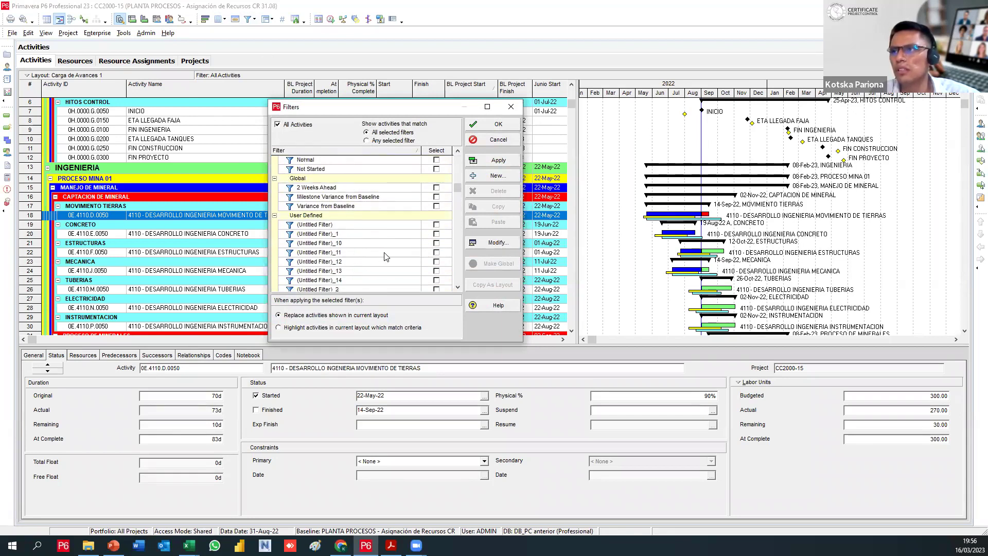
pyautogui.click(365, 226)
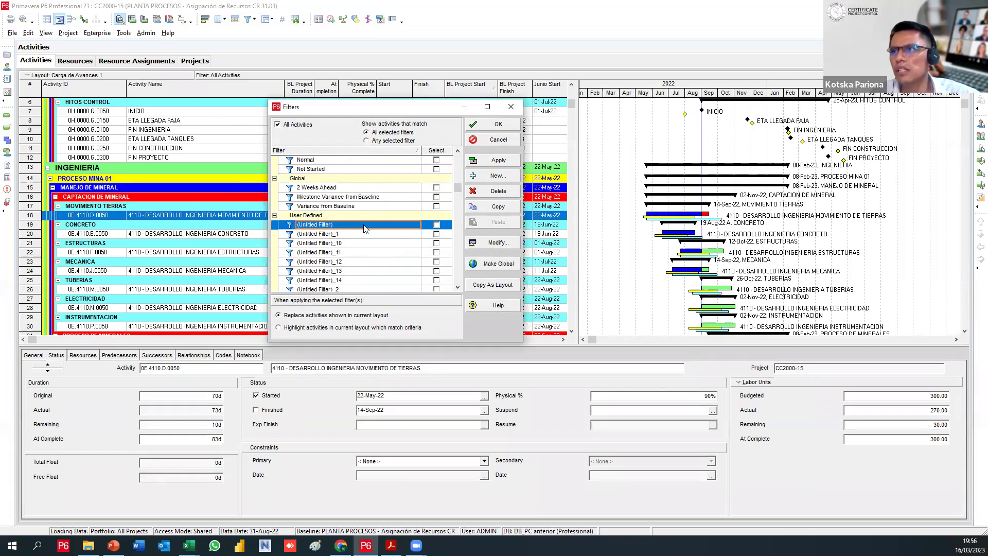
pyautogui.doubleClick(365, 226)
pyautogui.click(510, 203)
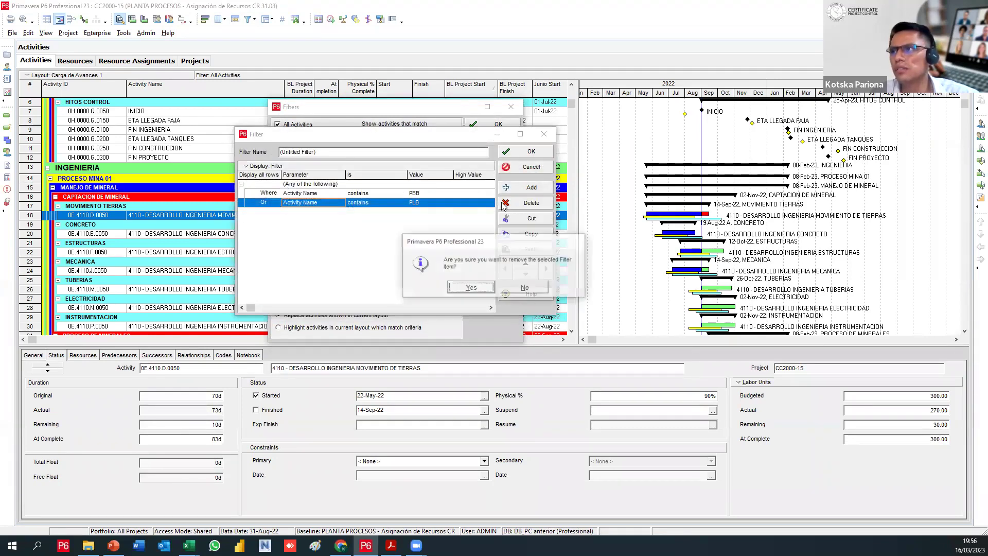
pyautogui.click(525, 288)
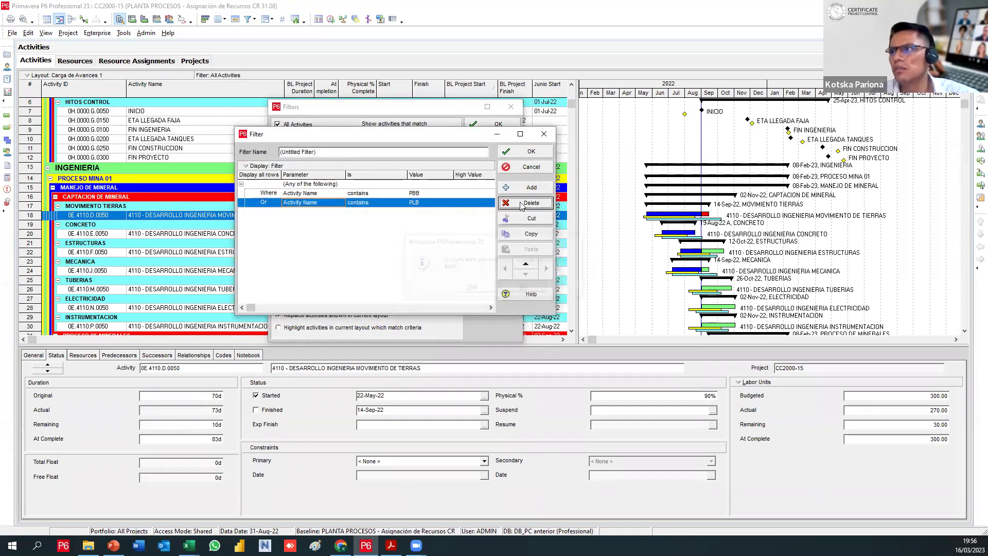
pyautogui.click(525, 167)
# Create a new activity filter with the condition Physical % Complete is not equal to 100%, and add an empty second condition
pyautogui.click(484, 178)
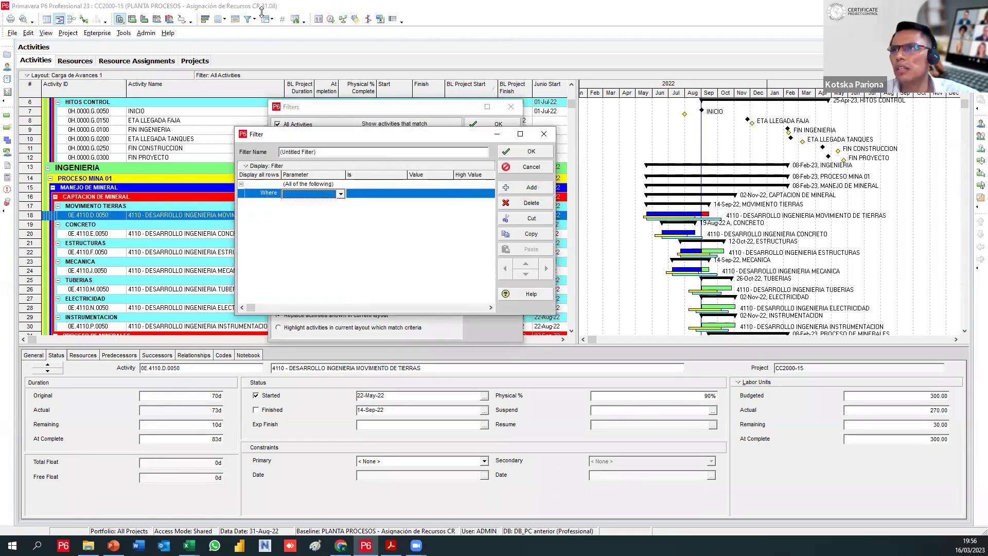
pyautogui.click(340, 194)
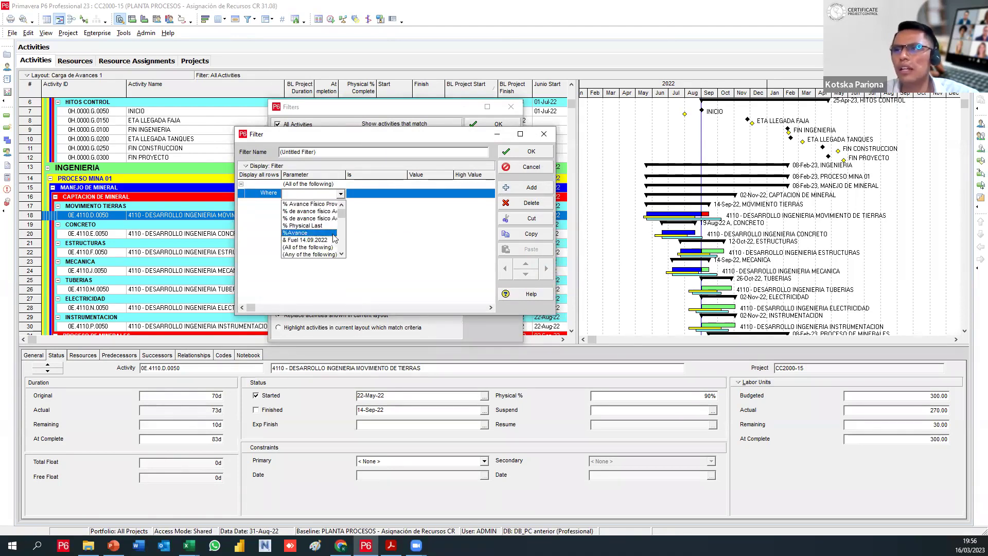
pyautogui.scroll(-3, 328, 245)
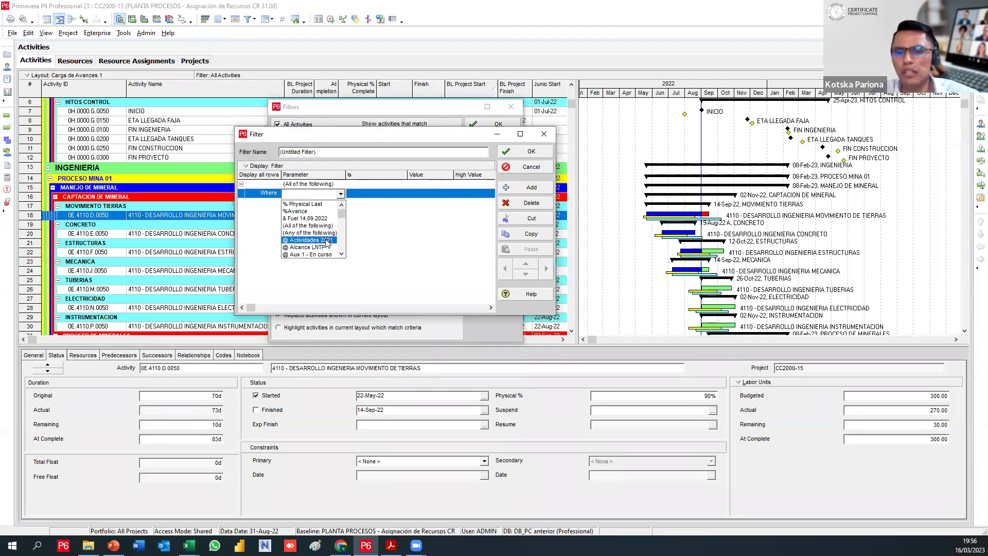
pyautogui.press('p')
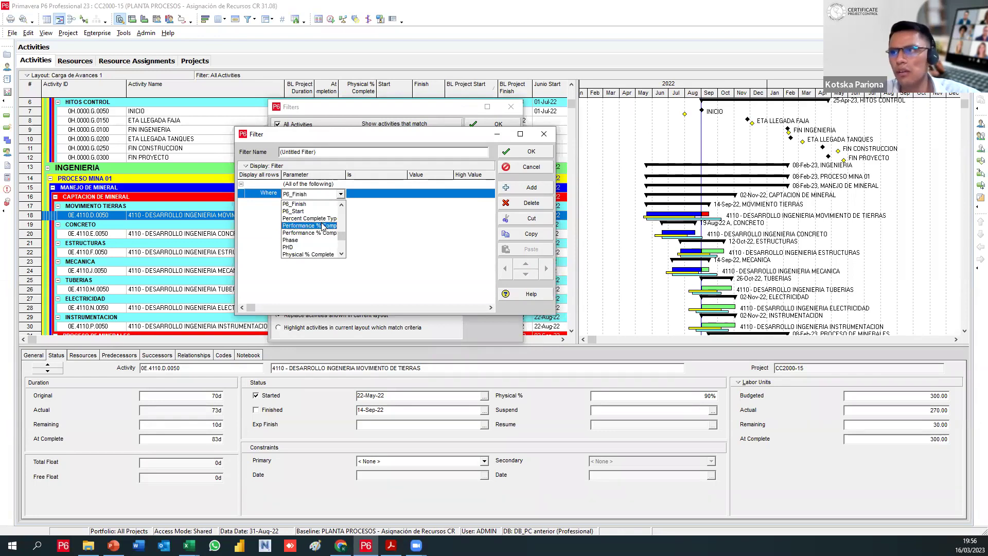
pyautogui.scroll(-1, 325, 244)
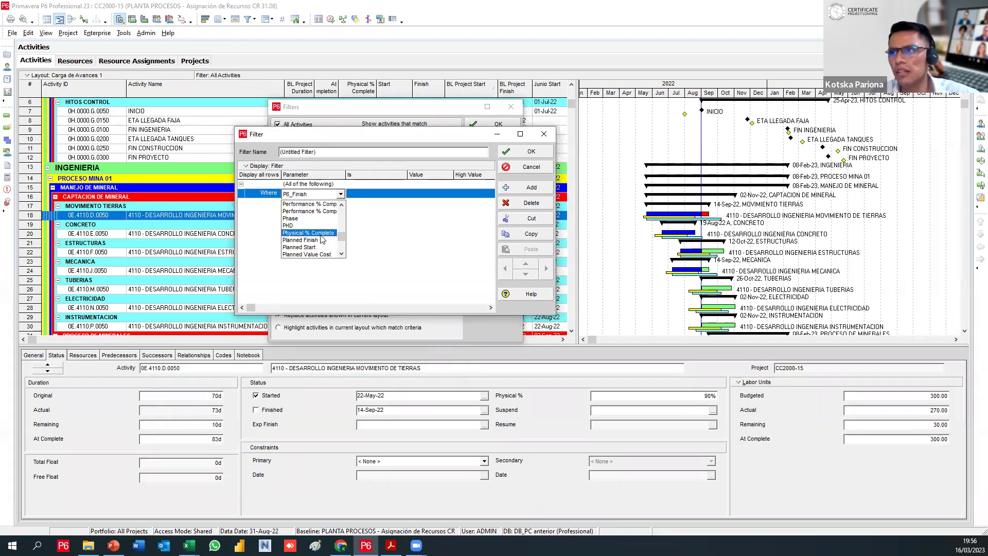
pyautogui.click(309, 232)
pyautogui.click(390, 197)
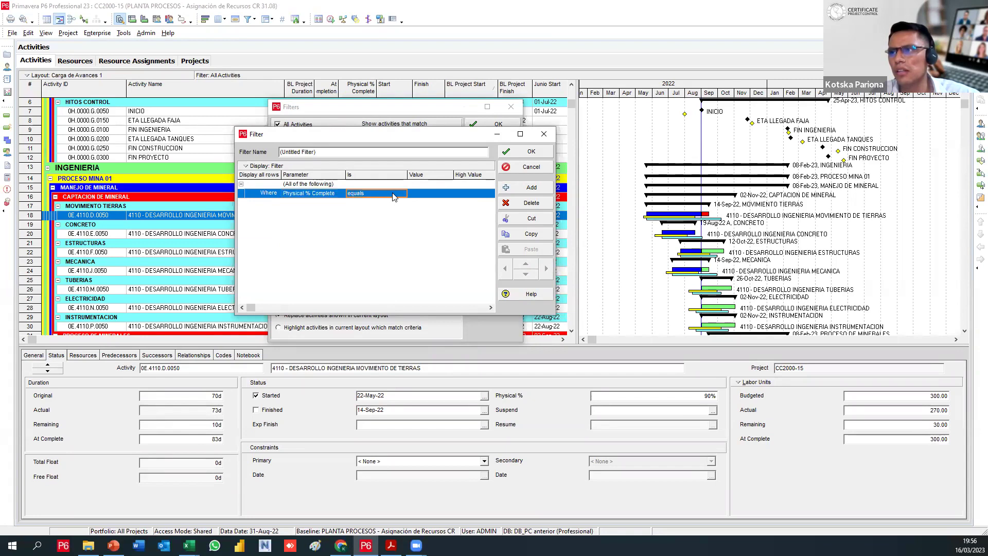
pyautogui.click(393, 197)
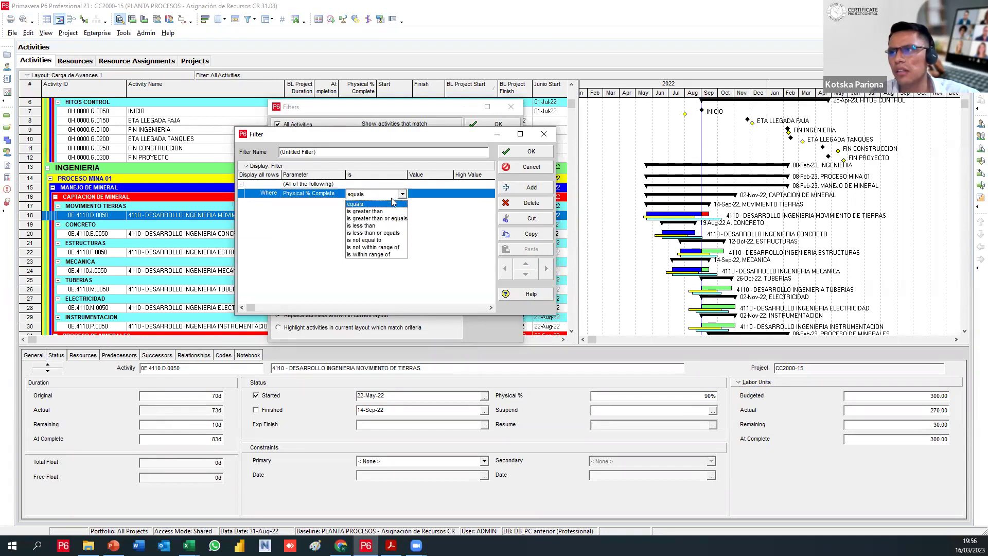
pyautogui.click(389, 241)
pyautogui.click(433, 194)
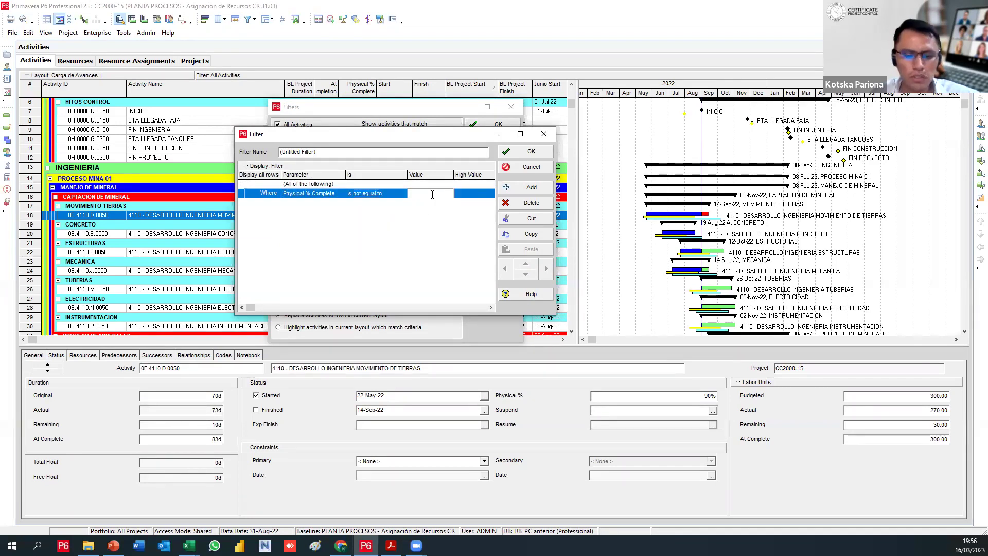
pyautogui.press('Insert')
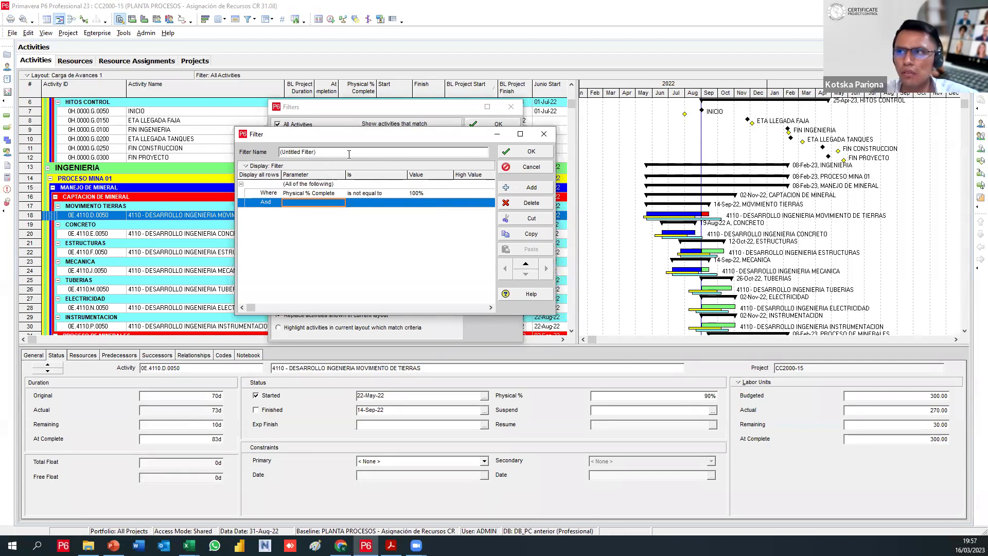
# Name the new filter 4WLA and define its second condition as Start is less than
pyautogui.hotkey('shift', 'Tab')
pyautogui.write('4W')
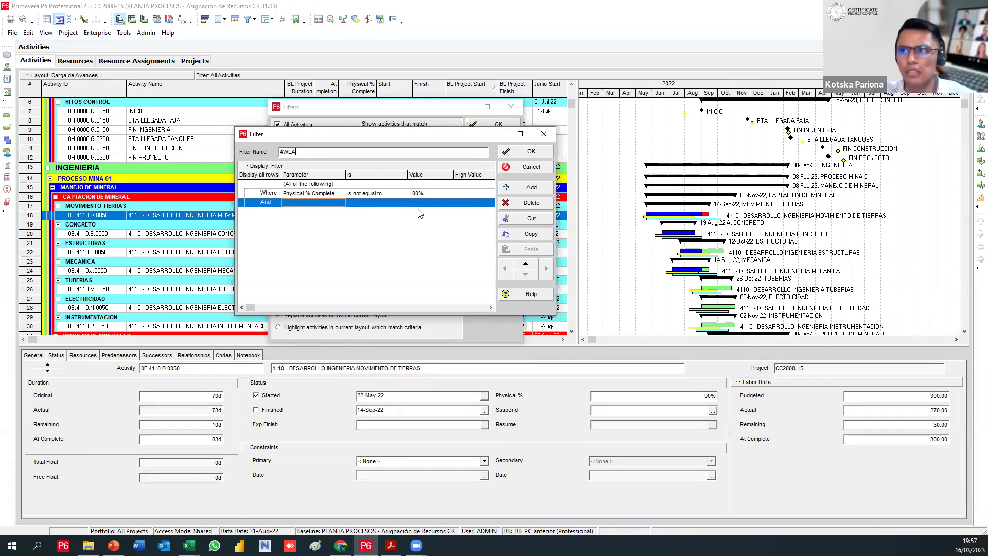
pyautogui.click(341, 205)
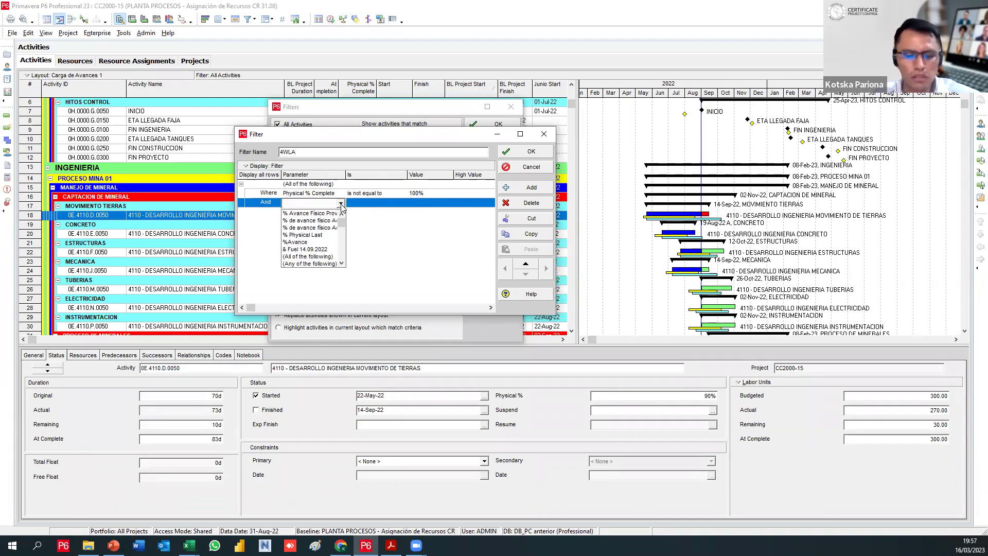
pyautogui.write('st')
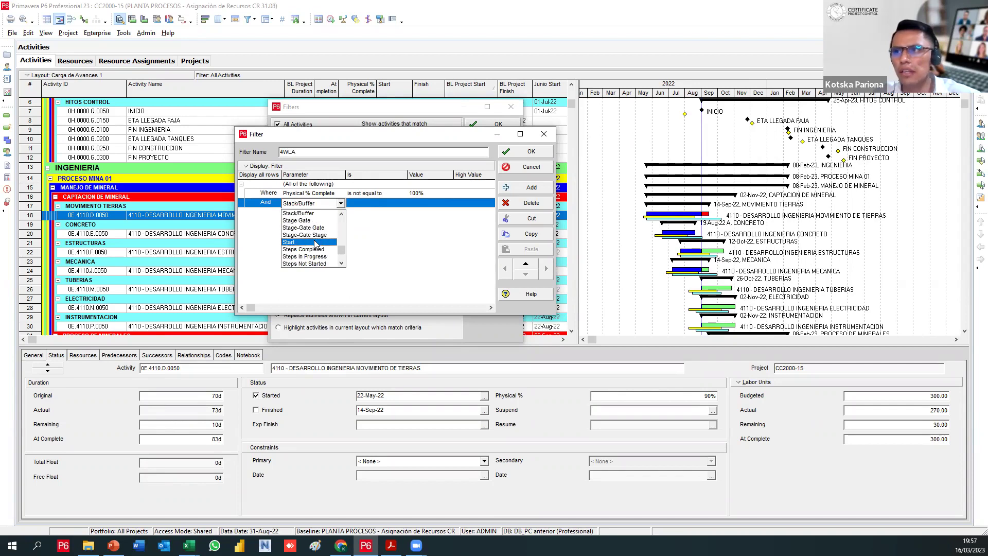
pyautogui.click(316, 243)
pyautogui.click(367, 203)
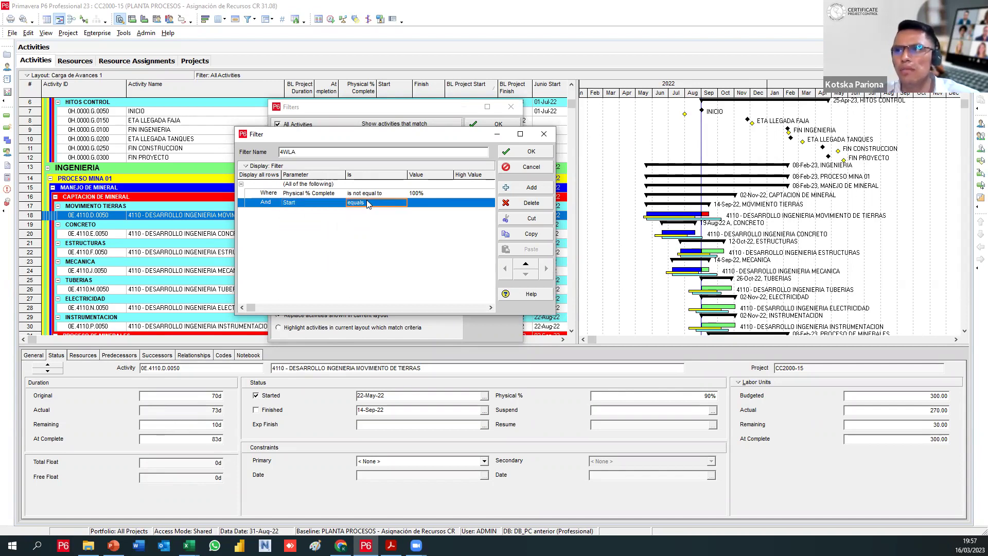
pyautogui.click(373, 238)
# Set the Start condition's value to the custom date 25-Sep-22
pyautogui.click(431, 203)
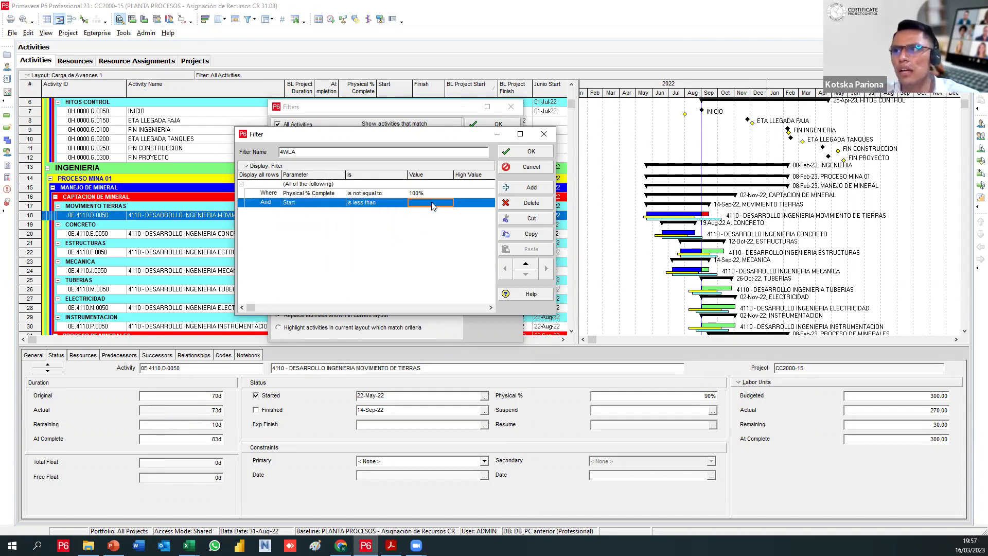
pyautogui.click(448, 203)
pyautogui.click(487, 288)
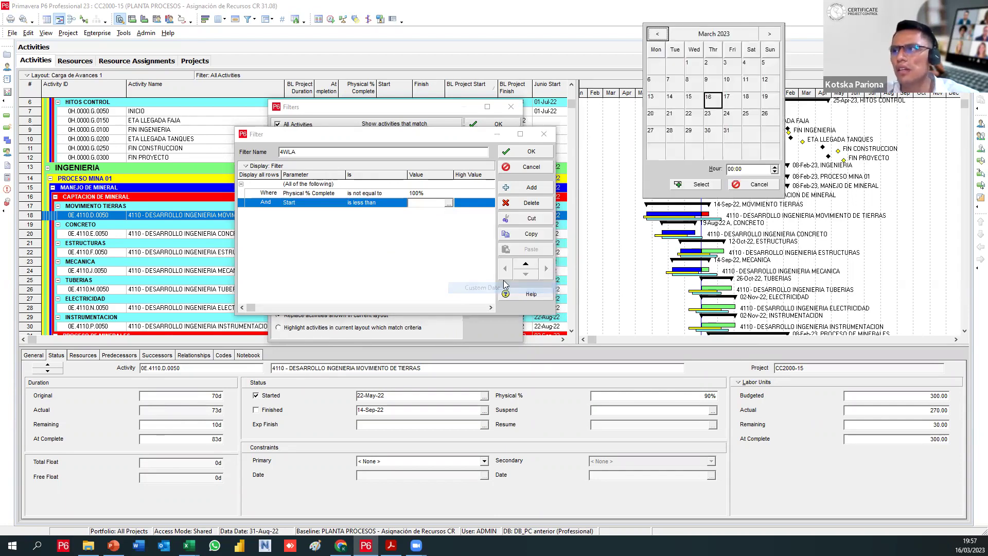
pyautogui.click(722, 37)
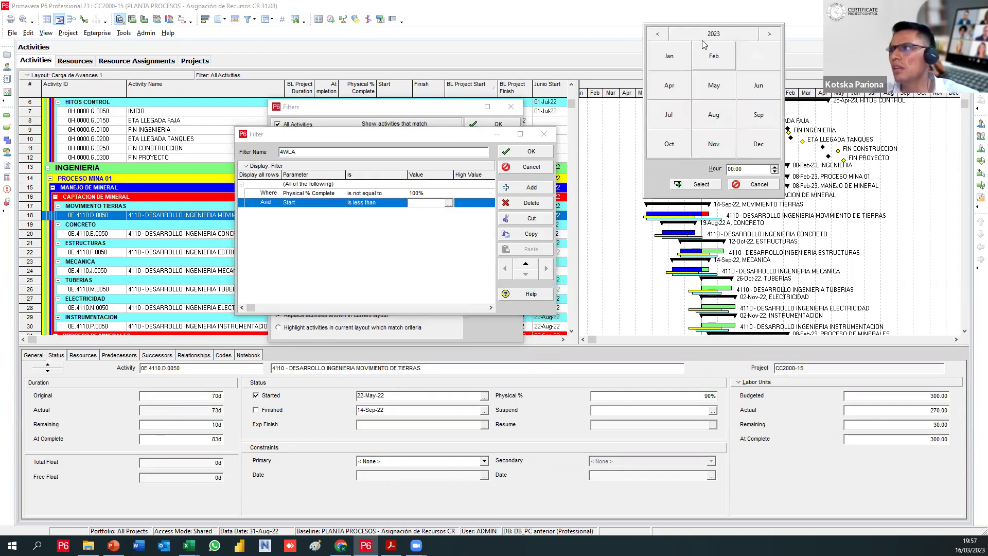
pyautogui.click(659, 35)
pyautogui.click(715, 115)
pyautogui.click(690, 133)
pyautogui.click(769, 34)
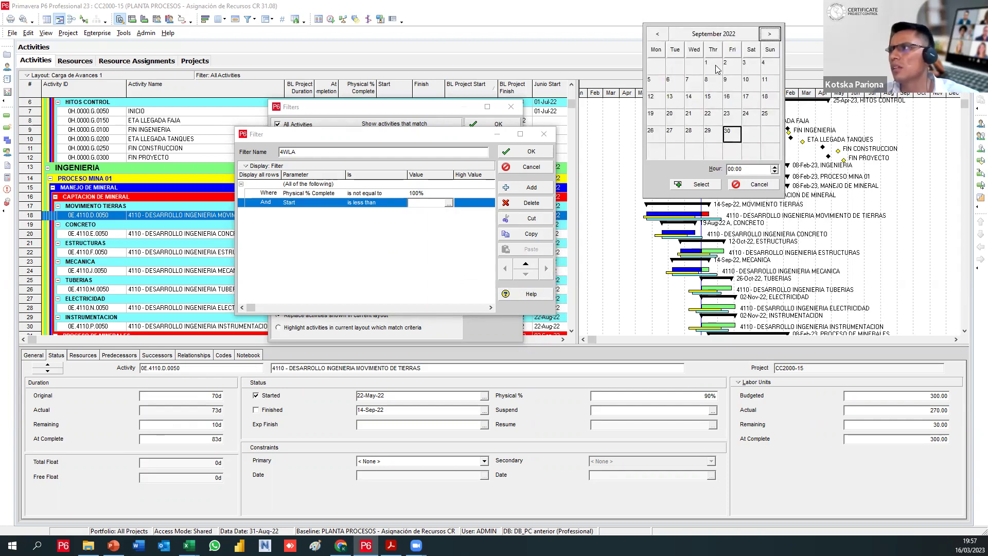
pyautogui.click(768, 120)
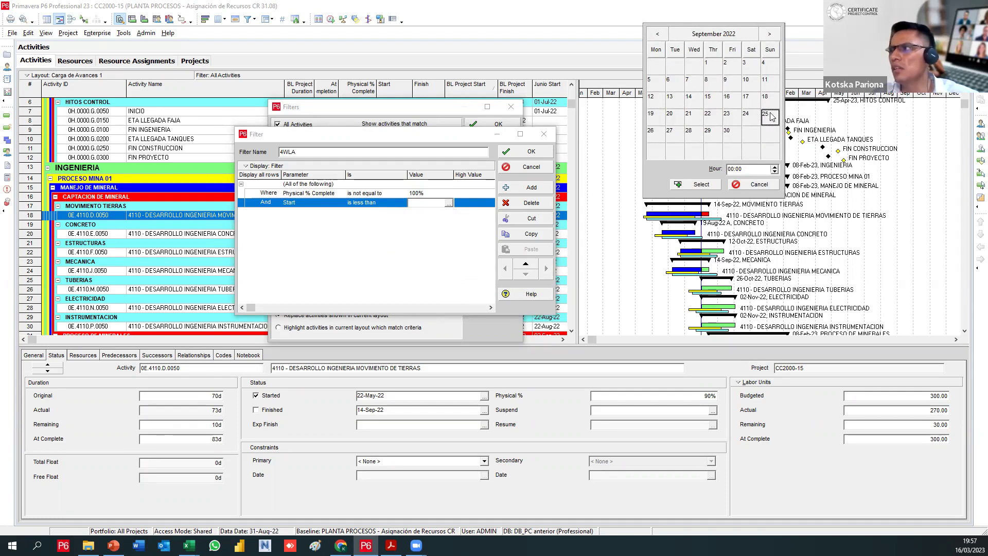
pyautogui.doubleClick(768, 119)
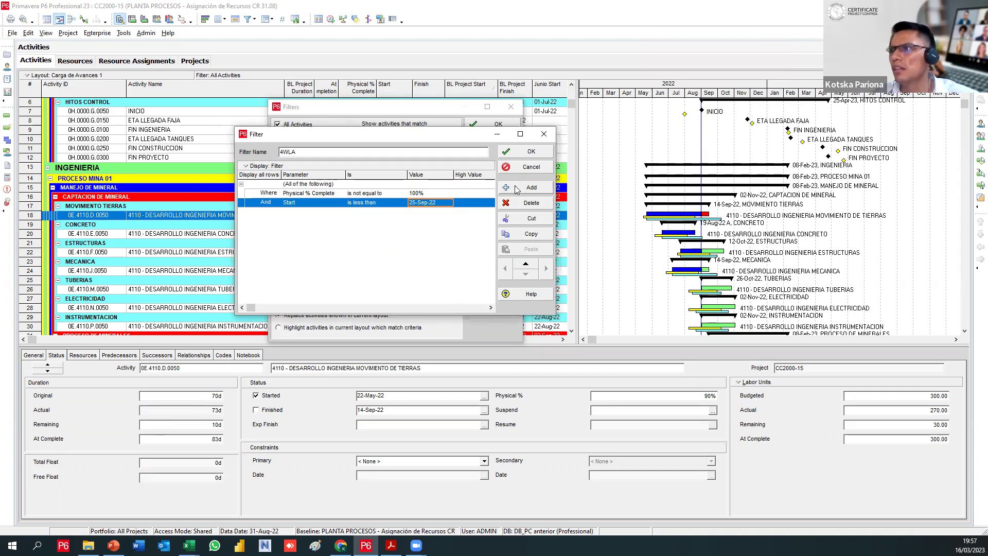
# Save the 4WLA filter and apply it to the activities in the current layout
pyautogui.click(504, 161)
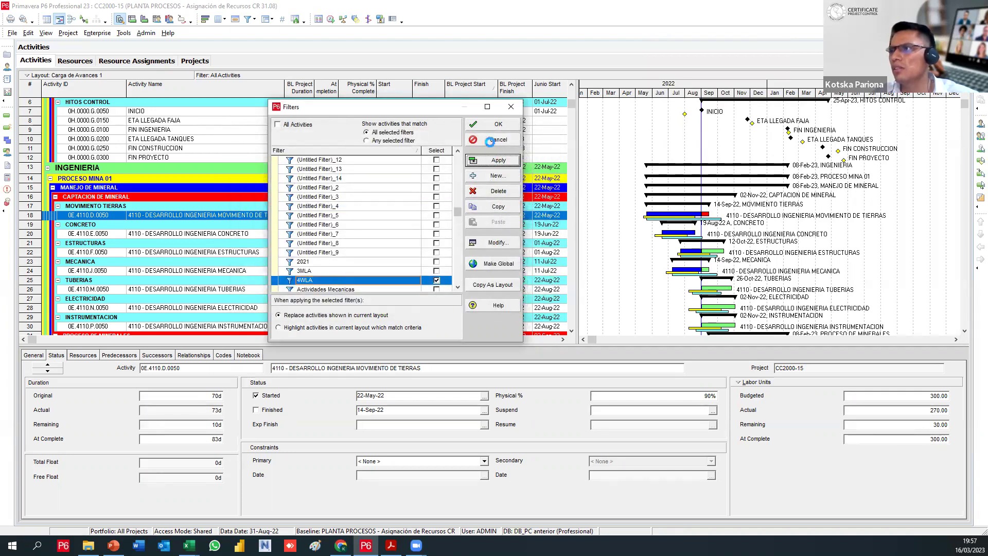
pyautogui.click(489, 140)
pyautogui.scroll(-2, 448, 193)
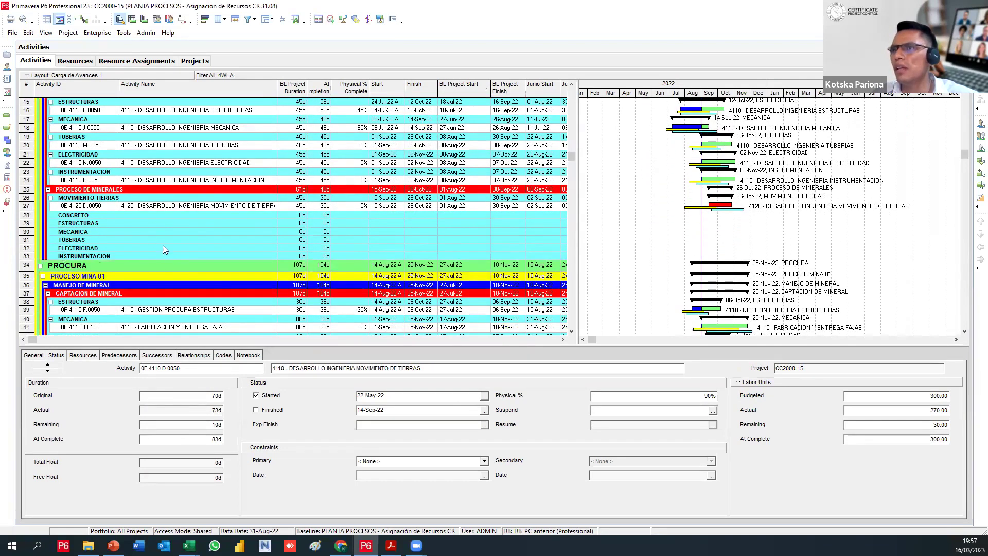
# Hide the empty WBS bands in the grouping options and apply the change to the activity table
pyautogui.click(266, 19)
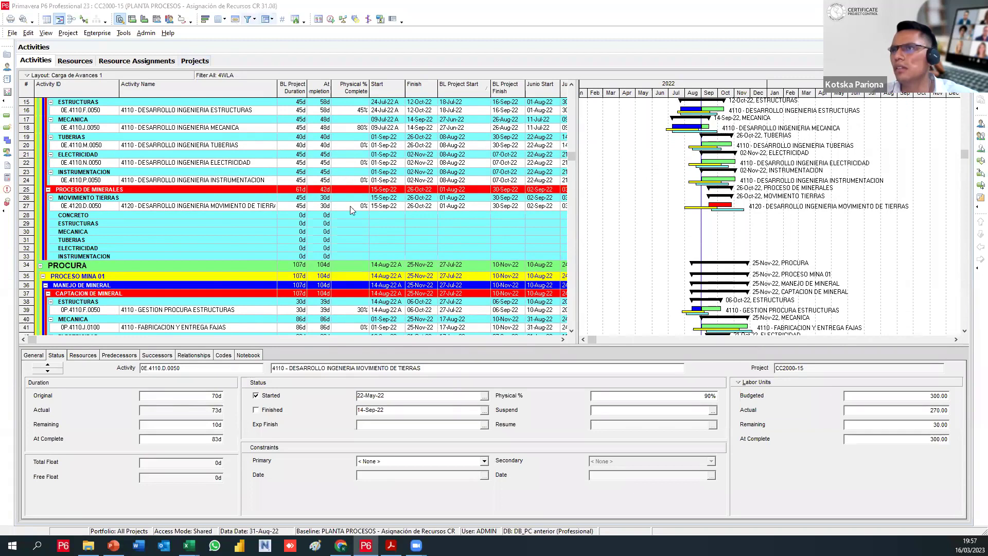
pyautogui.click(231, 273)
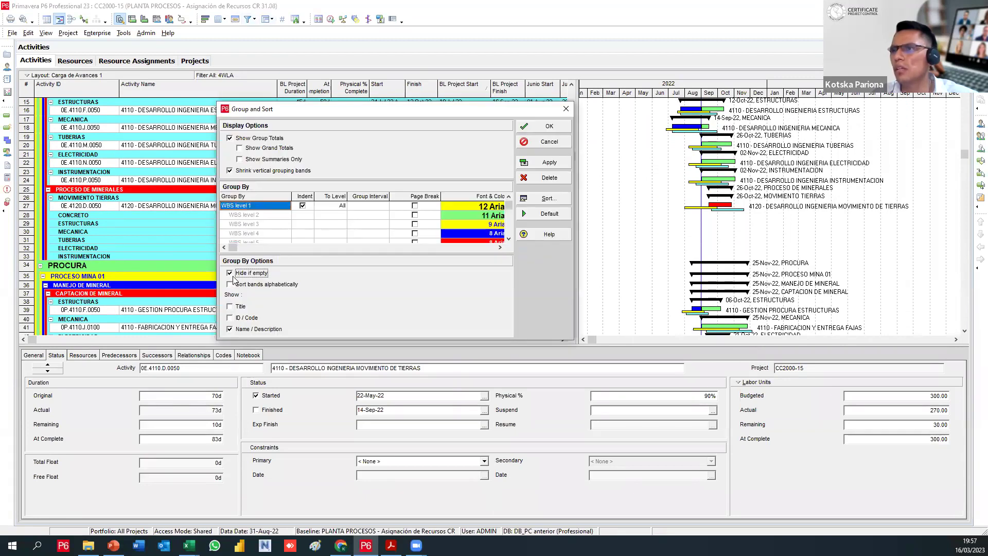
pyautogui.click(547, 163)
pyautogui.click(538, 129)
pyautogui.scroll(-7, 375, 237)
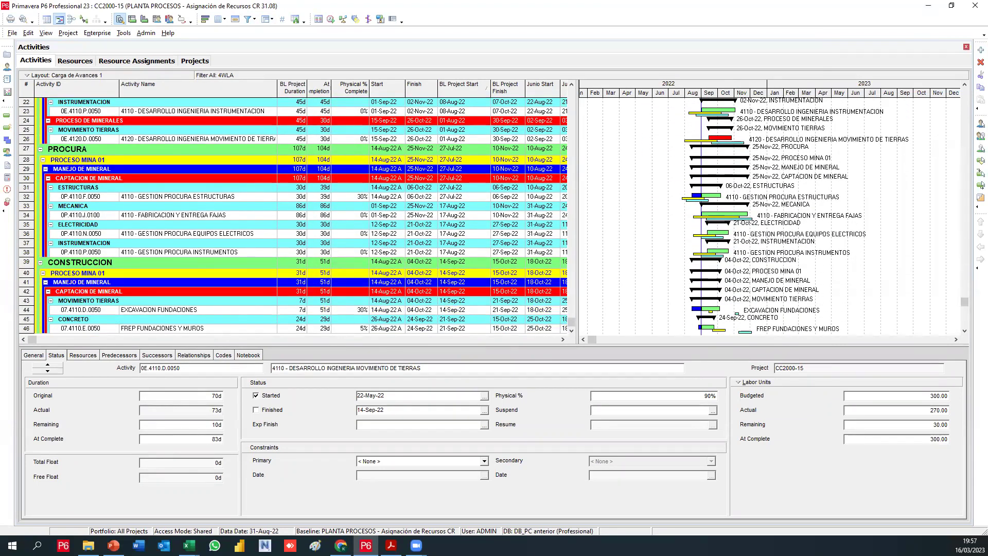
# Open the user-defined 4WLA filter for modification and check the custom date of its Start condition in the calendar
pyautogui.click(247, 19)
pyautogui.scroll(-5, 377, 263)
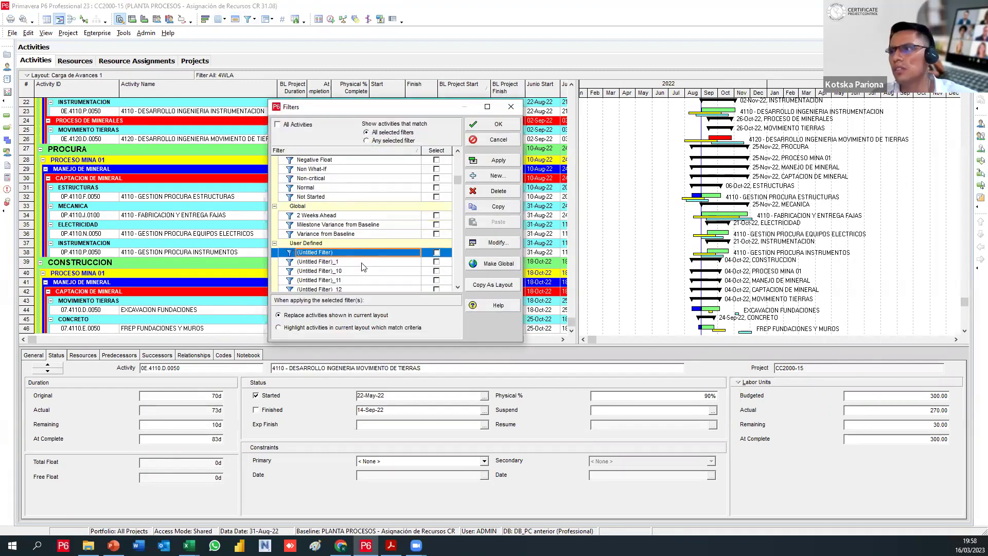
pyautogui.scroll(-1, 377, 263)
pyautogui.click(370, 244)
pyautogui.click(494, 242)
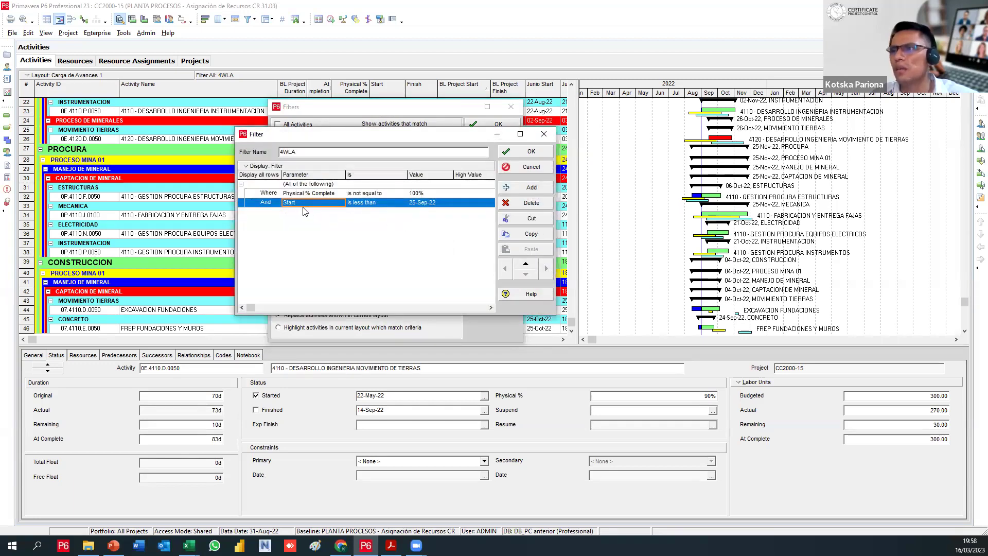
pyautogui.click(420, 203)
pyautogui.click(449, 203)
pyautogui.click(486, 288)
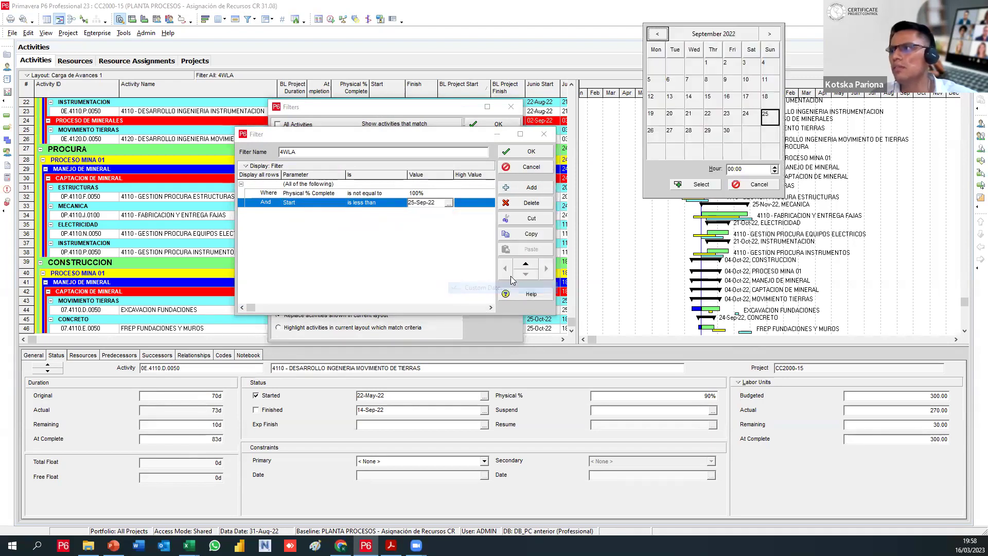
pyautogui.click(752, 188)
# Reselect 25-Sep-22 as the custom date of the Start condition and reapply the 4WLA filter
pyautogui.click(452, 203)
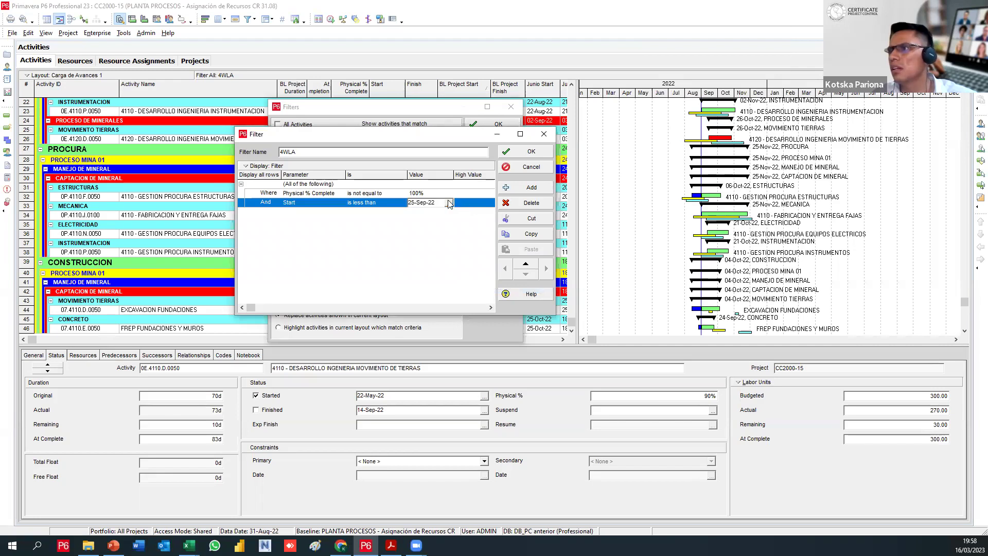
pyautogui.click(449, 203)
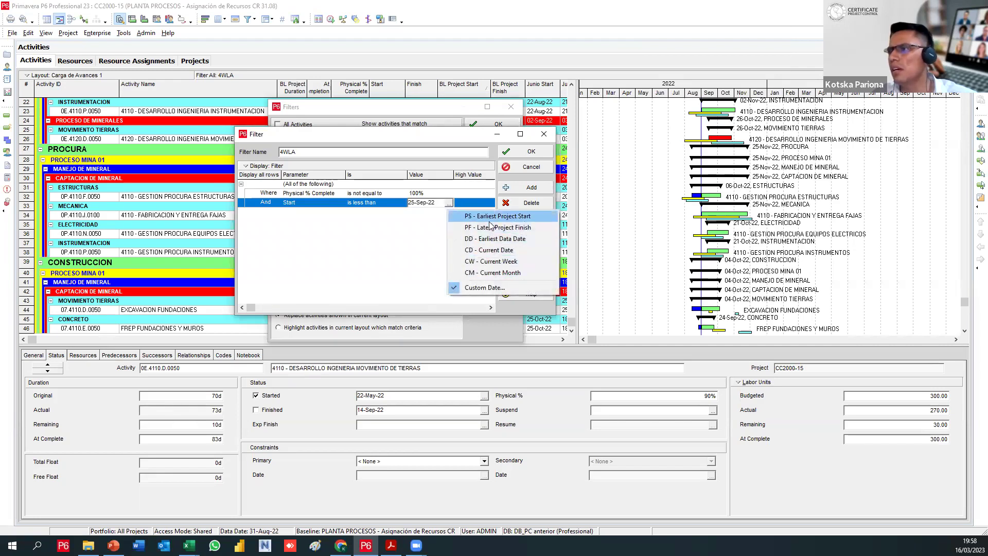
pyautogui.click(492, 288)
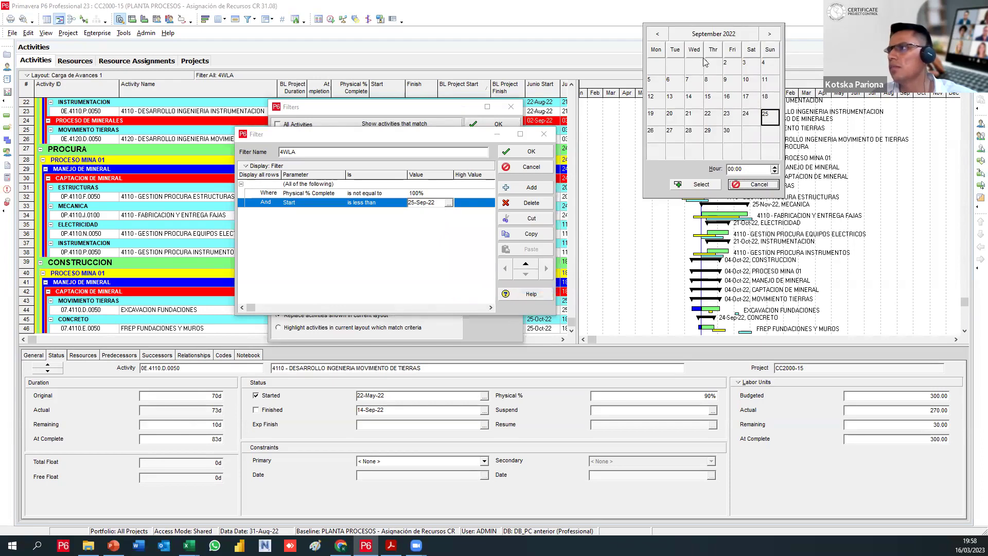
pyautogui.click(657, 34)
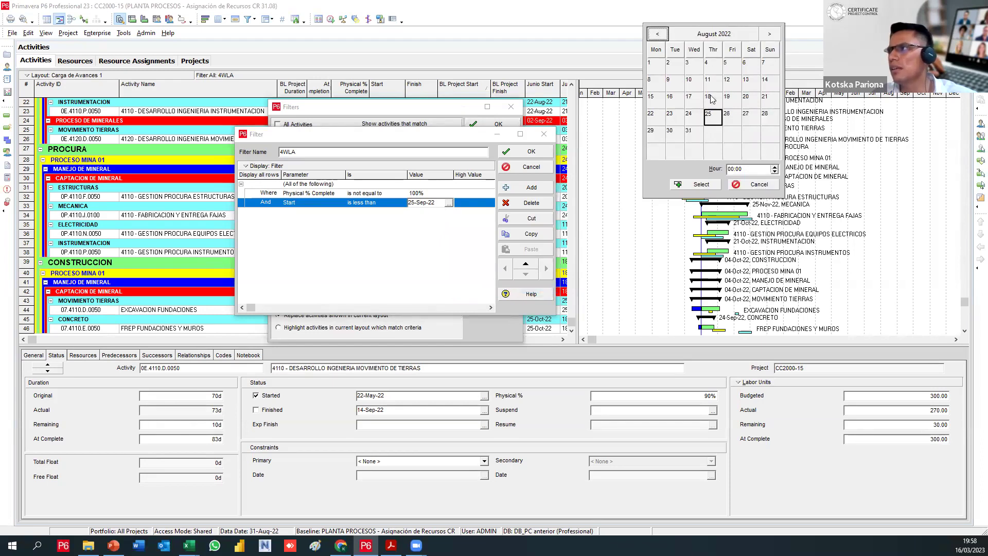
pyautogui.click(769, 118)
pyautogui.click(699, 137)
pyautogui.click(769, 33)
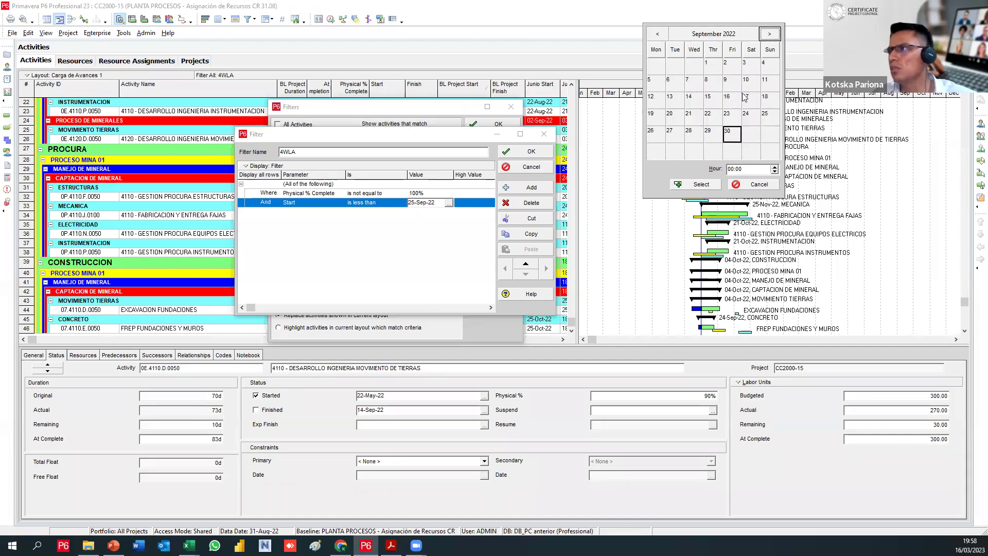
pyautogui.click(773, 119)
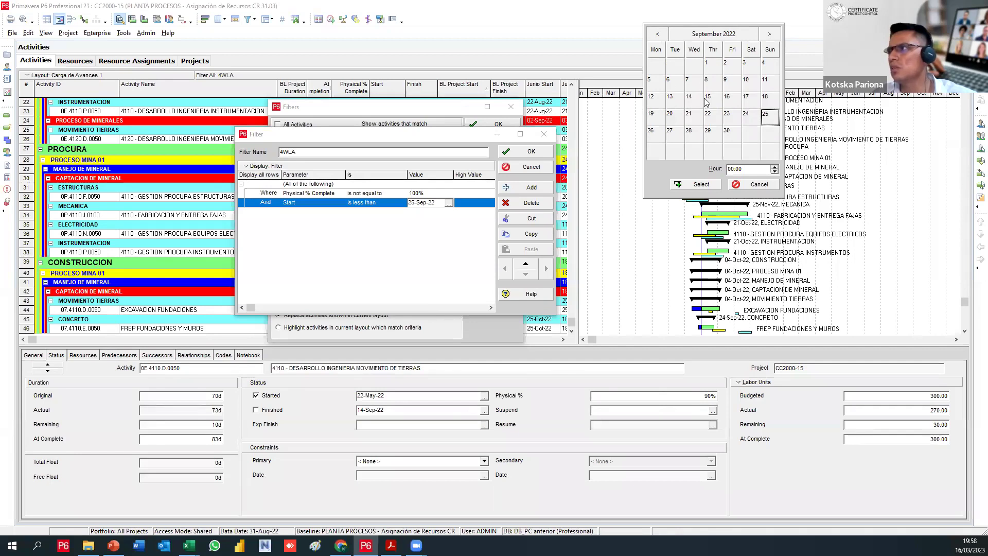
pyautogui.doubleClick(772, 119)
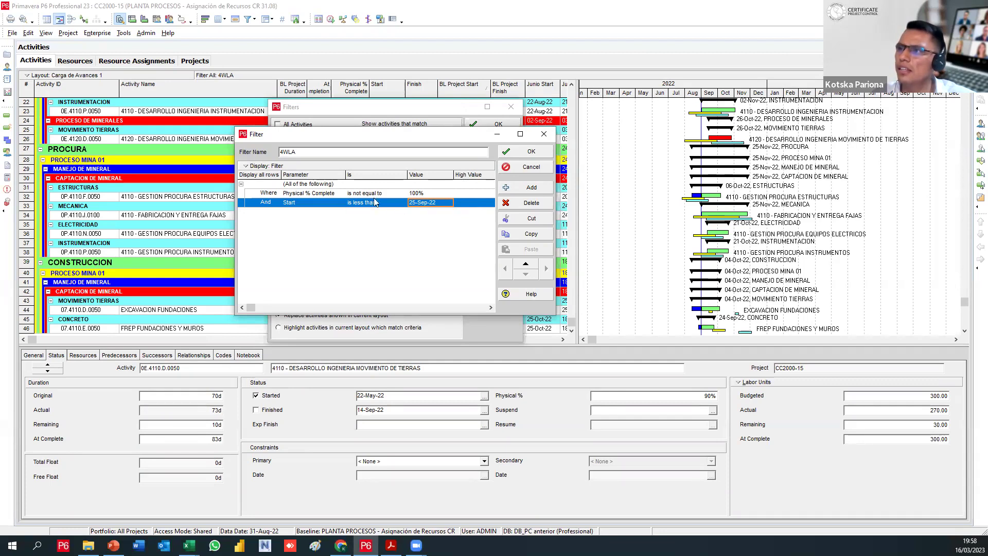
pyautogui.click(530, 152)
pyautogui.click(487, 161)
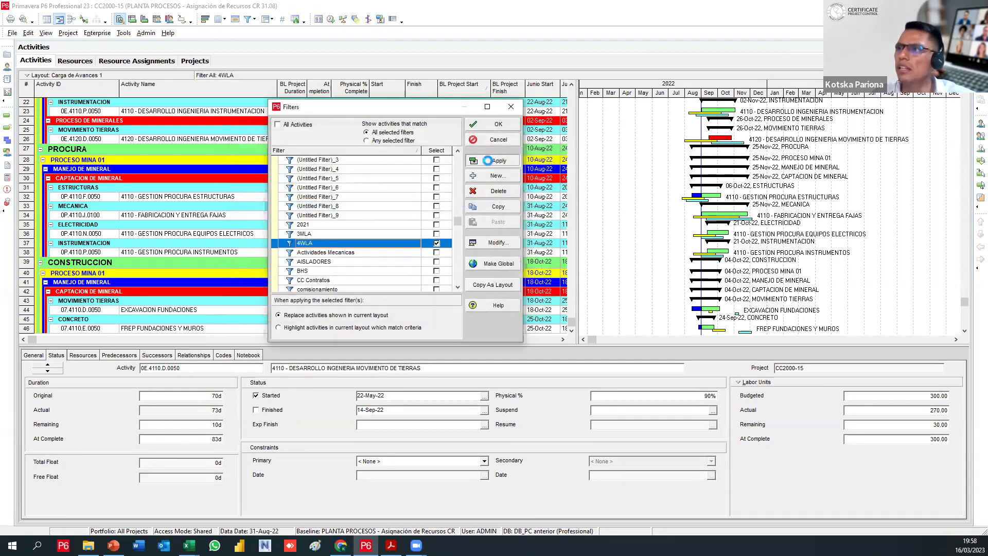
pyautogui.click(498, 124)
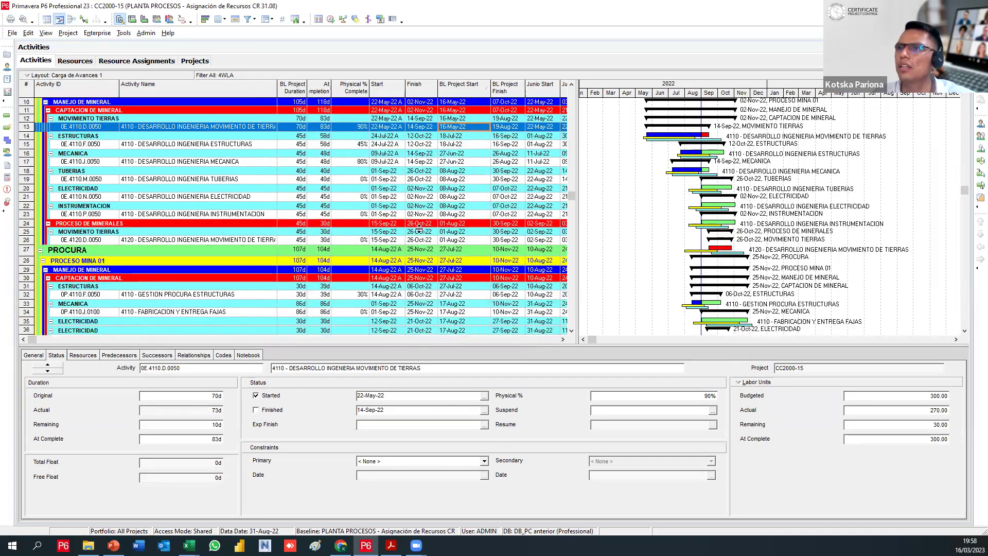
# Review the filtered activities across the Ingenieria, Procura and Construccion groups, checking their start and finish dates
pyautogui.scroll(-4, 419, 227)
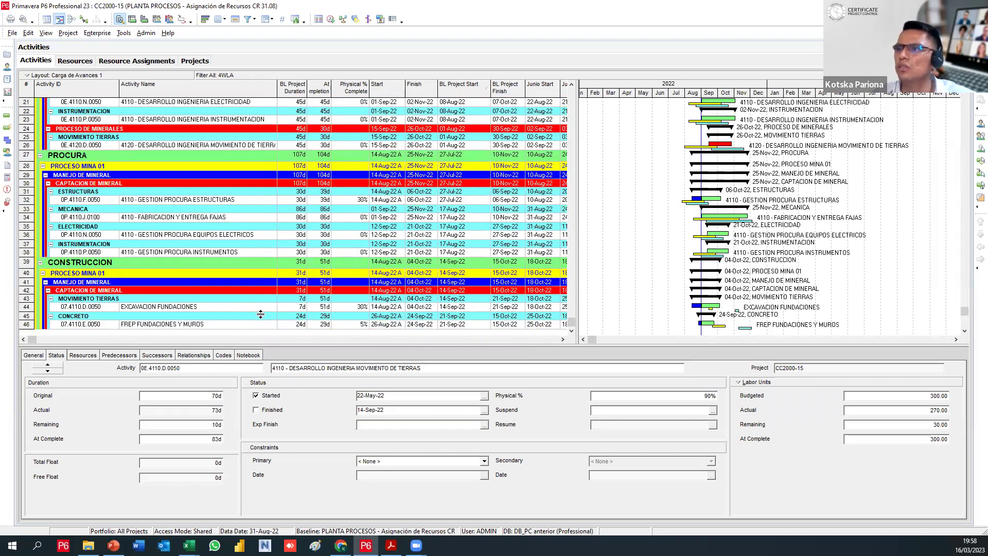
pyautogui.scroll(2, 240, 213)
pyautogui.scroll(5, 255, 176)
pyautogui.scroll(-2, 209, 238)
pyautogui.scroll(-2, 209, 237)
pyautogui.scroll(2, 230, 120)
pyautogui.scroll(-3, 235, 201)
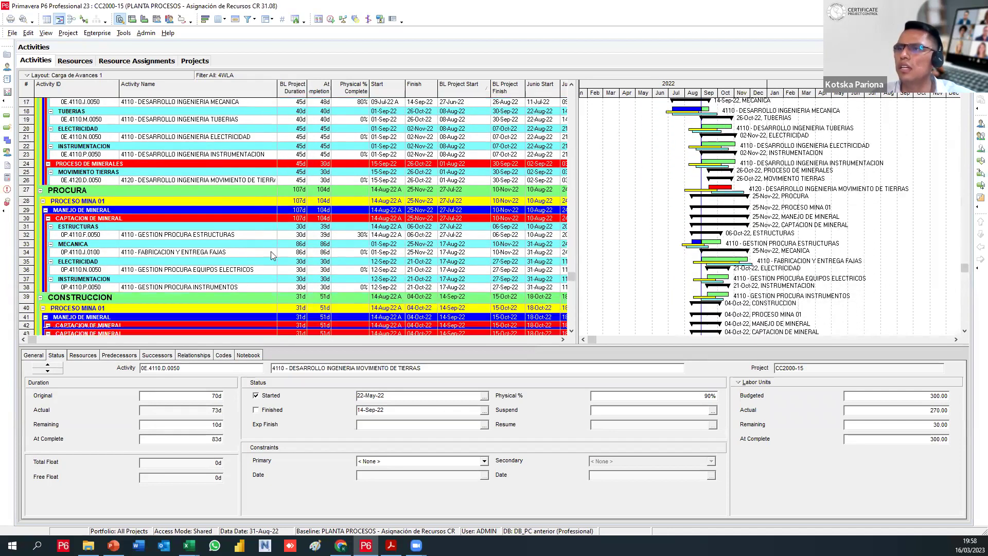
pyautogui.scroll(-2, 273, 255)
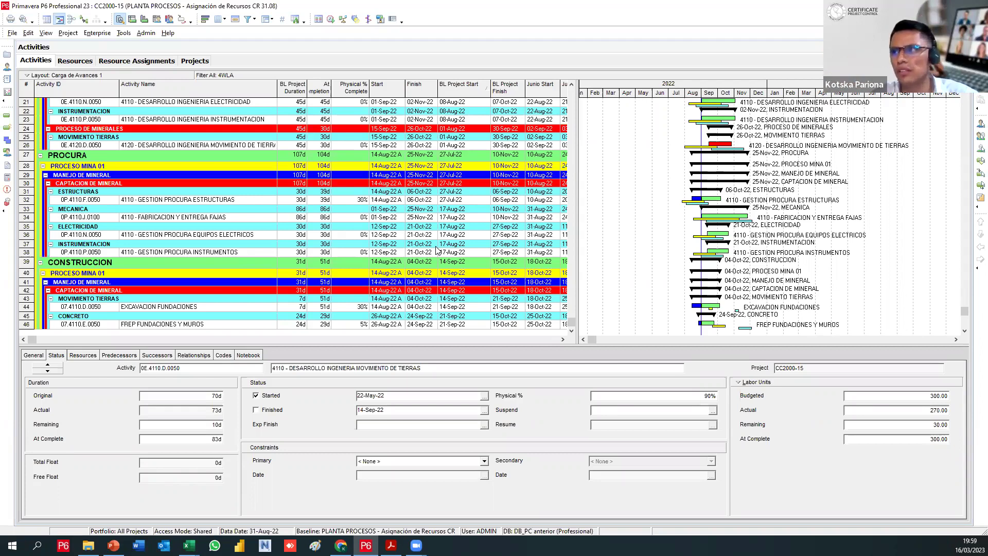
# Set the Finish date of the activity 4110 - GESTION PROCURA ESTRUCTURAS to 16-Sep-22
pyautogui.click(430, 202)
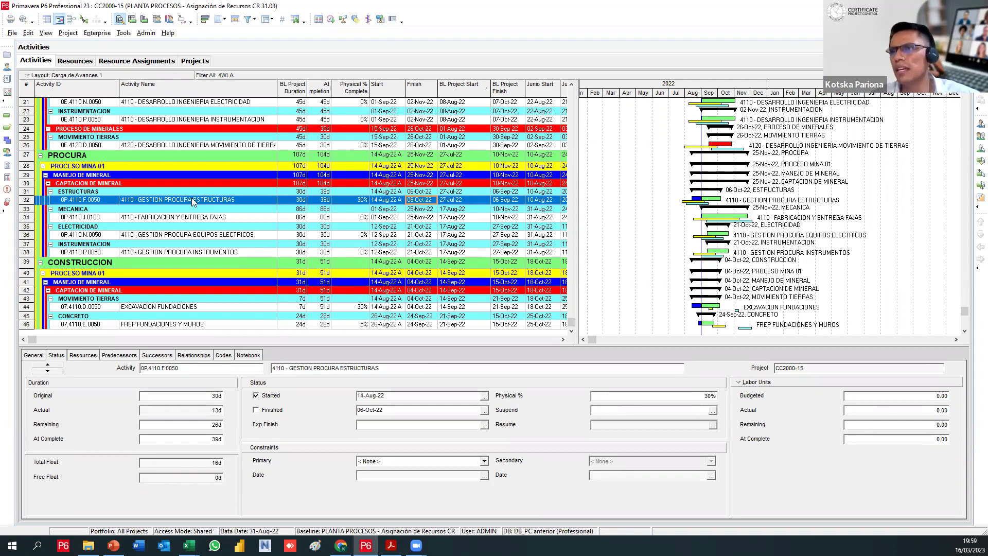
pyautogui.click(420, 199)
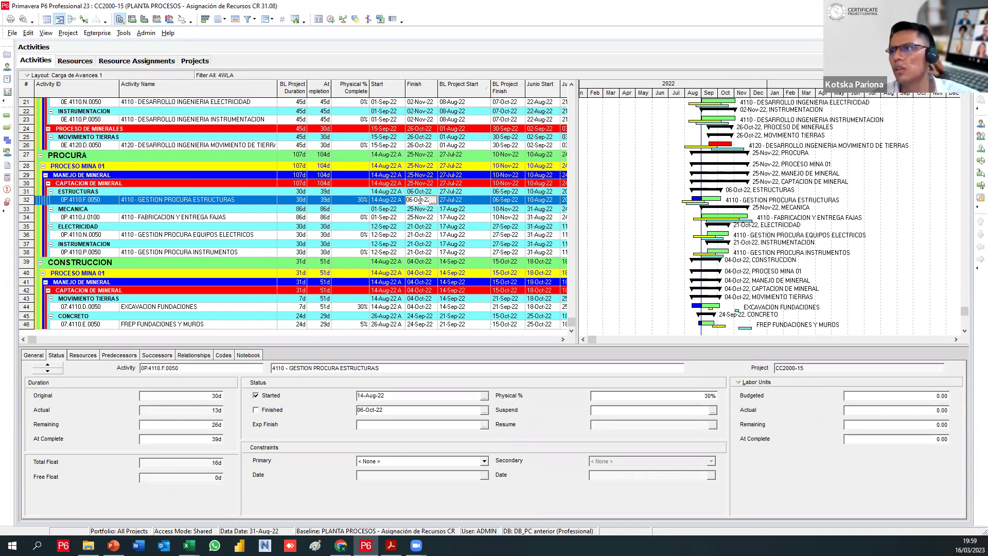
pyautogui.click(432, 200)
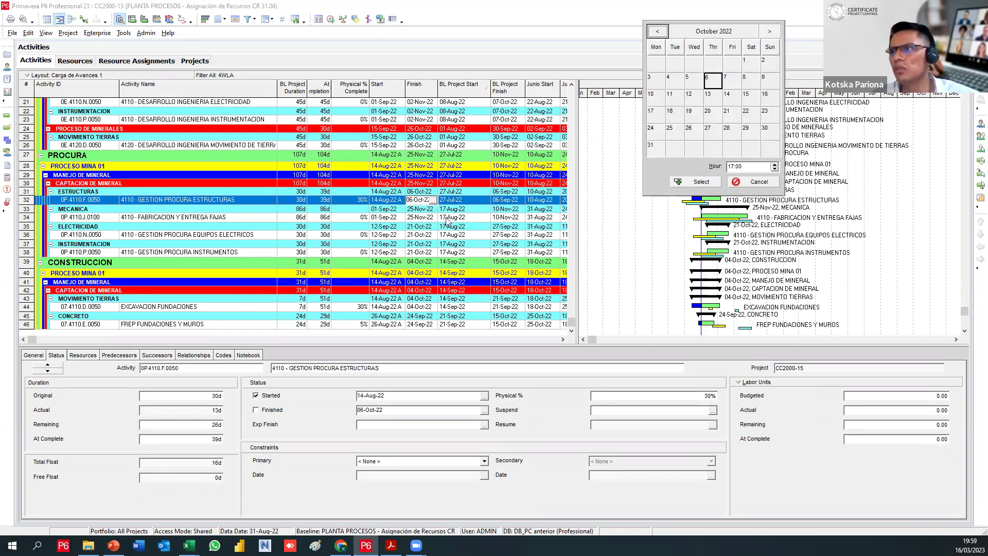
pyautogui.click(657, 32)
pyautogui.click(733, 98)
pyautogui.click(733, 98)
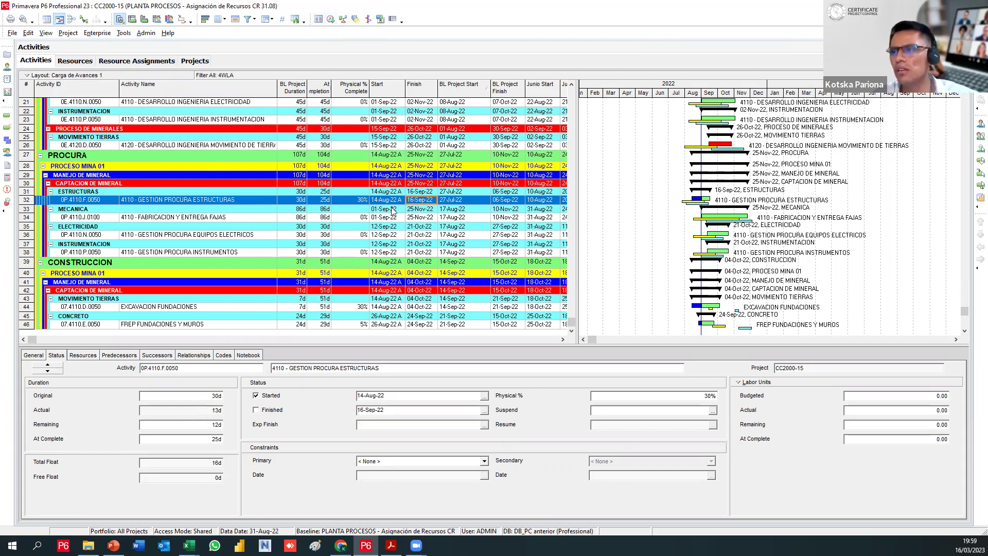
pyautogui.click(427, 307)
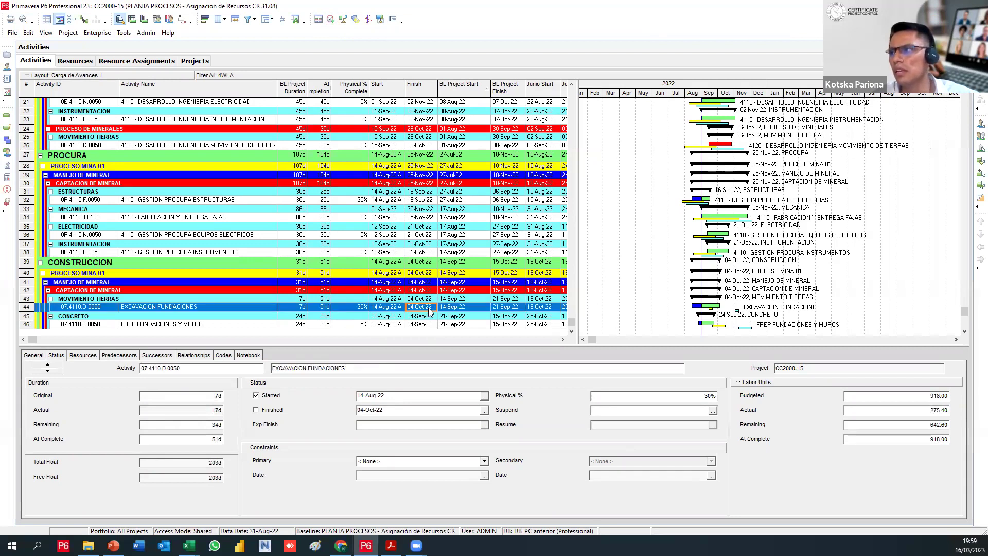
pyautogui.click(427, 308)
pyautogui.click(434, 308)
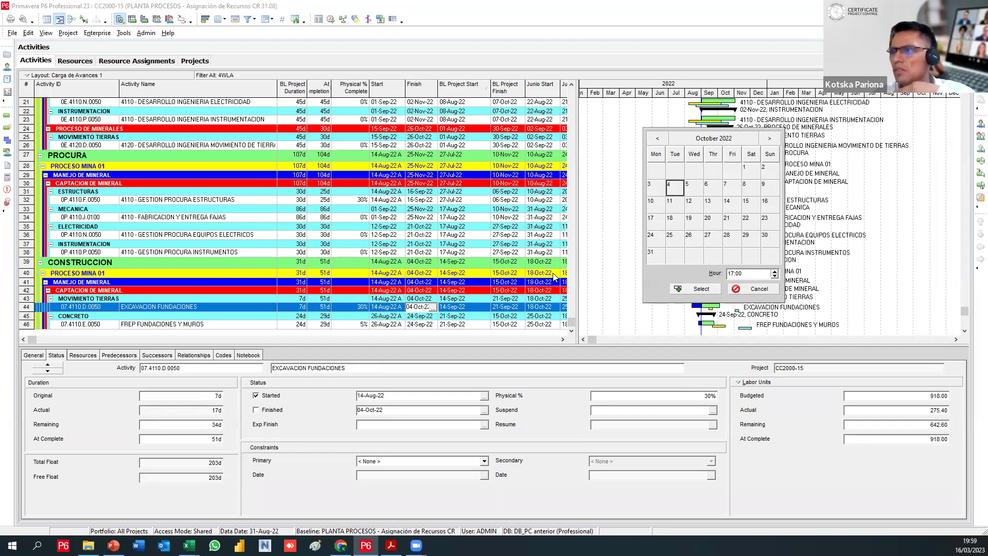
pyautogui.click(750, 289)
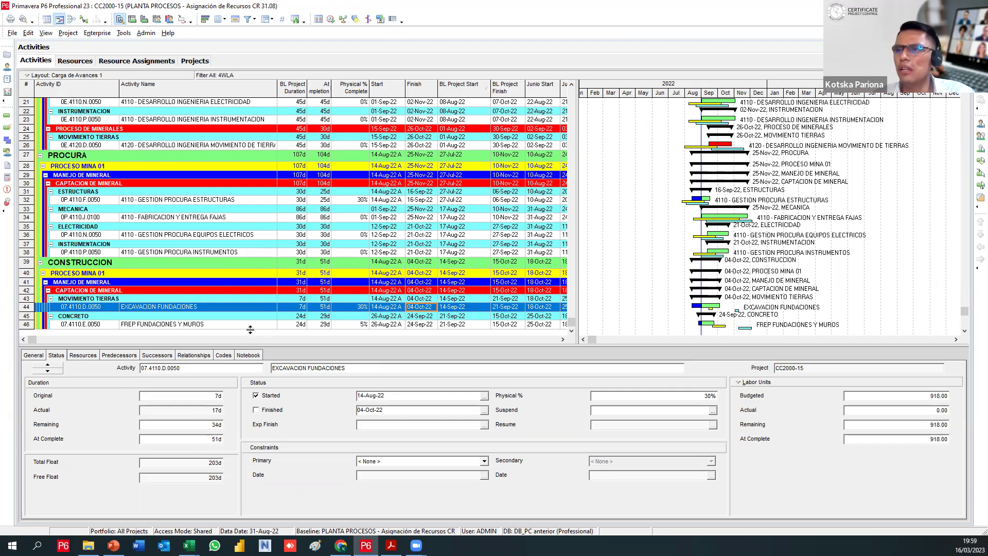
# Remove the 4WLA filter and apply All Activities so the whole schedule is listed
pyautogui.scroll(1, 229, 319)
pyautogui.scroll(-1, 244, 310)
pyautogui.click(226, 324)
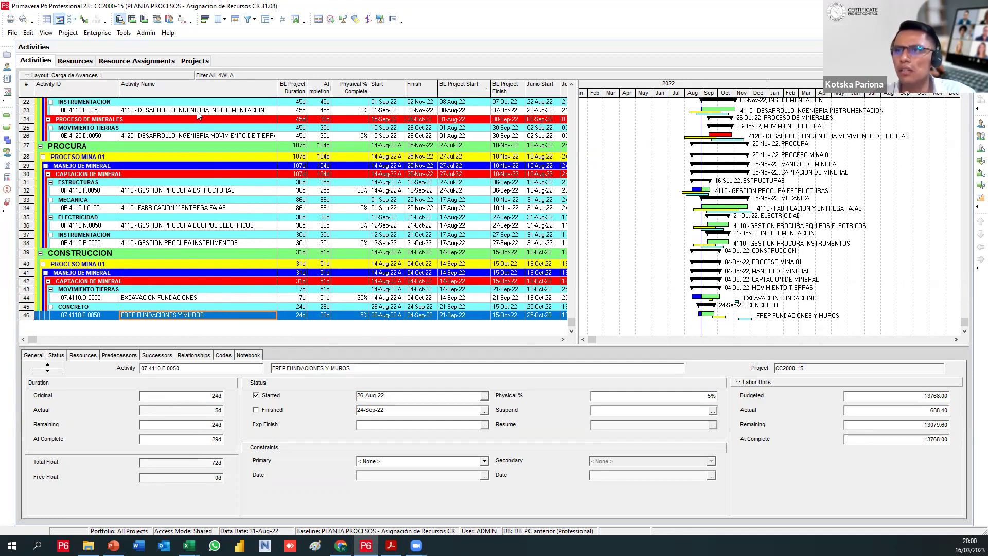
pyautogui.click(249, 20)
pyautogui.click(497, 161)
pyautogui.click(497, 124)
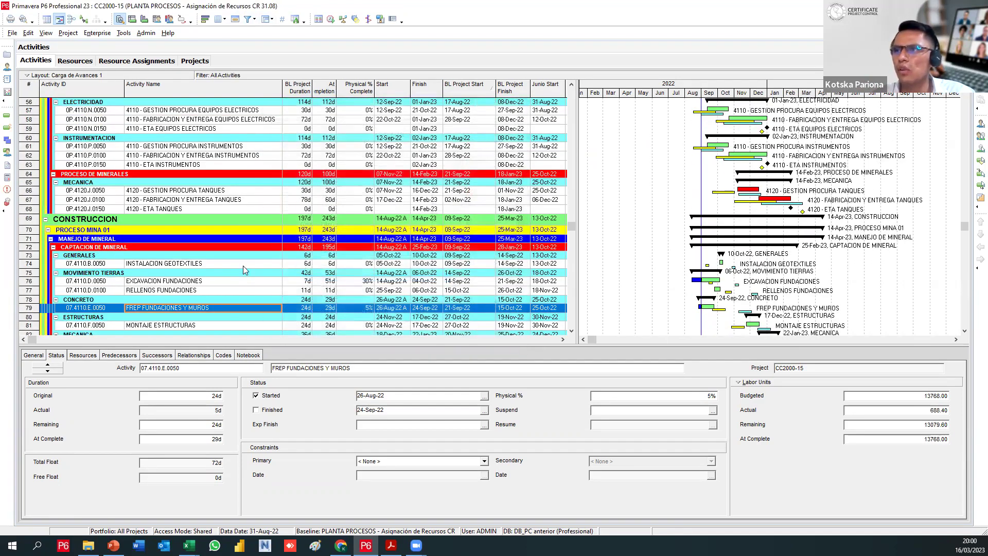
# Set the Start date of INSTALACION GEOTEXTILES under Construccion to 15-Sep-22, declining the Start On or After constraint
pyautogui.click(243, 266)
pyautogui.scroll(-1, 361, 277)
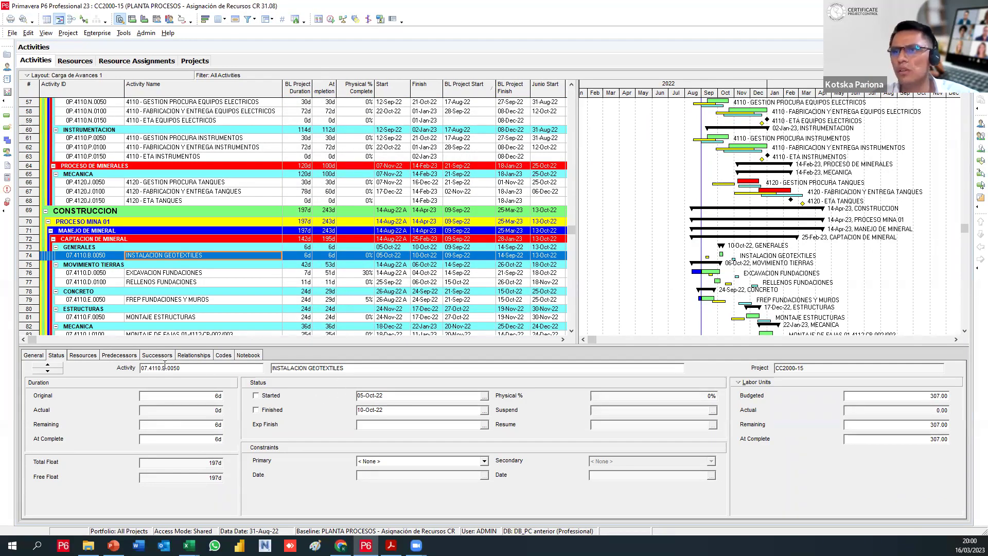
pyautogui.click(407, 254)
pyautogui.click(407, 256)
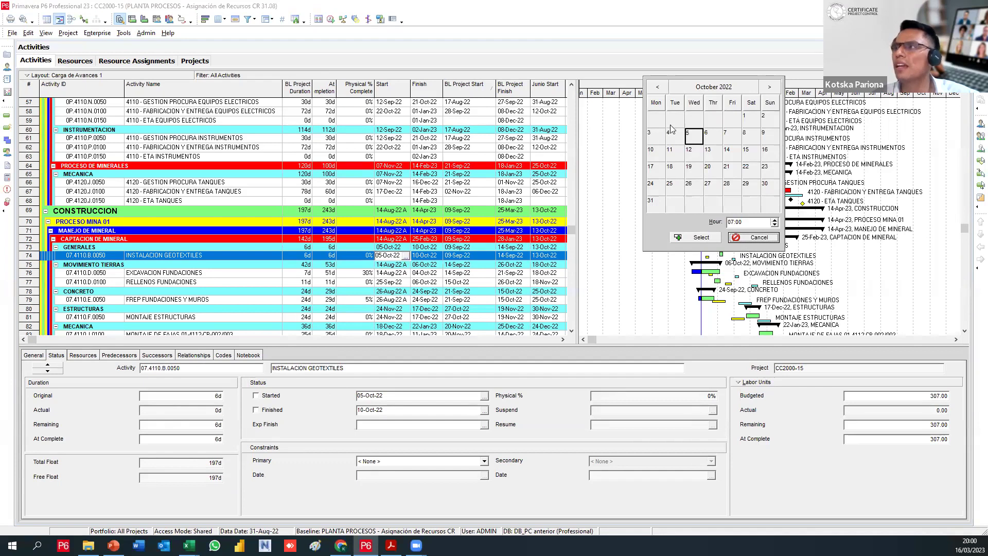
pyautogui.click(657, 88)
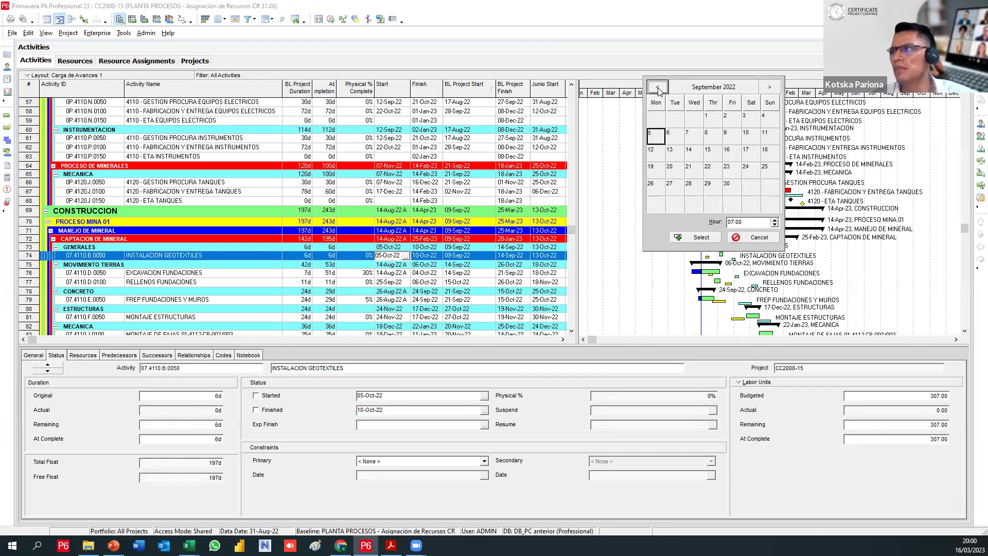
pyautogui.click(713, 156)
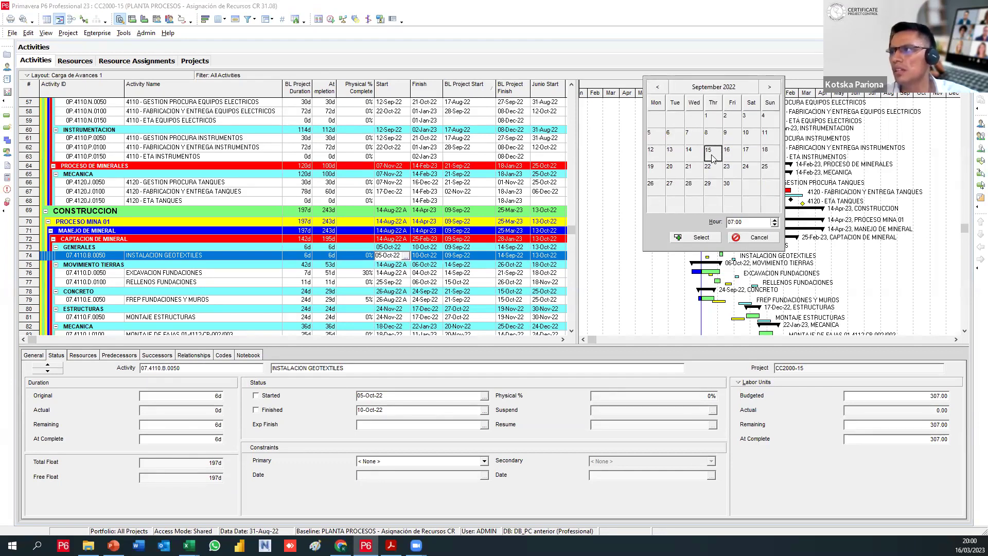
pyautogui.doubleClick(713, 156)
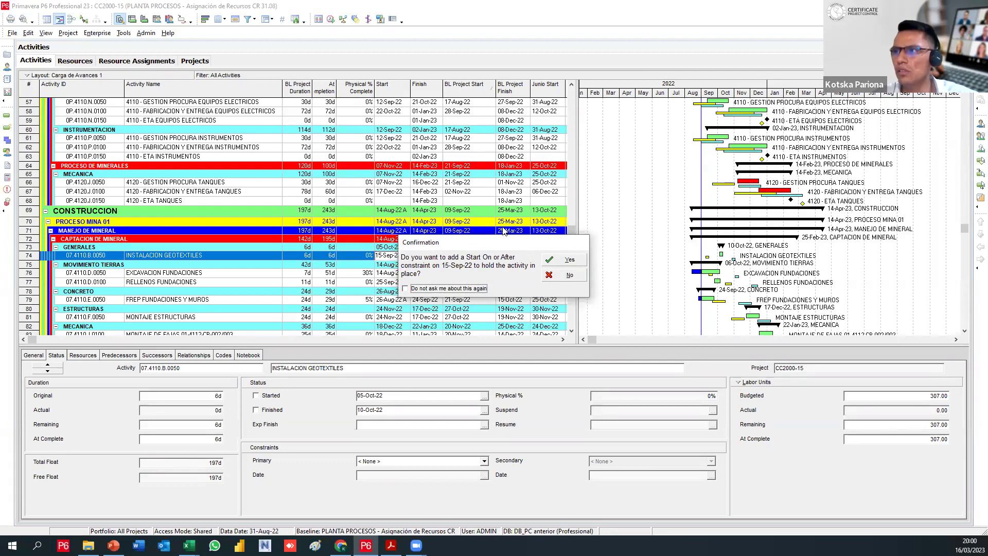
pyautogui.click(564, 275)
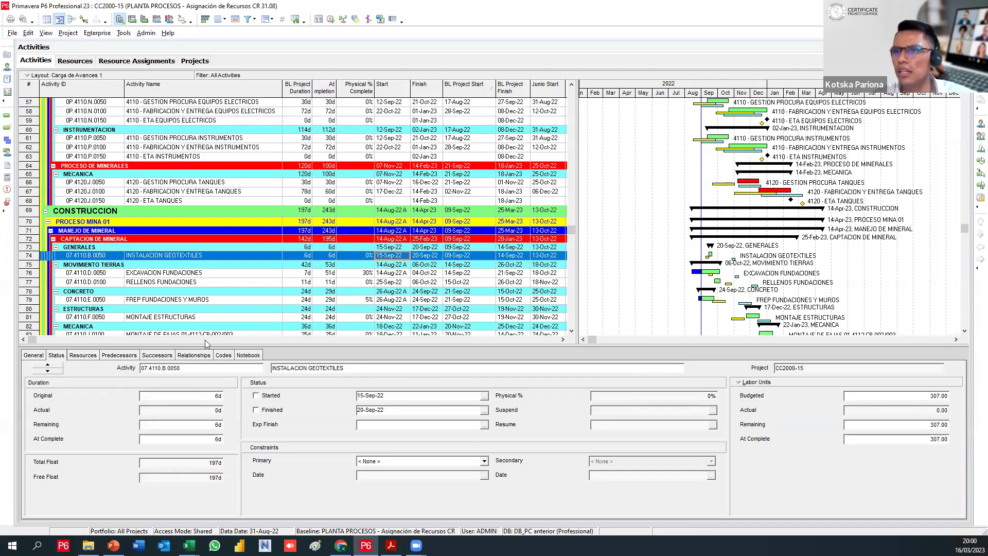
# Set the lag of INSTALACION GEOTEXTILES' predecessor, 4110 - DESARROLLO INGENIERIA MOVIMIENTO DE TIERRAS, to 0d and reschedule the project
pyautogui.click(194, 359)
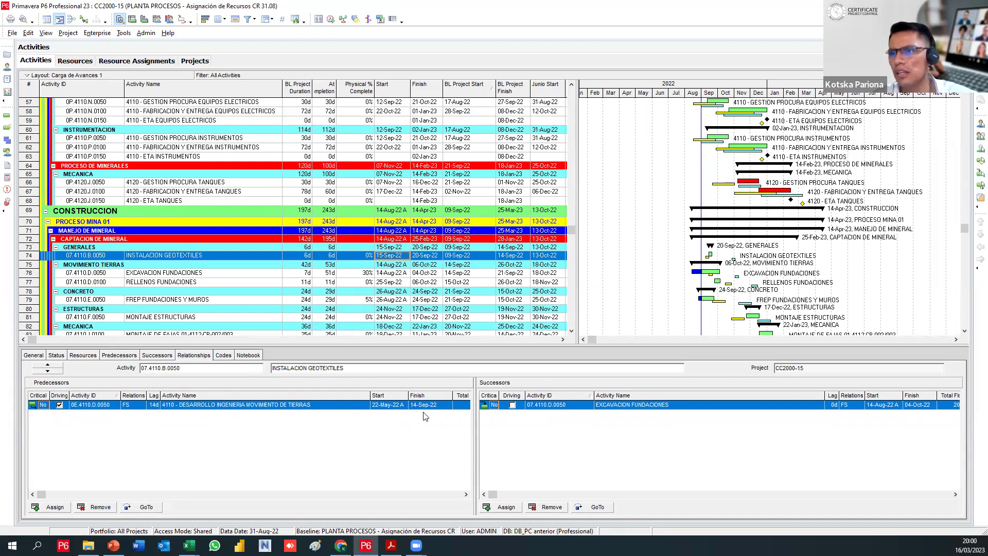
pyautogui.click(143, 408)
pyautogui.click(142, 407)
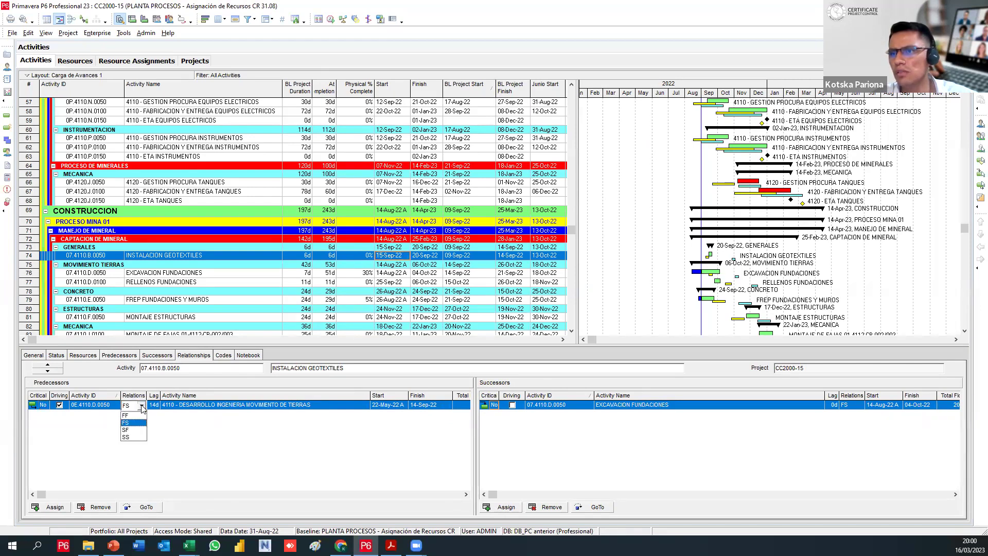
pyautogui.click(153, 405)
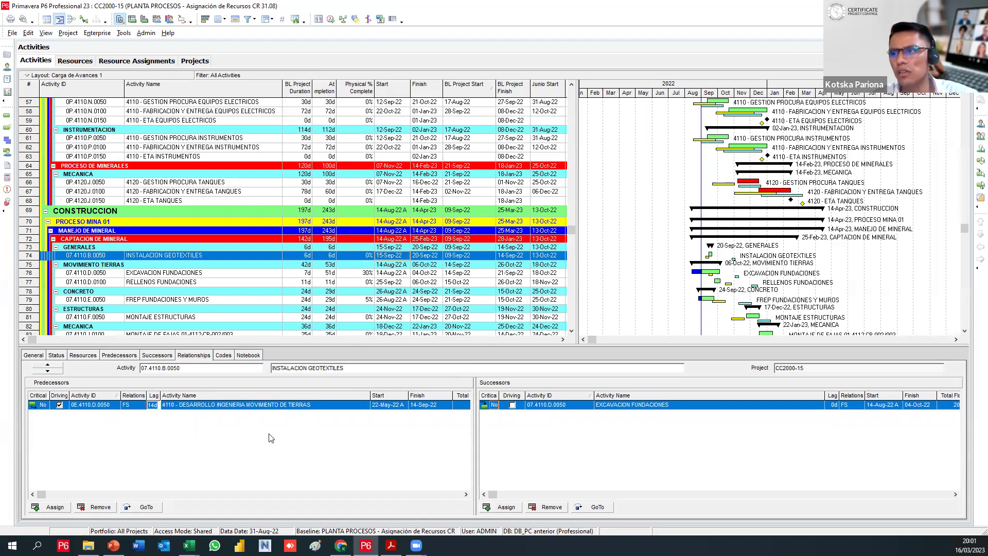
pyautogui.write('0d')
pyautogui.press('Return')
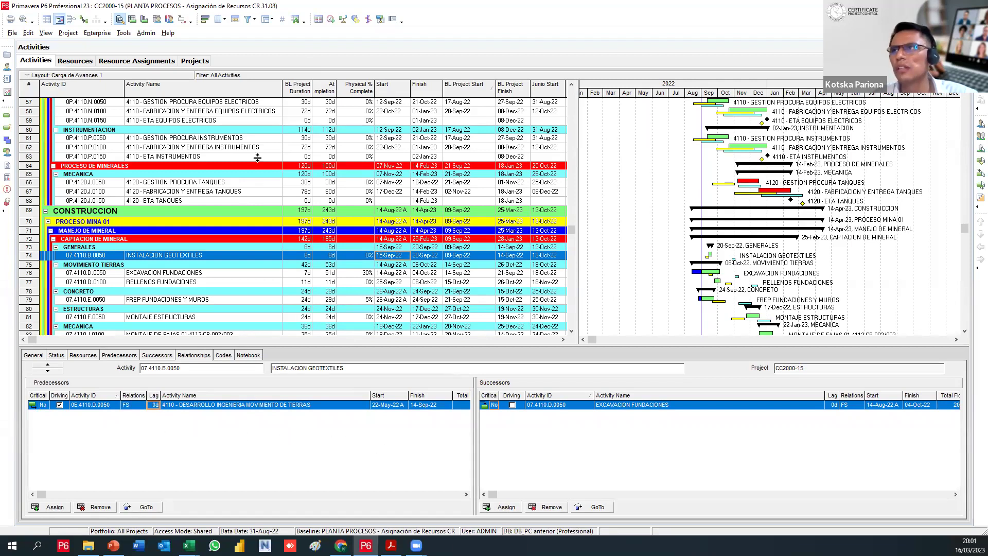
pyautogui.click(334, 22)
pyautogui.click(591, 245)
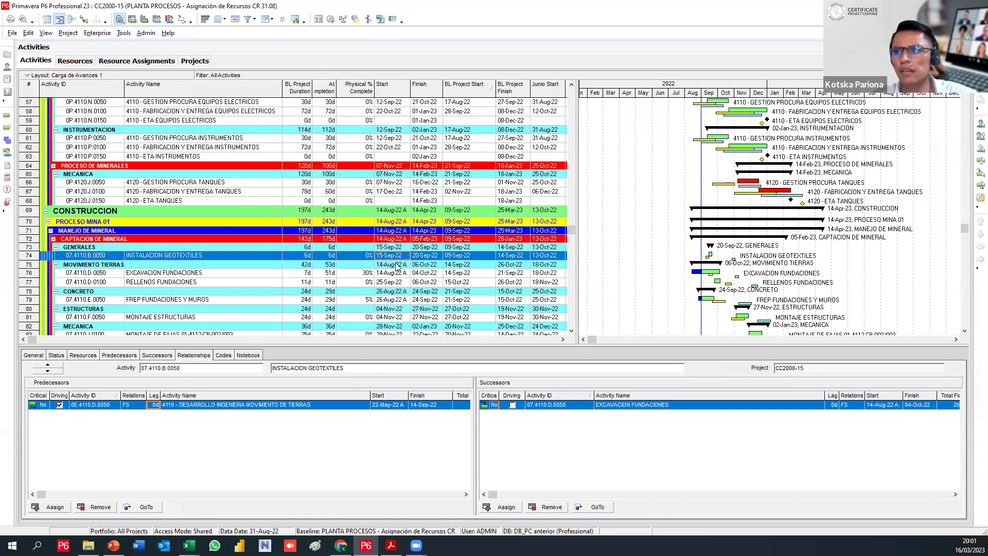
pyautogui.click(408, 256)
pyautogui.click(406, 257)
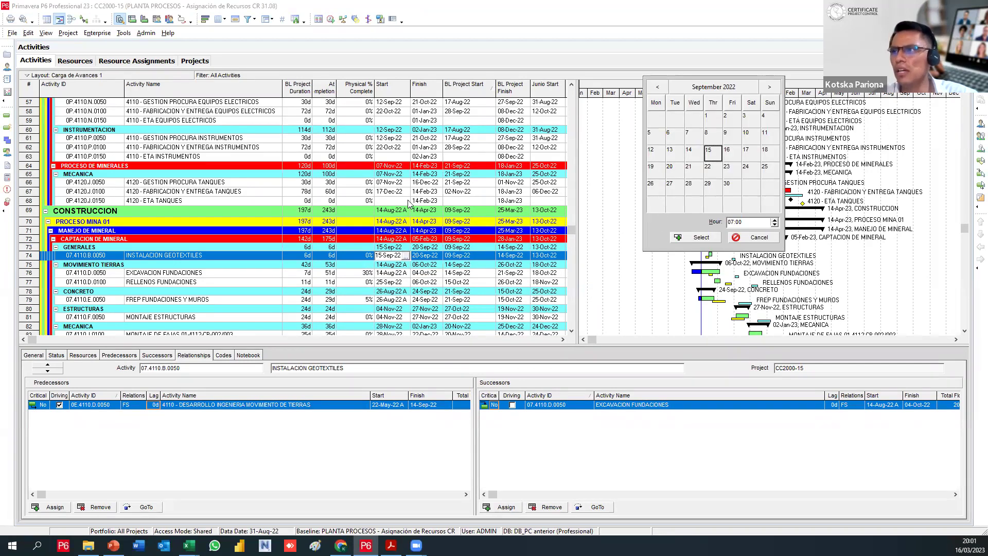
pyautogui.press('Escape')
# Set the Finish date of the activity EXCAVACION FUNDACIONES to 15-Oct-22
pyautogui.press('Down')
pyautogui.press('Down')
pyautogui.click(430, 277)
pyautogui.click(438, 273)
pyautogui.click(751, 173)
pyautogui.doubleClick(751, 173)
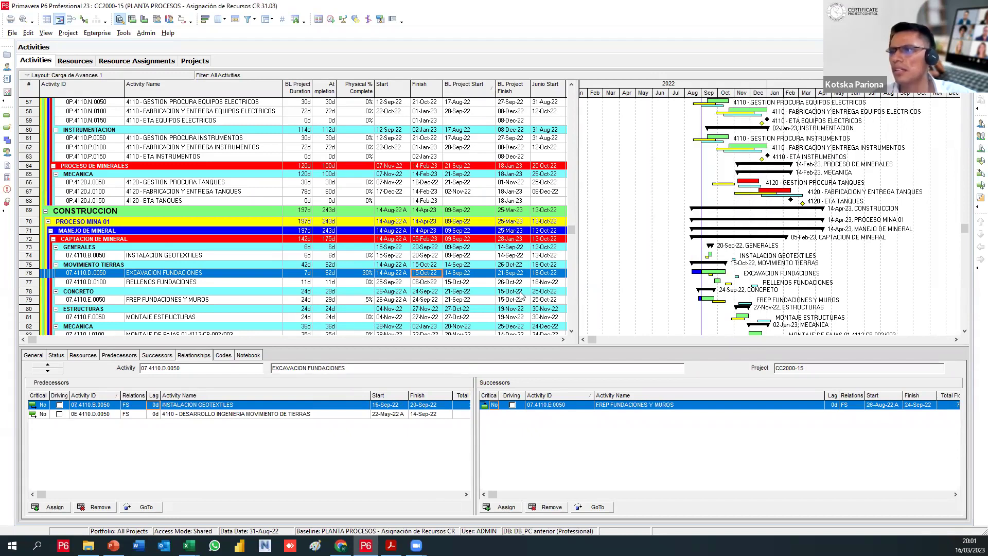
# Try to move the Start of RELLENOS FUNDACIONES to 07-Sep-22 without adding a constraint, and reschedule the project
pyautogui.click(397, 283)
pyautogui.scroll(-2, 396, 284)
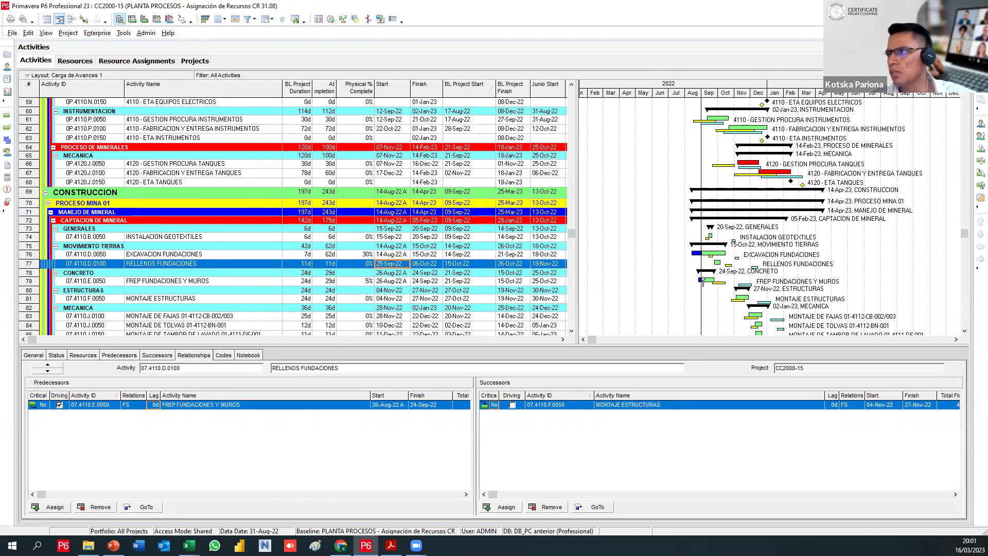
pyautogui.click(406, 263)
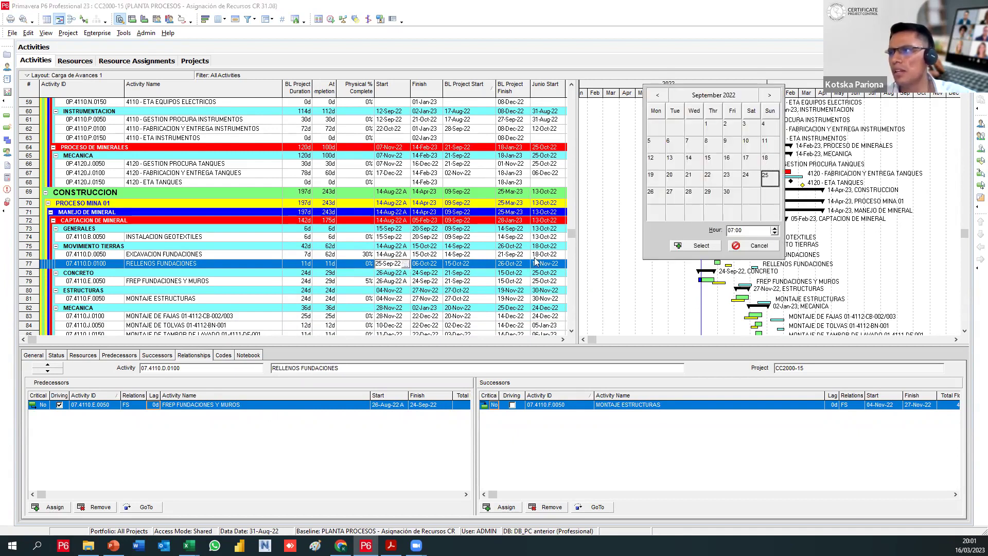
pyautogui.doubleClick(687, 141)
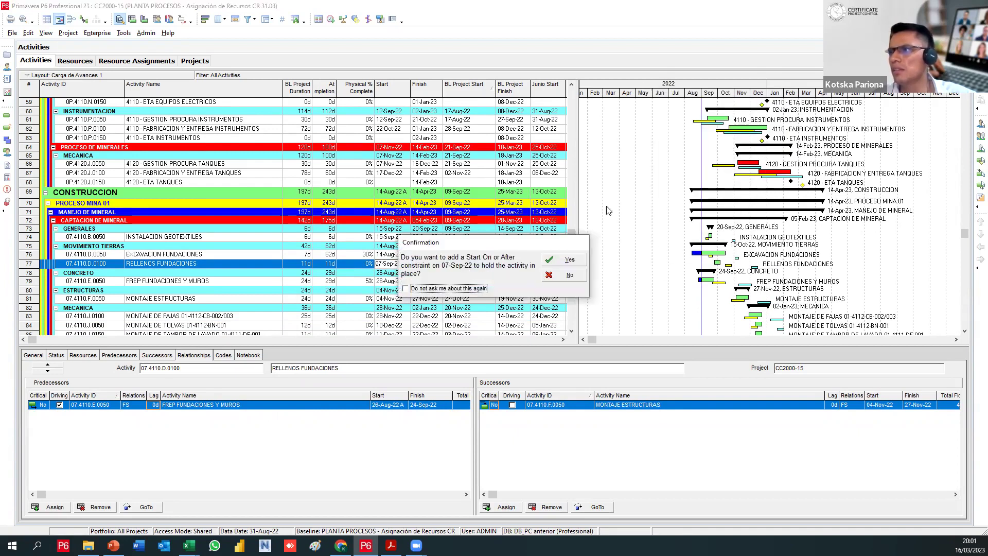
pyautogui.click(566, 275)
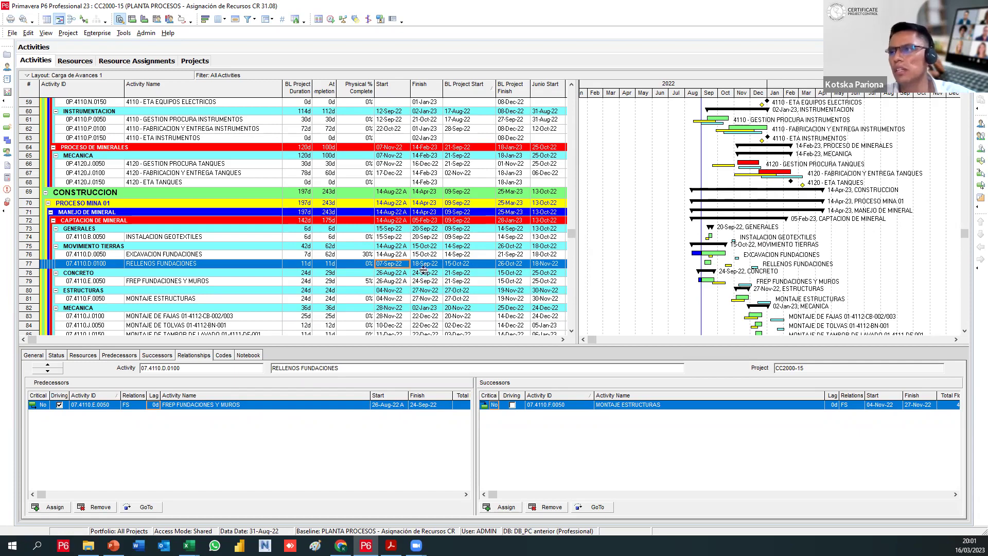
pyautogui.moveTo(477, 422); pyautogui.dragTo(559, 422)
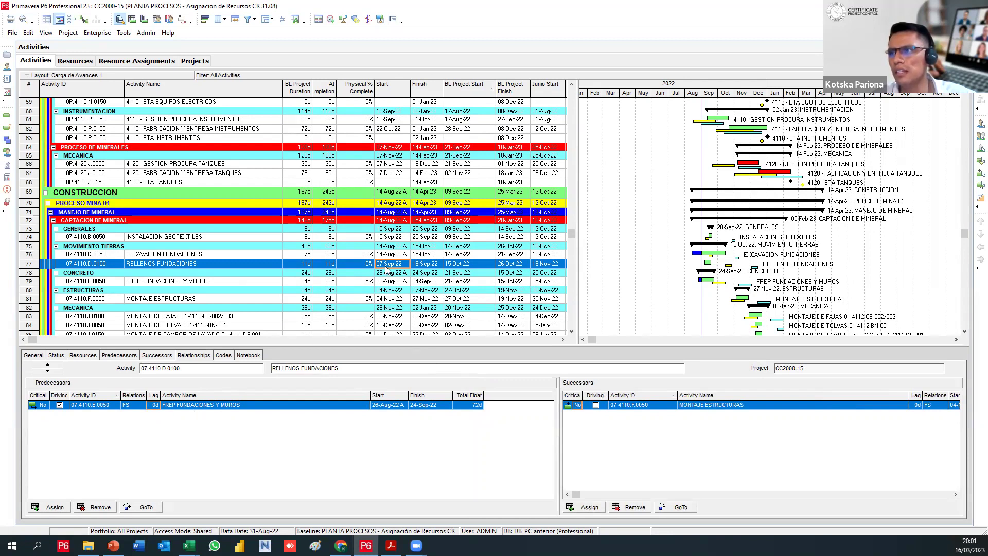
pyautogui.click(331, 19)
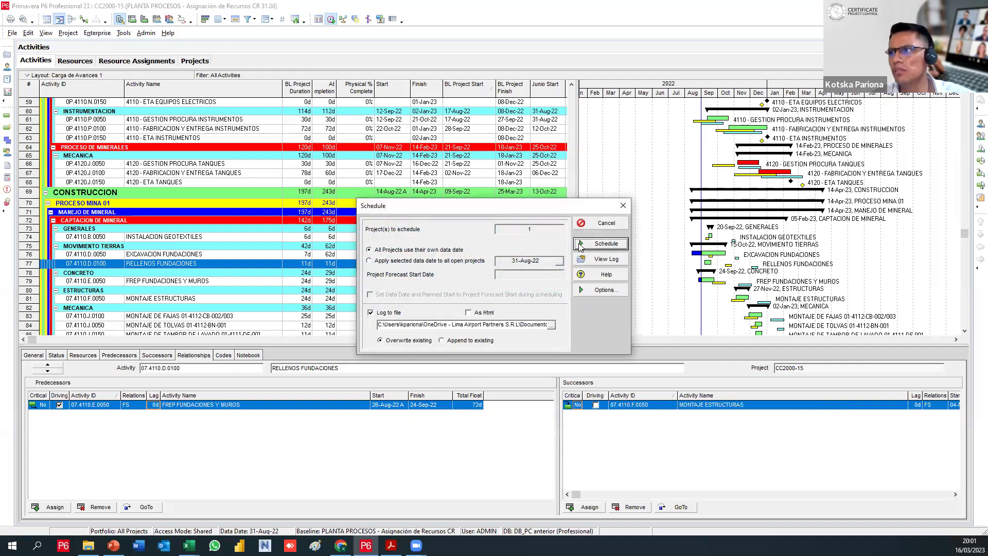
pyautogui.click(601, 244)
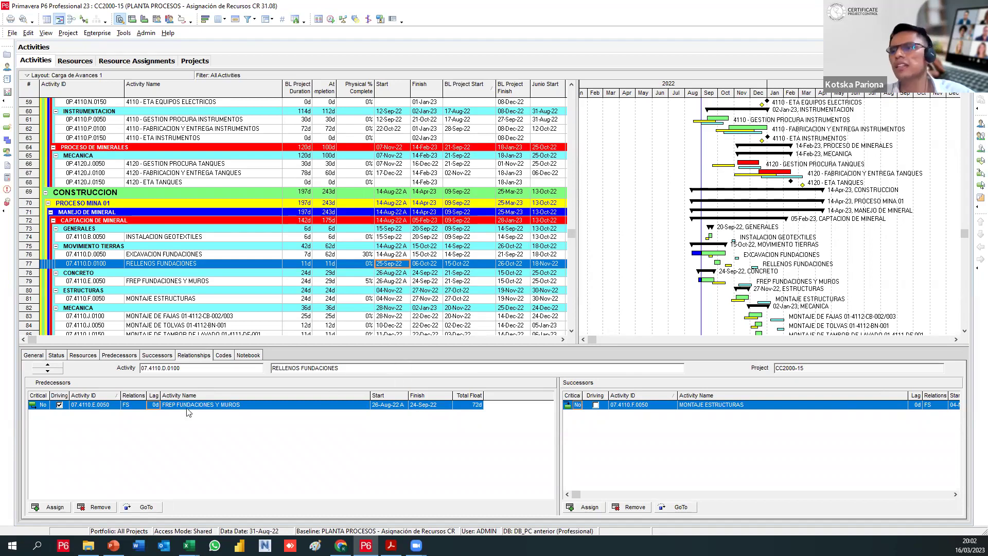
# Change the relationship of RELLENOS FUNDACIONES with its predecessor FREP FUNDACIONES Y MUROS to SS with a 15d lag and reschedule the project
pyautogui.click(137, 405)
pyautogui.click(140, 406)
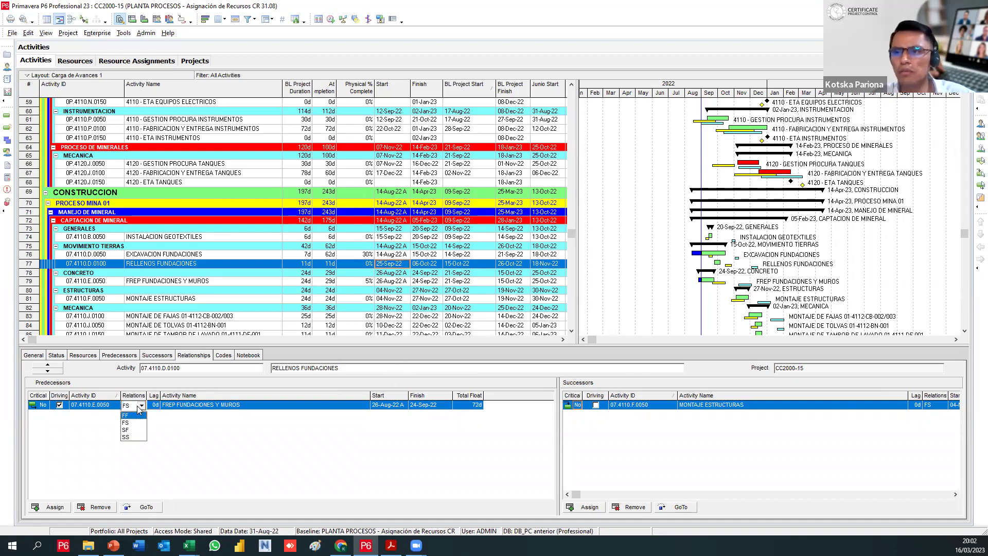
pyautogui.click(139, 437)
pyautogui.click(154, 406)
pyautogui.click(156, 408)
pyautogui.click(171, 441)
pyautogui.click(154, 405)
pyautogui.write('15')
pyautogui.click(178, 425)
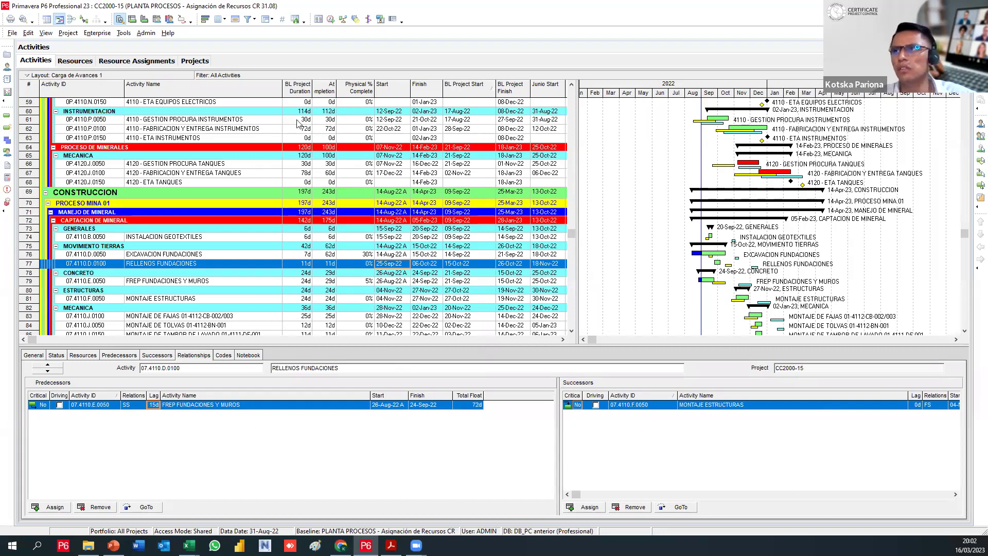
pyautogui.click(331, 19)
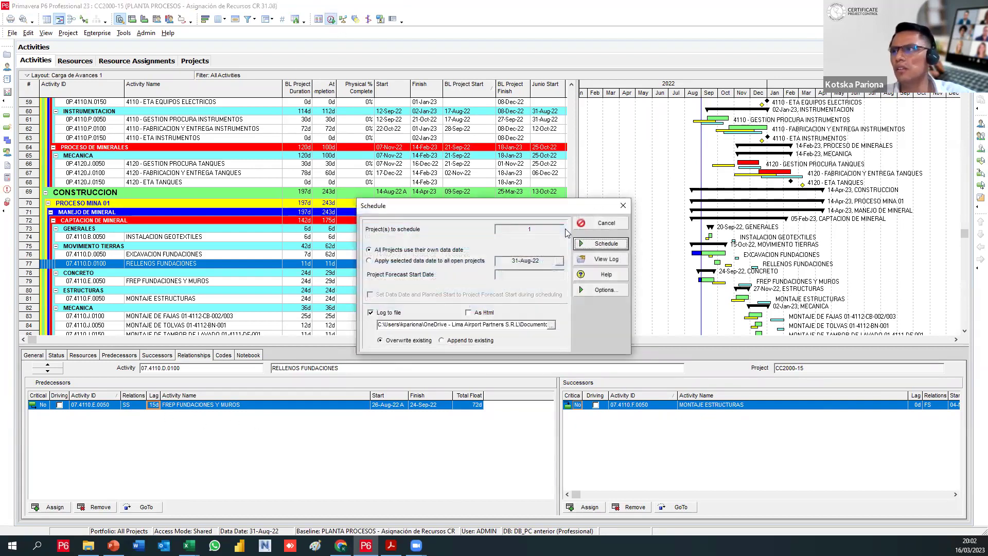
pyautogui.click(585, 245)
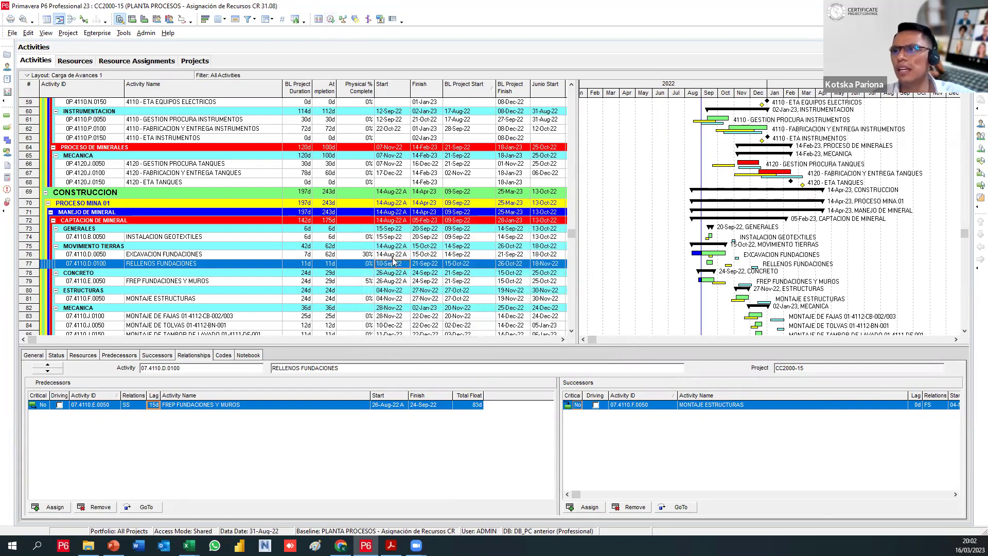
# Increase the SS lag between FREP FUNDACIONES Y MUROS and RELLENOS FUNDACIONES to 20d and reschedule the project
pyautogui.click(154, 405)
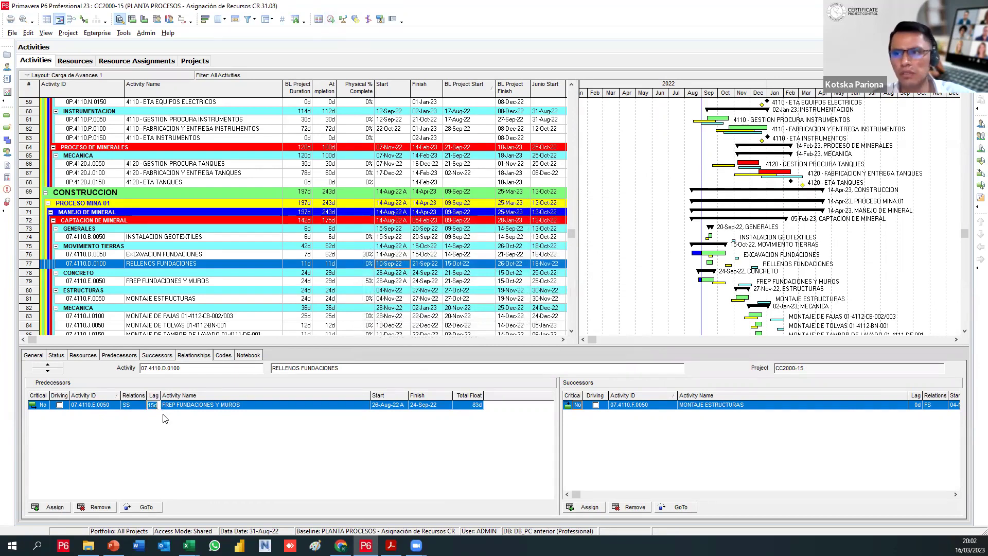
pyautogui.write('20')
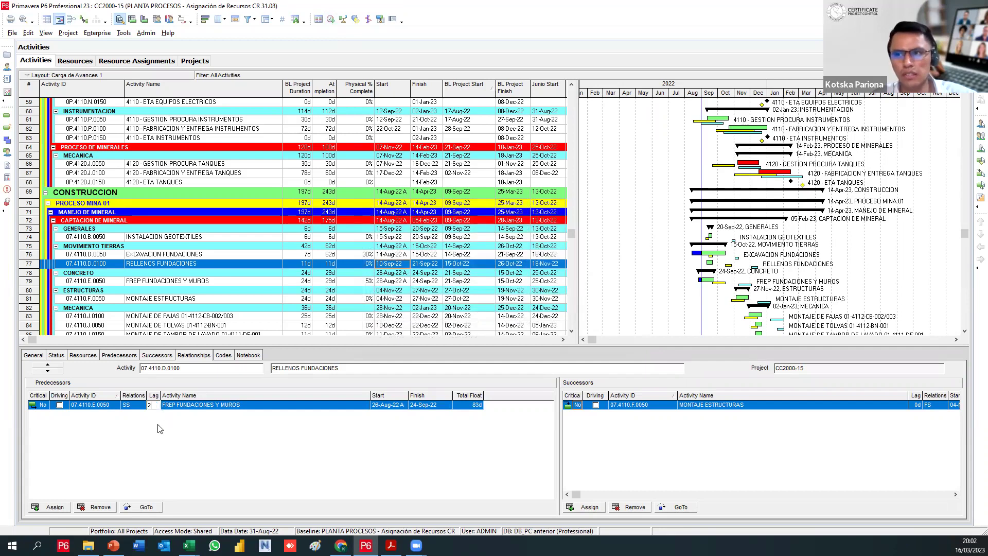
pyautogui.press('Return')
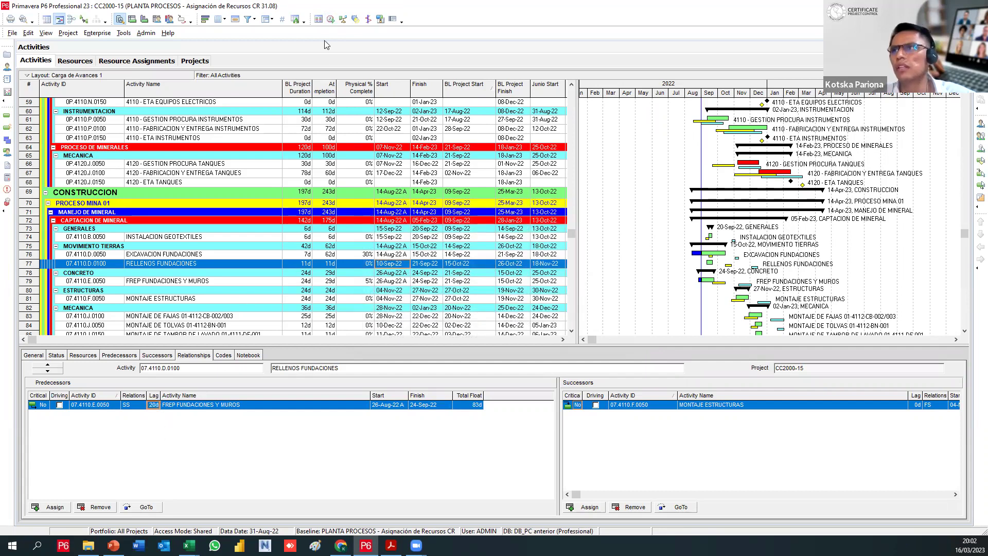
pyautogui.click(330, 19)
pyautogui.click(584, 242)
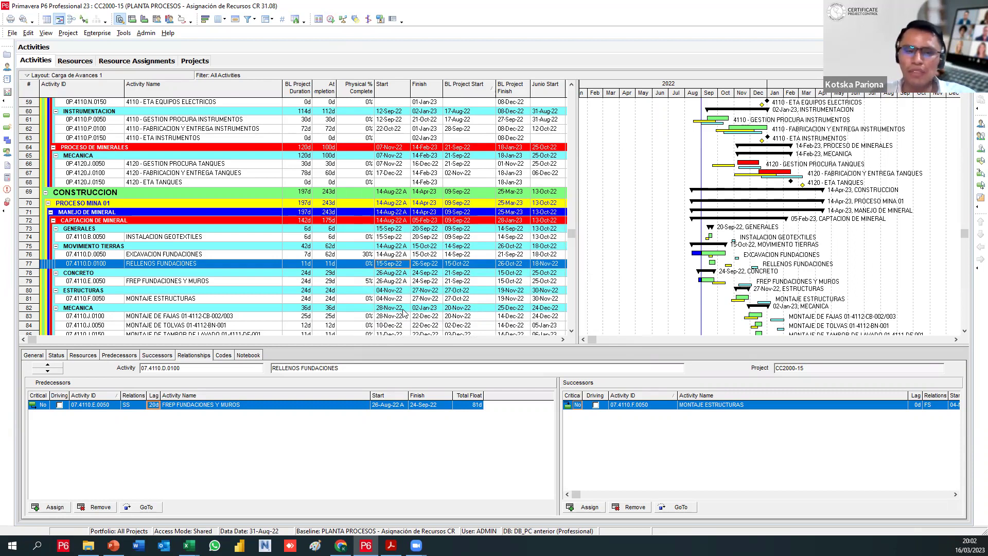
pyautogui.scroll(2, 442, 233)
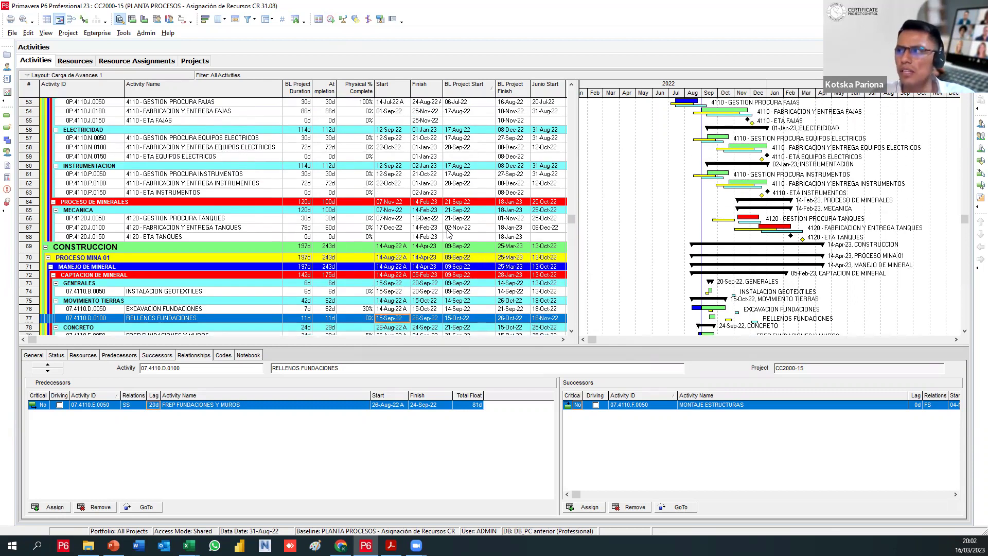
pyautogui.scroll(2, 449, 234)
pyautogui.scroll(7, 449, 233)
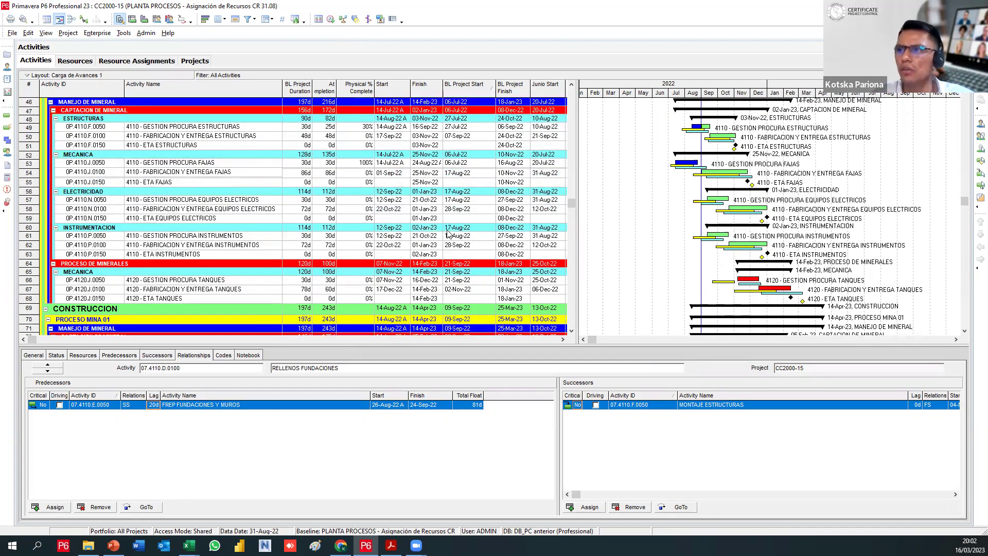
# Review the forecast dates of the engineering and PROCURA activities, checking FABRICACION Y ENTREGA for FAJAS, EQUIPOS ELECTRICOS and INSTRUMENTOS
pyautogui.scroll(7, 448, 227)
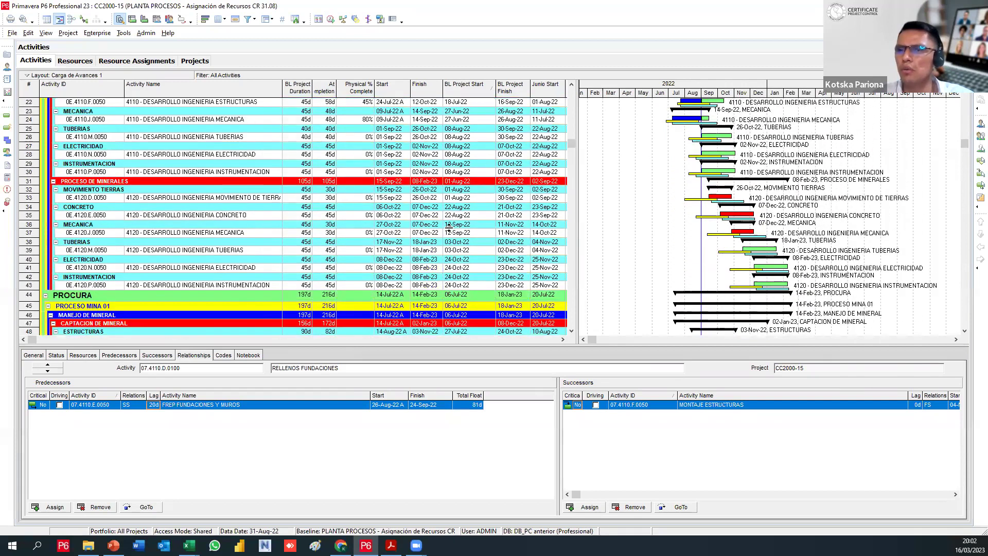
pyautogui.scroll(3, 450, 224)
pyautogui.scroll(-6, 200, 252)
pyautogui.scroll(-8, 199, 252)
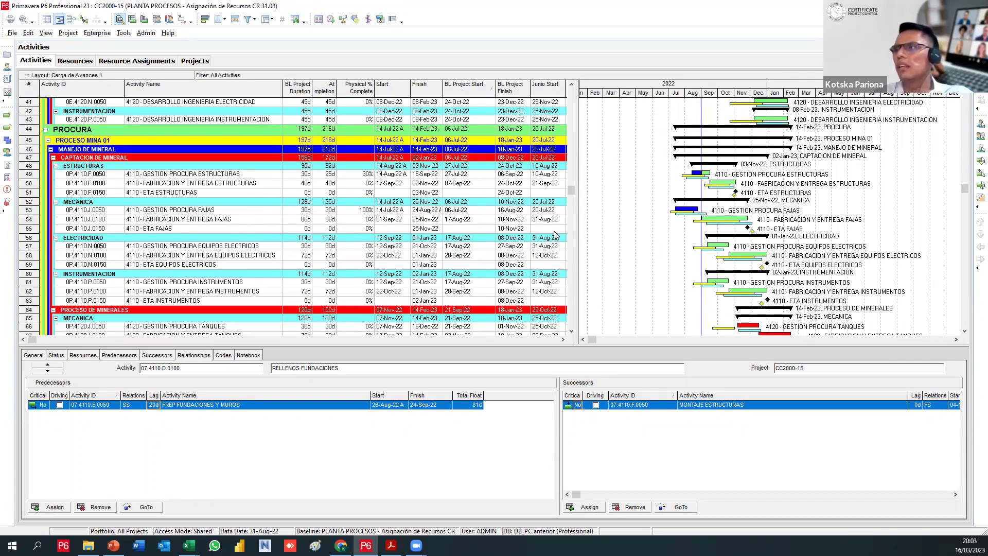
pyautogui.moveTo(576, 229); pyautogui.dragTo(509, 234)
pyautogui.click(407, 220)
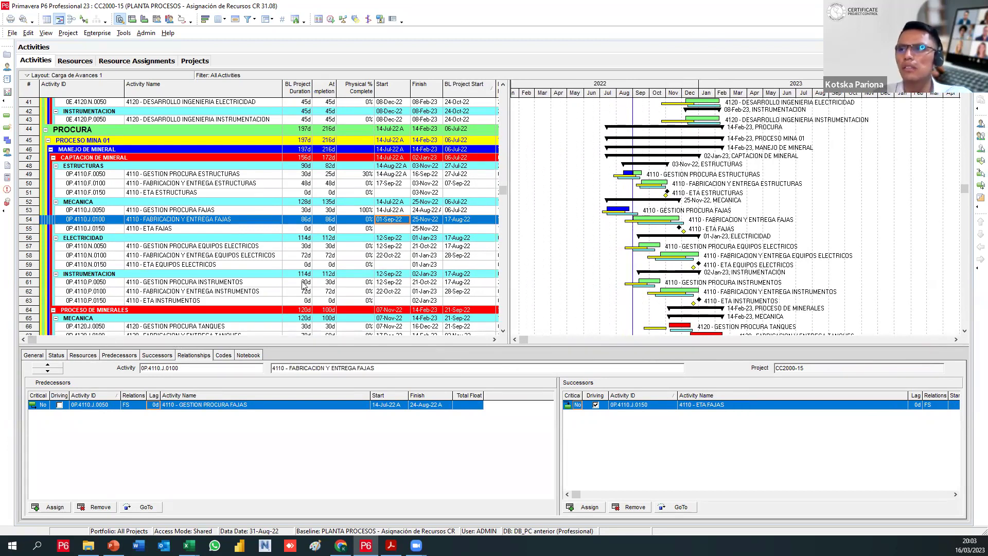
pyautogui.scroll(-1, 355, 263)
pyautogui.click(360, 247)
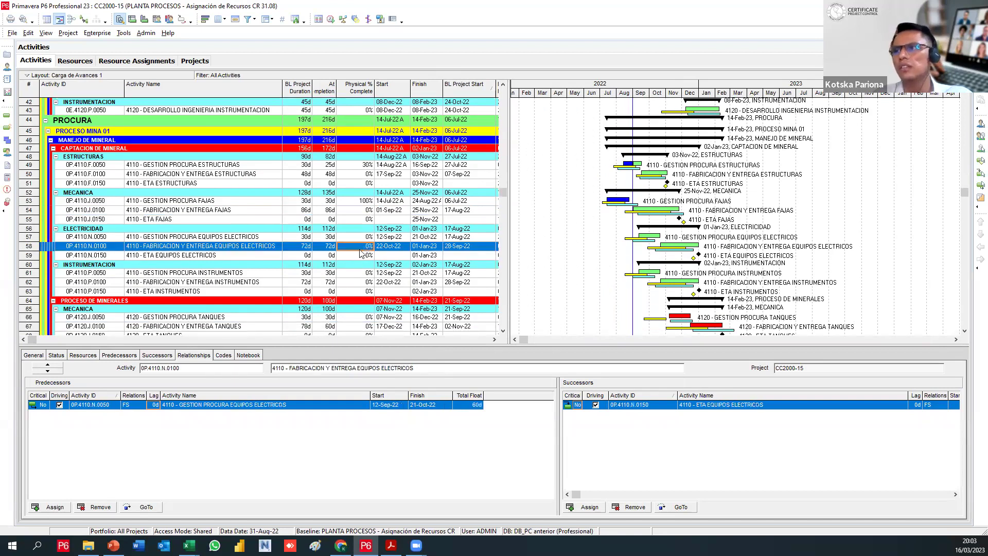
pyautogui.scroll(-1, 360, 258)
pyautogui.click(359, 263)
pyautogui.scroll(-4, 363, 271)
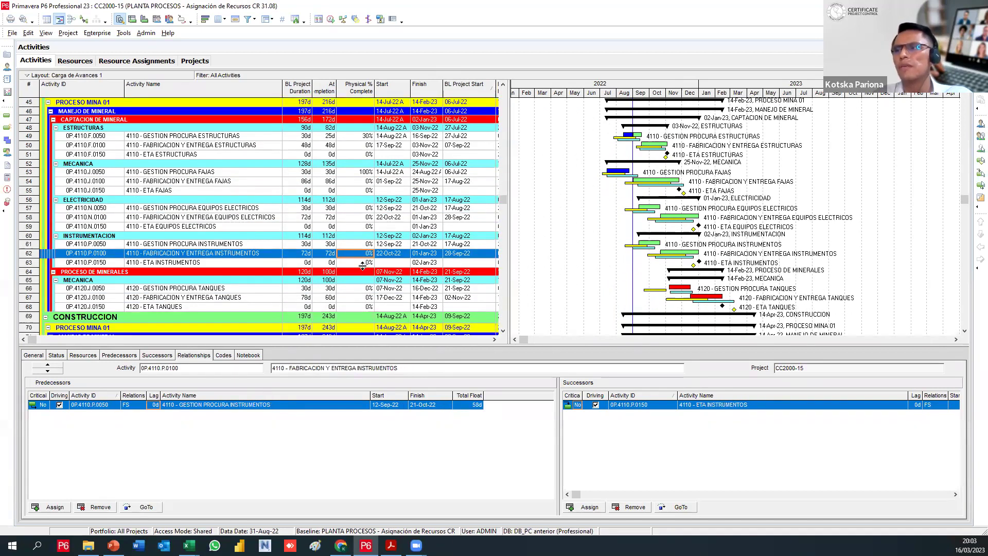
# Review the dates and bars of the CONSTRUCCION activities under CAPTACION DE MINERAL and PROCESO DE MINERALES
pyautogui.scroll(-8, 366, 280)
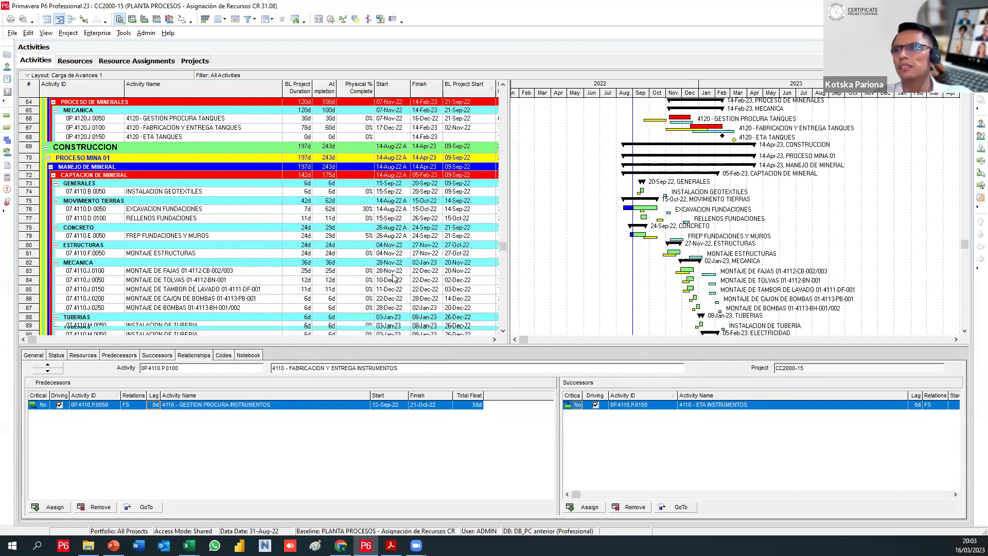
pyautogui.scroll(-7, 398, 285)
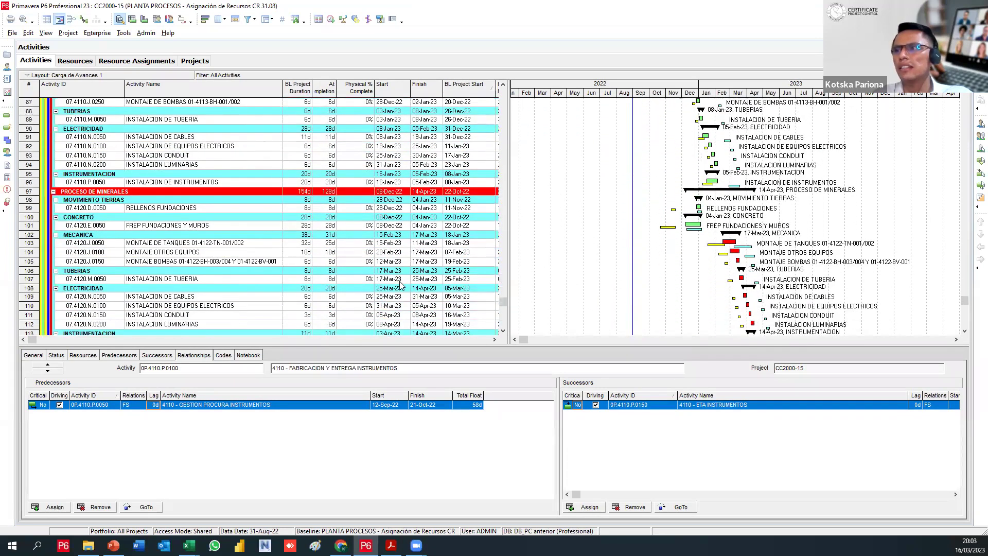
pyautogui.scroll(5, 434, 284)
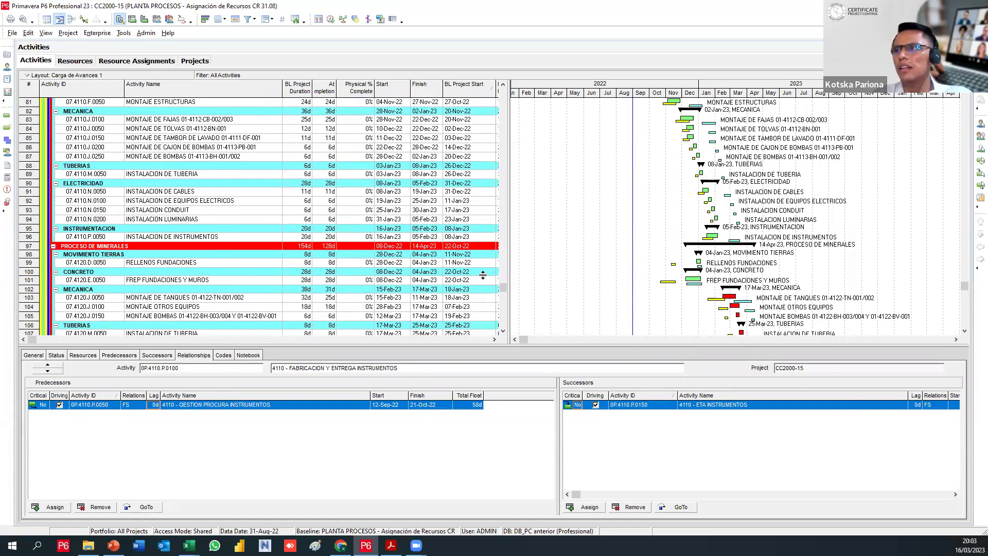
pyautogui.moveTo(508, 280); pyautogui.dragTo(550, 126)
pyautogui.scroll(-20, 434, 216)
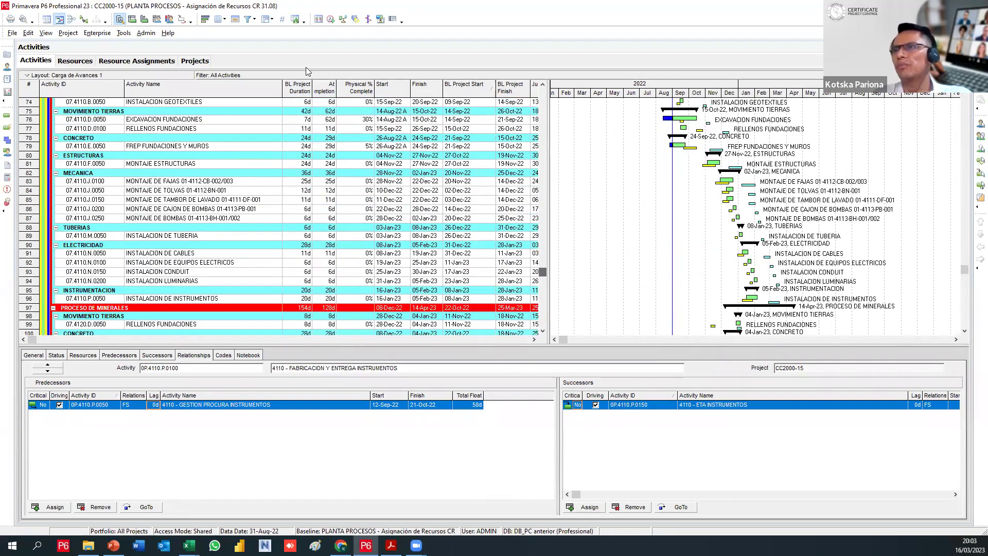
pyautogui.click(124, 33)
pyautogui.click(125, 33)
pyautogui.click(125, 34)
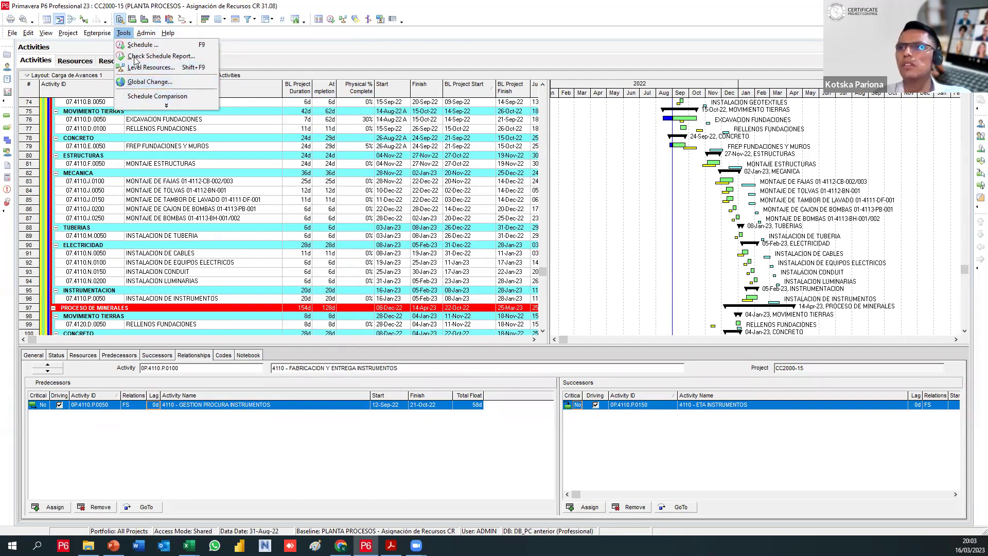
pyautogui.moveTo(146, 33)
pyautogui.click(172, 73)
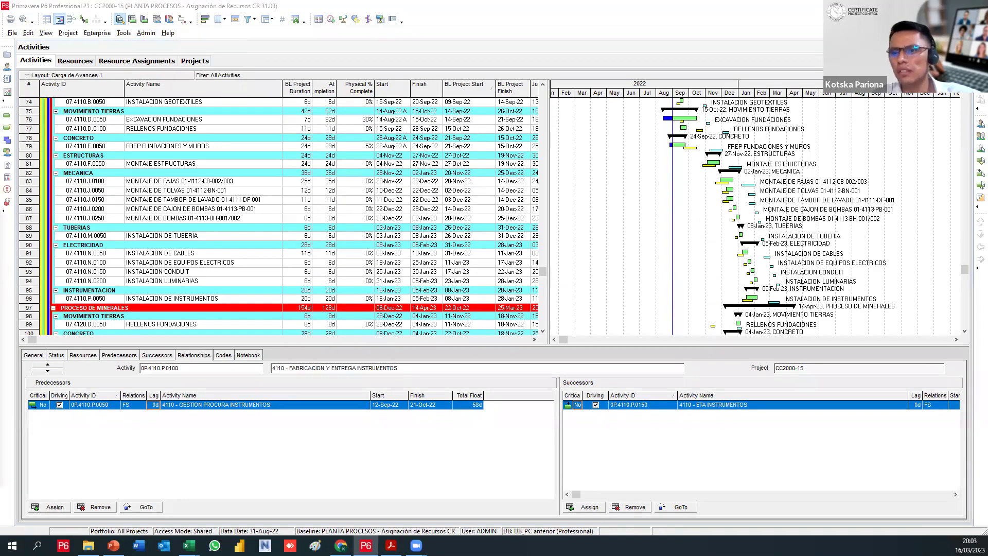
pyautogui.click(146, 33)
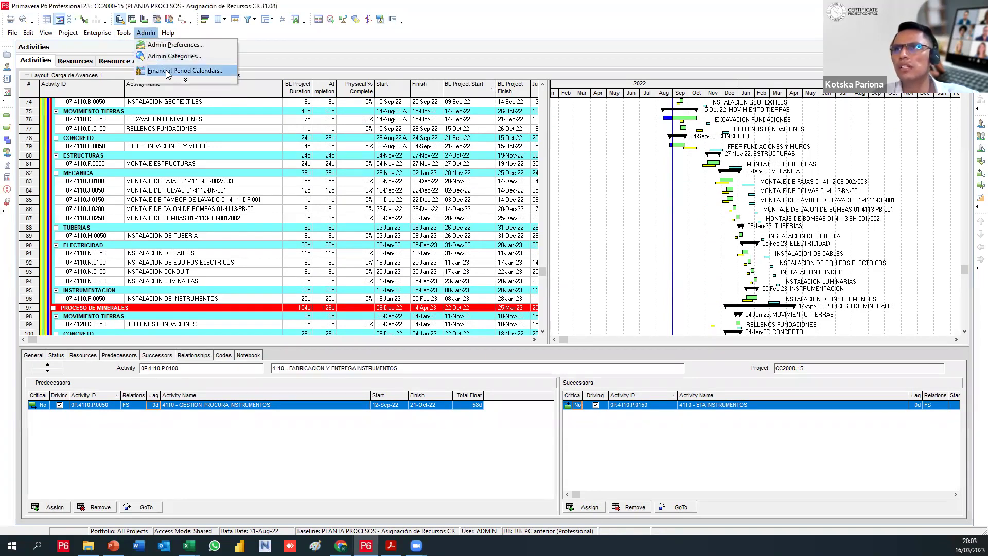
# Look through the project list in the Tracking view and return to the Activities view
pyautogui.click(7, 93)
pyautogui.scroll(2, 247, 220)
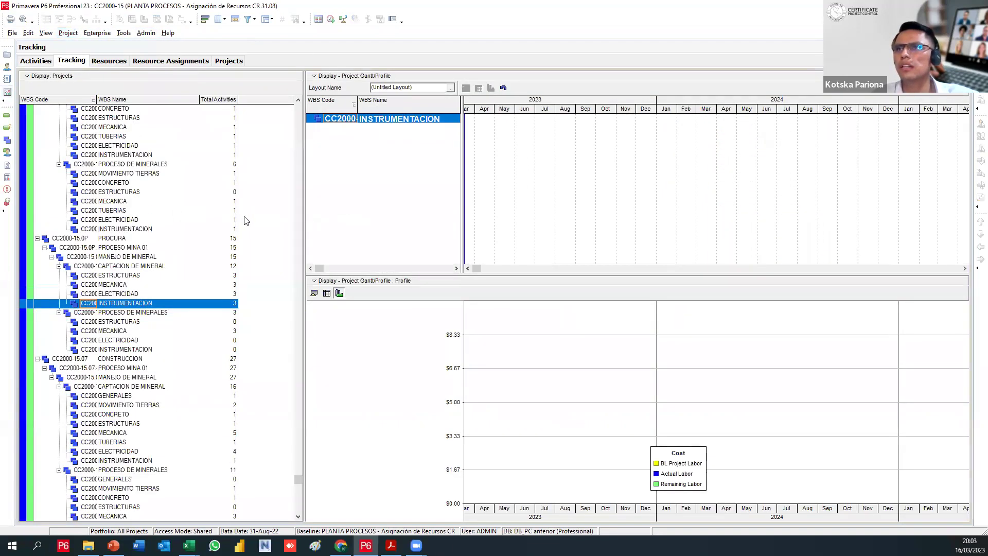
pyautogui.scroll(1, 246, 221)
pyautogui.moveTo(298, 472); pyautogui.dragTo(299, 109)
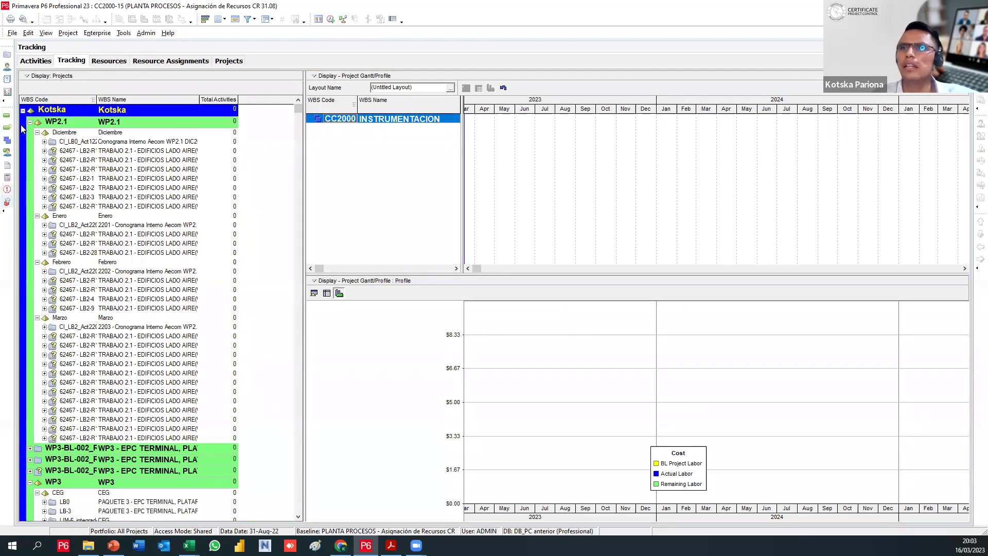
pyautogui.click(36, 60)
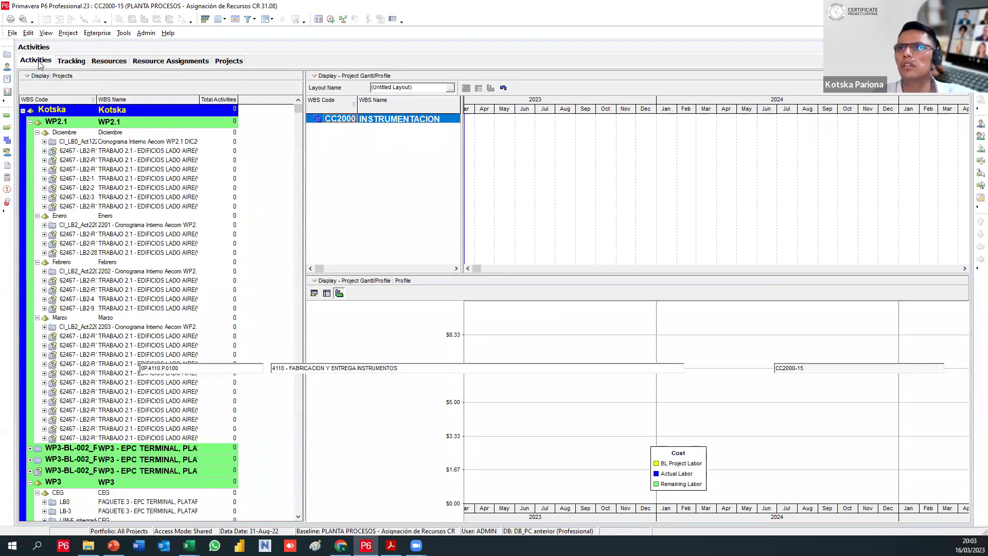
pyautogui.click(84, 33)
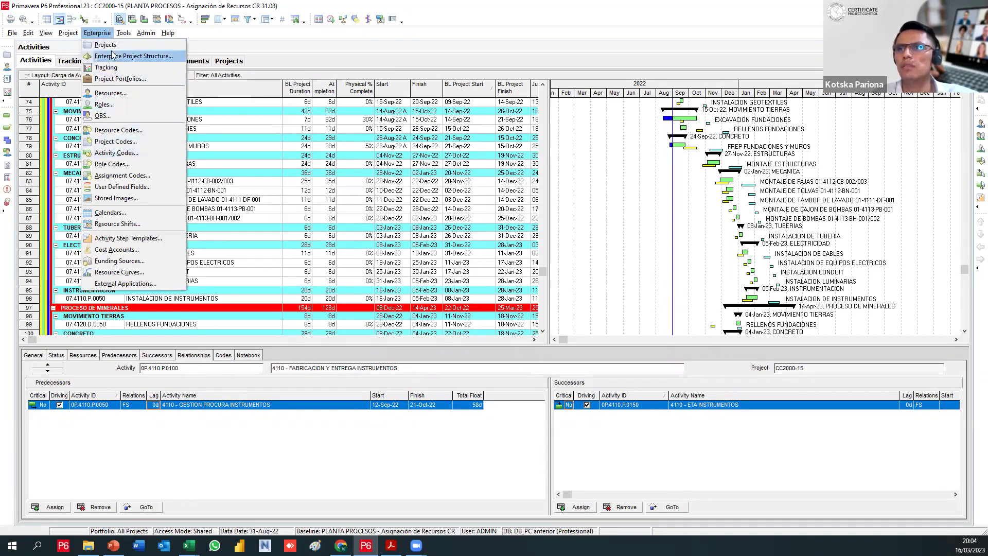
pyautogui.moveTo(123, 33)
pyautogui.moveTo(166, 105)
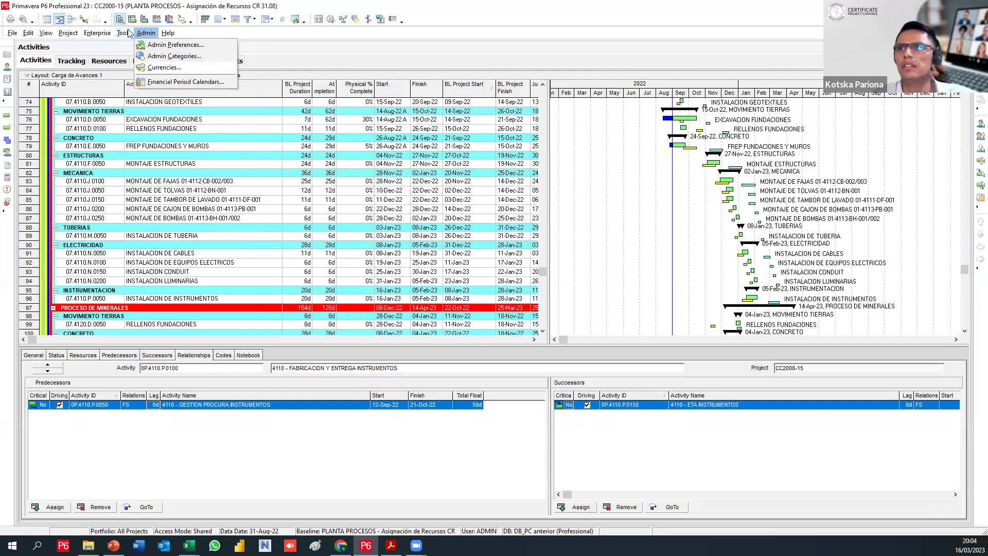
pyautogui.moveTo(74, 34)
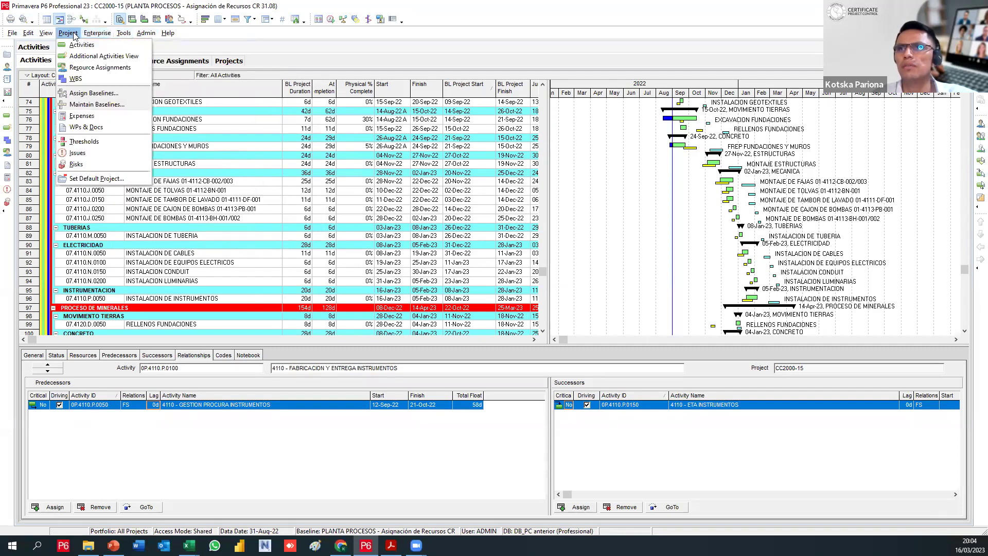
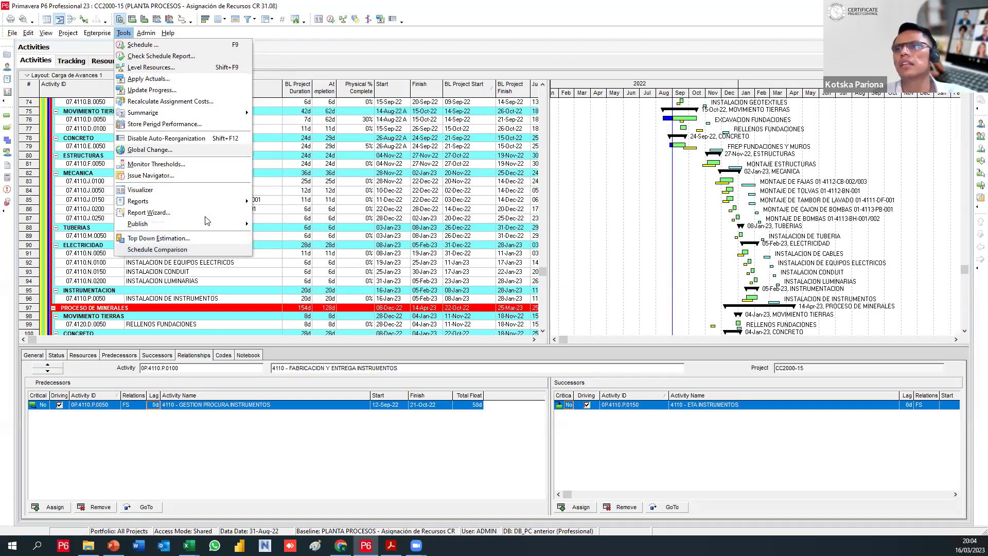
pyautogui.click(292, 52)
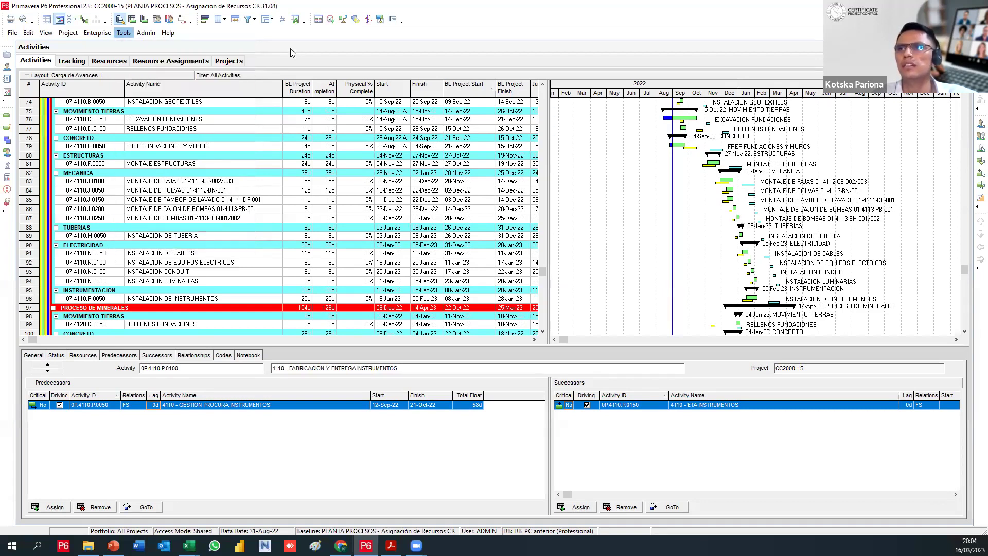
pyautogui.click(128, 33)
pyautogui.click(127, 32)
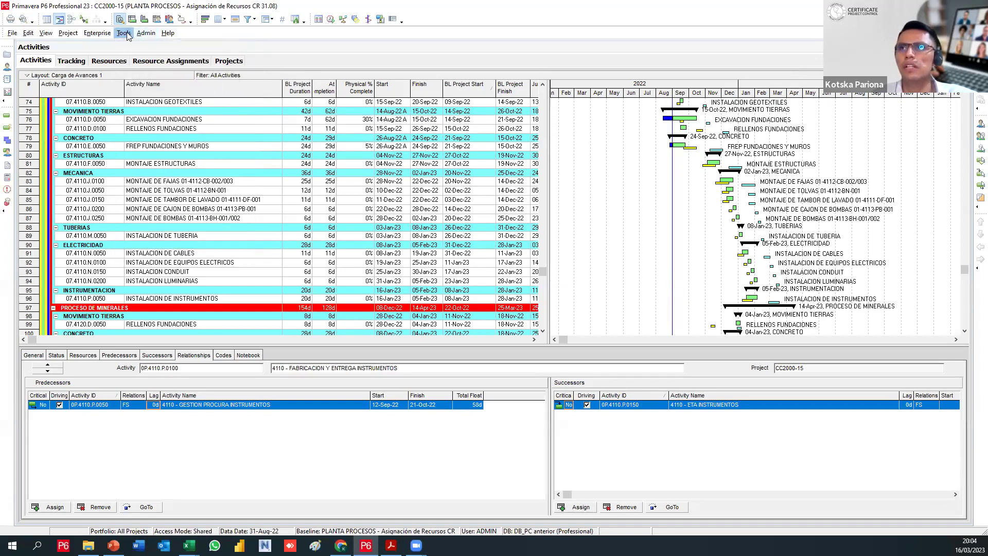
pyautogui.scroll(1, 374, 173)
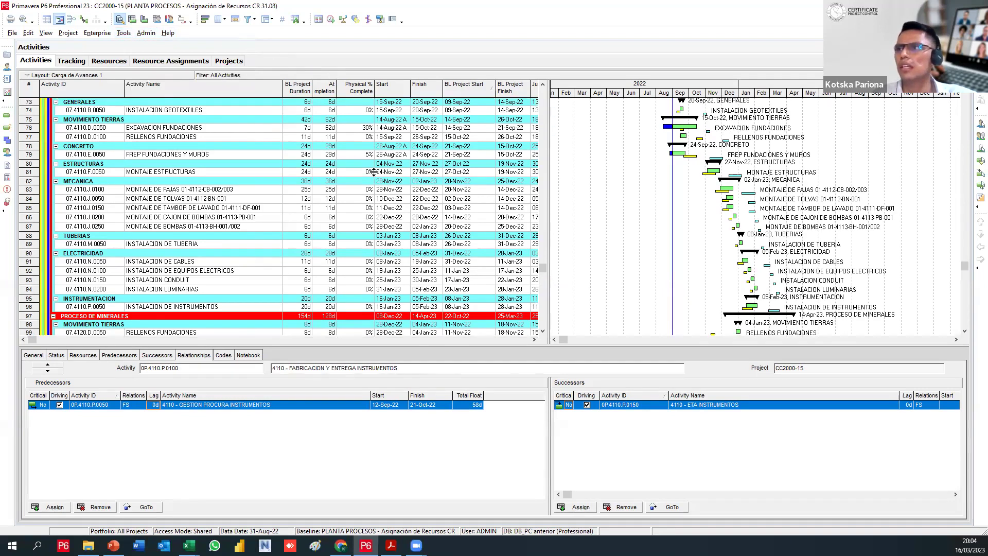
pyautogui.scroll(5, 374, 172)
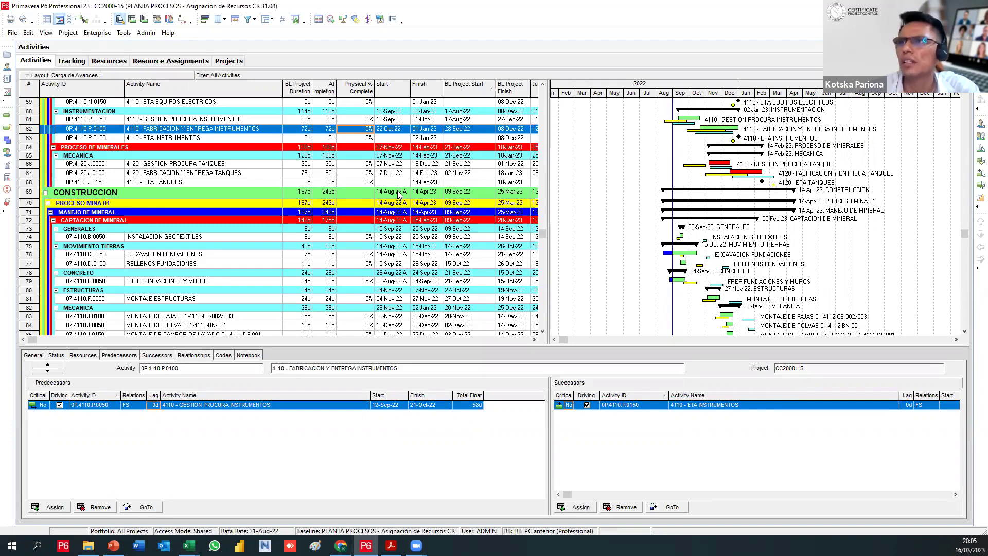
# Group the activities by Float Path in the Group and Sort settings
pyautogui.click(154, 75)
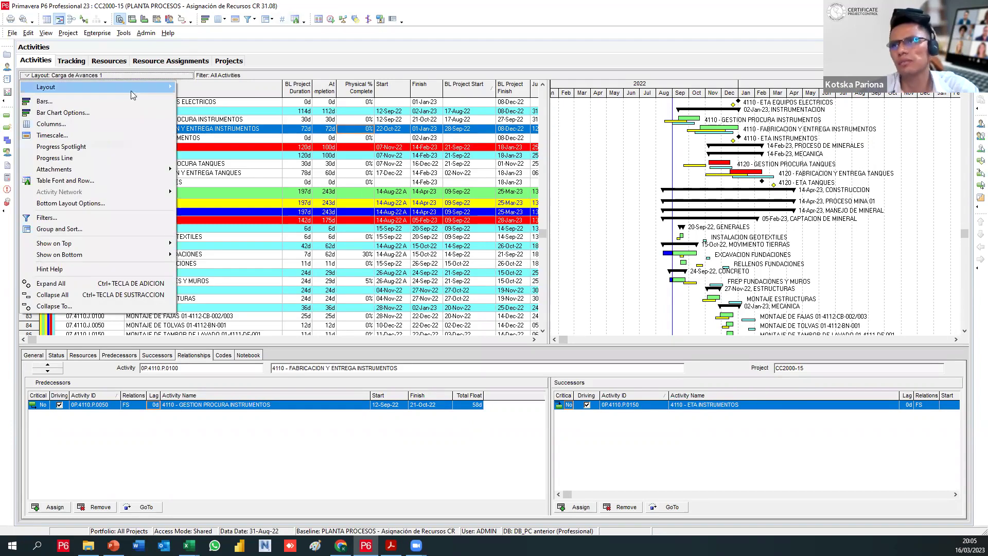
pyautogui.moveTo(156, 87)
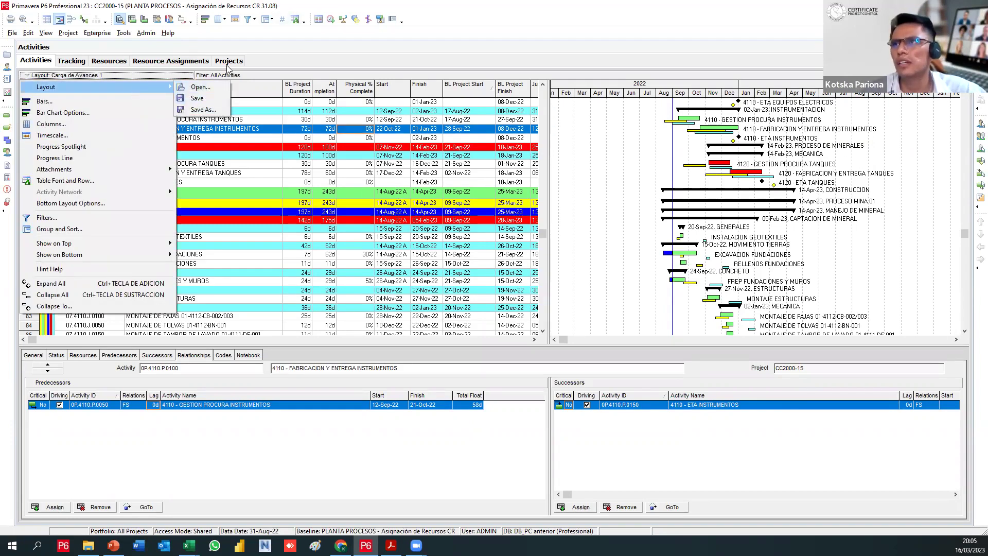
pyautogui.click(272, 30)
pyautogui.click(266, 19)
pyautogui.click(271, 206)
pyautogui.scroll(15, 260, 288)
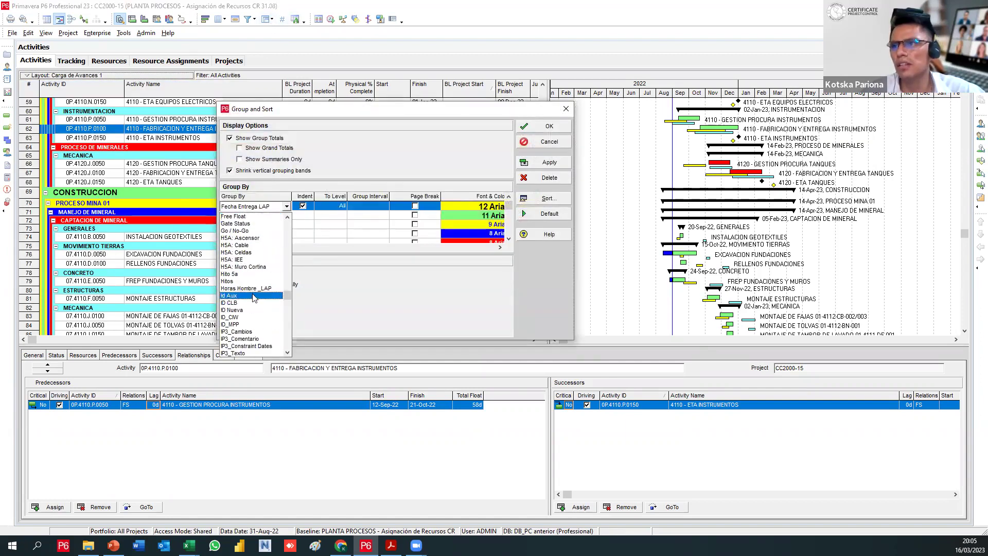
pyautogui.scroll(6, 260, 301)
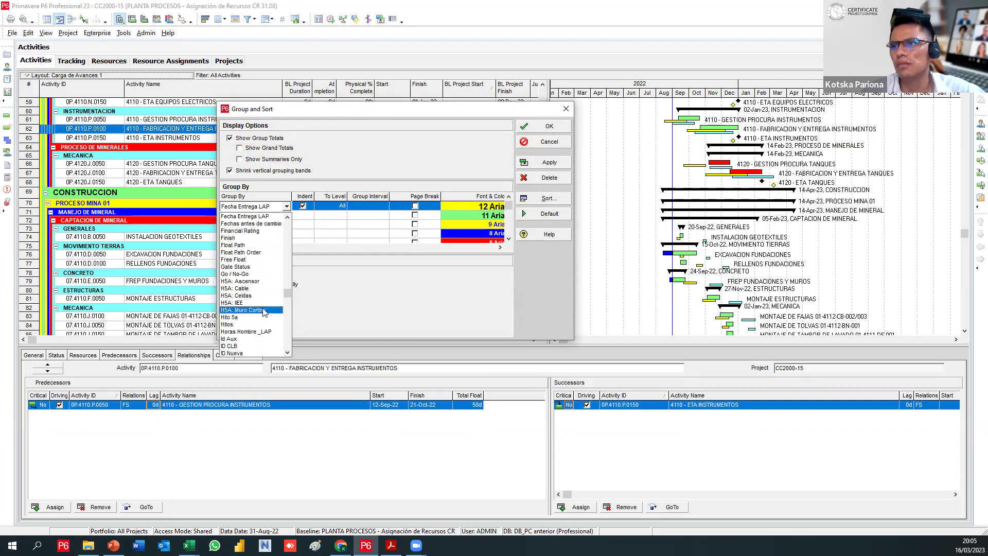
pyautogui.scroll(-1, 260, 299)
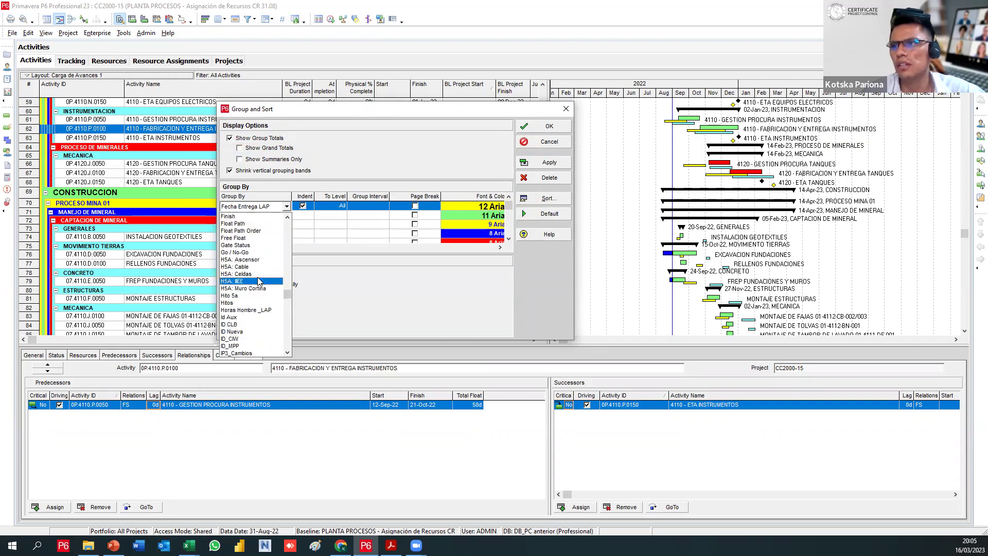
pyautogui.click(240, 224)
pyautogui.click(549, 162)
pyautogui.click(547, 127)
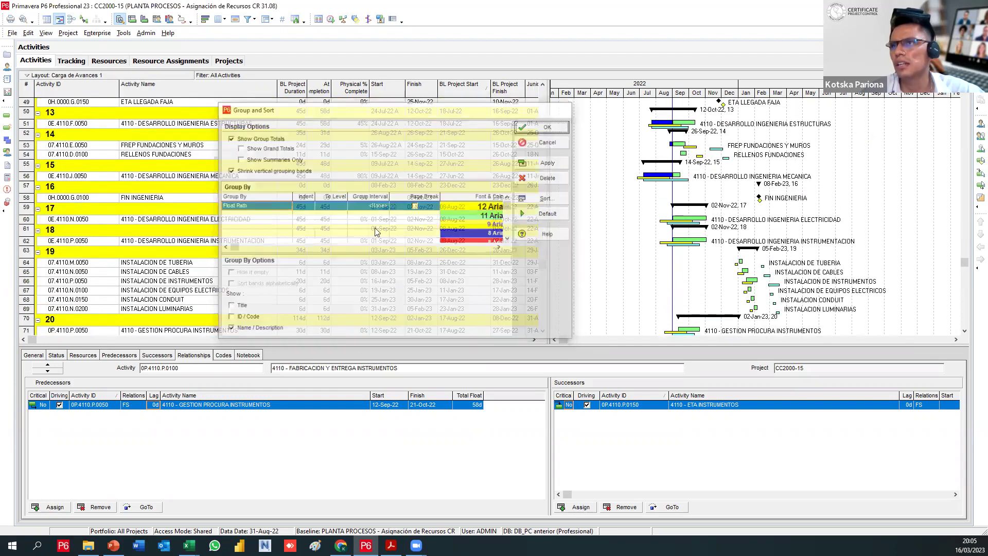
# Narrow the Activity ID column and enlarge the Gantt chart area to examine the activities of float path 1
pyautogui.scroll(15, 529, 96)
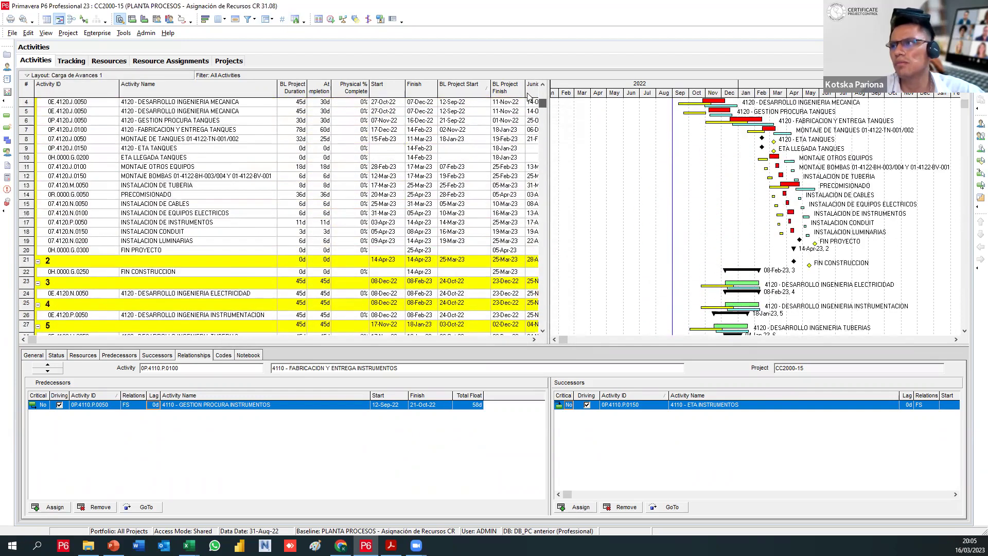
pyautogui.scroll(1, 528, 96)
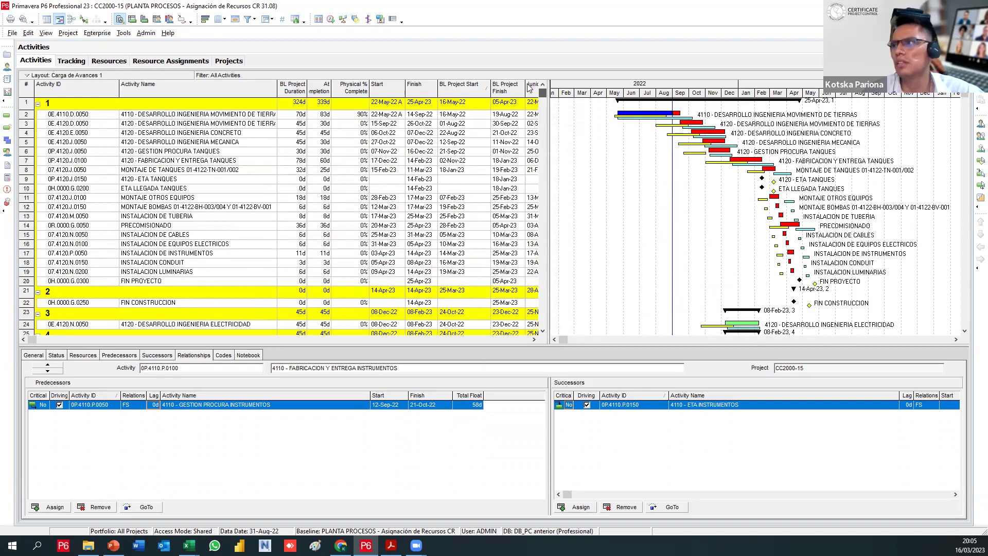
pyautogui.moveTo(549, 216); pyautogui.dragTo(512, 217)
pyautogui.scroll(-1, 378, 208)
pyautogui.scroll(-3, 377, 207)
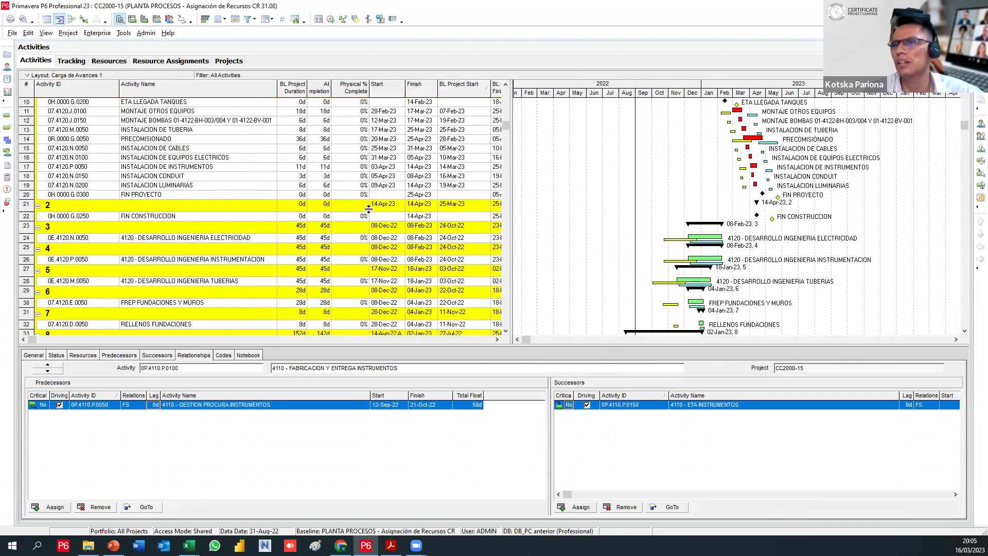
pyautogui.moveTo(120, 93); pyautogui.dragTo(101, 92)
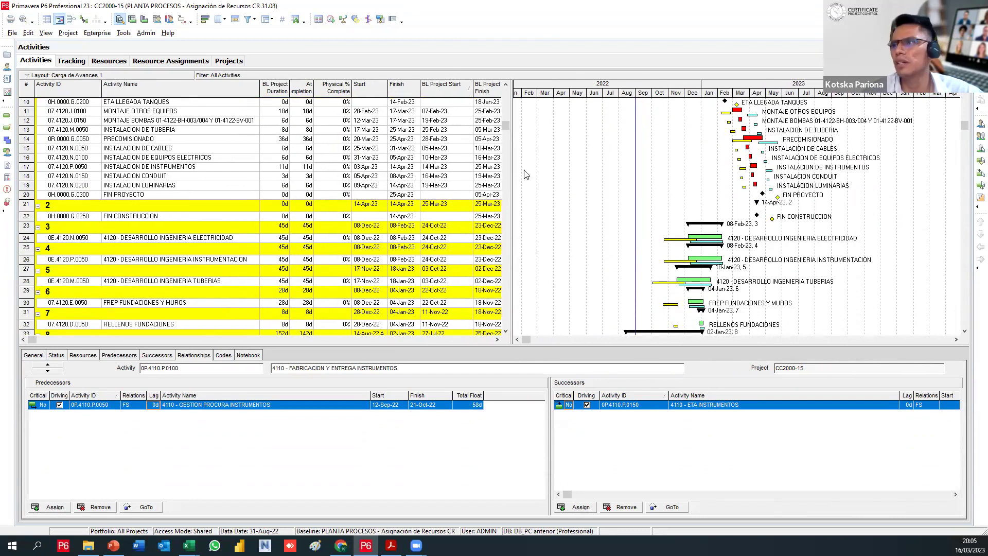
pyautogui.moveTo(506, 126); pyautogui.dragTo(508, 91)
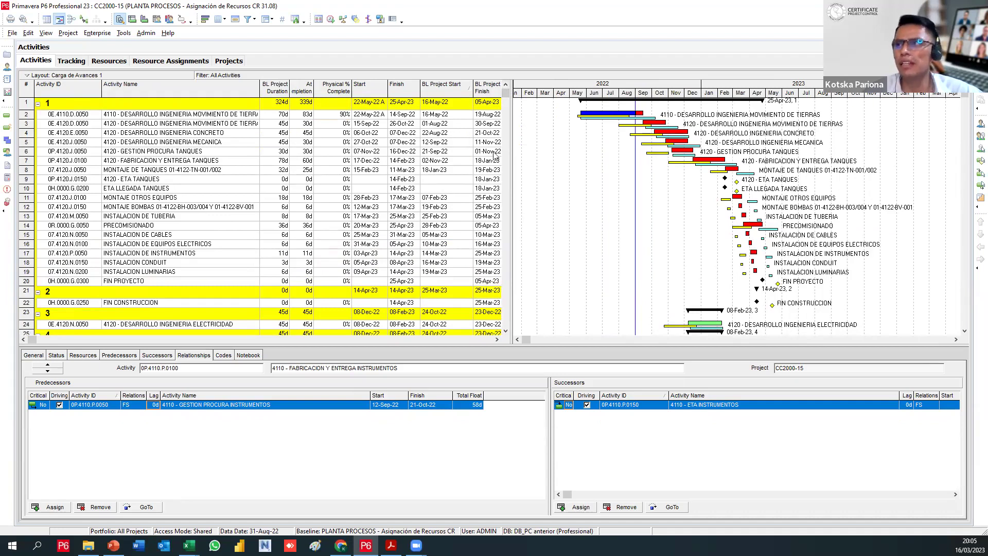
pyautogui.moveTo(512, 175); pyautogui.dragTo(400, 229)
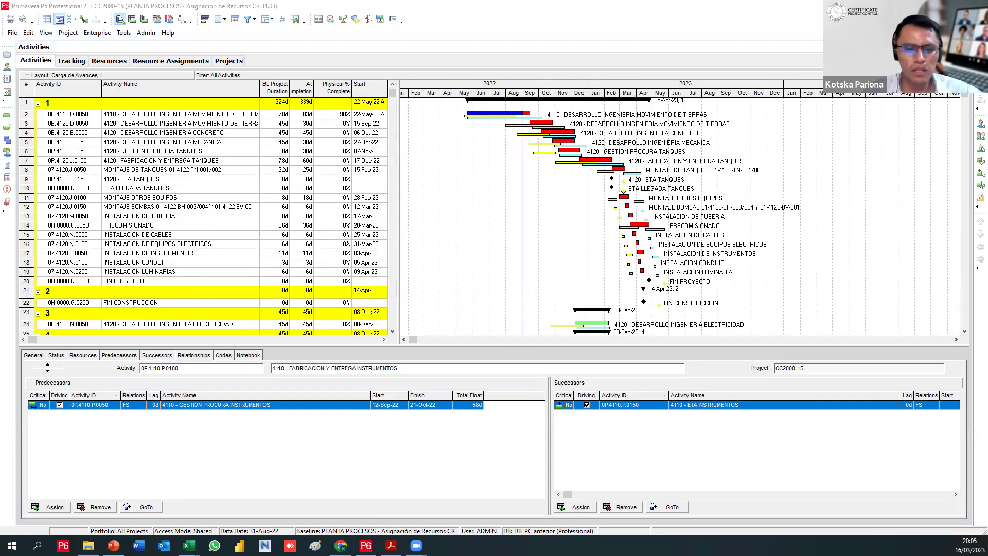
# Look through the earned value and TCPI slides in the PowerPoint presentation and return to Primavera P6
pyautogui.click(113, 545)
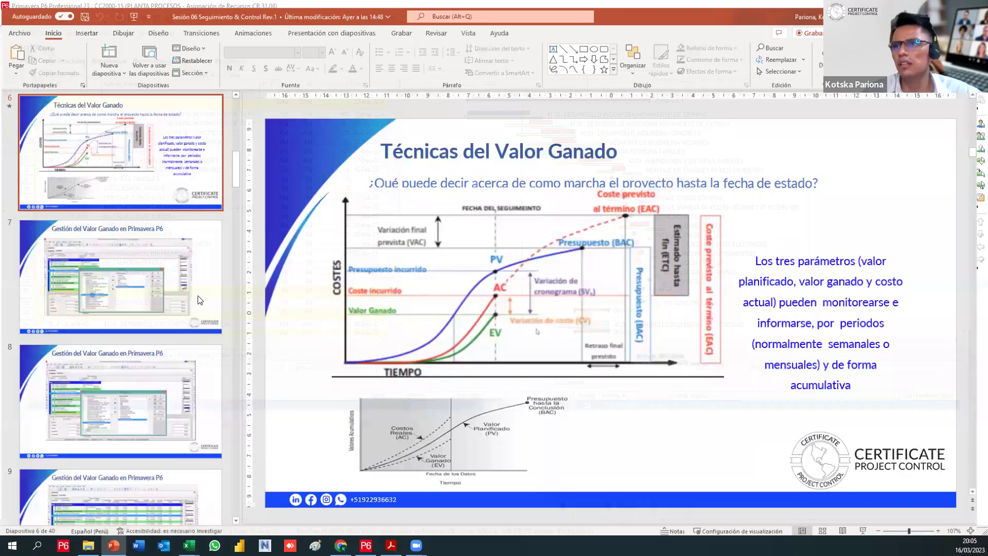
pyautogui.scroll(-5, 147, 346)
pyautogui.scroll(-10, 148, 346)
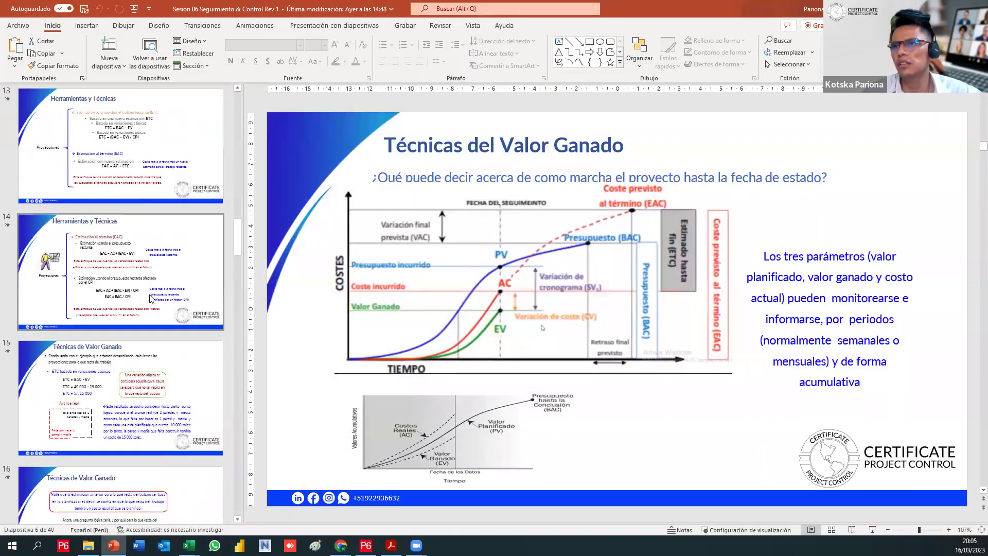
pyautogui.click(133, 170)
pyautogui.scroll(-15, 147, 293)
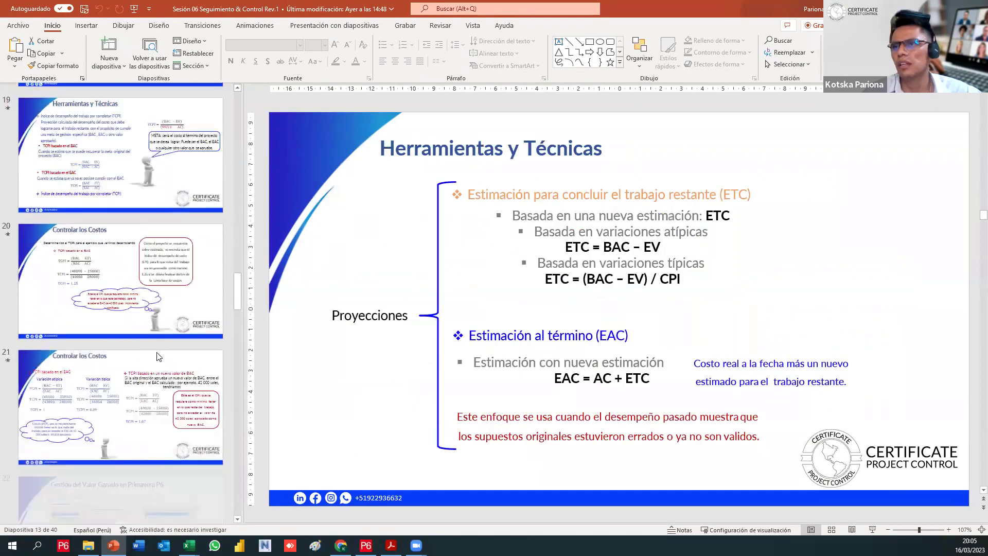
pyautogui.click(149, 296)
pyautogui.scroll(-8, 148, 299)
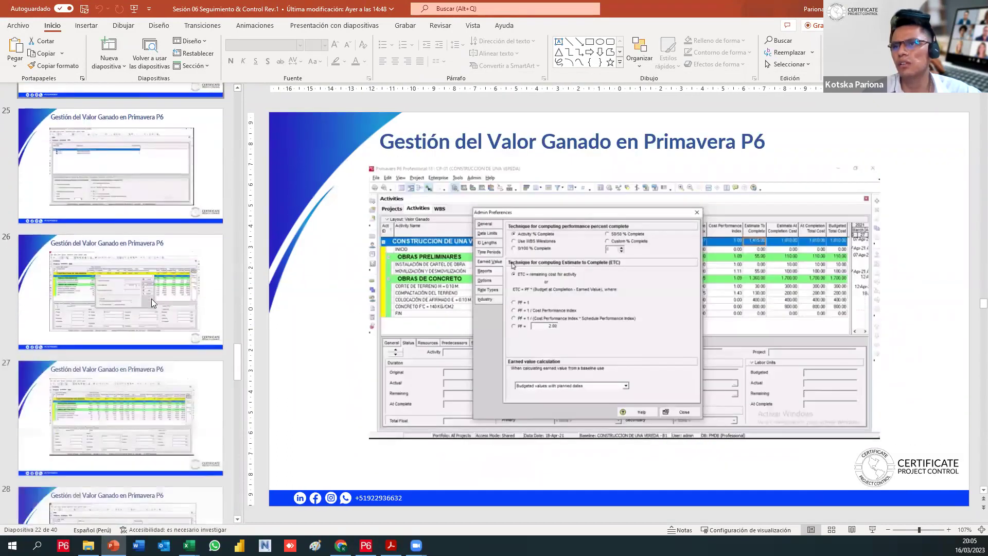
pyautogui.scroll(-20, 146, 309)
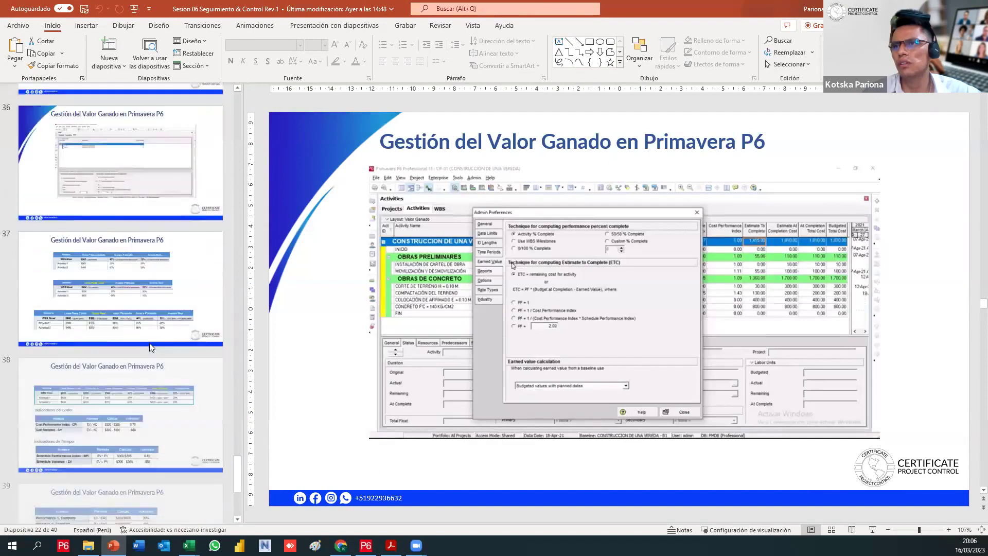
pyautogui.scroll(3, 178, 272)
pyautogui.click(366, 545)
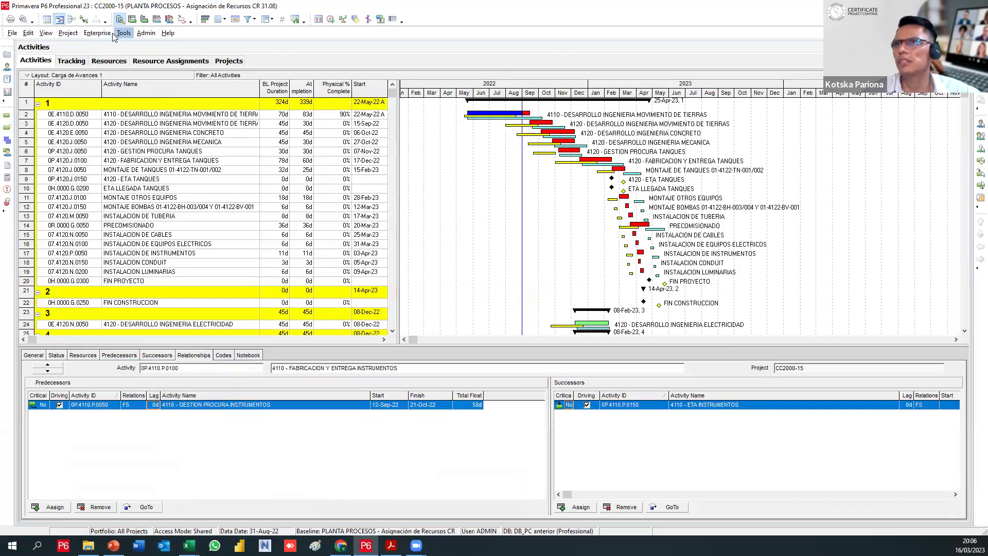
# Print all pages of the Activities layout with Microsoft Print to PDF and save the file as XXX in the WP3 folder
pyautogui.click(107, 34)
pyautogui.moveTo(124, 33)
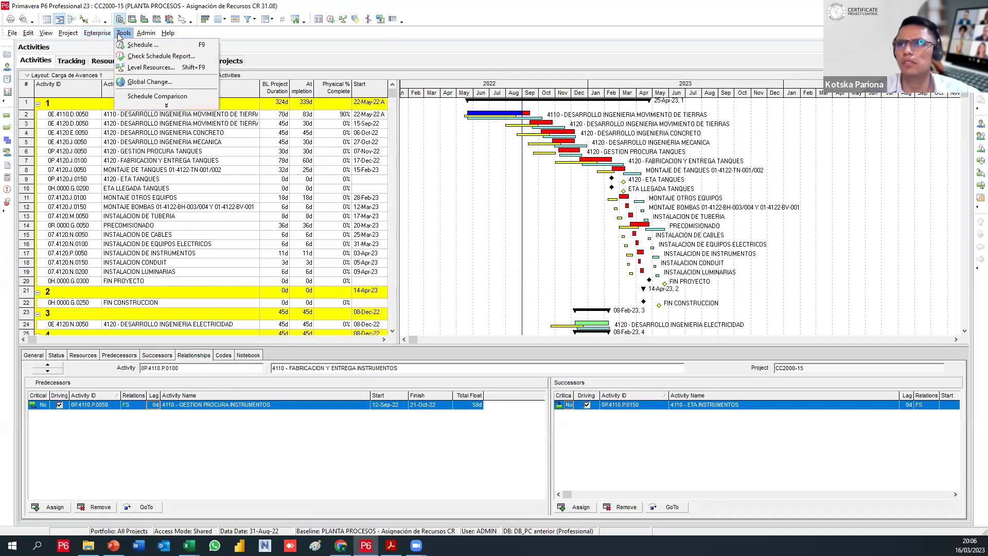
pyautogui.moveTo(11, 33)
pyautogui.click(12, 33)
pyautogui.click(11, 33)
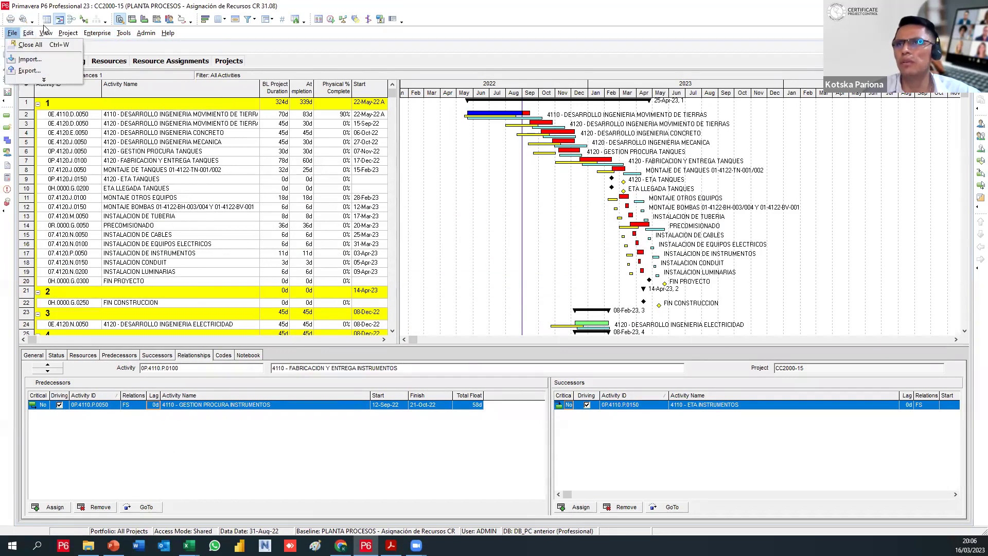
pyautogui.click(242, 42)
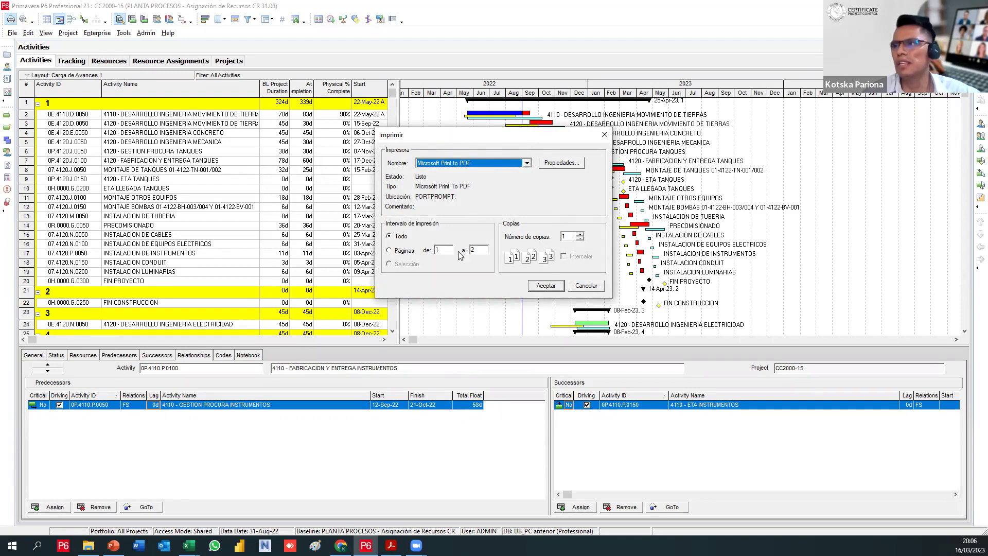
pyautogui.click(542, 286)
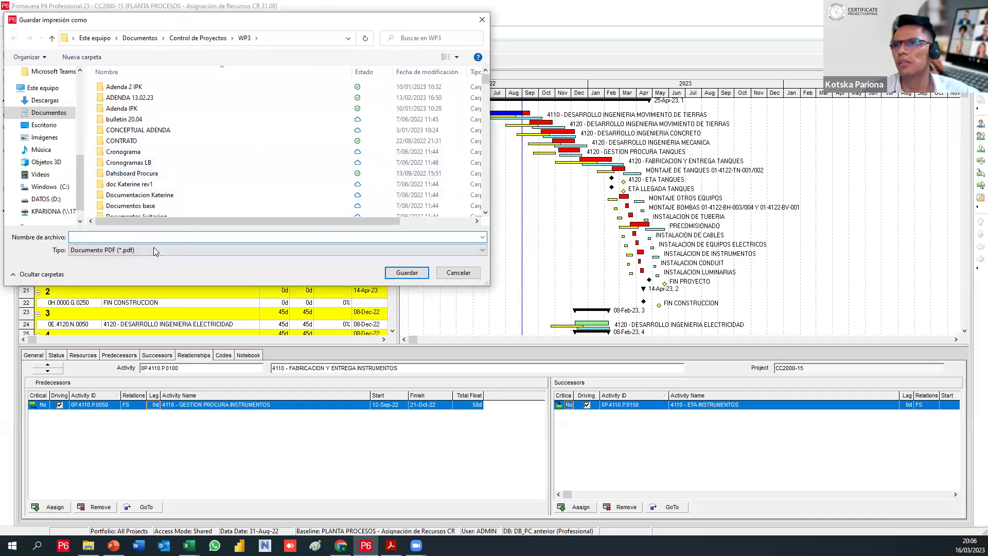
pyautogui.click(141, 238)
pyautogui.write('XXX')
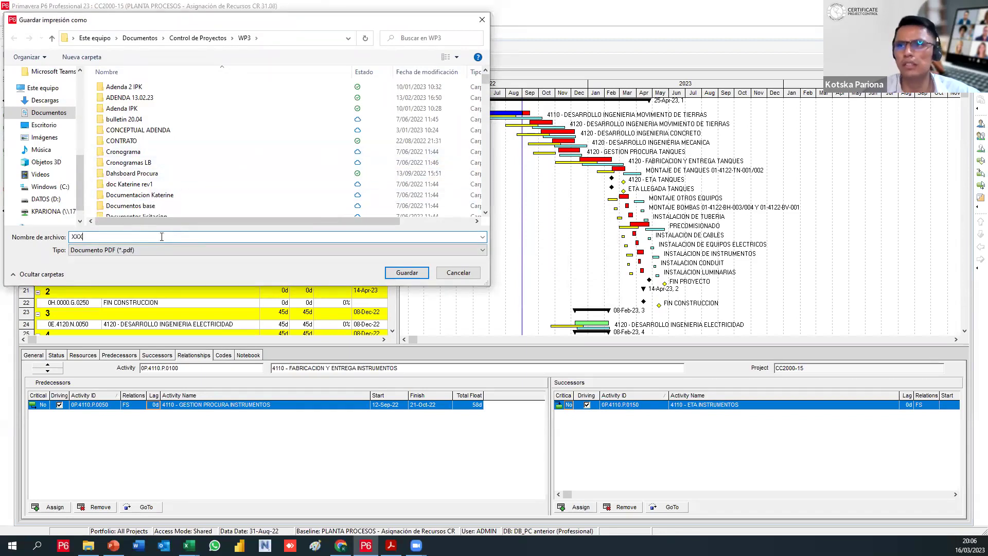
pyautogui.click(407, 273)
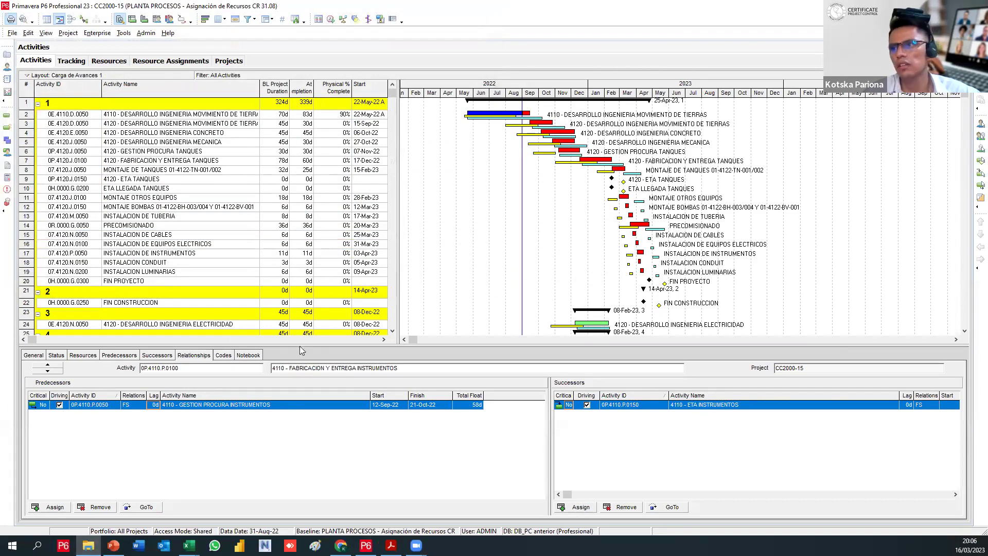
# Locate the XXX PDF in File Explorer under Documents > Control de Proyectos > WP3 and open it in Adobe Acrobat Reader
pyautogui.click(437, 383)
pyautogui.keyDown('shift'); pyautogui.click(447, 393); pyautogui.keyUp('shift')
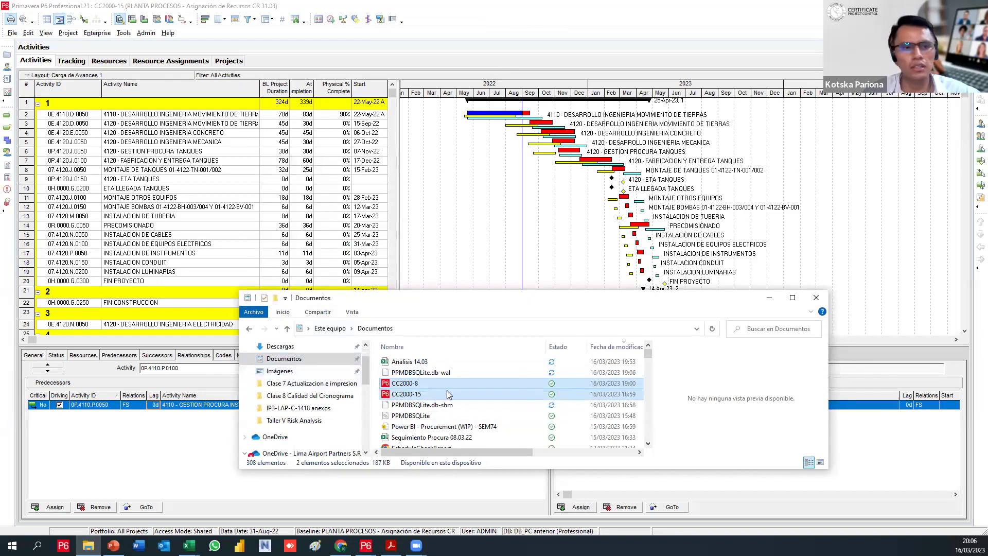
pyautogui.moveTo(648, 354); pyautogui.dragTo(651, 449)
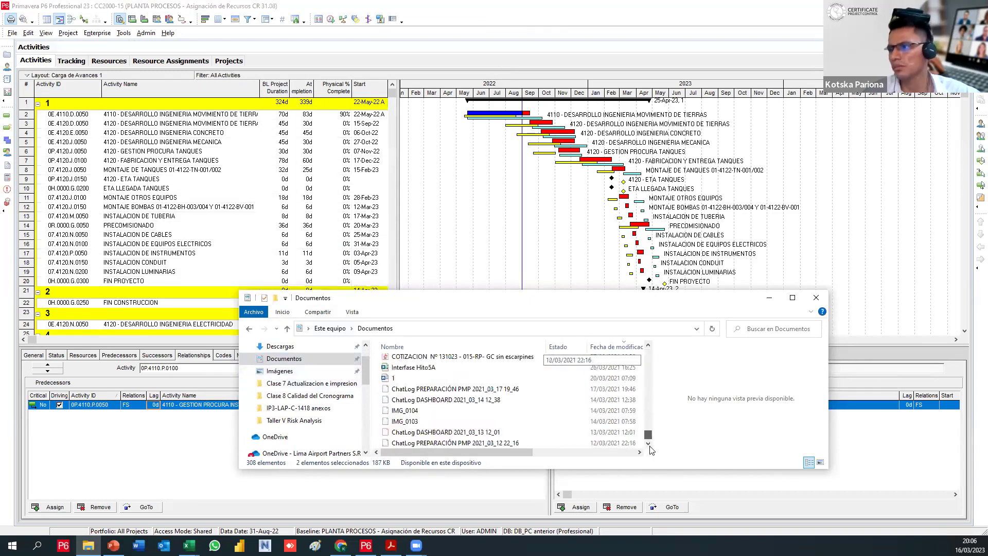
pyautogui.scroll(5, 452, 393)
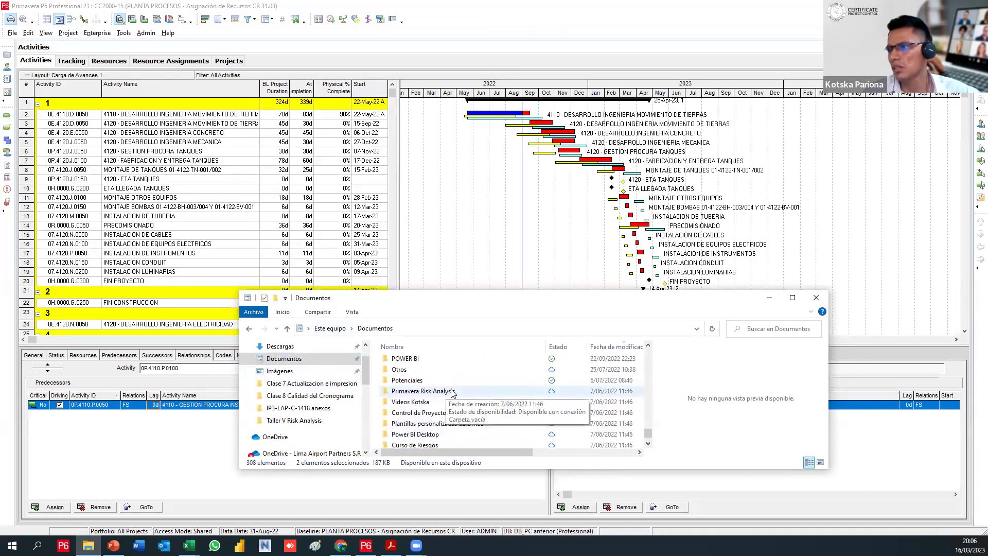
pyautogui.scroll(2, 451, 396)
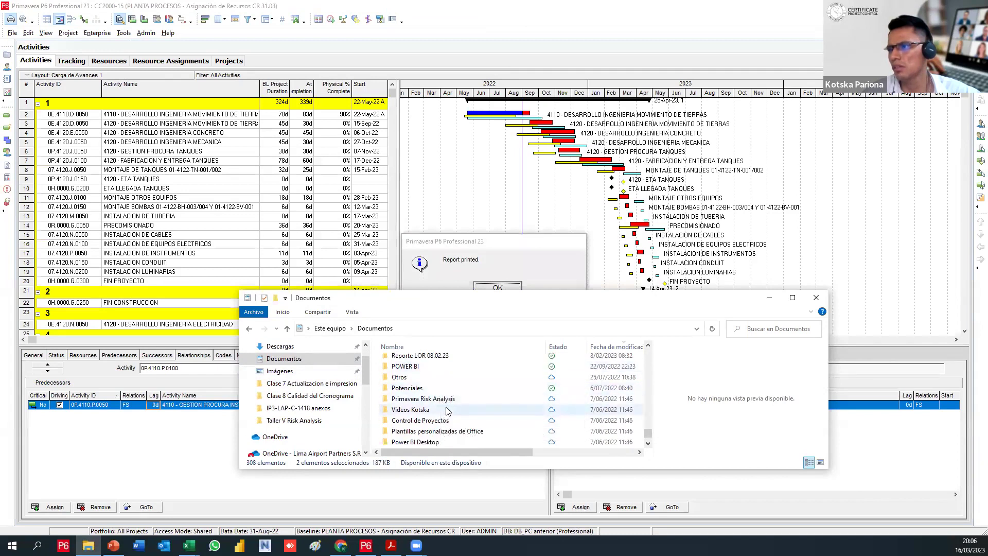
pyautogui.doubleClick(432, 420)
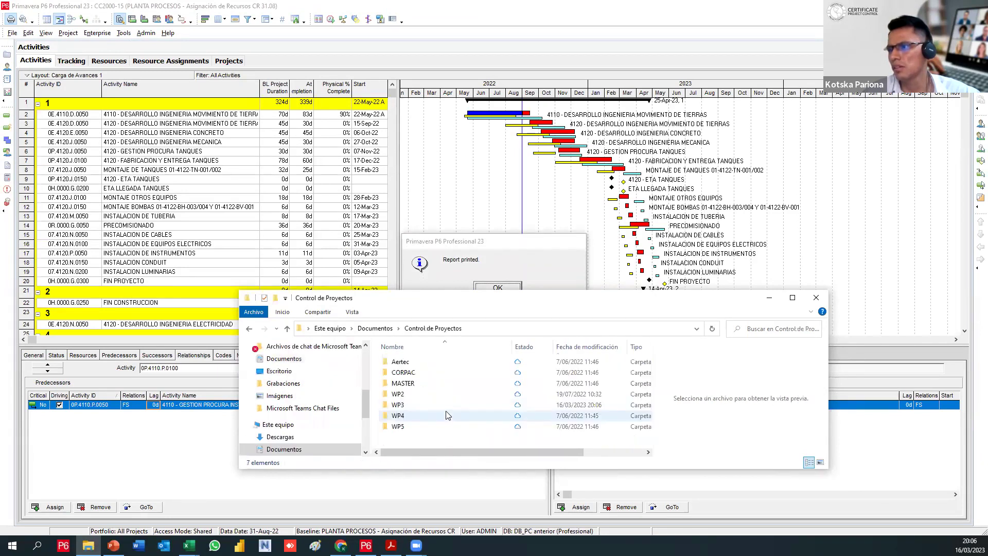
pyautogui.doubleClick(410, 406)
pyautogui.click(420, 362)
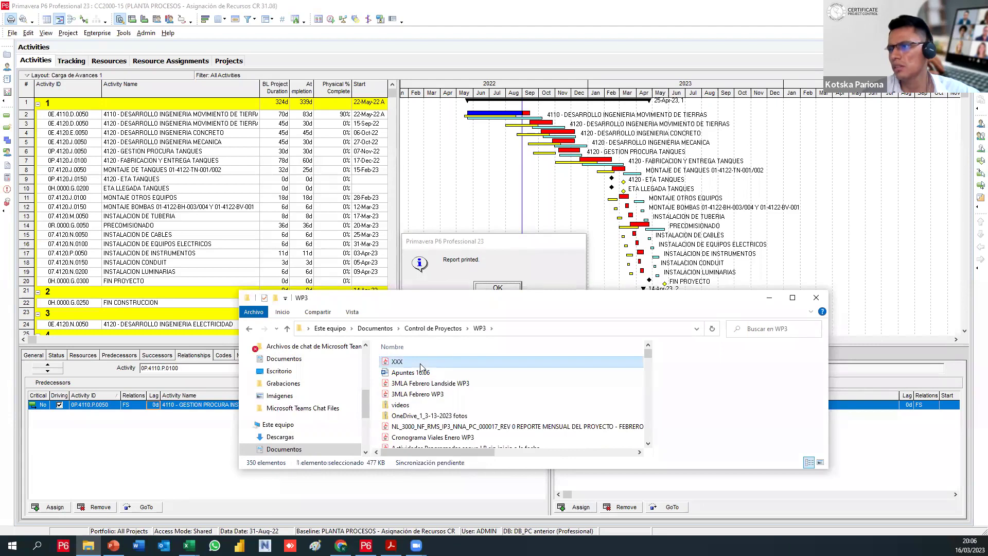
pyautogui.hotkey('alt', 'p')
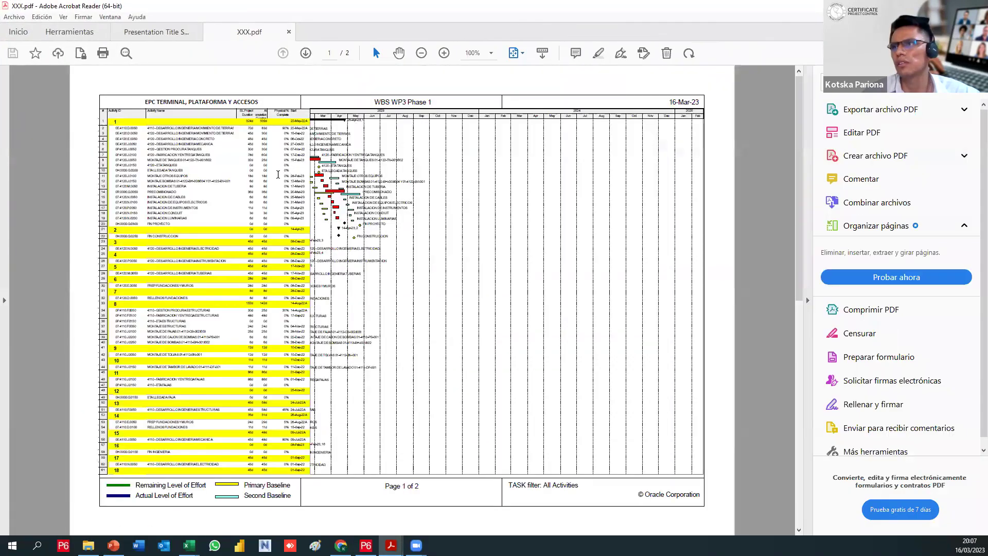
# Examine both pages of XXX.pdf, close the file and return to the Activities view in Primavera P6
pyautogui.hotkey('ctrl', '-')
pyautogui.scroll(-2, 402, 195)
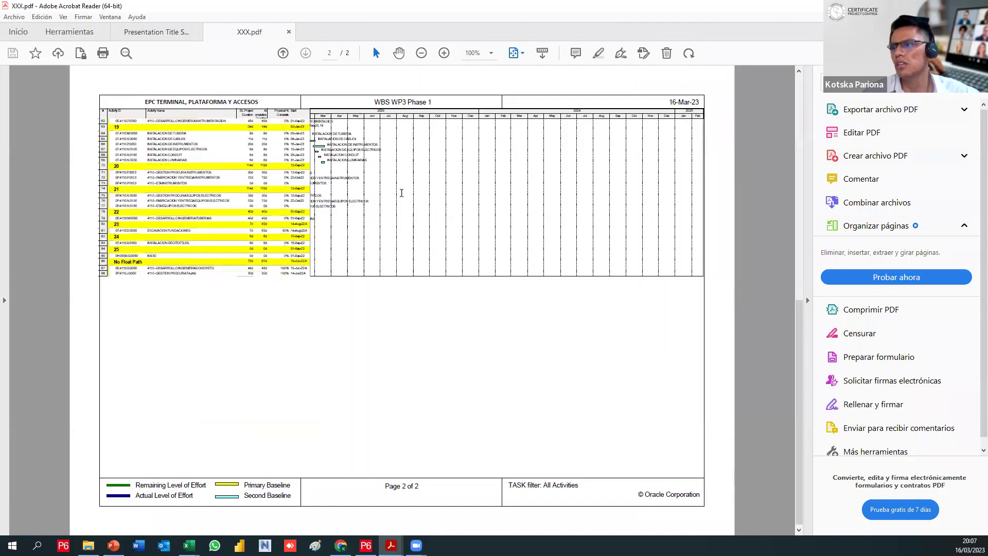
pyautogui.scroll(2, 402, 193)
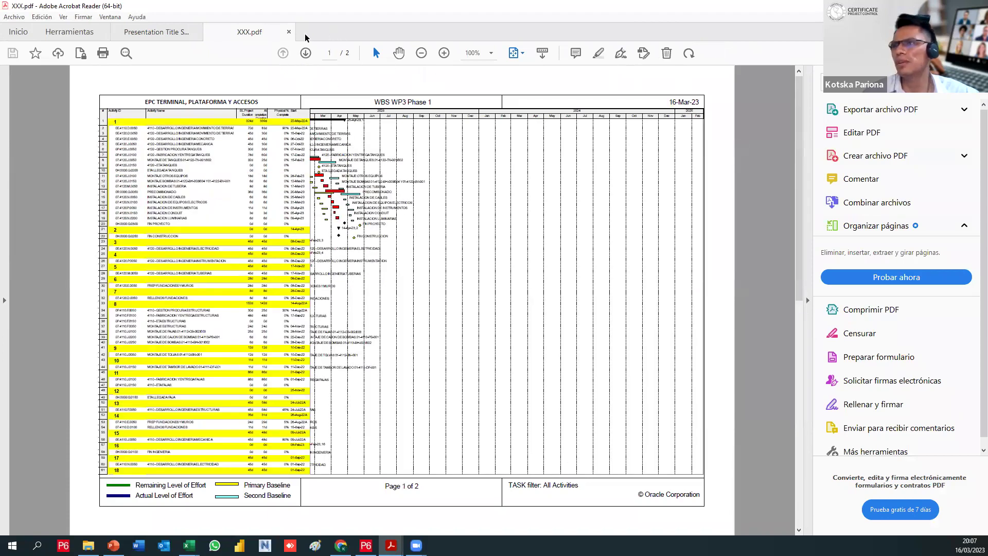
pyautogui.click(289, 32)
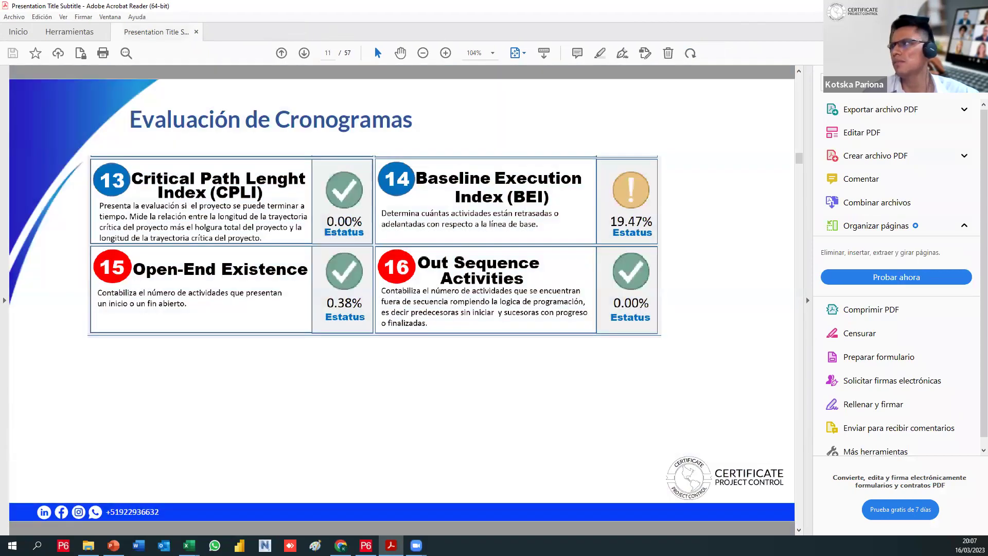
pyautogui.click(391, 545)
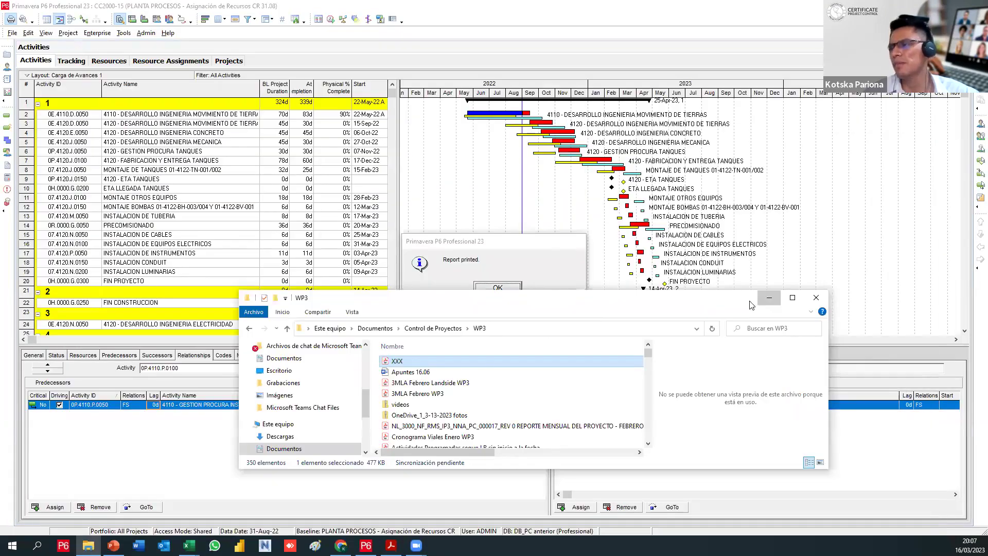
pyautogui.click(769, 297)
pyautogui.click(497, 288)
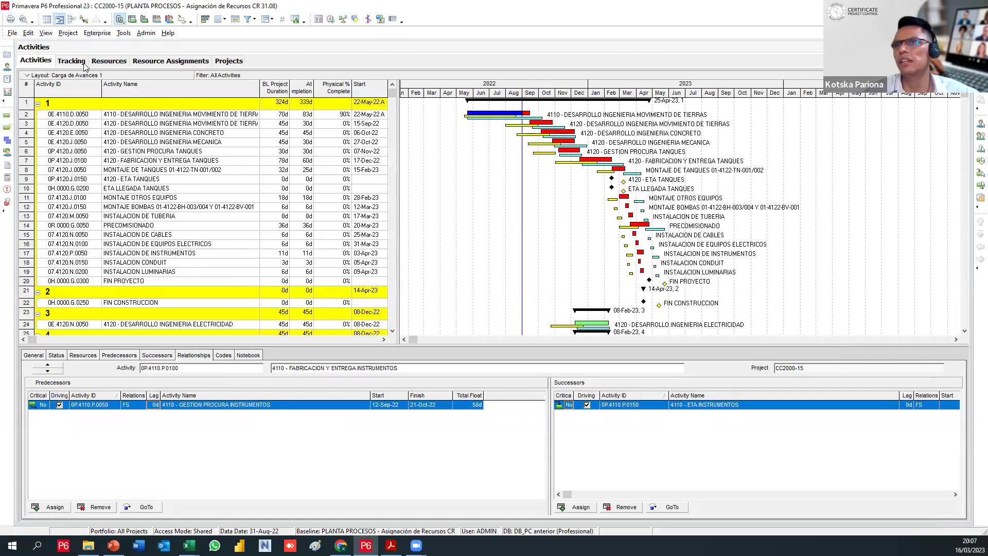
# Open Page Setup from the print preview, set the orientation to Landscape and check the scaling and margin settings
pyautogui.click(23, 21)
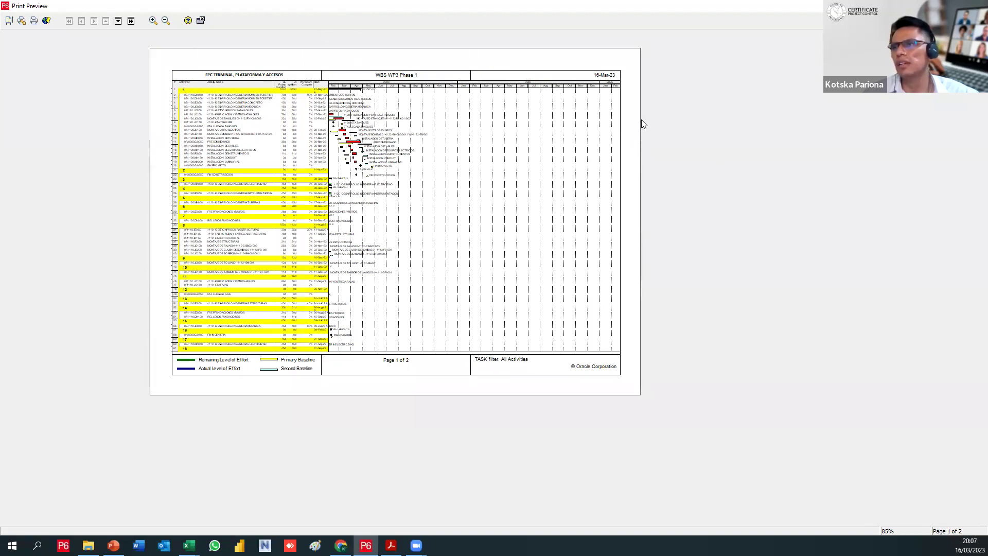
pyautogui.click(9, 21)
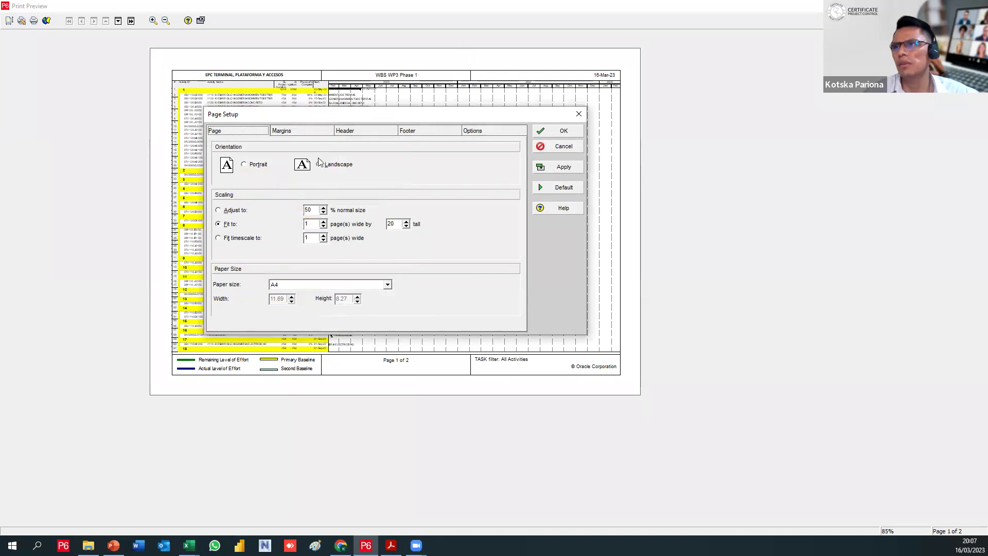
pyautogui.click(250, 165)
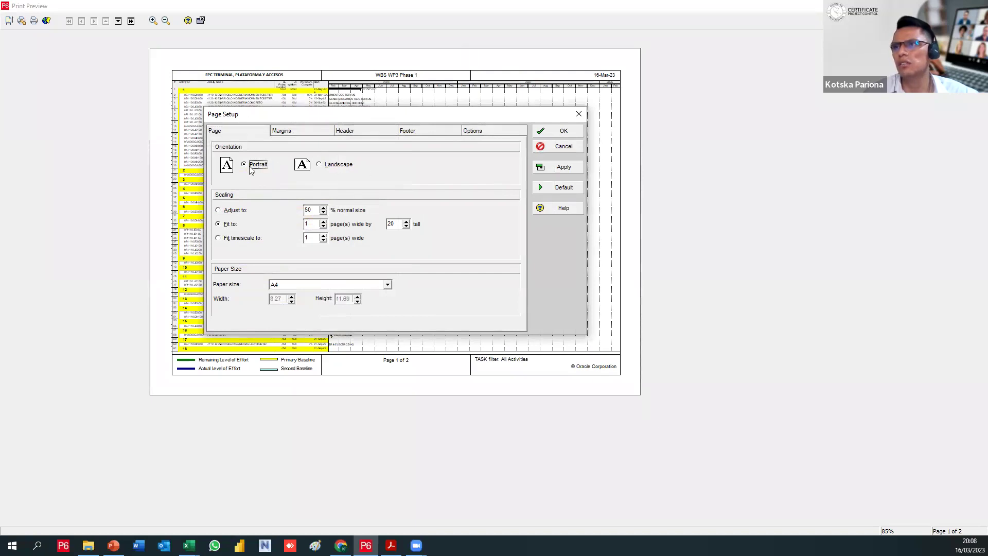
pyautogui.click(320, 165)
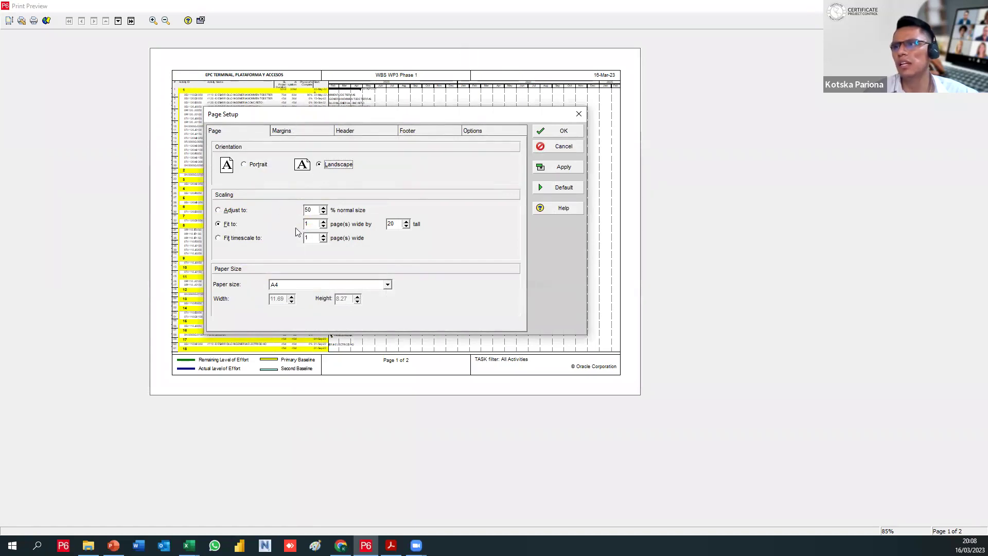
pyautogui.doubleClick(396, 223)
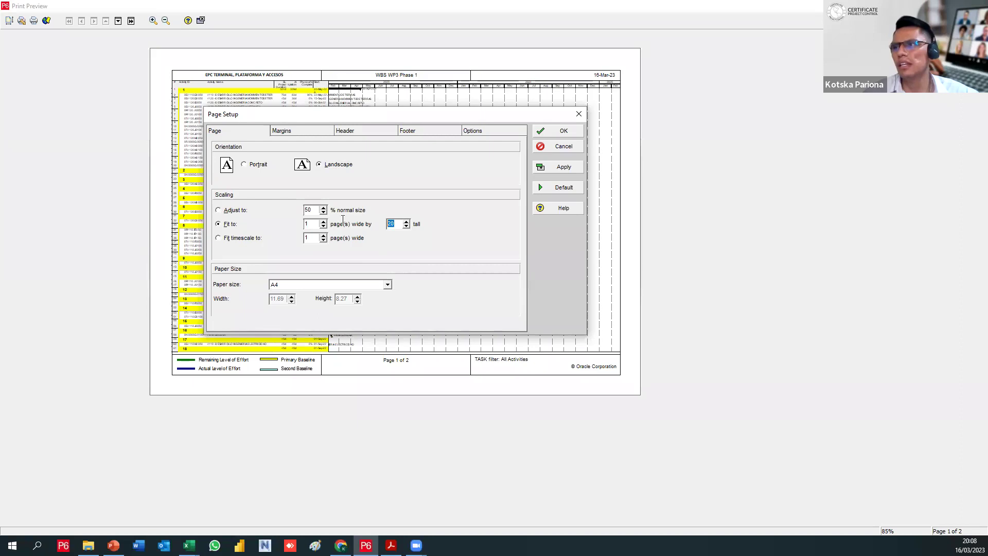
pyautogui.doubleClick(397, 223)
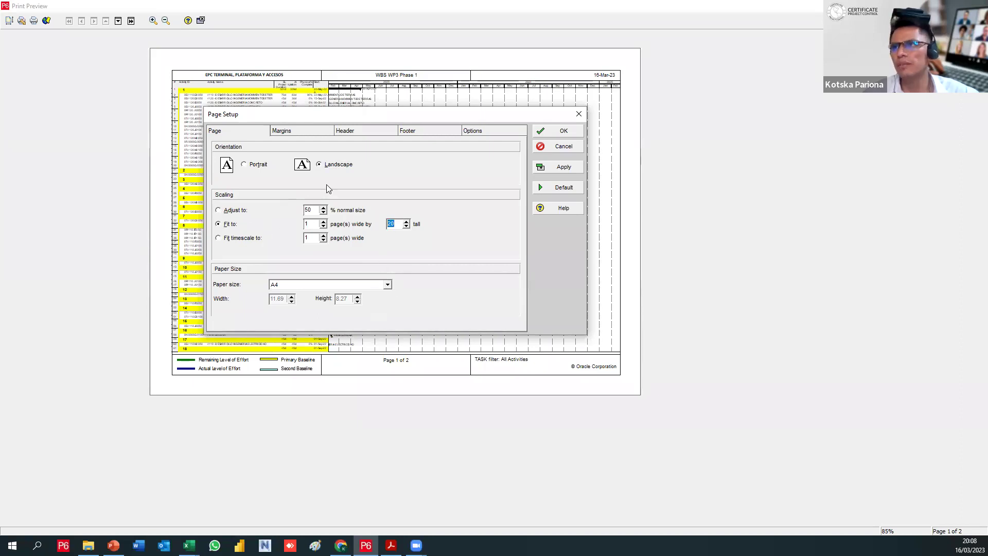
pyautogui.click(306, 130)
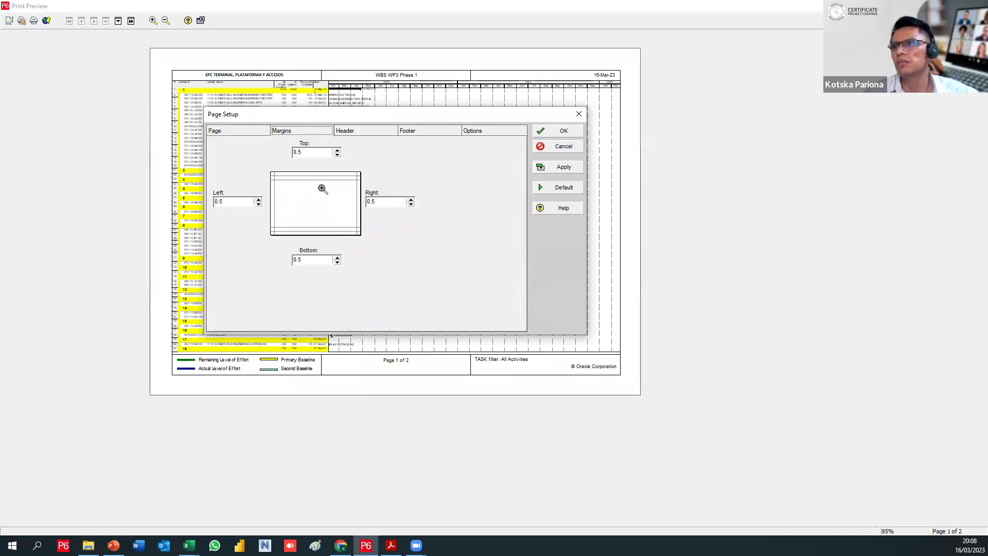
# Check the text of the three header sections in Page Setup and narrow Section 1 to 22% of the header width
pyautogui.click(346, 132)
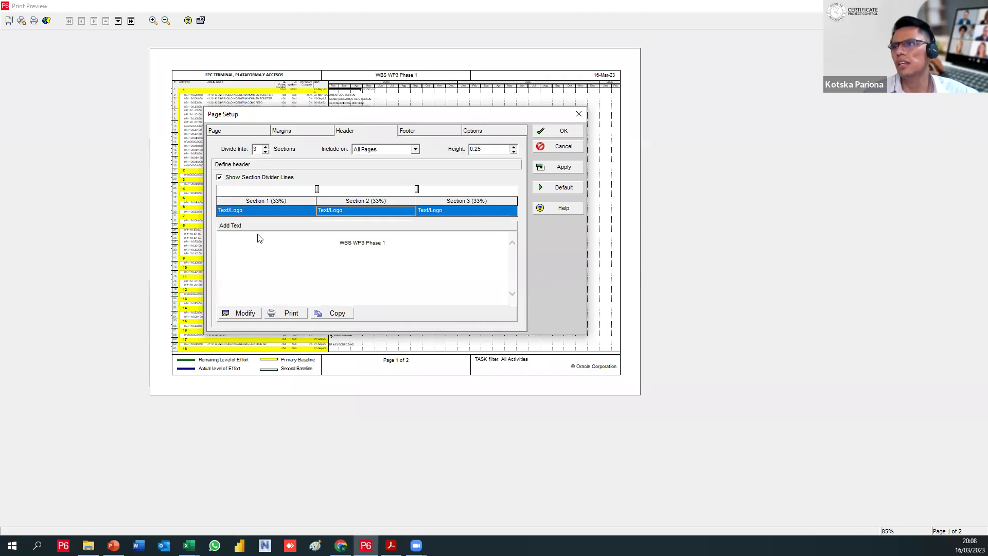
pyautogui.moveTo(413, 119); pyautogui.dragTo(417, 166)
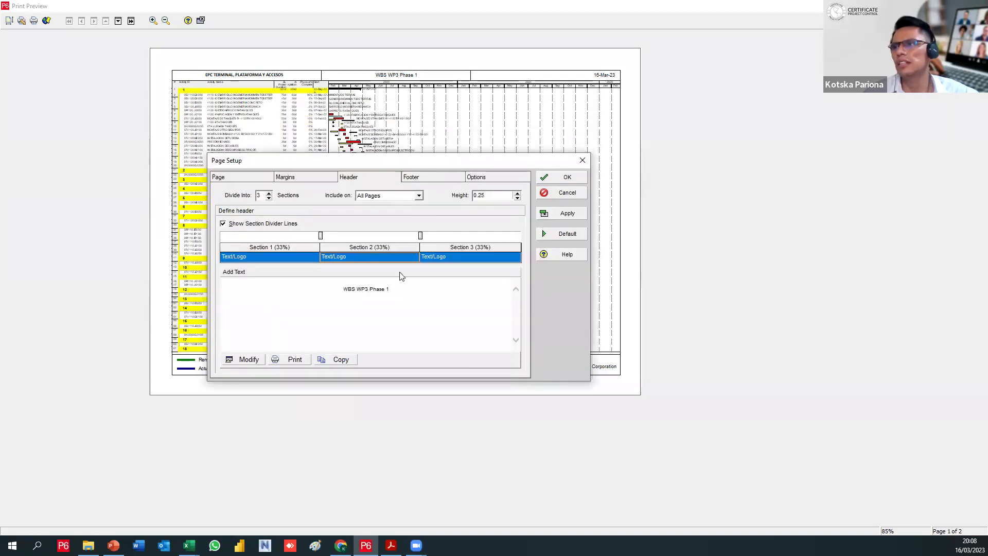
pyautogui.click(442, 258)
pyautogui.click(381, 258)
pyautogui.click(292, 262)
pyautogui.click(345, 262)
pyautogui.click(434, 260)
pyautogui.click(386, 261)
pyautogui.click(278, 259)
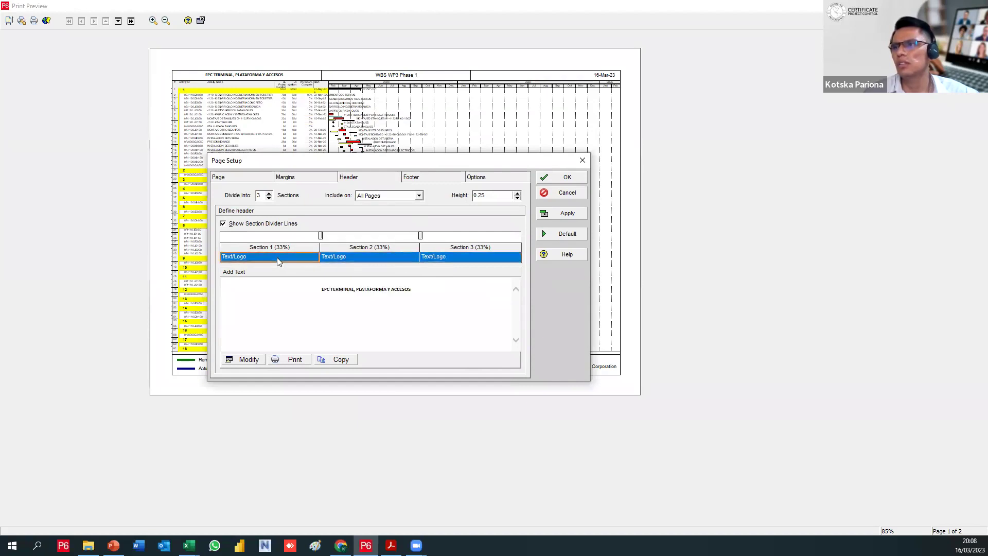
pyautogui.moveTo(316, 238); pyautogui.dragTo(287, 236)
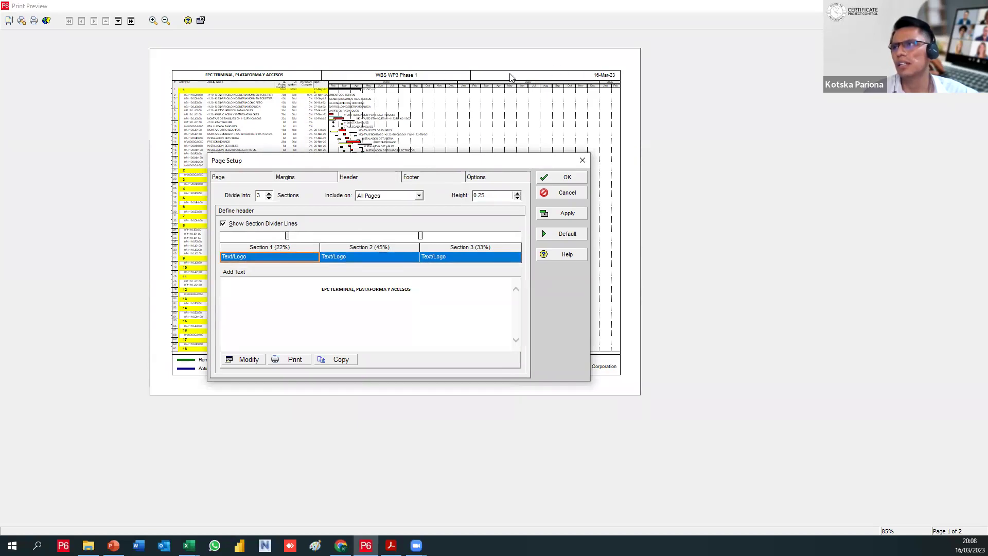
# Widen header Section 1 back to 33%, try dividing the header into four and five sections, and return to three
pyautogui.moveTo(287, 235); pyautogui.dragTo(319, 234)
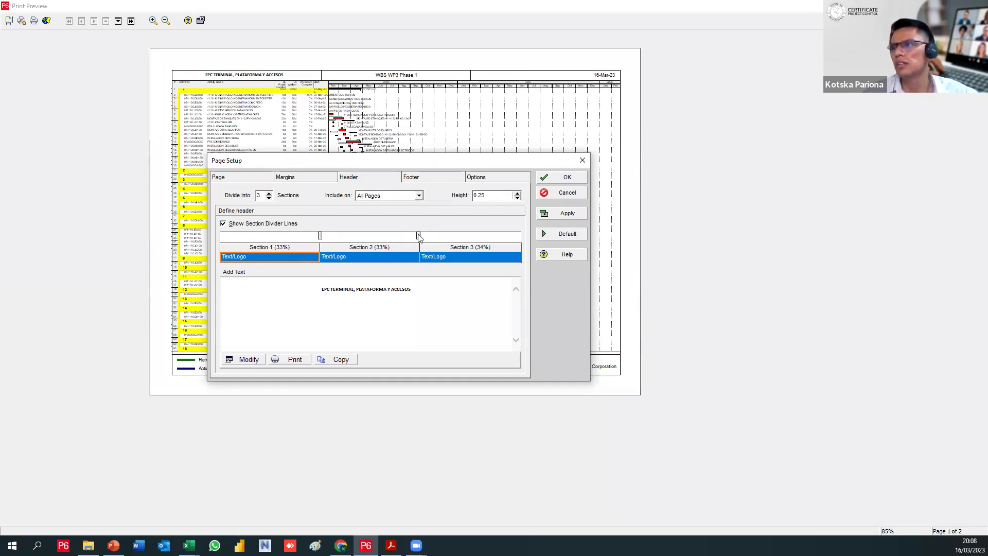
pyautogui.click(269, 193)
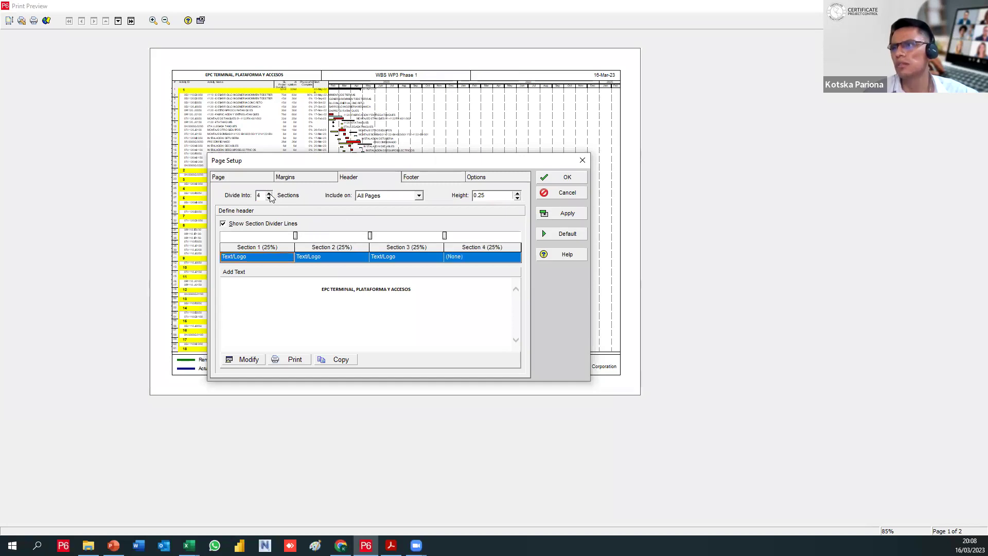
pyautogui.click(268, 193)
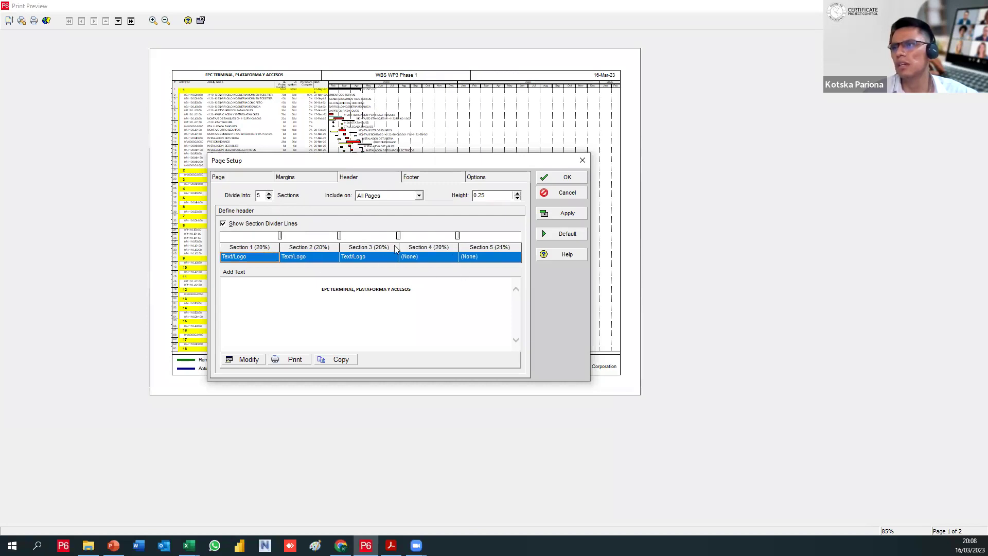
pyautogui.click(269, 198)
pyautogui.click(268, 198)
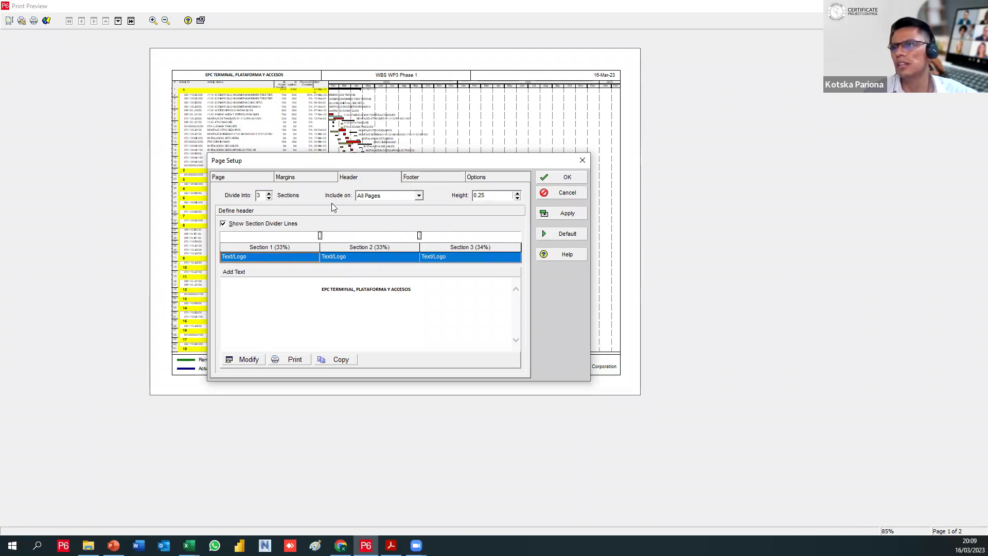
# Look through the options for which pages include the header, and try a taller header before returning its height to 0.25
pyautogui.click(412, 194)
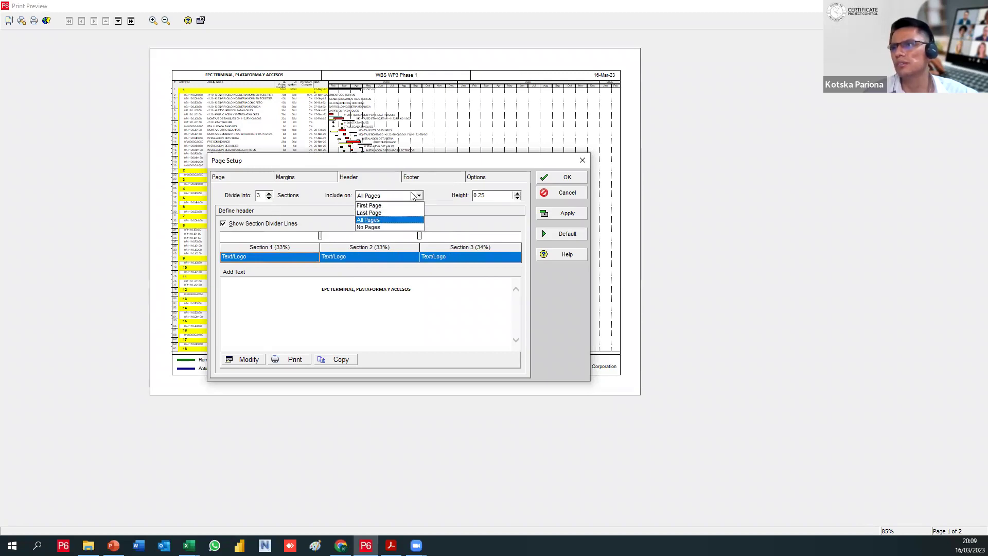
pyautogui.click(412, 194)
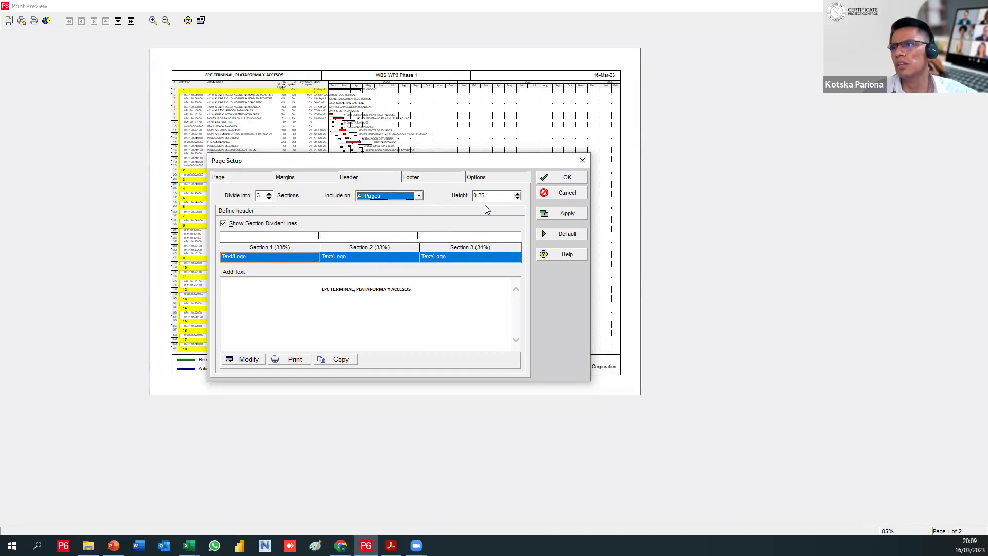
pyautogui.click(518, 195)
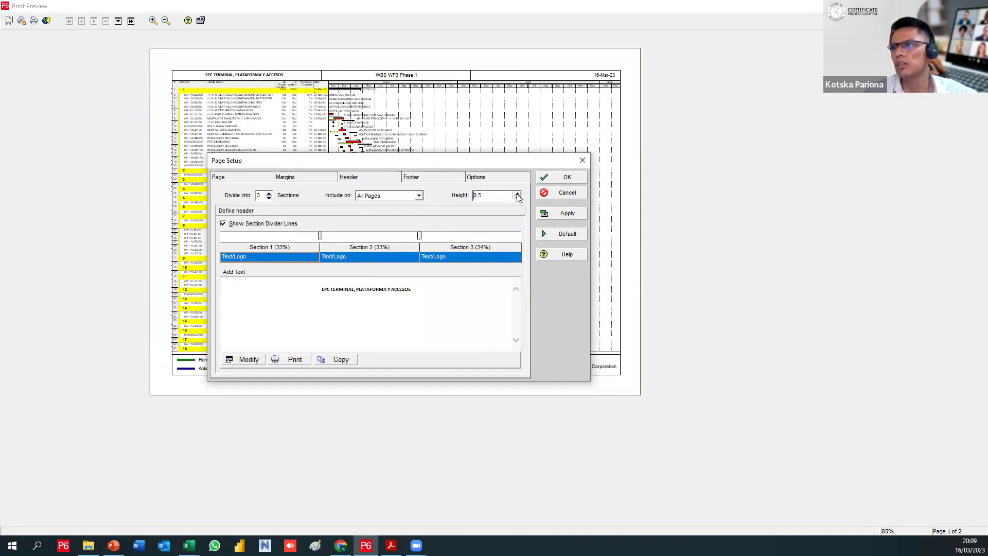
pyautogui.click(517, 195)
pyautogui.click(517, 200)
# Check the text defined for each of the three header sections
pyautogui.click(444, 256)
pyautogui.click(402, 256)
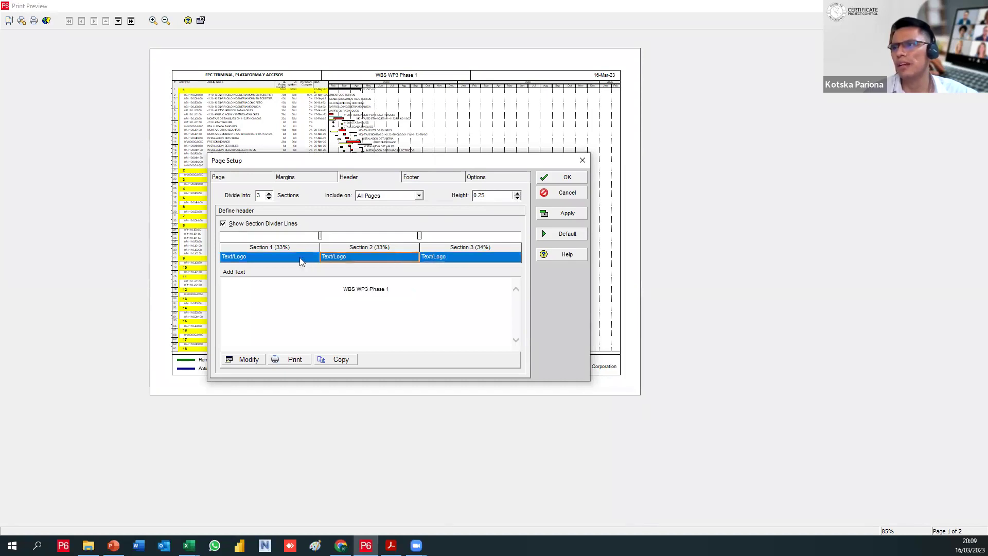
pyautogui.click(268, 262)
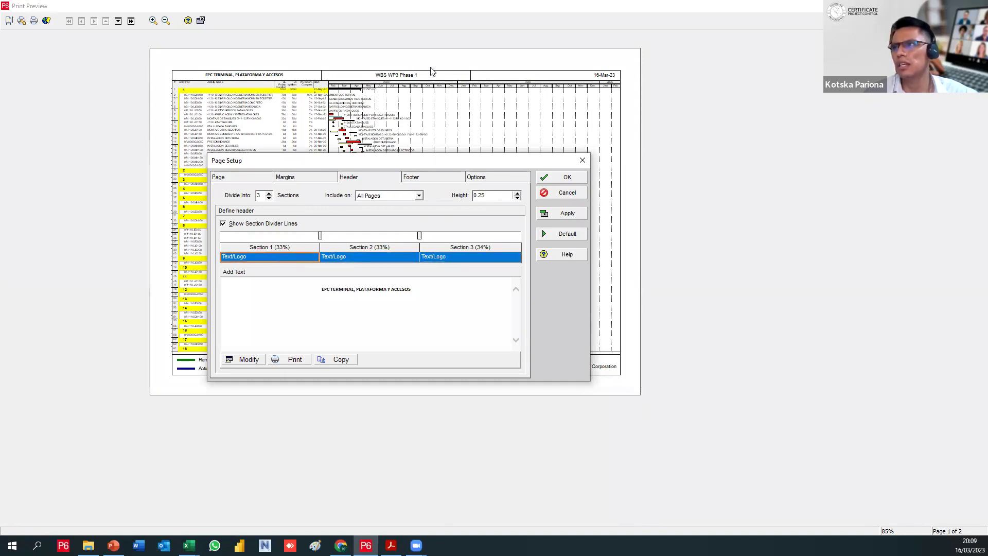
pyautogui.click(452, 257)
pyautogui.click(386, 258)
pyautogui.click(470, 257)
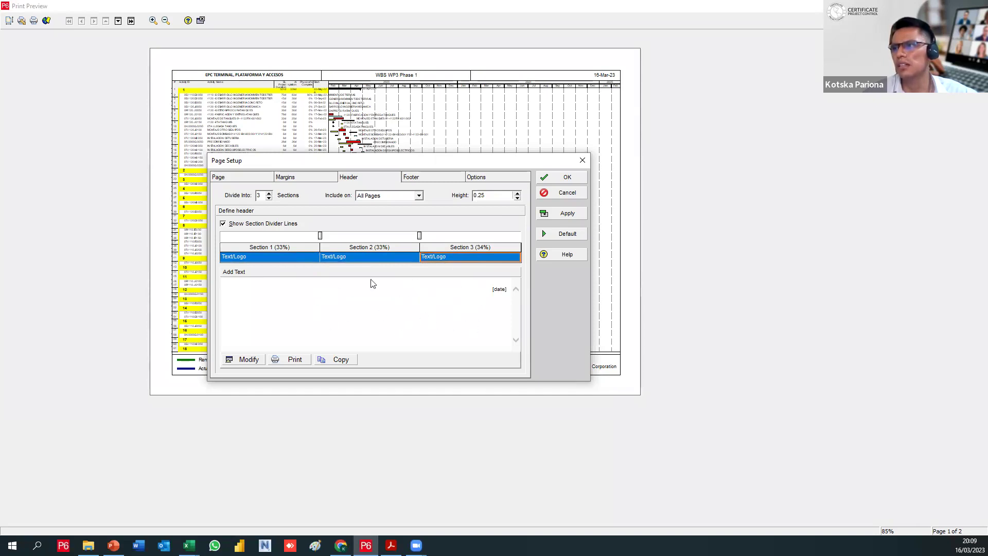
# Replace the date variable in header Section 3 with the text SDVVEVEVEVEVEVEFVEFVEF and apply the change
pyautogui.click(244, 360)
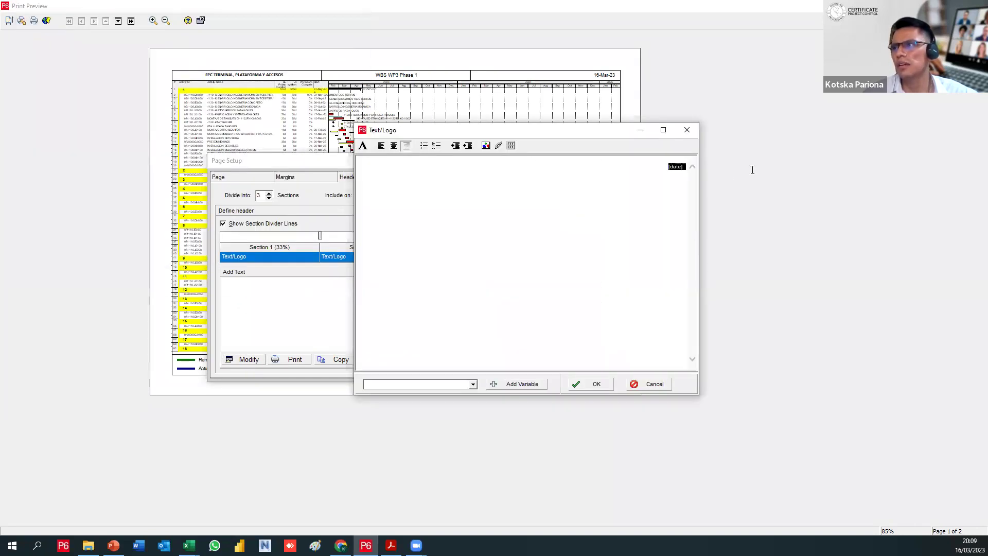
pyautogui.write('SDVVEVEVEVEVEVEFVEFVEF')
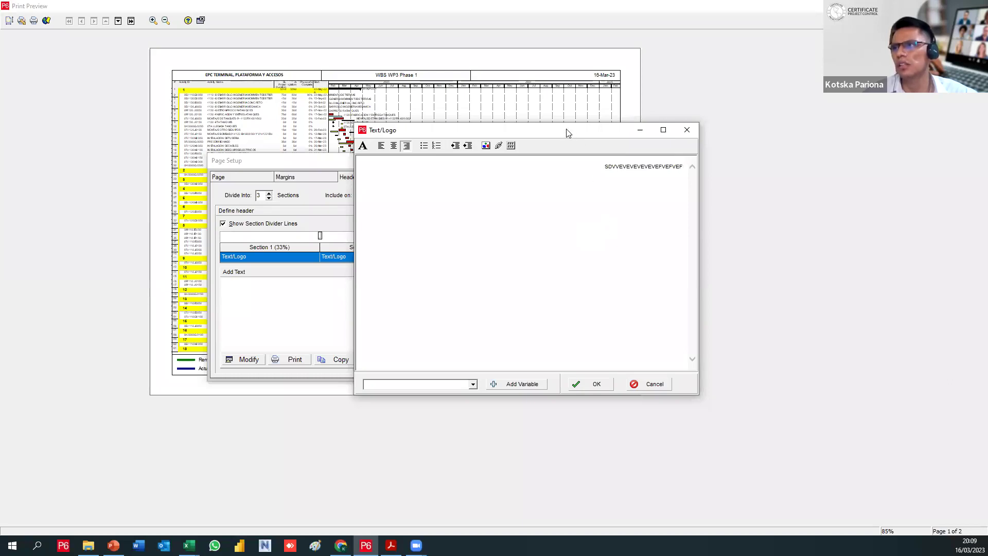
pyautogui.moveTo(567, 133); pyautogui.dragTo(472, 56)
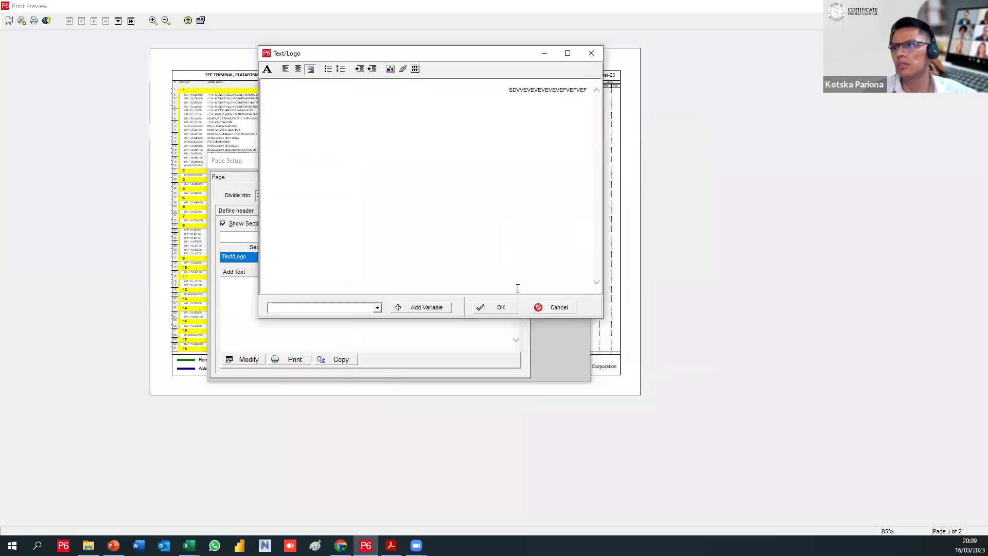
pyautogui.click(499, 307)
pyautogui.click(550, 215)
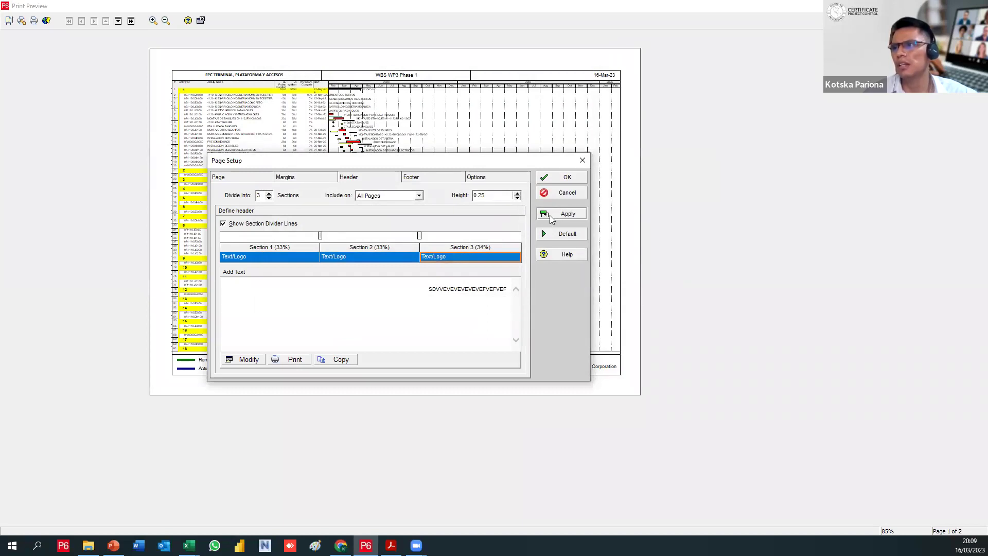
# Try a header height of 2.0675 and reduce it by one increment
pyautogui.click(489, 197)
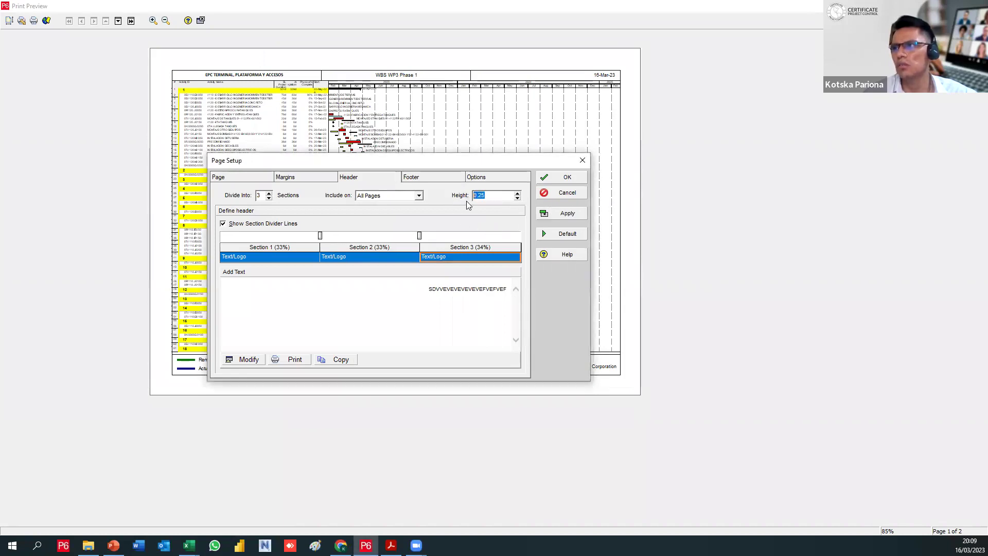
pyautogui.write('2.0675')
pyautogui.moveTo(491, 195); pyautogui.dragTo(464, 195)
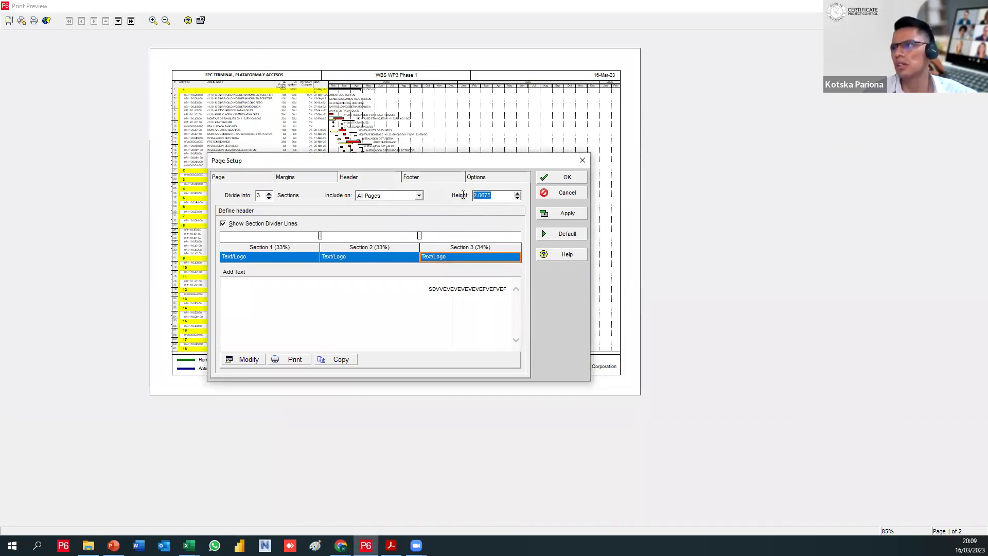
pyautogui.doubleClick(498, 195)
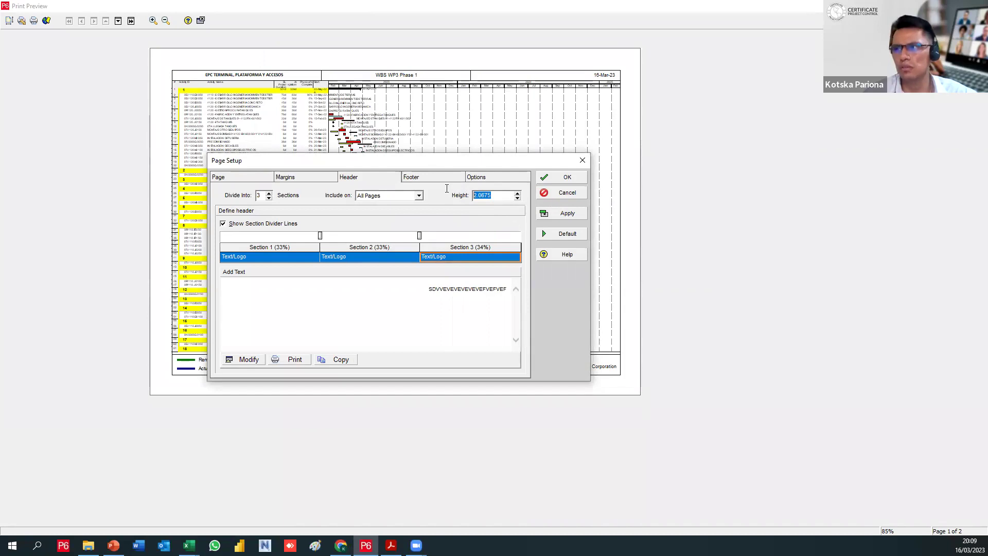
pyautogui.press('Home')
pyautogui.click(518, 199)
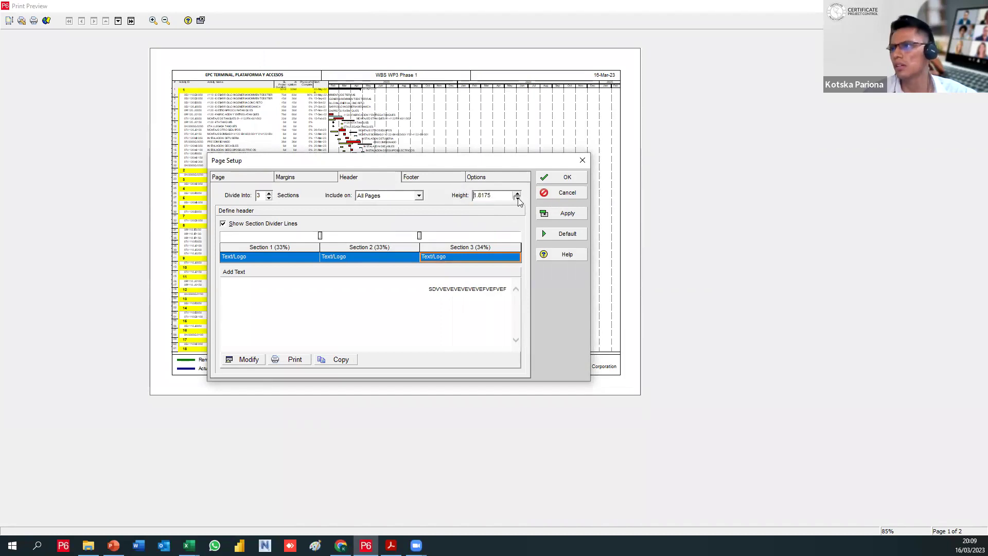
# Set the header height to 1
pyautogui.doubleClick(498, 196)
pyautogui.write('0')
pyautogui.click(518, 193)
pyautogui.click(518, 193)
pyautogui.click(518, 193)
# Divide the header into four sections, resize Section 3 to 35% and Section 4 to 15%, and apply the layout
pyautogui.click(269, 193)
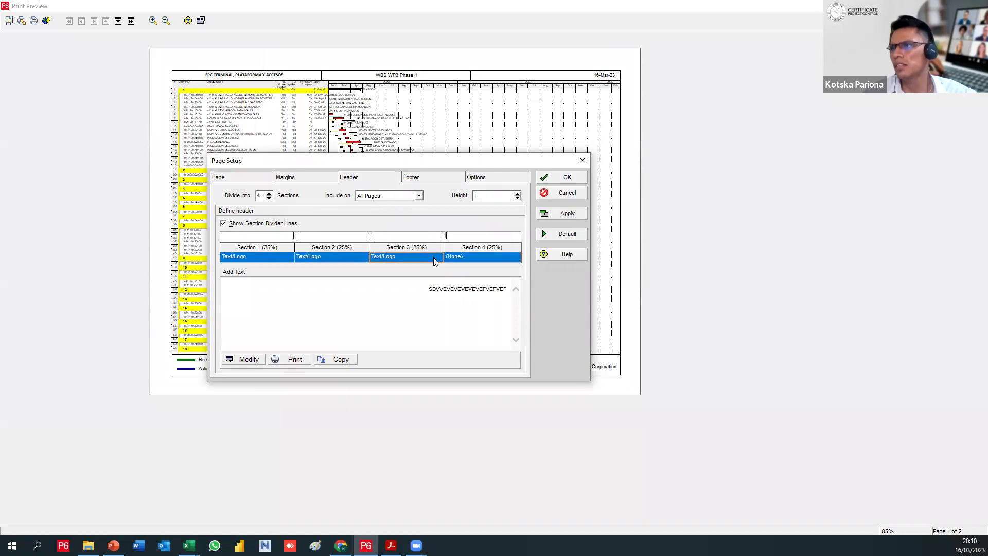
pyautogui.moveTo(443, 236); pyautogui.dragTo(474, 235)
pyautogui.click(563, 212)
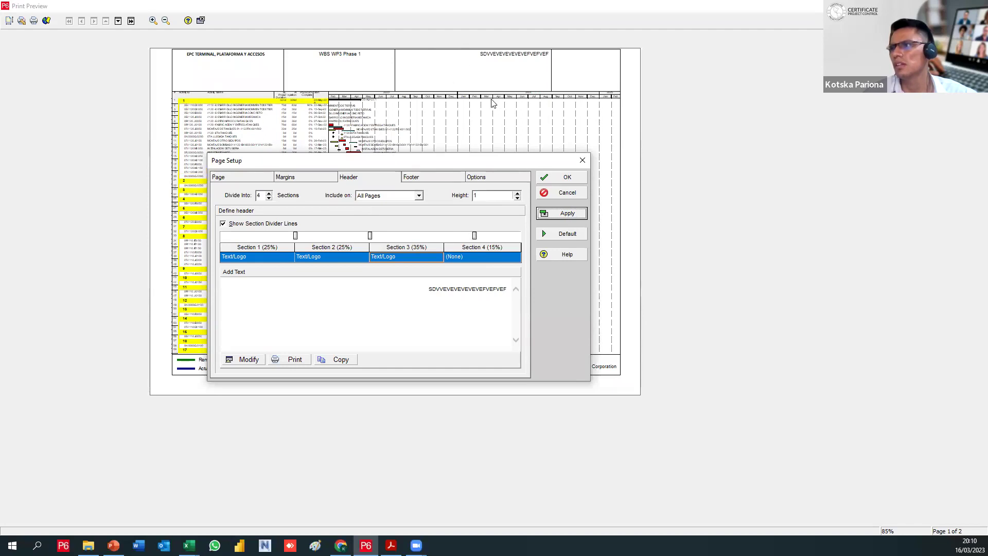
# Try Text/Logo as the content of header Section 4, and change it to Stored Images
pyautogui.click(466, 257)
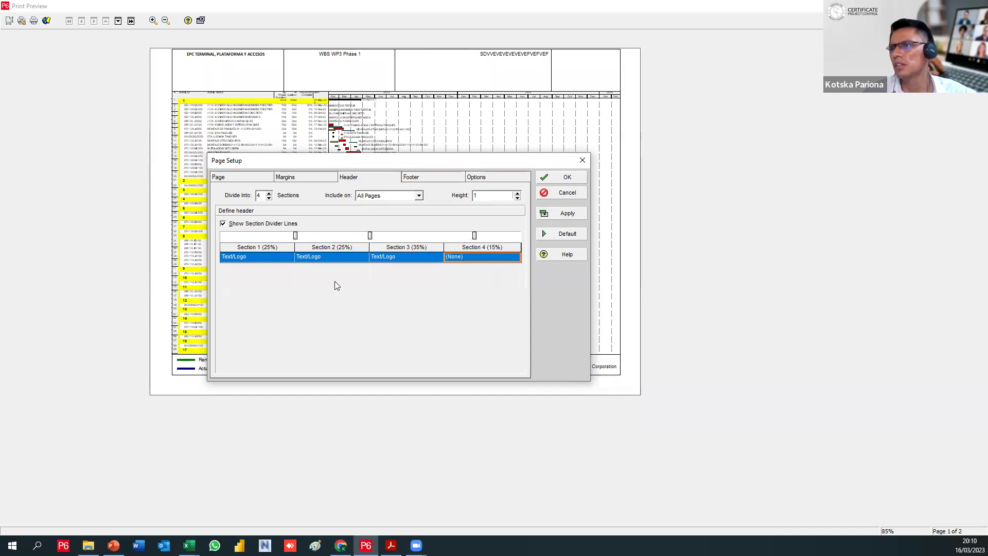
pyautogui.click(470, 258)
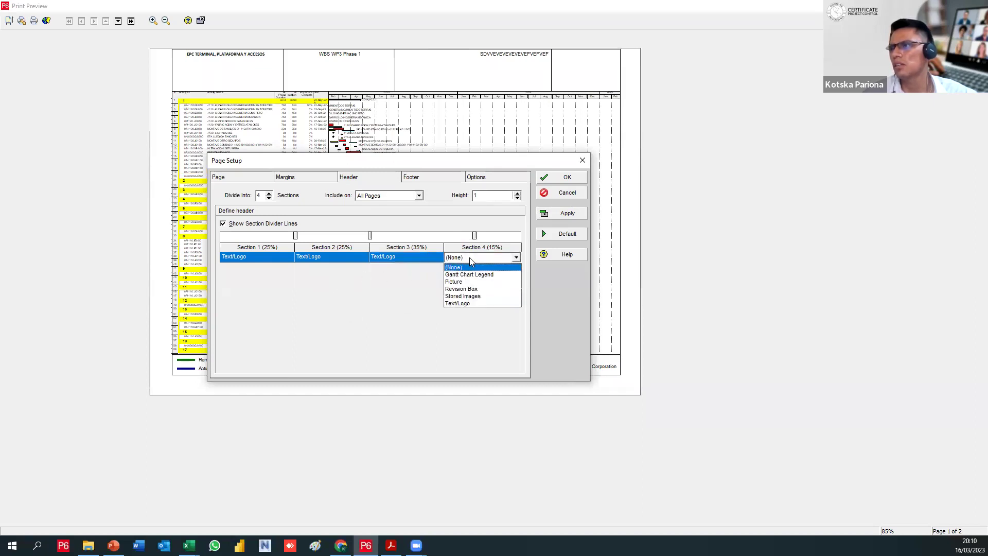
pyautogui.click(476, 301)
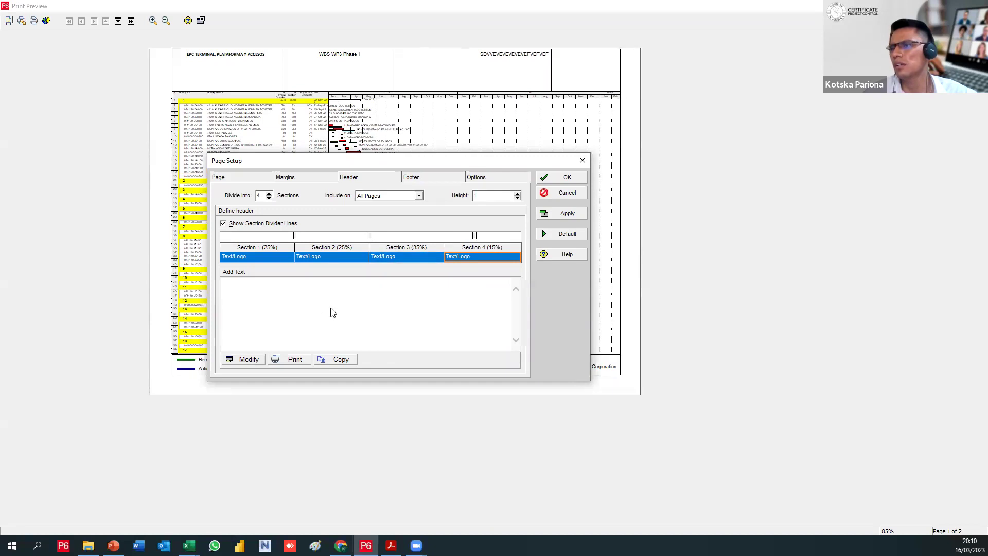
pyautogui.click(487, 262)
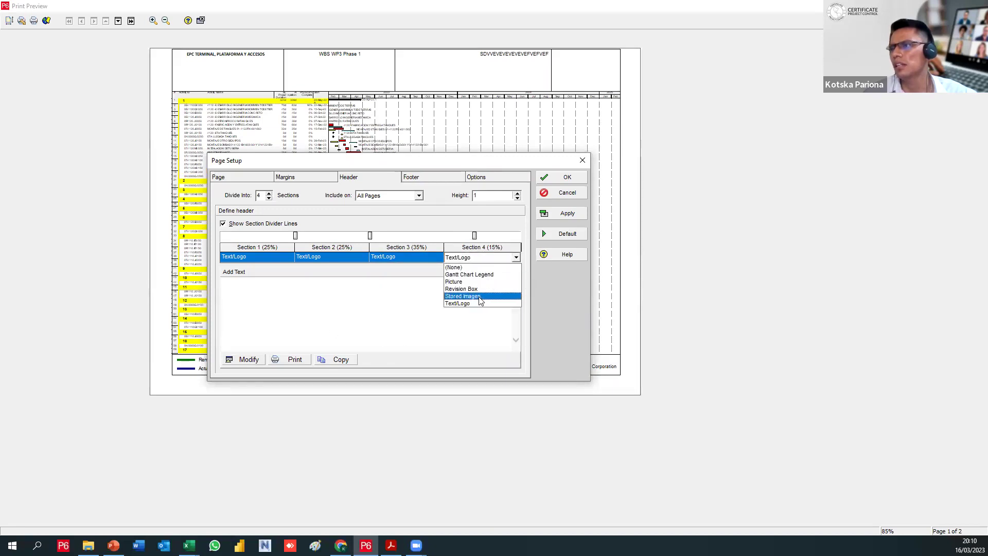
pyautogui.click(479, 301)
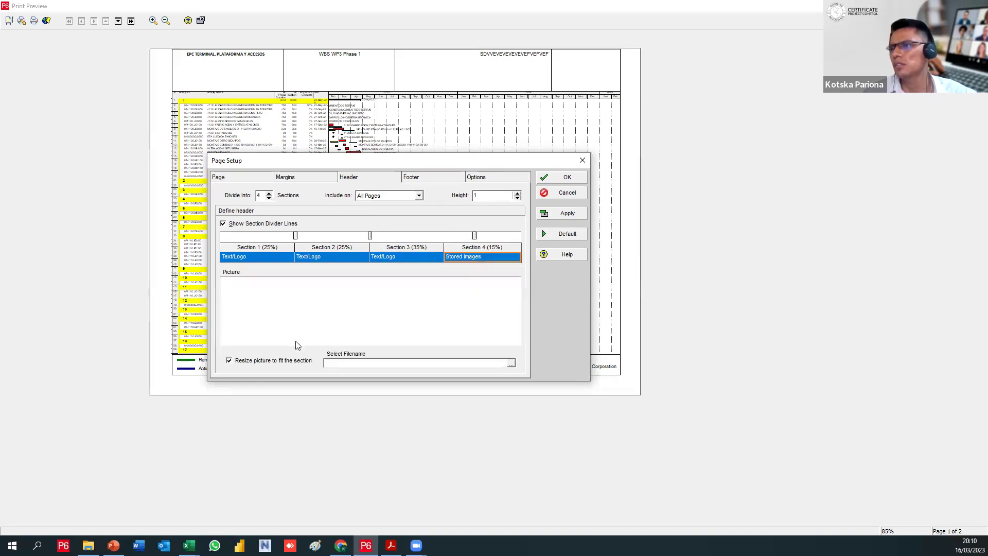
# Add the AVIONSITO image from the Documents folder to the Images Manager and close the manager
pyautogui.click(511, 362)
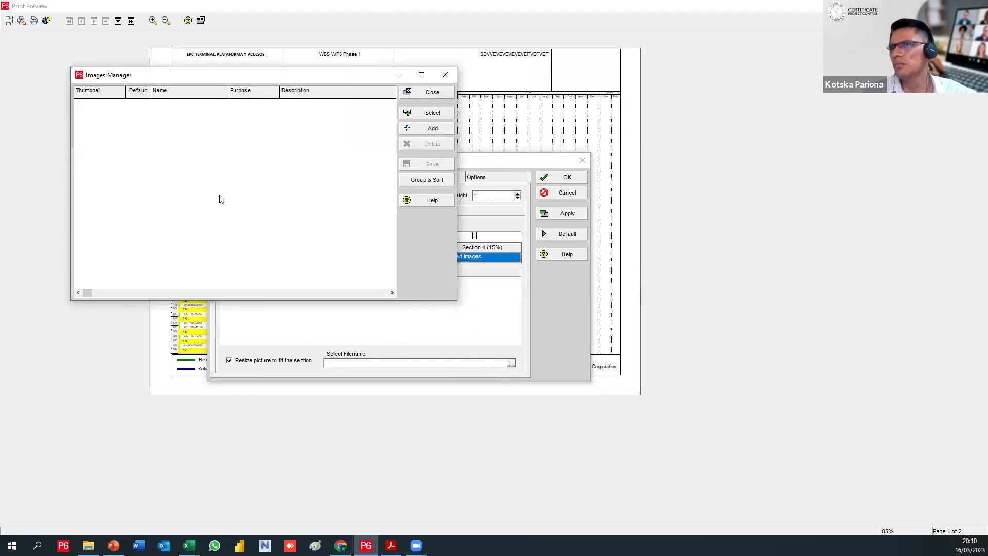
pyautogui.click(418, 129)
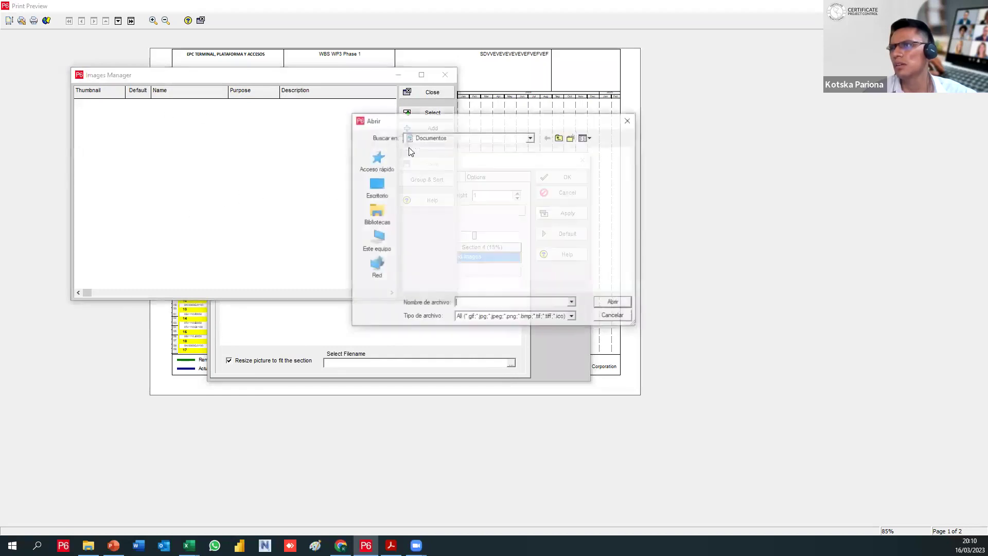
pyautogui.scroll(-5, 503, 246)
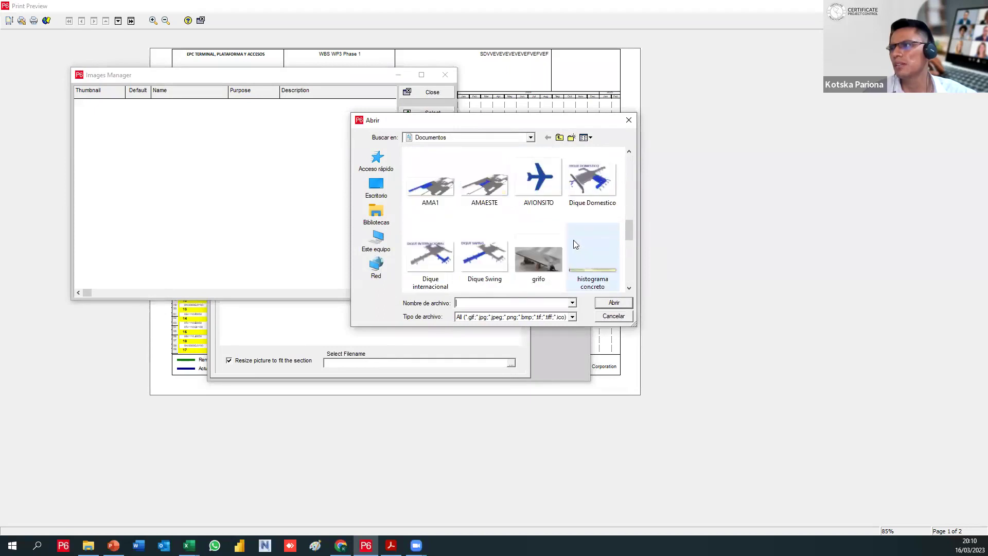
pyautogui.doubleClick(539, 178)
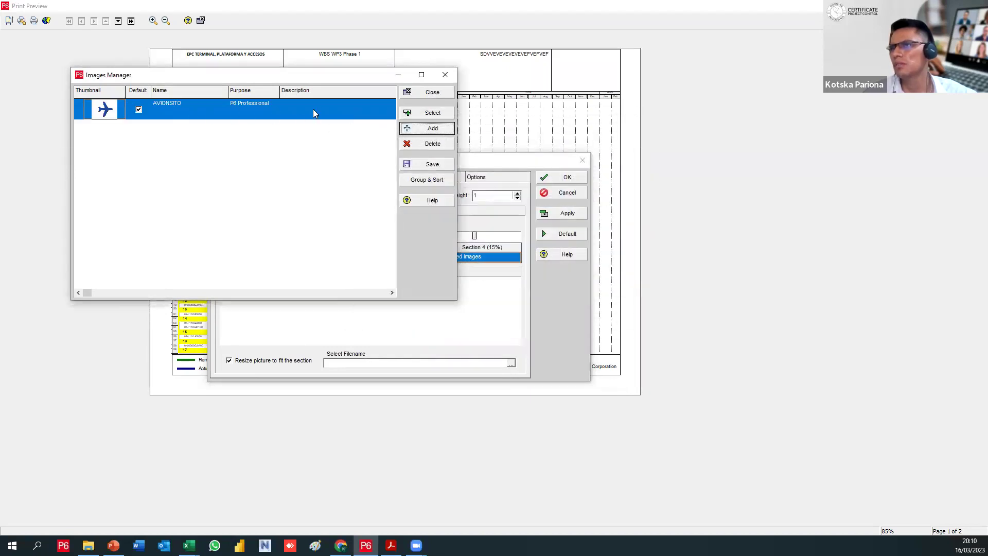
pyautogui.click(421, 97)
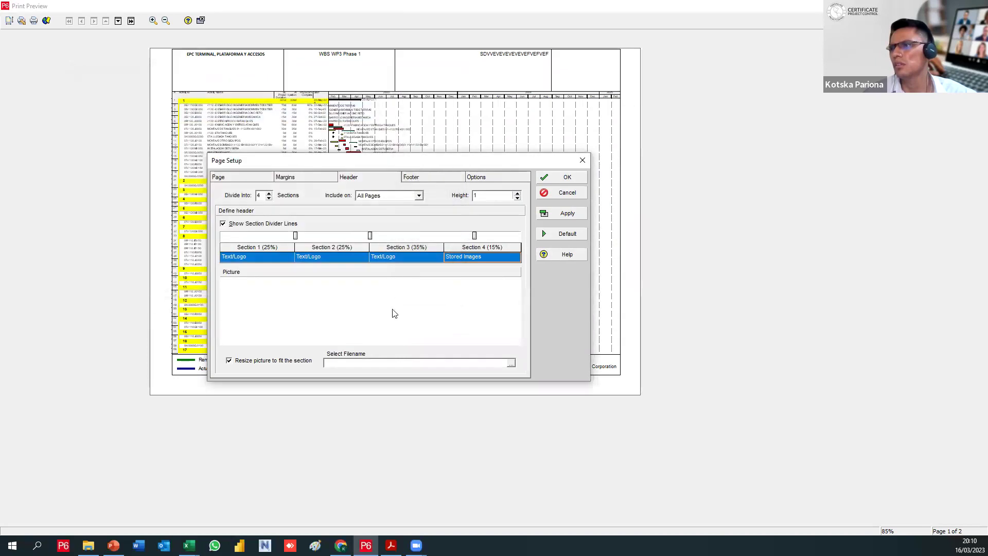
# Select the stored AVIONSITO image as the picture for header Section 4 and apply it to the print preview
pyautogui.click(512, 364)
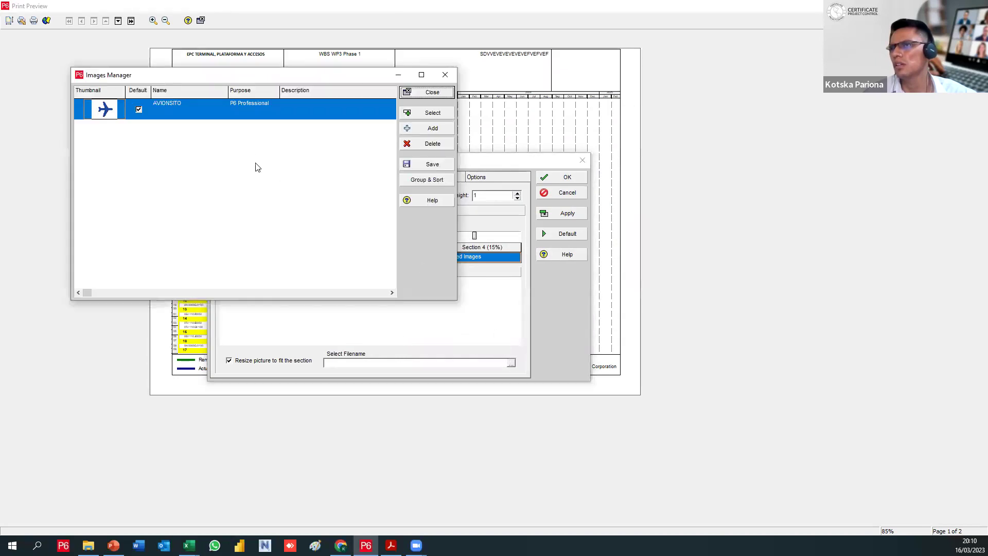
pyautogui.click(409, 130)
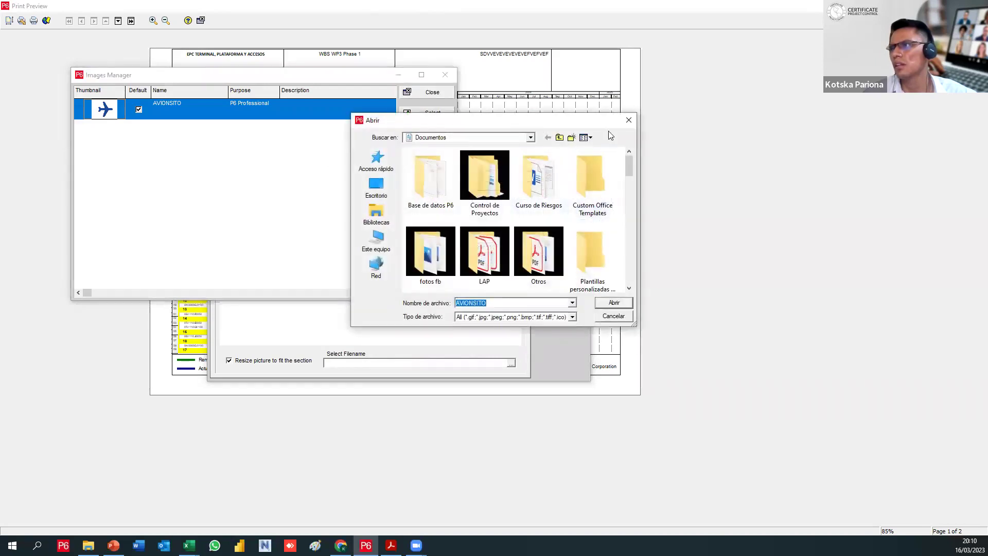
pyautogui.click(628, 122)
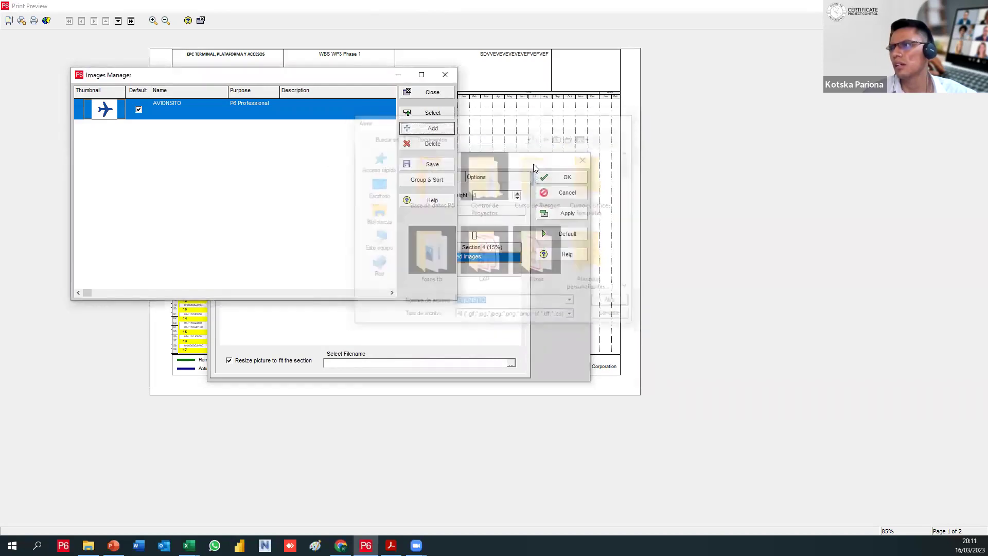
pyautogui.click(415, 114)
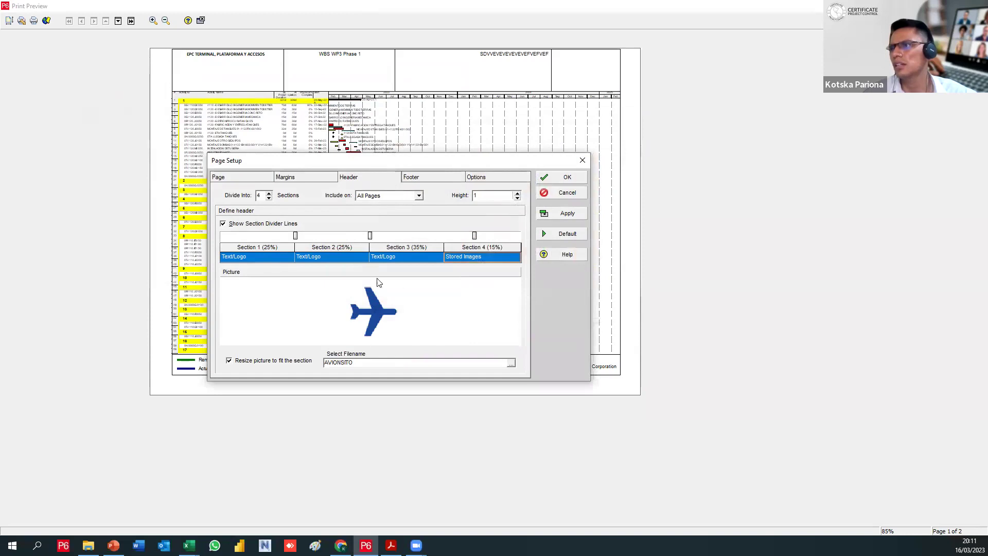
pyautogui.click(547, 210)
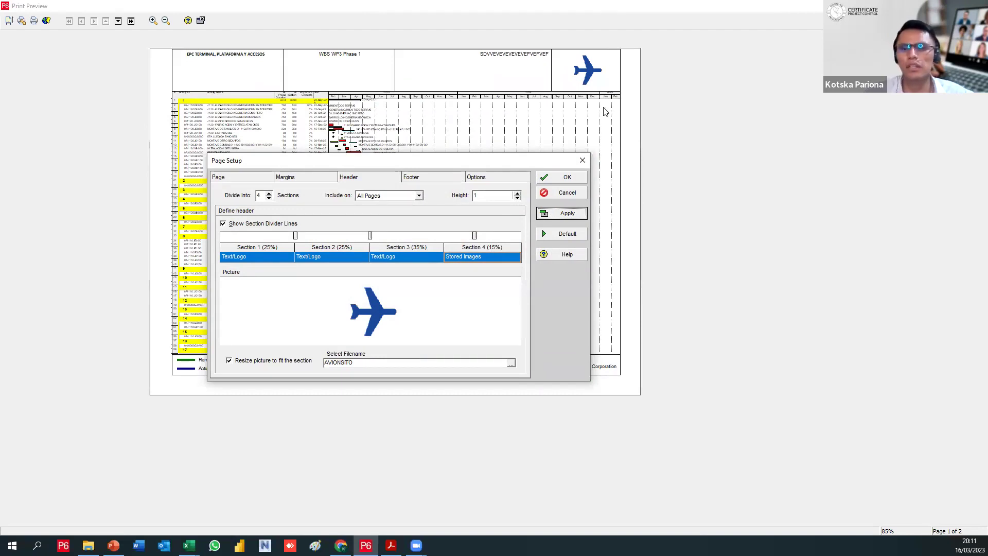
# Change header Section 4 to Revision Box and enter one person's name each under Revision, Checked and Approved
pyautogui.click(487, 258)
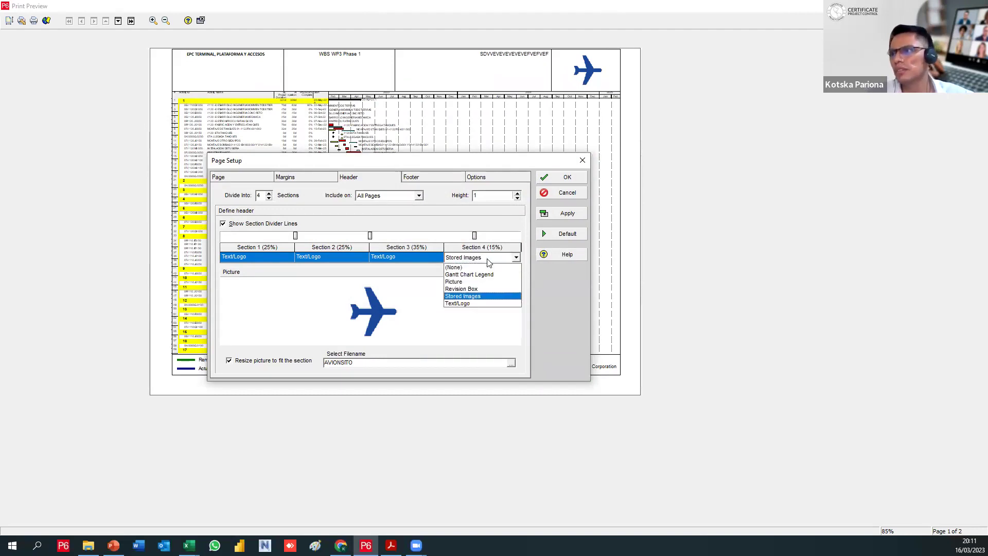
pyautogui.click(482, 290)
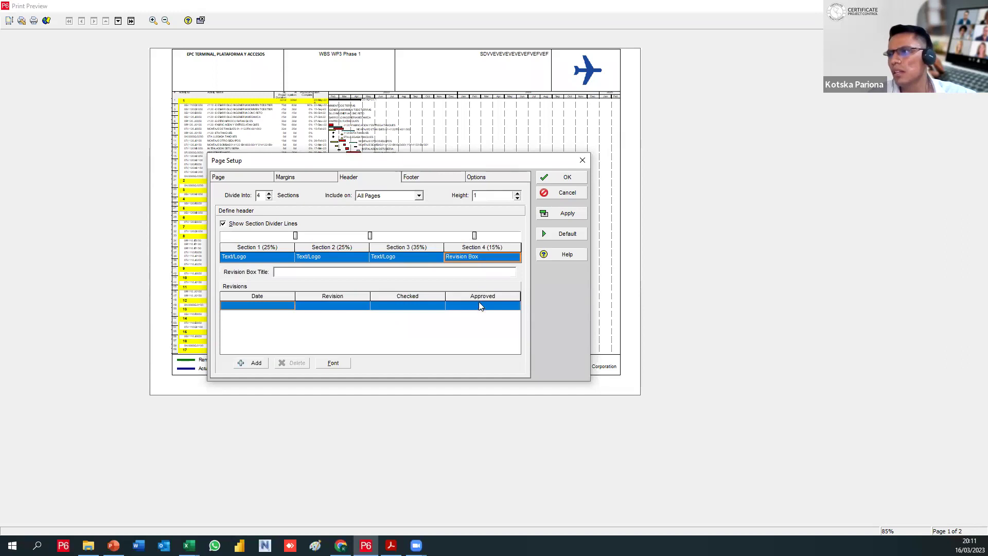
pyautogui.click(287, 306)
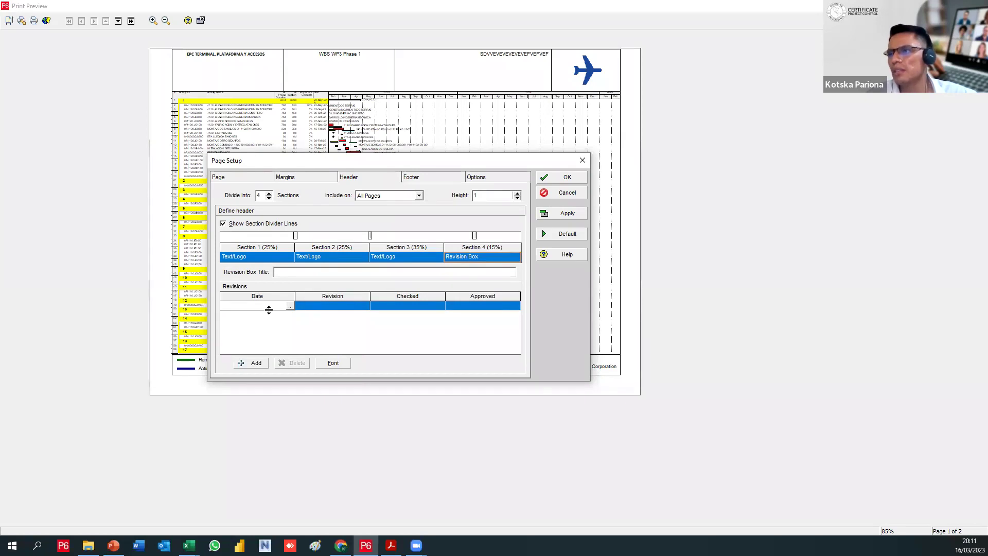
pyautogui.click(318, 310)
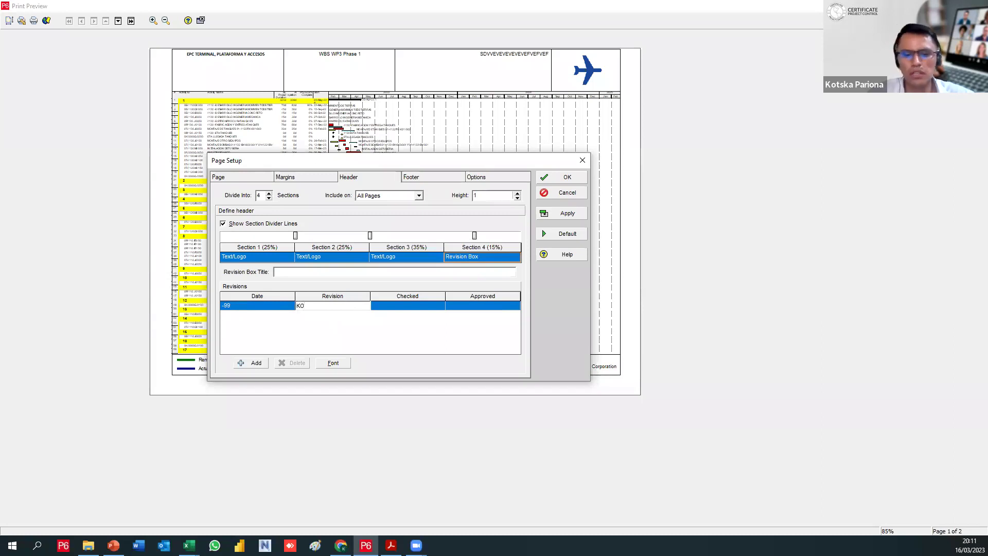
pyautogui.write('KOTSKA')
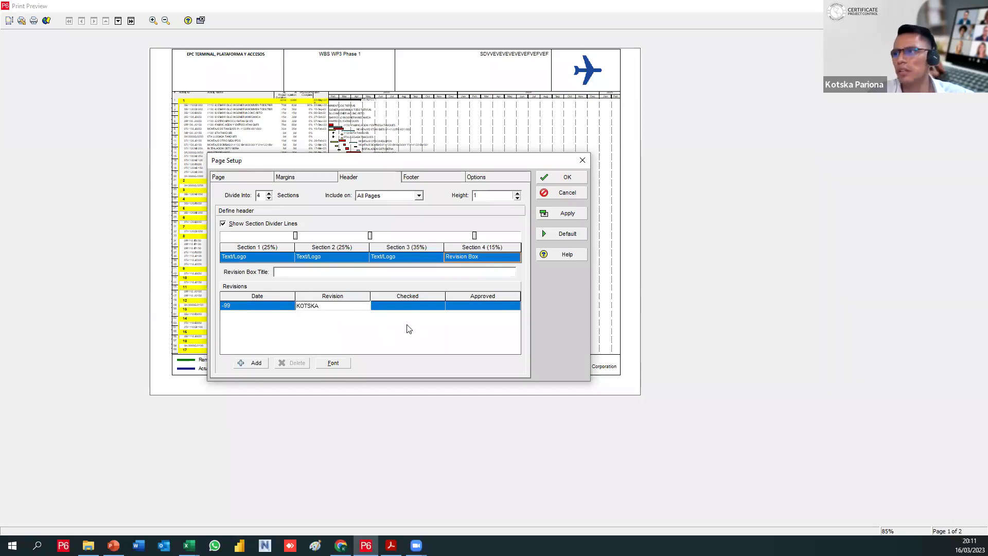
pyautogui.click(432, 305)
pyautogui.write('RAUL')
pyautogui.click(483, 305)
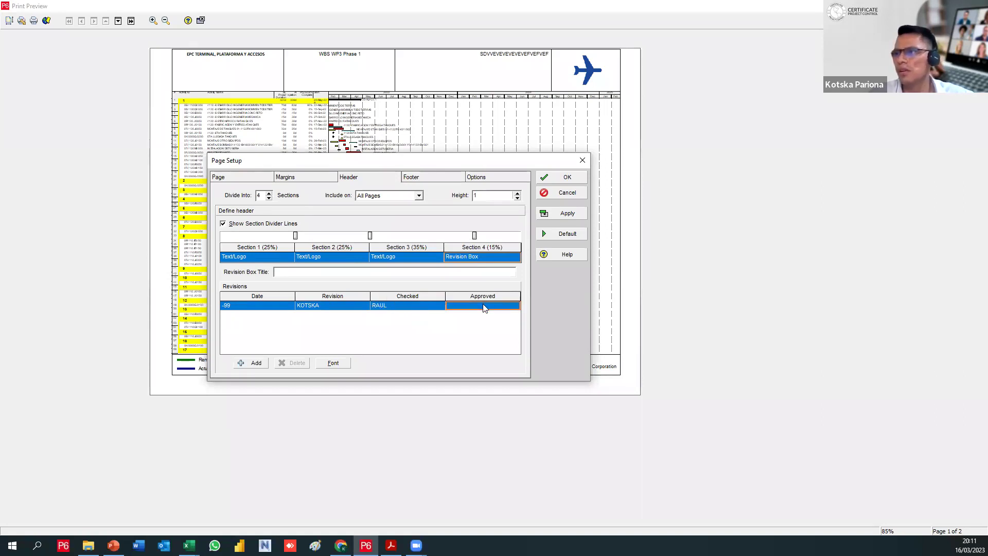
pyautogui.write('SERGIO')
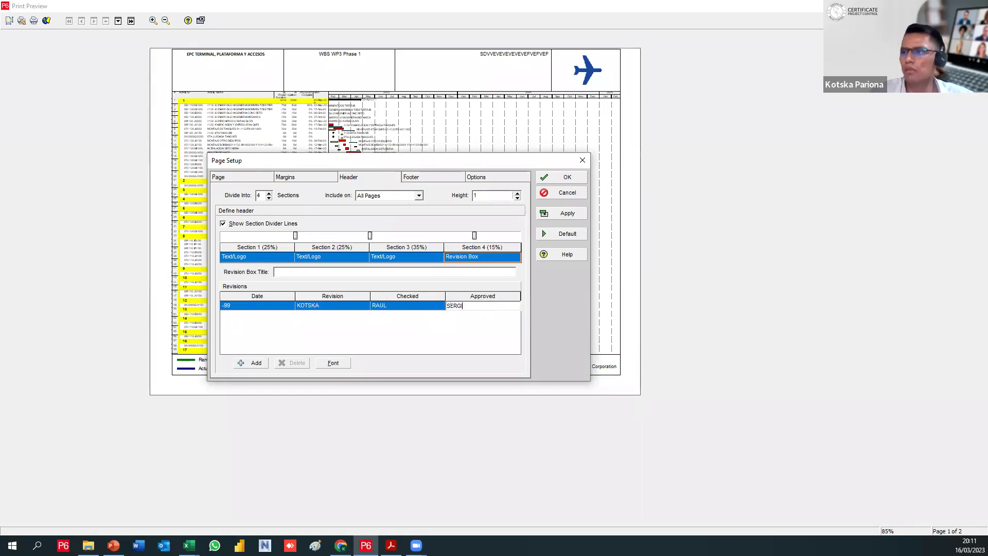
pyautogui.click(395, 336)
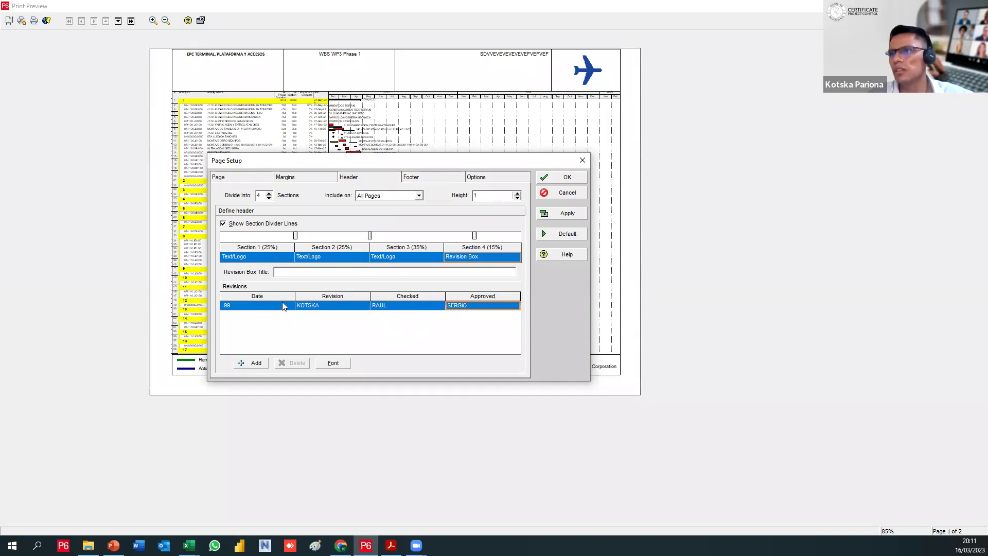
# Set the revision row's date to 09-Mar-23 and apply the revision box to the print preview
pyautogui.click(282, 304)
pyautogui.click(290, 305)
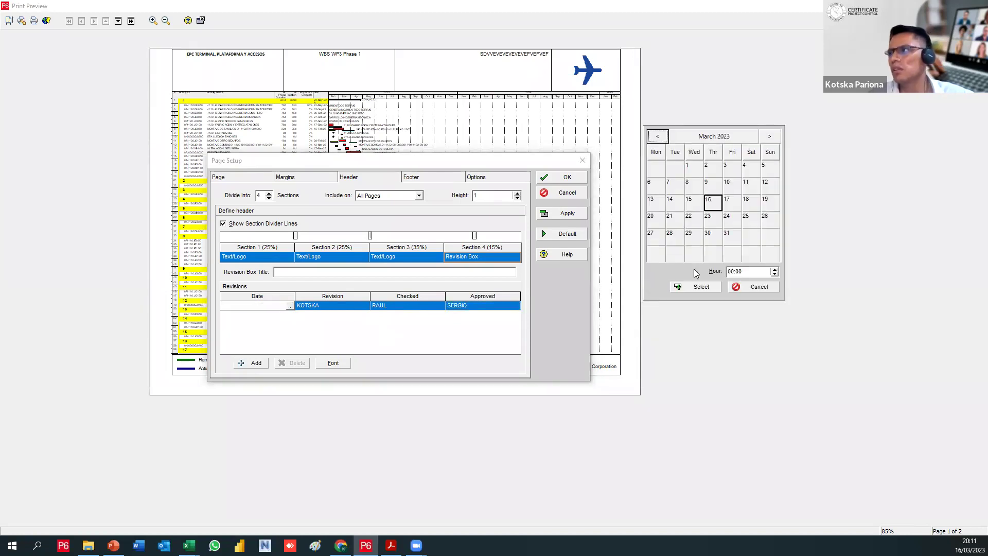
pyautogui.click(709, 187)
pyautogui.doubleClick(710, 188)
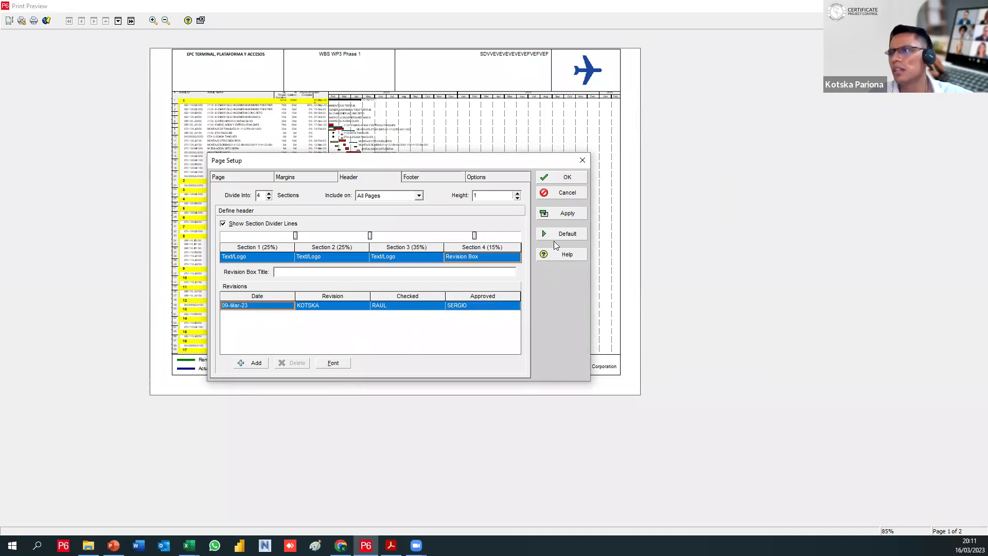
pyautogui.click(561, 213)
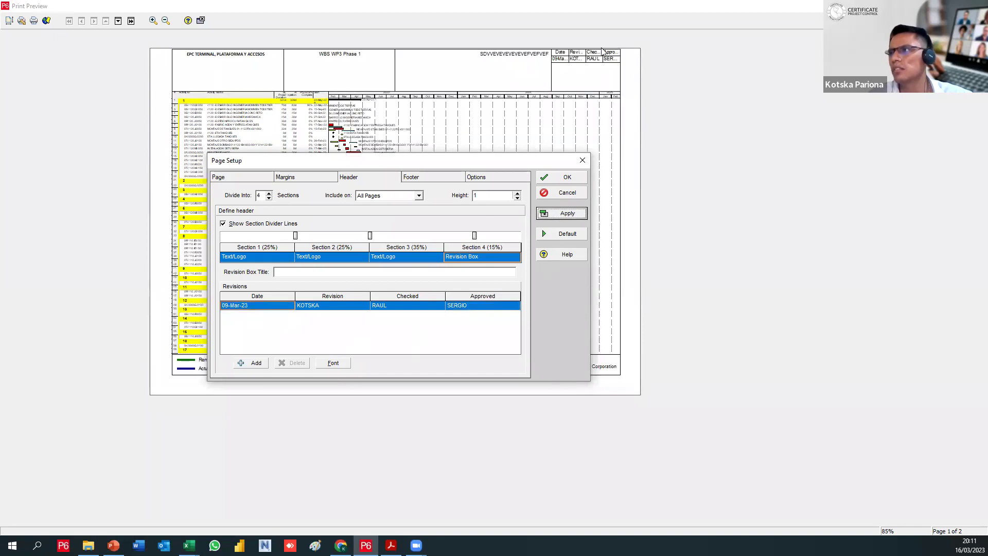
# Change header Section 4 to Picture, load AVIONSITO.png from the Documents folder, and apply it to the print preview
pyautogui.click(494, 258)
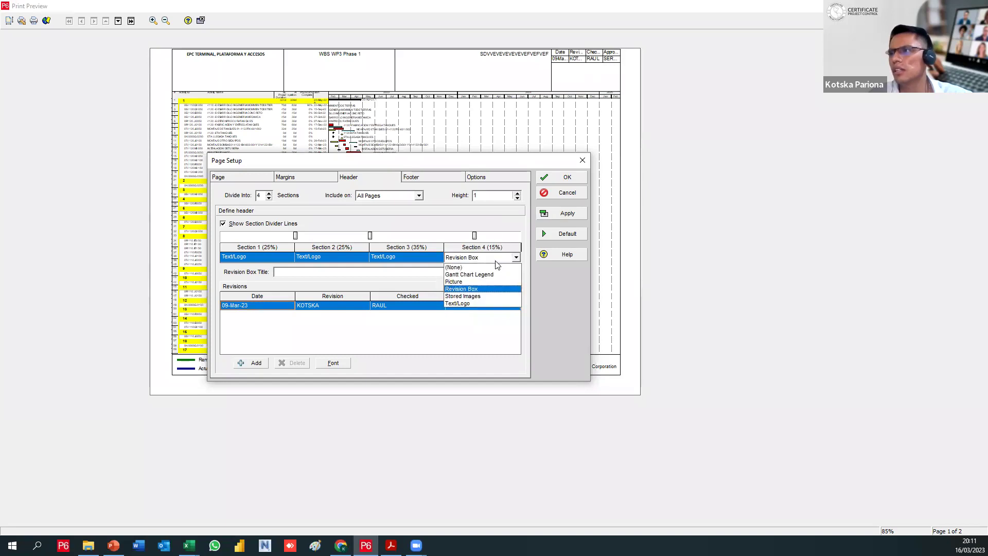
pyautogui.click(470, 282)
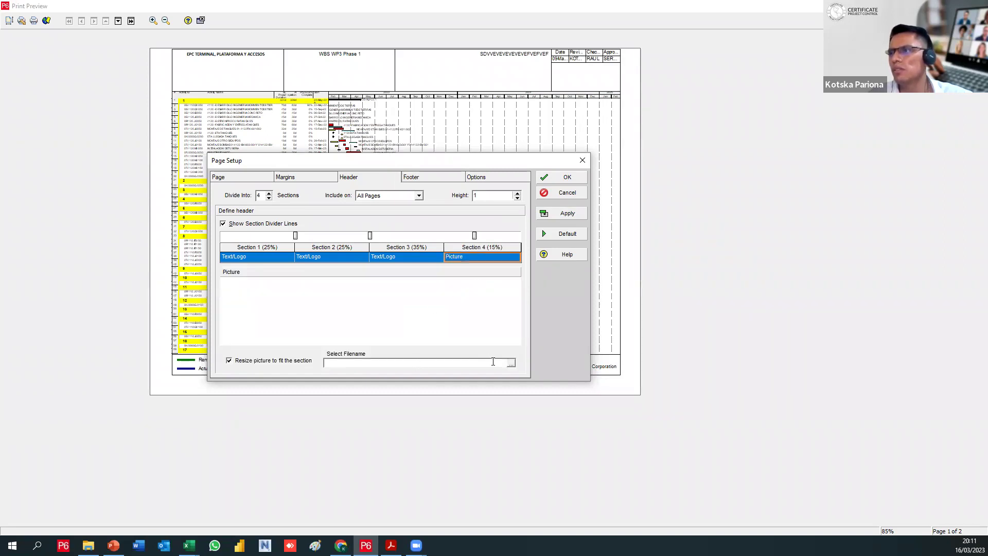
pyautogui.click(496, 260)
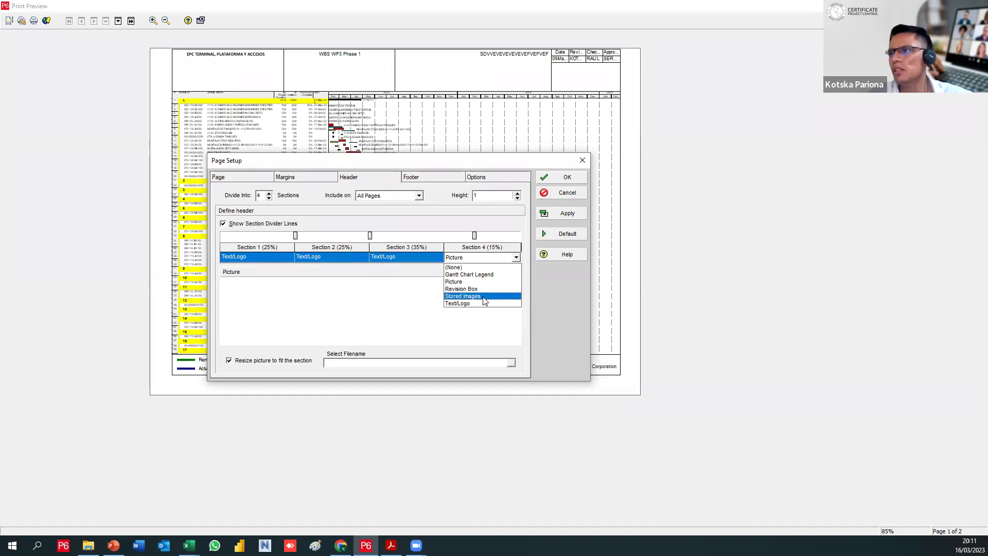
pyautogui.click(357, 304)
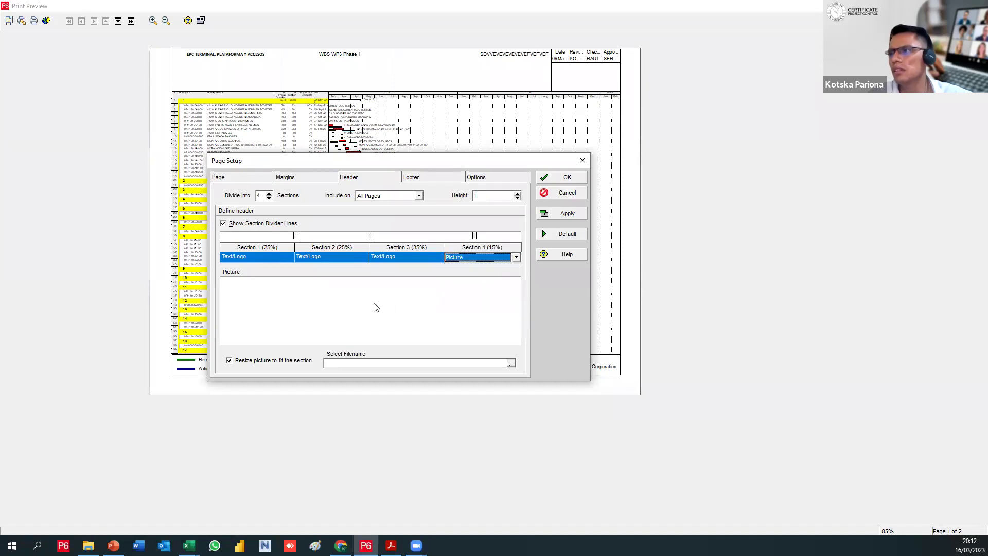
pyautogui.click(511, 363)
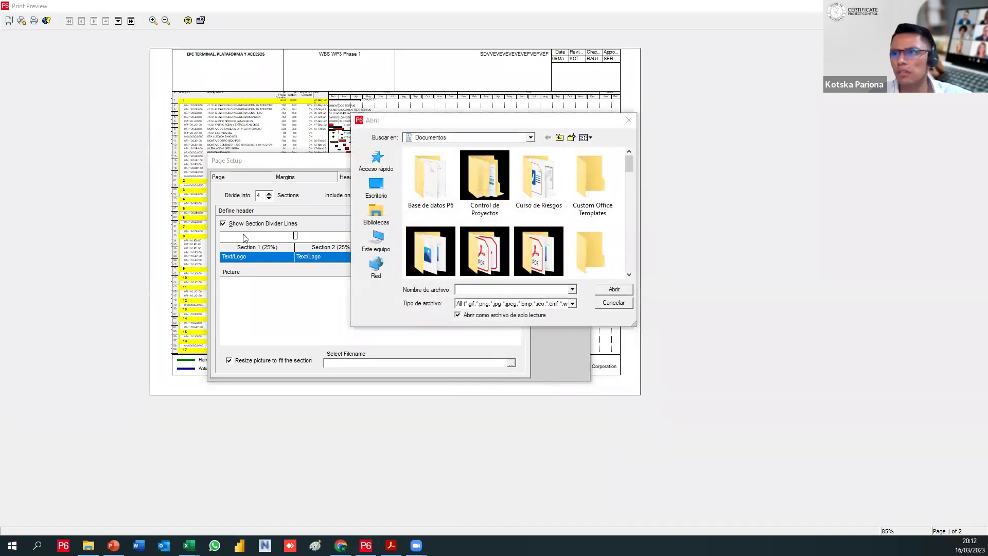
pyautogui.moveTo(629, 166); pyautogui.dragTo(630, 235)
pyautogui.doubleClick(539, 209)
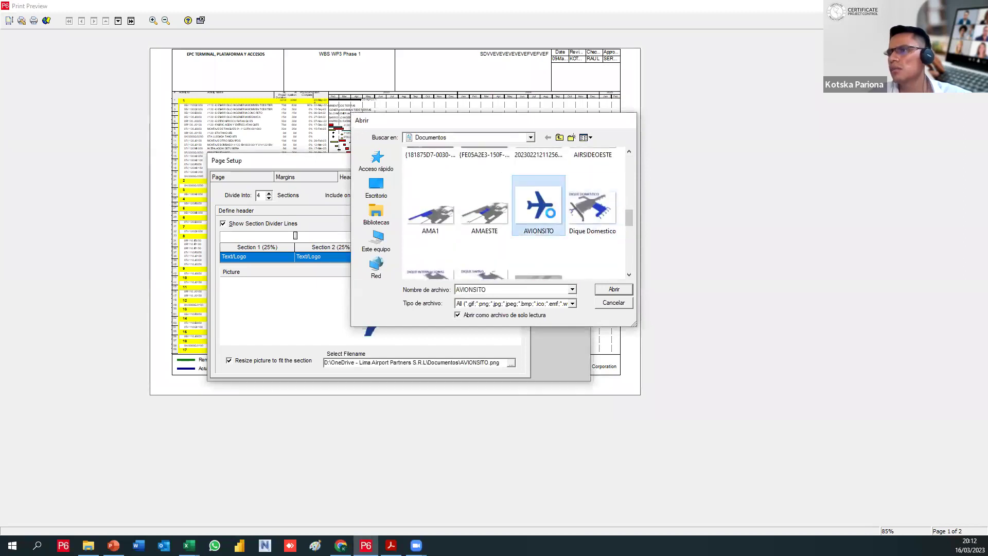
pyautogui.click(562, 218)
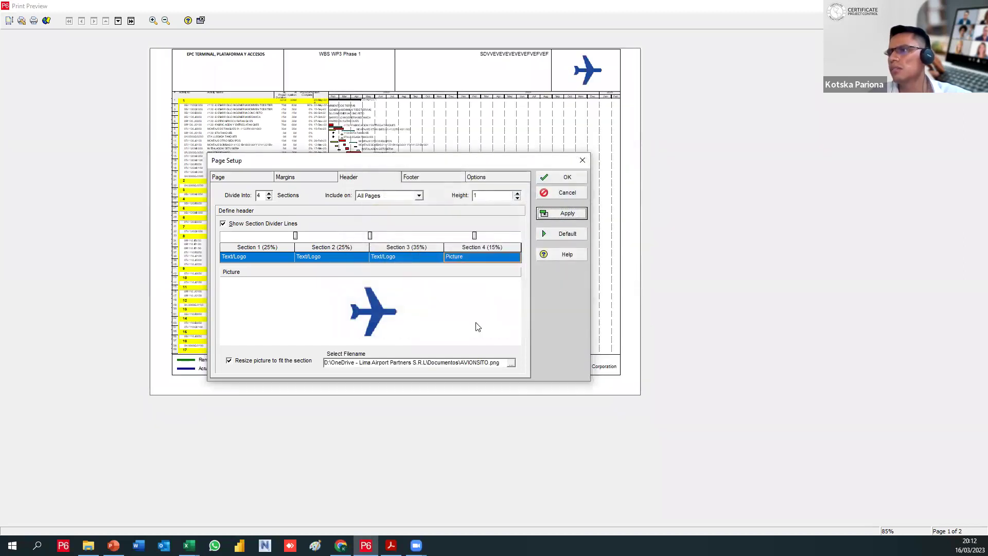
# Change header Section 4 to Gantt Chart Legend, view its font settings, and apply the legend to the print preview
pyautogui.click(496, 258)
pyautogui.click(496, 258)
pyautogui.click(487, 272)
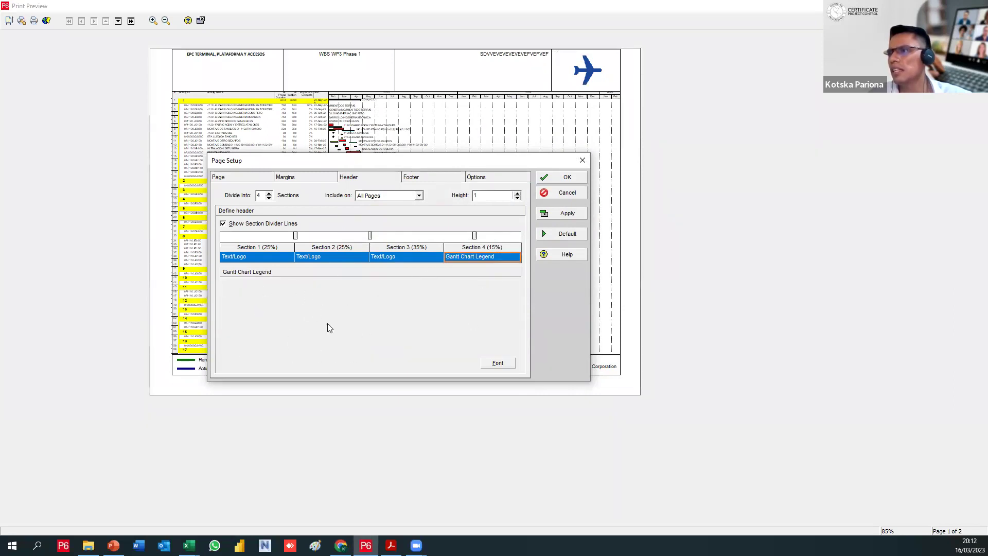
pyautogui.click(499, 368)
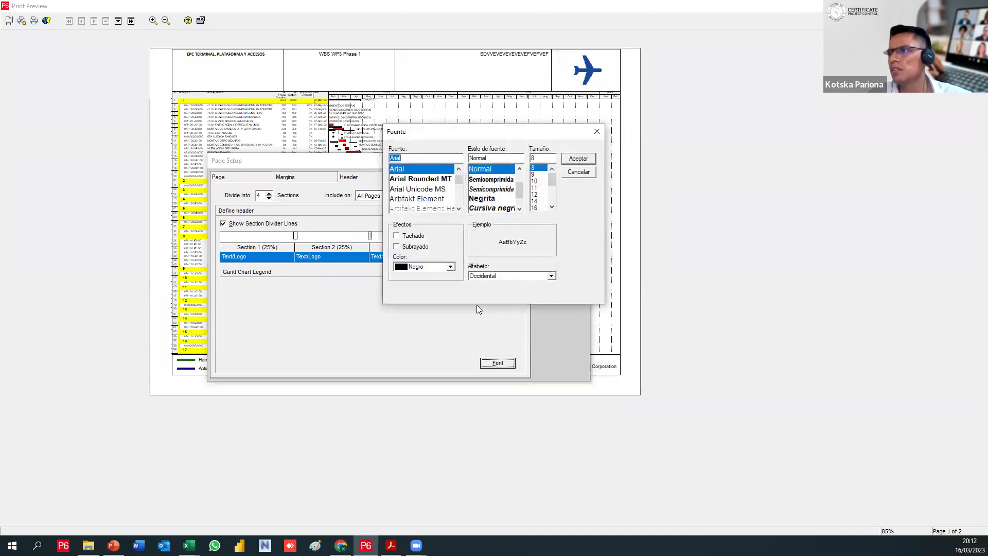
pyautogui.click(569, 167)
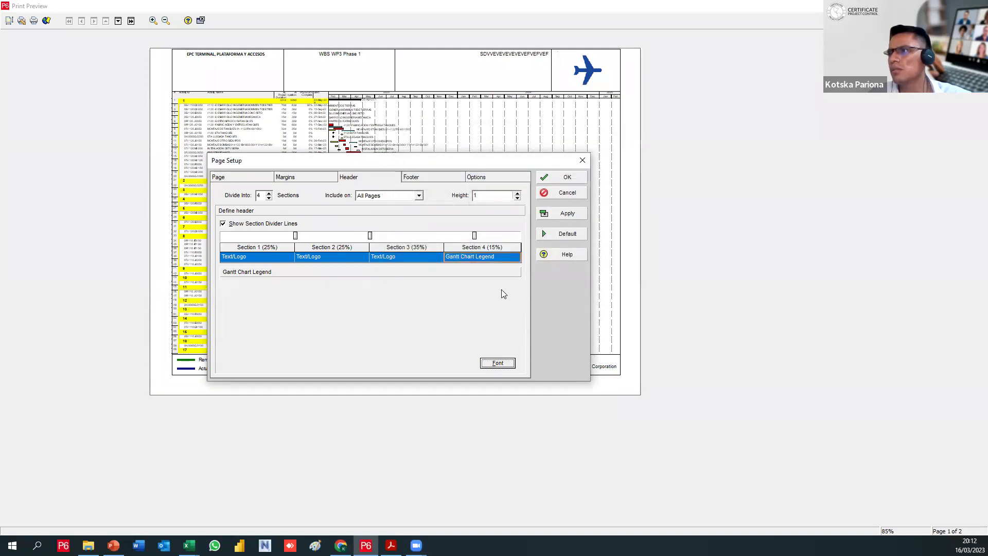
pyautogui.click(561, 215)
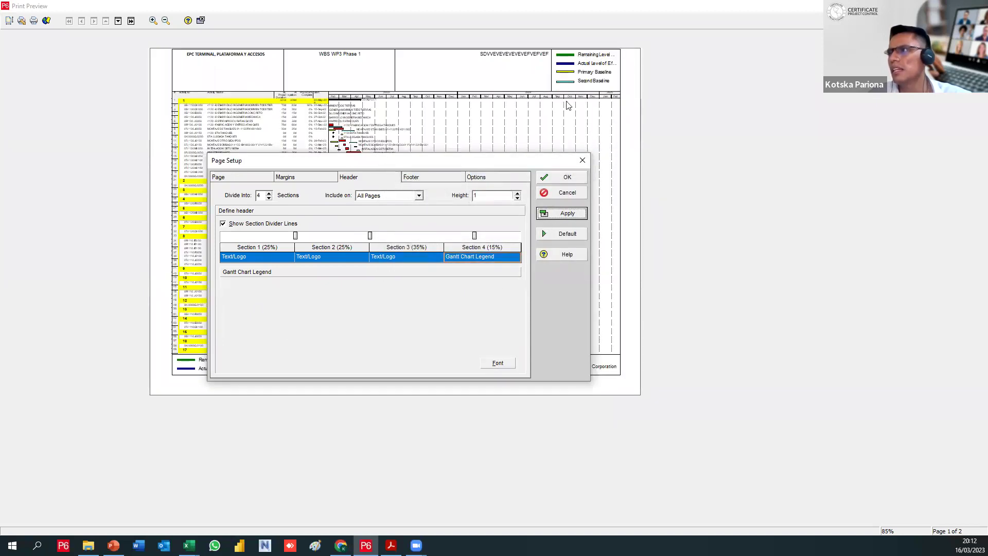
# Reduce the header to three sections and apply the new division to the print preview
pyautogui.moveTo(427, 161); pyautogui.dragTo(414, 267)
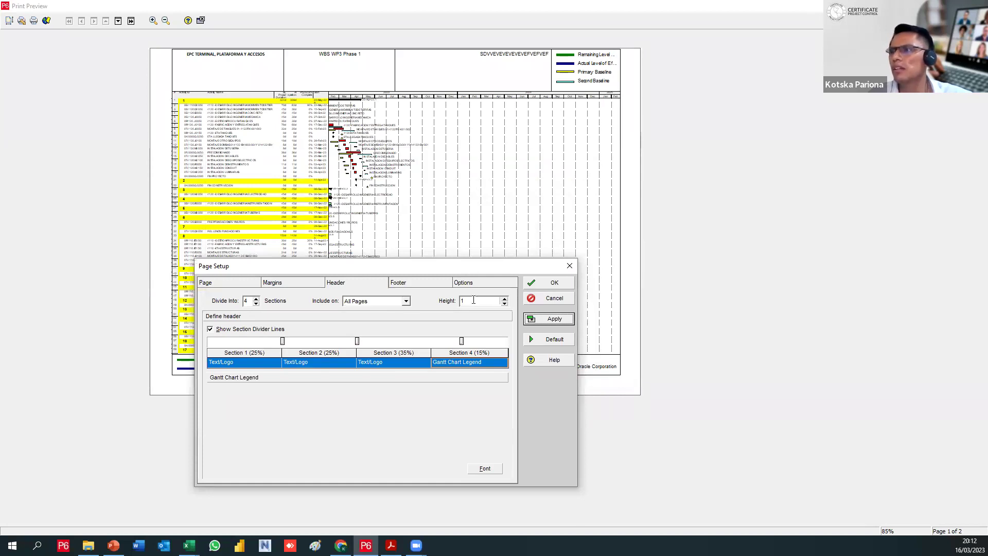
pyautogui.moveTo(484, 266); pyautogui.dragTo(517, 191)
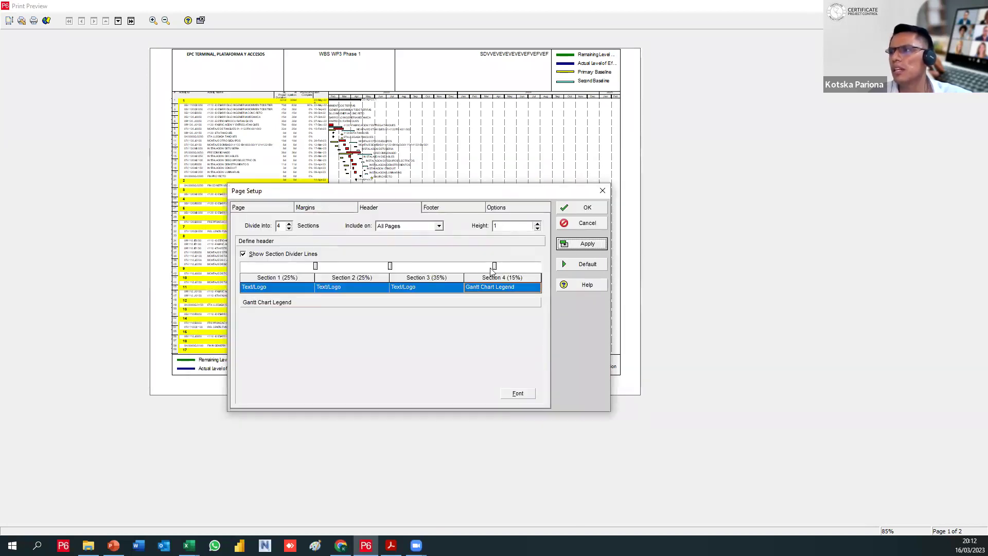
pyautogui.click(289, 228)
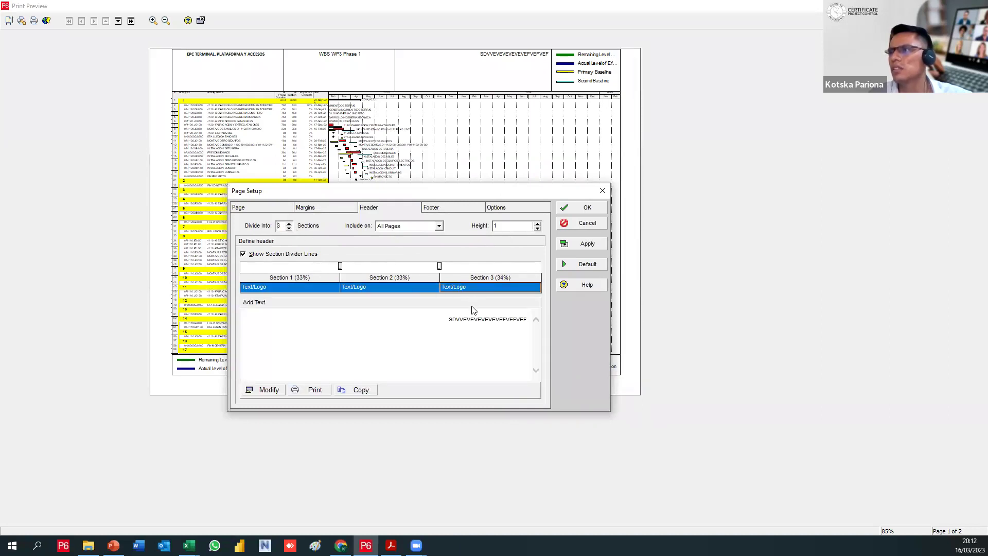
pyautogui.click(569, 245)
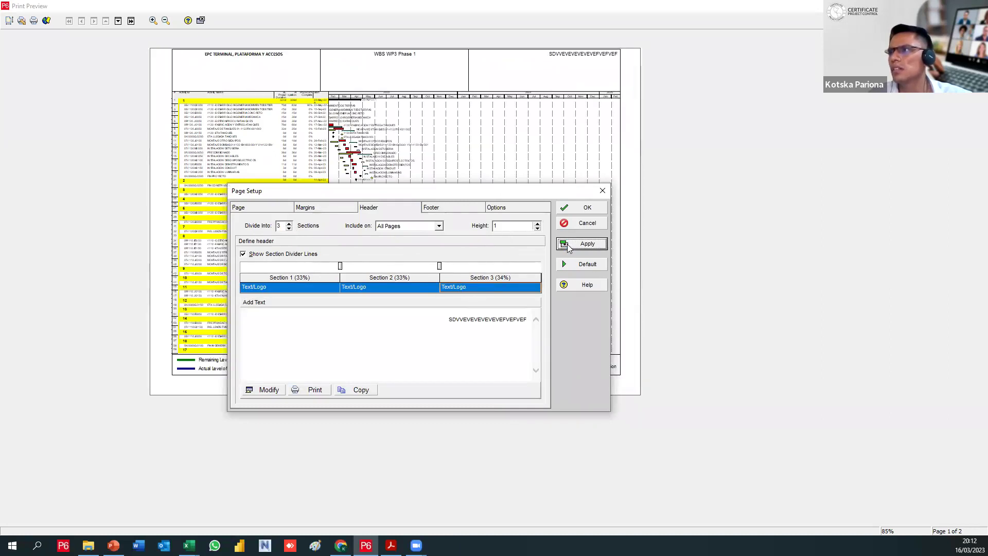
# Replace the placeholder text in header Section 3 with the CD - Current Date variable
pyautogui.moveTo(442, 325); pyautogui.dragTo(468, 322)
pyautogui.click(498, 323)
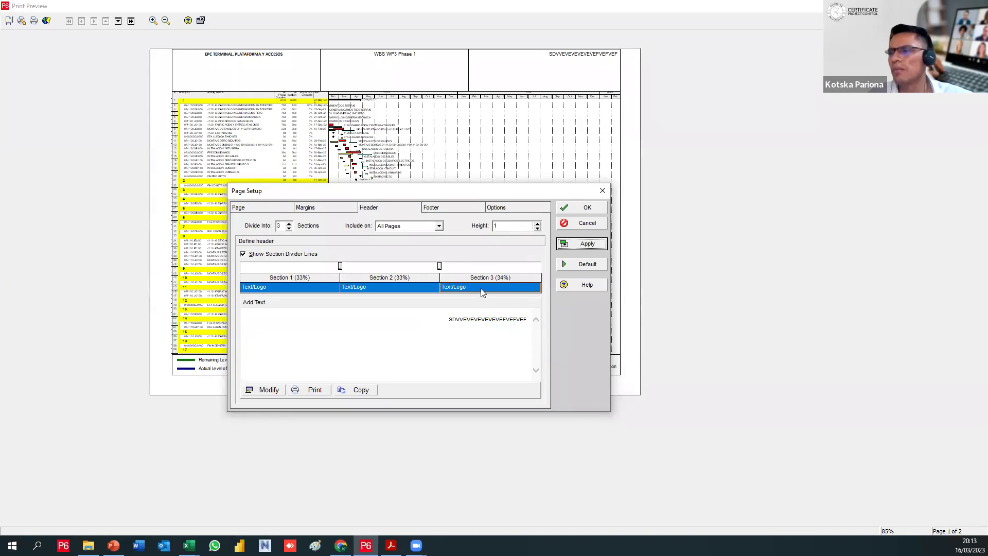
pyautogui.click(281, 390)
pyautogui.moveTo(234, 71); pyautogui.dragTo(369, 73)
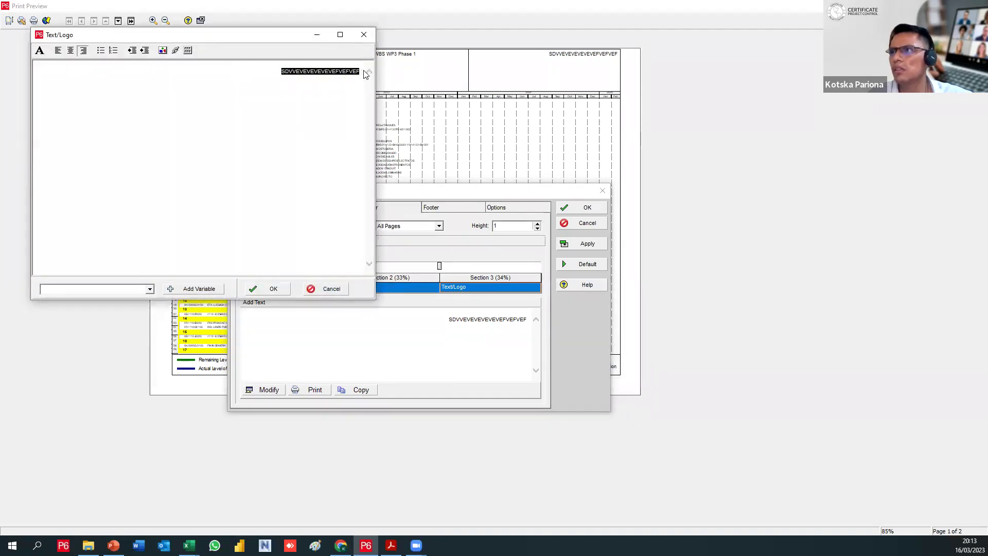
pyautogui.click(149, 289)
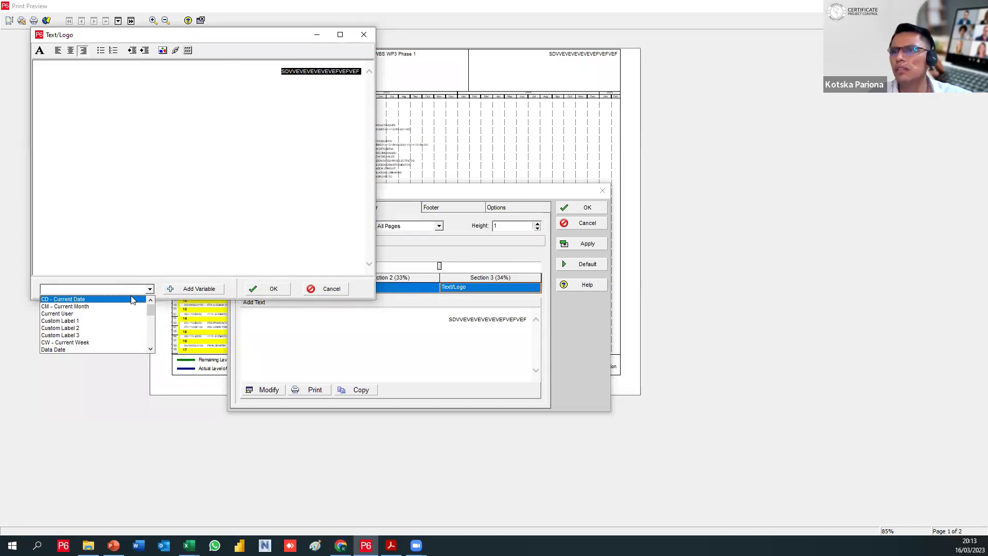
pyautogui.click(132, 299)
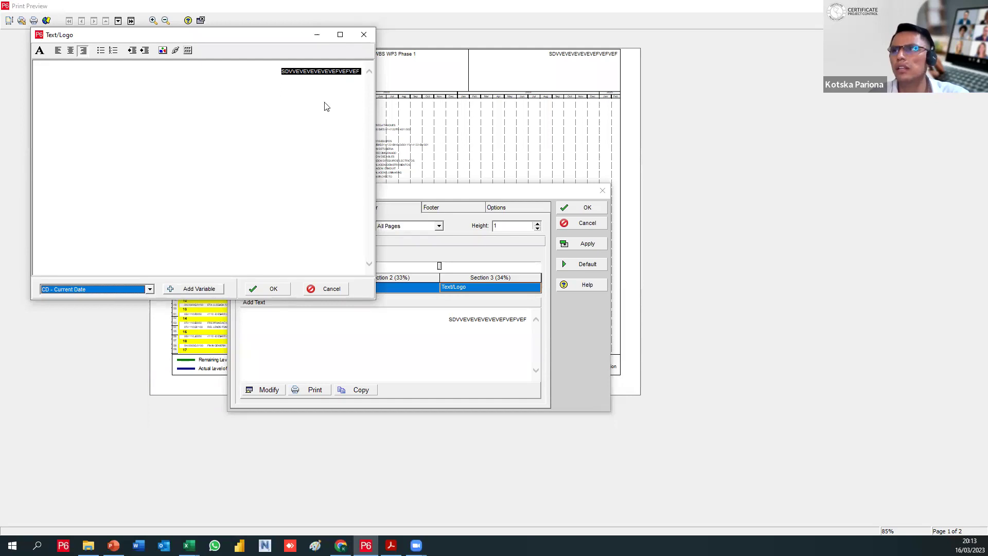
pyautogui.moveTo(281, 71); pyautogui.dragTo(384, 74)
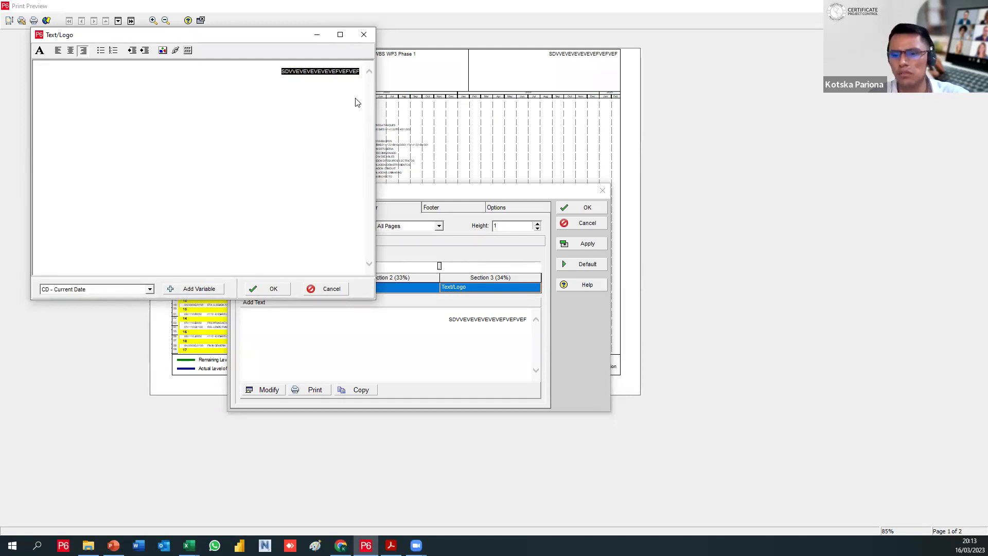
pyautogui.press('Delete')
pyautogui.click(193, 290)
# Add the Project Name variable on a separate line below the current date variable in header Section 3
pyautogui.click(148, 291)
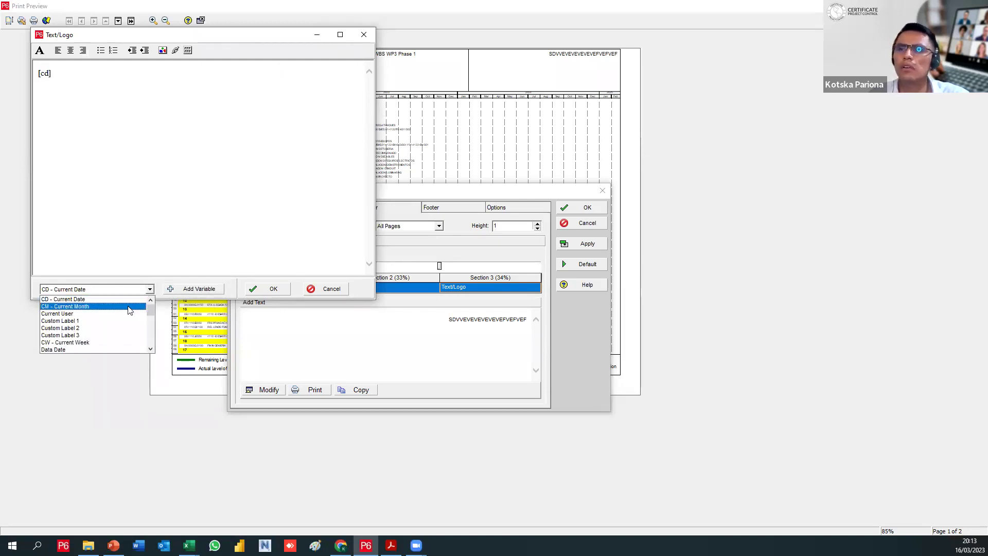
pyautogui.scroll(-1, 126, 315)
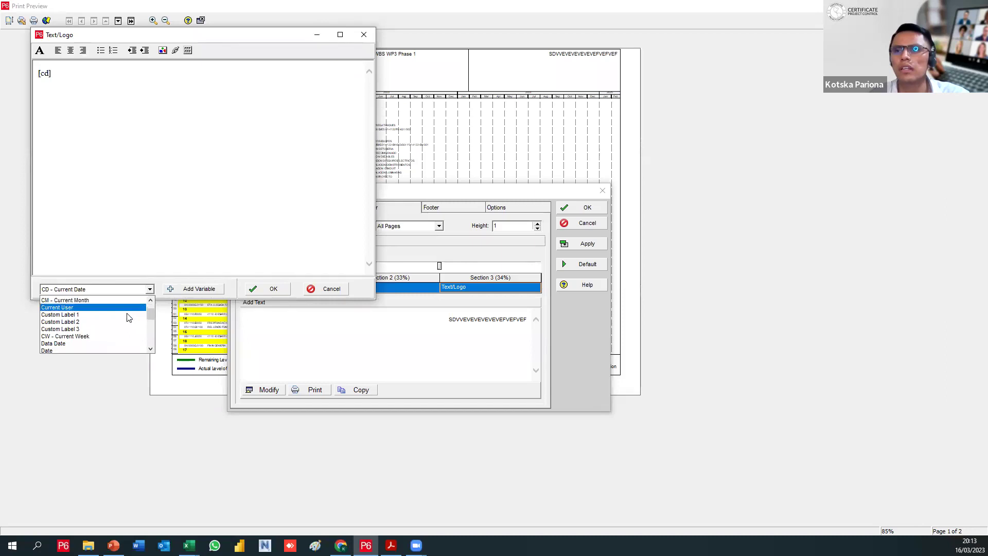
pyautogui.scroll(1, 87, 330)
pyautogui.scroll(-1, 86, 325)
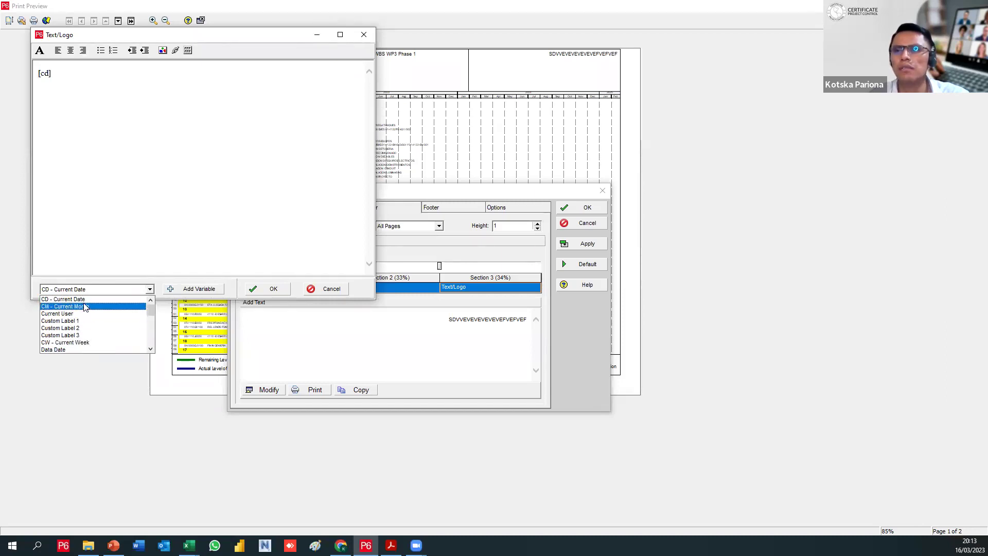
pyautogui.scroll(-4, 87, 328)
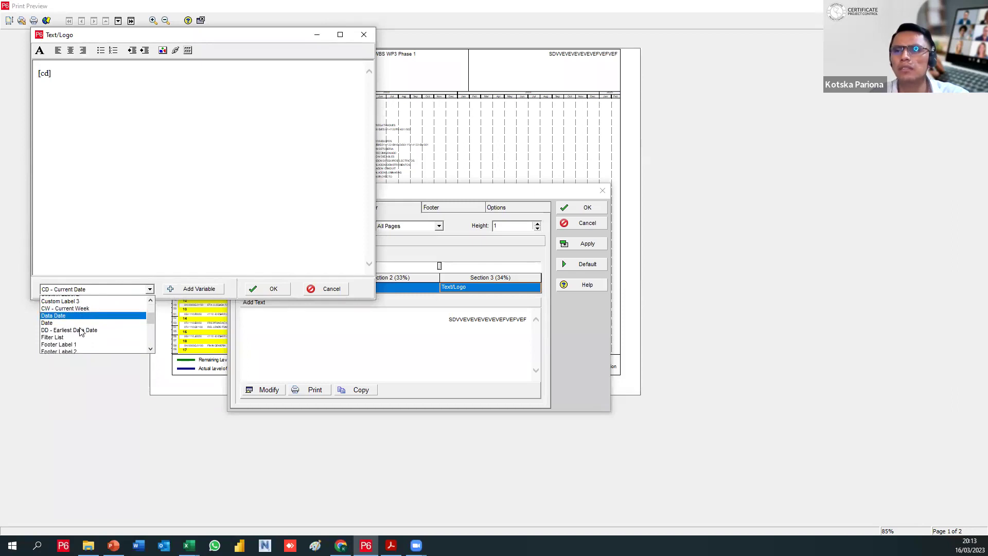
pyautogui.scroll(-3, 98, 328)
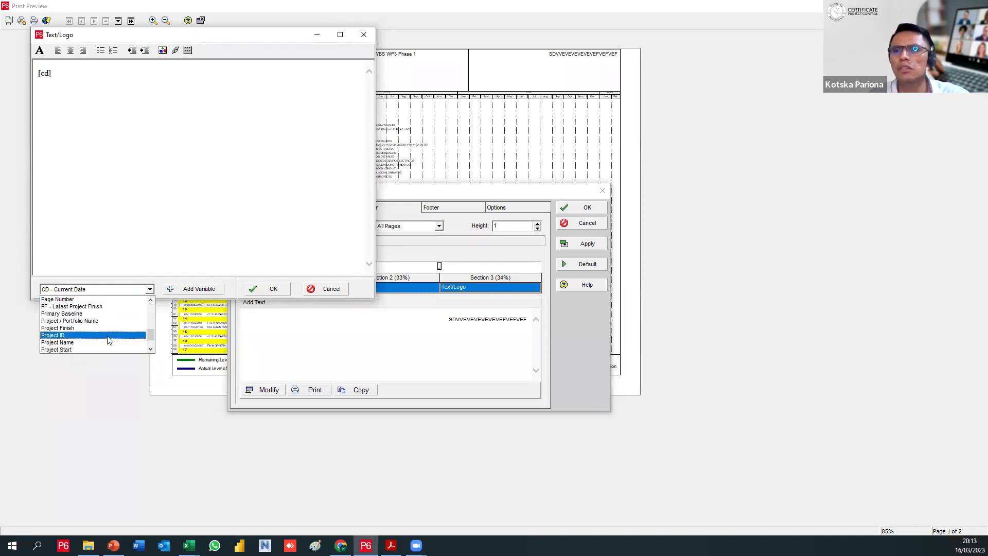
pyautogui.click(62, 72)
pyautogui.click(61, 73)
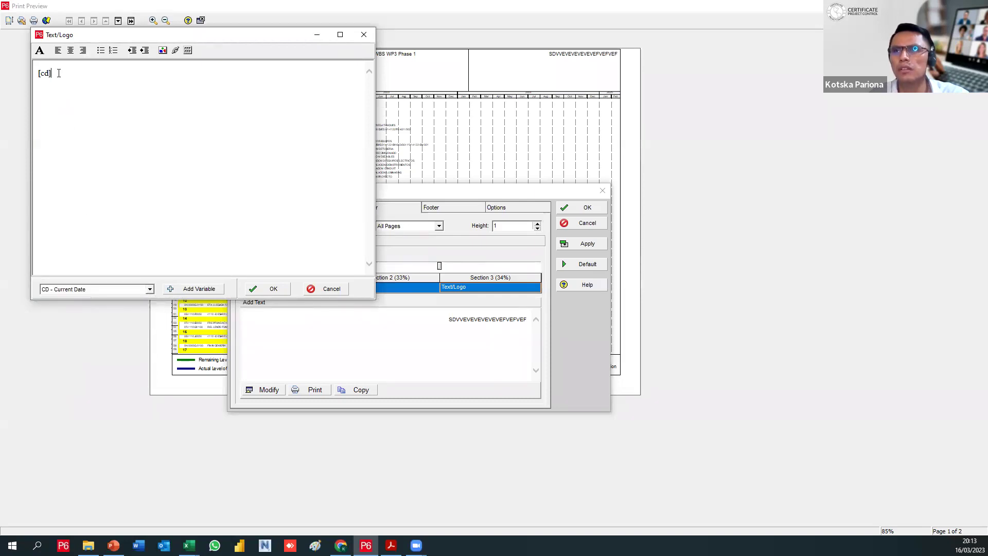
pyautogui.click(151, 290)
pyautogui.scroll(-5, 105, 329)
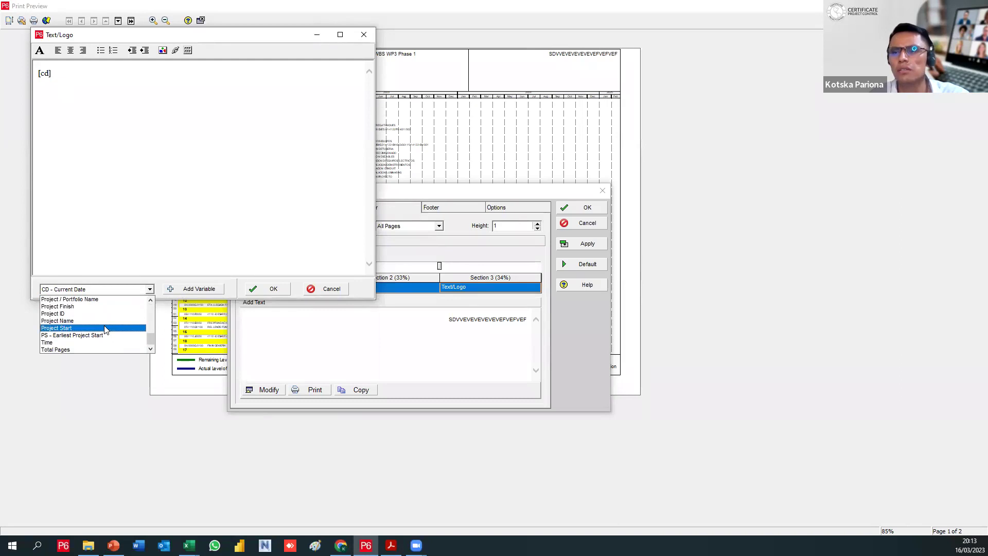
pyautogui.click(101, 321)
pyautogui.click(193, 289)
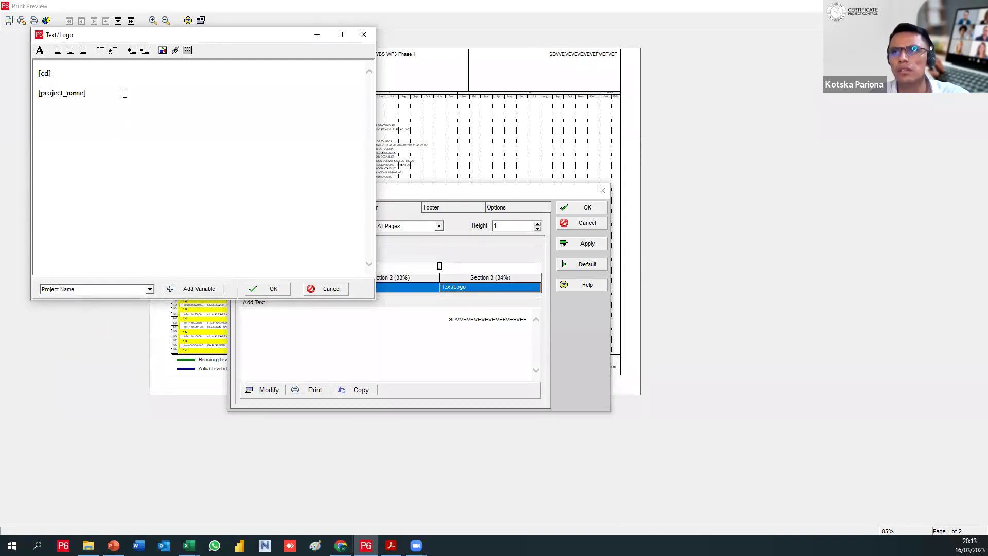
# Add the Project Finish variable on a separate line below the project name variable and accept the Section 3 text
pyautogui.click(150, 289)
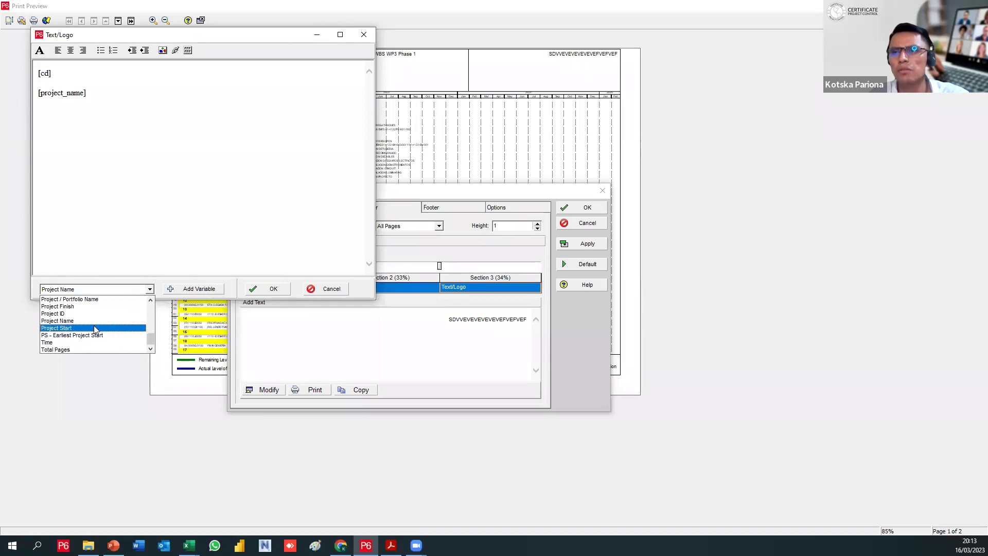
pyautogui.click(90, 306)
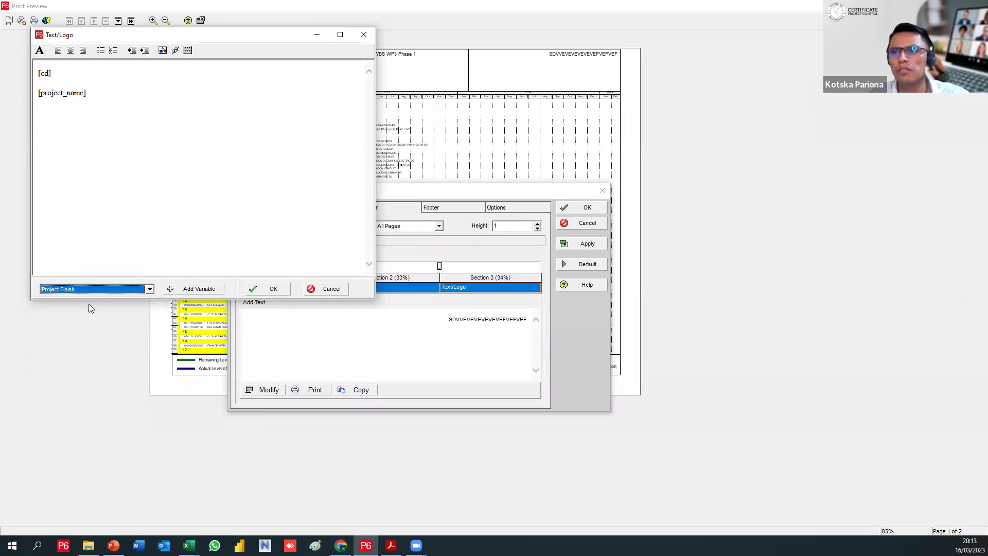
pyautogui.click(119, 110)
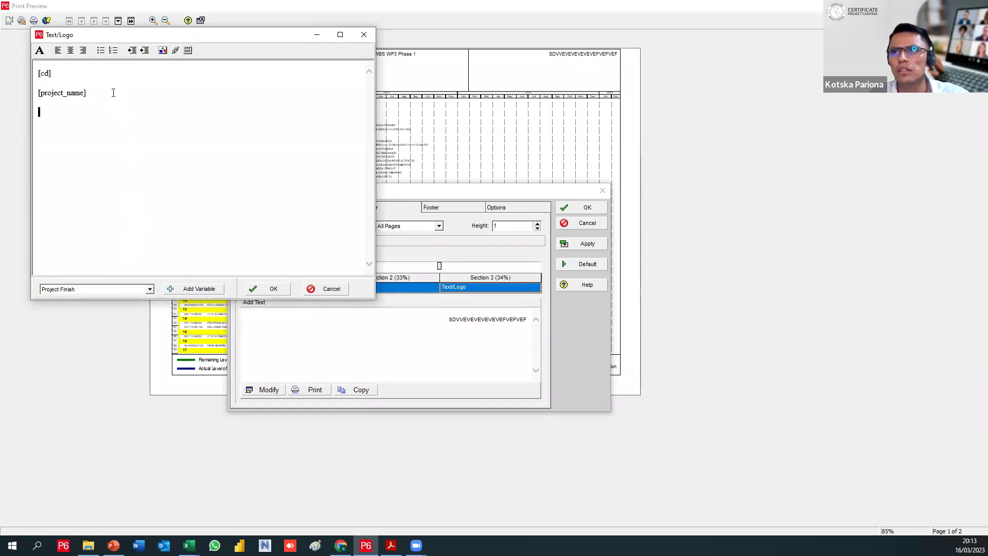
pyautogui.click(186, 286)
pyautogui.click(263, 291)
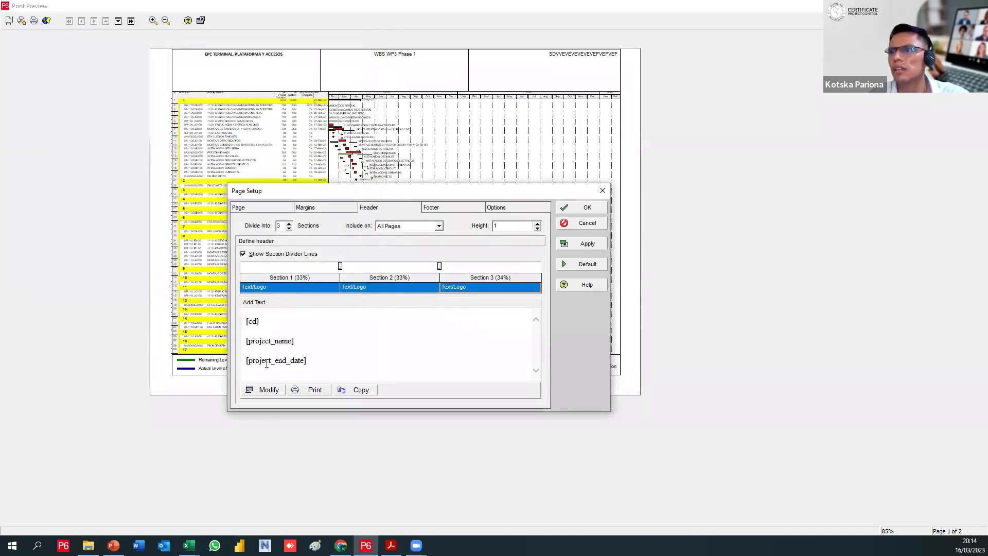
# Replace the [cd] variable in header section 3 with the Data Date variable and apply the header
pyautogui.click(565, 243)
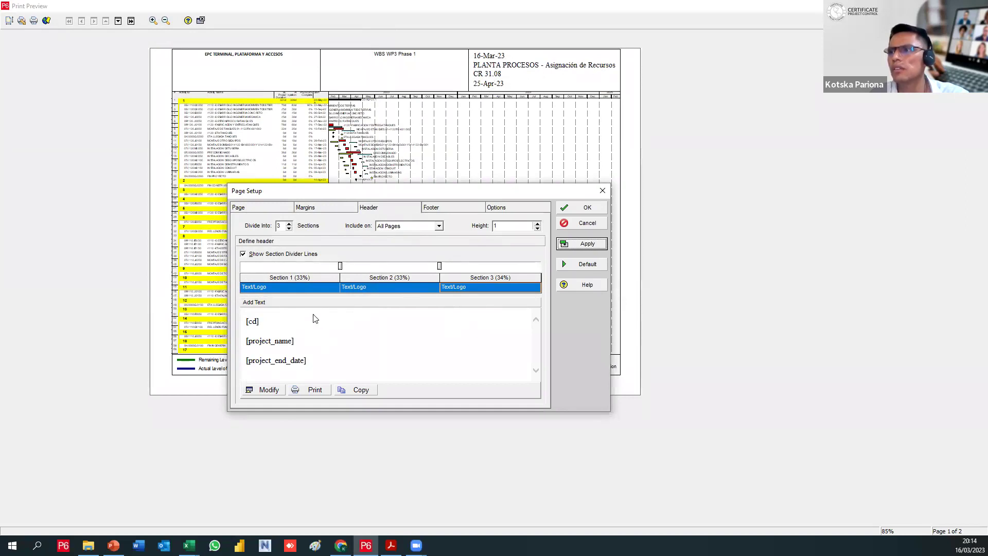
pyautogui.click(263, 389)
pyautogui.moveTo(72, 87); pyautogui.dragTo(39, 90)
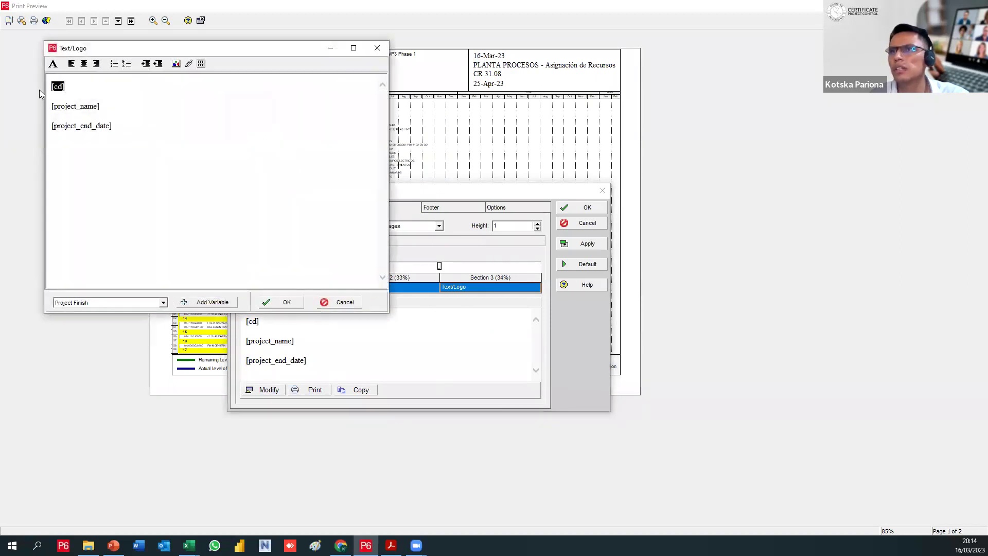
pyautogui.press('Delete')
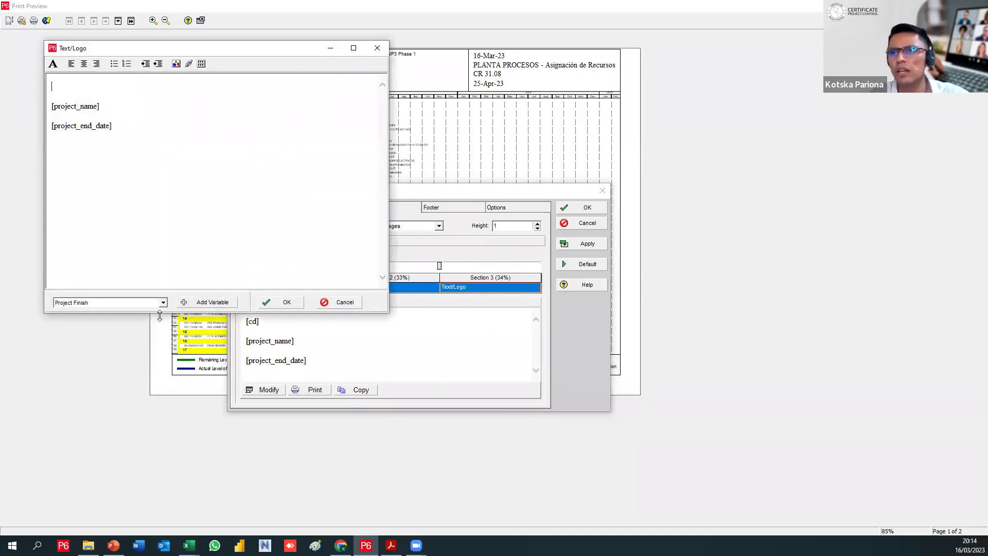
pyautogui.click(161, 304)
pyautogui.scroll(5, 120, 330)
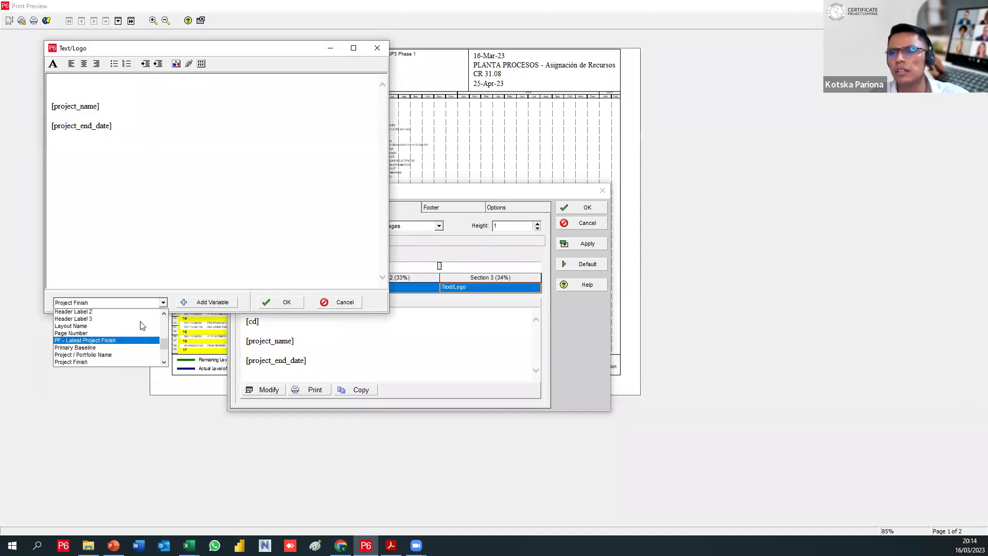
pyautogui.scroll(3, 119, 329)
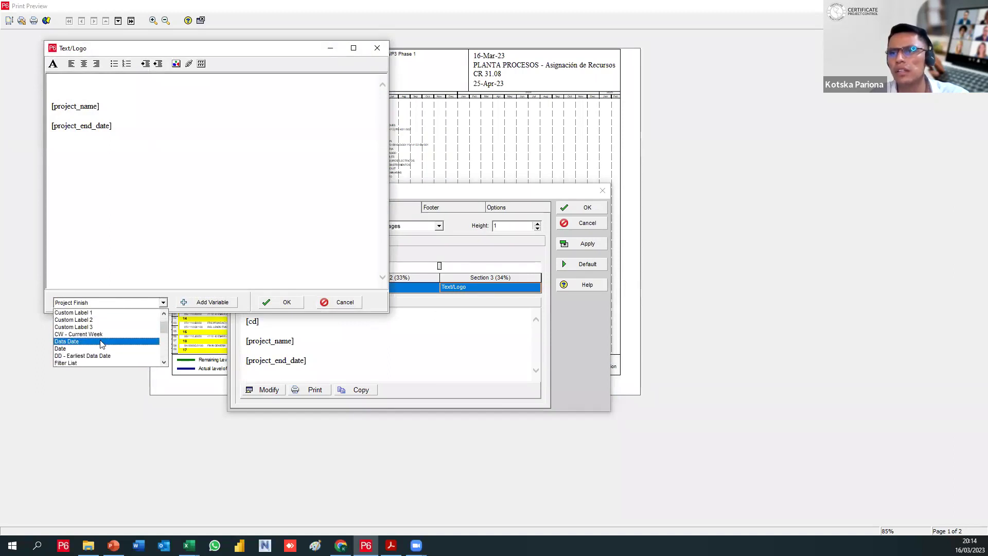
pyautogui.click(103, 341)
pyautogui.click(206, 302)
pyautogui.click(283, 302)
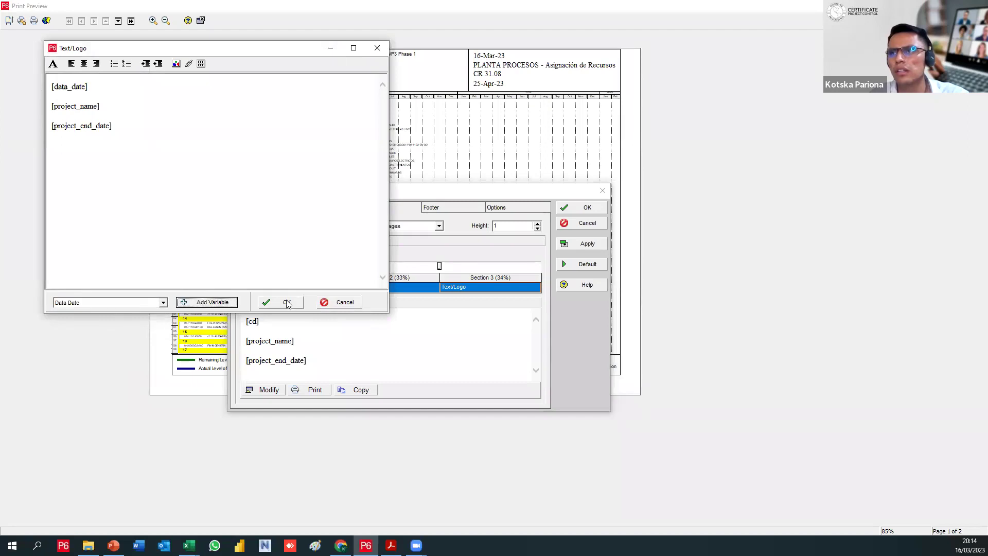
pyautogui.click(576, 244)
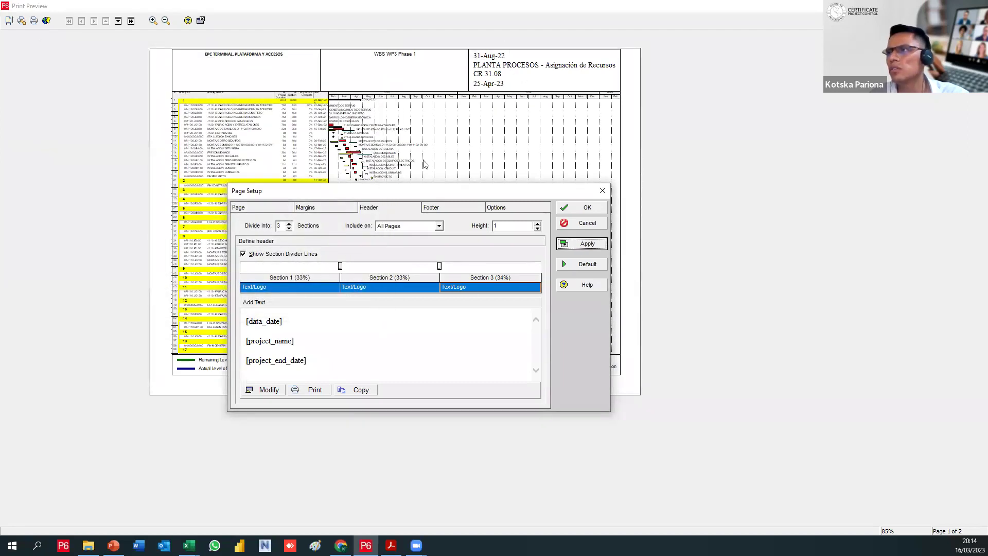
# Add the label "fecha de corte : " before the data date variable in header section 3
pyautogui.click(261, 390)
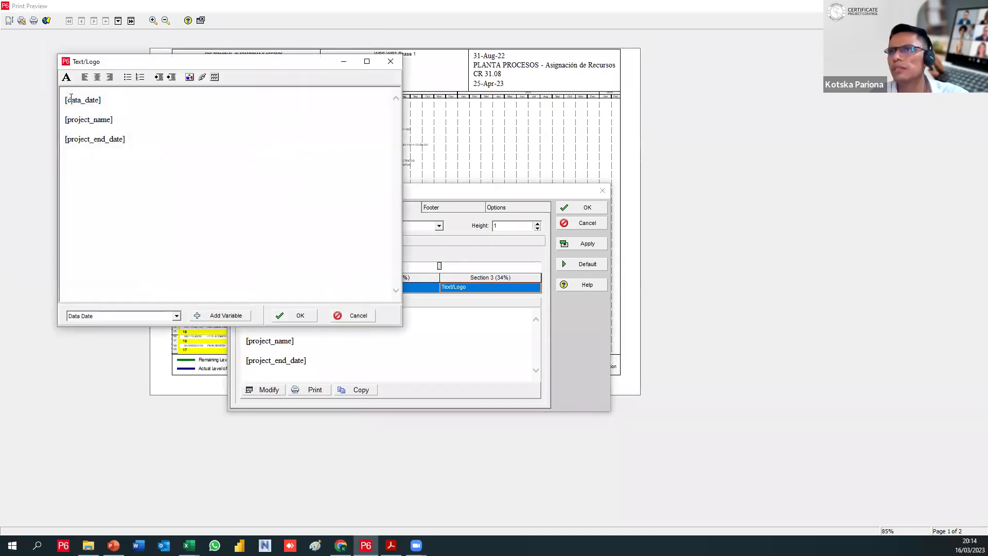
pyautogui.write('fech')
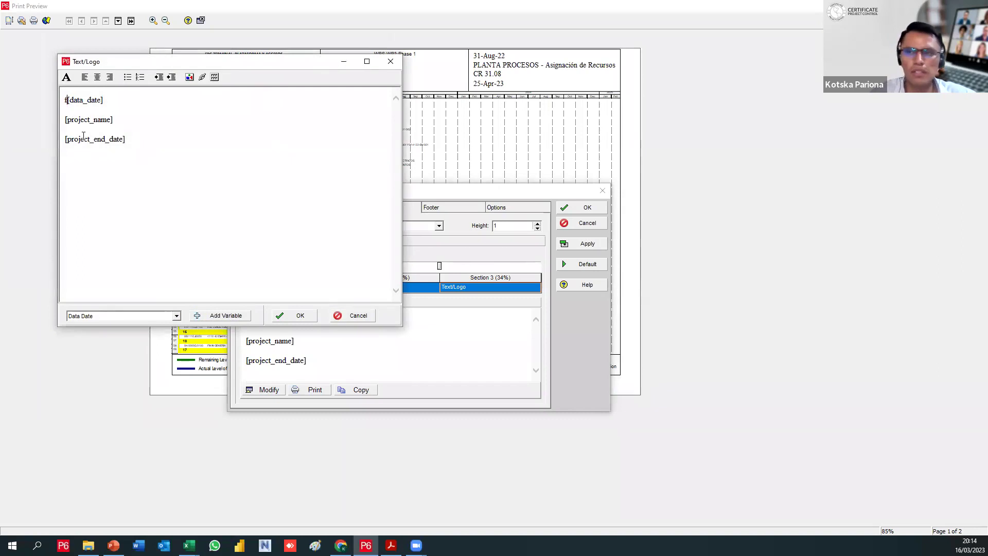
pyautogui.write('a de cort')
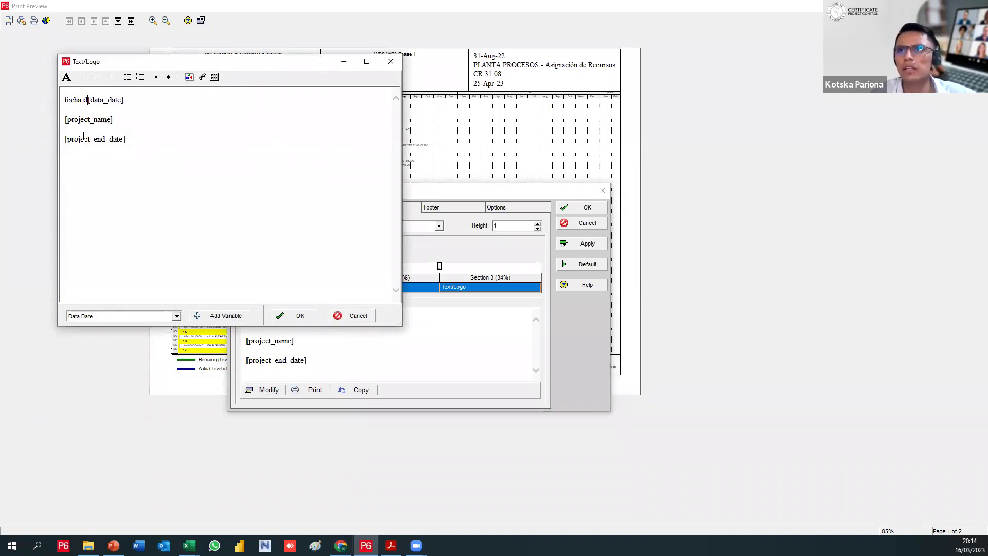
pyautogui.write('e : ')
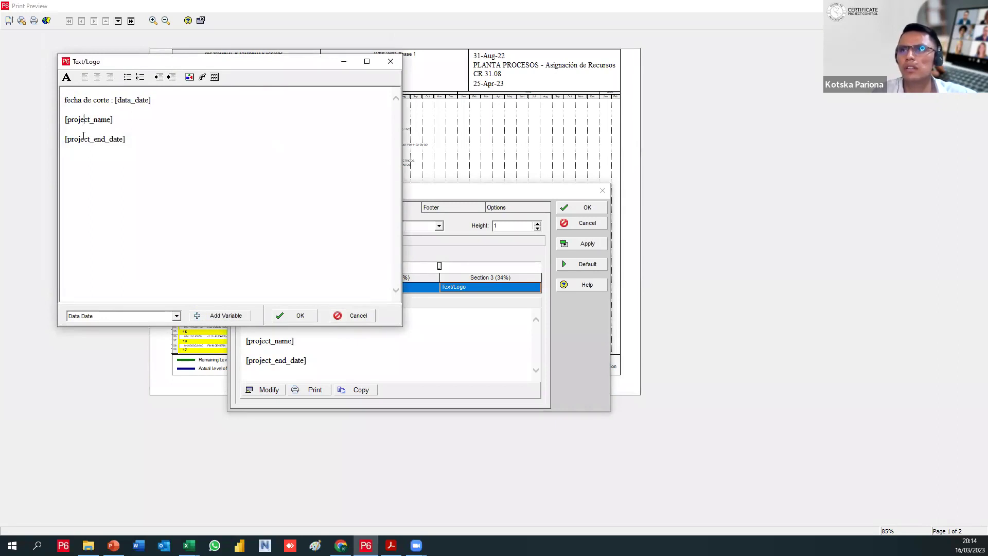
# Label the project name variable "Proyecto:" and the project end date variable "Fin Forecast:" in header section 3, and apply the header
pyautogui.write('Nombre')
pyautogui.press('BackSpace')
pyautogui.press('BackSpace')
pyautogui.press('BackSpace')
pyautogui.press('BackSpace')
pyautogui.press('BackSpace')
pyautogui.press('BackSpace')
pyautogui.write('Proyecto: [project_name]  ')
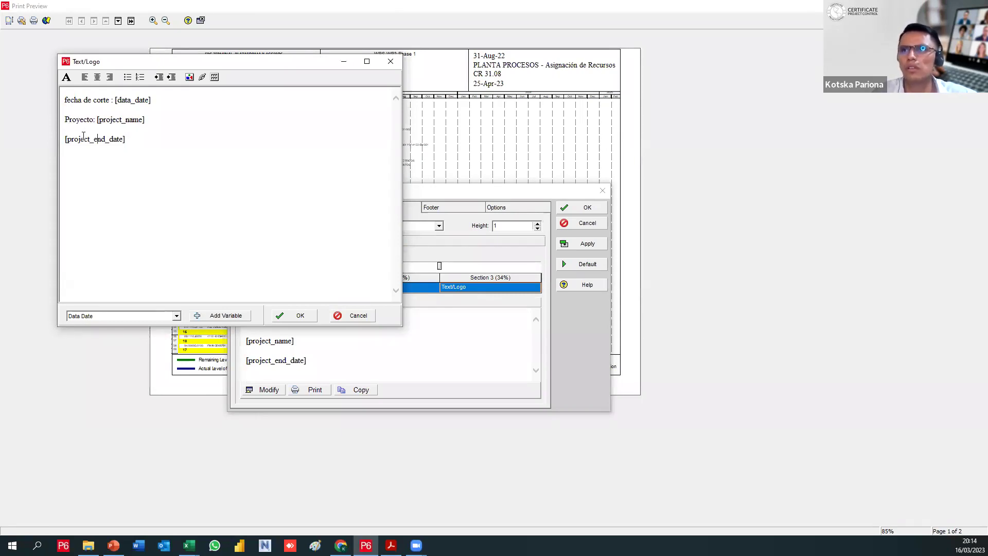
pyautogui.write('Fin Forecast:')
pyautogui.click(297, 316)
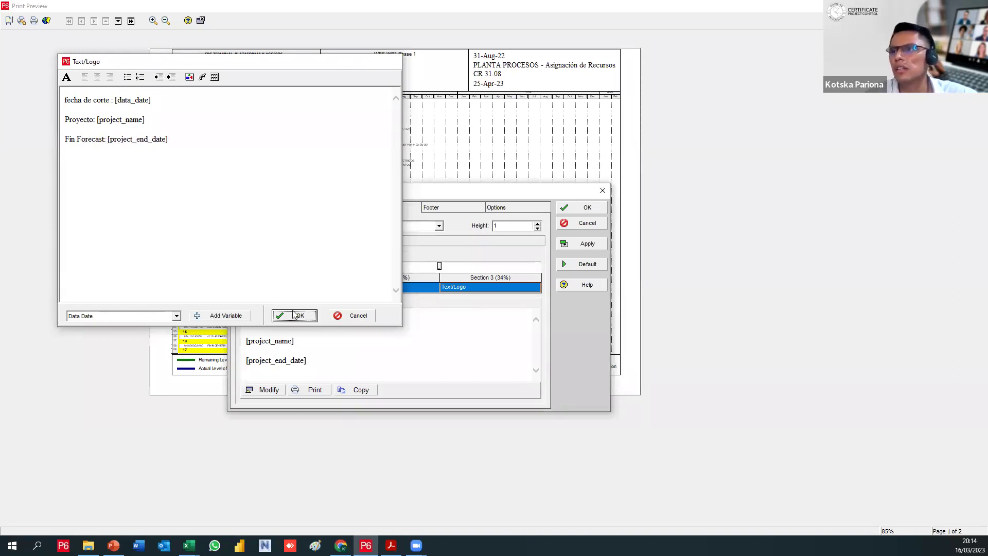
pyautogui.click(566, 247)
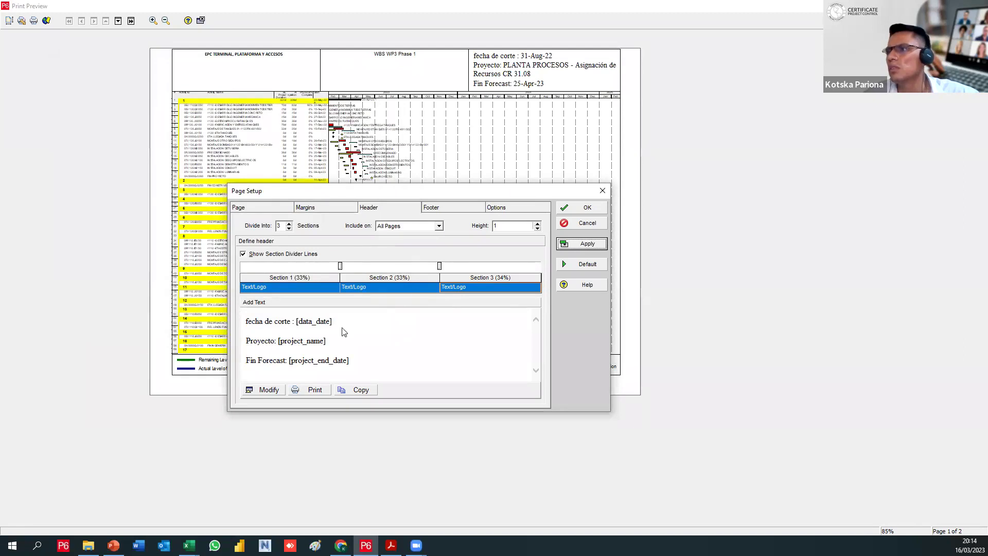
# Set the Proyecto line in header section 3 to font size 8 and apply the header
pyautogui.click(265, 390)
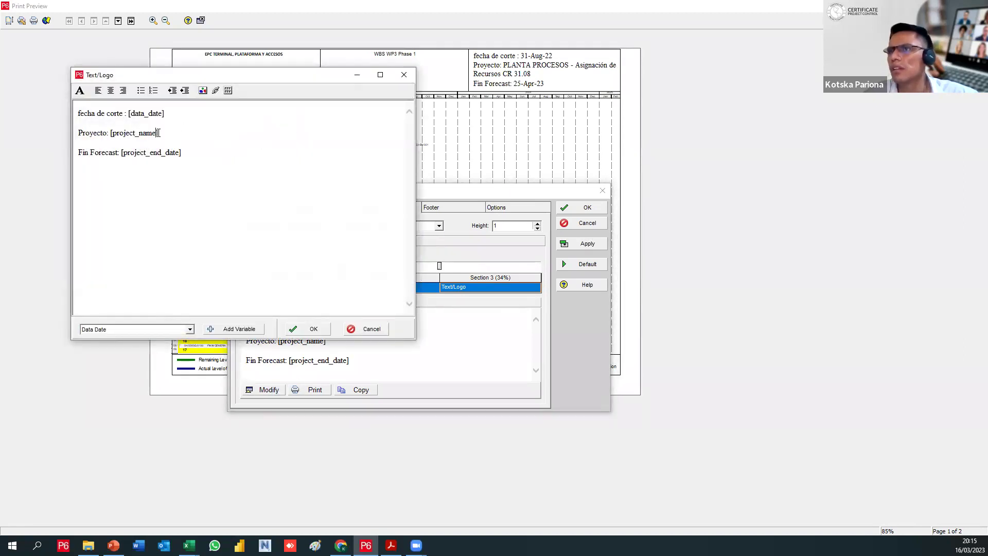
pyautogui.click(74, 132)
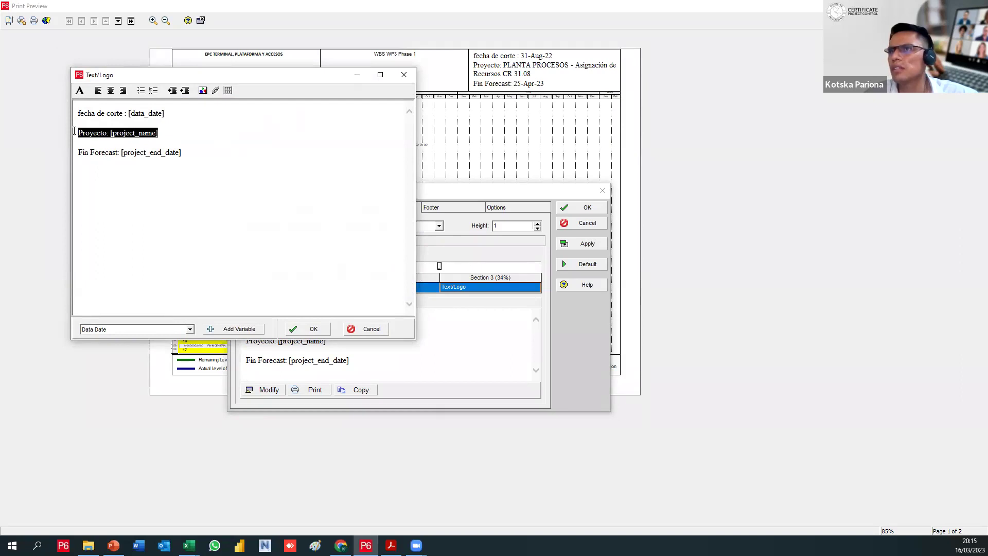
pyautogui.click(80, 91)
pyautogui.click(521, 246)
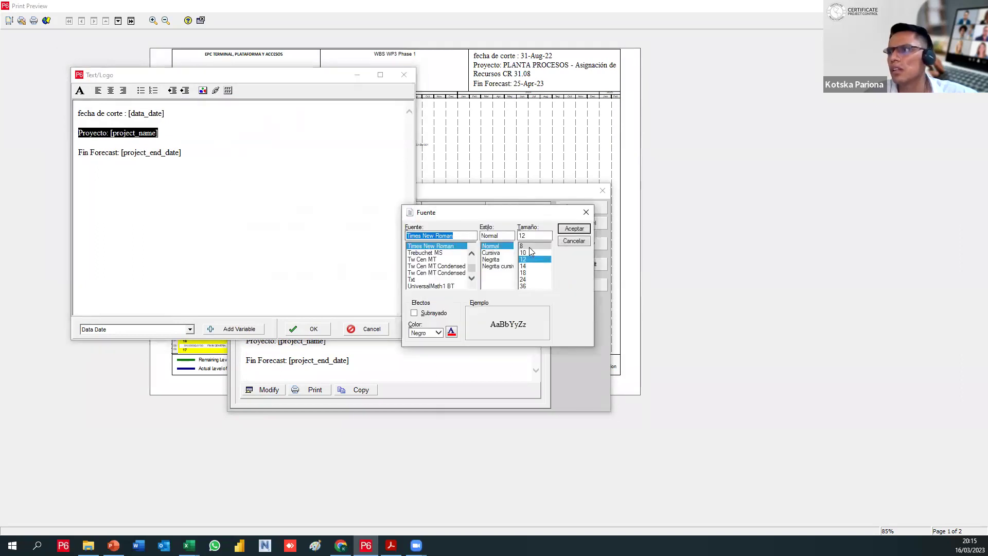
pyautogui.click(574, 229)
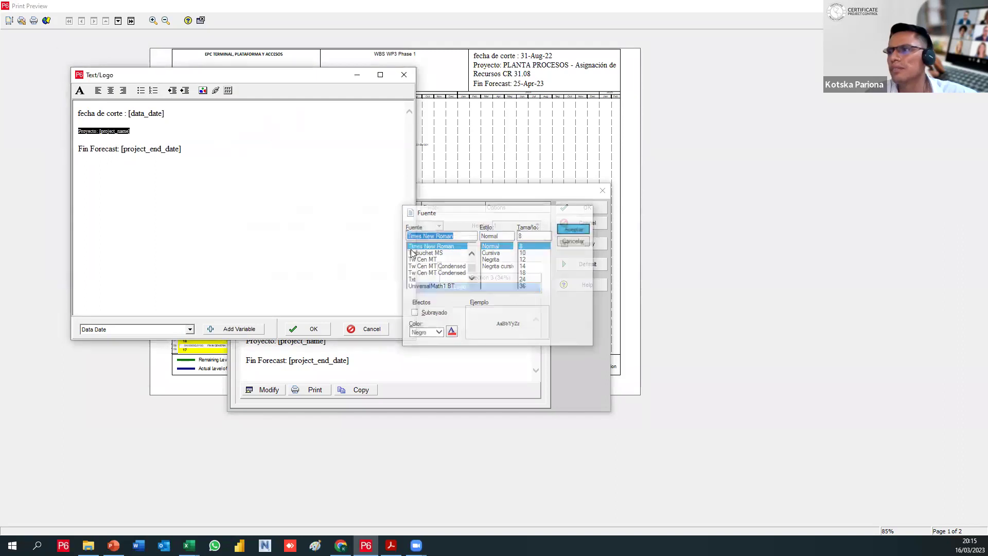
pyautogui.click(304, 329)
pyautogui.click(583, 240)
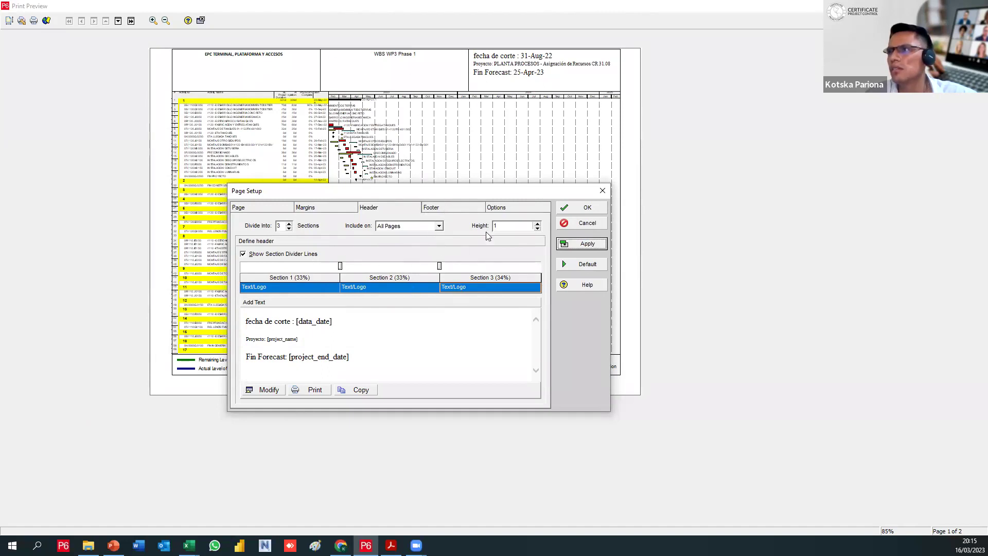
# Reduce the header height to 0.25 and apply it to the print preview
pyautogui.click(516, 225)
pyautogui.click(537, 228)
pyautogui.click(573, 246)
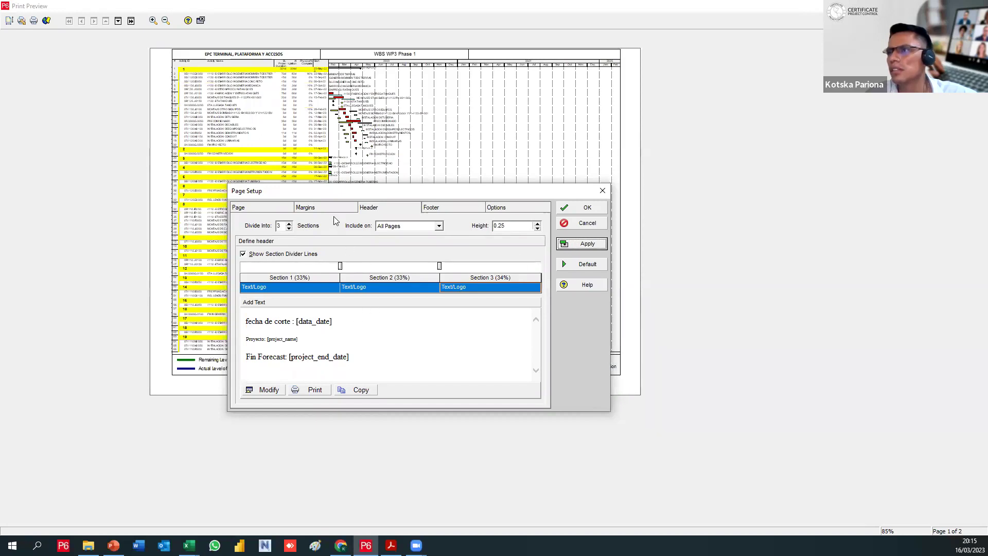
# Set the page's top margin to 0.5 and apply it
pyautogui.click(329, 208)
pyautogui.click(360, 228)
pyautogui.click(360, 227)
pyautogui.click(575, 249)
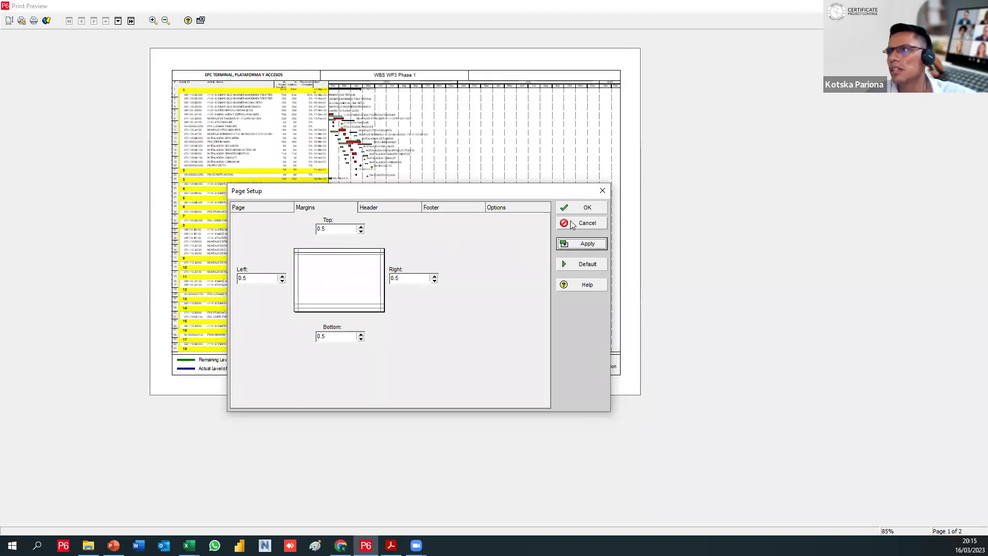
# Delete the Proyecto and Fin Forecast lines from header section 3, keeping only the fecha de corte line, and apply
pyautogui.click(391, 205)
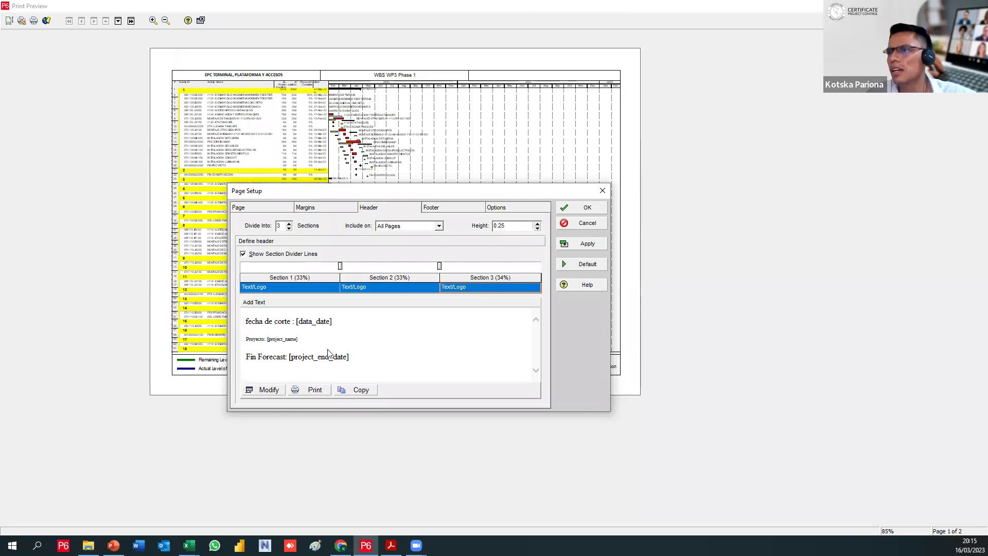
pyautogui.click(263, 391)
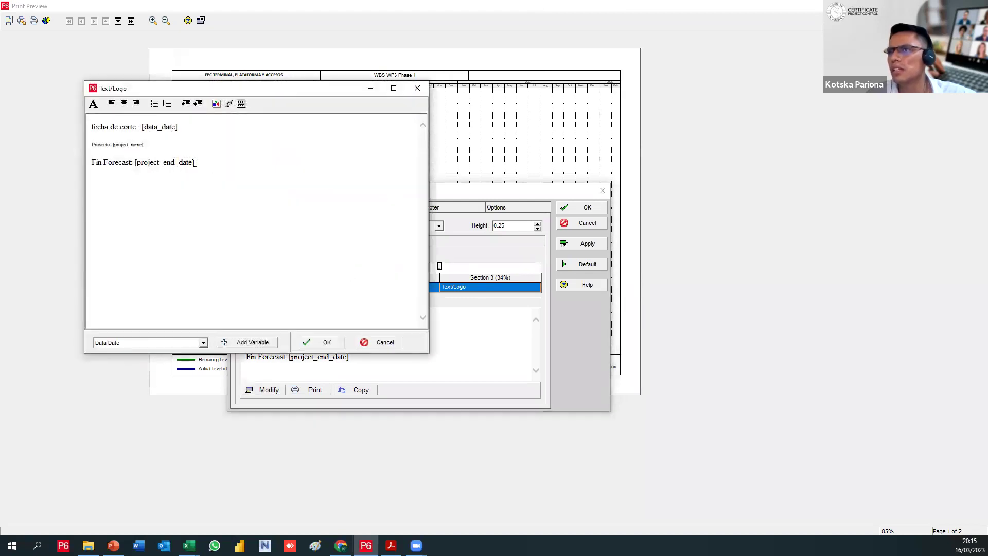
pyautogui.moveTo(198, 164); pyautogui.dragTo(79, 140)
pyautogui.press('Delete')
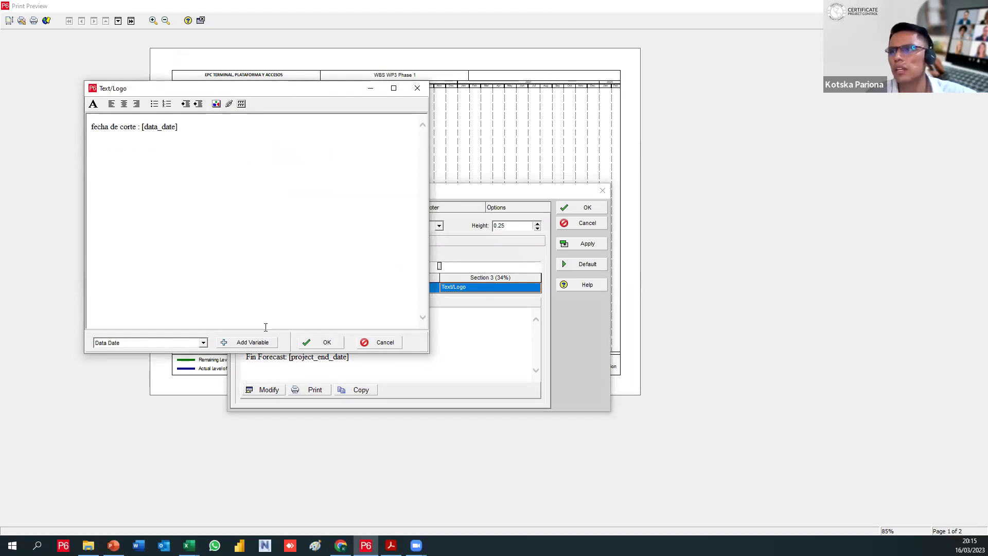
pyautogui.click(308, 342)
pyautogui.click(584, 244)
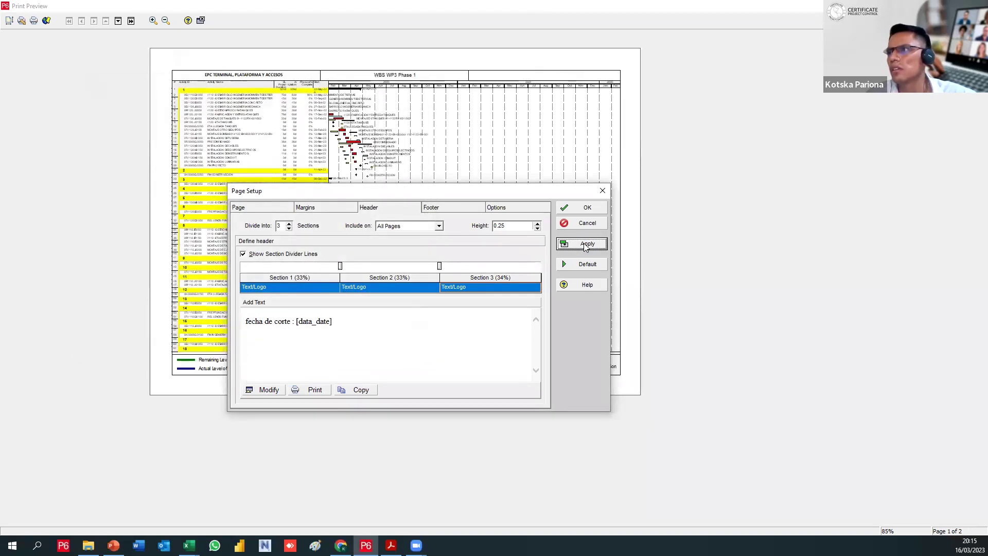
# Set the fecha de corte line in header section 3 to font size 8 and apply the header
pyautogui.click(470, 289)
pyautogui.click(474, 291)
pyautogui.click(264, 391)
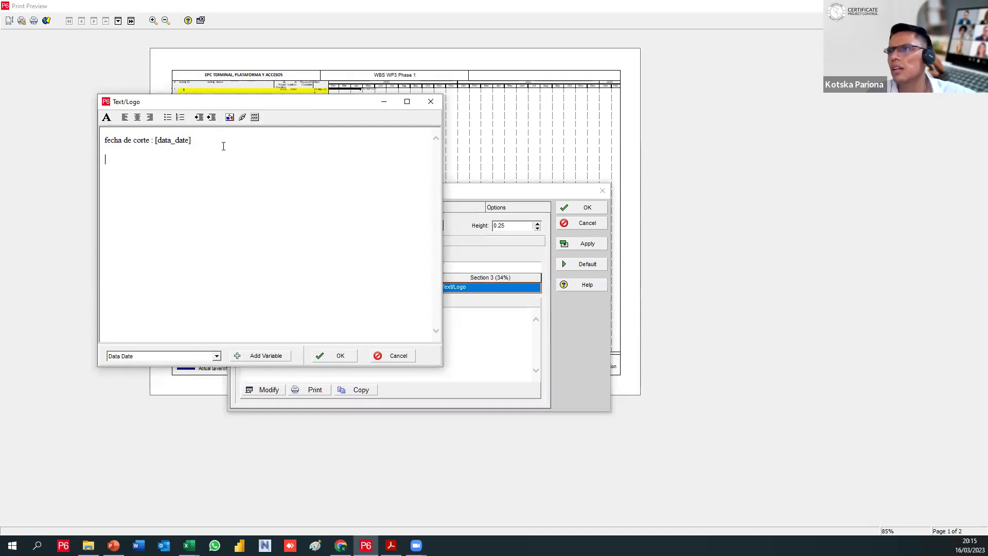
pyautogui.moveTo(220, 146); pyautogui.dragTo(108, 124)
pyautogui.click(107, 118)
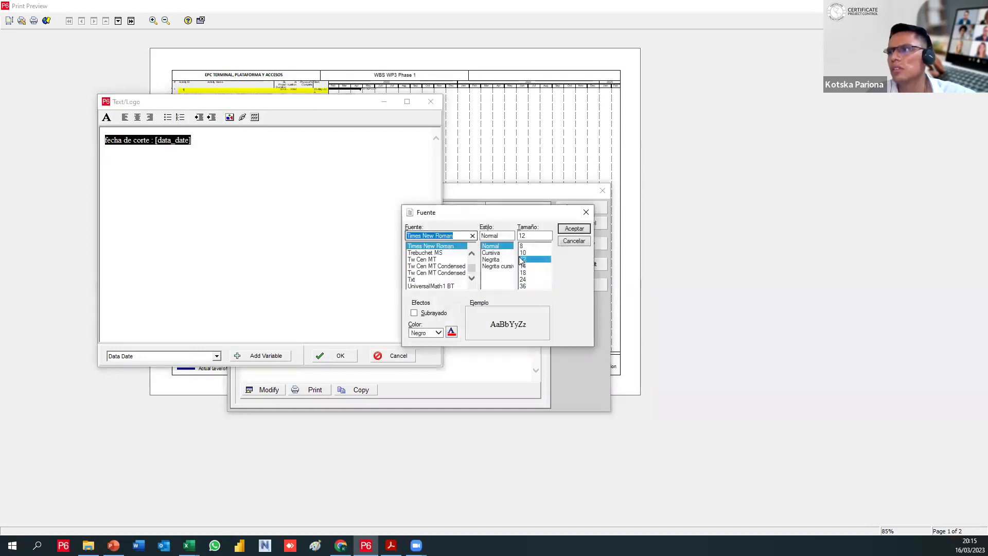
pyautogui.click(574, 229)
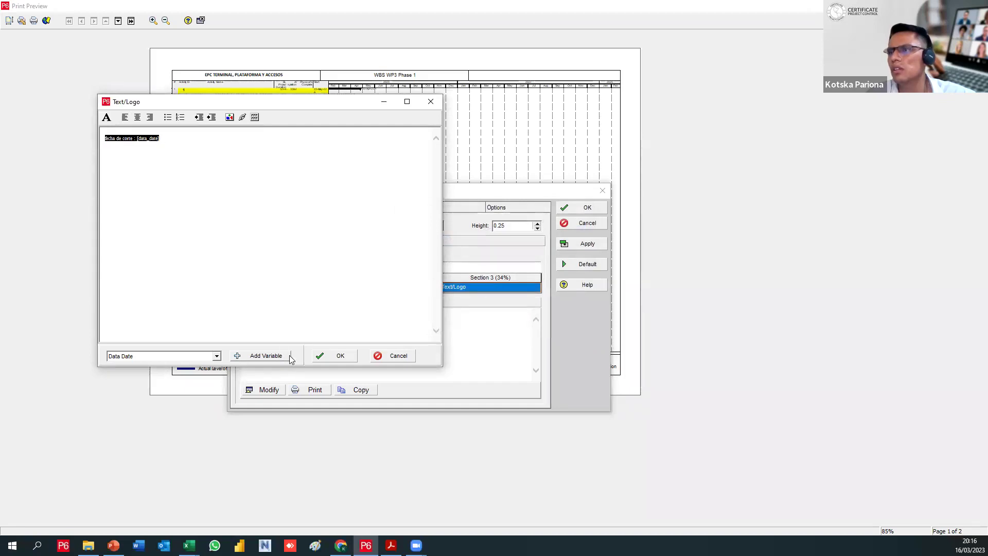
pyautogui.click(330, 356)
pyautogui.click(595, 243)
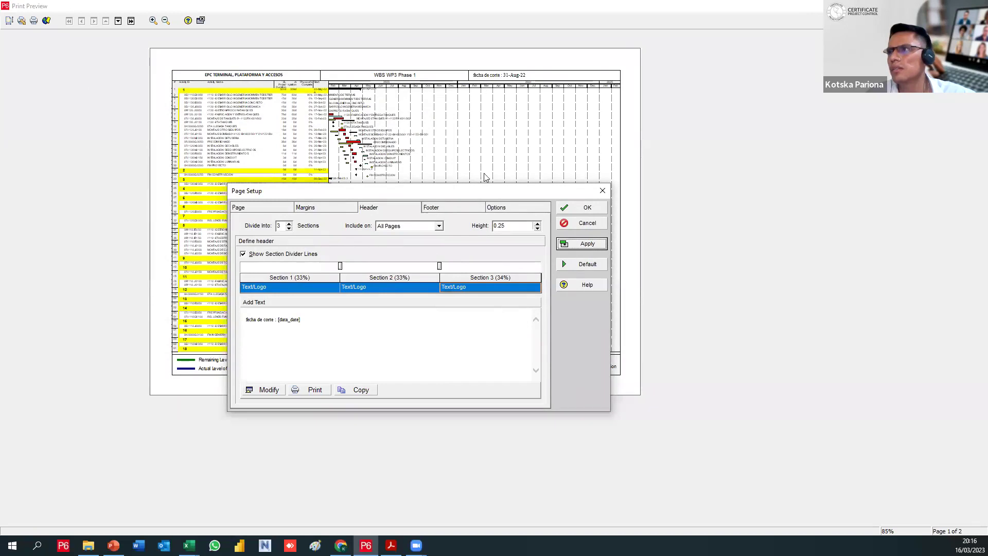
# Right-align the fecha de corte line in header section 3, apply it and accept the page setup
pyautogui.click(263, 390)
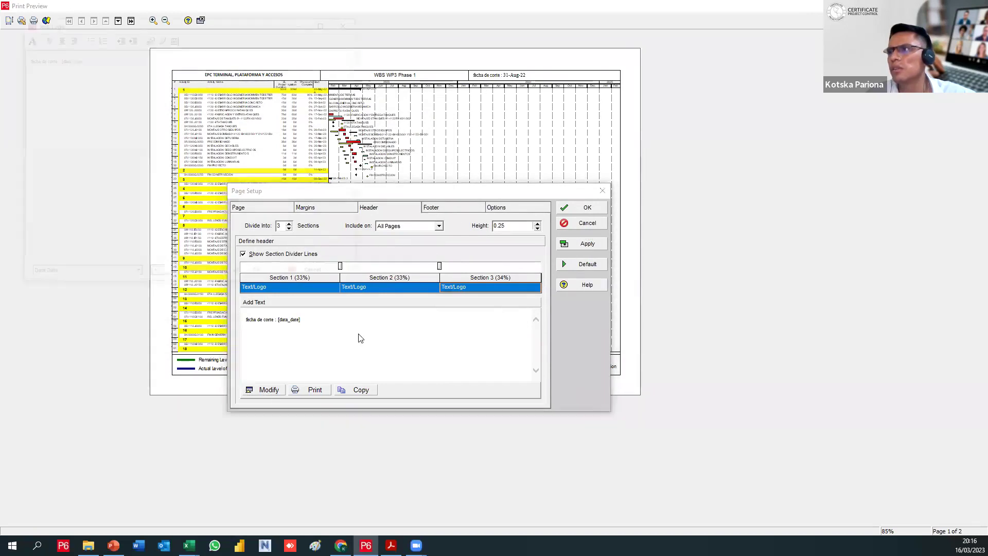
pyautogui.click(70, 37)
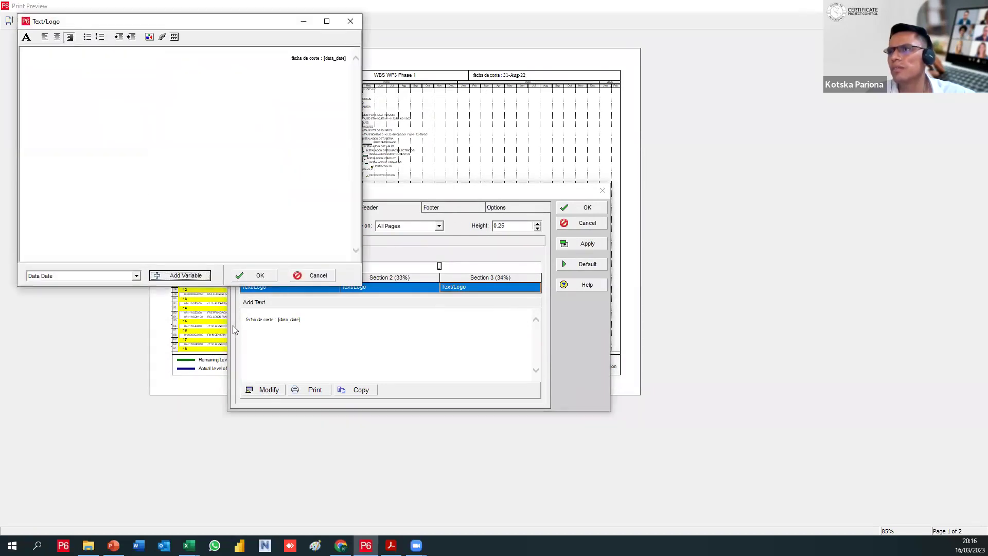
pyautogui.click(252, 277)
pyautogui.click(570, 242)
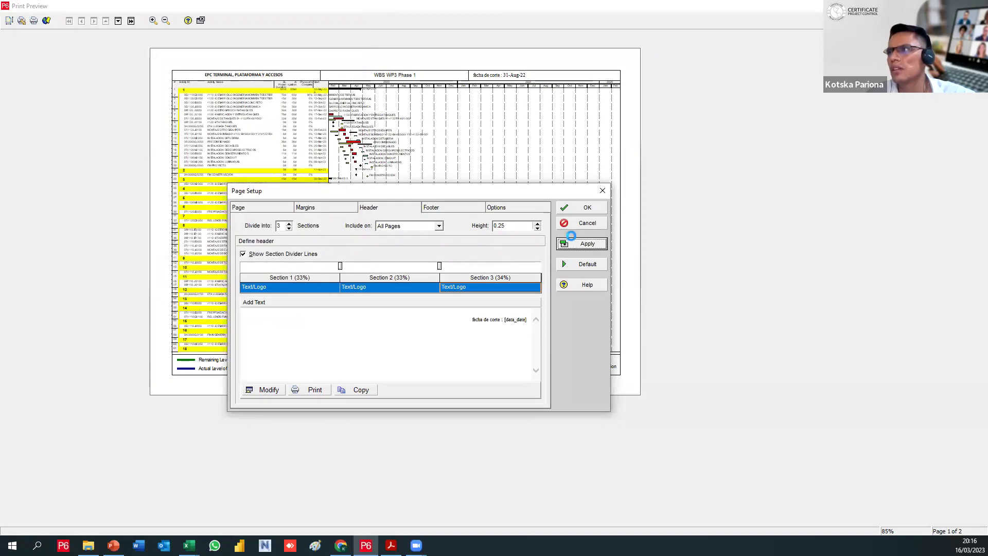
pyautogui.click(573, 206)
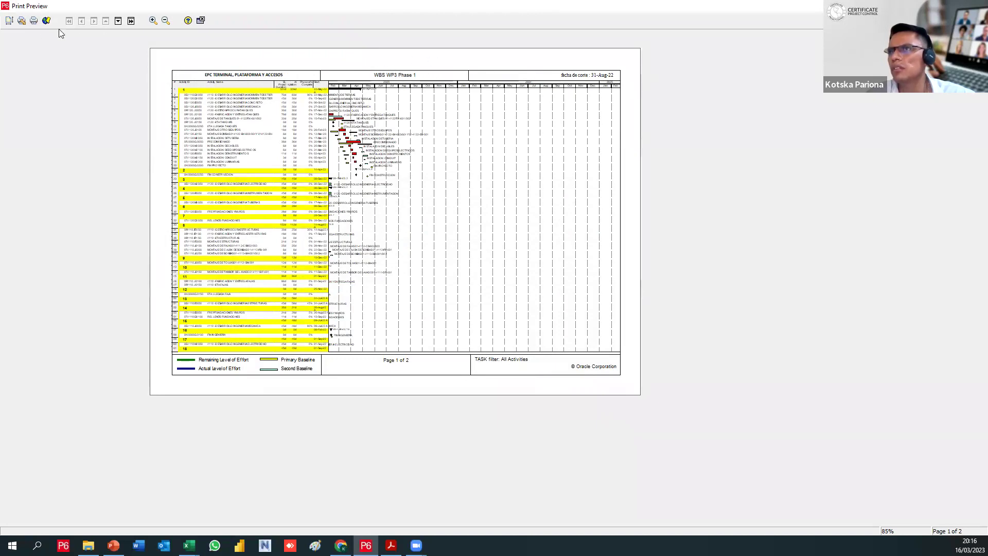
# Open header section 2's text in the page setup for editing and delete the "WBS WP3 Phase 1" line
pyautogui.click(9, 20)
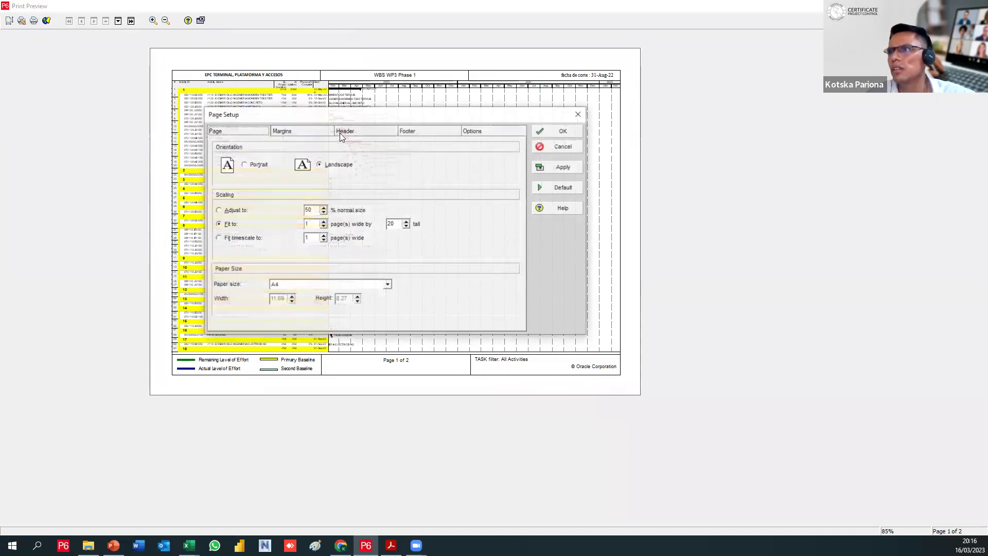
pyautogui.click(349, 134)
pyautogui.click(353, 211)
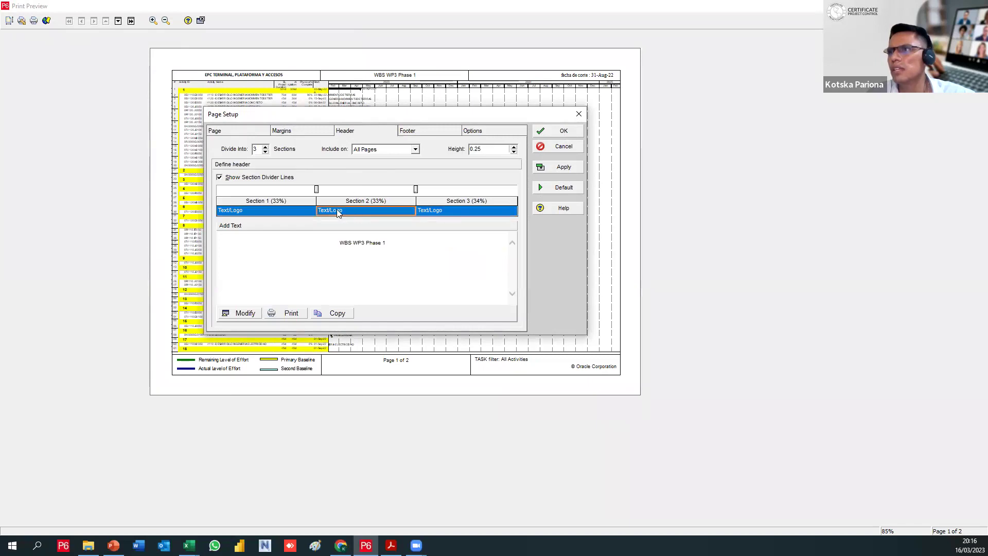
pyautogui.click(243, 313)
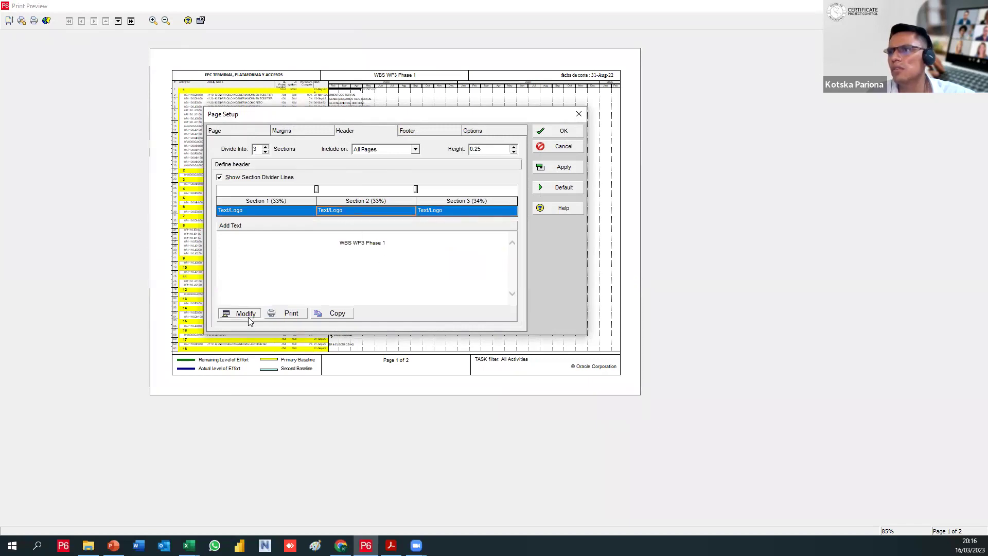
pyautogui.moveTo(230, 73); pyautogui.dragTo(174, 158)
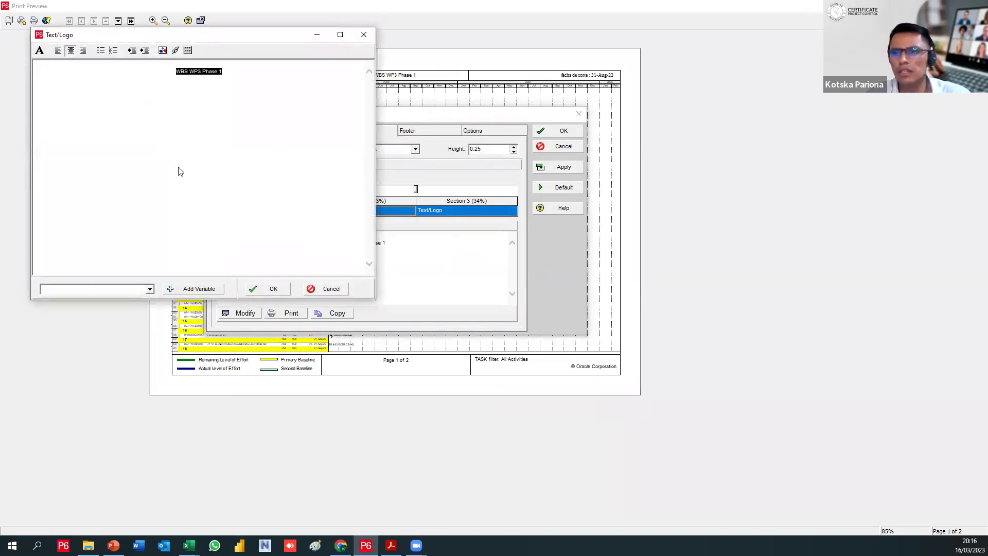
pyautogui.press('Delete')
# Insert the Project / Portfolio Name variable into header section 2, accept the text and apply the header
pyautogui.click(150, 289)
pyautogui.scroll(-1, 122, 322)
pyautogui.scroll(2, 106, 321)
pyautogui.scroll(-3, 105, 321)
pyautogui.scroll(-5, 105, 326)
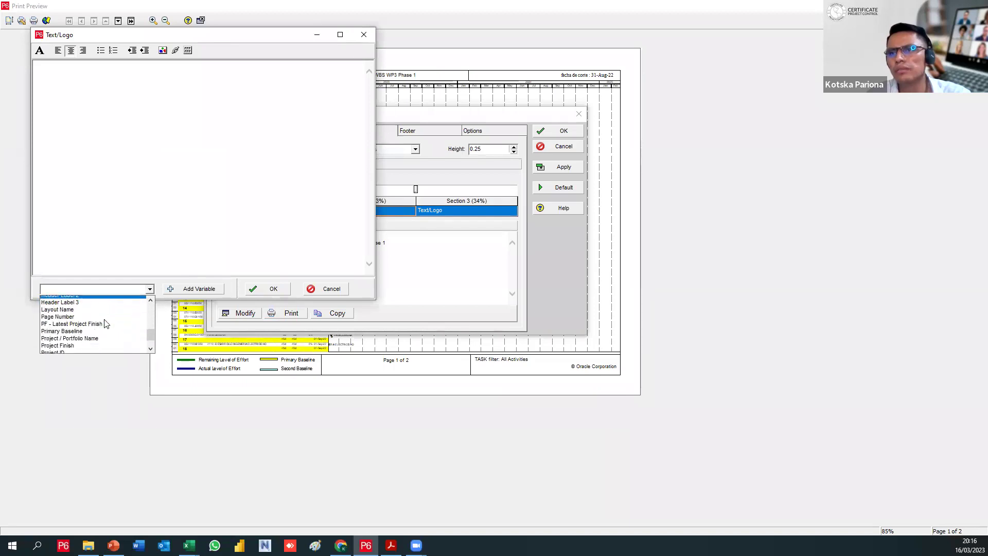
pyautogui.click(101, 342)
pyautogui.click(195, 289)
pyautogui.click(275, 289)
pyautogui.click(543, 167)
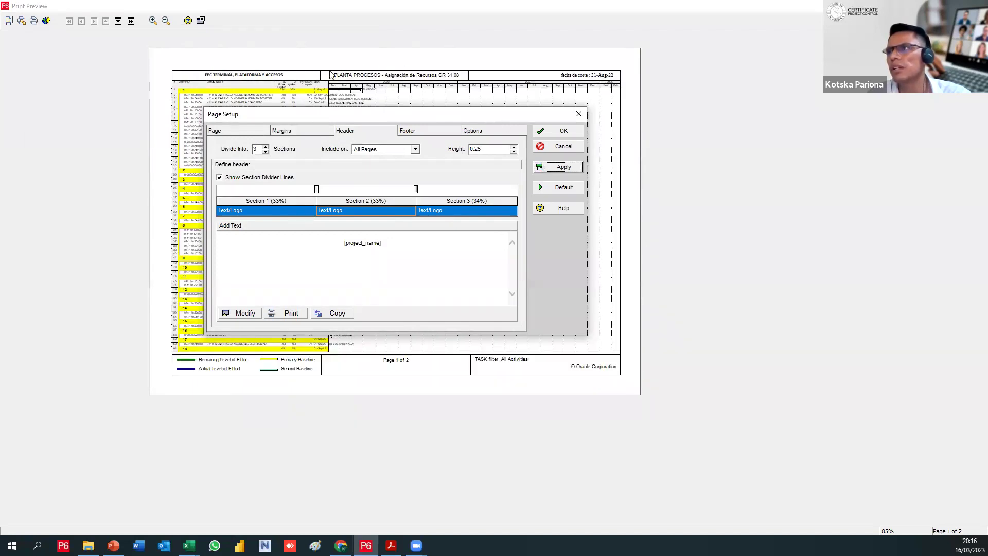
# Check the texts in header sections 1 and 3, and change header section 1's content type to Picture
pyautogui.click(276, 210)
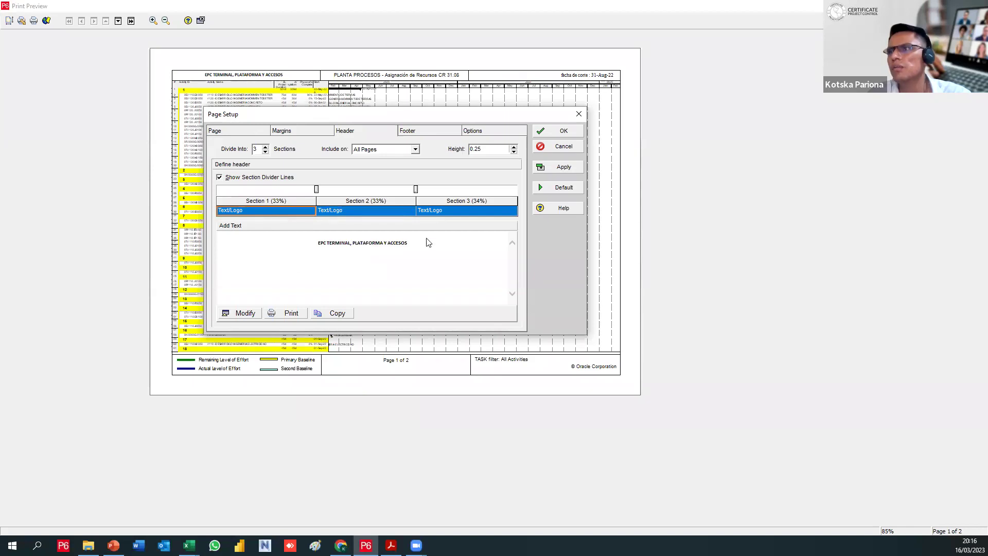
pyautogui.click(452, 211)
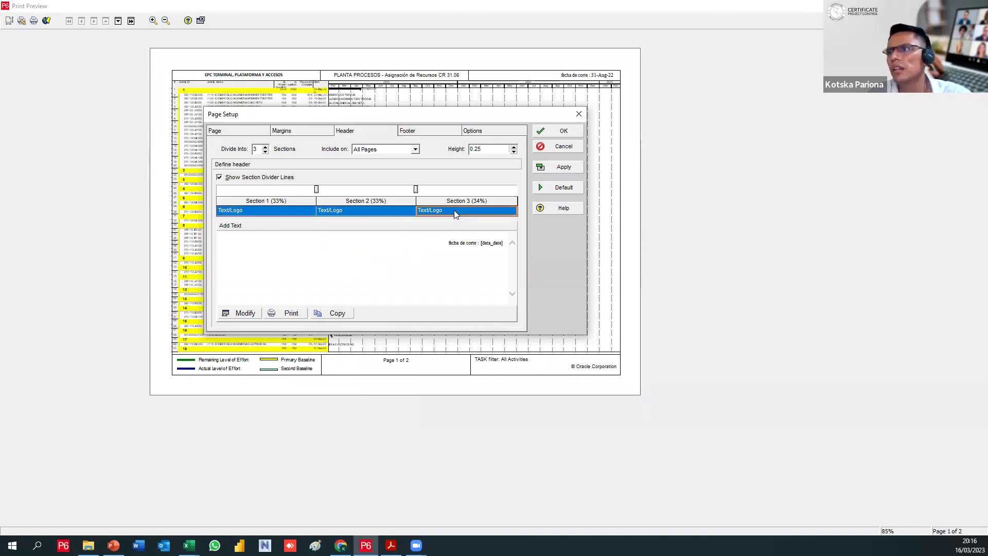
pyautogui.click(302, 212)
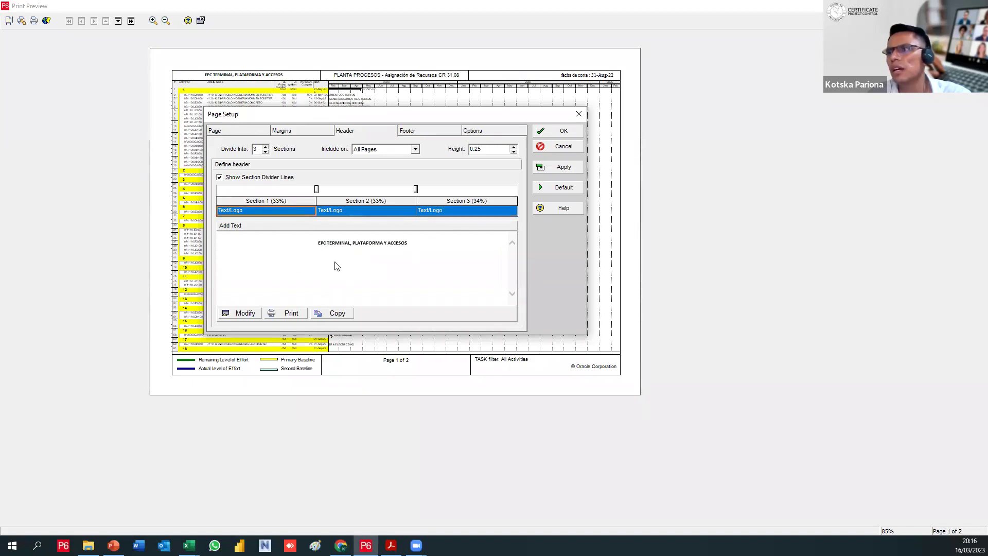
pyautogui.click(312, 212)
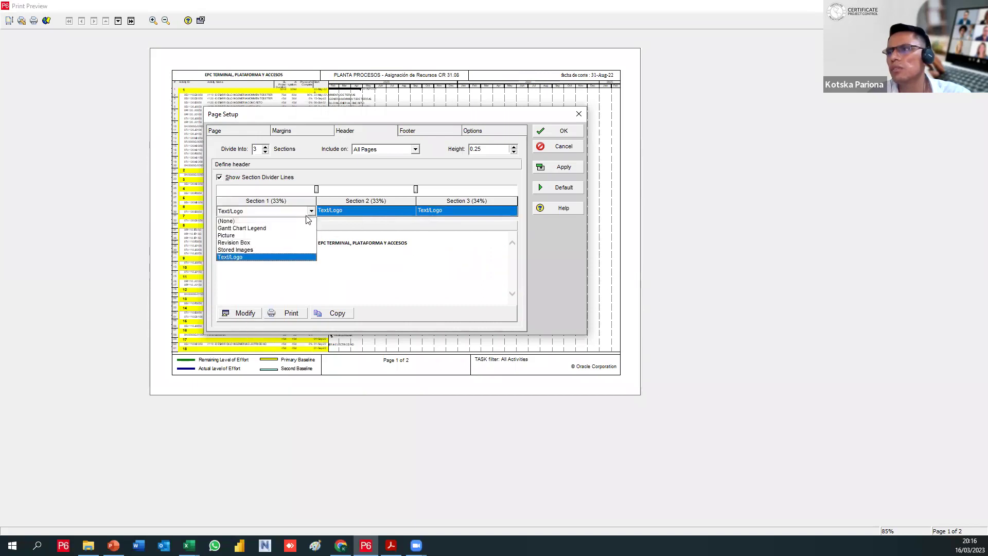
pyautogui.click(268, 236)
# Load AVIONSITO.png from the Documentos folder as header section 1's picture and apply the header
pyautogui.click(507, 316)
pyautogui.scroll(-5, 566, 239)
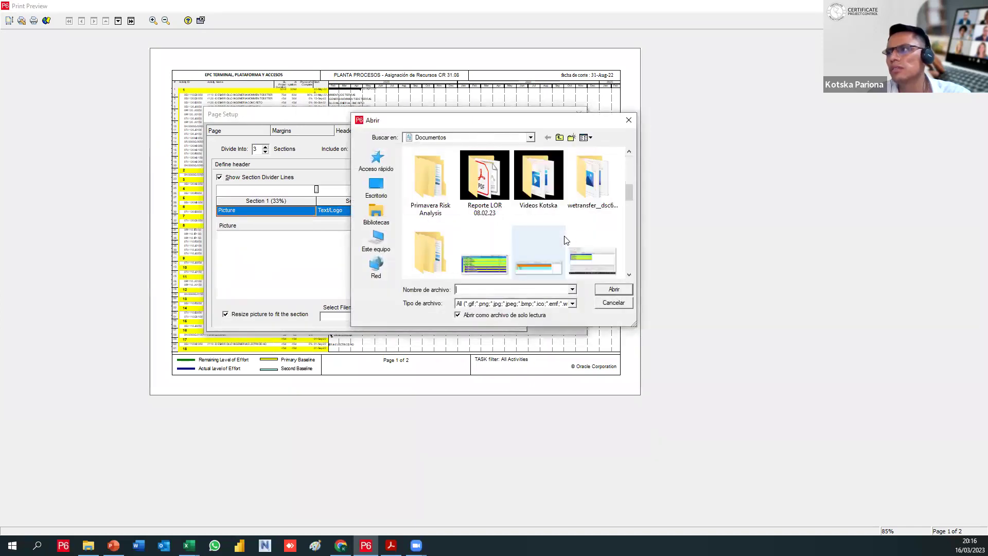
pyautogui.click(539, 181)
pyautogui.doubleClick(543, 199)
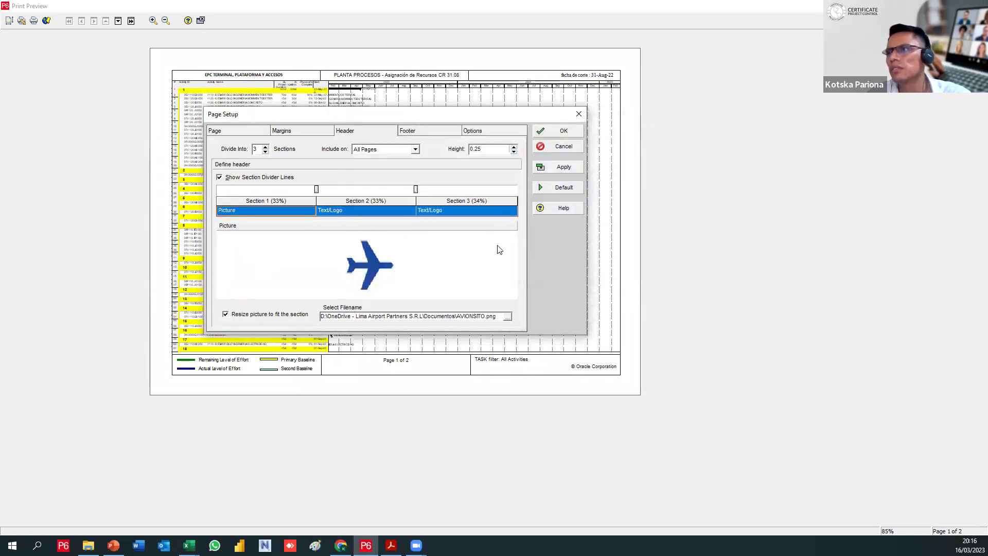
pyautogui.click(553, 168)
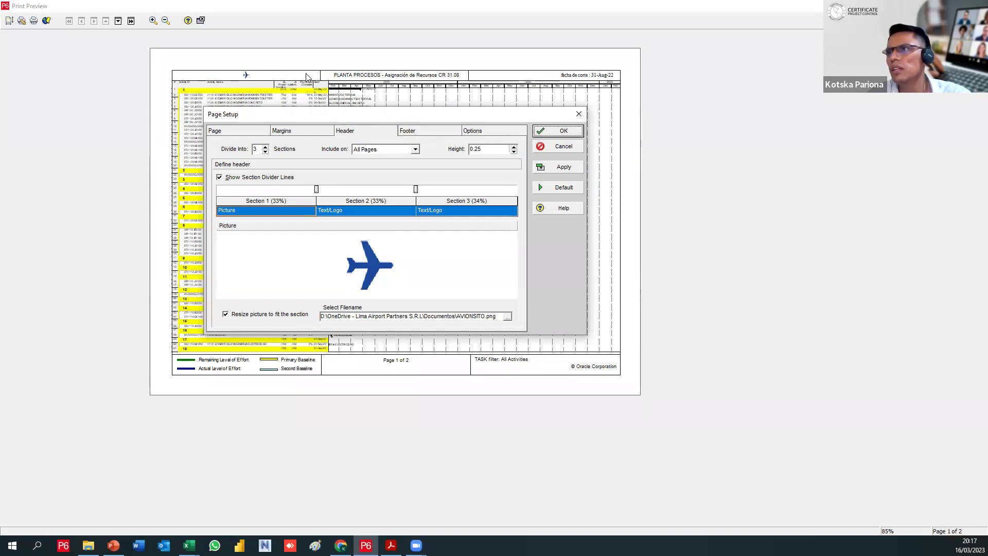
# Open footer section 3's text for editing and make room for a new line between the filter list variable and the copyright line
pyautogui.click(412, 131)
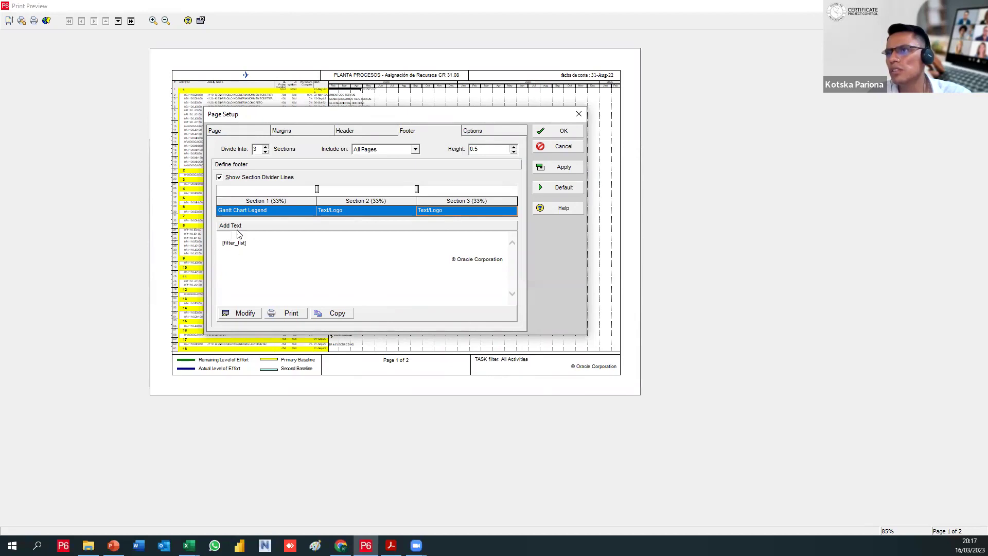
pyautogui.click(246, 314)
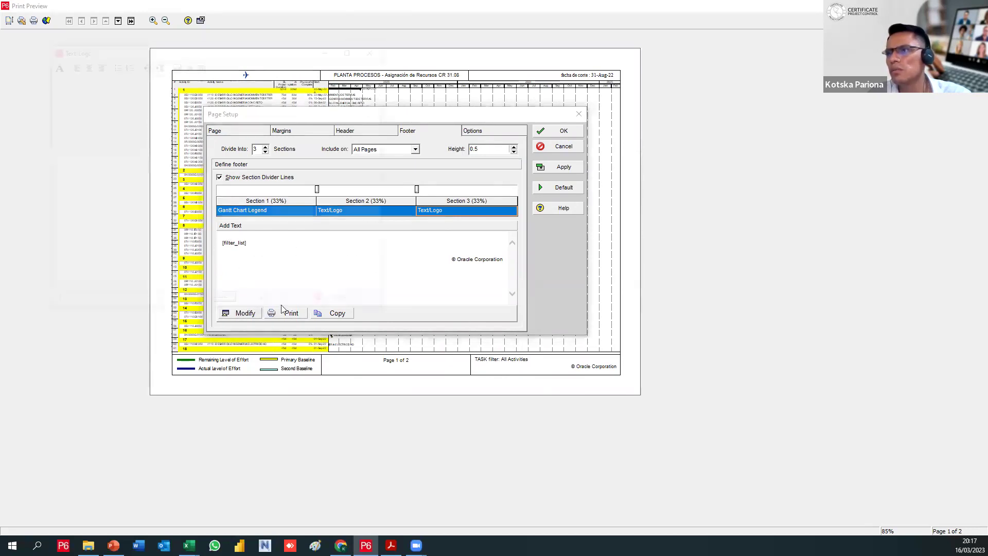
pyautogui.click(254, 188)
pyautogui.press('Return')
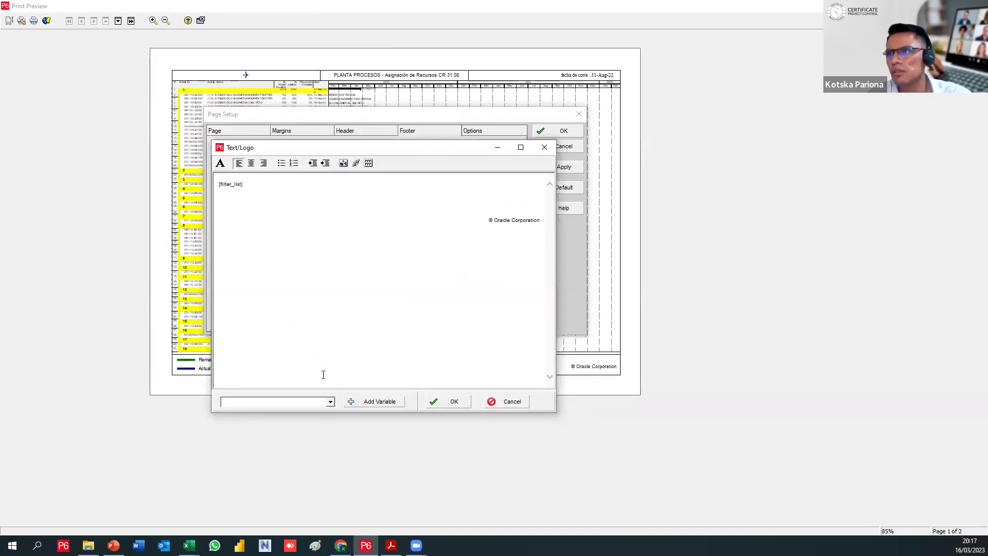
pyautogui.click(330, 401)
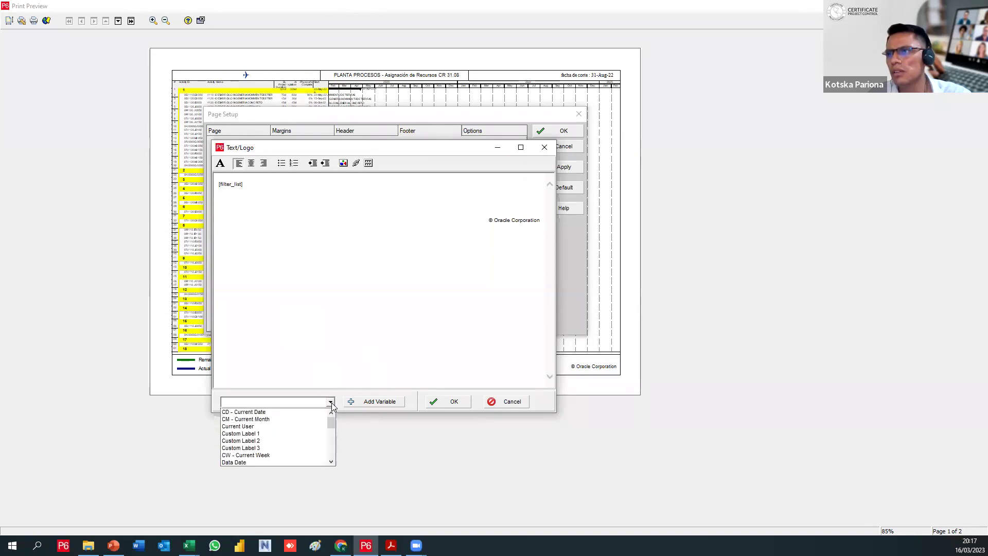
pyautogui.scroll(-1, 275, 438)
pyautogui.click(226, 200)
pyautogui.click(234, 203)
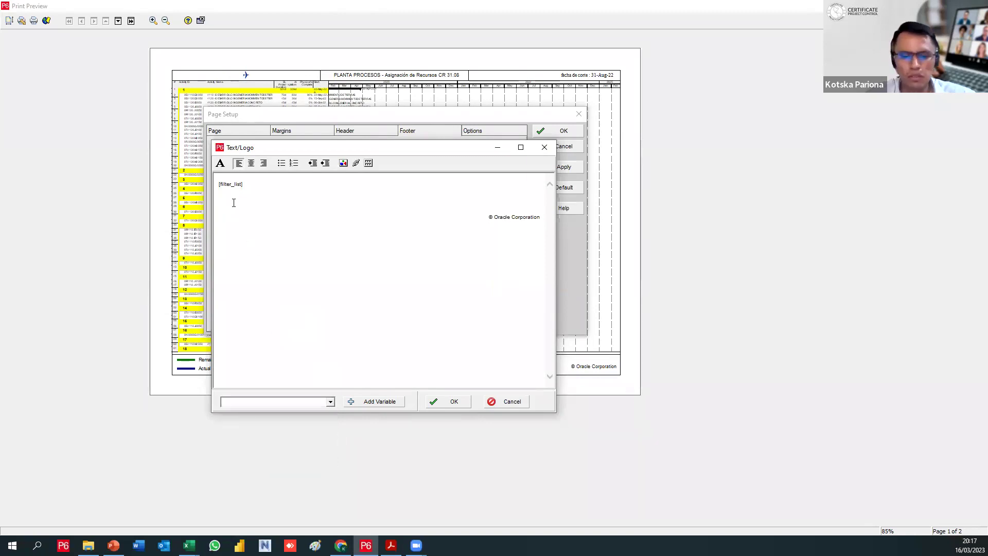
pyautogui.write('Realizado')
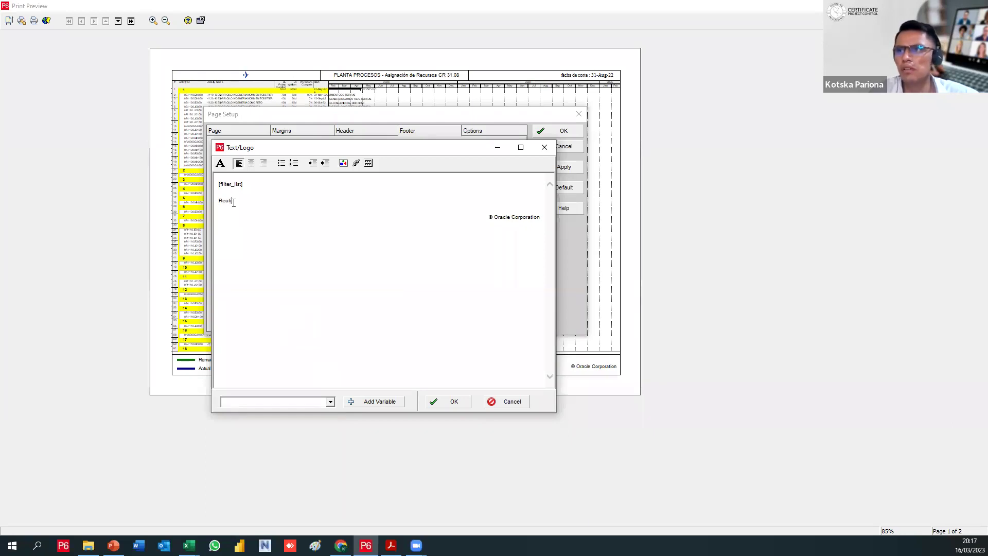
pyautogui.press('BackSpace')
pyautogui.press('BackSpace')
pyautogui.press('BackSpace')
pyautogui.press('BackSpace')
pyautogui.press('BackSpace')
pyautogui.press('BackSpace')
pyautogui.press('BackSpace')
# Enter "Revisado por:" on the line below the filter list variable in footer section 3, accept the text and apply it
pyautogui.write('Revisador')
pyautogui.press('BackSpace')
pyautogui.press('BackSpace')
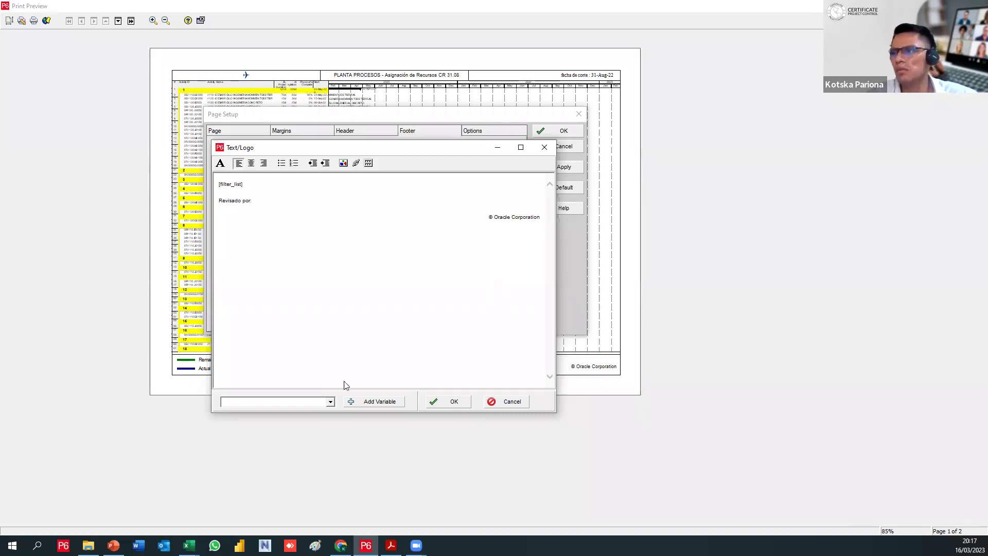
pyautogui.click(444, 406)
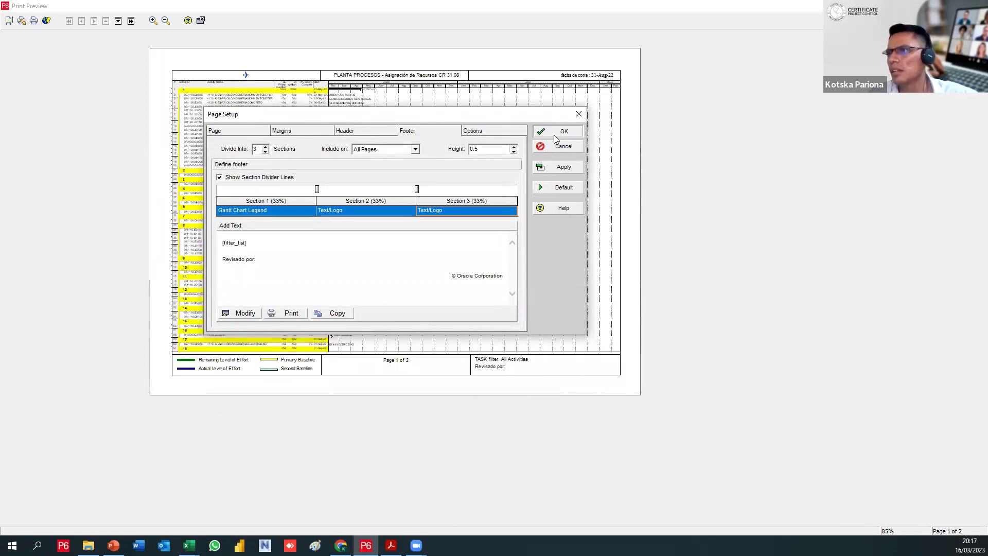
# Check the contents of footer sections 2 and 1 and apply the footer settings
pyautogui.click(367, 208)
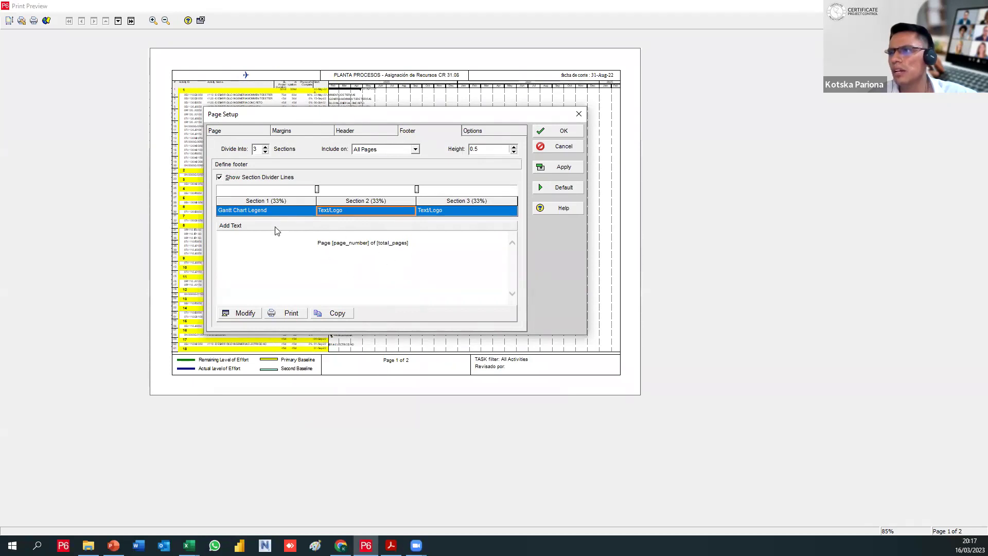
pyautogui.click(271, 211)
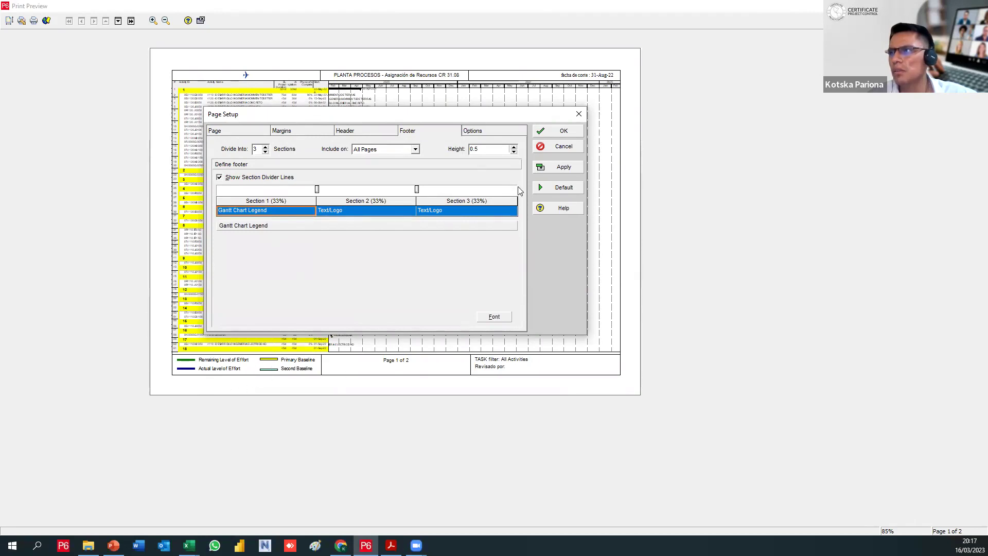
pyautogui.click(544, 169)
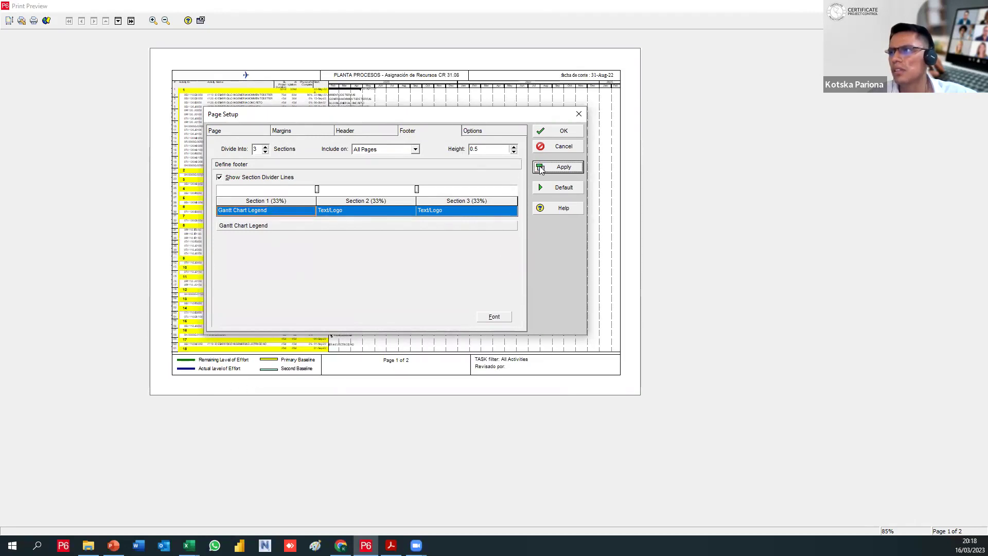
# Exclude the Gantt Chart from the printout in the page setup options, with the dialog moved off the preview, and apply it
pyautogui.click(483, 131)
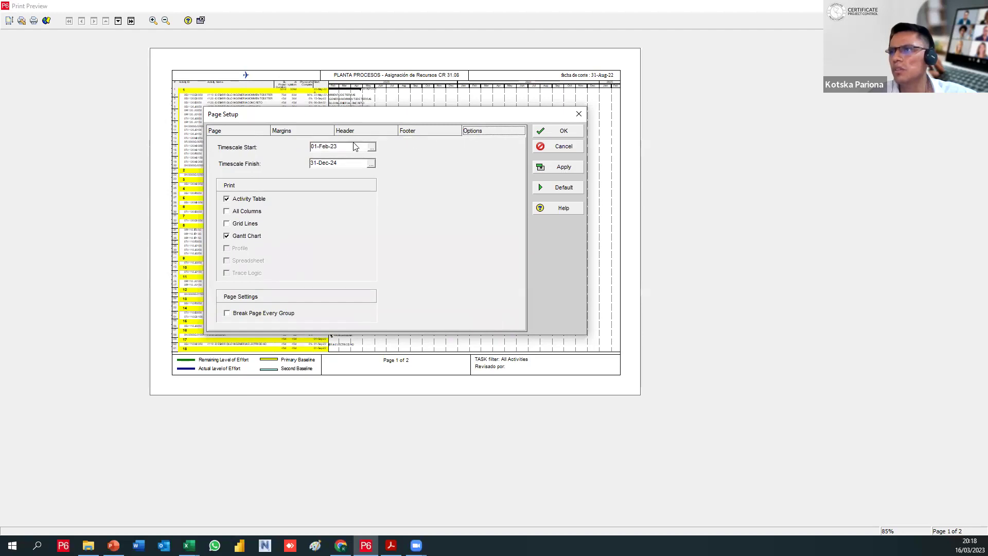
pyautogui.moveTo(371, 121); pyautogui.dragTo(448, 246)
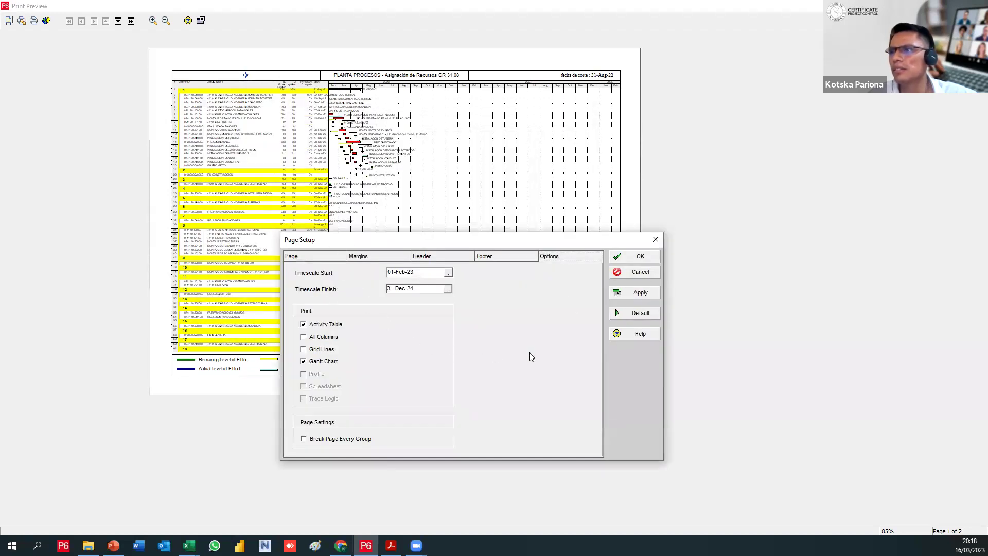
pyautogui.click(304, 362)
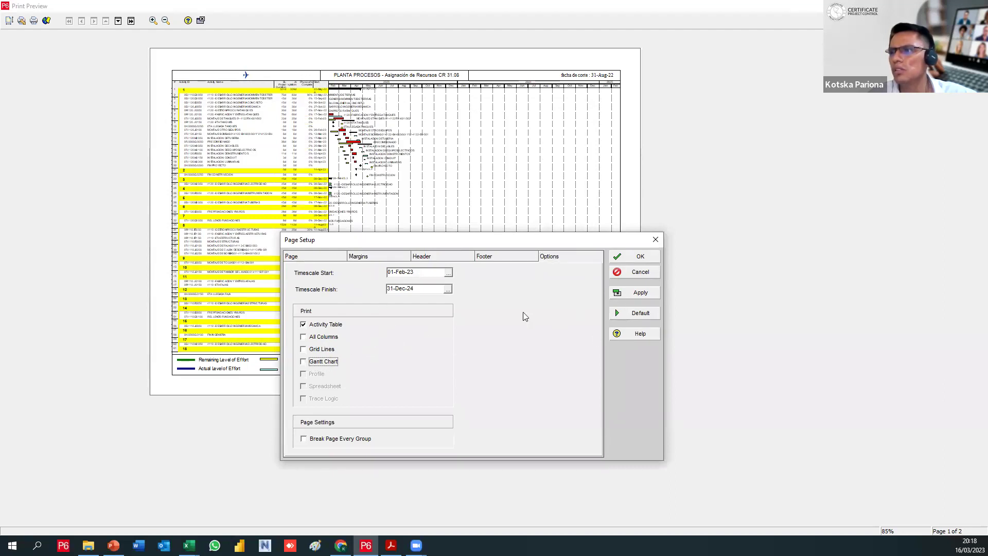
pyautogui.click(626, 298)
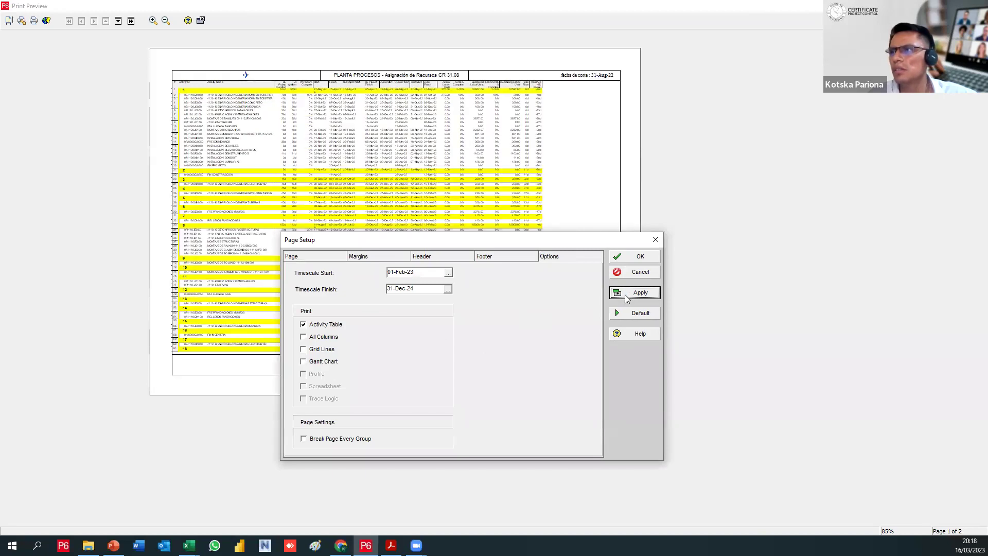
# Include the Gantt Chart in the printout again, apply and accept the page setup, and close the print preview
pyautogui.click(318, 362)
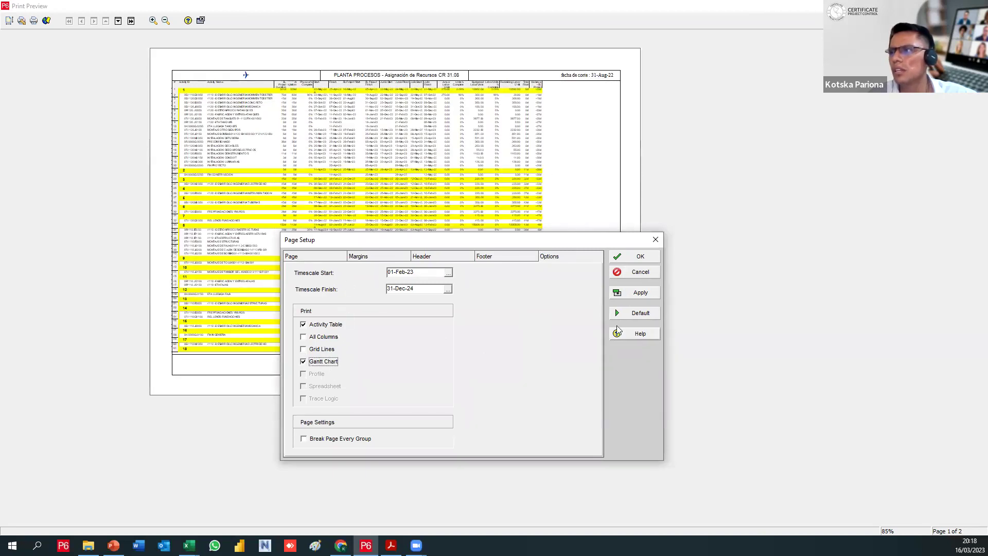
pyautogui.click(620, 293)
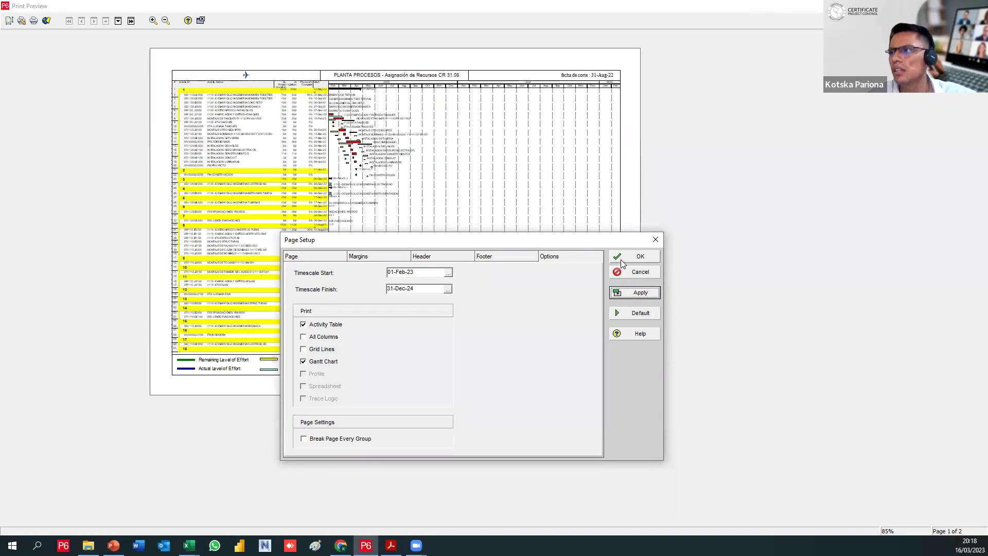
pyautogui.click(621, 259)
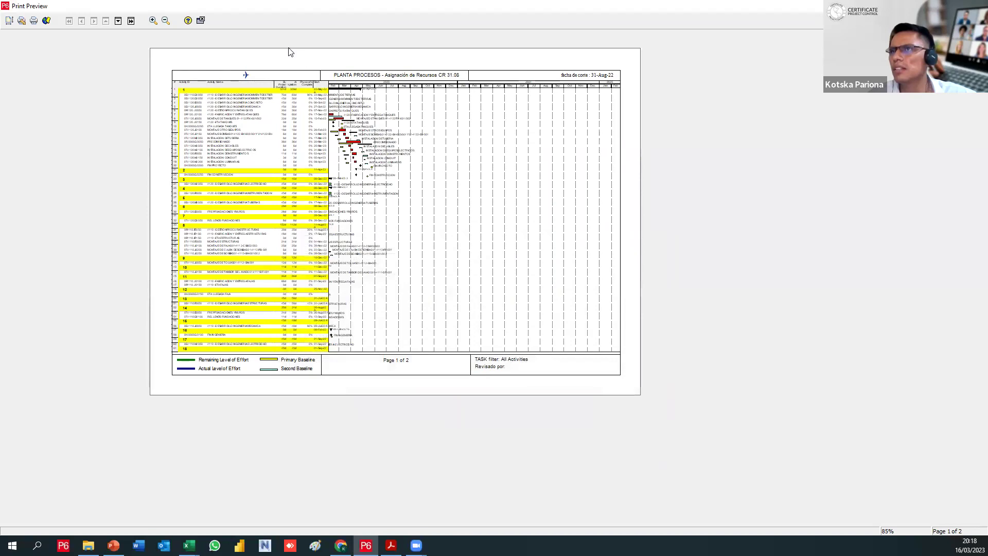
pyautogui.press('Escape')
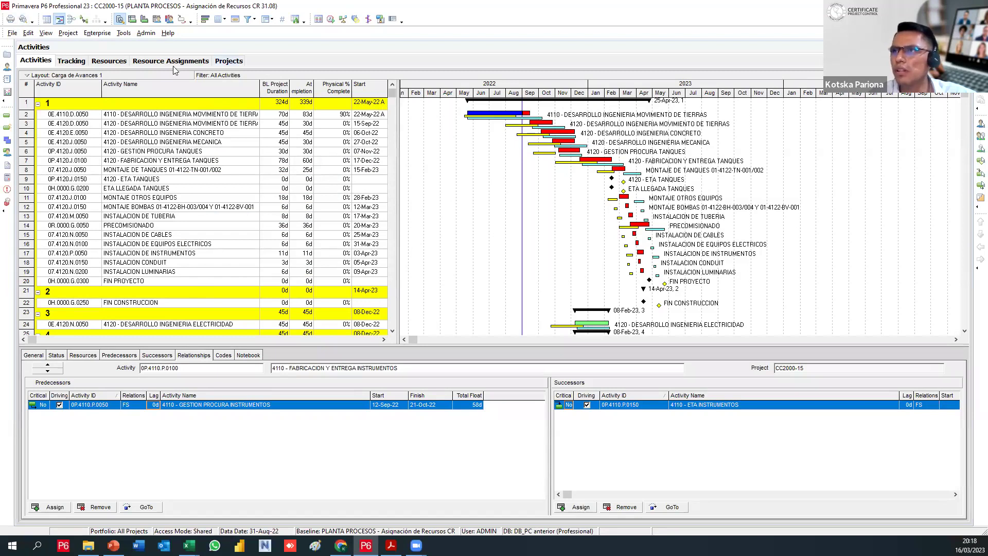
# Widen the activity table to show more columns beside the Gantt chart and compress the chart's timescale
pyautogui.moveTo(398, 209); pyautogui.dragTo(519, 214)
pyautogui.moveTo(470, 91); pyautogui.dragTo(453, 91)
pyautogui.moveTo(520, 176); pyautogui.dragTo(499, 179)
# Reopen the print preview and print all pages with Microsoft Print to PDF
pyautogui.click(23, 19)
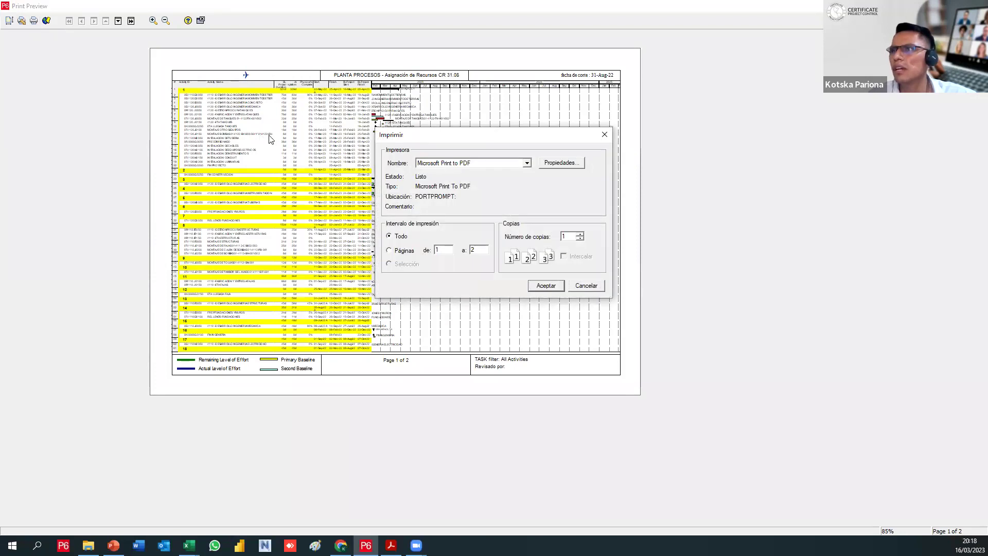
pyautogui.click(553, 283)
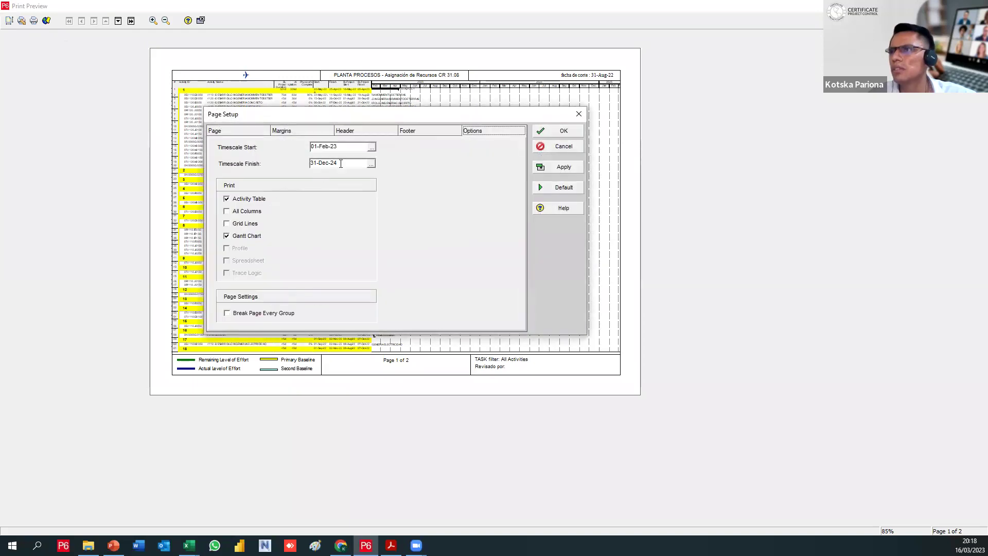
# Set the printout's timescale to run from Earliest Project Start to Latest Project Finish, apply it and move the dialog off the preview
pyautogui.click(379, 129)
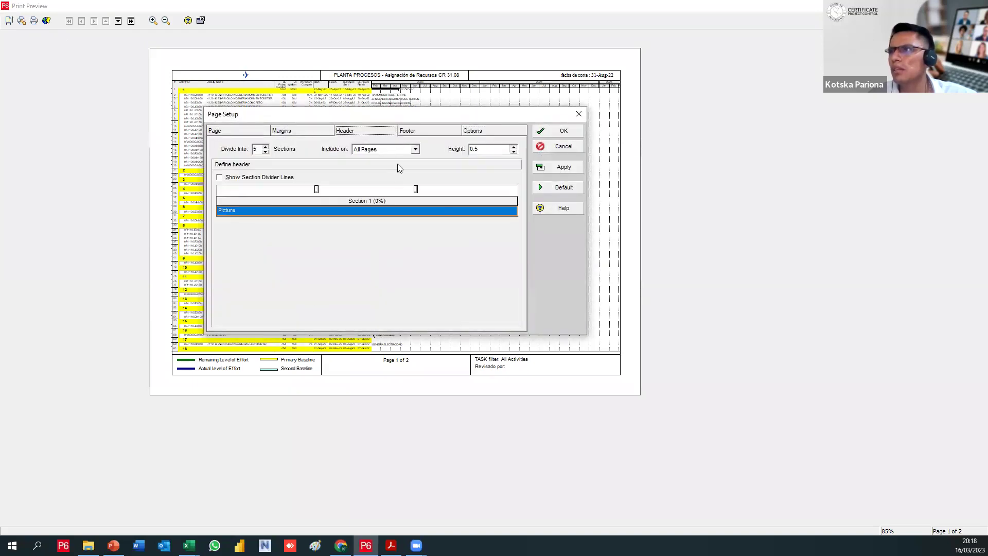
pyautogui.click(370, 147)
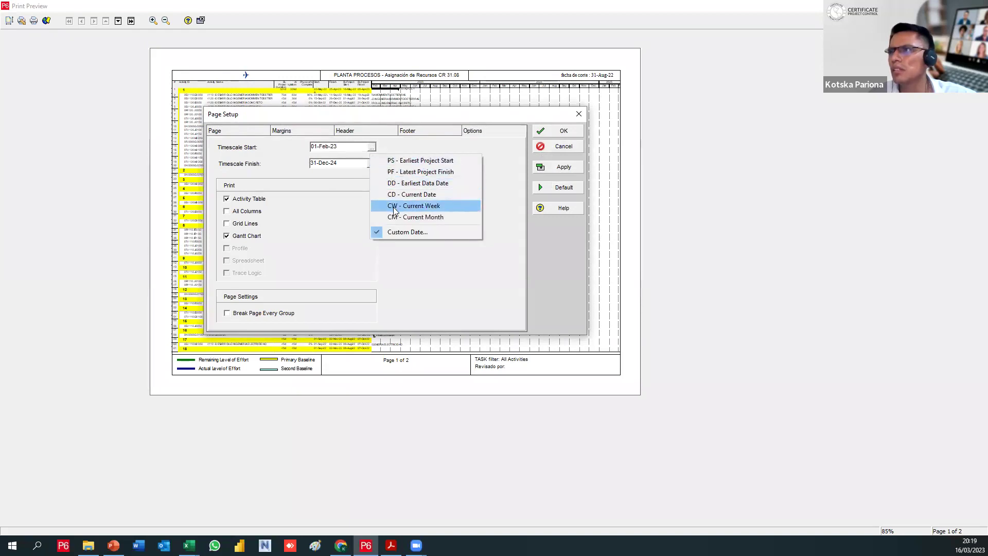
pyautogui.click(394, 160)
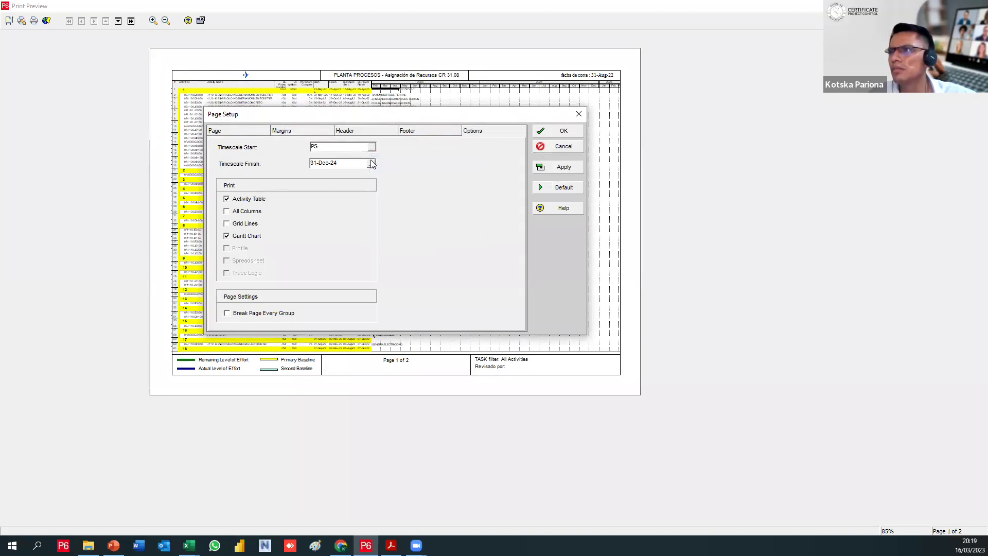
pyautogui.click(370, 162)
pyautogui.click(396, 188)
pyautogui.click(538, 167)
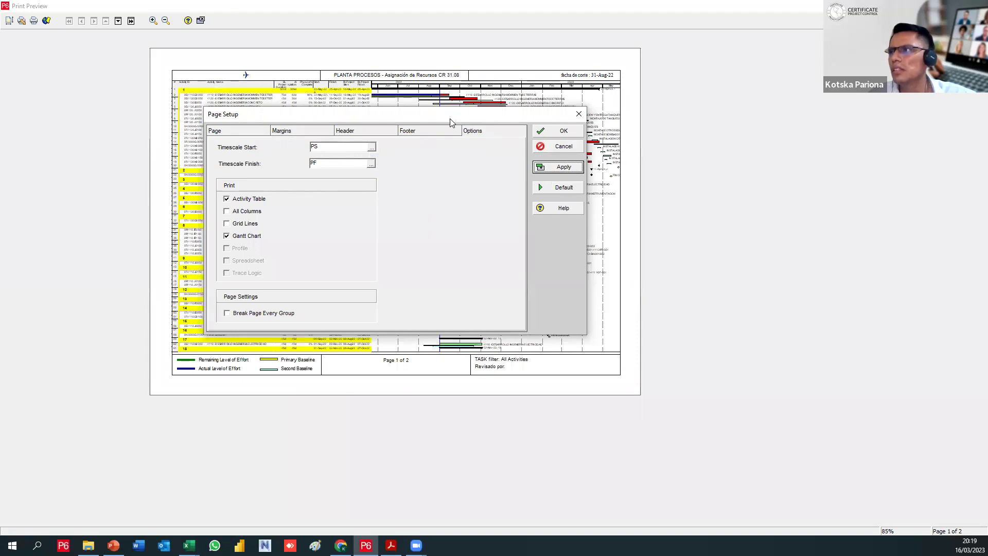
pyautogui.moveTo(450, 119); pyautogui.dragTo(489, 318)
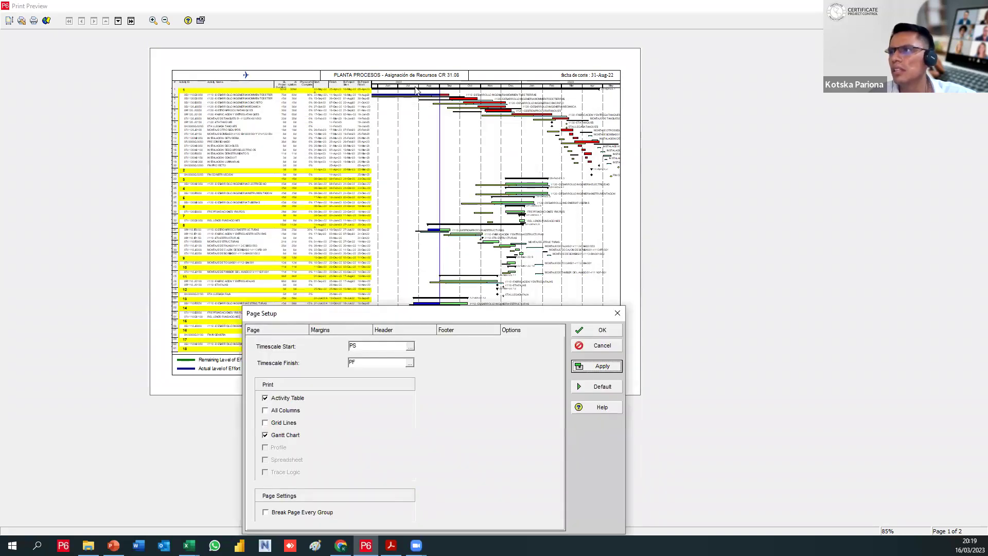
# Set the timescale start to the custom date 01-Aug-22, apply it and accept the page setup
pyautogui.click(411, 346)
pyautogui.click(443, 431)
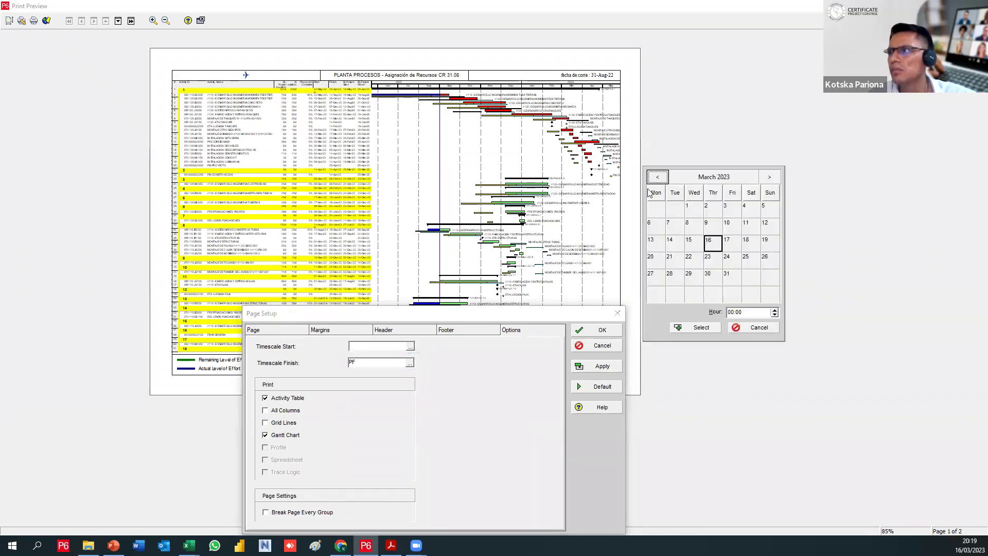
pyautogui.click(673, 178)
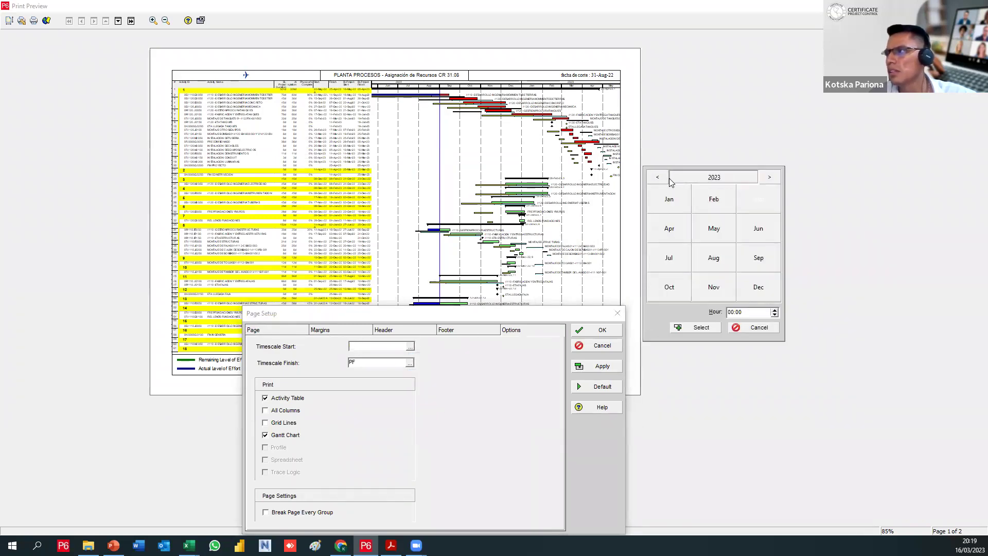
pyautogui.click(672, 180)
pyautogui.click(686, 179)
pyautogui.click(663, 178)
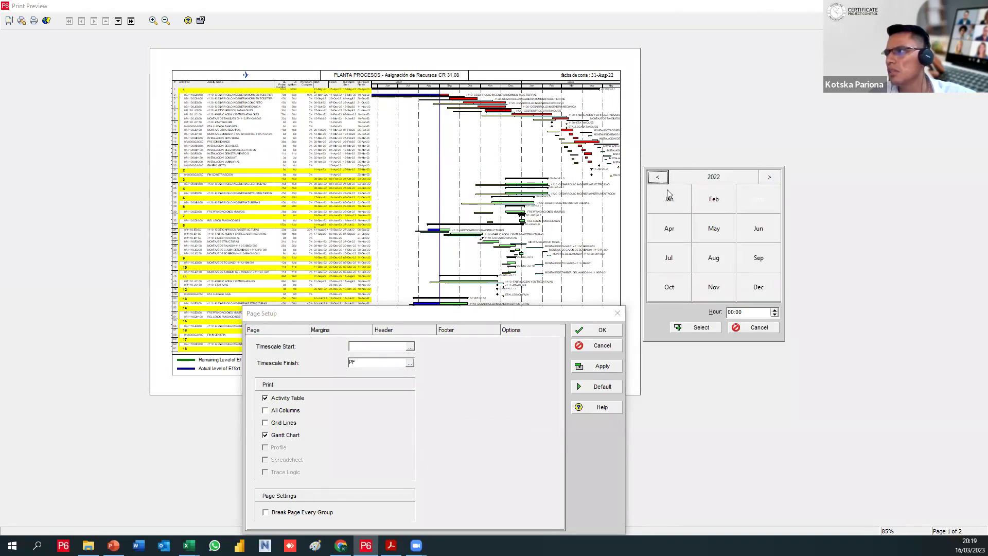
pyautogui.click(706, 264)
pyautogui.doubleClick(653, 211)
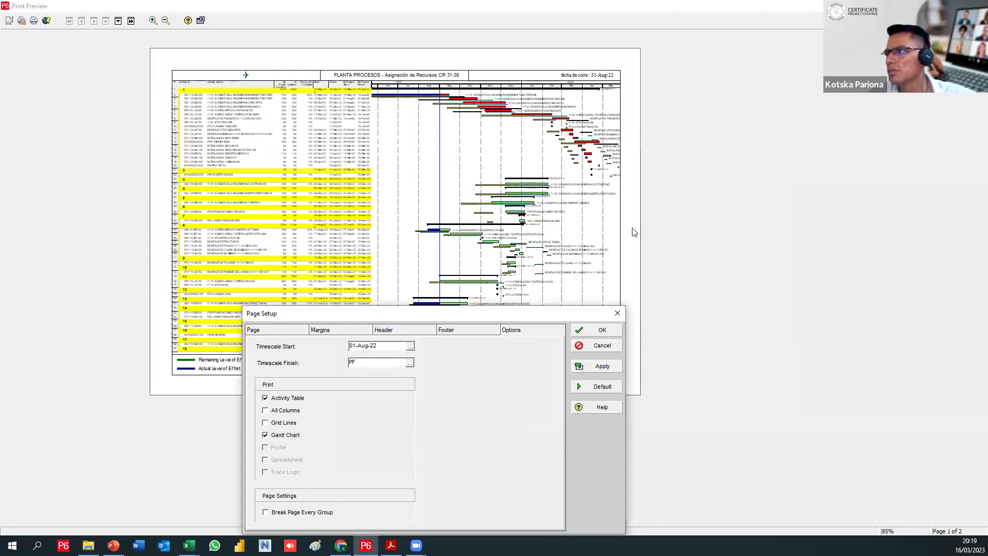
pyautogui.click(581, 366)
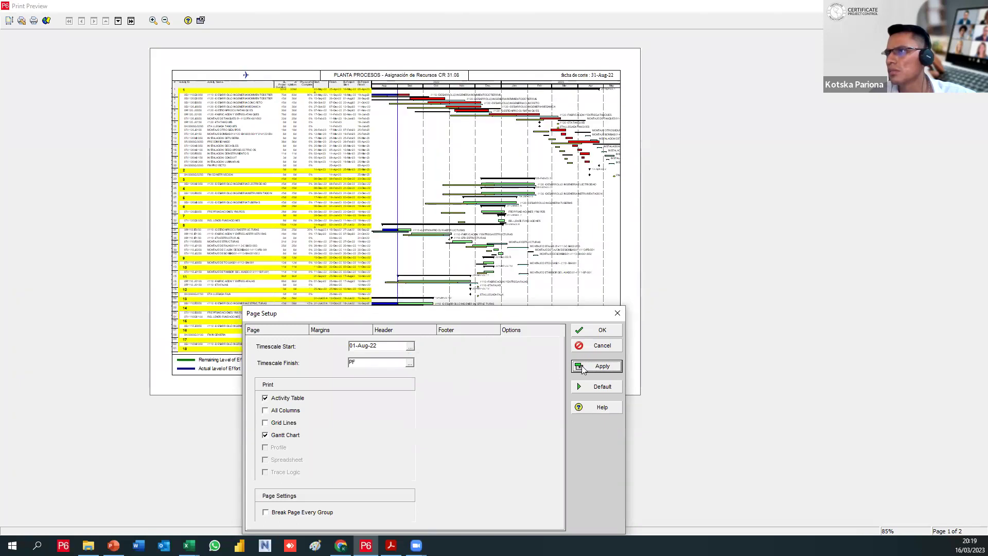
pyautogui.click(584, 330)
# Examine the previewed schedule pages with the new timescale and close the print preview
pyautogui.scroll(-1, 507, 287)
pyautogui.scroll(1, 510, 287)
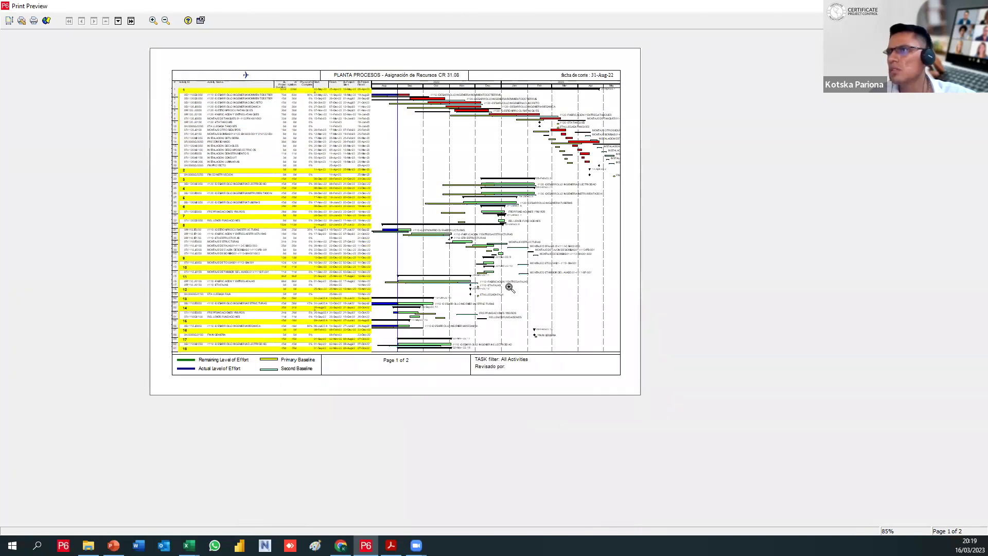
pyautogui.scroll(-1, 510, 287)
pyautogui.scroll(1, 509, 287)
pyautogui.scroll(-1, 509, 288)
pyautogui.scroll(1, 508, 290)
pyautogui.scroll(-1, 509, 288)
pyautogui.scroll(1, 508, 287)
pyautogui.scroll(-1, 508, 287)
pyautogui.scroll(1, 508, 287)
pyautogui.press('Escape')
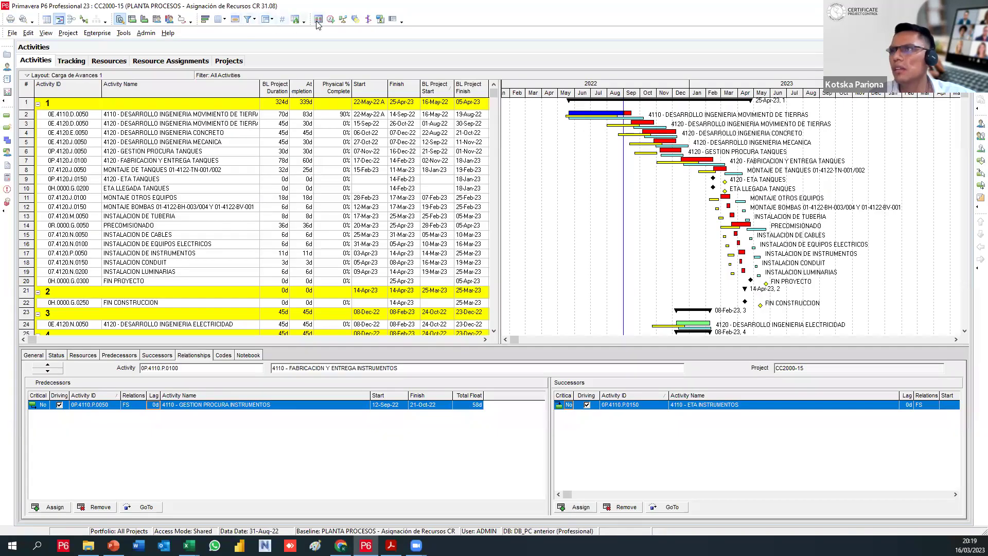
# Group the activities by WBS instead of Float Path, apply and accept it, and return to the start of the activity table
pyautogui.click(267, 21)
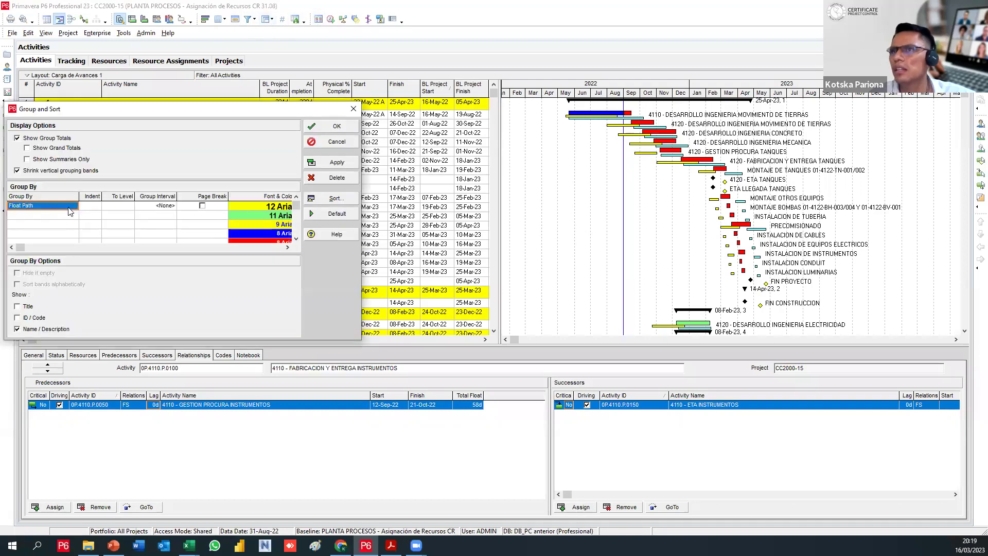
pyautogui.click(69, 207)
pyautogui.scroll(-10, 39, 309)
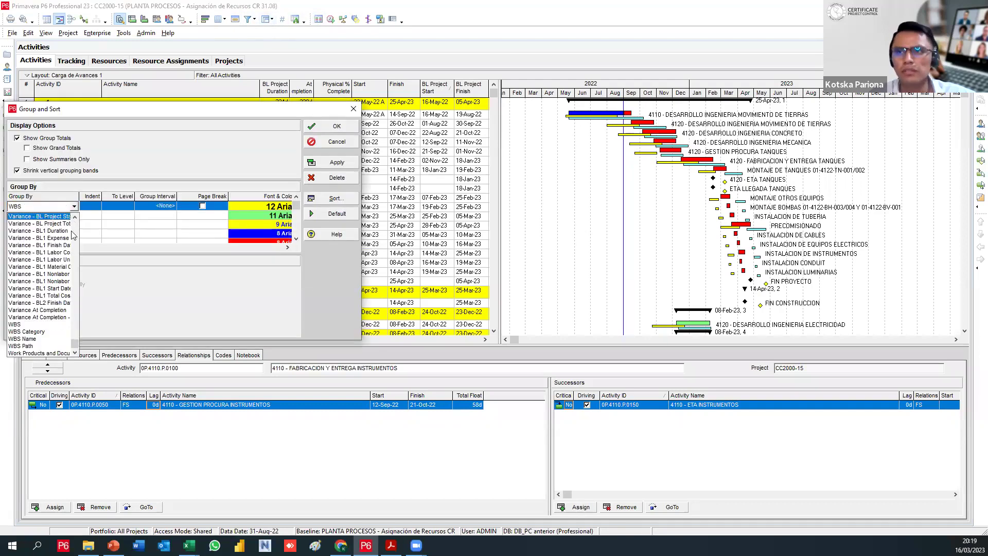
pyautogui.click(38, 328)
pyautogui.click(337, 162)
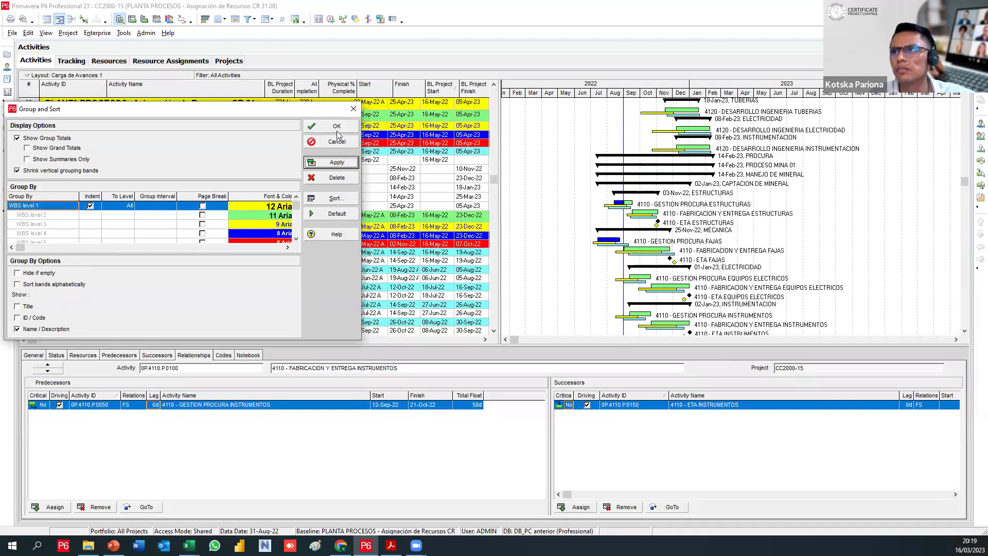
pyautogui.click(336, 126)
pyautogui.scroll(8, 498, 104)
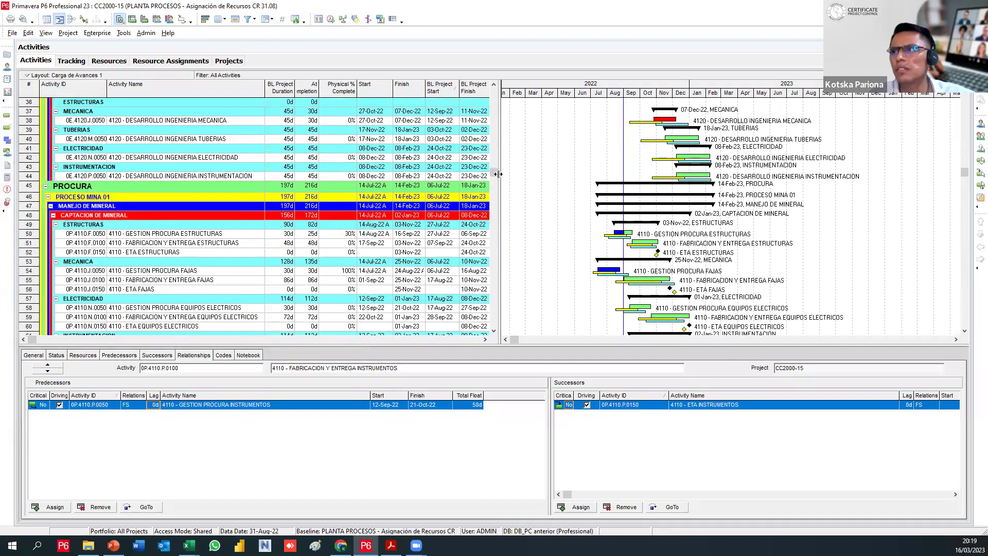
pyautogui.scroll(4, 498, 104)
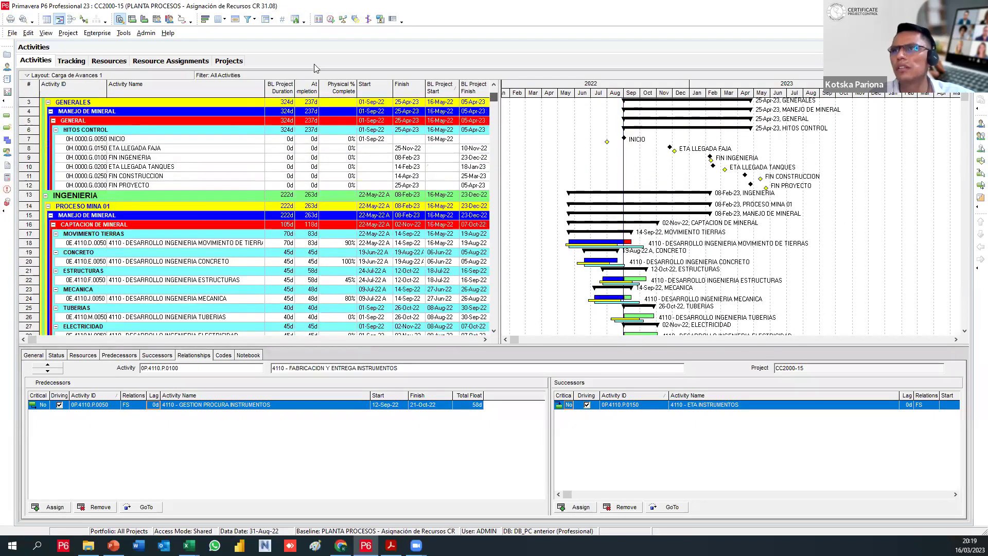
# Check the WBS-grouped schedule in the print preview, close the preview and look through the activities down to the PROCURA group
pyautogui.scroll(1, 316, 67)
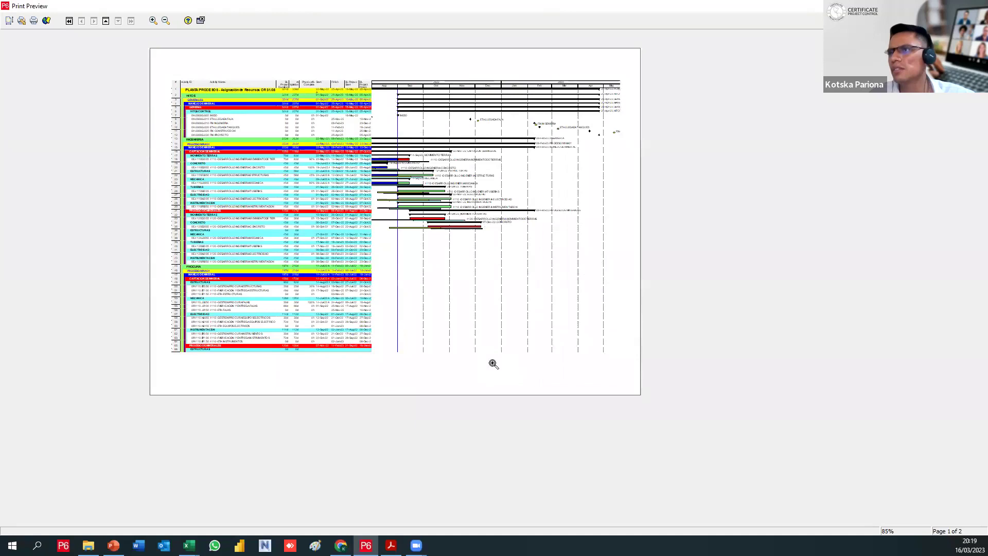
pyautogui.scroll(1, 491, 357)
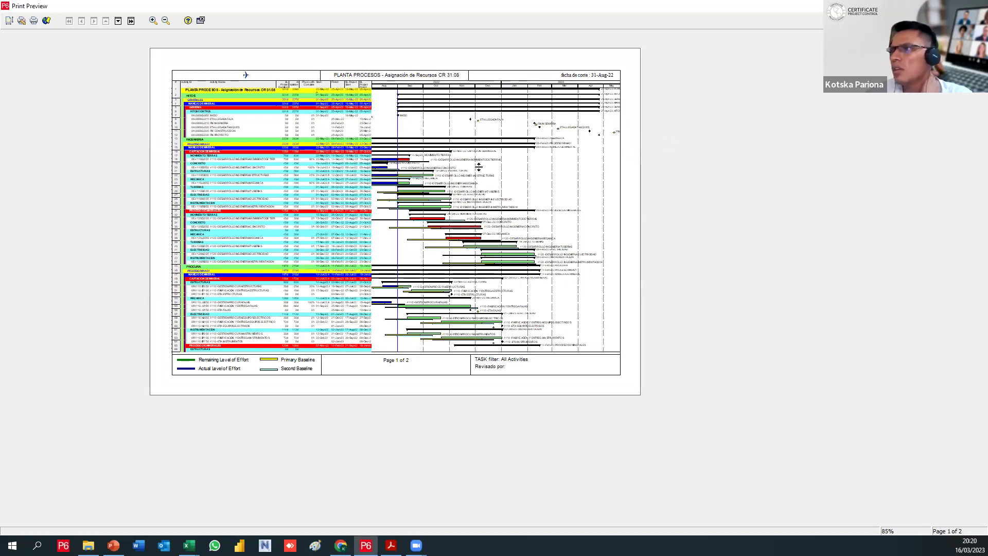
pyautogui.press('Escape')
pyautogui.scroll(-7, 423, 200)
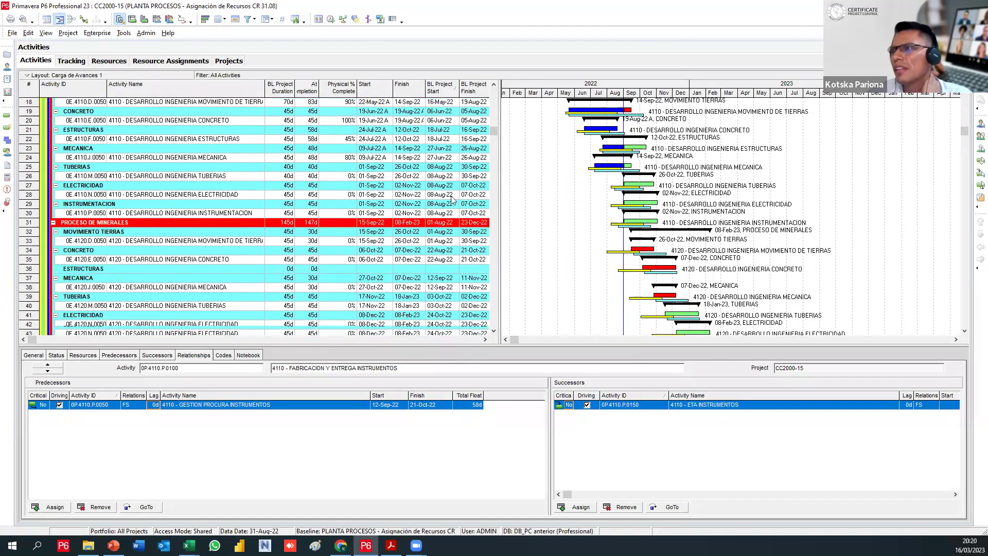
pyautogui.scroll(-5, 412, 219)
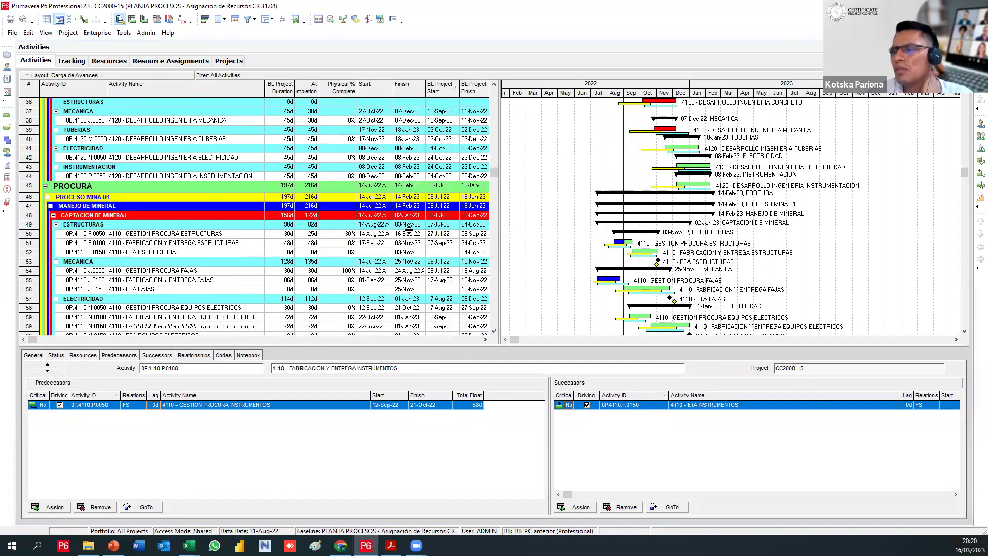
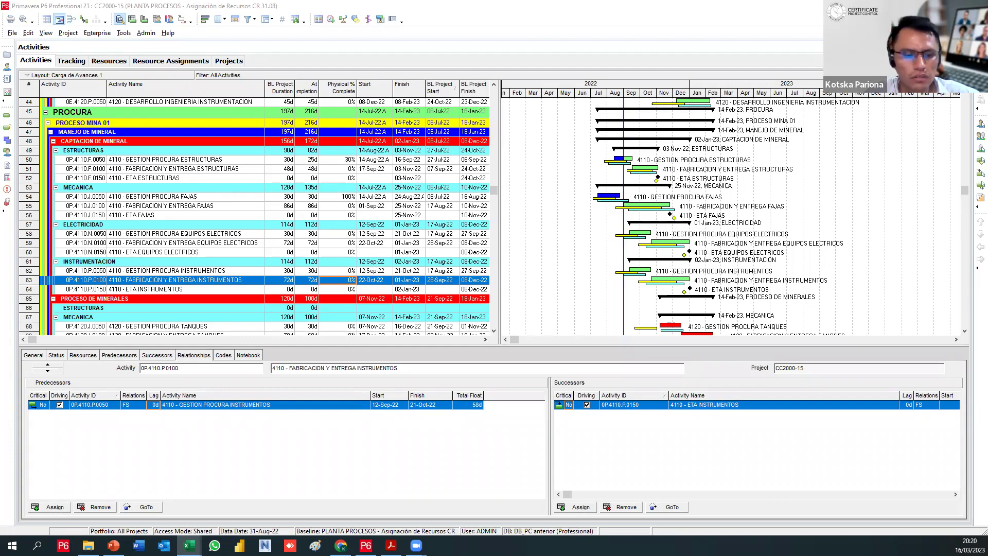
pyautogui.click(113, 545)
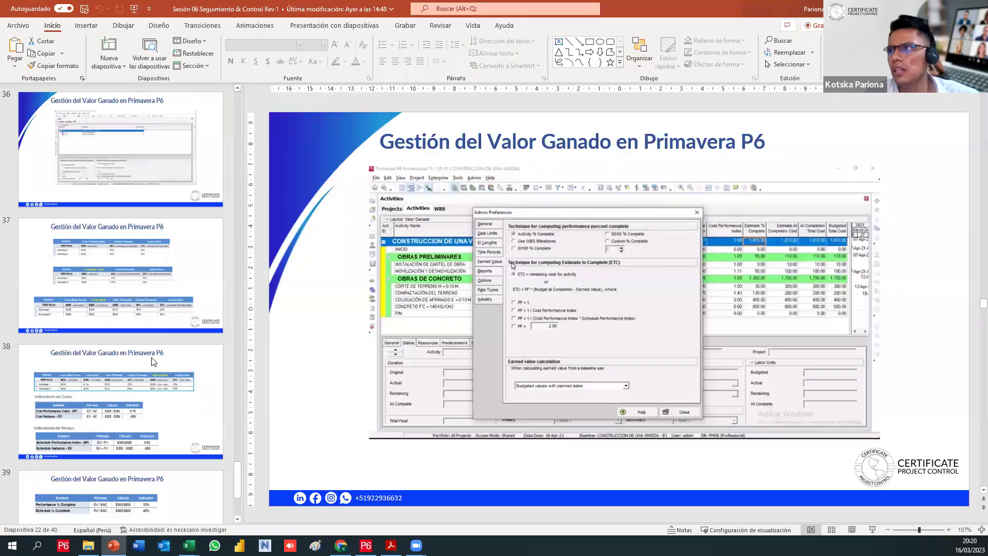
pyautogui.scroll(15, 103, 350)
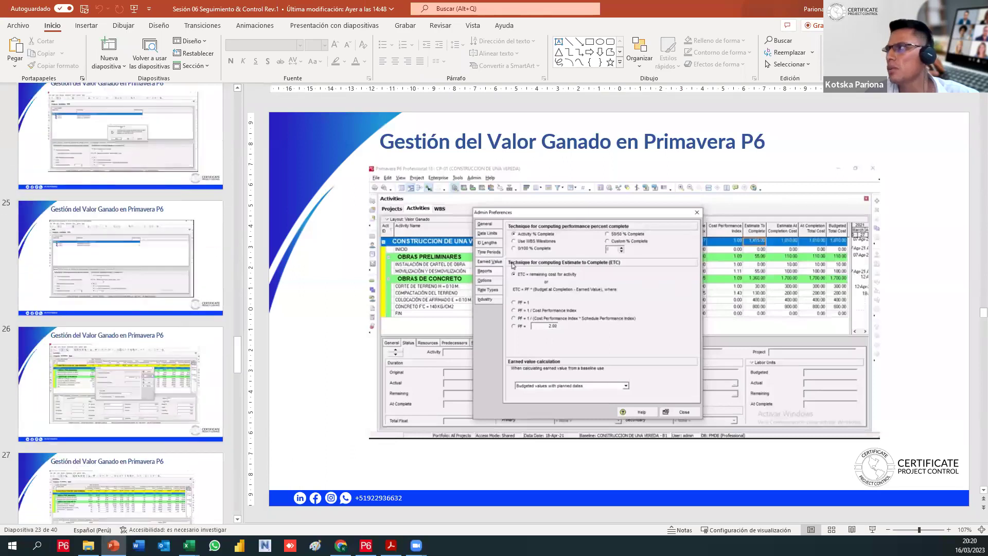
pyautogui.click(89, 144)
pyautogui.hotkey('alt', 'Tab')
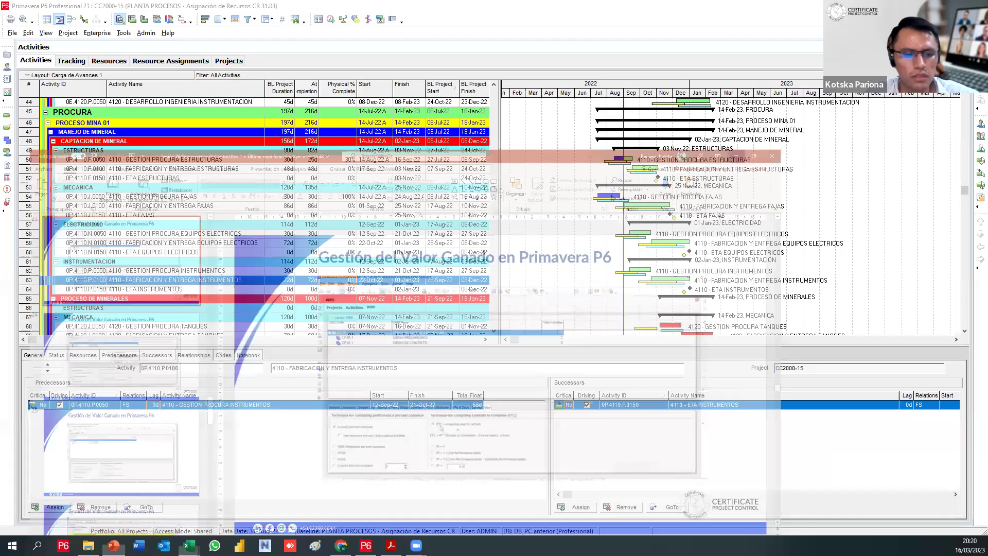
pyautogui.click(89, 546)
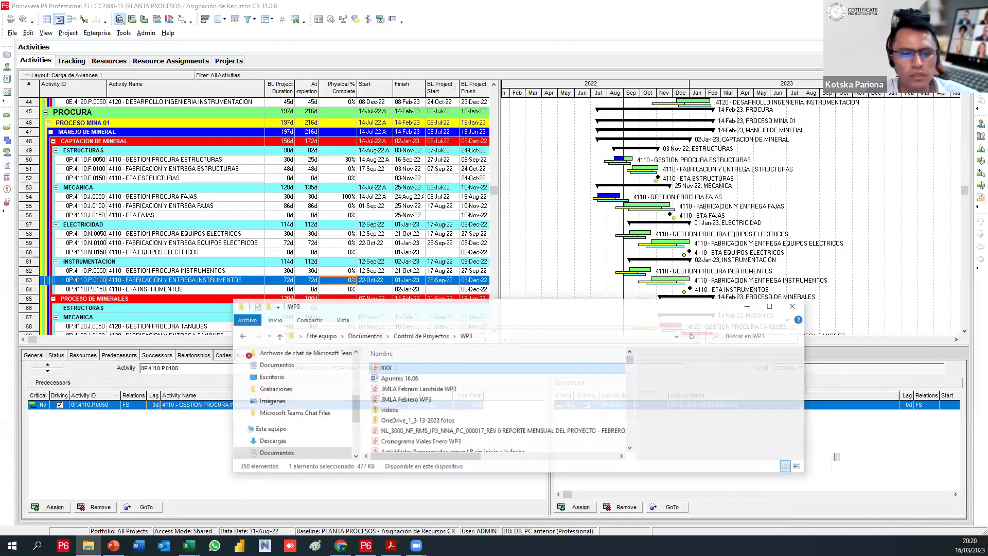
# Switch to Acrobat Reader, review the presentation's slides on printing, schedule evaluation and schedule basis contents, and return to Primavera P6
pyautogui.hotkey('alt', 'Tab')
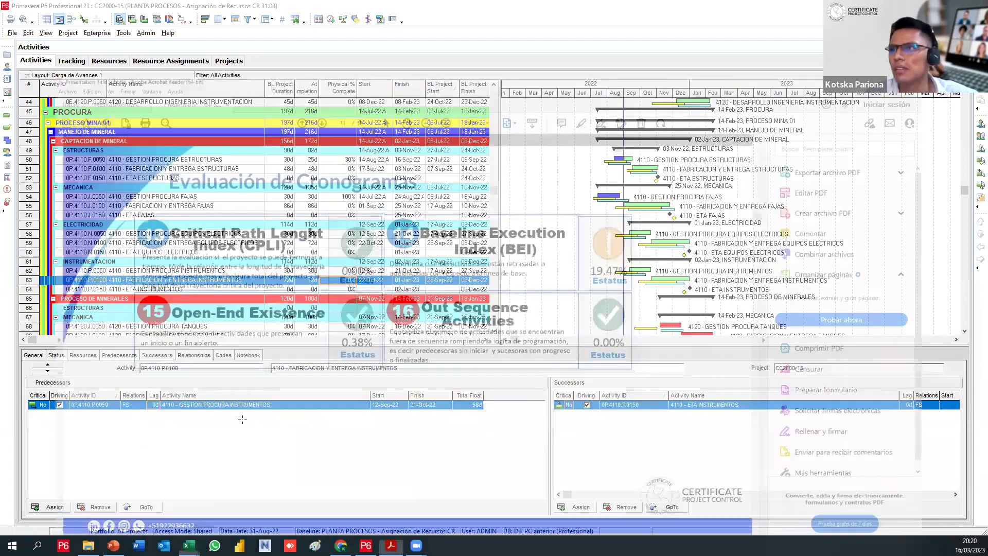
pyautogui.scroll(10, 656, 369)
pyautogui.scroll(-2, 656, 370)
pyautogui.scroll(2, 657, 370)
pyautogui.scroll(-2, 657, 370)
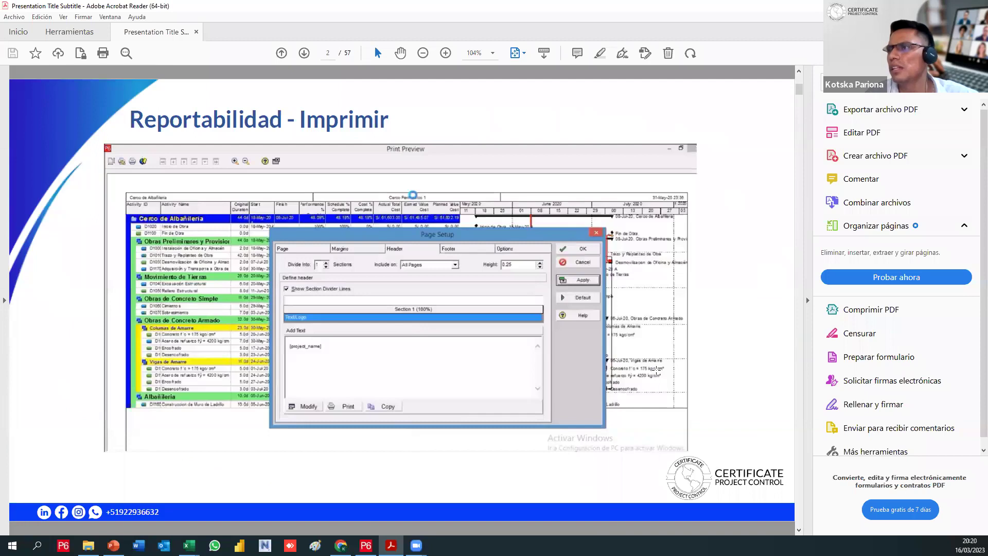
pyautogui.scroll(-2, 656, 369)
pyautogui.scroll(-6, 656, 369)
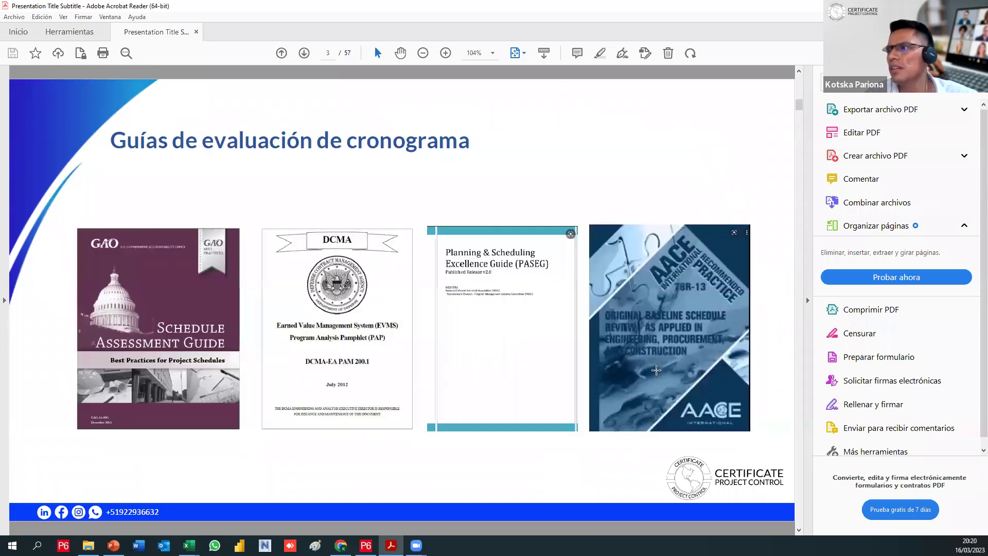
pyautogui.scroll(-2, 656, 370)
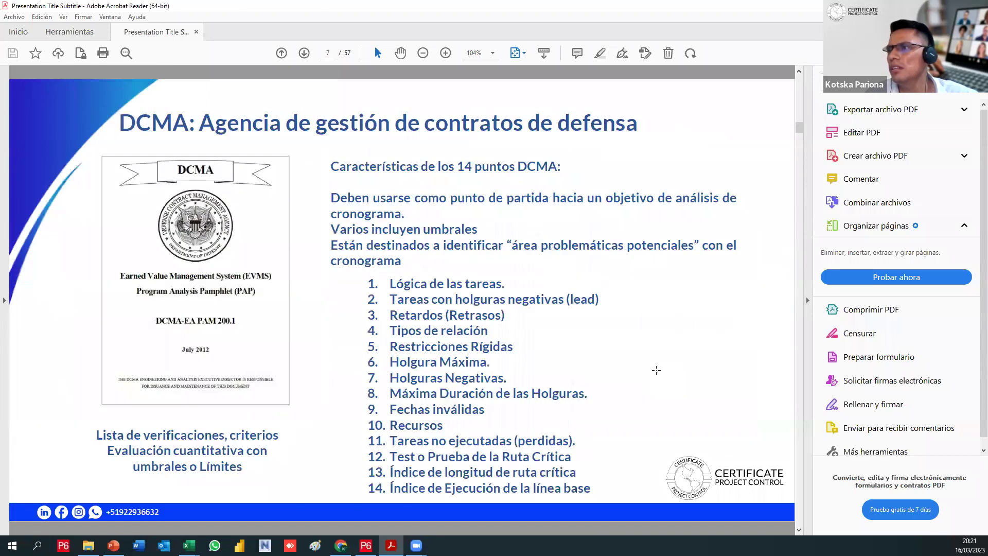
pyautogui.scroll(-15, 657, 370)
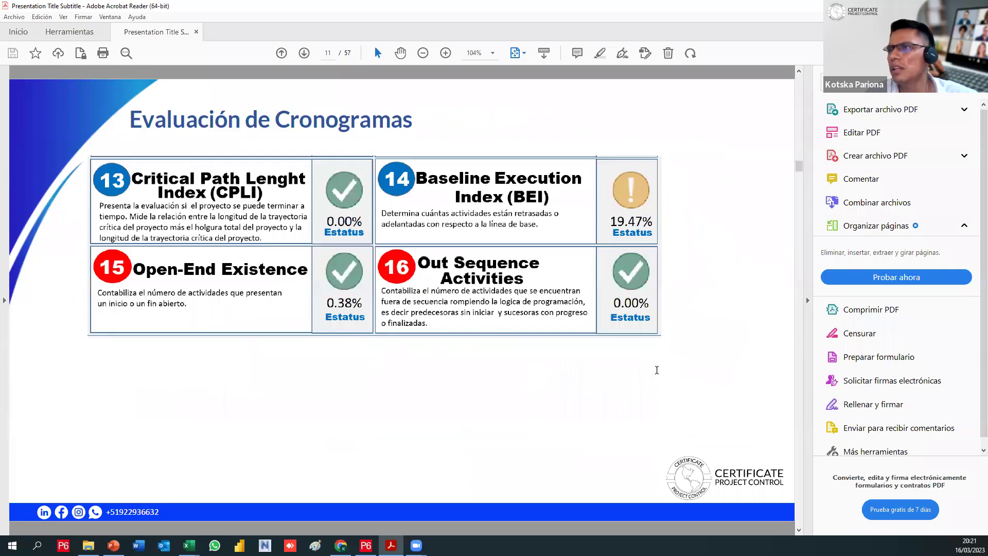
pyautogui.scroll(-2, 656, 369)
pyautogui.scroll(-14, 656, 368)
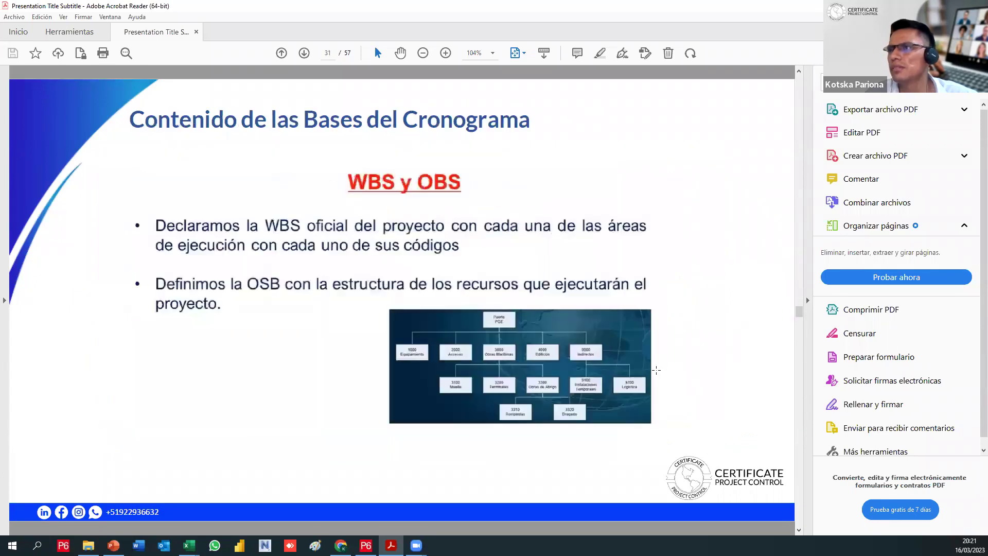
pyautogui.scroll(-6, 656, 369)
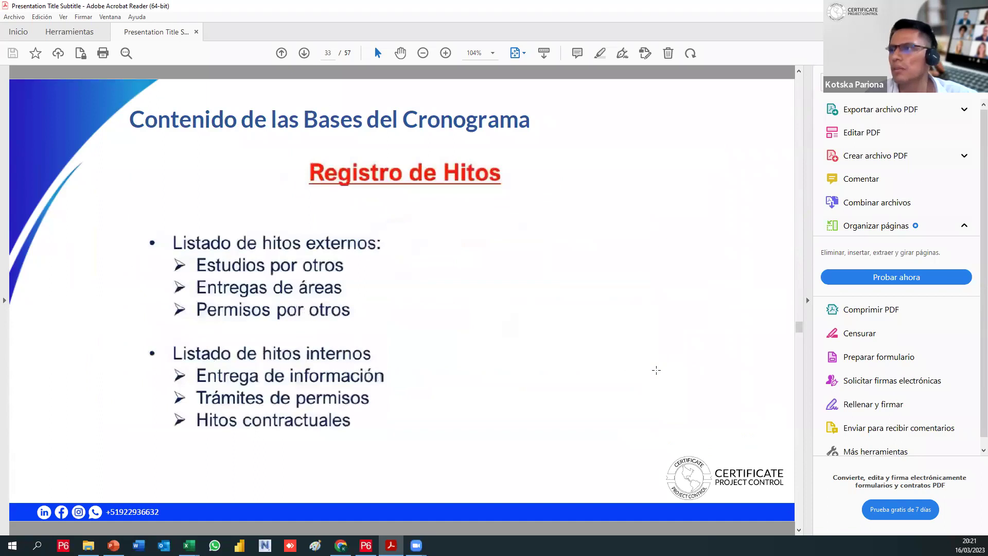
pyautogui.scroll(-5, 656, 369)
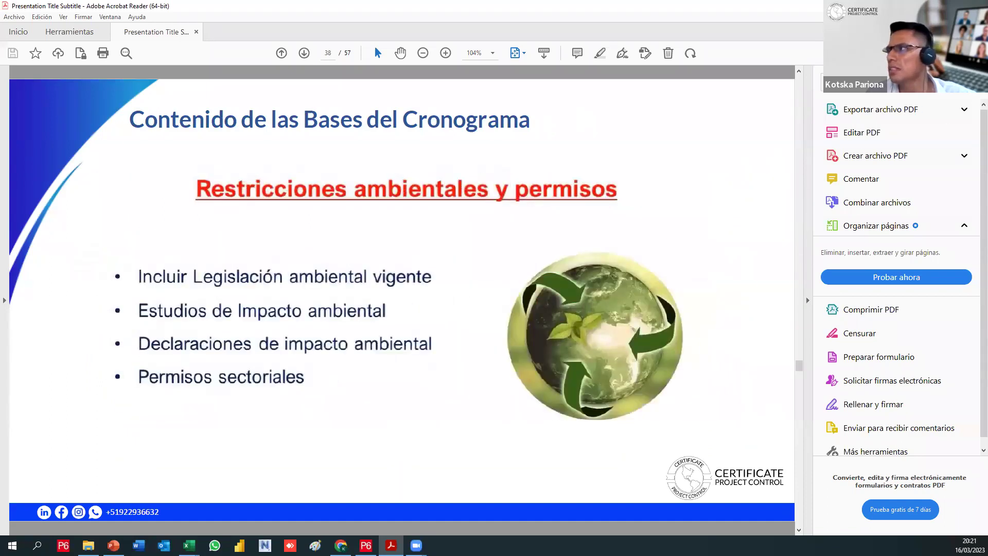
pyautogui.hotkey('alt', 'Tab')
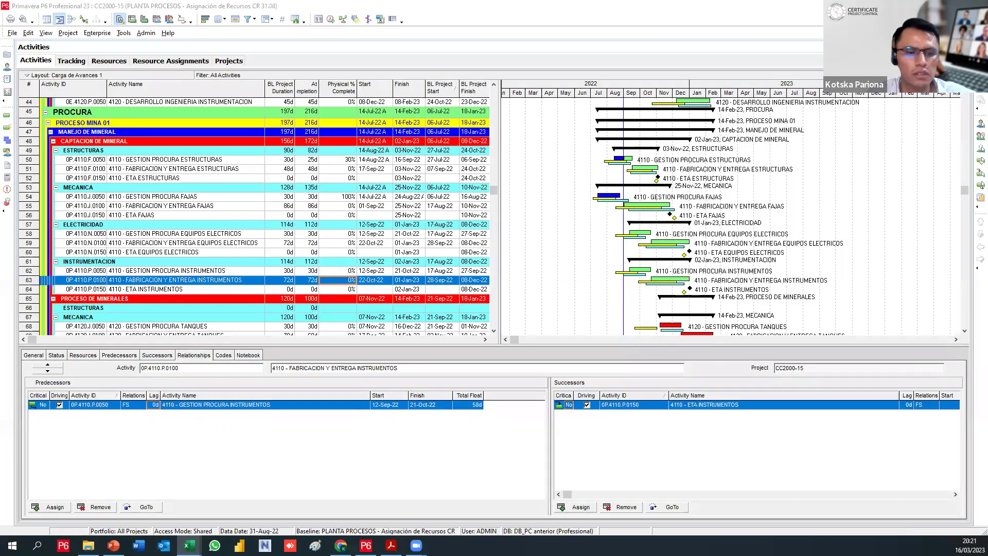
# Look at the WP3 folder in File Explorer and the Sesión 06 presentation in PowerPoint, and return to Primavera P6
pyautogui.hotkey('alt', 'Tab')
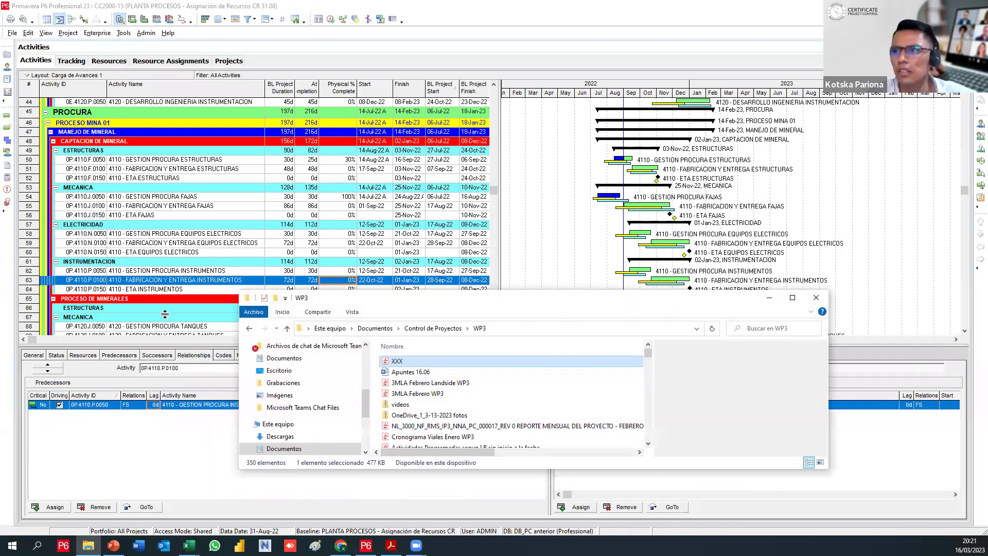
pyautogui.moveTo(350, 292); pyautogui.dragTo(350, 254)
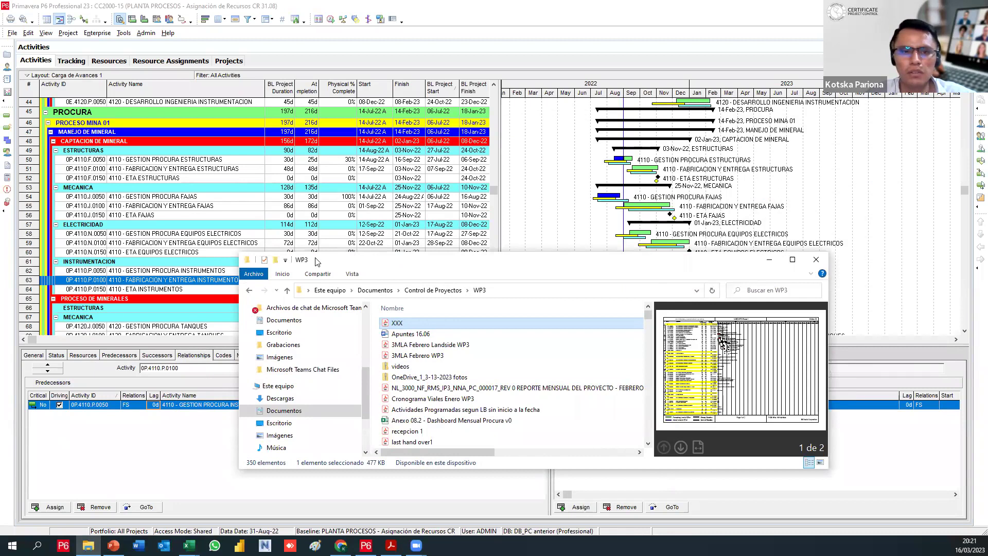
pyautogui.hotkey('alt', 'Tab')
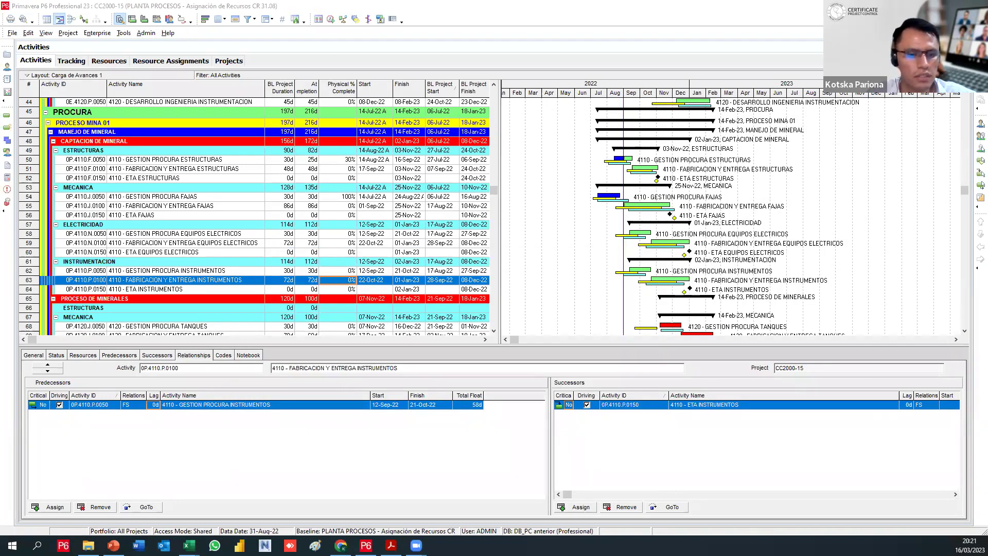
pyautogui.hotkey('alt', 'Tab')
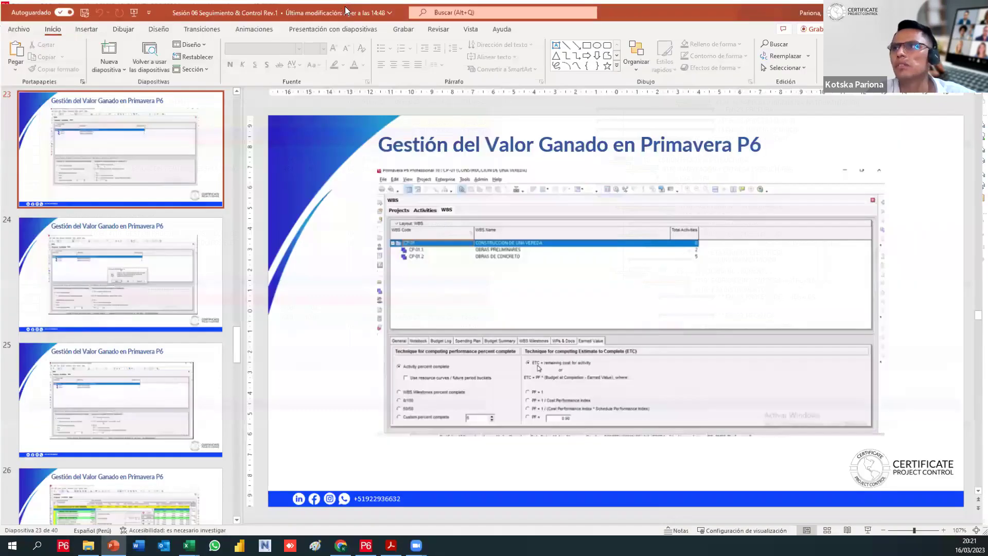
pyautogui.hotkey('alt', 'Tab')
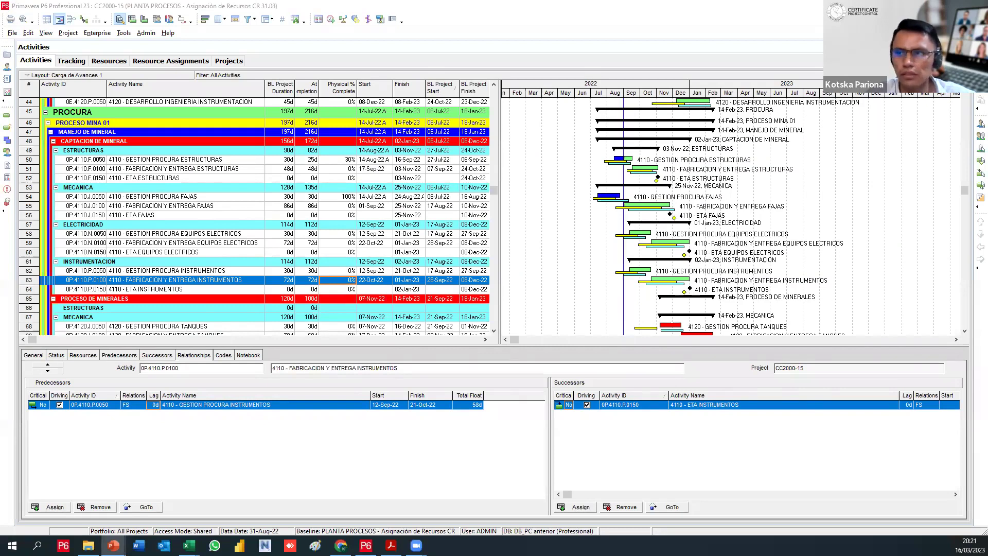
pyautogui.hotkey('alt', 'Tab')
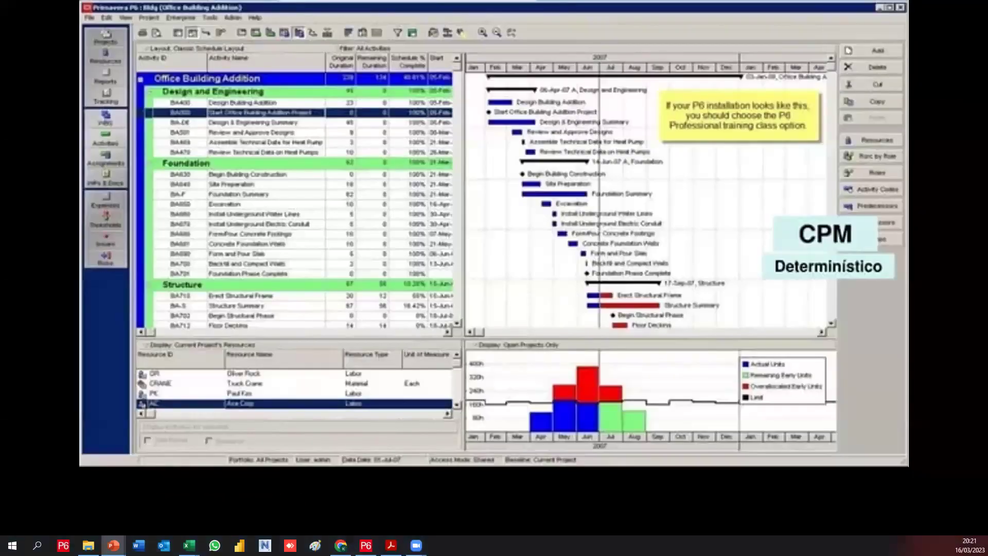
pyautogui.press('Right')
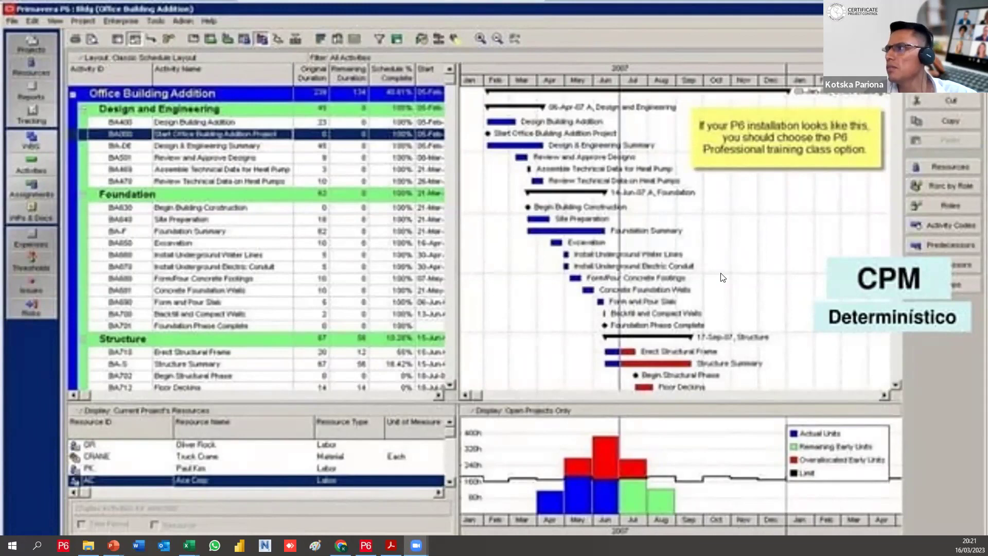
pyautogui.hotkey('alt', 'Tab')
pyautogui.hotkey('alt', 'Tab')
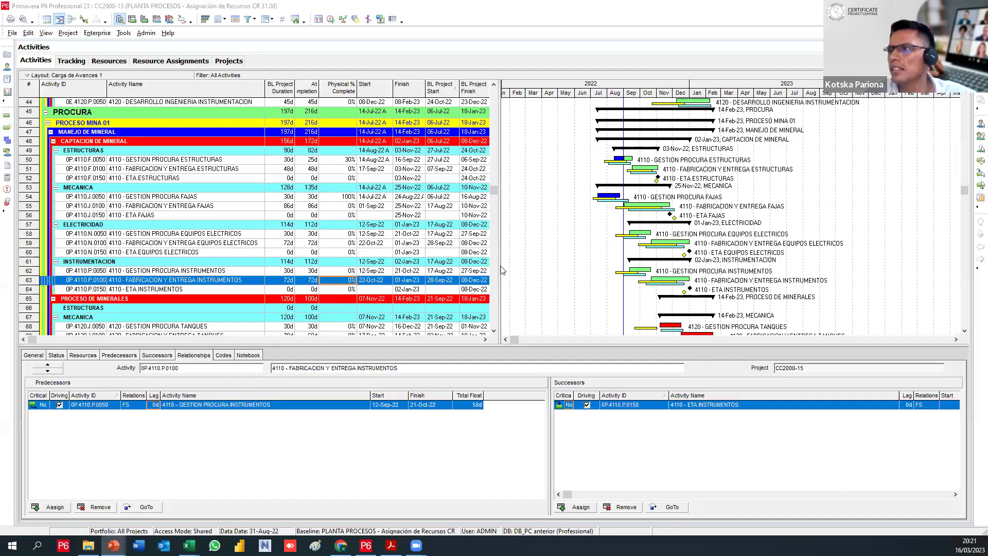
# Return to the start of the activity table and widen the Activity Name column and the table area up to the BL Project Finish column
pyautogui.moveTo(575, 280); pyautogui.dragTo(508, 279)
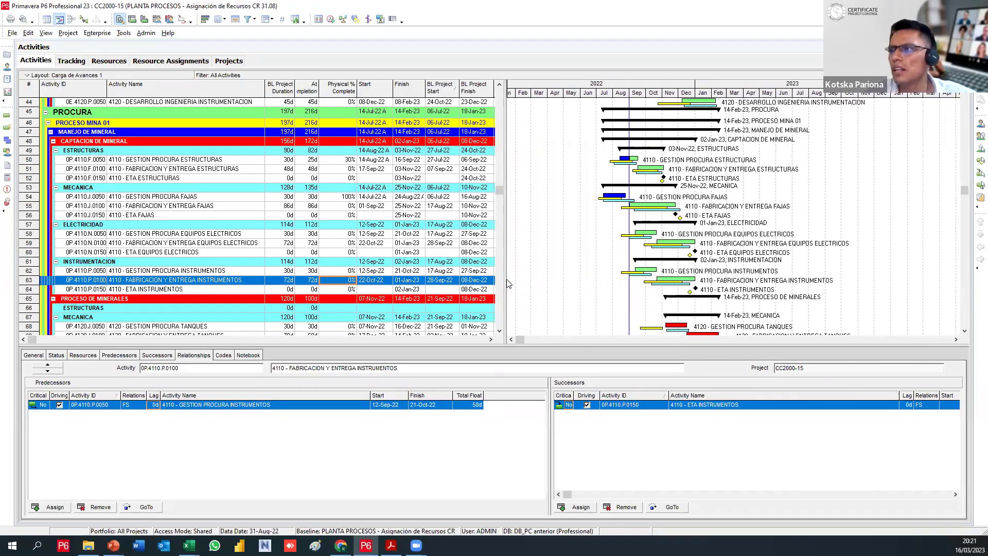
pyautogui.scroll(5, 389, 236)
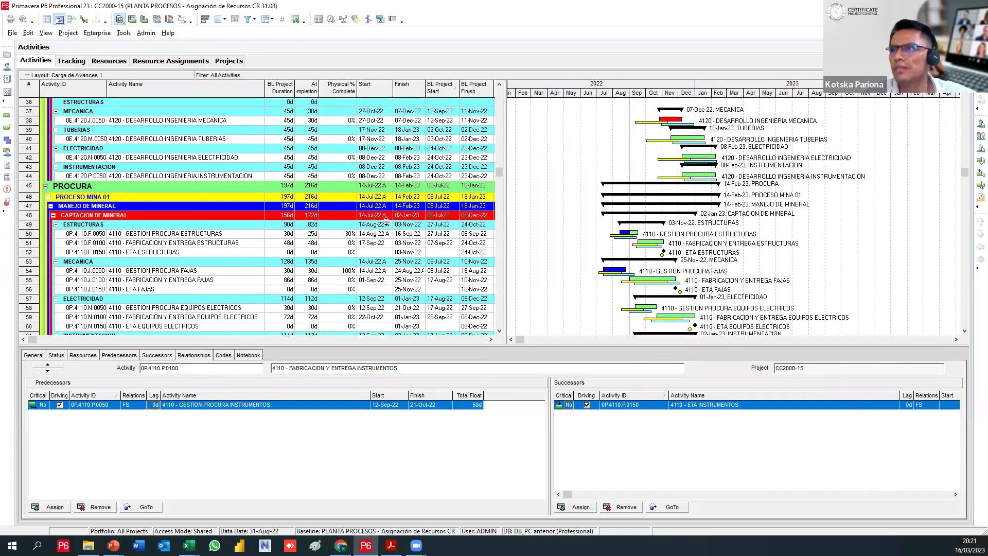
pyautogui.scroll(10, 407, 220)
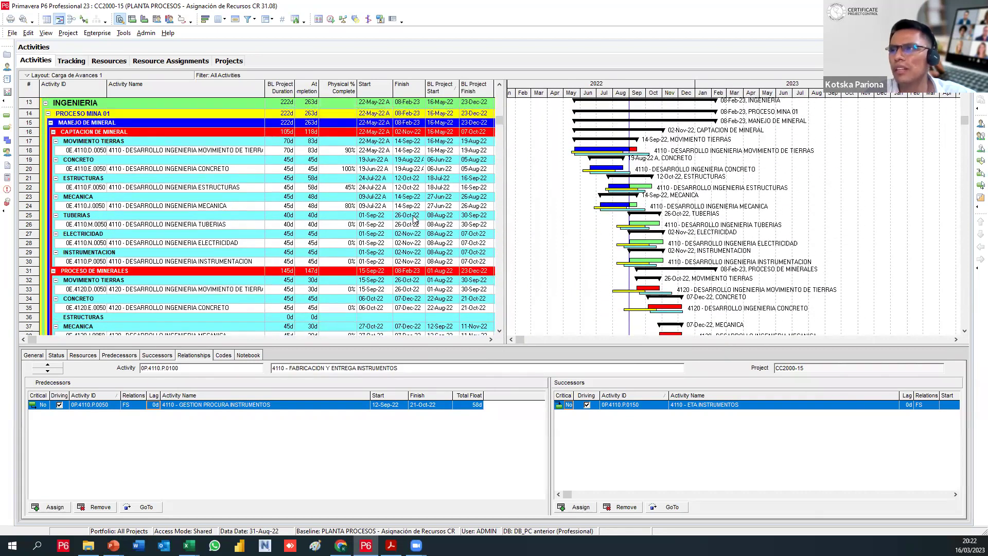
pyautogui.scroll(1, 414, 215)
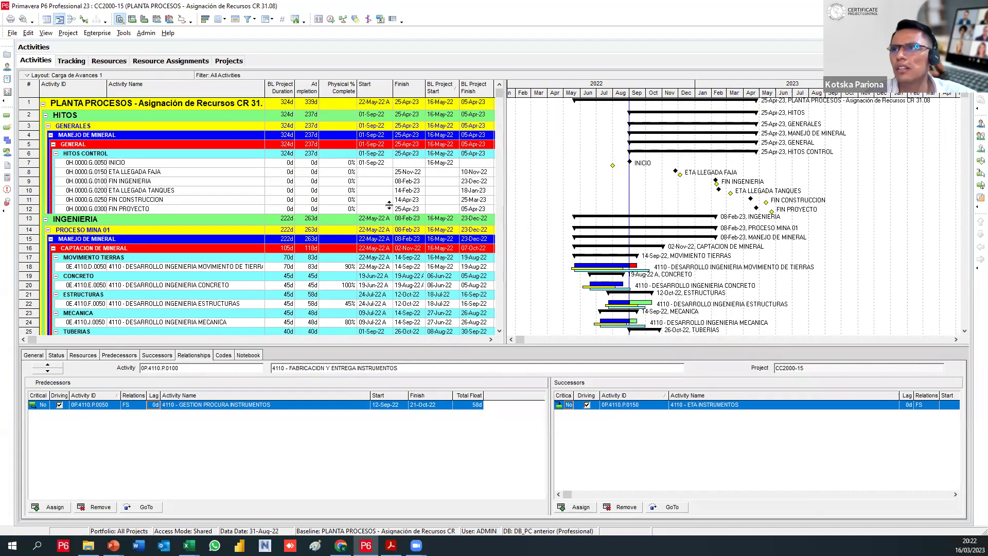
pyautogui.moveTo(266, 88); pyautogui.dragTo(306, 88)
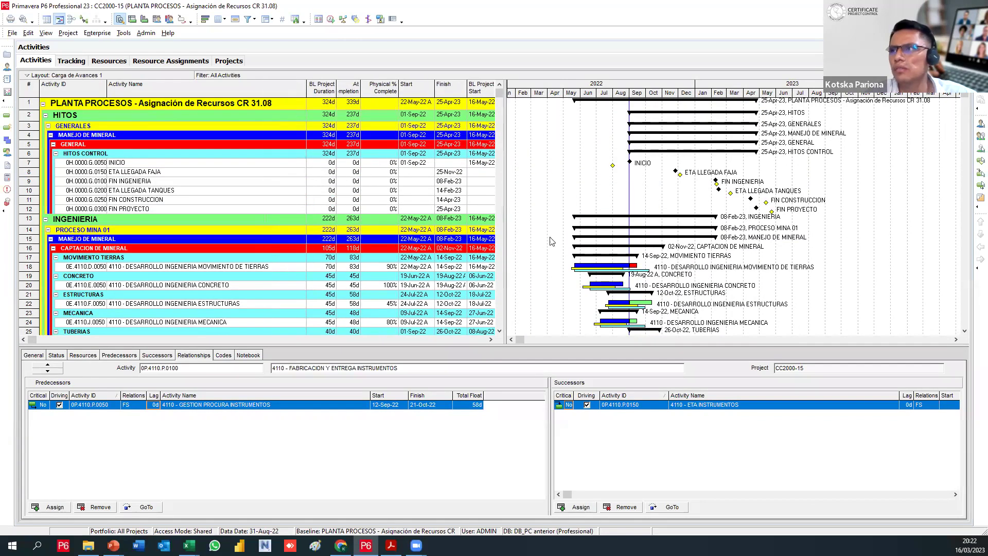
pyautogui.moveTo(509, 238); pyautogui.dragTo(548, 240)
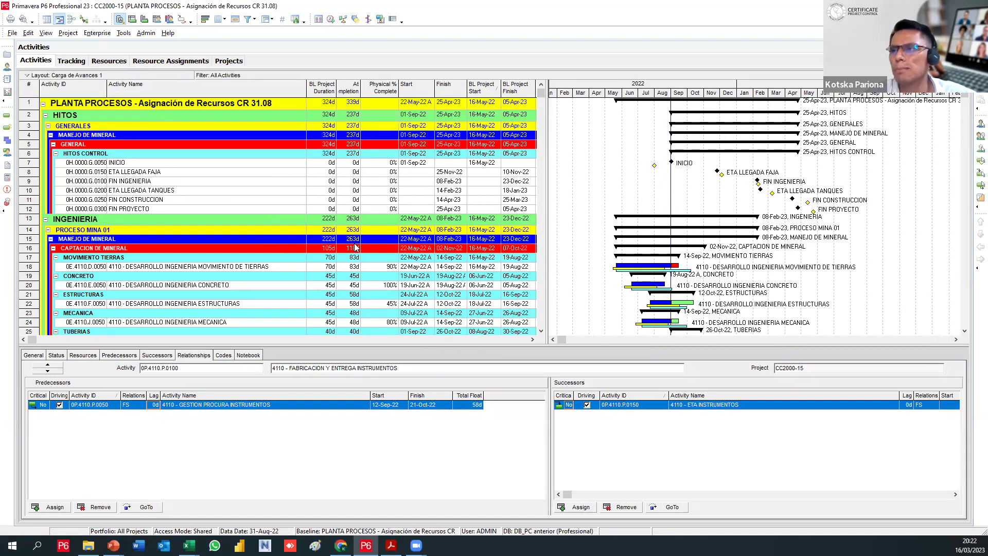
# Look through the activity table from the HITOS group down to the PROCURA group
pyautogui.scroll(-2, 355, 246)
pyautogui.scroll(-1, 355, 246)
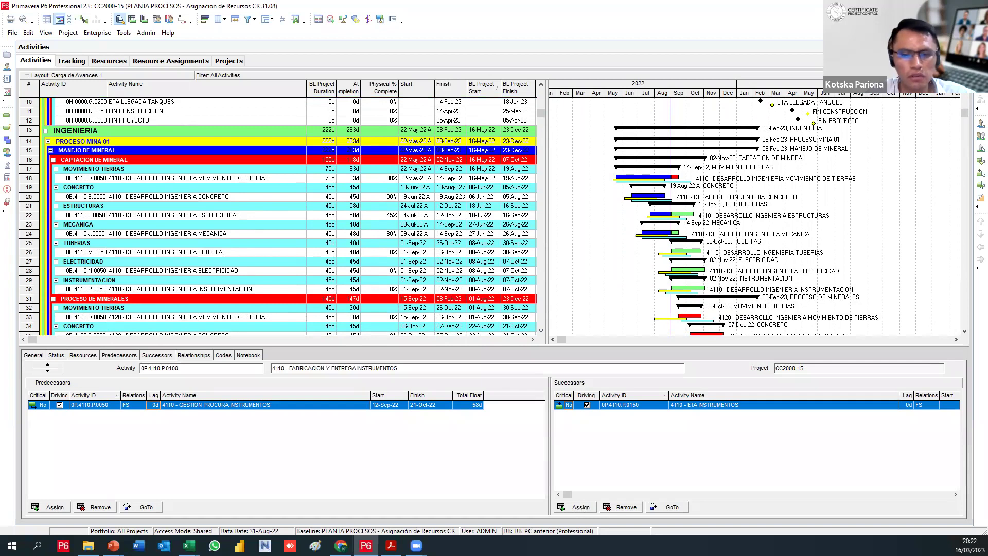
pyautogui.hotkey('alt', 'Tab')
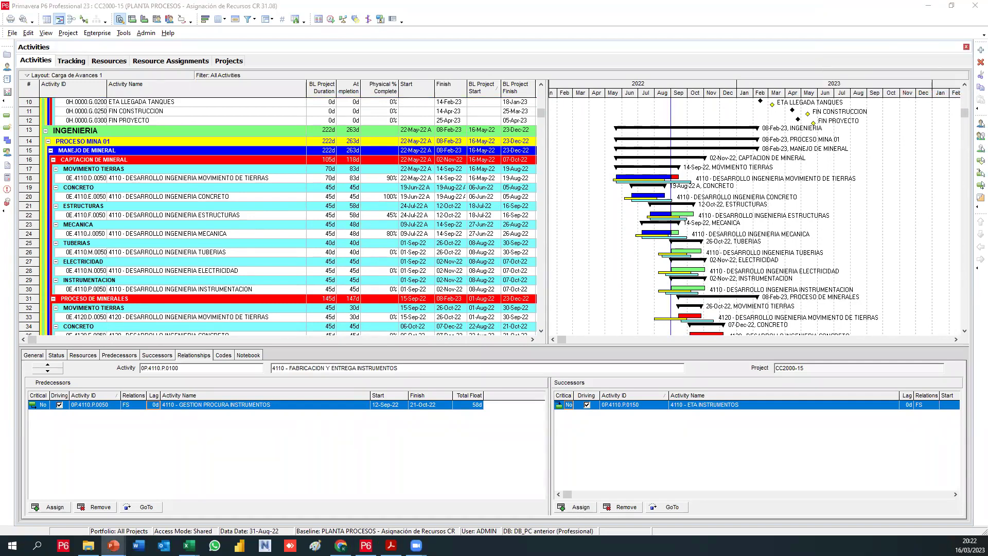
pyautogui.scroll(3, 355, 273)
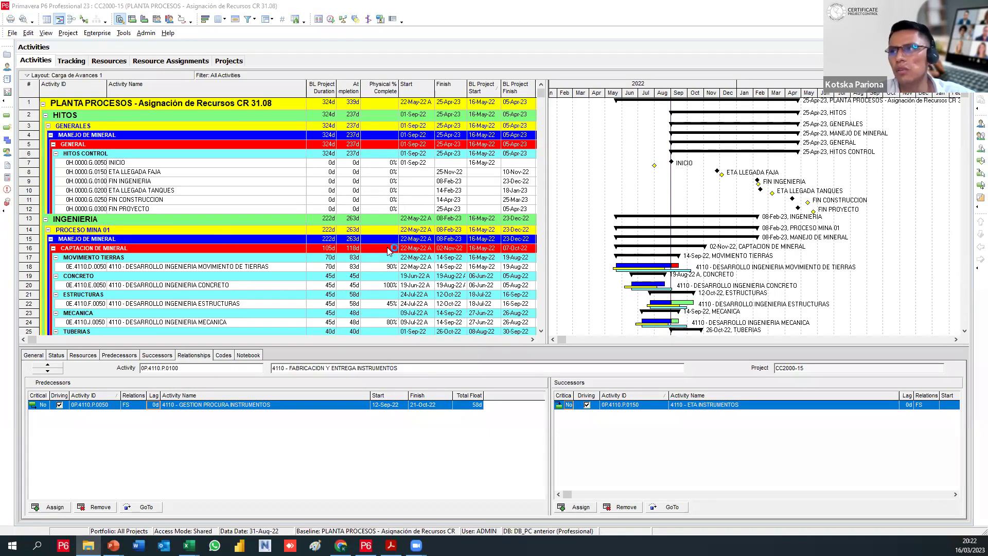
pyautogui.scroll(-6, 389, 250)
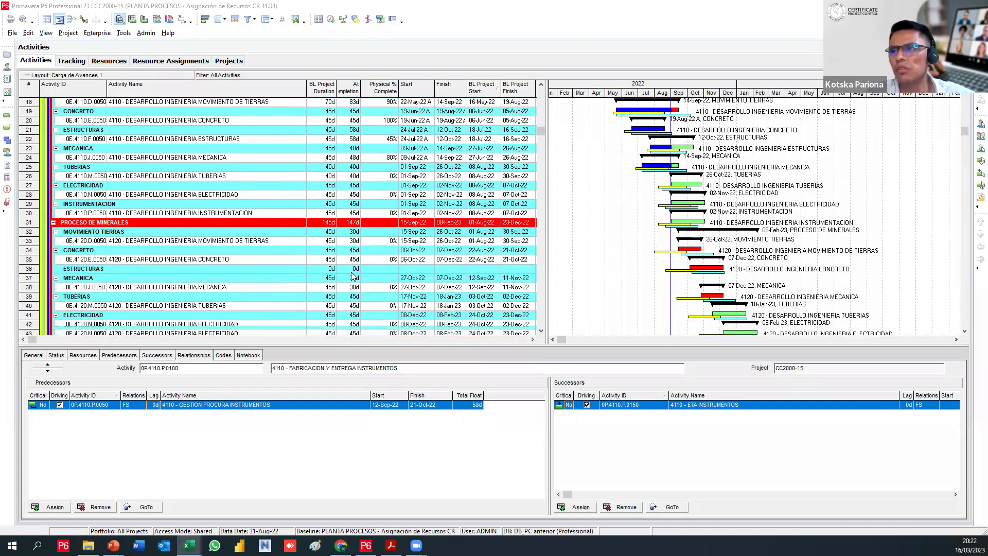
pyautogui.scroll(-5, 353, 277)
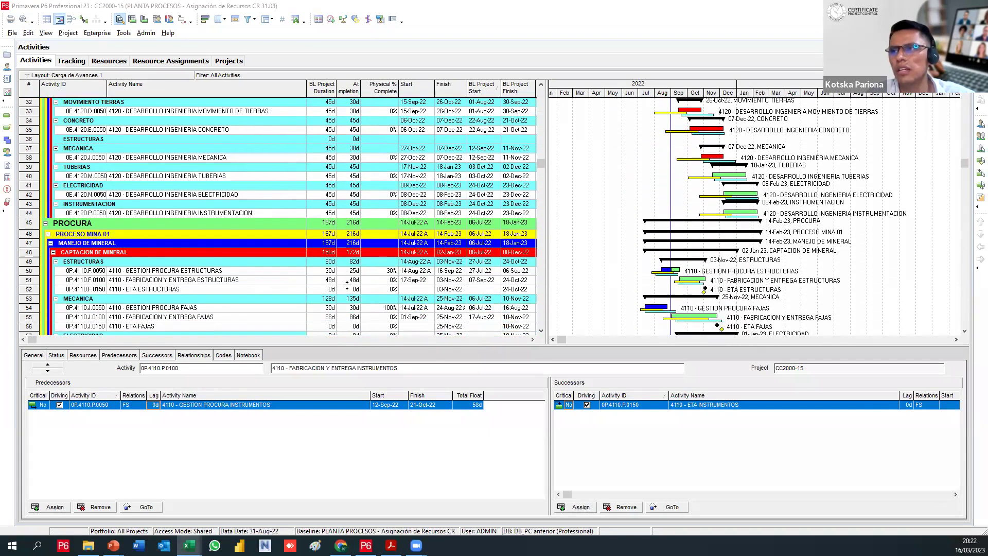
pyautogui.scroll(-2, 347, 285)
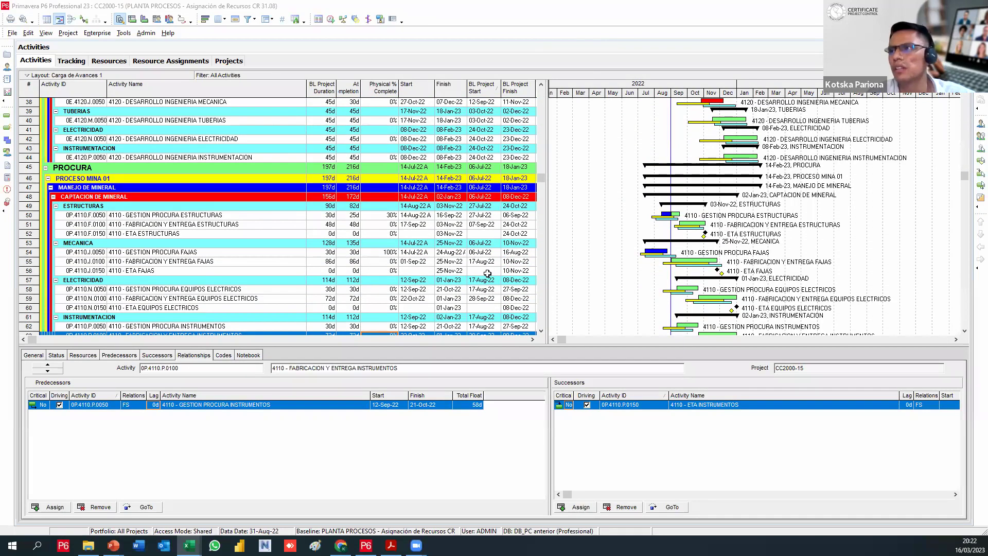
# Switch to Excel and examine the HH values of the activities on the ACTIVIDADES P6 sheet
pyautogui.hotkey('alt', 'Tab')
pyautogui.moveTo(725, 258); pyautogui.dragTo(338, 126)
pyautogui.moveTo(583, 132); pyautogui.dragTo(585, 359)
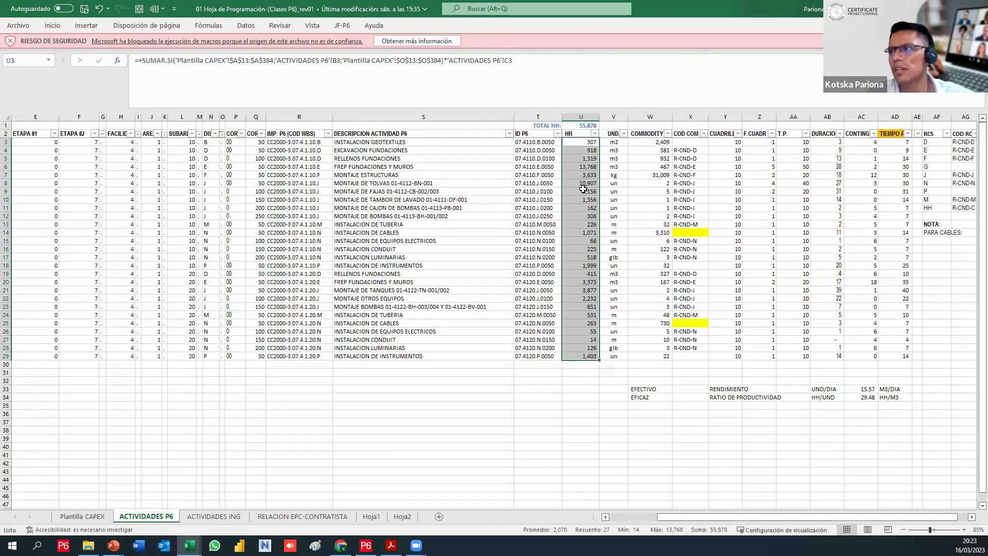
pyautogui.click(579, 159)
pyautogui.click(580, 151)
pyautogui.click(581, 175)
pyautogui.click(579, 208)
pyautogui.click(582, 159)
pyautogui.click(582, 216)
pyautogui.click(581, 249)
pyautogui.click(581, 307)
pyautogui.click(584, 356)
pyautogui.moveTo(583, 397); pyautogui.dragTo(612, 159)
pyautogui.moveTo(592, 57); pyautogui.dragTo(580, 399)
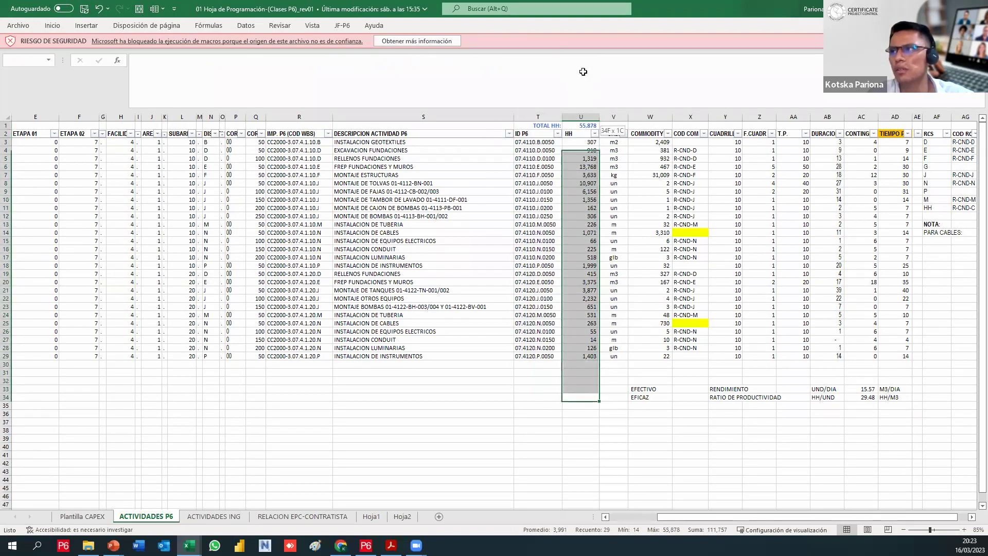
pyautogui.click(579, 242)
pyautogui.click(479, 430)
pyautogui.click(582, 415)
pyautogui.scroll(-1, 470, 470)
pyautogui.scroll(1, 404, 485)
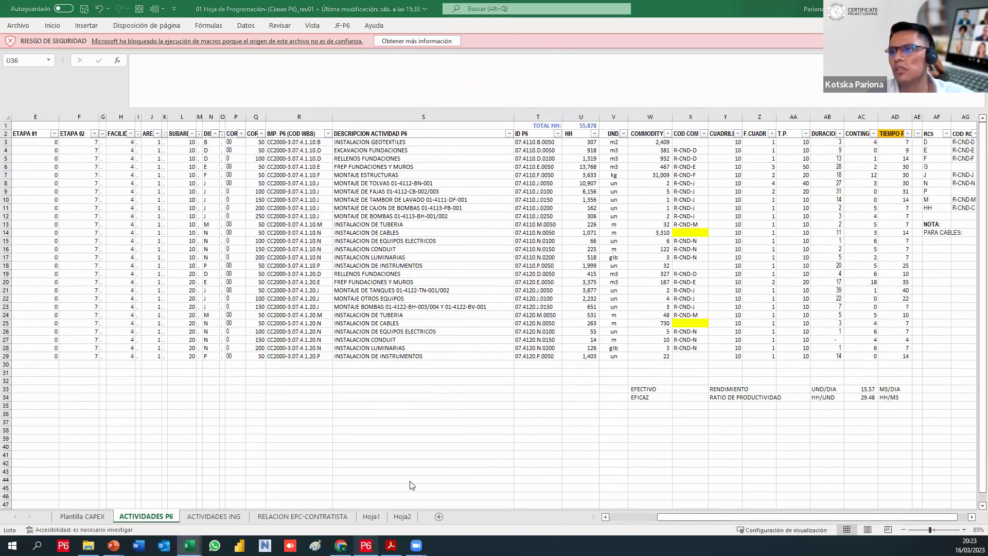
# Return to Primavera P6 and start a project export in Spreadsheet (XLSX) format
pyautogui.click(365, 545)
pyautogui.click(12, 32)
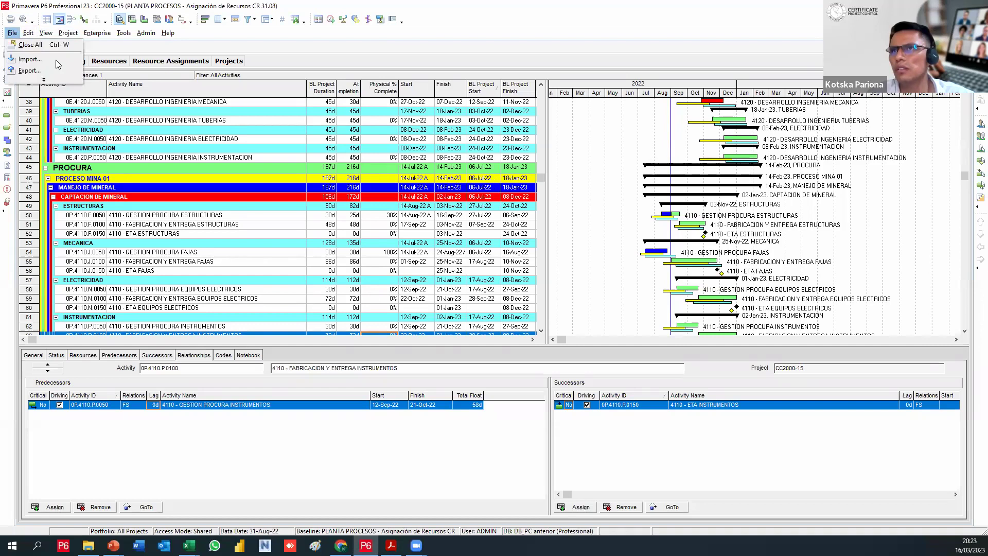
pyautogui.click(12, 33)
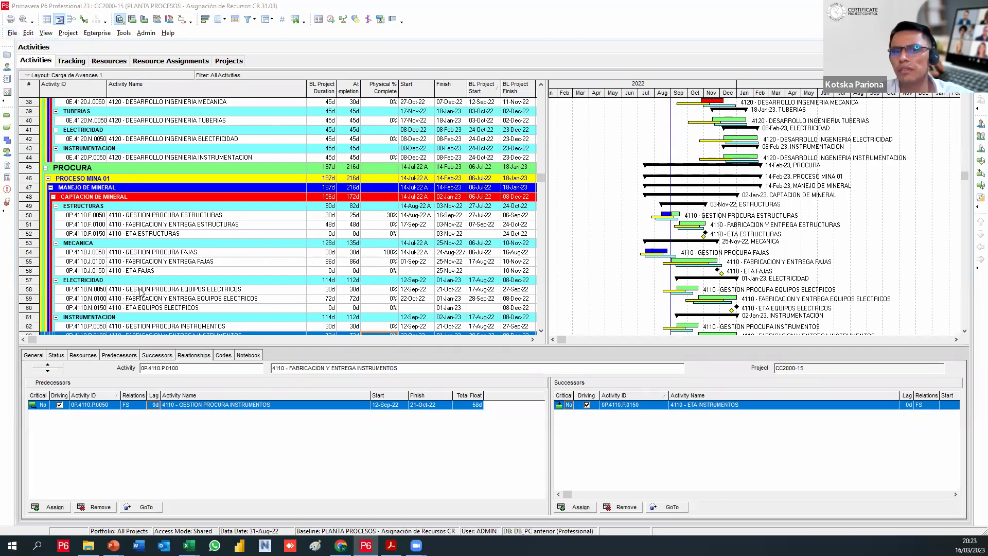
pyautogui.click(405, 236)
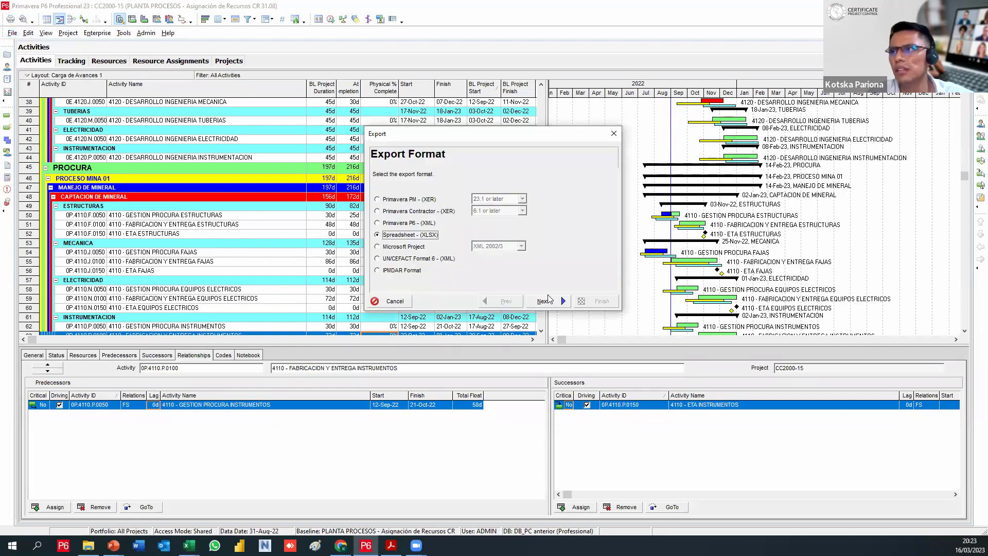
pyautogui.click(544, 302)
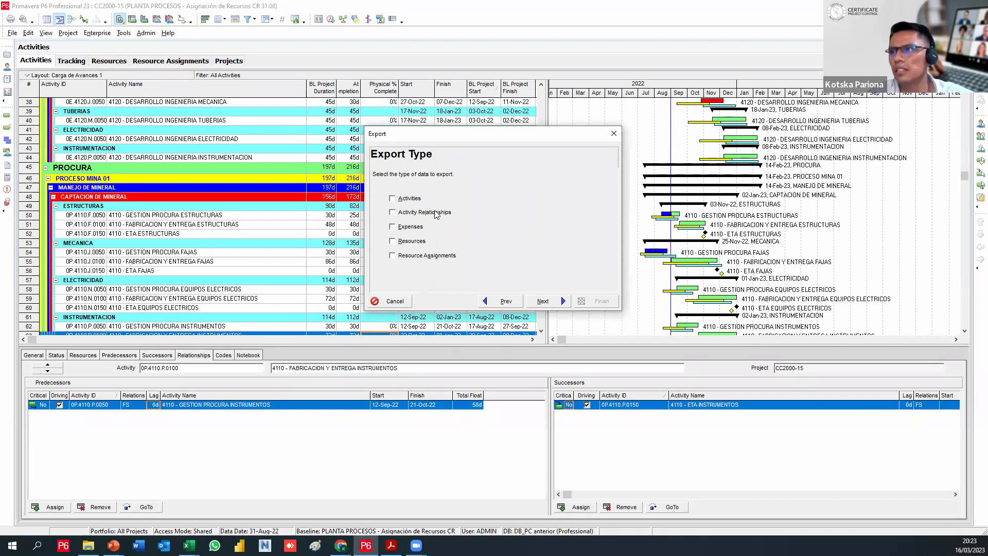
pyautogui.click(392, 242)
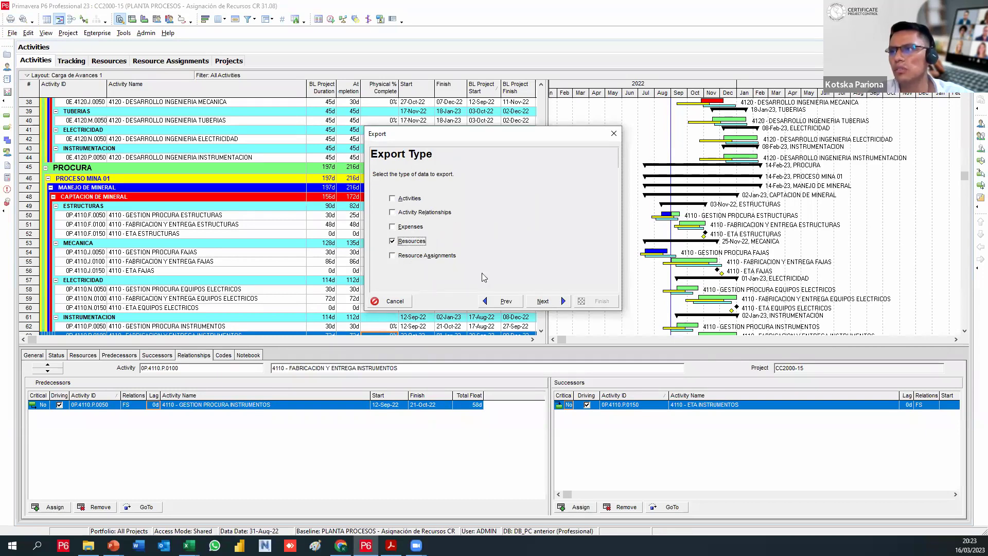
pyautogui.click(544, 301)
pyautogui.click(565, 267)
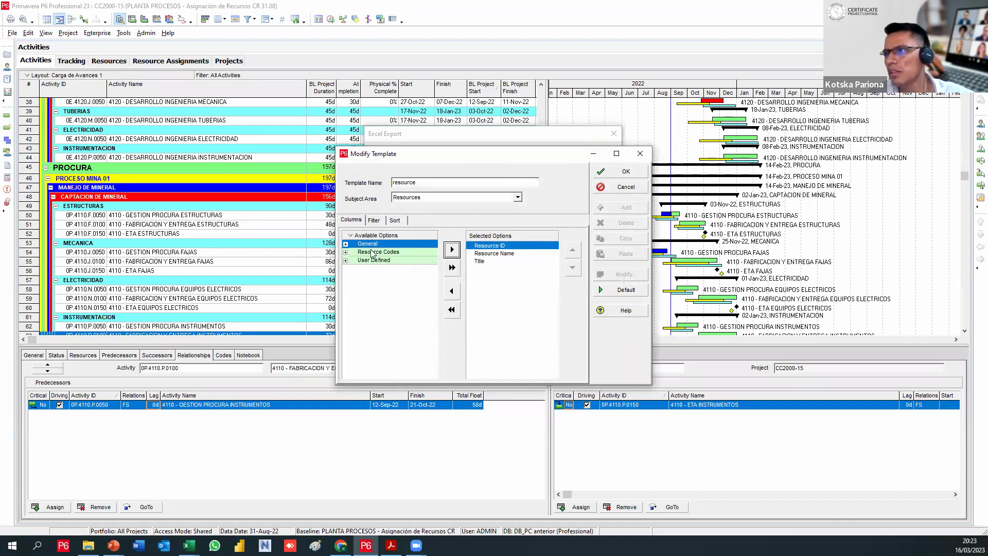
pyautogui.click(614, 187)
pyautogui.click(503, 301)
pyautogui.click(503, 300)
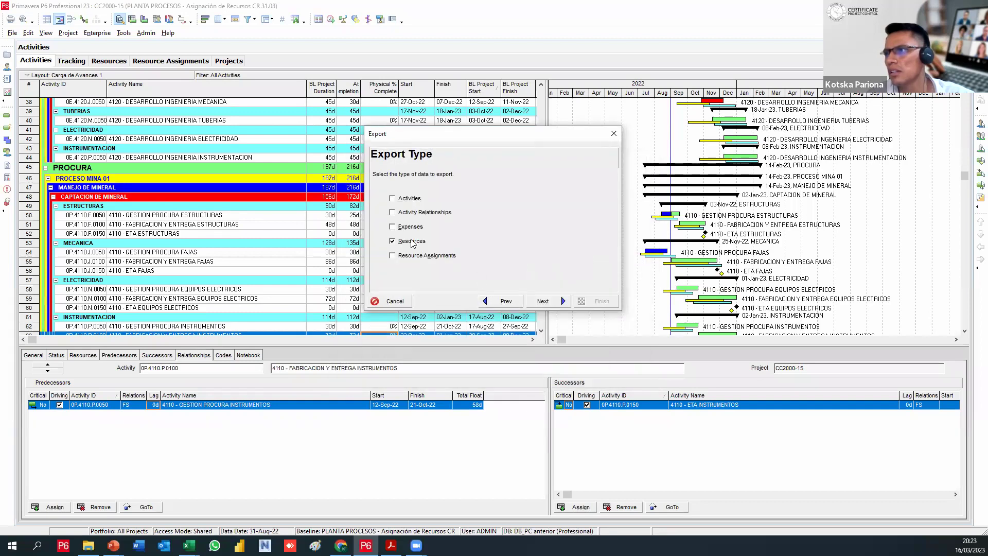
pyautogui.click(392, 241)
# Choose Resource Assignments as the data type to export and include project CC2000-15
pyautogui.click(393, 256)
pyautogui.click(540, 302)
pyautogui.click(389, 214)
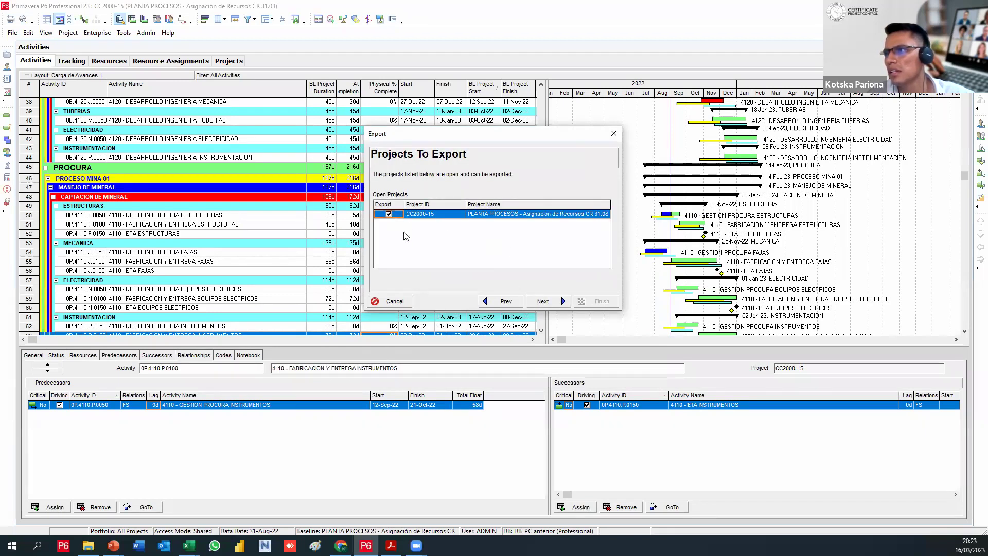
pyautogui.click(542, 302)
# Review the selected columns in the resource assignments export template named resource, accept it and continue to the XLSX file selection
pyautogui.click(564, 269)
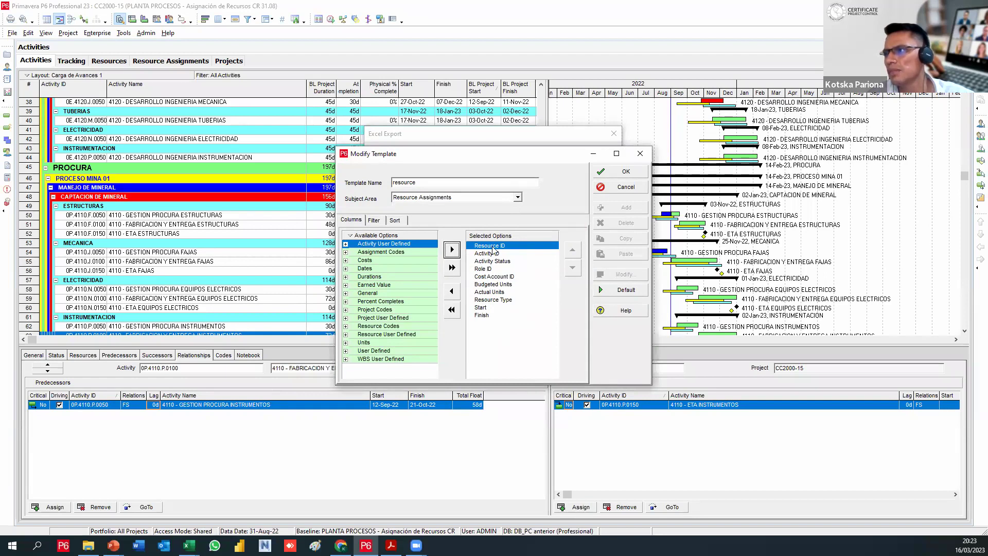
pyautogui.click(504, 254)
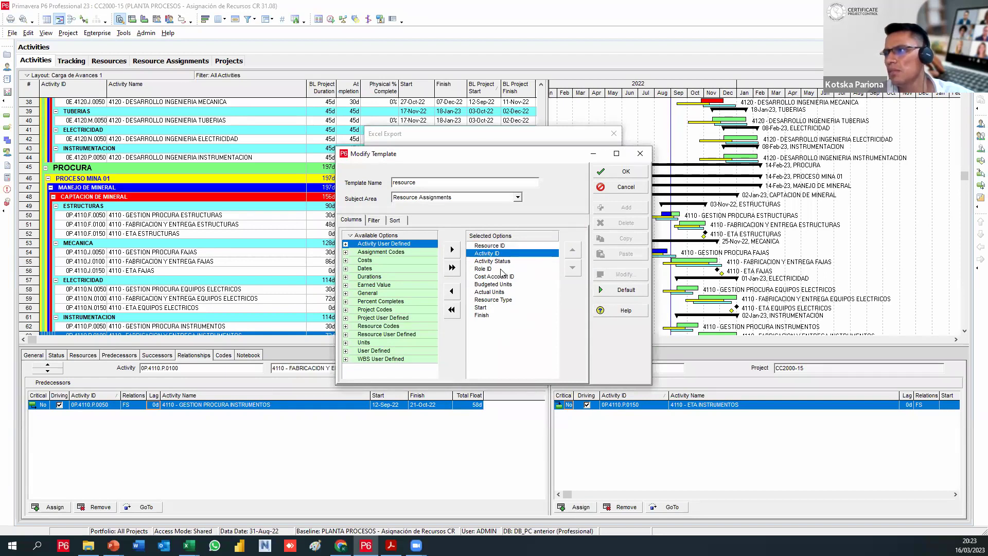
pyautogui.click(494, 268)
pyautogui.click(495, 284)
pyautogui.click(504, 301)
pyautogui.click(501, 292)
pyautogui.click(499, 300)
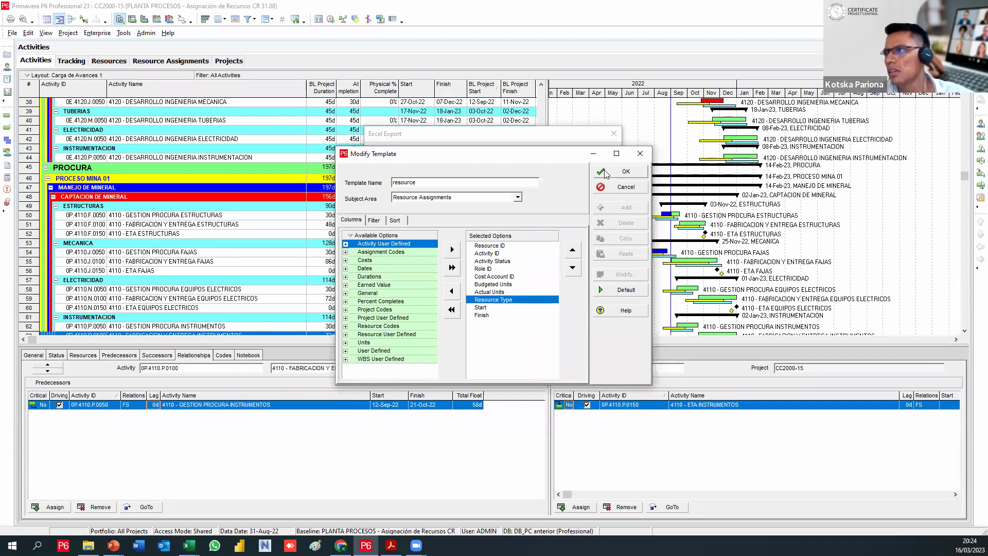
pyautogui.click(626, 171)
pyautogui.click(543, 301)
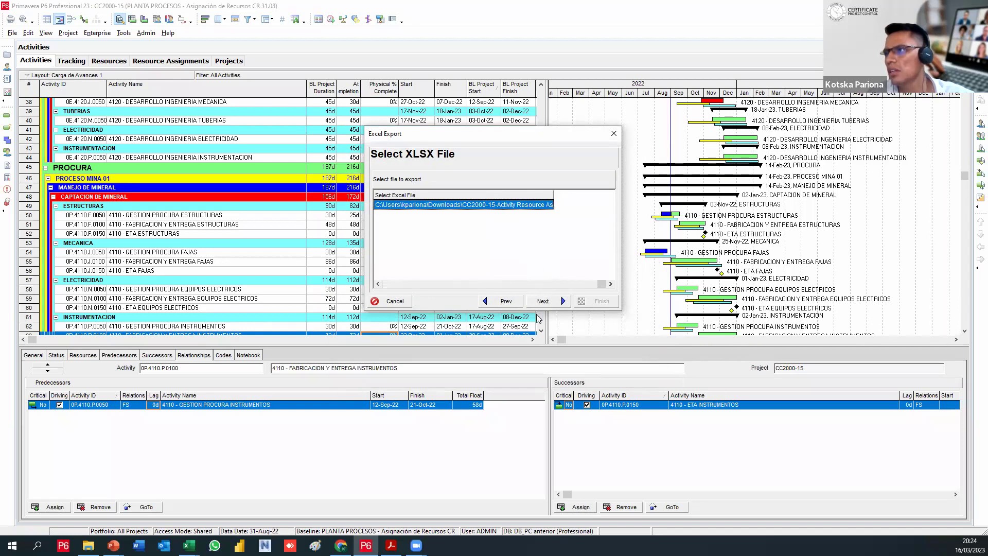
# Complete the resource assignments export to CC2000-15-Activity Resource Assignments.xlsx
pyautogui.click(543, 301)
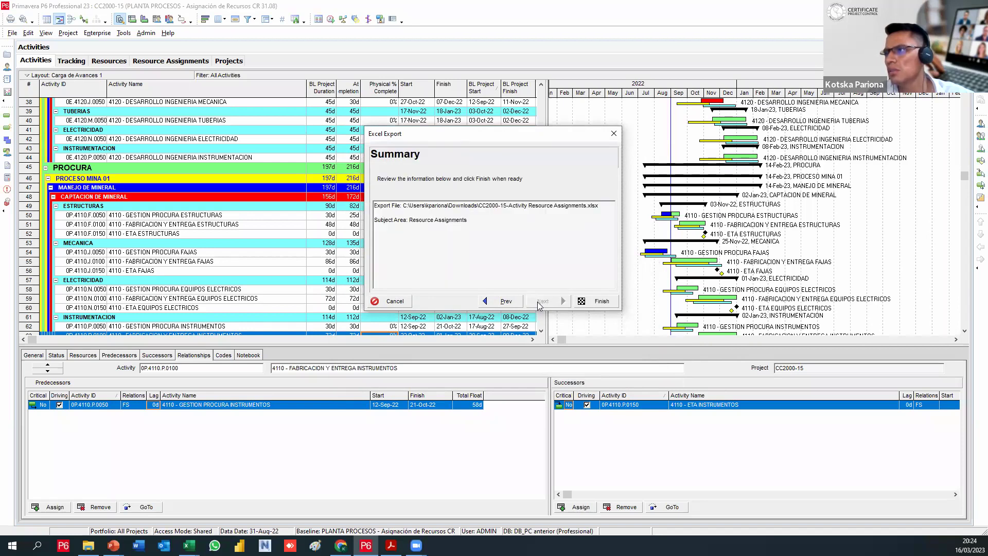
pyautogui.click(597, 301)
pyautogui.click(566, 300)
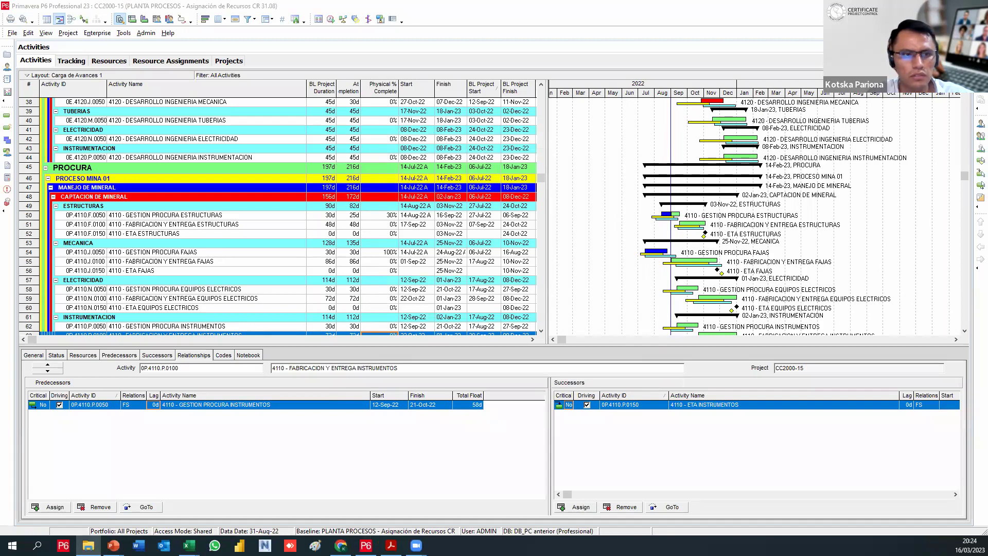
# Bring up the exported workbook in Excel, look through the TASKRSRC sheet and widen its Activity ID column to show full codes
pyautogui.click(189, 546)
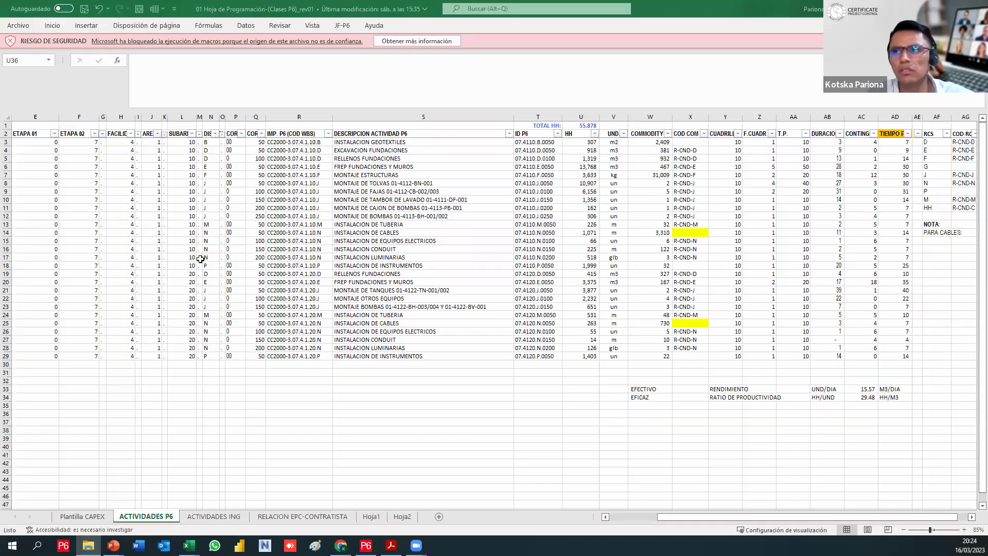
pyautogui.click(356, 265)
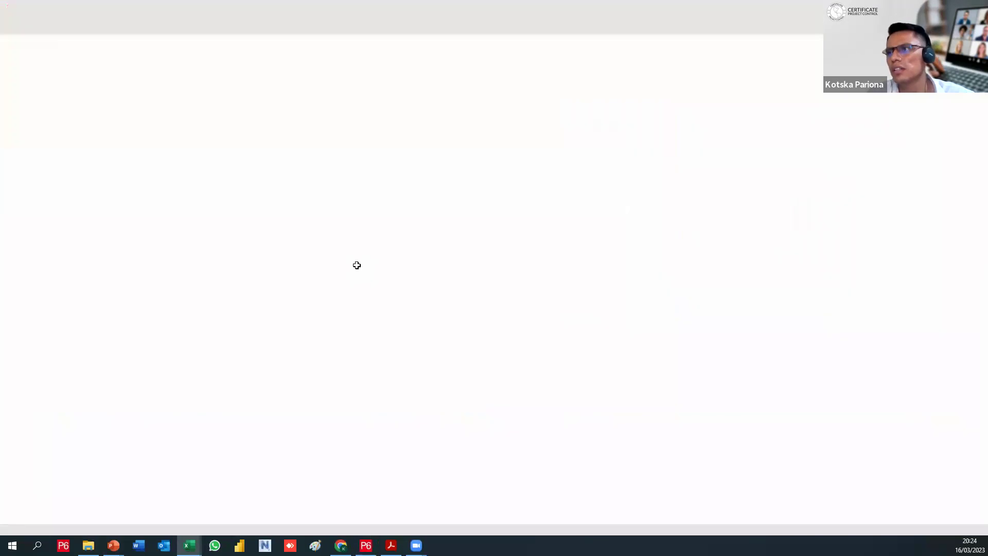
pyautogui.scroll(-13, 609, 337)
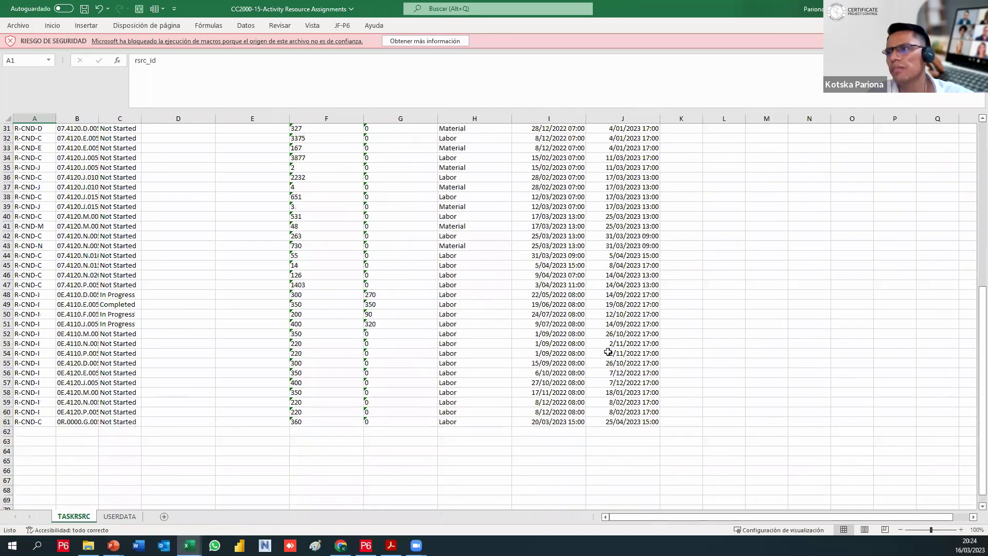
pyautogui.moveTo(549, 401); pyautogui.dragTo(252, 137)
pyautogui.moveTo(189, 4); pyautogui.dragTo(101, 7)
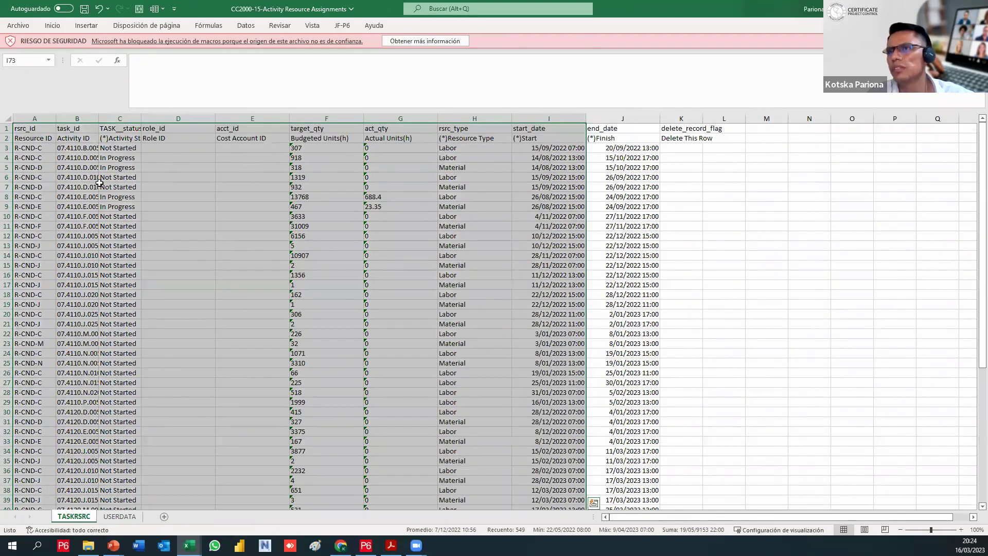
pyautogui.click(102, 187)
pyautogui.doubleClick(102, 114)
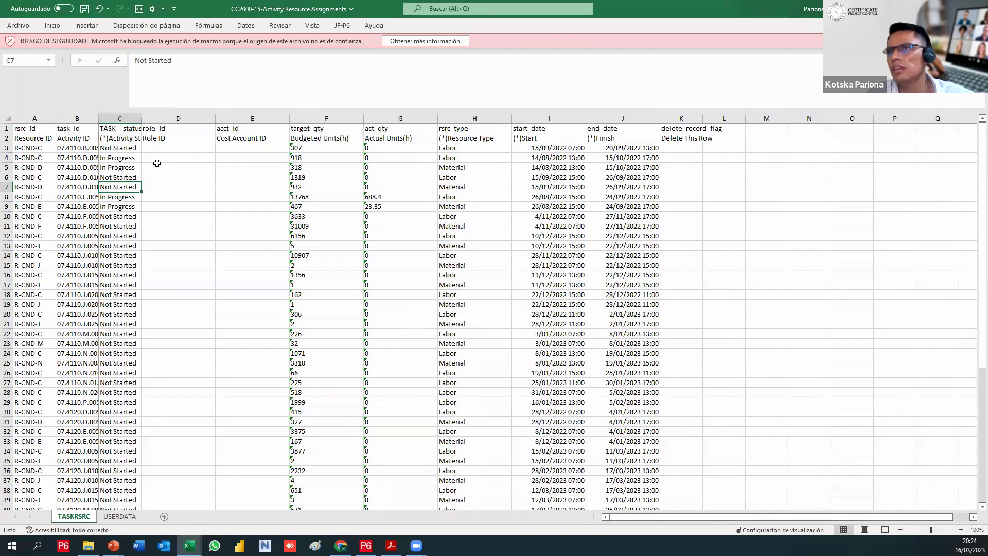
pyautogui.moveTo(52, 149); pyautogui.dragTo(227, 255)
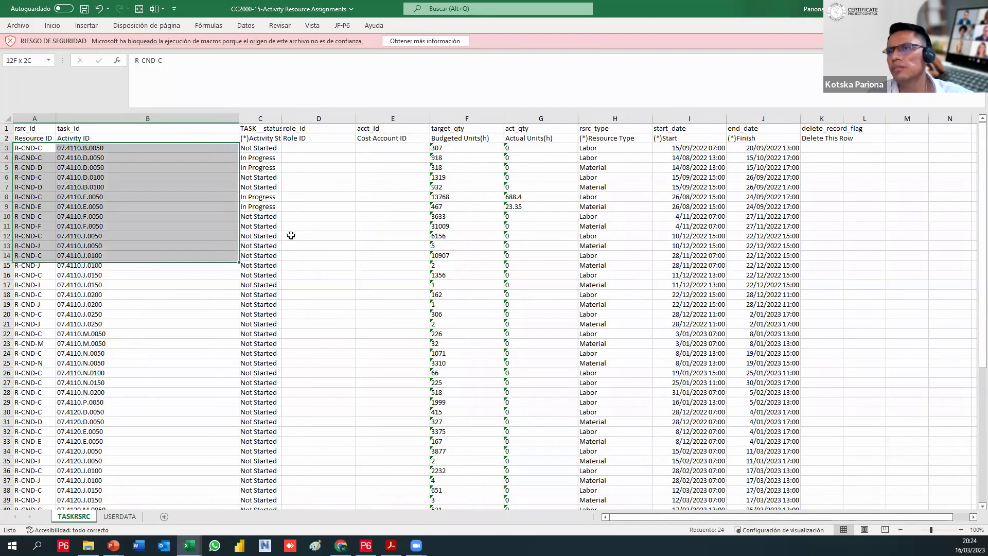
# Take the exported workbook out of full-screen size and stretch its window down to nearly the screen's full height
pyautogui.doubleClick(643, 17)
pyautogui.scroll(-1, 552, 198)
pyautogui.scroll(1, 552, 198)
pyautogui.scroll(-1, 618, 257)
pyautogui.scroll(-3, 620, 258)
pyautogui.scroll(5, 624, 269)
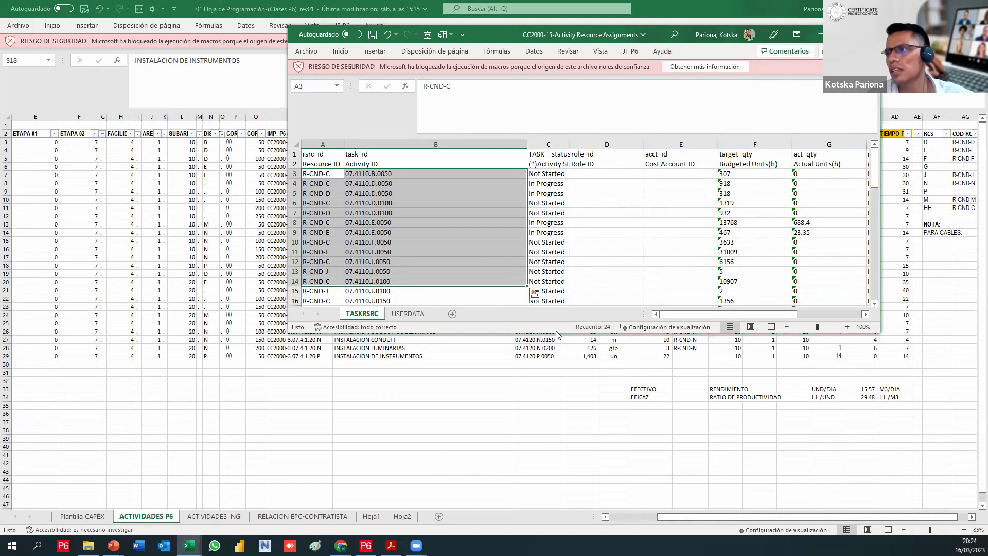
pyautogui.moveTo(555, 330); pyautogui.dragTo(554, 533)
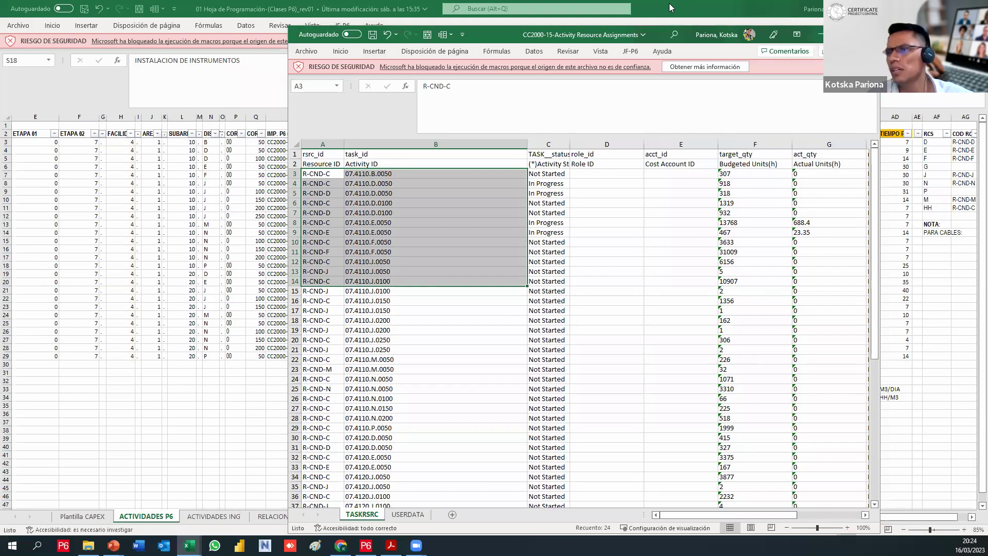
# Arrange the ACTIVIDADES P6 workbook and the exported workbook next to each other as separate windows
pyautogui.moveTo(670, 8); pyautogui.dragTo(329, 115)
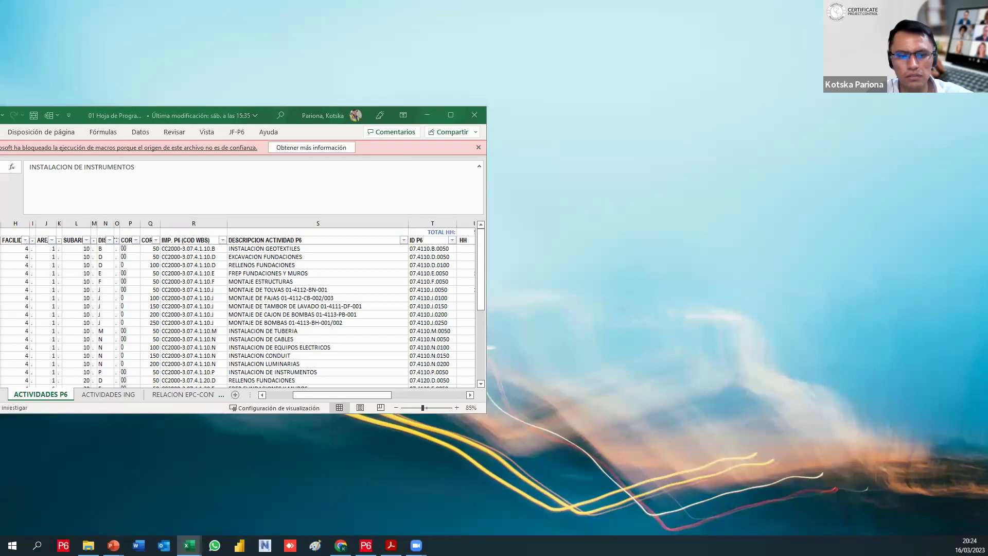
pyautogui.hotkey('alt', 'Tab')
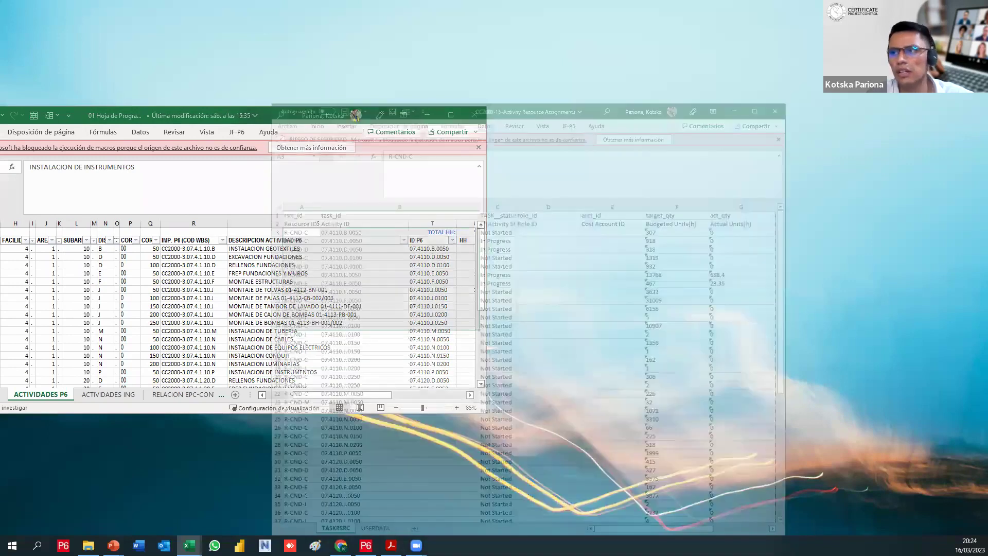
pyautogui.hotkey('alt', 'Tab')
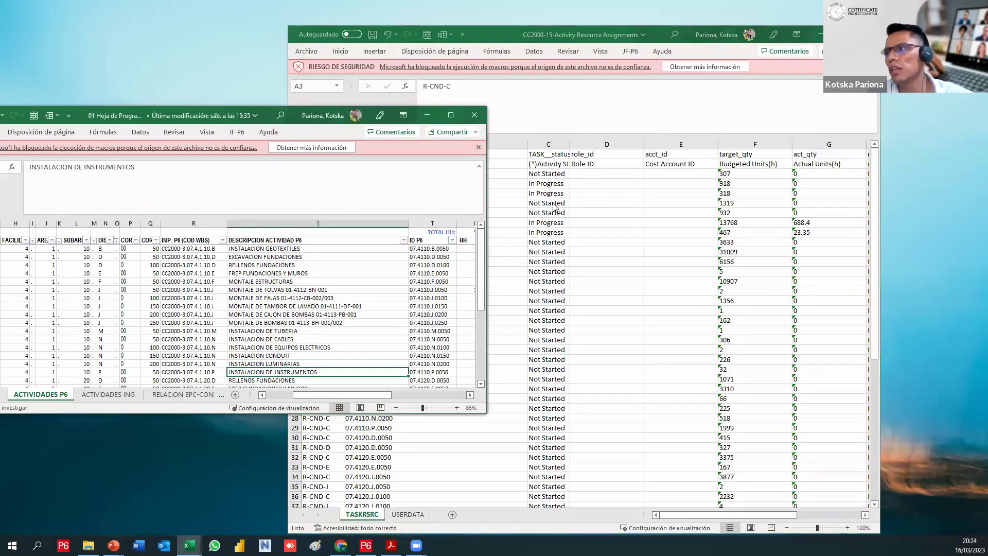
pyautogui.click(661, 42)
pyautogui.moveTo(661, 42); pyautogui.dragTo(792, 50)
# Compare the resource codes and activity IDs on the ACTIVIDADES P6 sheet with those on the exported TASKRSRC sheet
pyautogui.moveTo(461, 179); pyautogui.dragTo(438, 340)
pyautogui.hotkey('alt', 'Tab')
pyautogui.moveTo(360, 265); pyautogui.dragTo(408, 283)
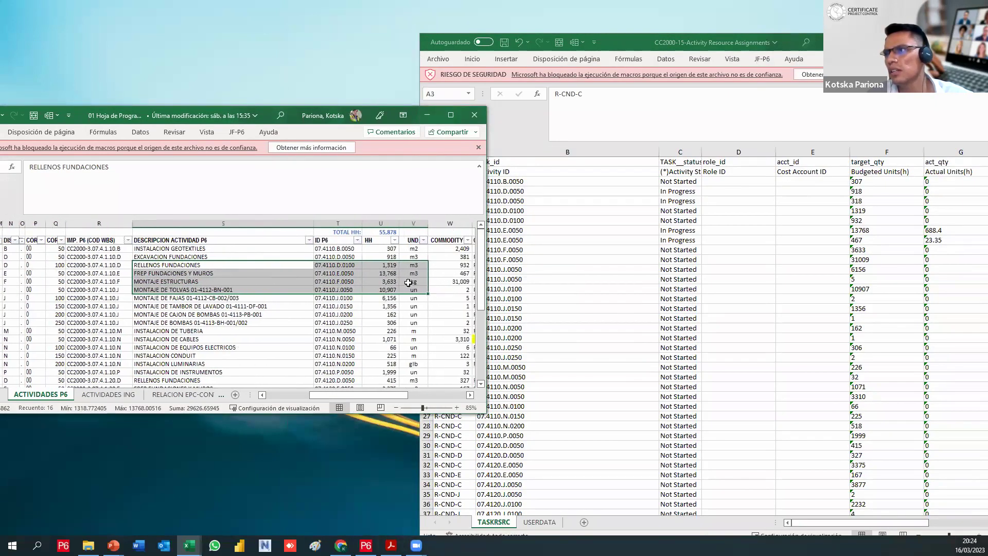
pyautogui.hscroll(3, 408, 282)
pyautogui.moveTo(400, 249); pyautogui.dragTo(397, 366)
pyautogui.hotkey('alt', 'Tab')
pyautogui.moveTo(453, 181); pyautogui.dragTo(464, 391)
pyautogui.hotkey('alt', 'Tab')
pyautogui.click(208, 282)
pyautogui.moveTo(253, 249); pyautogui.dragTo(247, 347)
pyautogui.moveTo(564, 182); pyautogui.dragTo(557, 384)
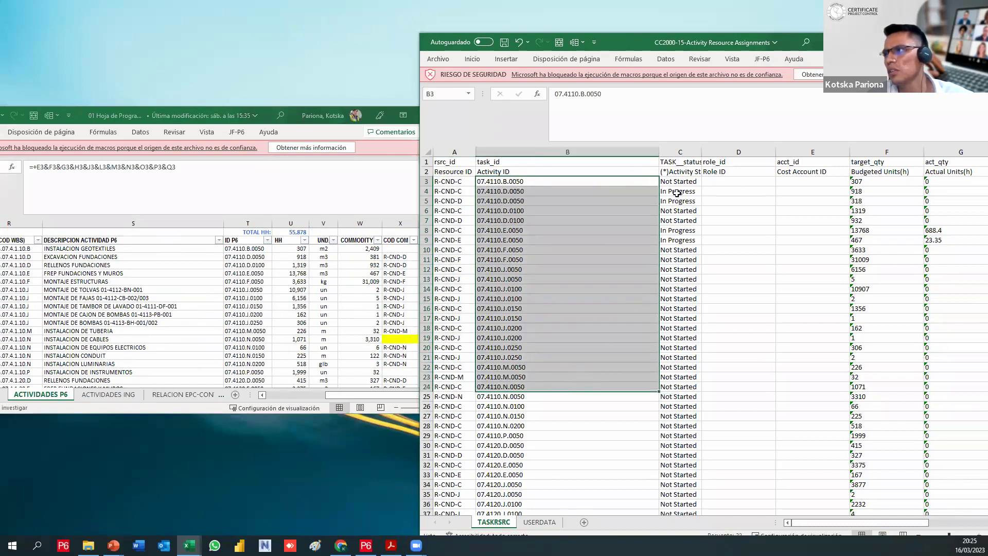
# Examine the exported activity statuses and compare the Budgeted Units column with the HH values on the ACTIVIDADES P6 sheet
pyautogui.moveTo(689, 351); pyautogui.dragTo(680, 467)
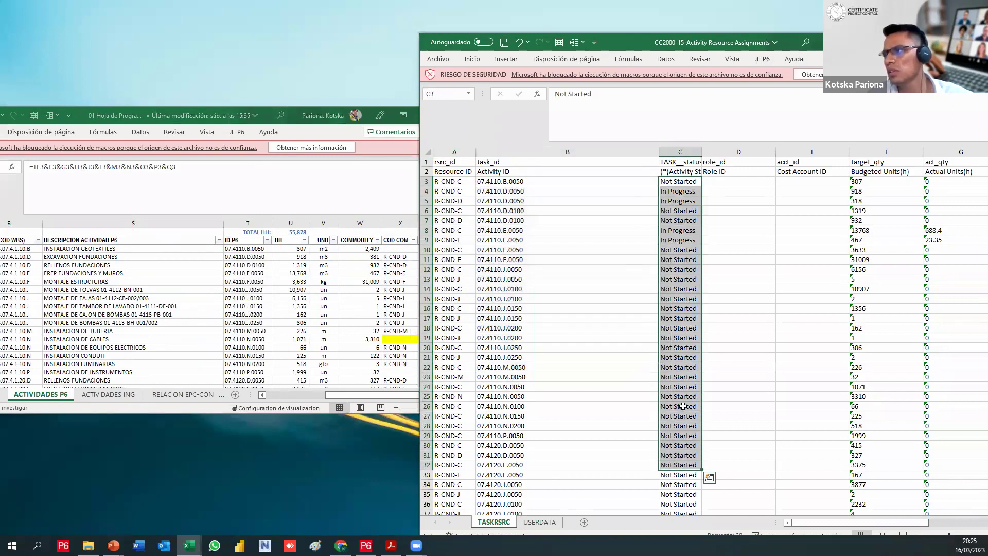
pyautogui.click(752, 298)
pyautogui.moveTo(788, 299); pyautogui.dragTo(936, 301)
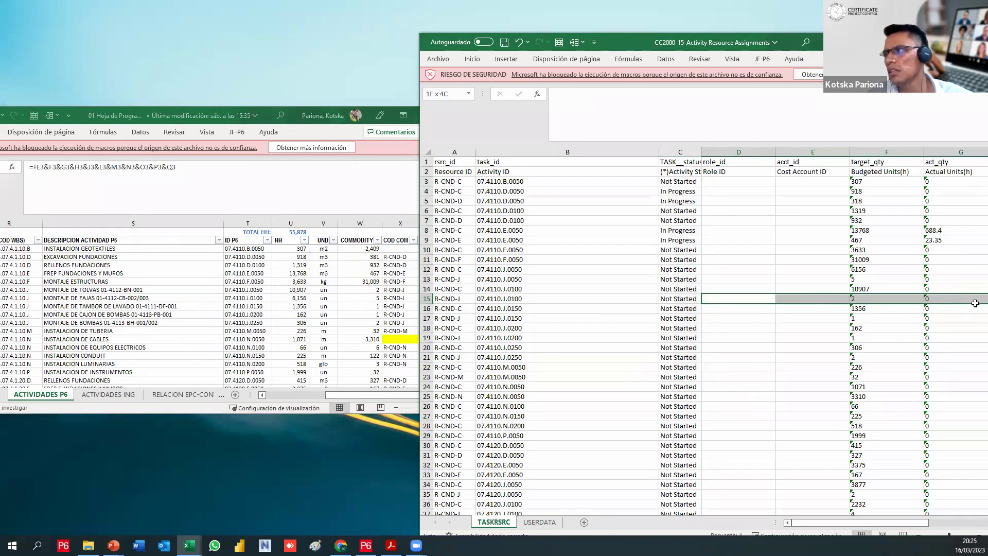
pyautogui.hscroll(3, 617, 183)
pyautogui.moveTo(617, 184); pyautogui.dragTo(617, 455)
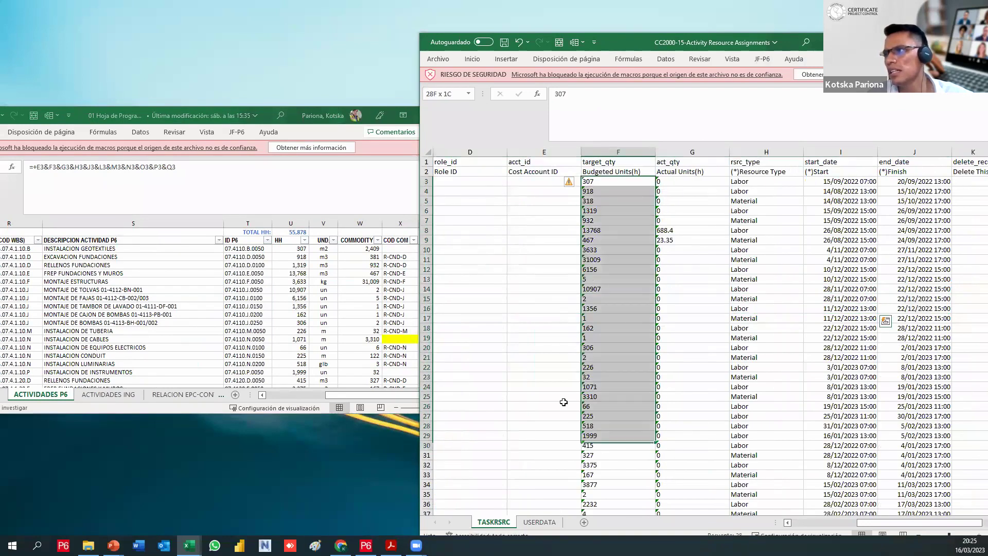
pyautogui.moveTo(291, 248); pyautogui.dragTo(291, 380)
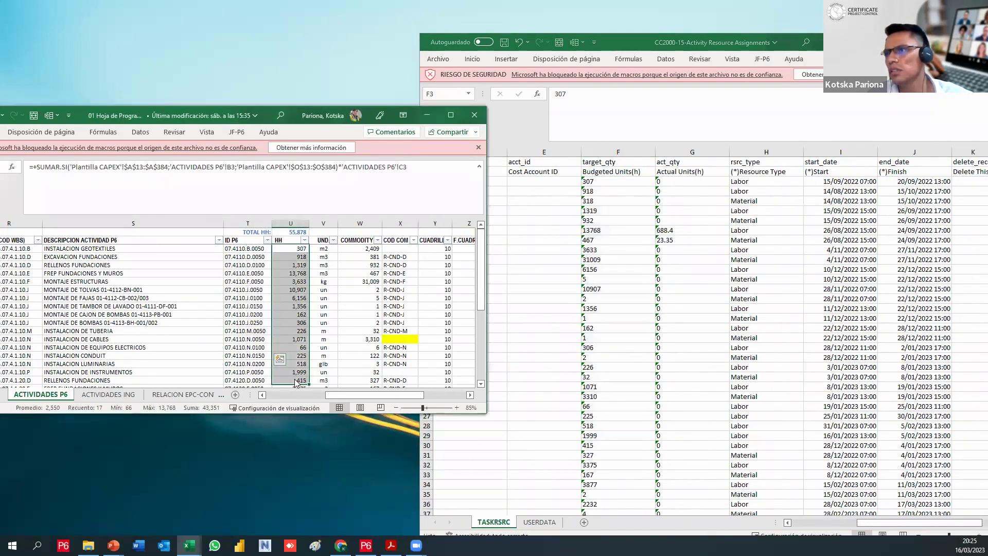
pyautogui.moveTo(618, 184); pyautogui.dragTo(618, 465)
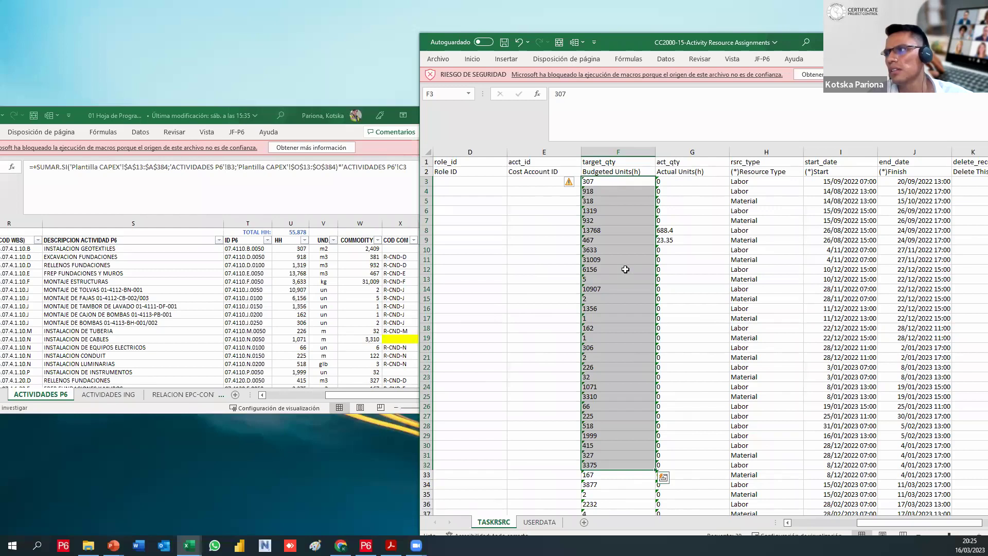
# Set the Budgeted Units of activity 07.4110.B.0050 to 800 on the TASKRSRC sheet and review its row
pyautogui.click(597, 183)
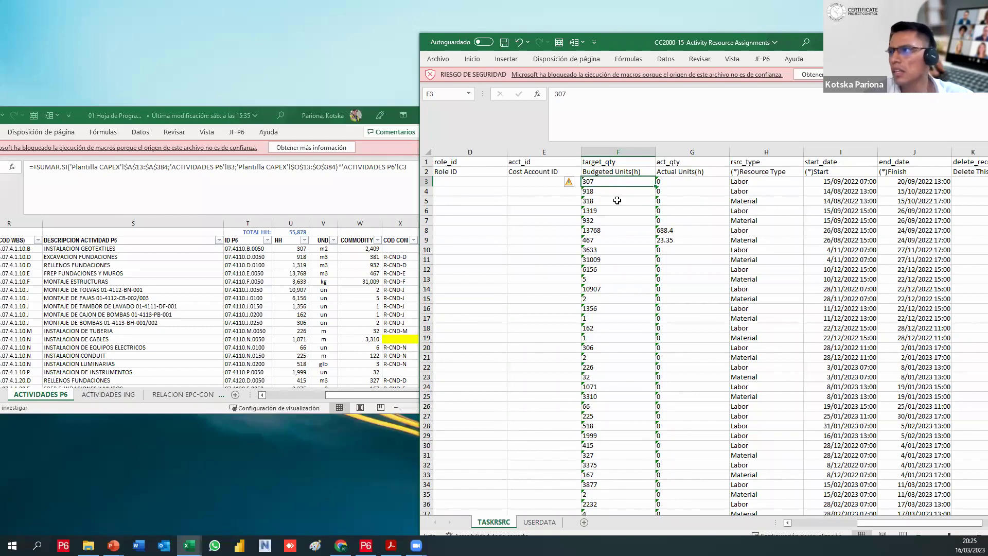
pyautogui.write('800')
pyautogui.press('Return')
pyautogui.click(611, 183)
pyautogui.click(611, 191)
pyautogui.moveTo(606, 181); pyautogui.dragTo(431, 183)
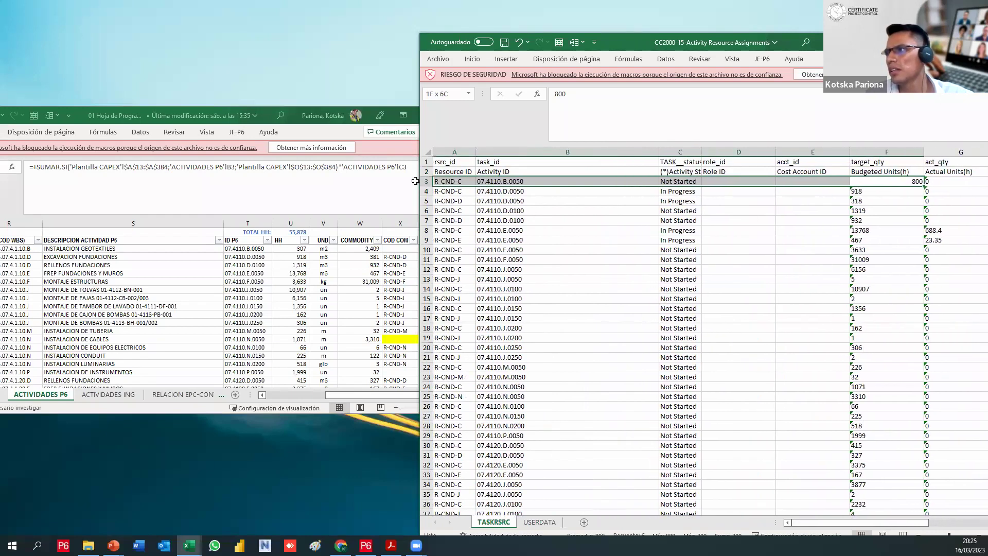
# Copy the activity ID 07.4110.B.0050 from the content of its TASKRSRC cell
pyautogui.click(499, 179)
pyautogui.moveTo(637, 96); pyautogui.dragTo(555, 93)
pyautogui.hotkey('ctrl', 'c')
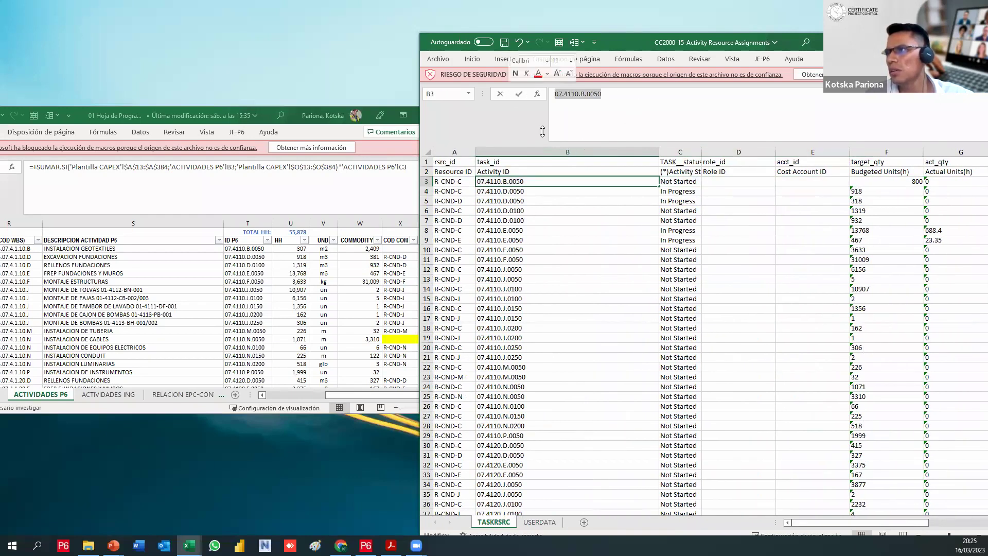
pyautogui.click(886, 182)
pyautogui.click(518, 43)
pyautogui.click(519, 43)
pyautogui.click(538, 43)
pyautogui.click(538, 43)
pyautogui.click(903, 185)
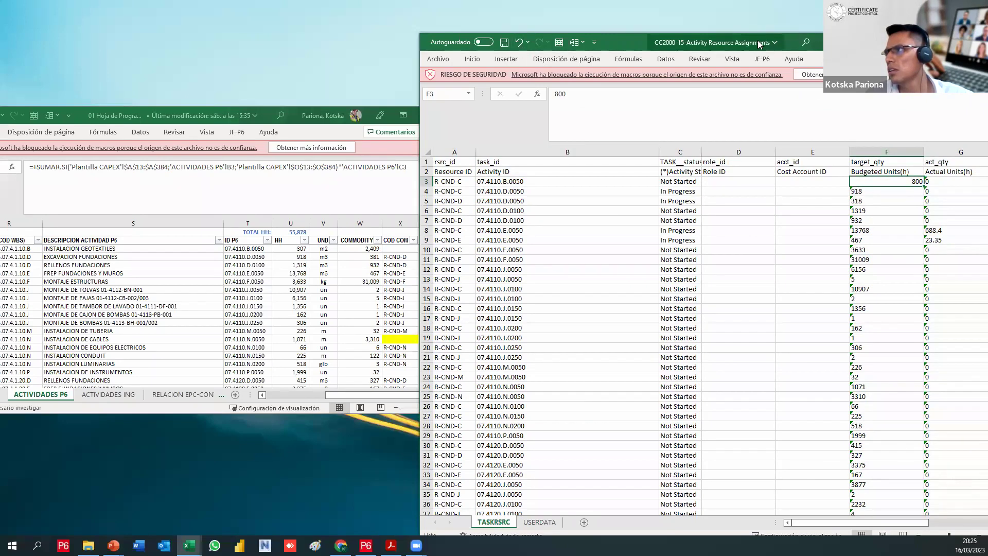
# Close the exported resource assignments workbook and save its changes
pyautogui.moveTo(721, 42); pyautogui.dragTo(620, 30)
pyautogui.click(899, 30)
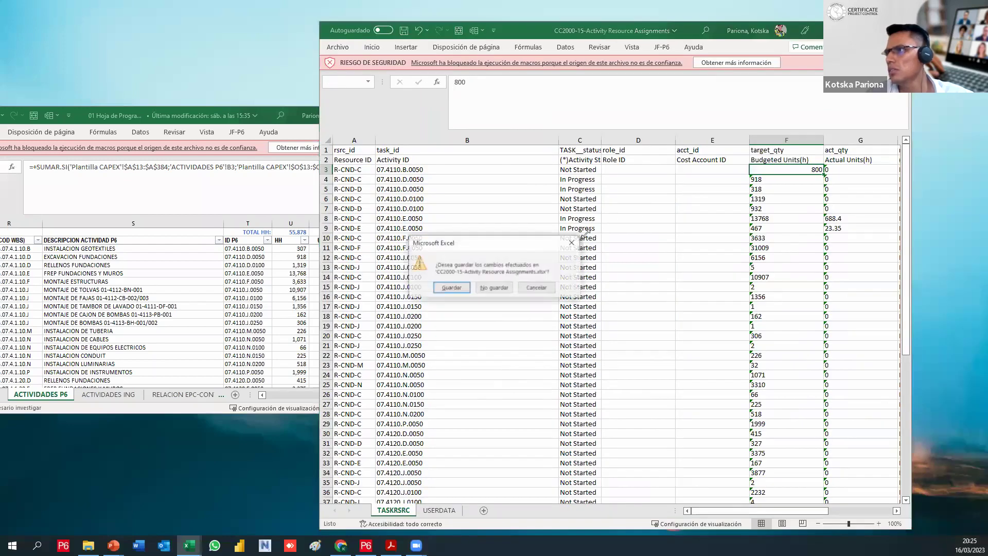
pyautogui.click(452, 288)
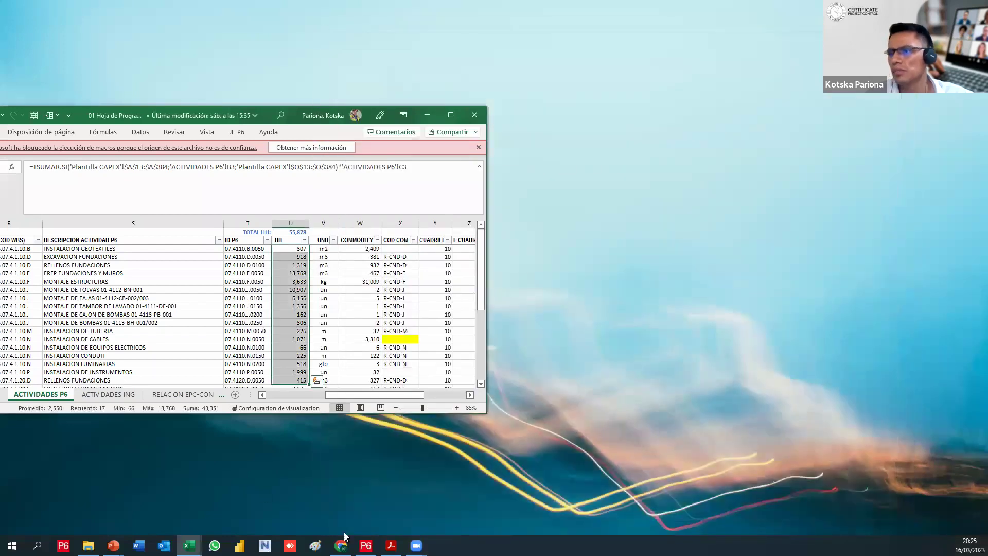
# Switch to Primavera P6, find activity 07.4110.B.0050 using the copied ID and display its assigned resources
pyautogui.hotkey('alt', 'Tab')
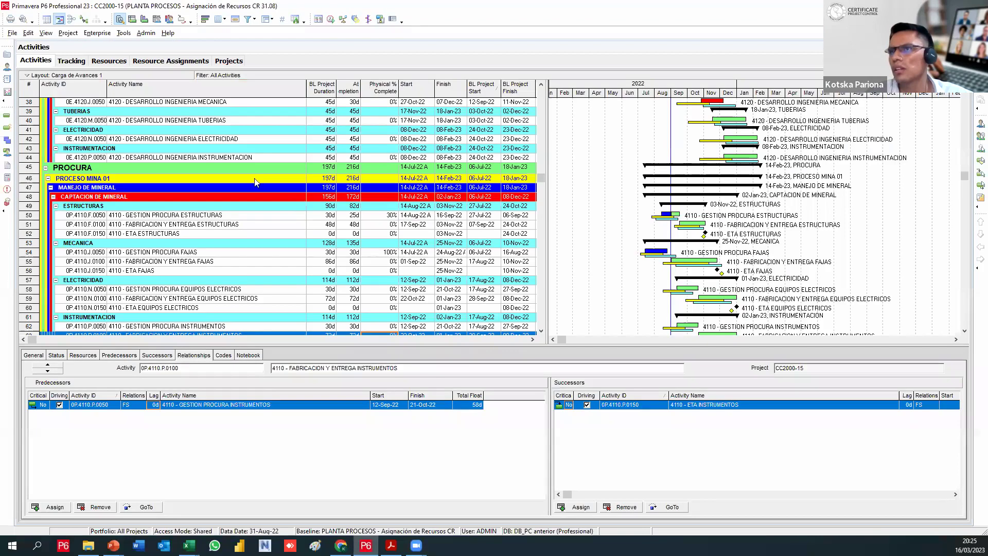
pyautogui.click(93, 132)
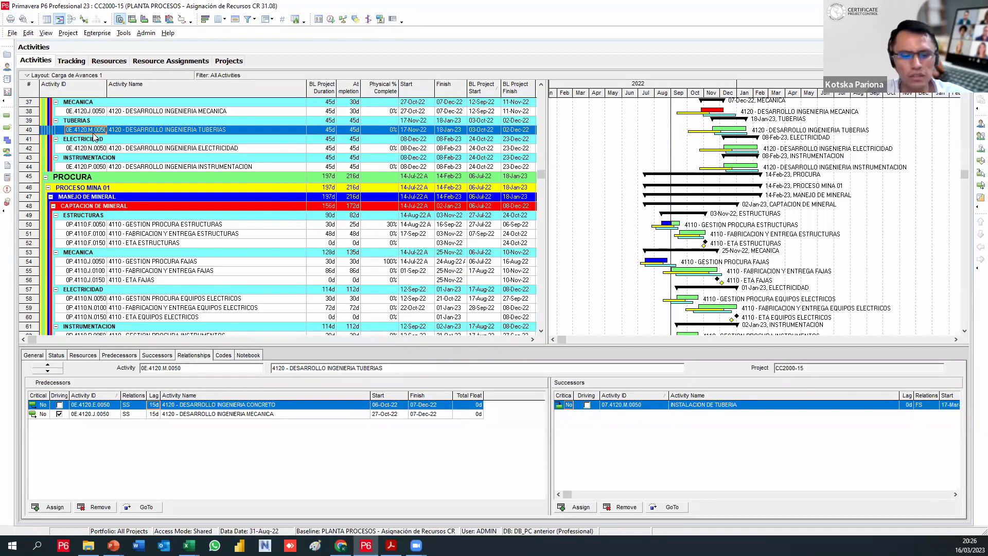
pyautogui.hotkey('ctrl', 'f')
pyautogui.hotkey('ctrl', 'v')
pyautogui.press('Return')
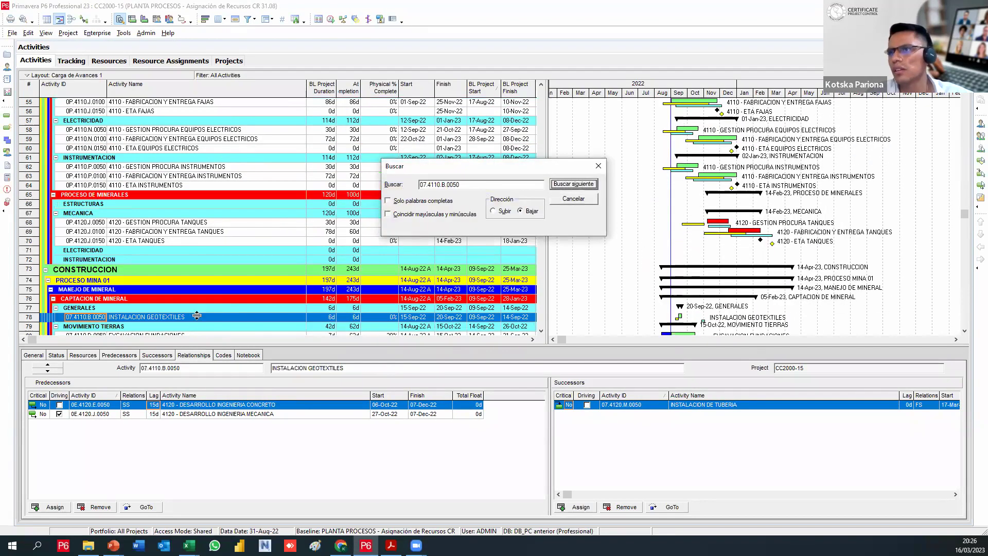
pyautogui.press('Escape')
pyautogui.click(82, 356)
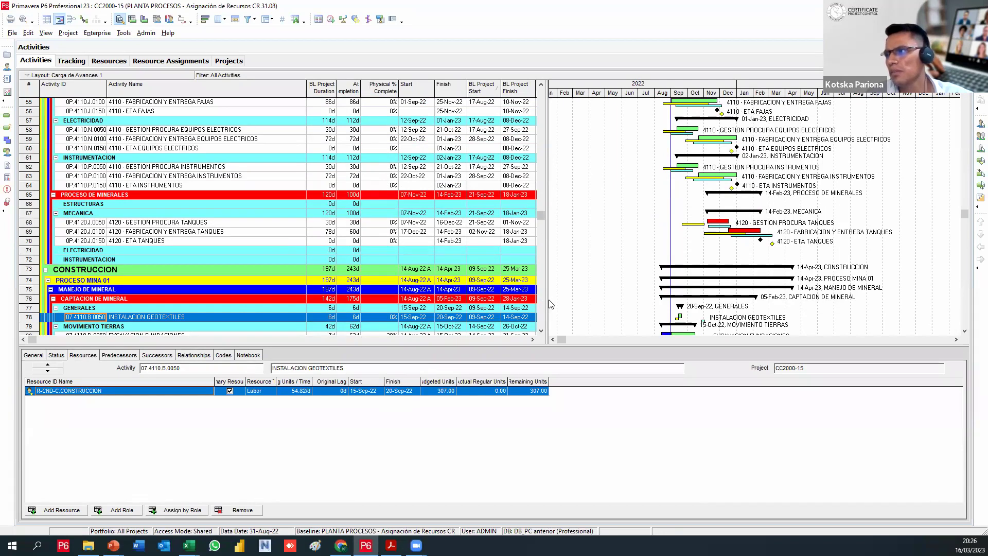
# Widen the activity table over the Gantt chart to expose the Budgeted Labor Units column for INSTALACION GEOTEXTILES
pyautogui.moveTo(547, 299); pyautogui.dragTo(672, 300)
pyautogui.scroll(-1, 614, 316)
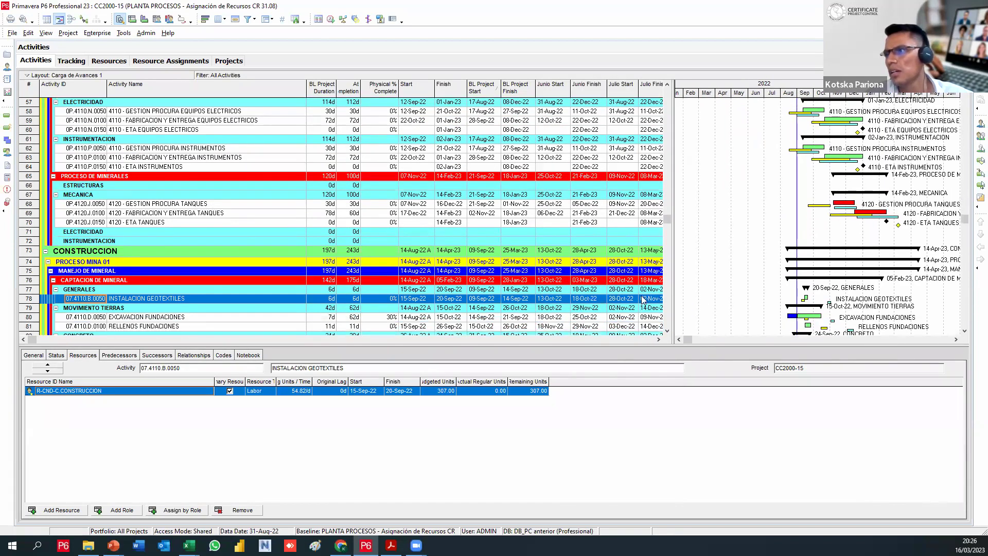
pyautogui.moveTo(771, 300); pyautogui.dragTo(900, 302)
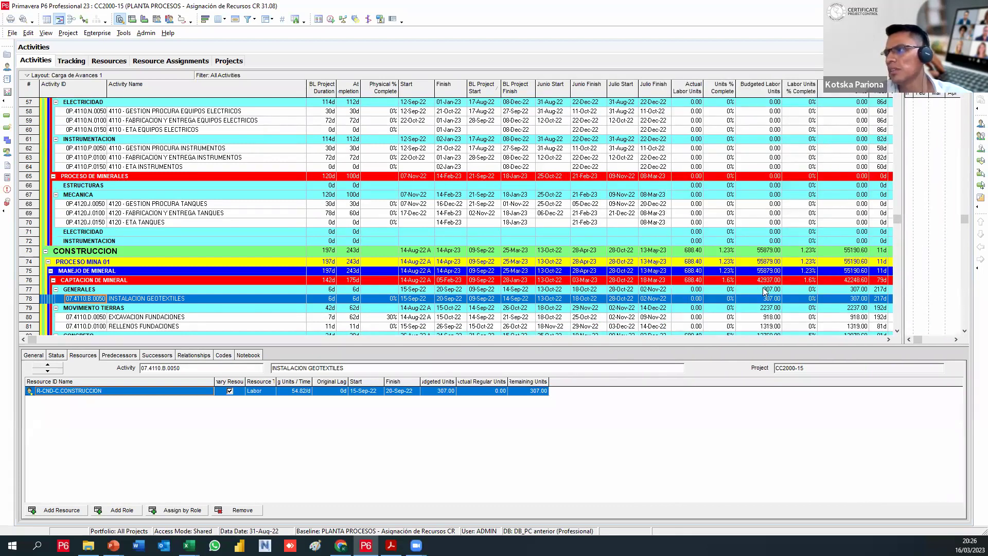
# Start a project import in Spreadsheet (XLSX) format and open the Excel file browser
pyautogui.click(12, 33)
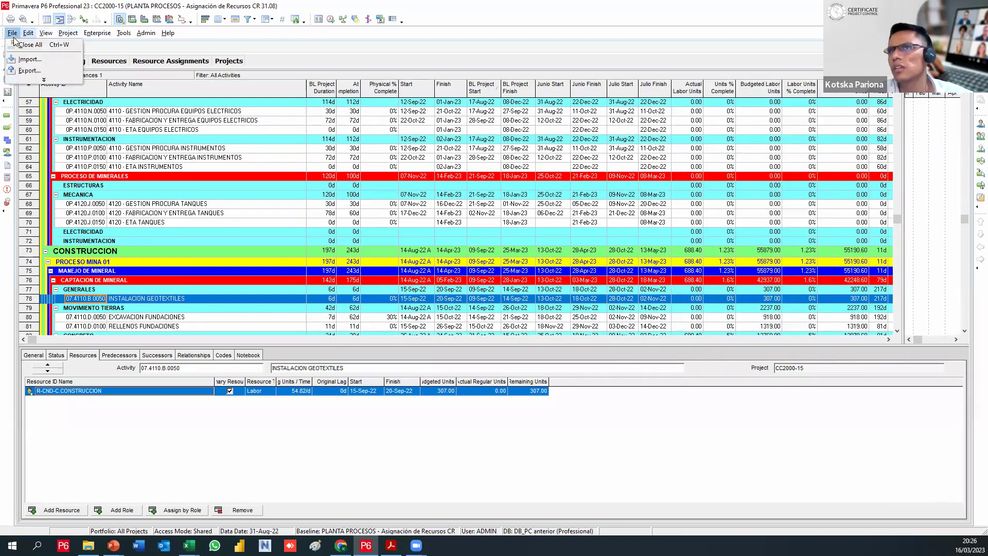
pyautogui.click(48, 60)
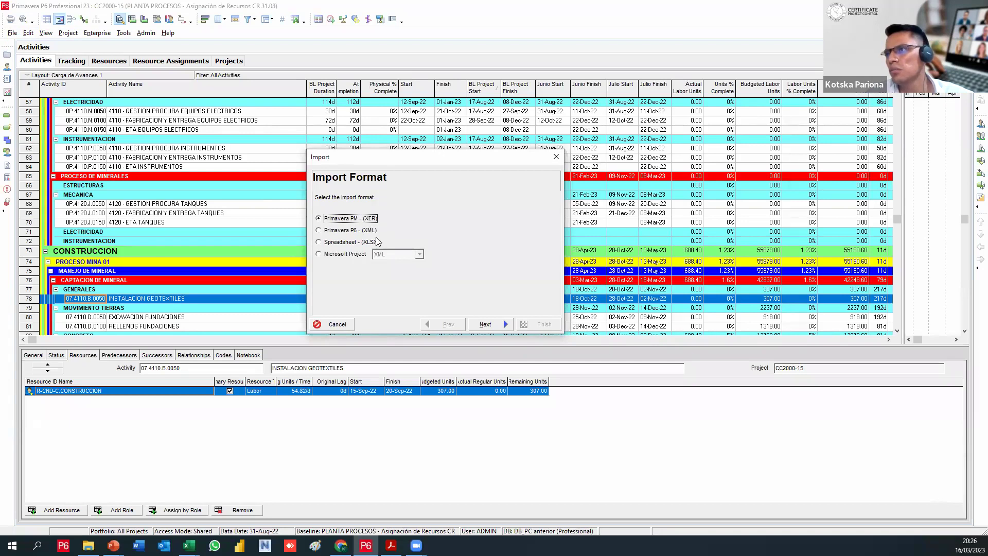
pyautogui.click(330, 246)
pyautogui.click(491, 324)
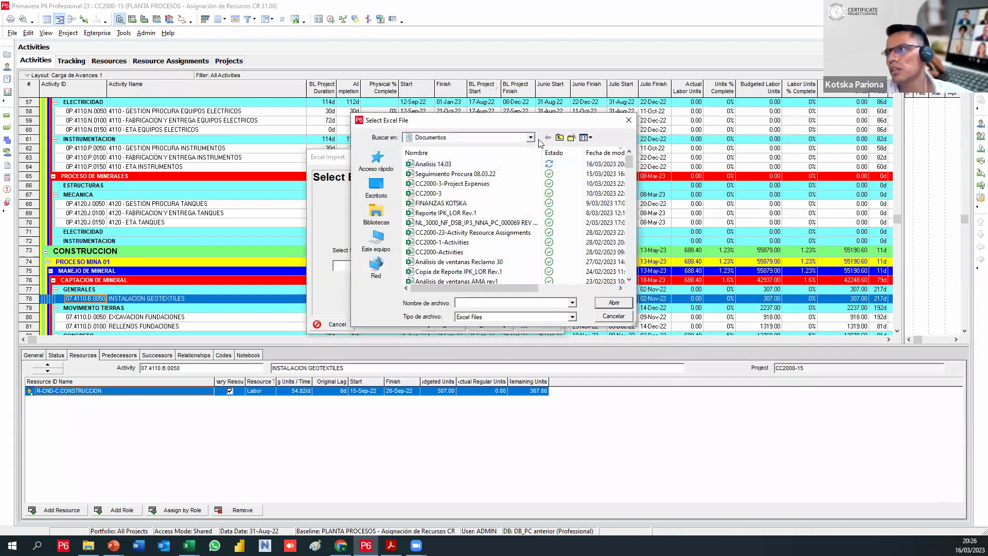
# Choose the CC2000-15-Activity Resource Assignments workbook from the Descargas folder as the file to import
pyautogui.click(531, 138)
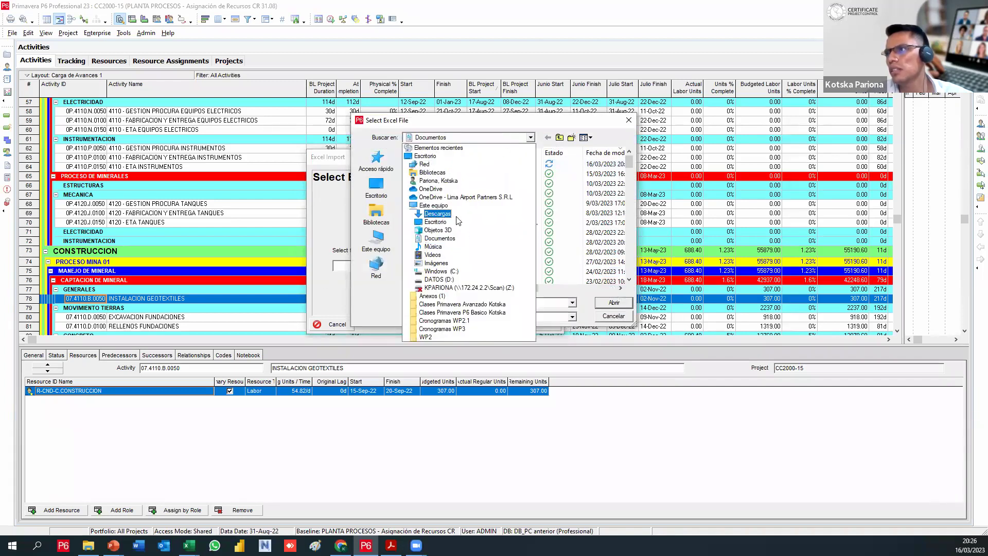
pyautogui.click(455, 216)
pyautogui.click(458, 176)
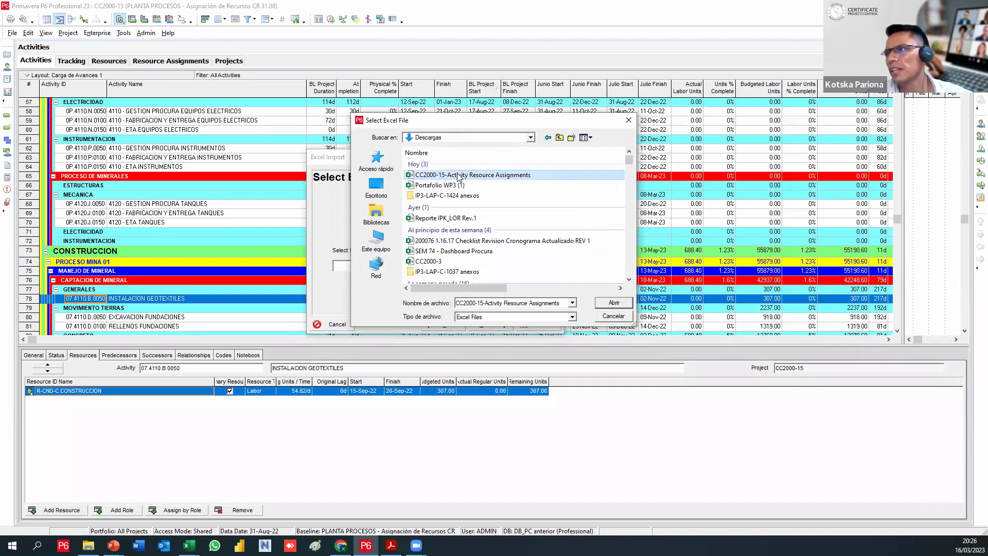
pyautogui.doubleClick(429, 263)
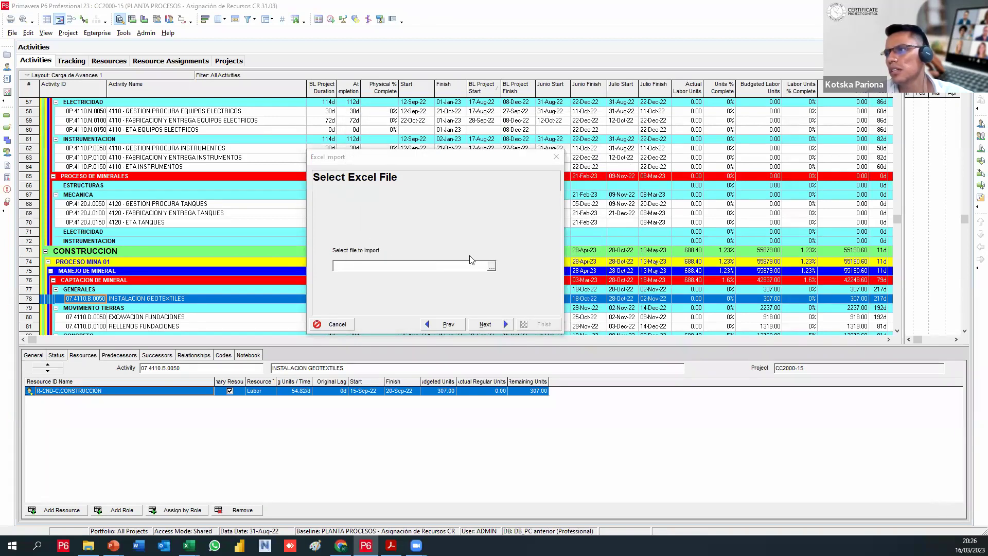
pyautogui.click(492, 266)
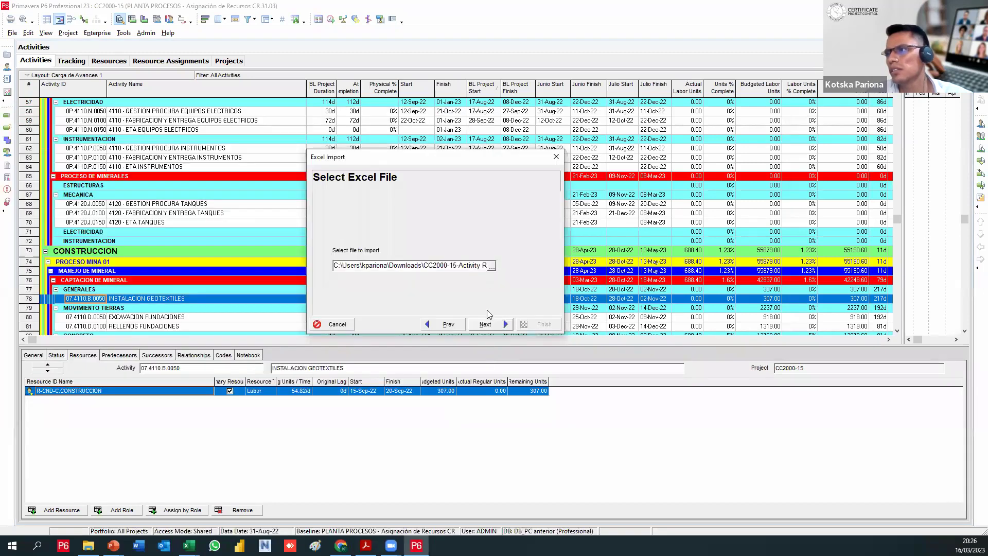
# Select Resource Assignments as the data to import and CC2000-15 as the existing project to update
pyautogui.click(486, 324)
pyautogui.click(352, 287)
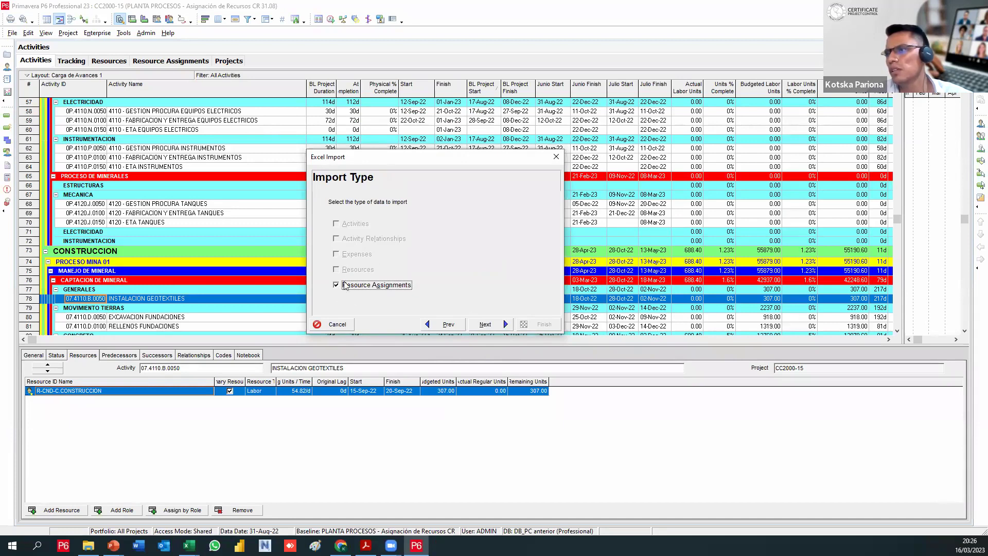
pyautogui.click(484, 323)
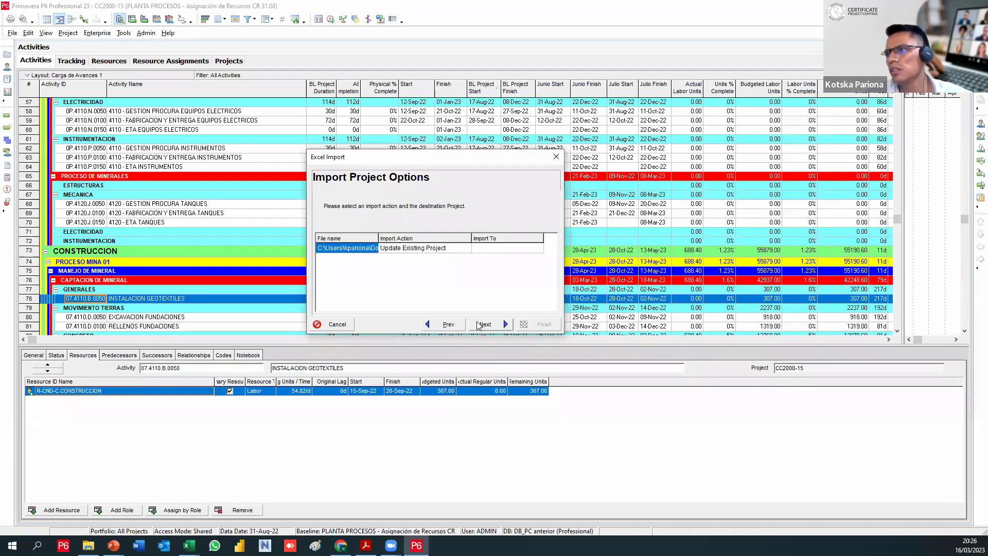
pyautogui.click(507, 248)
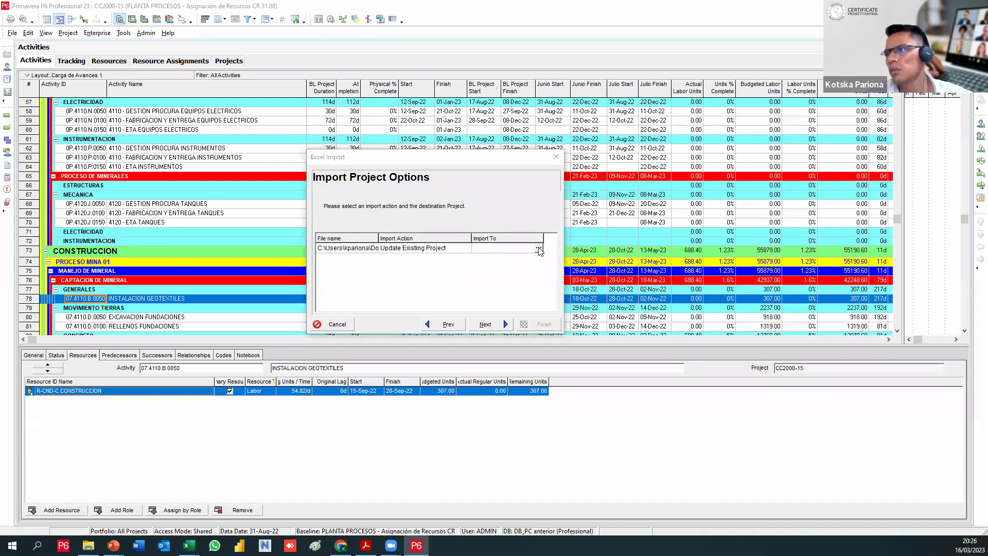
pyautogui.click(538, 248)
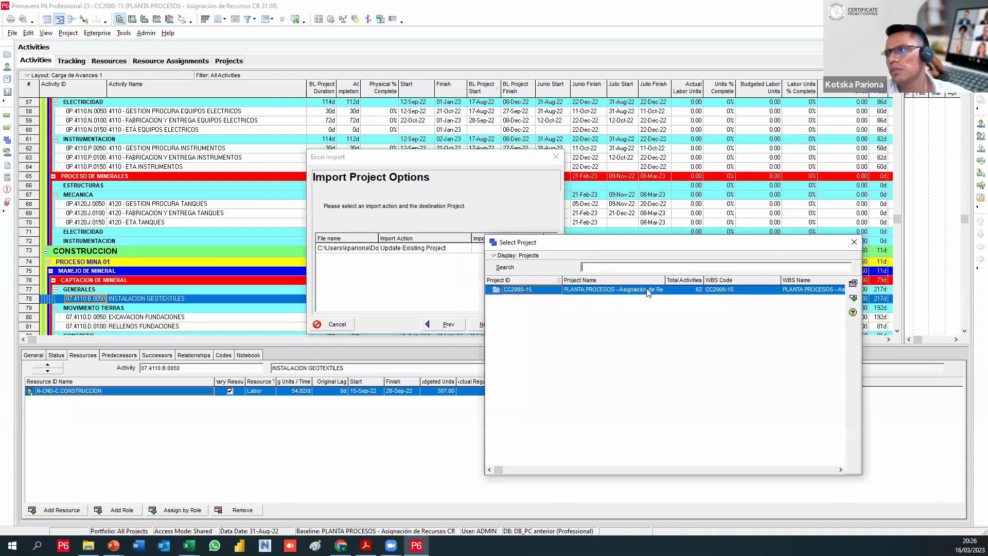
pyautogui.press('Return')
# Run the spreadsheet import and close the import result
pyautogui.click(488, 325)
pyautogui.click(536, 325)
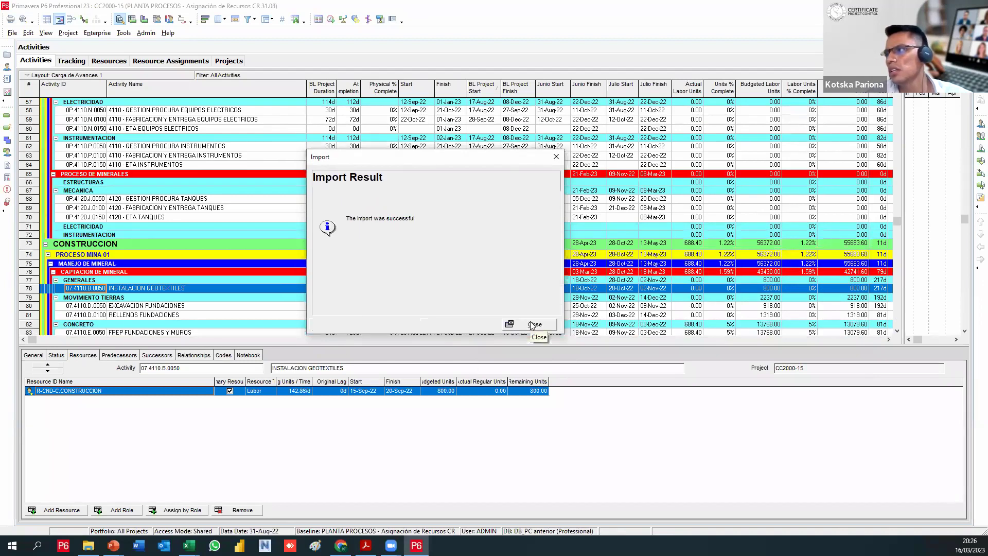
pyautogui.click(532, 326)
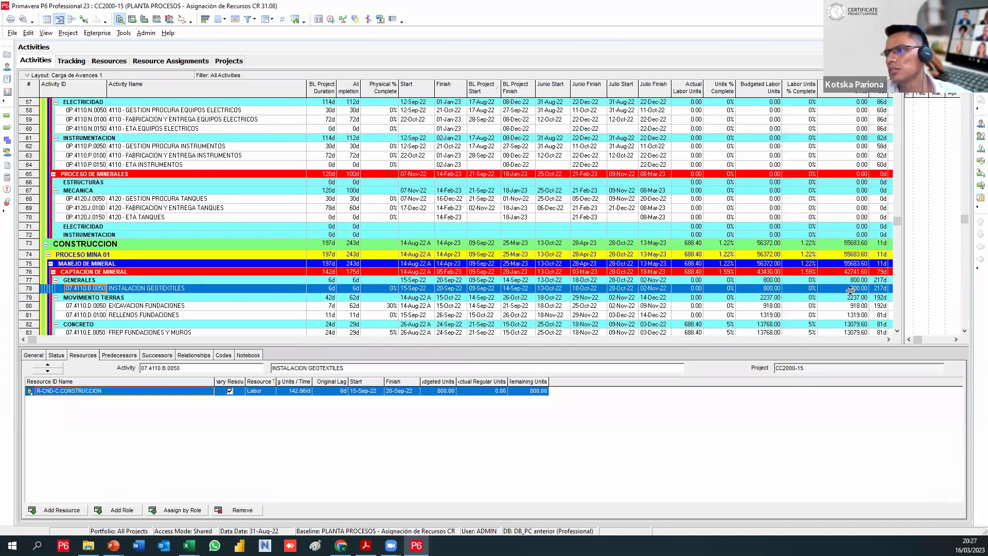
# Check the Budgeted and Remaining Labor Units of INSTALACION GEOTEXTILES, and narrow the activity table to reveal the Gantt chart
pyautogui.scroll(-1, 852, 302)
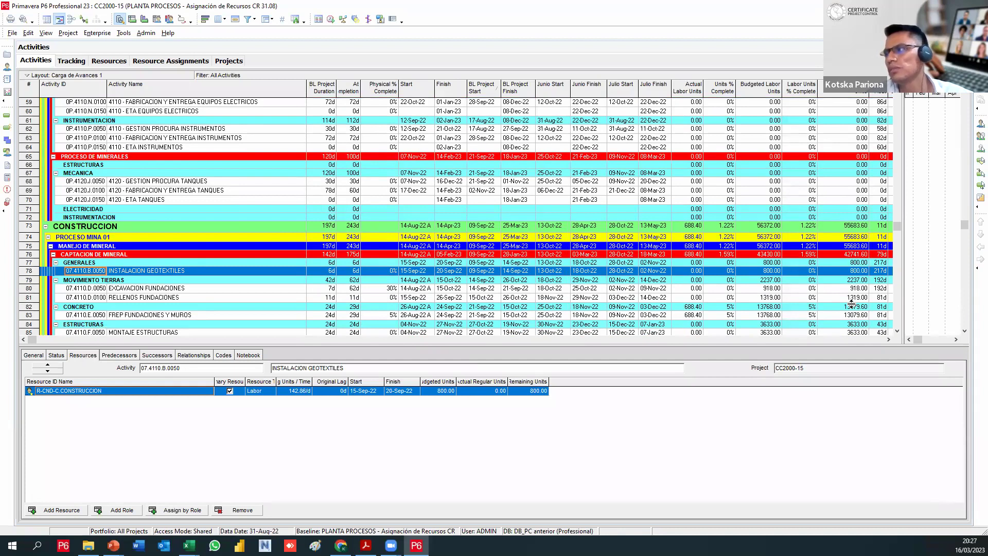
pyautogui.scroll(-1, 851, 302)
pyautogui.click(772, 254)
pyautogui.click(859, 253)
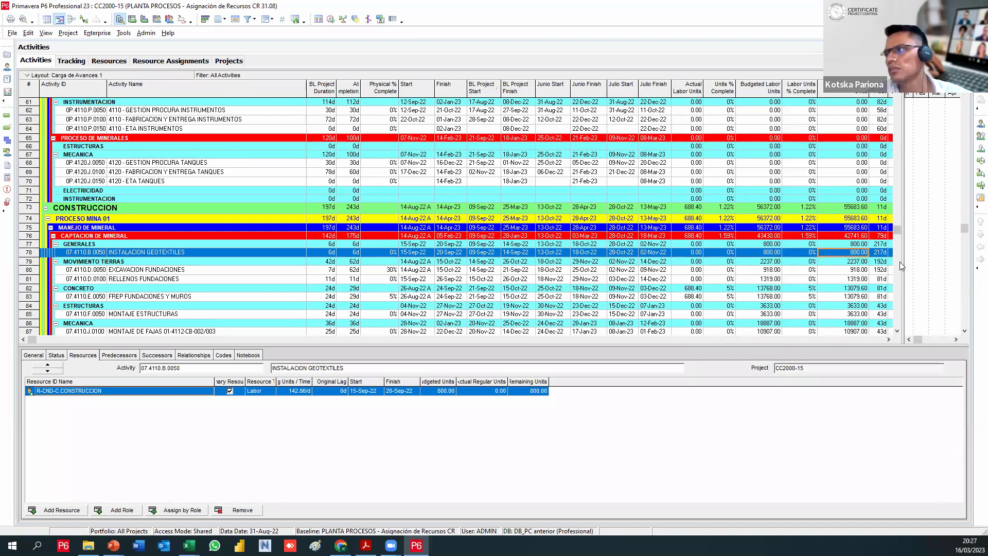
pyautogui.moveTo(905, 261); pyautogui.dragTo(802, 272)
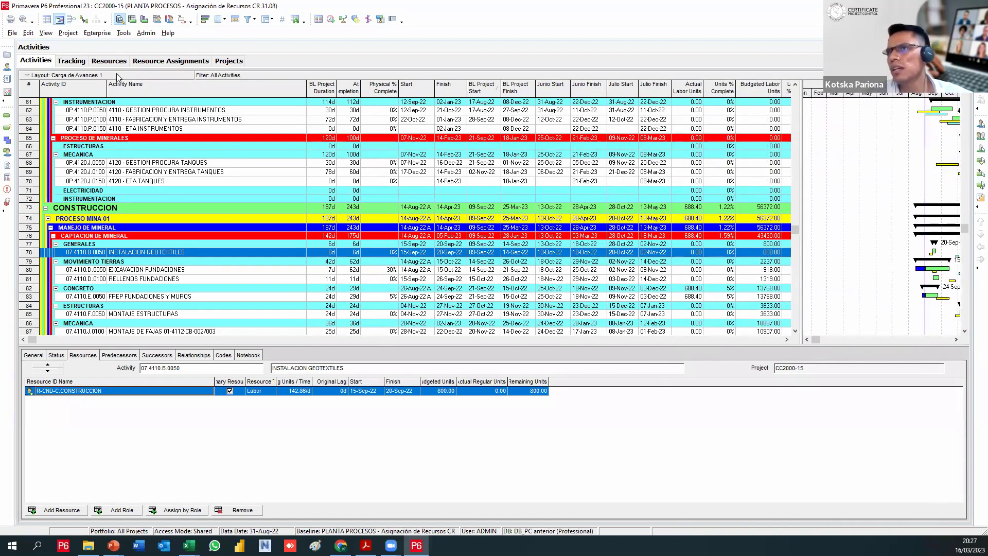
# Start an XLSX export of the Activities data for project CC2000-15 and advance to the template selection
pyautogui.click(12, 32)
pyautogui.click(34, 71)
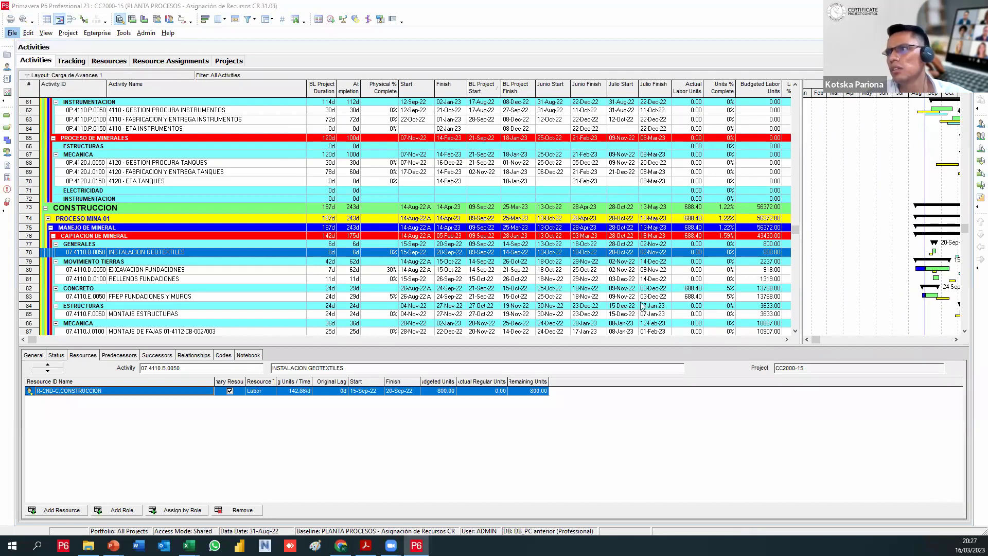
pyautogui.click(477, 320)
pyautogui.click(610, 381)
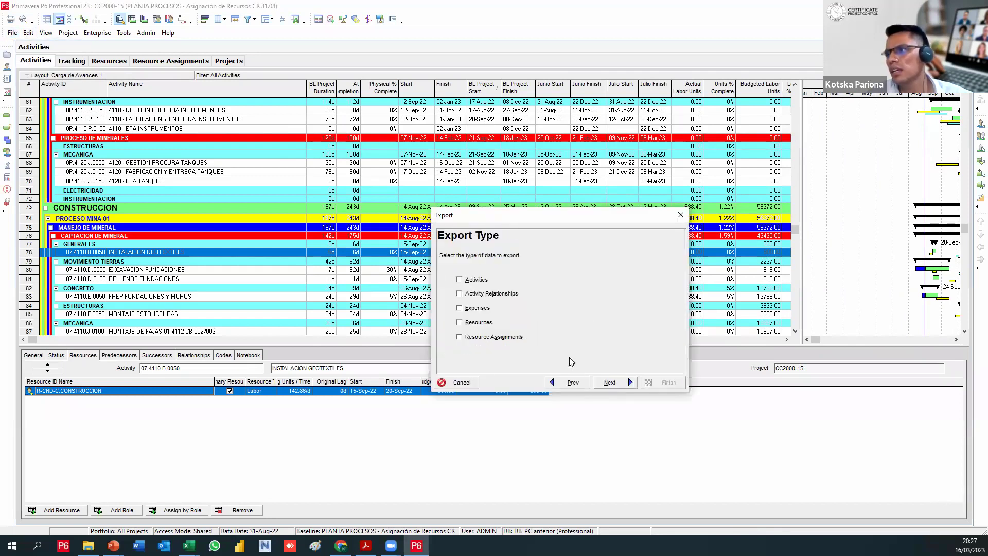
pyautogui.click(459, 281)
pyautogui.click(608, 384)
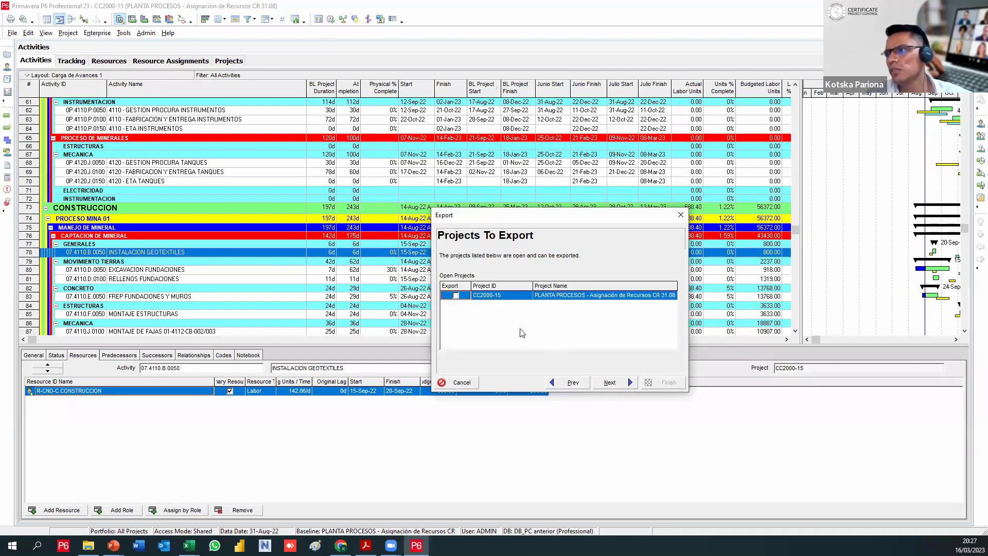
pyautogui.click(610, 382)
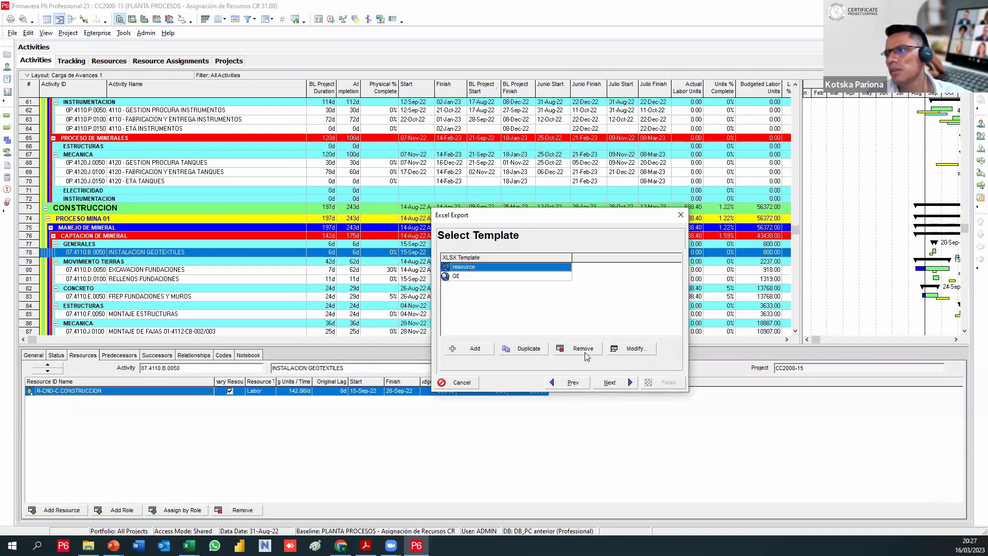
# Review the selected columns of the Activities export template "resource", including Original Duration, and close the template
pyautogui.click(630, 349)
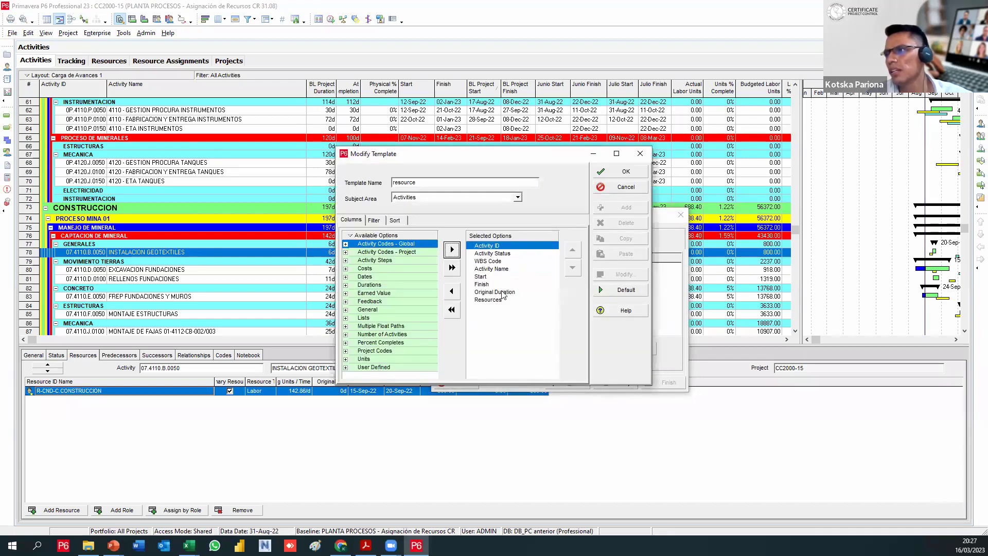
pyautogui.click(493, 293)
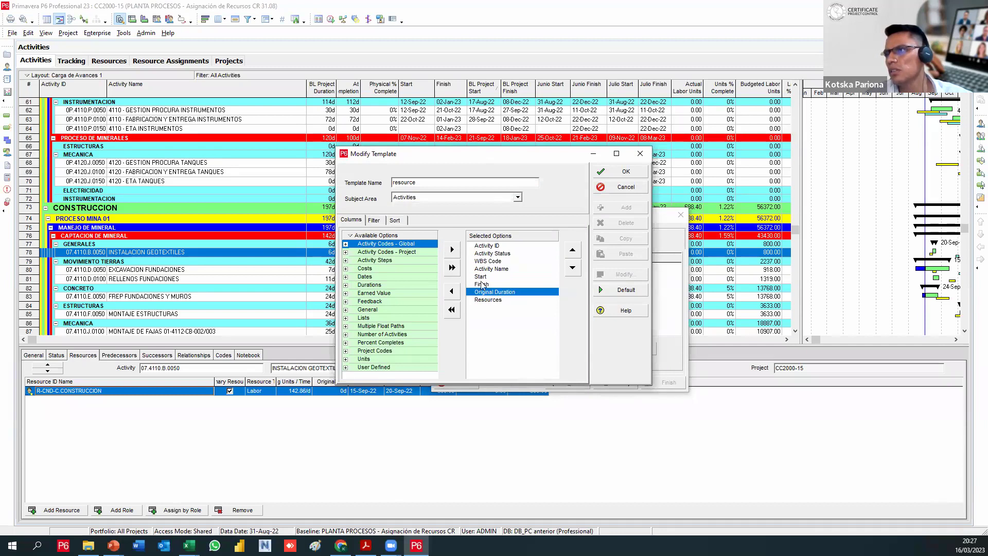
pyautogui.click(613, 174)
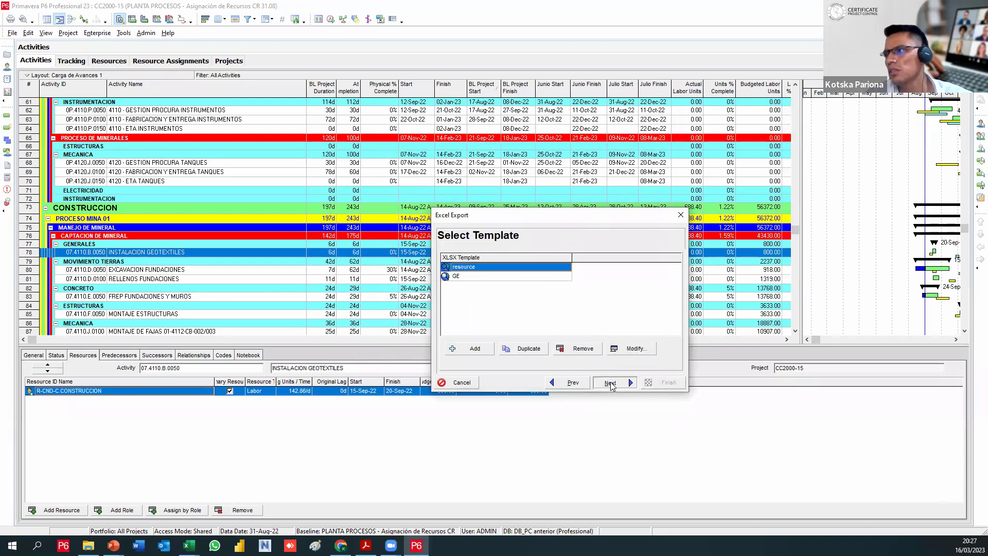
# Check the output path for CC2000-15-Activities.xlsx and abandon the Activities export
pyautogui.click(611, 382)
pyautogui.click(617, 287)
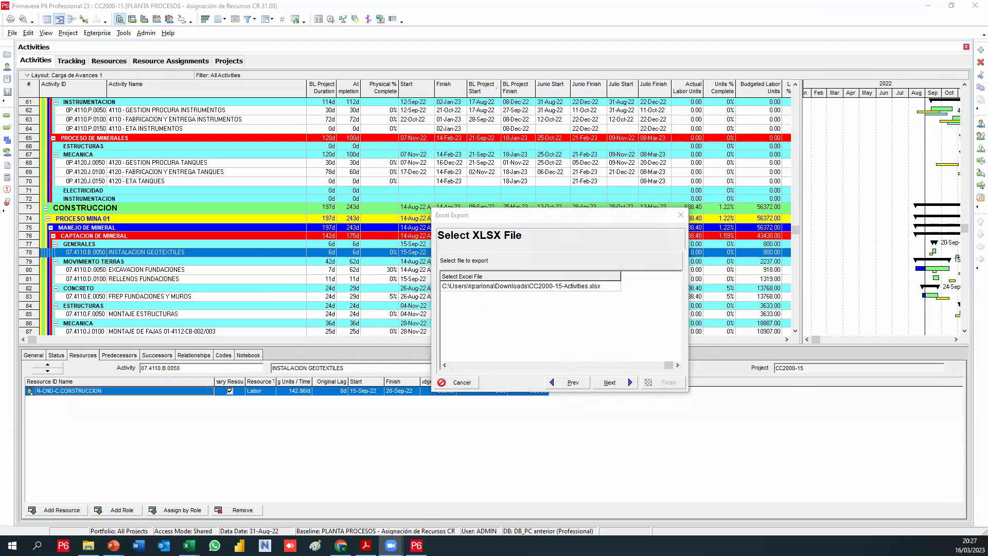
pyautogui.click(567, 287)
pyautogui.click(611, 365)
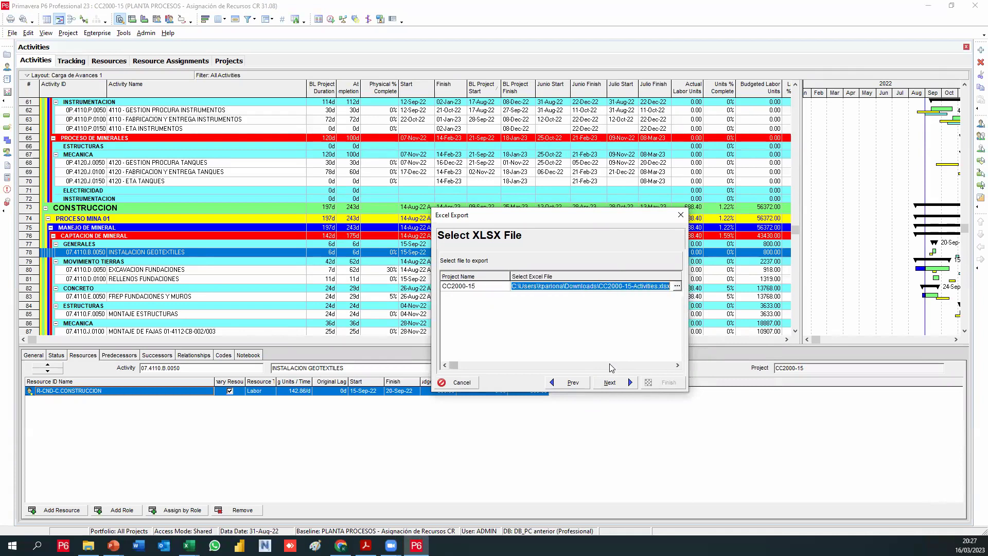
pyautogui.click(682, 216)
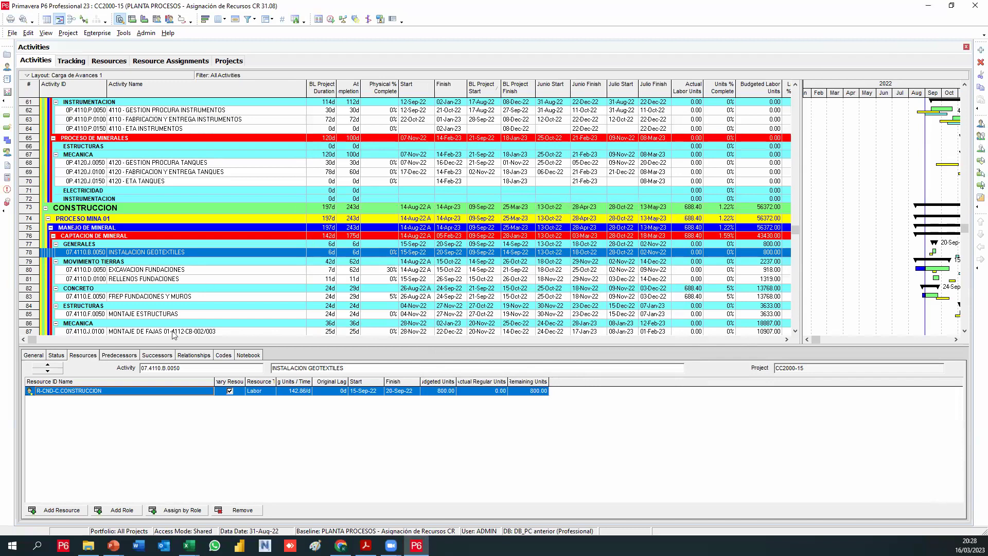
# Switch to the 01 Hoja de Programación workbook in Excel, maximize it and examine the INSTALACION CONDUIT commodity quantity in ACTIVIDADES P6
pyautogui.click(189, 545)
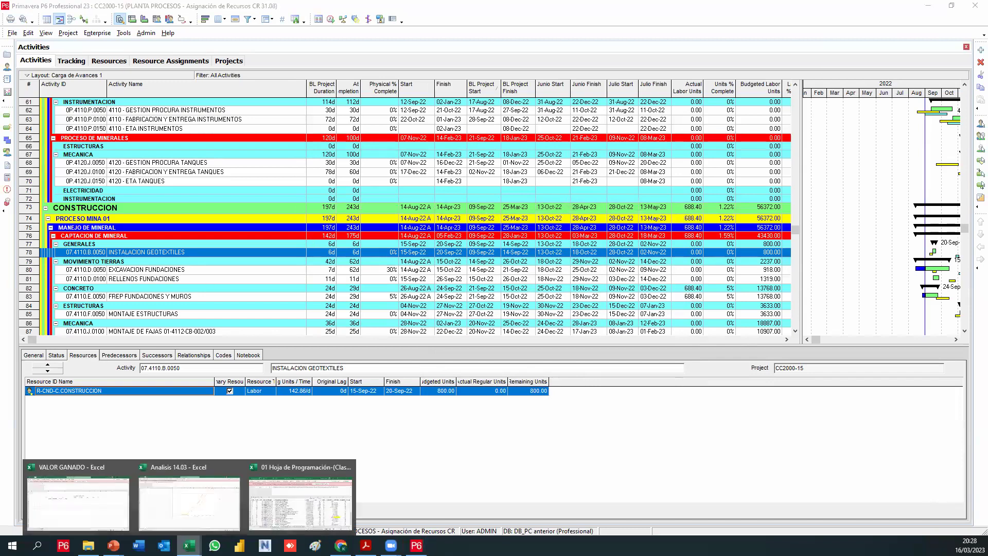
pyautogui.click(300, 502)
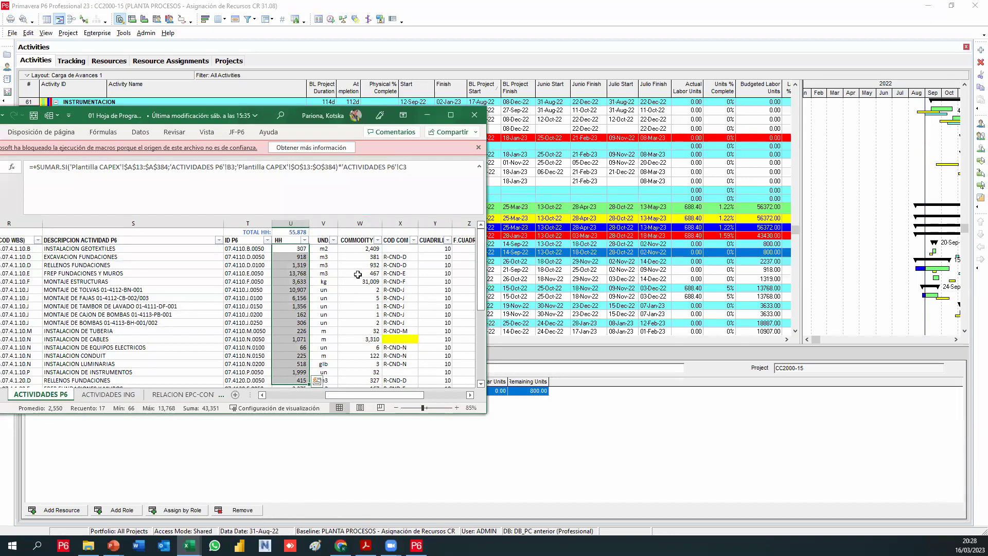
pyautogui.press('super+Up')
pyautogui.click(465, 339)
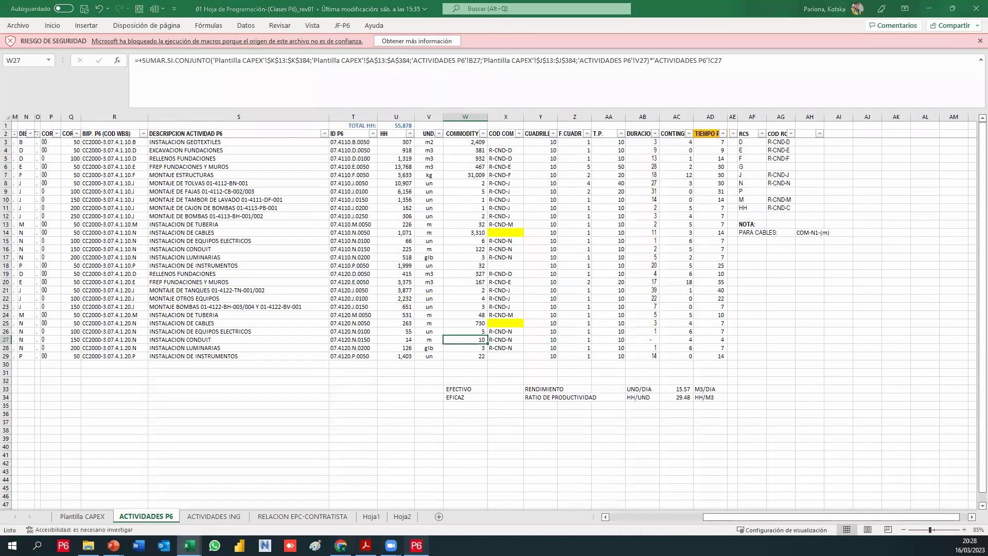
# Switch back to Primavera P6, widen the activity table over the Gantt chart and inspect the Actual Labor Units of INSTALACION GEOTEXTILES
pyautogui.click(417, 546)
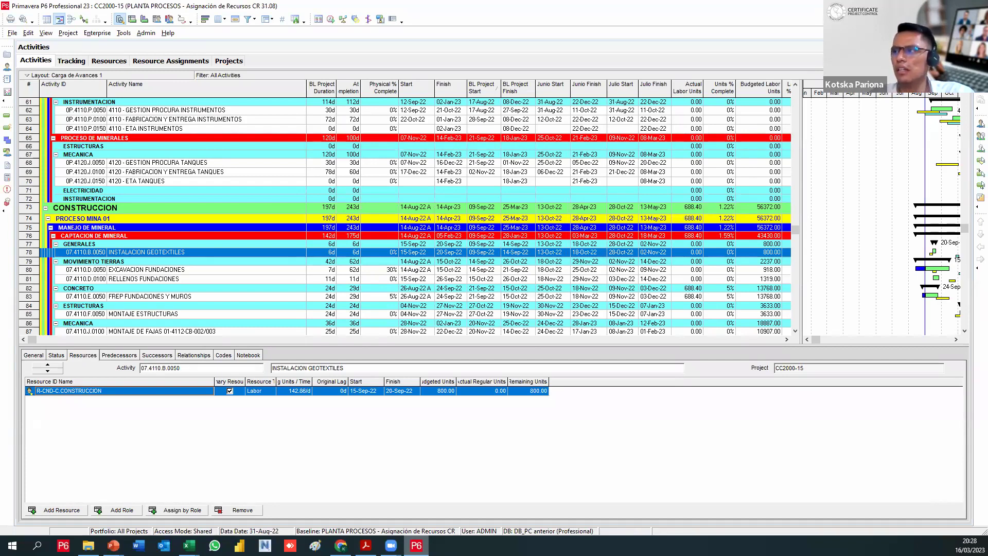
pyautogui.moveTo(803, 291); pyautogui.dragTo(892, 290)
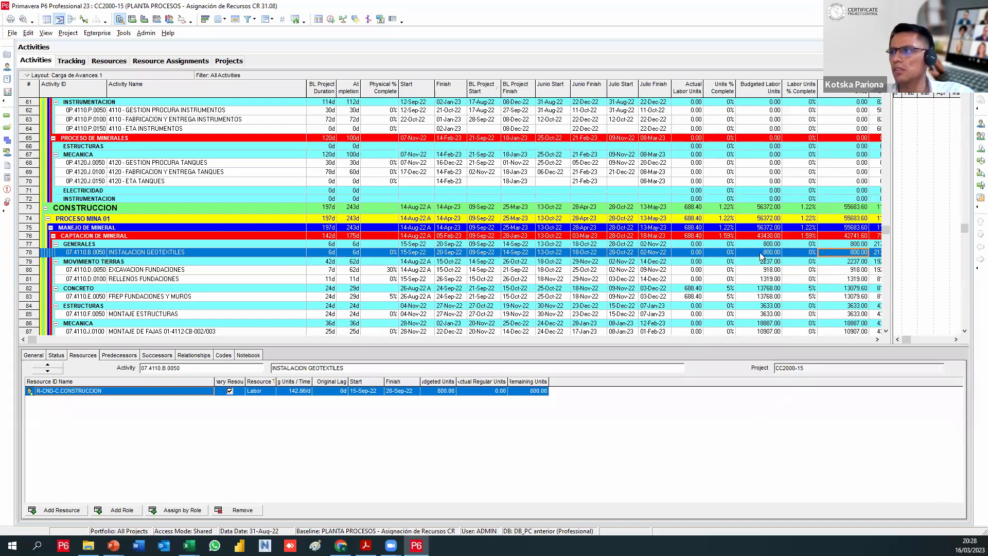
pyautogui.click(696, 252)
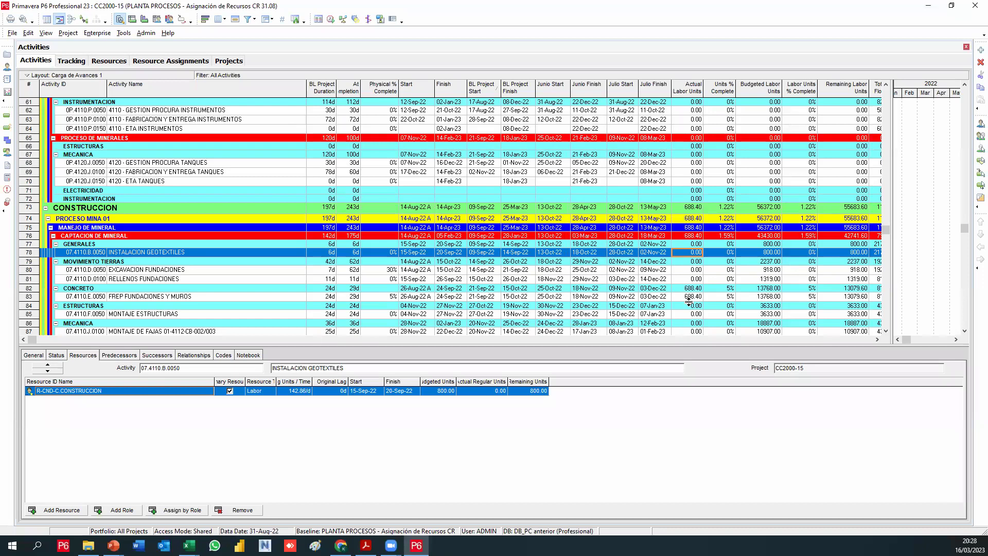
# Start an XLSX export of the Resource Assignments data for project CC2000-15 and advance to the template selection
pyautogui.hotkey('alt', 'f')
pyautogui.press('e')
pyautogui.click(286, 291)
pyautogui.click(427, 336)
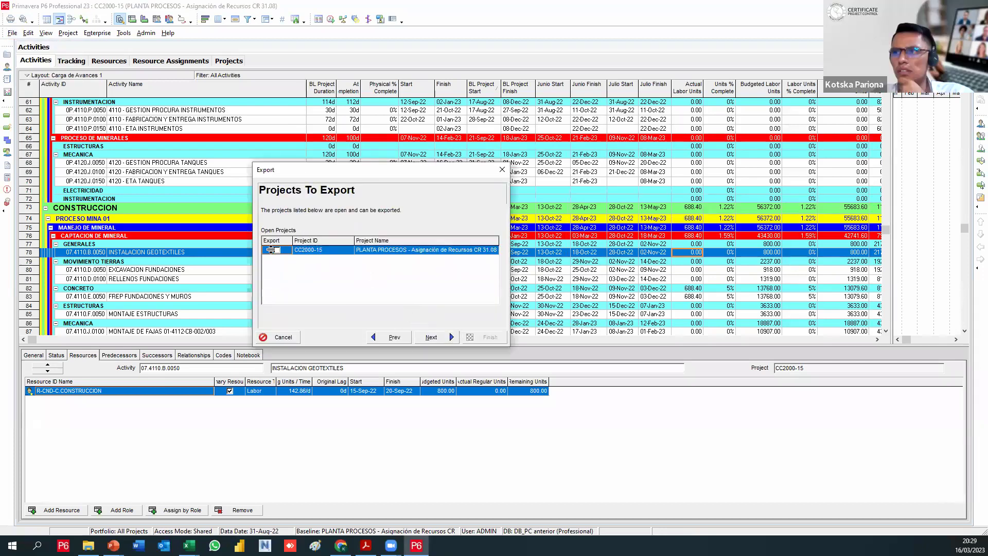
pyautogui.click(425, 335)
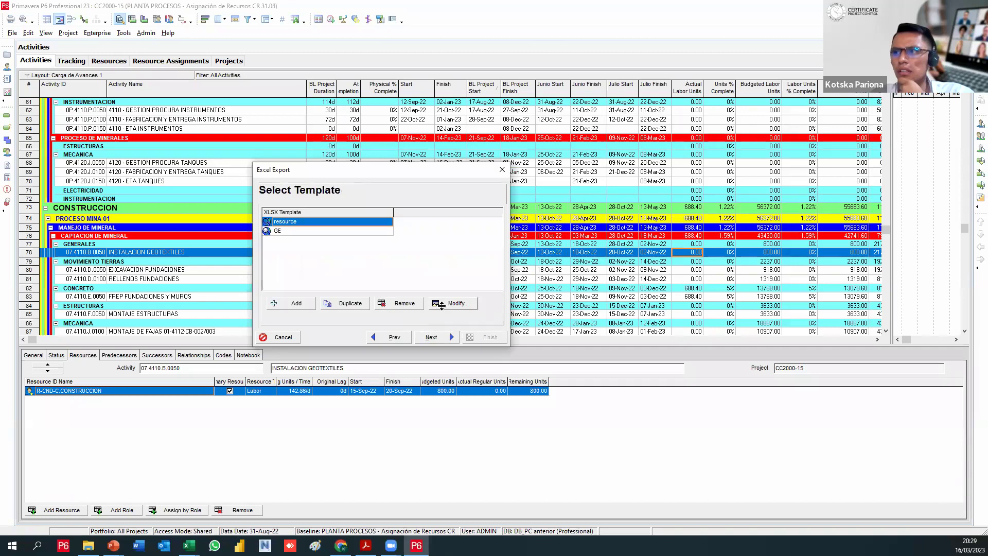
# Open the resource template for Resource Assignments, examine its Resource ID, Activity ID and Activity Status columns, and cancel without changes
pyautogui.click(451, 303)
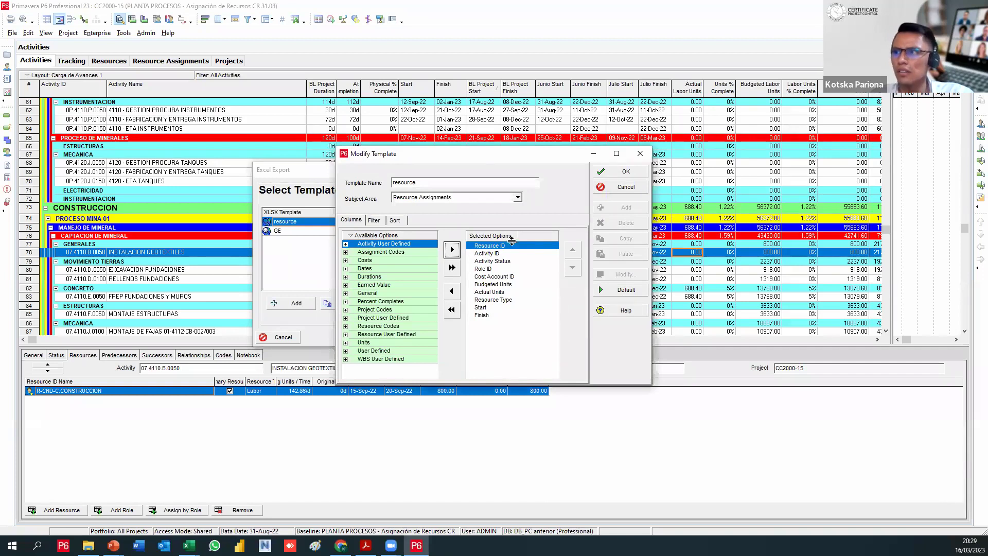
pyautogui.click(502, 253)
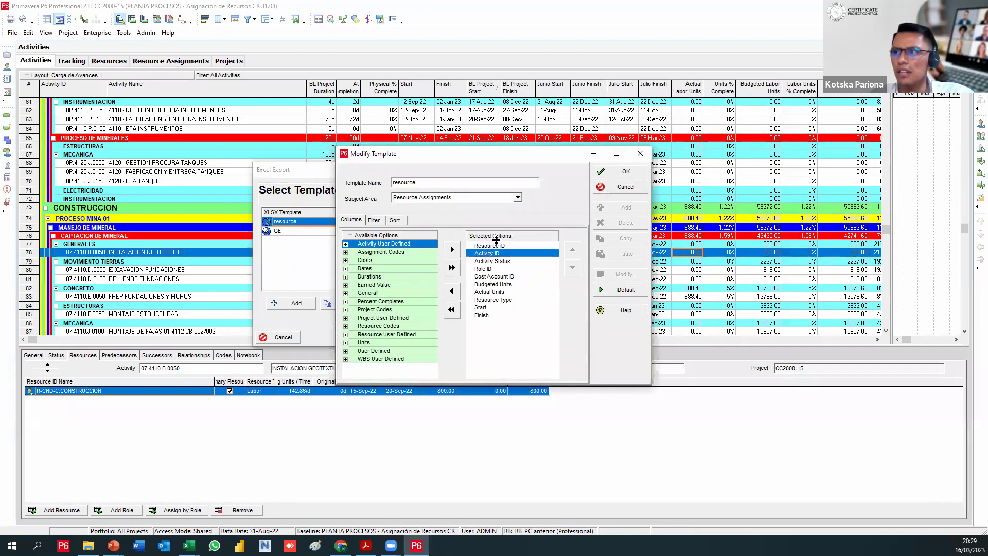
pyautogui.moveTo(490, 243); pyautogui.dragTo(491, 251)
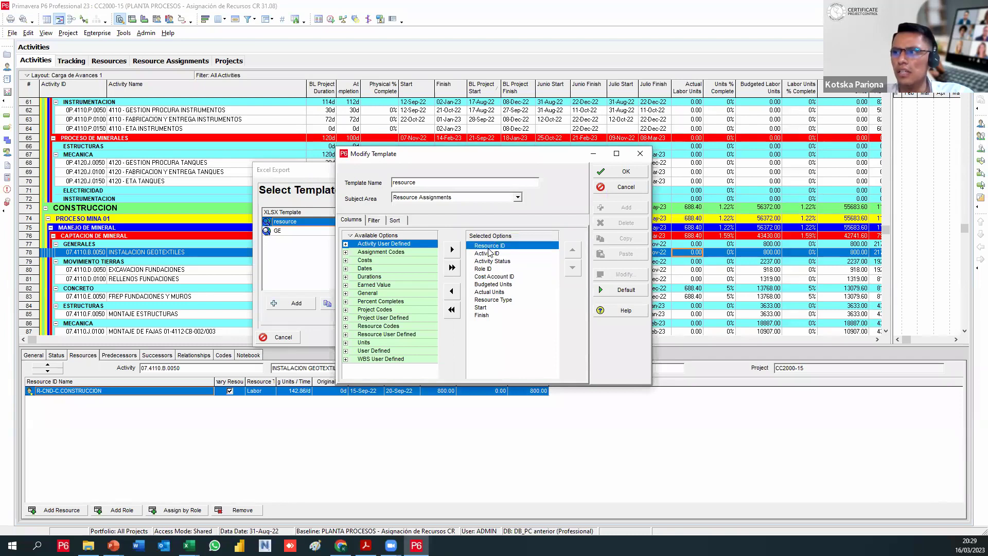
pyautogui.click(492, 253)
pyautogui.click(499, 261)
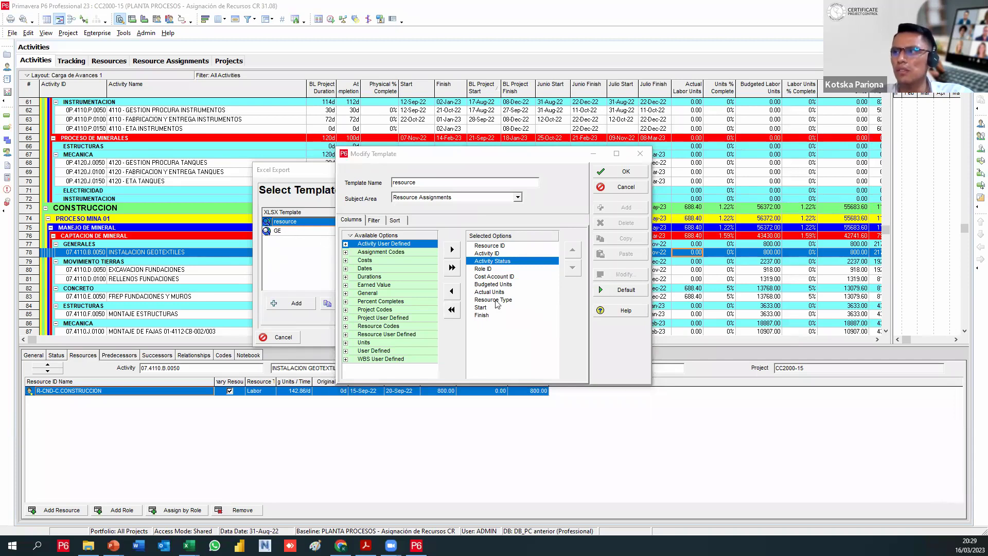
pyautogui.click(514, 254)
pyautogui.click(514, 245)
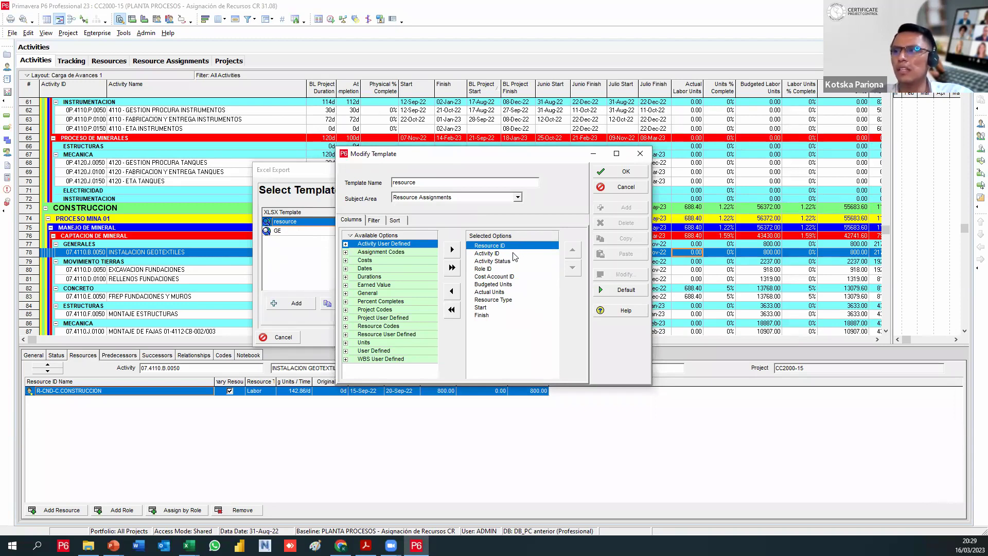
pyautogui.click(522, 254)
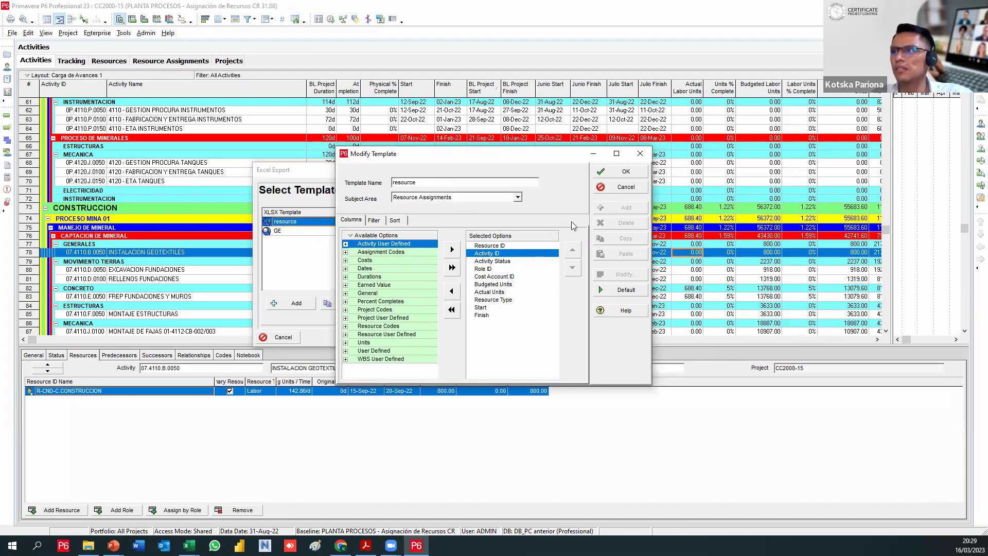
pyautogui.click(607, 188)
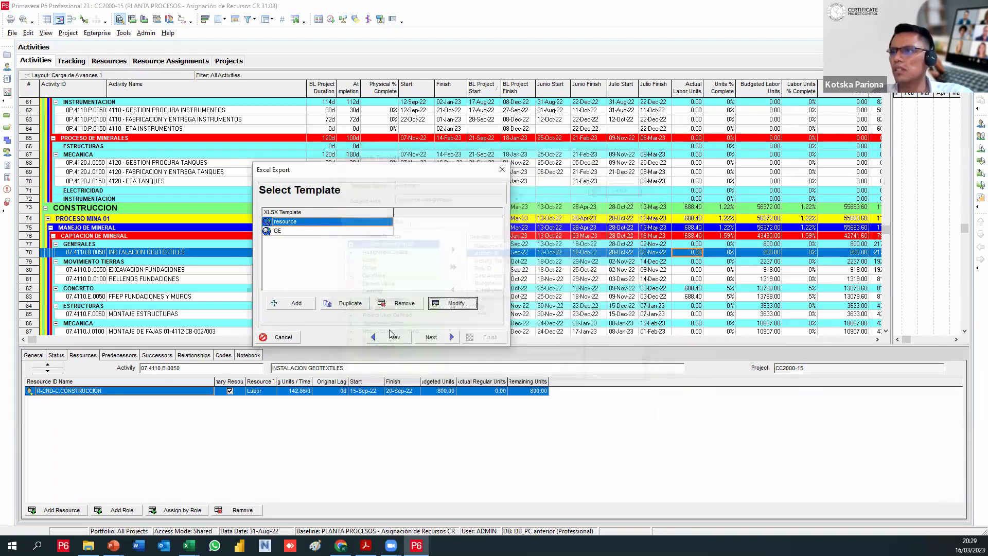
# Change the export data type to Activities for project CC2000-15 and examine the selected columns of its resource template
pyautogui.click(387, 337)
pyautogui.click(387, 338)
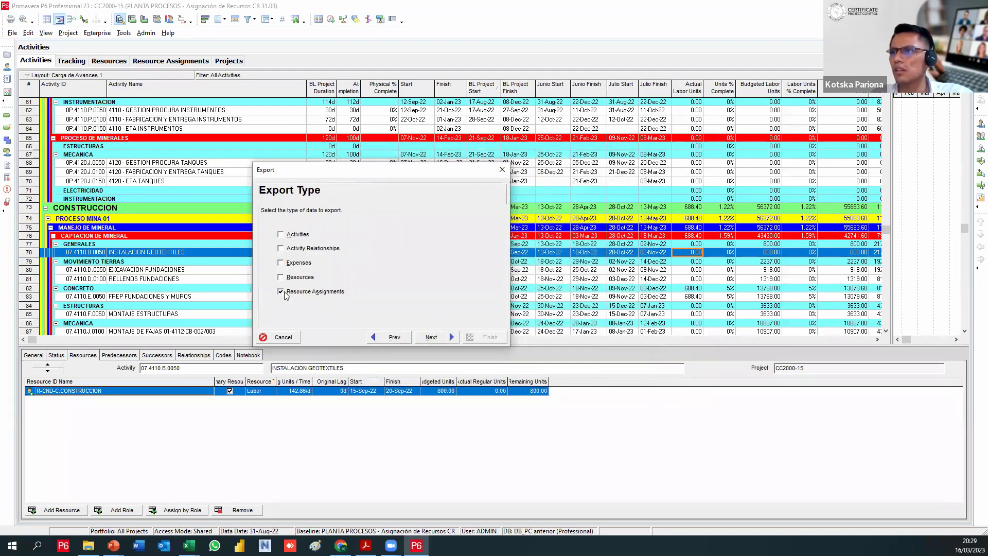
pyautogui.click(442, 336)
pyautogui.click(443, 337)
pyautogui.click(484, 296)
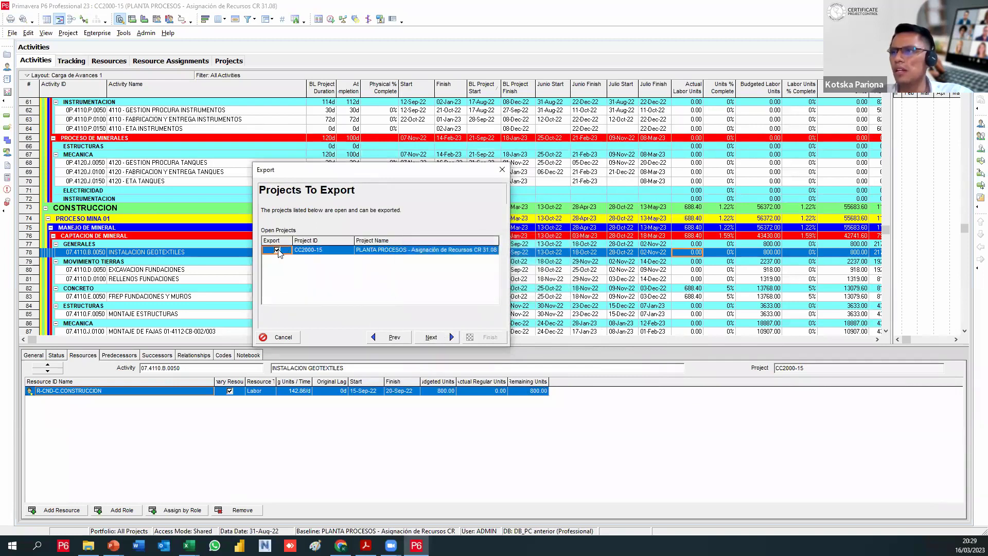
pyautogui.click(427, 338)
pyautogui.click(444, 305)
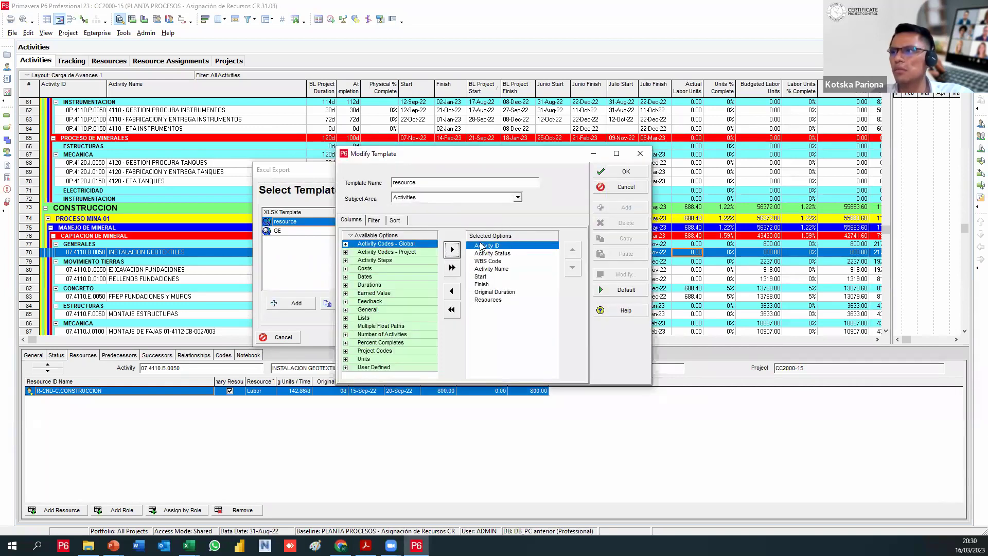
pyautogui.click(503, 261)
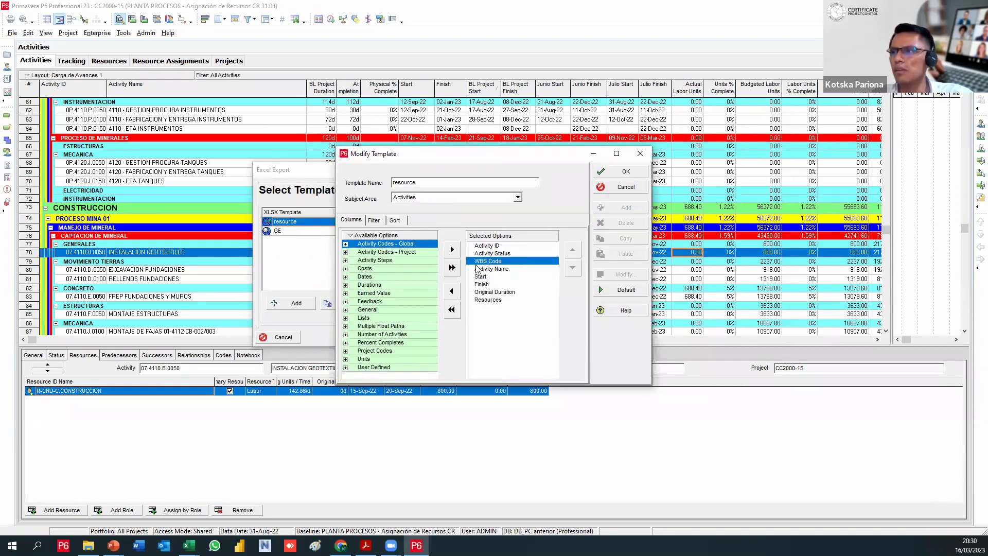
pyautogui.click(632, 155)
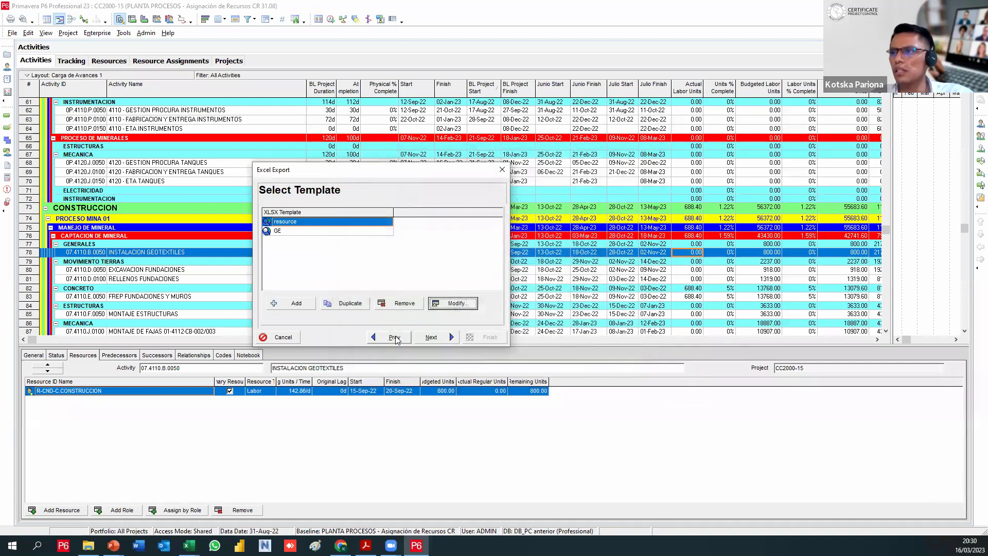
# Change the export data type back to Resource Assignments, recheck the Resource ID and Activity ID columns in its template, and cancel the export
pyautogui.click(394, 337)
pyautogui.click(394, 337)
pyautogui.click(310, 291)
pyautogui.click(291, 236)
pyautogui.click(424, 335)
pyautogui.click(277, 250)
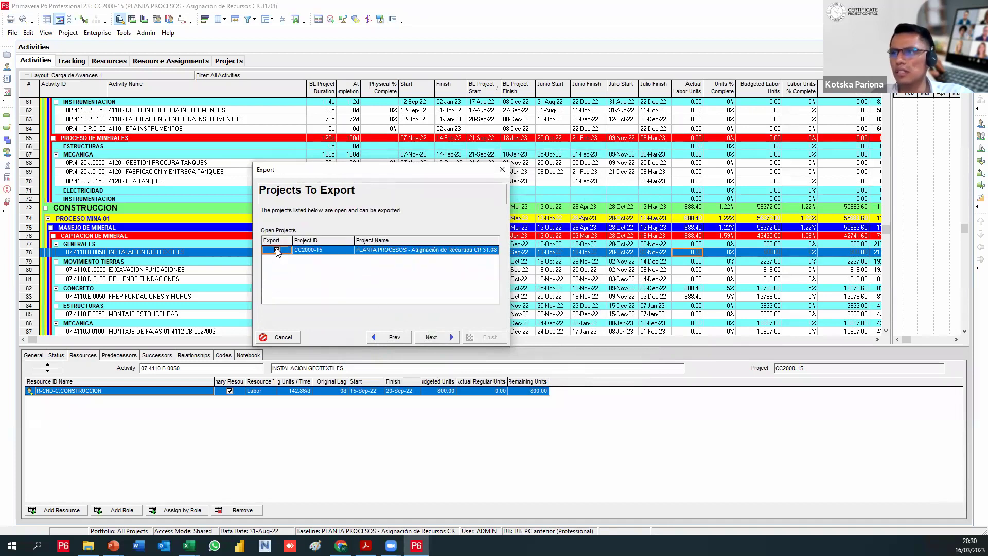
pyautogui.click(438, 335)
pyautogui.click(452, 304)
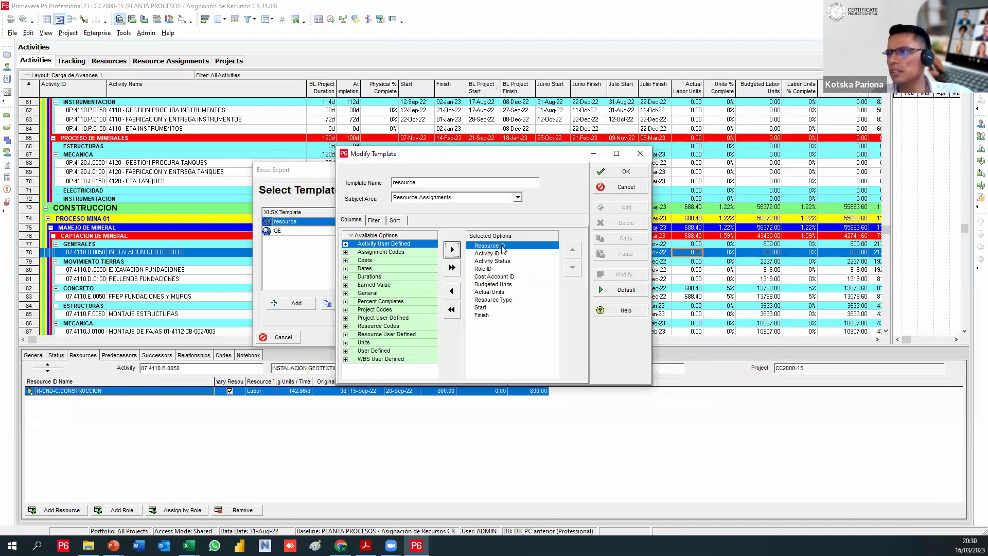
pyautogui.click(491, 253)
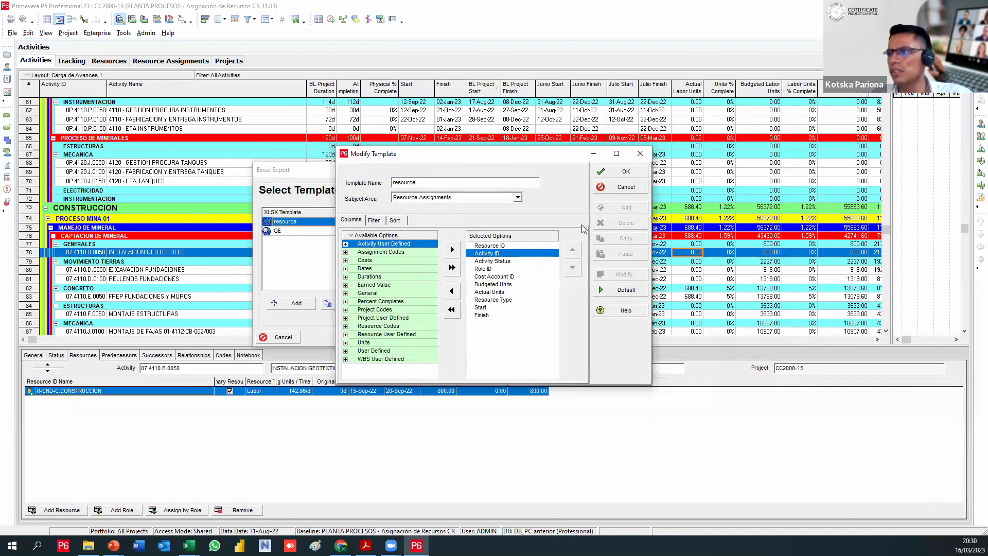
pyautogui.click(639, 155)
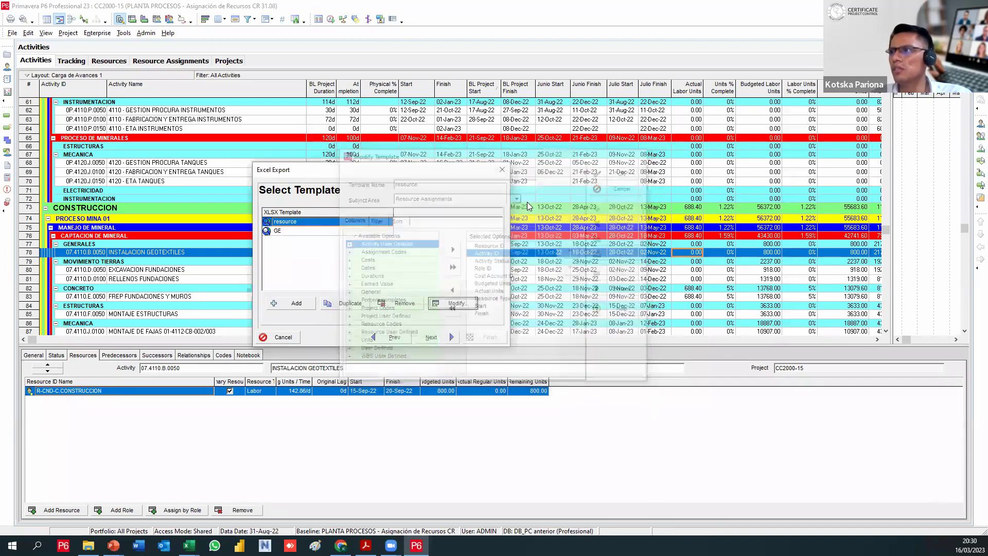
pyautogui.click(283, 338)
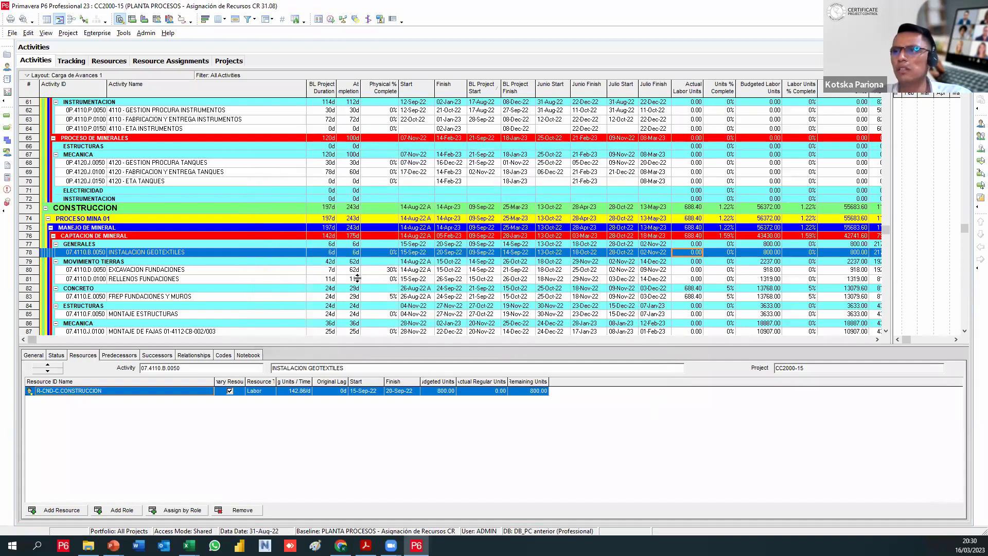
# Widen the Activity ID column and inspect the resources assigned to RELLENOS FUNDACIONES under MOVIMIENTO TIERRAS
pyautogui.scroll(-1, 413, 264)
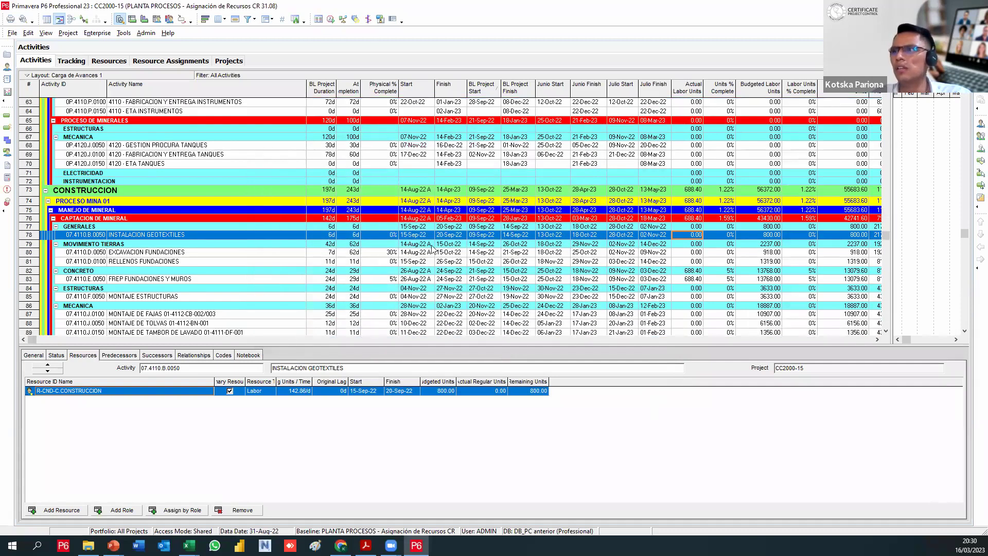
pyautogui.scroll(-1, 473, 243)
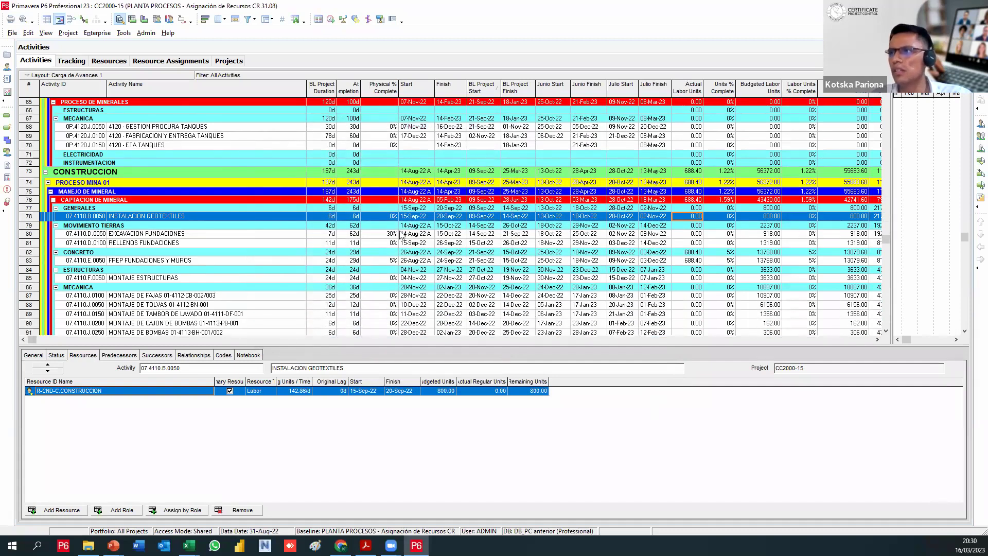
pyautogui.moveTo(107, 89); pyautogui.dragTo(122, 88)
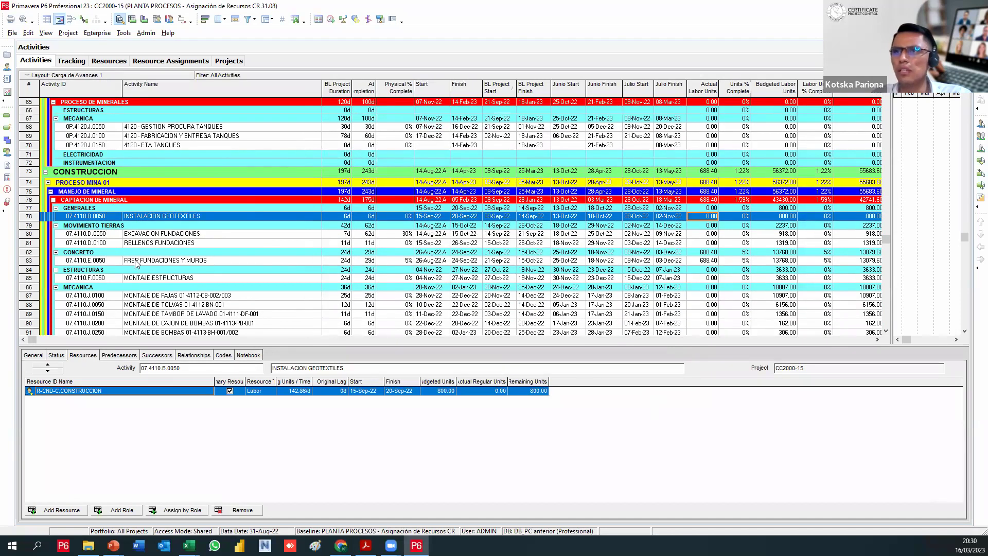
pyautogui.click(105, 243)
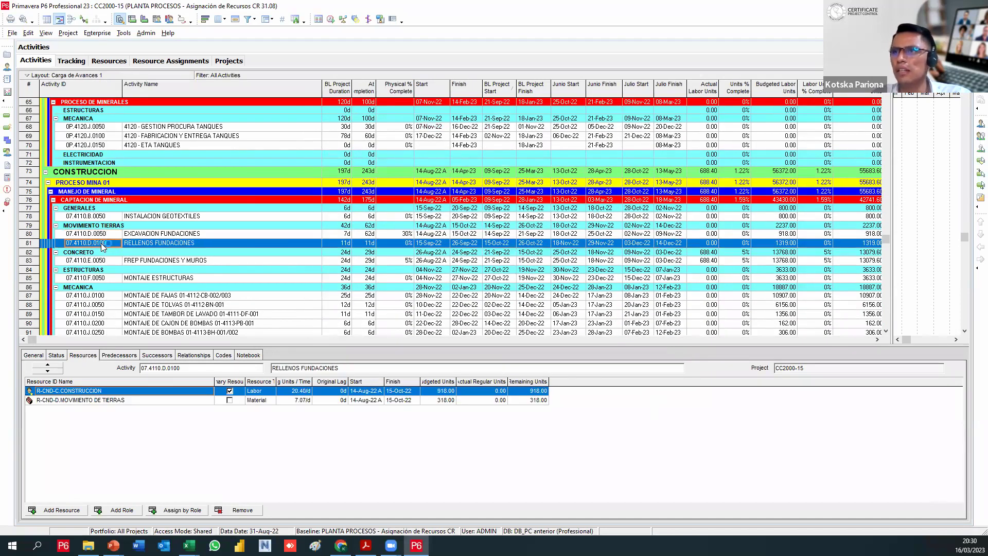
# Examine the Budgeted Labor Units of INSTALACION GEOTEXTILES, INSTALACION CONDUIT and the PROCESO DE MINERALES activities
pyautogui.click(778, 216)
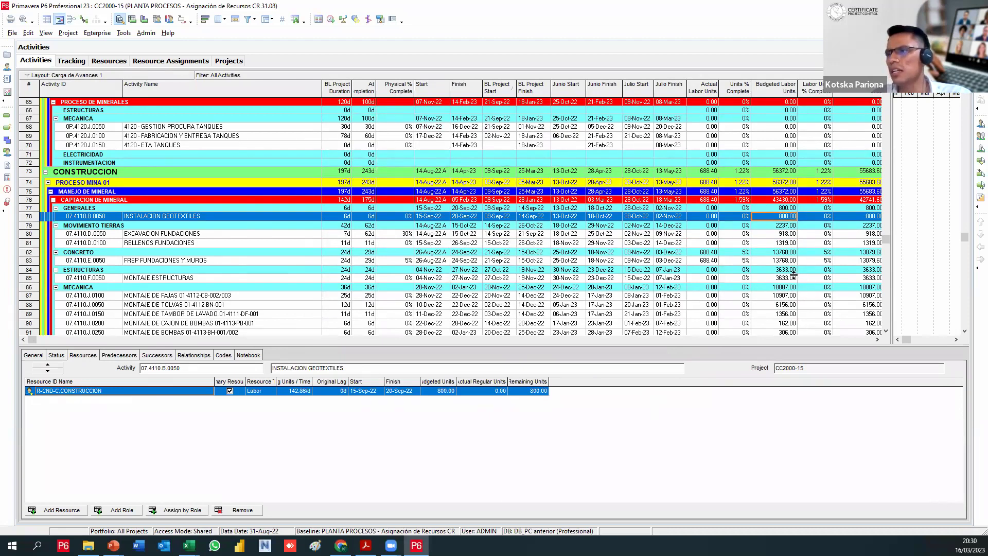
pyautogui.scroll(-3, 788, 289)
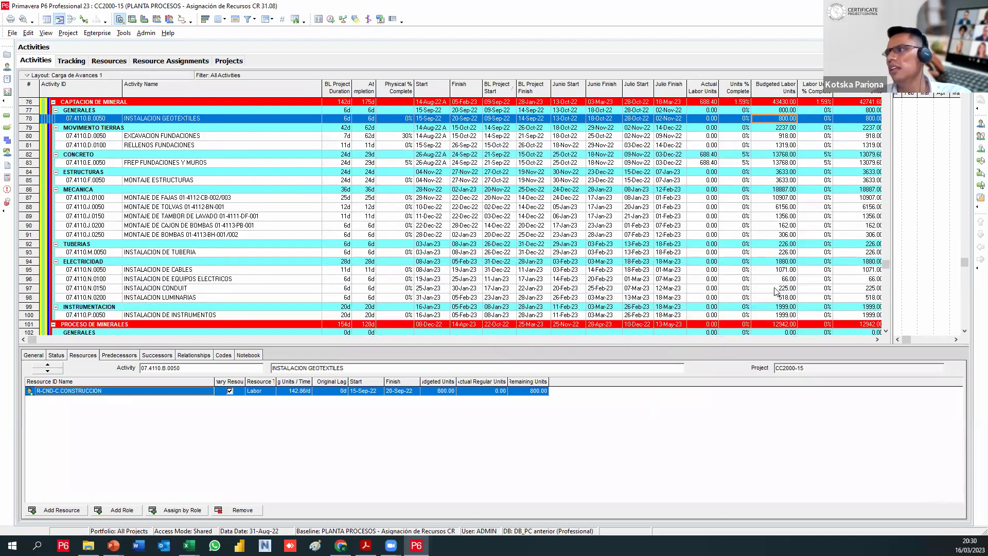
pyautogui.scroll(-1, 778, 286)
pyautogui.click(779, 286)
pyautogui.scroll(-1, 779, 287)
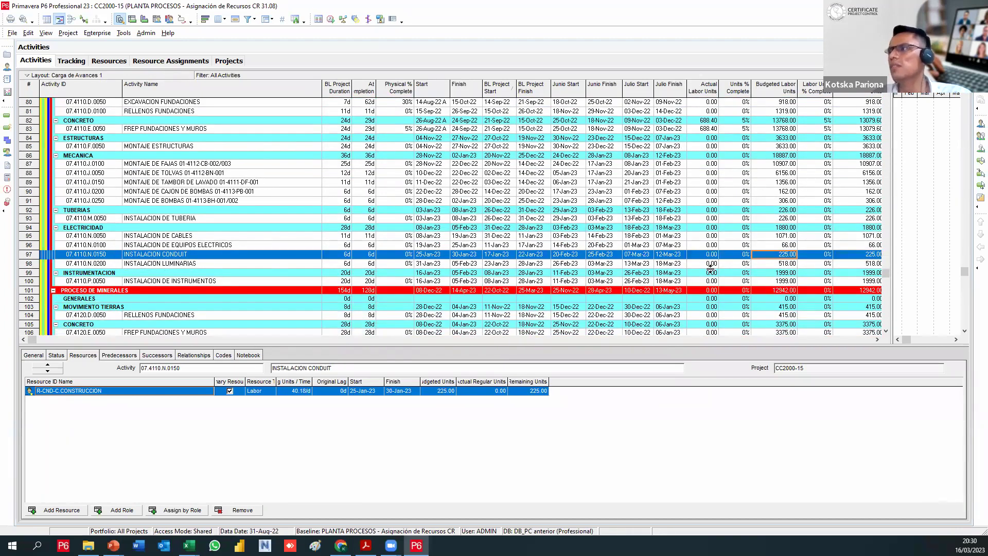
pyautogui.scroll(-2, 580, 267)
pyautogui.scroll(-5, 581, 267)
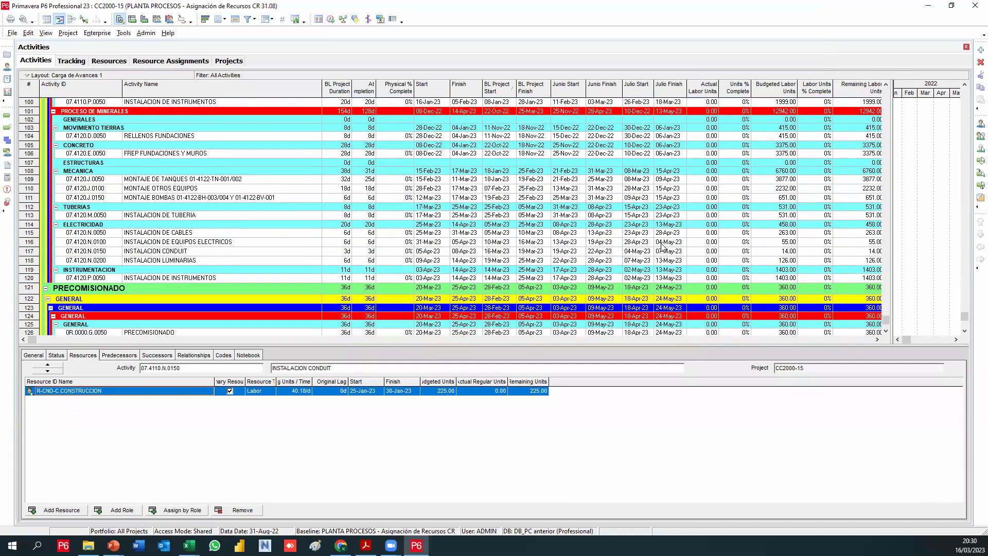
pyautogui.scroll(1, 664, 248)
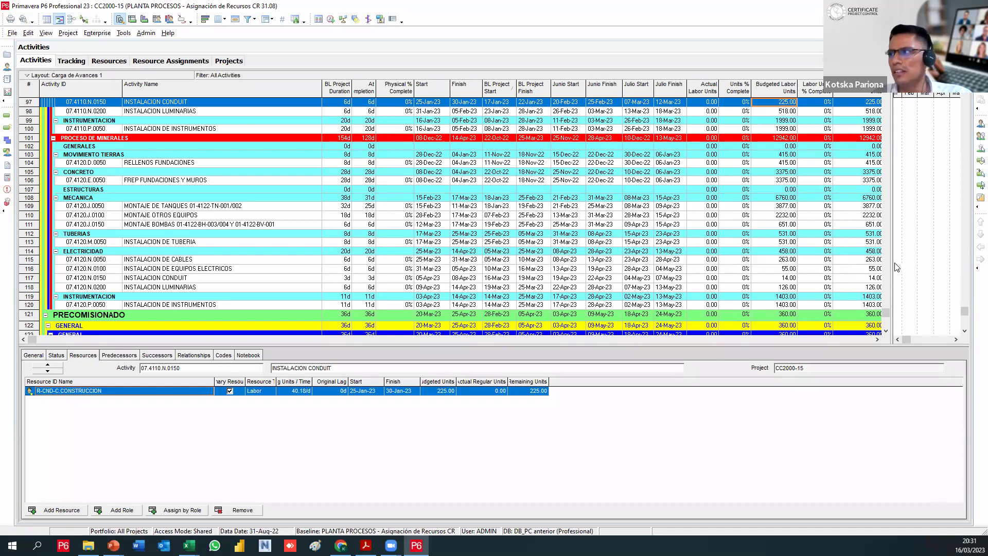
# Narrow the activity table to reveal the Gantt chart and examine the bars from INSTALACION DE EQUIPOS ELECTRICOS down to PRECOMISIONADO
pyautogui.moveTo(888, 264); pyautogui.dragTo(496, 251)
pyautogui.moveTo(492, 312); pyautogui.dragTo(494, 227)
pyautogui.scroll(-3, 473, 216)
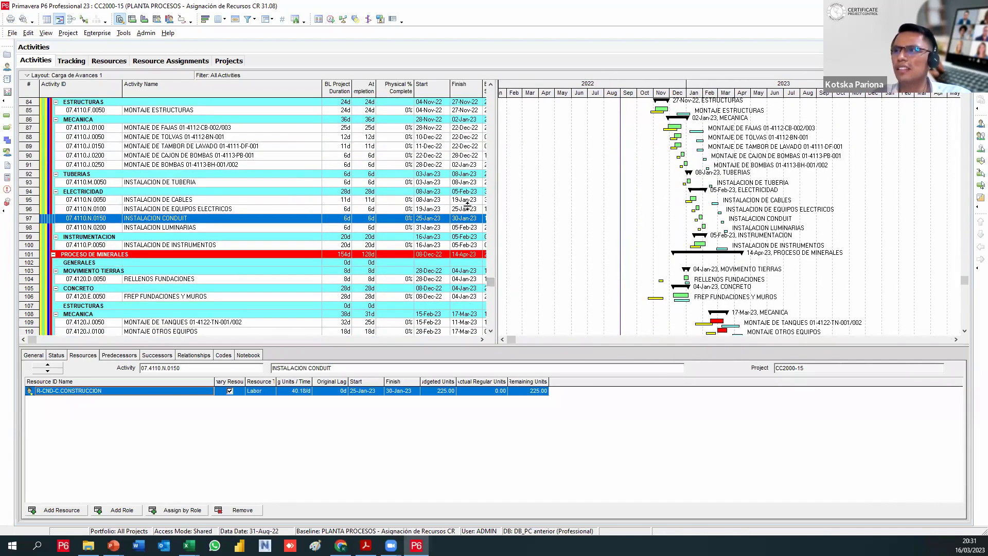
pyautogui.click(465, 209)
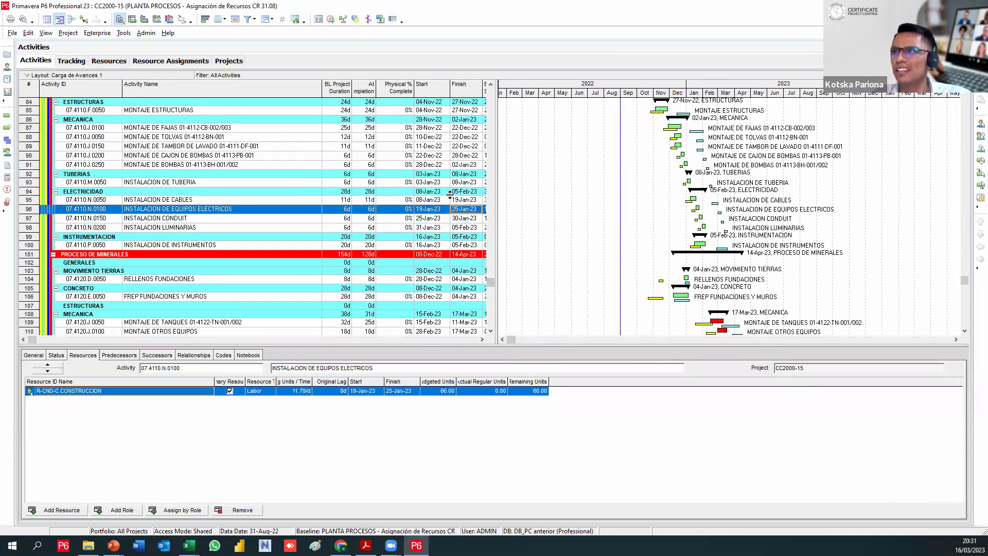
pyautogui.scroll(-1, 456, 255)
pyautogui.scroll(-4, 456, 255)
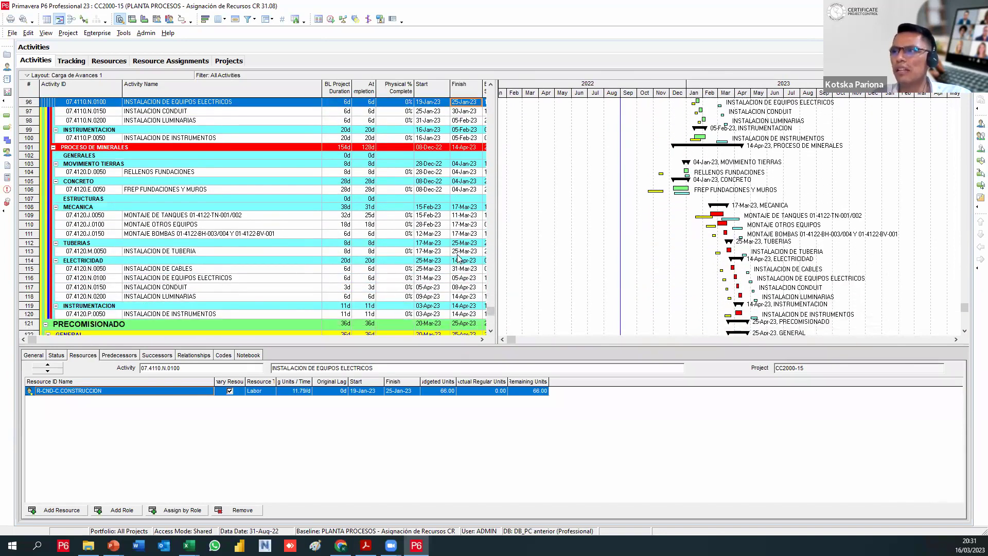
pyautogui.scroll(-1, 472, 266)
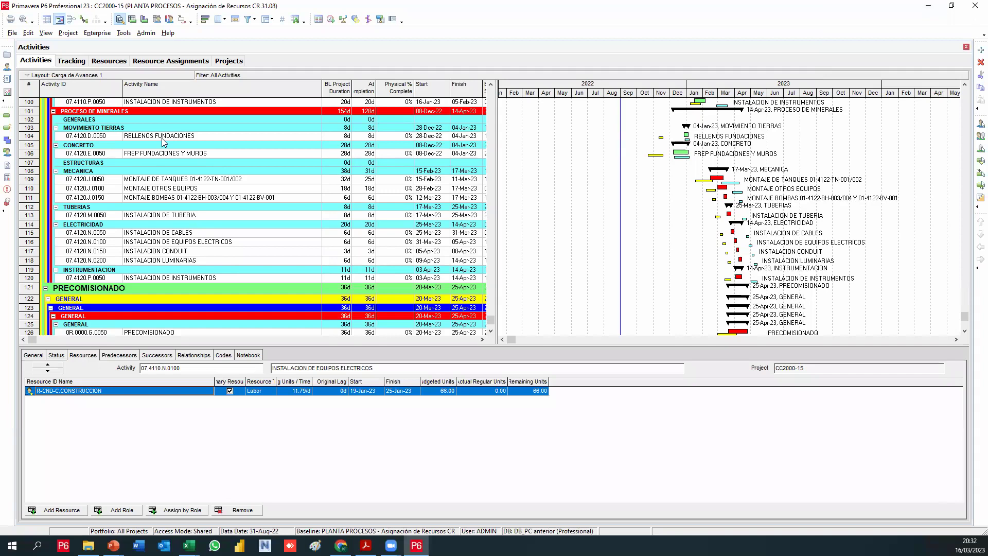
# Check the available % Complete Type options in the general details of INSTALACION DE EQUIPOS ELECTRICOS without changing the setting
pyautogui.click(34, 355)
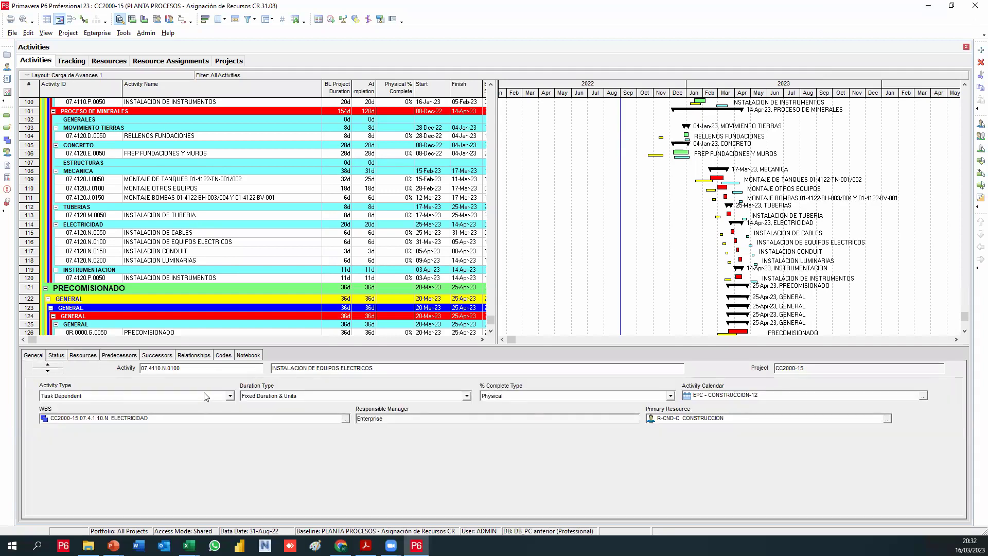
pyautogui.click(540, 398)
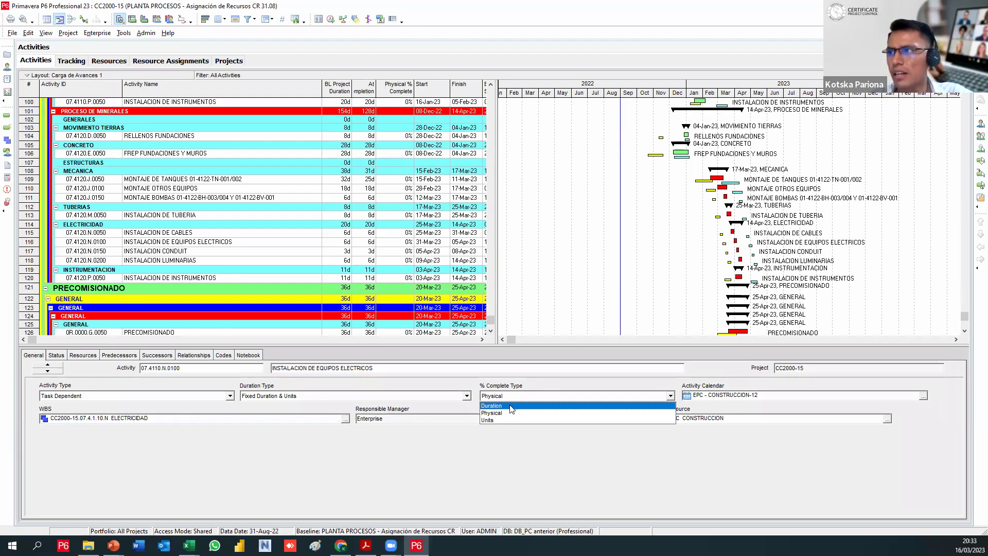
pyautogui.click(498, 287)
# Widen the activity table and examine the Earned Value group in the available column options
pyautogui.moveTo(497, 287); pyautogui.dragTo(773, 329)
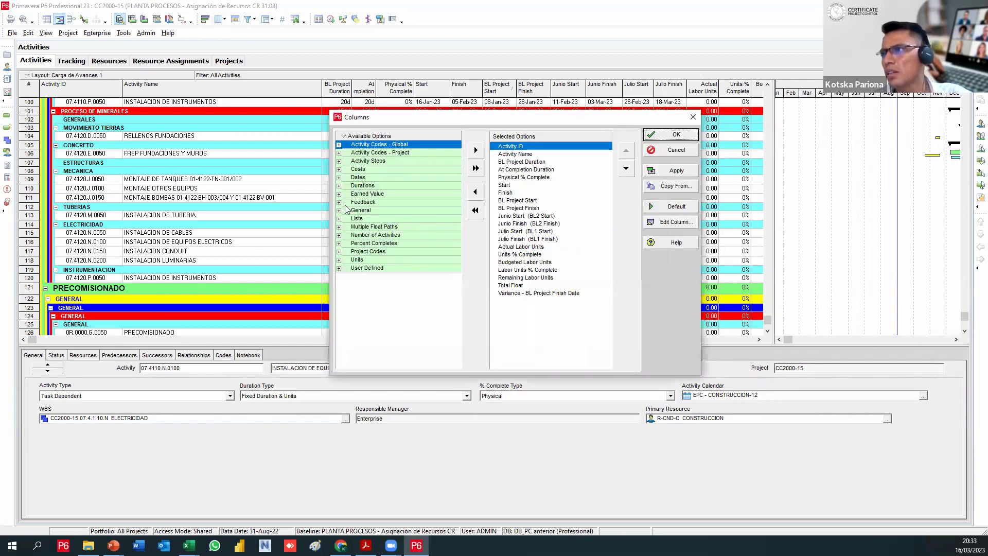
pyautogui.click(338, 194)
pyautogui.scroll(-1, 370, 247)
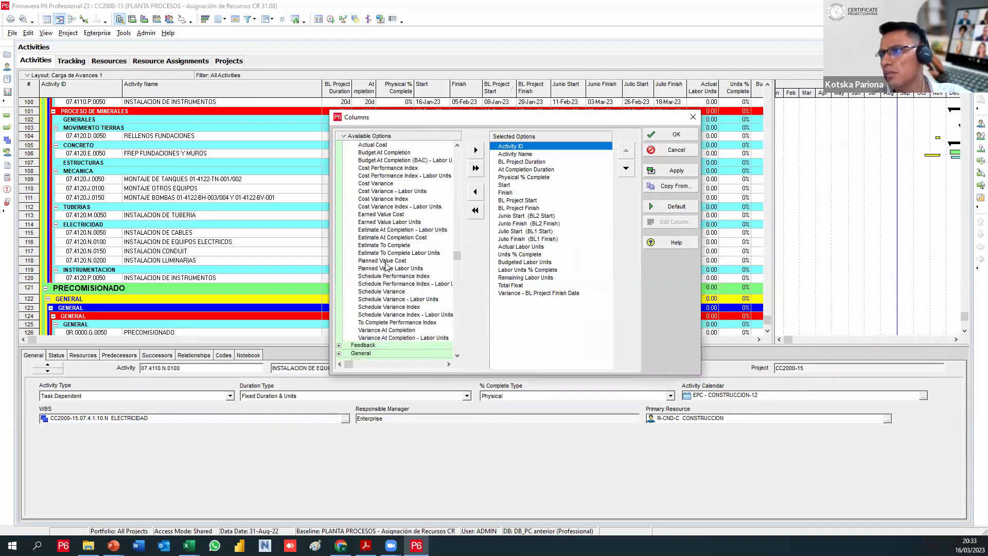
pyautogui.scroll(1, 386, 265)
pyautogui.scroll(1, 377, 260)
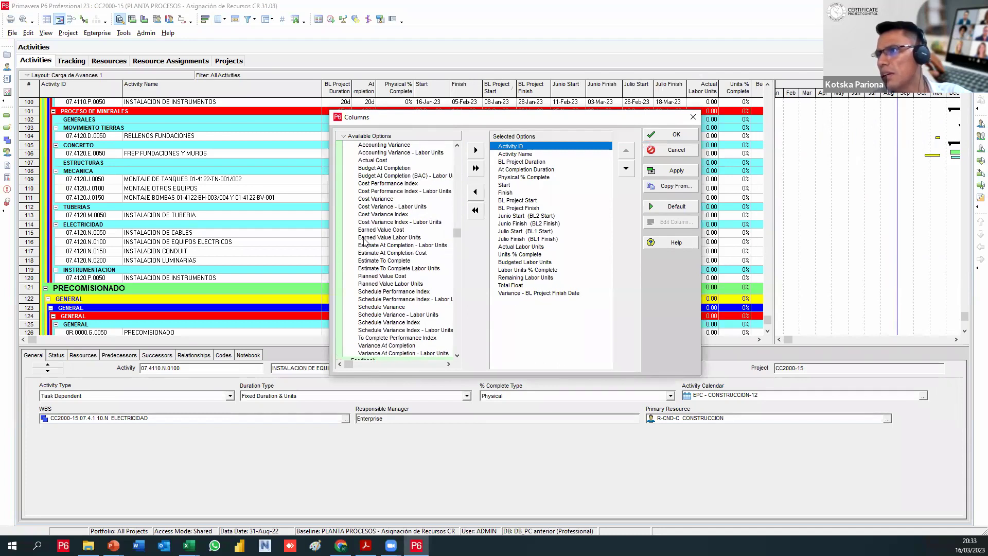
pyautogui.scroll(-1, 379, 280)
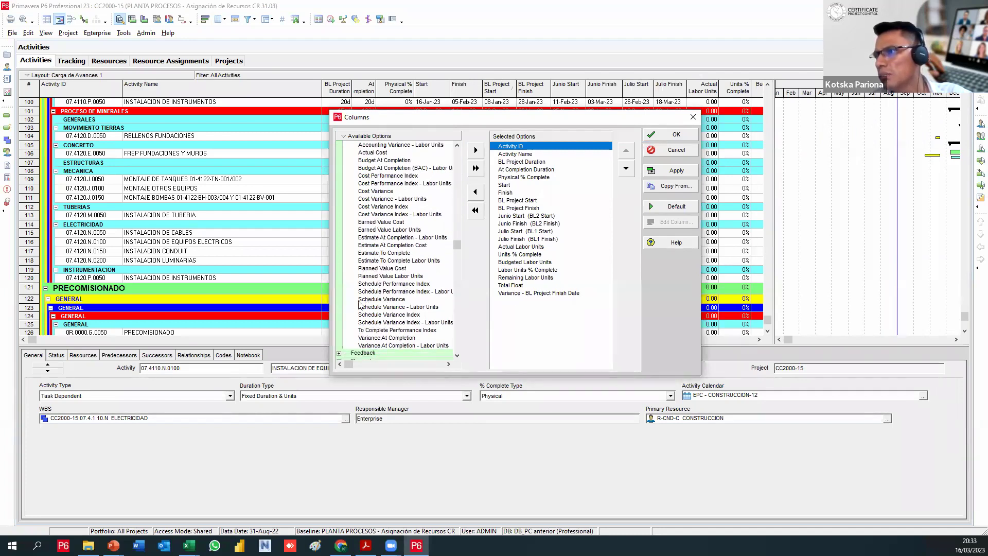
pyautogui.scroll(-3, 346, 324)
pyautogui.scroll(5, 360, 309)
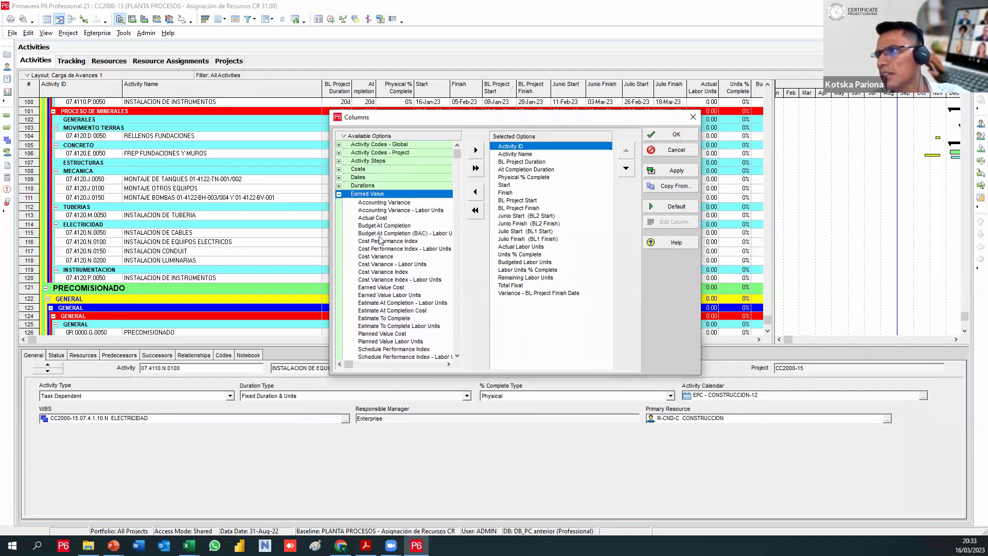
pyautogui.click(338, 194)
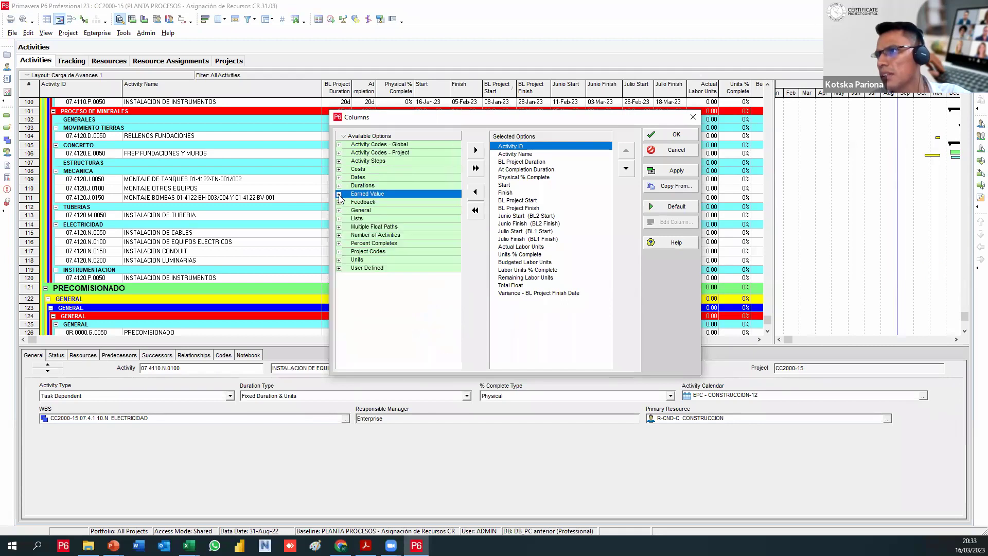
# Add the Duration % Complete column from the Percent Completes group directly after Activity Name and apply it to the table
pyautogui.click(339, 244)
pyautogui.click(383, 270)
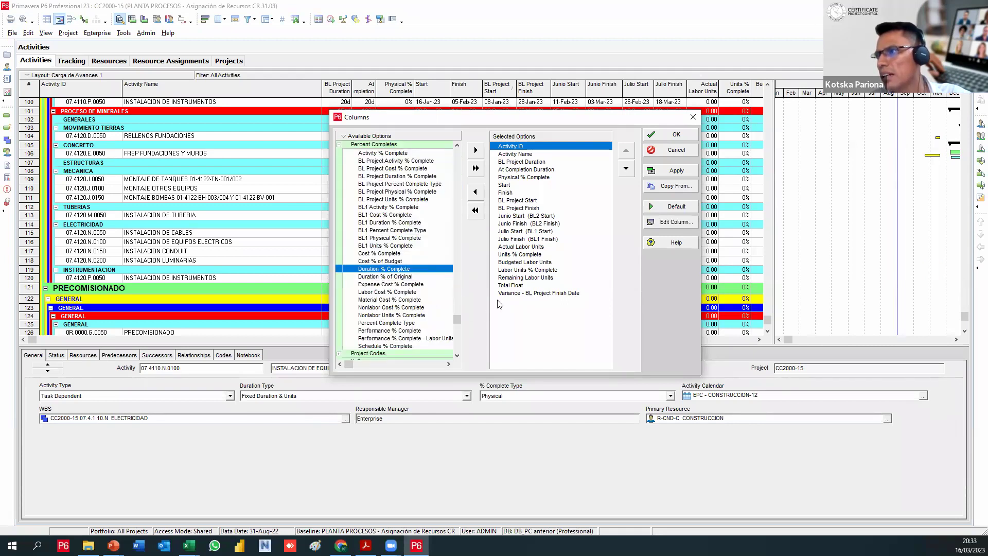
pyautogui.click(516, 155)
pyautogui.click(476, 149)
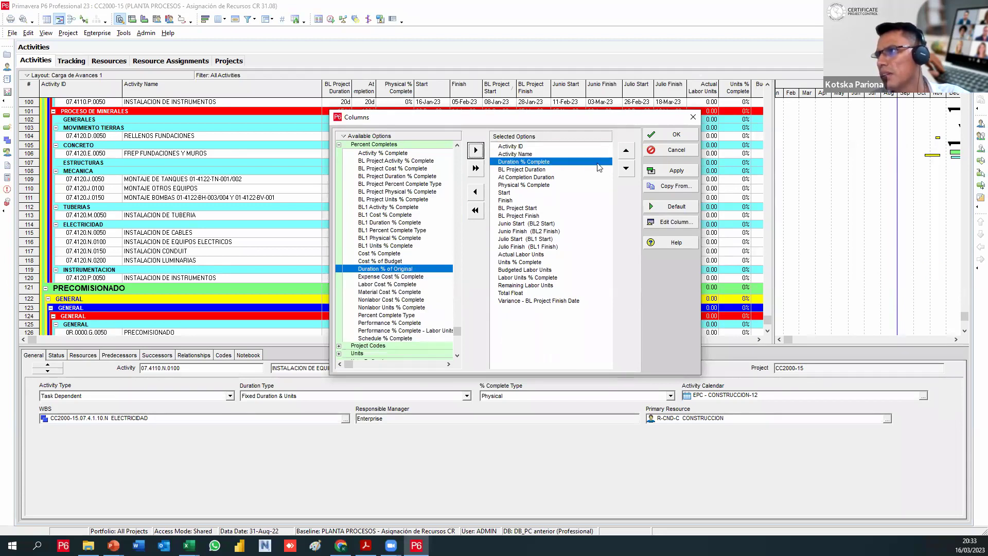
pyautogui.click(651, 172)
pyautogui.click(676, 134)
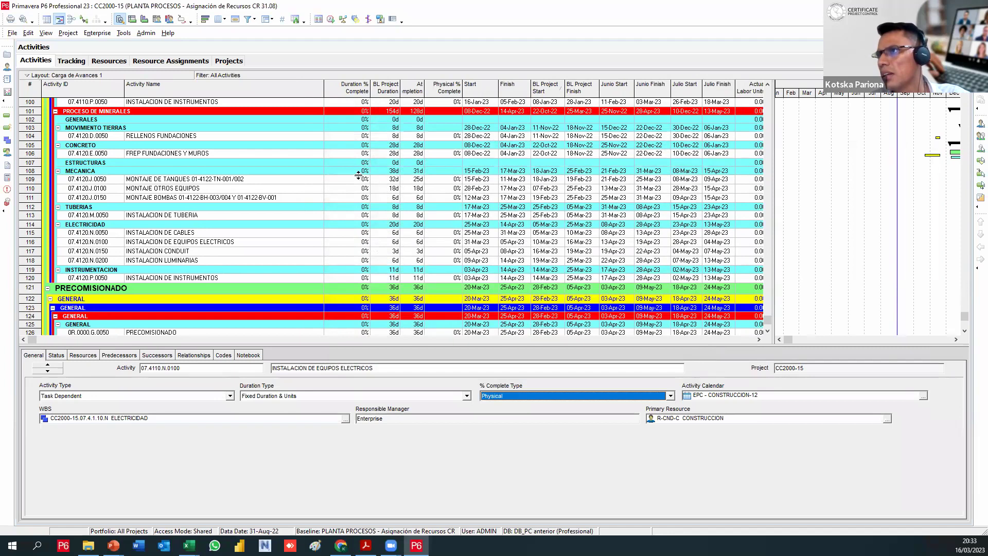
# Examine the Duration % Complete of the engineering activities under CAPTACION DE MINERAL, from MOVIMIENTO DE TIERRAS down to INSTRUMENTACION
pyautogui.click(360, 179)
pyautogui.scroll(2, 364, 186)
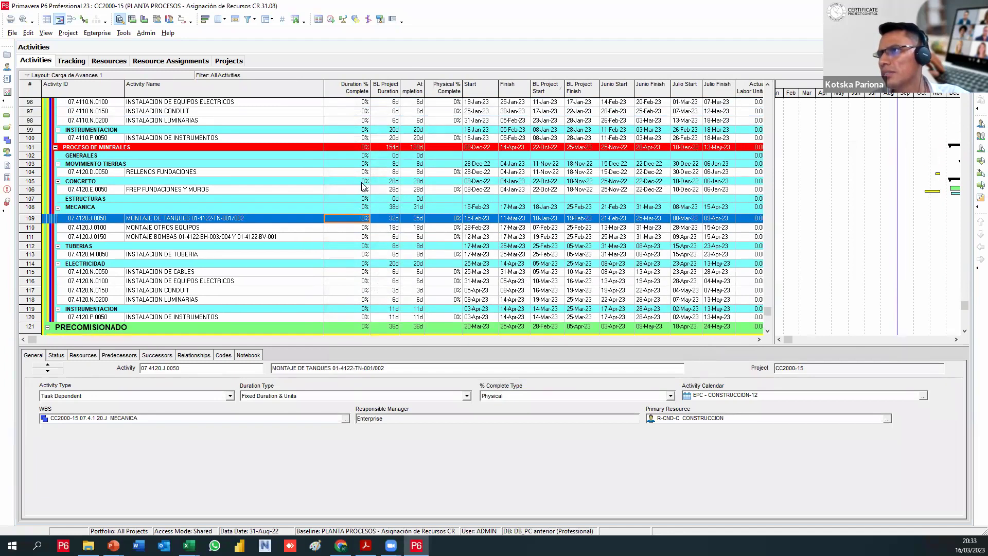
pyautogui.moveTo(767, 312); pyautogui.dragTo(767, 225)
pyautogui.moveTo(766, 86); pyautogui.dragTo(766, 85)
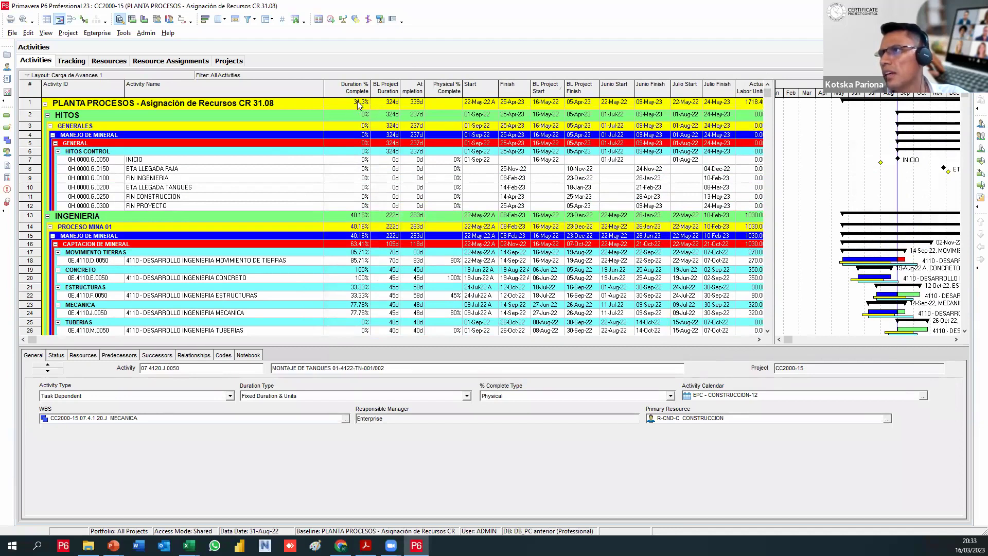
pyautogui.scroll(-3, 402, 284)
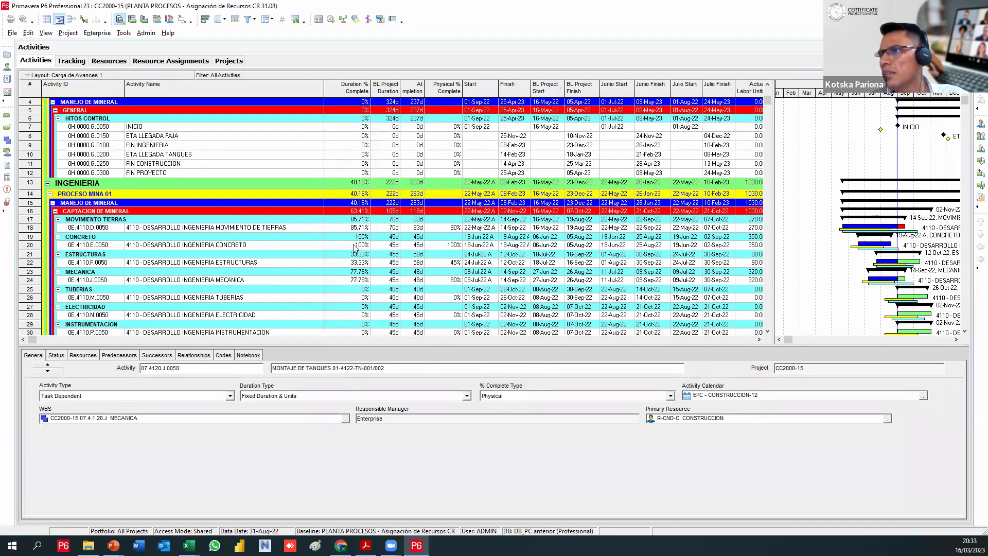
pyautogui.click(353, 229)
pyautogui.click(354, 229)
pyautogui.click(352, 247)
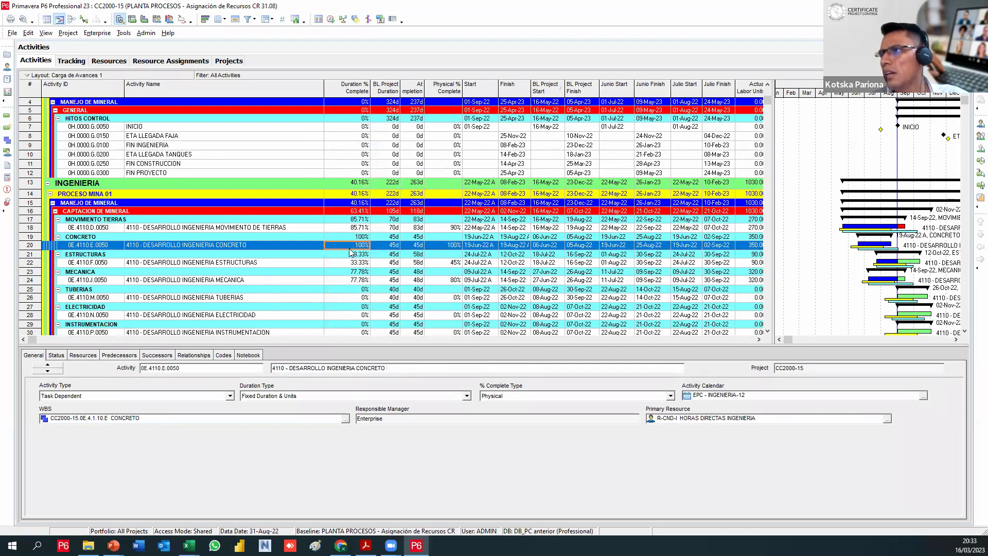
pyautogui.scroll(-4, 354, 253)
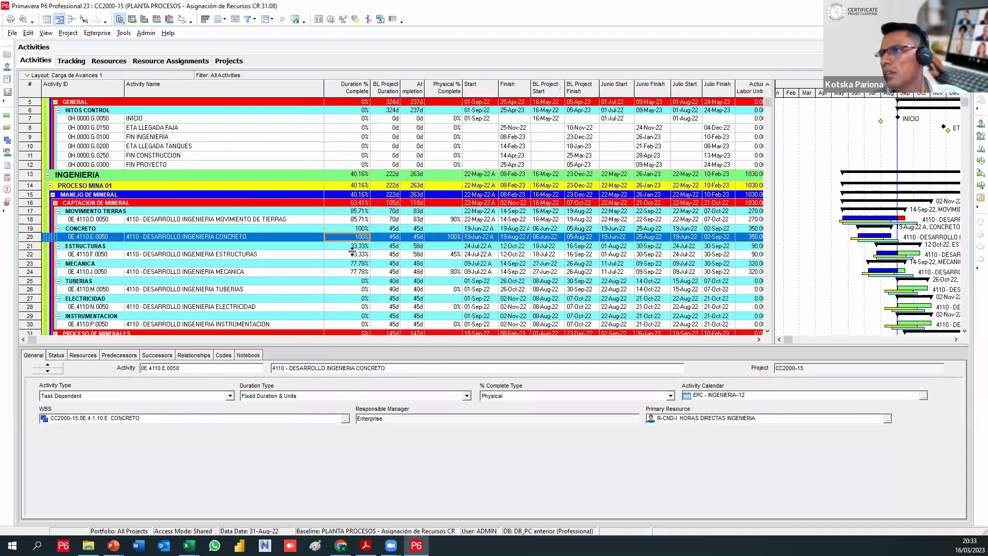
pyautogui.click(358, 264)
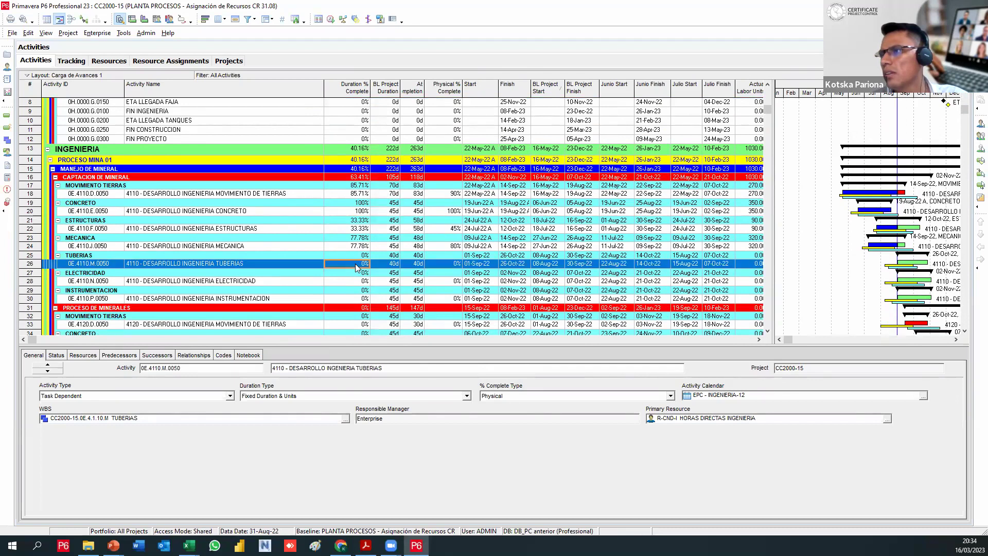
pyautogui.scroll(-2, 356, 266)
pyautogui.click(354, 263)
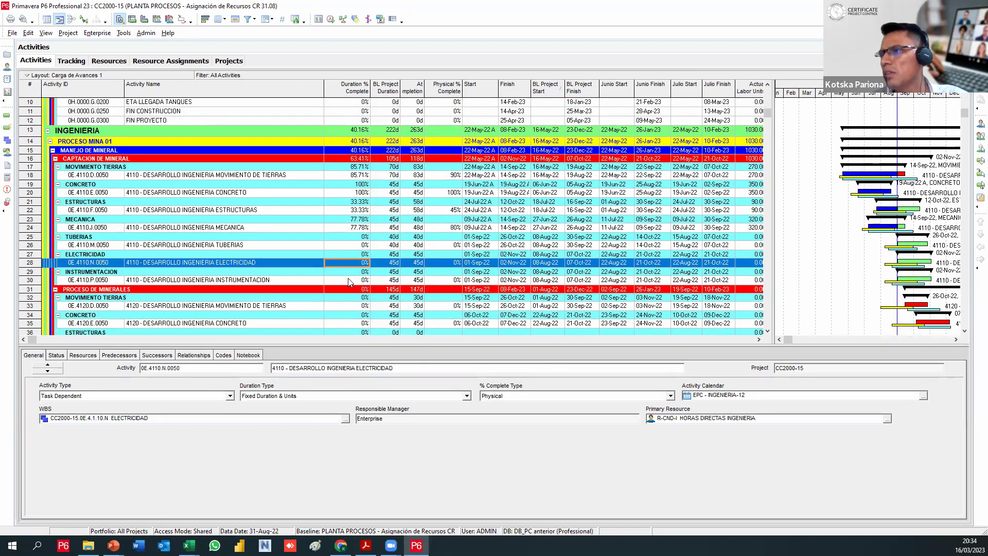
pyautogui.click(349, 281)
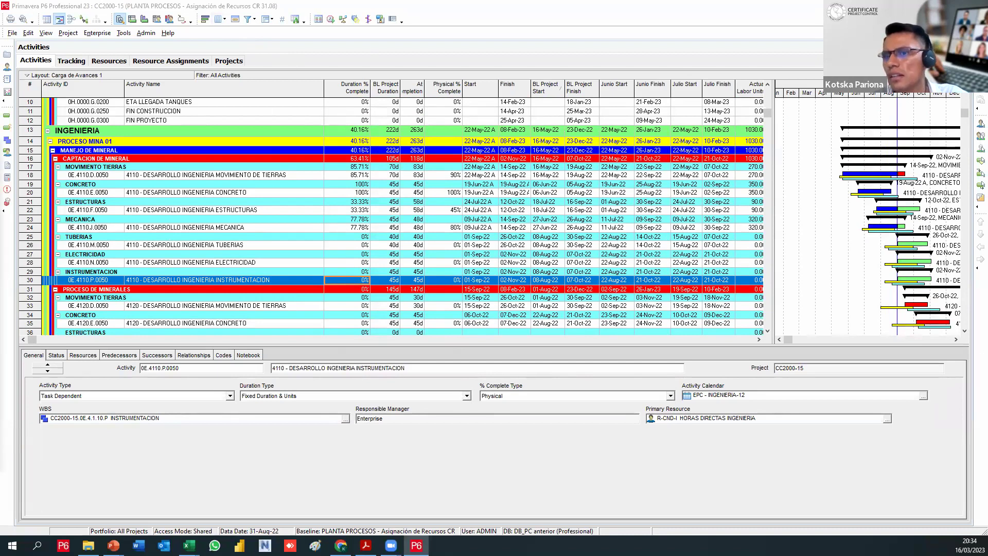
# Search the available column options for "activity type"
pyautogui.click(396, 222)
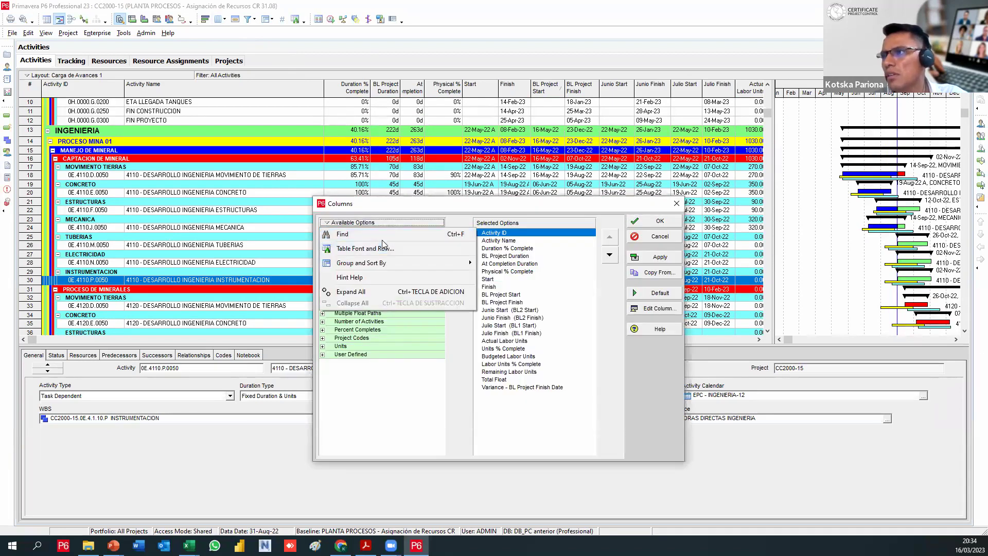
pyautogui.click(384, 237)
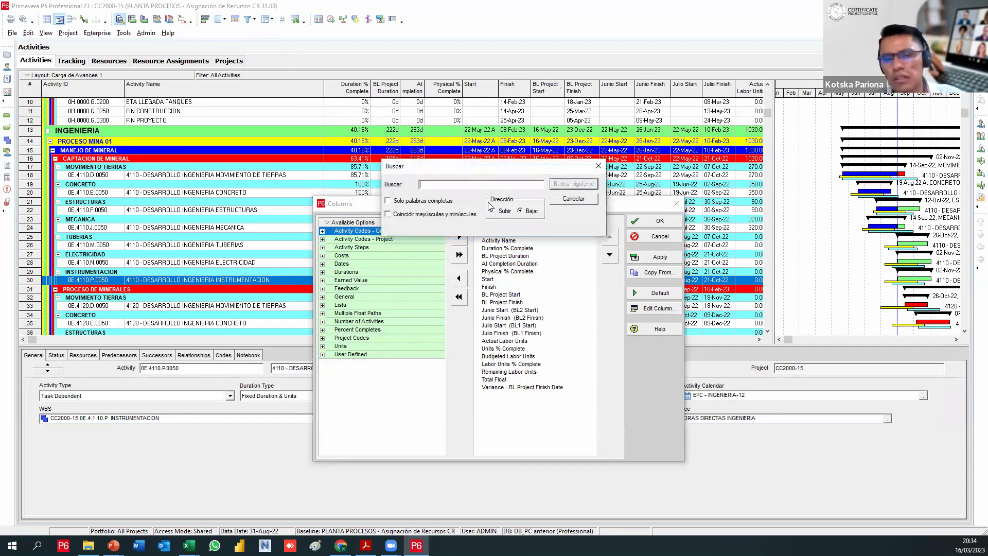
pyautogui.write('activ')
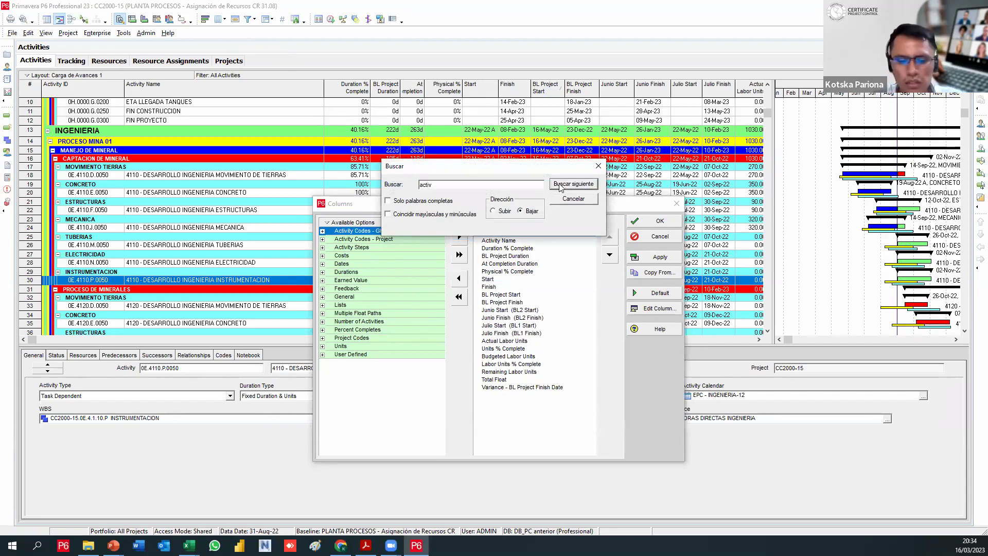
pyautogui.press('BackSpace')
pyautogui.press('BackSpace')
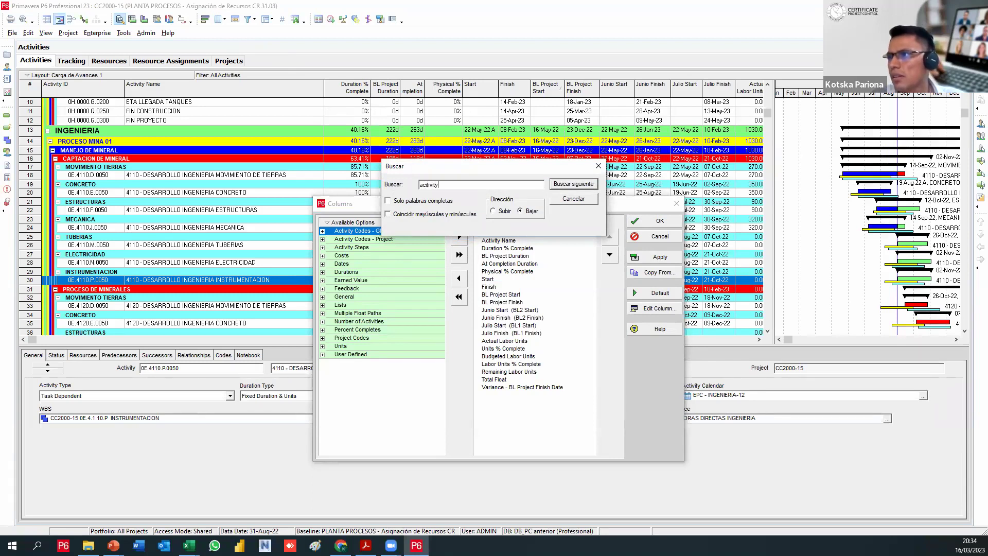
pyautogui.click(561, 186)
pyautogui.press('Return')
pyautogui.click(561, 187)
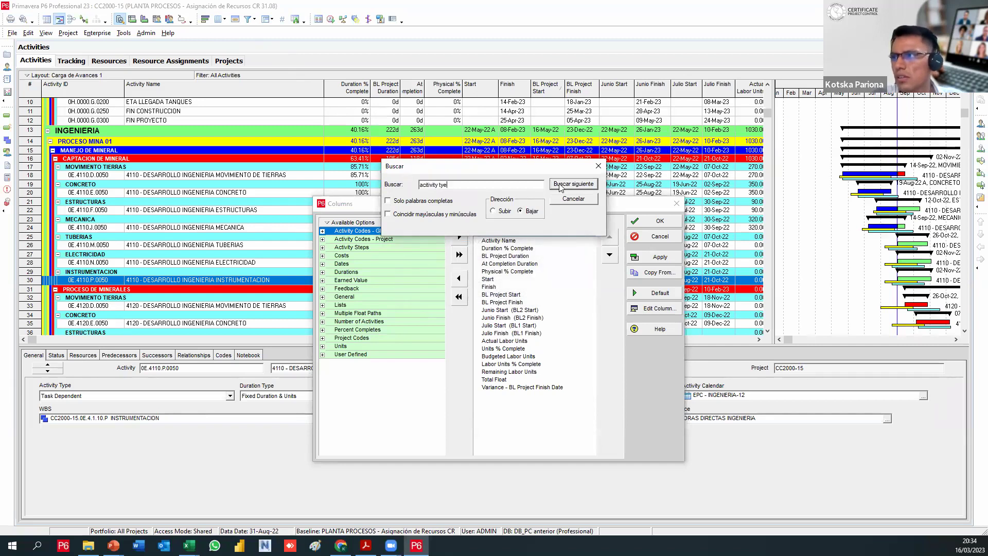
pyautogui.write('pe')
pyautogui.click(560, 187)
pyautogui.press('Return')
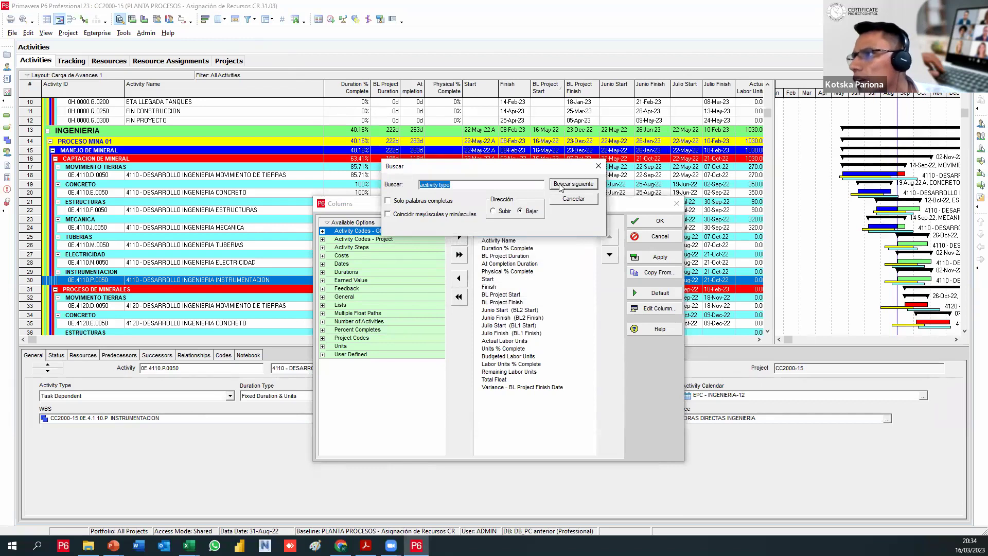
pyautogui.click(561, 186)
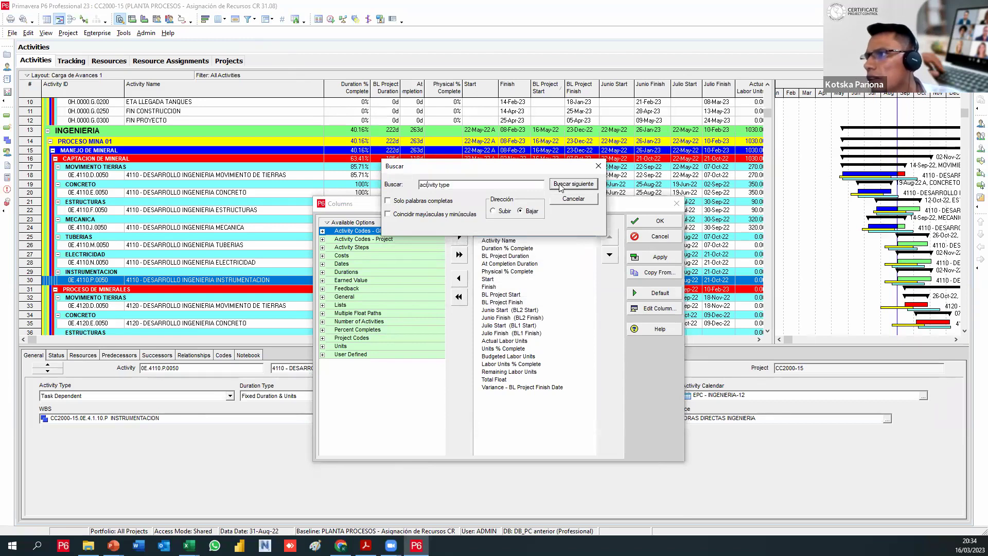
pyautogui.press('BackSpace')
pyautogui.write('c')
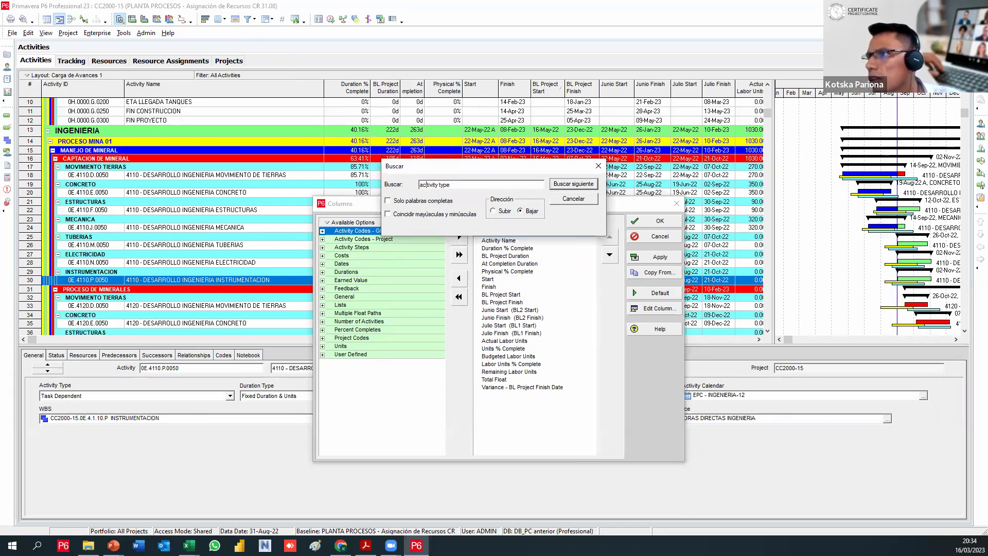
pyautogui.click(560, 186)
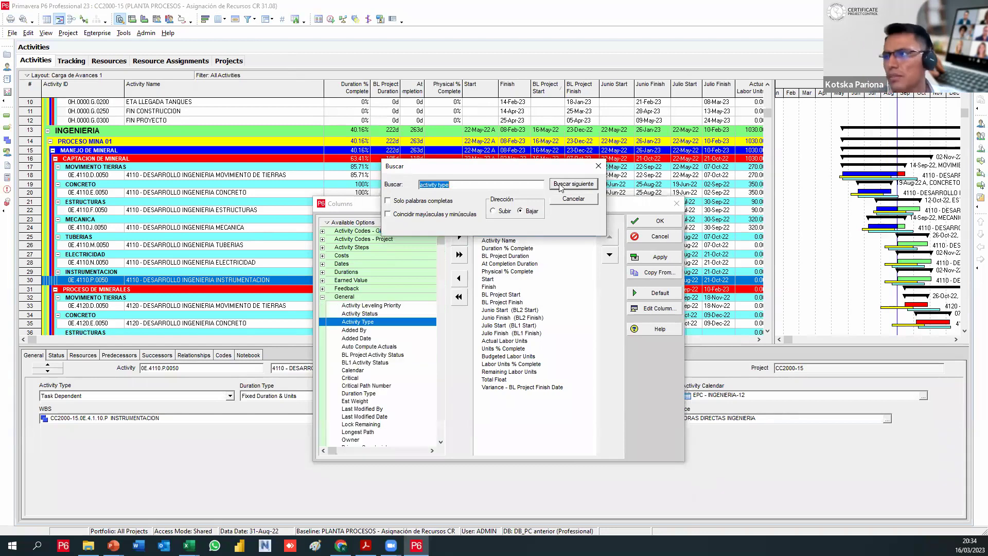
pyautogui.press('Escape')
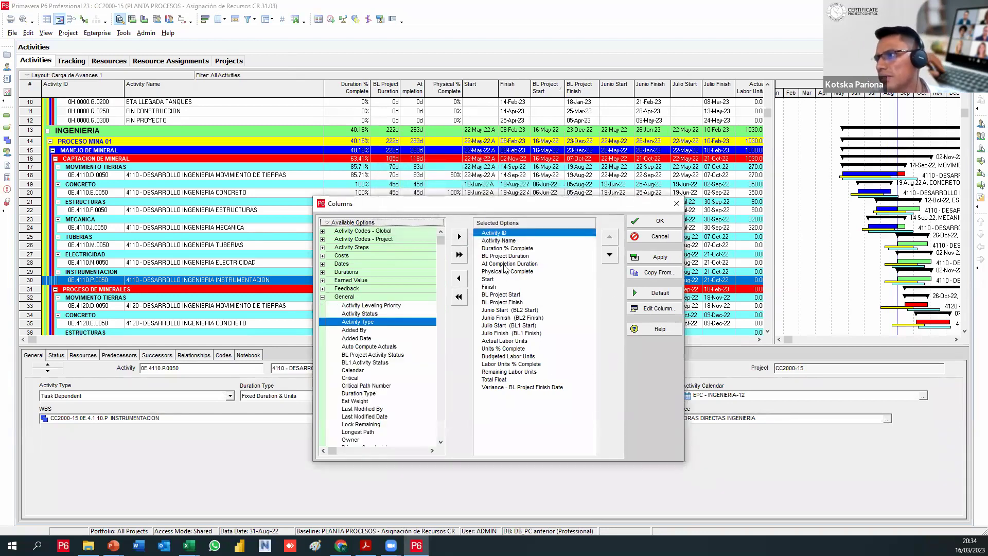
# Add the Activity Type column after Duration % Complete and widen it to show the full type names
pyautogui.click(507, 248)
pyautogui.click(460, 237)
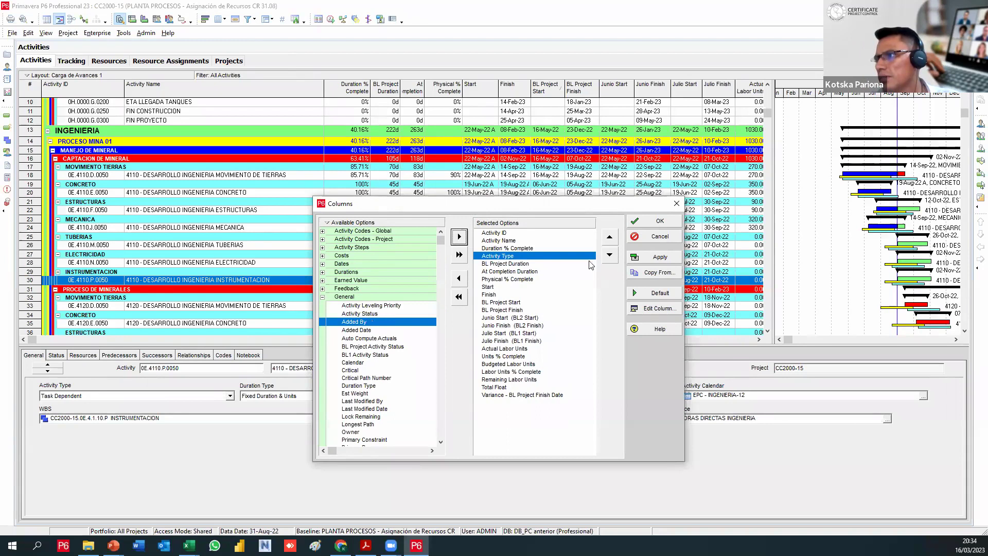
pyautogui.click(656, 257)
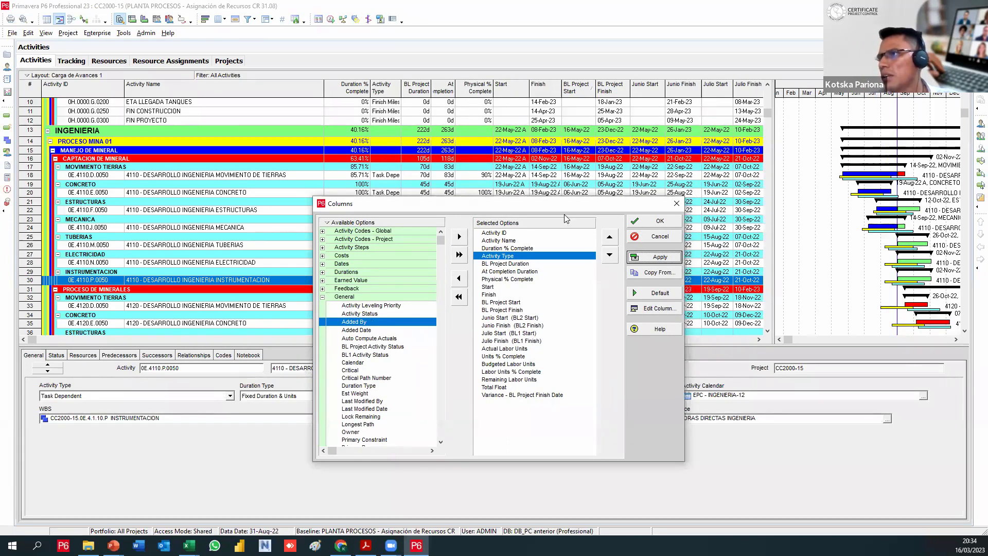
pyautogui.click(642, 222)
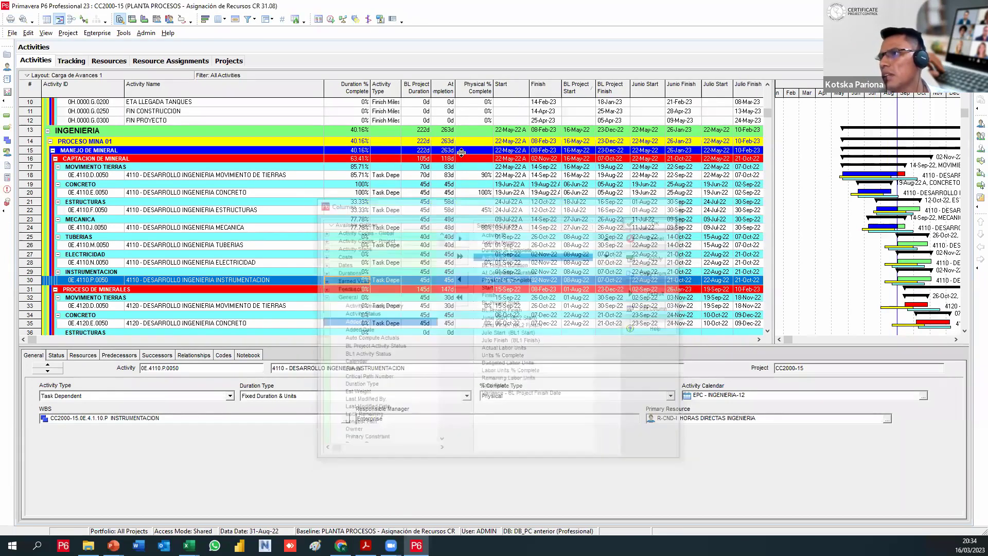
pyautogui.moveTo(401, 87); pyautogui.dragTo(418, 87)
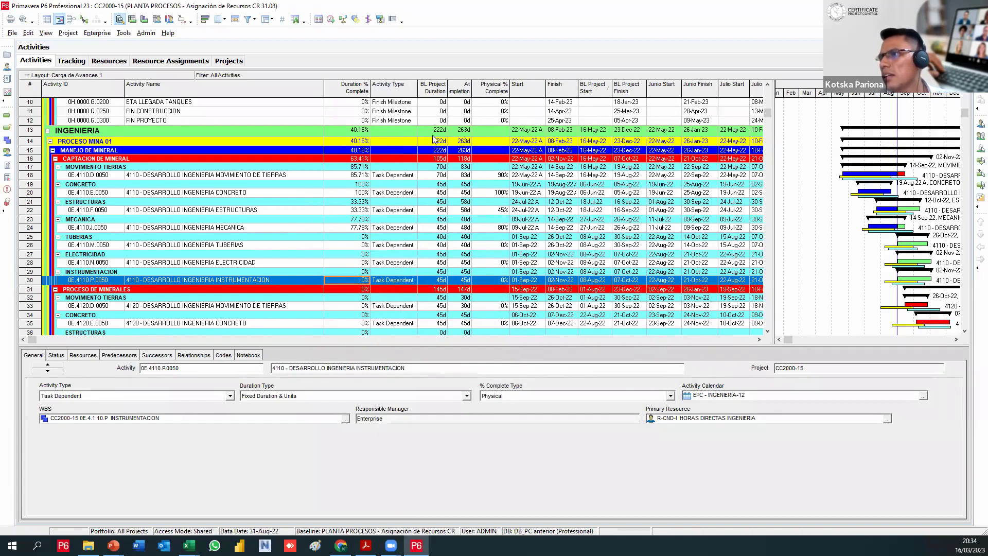
# Examine the Activity Type of the milestones and tasks down the schedule and return to the project summary row
pyautogui.scroll(4, 433, 149)
pyautogui.scroll(-2, 443, 206)
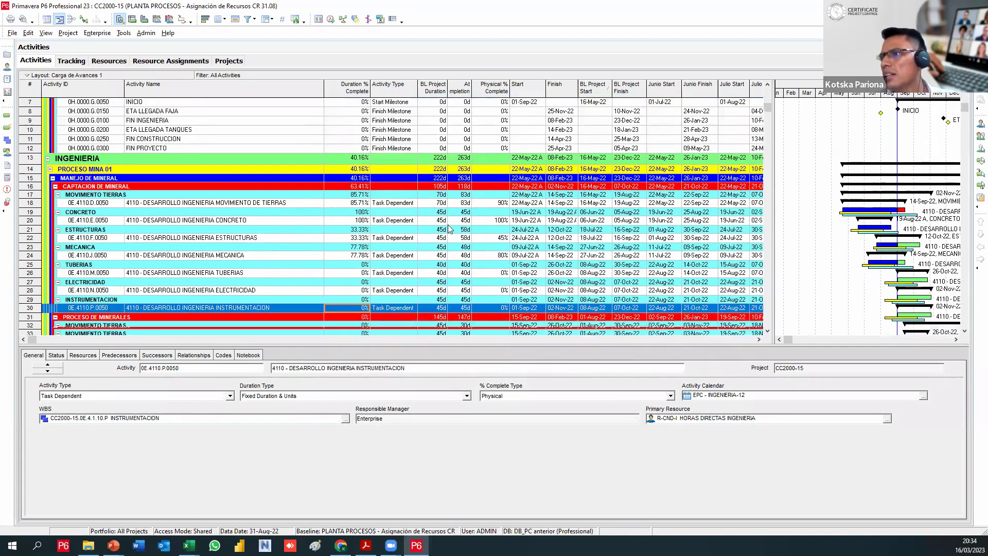
pyautogui.scroll(-3, 447, 229)
pyautogui.moveTo(767, 130); pyautogui.dragTo(767, 154)
pyautogui.scroll(-6, 775, 222)
pyautogui.moveTo(767, 199); pyautogui.dragTo(767, 94)
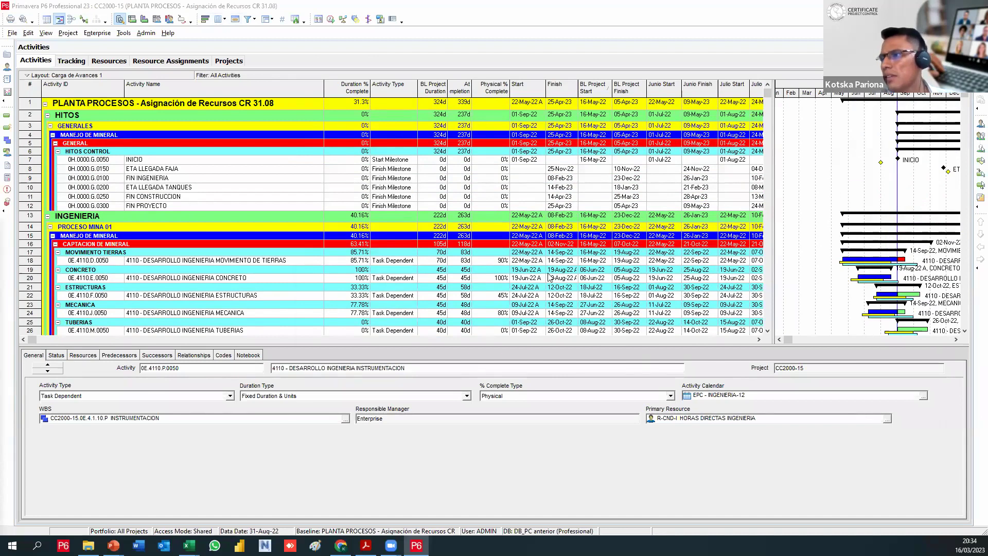
# Search the available column options for "% complete"
pyautogui.click(368, 264)
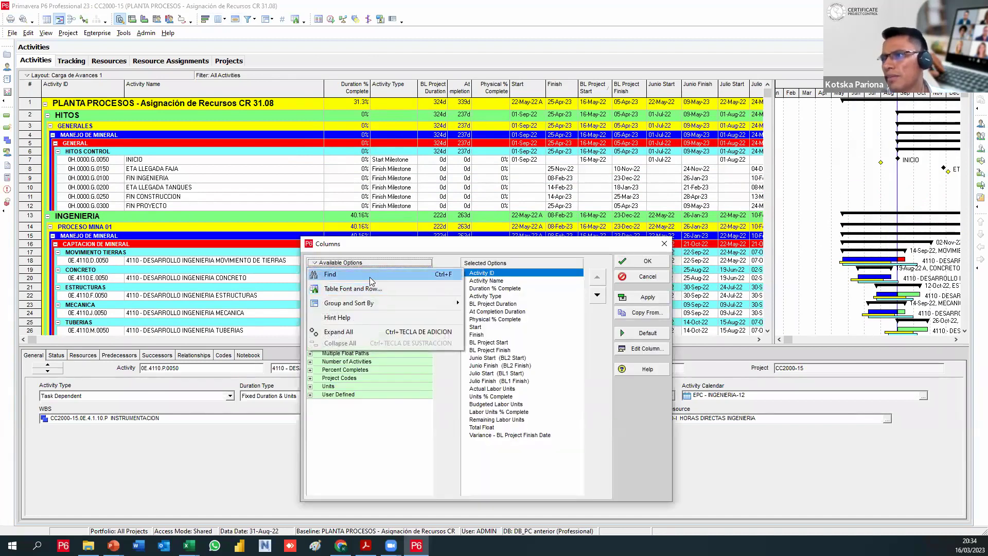
pyautogui.click(369, 275)
pyautogui.write('% complete')
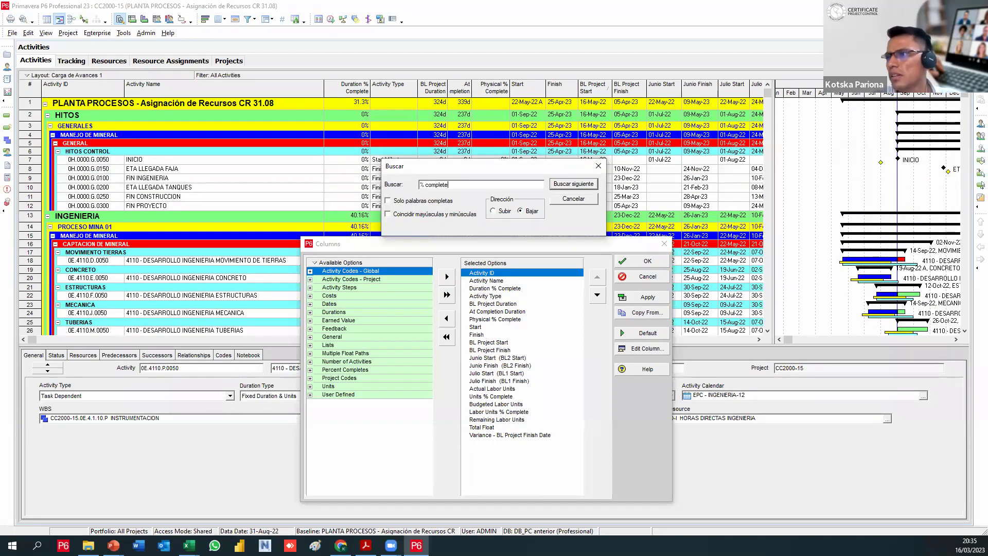
pyautogui.press('Return')
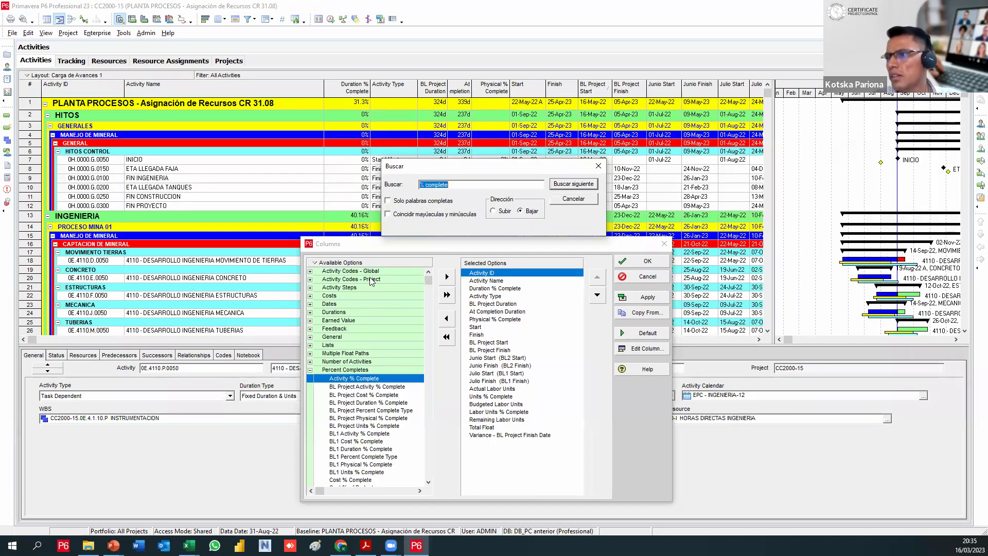
pyautogui.press('End')
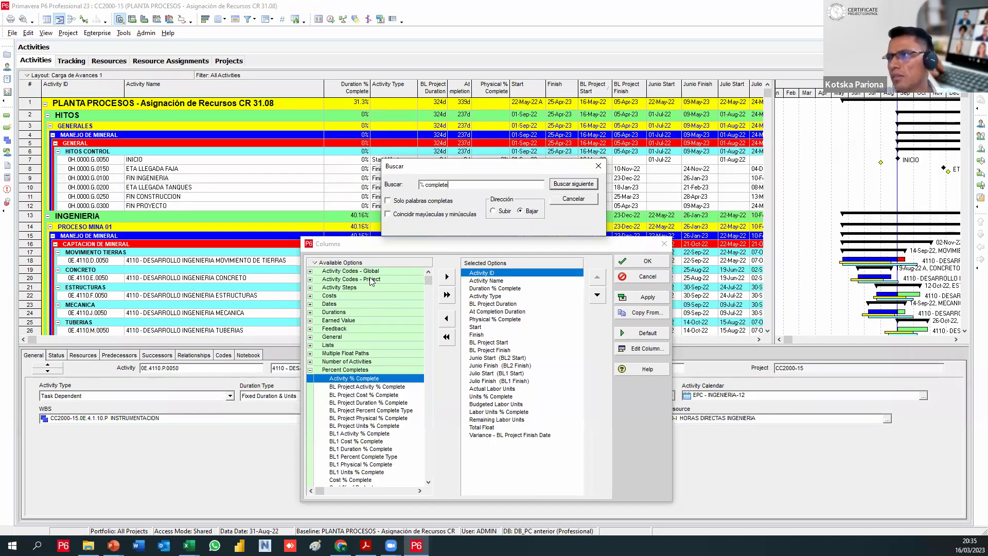
pyautogui.press('Return')
pyautogui.press('Return')
# Search the available column options for "% complete type" and for further "% complete" matches
pyautogui.press('End')
pyautogui.write('ty')
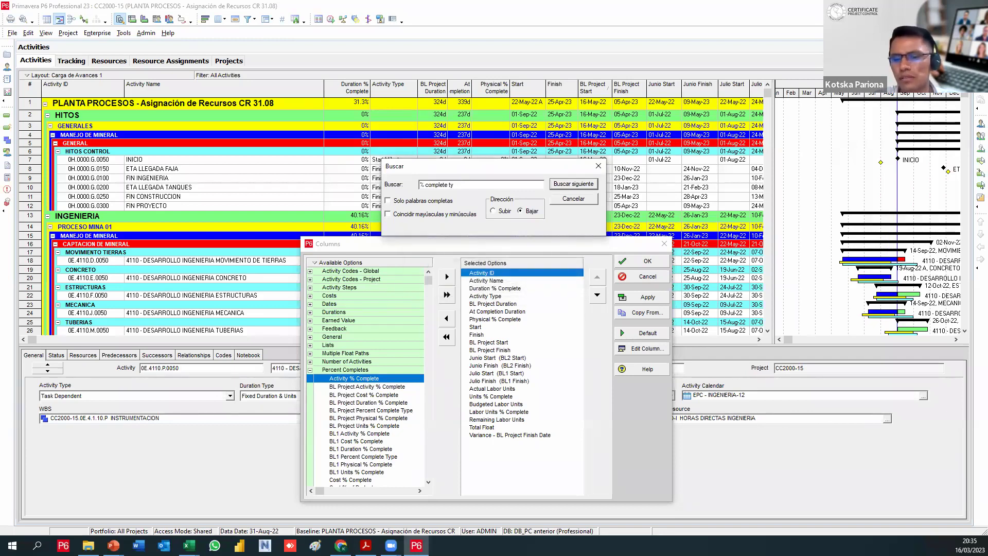
pyautogui.write('pe')
pyautogui.press('Return')
pyautogui.press('Return')
pyautogui.press('End')
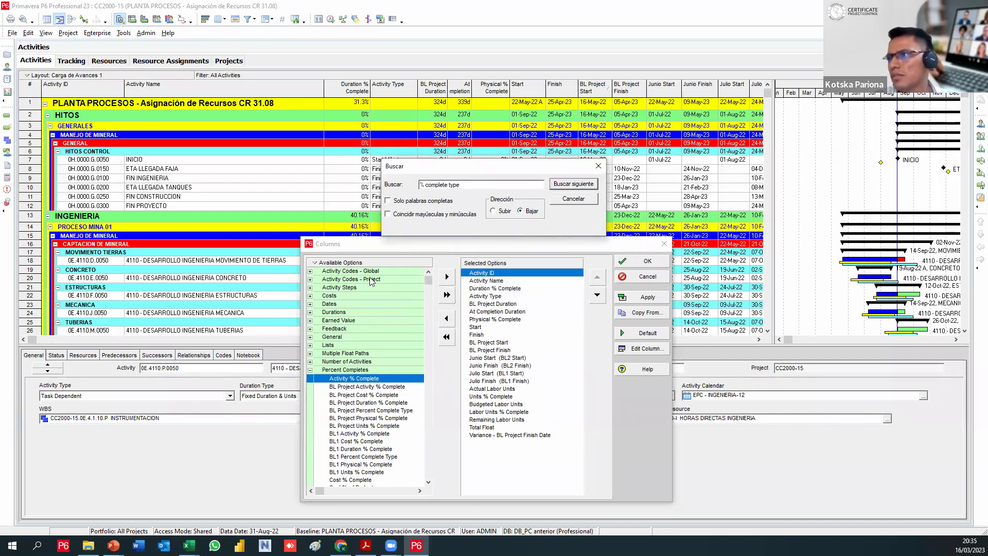
pyautogui.press('Return')
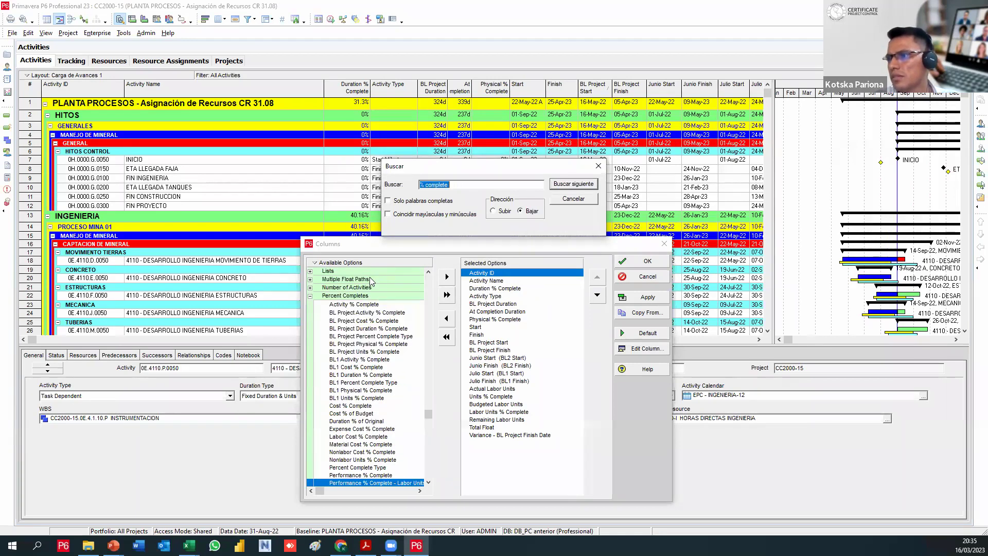
pyautogui.press('Return')
pyautogui.press('Return')
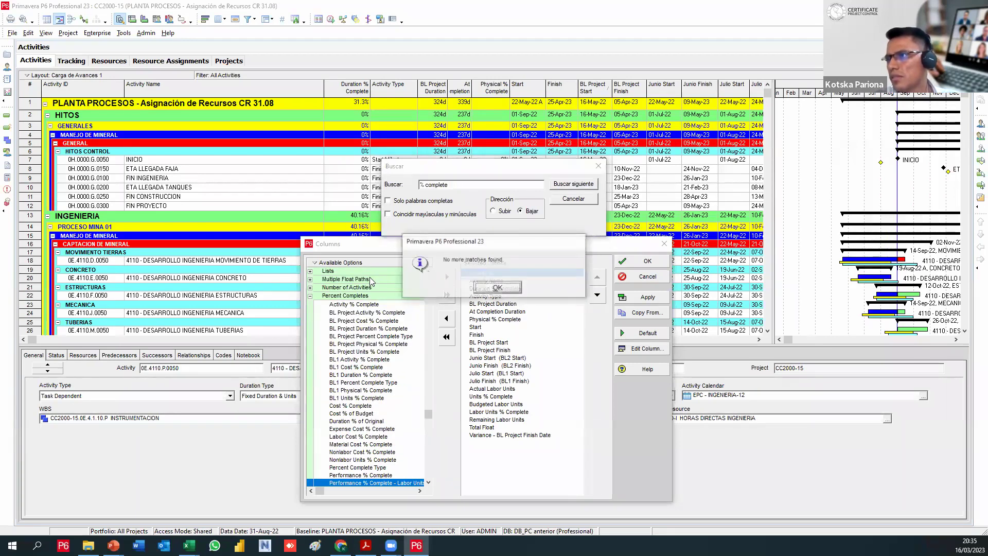
pyautogui.press('Return')
# Search the available column options for "type" up to the Percent Complete Type option
pyautogui.press('BackSpace')
pyautogui.write('tyo')
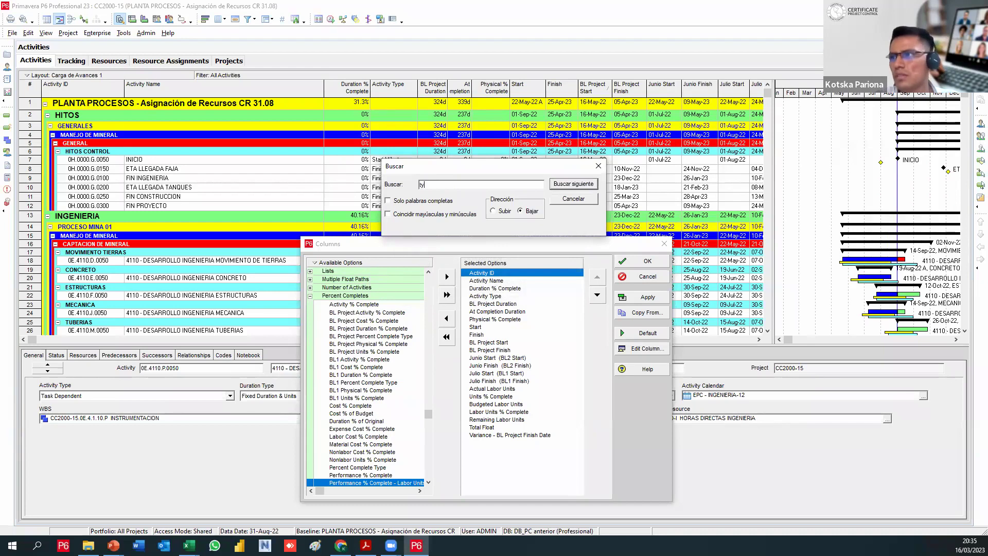
pyautogui.press('Return')
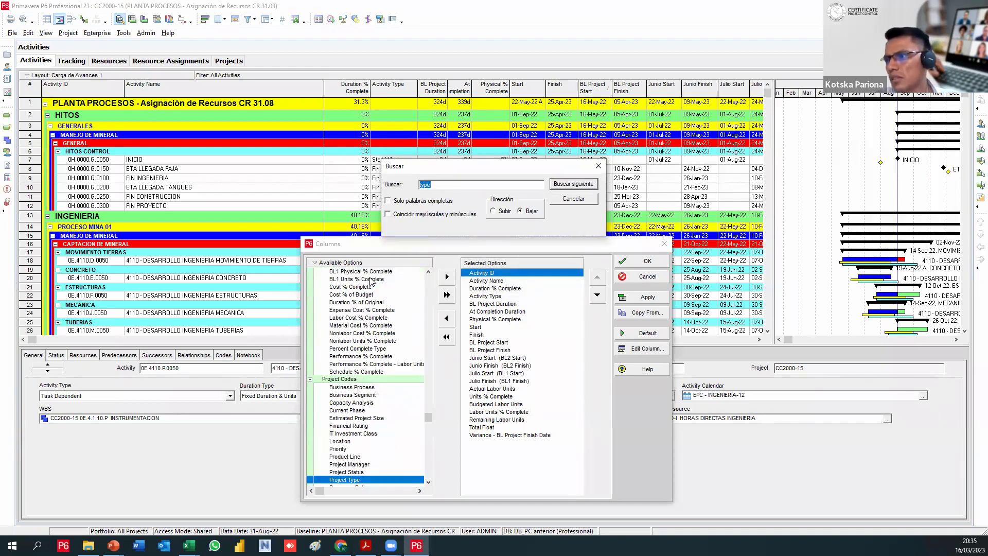
pyautogui.press('Return')
pyautogui.press('Return')
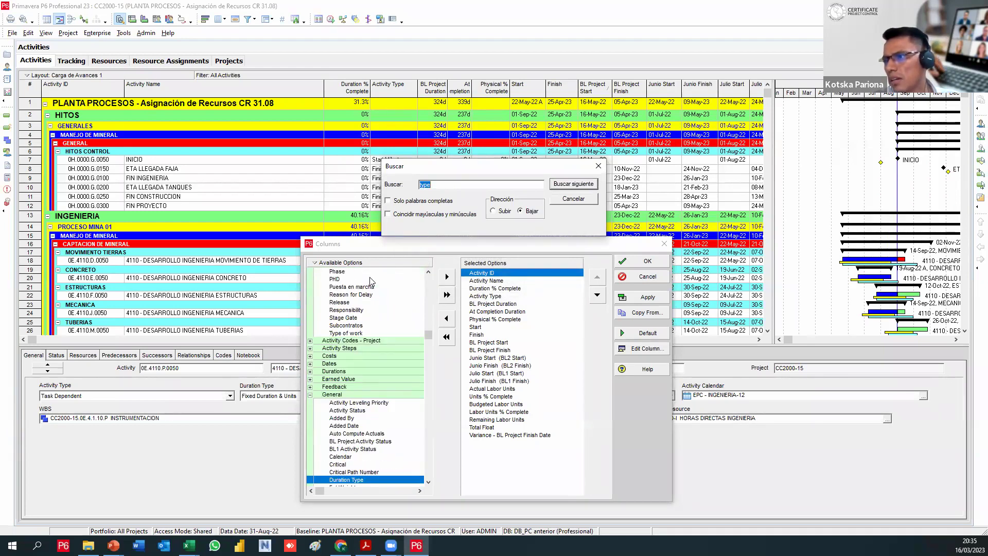
pyautogui.press('Return')
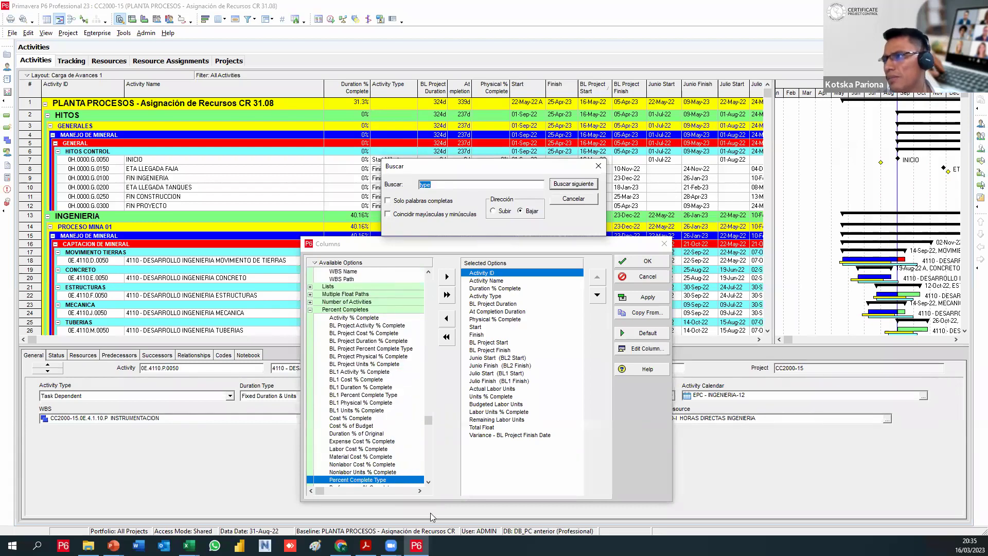
pyautogui.press('Escape')
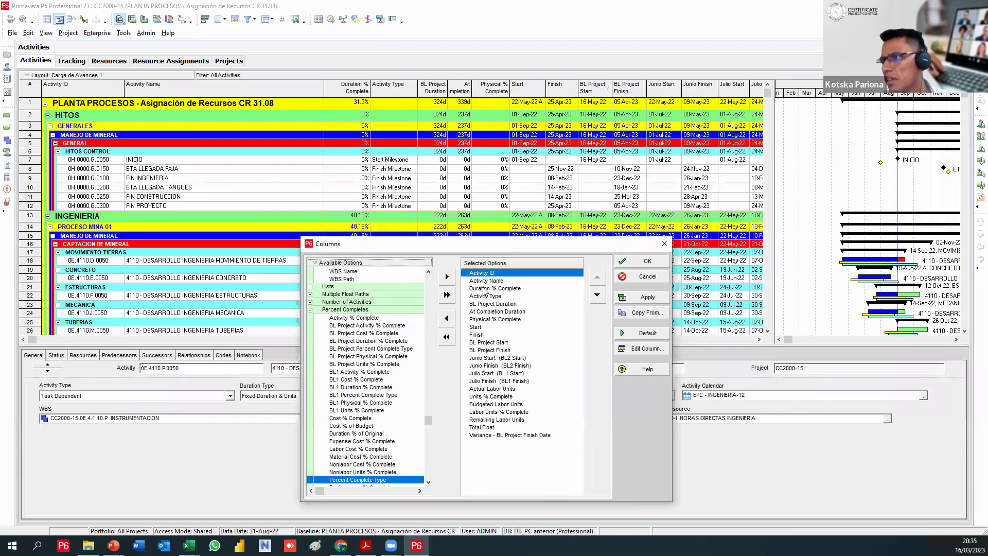
# Add the Percent Complete Type column after Activity Type and apply the column layout
pyautogui.click(484, 289)
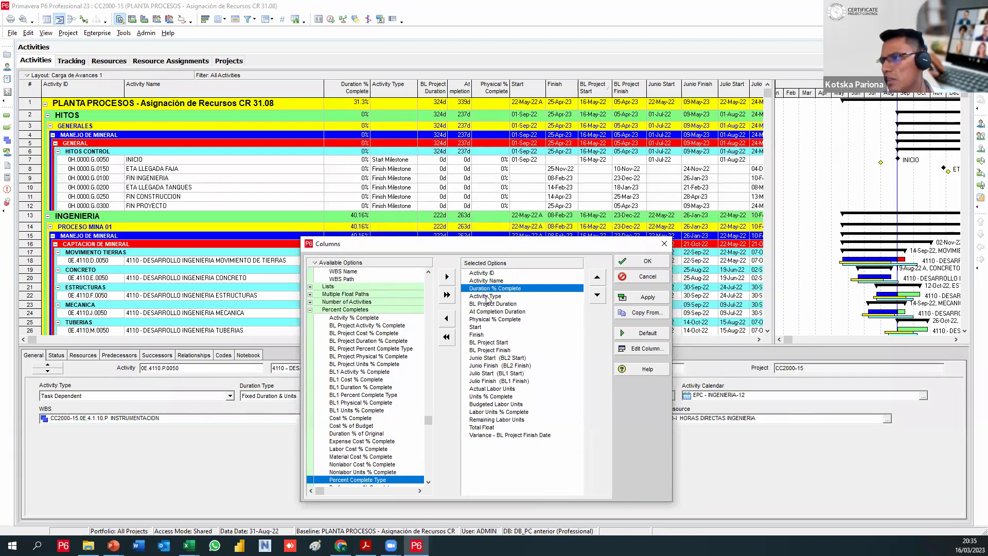
pyautogui.click(486, 297)
pyautogui.click(447, 277)
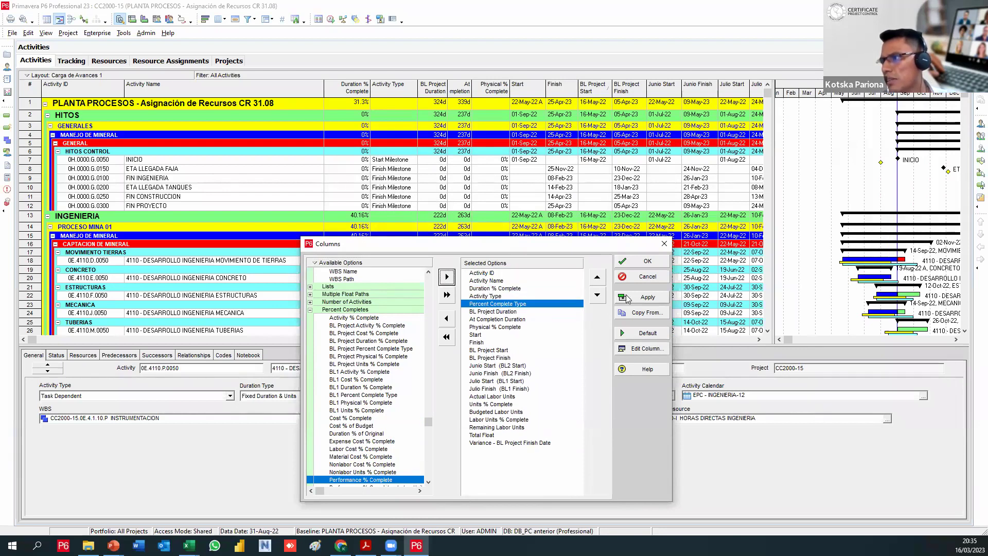
pyautogui.click(647, 298)
pyautogui.click(642, 261)
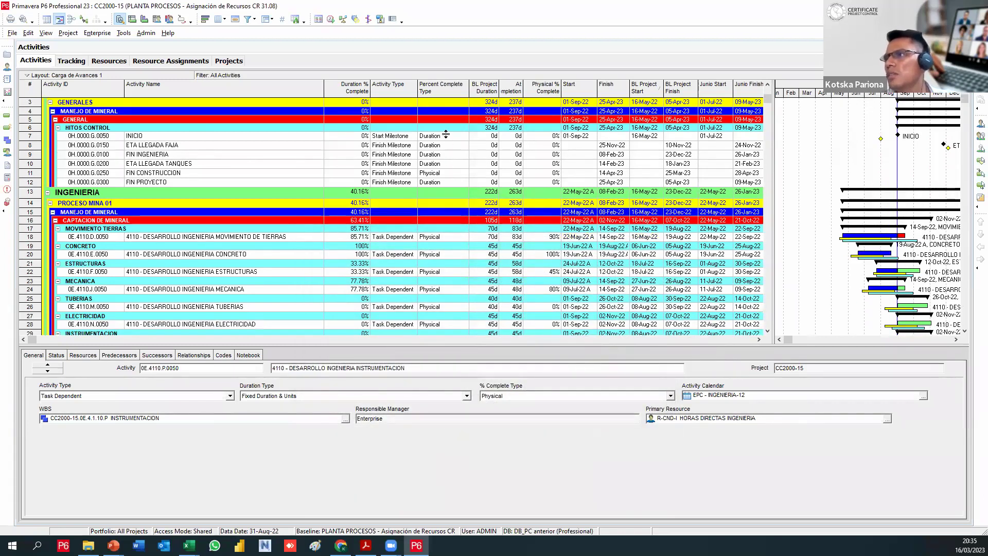
# Set the Percent Complete Type of 4110 - GESTION PROCURA ESTRUCTURAS under PROCURA to Duration
pyautogui.scroll(-1, 443, 206)
pyautogui.scroll(-4, 443, 210)
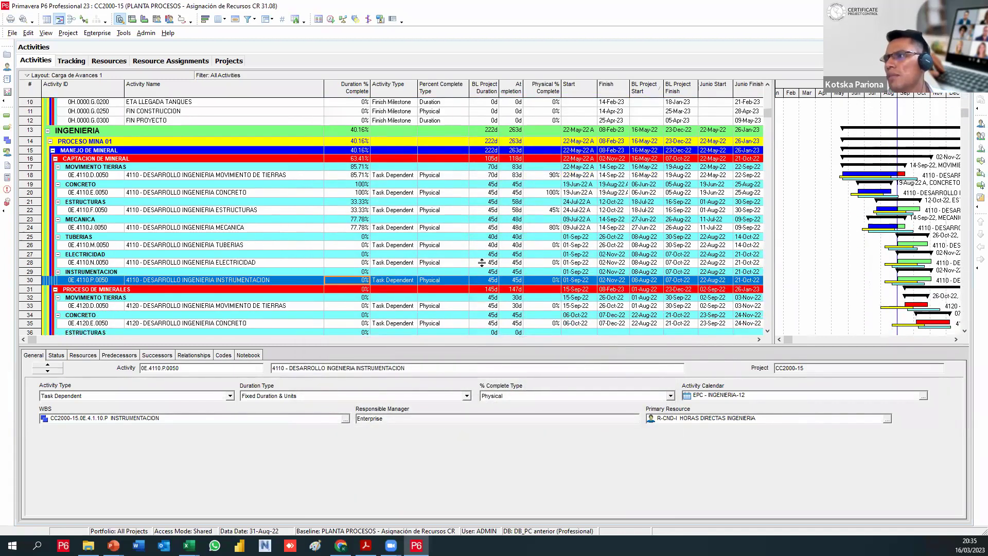
pyautogui.moveTo(760, 128); pyautogui.dragTo(770, 184)
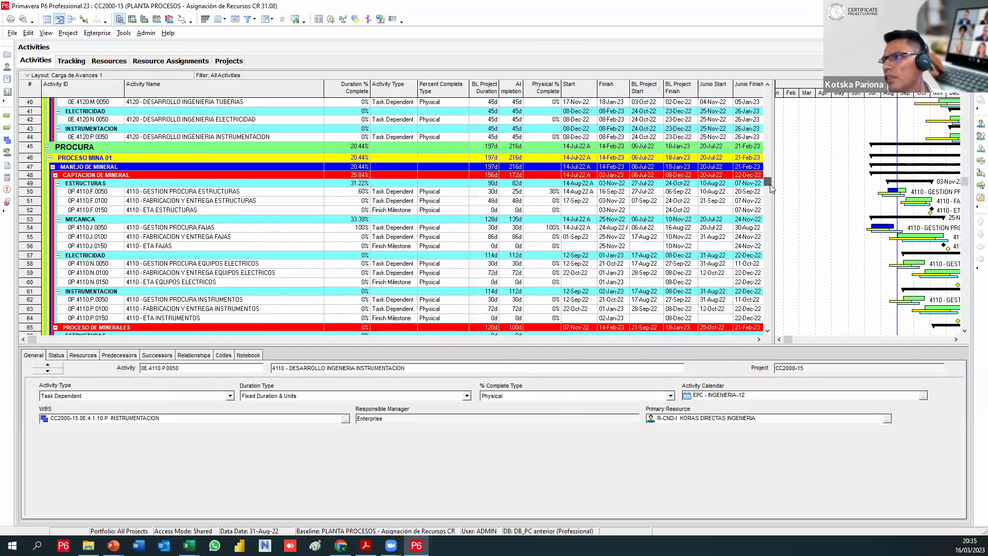
pyautogui.click(549, 192)
pyautogui.click(433, 193)
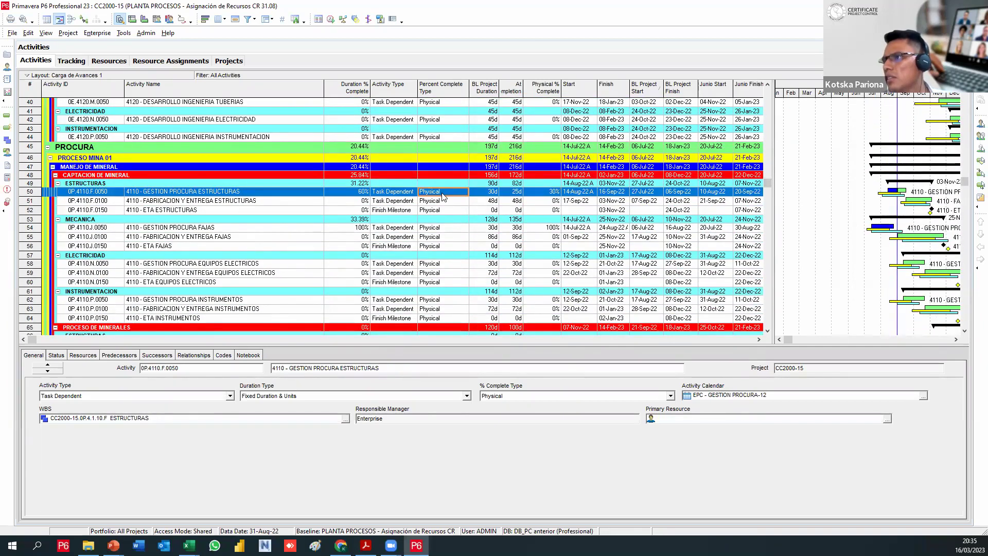
pyautogui.click(454, 193)
pyautogui.click(449, 202)
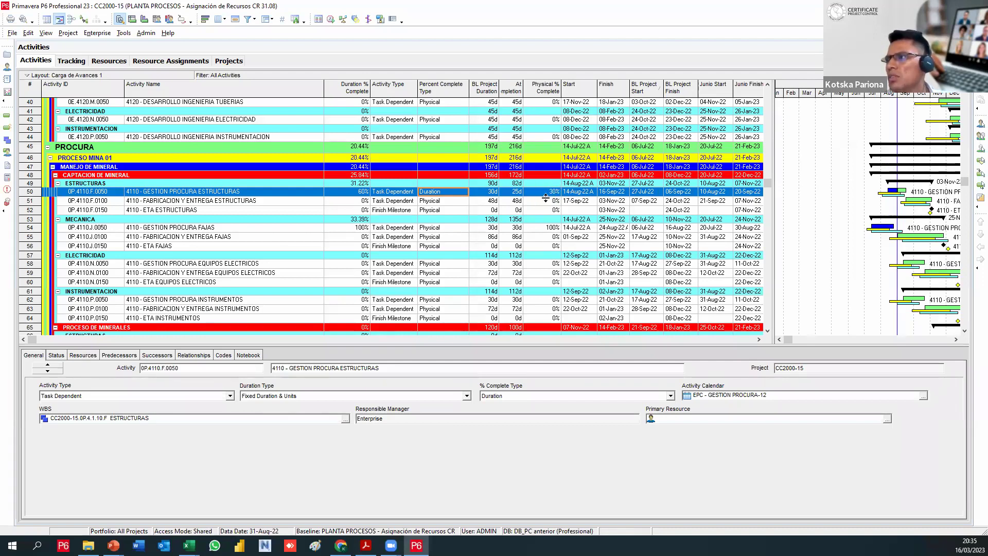
# Compare the Duration % Complete and Physical % Complete of 4110 - GESTION PROCURA ESTRUCTURAS
pyautogui.click(364, 194)
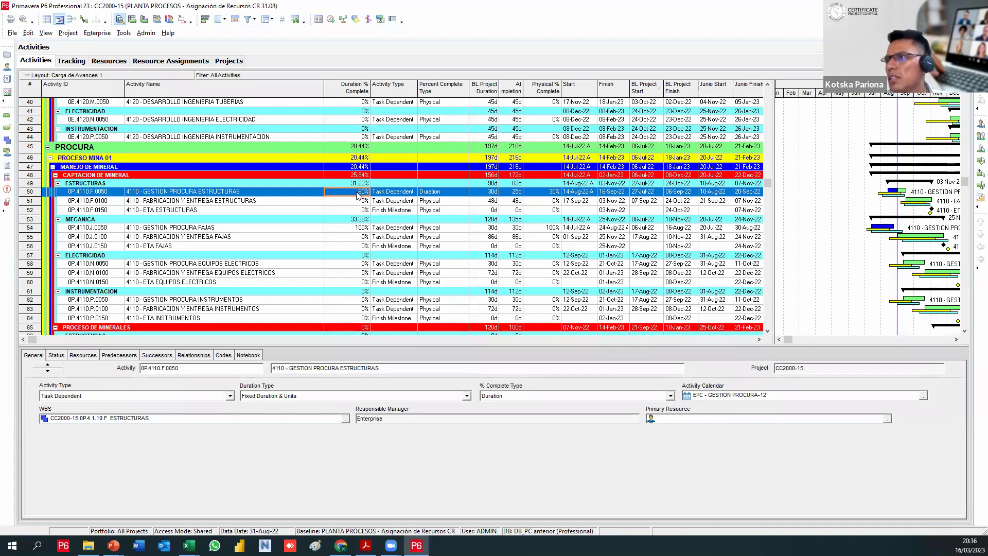
pyautogui.click(542, 194)
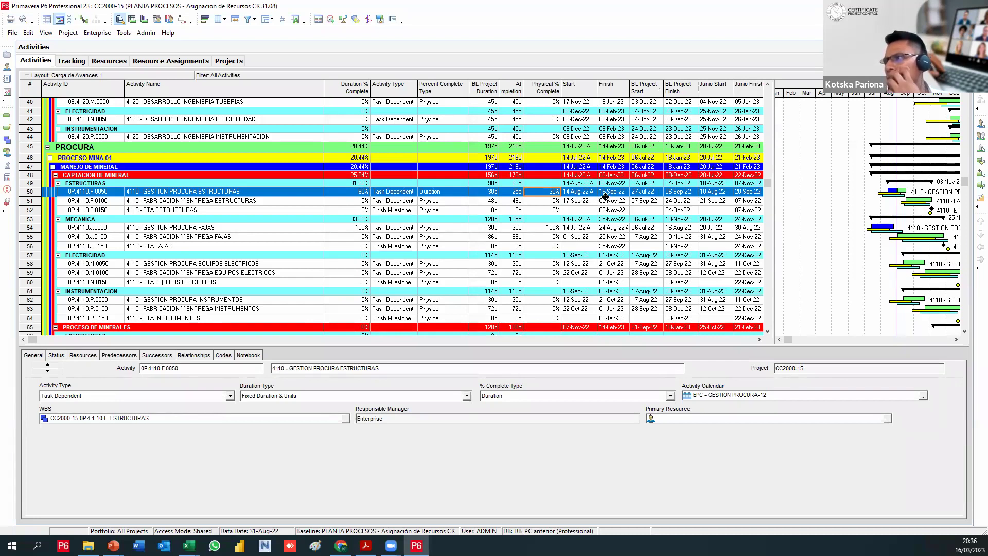
pyautogui.click(557, 194)
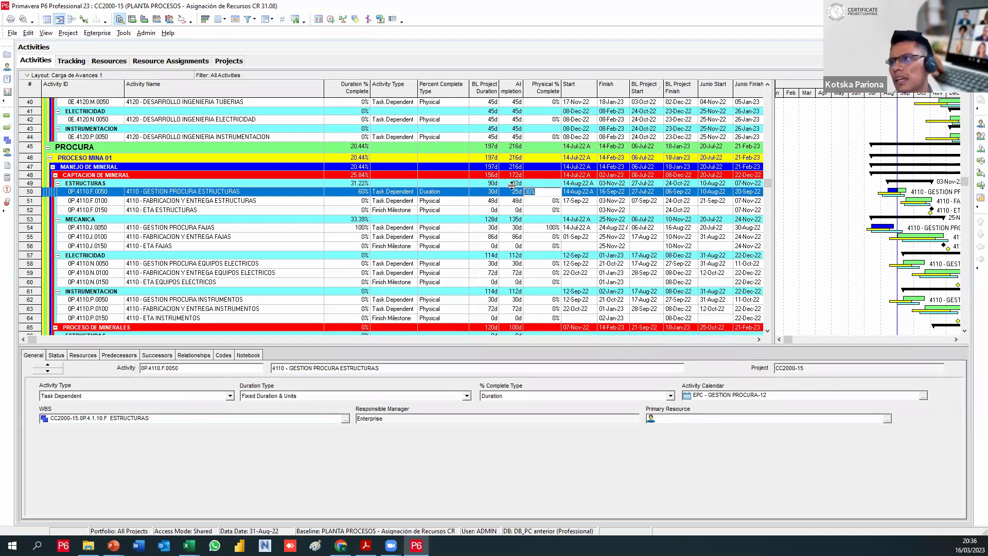
# Set the Percent Complete Type of 4110 - GESTION PROCURA ESTRUCTURAS back to Physical
pyautogui.click(455, 193)
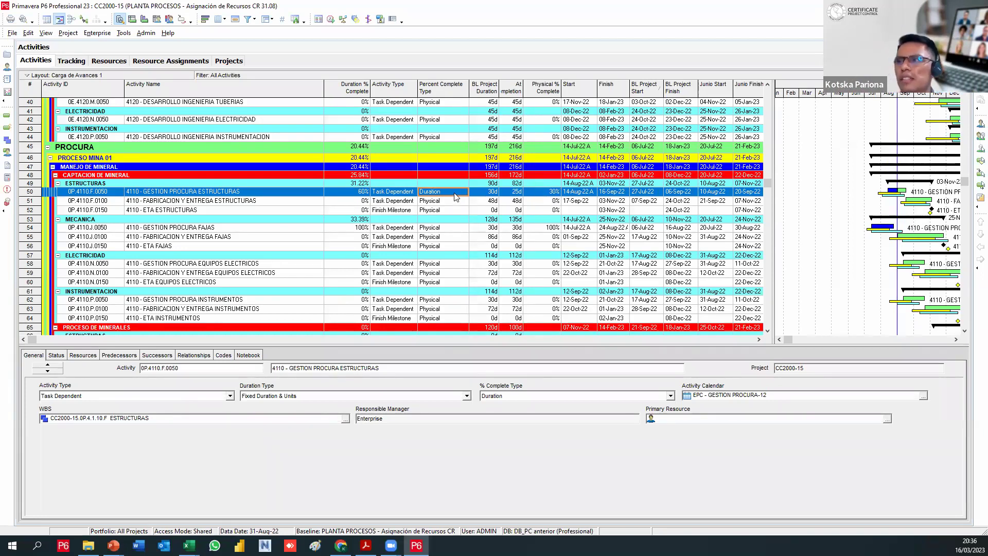
pyautogui.click(455, 194)
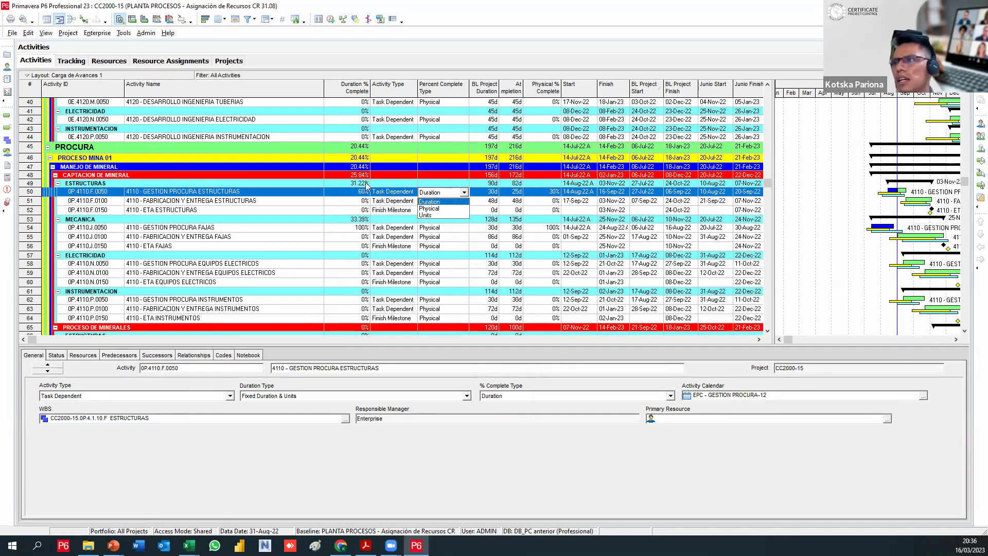
pyautogui.scroll(2, 417, 194)
pyautogui.click(455, 227)
pyautogui.click(443, 243)
# Compare the percent complete type and duration columns with the labor units and variance columns from the project summary row
pyautogui.scroll(5, 435, 219)
pyautogui.scroll(6, 433, 211)
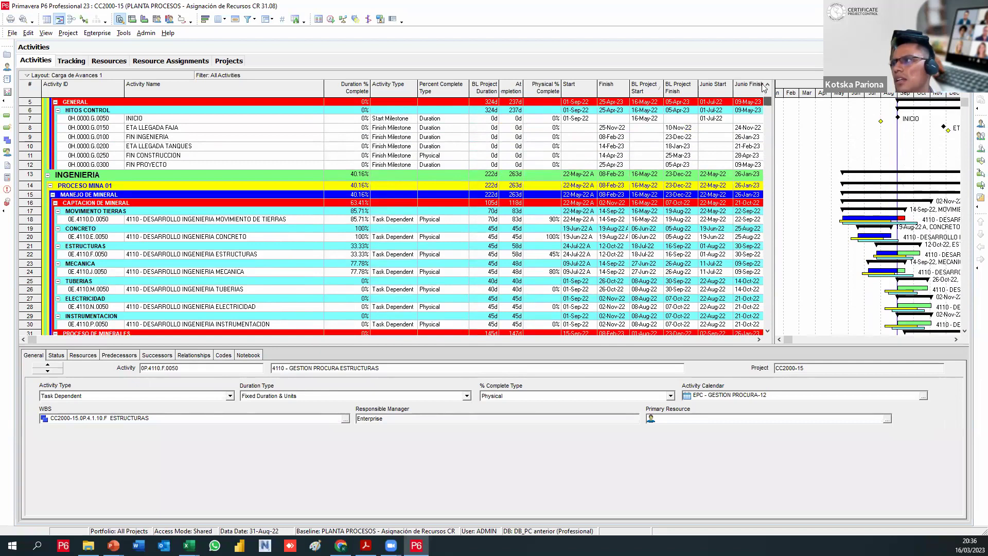
pyautogui.scroll(2, 766, 90)
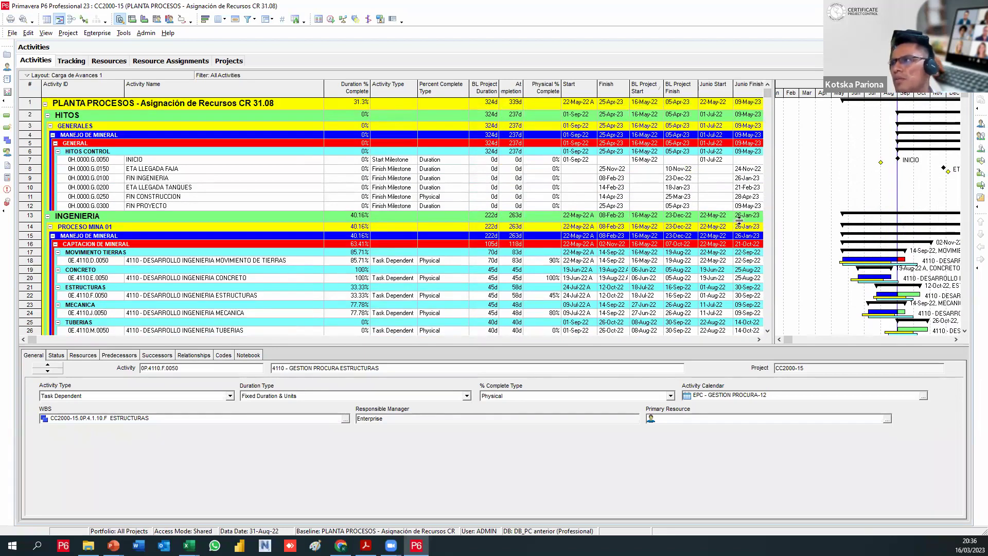
pyautogui.click(709, 340)
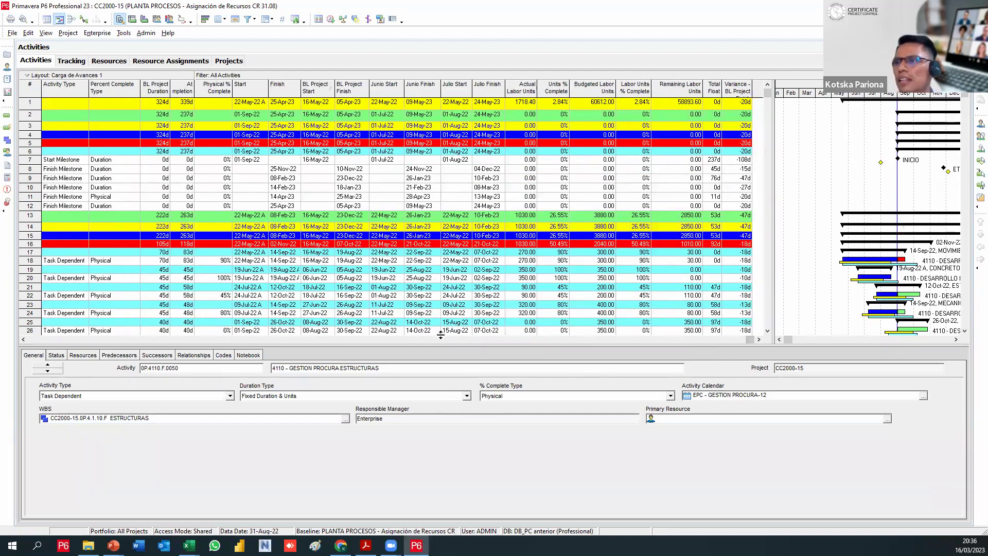
pyautogui.click(424, 339)
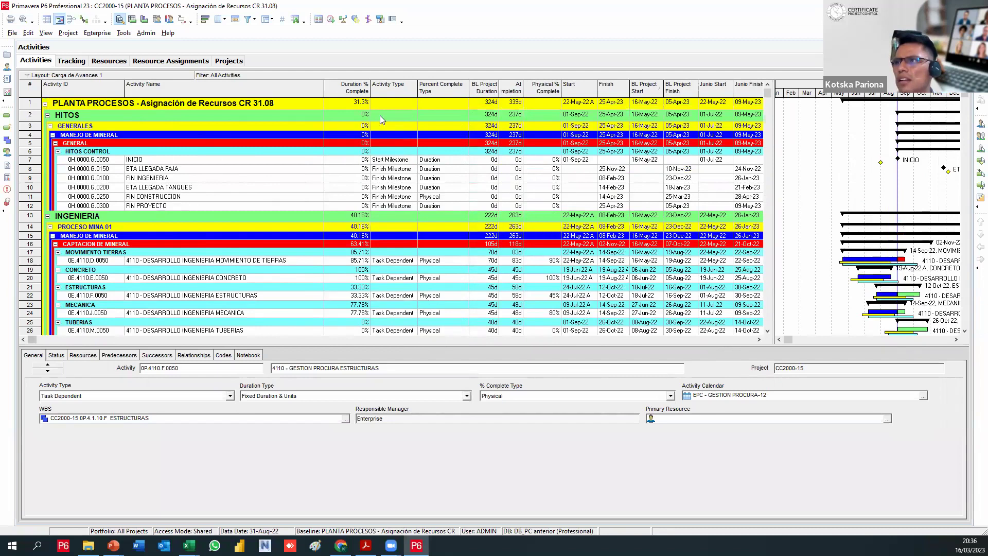
pyautogui.click(568, 338)
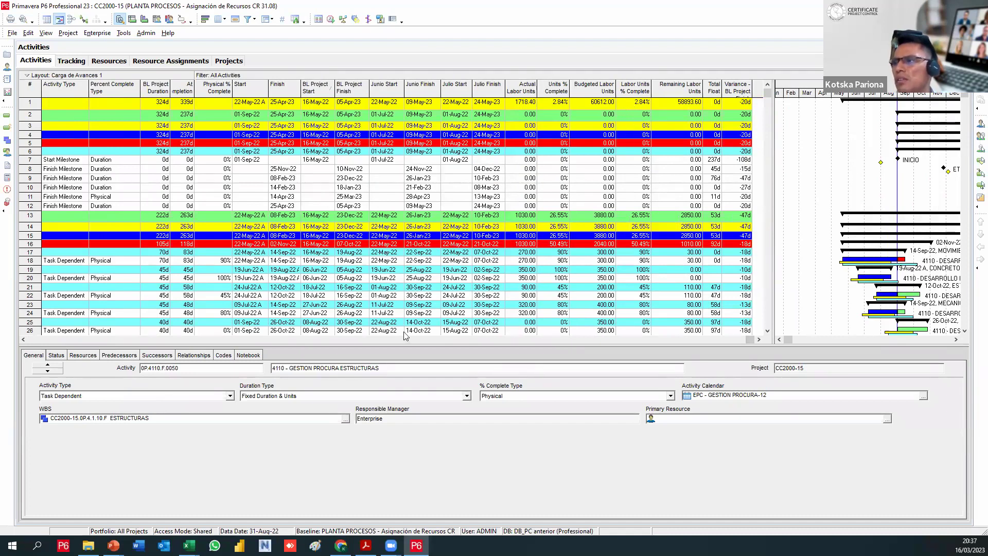
pyautogui.click(291, 339)
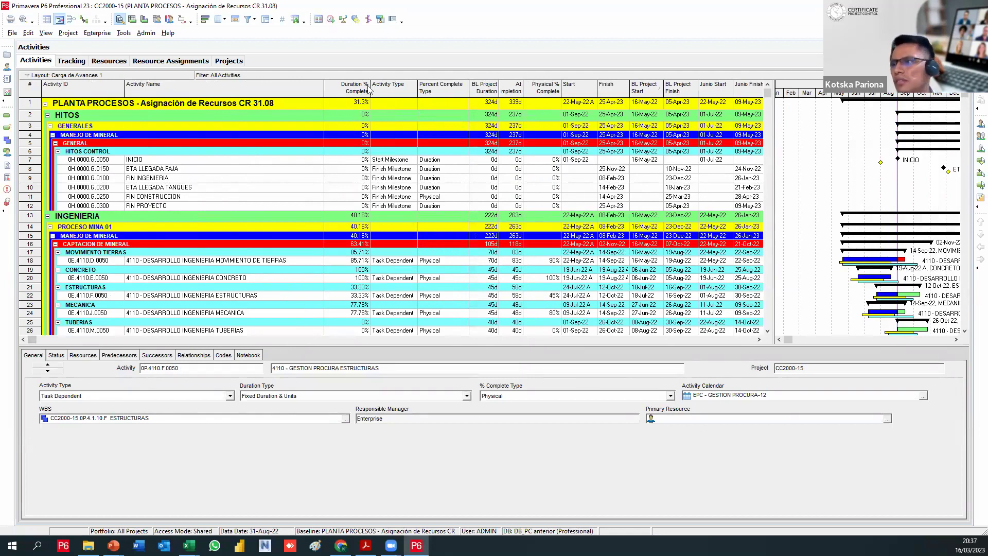
# Set the % Complete Type of 4110 - GESTION PROCURA ESTRUCTURAS to Units in its activity details
pyautogui.click(511, 395)
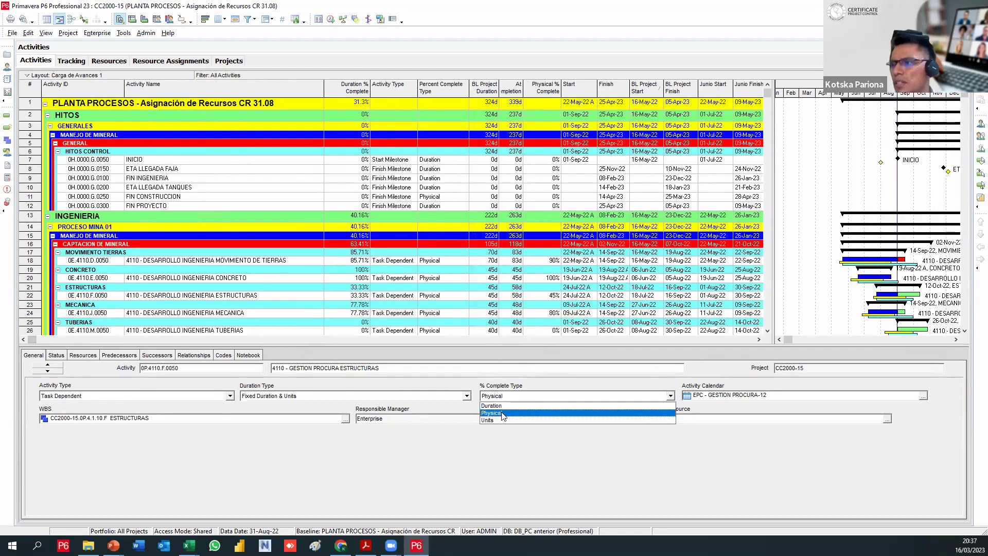
pyautogui.click(503, 414)
pyautogui.scroll(-3, 526, 308)
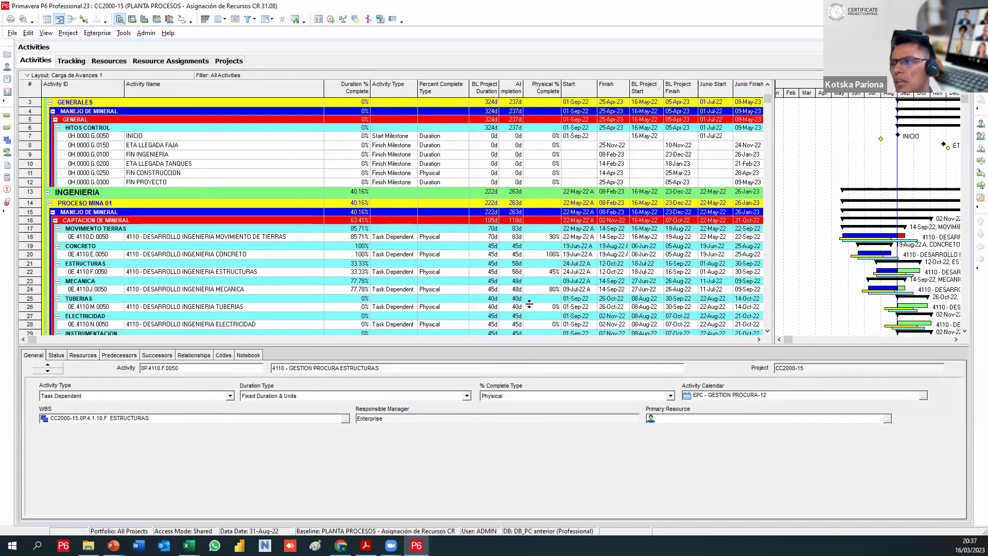
pyautogui.click(503, 397)
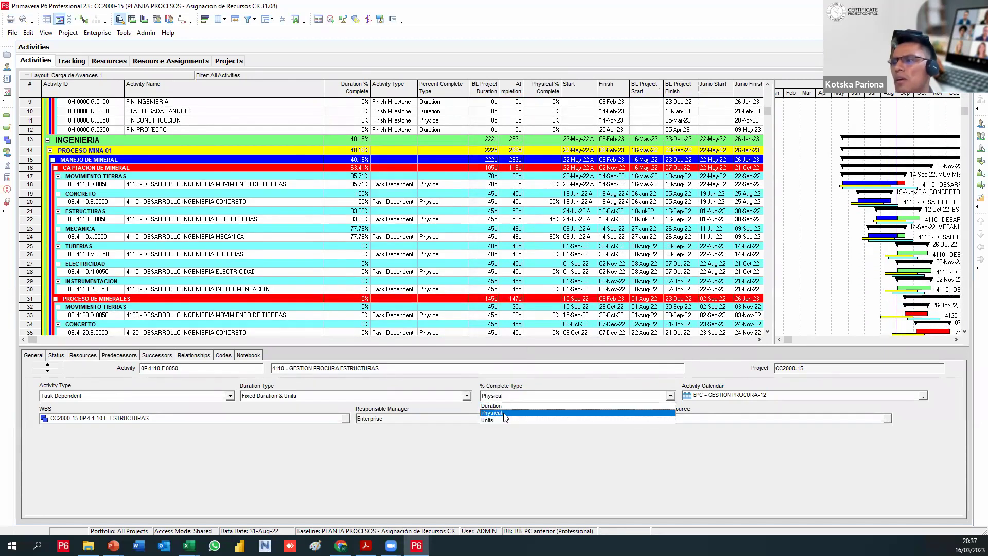
pyautogui.click(503, 421)
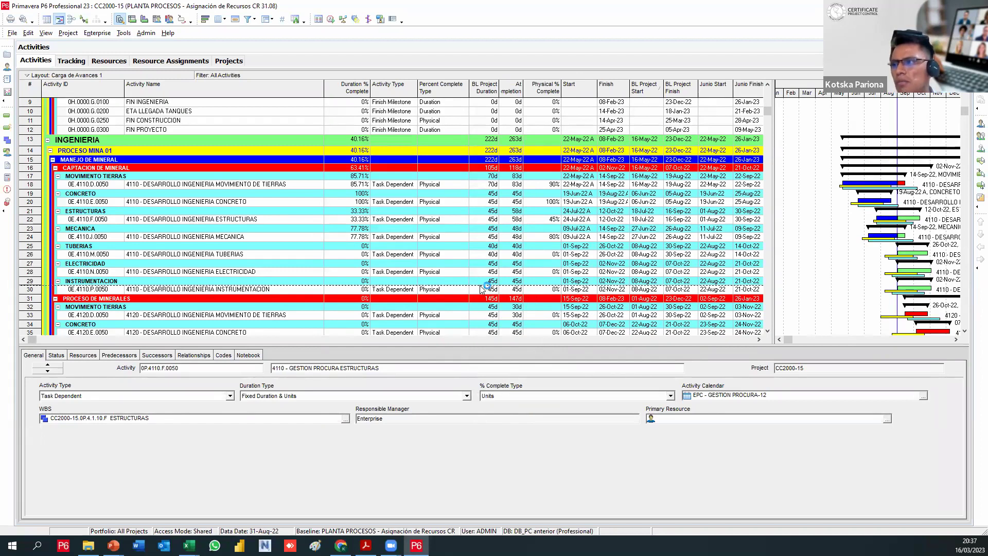
# Compare the Percent Complete Type and Physical % Complete of 4110 - GESTION PROCURA ESTRUCTURAS with its neighbouring activity
pyautogui.scroll(-1, 457, 309)
pyautogui.scroll(-2, 457, 308)
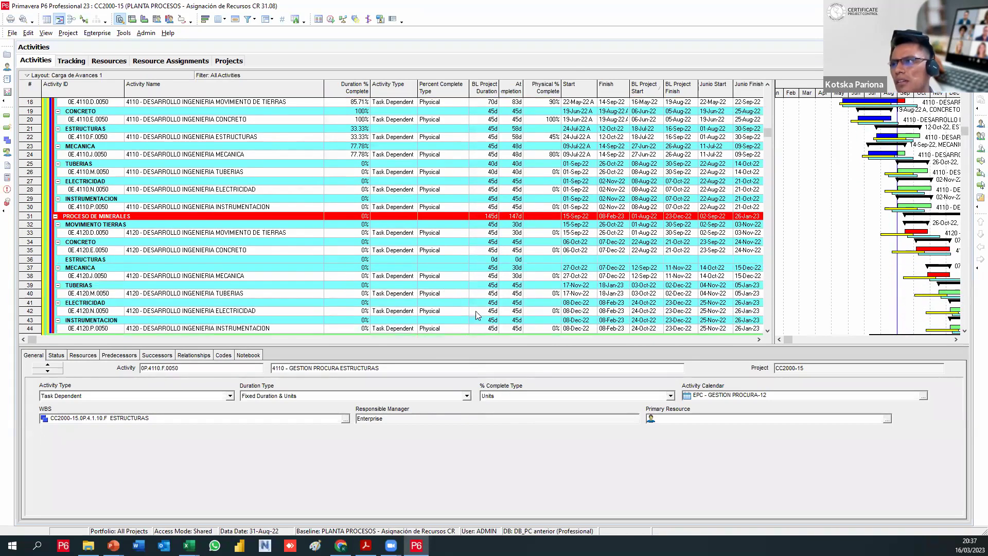
pyautogui.scroll(-6, 492, 295)
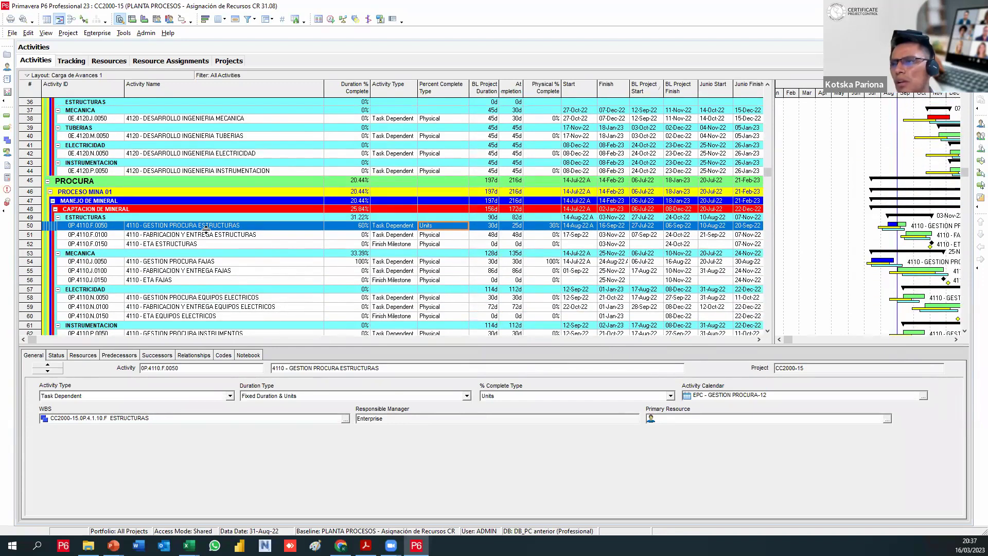
pyautogui.click(234, 235)
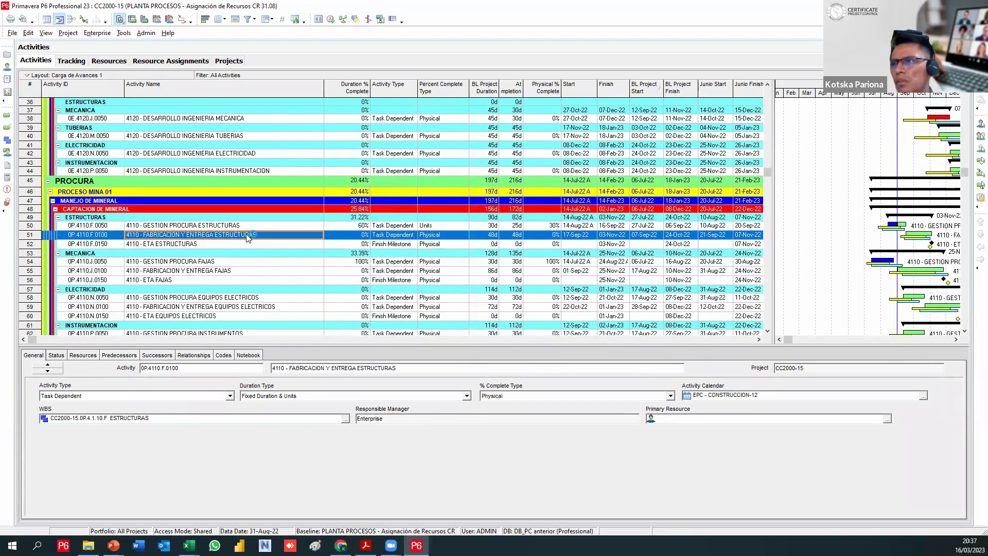
pyautogui.click(442, 227)
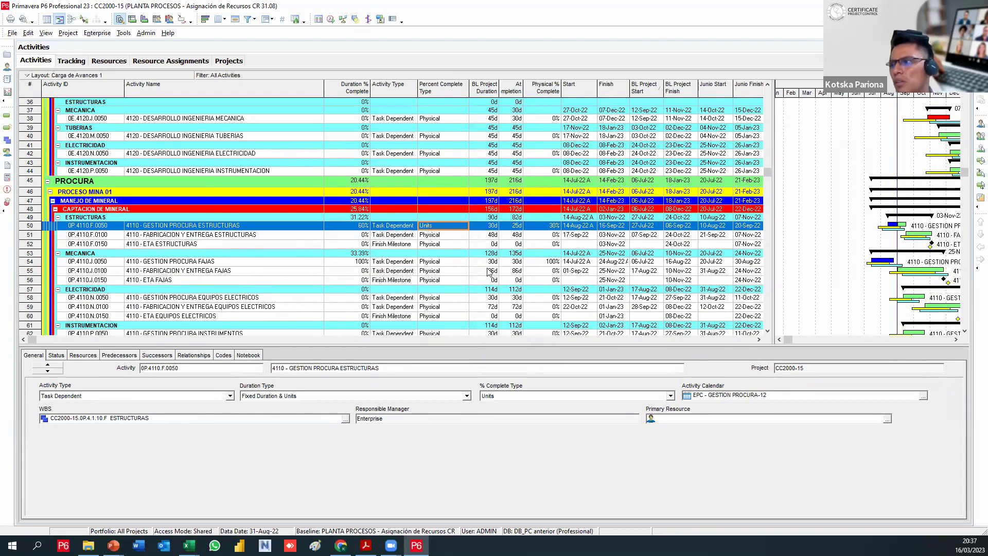
pyautogui.click(547, 227)
pyautogui.press('Return')
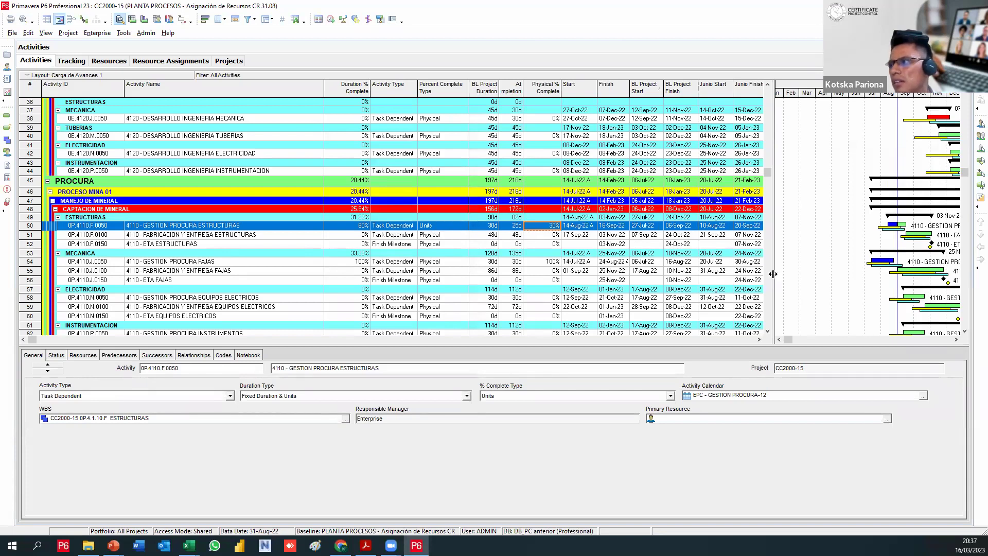
# Widen the activity table over the Gantt chart and set the % Complete Type of 4110 - GESTION PROCURA ESTRUCTURAS to Physical
pyautogui.moveTo(775, 273); pyautogui.dragTo(954, 278)
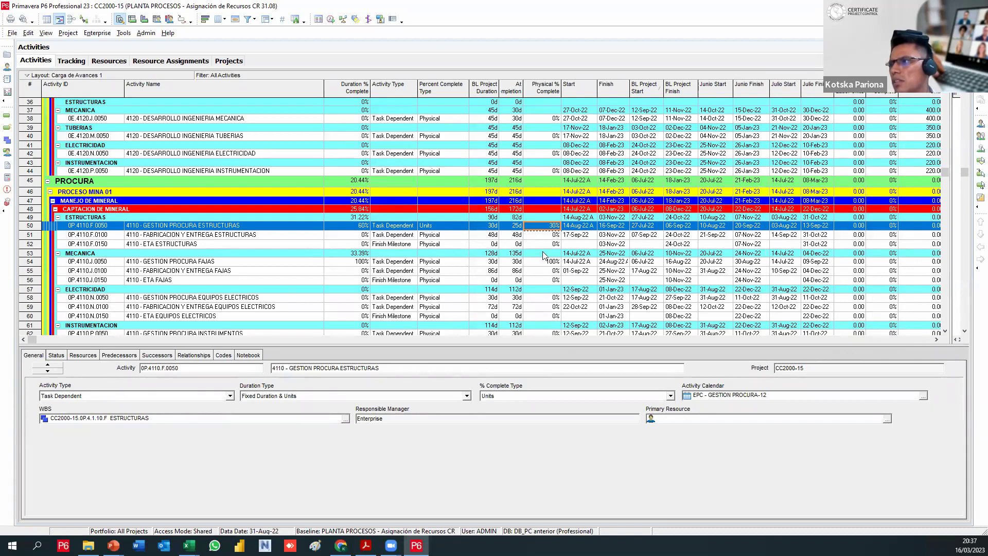
pyautogui.click(527, 397)
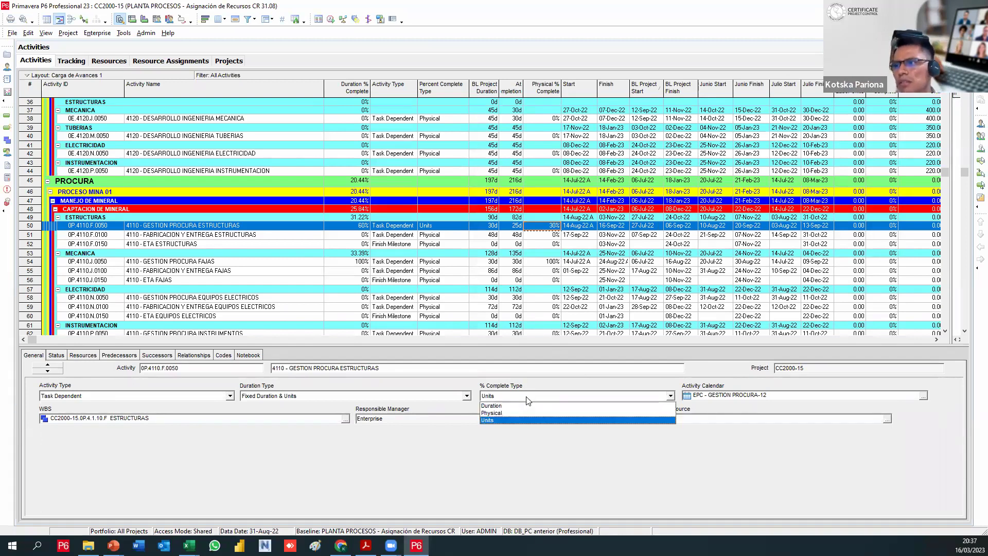
pyautogui.click(492, 414)
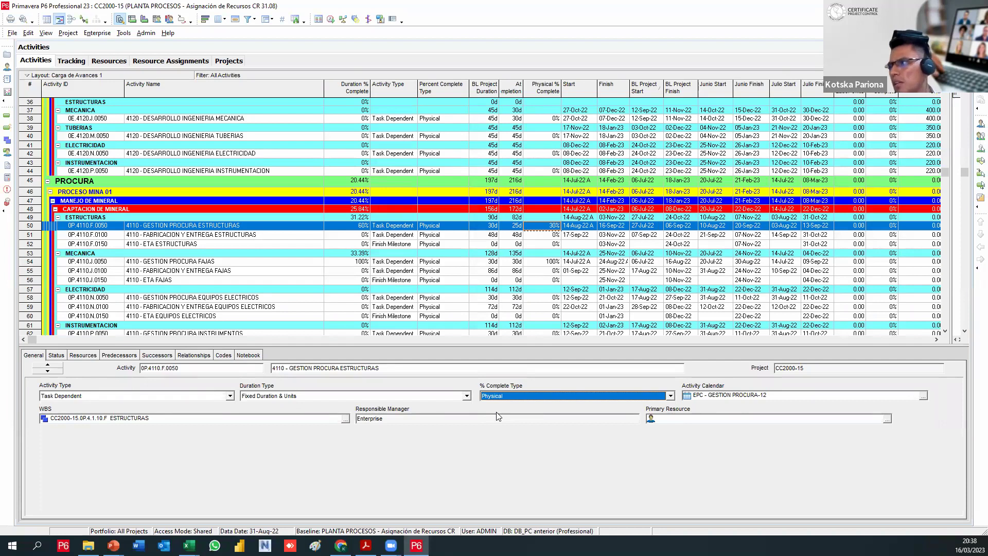
# Examine the Actual Labor Units of the PROCURA activities from ELECTRICIDAD down to 4120 - ETA TANQUES
pyautogui.scroll(-2, 827, 308)
pyautogui.click(855, 237)
pyautogui.scroll(-2, 855, 242)
pyautogui.click(859, 237)
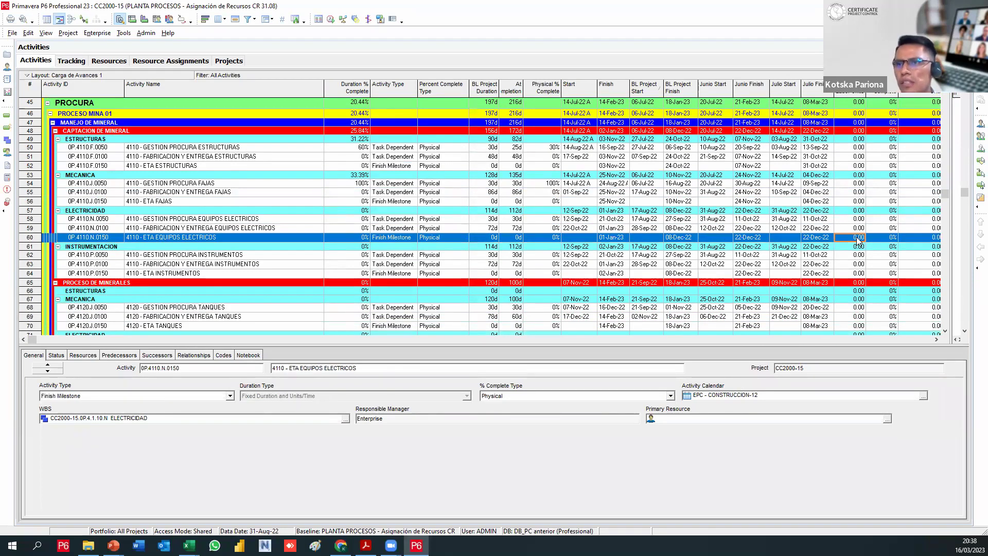
pyautogui.scroll(-2, 856, 237)
pyautogui.click(855, 219)
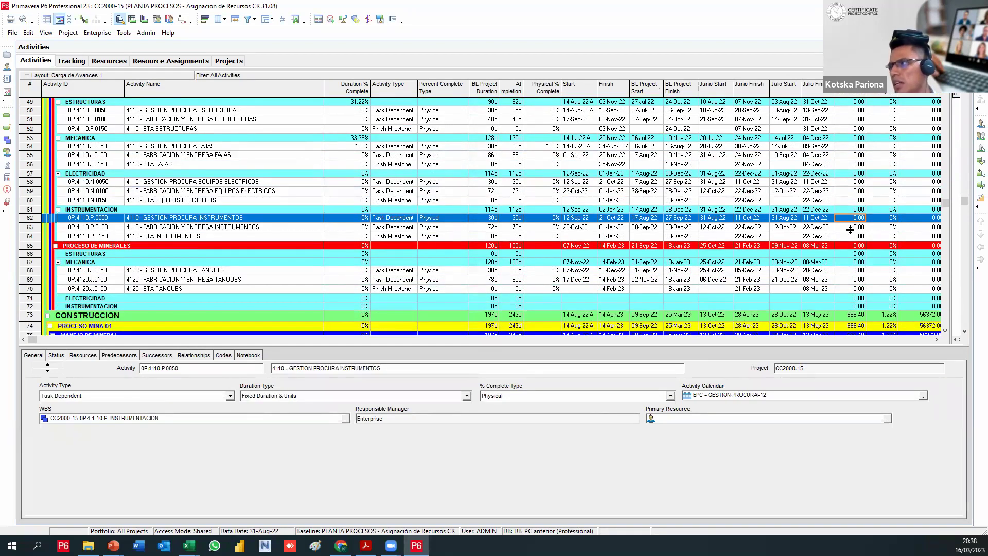
pyautogui.click(855, 228)
pyautogui.scroll(-1, 843, 275)
pyautogui.click(852, 254)
pyautogui.click(853, 262)
pyautogui.click(852, 272)
pyautogui.scroll(3, 850, 273)
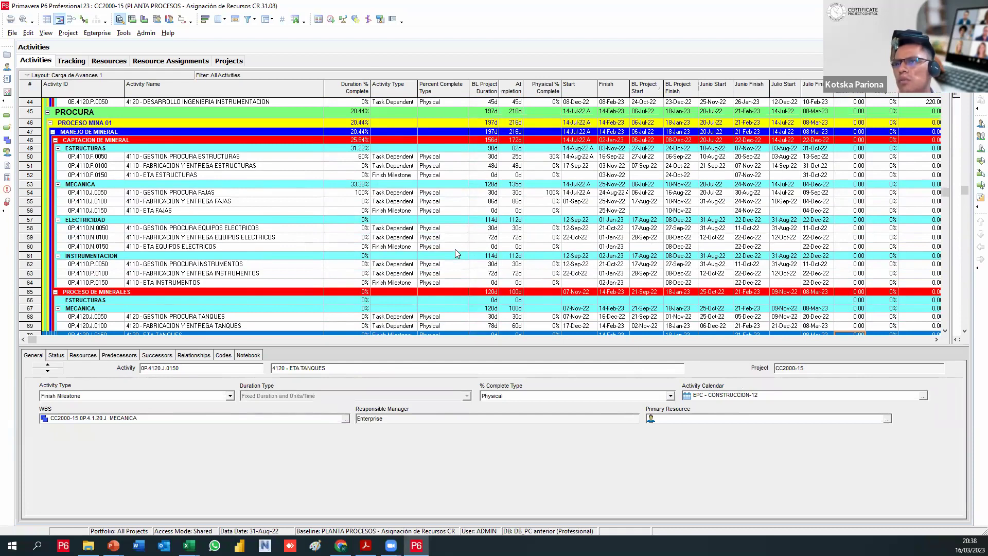
# Compare the Physical % Complete of 4110 - GESTION PROCURA ESTRUCTURAS and 4110 - FABRICACION Y ENTREGA ESTRUCTURAS
pyautogui.scroll(1, 457, 246)
pyautogui.click(541, 165)
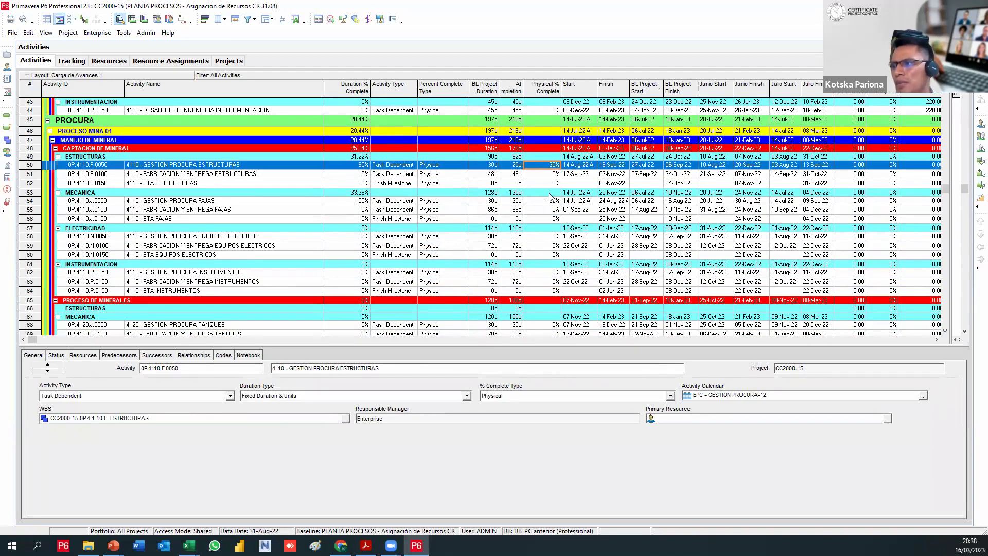
pyautogui.click(548, 175)
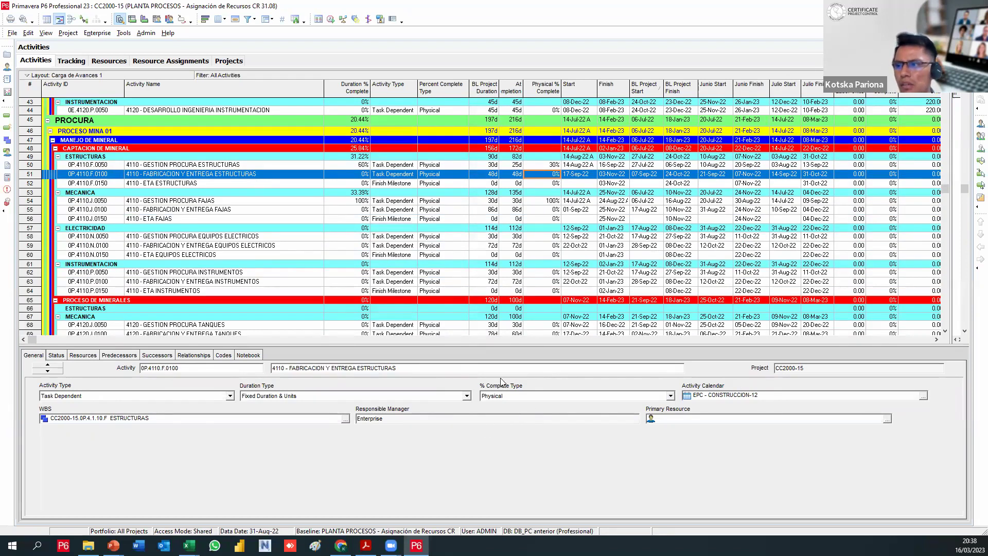
# Review the Duration Type options of 4110 - FABRICACION Y ENTREGA ESTRUCTURAS, keeping Fixed Duration & Units
pyautogui.click(394, 397)
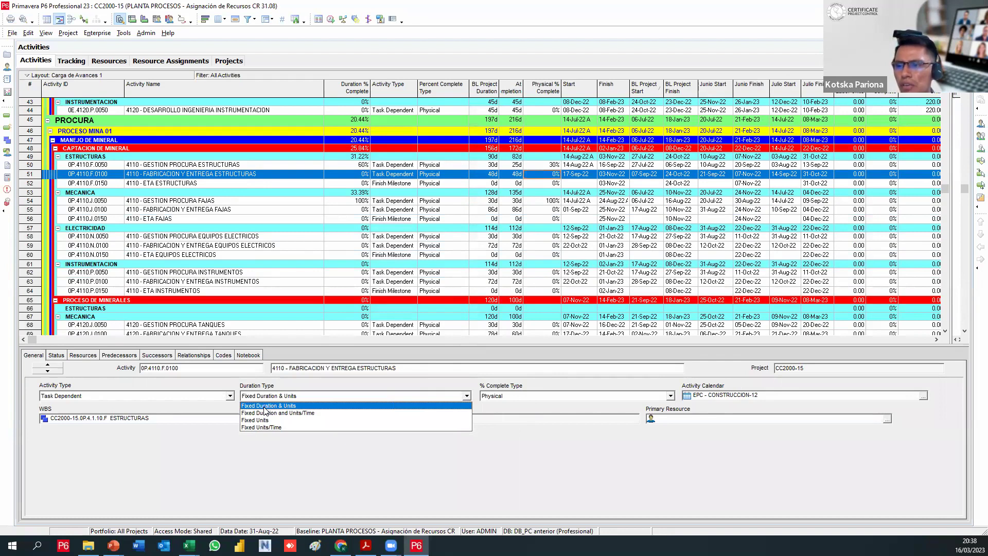
pyautogui.click(296, 407)
pyautogui.click(307, 400)
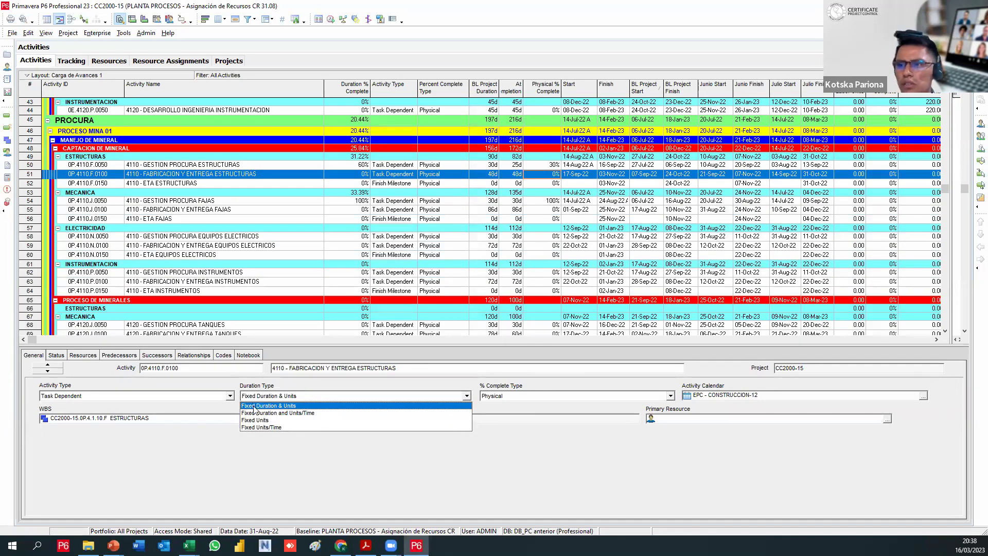
pyautogui.click(303, 406)
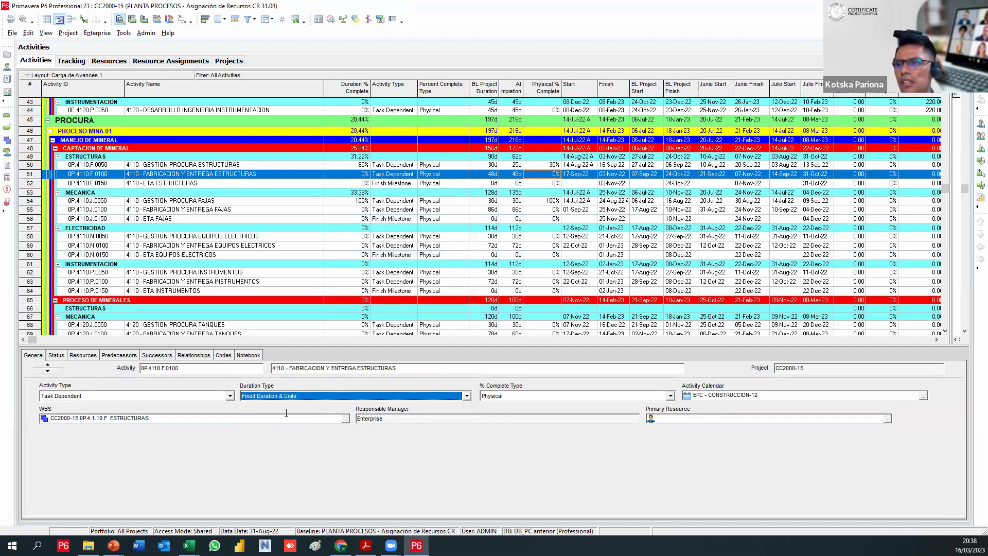
pyautogui.click(292, 397)
pyautogui.click(303, 406)
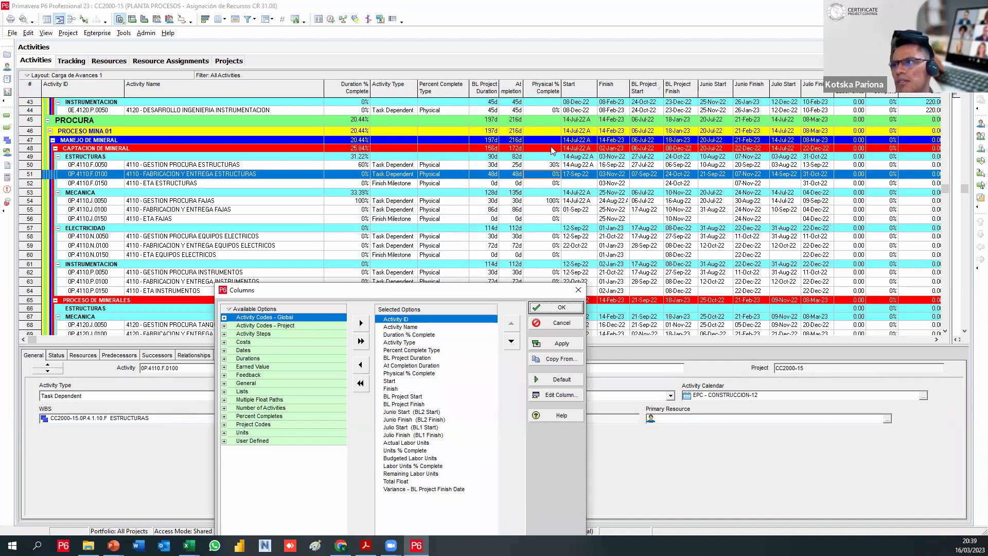
pyautogui.click(550, 325)
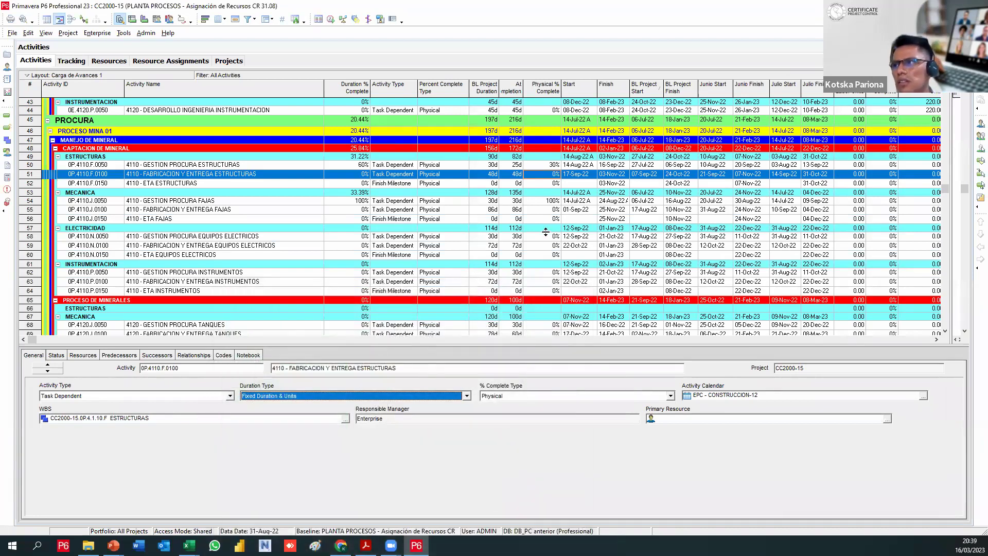
# Examine the Physical % Complete from 4110 - GESTION PROCURA FAJAS down to the CONSTRUCCION activities
pyautogui.click(549, 202)
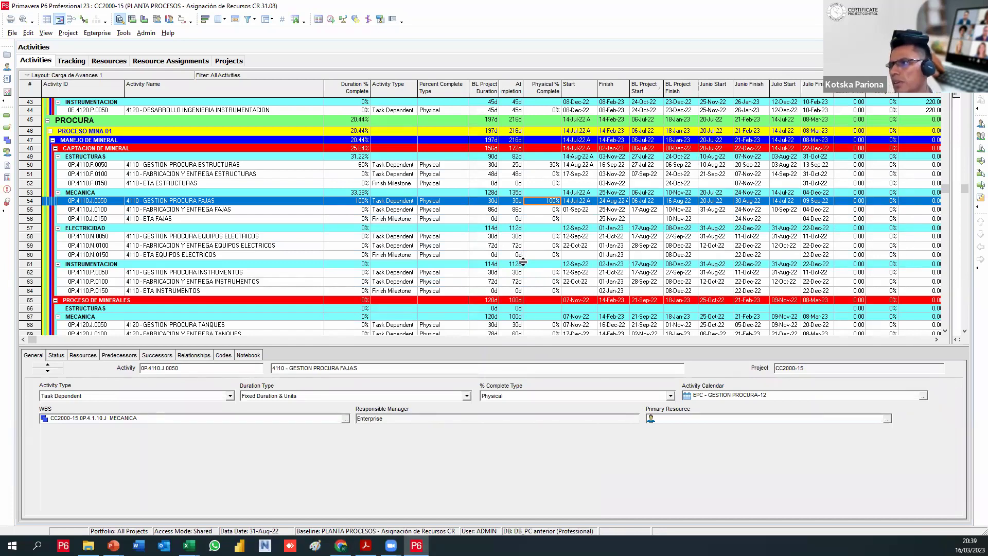
pyautogui.scroll(-1, 549, 251)
pyautogui.scroll(-8, 549, 252)
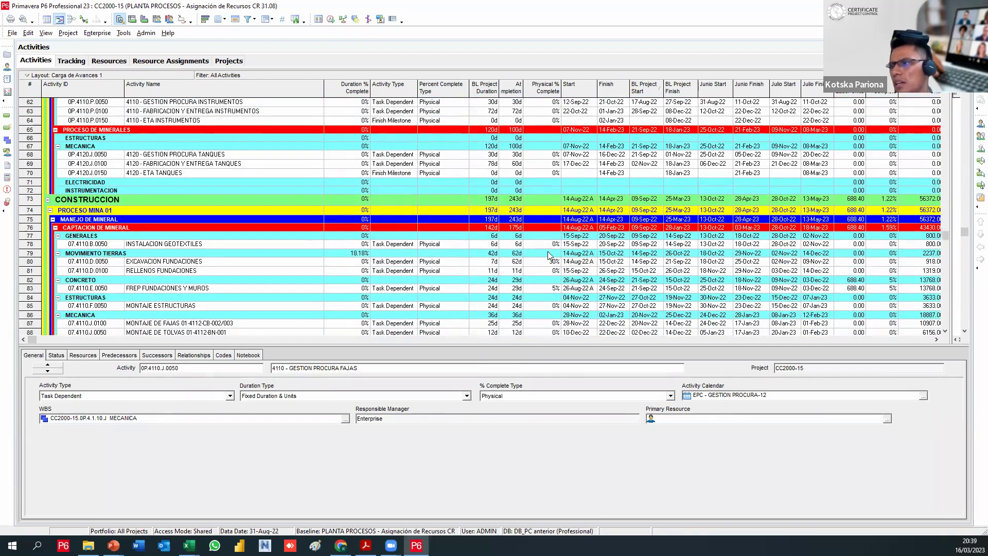
pyautogui.scroll(-1, 549, 255)
pyautogui.click(548, 255)
pyautogui.scroll(2, 549, 254)
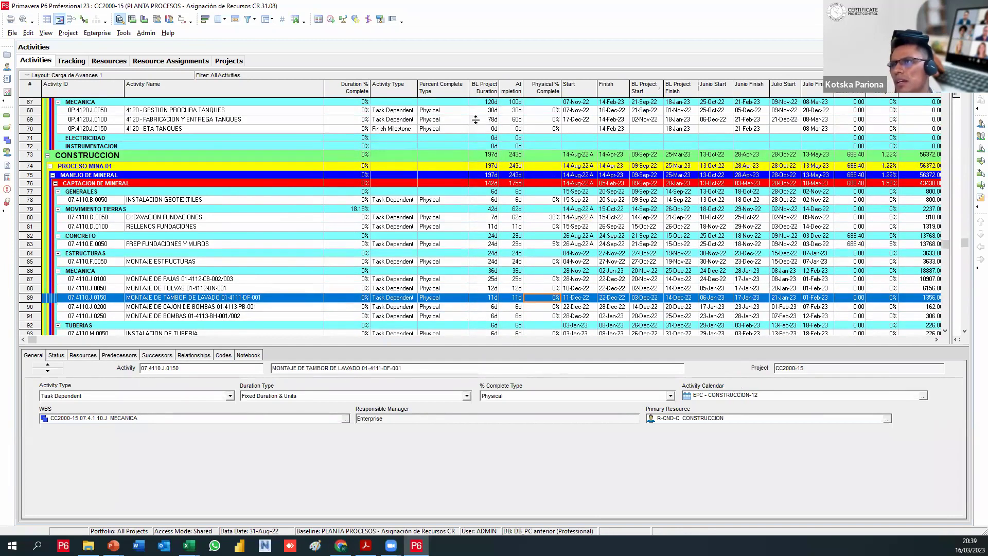
# Add all remaining Percent Completes columns, from Activity % Complete to Schedule % Complete, to the activity table
pyautogui.click(248, 19)
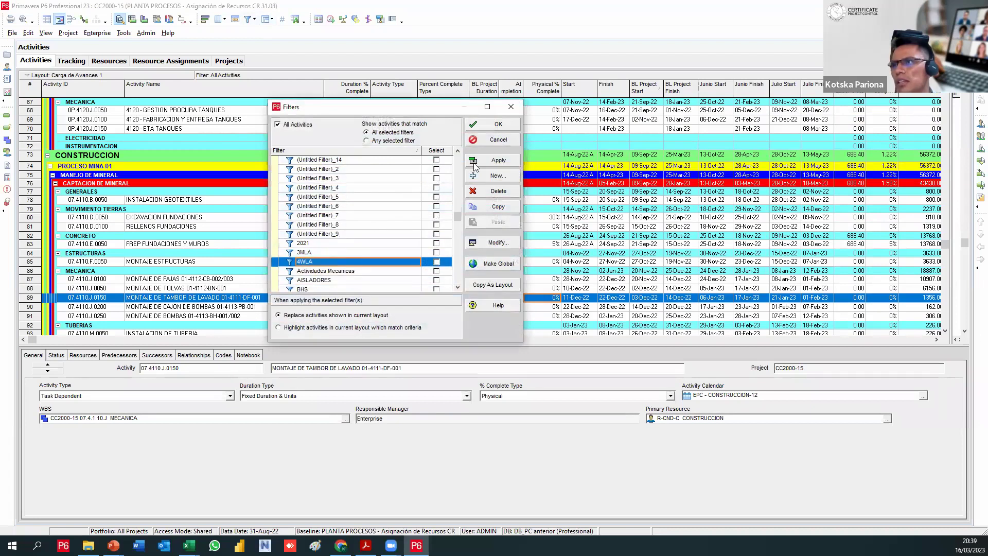
pyautogui.click(497, 138)
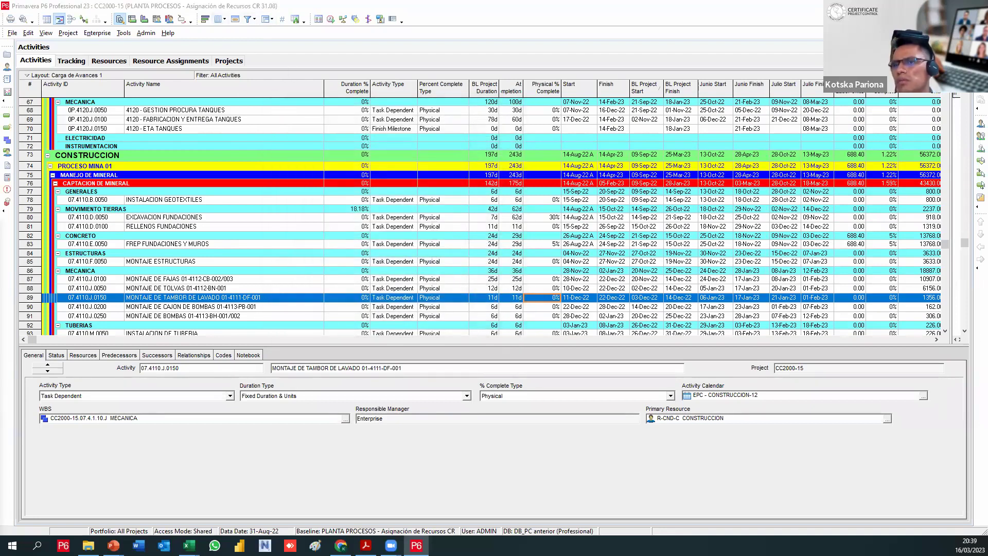
pyautogui.click(265, 19)
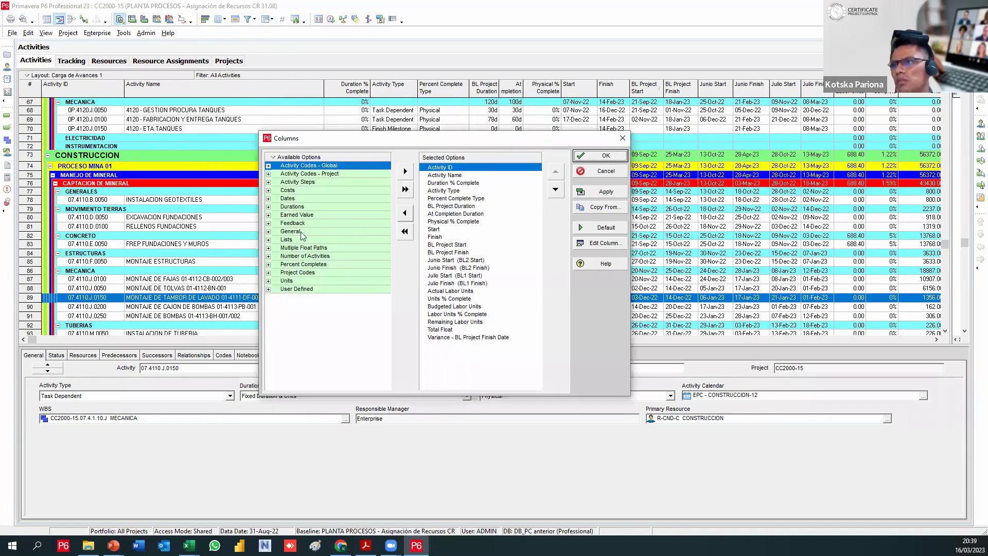
pyautogui.doubleClick(271, 265)
pyautogui.click(326, 192)
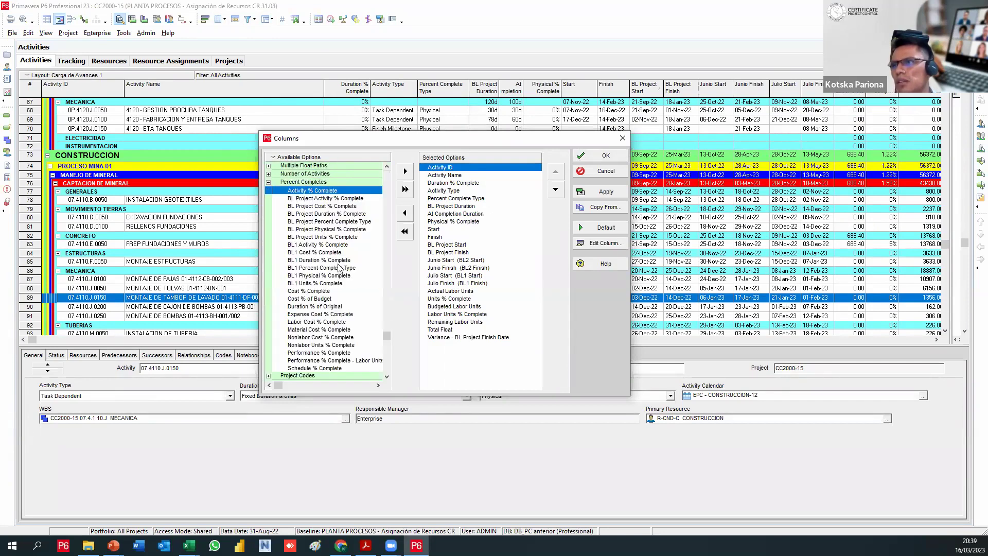
pyautogui.scroll(-1, 334, 330)
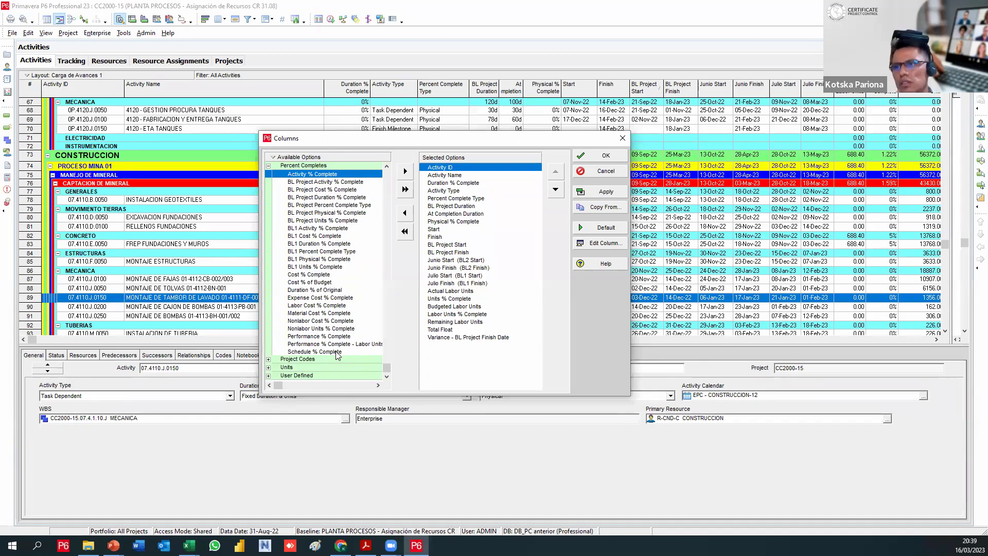
pyautogui.keyDown('shift'); pyautogui.click(337, 352); pyautogui.keyUp('shift')
pyautogui.click(455, 186)
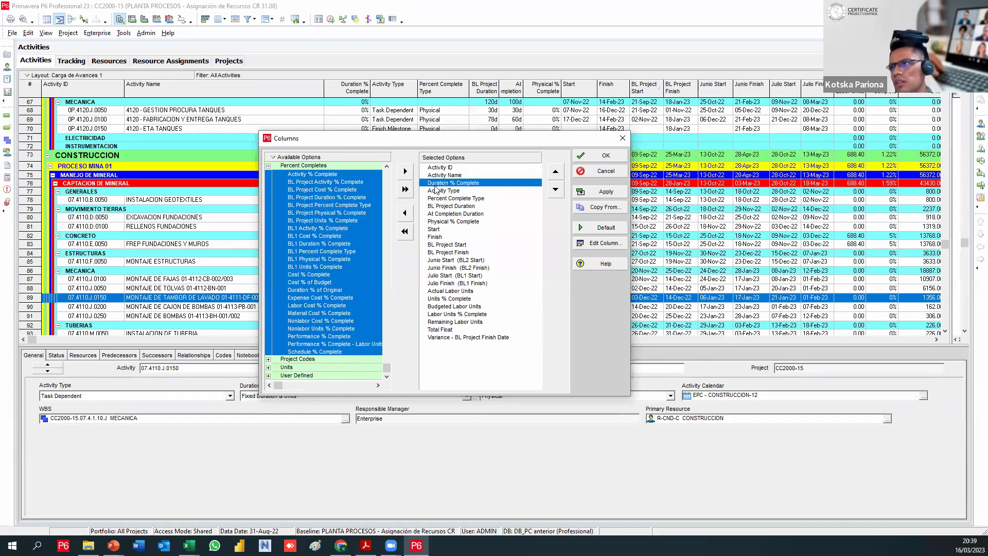
pyautogui.click(405, 170)
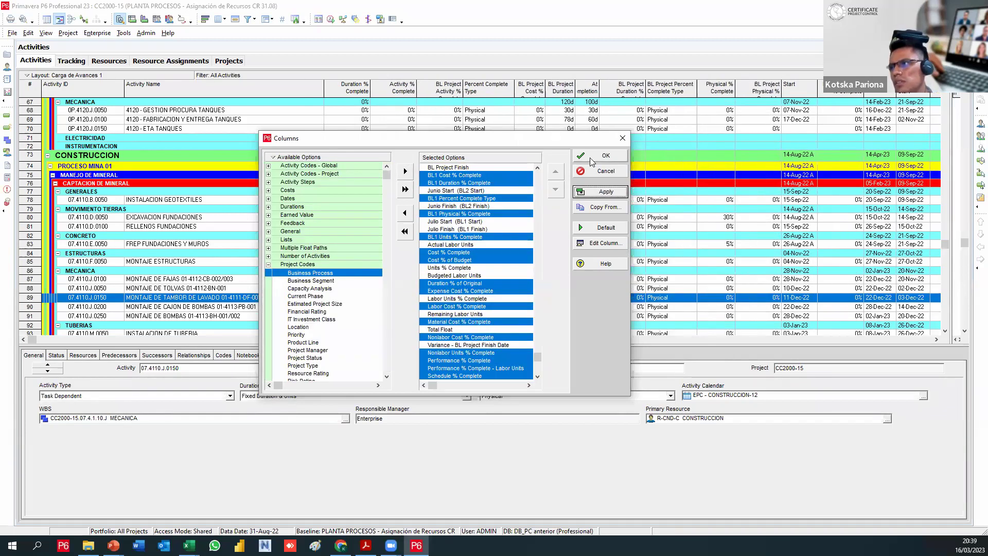
pyautogui.click(603, 156)
# Examine the added percent complete columns for the CONSTRUCCION activities, including Schedule % Complete of FREP FUNDACIONES Y MUROS
pyautogui.click(725, 208)
pyautogui.scroll(1, 726, 213)
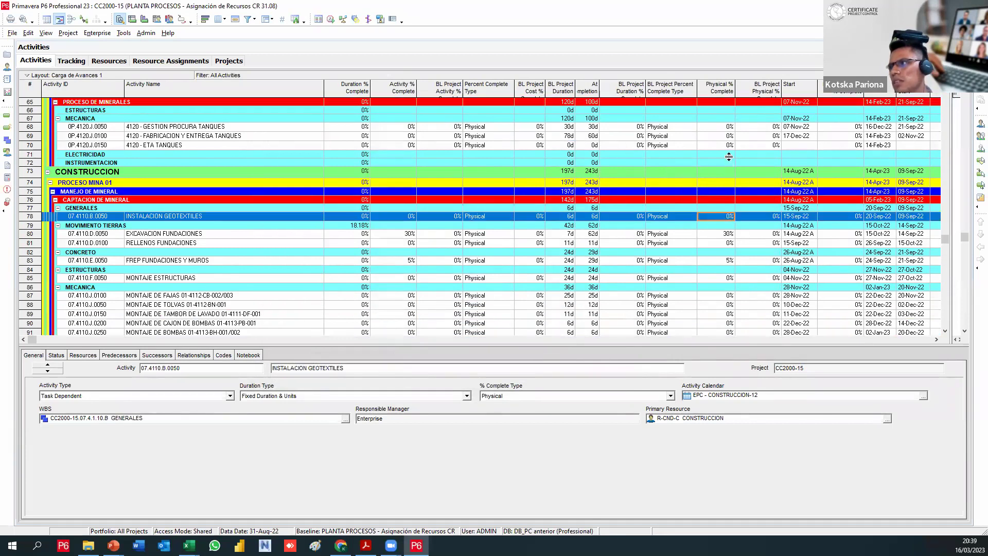
pyautogui.scroll(-2, 750, 221)
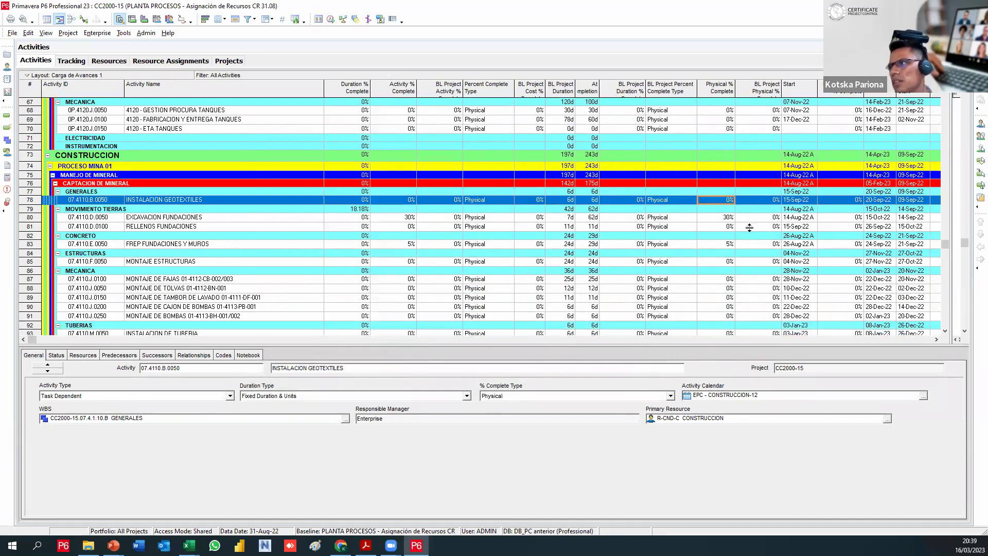
pyautogui.click(919, 339)
pyautogui.click(920, 339)
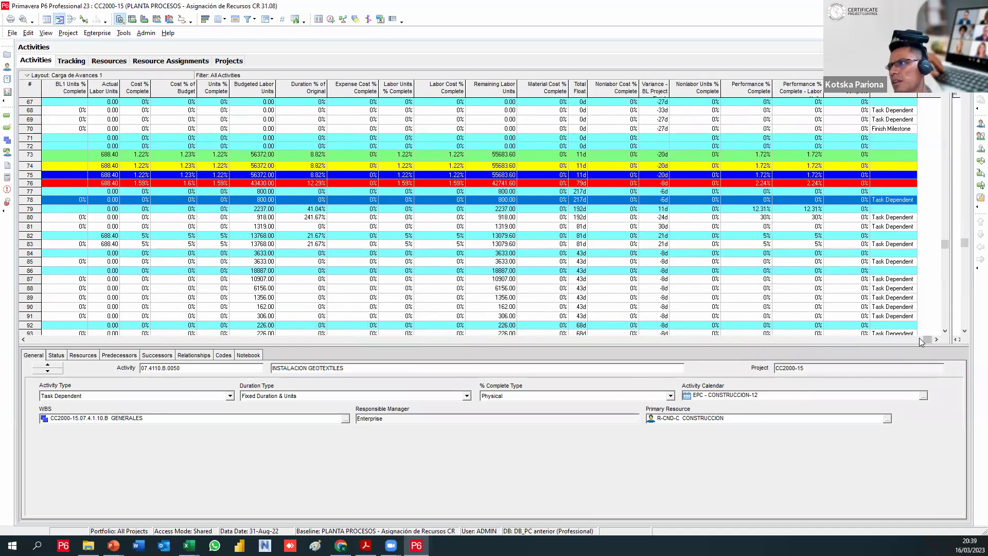
pyautogui.click(849, 246)
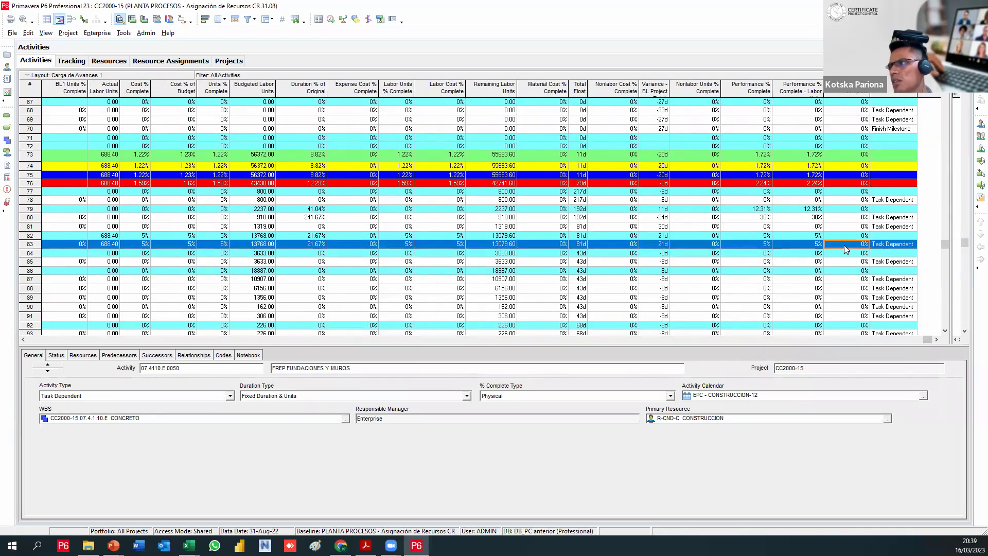
# Compare the performance and schedule percent complete columns of the project summary row with the INGENIERIA rows
pyautogui.scroll(3, 854, 154)
pyautogui.scroll(15, 856, 194)
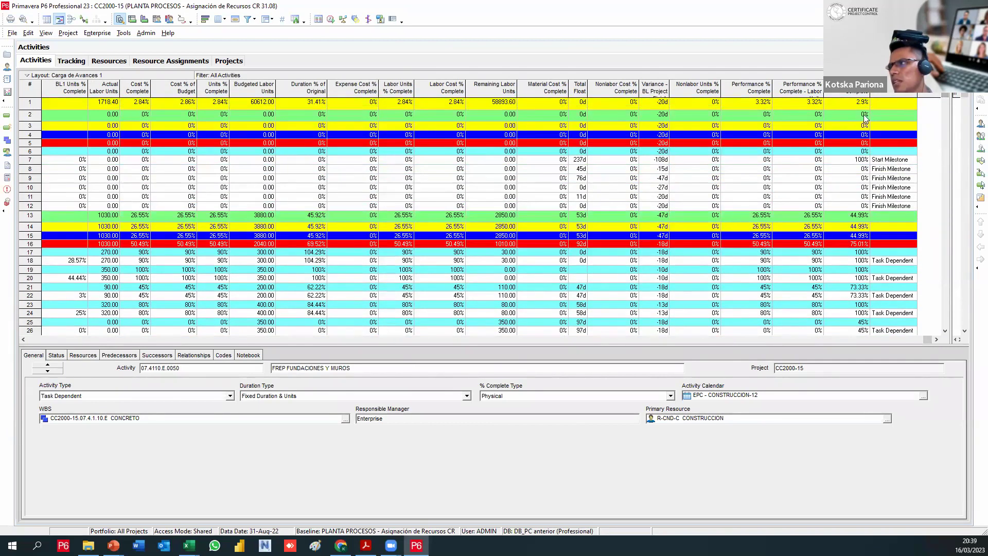
pyautogui.click(805, 106)
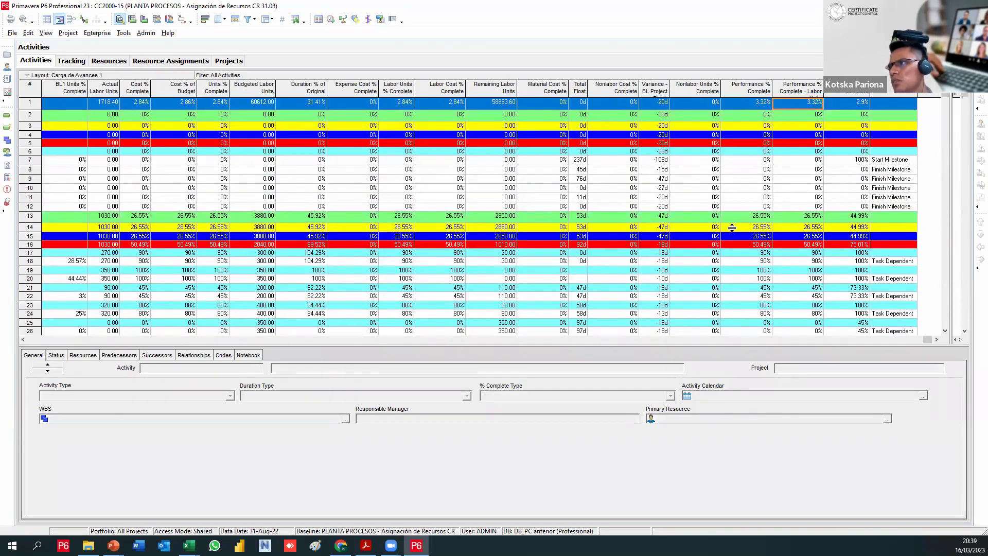
pyautogui.click(695, 244)
pyautogui.click(550, 277)
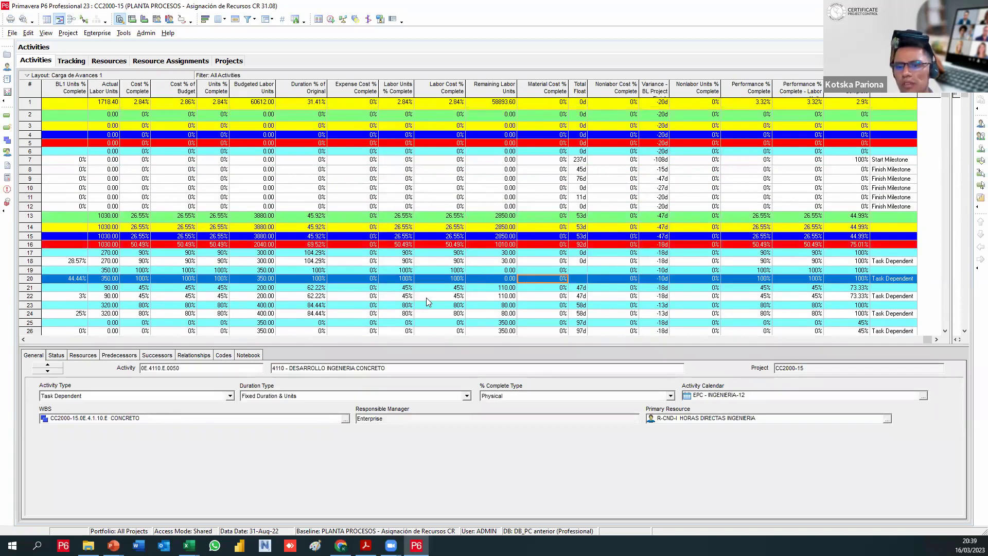
# Review the percent complete columns and types from the HITOS milestones to the INGENIERIA activities, including 4110 - DESARROLLO INGENIERIA ESTRUCTURAS
pyautogui.click(352, 296)
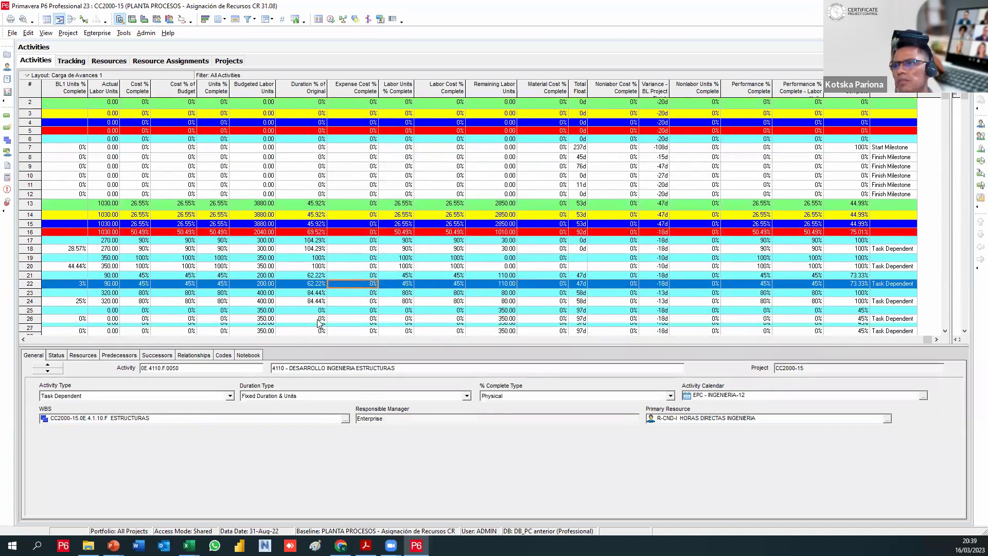
pyautogui.moveTo(233, 343); pyautogui.dragTo(37, 330)
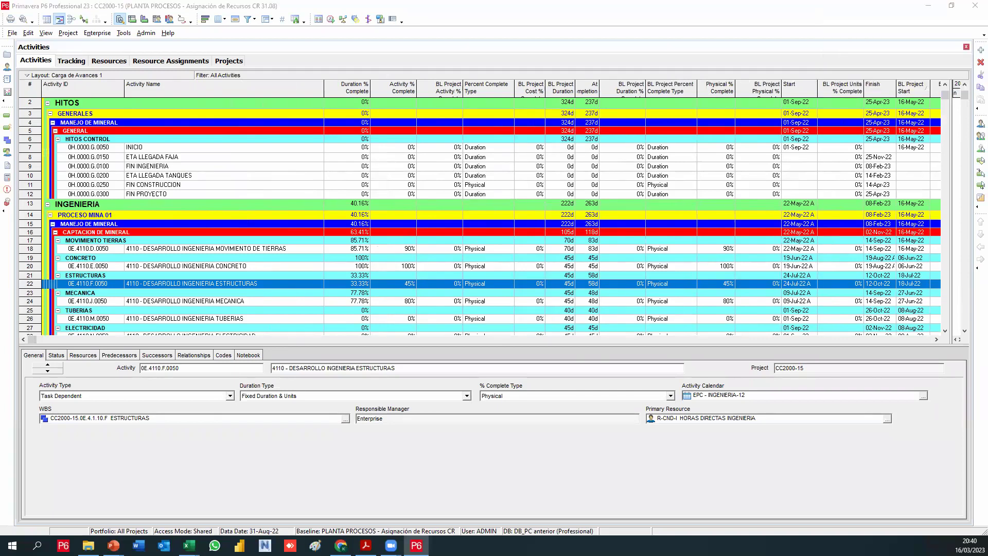
pyautogui.click(326, 194)
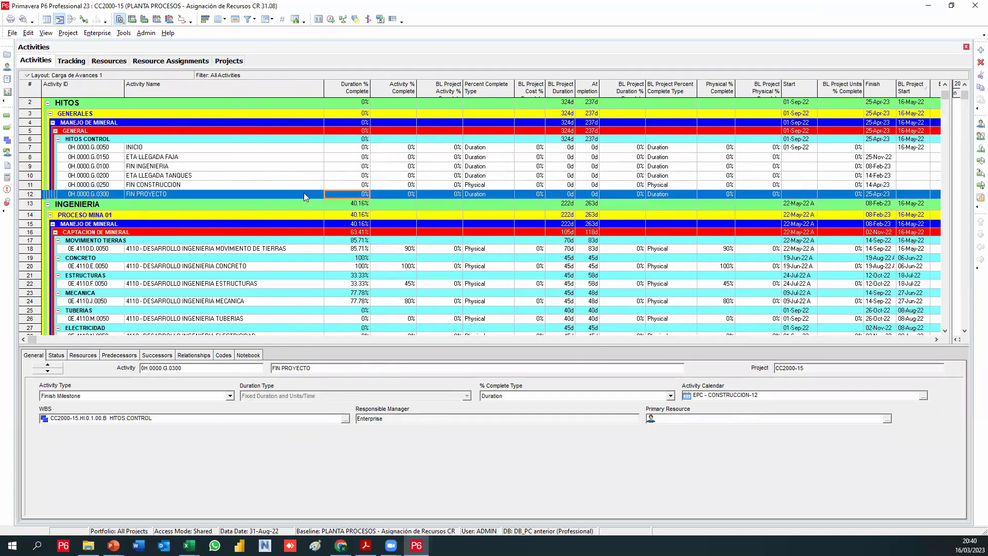
pyautogui.scroll(-2, 314, 227)
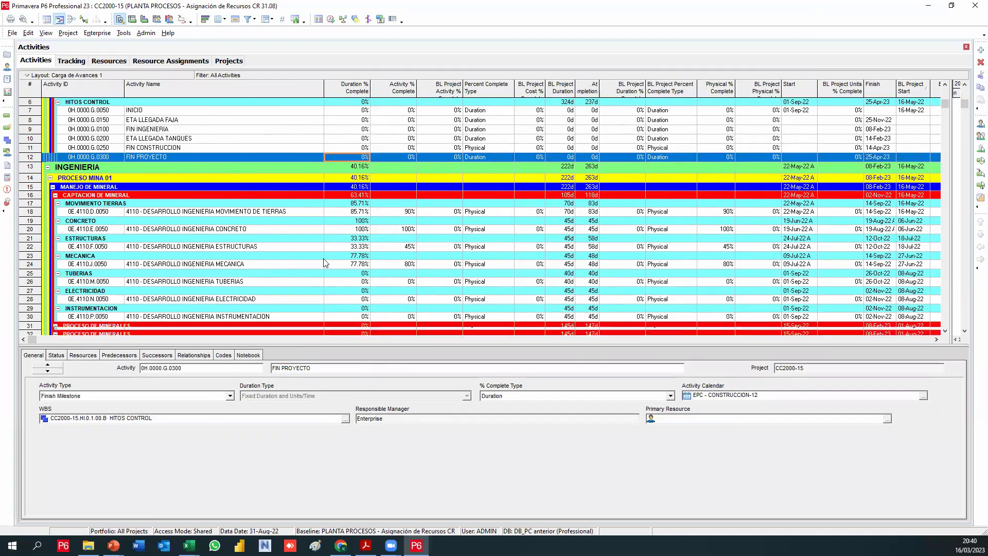
pyautogui.scroll(2, 323, 262)
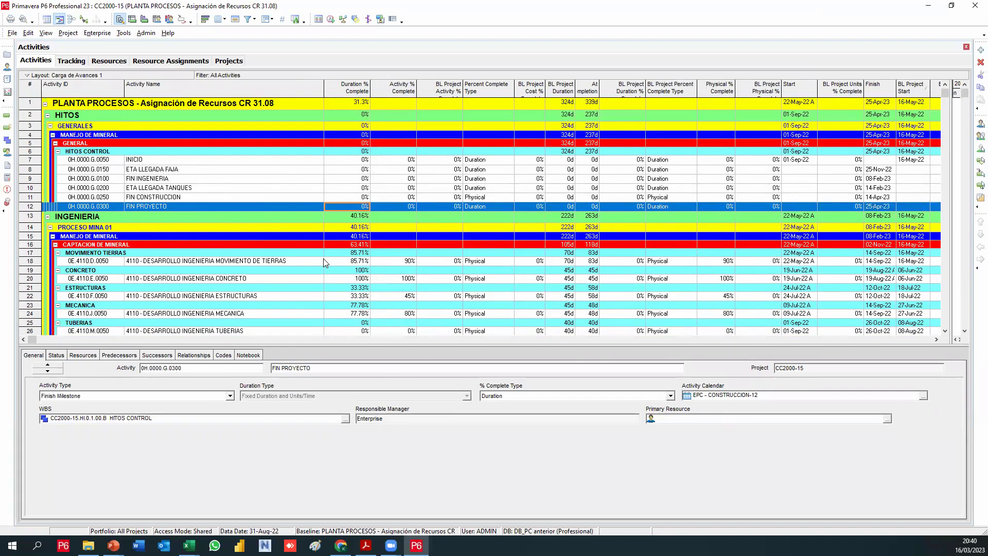
pyautogui.moveTo(374, 344); pyautogui.dragTo(398, 317)
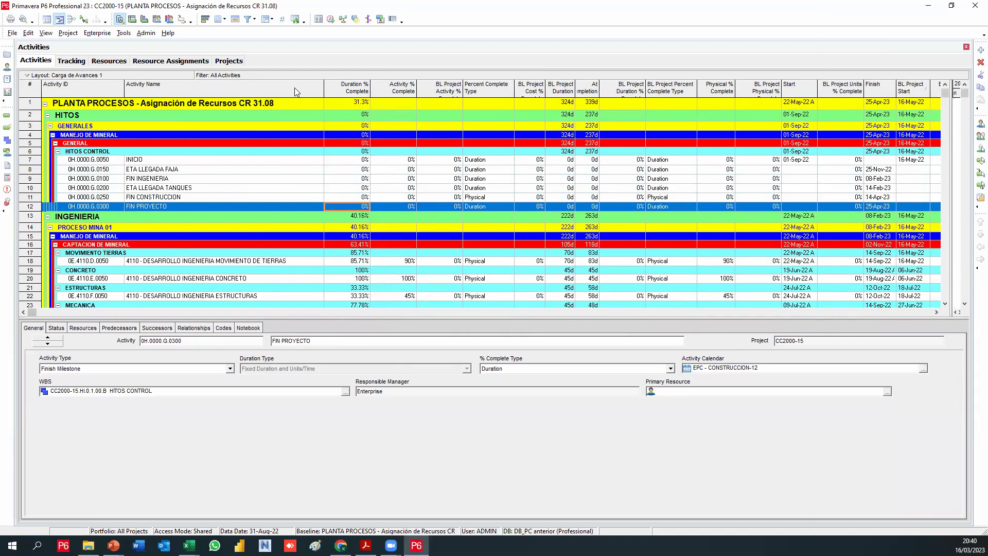
# Apply and open the user layout Carga de Avances for the activity table
pyautogui.click(90, 75)
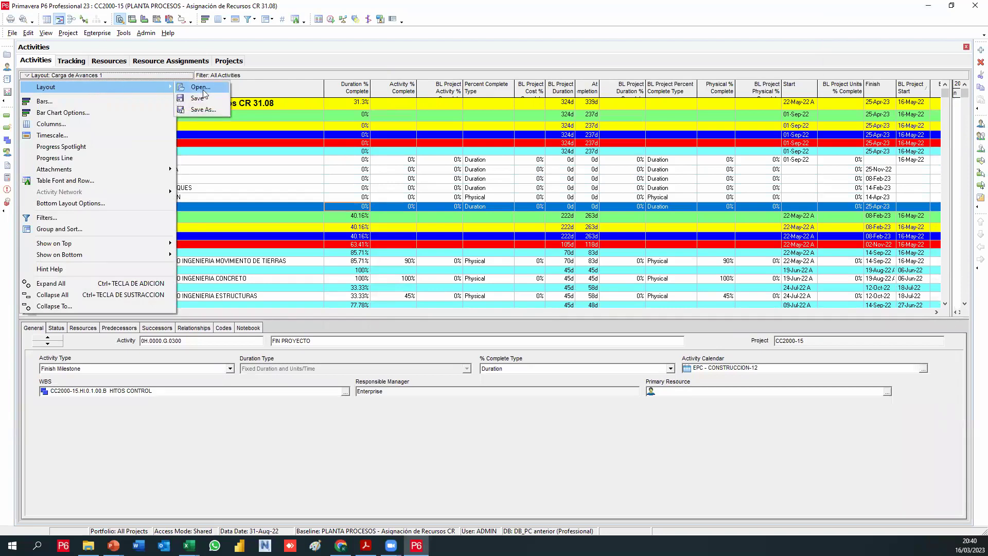
pyautogui.click(331, 194)
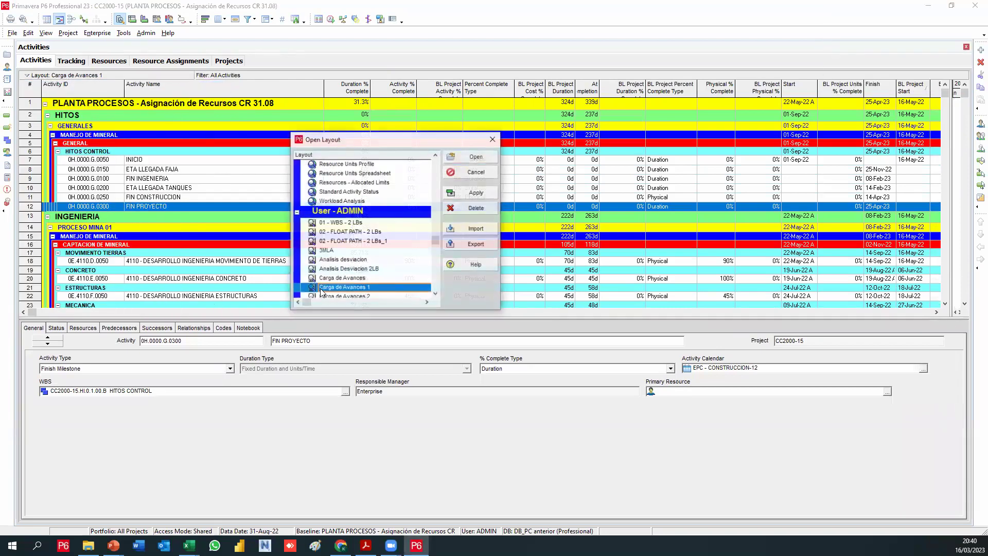
pyautogui.scroll(-1, 372, 276)
pyautogui.click(375, 260)
pyautogui.click(476, 193)
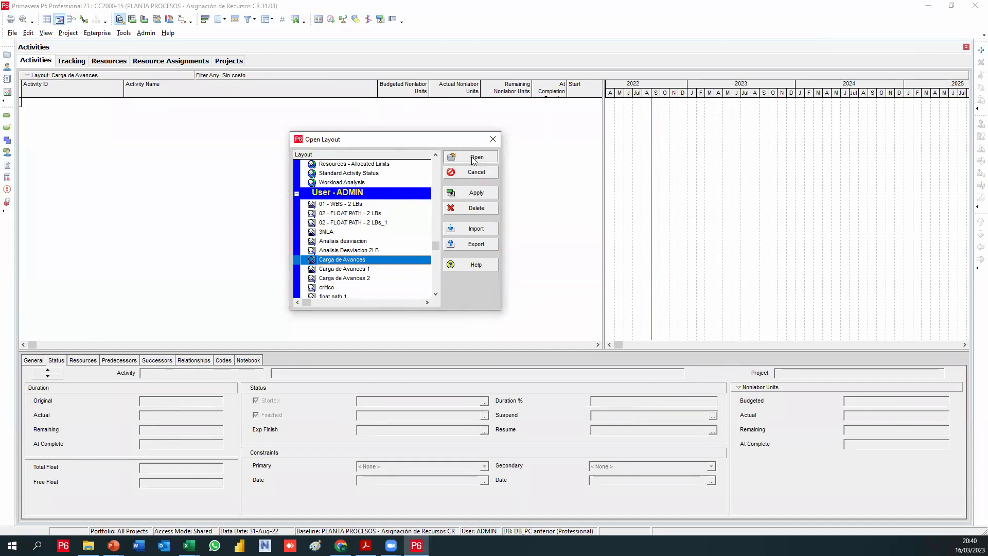
pyautogui.click(472, 157)
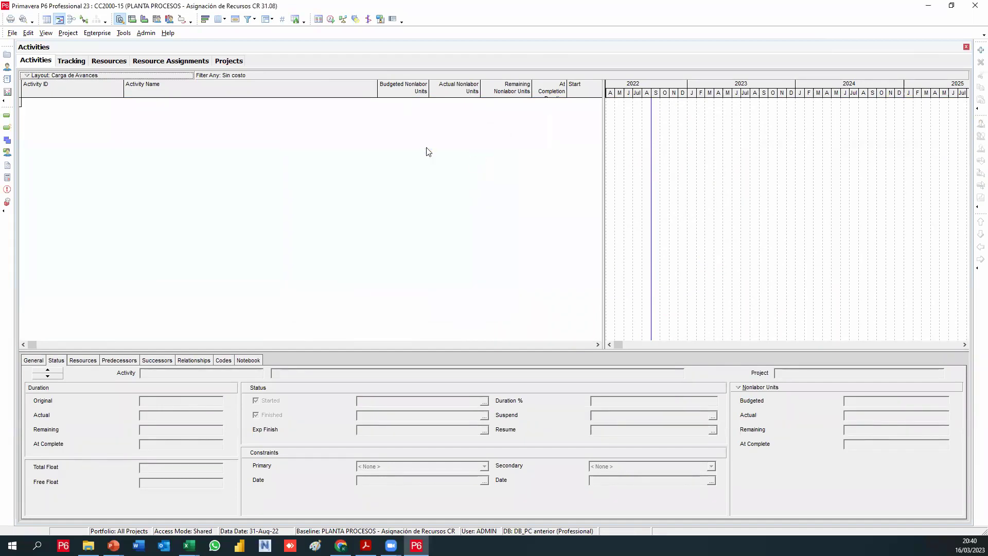
# Switch the activity table to the user layout Carga de Avances 2
pyautogui.click(169, 76)
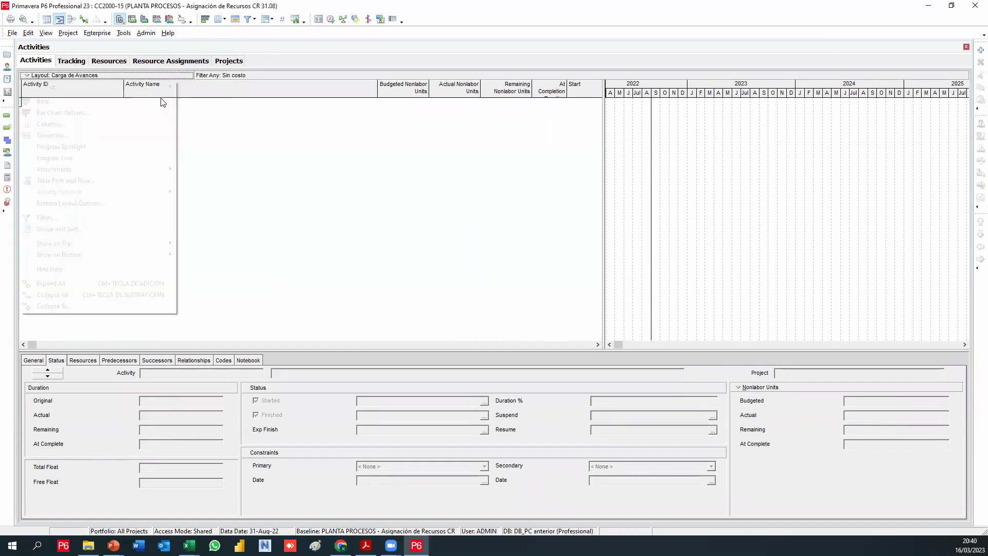
pyautogui.moveTo(146, 90)
pyautogui.click(198, 86)
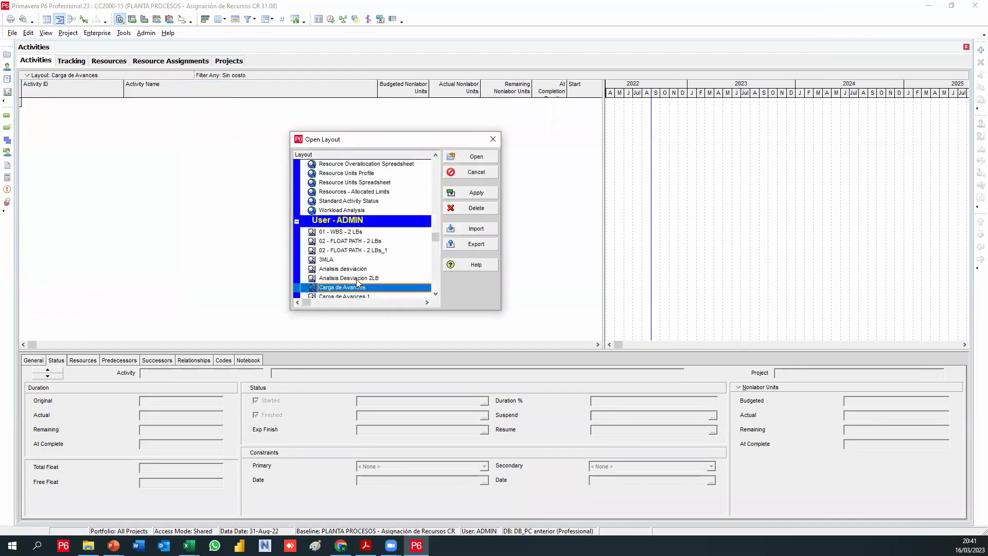
pyautogui.scroll(-1, 372, 273)
pyautogui.click(371, 271)
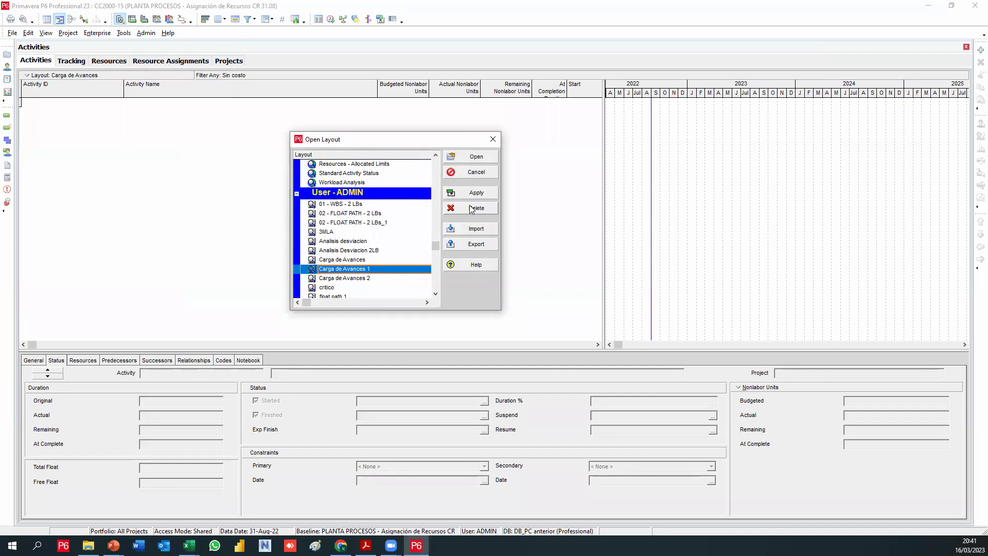
pyautogui.click(376, 278)
pyautogui.click(465, 199)
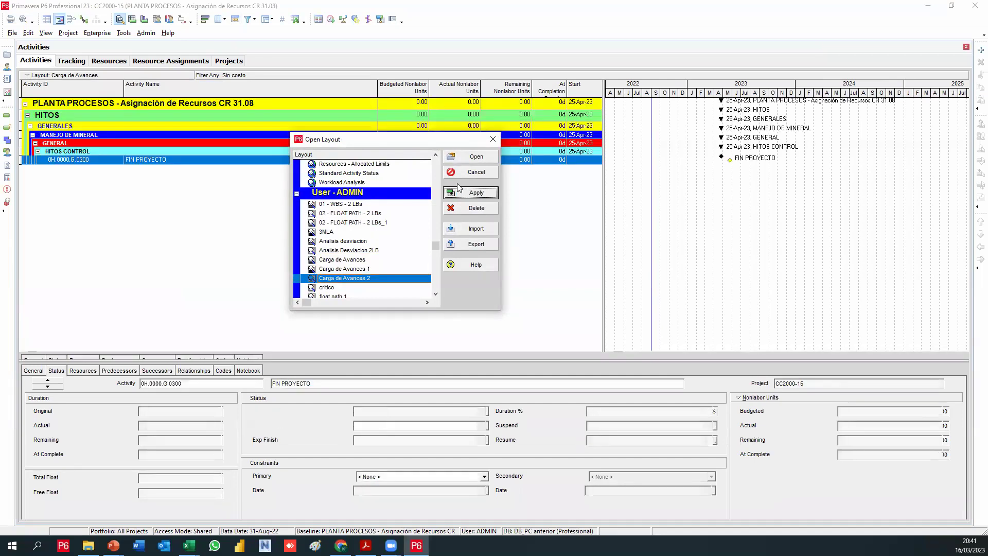
pyautogui.click(462, 157)
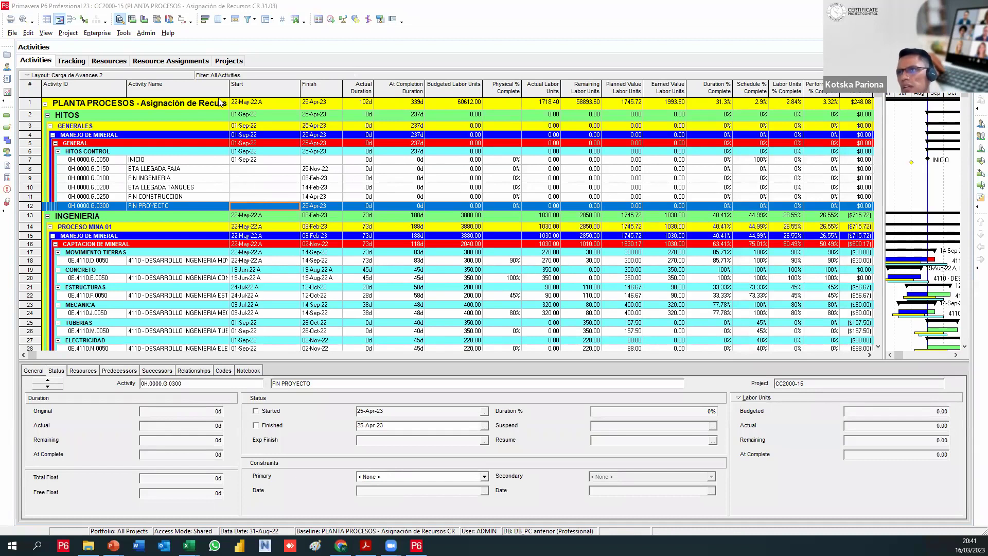
# Widen the Activity Name column to fit the full names and inspect the project summary row's Schedule Performance Index
pyautogui.moveTo(230, 89); pyautogui.dragTo(356, 88)
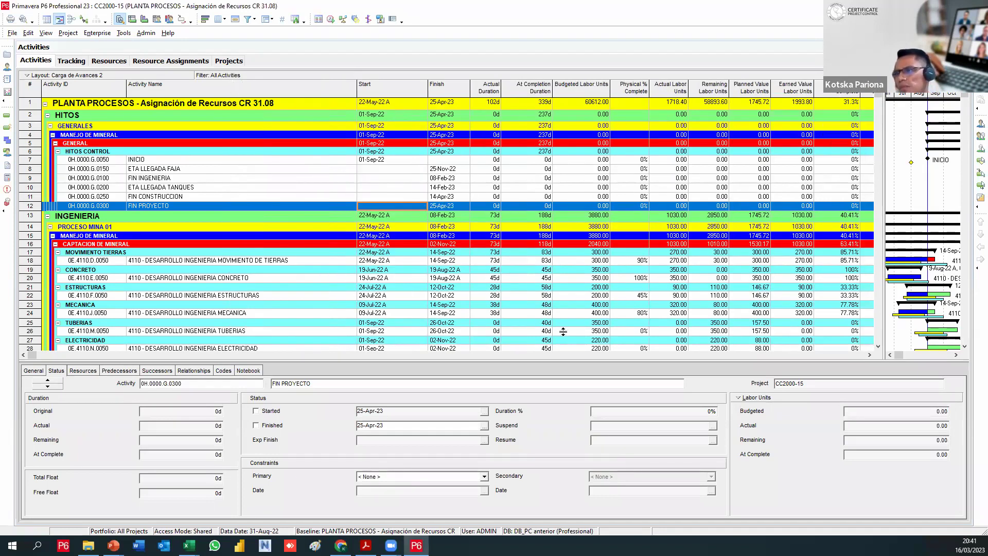
pyautogui.click(587, 355)
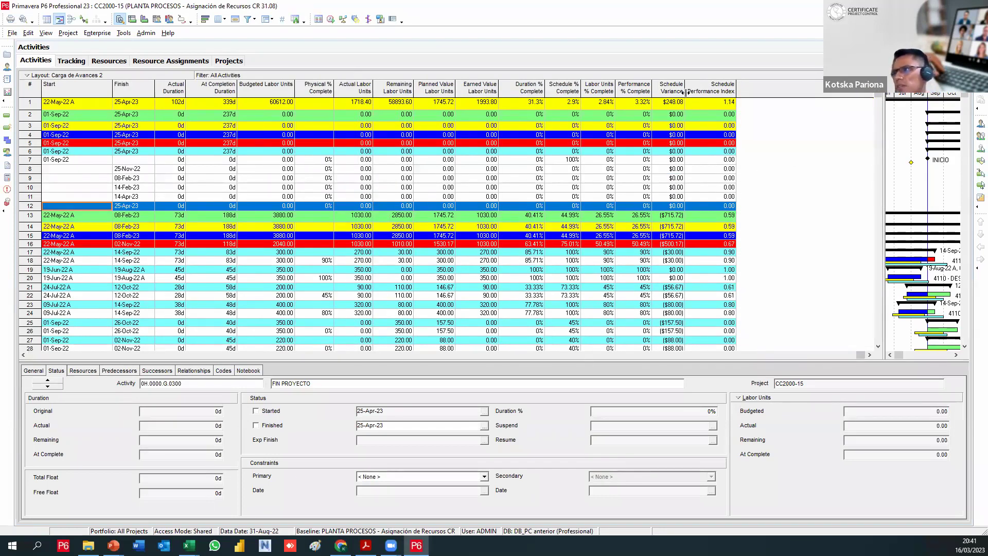
pyautogui.click(715, 103)
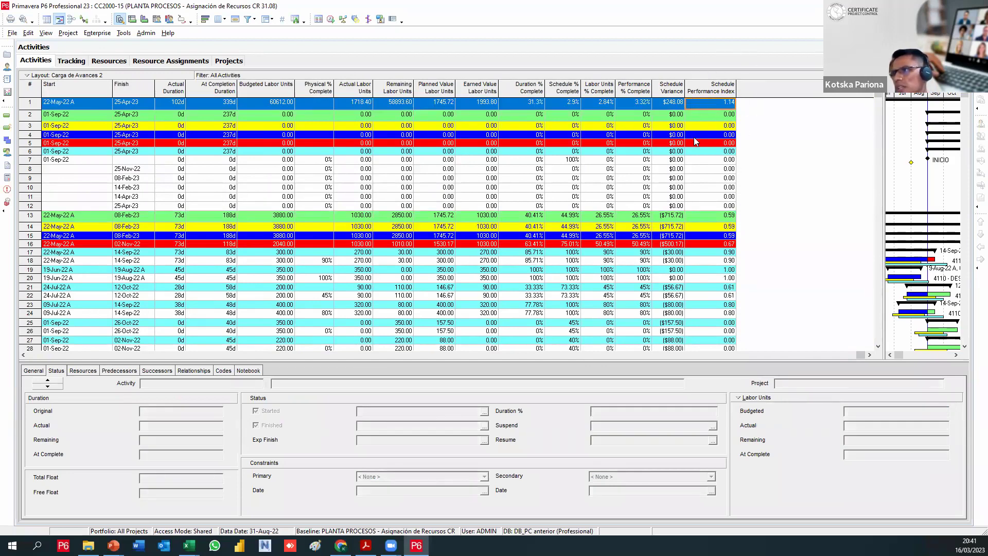
# Select and copy all the activity table rows, from the PLANTA PROCESOS project summary through row 120
pyautogui.click(365, 179)
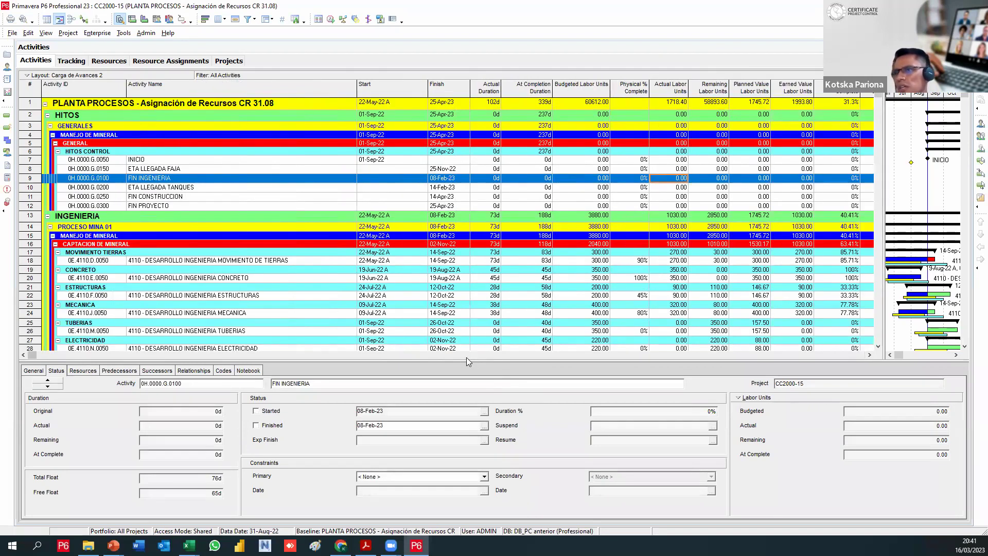
pyautogui.click(466, 357)
pyautogui.click(309, 103)
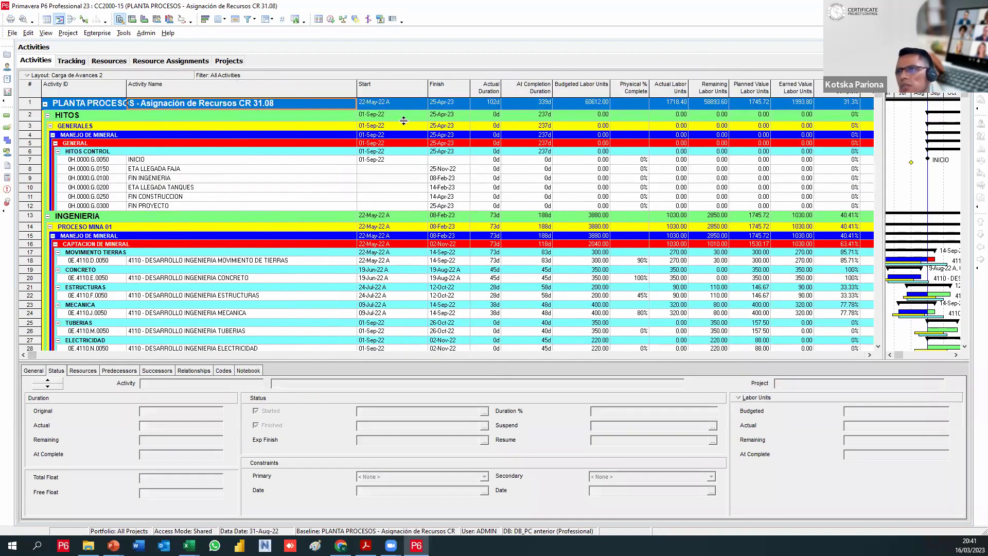
pyautogui.scroll(-1, 885, 300)
pyautogui.scroll(-20, 886, 300)
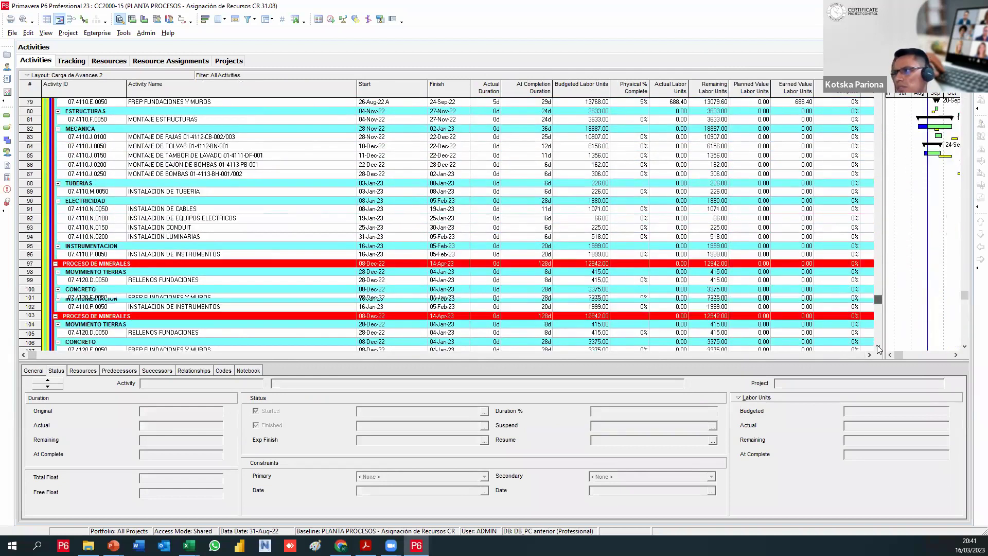
pyautogui.click(844, 357)
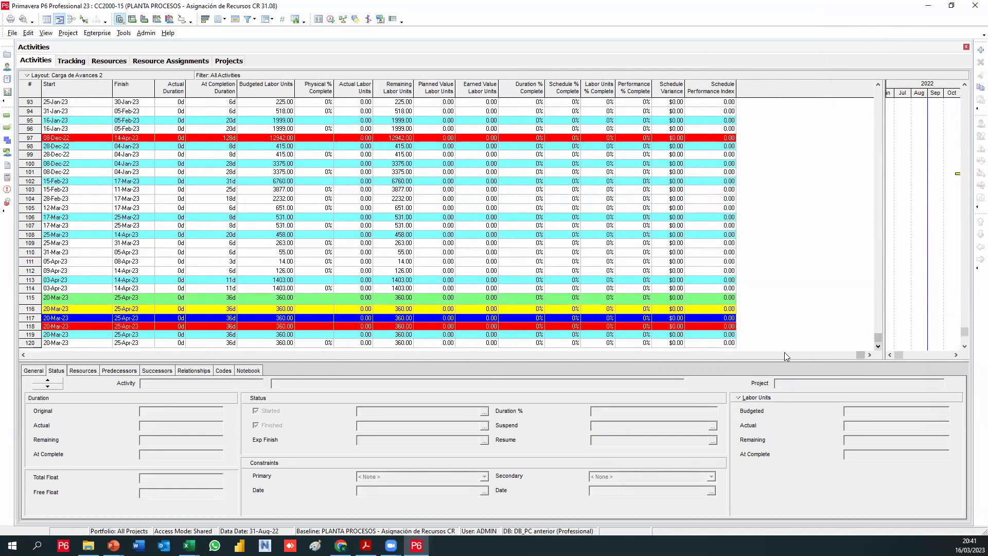
pyautogui.keyDown('shift'); pyautogui.click(731, 343); pyautogui.keyUp('shift')
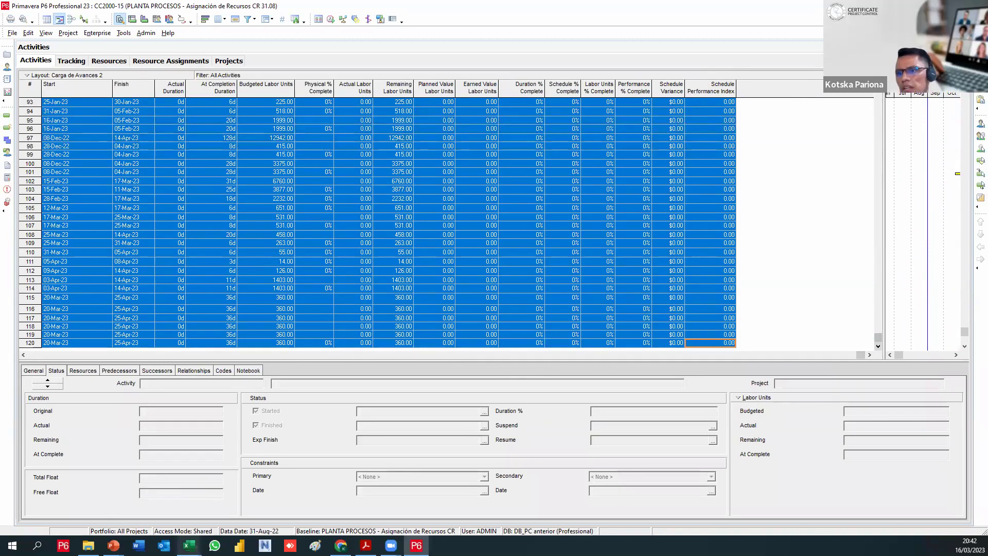
# Switch to Excel, create a blank workbook and paste the copied activity table starting at cell A1
pyautogui.moveTo(189, 545)
pyautogui.click(283, 510)
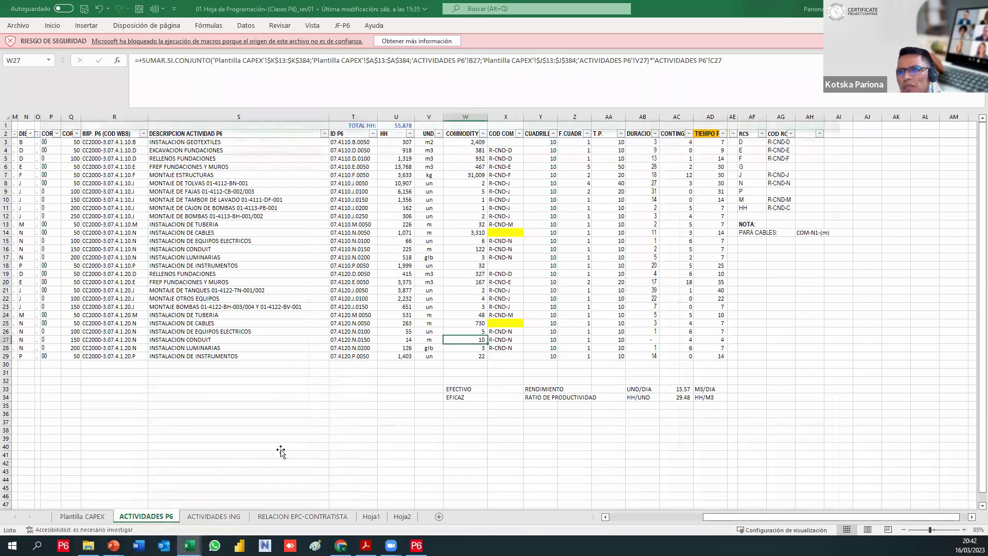
pyautogui.hotkey('ctrl', 'Tab')
pyautogui.click(23, 28)
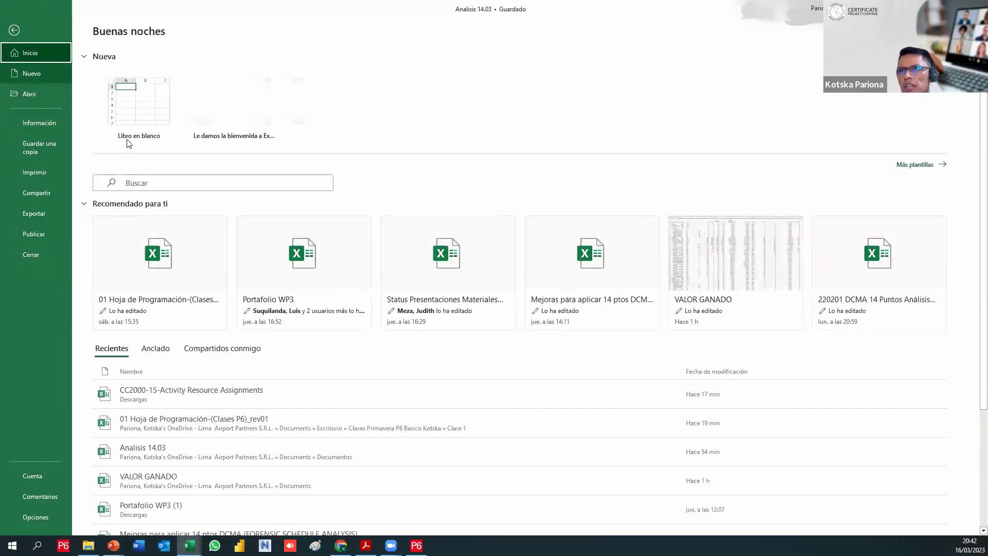
pyautogui.click(140, 108)
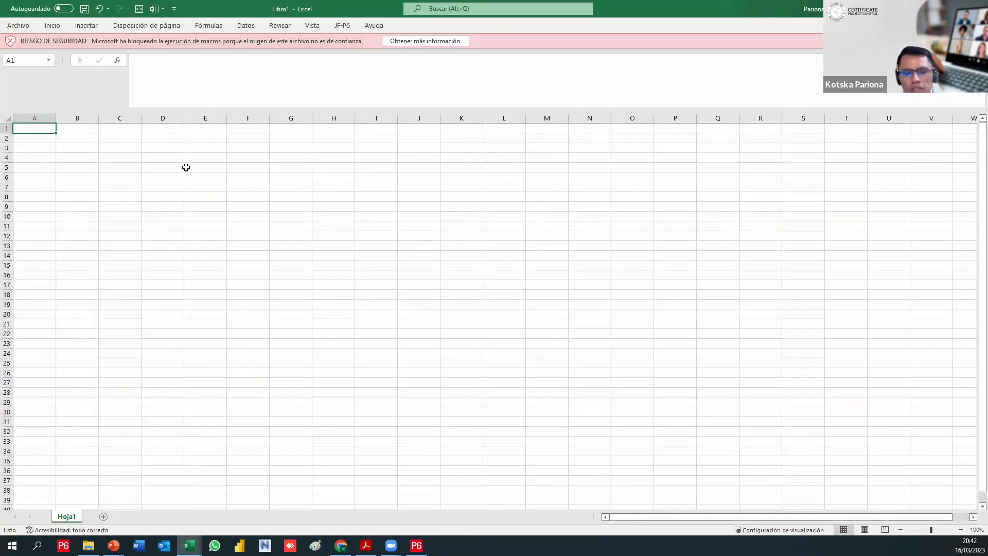
pyautogui.hotkey('ctrl', 'v')
pyautogui.click(291, 207)
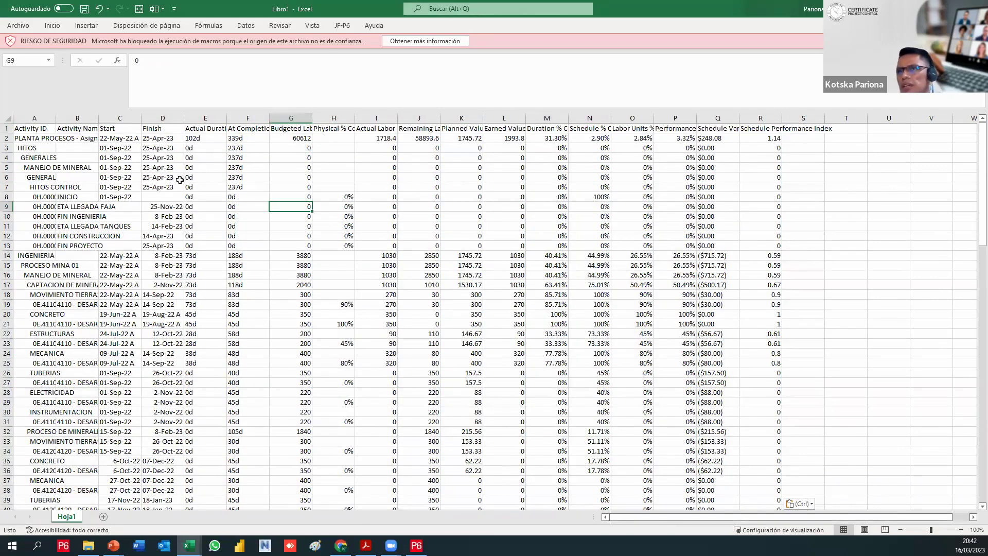
# Select the entire pasted table, from the Activity ID header through the Schedule Performance Index column
pyautogui.moveTo(35, 129); pyautogui.dragTo(766, 491)
pyautogui.scroll(5, 772, 474)
pyautogui.scroll(20, 770, 441)
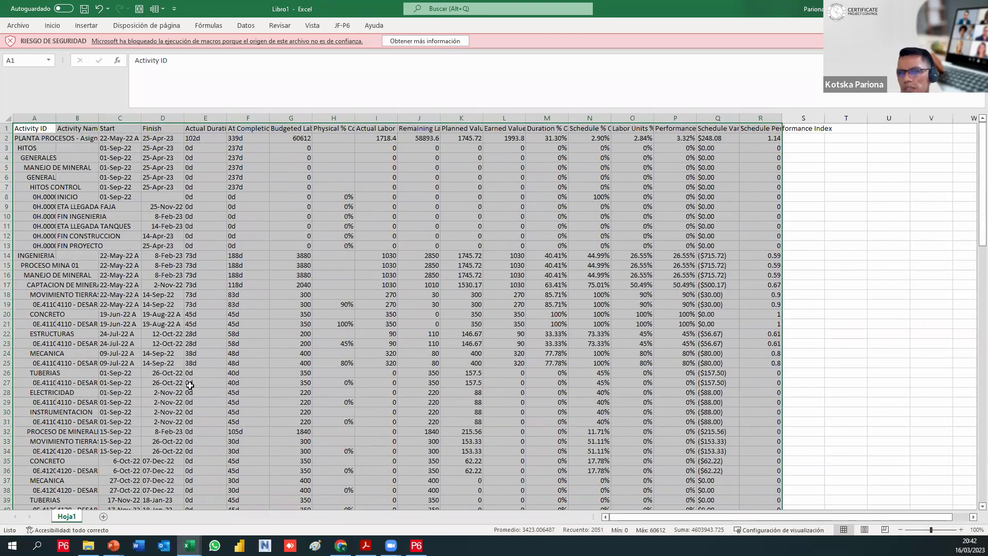
pyautogui.scroll(-1, 301, 370)
pyautogui.scroll(1, 301, 371)
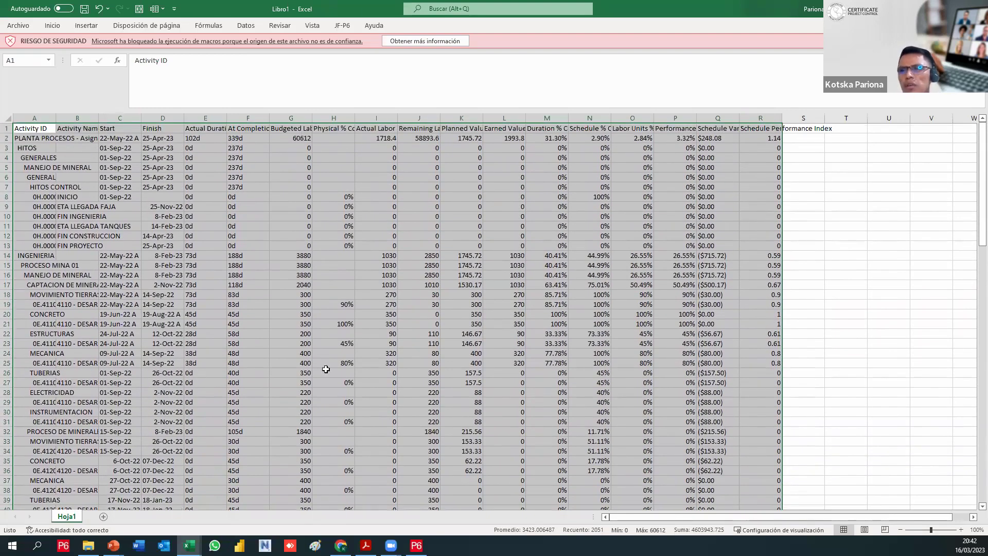
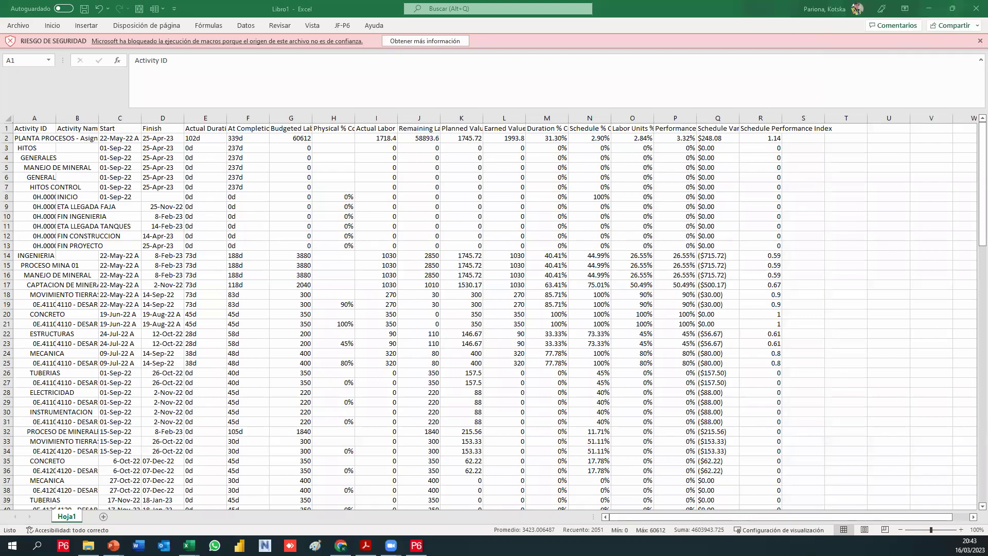
# Widen columns B and A so the activity names and activity IDs are readable
pyautogui.scroll(-3, 342, 409)
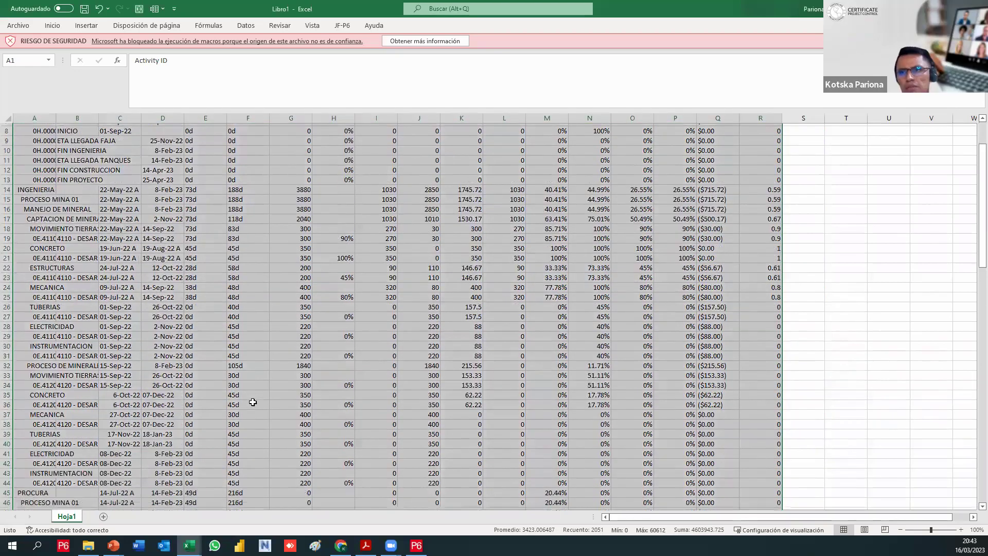
pyautogui.click(248, 402)
pyautogui.moveTo(98, 119); pyautogui.dragTo(186, 120)
pyautogui.scroll(-8, 187, 347)
pyautogui.scroll(-10, 187, 347)
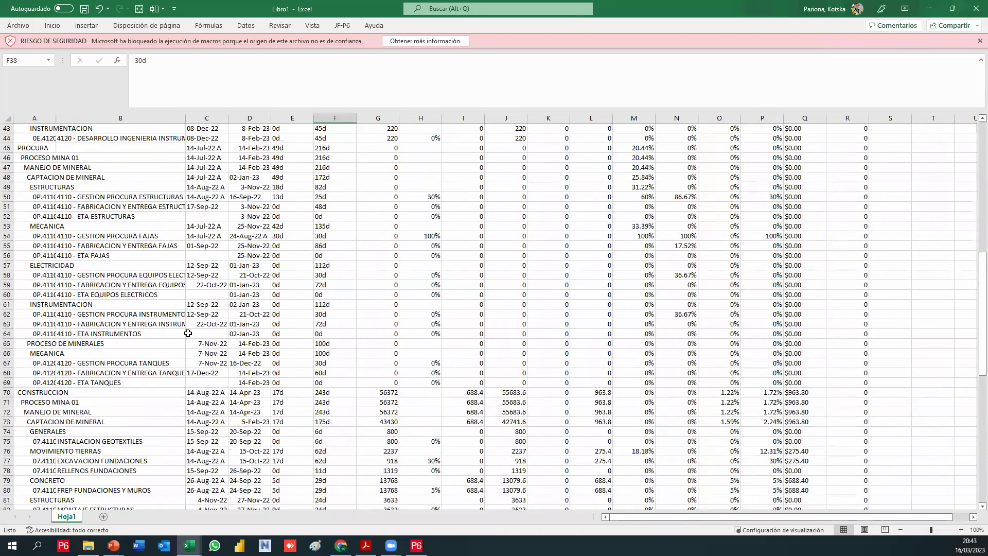
pyautogui.scroll(-1, 188, 333)
pyautogui.scroll(1, 188, 333)
pyautogui.click(119, 235)
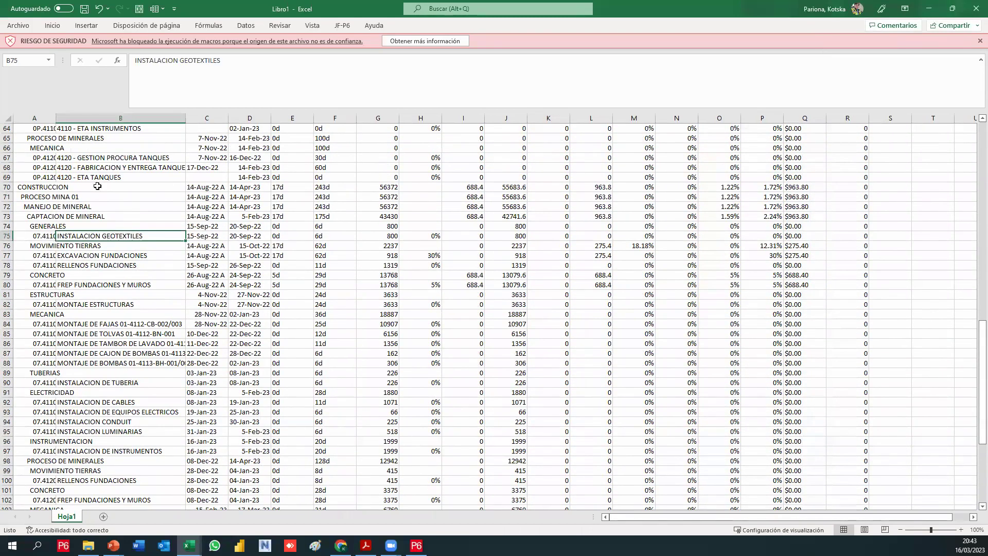
pyautogui.moveTo(55, 119); pyautogui.dragTo(100, 123)
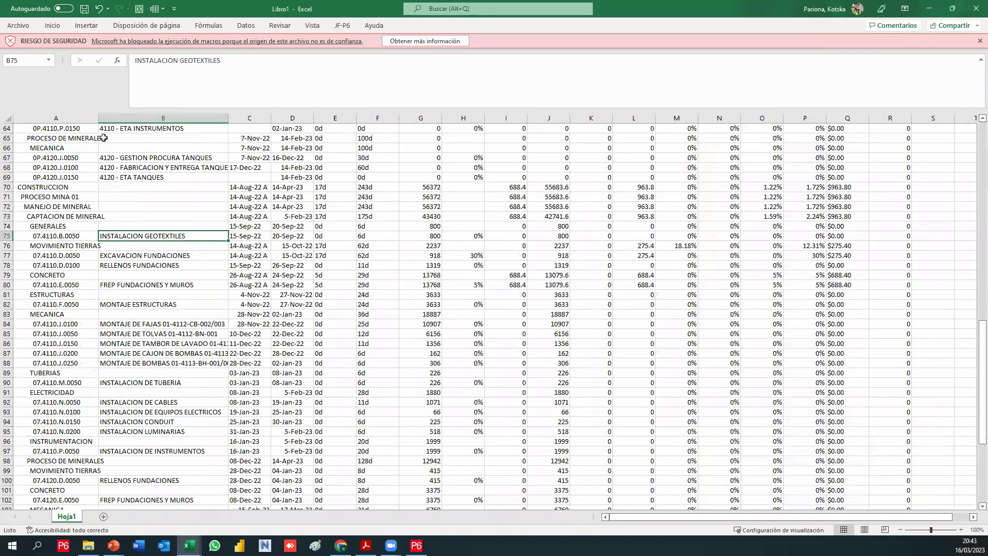
# Highlight the INSTALACION GEOTEXTILES row from column A to R and look through the construction activities below it
pyautogui.scroll(2, 103, 137)
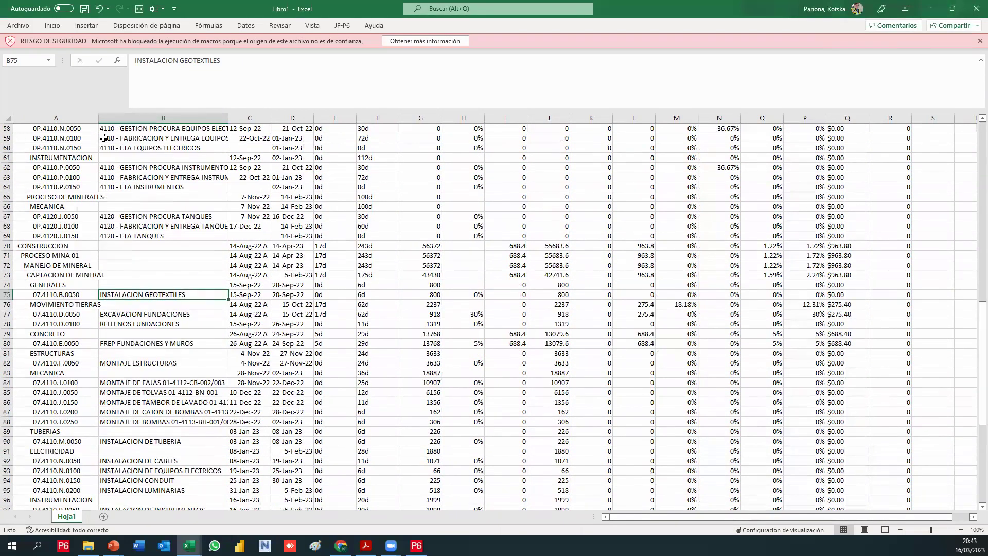
pyautogui.scroll(-3, 104, 138)
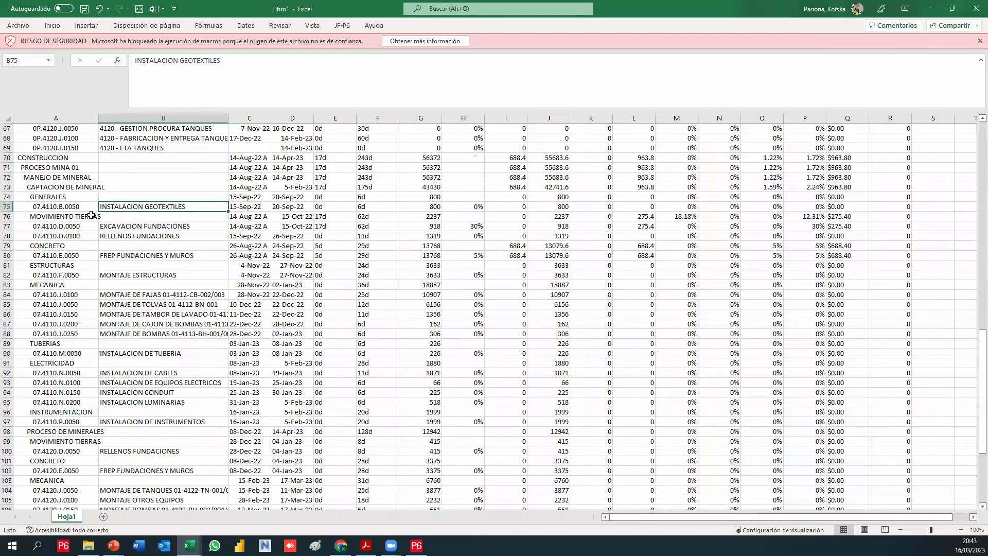
pyautogui.click(76, 207)
pyautogui.hotkey('shift', 'Up')
pyautogui.hotkey('shift', 'Right')
pyautogui.keyDown('shift'); pyautogui.click(894, 202); pyautogui.keyUp('shift')
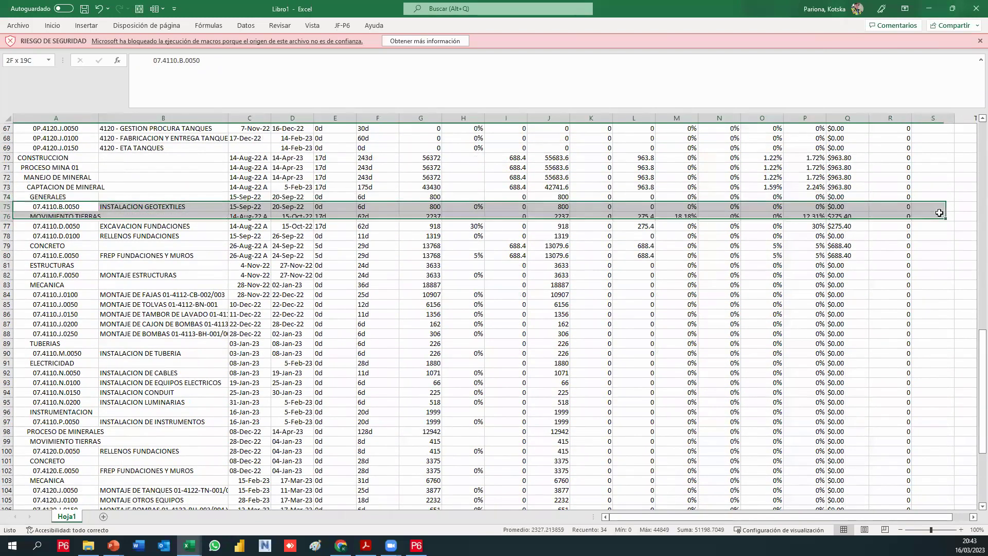
pyautogui.hotkey('shift', 'Down')
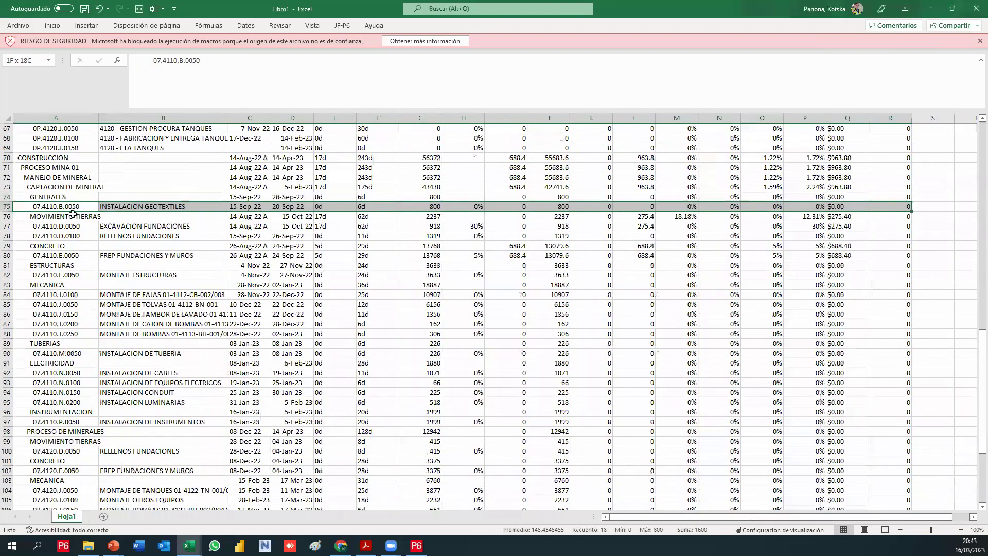
pyautogui.hotkey('shift', 'Tab')
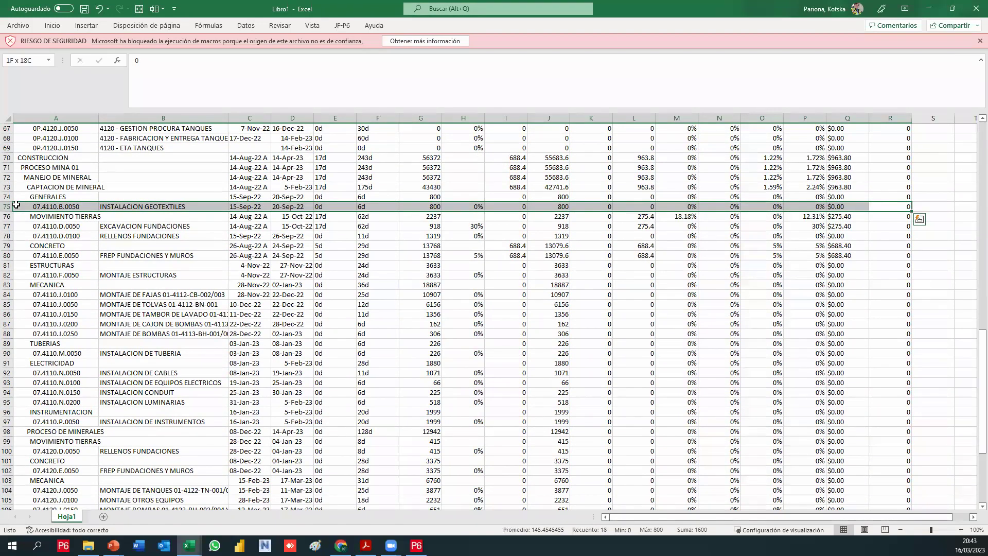
pyautogui.keyDown('shift'); pyautogui.click(95, 207); pyautogui.keyUp('shift')
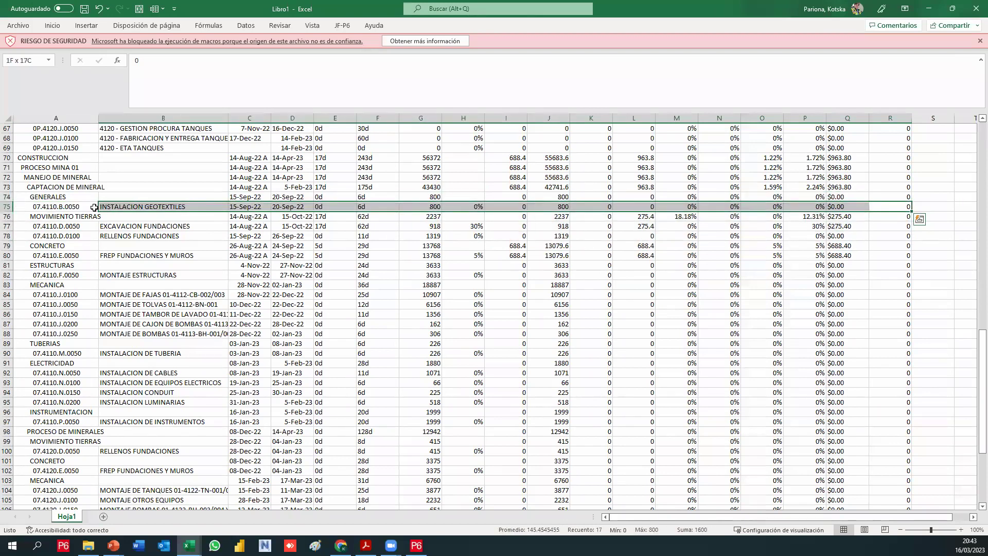
pyautogui.keyDown('shift'); pyautogui.click(94, 208); pyautogui.keyUp('shift')
pyautogui.moveTo(94, 208)
pyautogui.mouseDown()
pyautogui.moveTo(895, 207)
pyautogui.moveTo(52, 202)
pyautogui.moveTo(77, 110)
pyautogui.moveTo(81, 216)
pyautogui.mouseUp()
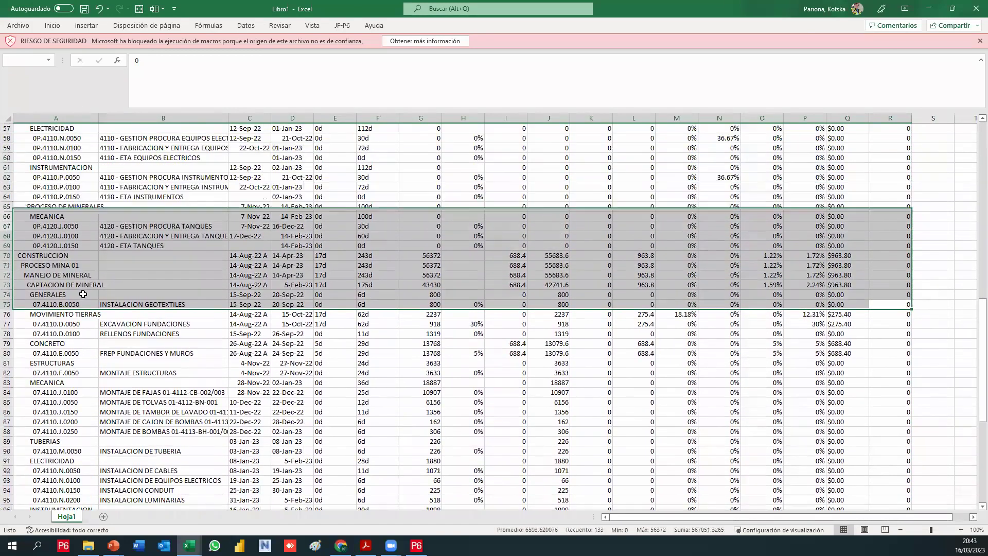
pyautogui.moveTo(83, 294); pyautogui.dragTo(80, 305)
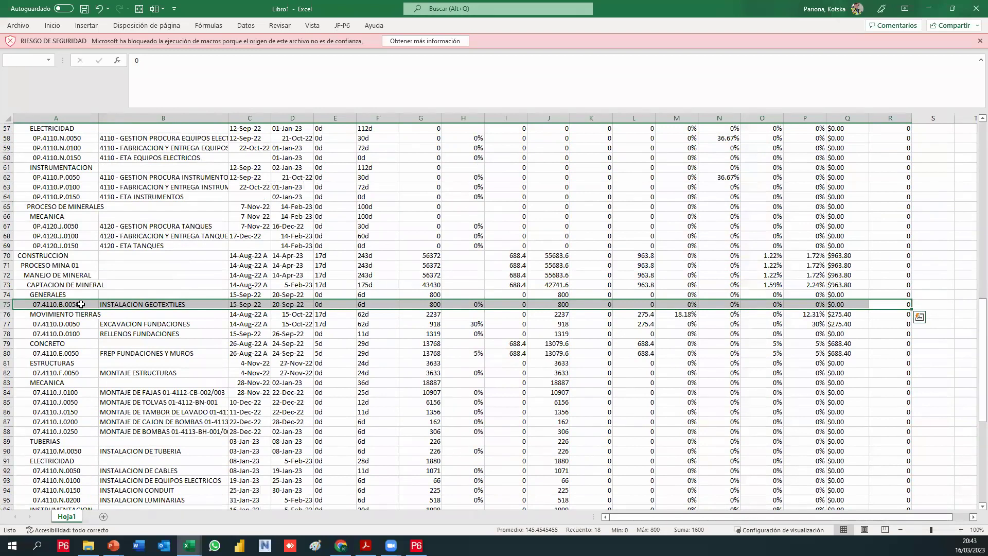
pyautogui.scroll(-3, 132, 306)
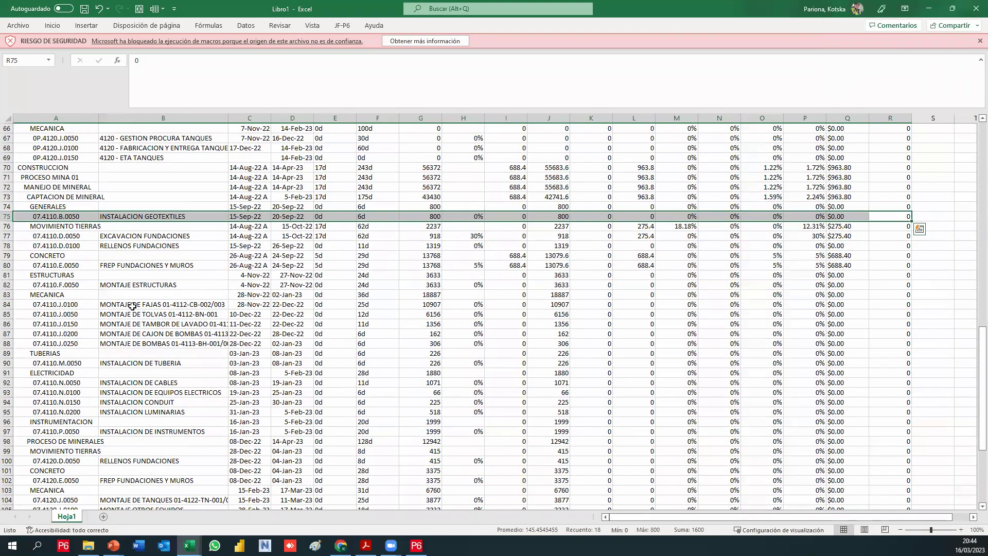
pyautogui.scroll(-1, 132, 306)
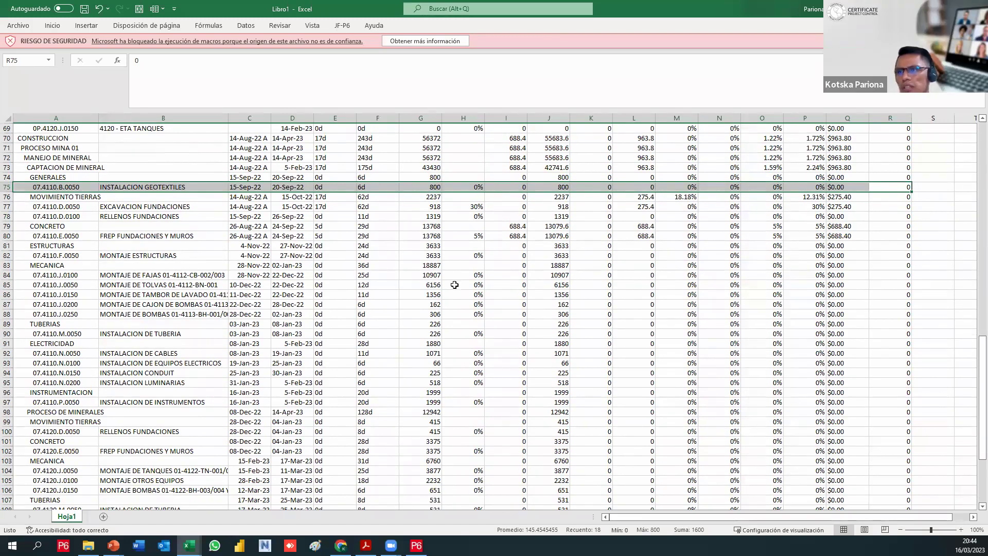
pyautogui.scroll(-2, 280, 269)
pyautogui.scroll(-5, 281, 269)
pyautogui.scroll(3, 283, 265)
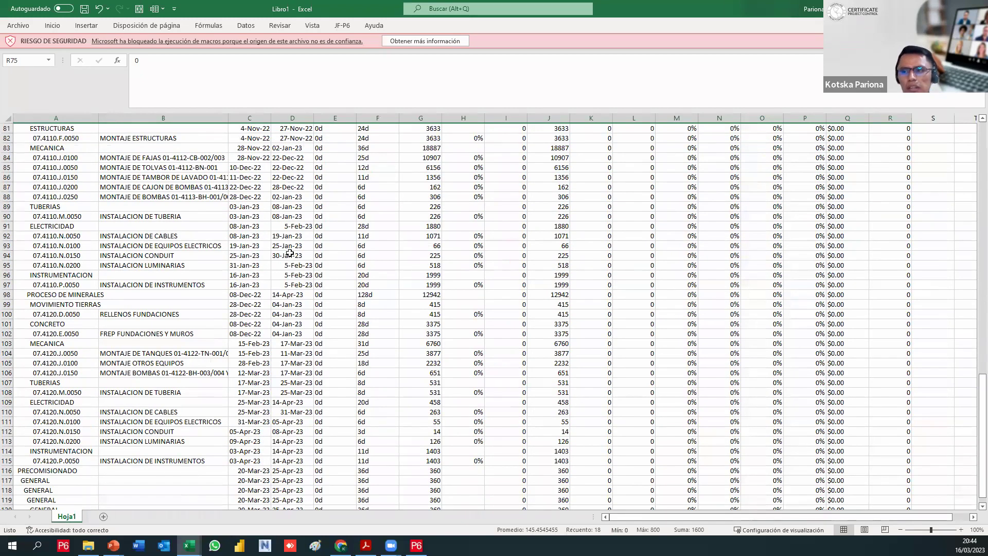
# Switch back to Primavera P6 and narrow the Activity Name, Start and Budgeted Labor Units columns of the activity table
pyautogui.click(416, 546)
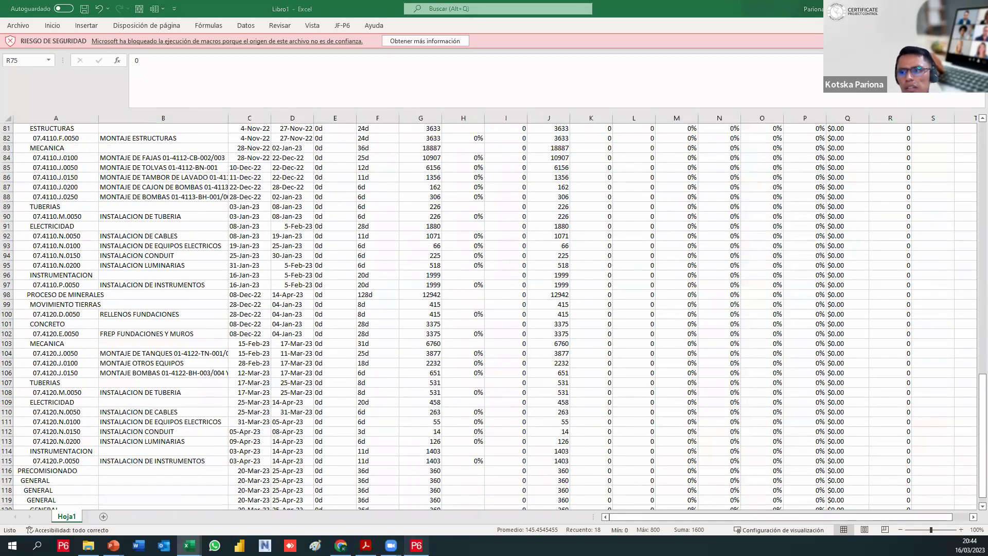
pyautogui.click(315, 355)
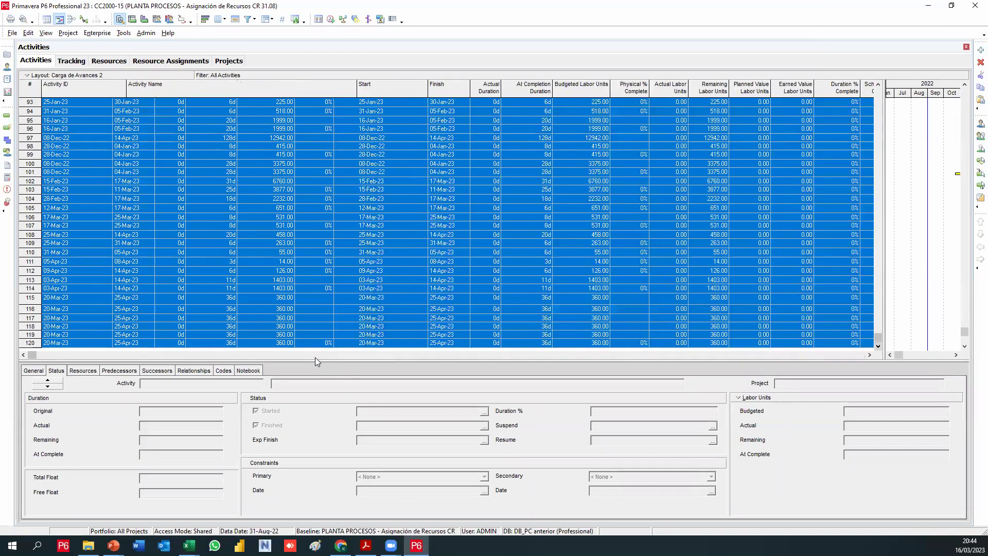
pyautogui.scroll(1, 448, 318)
pyautogui.scroll(8, 448, 317)
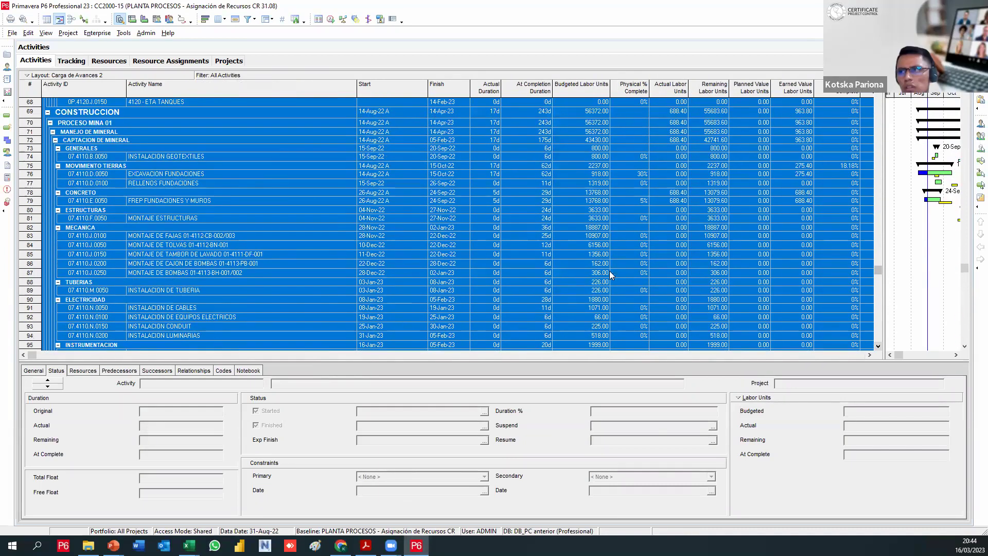
pyautogui.moveTo(878, 269); pyautogui.dragTo(879, 82)
pyautogui.click(452, 216)
pyautogui.moveTo(357, 88); pyautogui.dragTo(312, 87)
pyautogui.moveTo(381, 88)
pyautogui.mouseDown()
pyautogui.moveTo(351, 88)
pyautogui.moveTo(390, 91)
pyautogui.mouseUp()
pyautogui.moveTo(473, 88); pyautogui.dragTo(496, 90)
# Examine the labor units and percent complete values of the INGENIERIA and PROCURA activities
pyautogui.scroll(-2, 465, 247)
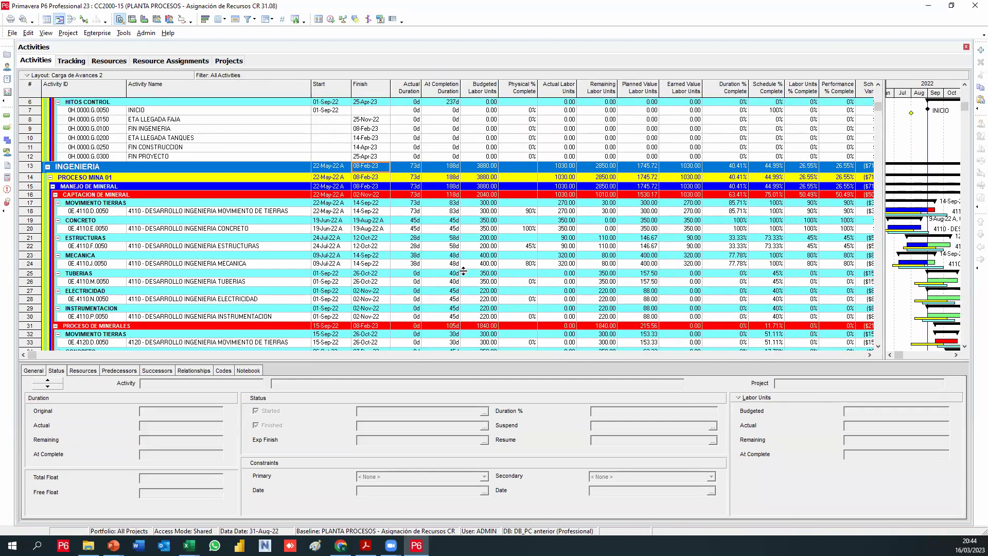
pyautogui.scroll(-3, 464, 271)
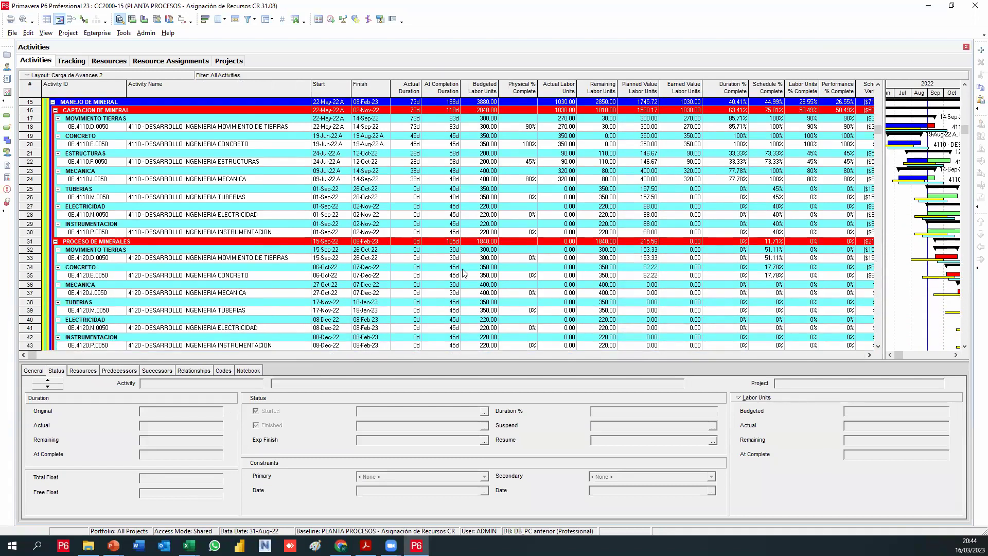
pyautogui.scroll(-1, 465, 272)
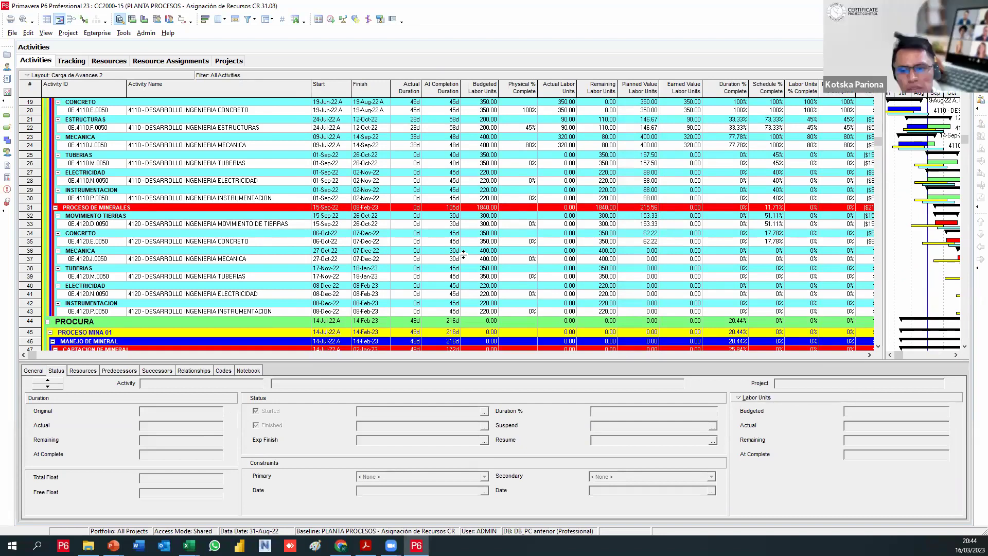
pyautogui.scroll(-1, 717, 207)
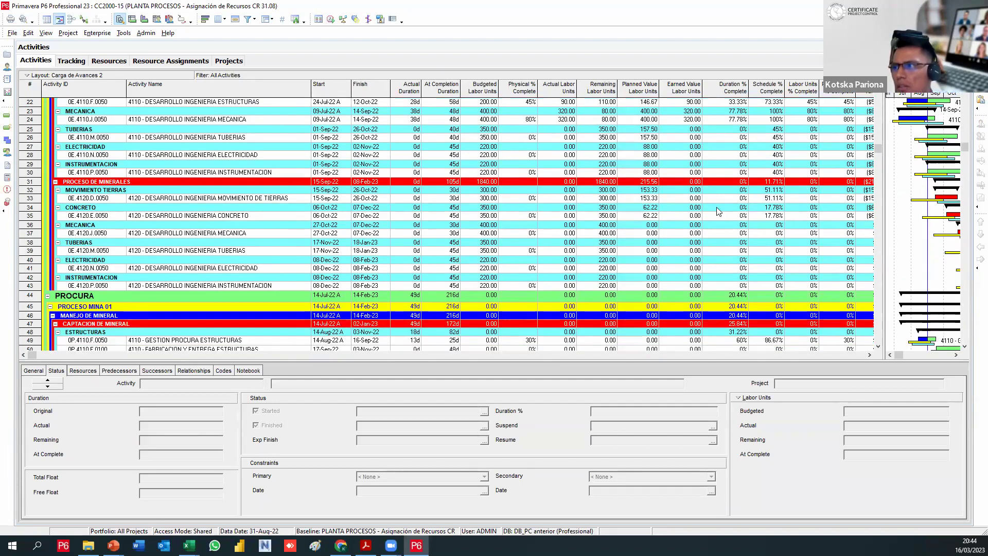
pyautogui.scroll(-5, 633, 223)
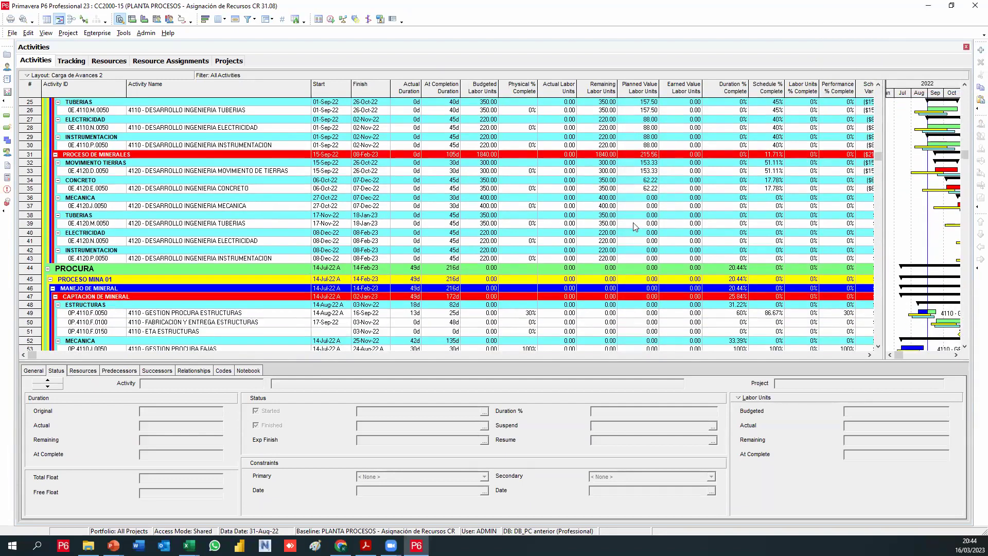
# Check the Planned Value Labor Units of the structure fabrication and ETA ESTRUCTURAS activities under PROCURA
pyautogui.click(634, 219)
pyautogui.click(635, 227)
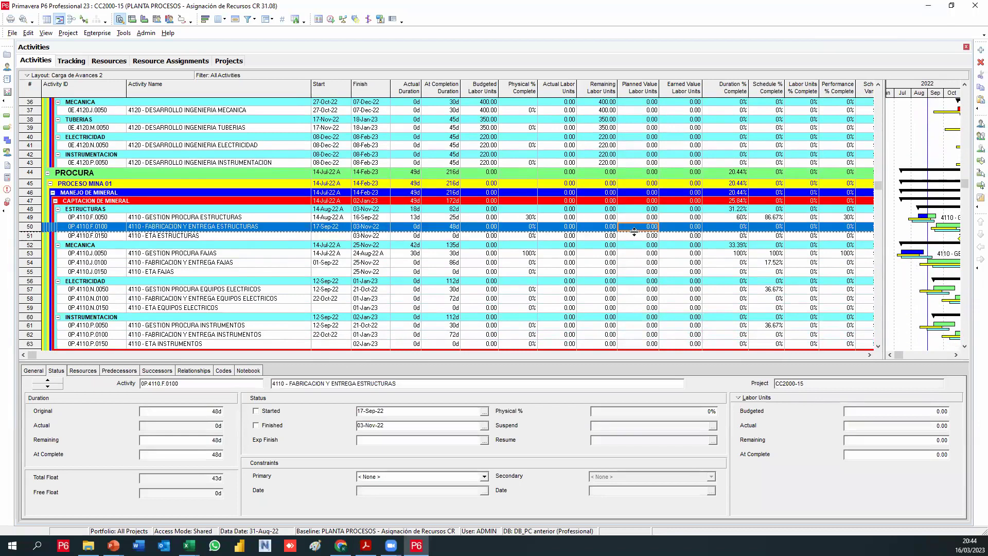
pyautogui.click(635, 236)
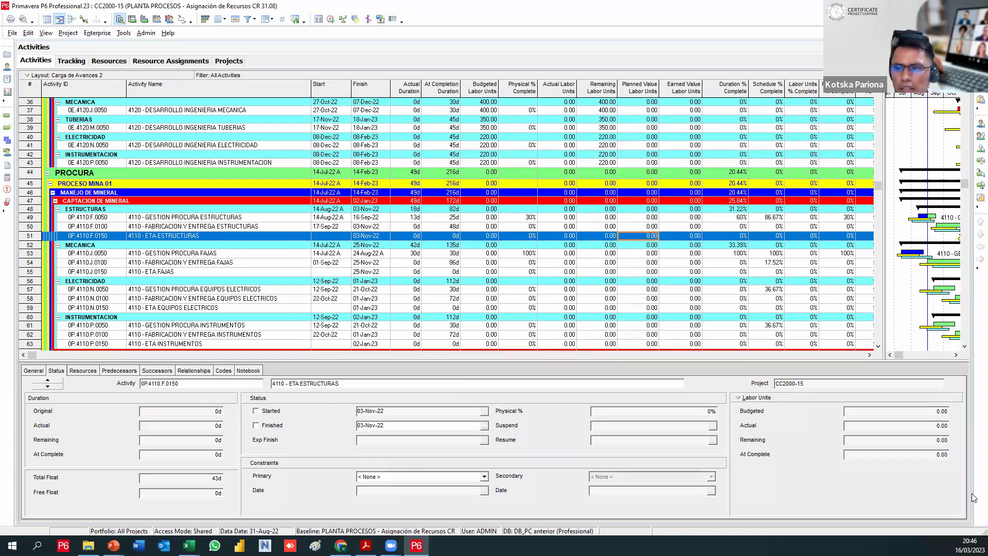
# Switch to the Libro1 workbook in Excel and widen column B so the full activity names fit
pyautogui.moveTo(189, 545)
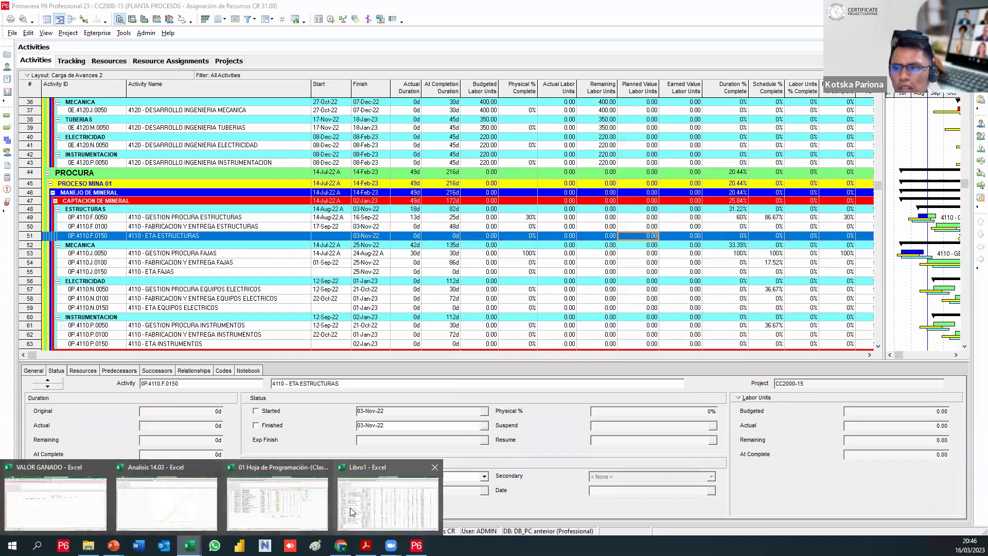
pyautogui.click(352, 464)
pyautogui.scroll(20, 352, 464)
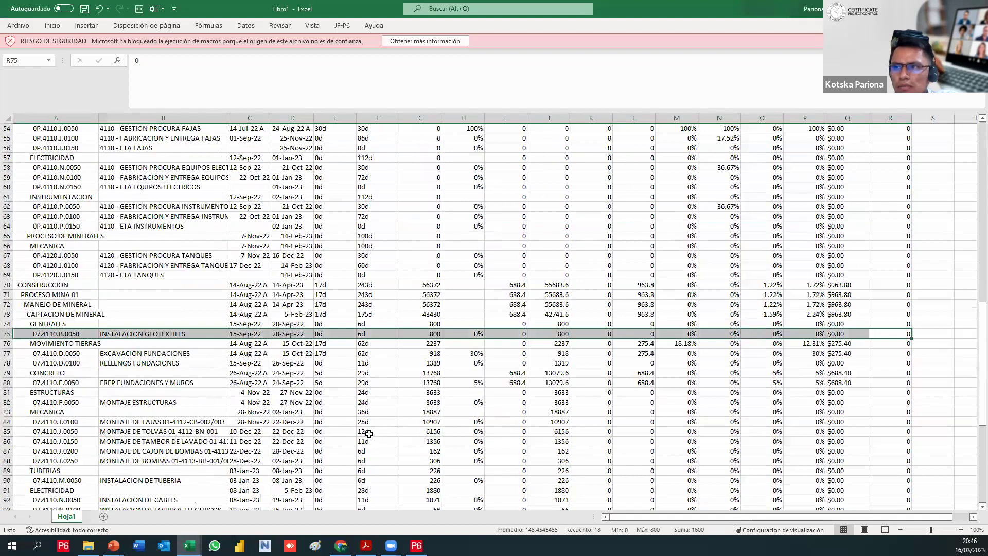
pyautogui.moveTo(625, 354); pyautogui.dragTo(564, 412)
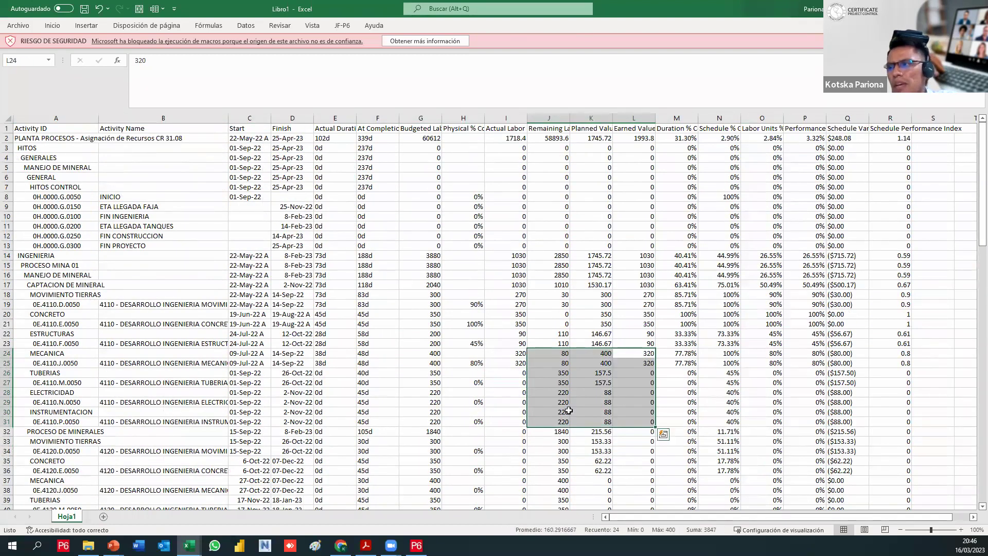
pyautogui.click(563, 412)
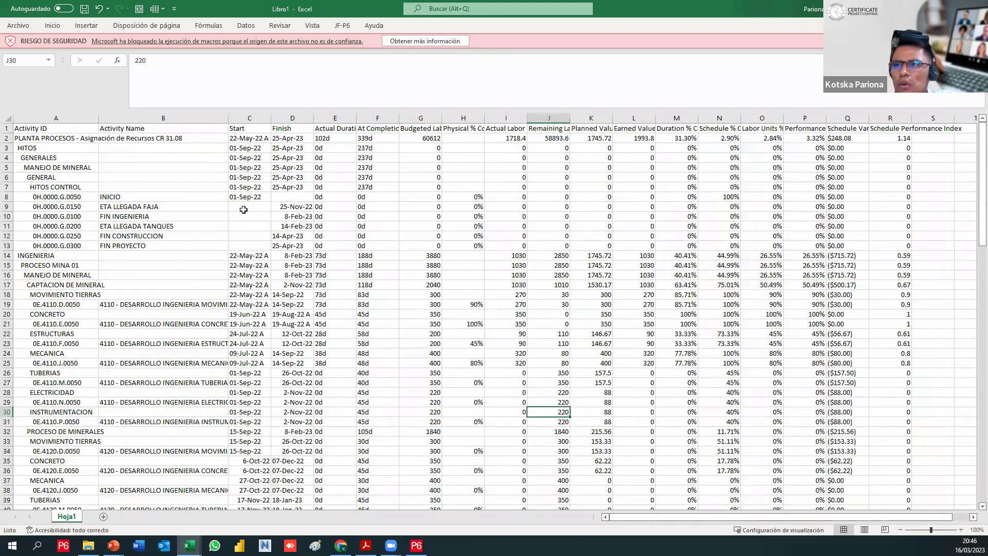
pyautogui.moveTo(243, 124); pyautogui.dragTo(301, 134)
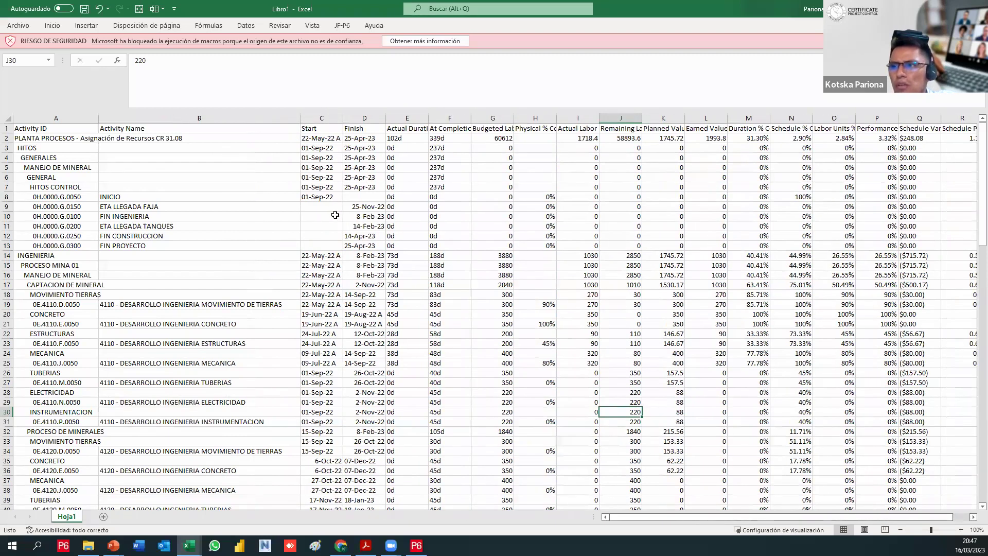
pyautogui.scroll(-1, 450, 388)
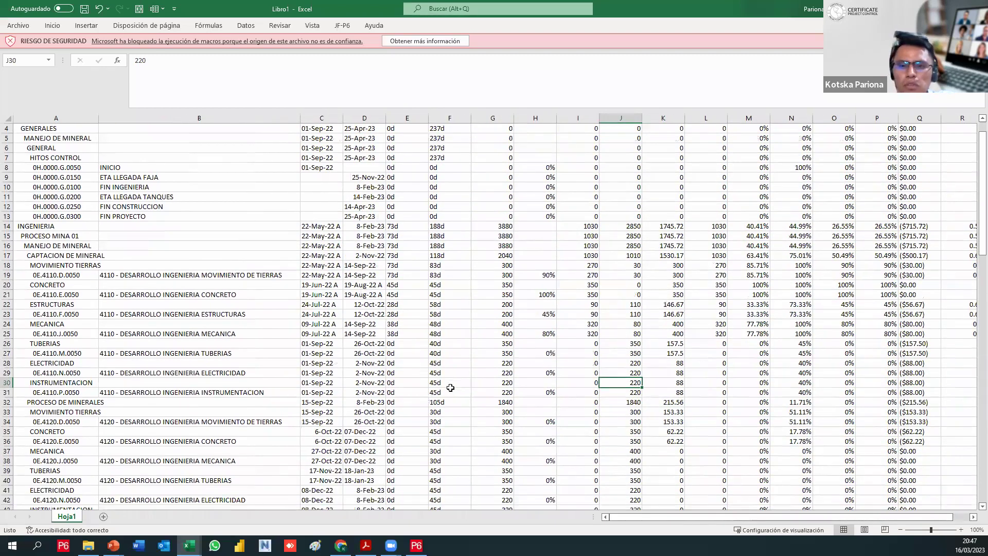
# Switch back to Primavera P6 and check the Actual Labor Units of the PROCURA activities down to CONSTRUCCION
pyautogui.click(416, 545)
pyautogui.scroll(-2, 359, 311)
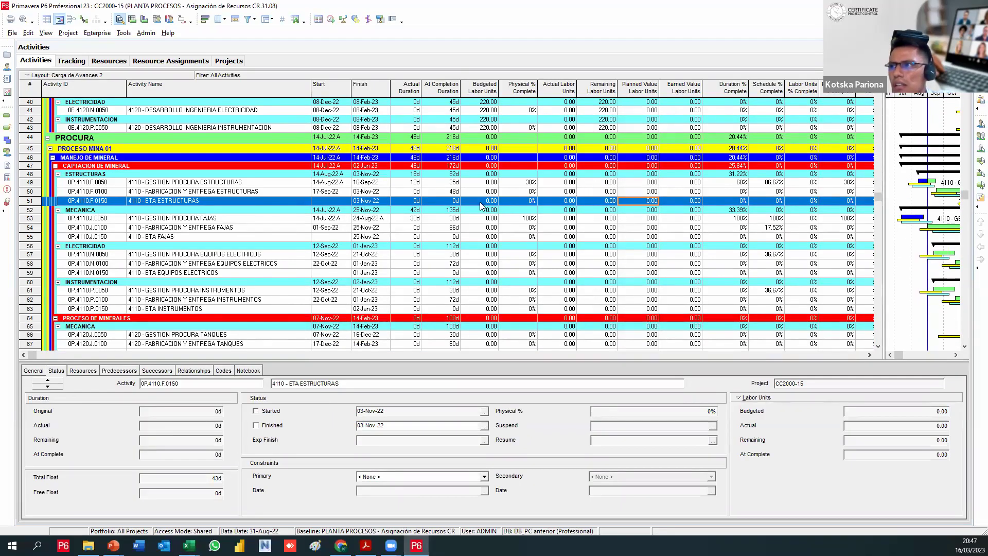
pyautogui.click(568, 203)
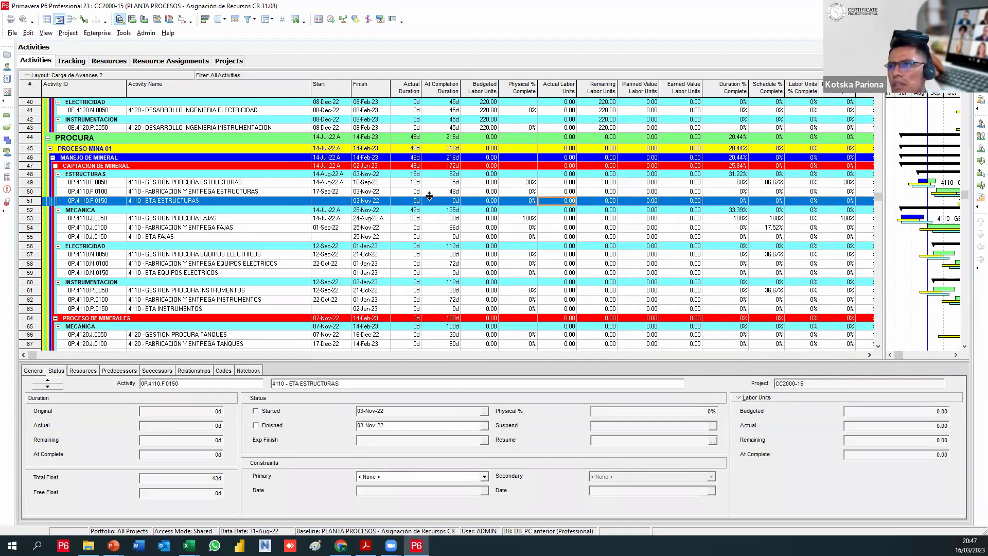
pyautogui.scroll(-3, 548, 288)
pyautogui.scroll(-3, 548, 289)
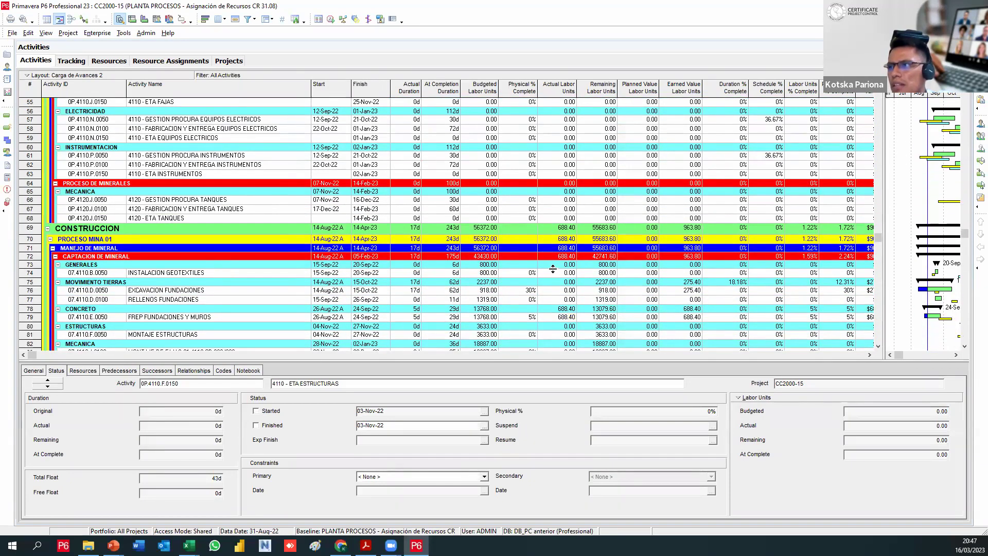
# Examine the Actual Labor Units of EXCAVACION FUNDACIONES, RELLENOS FUNDACIONES and the other activities under CONSTRUCCION
pyautogui.click(591, 274)
pyautogui.click(566, 272)
pyautogui.scroll(-1, 562, 287)
pyautogui.scroll(-1, 562, 286)
pyautogui.click(568, 273)
pyautogui.click(569, 273)
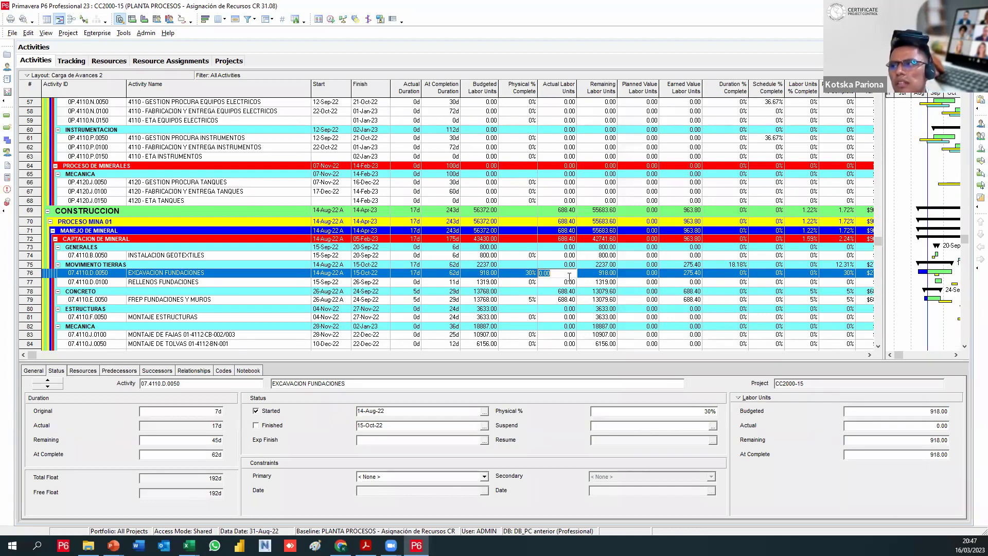
pyautogui.press('Return')
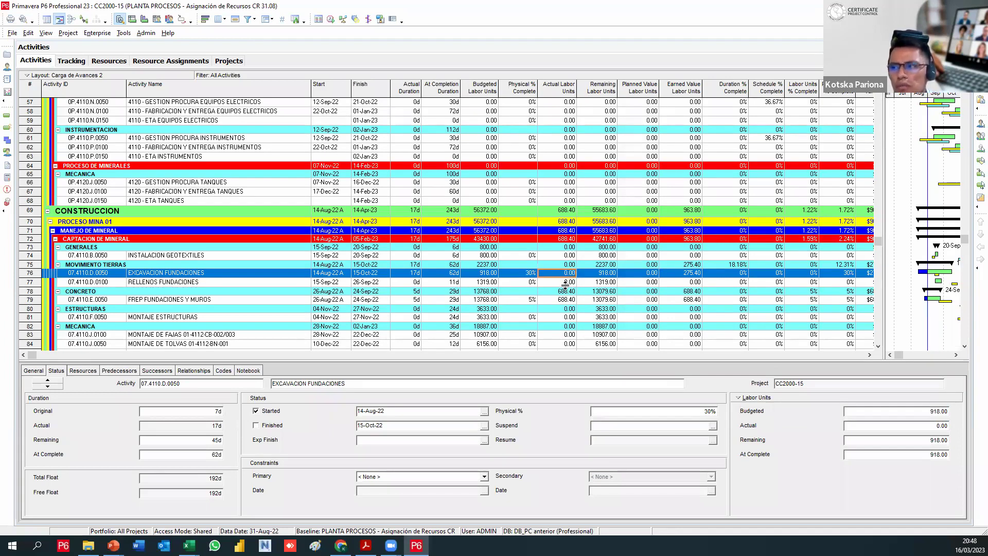
pyautogui.click(567, 283)
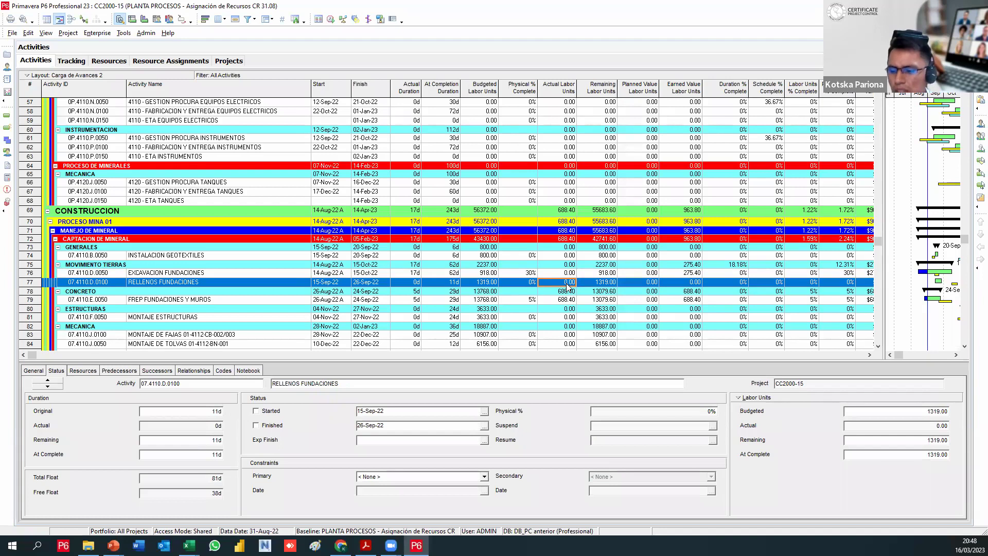
pyautogui.scroll(-4, 567, 285)
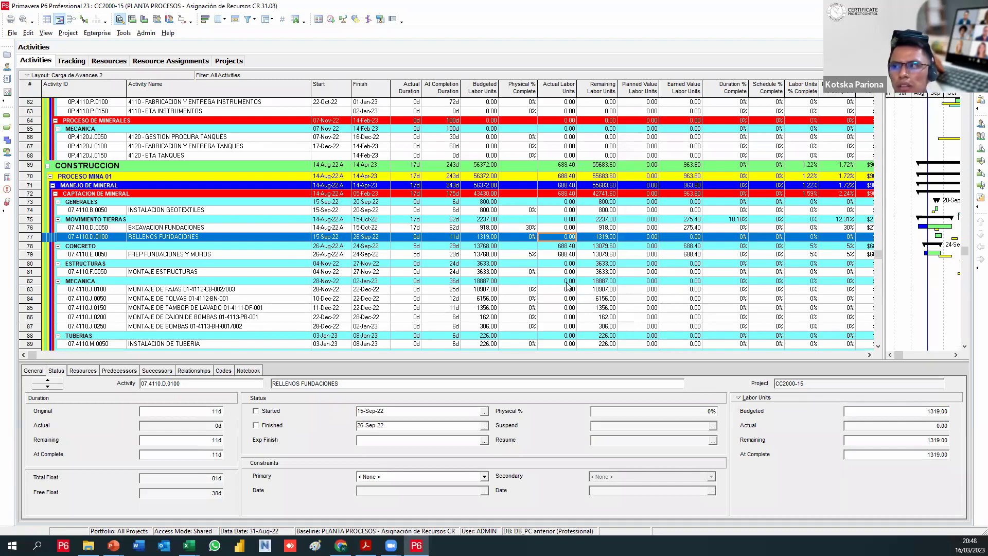
pyautogui.scroll(-1, 567, 286)
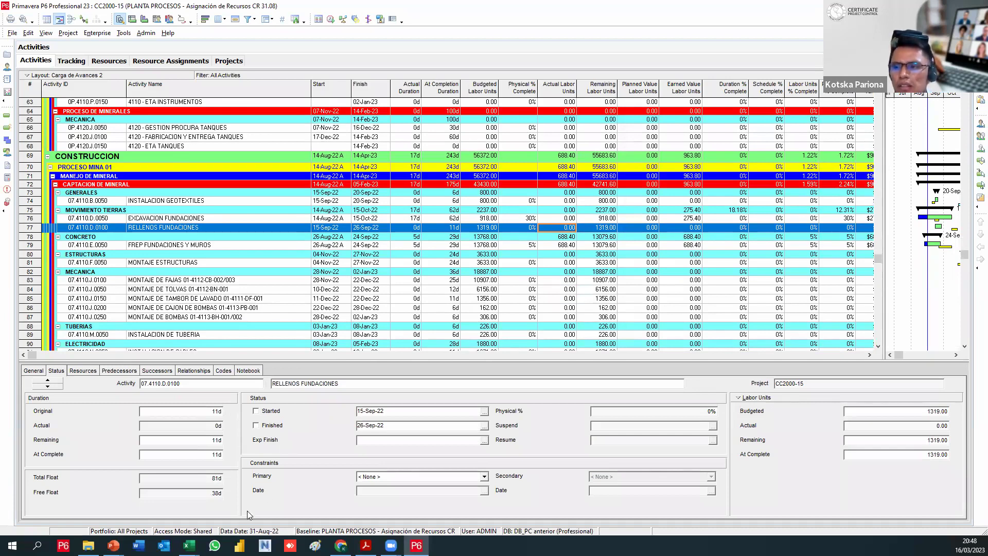
pyautogui.scroll(2, 334, 342)
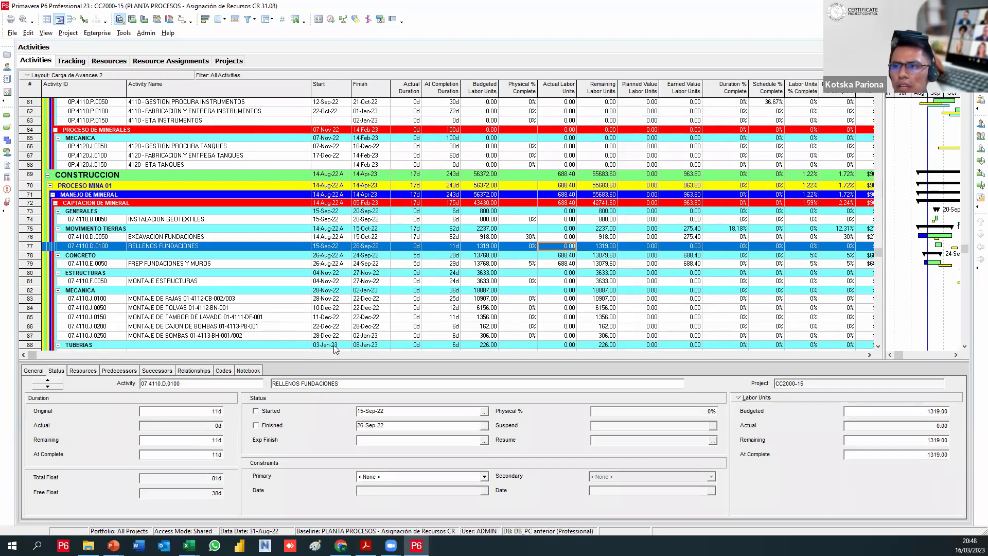
pyautogui.scroll(-7, 335, 339)
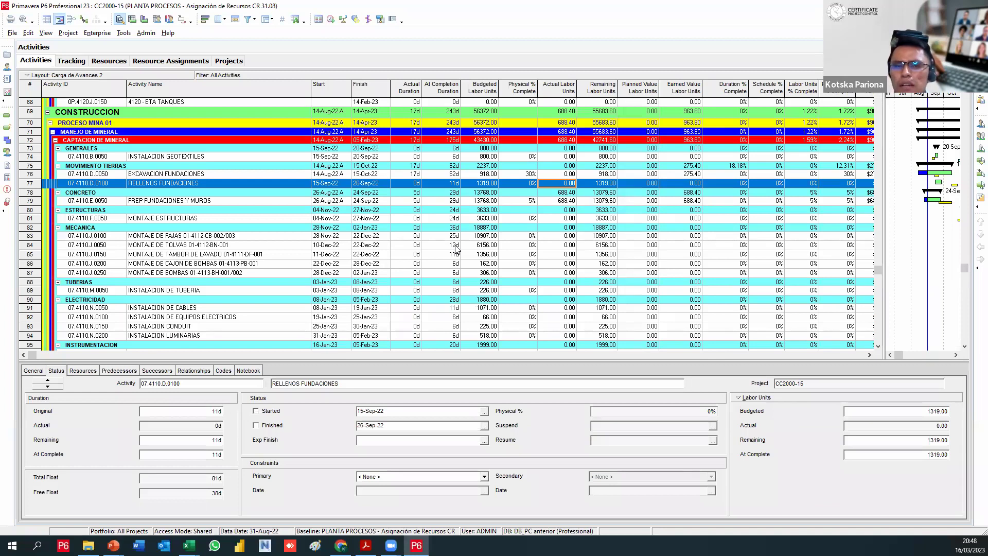
# Switch to the VALOR GANADO workbook in Excel and fill the EV column, cells G7 to G22, with yellow
pyautogui.moveTo(188, 545)
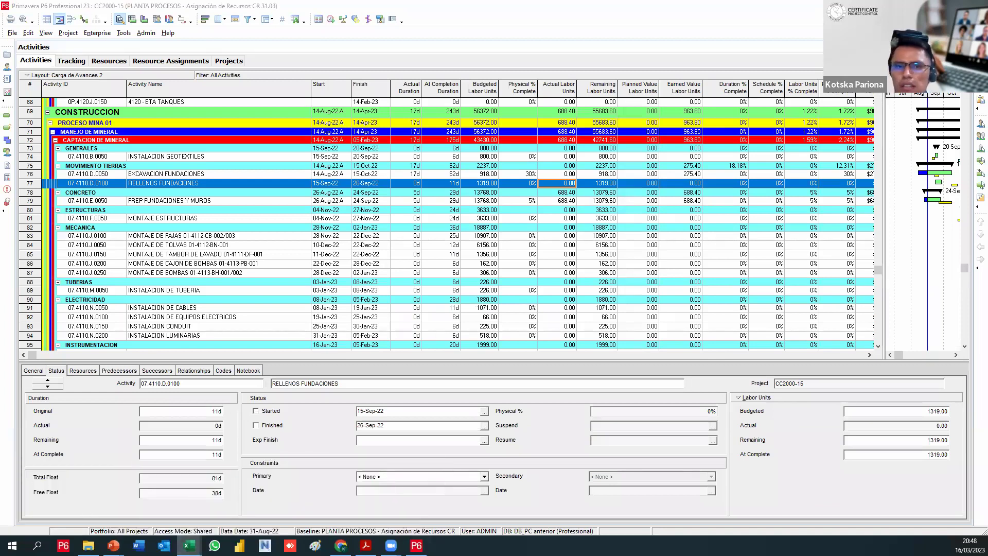
pyautogui.hotkey('alt', 'Tab')
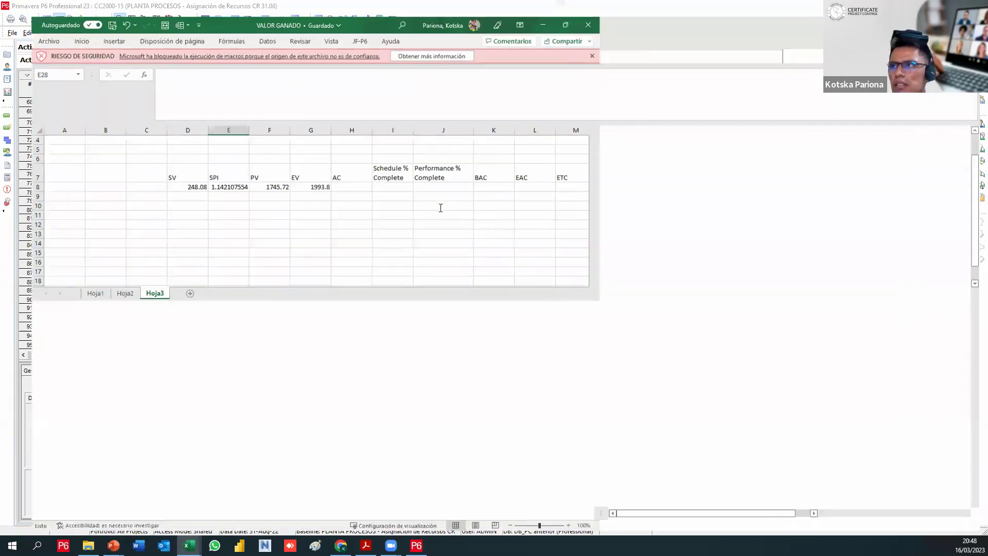
pyautogui.moveTo(367, 206); pyautogui.dragTo(332, 216)
pyautogui.moveTo(291, 164); pyautogui.dragTo(280, 315)
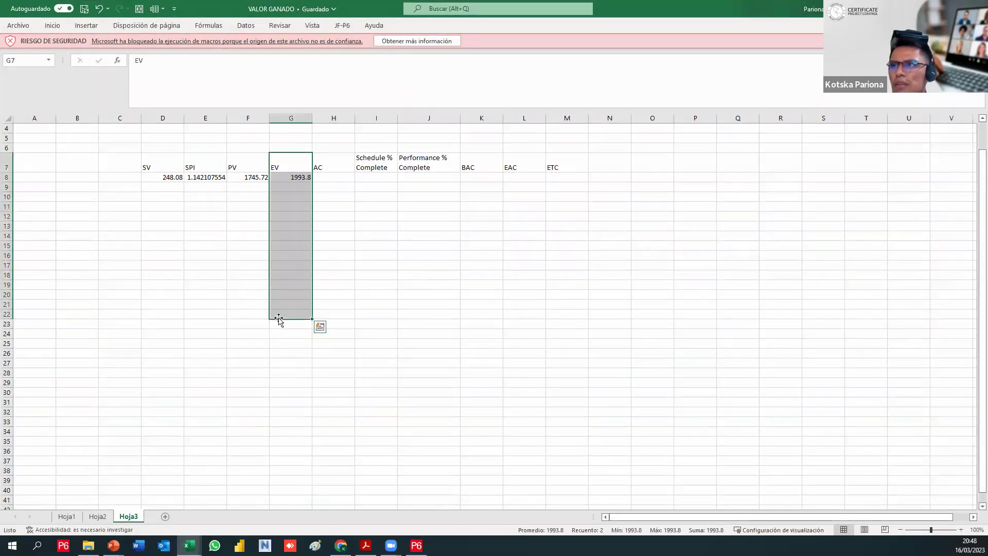
pyautogui.click(54, 27)
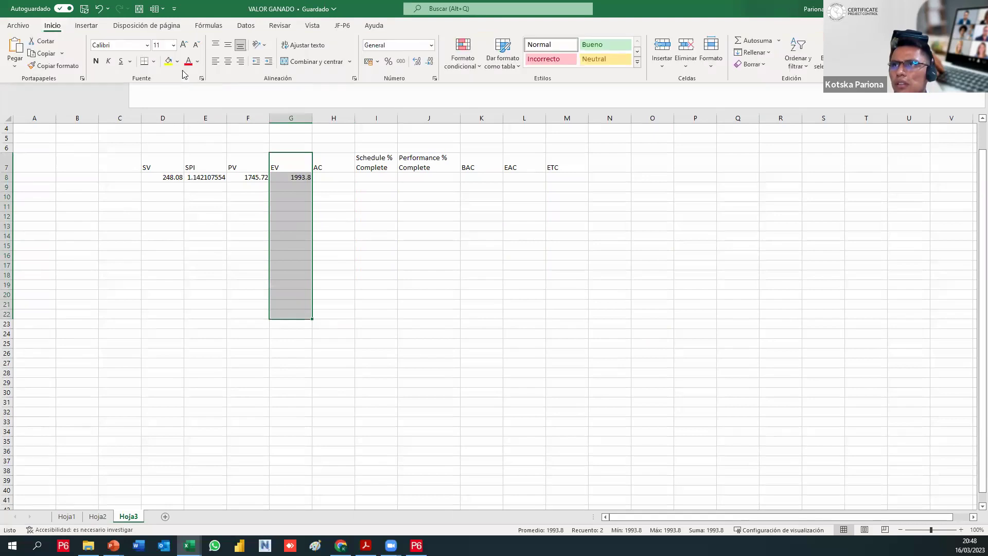
pyautogui.click(166, 65)
pyautogui.click(199, 216)
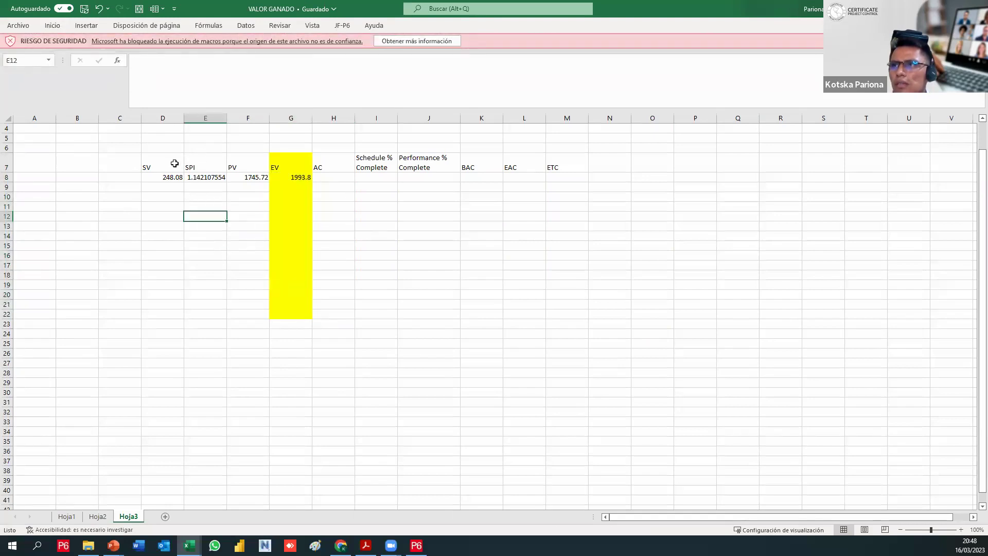
# Fill the PV column, cells F7 to F22, with yellow
pyautogui.moveTo(243, 168); pyautogui.dragTo(247, 317)
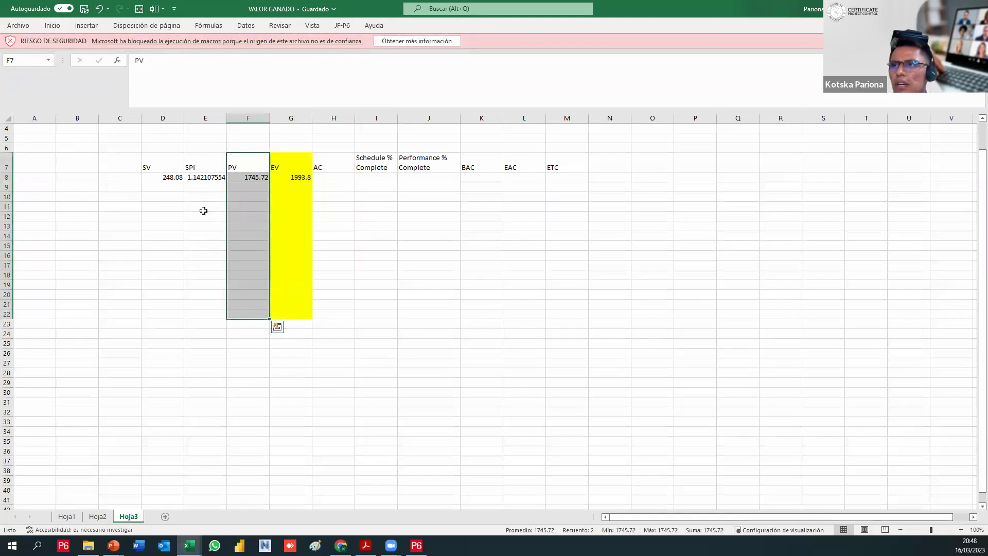
pyautogui.click(53, 26)
pyautogui.click(168, 61)
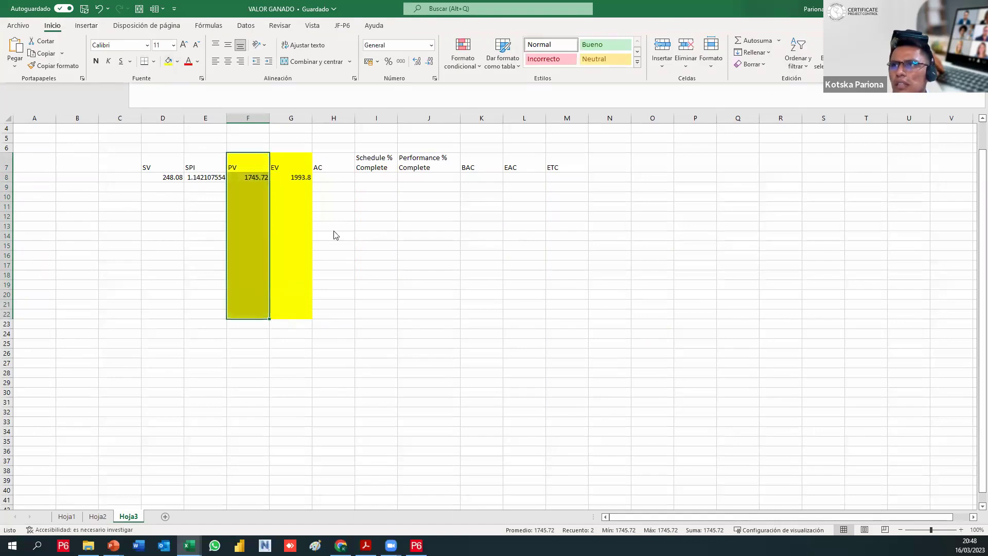
pyautogui.click(323, 322)
# Point out the PV and EV cells below the headers and the AC column cells, ending with cell H8 selected
pyautogui.moveTo(260, 177); pyautogui.dragTo(289, 349)
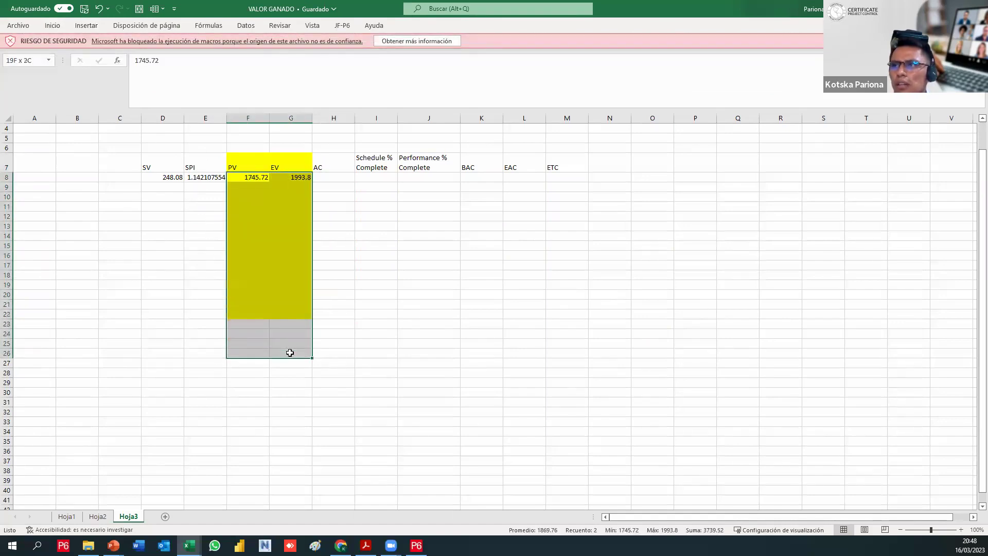
pyautogui.click(335, 270)
pyautogui.moveTo(334, 177); pyautogui.dragTo(319, 342)
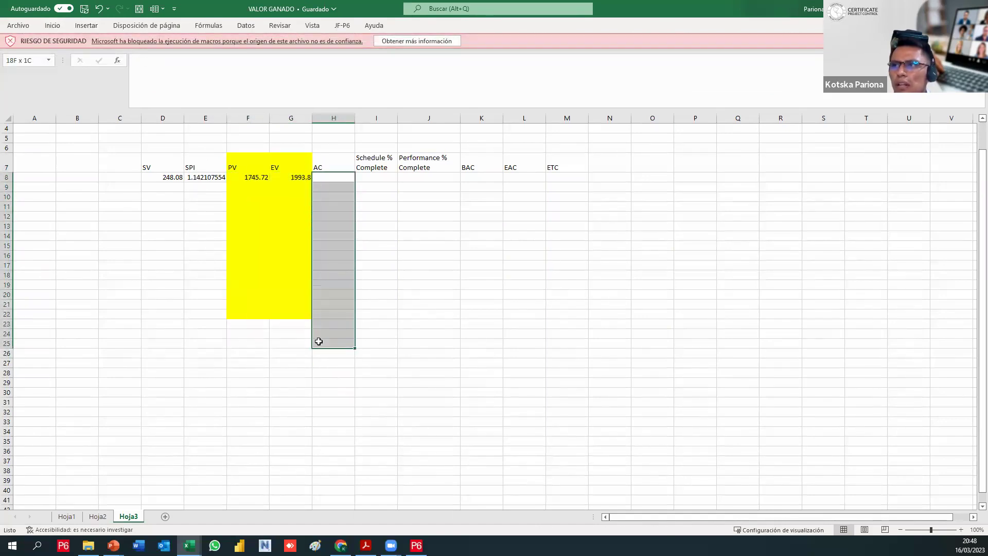
pyautogui.click(316, 237)
pyautogui.click(326, 180)
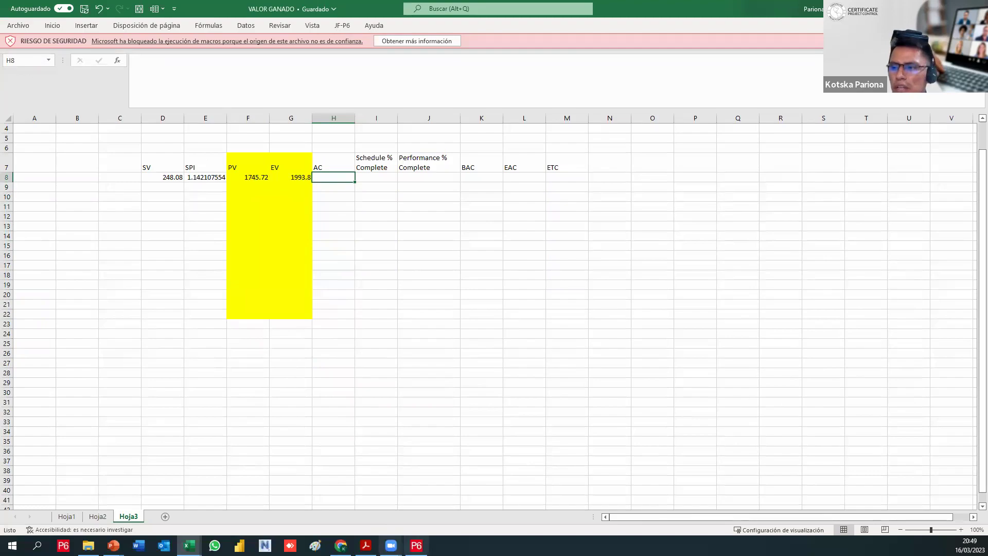
# Switch to Primavera P6 and inspect the Actual Labor Units value of the EXCAVACION FUNDACIONES activity, leaving it as is
pyautogui.click(416, 546)
pyautogui.scroll(3, 587, 322)
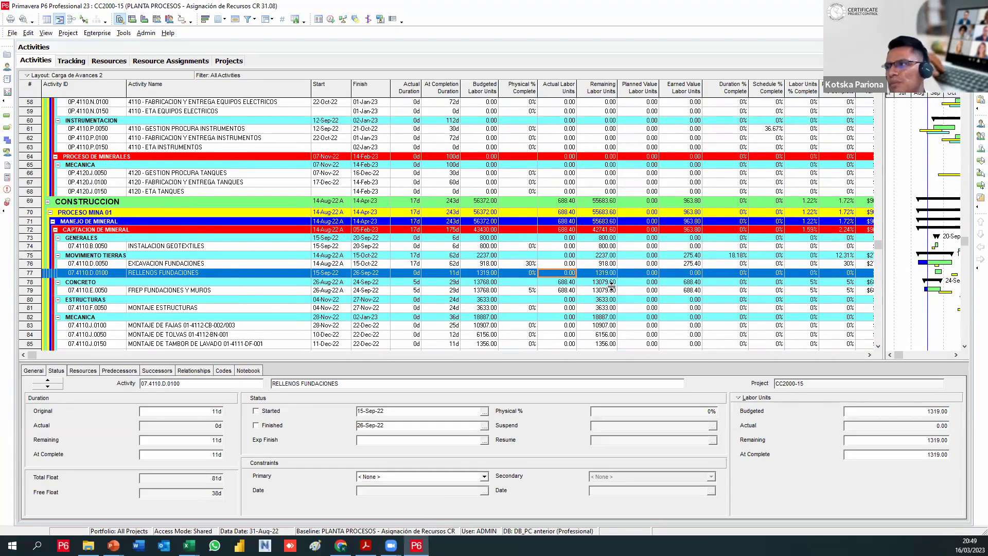
pyautogui.scroll(-2, 561, 296)
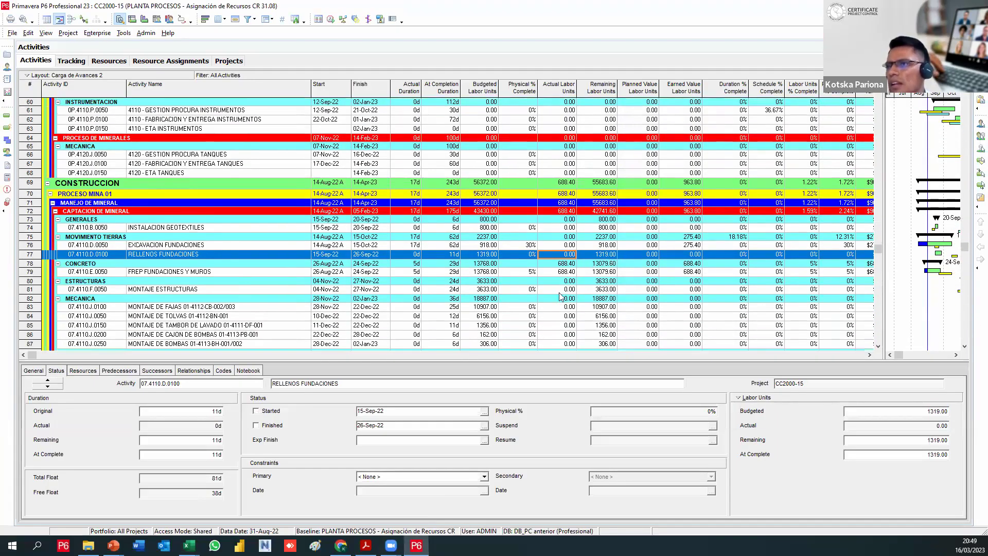
pyautogui.click(573, 210)
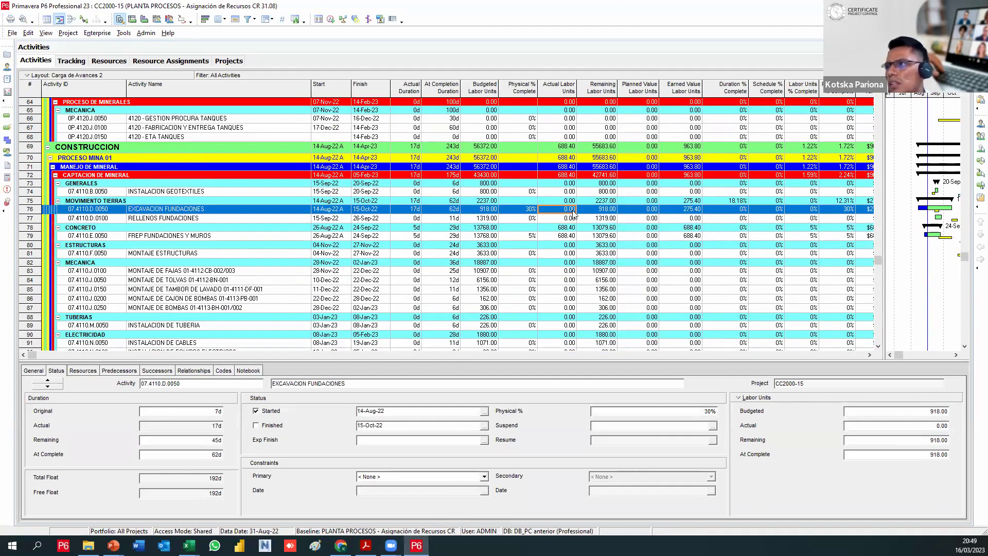
pyautogui.click(573, 211)
pyautogui.press('Escape')
# Review the Budgeted Labor Units and Physical % Complete of the EXCAVACION FUNDACIONES activity under MOVIMIENTO TIERRAS
pyautogui.scroll(1, 553, 219)
pyautogui.scroll(4, 552, 221)
pyautogui.scroll(-3, 551, 257)
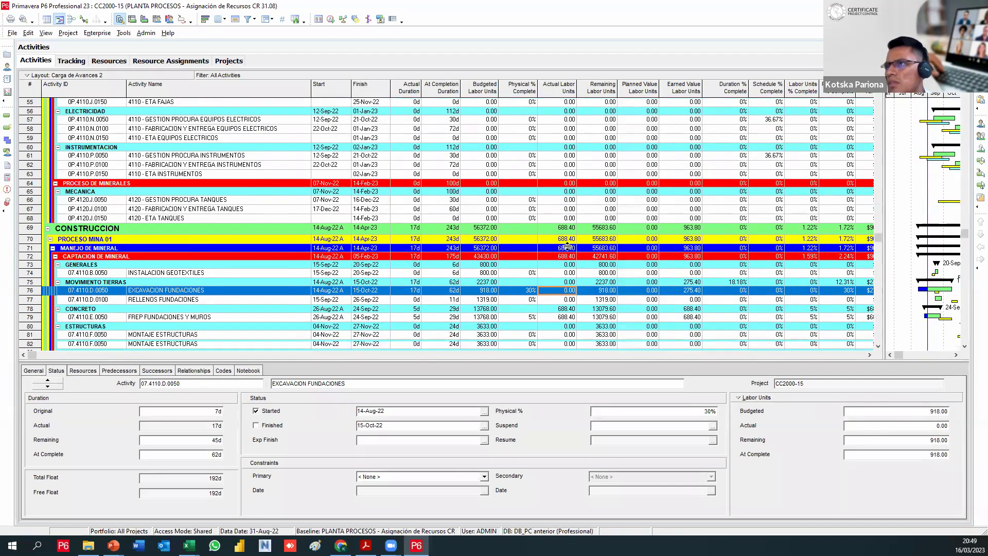
pyautogui.scroll(-1, 550, 262)
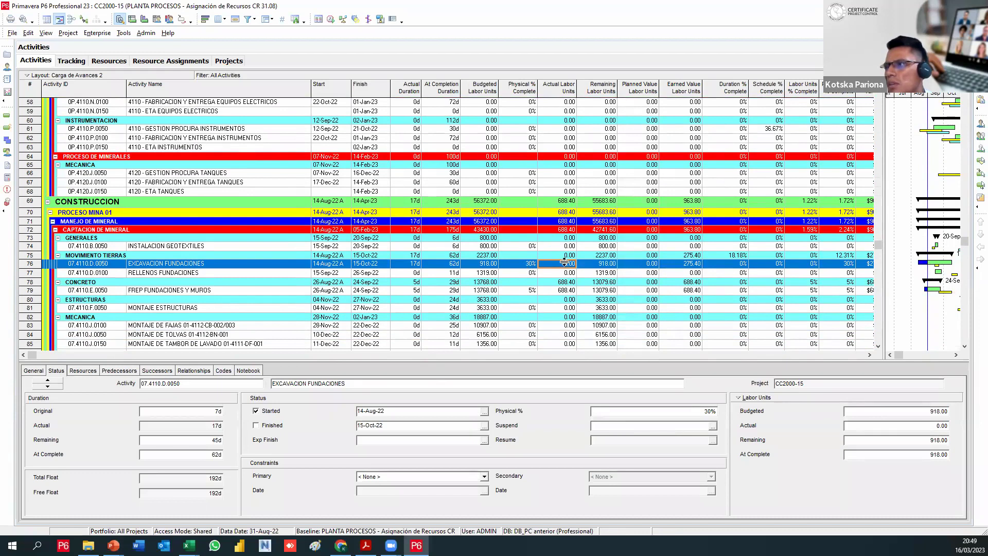
pyautogui.click(491, 265)
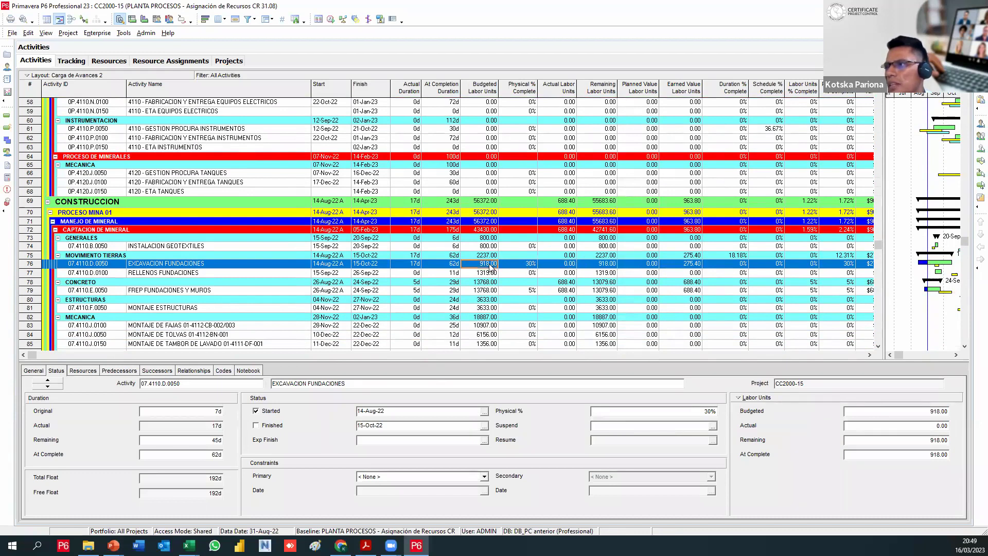
pyautogui.click(529, 265)
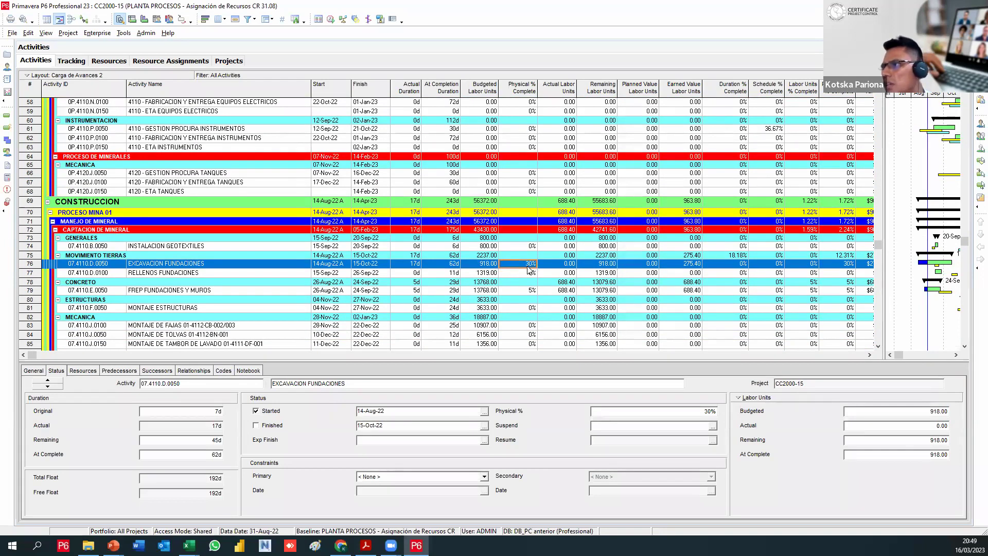
# Set the Actual Labor Units of the EXCAVACION FUNDACIONES activity to 275.4
pyautogui.click(571, 265)
pyautogui.click(571, 265)
pyautogui.write('27')
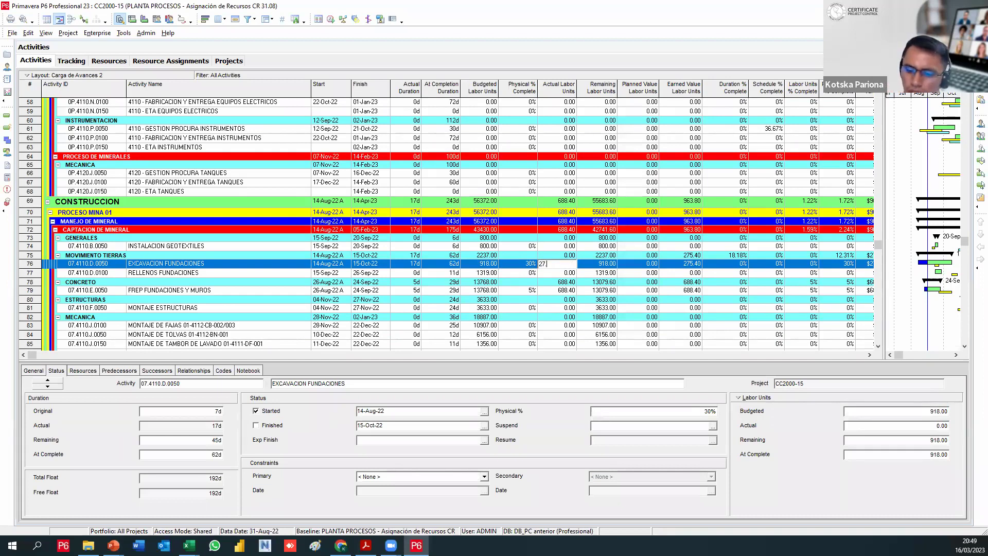
pyautogui.write('5.4')
pyautogui.press('Return')
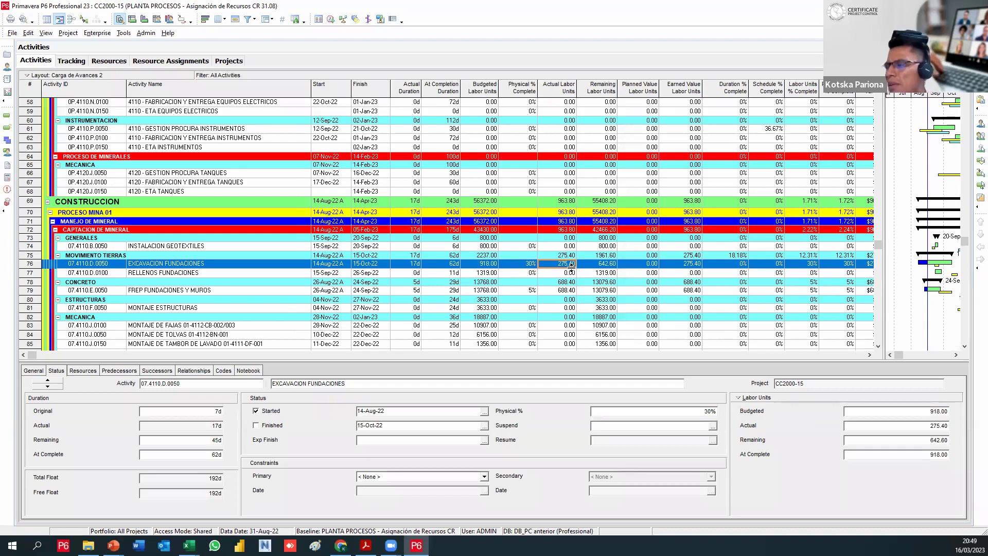
# Collapse the INGENIERIA and PROCURA groups in the activity table
pyautogui.scroll(2, 581, 241)
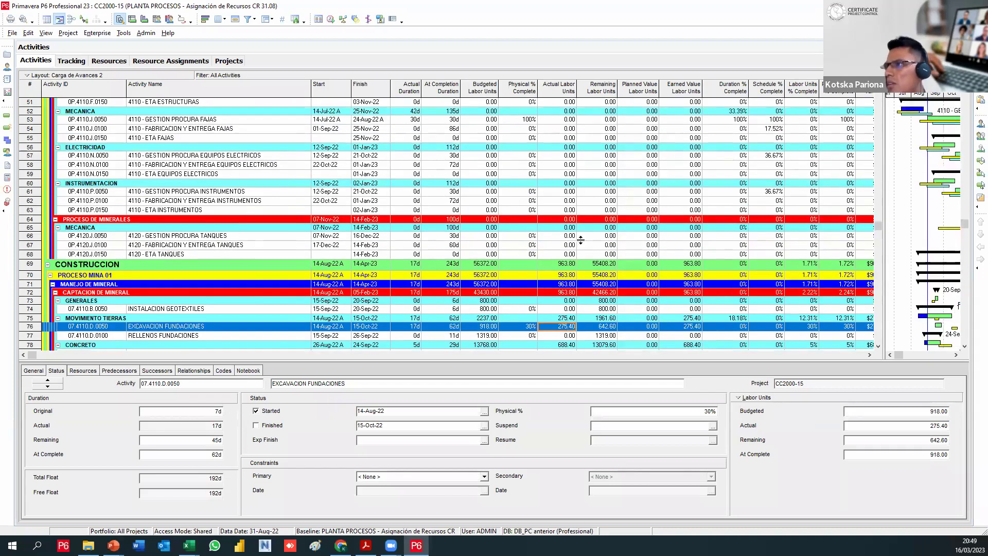
pyautogui.scroll(10, 581, 240)
pyautogui.scroll(10, 591, 247)
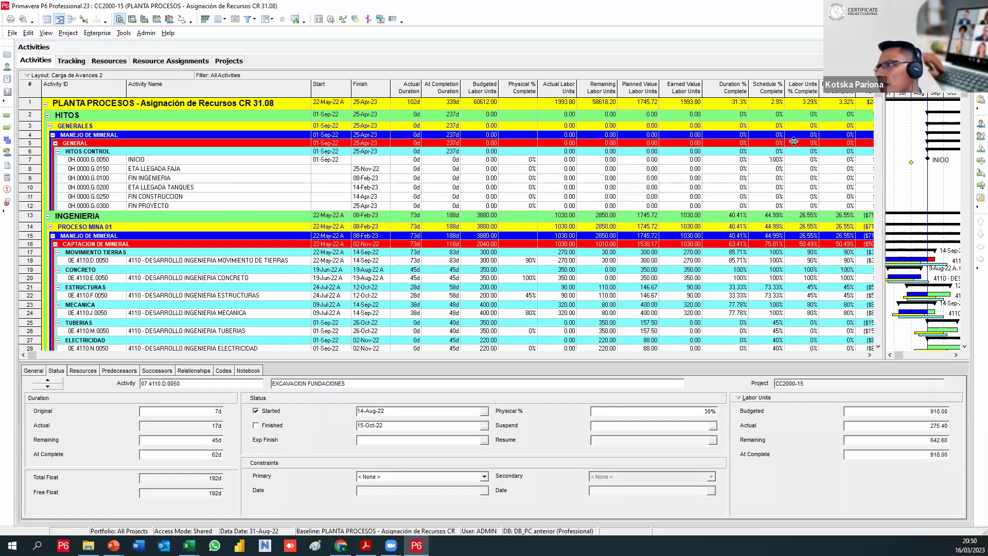
pyautogui.scroll(-1, 795, 141)
pyautogui.scroll(1, 793, 143)
pyautogui.scroll(-1, 536, 211)
pyautogui.click(47, 193)
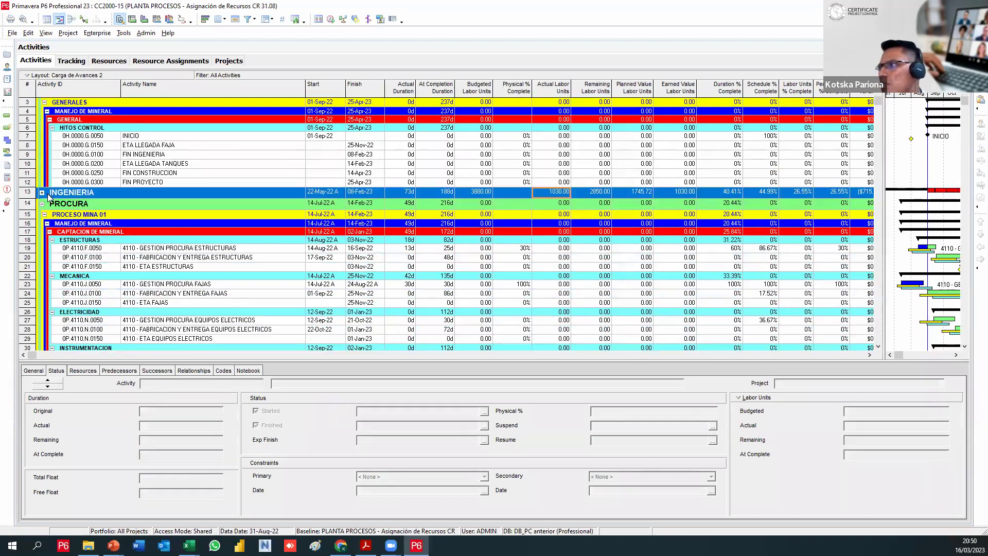
pyautogui.scroll(-1, 294, 248)
pyautogui.scroll(-1, 288, 246)
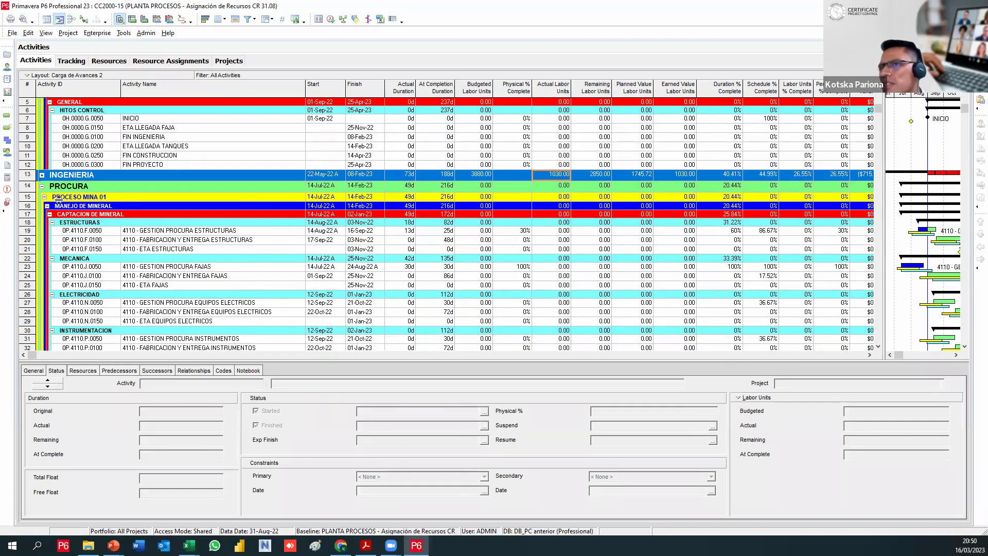
pyautogui.click(42, 187)
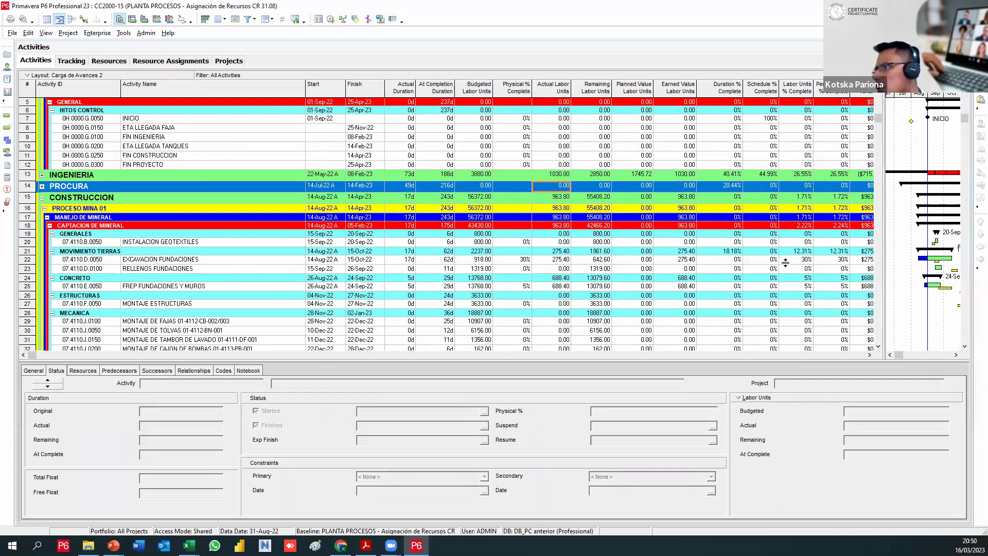
# Review the Labor Units % Complete, Performance % Complete, Earned Value and Actual Labor Units of PROCESO MINA 01 under CONSTRUCCION
pyautogui.scroll(-3, 785, 262)
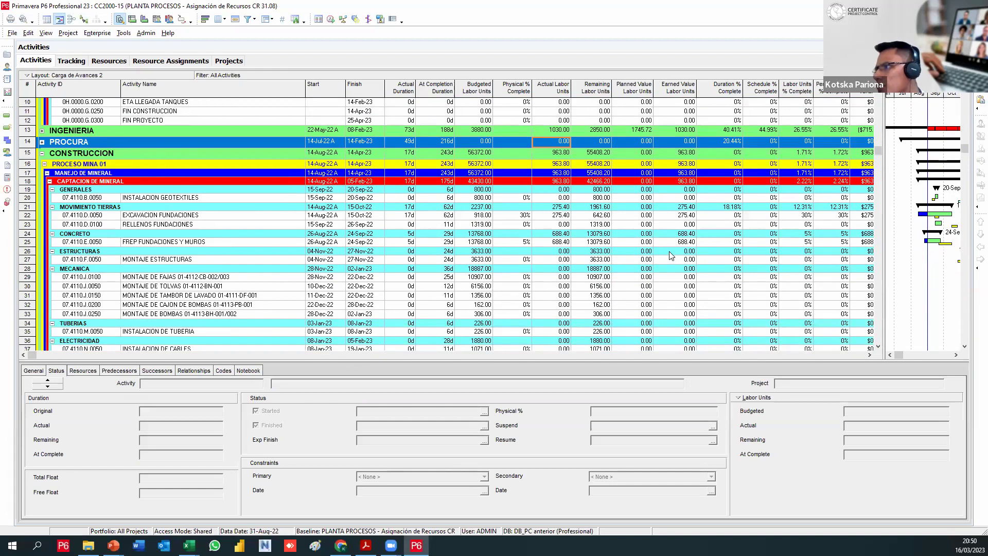
pyautogui.scroll(-10, 782, 247)
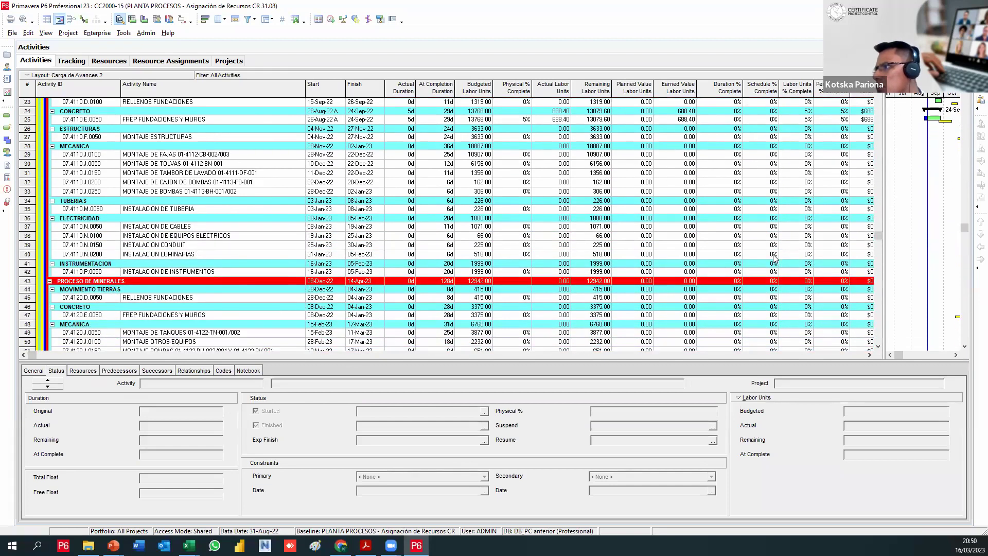
pyautogui.scroll(9, 777, 261)
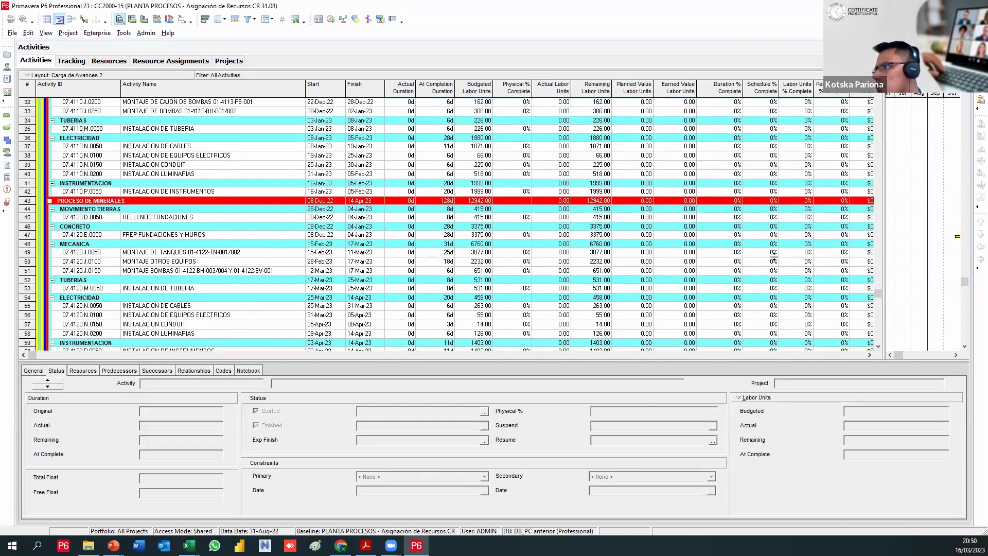
pyautogui.scroll(4, 784, 268)
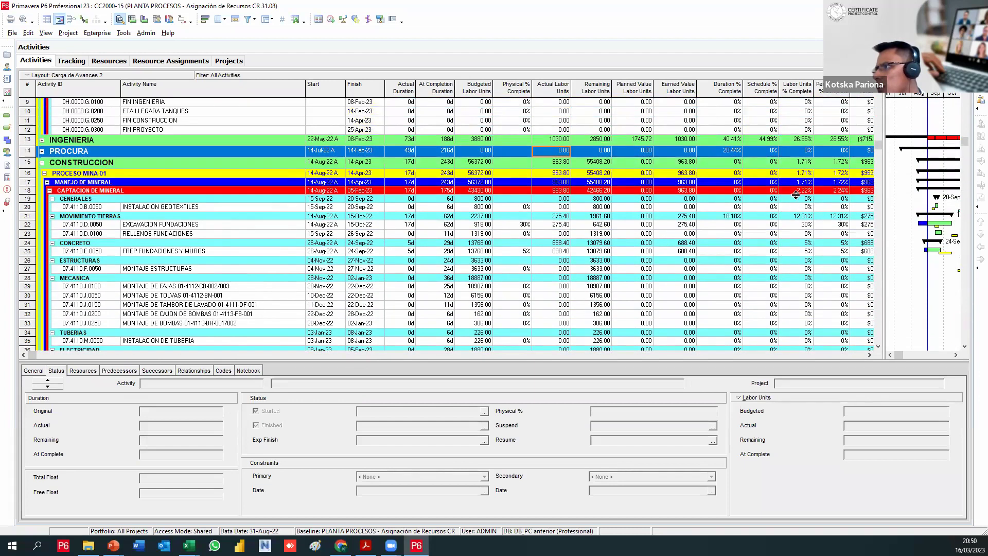
pyautogui.click(804, 174)
pyautogui.click(835, 175)
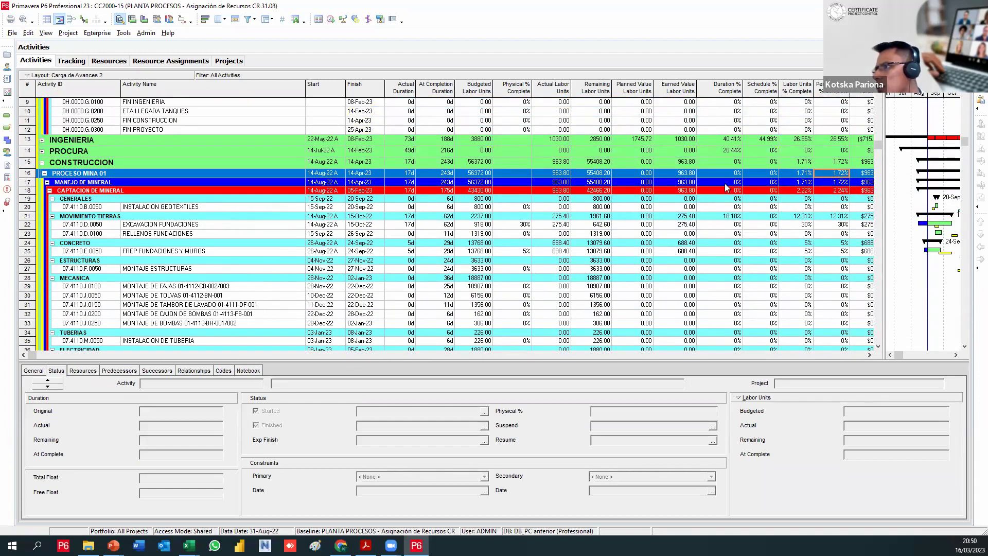
pyautogui.click(686, 174)
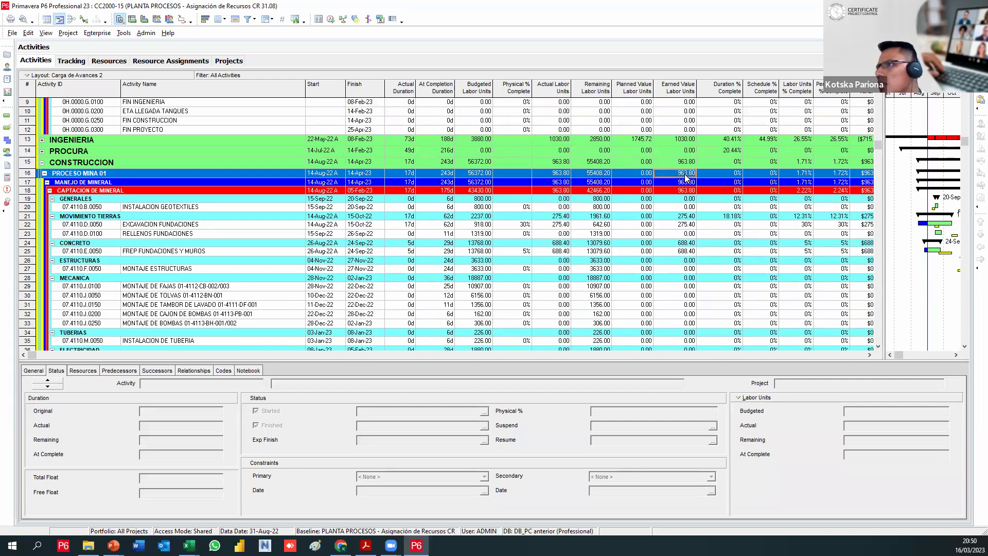
pyautogui.click(561, 175)
pyautogui.click(331, 23)
pyautogui.click(585, 241)
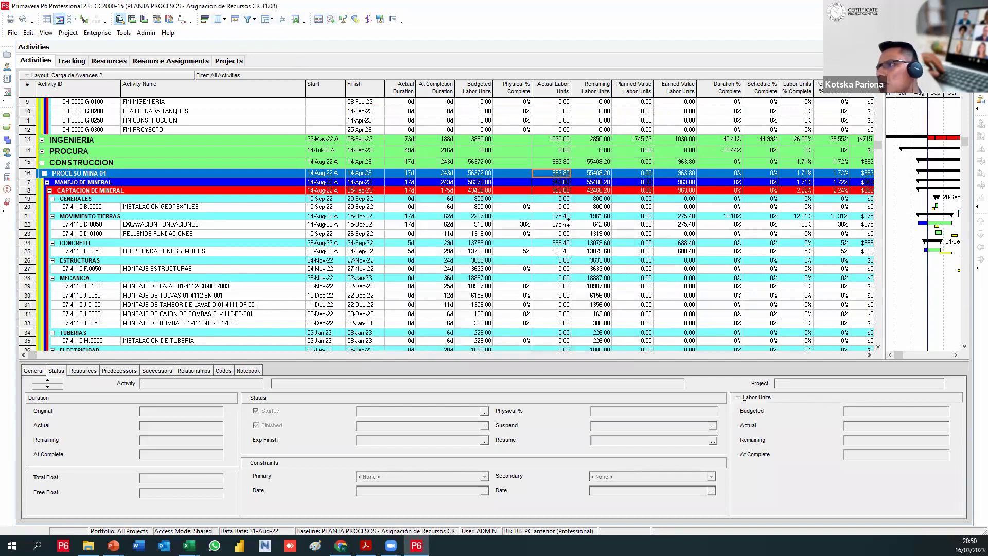
pyautogui.scroll(3, 569, 222)
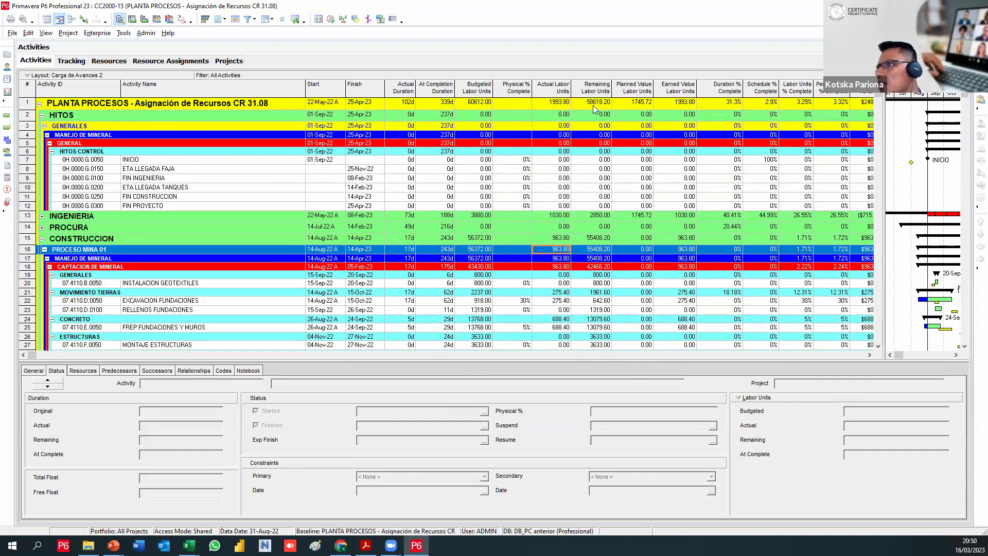
pyautogui.scroll(-3, 566, 237)
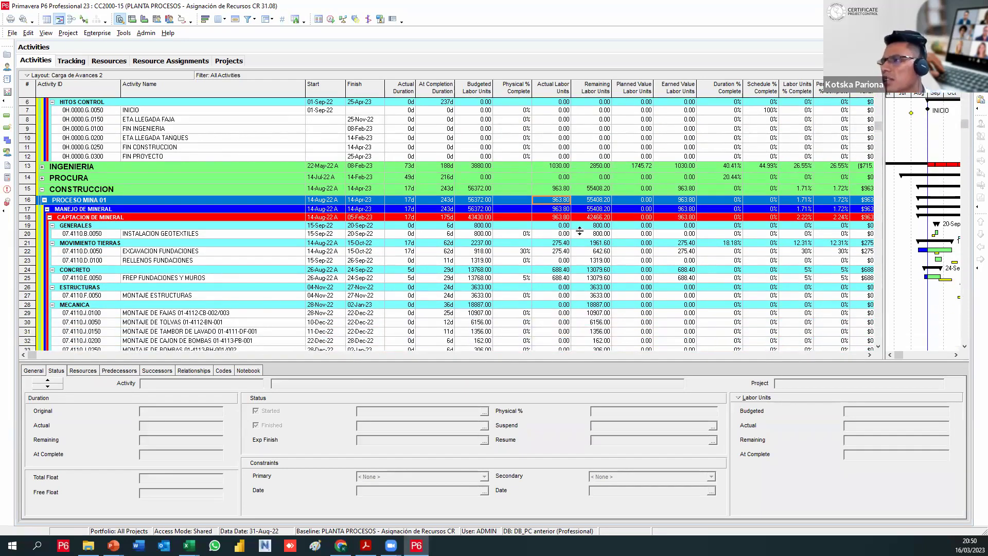
# Switch to the VALOR GANADO workbook in Excel to check its earned value columns, and return to Primavera P6
pyautogui.click(563, 227)
pyautogui.click(564, 226)
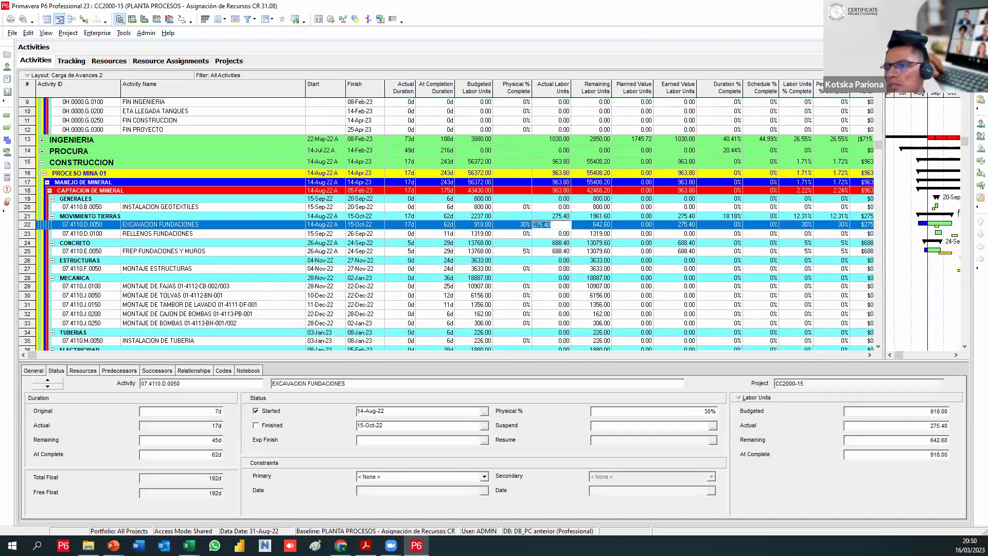
pyautogui.moveTo(189, 545)
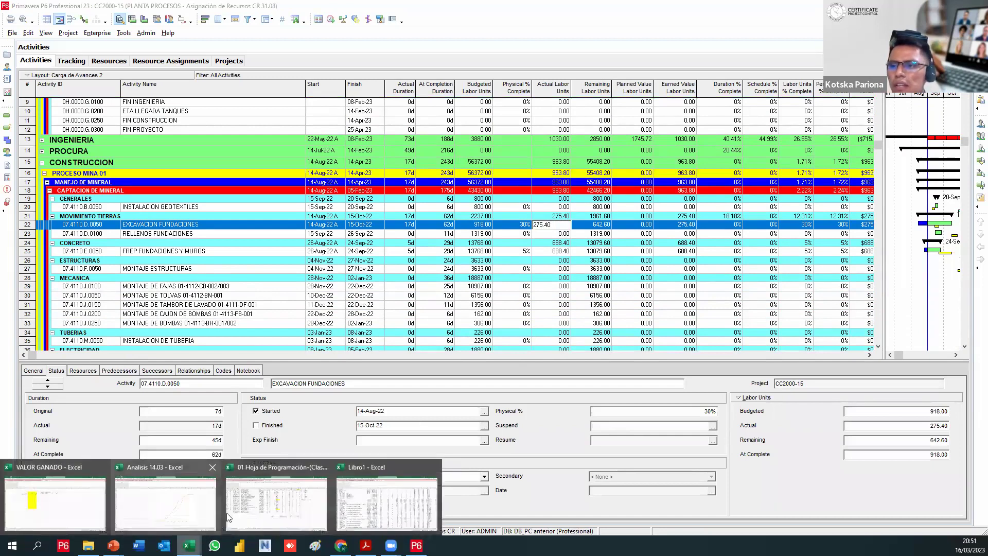
pyautogui.click(67, 502)
pyautogui.click(376, 392)
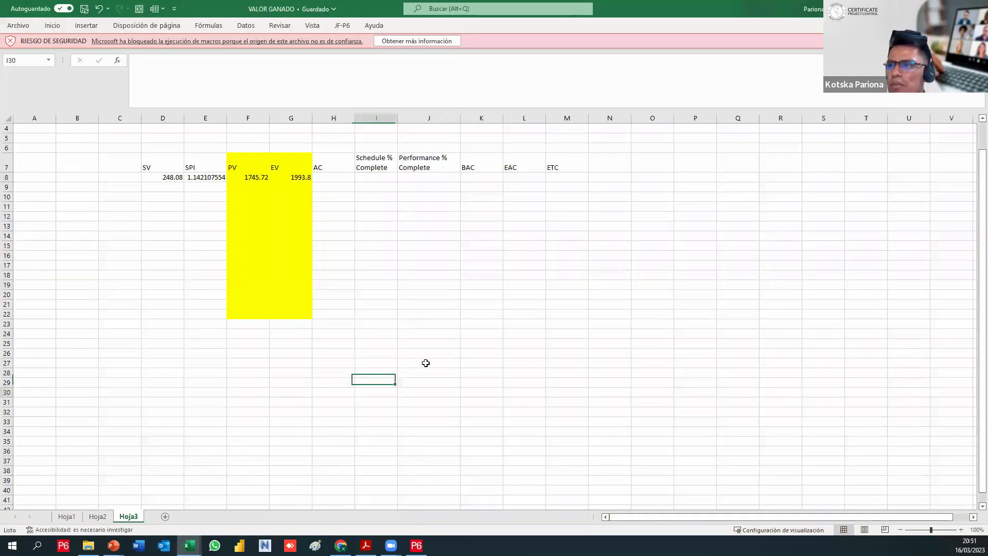
pyautogui.doubleClick(649, 9)
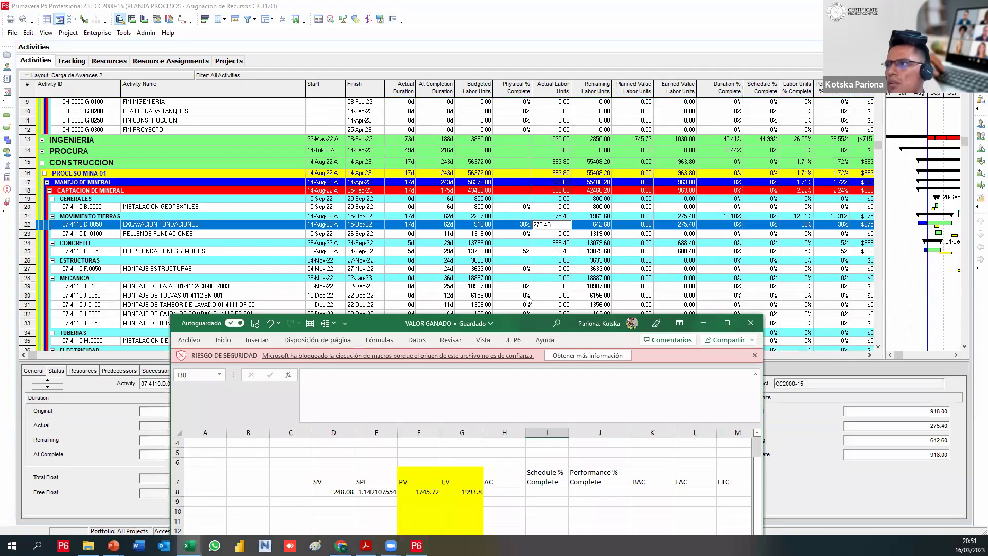
pyautogui.click(702, 324)
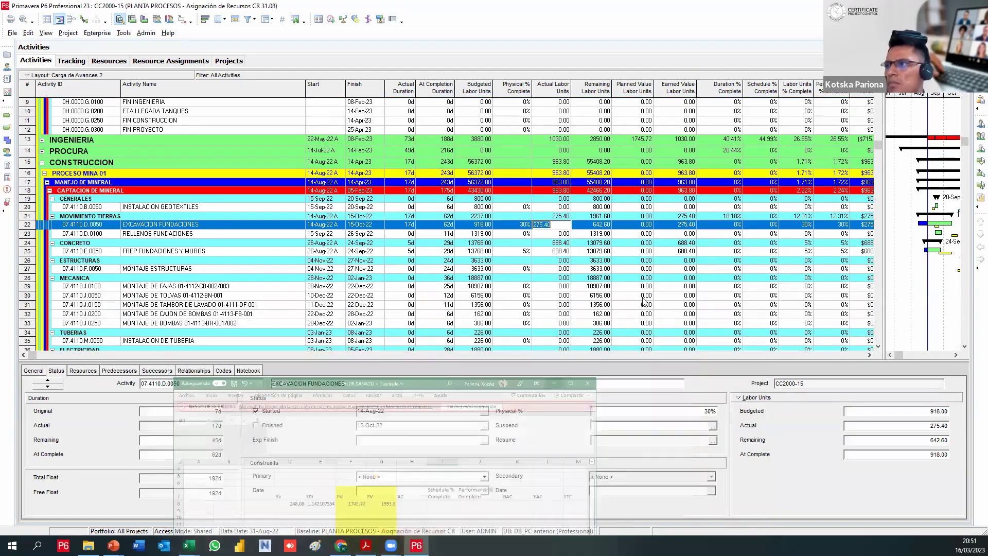
# Set the Actual Labor Units of the EXCAVACION FUNDACIONES activity to 500
pyautogui.click(562, 236)
pyautogui.click(565, 226)
pyautogui.click(567, 227)
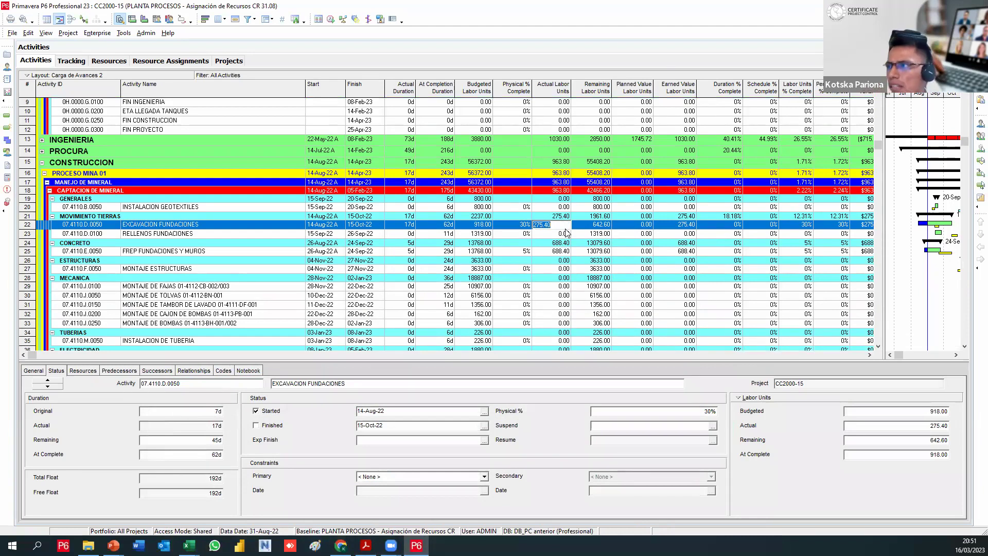
pyautogui.write('54')
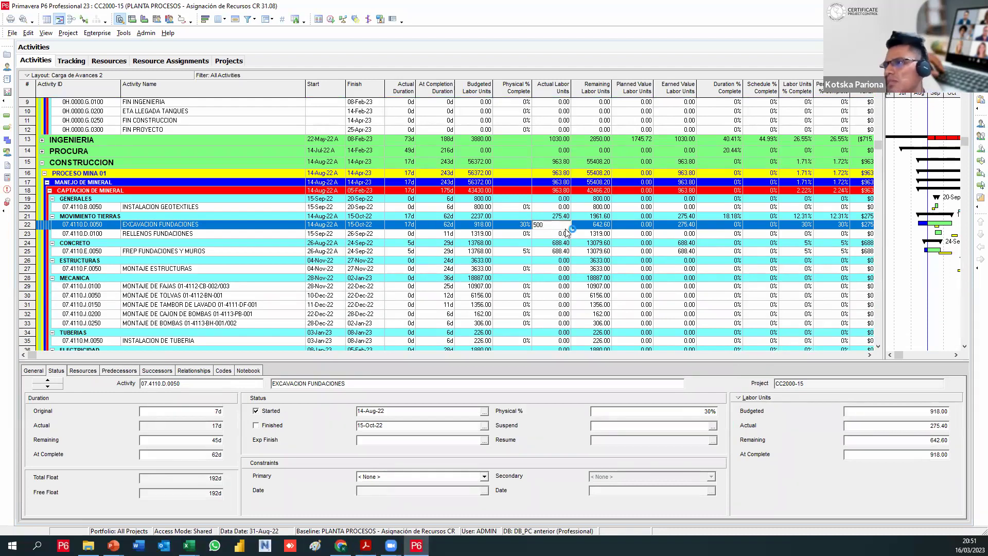
pyautogui.press('Return')
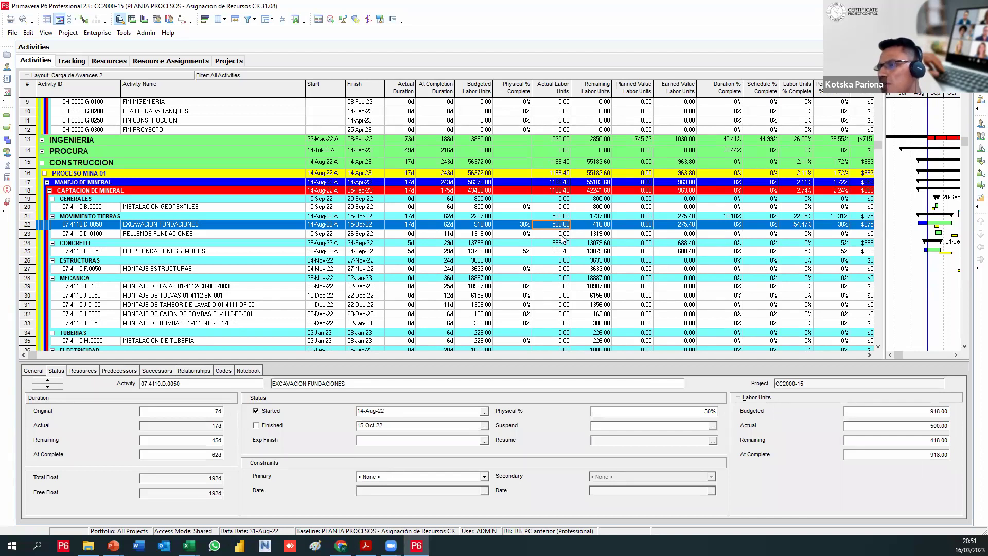
# Add the Cost Performance Index - Labor Units column to the activity table after Schedule Performance Index
pyautogui.click(247, 19)
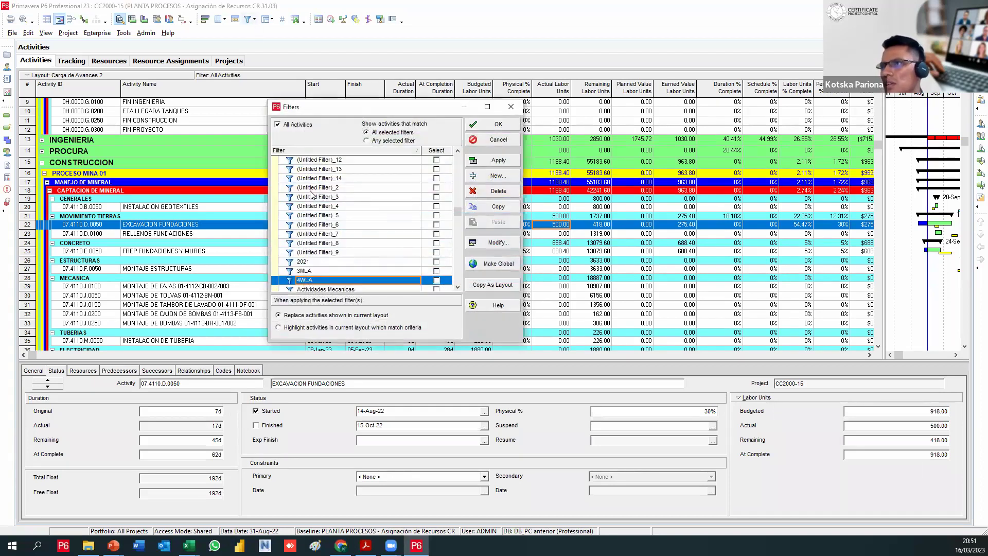
pyautogui.click(497, 140)
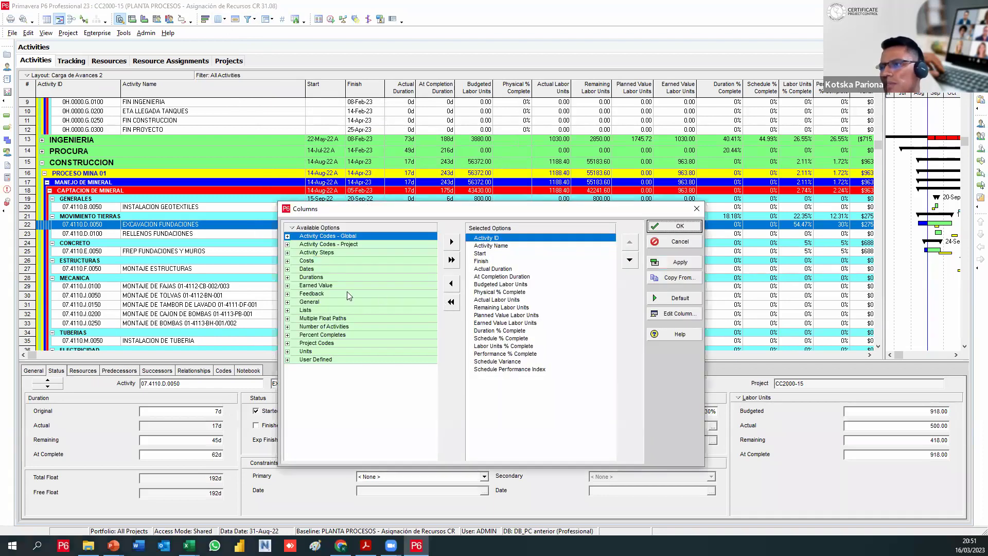
pyautogui.click(288, 286)
pyautogui.scroll(-2, 335, 346)
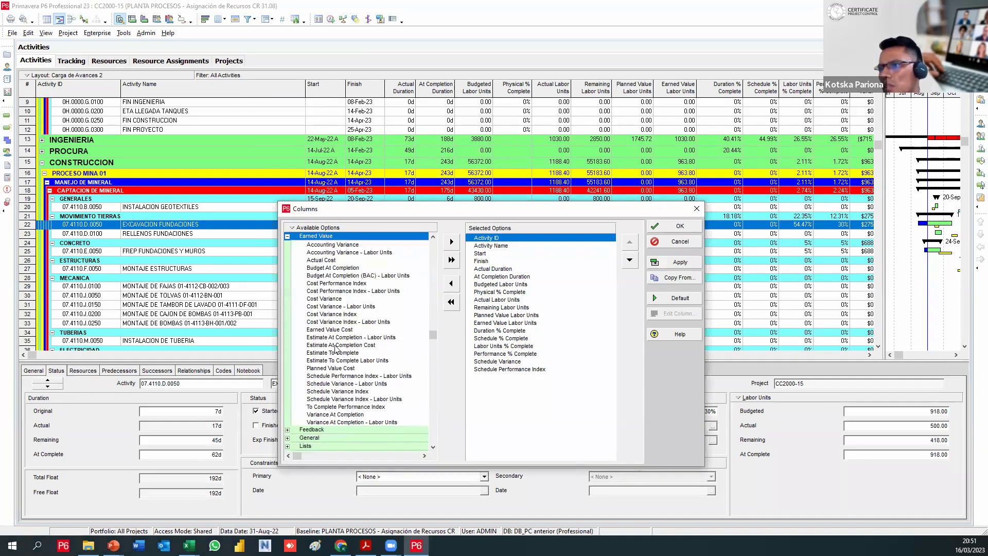
pyautogui.click(359, 292)
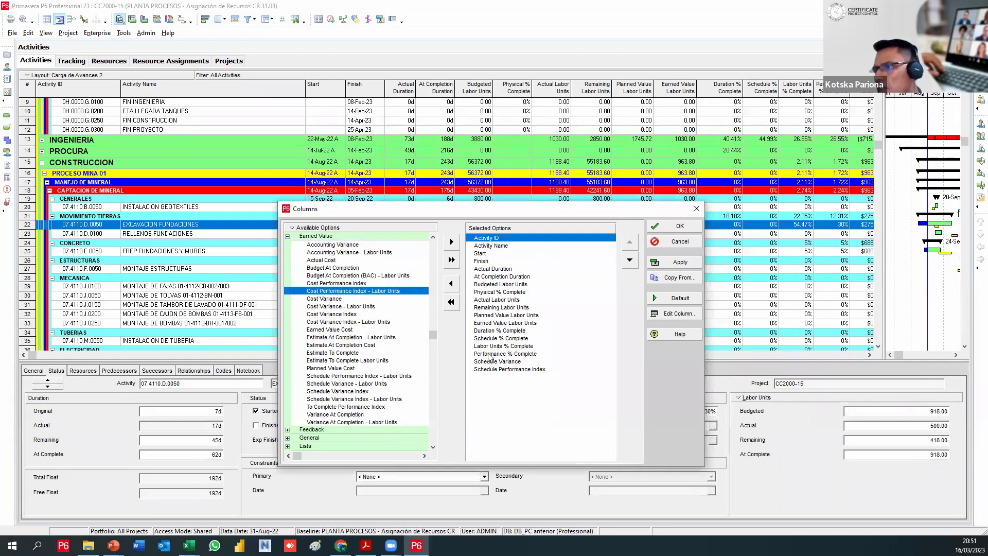
pyautogui.click(490, 370)
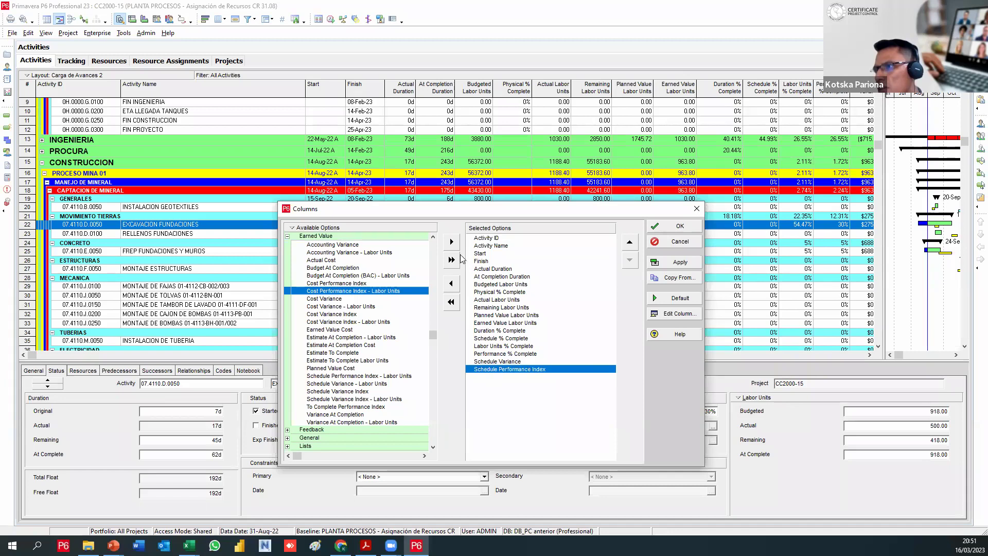
pyautogui.click(452, 242)
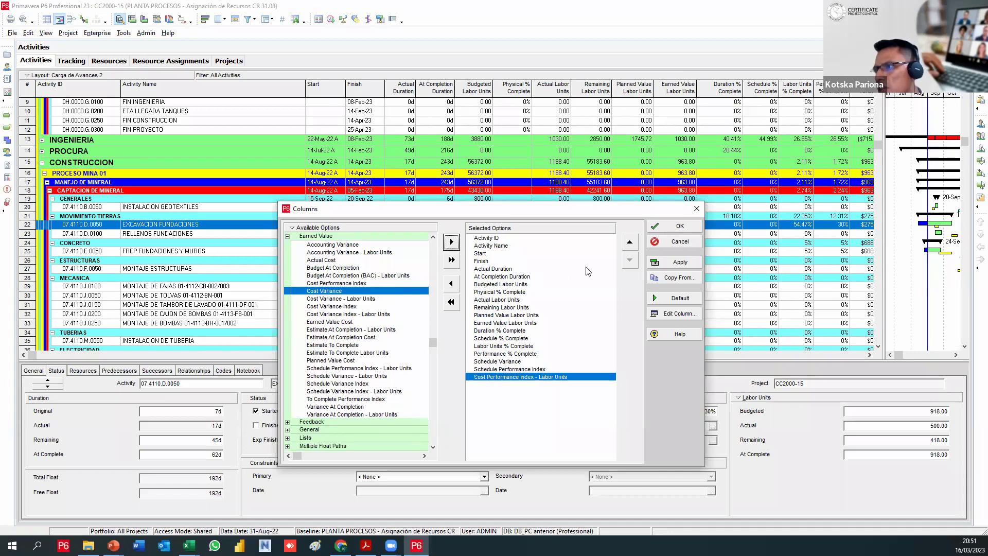
pyautogui.click(665, 229)
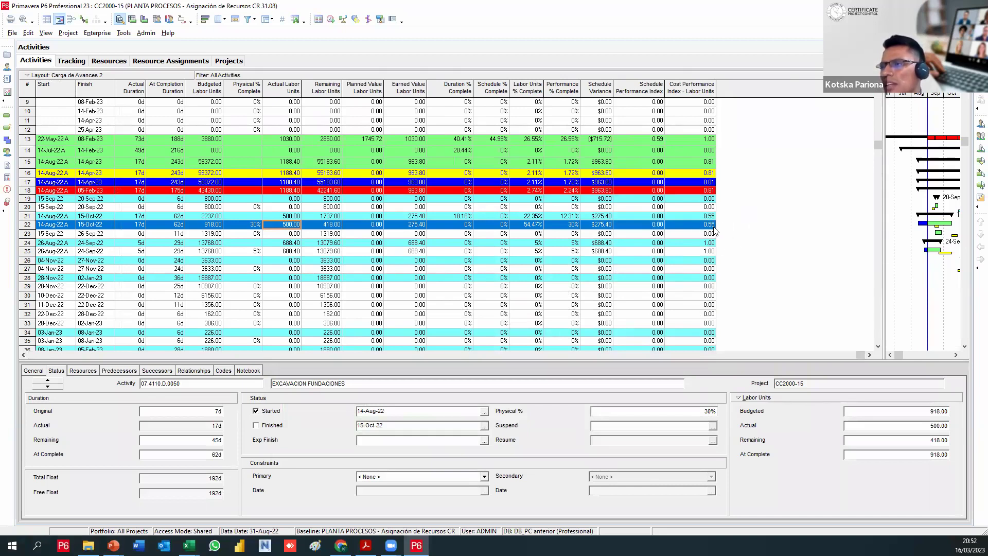
# Place a red text annotation over the activity's status details reading "PF = EV / AC ="
pyautogui.click(189, 546)
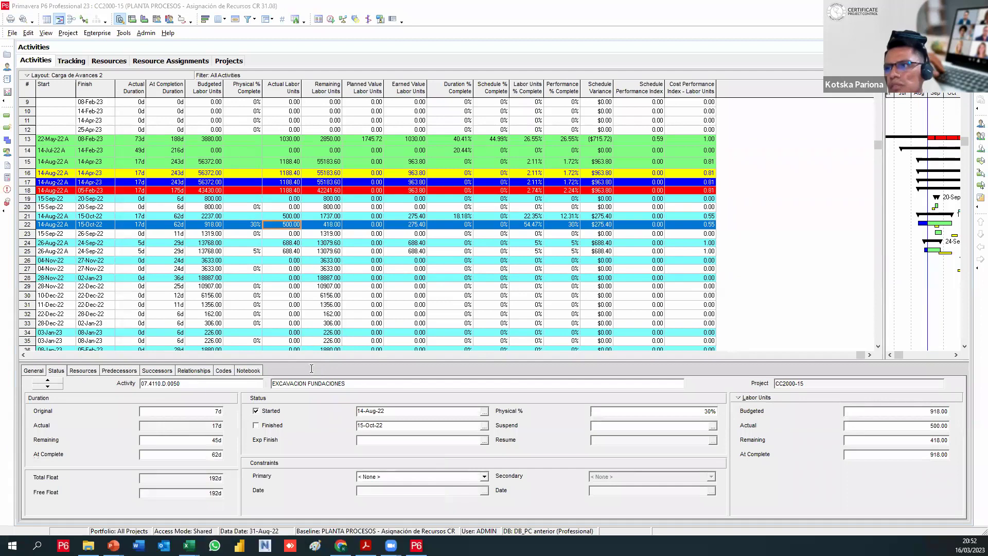
pyautogui.click(282, 403)
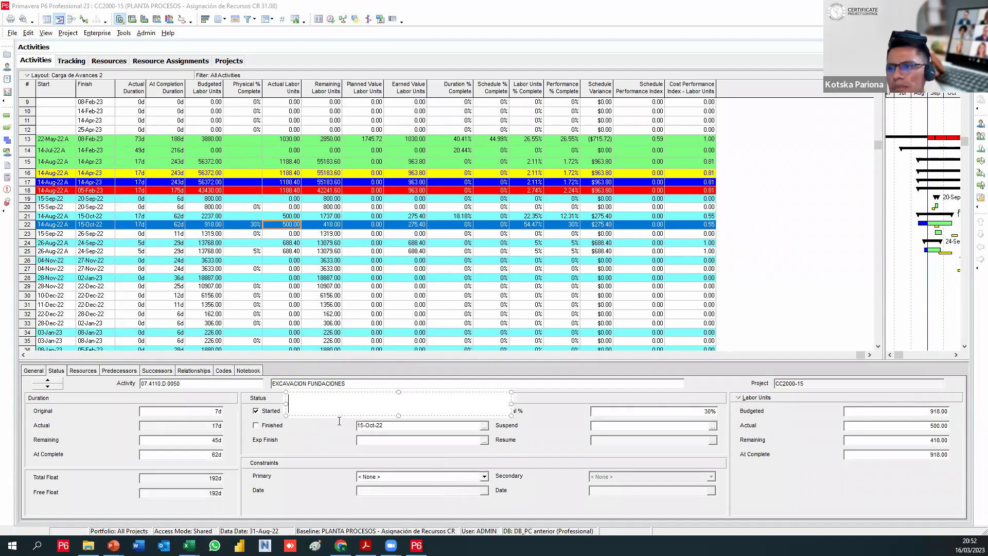
pyautogui.write('pgl')
pyautogui.press('BackSpace')
pyautogui.press('BackSpace')
pyautogui.press('BackSpace')
pyautogui.write('PFG')
pyautogui.press('BackSpace')
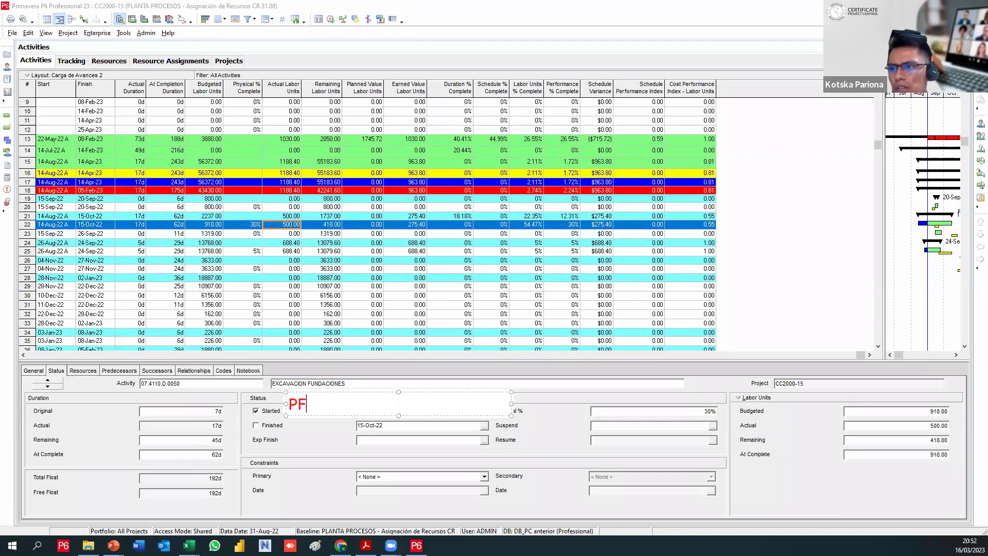
pyautogui.write('= EV')
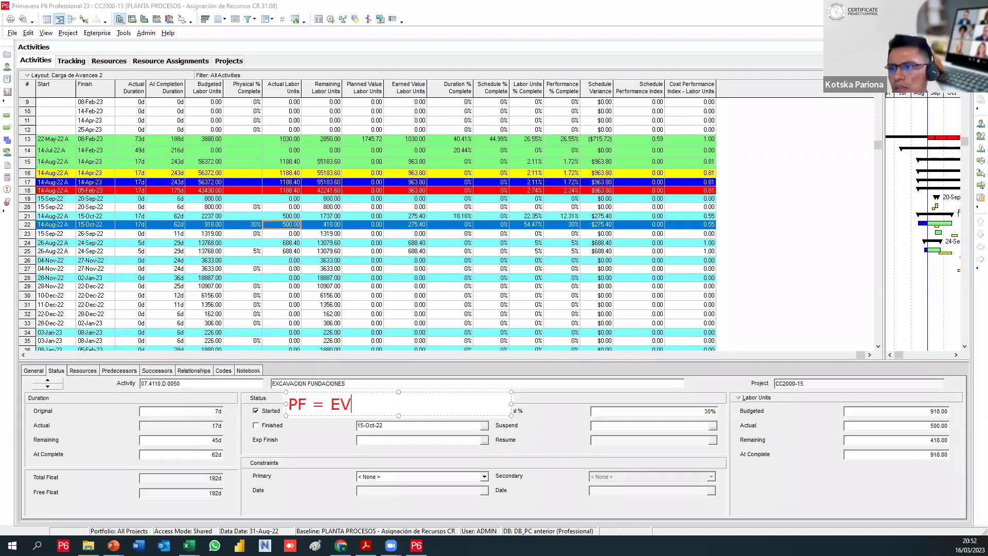
pyautogui.write(' / AC = ')
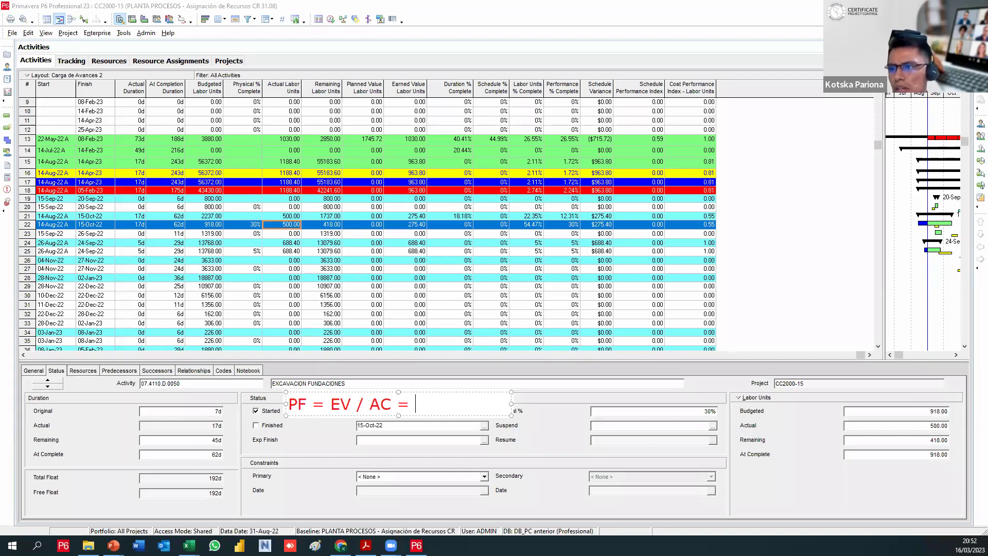
# Complete the annotation's formula with "HH GANADAS / HH GASTADAS" and widen its text box to fit one line
pyautogui.write('HH')
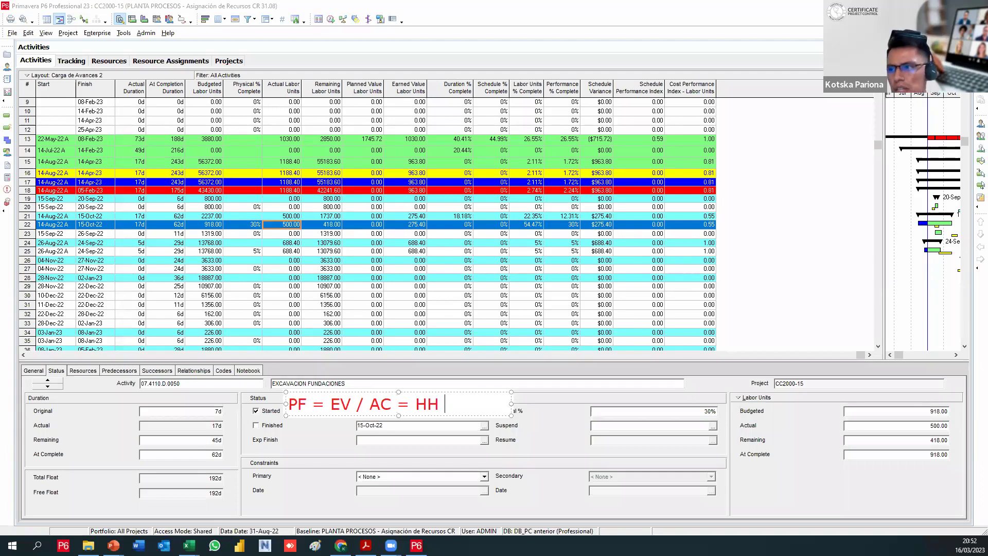
pyautogui.write(' GANAFAS')
pyautogui.press('BackSpace')
pyautogui.press('BackSpace')
pyautogui.write('GAS')
pyautogui.press('BackSpace')
pyautogui.press('BackSpace')
pyautogui.press('BackSpace')
pyautogui.press('BackSpace')
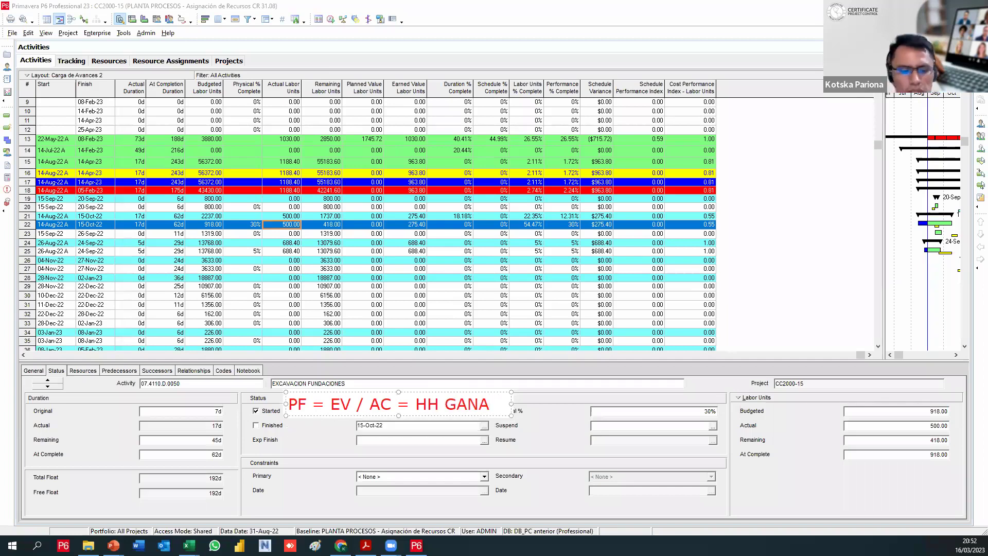
pyautogui.write('DAS / HH GASTADAS')
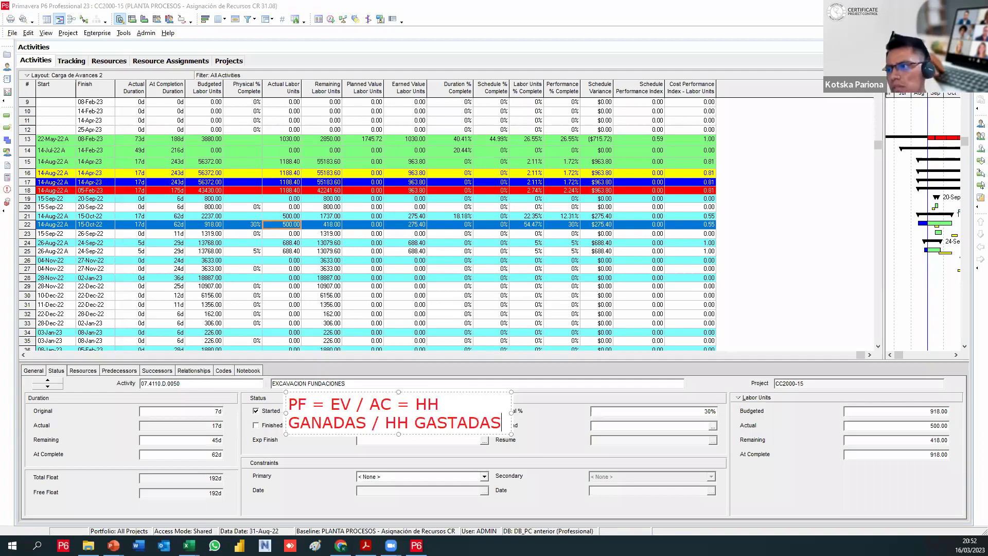
pyautogui.moveTo(511, 413); pyautogui.dragTo(751, 412)
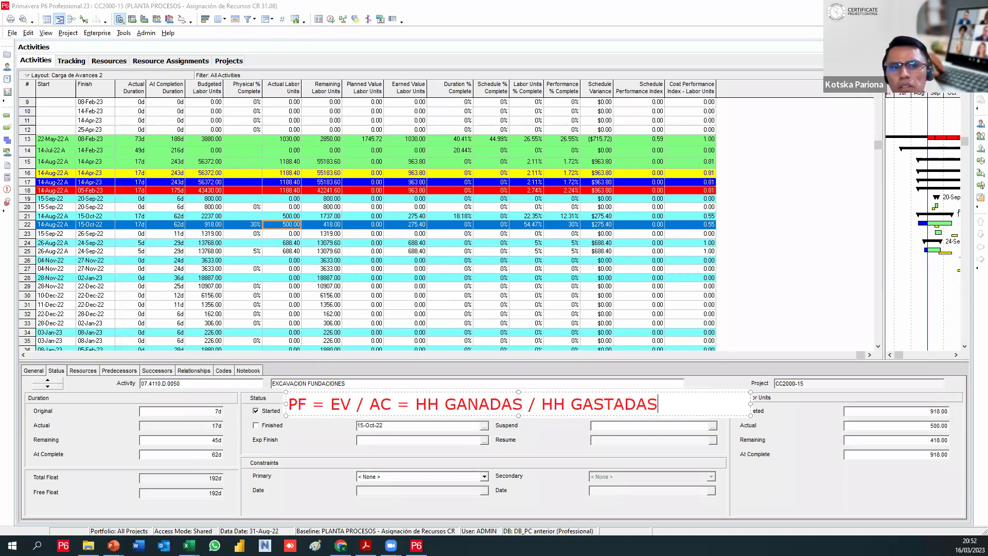
# Insert "CPI =" at the start of the annotation's formula and move it up over the activity table
pyautogui.click(289, 404)
pyautogui.write('CP')
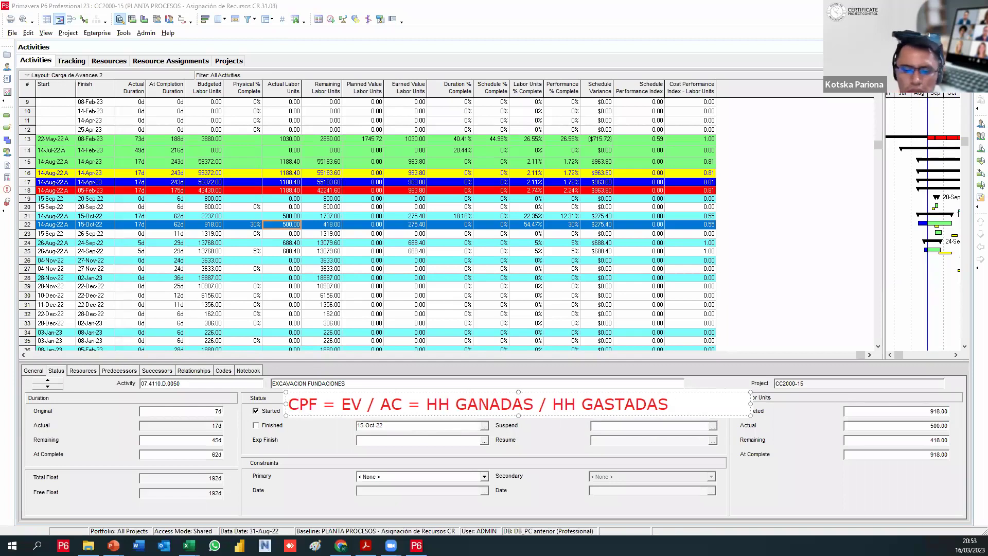
pyautogui.write('I =')
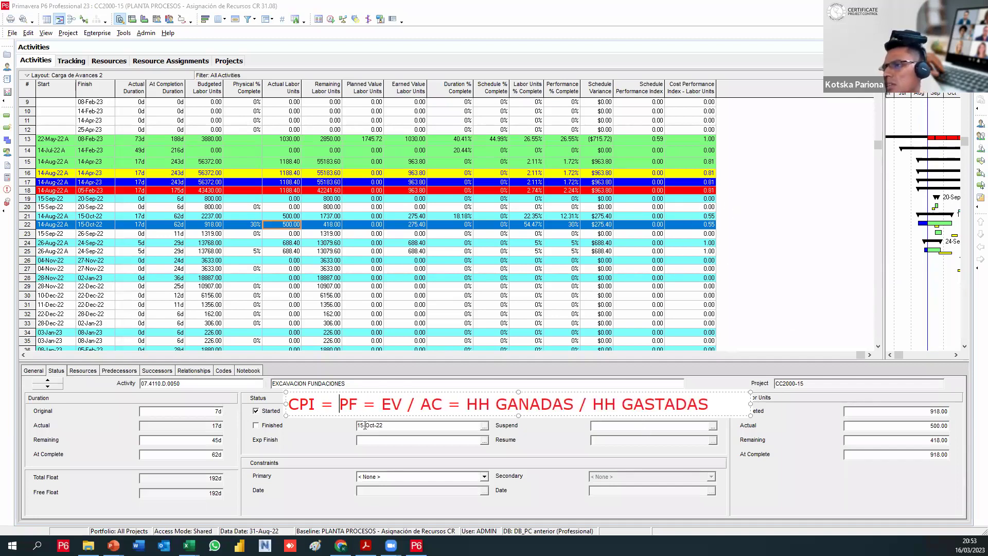
pyautogui.moveTo(390, 416)
pyautogui.mouseDown()
pyautogui.moveTo(372, 414)
pyautogui.moveTo(361, 391)
pyautogui.moveTo(350, 267)
pyautogui.moveTo(354, 280)
pyautogui.mouseUp()
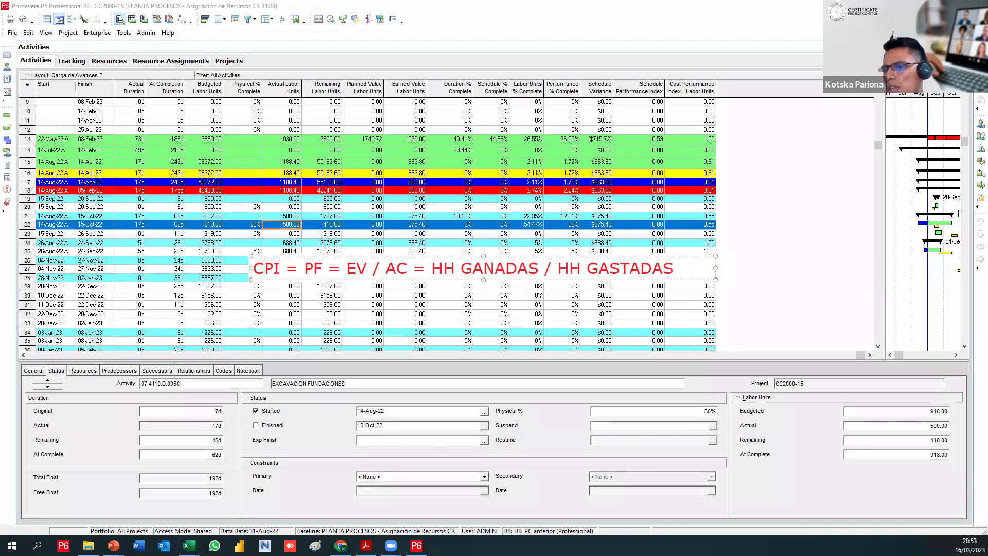
pyautogui.press('Escape')
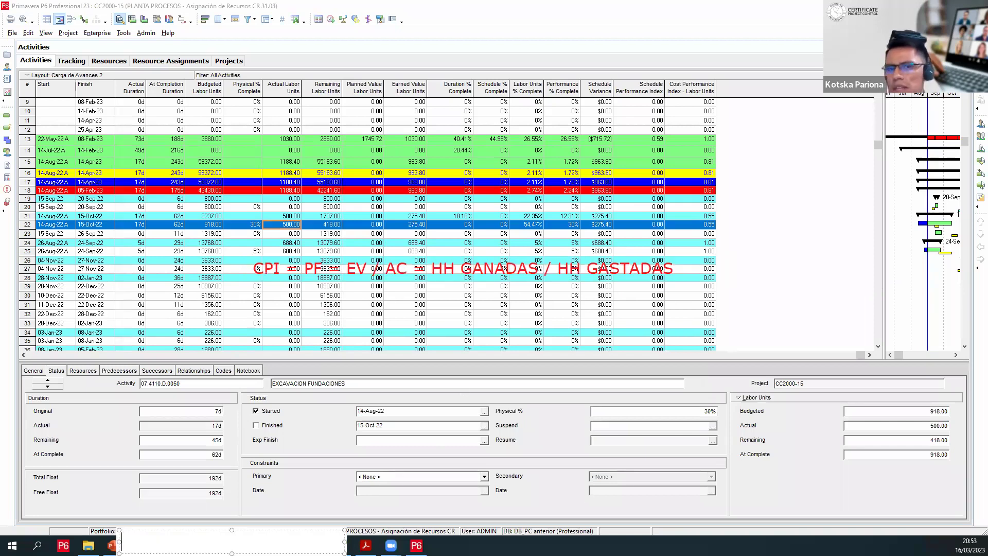
# Switch to PowerPoint, present slide 12 with the earned value curves, and move the CPI formula below the chart
pyautogui.moveTo(113, 545)
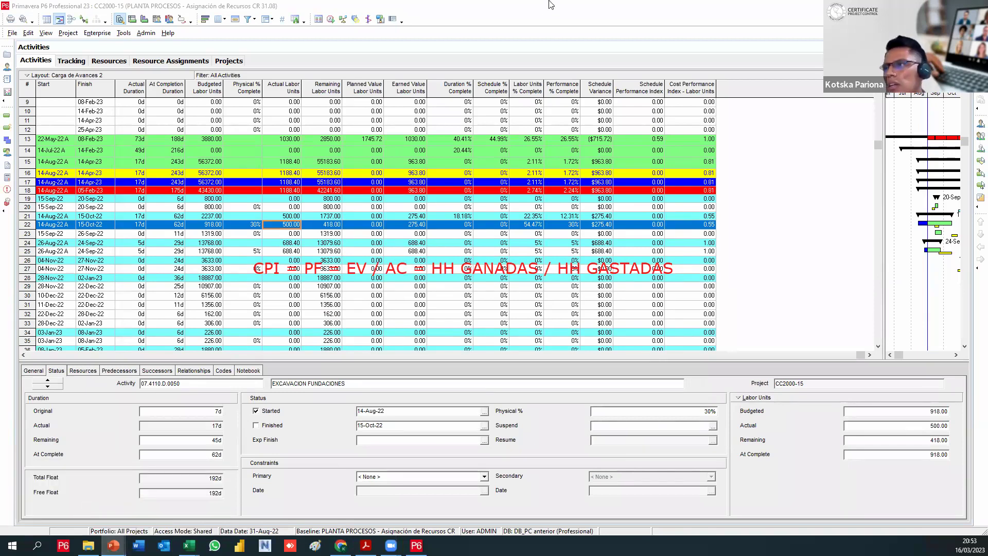
pyautogui.hotkey('alt', 'Tab')
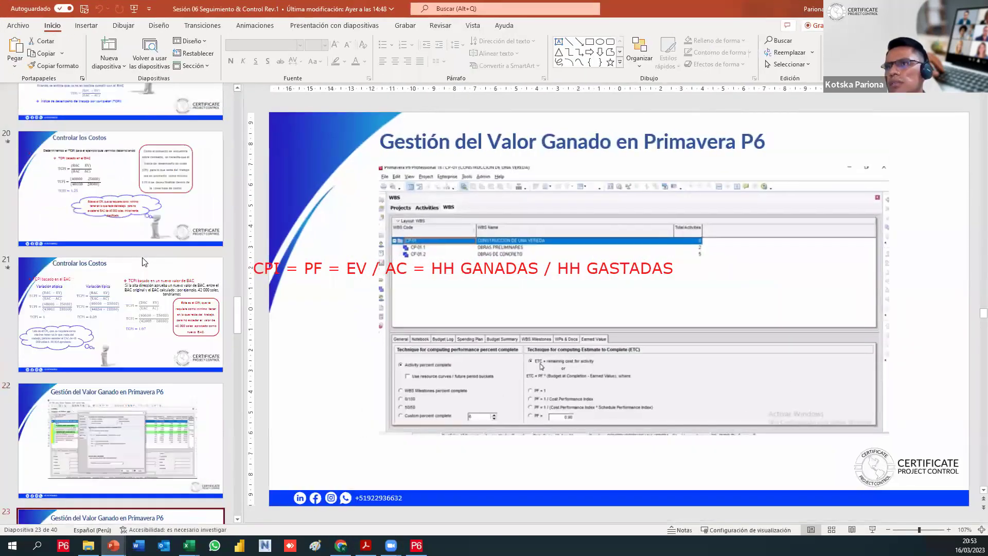
pyautogui.scroll(10, 143, 262)
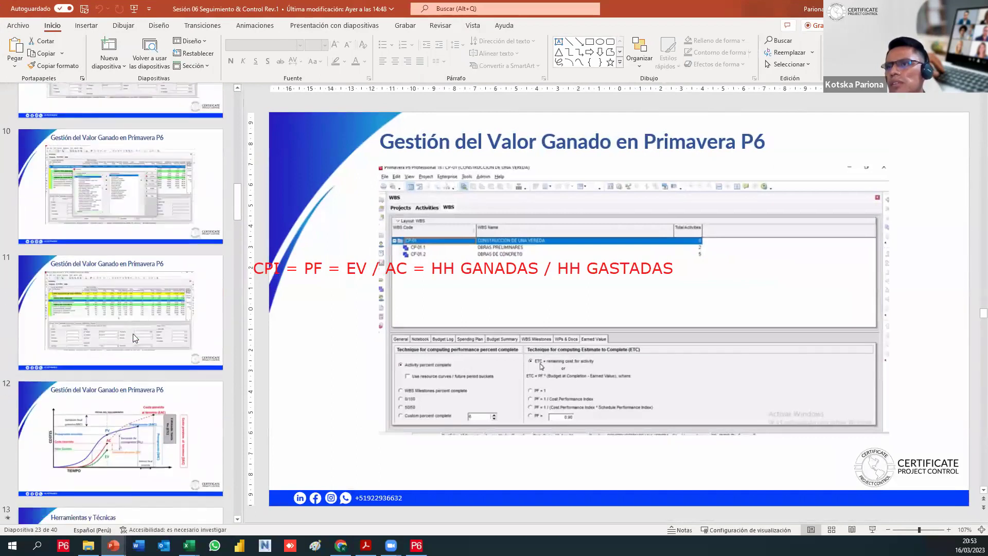
pyautogui.scroll(-3, 133, 334)
pyautogui.click(142, 327)
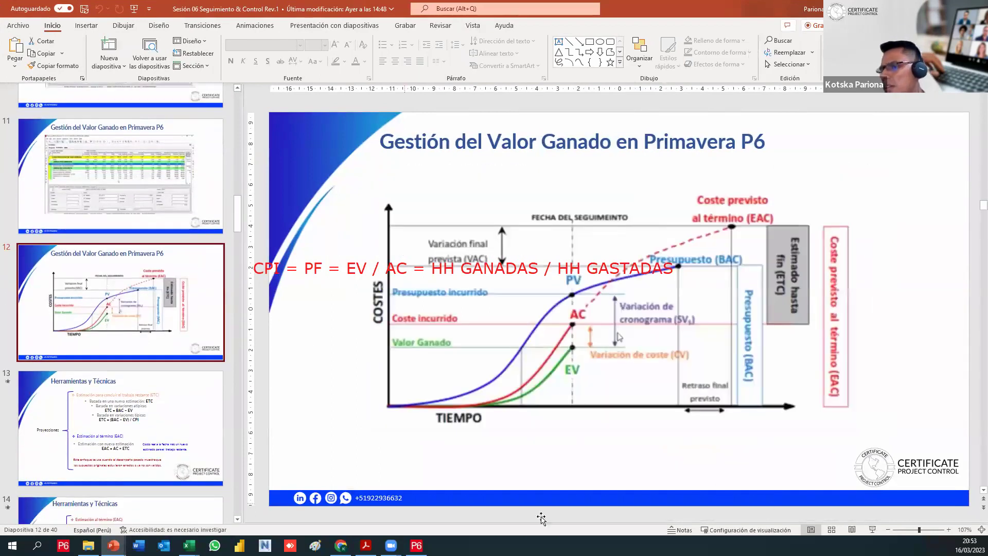
pyautogui.click(871, 529)
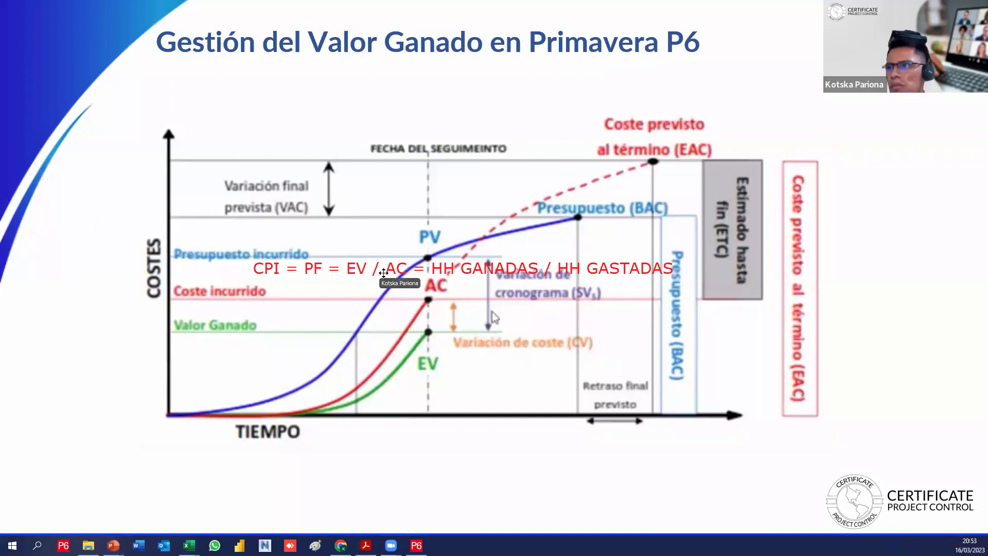
pyautogui.moveTo(370, 268); pyautogui.dragTo(210, 464)
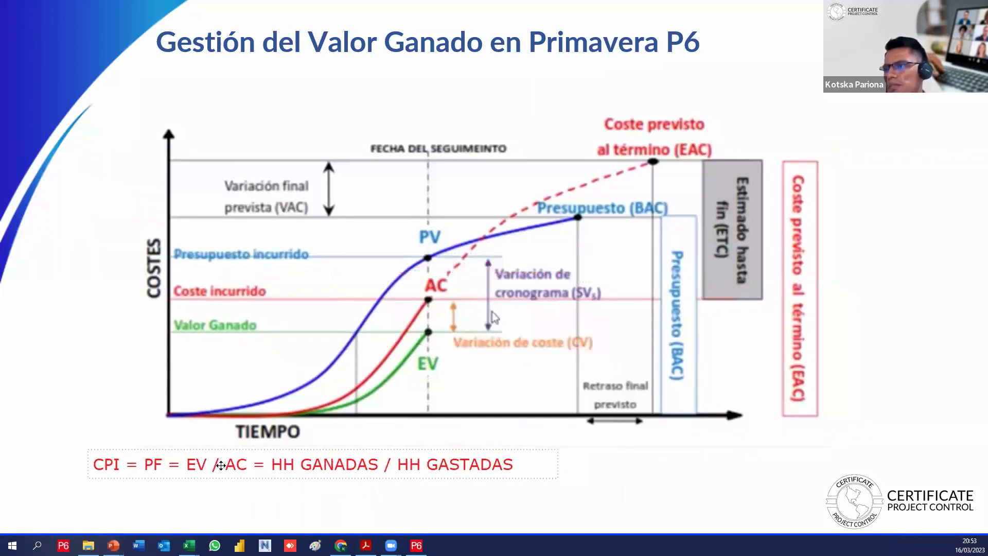
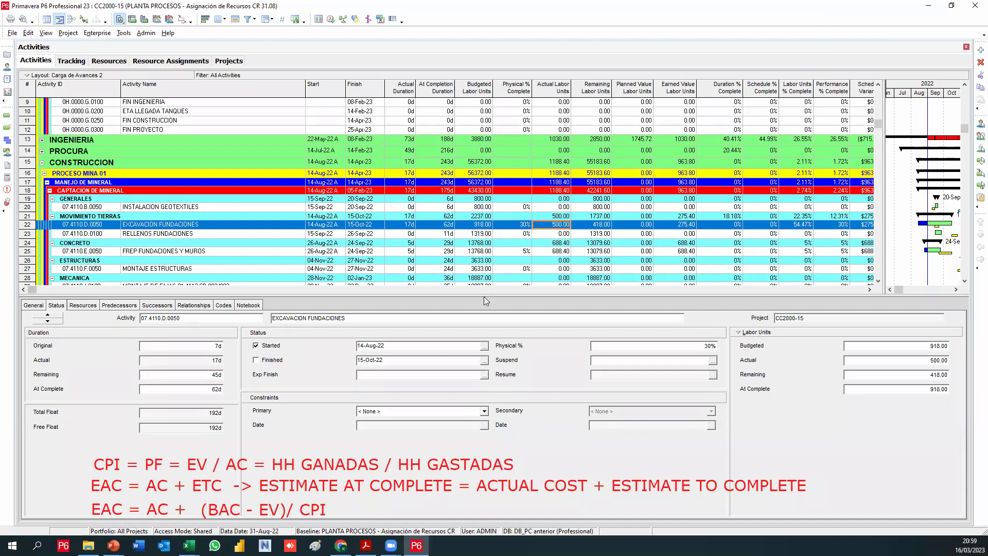
# Examine the Physical % Complete, Earned Value, Actual and Budgeted Labor Units, and labor cost performance index of EXCAVACION FUNDACIONES
pyautogui.moveTo(484, 296); pyautogui.dragTo(482, 287)
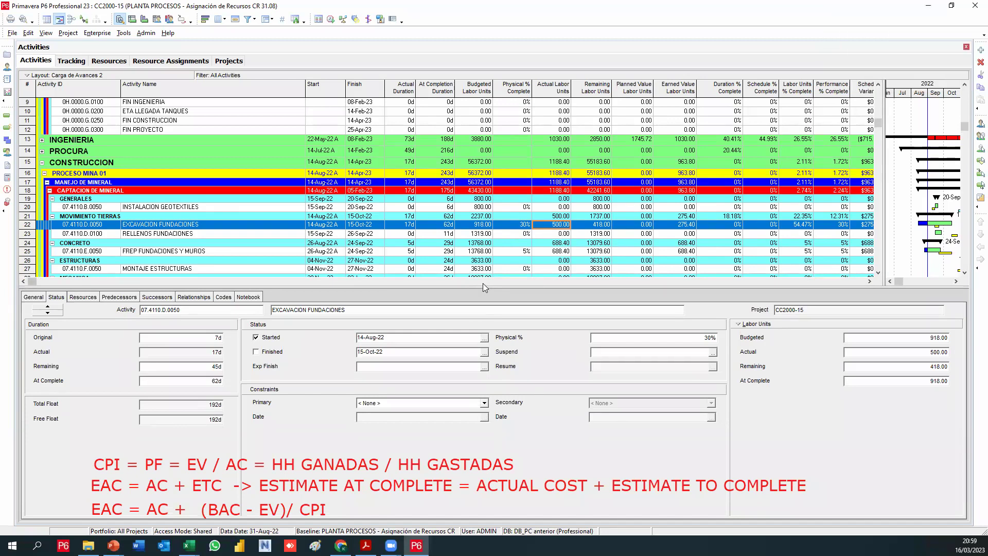
pyautogui.click(522, 227)
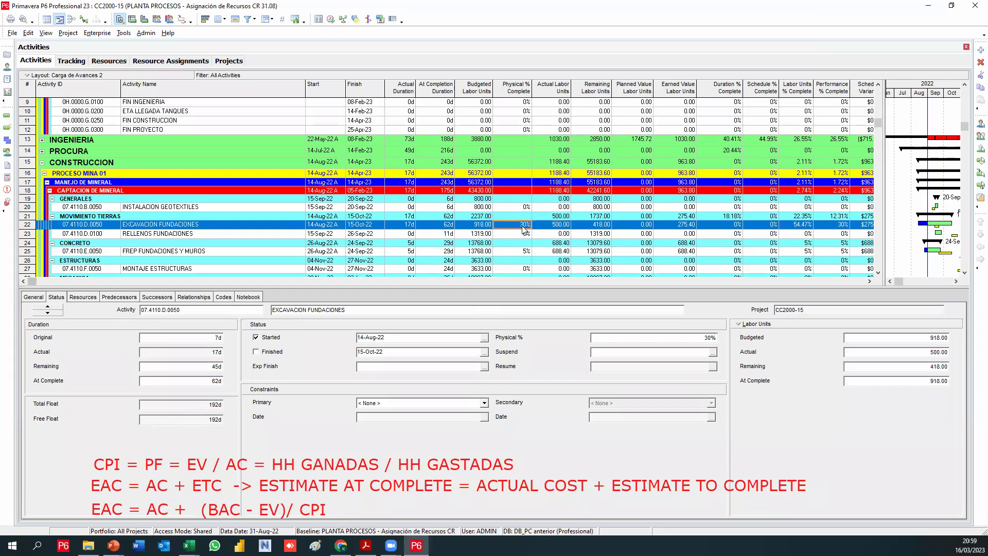
pyautogui.click(678, 227)
pyautogui.click(486, 228)
pyautogui.click(690, 230)
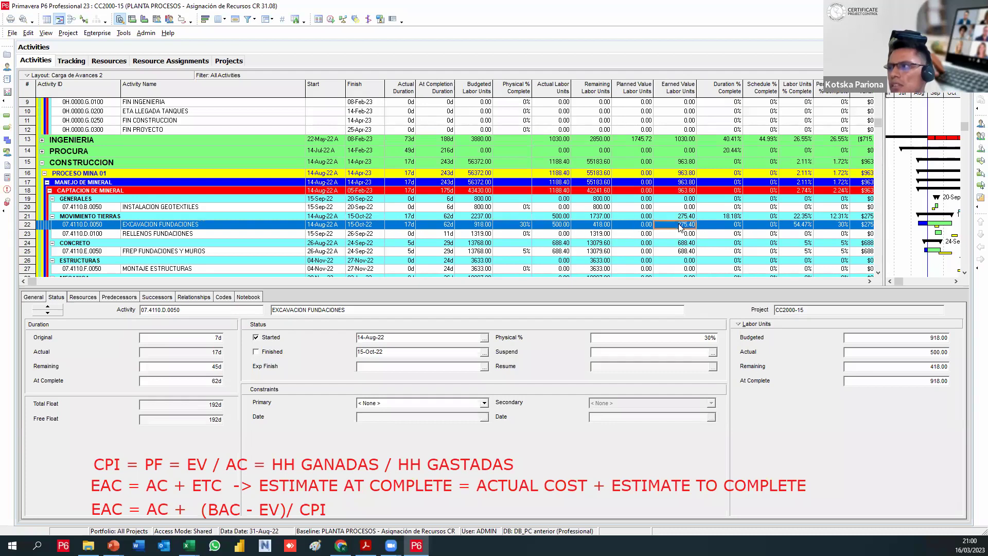
pyautogui.click(564, 227)
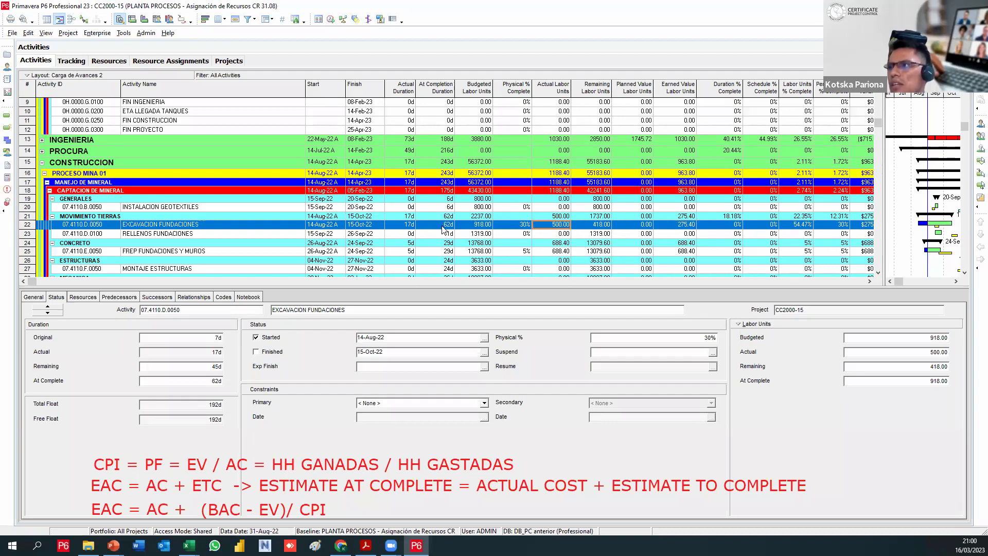
pyautogui.click(470, 227)
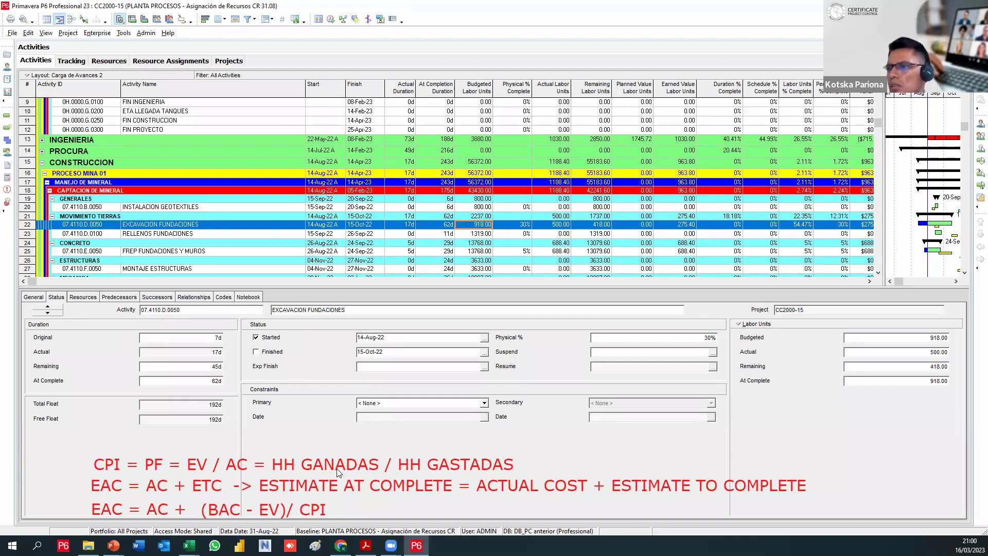
pyautogui.click(805, 281)
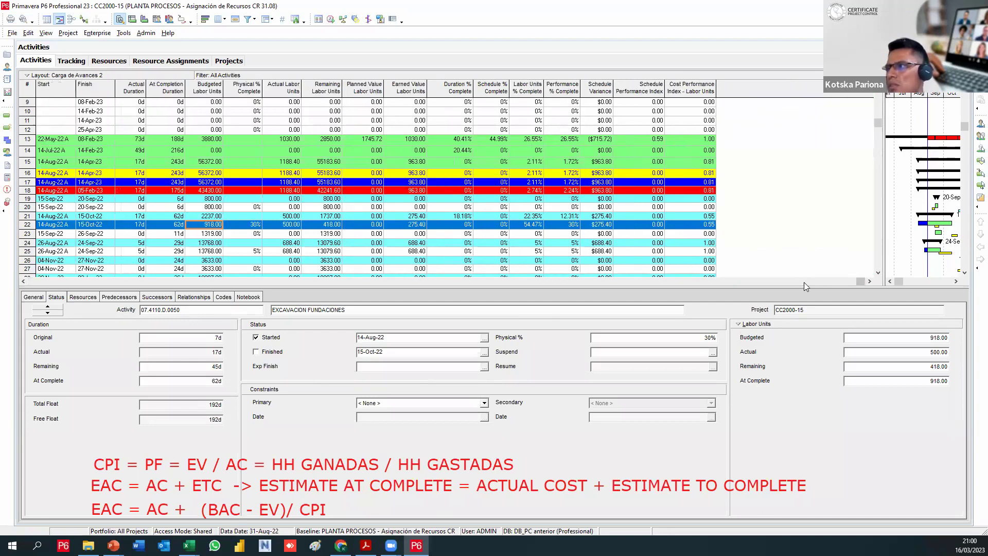
pyautogui.click(528, 283)
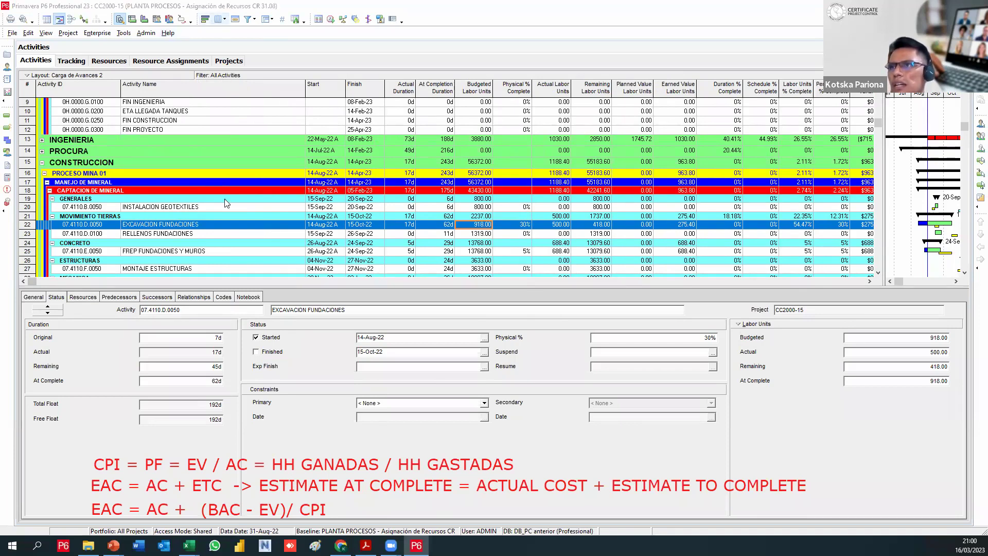
# Add the Estimate At Completion - Labor Units and Estimate To Complete columns after Cost Performance Index - Labor Units in the activity table
pyautogui.rightClick(449, 254)
pyautogui.click(463, 260)
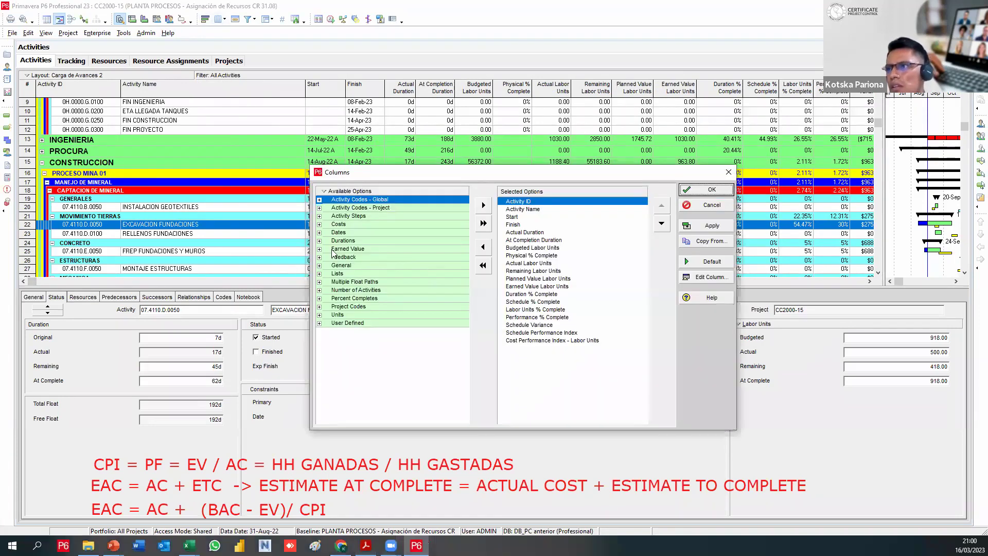
pyautogui.click(320, 252)
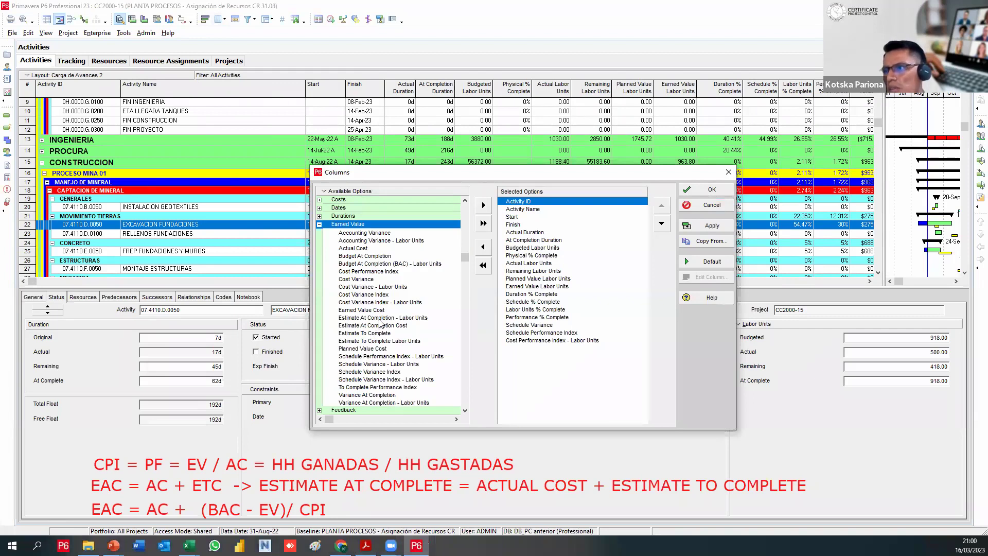
pyautogui.click(385, 318)
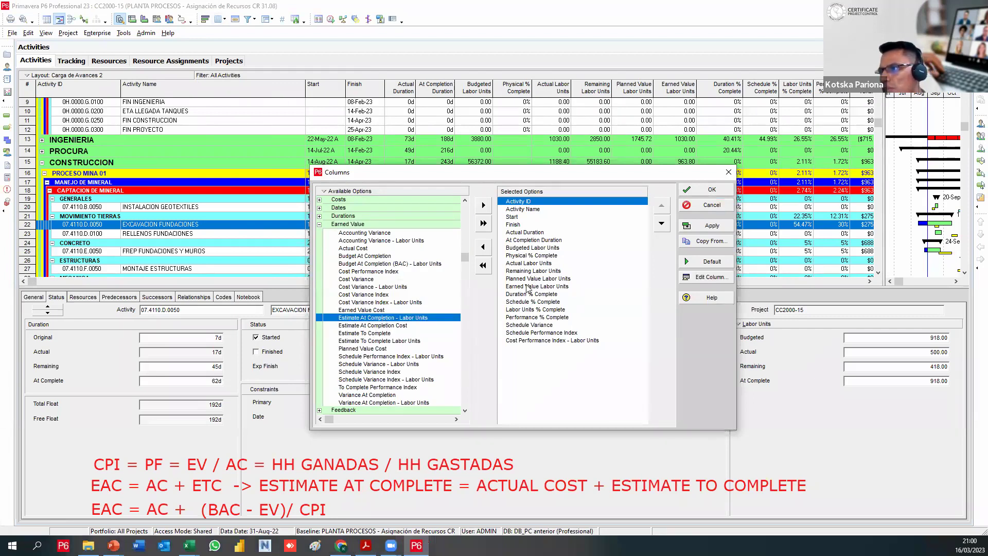
pyautogui.click(534, 340)
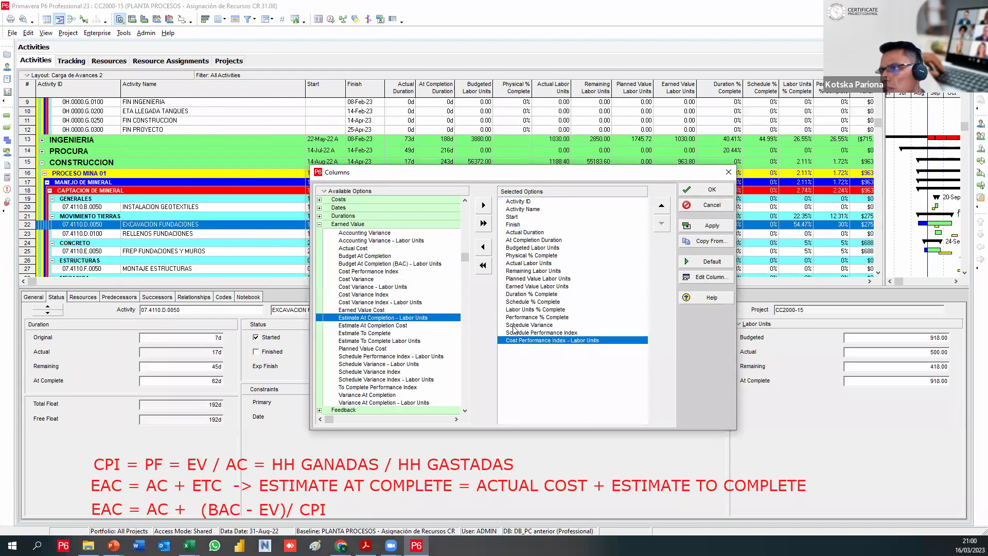
pyautogui.click(484, 205)
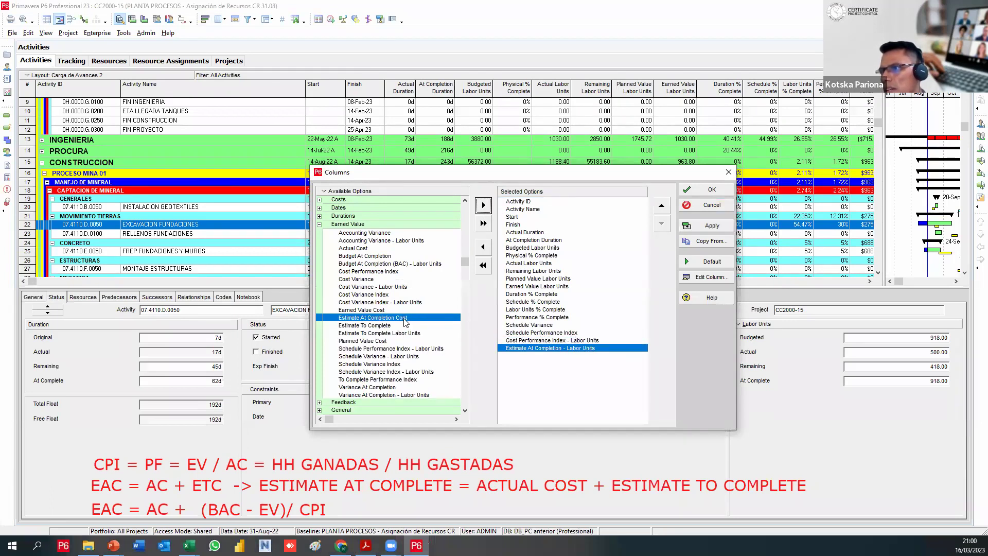
pyautogui.click(397, 326)
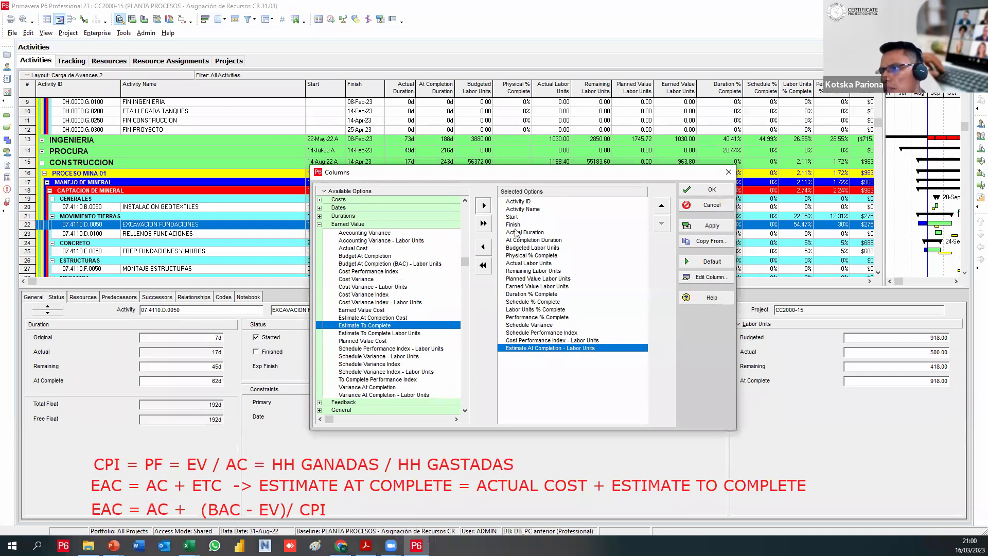
pyautogui.click(483, 206)
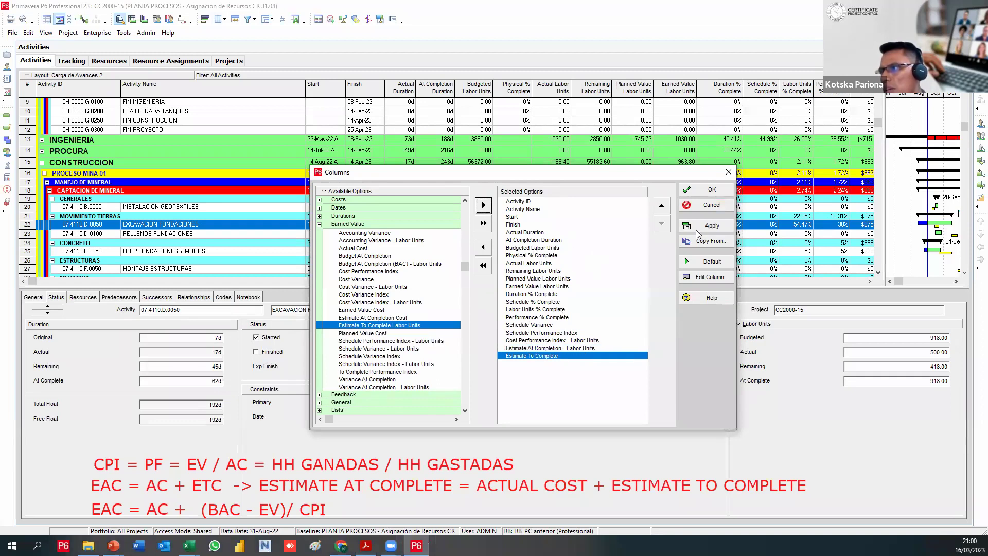
pyautogui.click(712, 227)
pyautogui.click(712, 190)
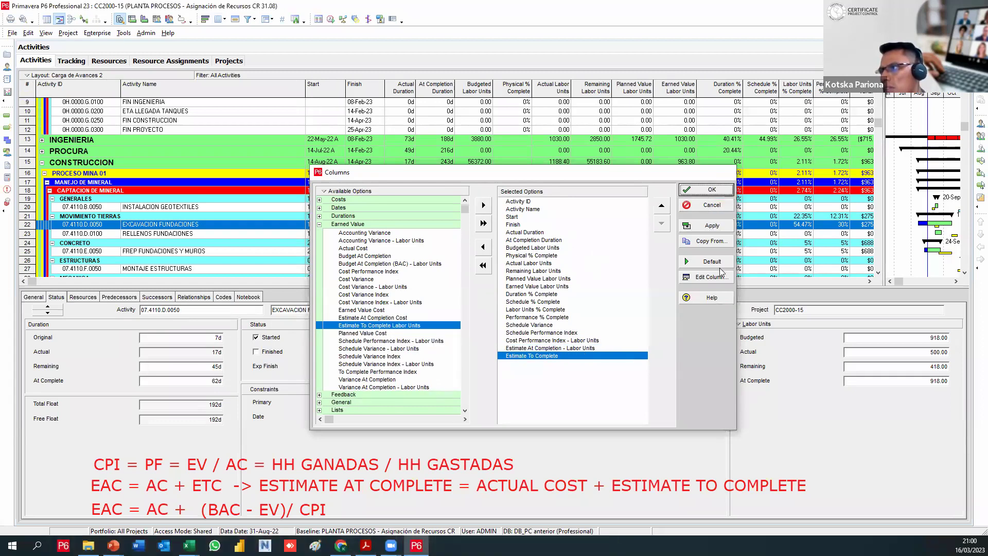
# Replace the Estimate To Complete column with Estimate To Complete Labor Units at the end of the activity table
pyautogui.click(725, 282)
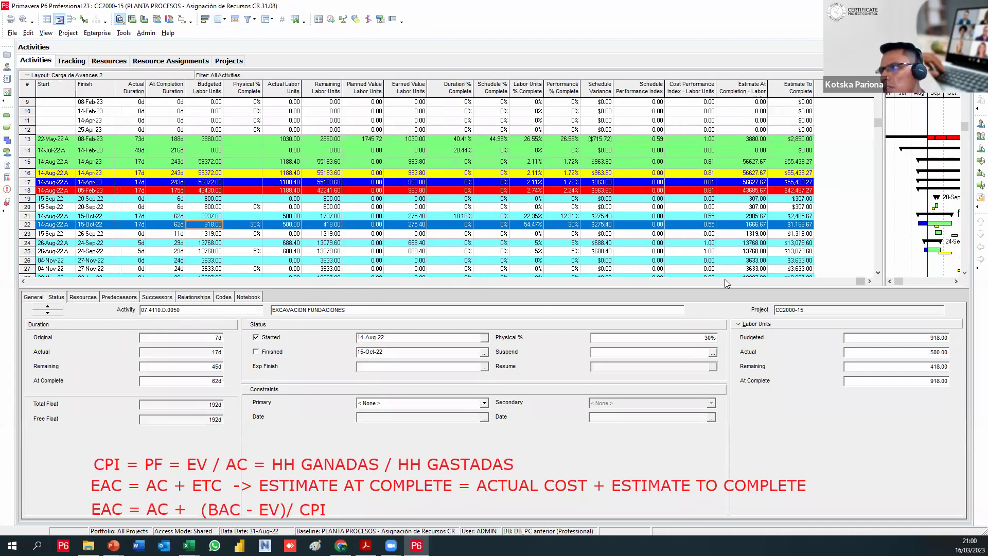
pyautogui.click(754, 207)
pyautogui.click(777, 207)
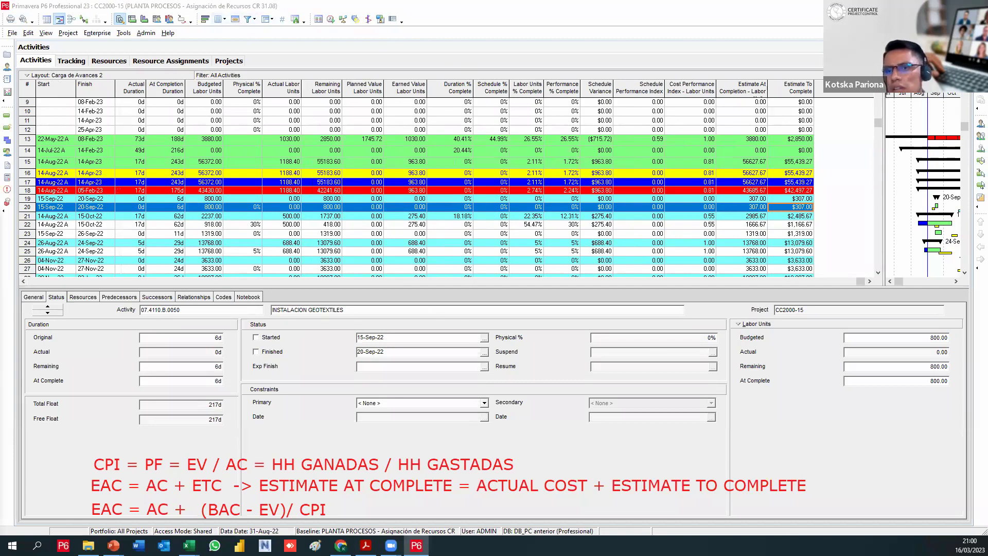
pyautogui.click(457, 414)
pyautogui.click(395, 303)
pyautogui.click(304, 419)
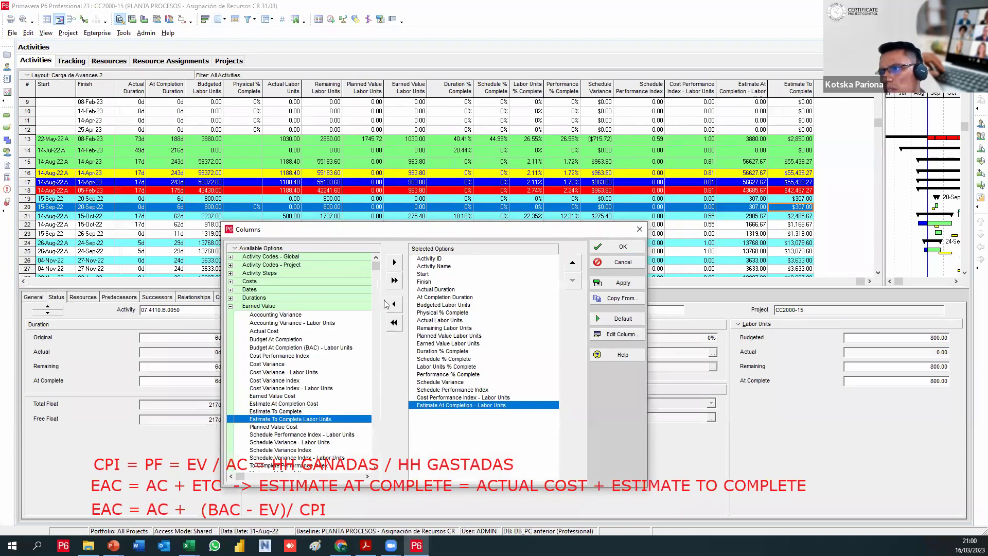
pyautogui.click(395, 262)
pyautogui.click(620, 283)
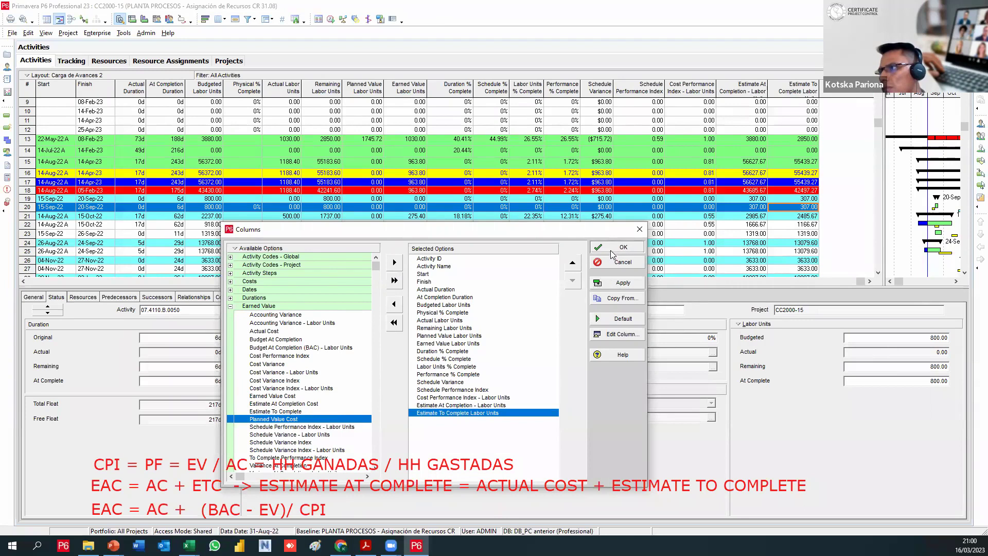
pyautogui.click(619, 247)
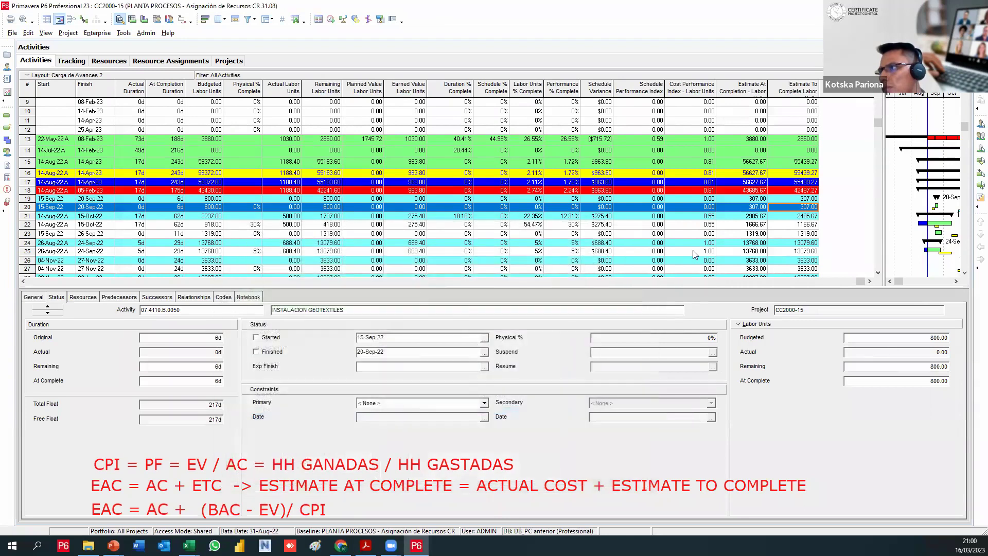
# Compare the Estimate At Completion, Estimate To Complete and Actual Labor Units of the EXCAVACION FUNDACIONES activity
pyautogui.click(742, 225)
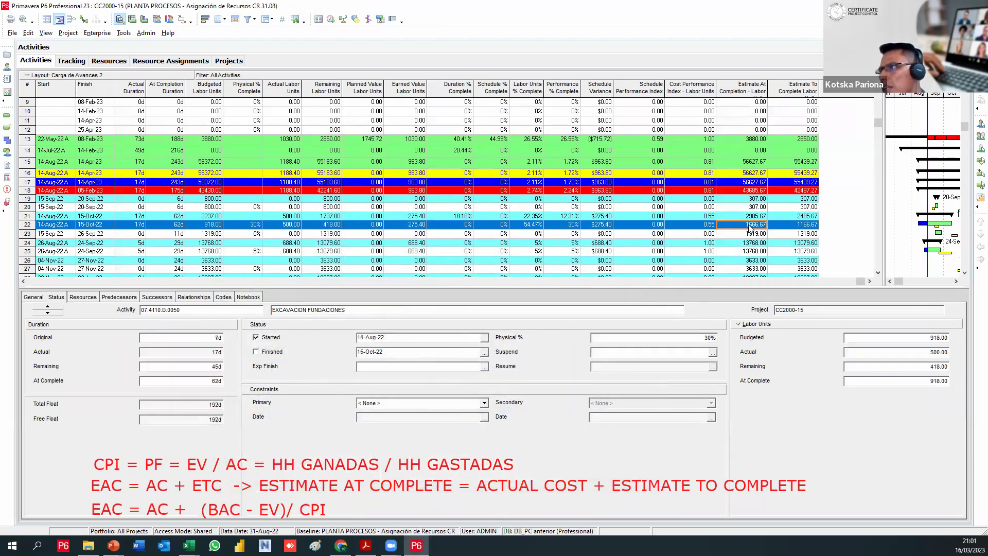
pyautogui.click(790, 226)
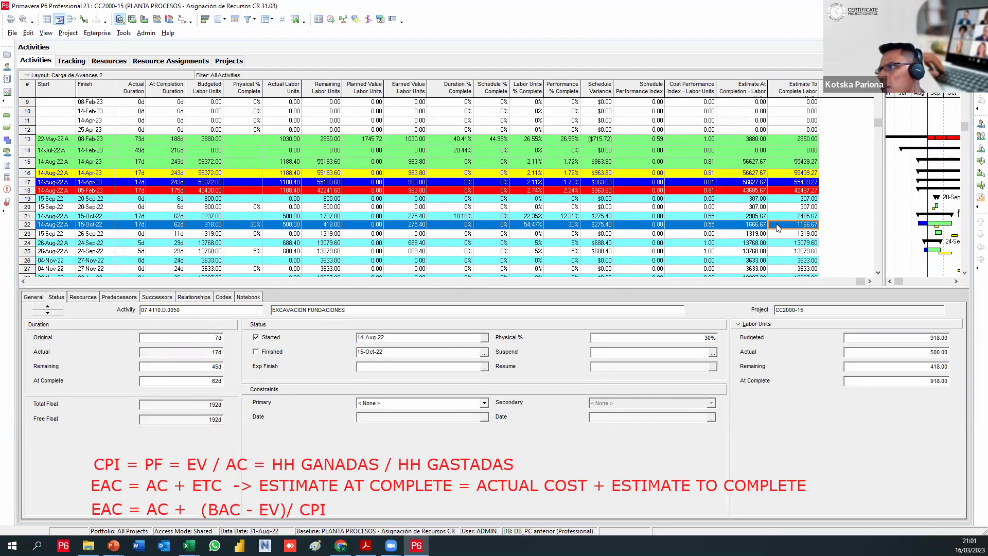
pyautogui.click(753, 227)
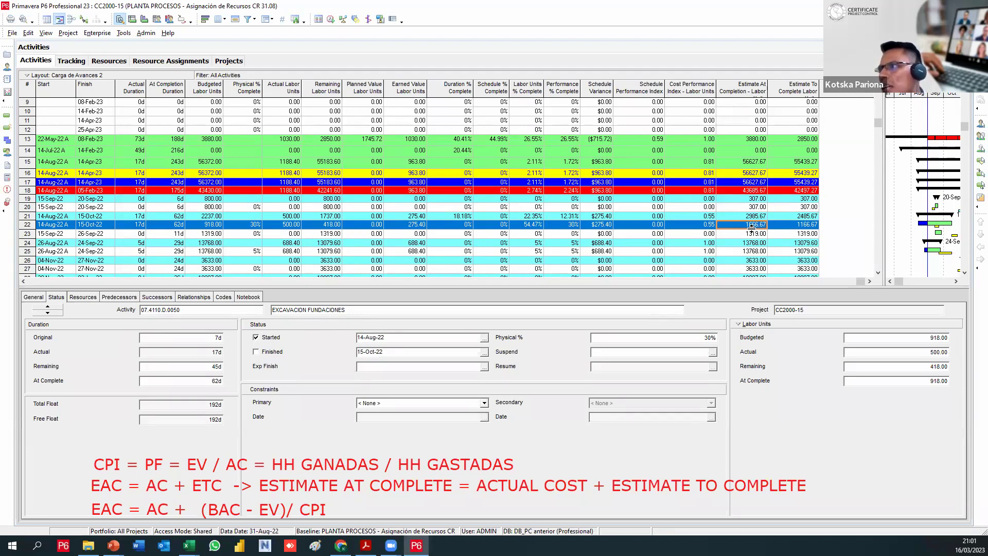
pyautogui.click(797, 228)
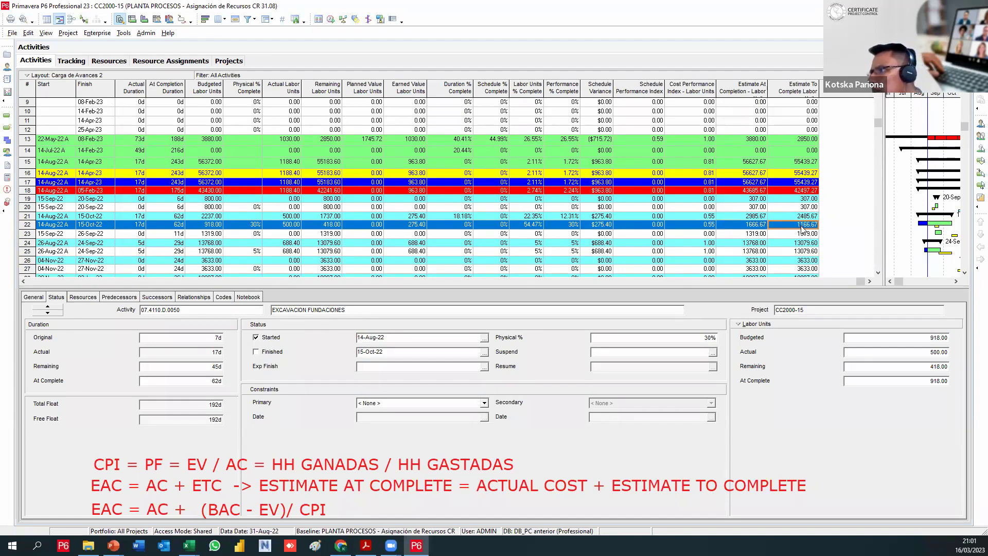
pyautogui.click(755, 226)
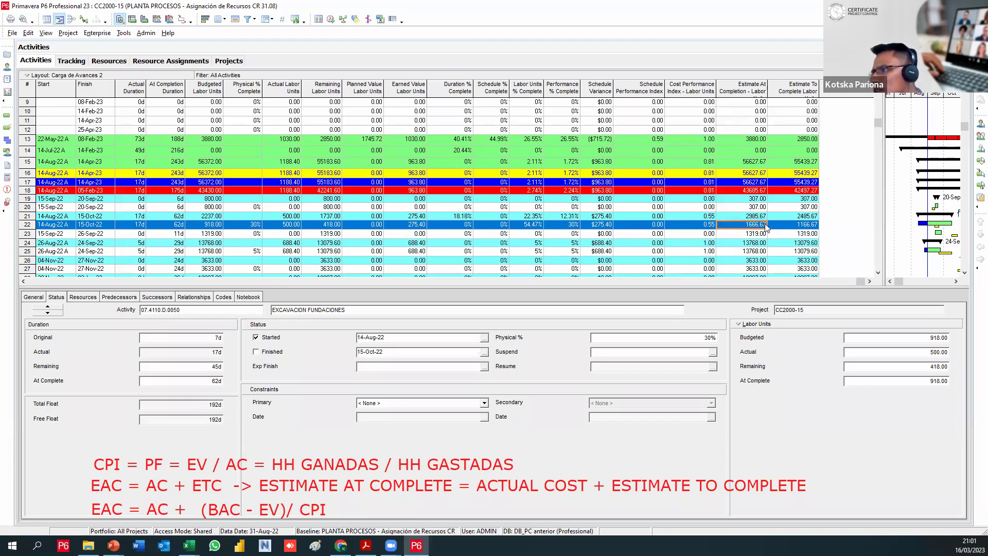
pyautogui.click(793, 227)
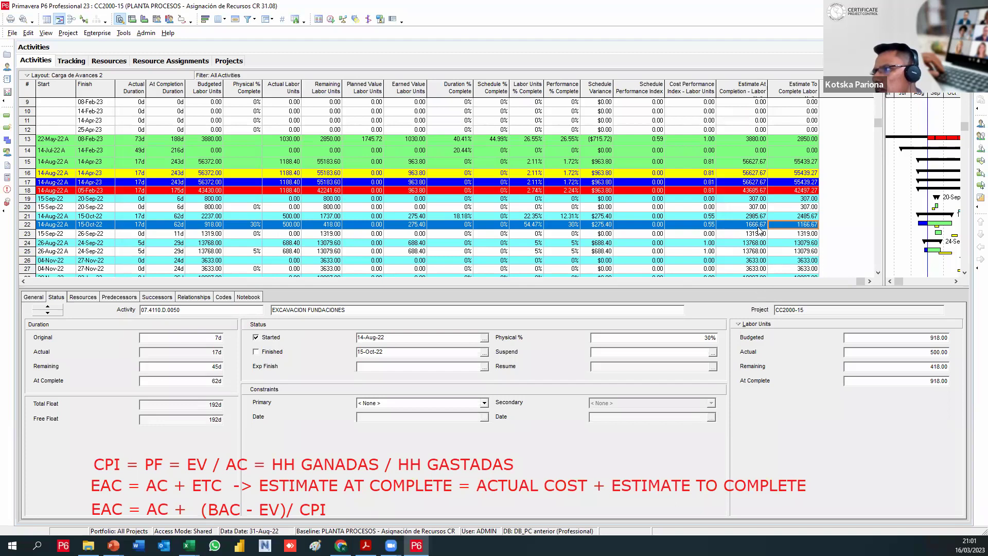
pyautogui.click(290, 227)
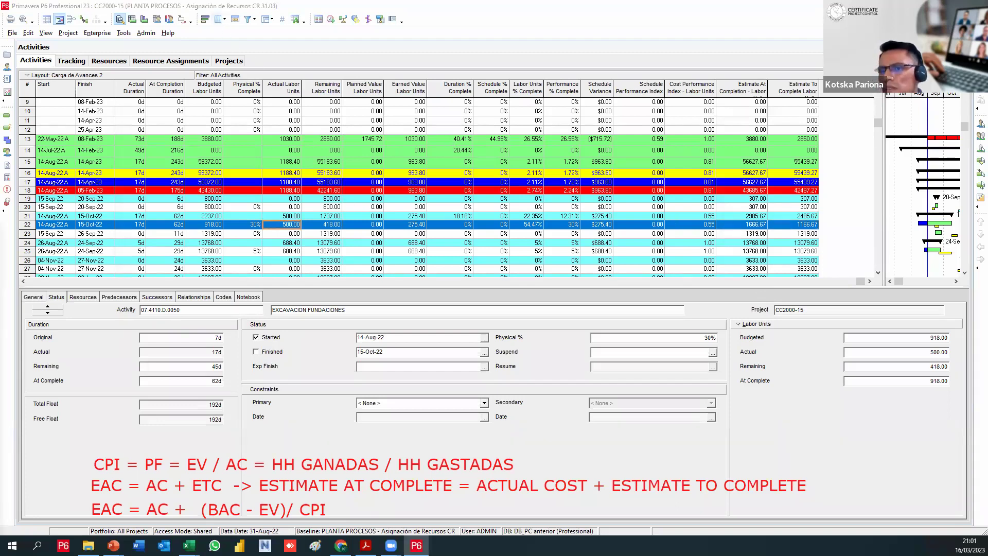
# Move the Actual Labor Units column to the end of the activity table, after Estimate To Complete Labor Units
pyautogui.click(217, 19)
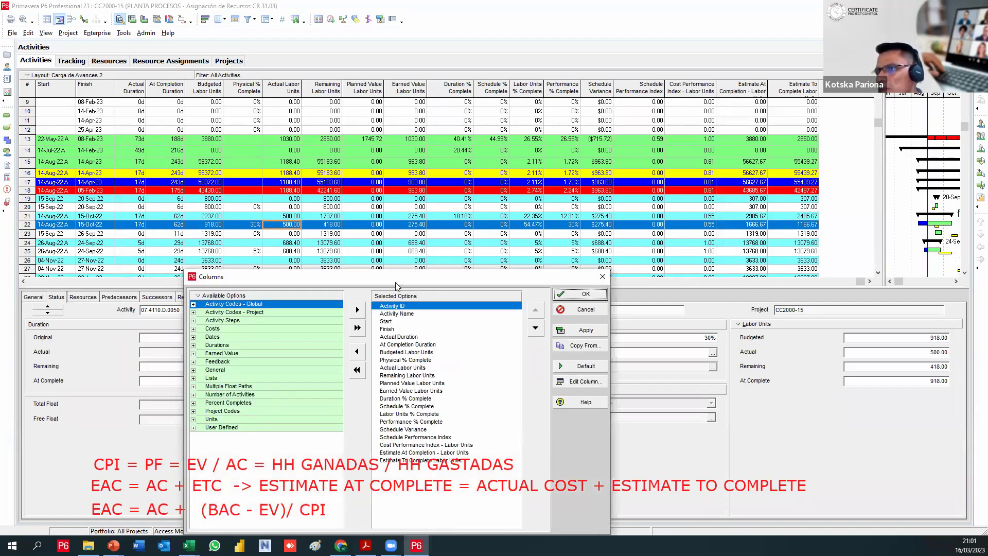
pyautogui.moveTo(392, 279); pyautogui.dragTo(361, 225)
pyautogui.click(386, 314)
pyautogui.click(505, 275)
pyautogui.click(505, 274)
pyautogui.click(505, 274)
pyautogui.click(505, 275)
pyautogui.click(505, 274)
pyautogui.click(505, 275)
pyautogui.click(504, 275)
pyautogui.click(505, 275)
pyautogui.click(504, 274)
pyautogui.click(504, 275)
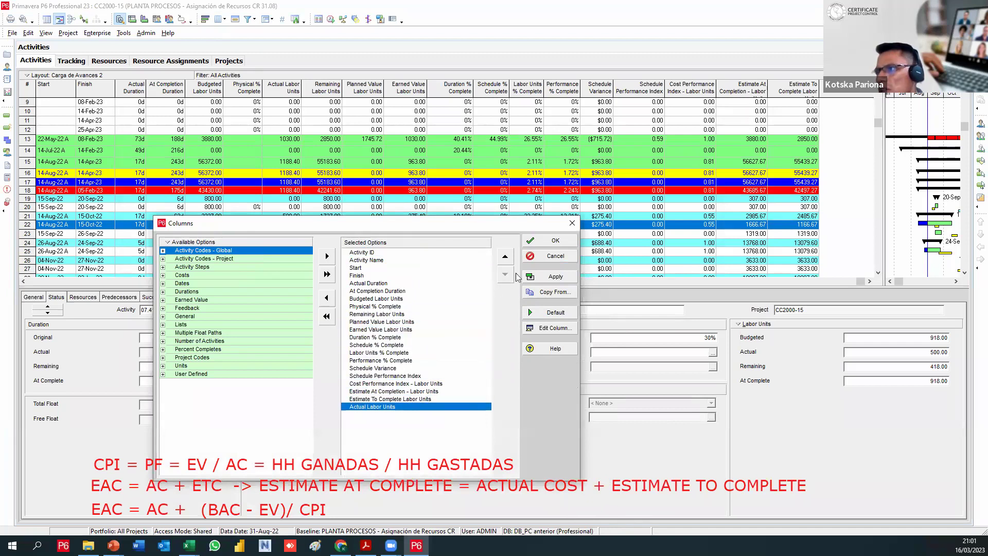
pyautogui.click(534, 278)
pyautogui.click(550, 241)
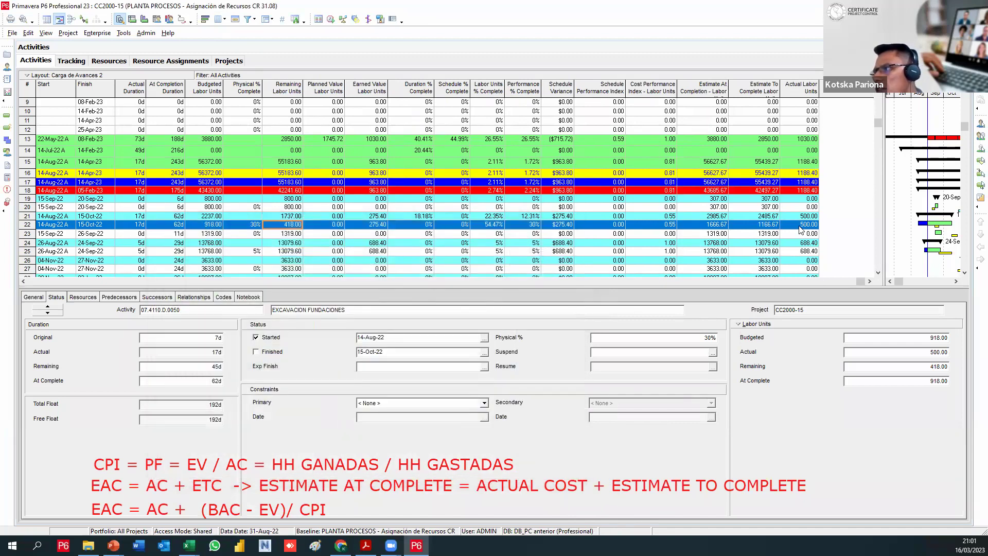
pyautogui.click(716, 227)
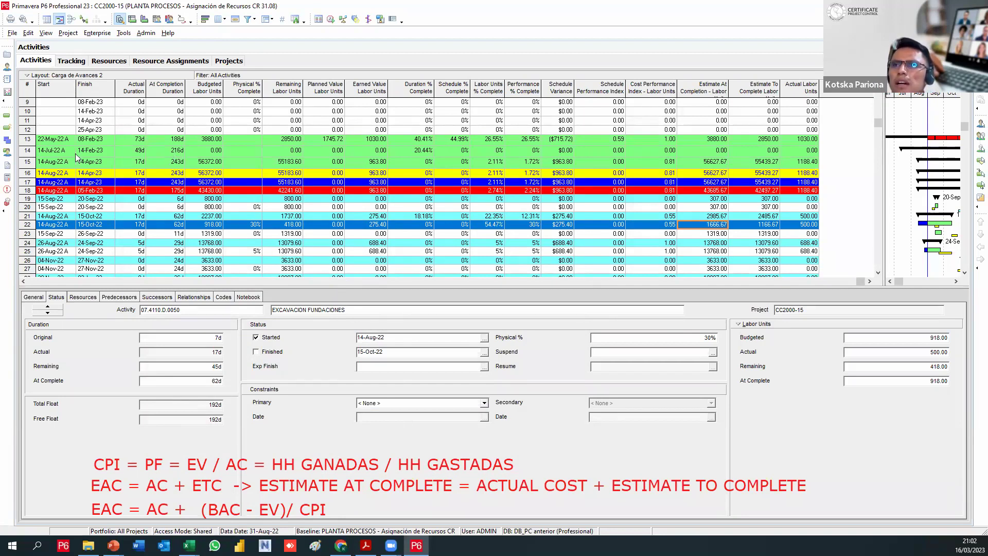
# Show the project WBS earned value settings and set the Estimate to Complete technique to a custom PF of 0.80
pyautogui.click(11, 141)
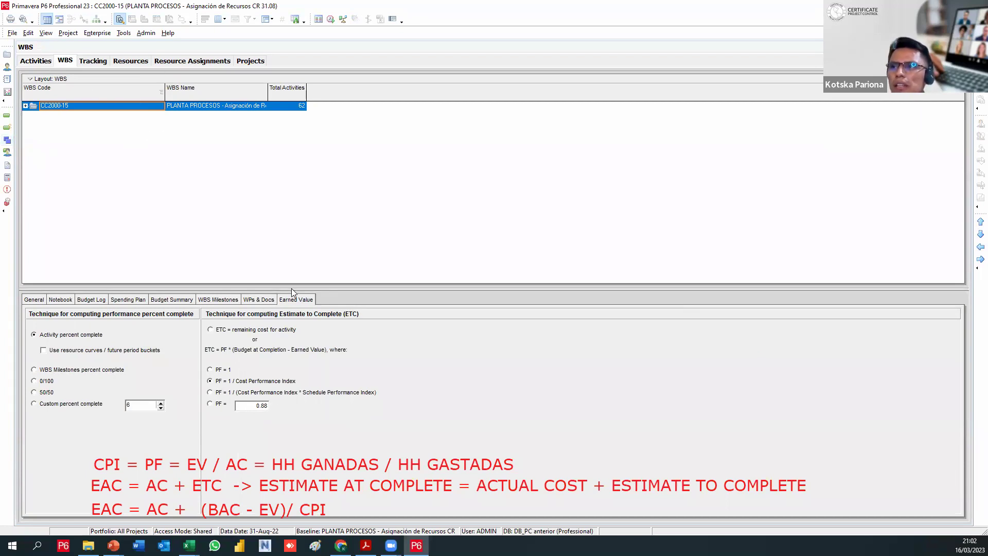
pyautogui.moveTo(294, 289); pyautogui.dragTo(361, 150)
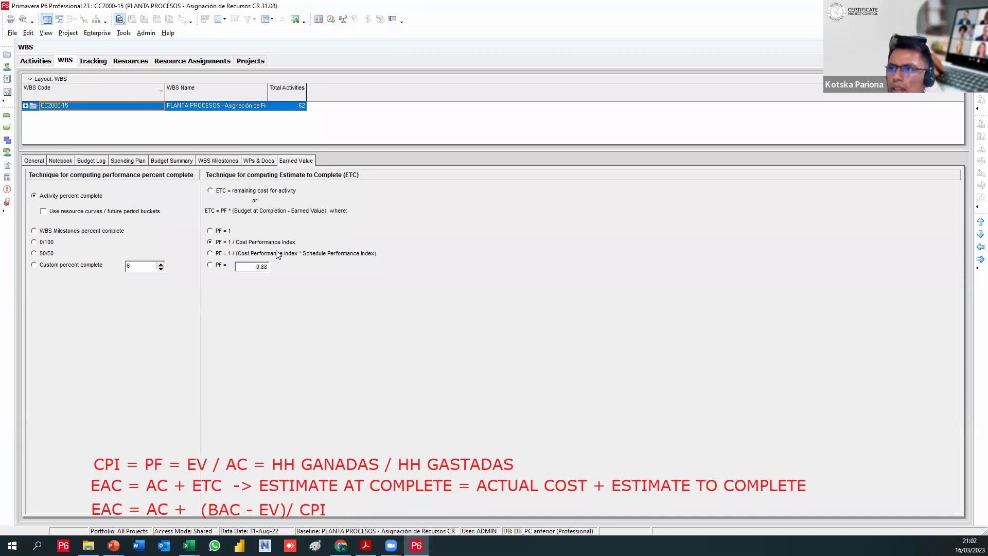
pyautogui.click(210, 254)
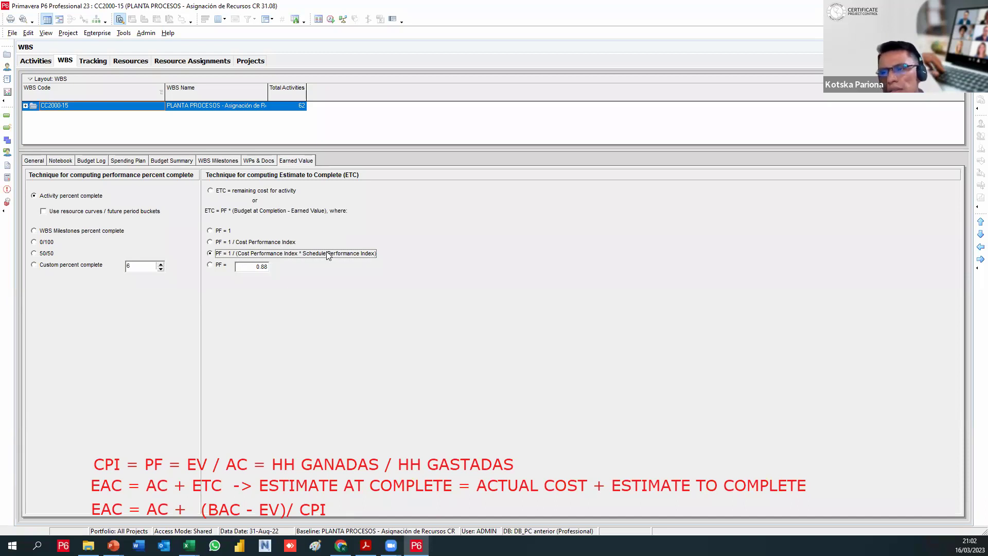
pyautogui.click(210, 264)
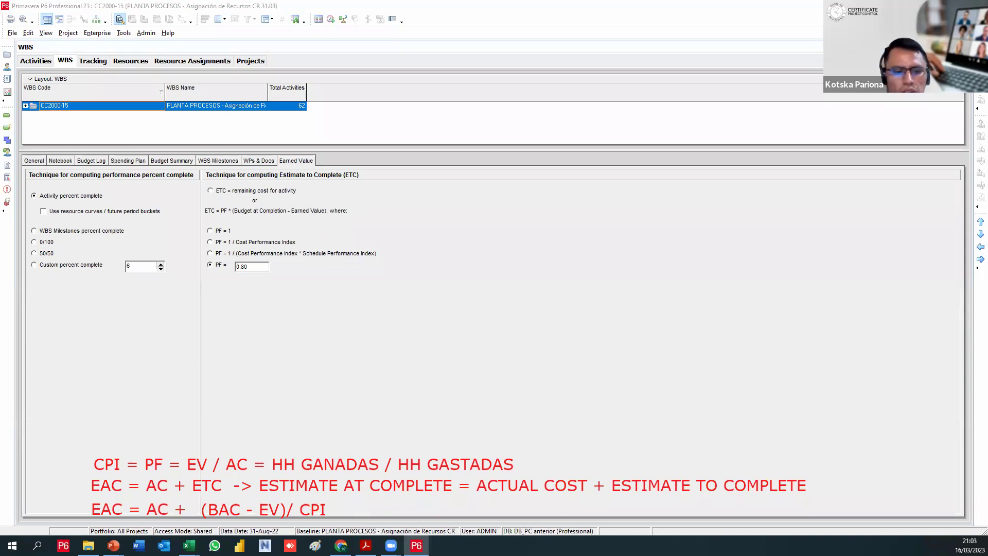
# Switch to Excel and bring up the Hoja3 sheet of the VALOR GANADO workbook at the BAC, EAC and ETC headers
pyautogui.hotkey('alt', 'Tab')
pyautogui.click(153, 354)
pyautogui.scroll(3, 235, 266)
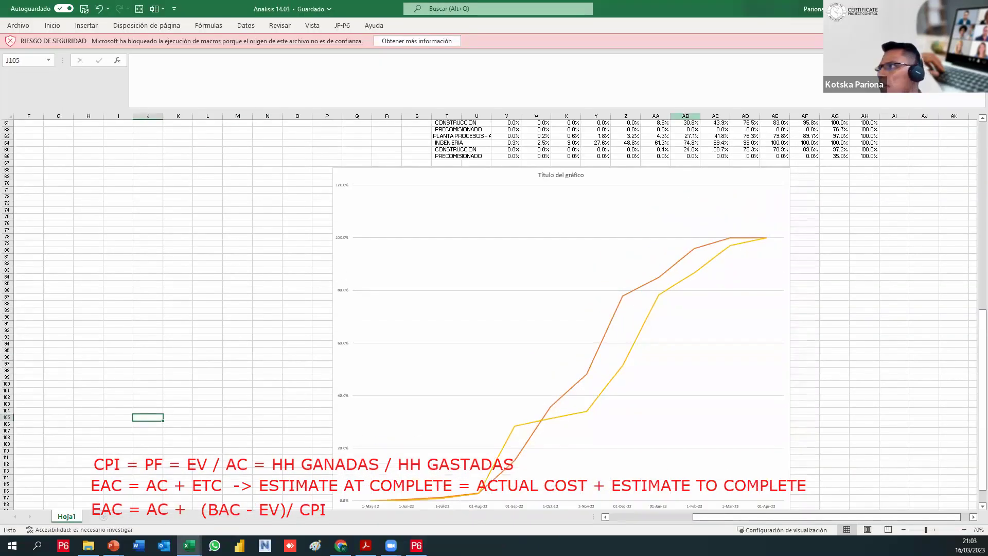
pyautogui.hotkey('alt', 'Tab')
pyautogui.moveTo(189, 546)
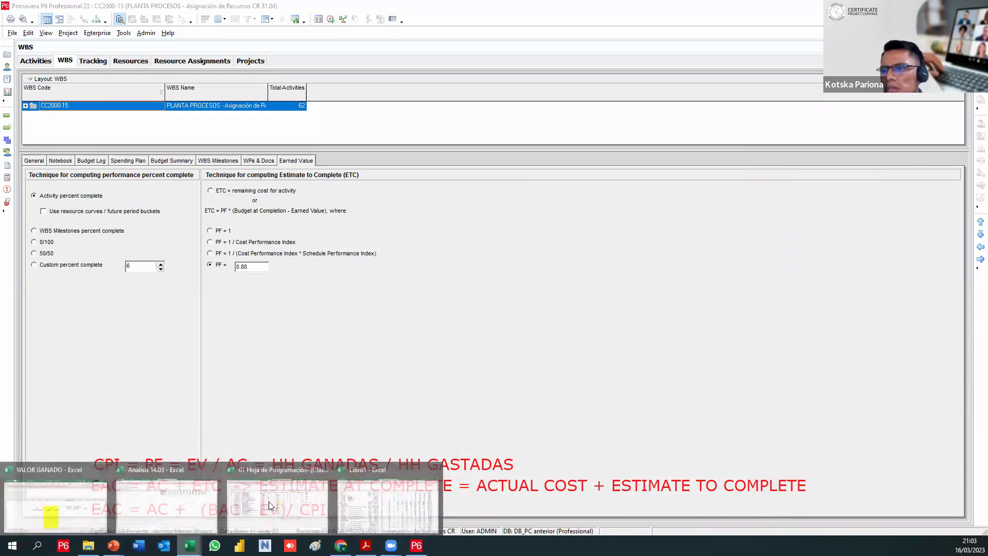
pyautogui.click(95, 507)
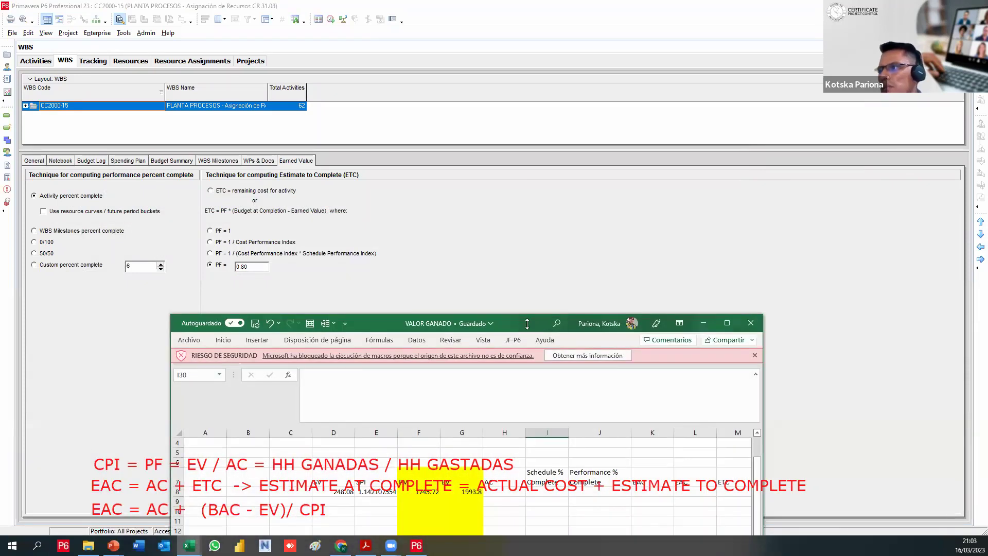
pyautogui.hscroll(1, 566, 278)
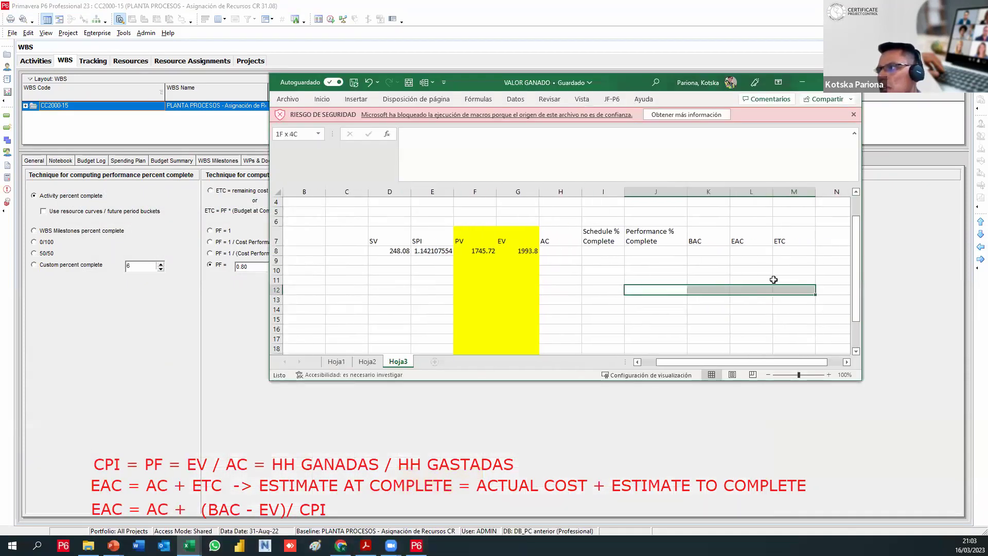
# Narrow the BAC column K slightly on Hoja3
pyautogui.click(721, 229)
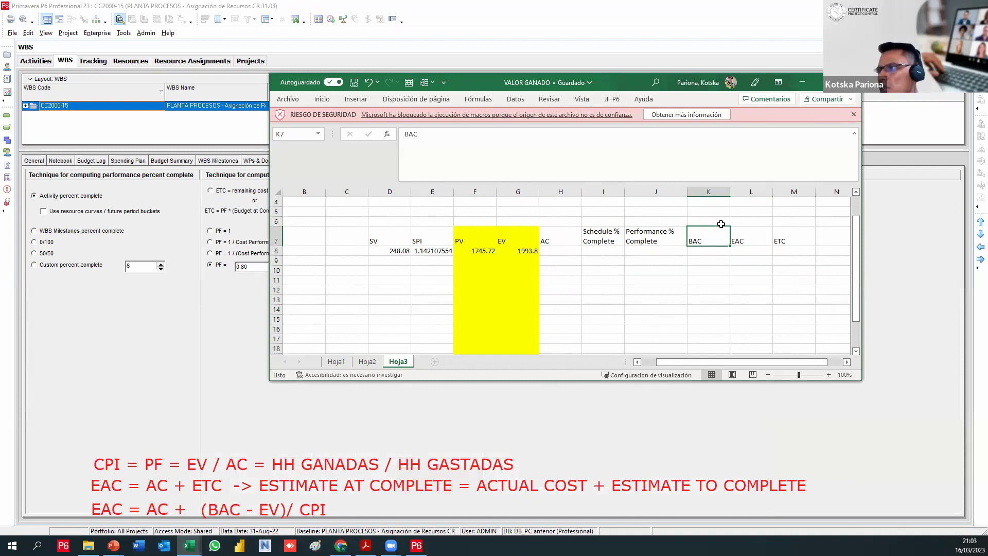
pyautogui.click(719, 187)
pyautogui.moveTo(725, 191)
pyautogui.mouseDown()
pyautogui.moveTo(773, 191)
pyautogui.moveTo(721, 192)
pyautogui.mouseUp()
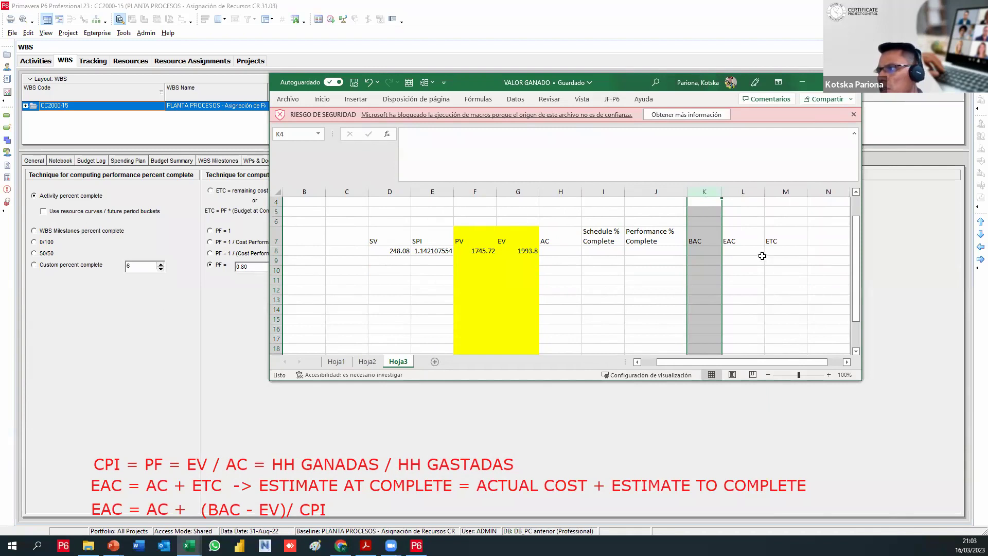
# Enter the formula =(K8-H8)/C8 in cell M8 under the ETC header
pyautogui.click(734, 252)
pyautogui.hscroll(1, 735, 255)
pyautogui.press('Right')
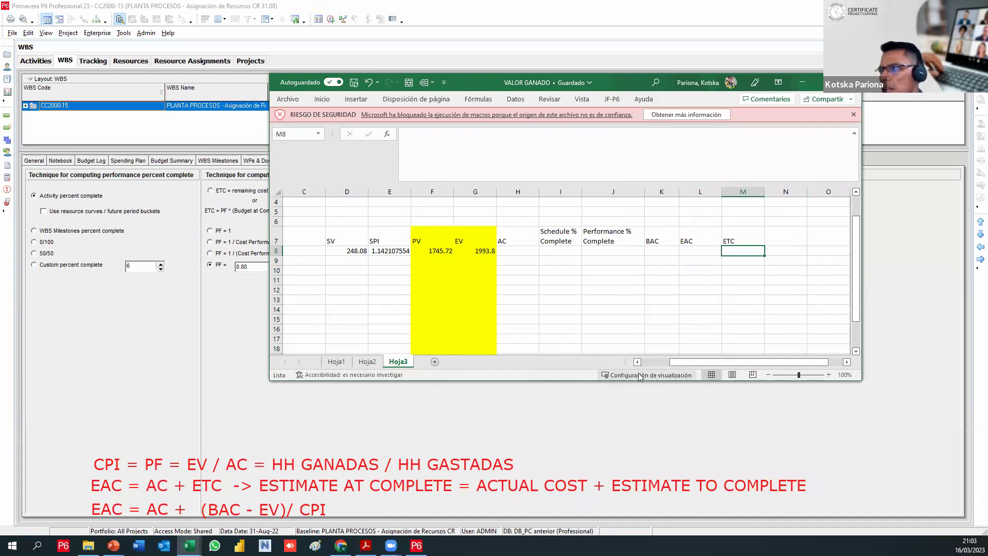
pyautogui.write('+')
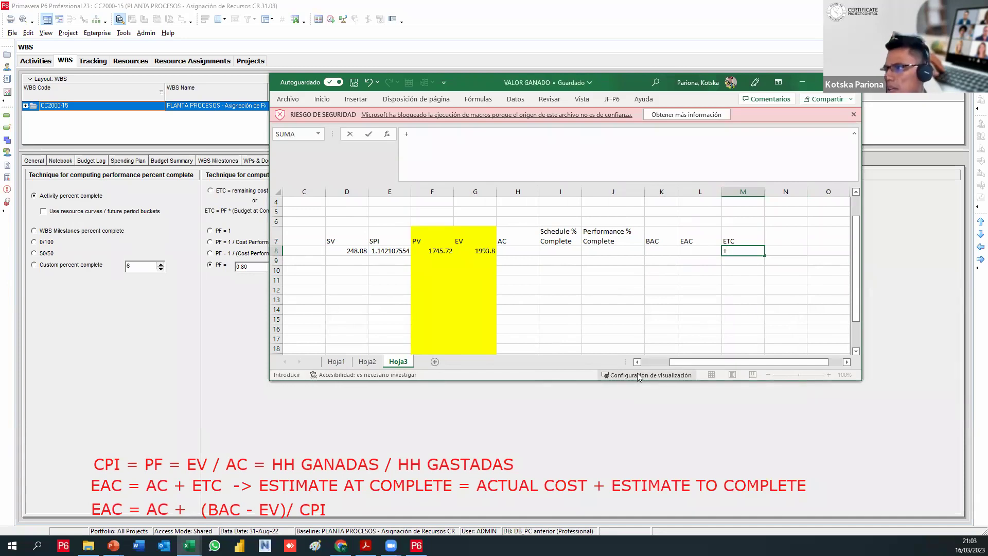
pyautogui.press('BackSpace')
pyautogui.write('=')
pyautogui.press('Left')
pyautogui.press('Left')
pyautogui.press('Right')
pyautogui.press('Right')
pyautogui.press('BackSpace')
pyautogui.press('BackSpace')
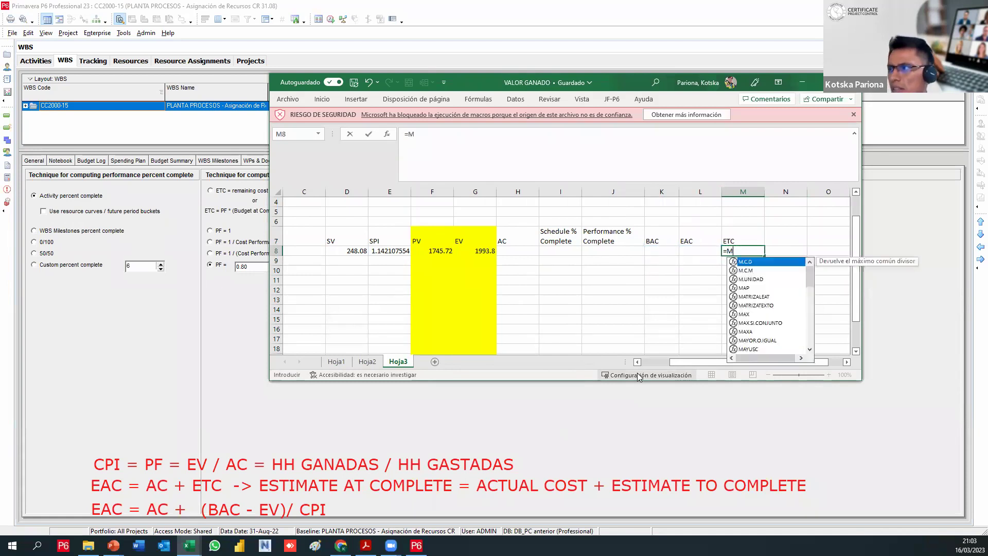
pyautogui.write('(')
pyautogui.press('Left')
pyautogui.press('Left')
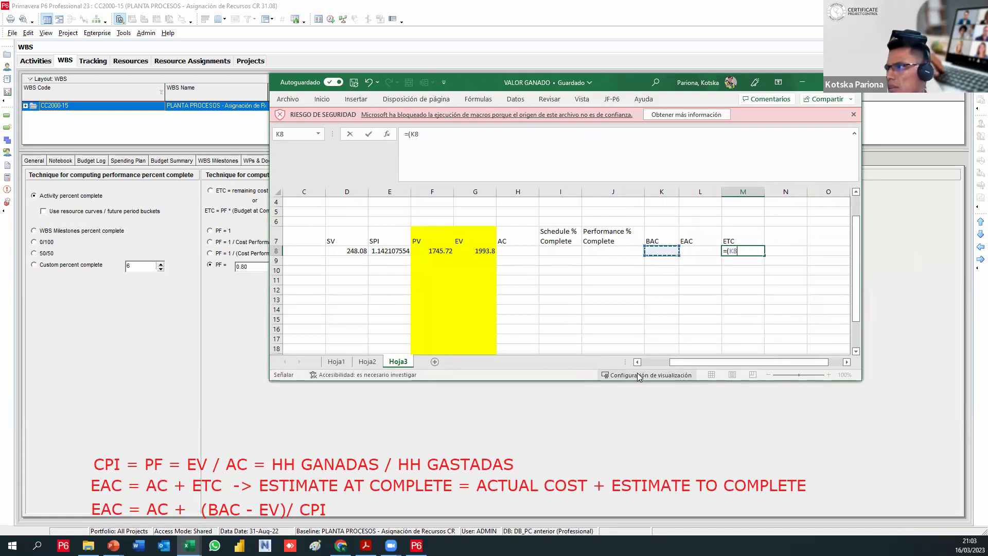
pyautogui.write('-')
pyautogui.press('Left')
pyautogui.press('Left')
pyautogui.press('Left')
pyautogui.press('Left')
pyautogui.press('Left')
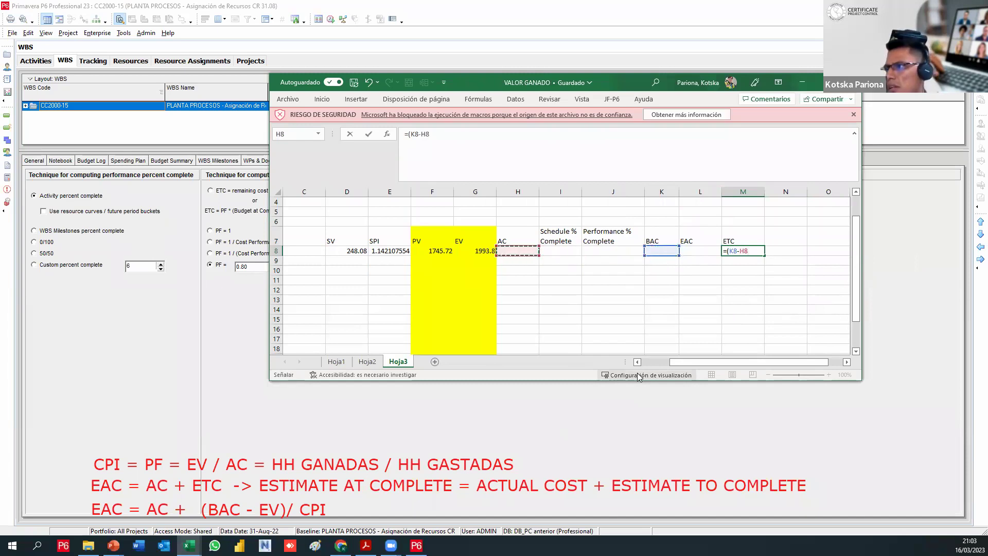
pyautogui.write(')')
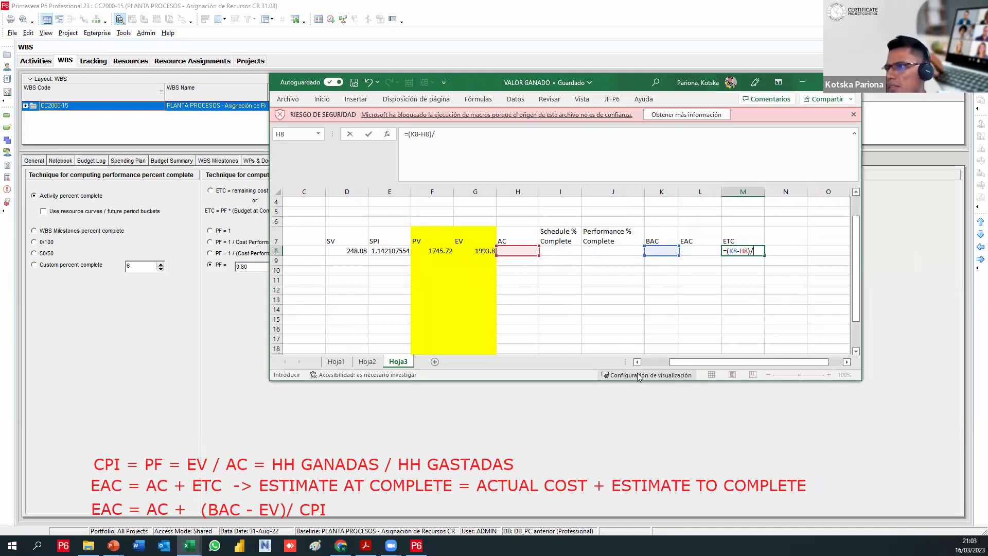
pyautogui.write('/')
pyautogui.press('Left')
pyautogui.press('Left')
pyautogui.press('Left')
pyautogui.press('Left')
pyautogui.press('Left')
pyautogui.press('Left')
pyautogui.press('Left')
pyautogui.press('Left')
pyautogui.press('Left')
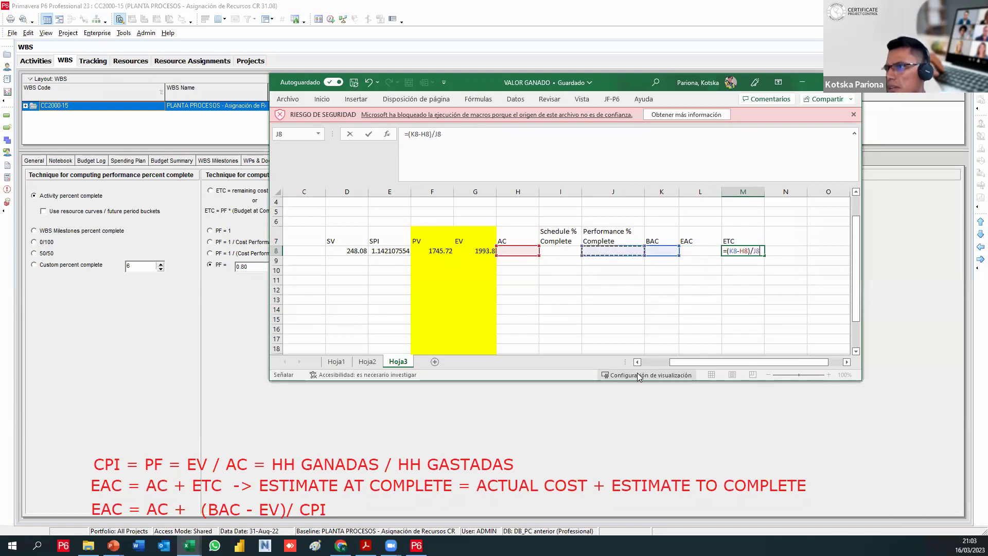
pyautogui.press('Left')
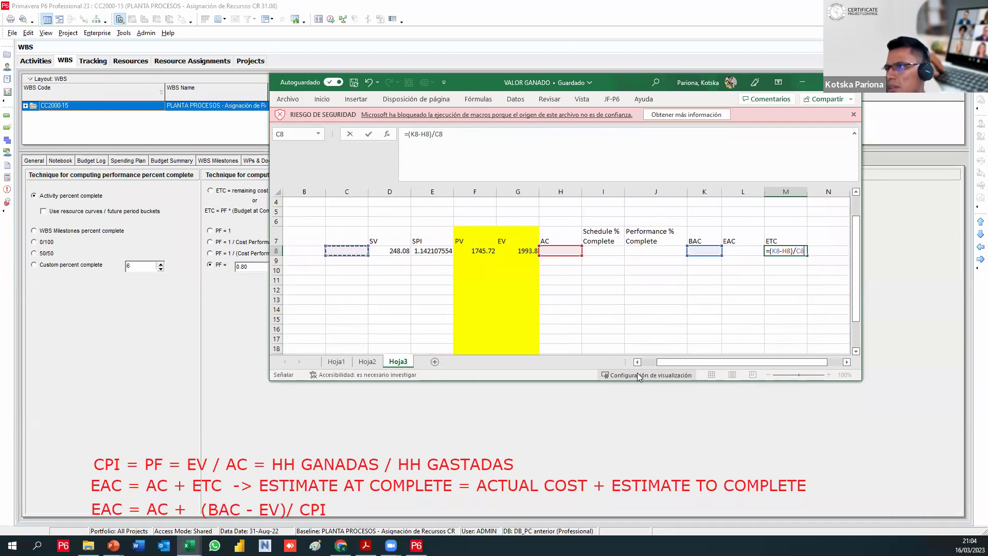
pyautogui.press('Return')
# Commit the ETC formula and enter the header CPI in cell C7, beside the SV header
pyautogui.press('Up')
pyautogui.press('Left')
pyautogui.press('Left')
pyautogui.press('Left')
pyautogui.press('Left')
pyautogui.press('Left')
pyautogui.press('Left')
pyautogui.press('Left')
pyautogui.press('Left')
pyautogui.press('Left')
pyautogui.press('Left')
pyautogui.press('Left')
pyautogui.press('Left')
pyautogui.press('Right')
pyautogui.press('Right')
pyautogui.press('Up')
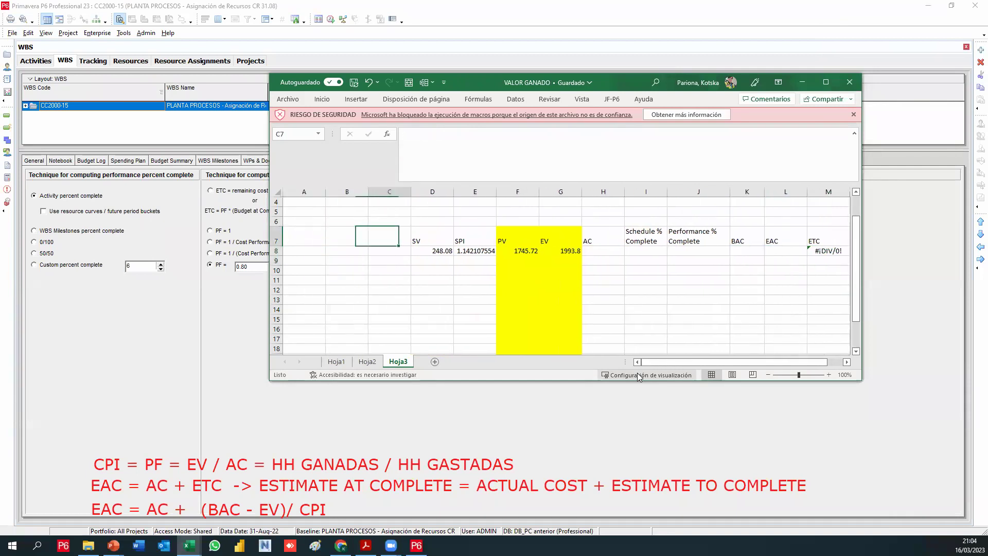
pyautogui.write('C')
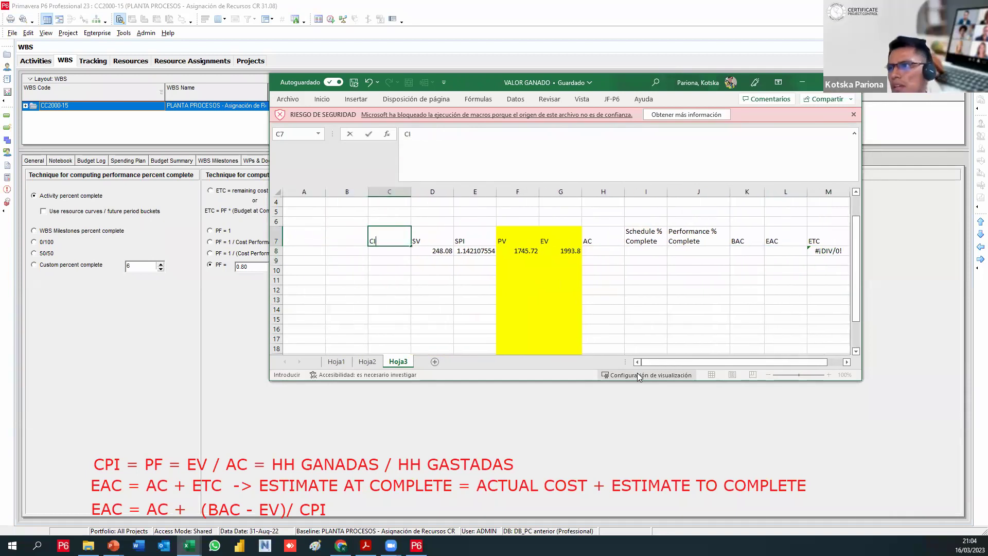
pyautogui.write('PI')
pyautogui.press('Return')
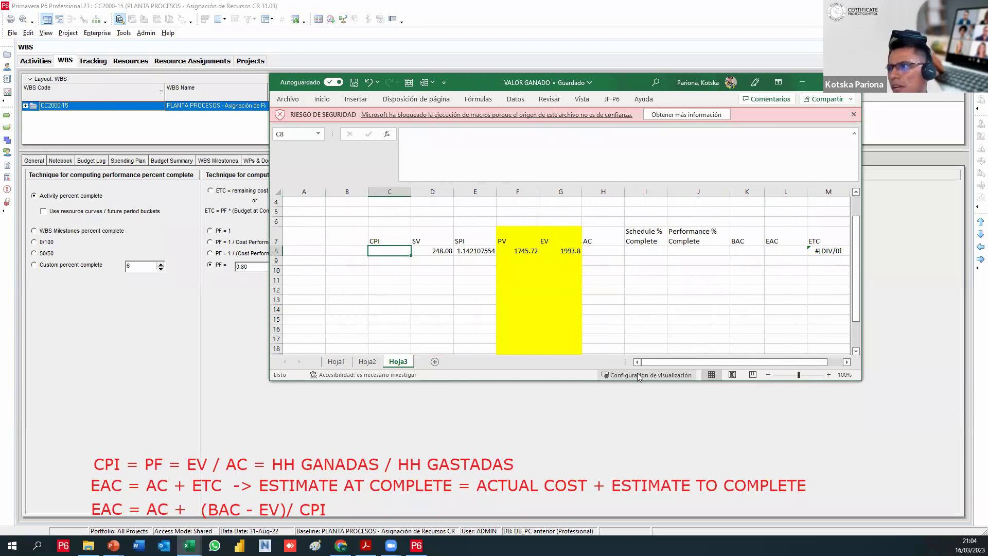
# Enter the CPI formula =G8/H8 in cell C8 to divide EV by AC
pyautogui.write('+')
pyautogui.press('BackSpace')
pyautogui.write('=')
pyautogui.press('Right')
pyautogui.press('Right')
pyautogui.press('Right')
pyautogui.press('Right')
pyautogui.press('Right')
pyautogui.press('Left')
pyautogui.write('/')
pyautogui.press('Right')
pyautogui.press('Right')
pyautogui.press('Right')
pyautogui.press('Right')
pyautogui.press('Right')
pyautogui.press('Return')
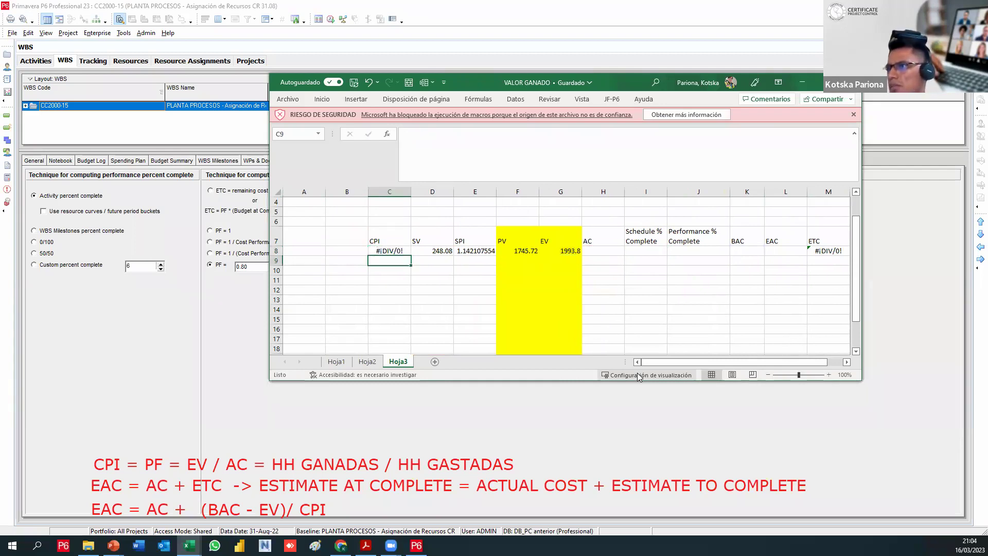
pyautogui.press('Up')
pyautogui.press('Right')
pyautogui.press('Right')
pyautogui.press('Right')
pyautogui.press('Right')
pyautogui.press('Right')
pyautogui.press('Right')
pyautogui.press('Left')
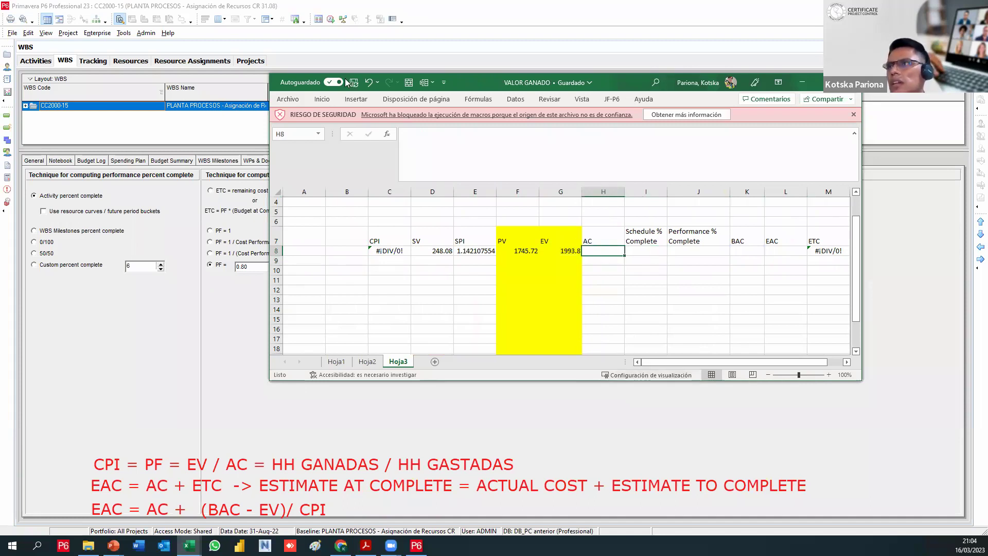
# Switch to Primavera P6, set the project WBS ETC technique to PF = 1 / Cost Performance Index, and return to the activities table
pyautogui.press('super+Down')
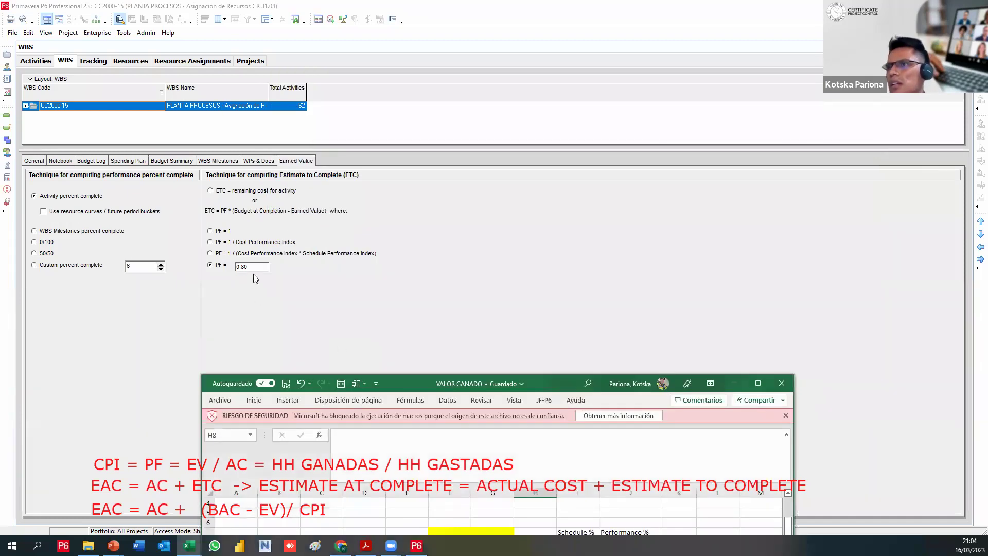
pyautogui.click(215, 243)
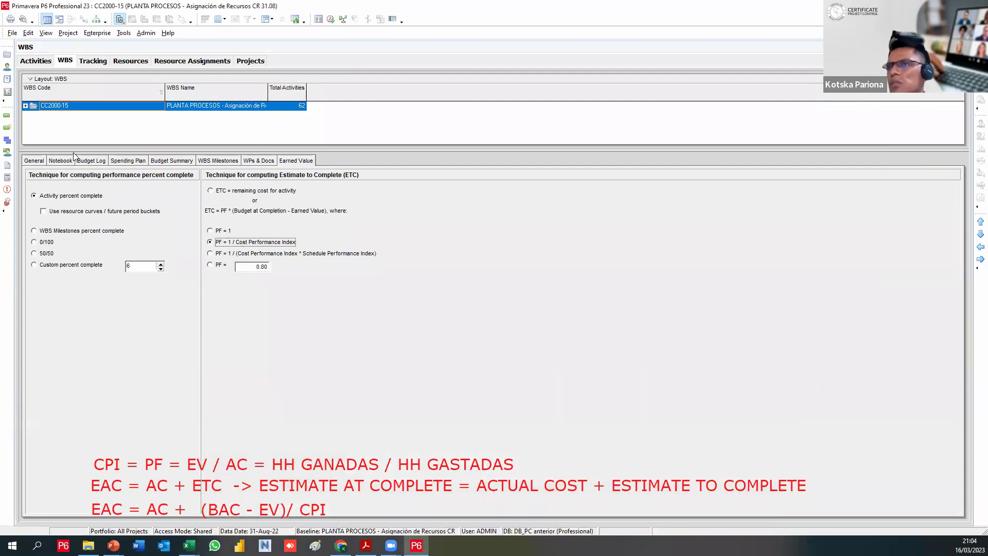
pyautogui.click(39, 61)
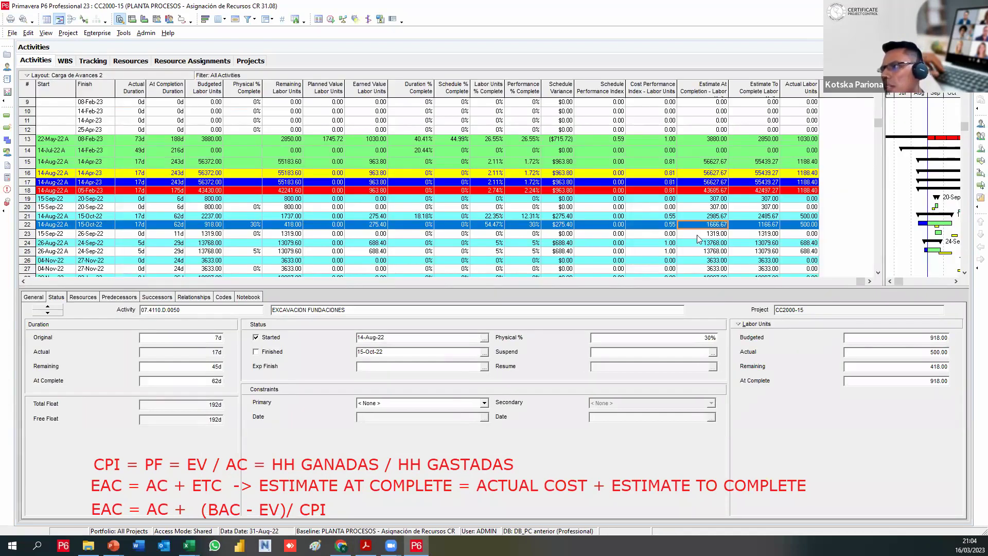
# Bring back the VALOR GANADO workbook in Excel and place it so the EXCAVACION FUNDACIONES activity row stays readable
pyautogui.moveTo(188, 545)
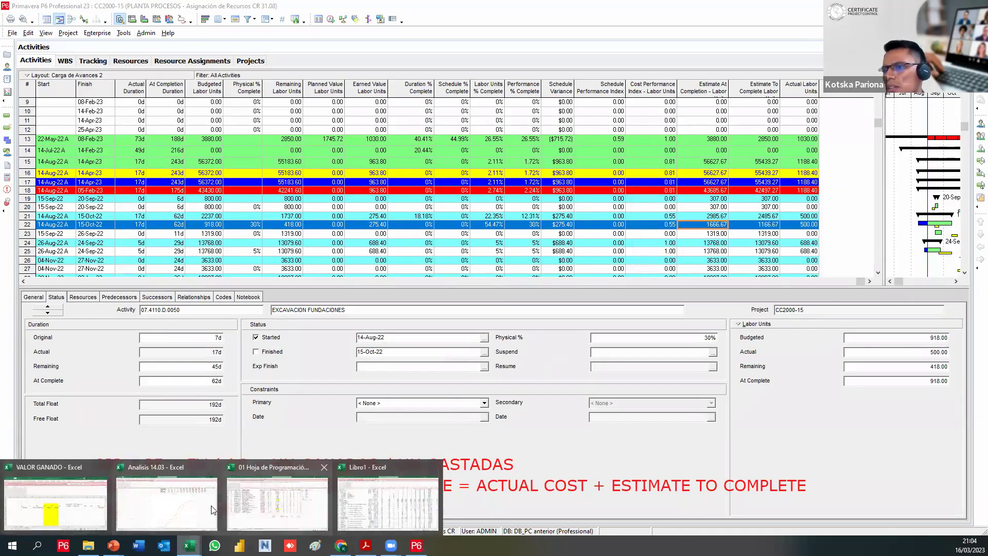
pyautogui.click(98, 516)
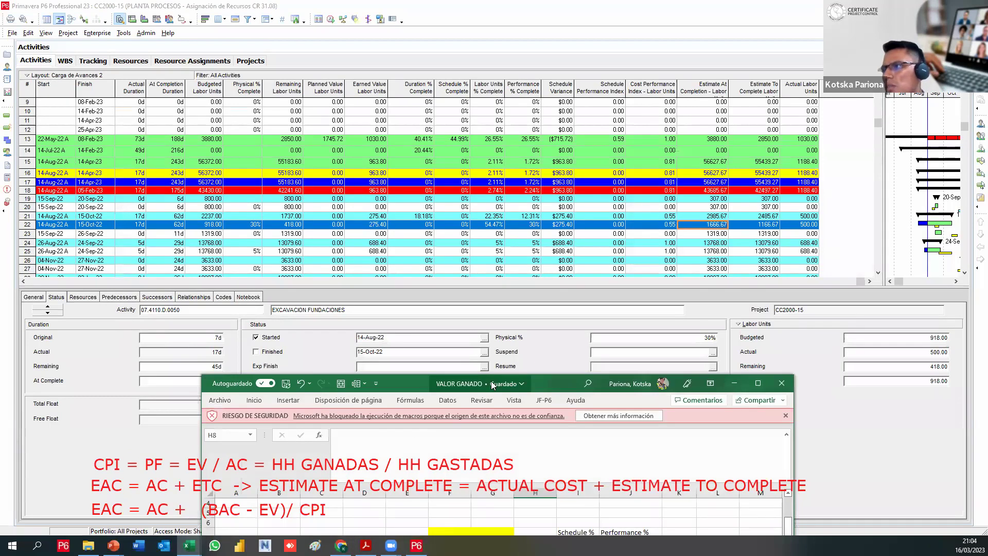
pyautogui.moveTo(493, 385); pyautogui.dragTo(443, 265)
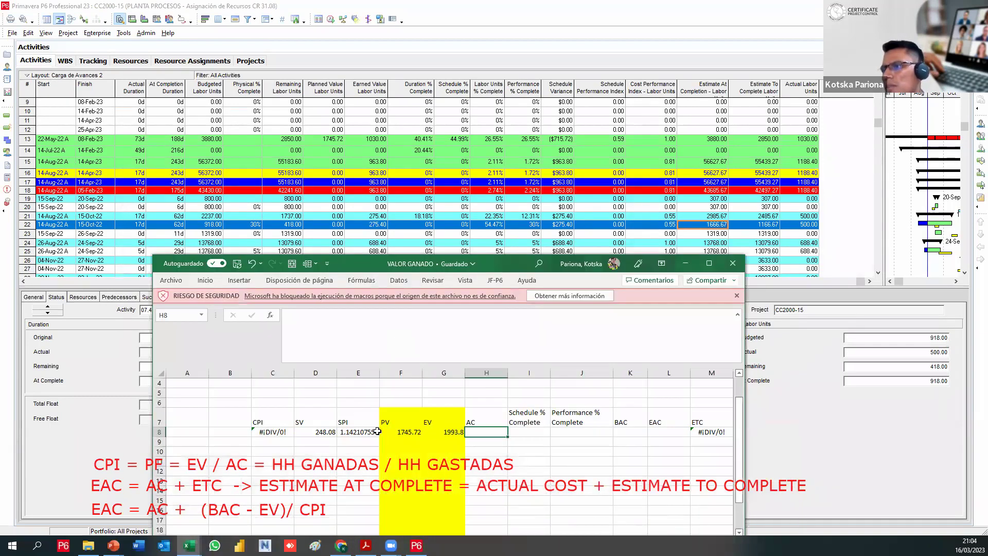
# Set PV in F8 to 0 and EV in G8 to 275.4 for the excavation activity
pyautogui.click(407, 432)
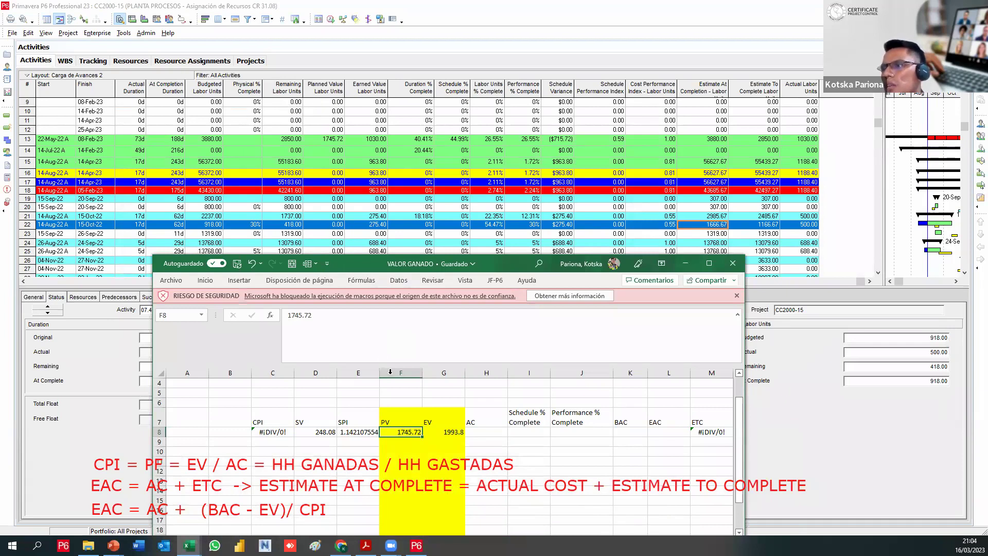
pyautogui.write('0')
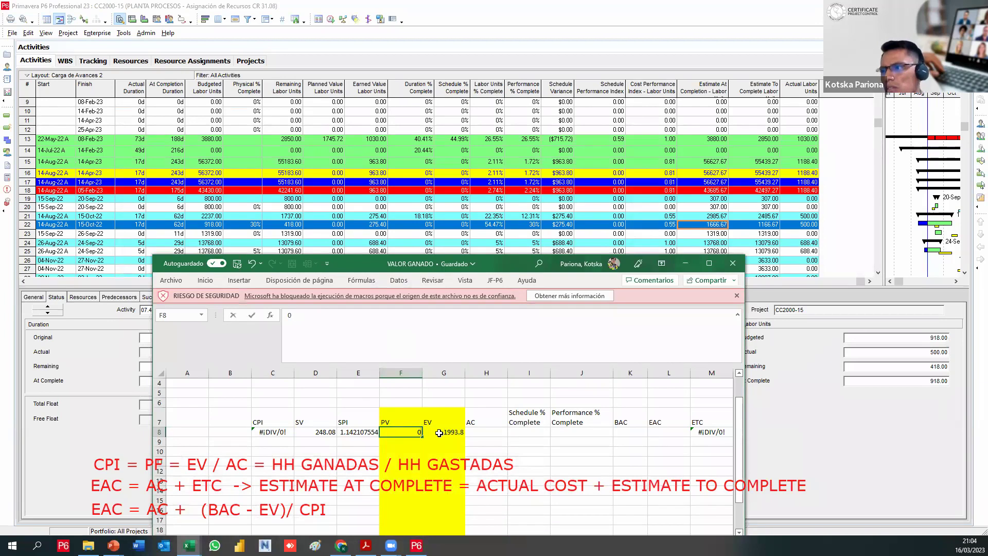
pyautogui.click(439, 433)
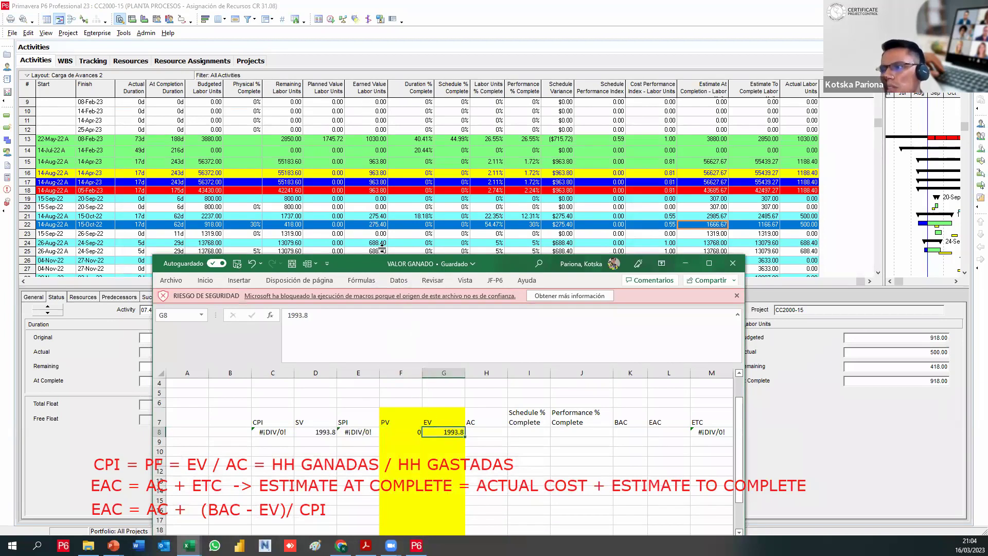
pyautogui.write('275.4')
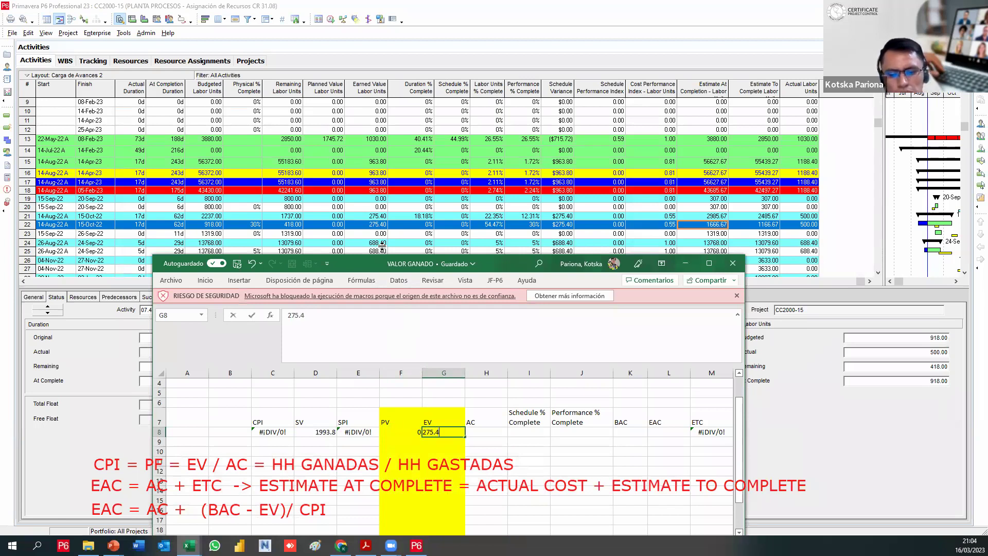
pyautogui.press('Return')
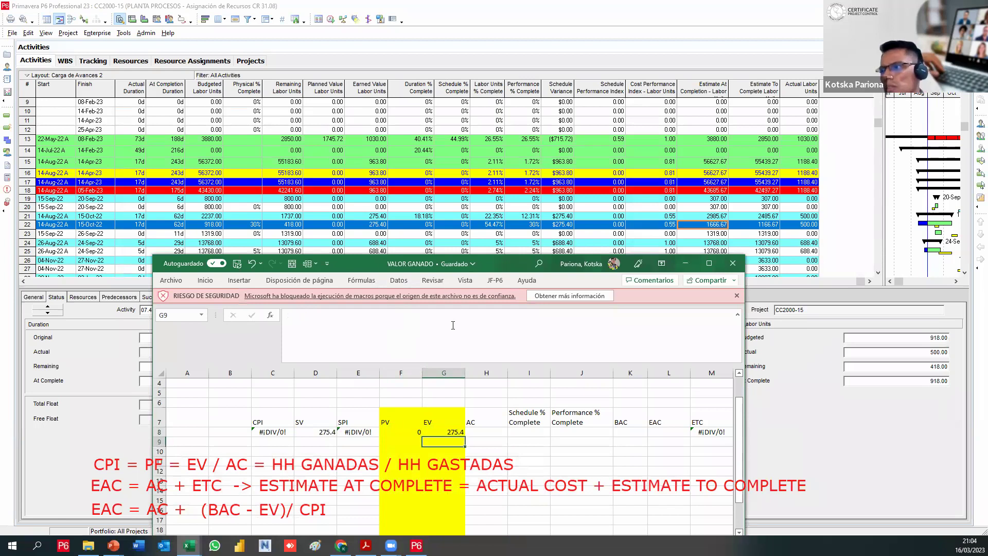
# Enter 500 as the AC value in cell H8, matching the activity's actual labor units
pyautogui.click(346, 432)
pyautogui.moveTo(402, 432); pyautogui.dragTo(486, 433)
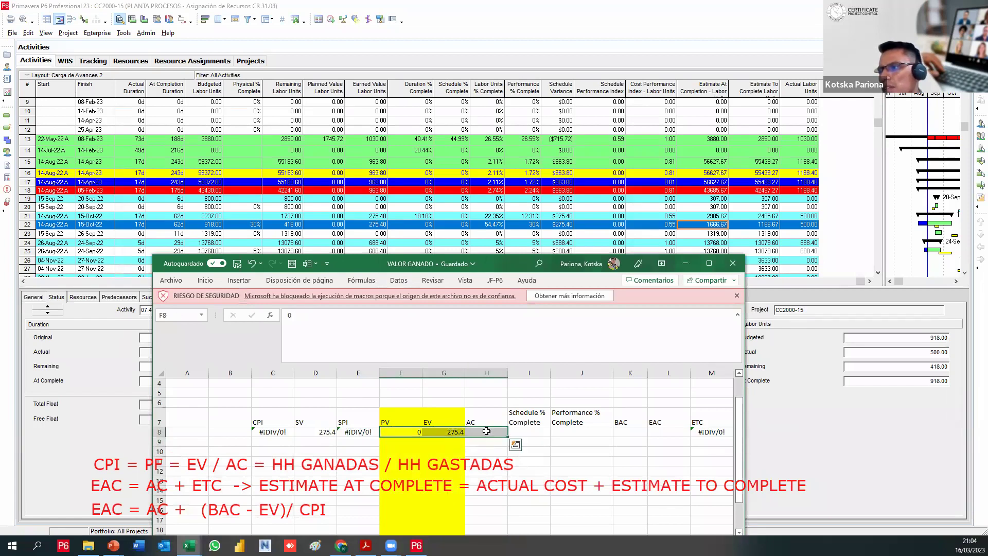
pyautogui.click(484, 433)
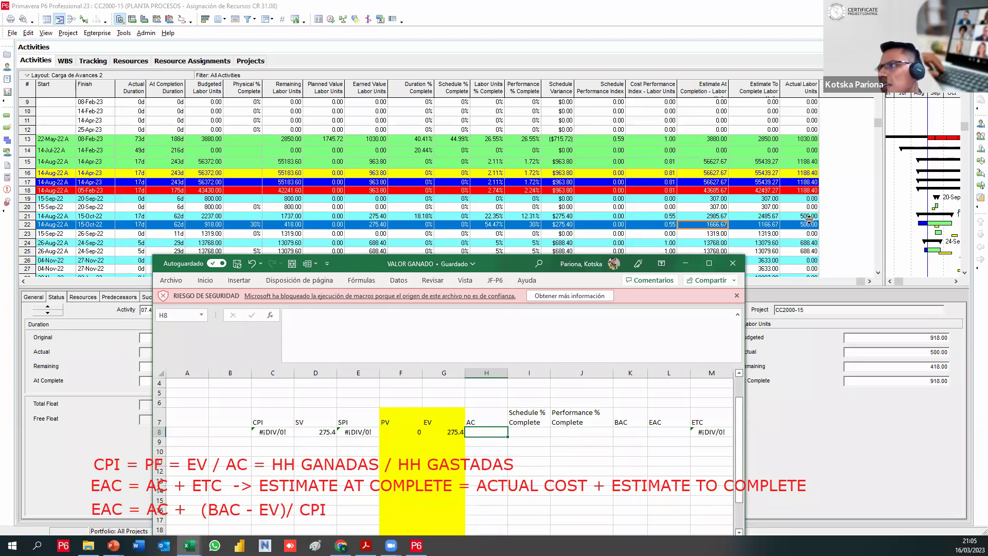
pyautogui.write('500')
pyautogui.click(492, 428)
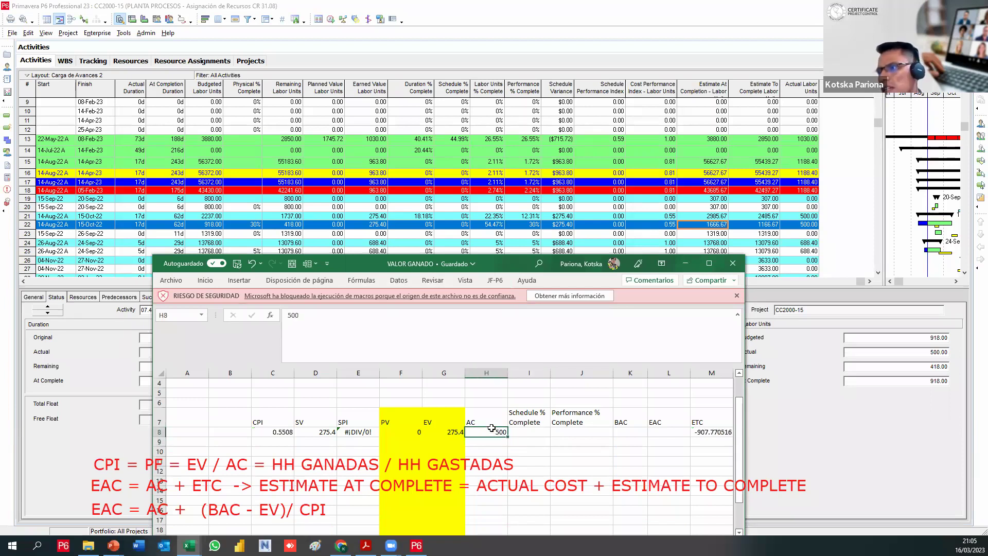
# Check which cells the ETC formula uses and enter 918 as the BAC value in cell K8
pyautogui.click(712, 432)
pyautogui.doubleClick(673, 433)
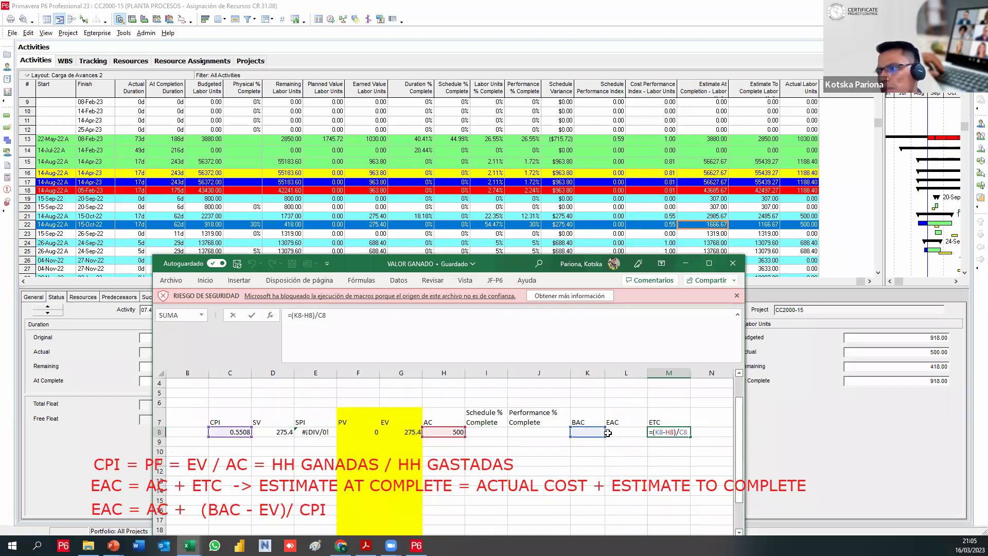
pyautogui.click(587, 432)
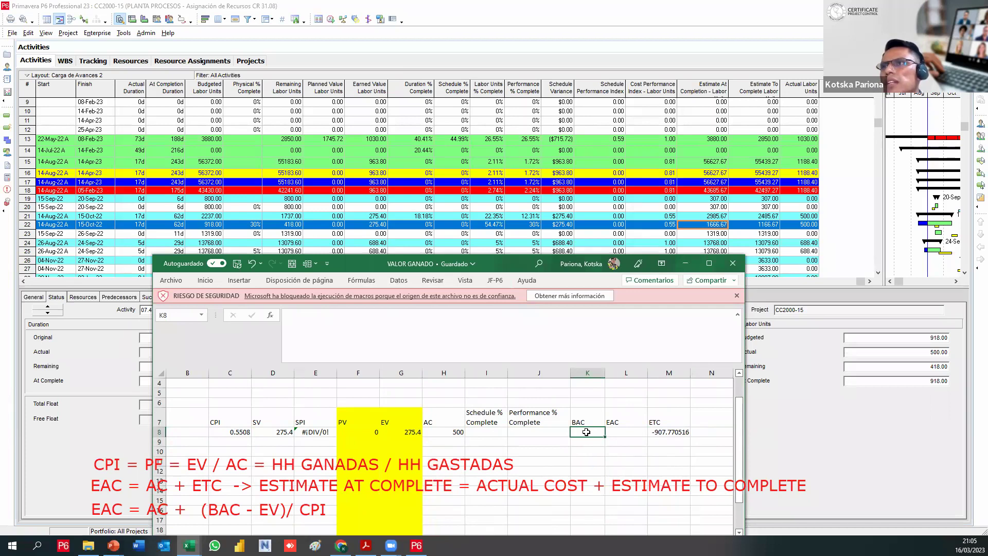
pyautogui.write('918')
pyautogui.press('Return')
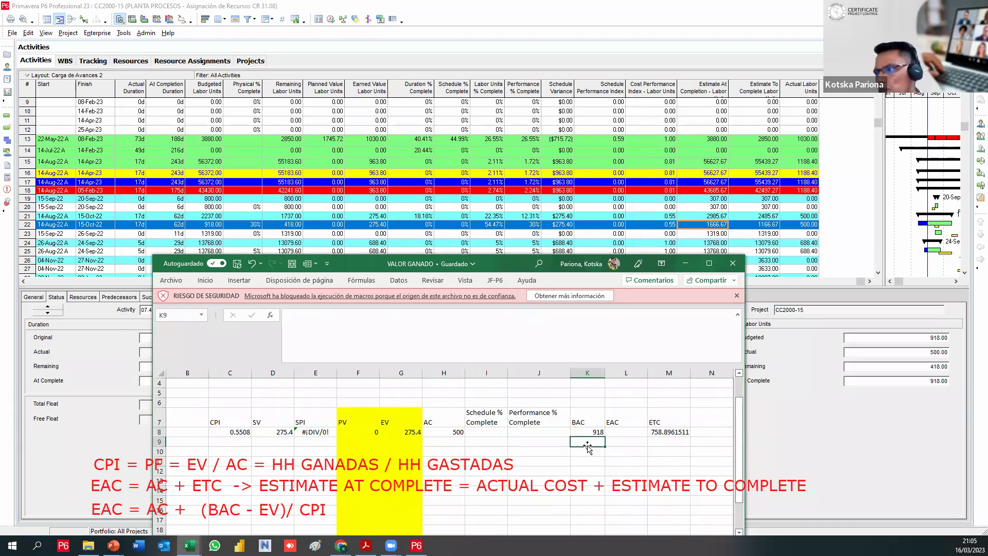
# Review the ETC formula in M8 and correct it to =(K8-G8)/C8 so it subtracts EV instead of AC
pyautogui.click(665, 432)
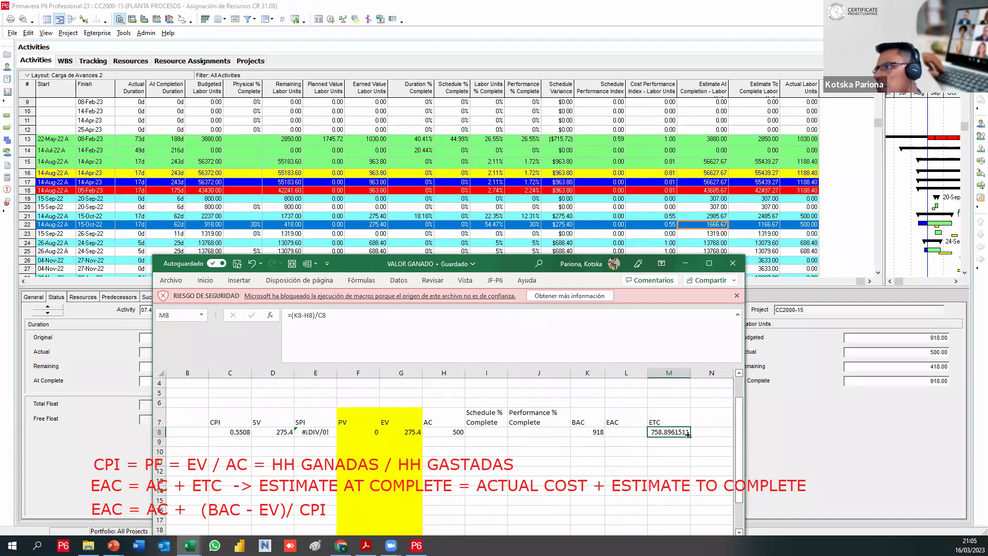
pyautogui.doubleClick(658, 436)
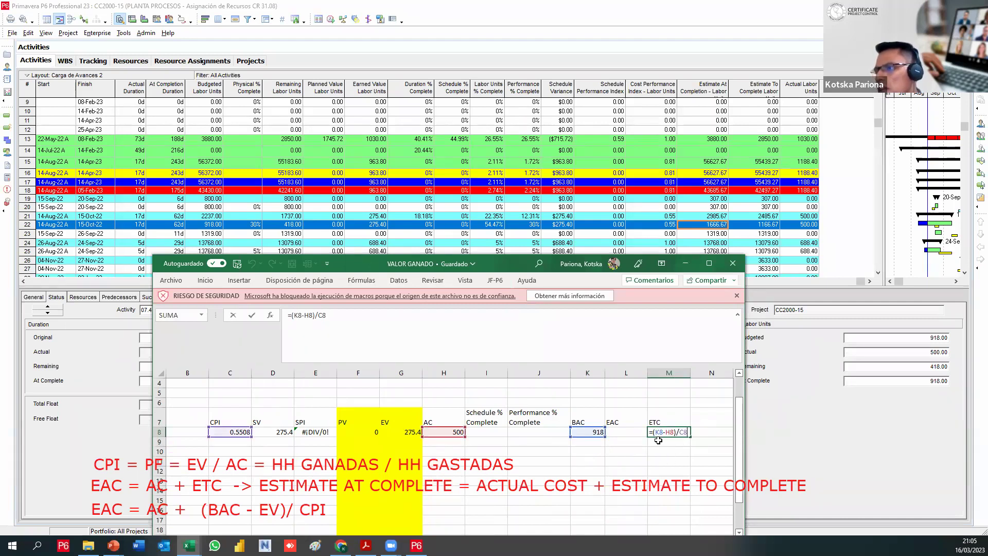
pyautogui.press('Escape')
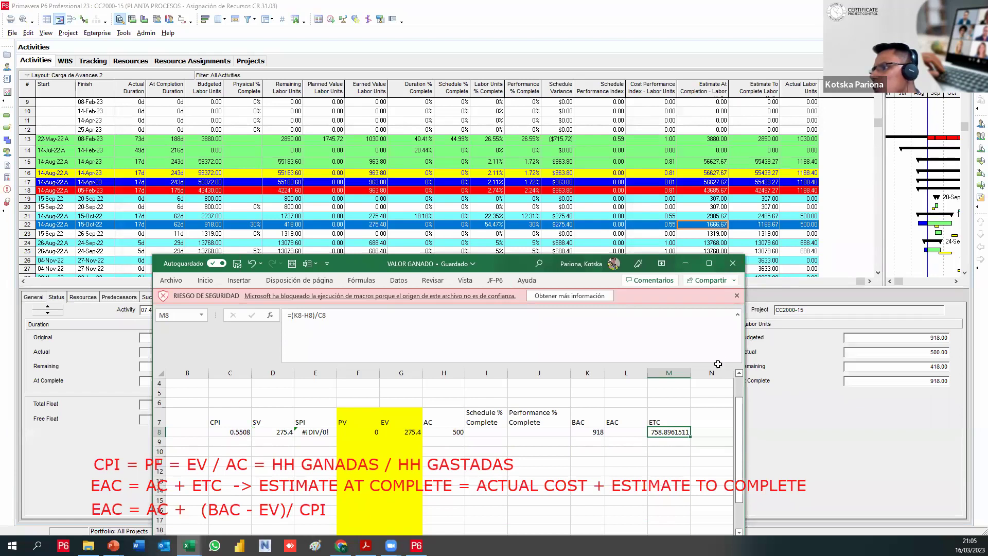
pyautogui.press('F2')
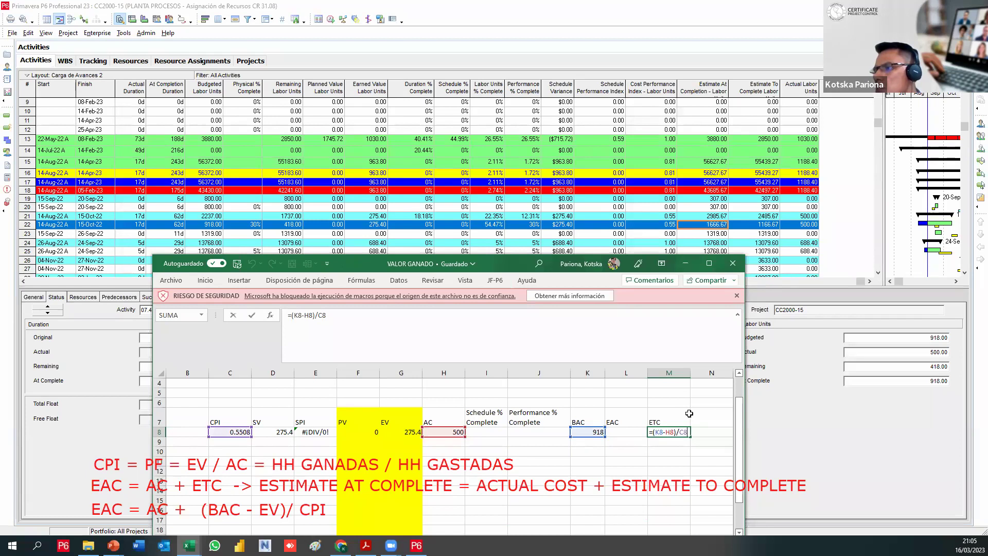
pyautogui.press('Escape')
pyautogui.click(587, 432)
pyautogui.click(675, 434)
pyautogui.press('F2')
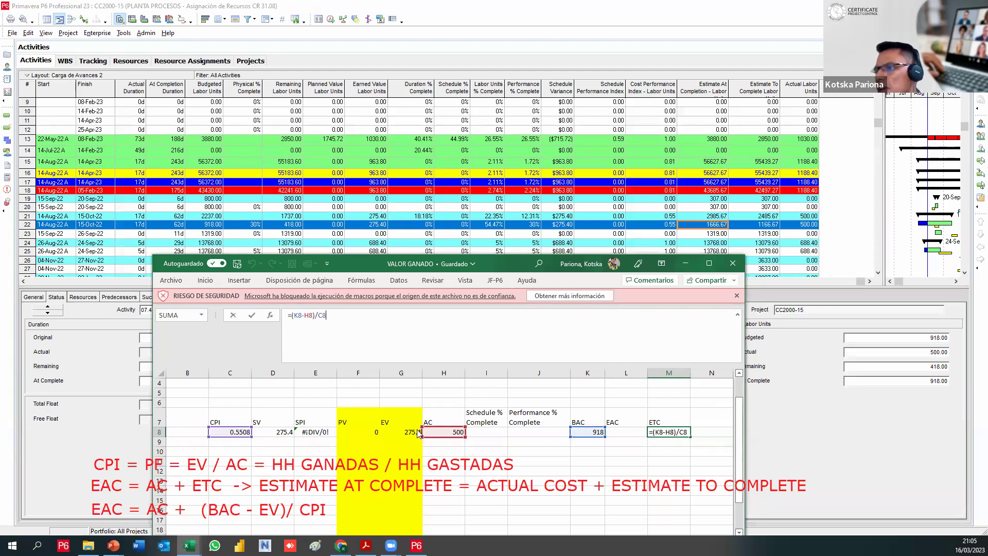
pyautogui.moveTo(419, 433); pyautogui.dragTo(377, 434)
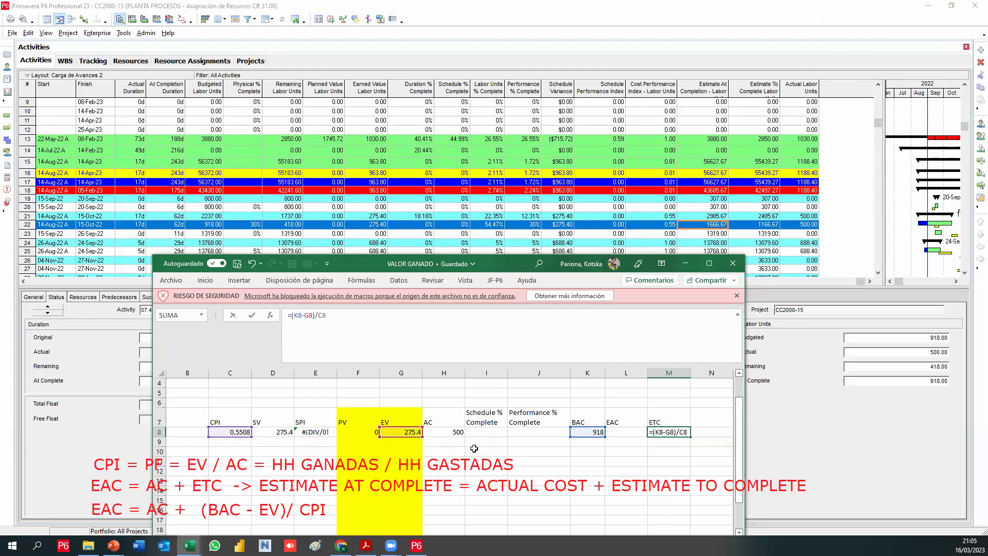
pyautogui.moveTo(417, 432)
pyautogui.mouseDown()
pyautogui.moveTo(446, 431)
pyautogui.moveTo(401, 435)
pyautogui.moveTo(426, 438)
pyautogui.mouseUp()
pyautogui.press('Return')
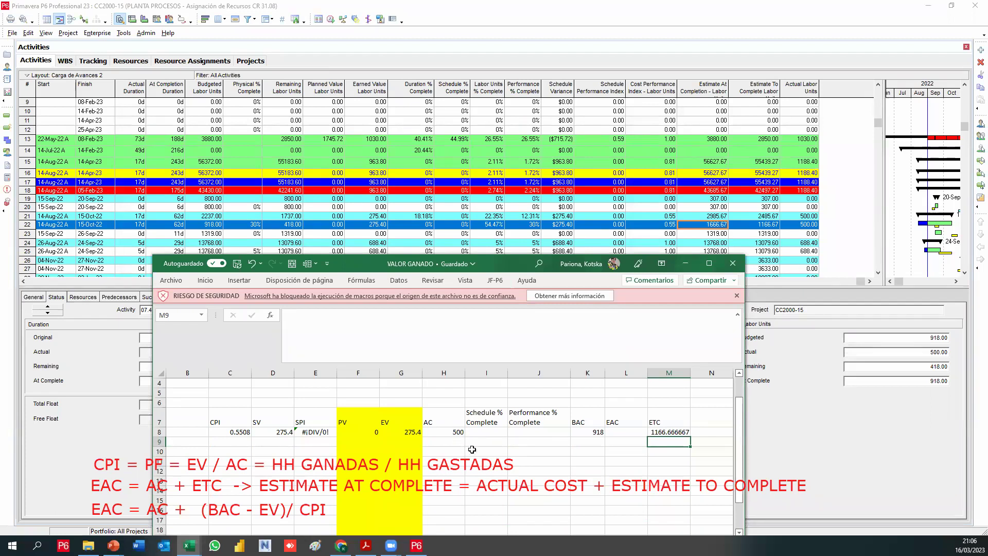
pyautogui.scroll(-1, 474, 452)
pyautogui.scroll(1, 474, 434)
pyautogui.click(451, 434)
pyautogui.click(452, 449)
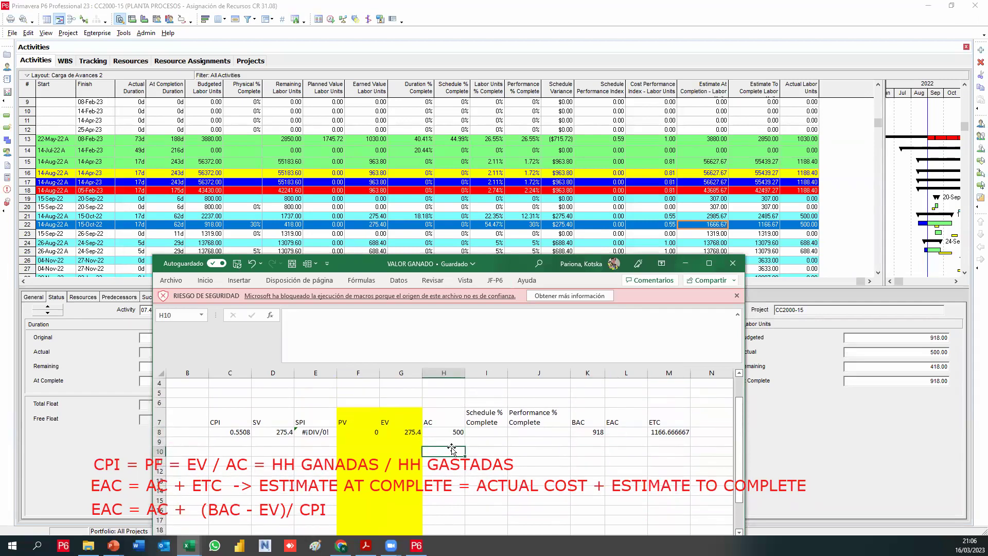
# Check the CPI formula in C8 and change the header in C7 to CPI / PF
pyautogui.click(234, 431)
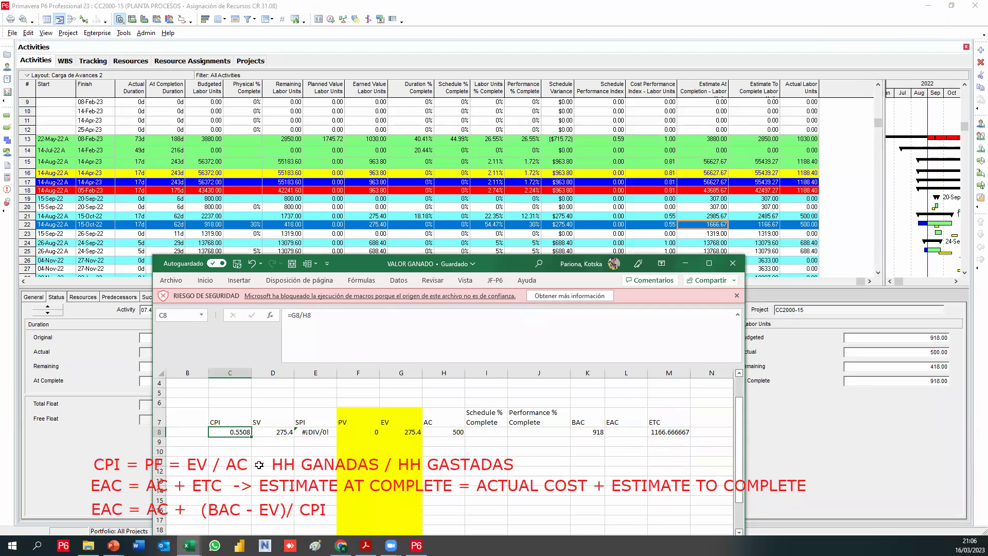
pyautogui.click(229, 416)
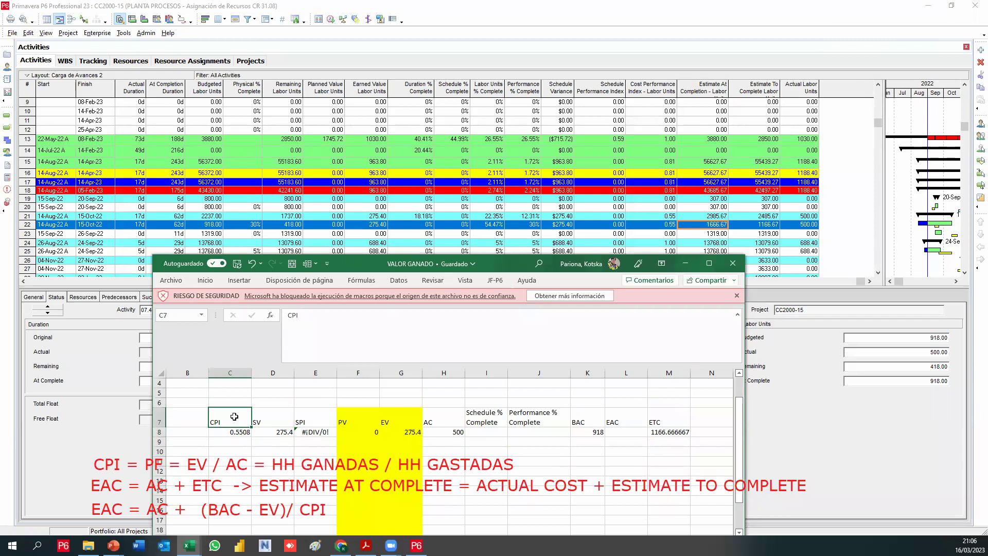
pyautogui.doubleClick(238, 416)
pyautogui.press('Return')
# Center the row 7 headers from CPI / PF through ETC horizontally and vertically in their cells
pyautogui.moveTo(249, 415); pyautogui.dragTo(658, 418)
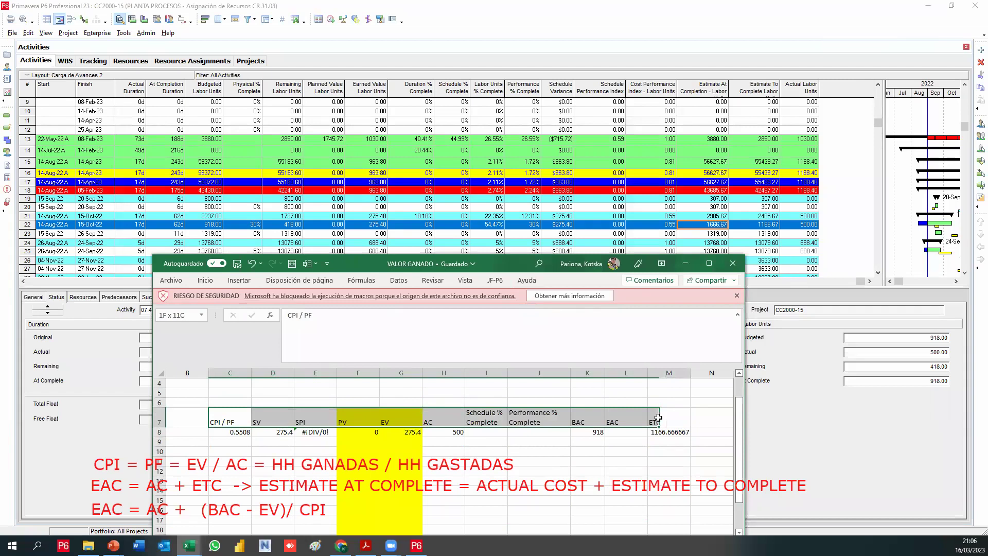
pyautogui.click(206, 280)
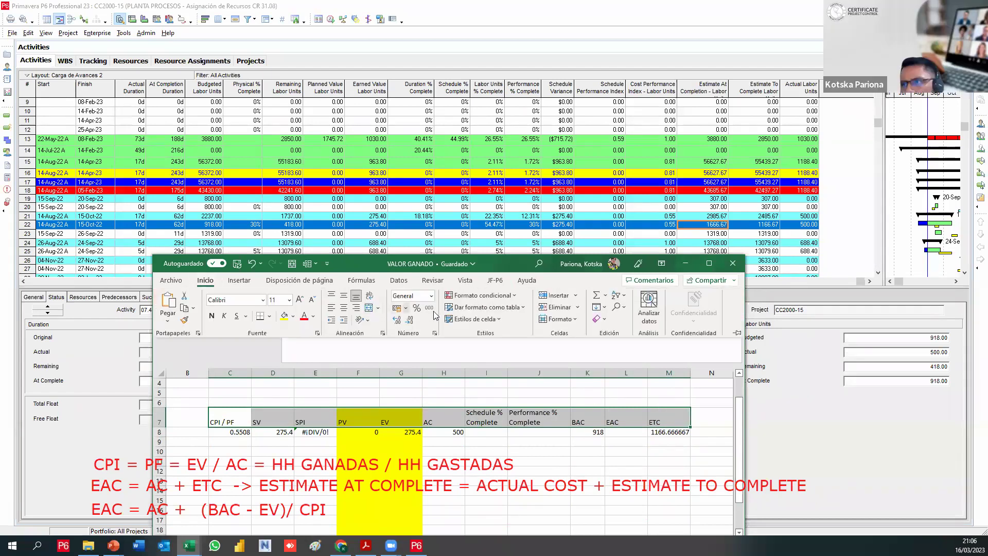
pyautogui.click(343, 307)
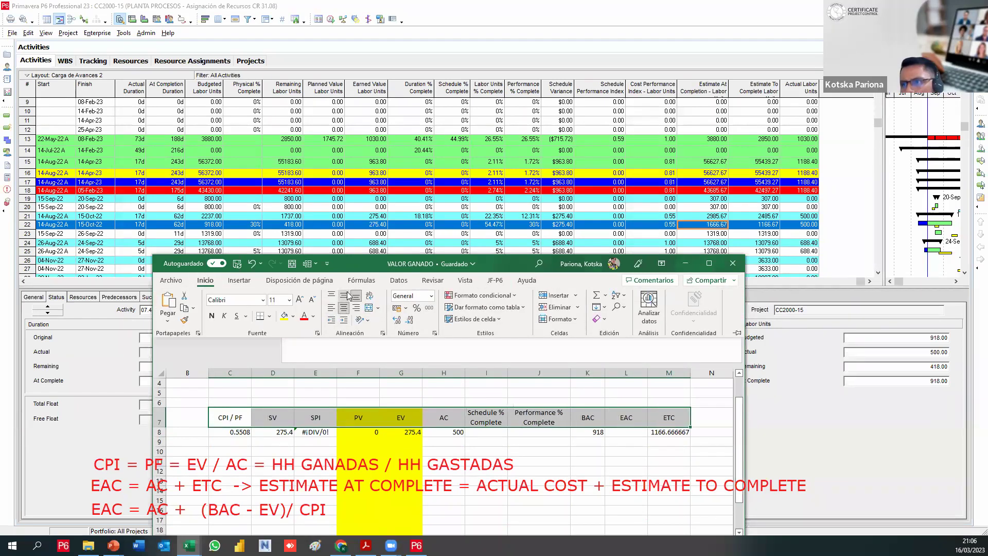
# Review the CPI formula in C8 and its EV and AC source values in G8 and H8
pyautogui.click(227, 415)
pyautogui.click(239, 435)
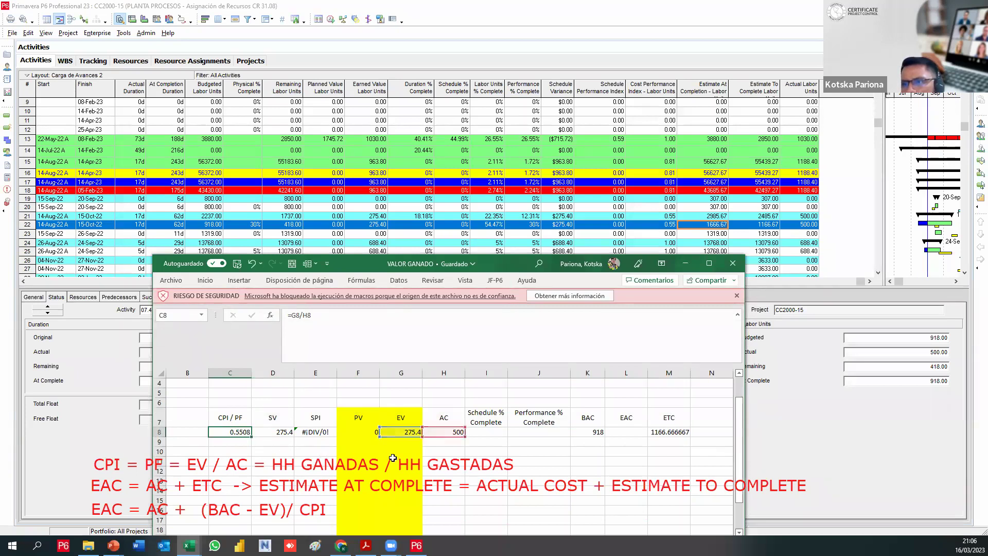
pyautogui.click(448, 435)
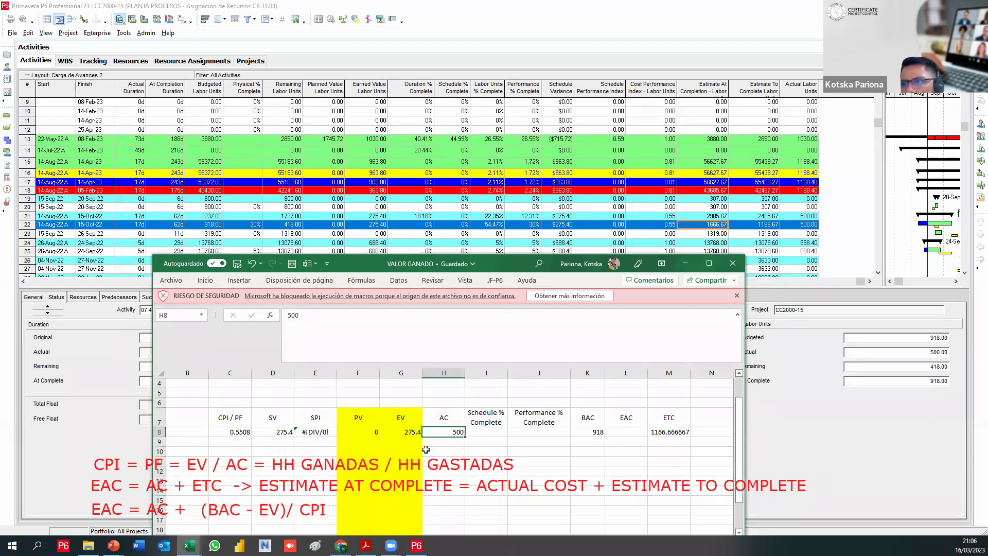
pyautogui.click(407, 433)
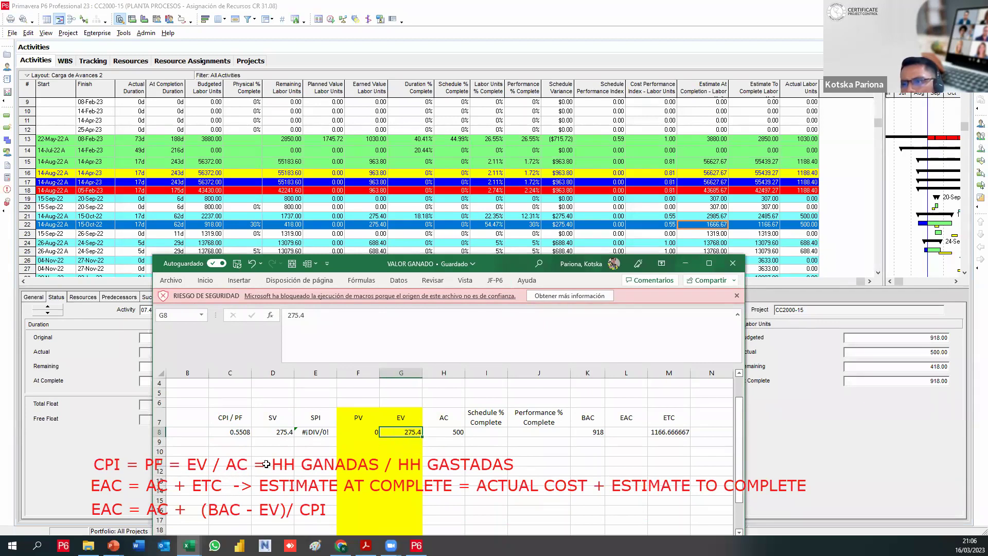
pyautogui.click(454, 431)
pyautogui.click(409, 430)
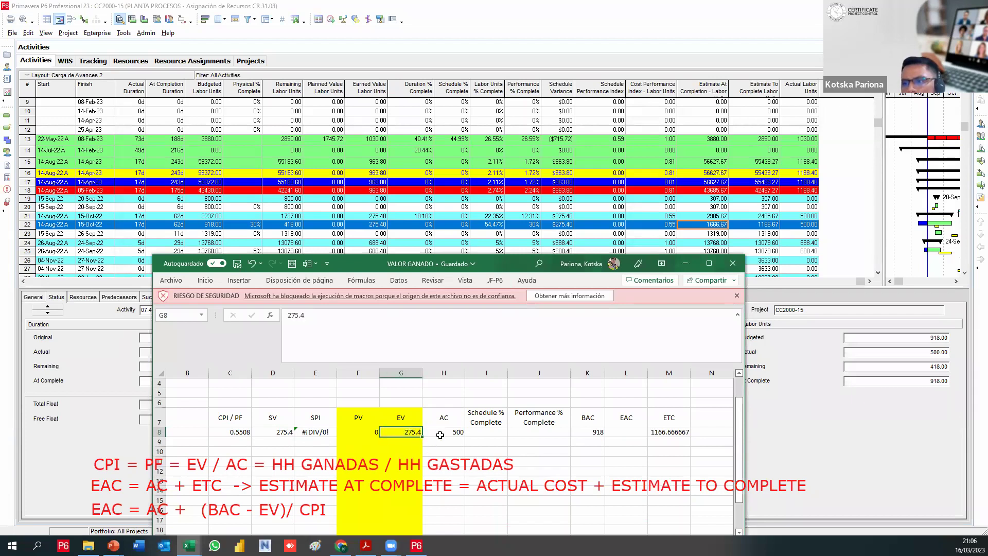
pyautogui.click(441, 434)
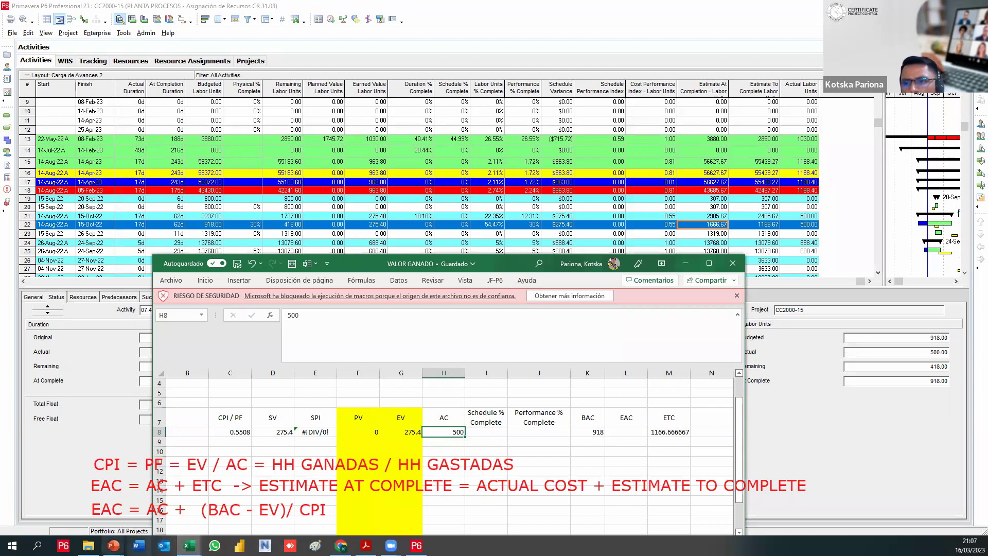
# Switch to the PowerPoint deck, show slide 5 on interpreting the SV/CV and SPI/CPI status indicators, and return to the Excel workbook
pyautogui.moveTo(114, 545)
pyautogui.click(57, 502)
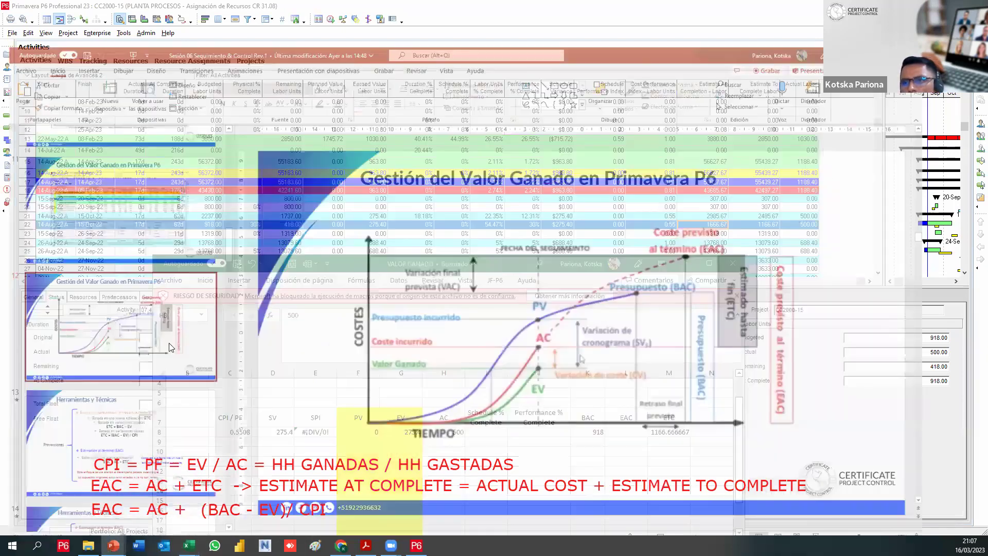
pyautogui.scroll(-10, 138, 331)
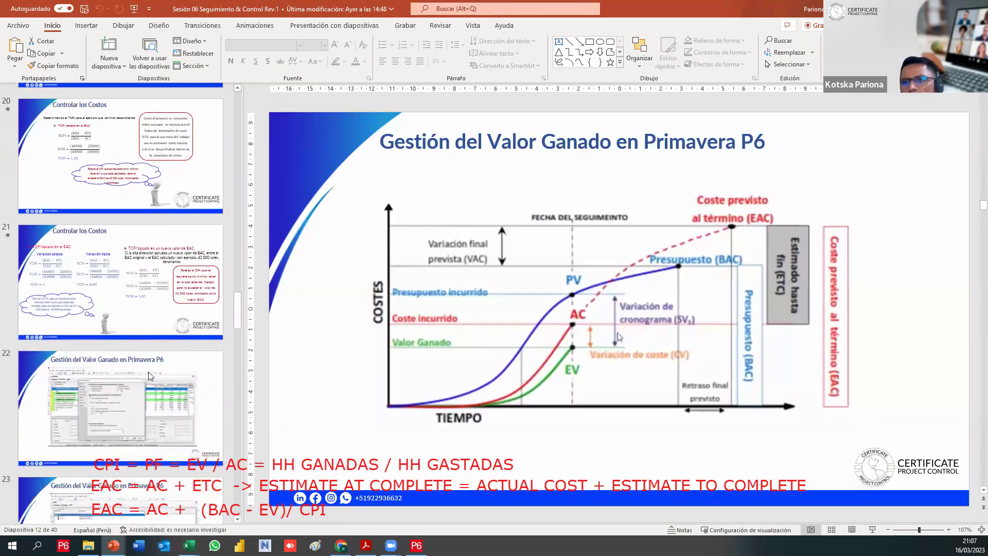
pyautogui.scroll(20, 149, 373)
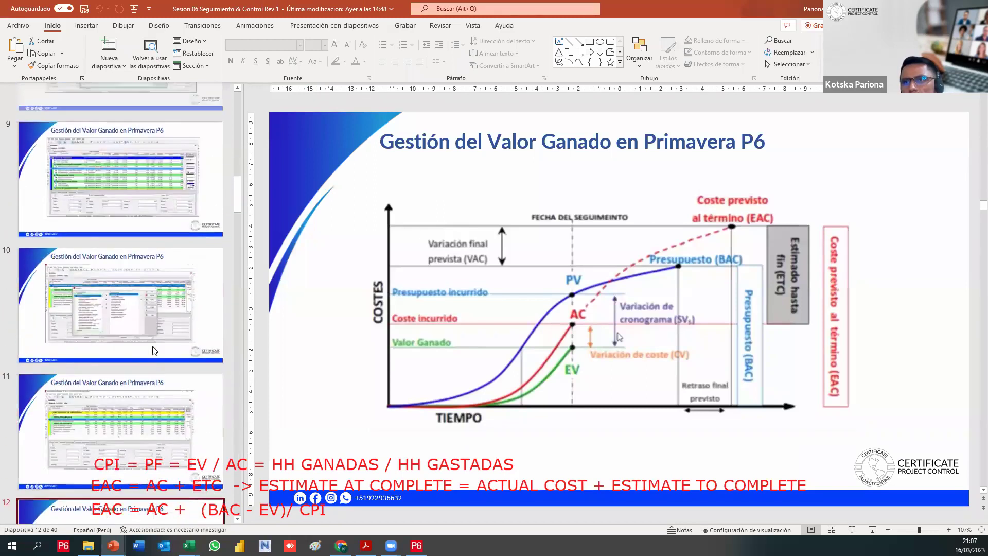
pyautogui.scroll(3, 156, 350)
pyautogui.click(154, 360)
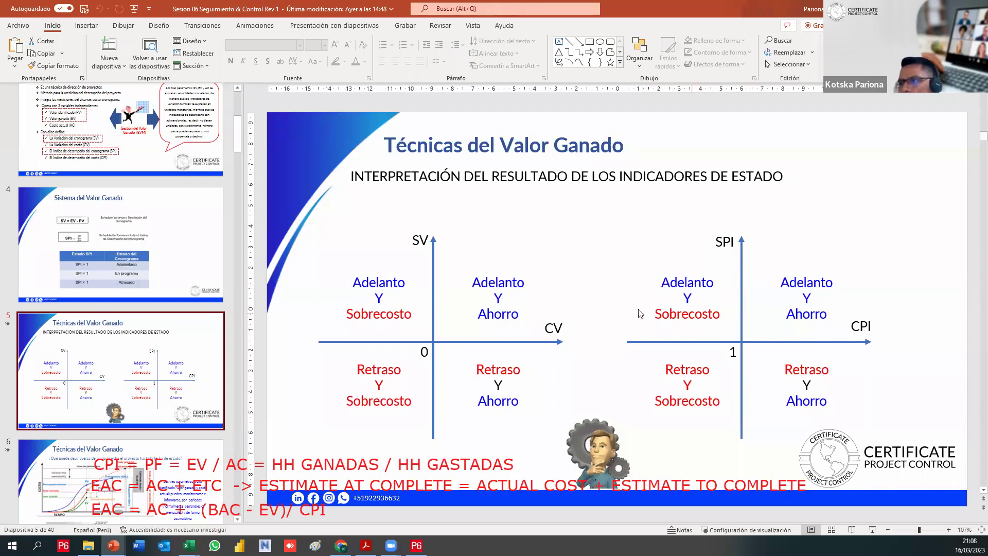
pyautogui.click(906, 8)
pyautogui.click(929, 8)
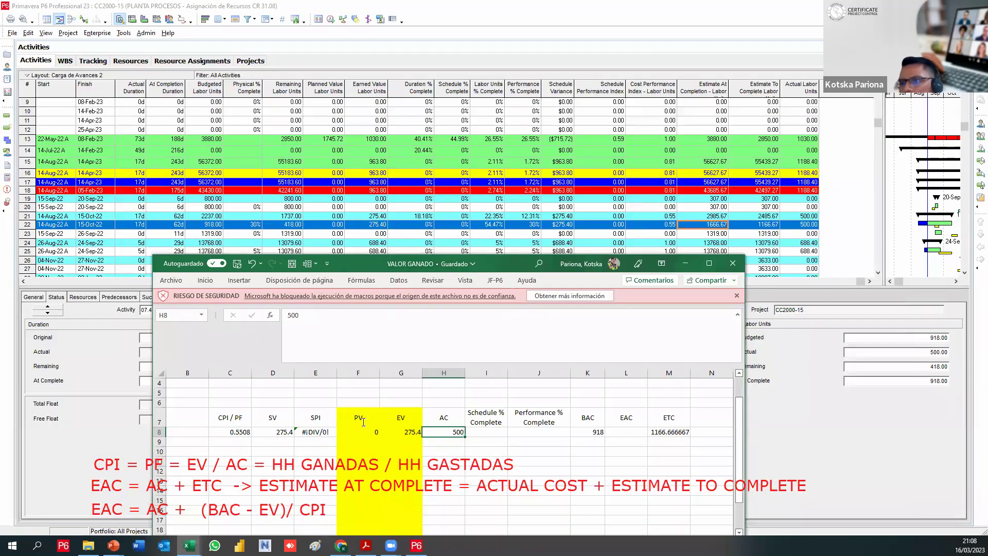
# Examine the SPI formula in E8 and the PV value in F8 that it divides by
pyautogui.click(317, 431)
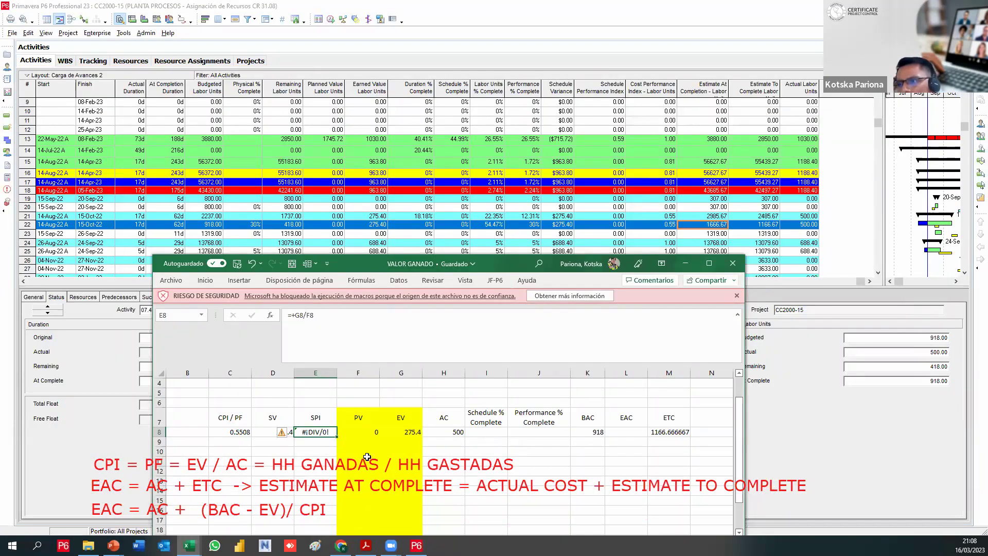
pyautogui.click(376, 435)
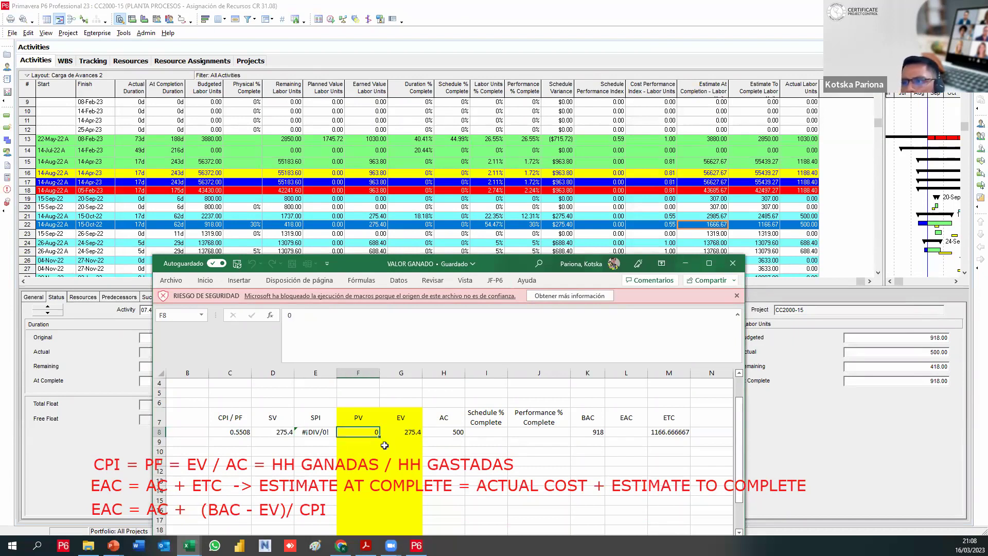
pyautogui.click(387, 433)
pyautogui.click(318, 435)
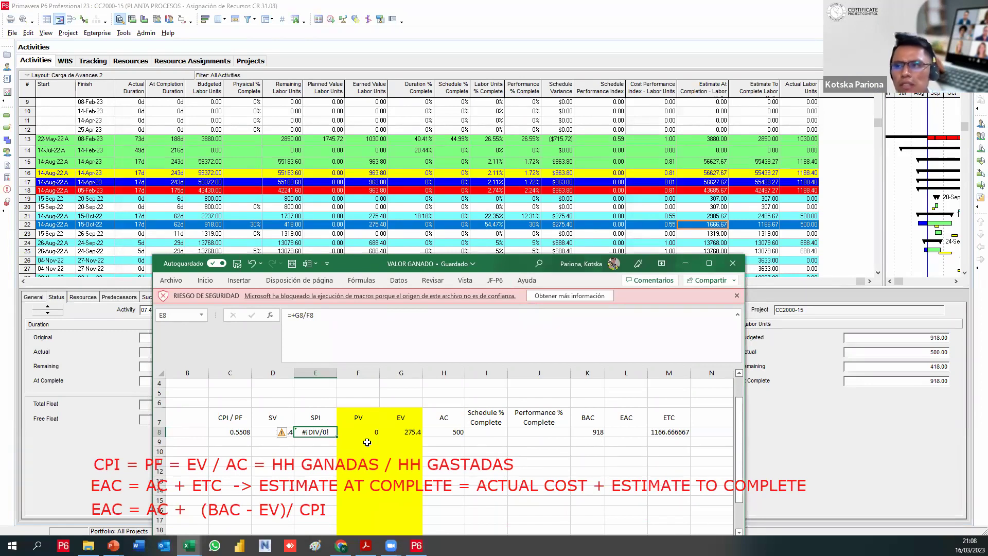
pyautogui.press('F2')
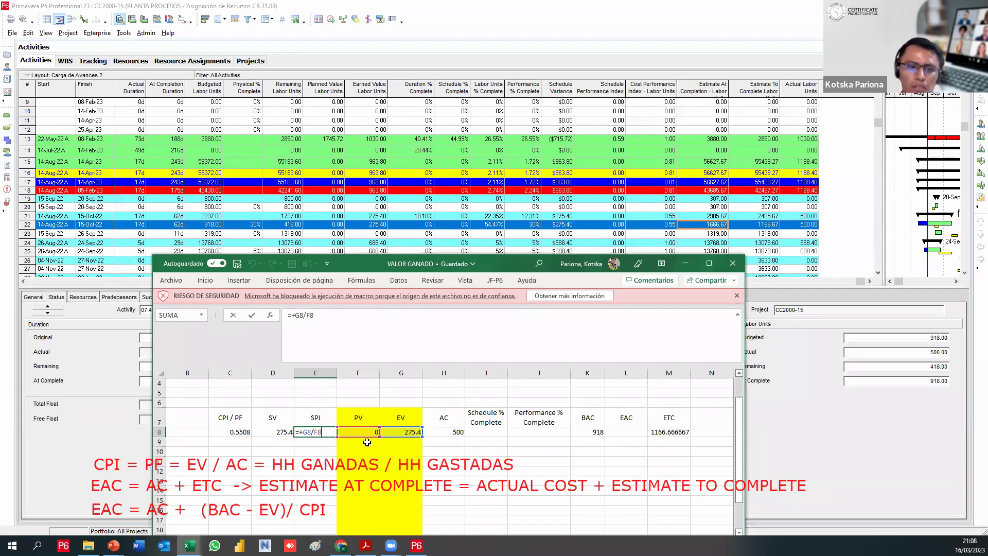
pyautogui.hotkey('ctrl', 'Return')
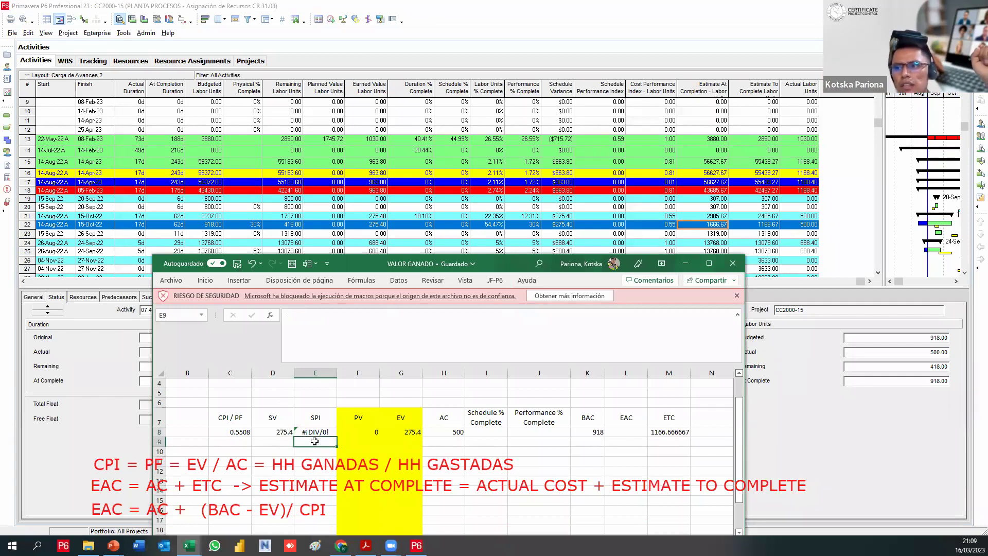
pyautogui.click(317, 441)
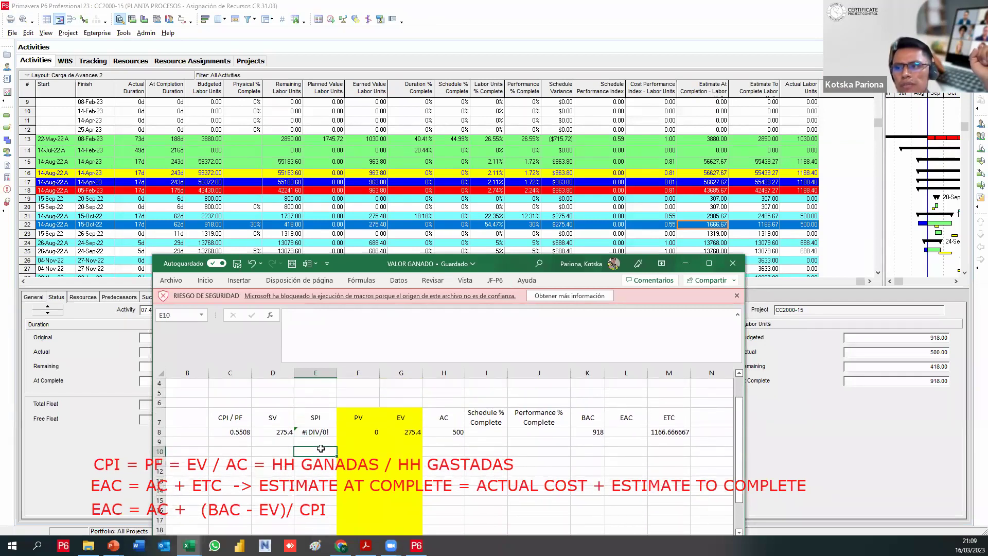
pyautogui.click(323, 433)
pyautogui.click(368, 434)
# Remove the yellow fill from the PV and EV columns below row 8
pyautogui.click(315, 451)
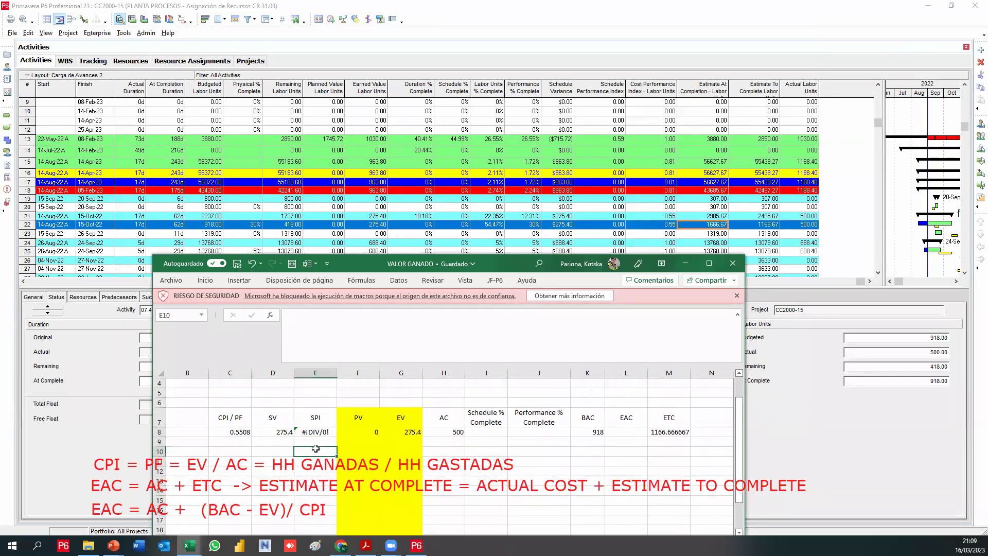
pyautogui.scroll(-1, 317, 447)
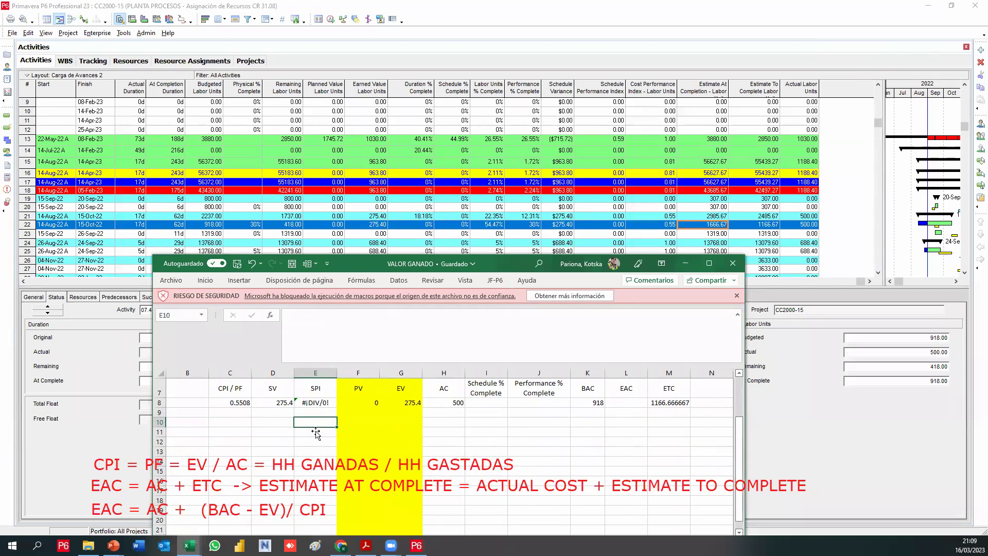
pyautogui.moveTo(317, 413); pyautogui.dragTo(466, 525)
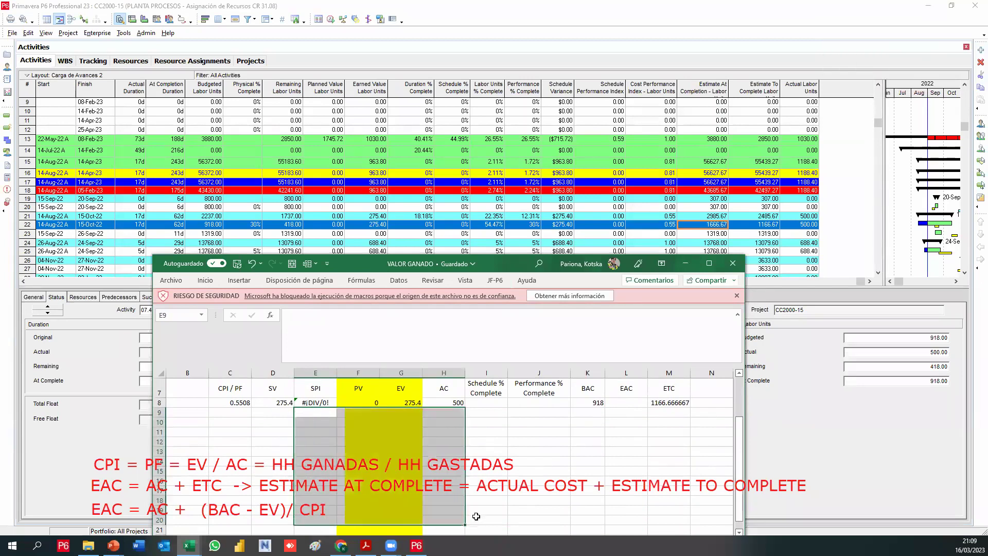
pyautogui.scroll(-1, 407, 491)
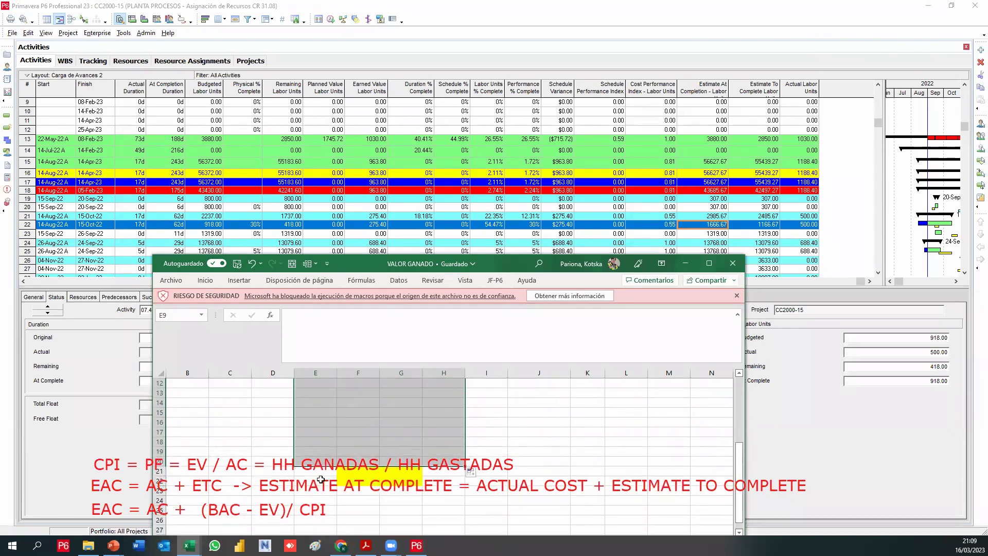
pyautogui.click(320, 453)
pyautogui.moveTo(320, 453); pyautogui.dragTo(447, 500)
pyautogui.scroll(3, 422, 469)
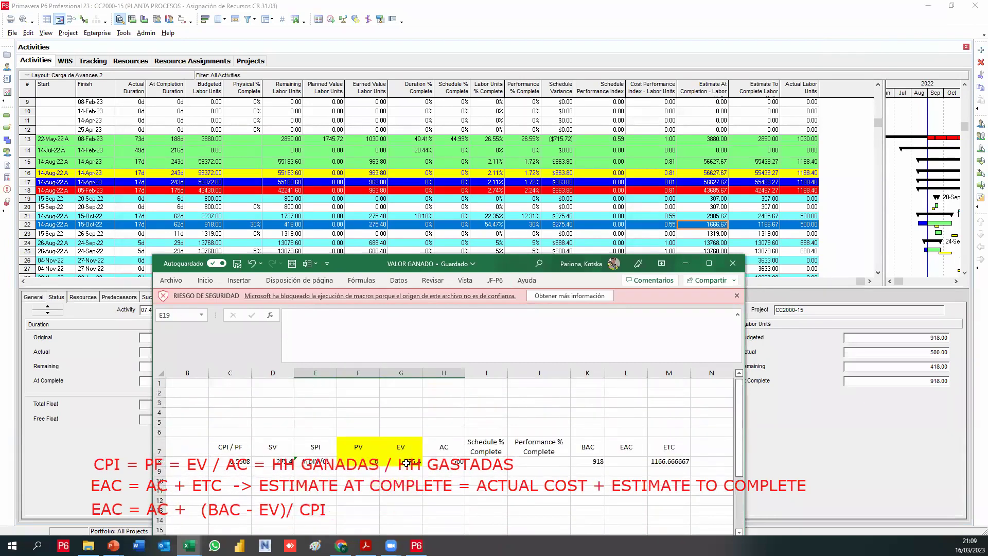
pyautogui.click(313, 446)
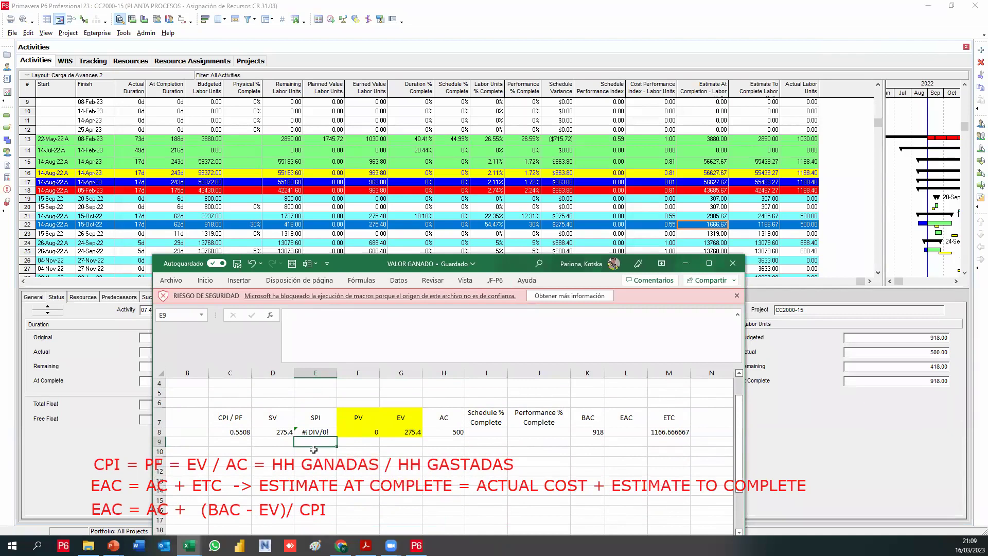
# Check the cells used by the CPI formula in C8 and extend the header in C7 to CPI / PF / LPI
pyautogui.click(229, 433)
pyautogui.click(352, 344)
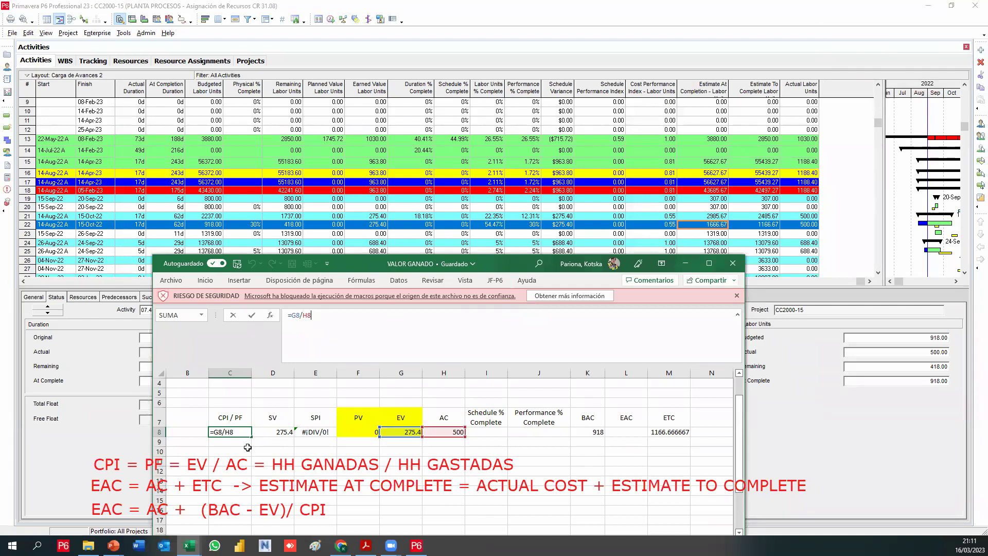
pyautogui.click(230, 415)
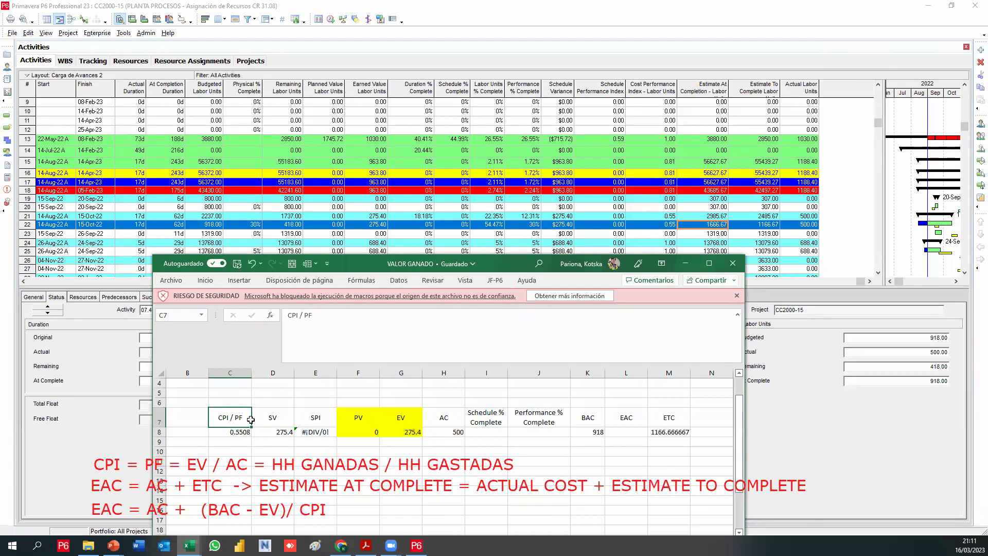
pyautogui.click(312, 339)
pyautogui.write('/ LPI')
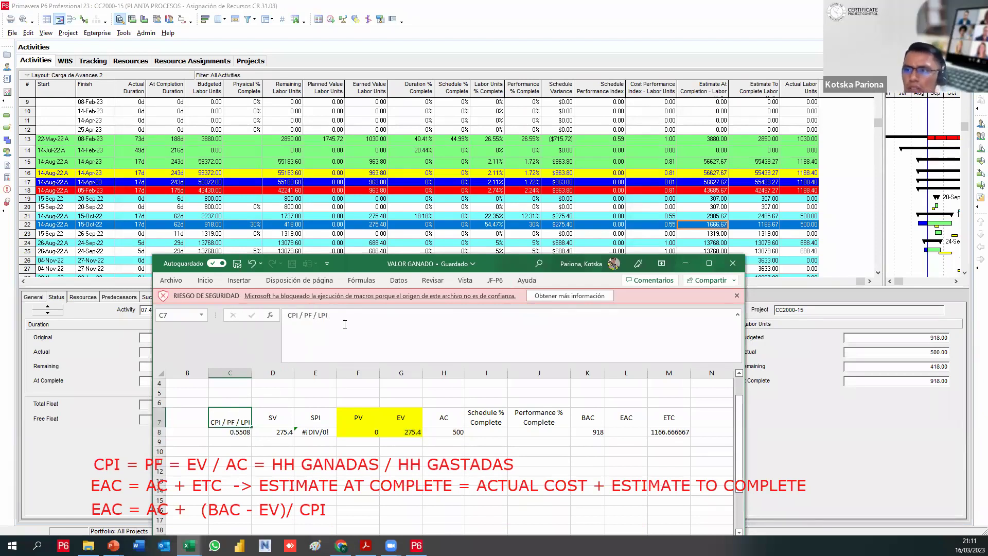
pyautogui.press('Return')
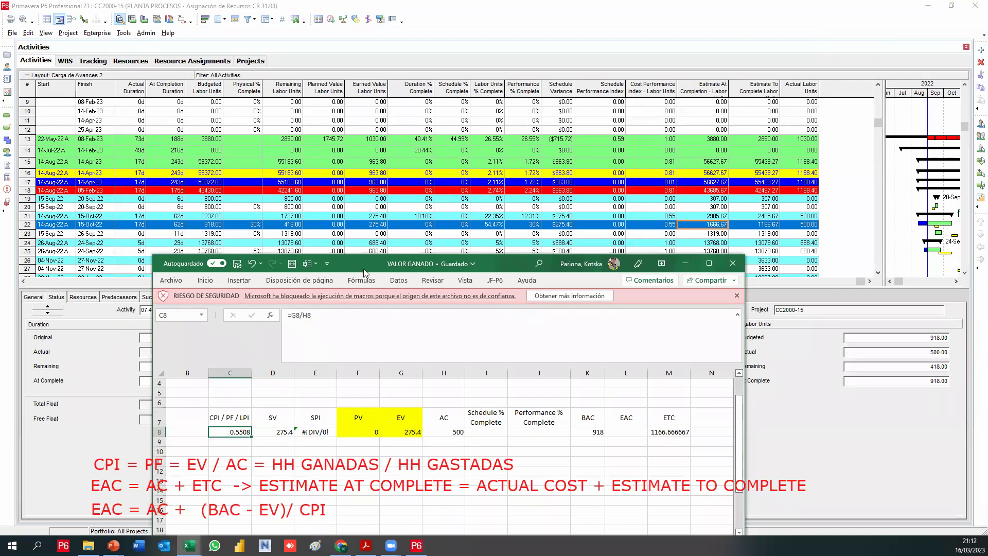
# Move the workbook window higher over the activity table so more rows show, and select the CPI result in C8
pyautogui.moveTo(366, 255); pyautogui.dragTo(365, 178)
pyautogui.click(273, 389)
pyautogui.click(248, 387)
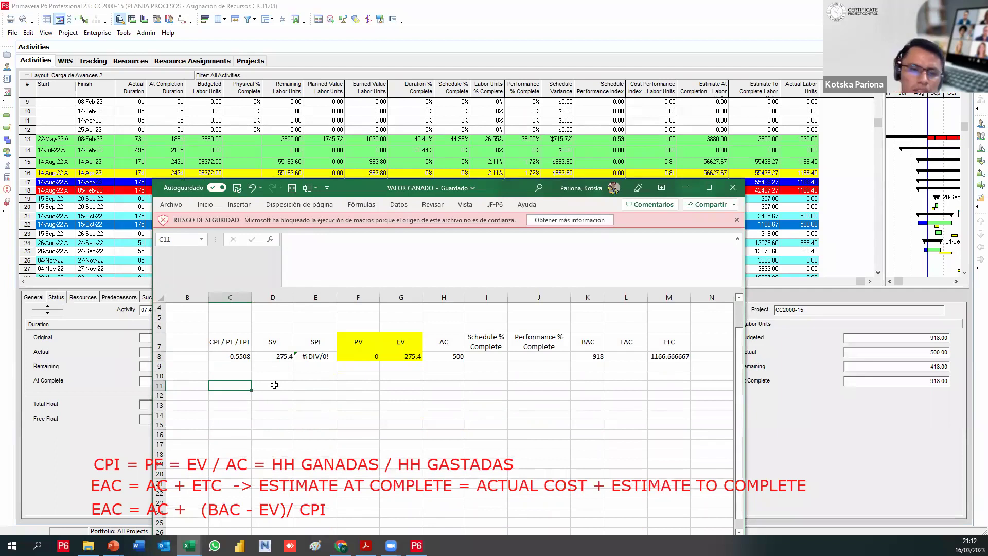
pyautogui.click(230, 358)
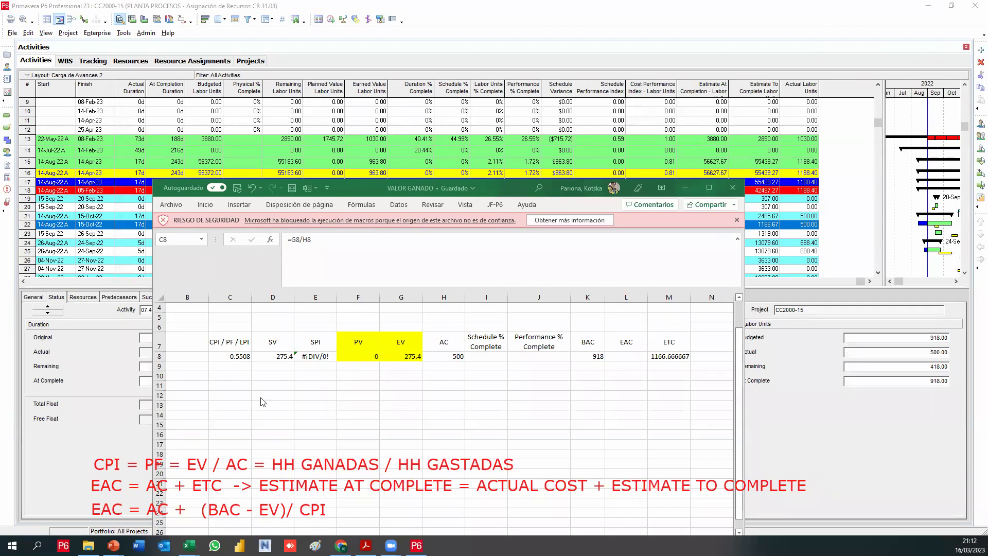
# Nudge the red CPI = PF = EV / AC annotation slightly up, away from the EAC formula lines
pyautogui.moveTo(298, 461)
pyautogui.mouseDown()
pyautogui.moveTo(340, 446)
pyautogui.moveTo(262, 470)
pyautogui.moveTo(260, 462)
pyautogui.mouseUp()
pyautogui.click(262, 470)
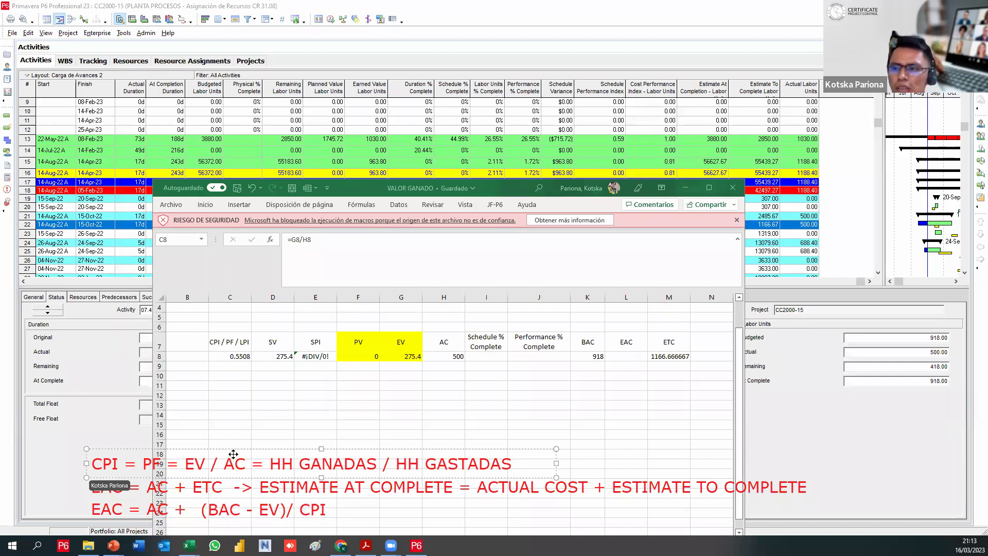
pyautogui.moveTo(234, 455); pyautogui.dragTo(236, 459)
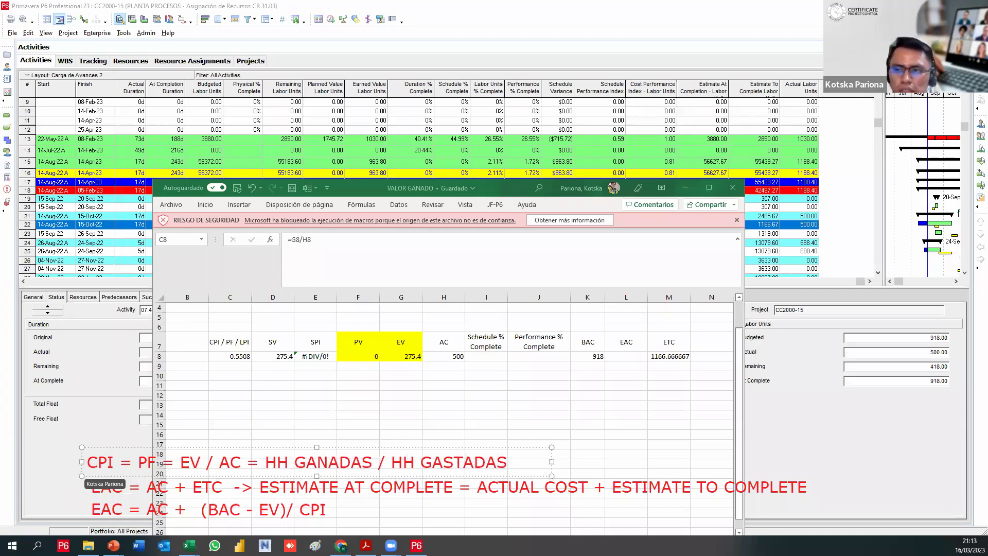
pyautogui.moveTo(102, 451); pyautogui.dragTo(106, 448)
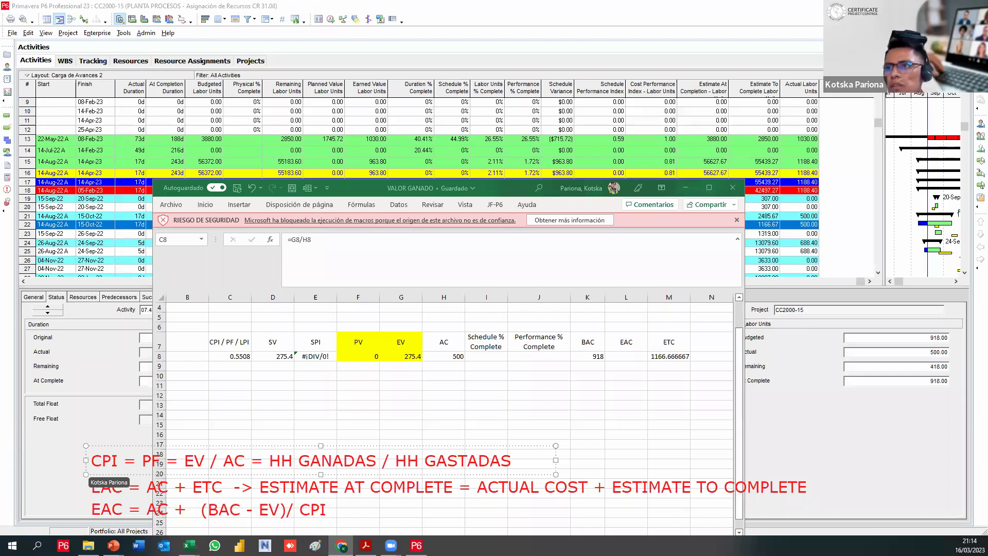
# Glance at the browser's curva de aprendizaje results, return to the workbook and enter the label INDICE DE PRODUCTIVIDAD in F12
pyautogui.hotkey('alt', 'Tab')
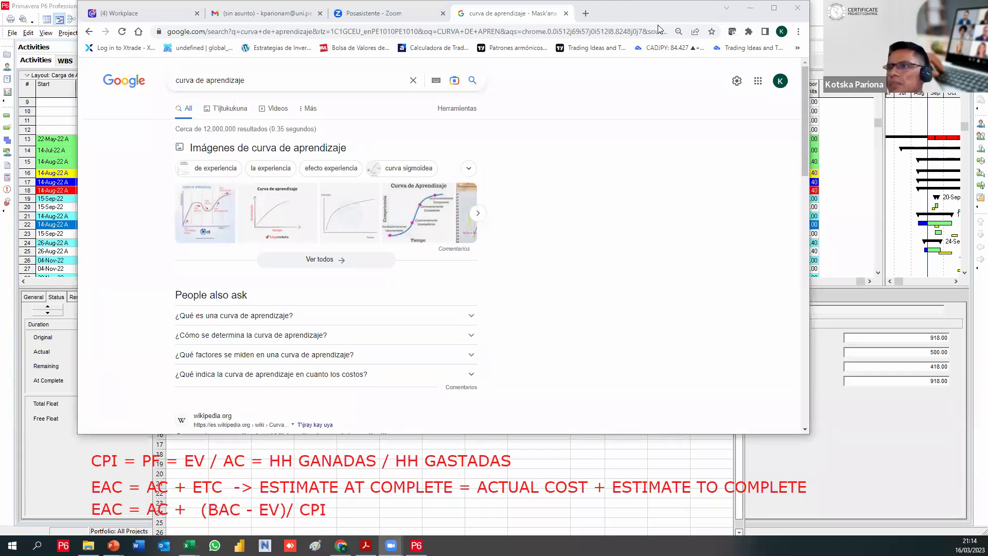
pyautogui.hotkey('alt', 'Tab')
pyautogui.click(328, 395)
pyautogui.click(361, 398)
pyautogui.write('INDIC')
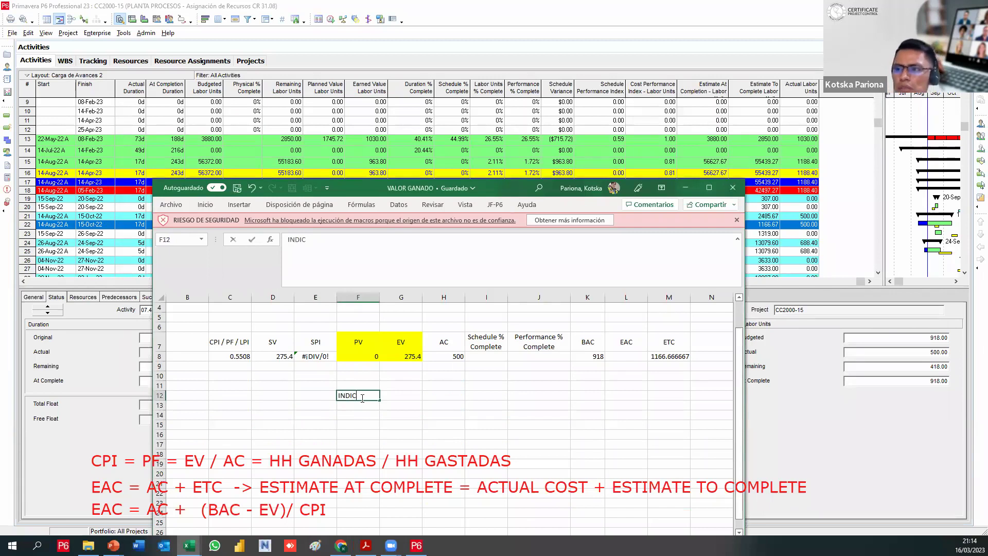
pyautogui.write('E DE PRODUCTIVIDAD')
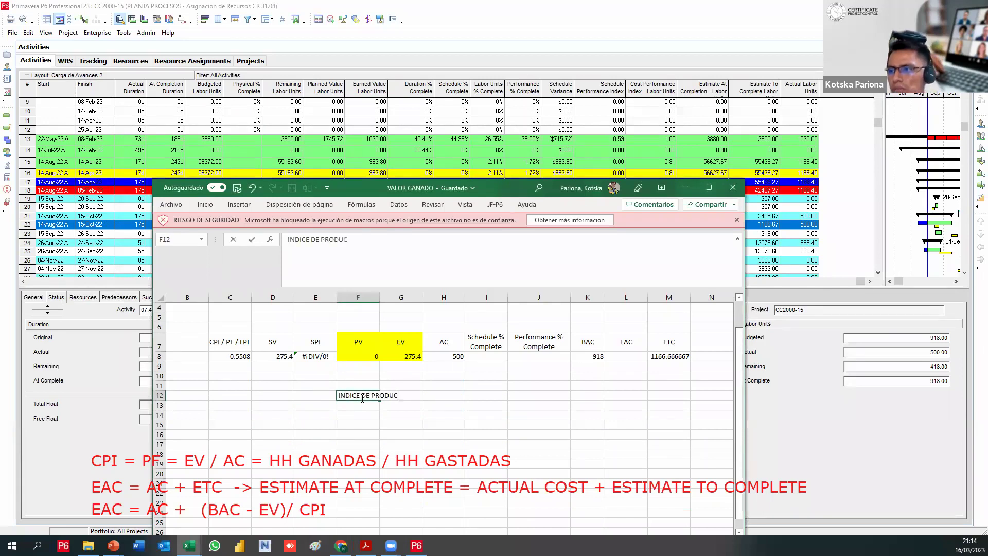
pyautogui.press('Return')
pyautogui.press('Up')
pyautogui.press('Right')
pyautogui.press('Right')
pyautogui.press('Right')
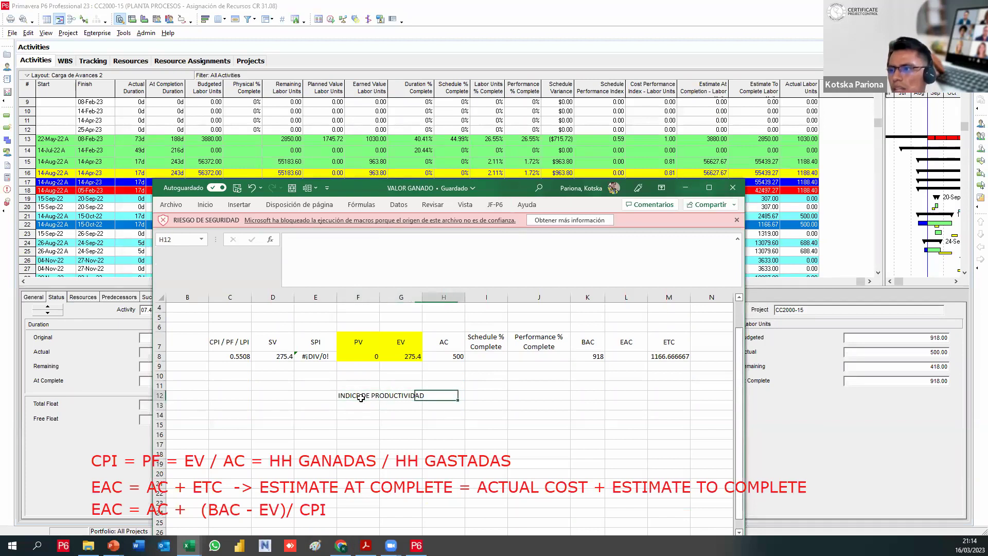
# Enter 1/PF in I12 as the definition beside the INDICE DE PRODUCTIVIDAD label
pyautogui.write('1')
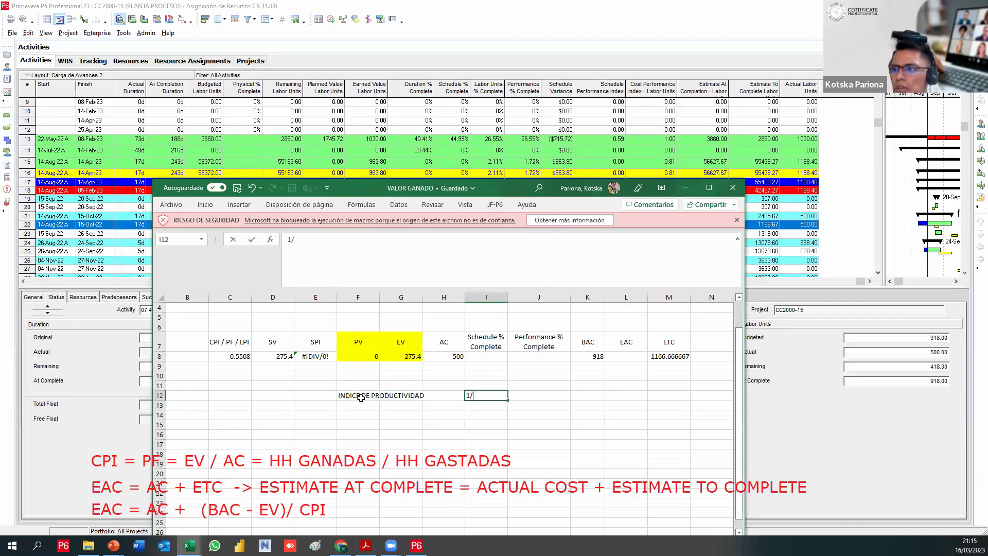
pyautogui.write('/PF')
pyautogui.press('Return')
pyautogui.press('Return')
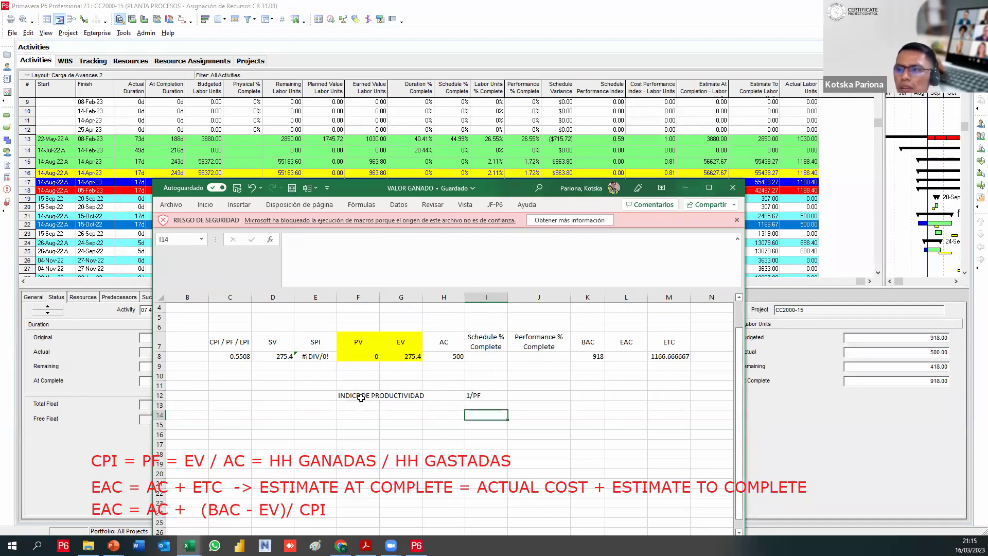
pyautogui.moveTo(362, 395); pyautogui.dragTo(503, 397)
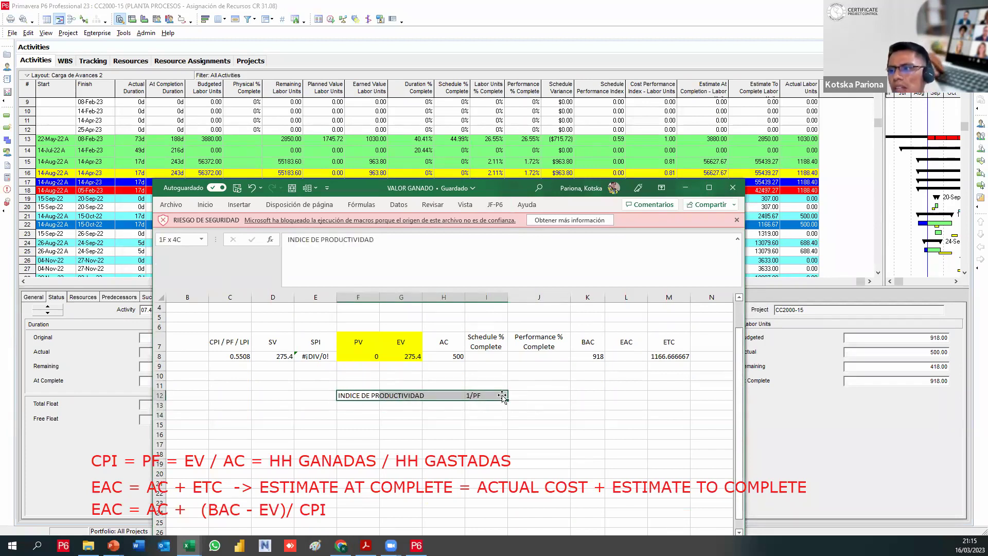
pyautogui.click(467, 412)
# Move the workbook window up over the activity table and bring the empty rows below the productivity index label into view
pyautogui.scroll(-1, 469, 409)
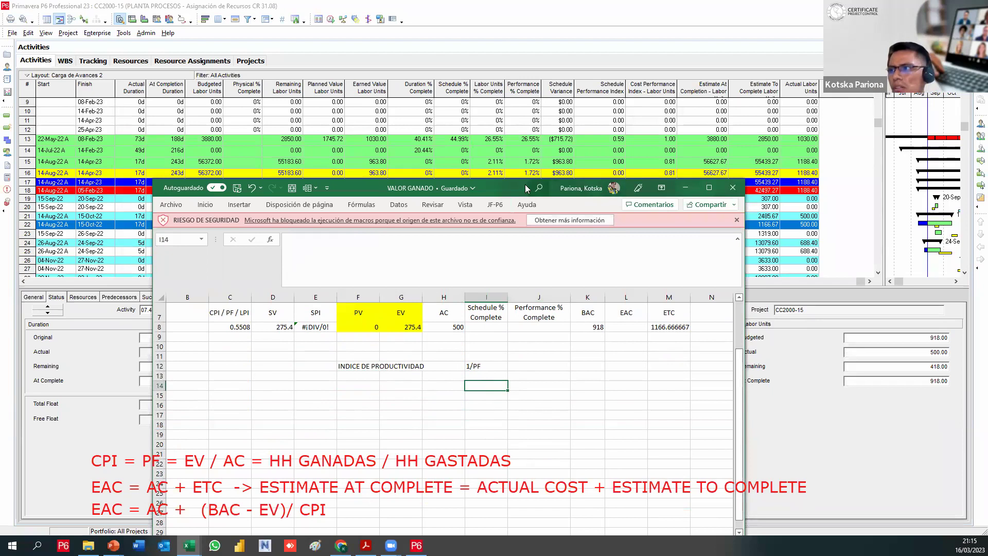
pyautogui.moveTo(520, 188); pyautogui.dragTo(579, 47)
pyautogui.moveTo(374, 254); pyautogui.dragTo(611, 368)
pyautogui.scroll(-2, 510, 302)
pyautogui.scroll(1, 470, 293)
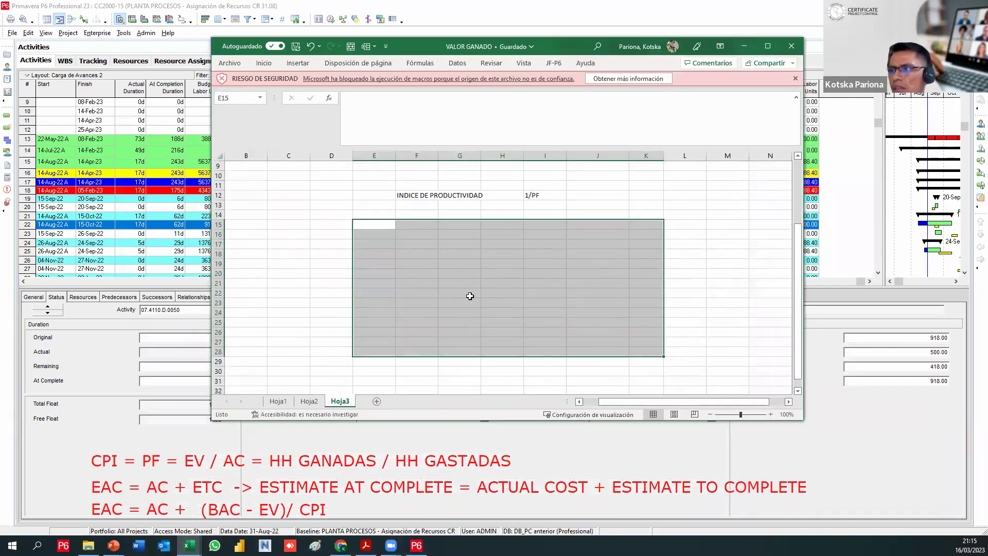
pyautogui.click(469, 294)
pyautogui.click(415, 311)
pyautogui.click(537, 194)
pyautogui.click(421, 269)
pyautogui.moveTo(495, 273); pyautogui.dragTo(592, 270)
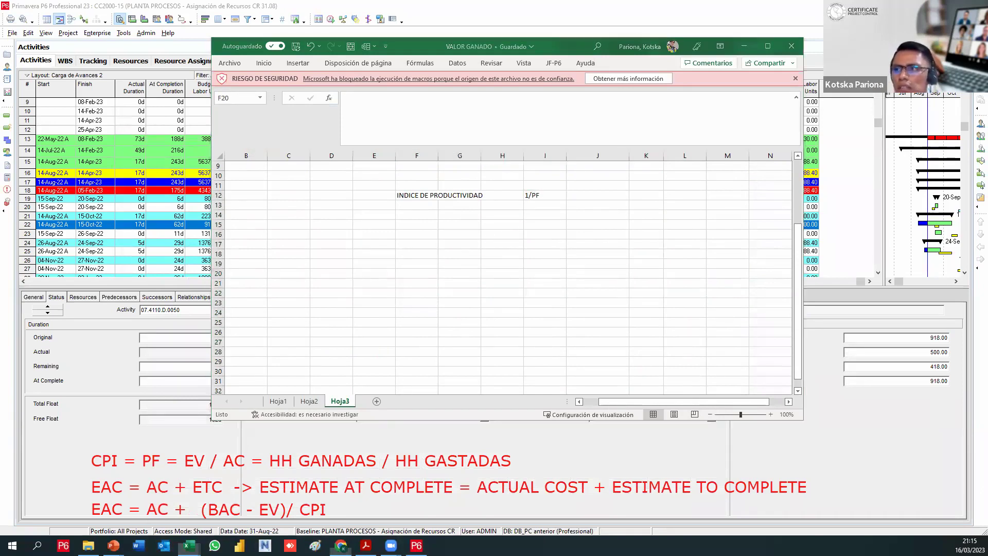
# Switch to the browser and look through the image results for curva de aprendizaje
pyautogui.click(341, 546)
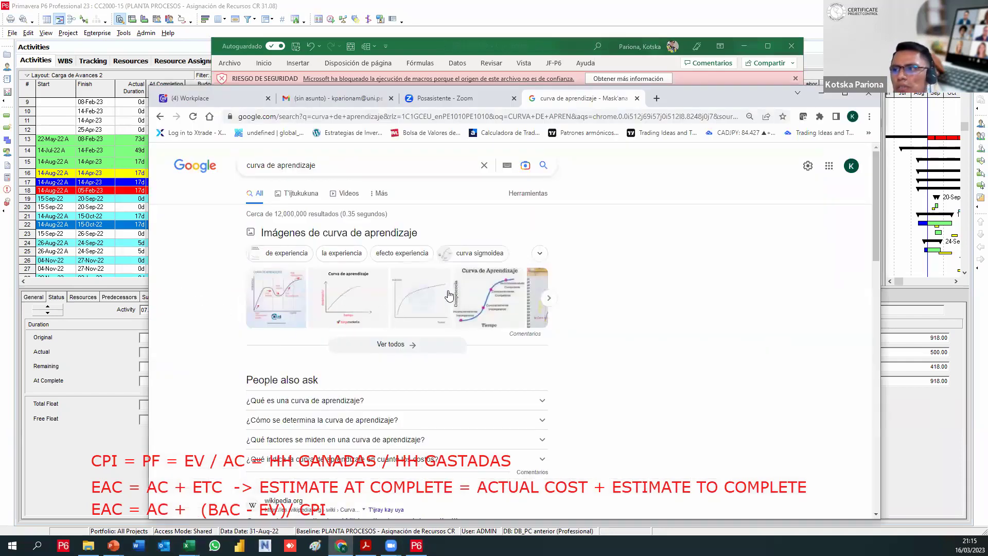
pyautogui.click(549, 299)
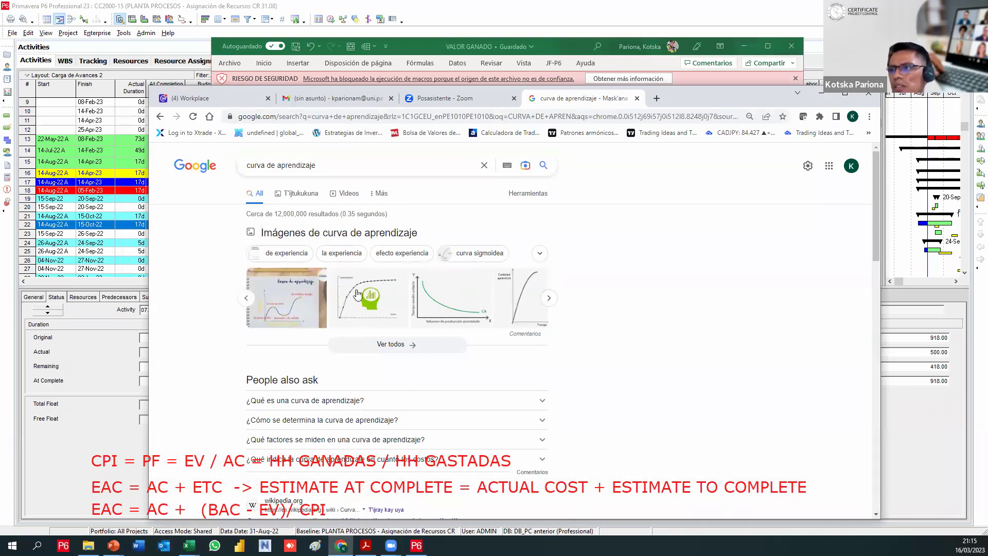
pyautogui.click(248, 299)
pyautogui.click(247, 299)
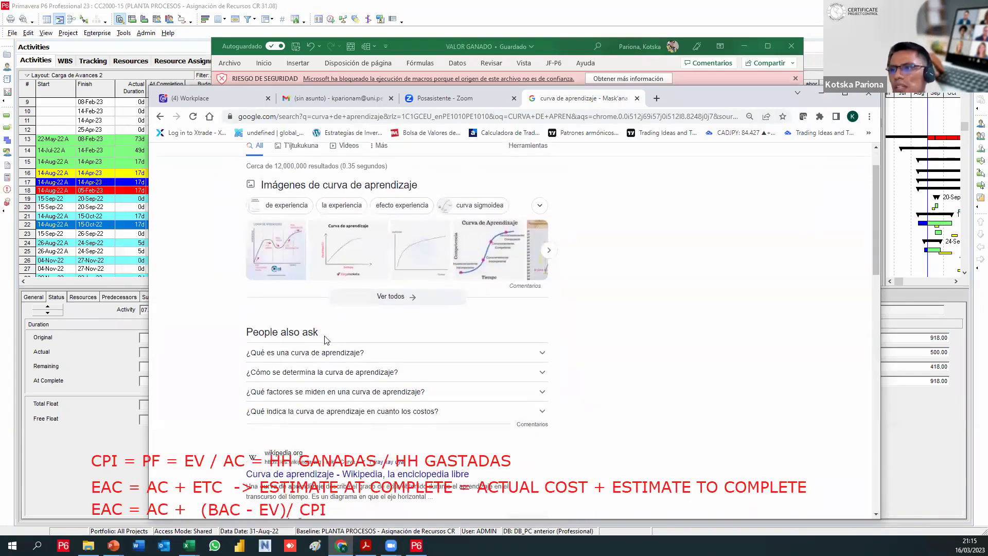
# Search Google for indice de productividad and preview the MEDICIÓN DE LA productividad image
pyautogui.moveTo(331, 166); pyautogui.dragTo(114, 165)
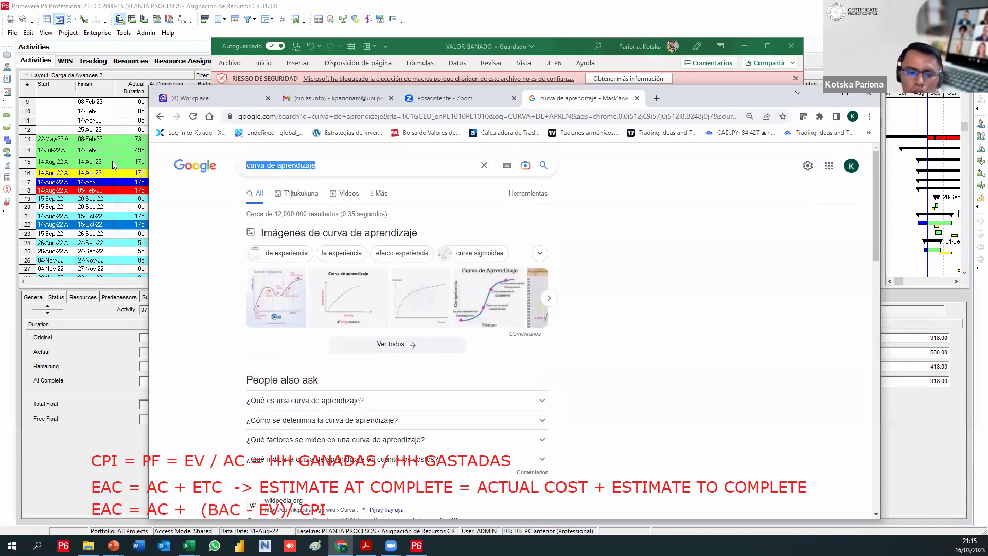
pyautogui.write('INDICE DE PRODUCTIVIDAD')
pyautogui.press('Down')
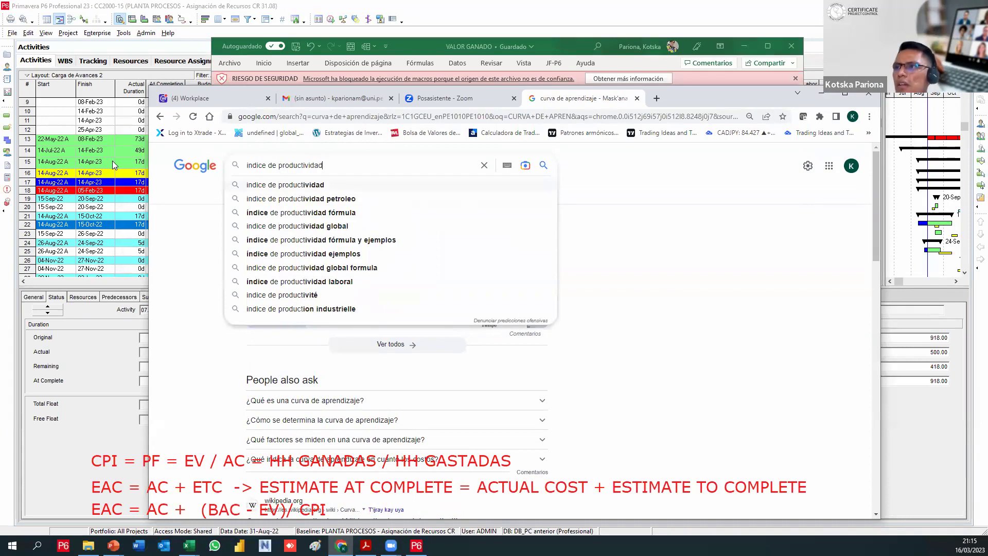
pyautogui.press('Return')
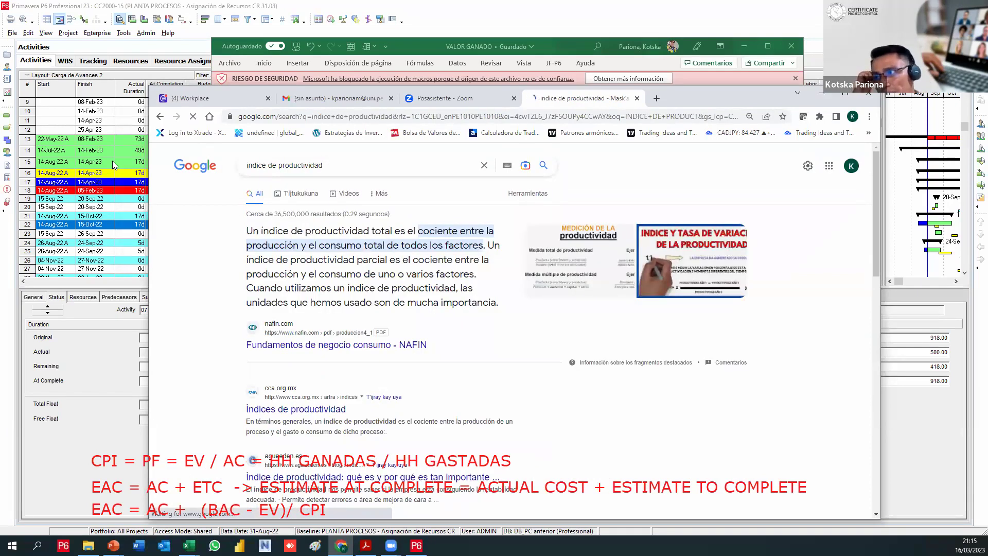
pyautogui.click(559, 254)
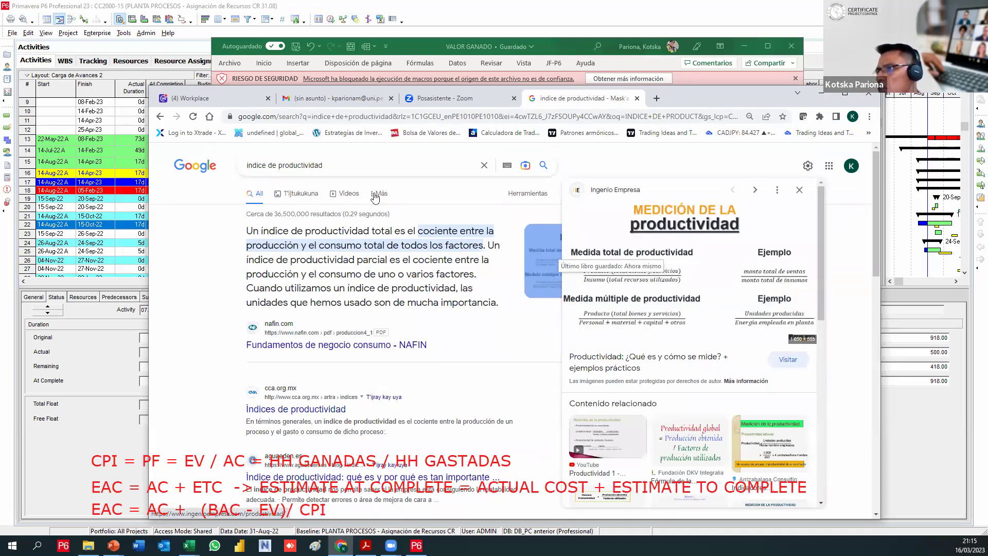
# Refine the search to indice de productividad HORAS HOMBRE and read the answer on how productivity in man-hours is calculated
pyautogui.click(356, 168)
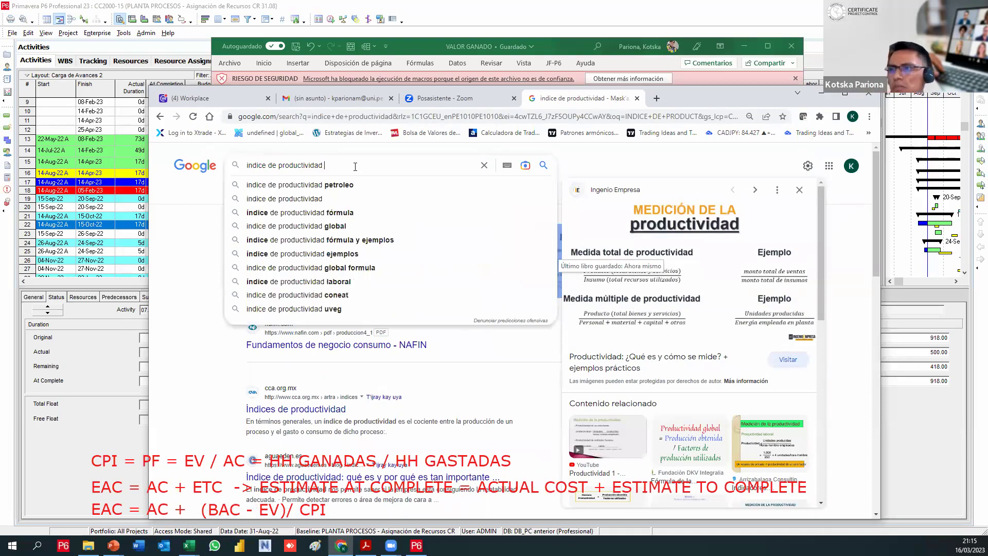
pyautogui.write('HORAS HOMBRE')
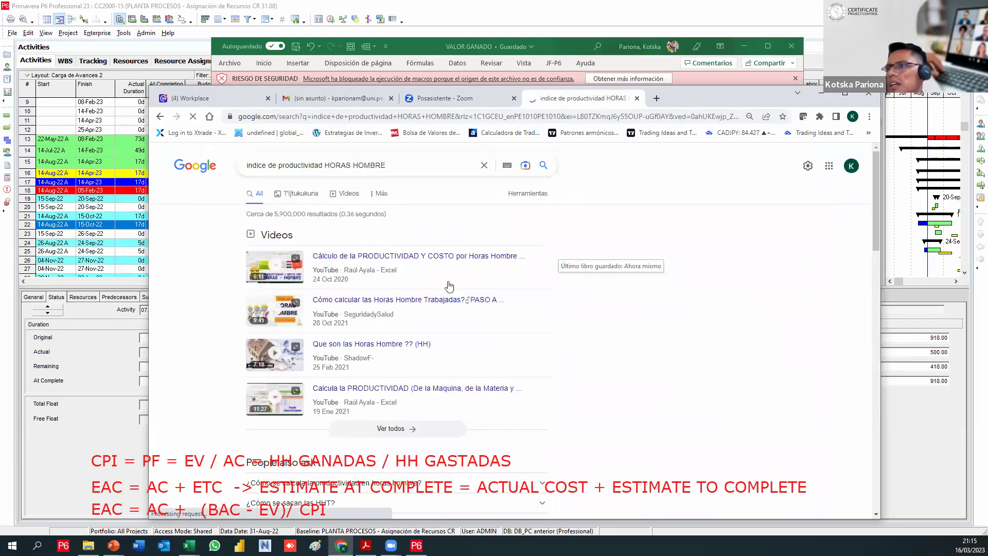
pyautogui.scroll(-3, 468, 322)
pyautogui.scroll(-2, 468, 321)
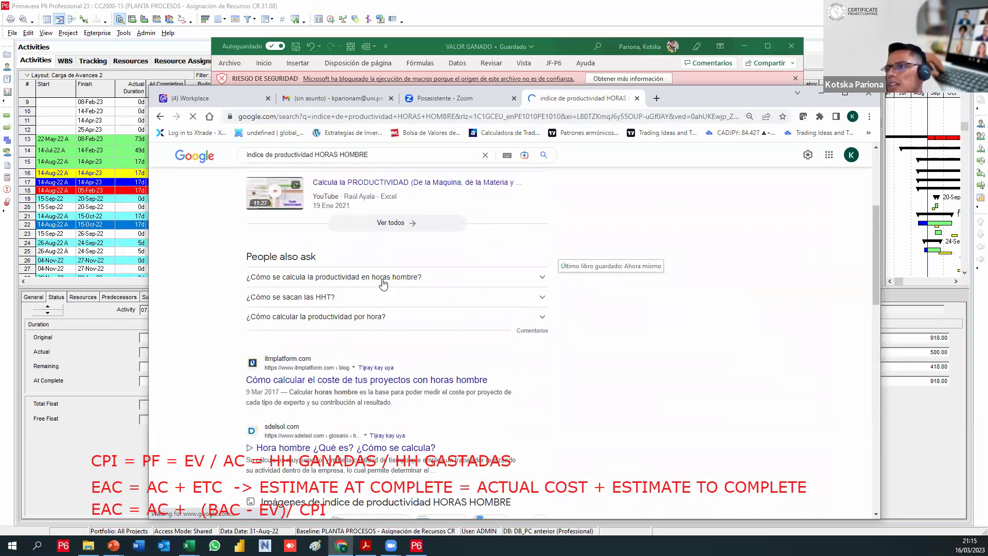
pyautogui.click(383, 278)
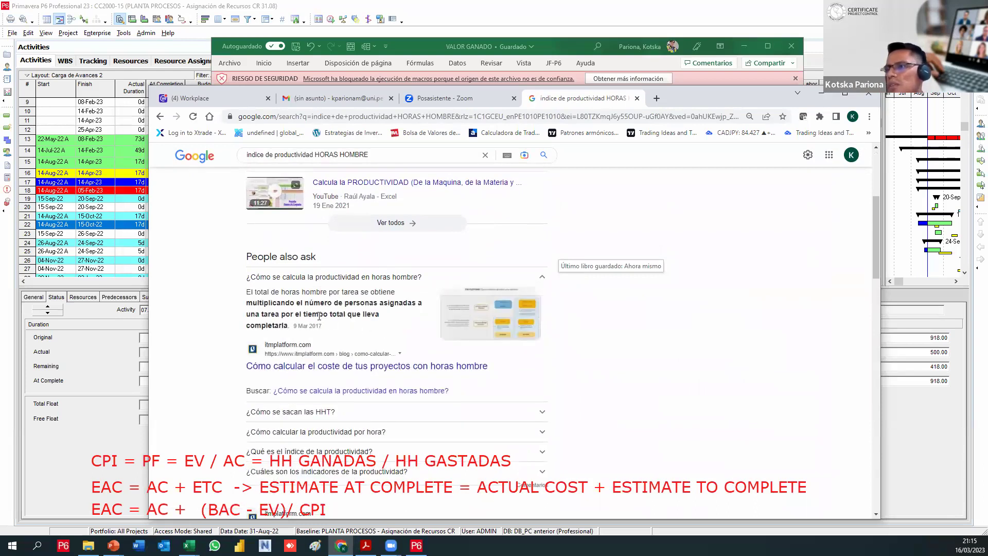
pyautogui.scroll(-5, 404, 314)
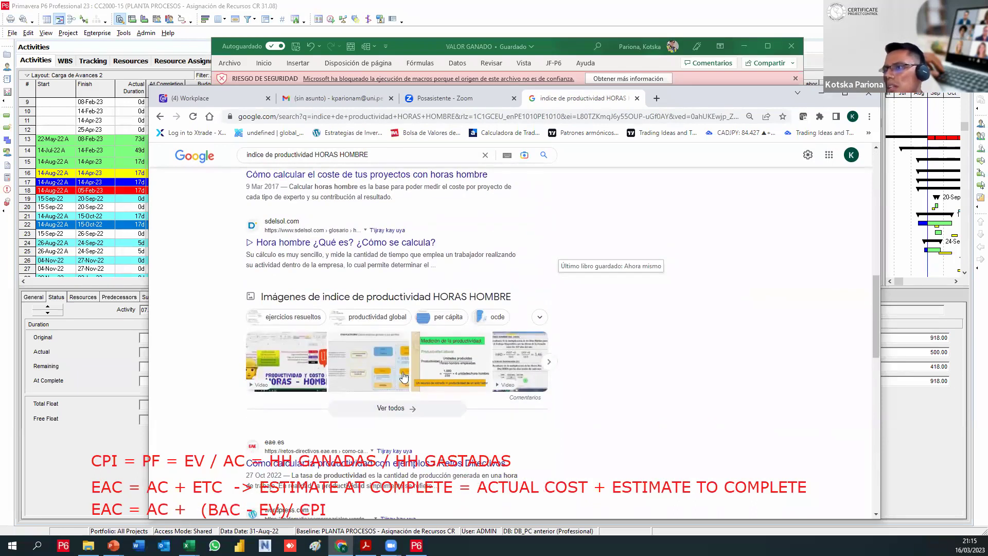
# Preview the labor productivity formula image and the INDICE Y TASA DE VARIACION DE LA PRODUCTIVIDAD image, and browse their related content
pyautogui.click(461, 366)
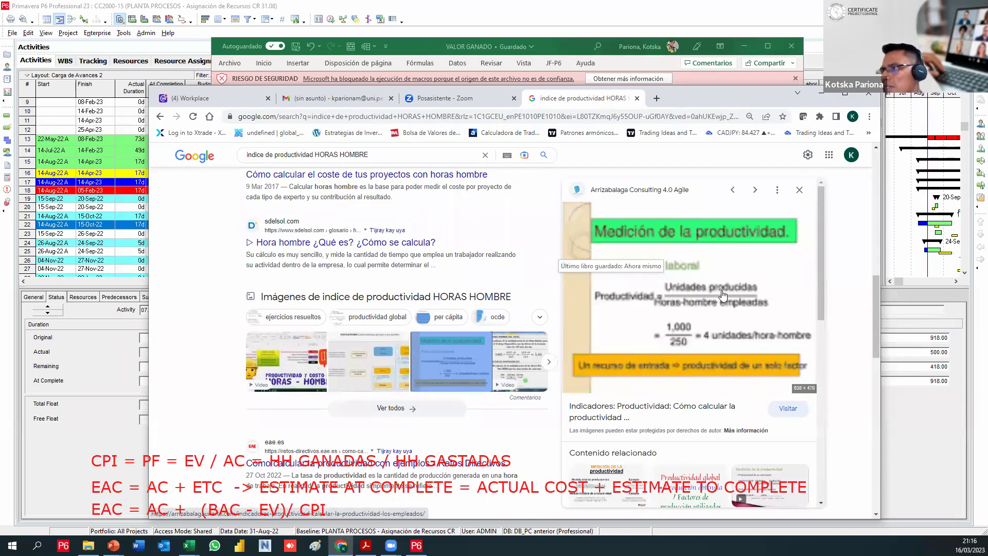
pyautogui.scroll(-1, 571, 350)
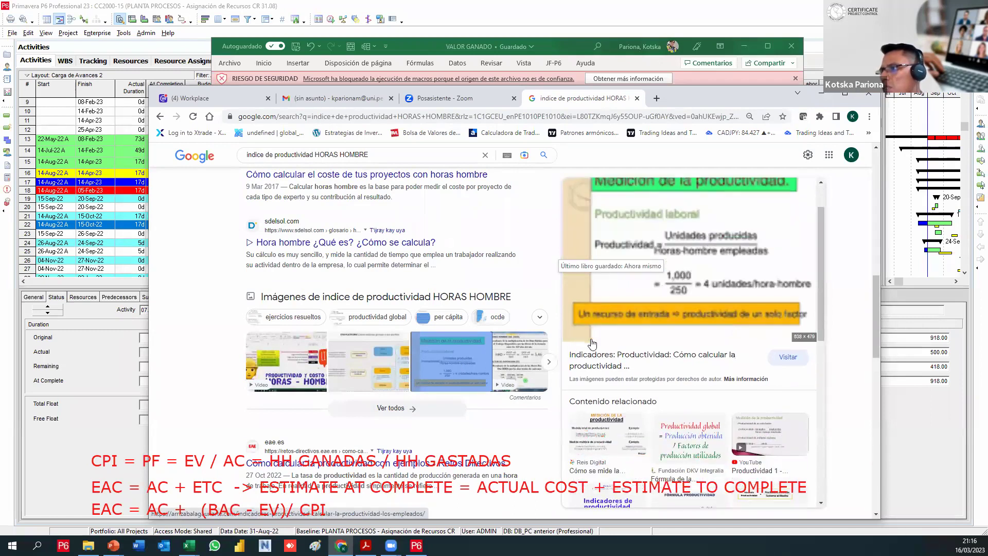
pyautogui.scroll(-3, 664, 335)
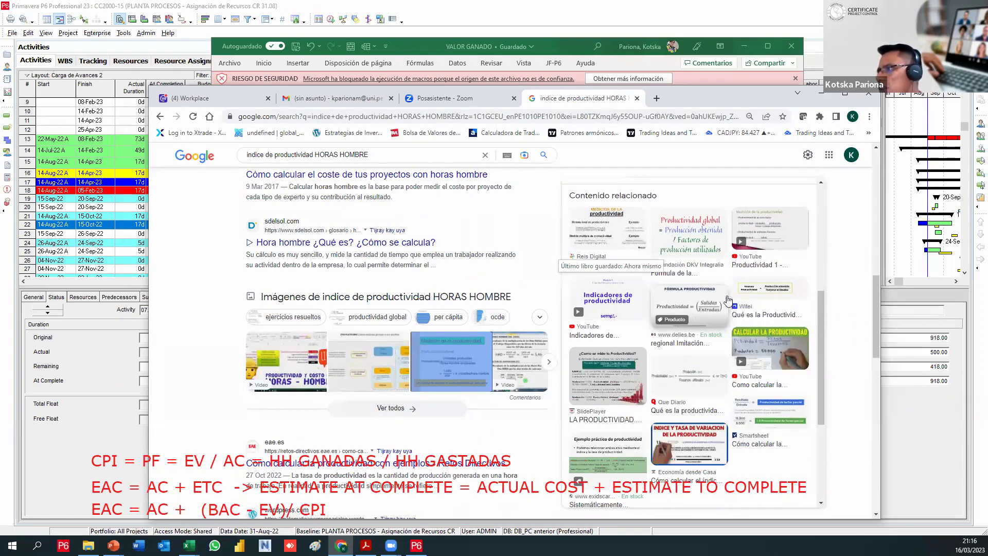
pyautogui.scroll(-2, 654, 342)
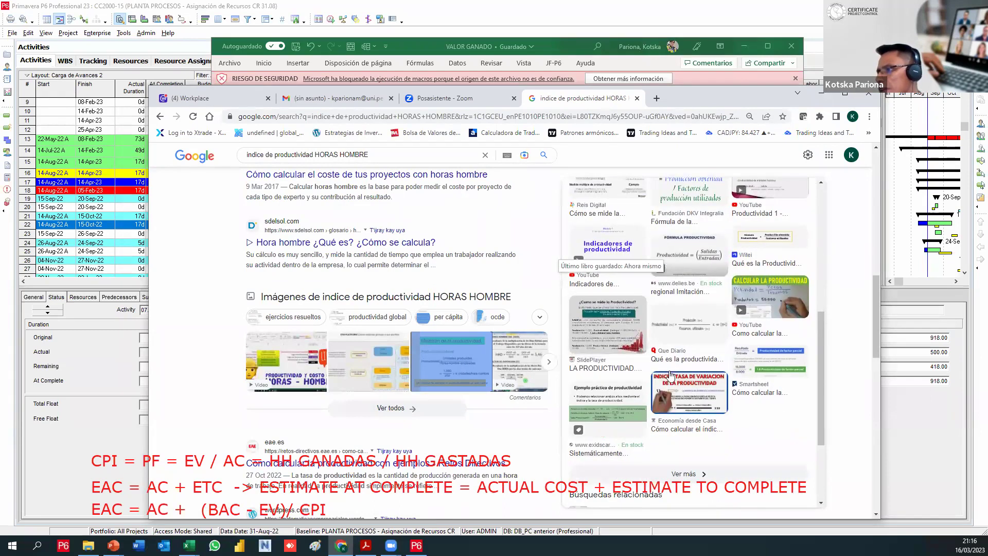
pyautogui.click(695, 396)
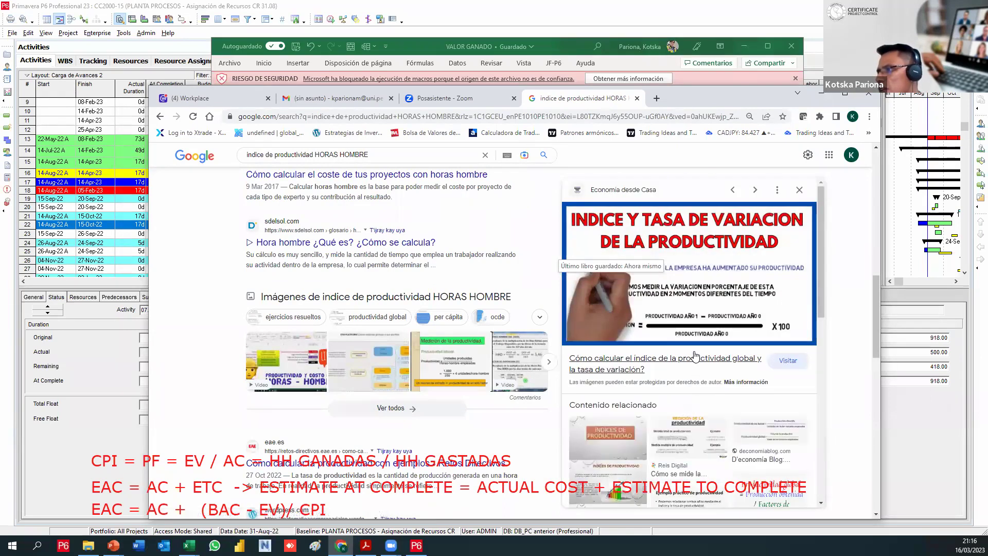
pyautogui.scroll(-3, 692, 378)
pyautogui.scroll(-5, 682, 377)
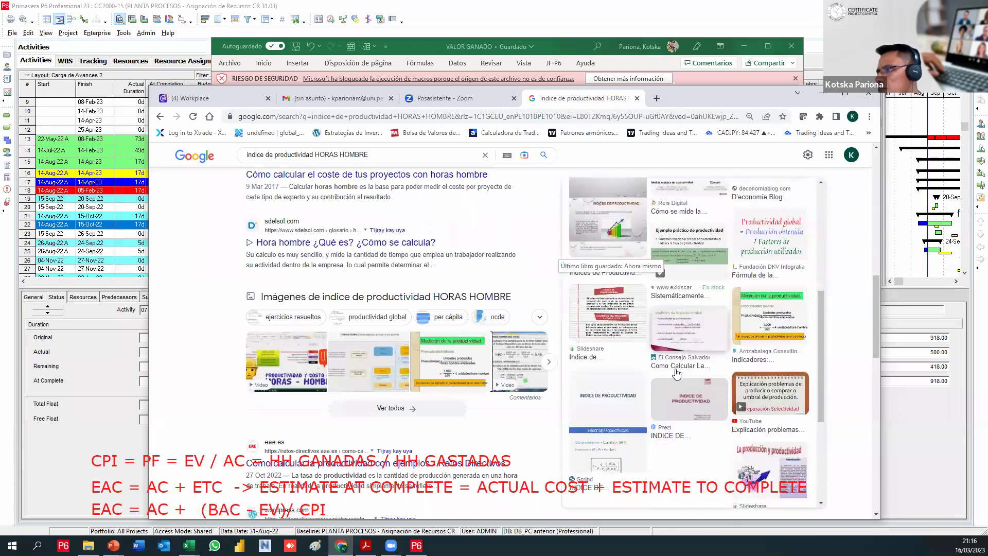
# Return to the VALOR GANADO workbook and bring the calculation table with the empty rows beneath it into view
pyautogui.hotkey('alt', 'Tab')
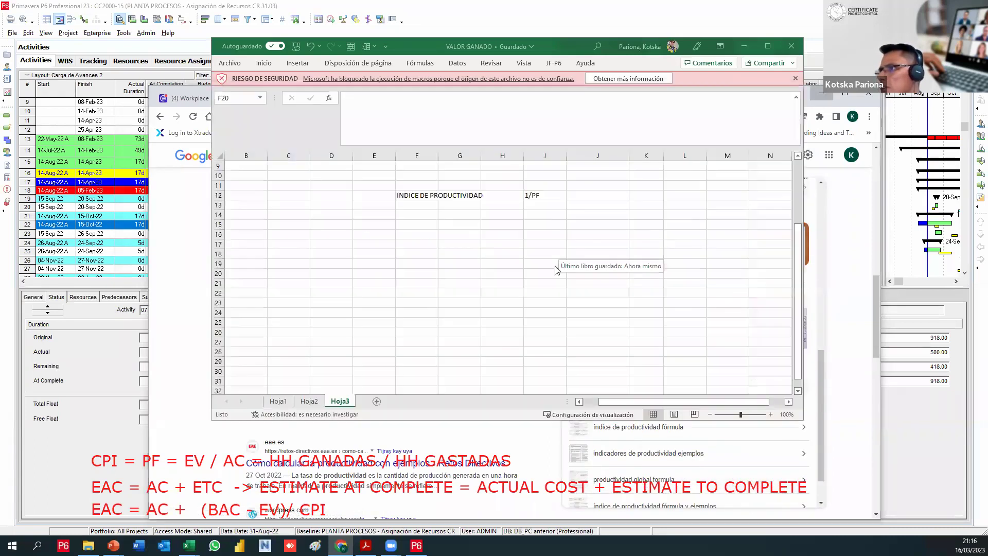
pyautogui.moveTo(421, 251); pyautogui.dragTo(543, 254)
pyautogui.moveTo(460, 274); pyautogui.dragTo(685, 361)
pyautogui.scroll(-2, 475, 335)
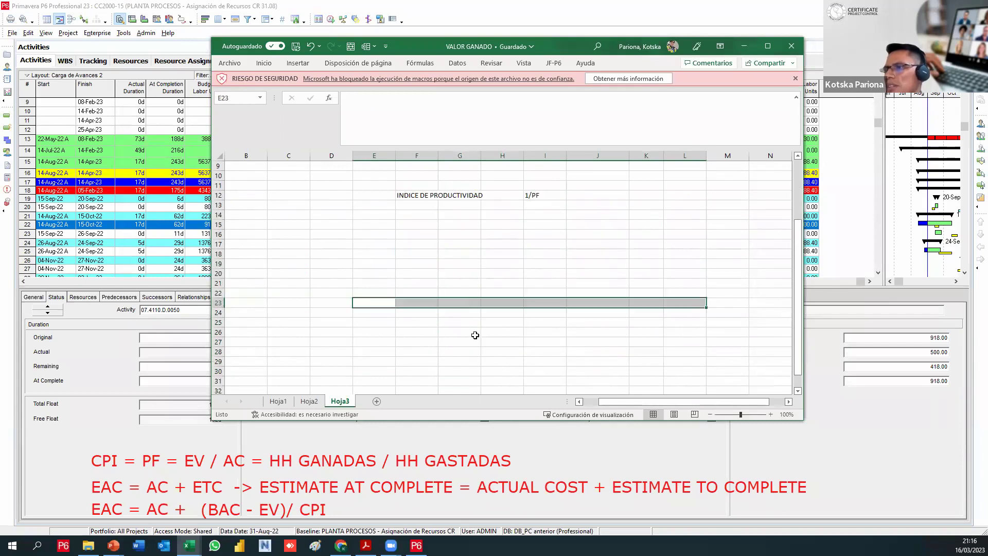
pyautogui.scroll(3, 475, 335)
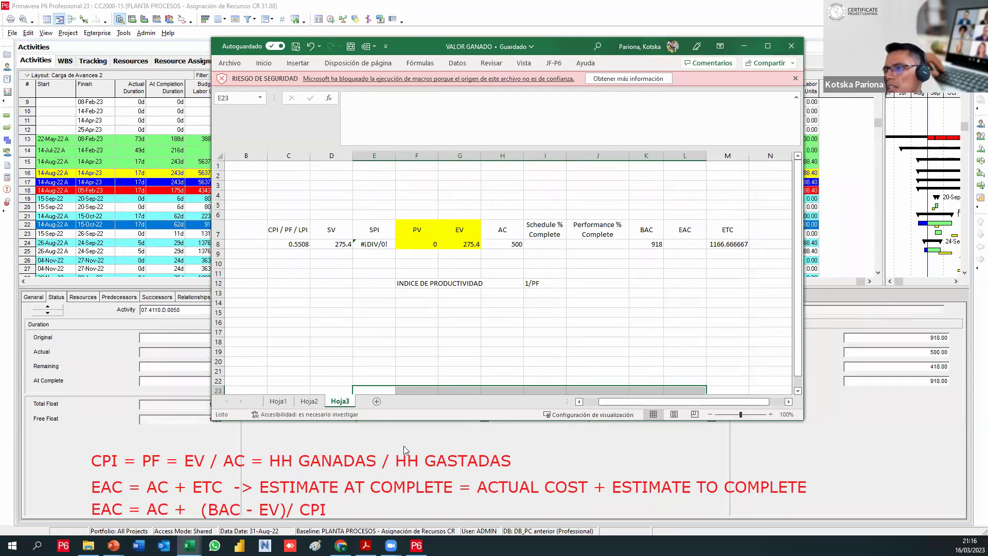
pyautogui.scroll(-1, 370, 335)
pyautogui.moveTo(374, 304); pyautogui.dragTo(375, 356)
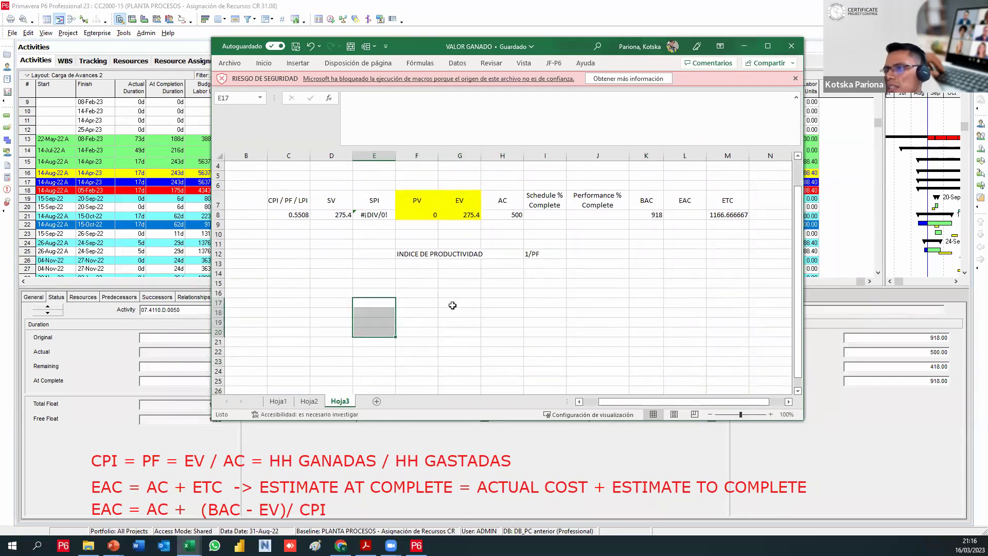
pyautogui.moveTo(424, 308); pyautogui.dragTo(427, 363)
# Enter the sample PF values 1, 0.8, 0.7, 0.7, 0.6 and 0.5 across cells F22 to K22
pyautogui.click(420, 352)
pyautogui.scroll(-1, 419, 355)
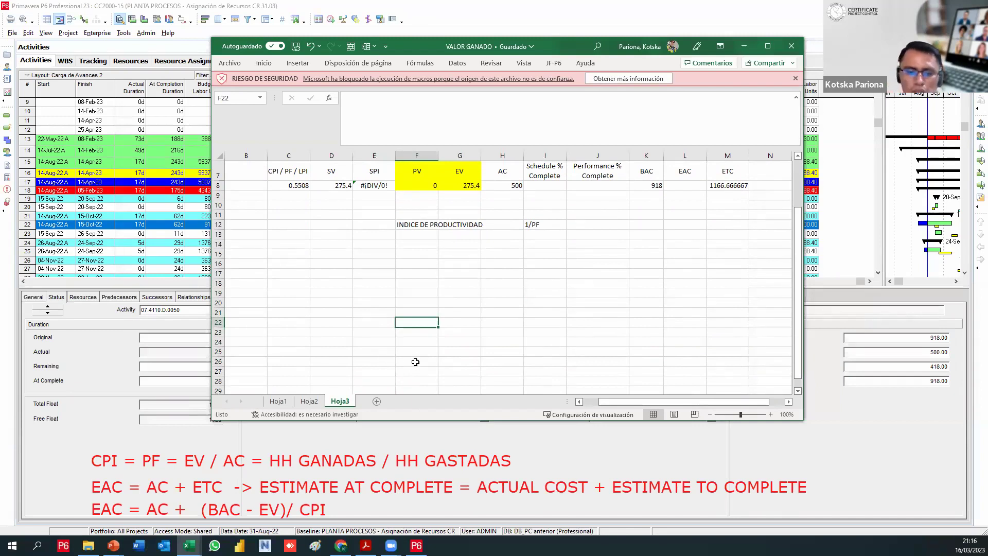
pyautogui.write('1')
pyautogui.press('Tab')
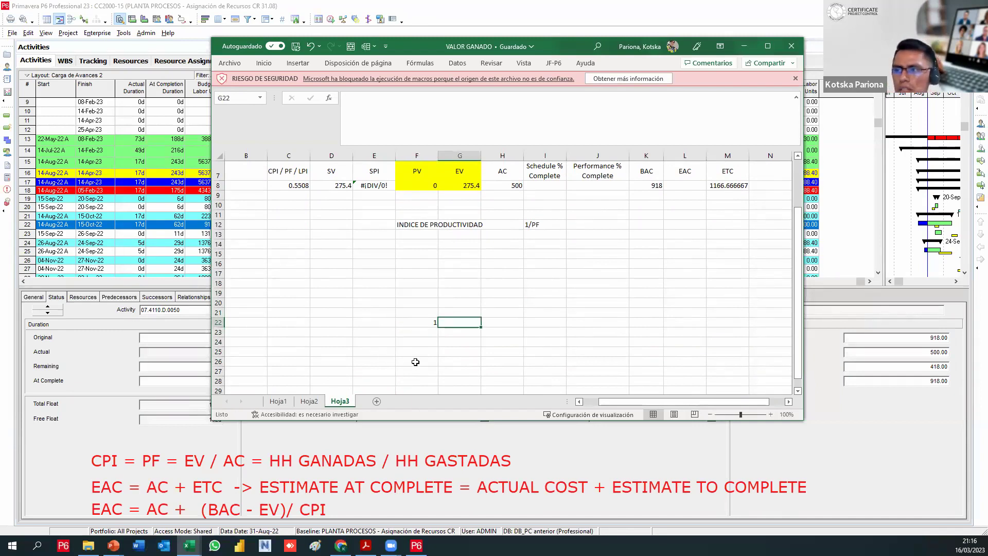
pyautogui.write('08')
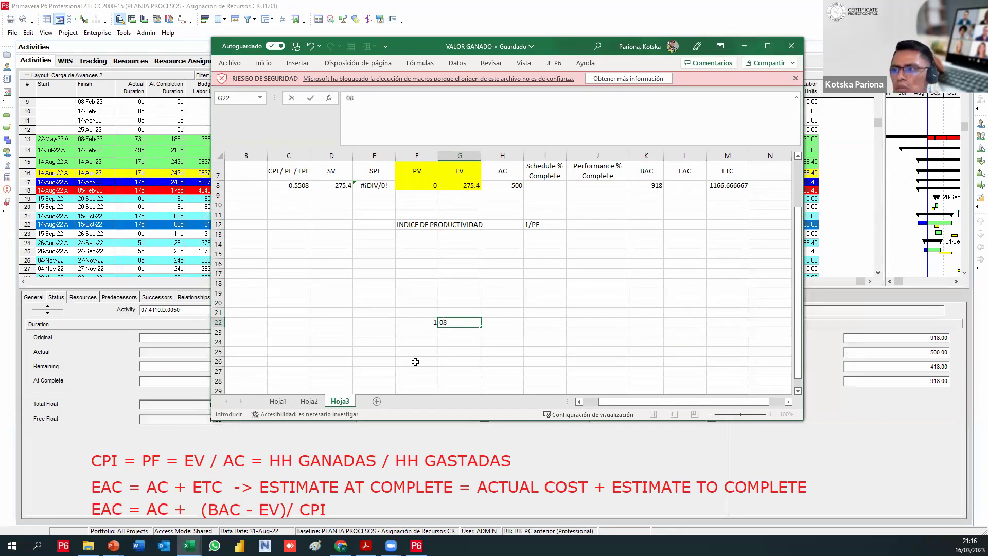
pyautogui.press('BackSpace')
pyautogui.hotkey('ctrl', 'Return')
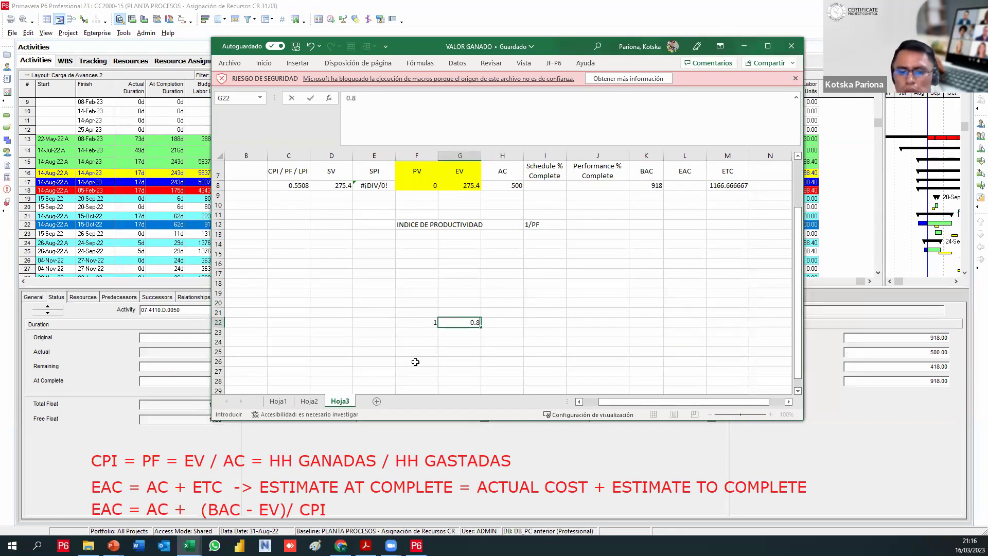
pyautogui.press('Tab')
pyautogui.write('0.7')
pyautogui.hotkey('ctrl', 'Return')
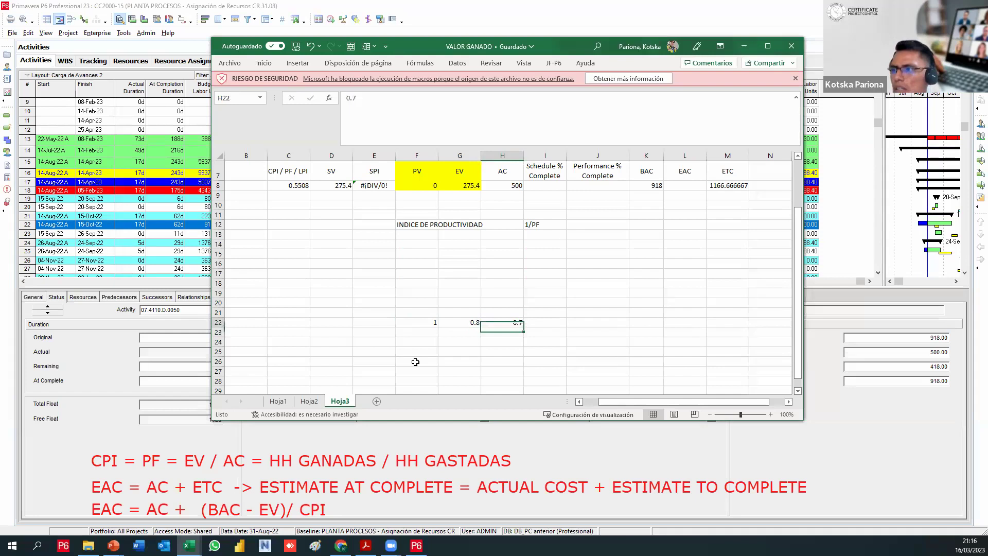
pyautogui.press('Tab')
pyautogui.write('0')
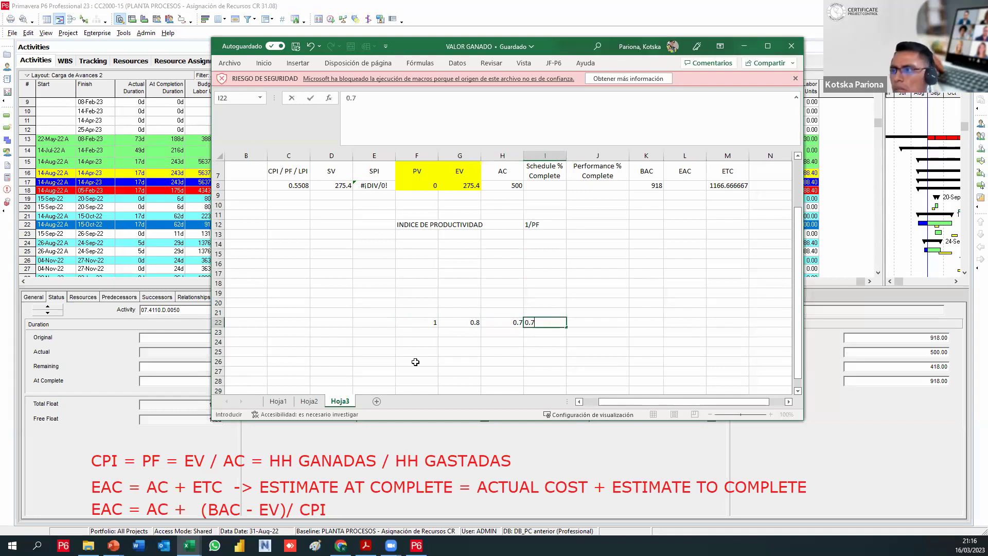
pyautogui.press('Tab')
pyautogui.write('0.')
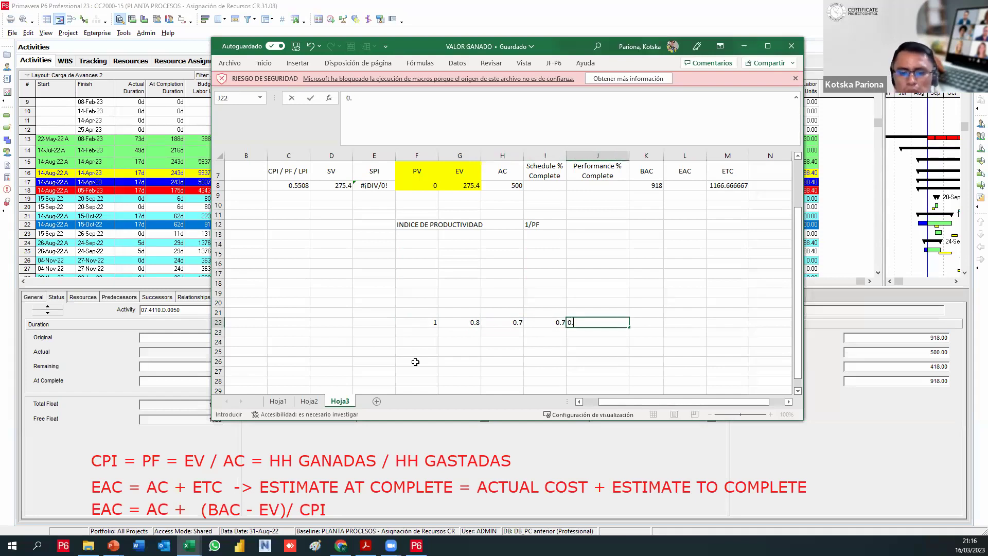
pyautogui.write('6')
pyautogui.press('Tab')
pyautogui.write('0.5')
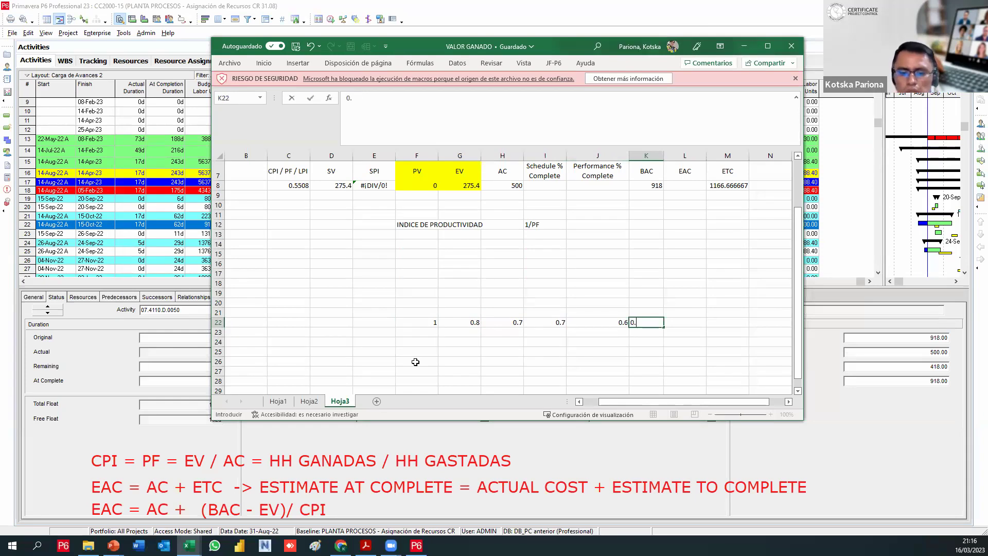
pyautogui.press('Tab')
# Enter 1 in F23 and the reciprocal formula +1/G22 in G23, beneath the sample PF values
pyautogui.press('Left')
pyautogui.press('Left')
pyautogui.press('Left')
pyautogui.press('Down')
pyautogui.press('Left')
pyautogui.press('Left')
pyautogui.press('Left')
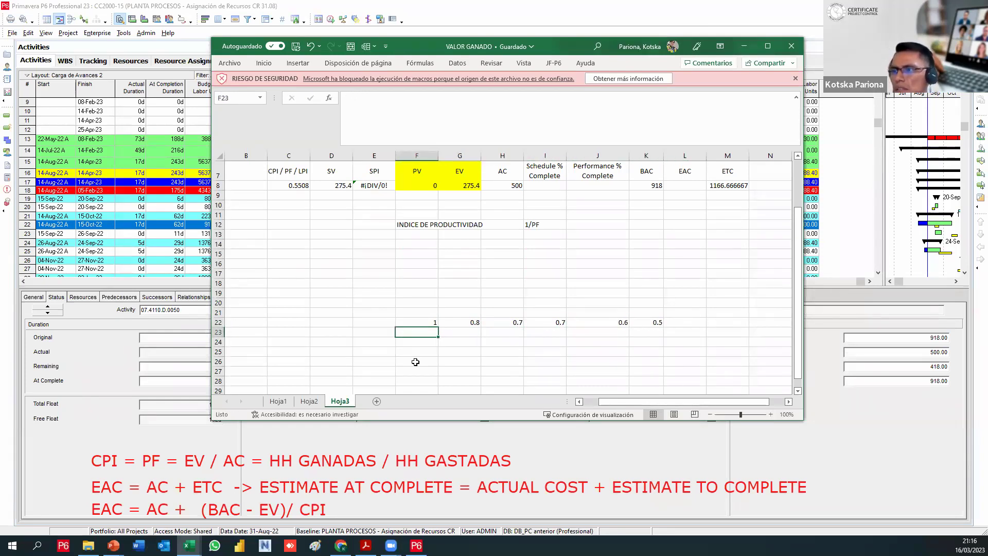
pyautogui.write('1')
pyautogui.press('Tab')
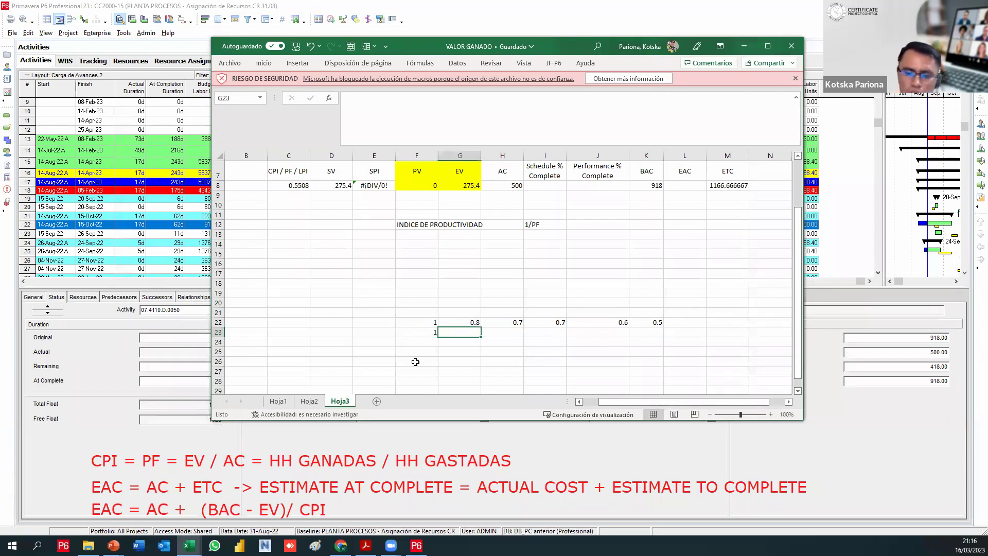
pyautogui.write('+')
pyautogui.press('Up')
pyautogui.write('/')
pyautogui.press('BackSpace')
pyautogui.press('BackSpace')
pyautogui.press('BackSpace')
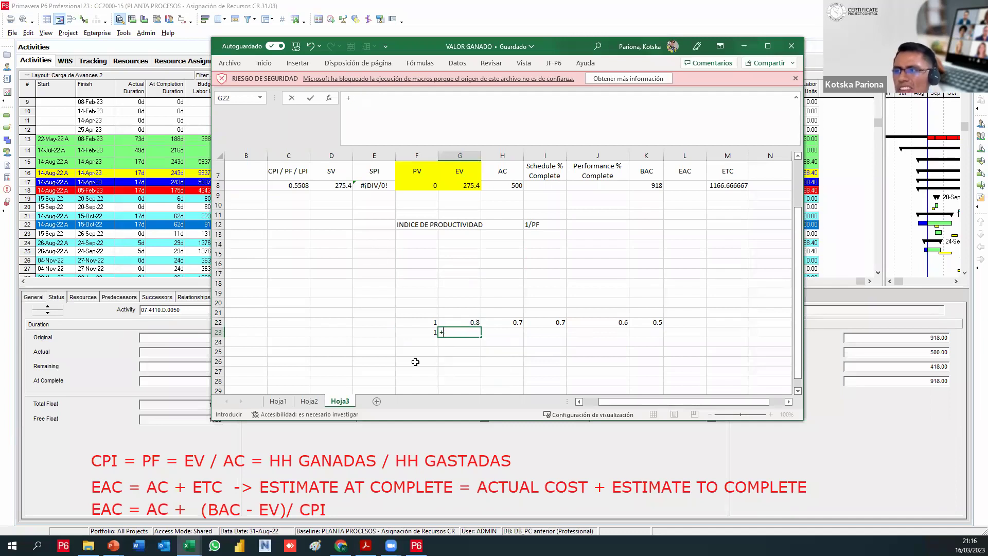
pyautogui.write('1/')
pyautogui.press('Up')
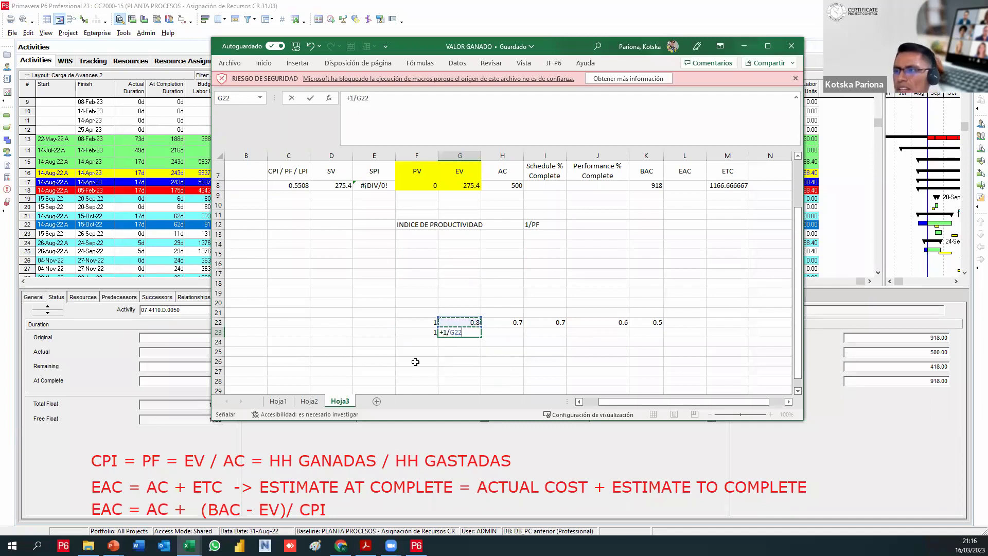
pyautogui.press('Return')
# Fill the reciprocal formula from G23 across to K23 and select the resulting productivity index row
pyautogui.click(460, 332)
pyautogui.moveTo(481, 337); pyautogui.dragTo(613, 333)
pyautogui.click(551, 355)
pyautogui.scroll(-1, 588, 323)
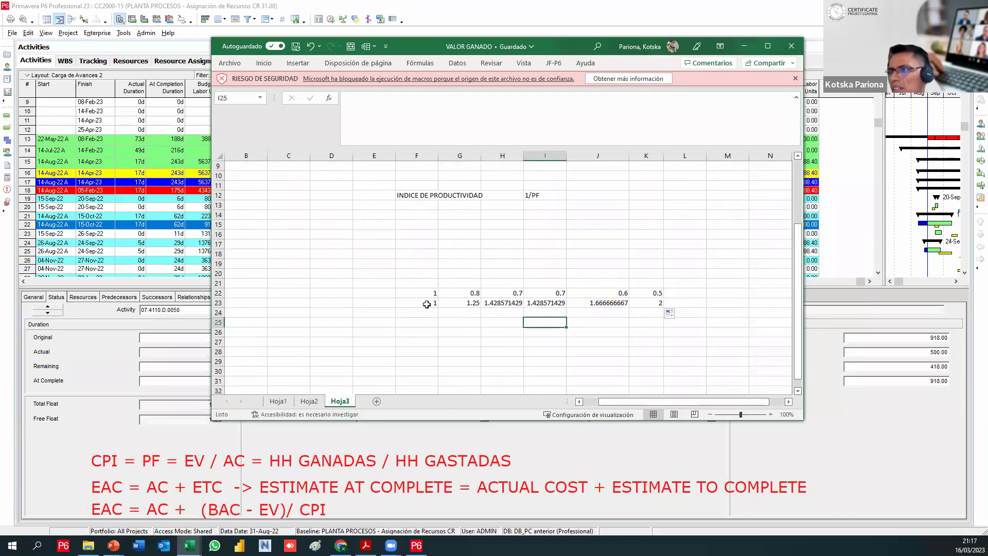
pyautogui.moveTo(427, 304); pyautogui.dragTo(662, 303)
# Number the sample columns 1 to 6 in cells F21 to K21, above the PF values
pyautogui.click(430, 284)
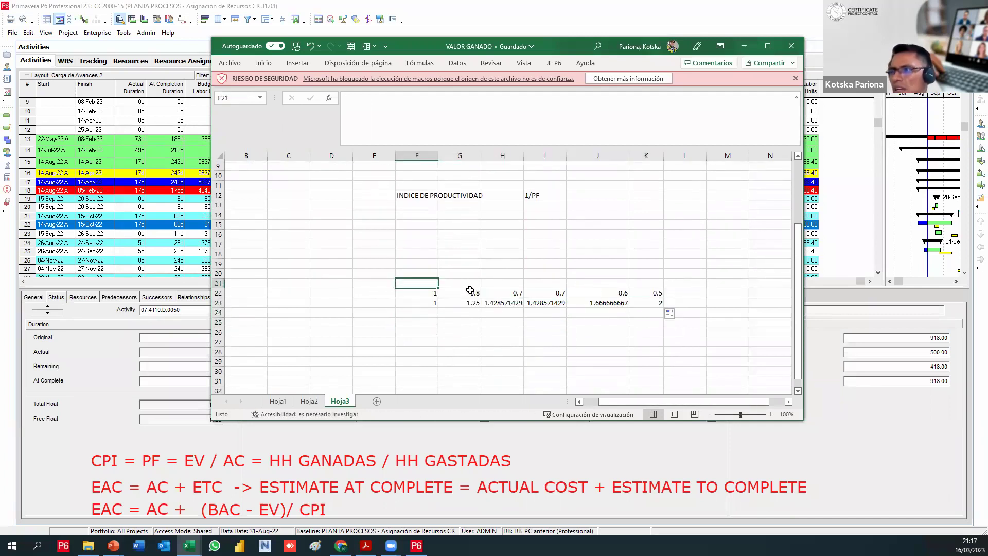
pyautogui.write('1')
pyautogui.click(465, 281)
pyautogui.write('2')
pyautogui.click(501, 280)
pyautogui.write('3')
pyautogui.click(540, 280)
pyautogui.write('4')
pyautogui.click(603, 284)
pyautogui.write('5')
pyautogui.click(641, 284)
pyautogui.write('6')
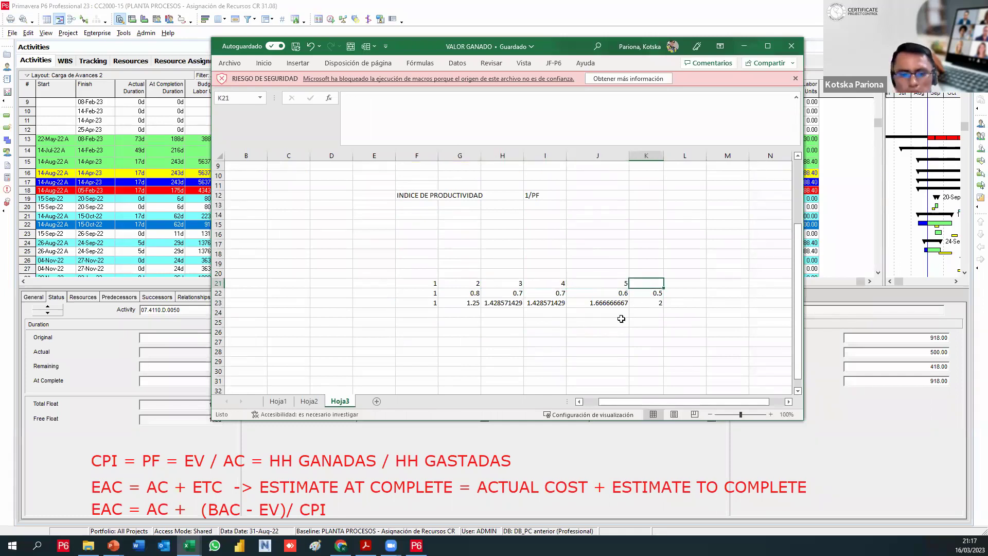
pyautogui.click(610, 326)
# Insert a 2D line chart from F21:K22 and place it below the sample table
pyautogui.moveTo(435, 284); pyautogui.dragTo(656, 294)
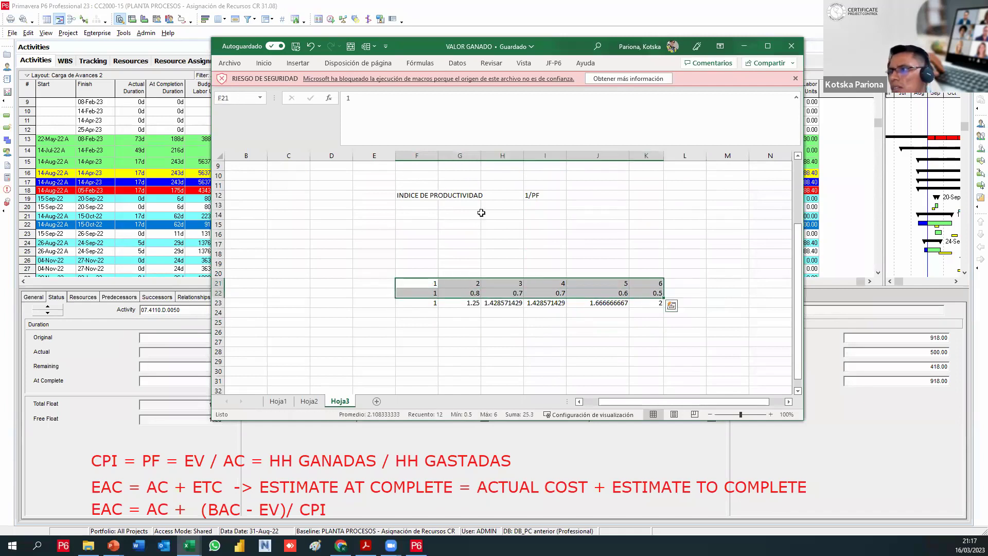
pyautogui.click(303, 65)
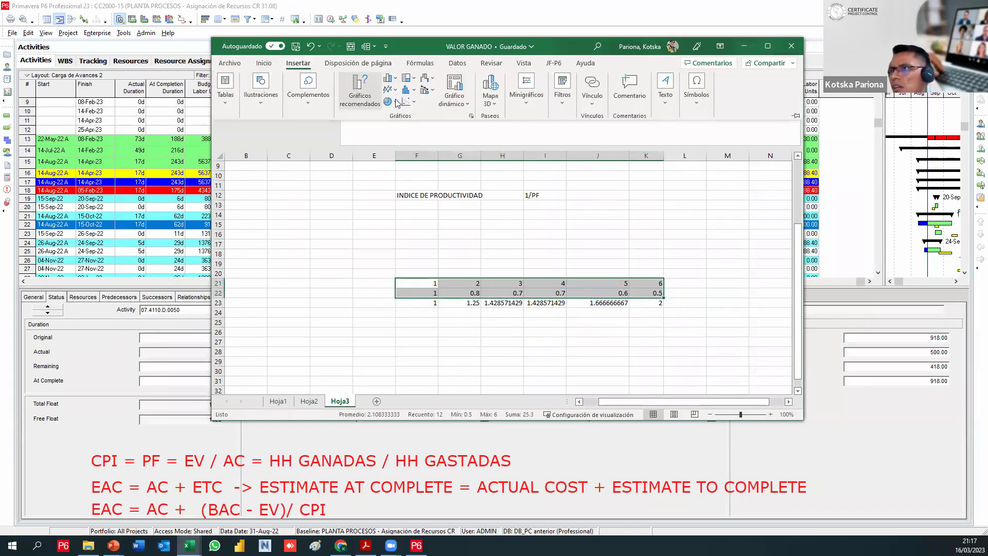
pyautogui.click(393, 88)
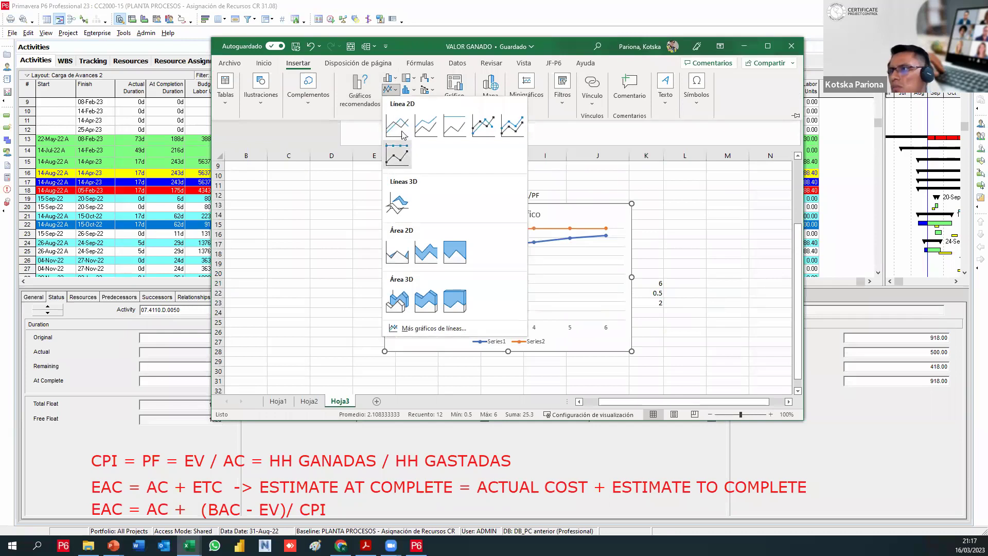
pyautogui.click(400, 135)
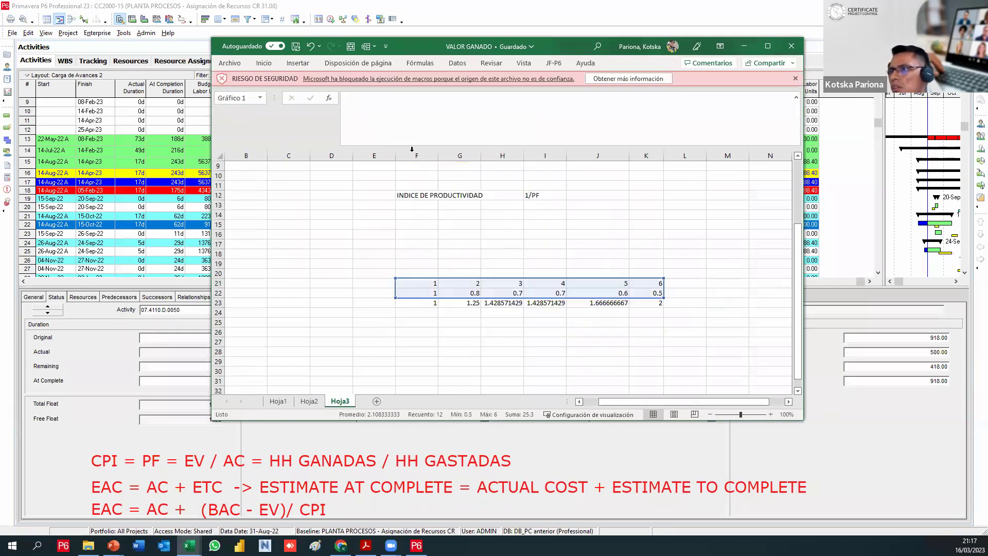
pyautogui.moveTo(561, 202); pyautogui.dragTo(551, 288)
pyautogui.scroll(-2, 535, 287)
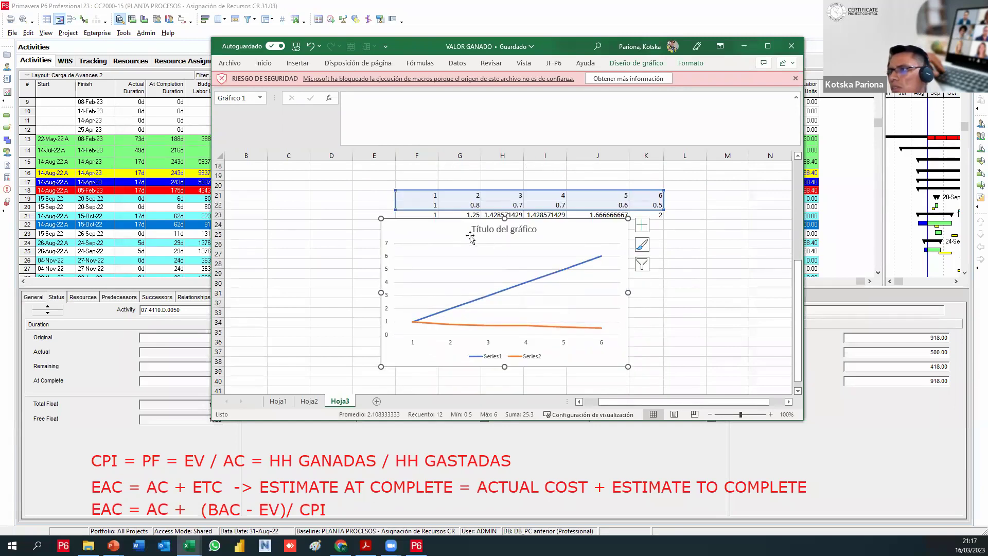
# Delete the period-number series from the line chart and move the chart toward columns C to H
pyautogui.click(518, 286)
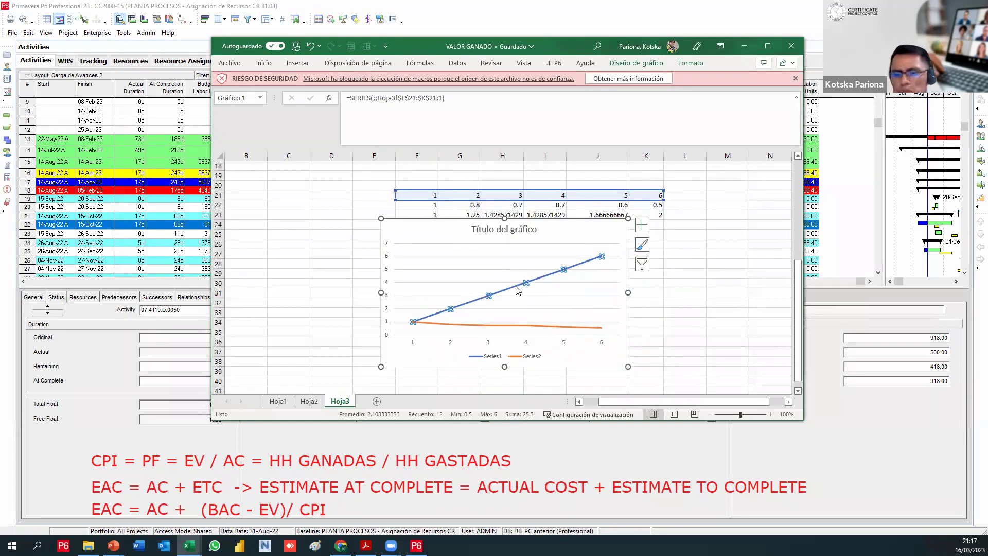
pyautogui.press('Delete')
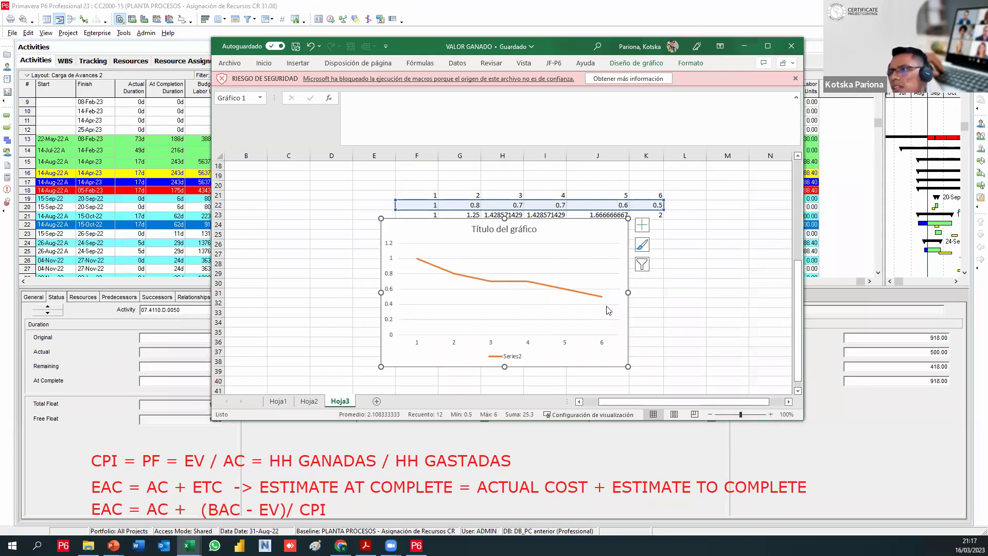
pyautogui.moveTo(546, 225); pyautogui.dragTo(427, 243)
pyautogui.scroll(1, 448, 224)
# Insert a 100% stacked line chart with markers from rows 21 and 23 and place it beside the first chart
pyautogui.click(264, 62)
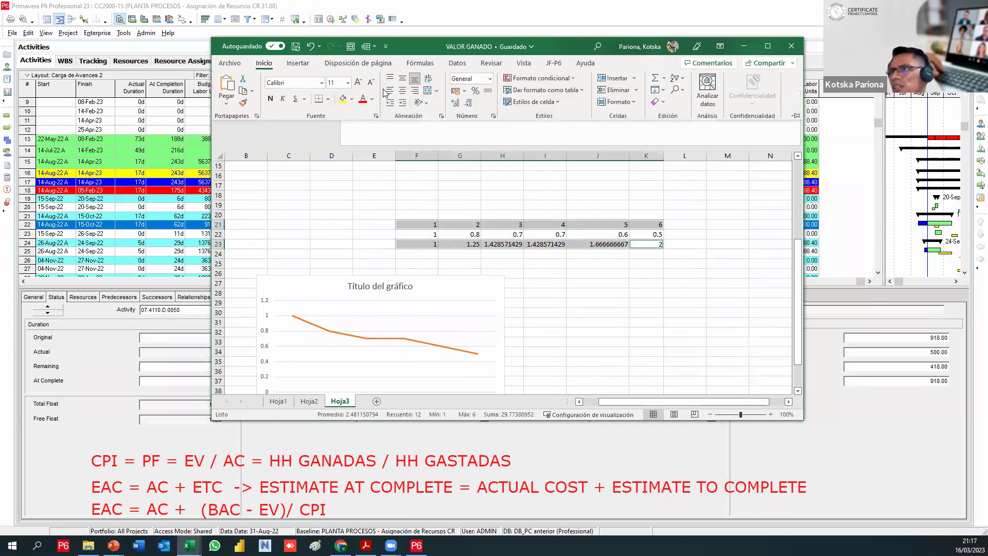
pyautogui.click(298, 62)
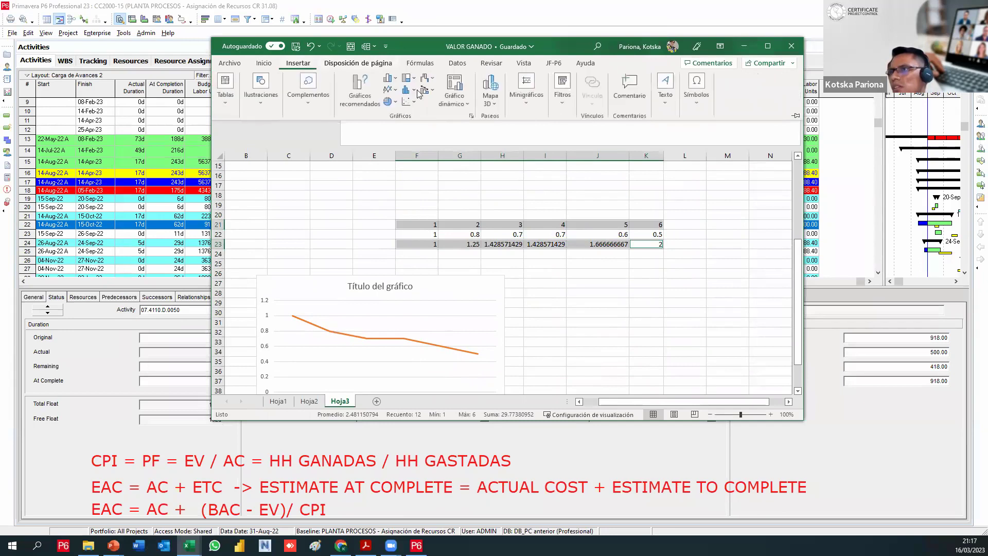
pyautogui.click(389, 90)
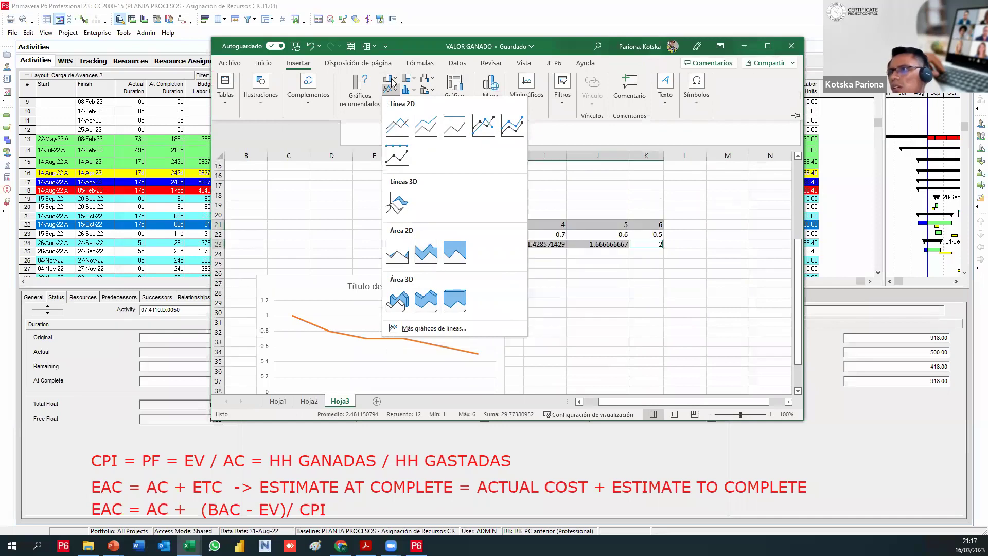
pyautogui.click(402, 161)
pyautogui.moveTo(663, 268); pyautogui.dragTo(678, 291)
# Try deleting the orange series from the second chart, and undo the deletion
pyautogui.click(665, 291)
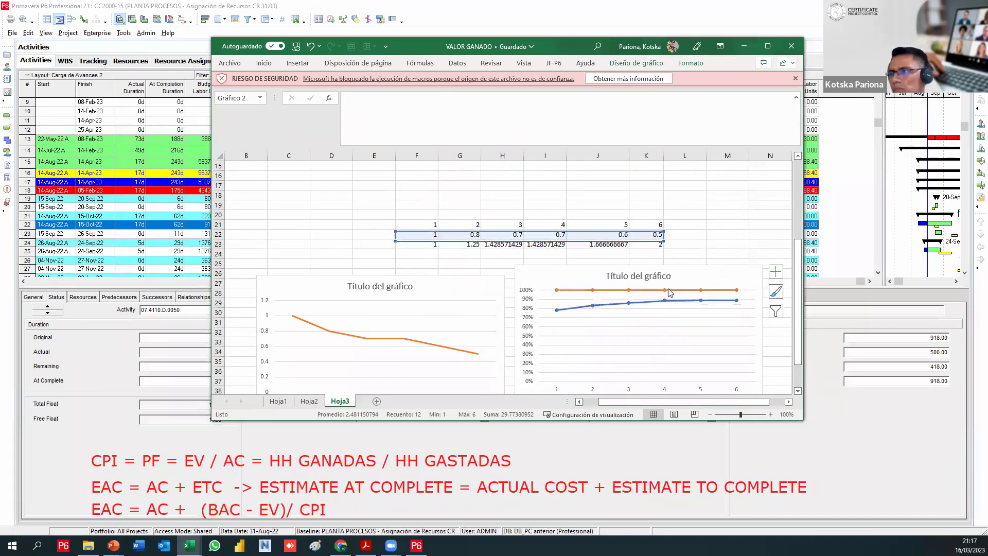
pyautogui.press('Delete')
pyautogui.hotkey('ctrl', 'z')
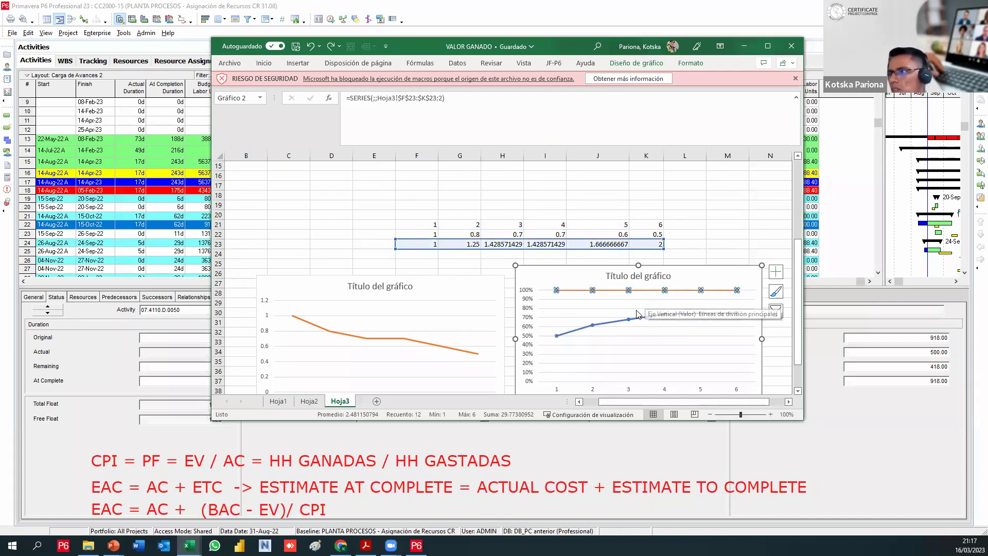
# Check which table rows feed each series of the second chart and compare both charts with the sample values
pyautogui.click(573, 292)
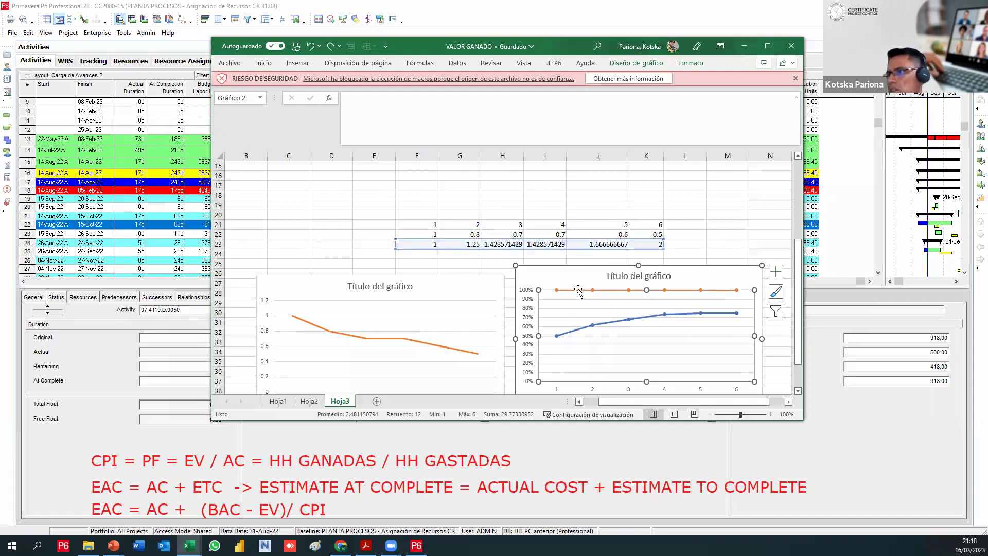
pyautogui.click(557, 291)
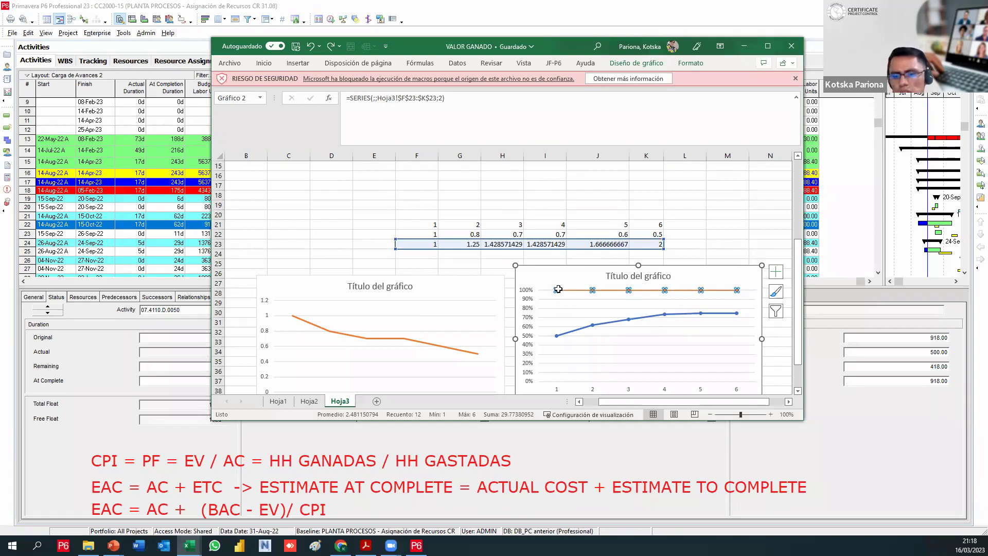
pyautogui.click(585, 331)
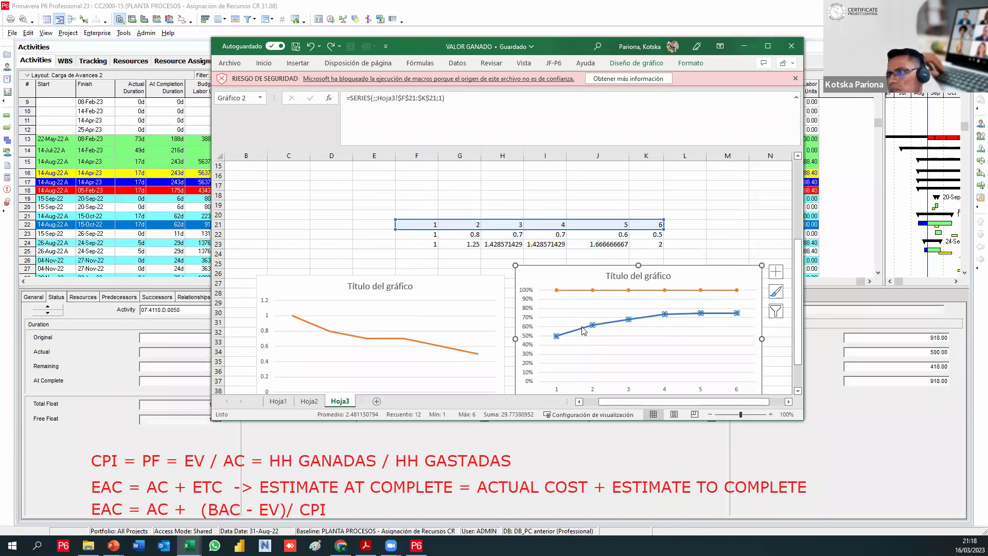
pyautogui.scroll(-1, 583, 330)
pyautogui.scroll(-1, 638, 367)
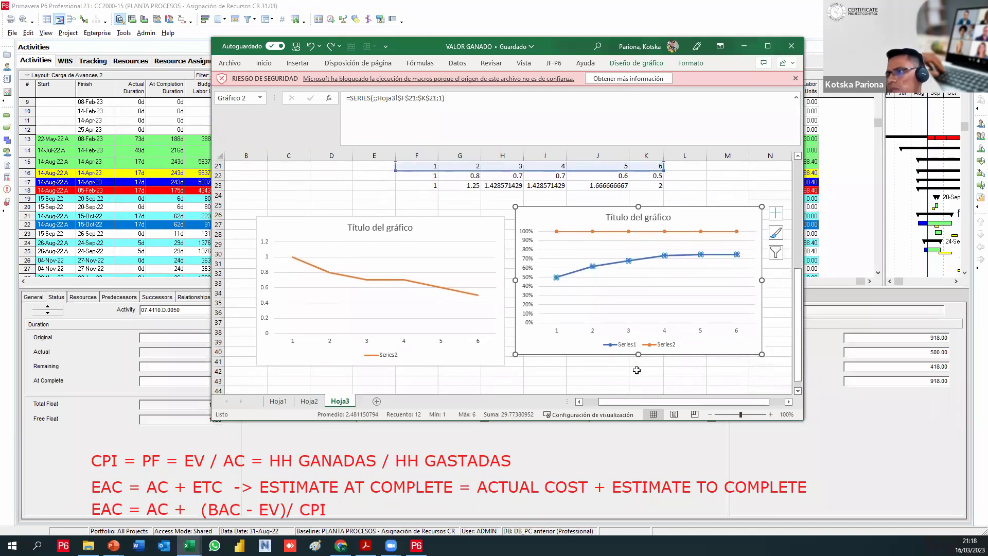
pyautogui.click(637, 370)
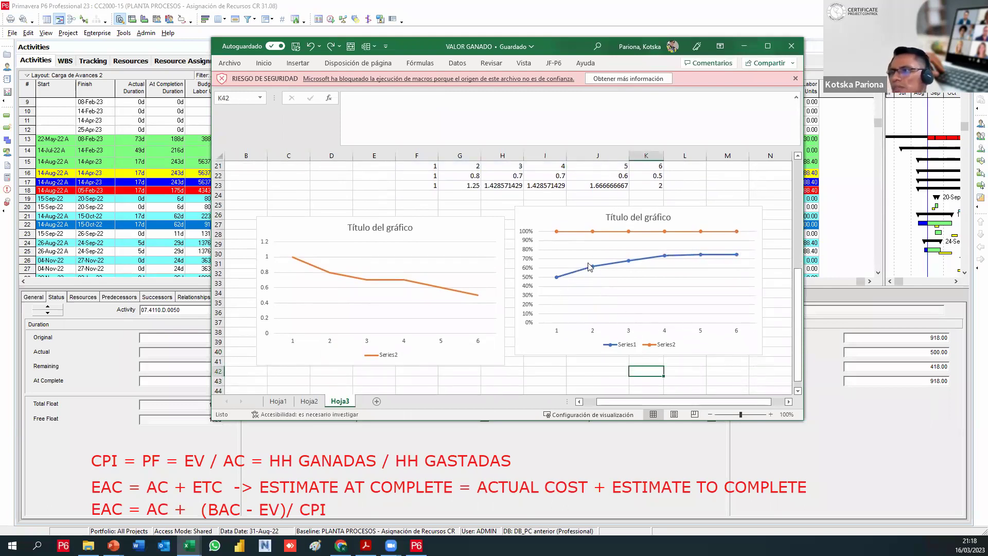
pyautogui.scroll(2, 731, 259)
pyautogui.scroll(-1, 608, 288)
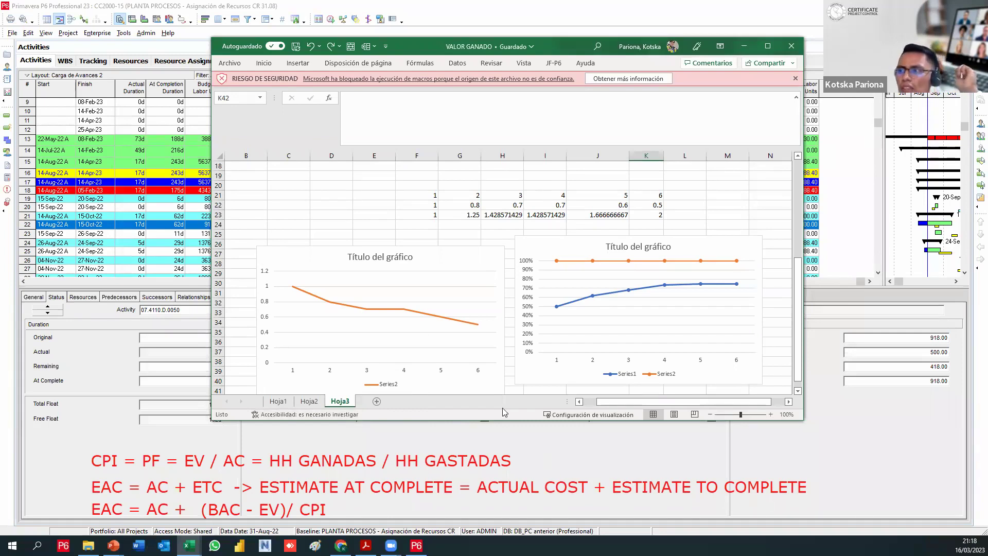
# Switch back to Primavera P6 and review the activities' earned value and performance index columns
pyautogui.click(743, 46)
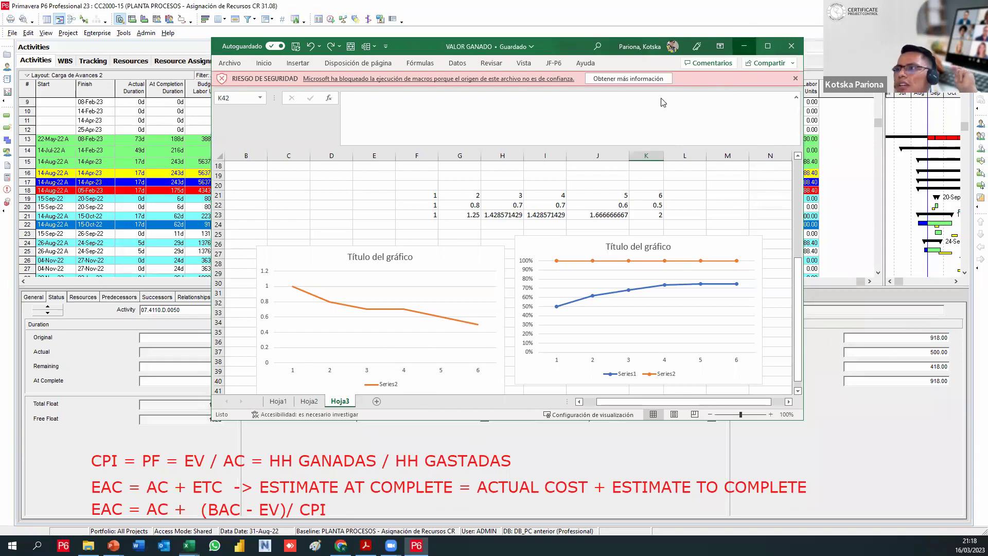
pyautogui.scroll(-1, 553, 261)
pyautogui.scroll(4, 507, 282)
pyautogui.scroll(-4, 508, 282)
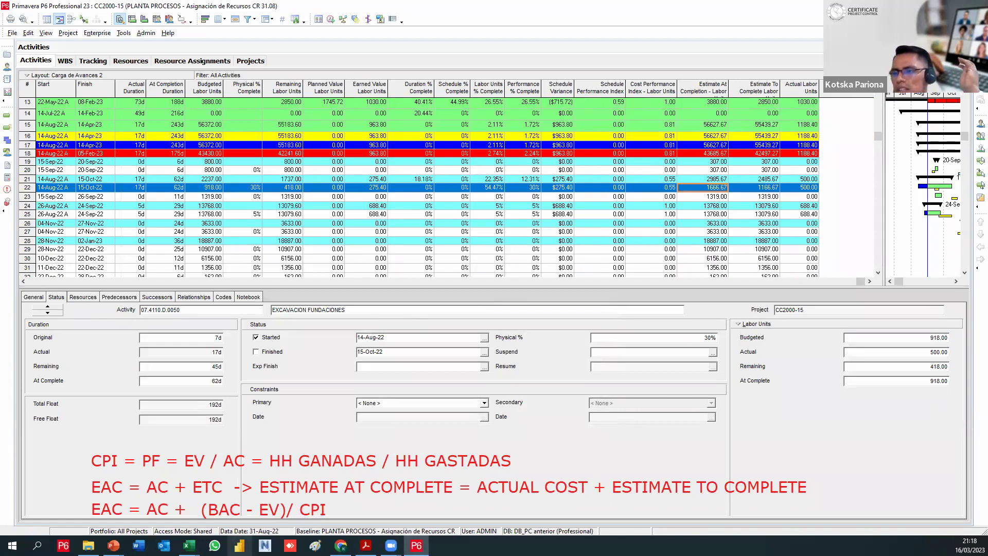
# Switch to the VALOR GANADO workbook in Excel and title the second chart "PRODUCTIVIDAD"
pyautogui.moveTo(189, 545)
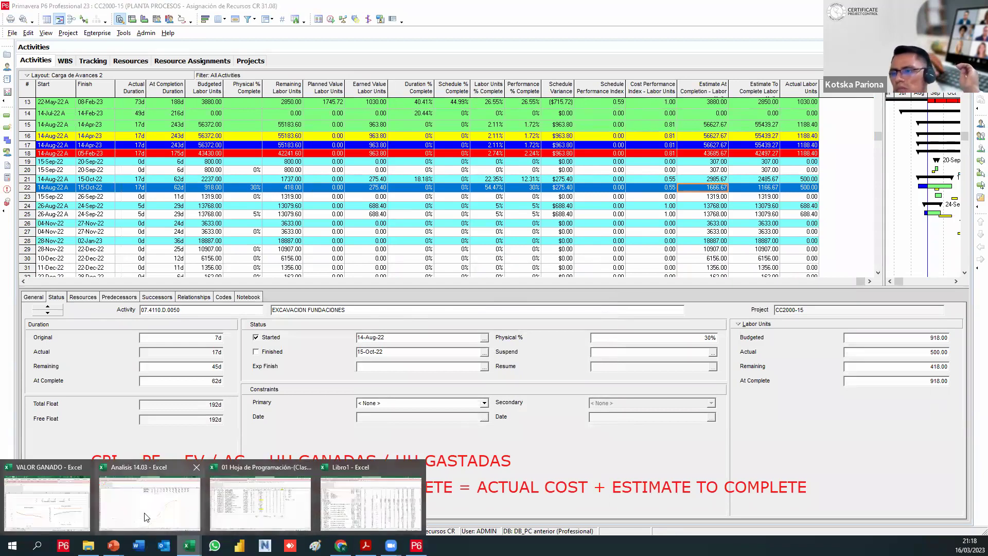
pyautogui.click(52, 516)
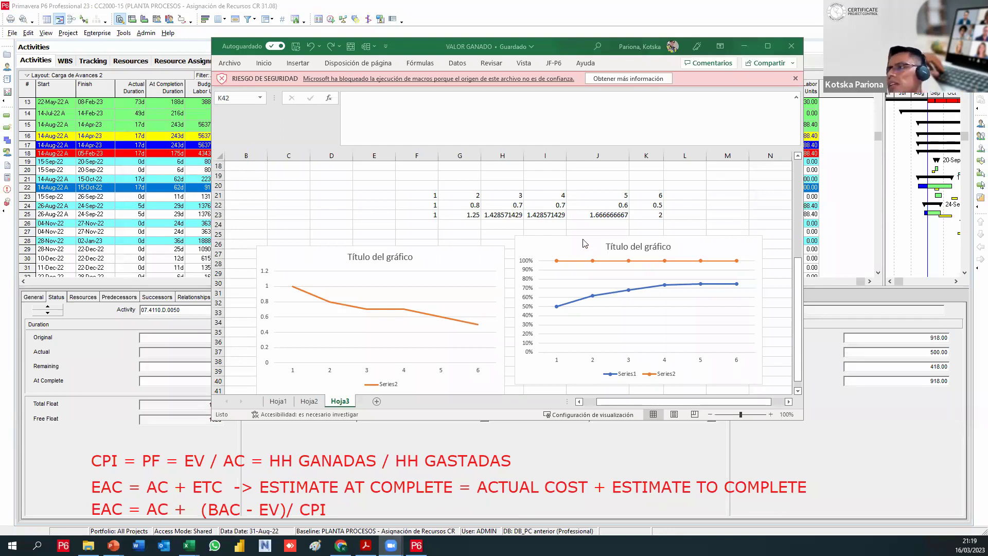
pyautogui.scroll(-1, 566, 261)
pyautogui.scroll(-1, 566, 261)
pyautogui.click(612, 217)
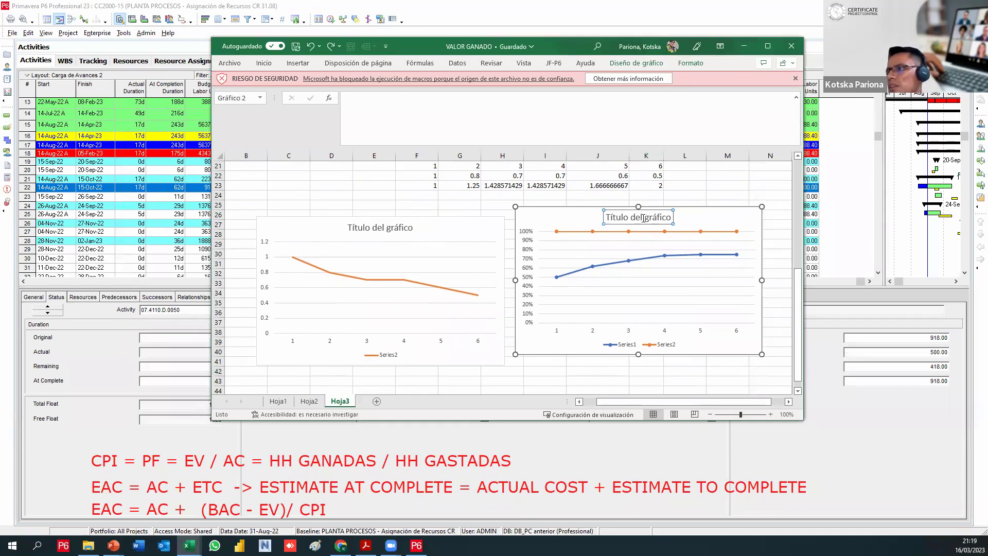
pyautogui.tripleClick(641, 220)
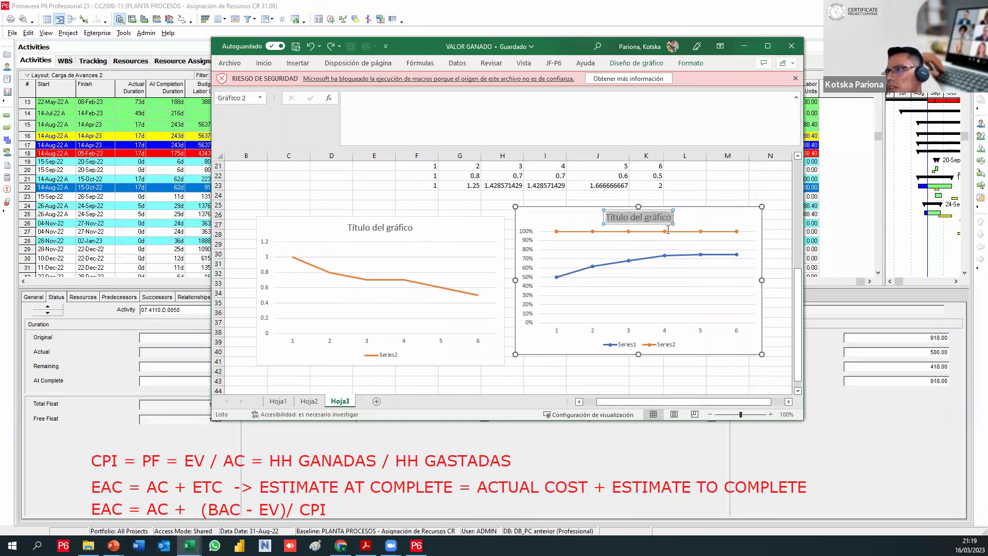
pyautogui.write('PRODUCTIVIF')
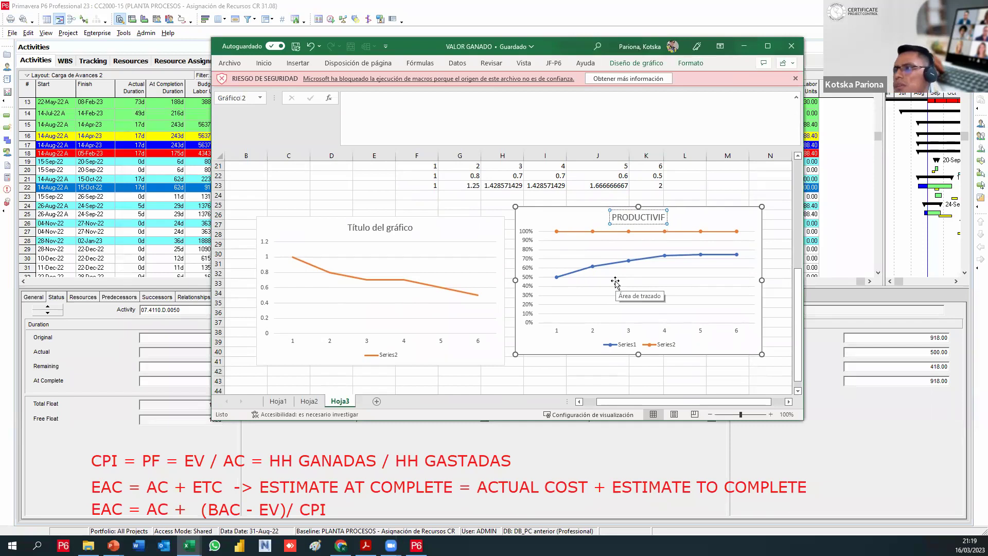
pyautogui.press('BackSpace')
pyautogui.write('DAD')
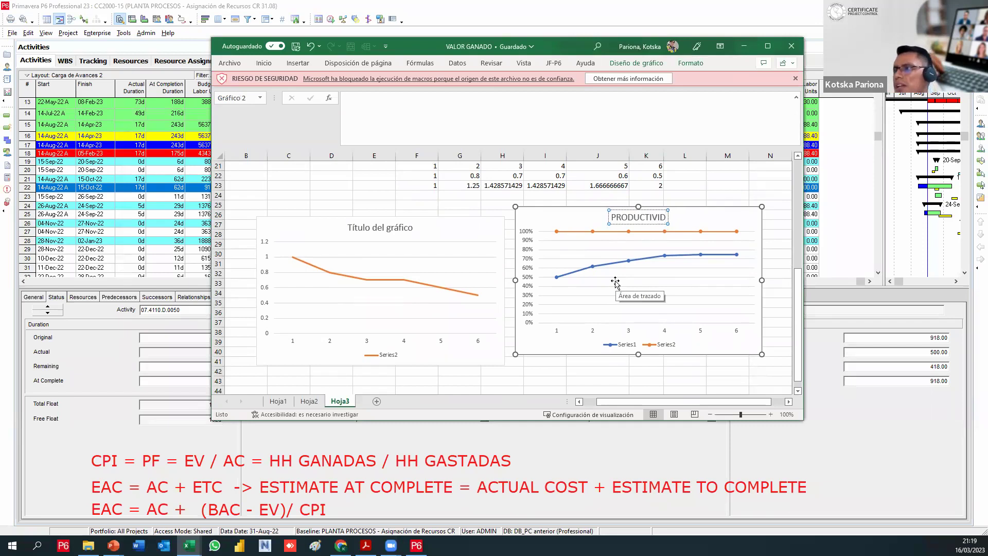
# Title the first chart "CPI / PF / LPI" and deselect it
pyautogui.click(371, 227)
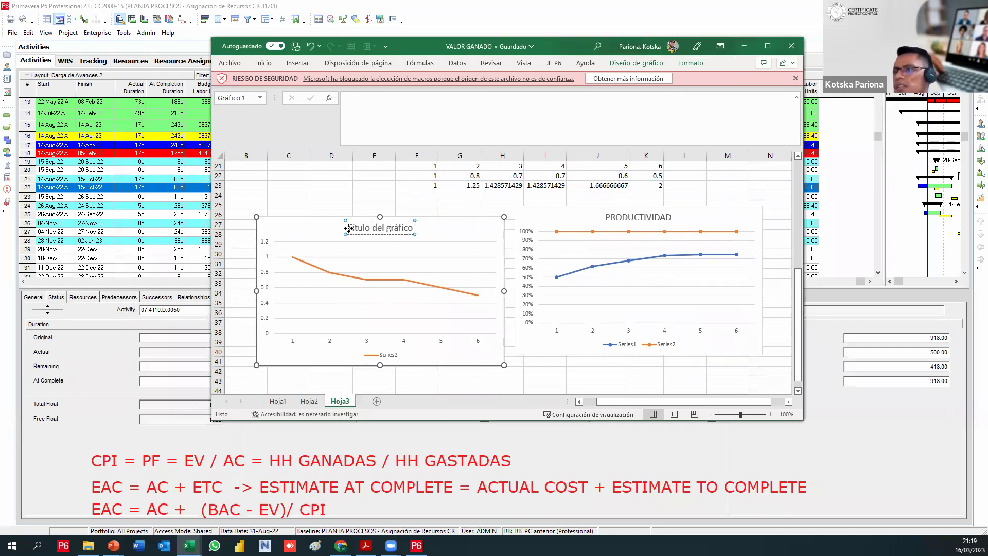
pyautogui.tripleClick(405, 227)
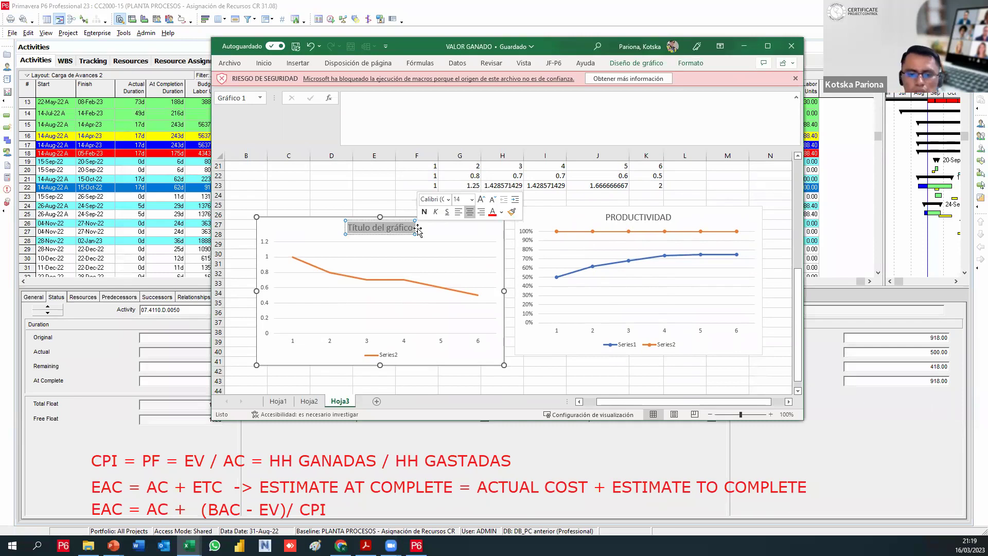
pyautogui.write('CPI (')
pyautogui.press('BackSpace')
pyautogui.write('/ PF')
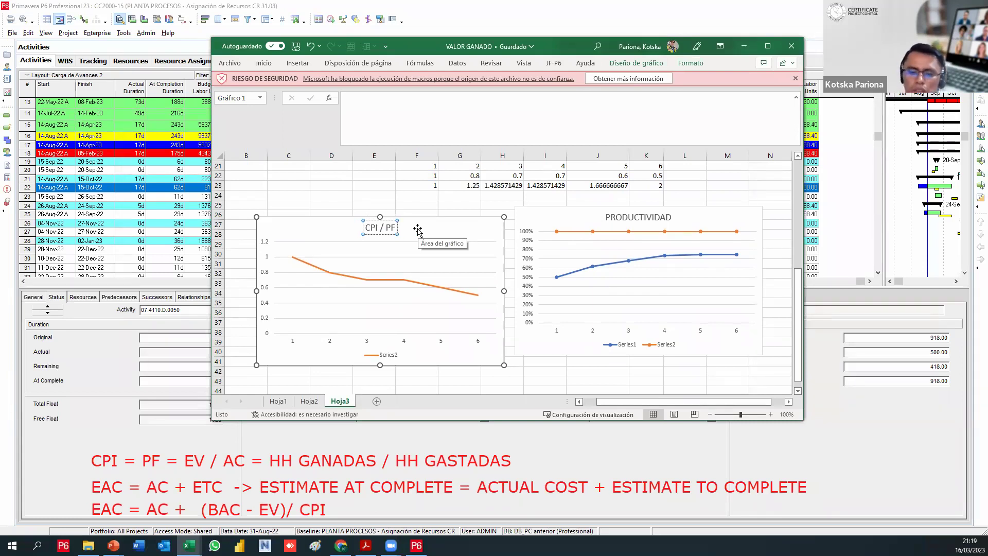
pyautogui.write('/')
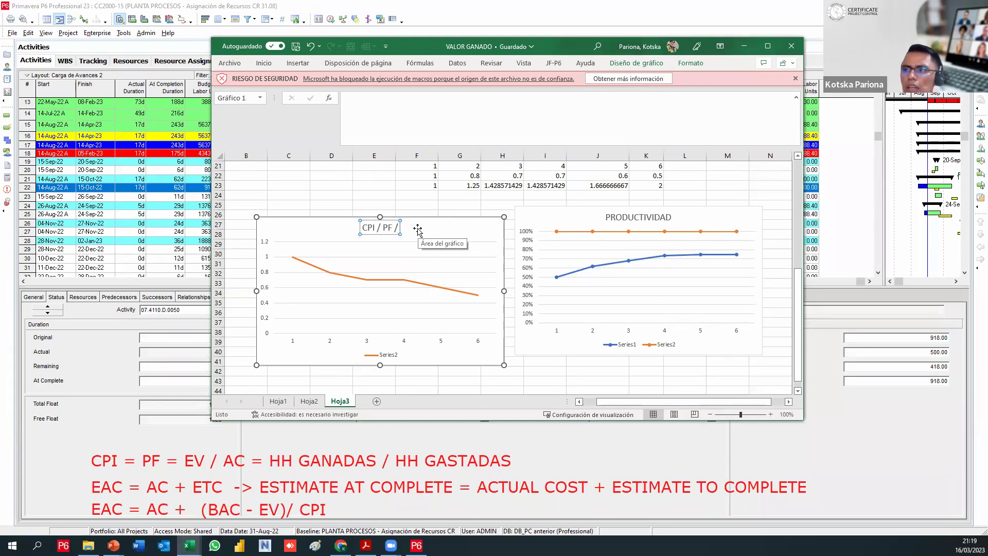
pyautogui.write(' L')
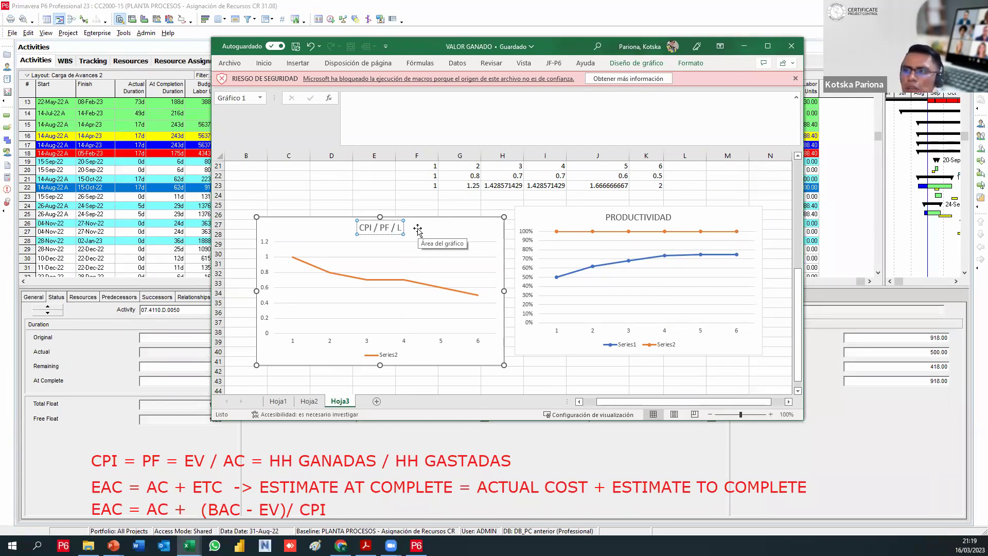
pyautogui.write('PI')
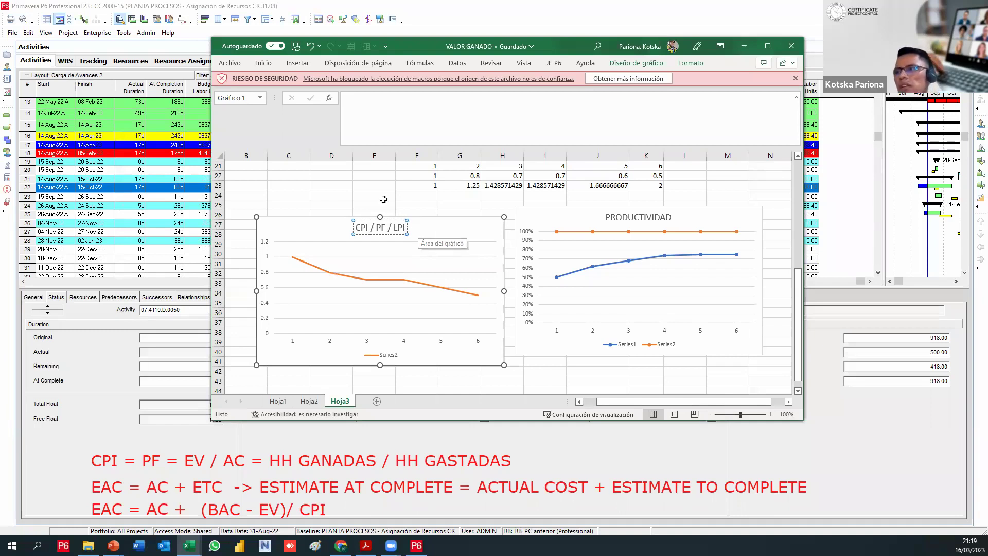
pyautogui.press('Escape')
pyautogui.click(392, 226)
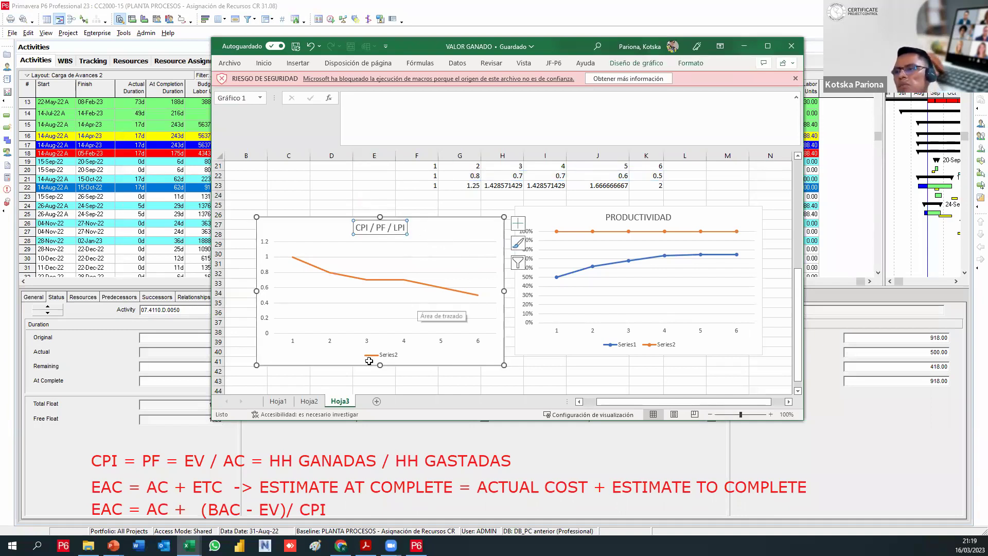
pyautogui.click(417, 390)
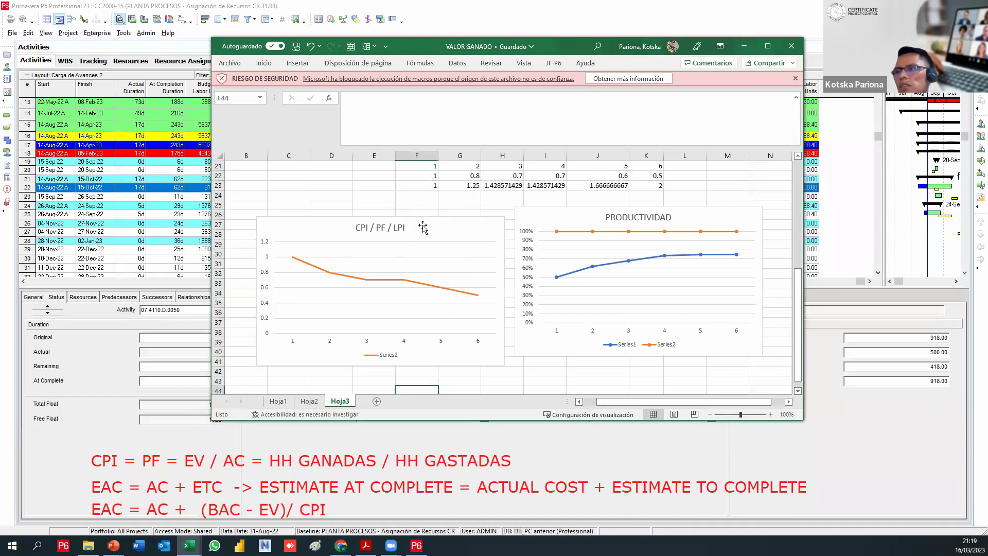
# Switch to the Sesión 06 presentation in PowerPoint and view slide 6 with the earned value cost curves
pyautogui.scroll(-1, 369, 275)
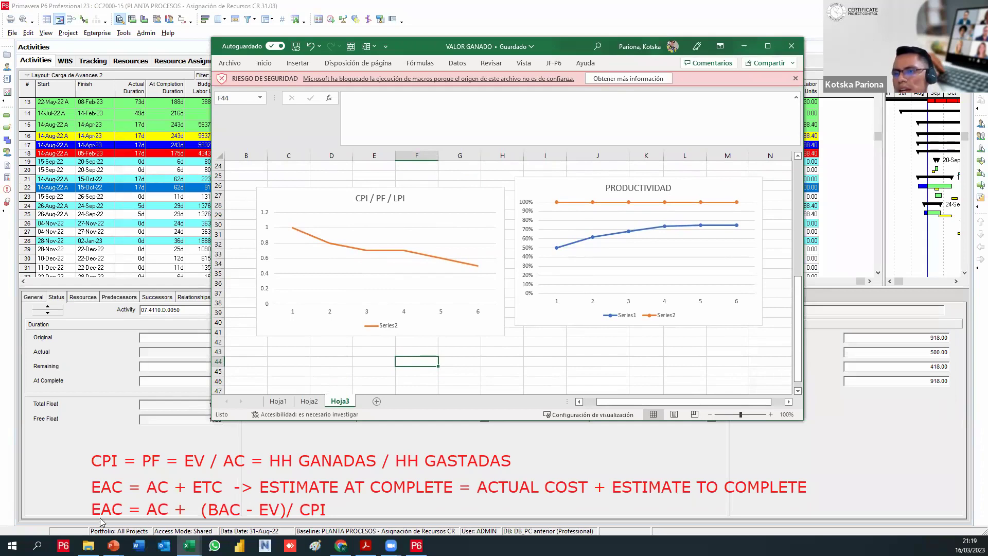
pyautogui.scroll(-2, 325, 363)
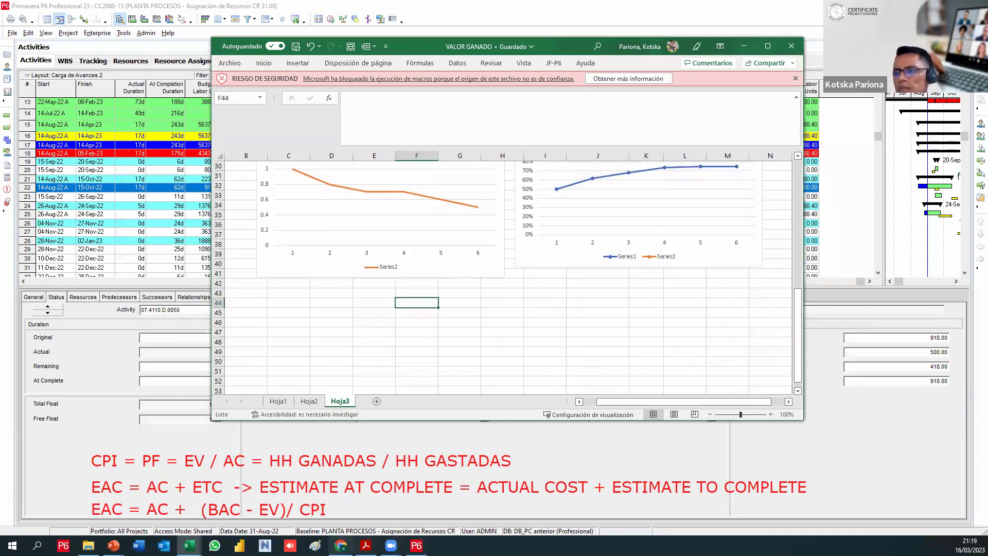
pyautogui.moveTo(114, 546)
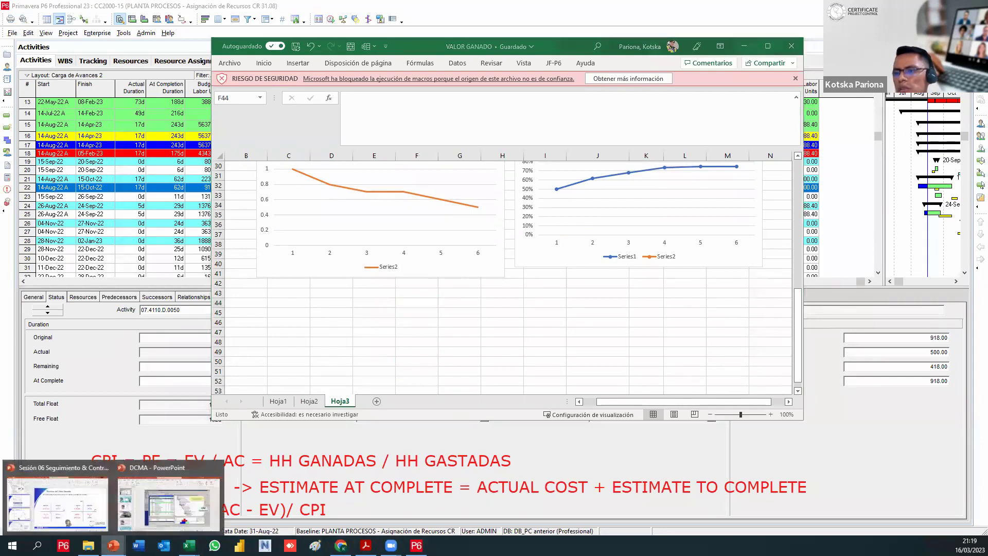
pyautogui.click(93, 513)
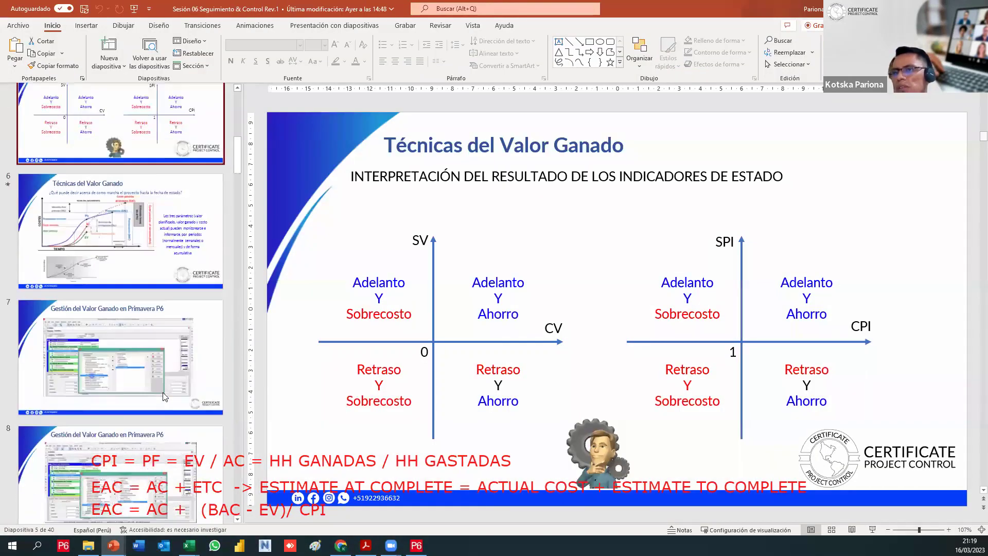
pyautogui.scroll(-5, 162, 392)
pyautogui.click(137, 184)
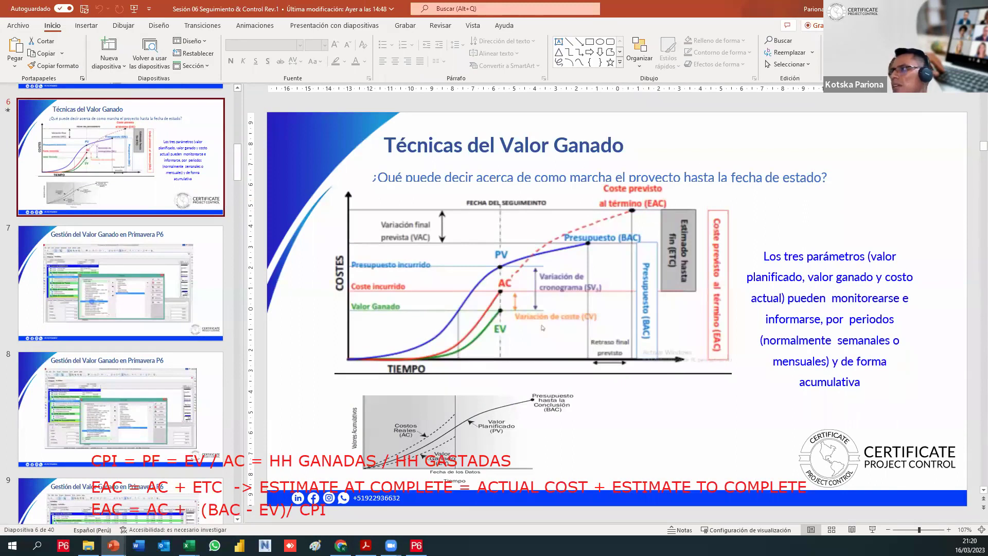
# Return to the VALOR GANADO workbook, place its window below the selected Primavera activity row, and inspect the ETC formula in M8
pyautogui.hotkey('alt', 'Tab')
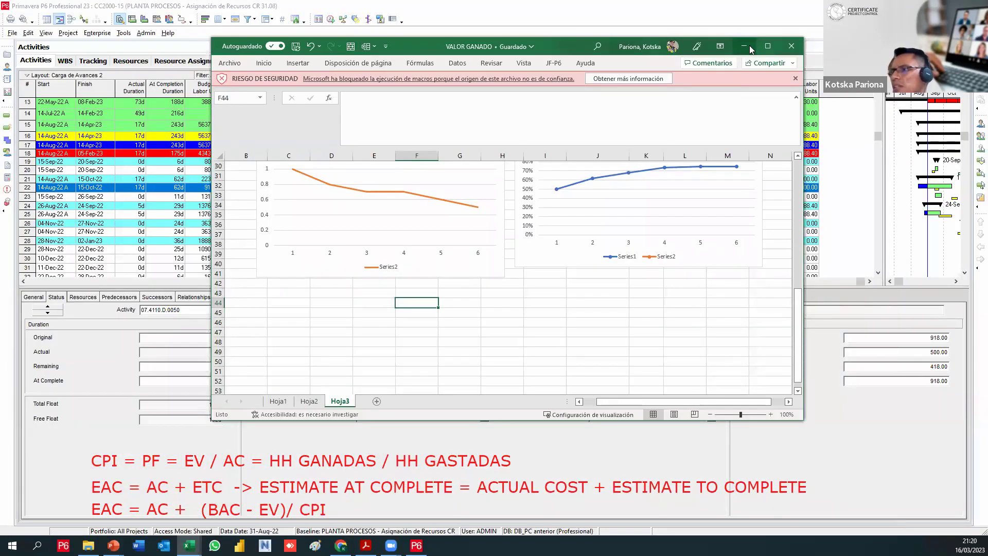
pyautogui.moveTo(189, 545)
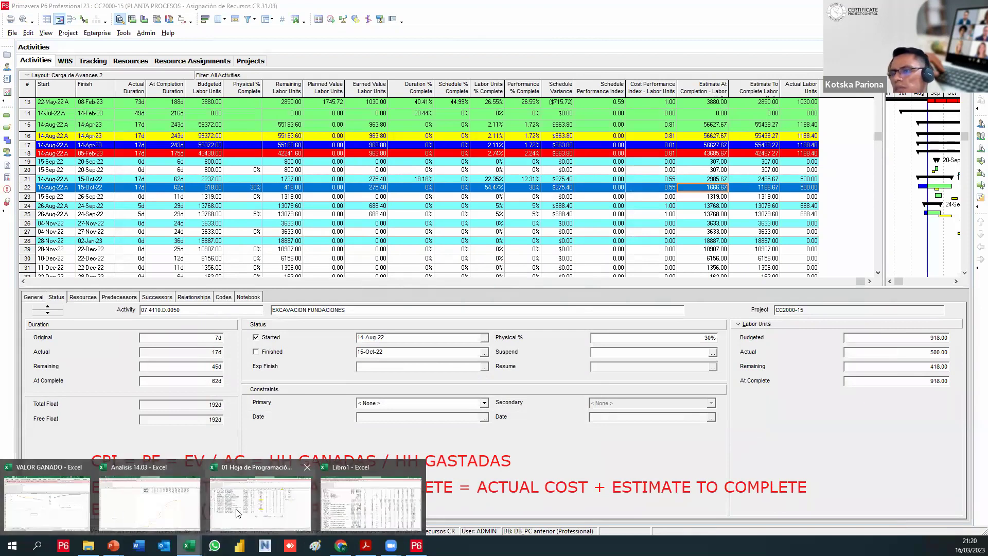
pyautogui.click(75, 501)
pyautogui.scroll(7, 589, 312)
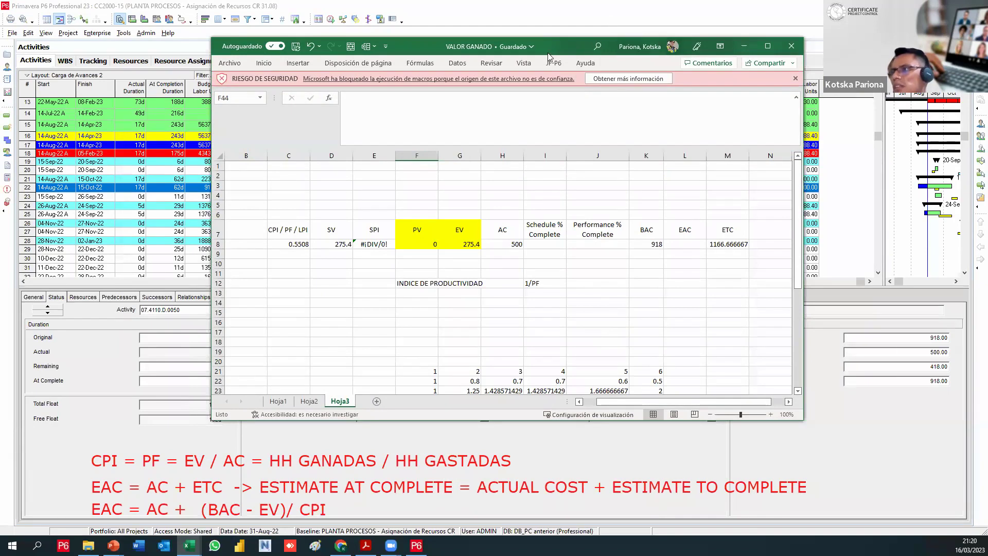
pyautogui.moveTo(534, 46); pyautogui.dragTo(493, 206)
pyautogui.click(674, 404)
pyautogui.doubleClick(674, 403)
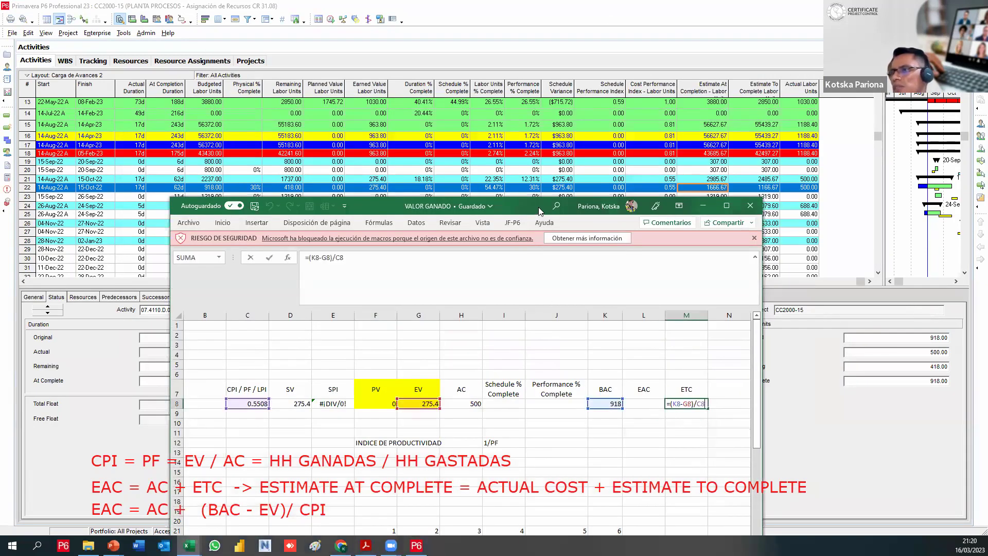
pyautogui.moveTo(539, 211); pyautogui.dragTo(490, 252)
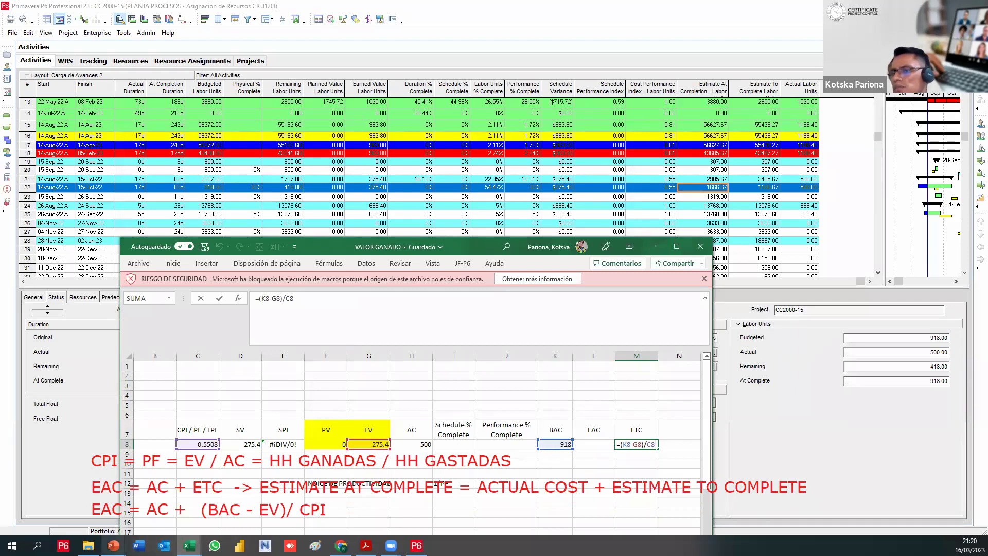
# Check the EAC and ETC definitions on the PowerPoint earned value slide and return to the Excel workbook
pyautogui.moveTo(113, 546)
pyautogui.click(56, 484)
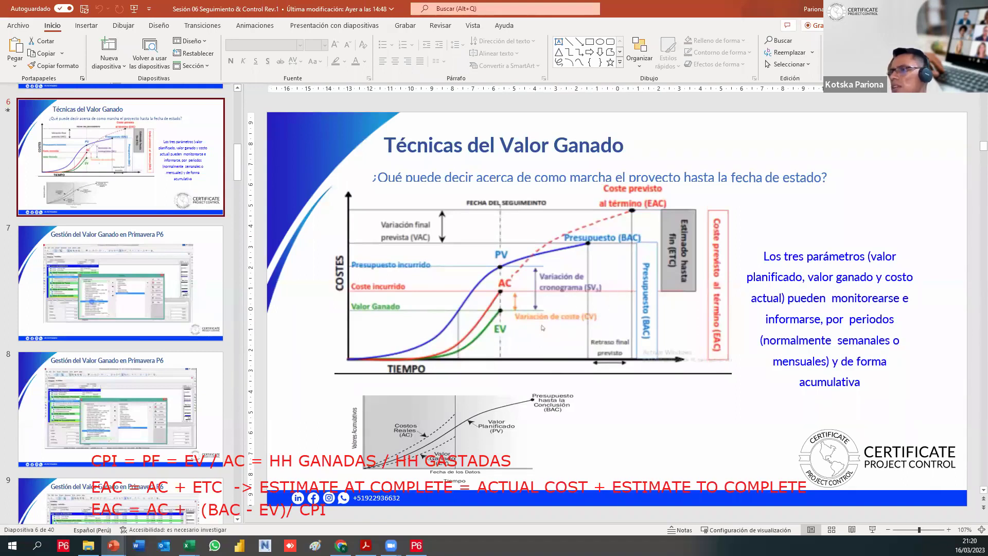
pyautogui.hotkey('alt', 'Tab')
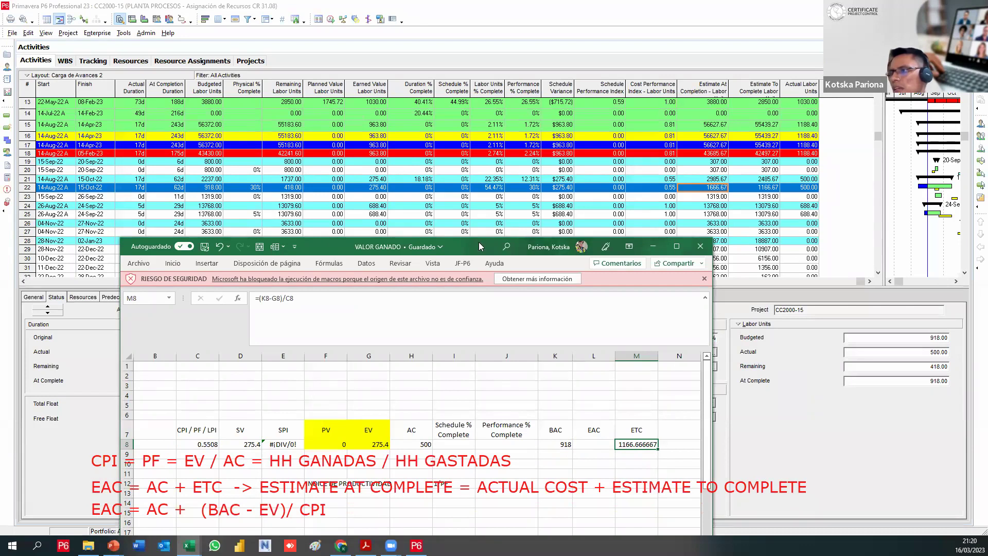
# Calculate the EAC in cell L8 as AC plus ETC with the formula =+H8+M8
pyautogui.moveTo(479, 246); pyautogui.dragTo(414, 212)
pyautogui.click(525, 410)
pyautogui.write('+')
pyautogui.click(340, 411)
pyautogui.write('+')
pyautogui.click(566, 410)
pyautogui.press('Return')
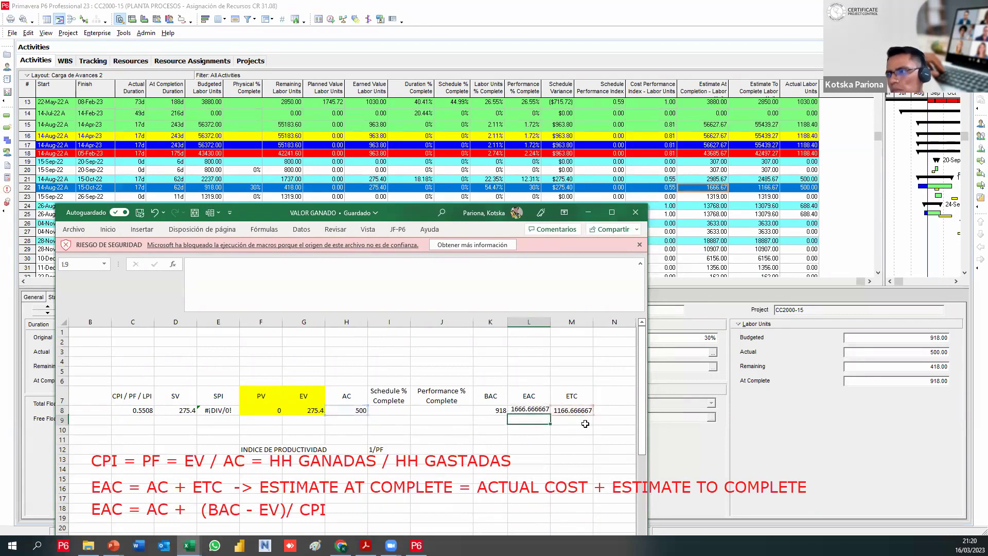
# Compare the calculated EAC and ETC cells with the BAC cell and Primavera's estimate columns for the selected activity
pyautogui.click(526, 409)
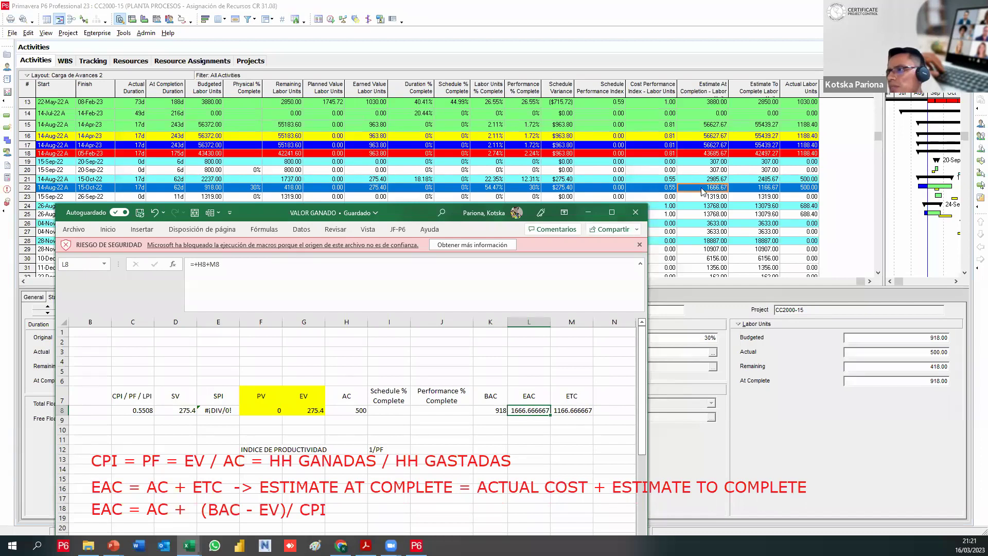
pyautogui.press('Right')
pyautogui.press('Left')
pyautogui.press('Right')
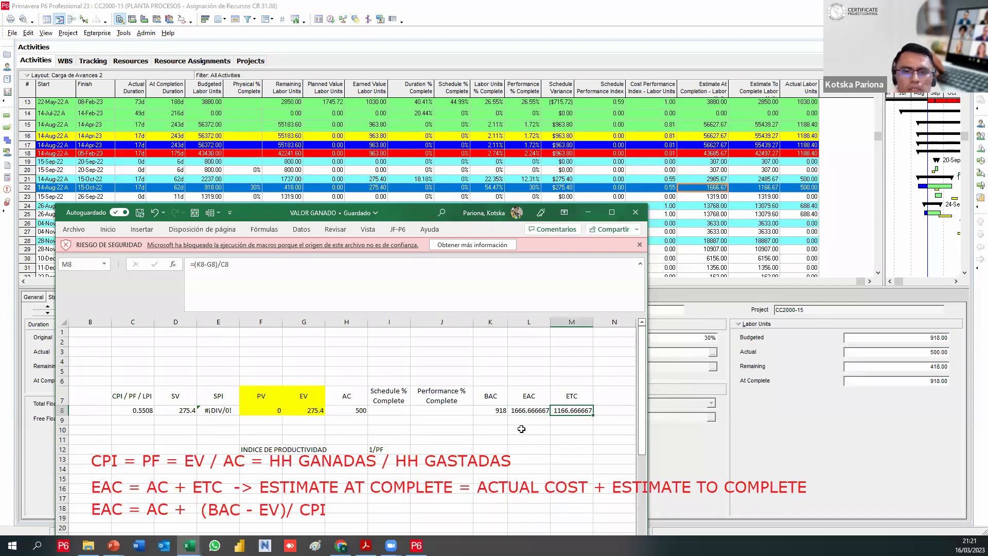
pyautogui.click(540, 411)
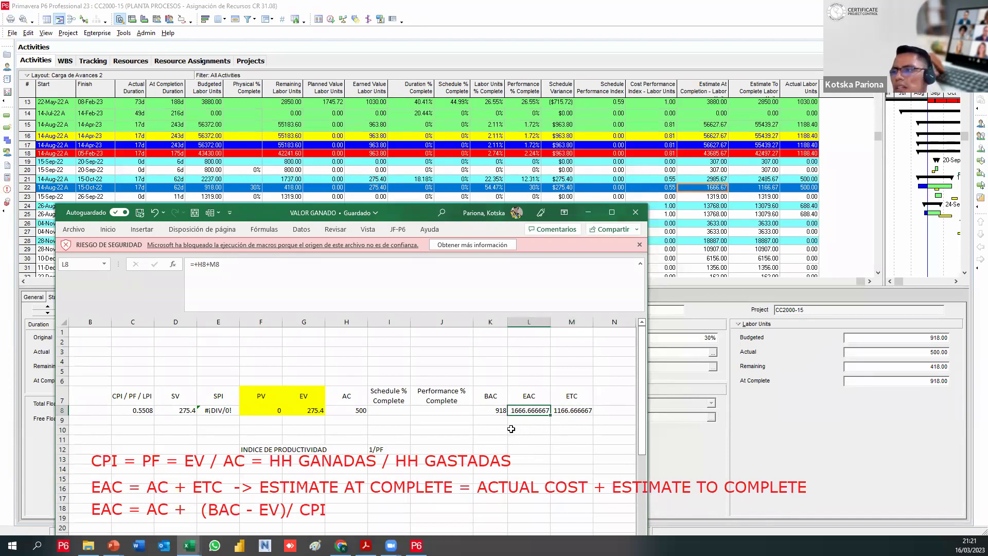
pyautogui.click(498, 410)
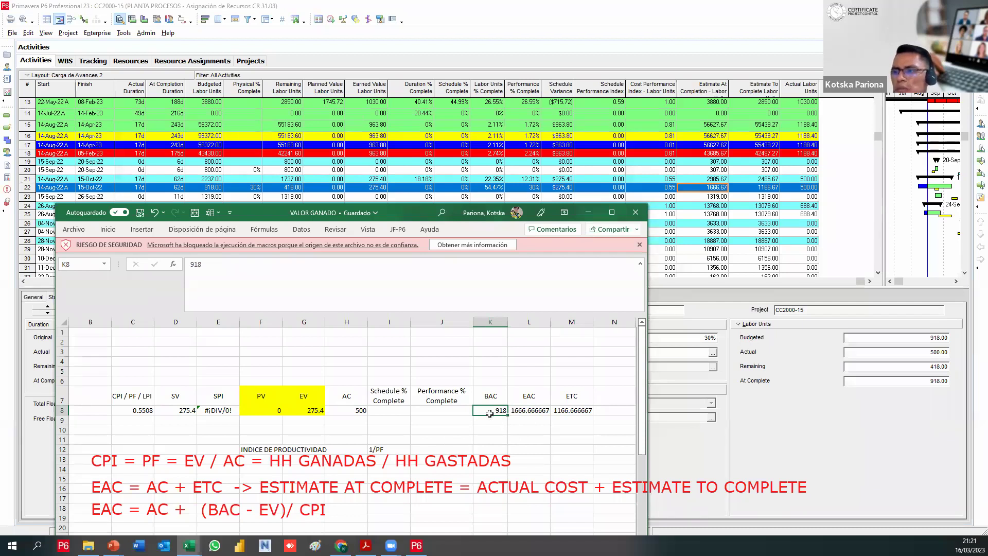
pyautogui.click(533, 412)
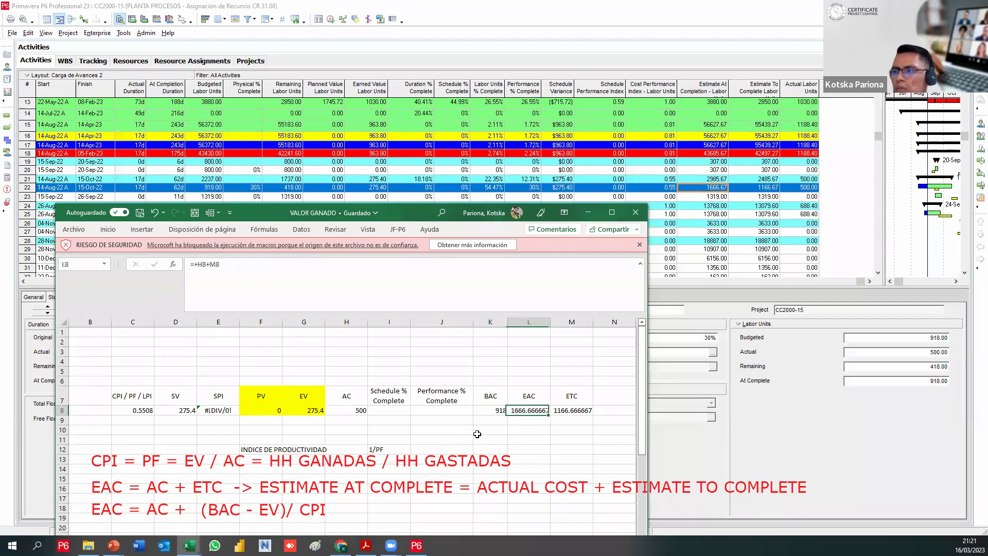
# Review the EV, AC and EAC cells and the CPI formula in C8 to relate earned and spent hours
pyautogui.click(306, 410)
pyautogui.click(346, 412)
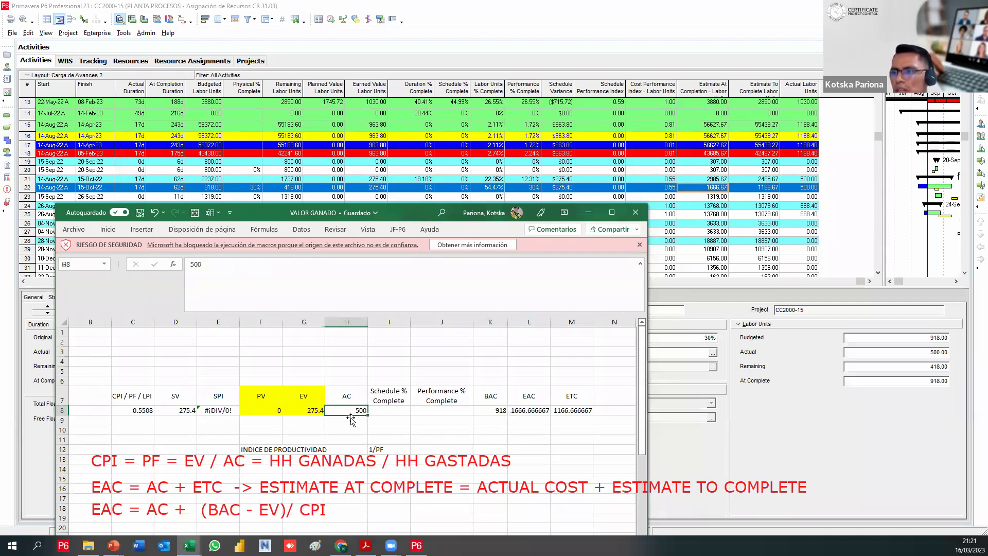
pyautogui.click(312, 410)
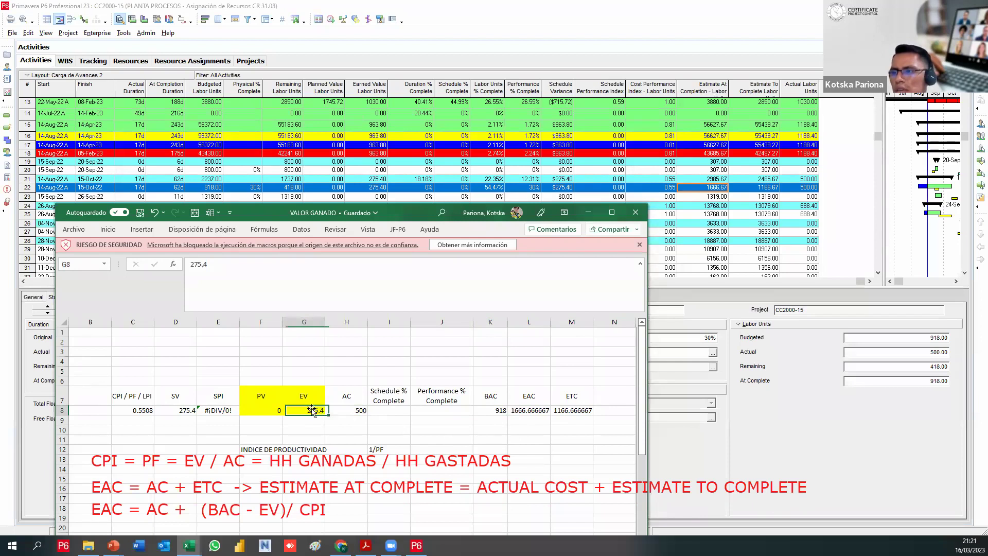
pyautogui.click(527, 415)
pyautogui.click(356, 401)
pyautogui.click(344, 411)
pyautogui.click(312, 412)
pyautogui.click(329, 415)
pyautogui.click(312, 412)
pyautogui.click(360, 414)
pyautogui.click(126, 408)
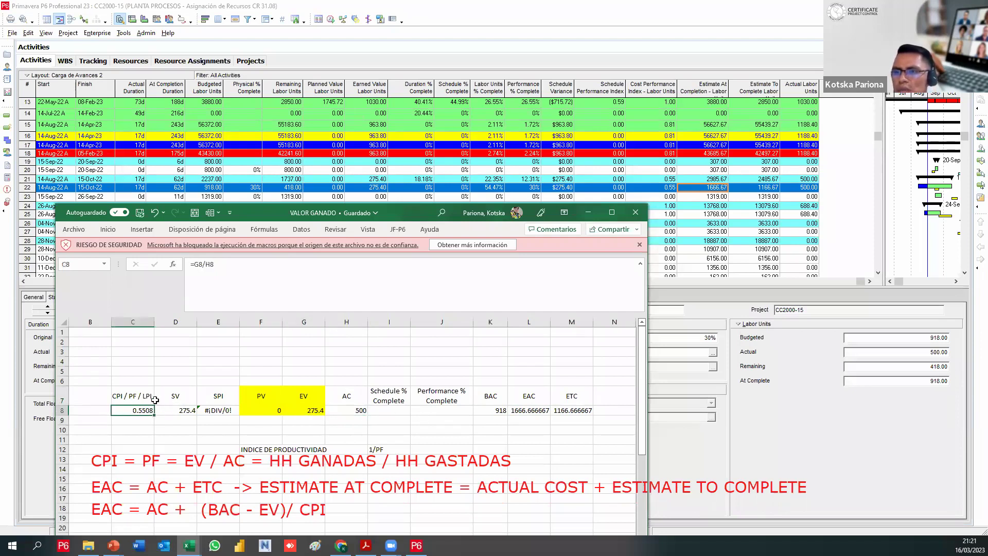
# Check the AC value in H8, the CPI formula in C8 and the EAC formula in L8 against each other
pyautogui.click(358, 410)
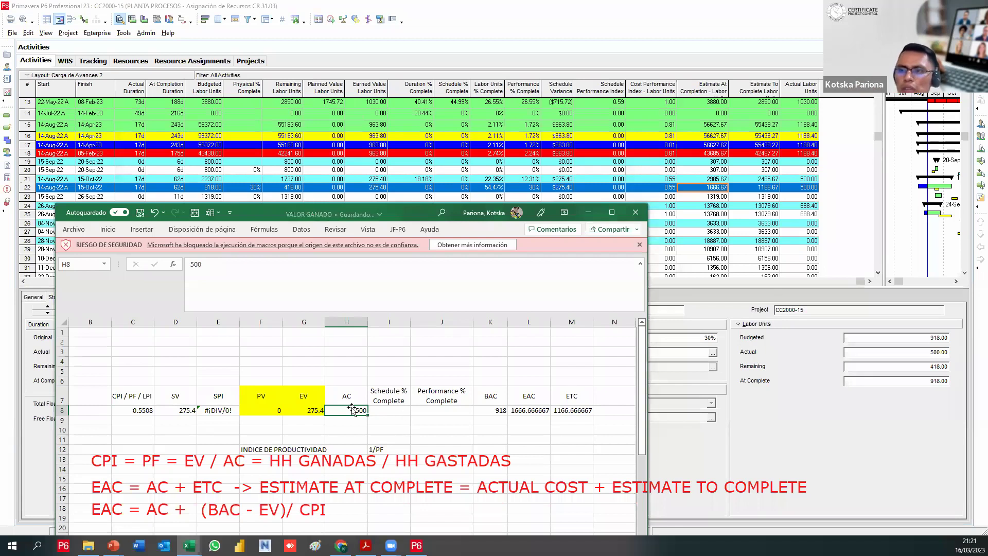
pyautogui.click(151, 414)
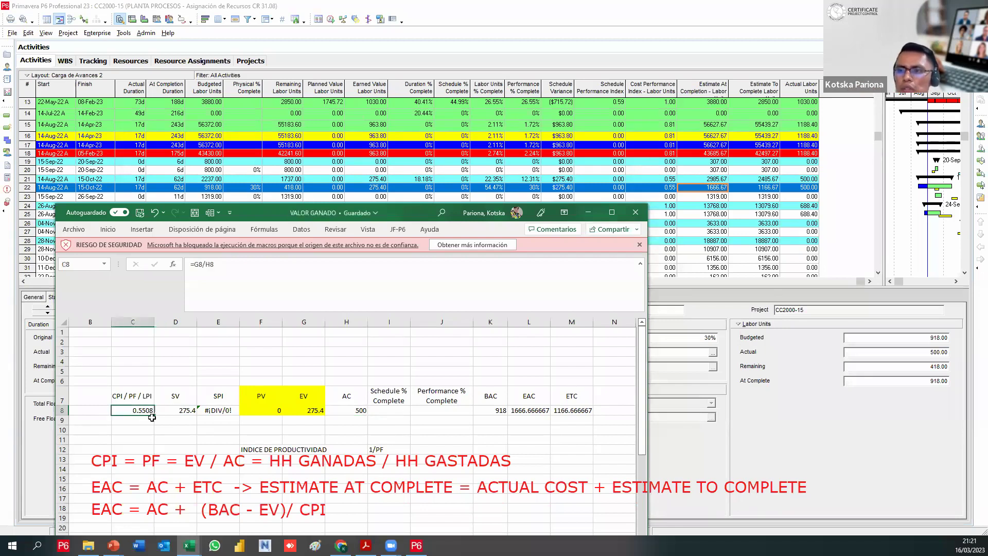
pyautogui.click(536, 410)
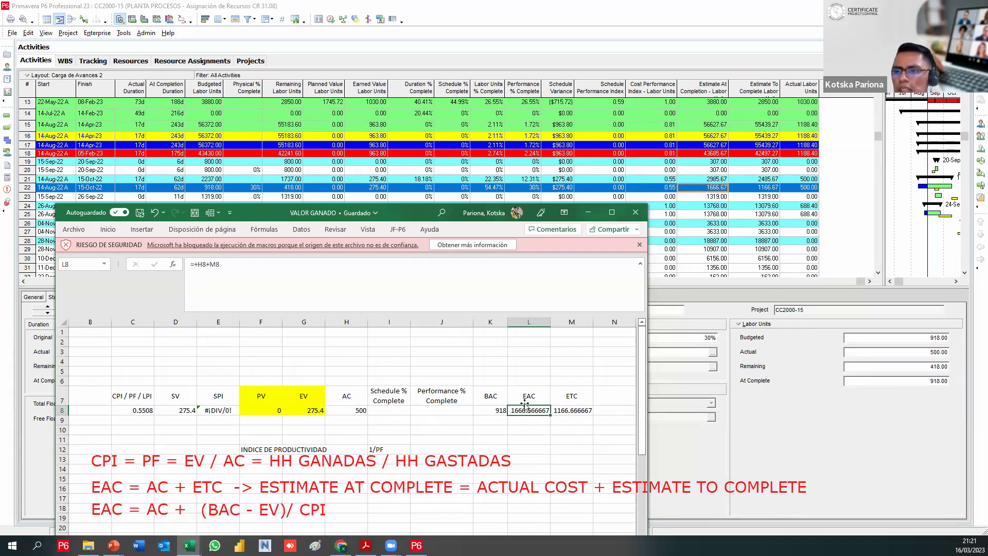
pyautogui.scroll(-1, 525, 407)
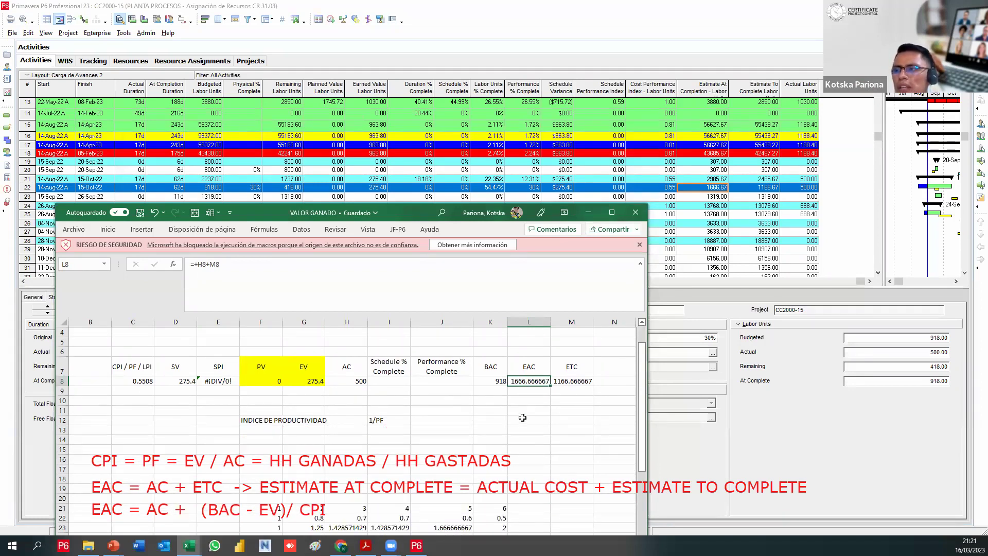
pyautogui.moveTo(432, 216); pyautogui.dragTo(455, 207)
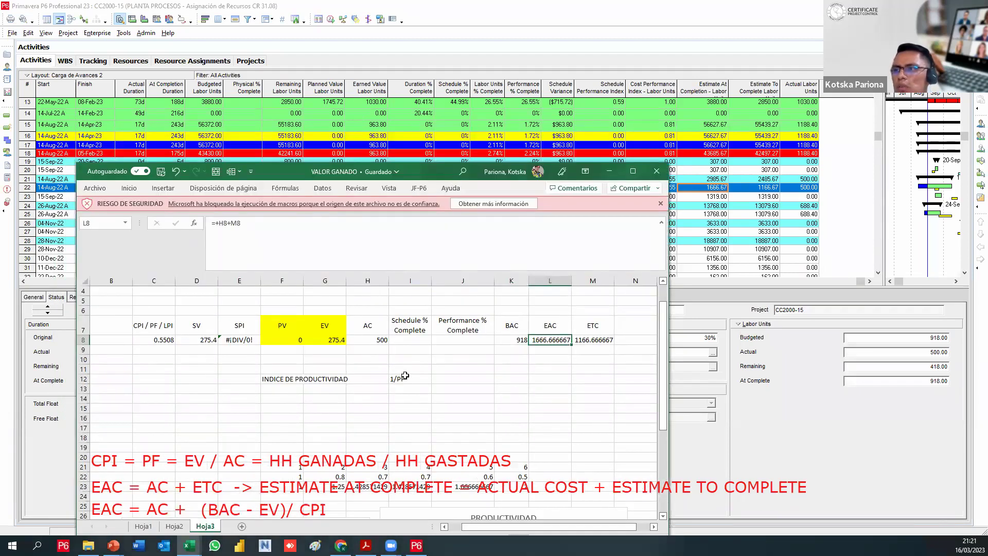
# Enter 30% as the Schedule % Complete in cell I8
pyautogui.click(412, 344)
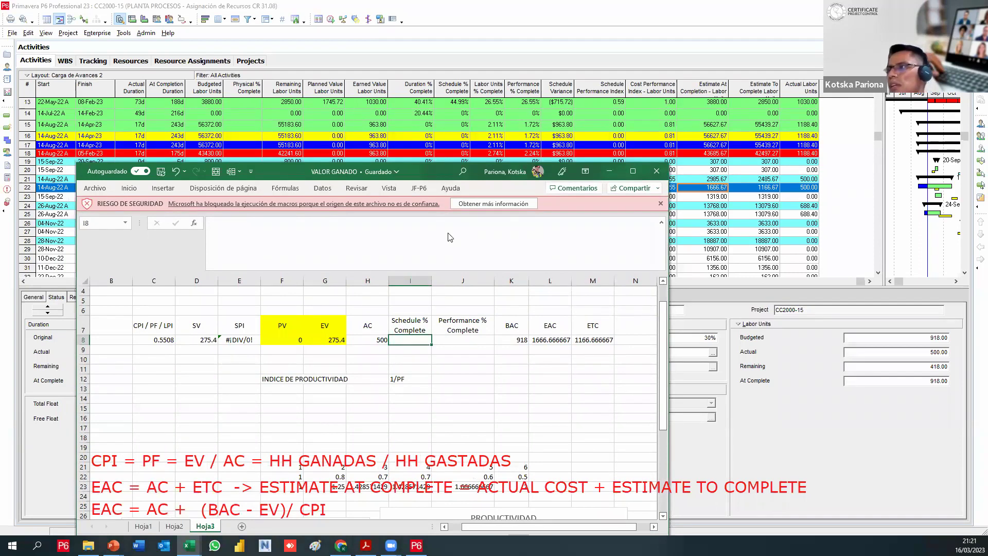
pyautogui.moveTo(449, 237); pyautogui.dragTo(460, 299)
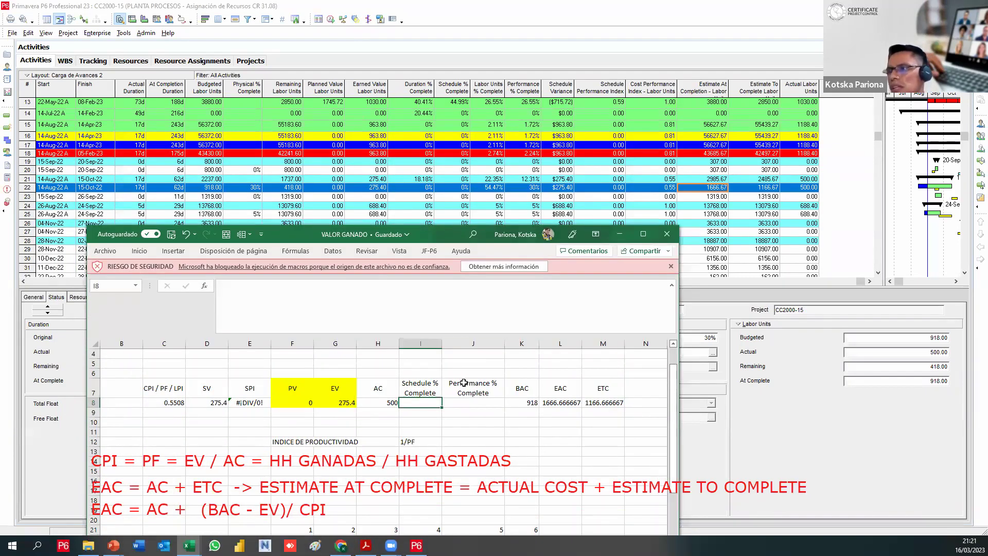
pyautogui.write('3')
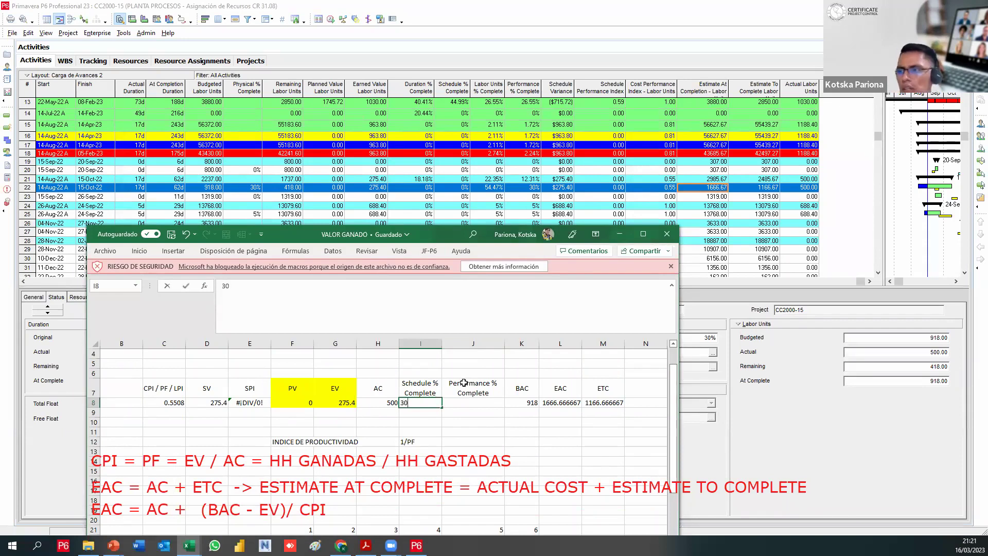
pyautogui.write('0')
pyautogui.press('Return')
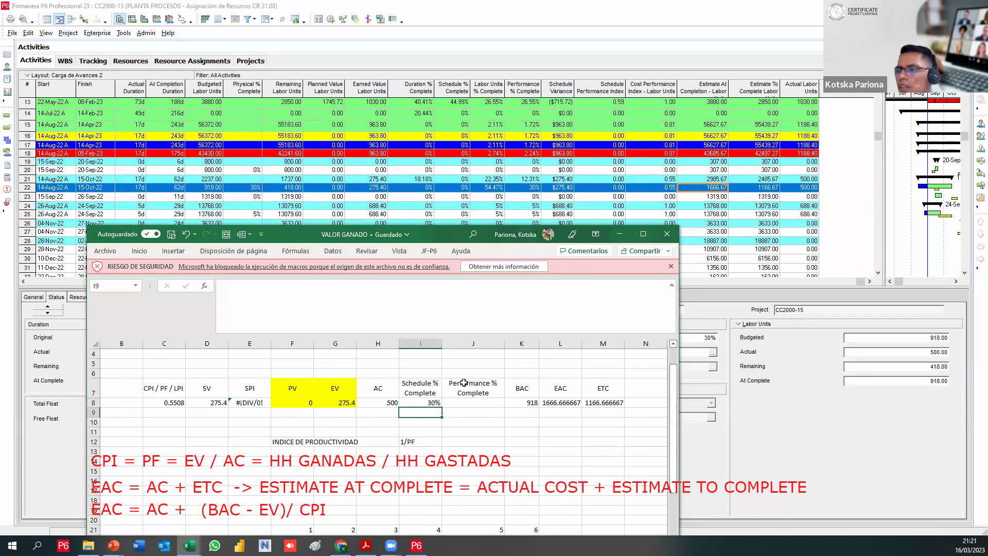
# Compare with Primavera's percentage columns for the selected activity and enter 30% as the Performance % Complete in cell J8
pyautogui.moveTo(488, 231); pyautogui.dragTo(479, 164)
pyautogui.click(412, 332)
pyautogui.click(462, 334)
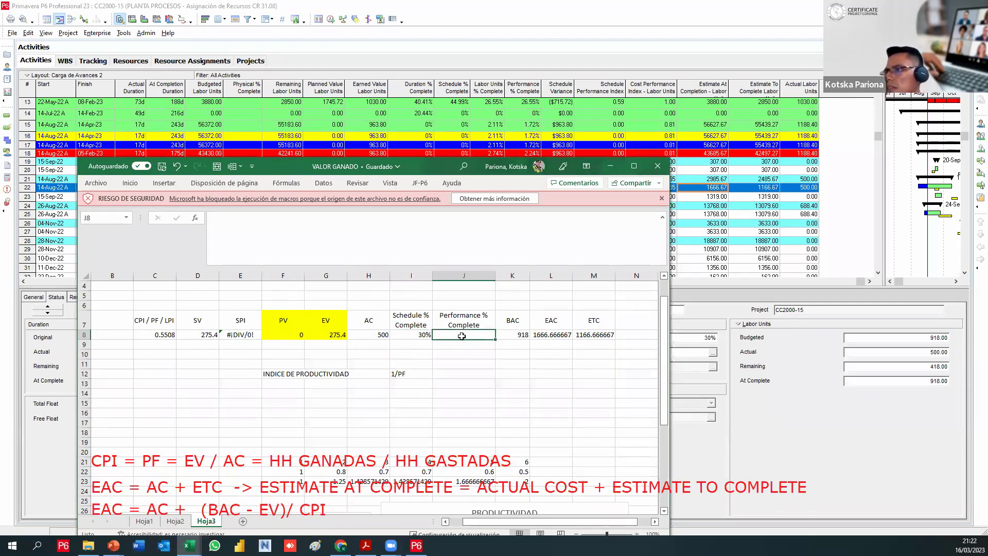
pyautogui.write('30%')
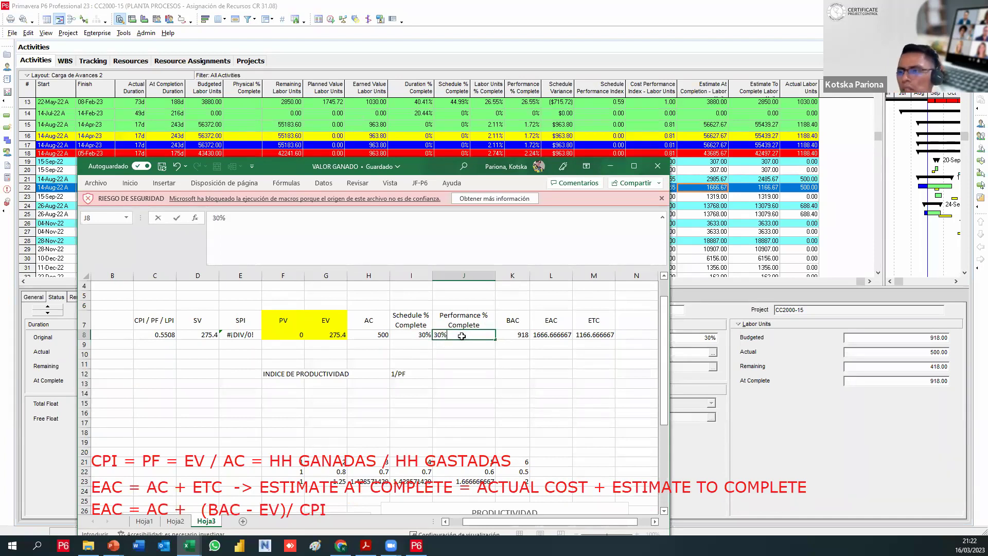
pyautogui.press('Up')
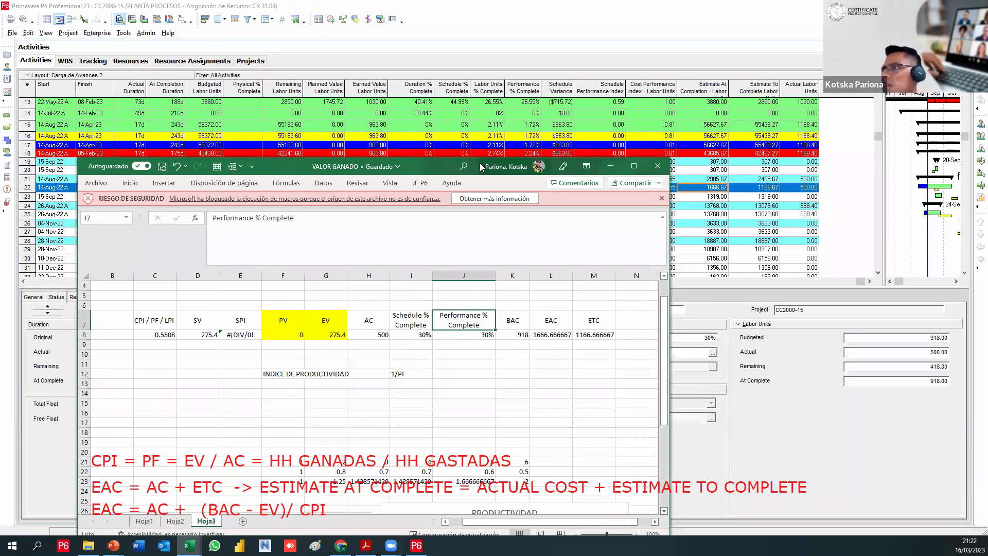
# Set the Schedule % Complete in cell I8 to 0% and narrow the Performance % Complete column J
pyautogui.moveTo(442, 166); pyautogui.dragTo(450, 195)
pyautogui.click(420, 364)
pyautogui.write('0')
pyautogui.press('Return')
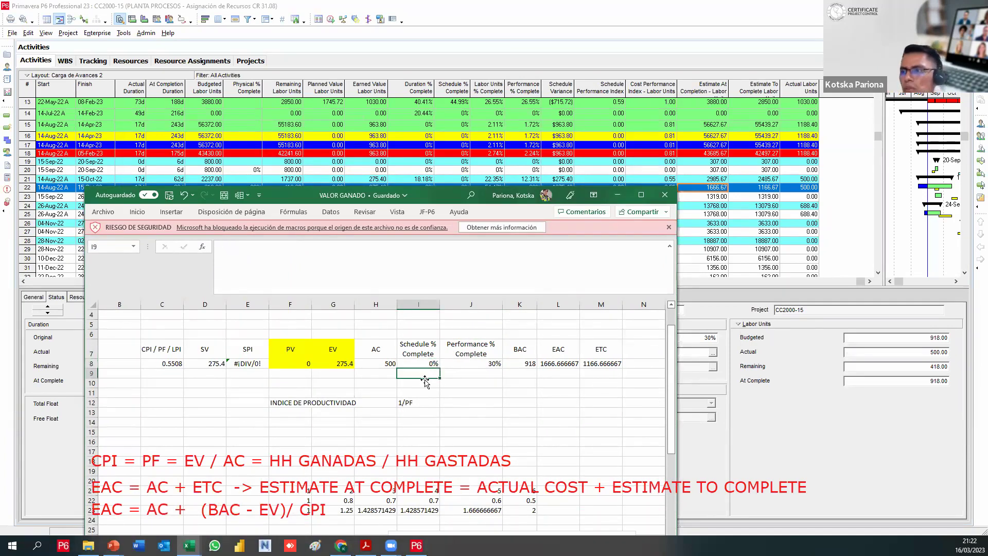
pyautogui.click(483, 366)
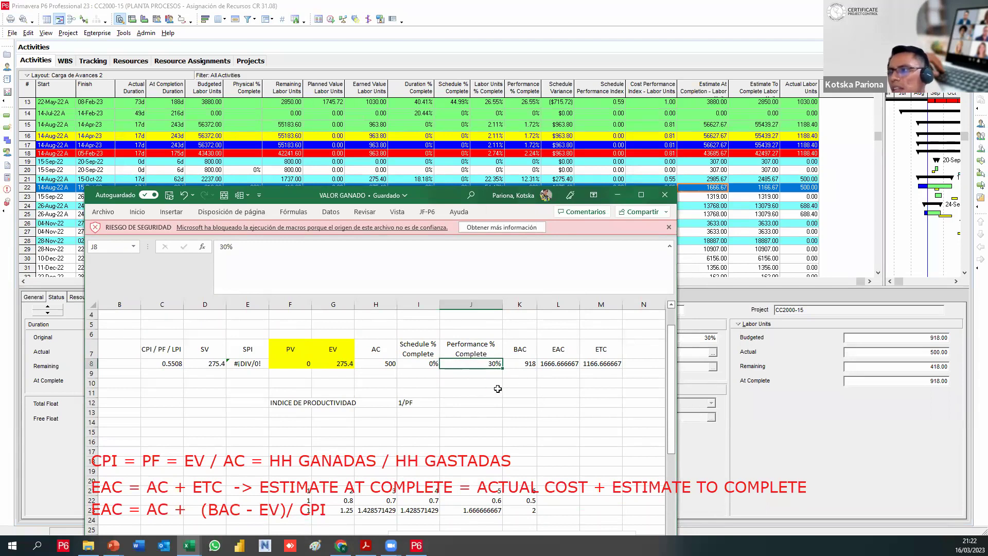
pyautogui.moveTo(503, 304); pyautogui.dragTo(476, 304)
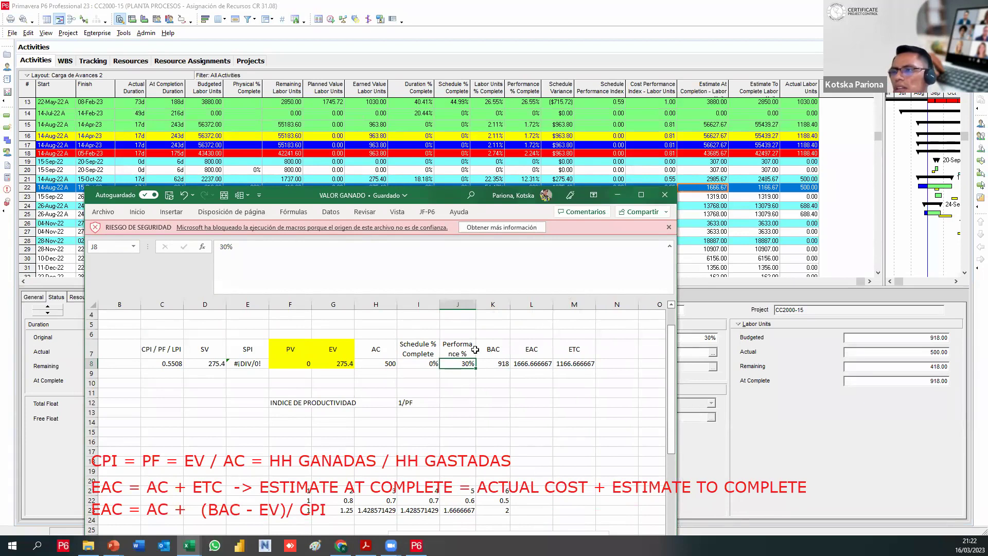
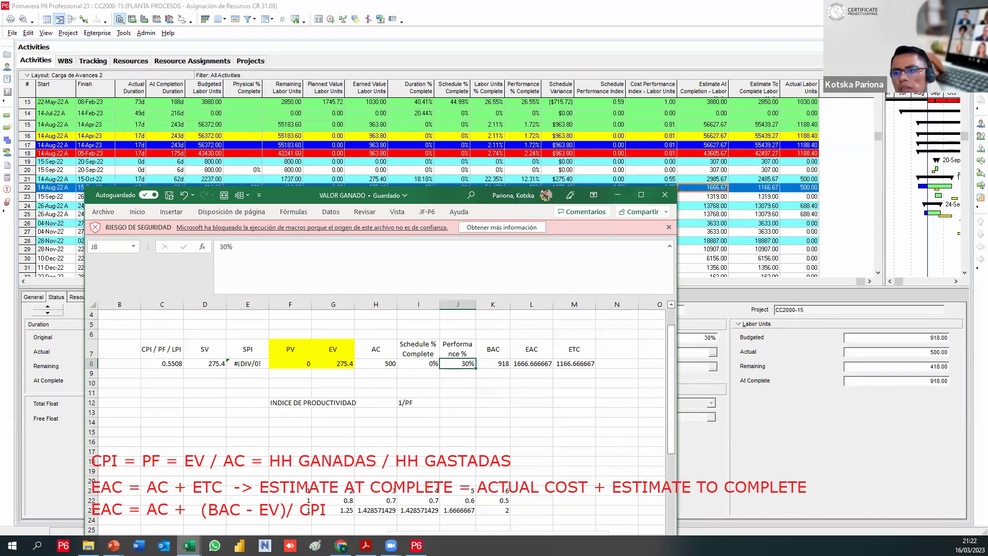
# View the CPI / PF / LPI and PRODUCTIVIDAD charts on Hoja3, and minimize the workbook to return to Primavera P6
pyautogui.click(189, 545)
pyautogui.click(45, 502)
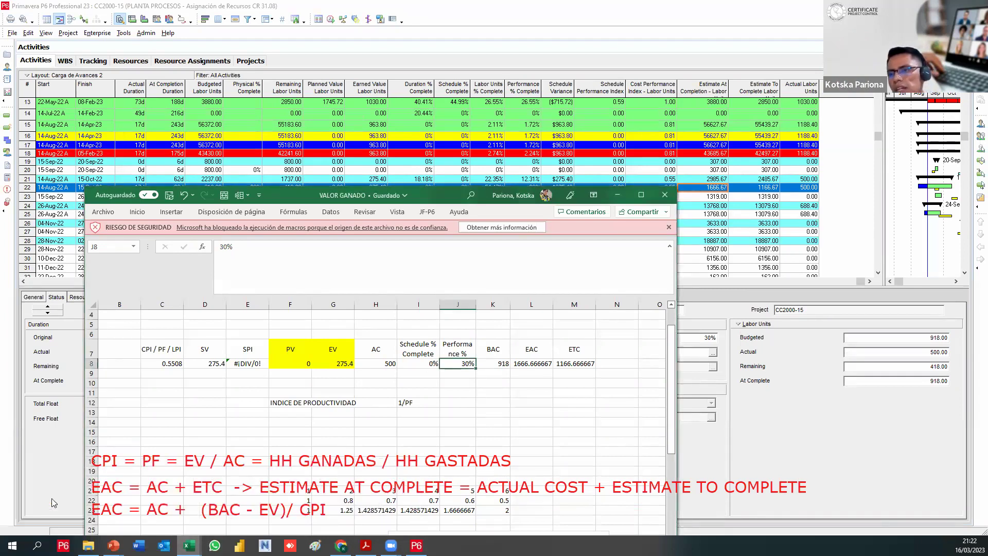
pyautogui.moveTo(480, 195); pyautogui.dragTo(556, 31)
pyautogui.scroll(-5, 403, 293)
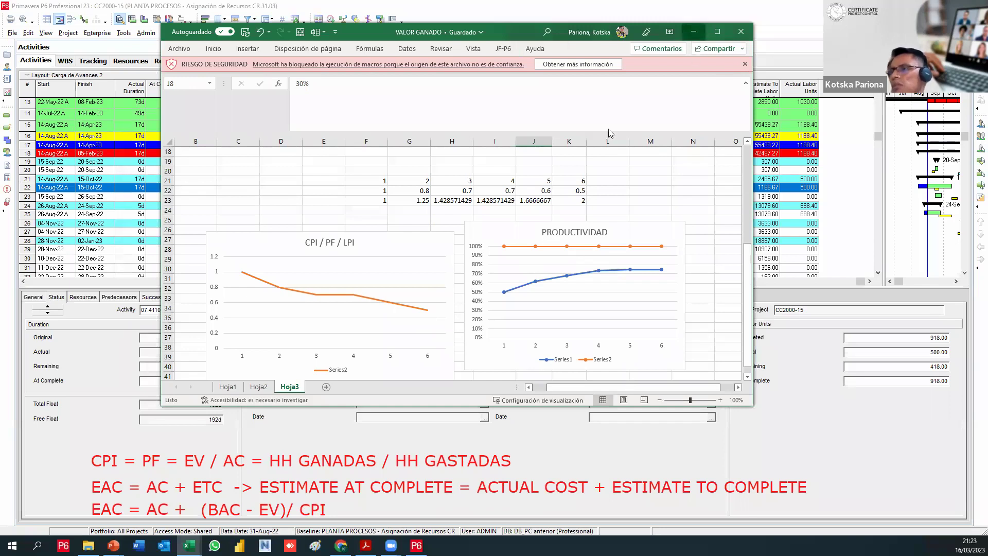
pyautogui.click(693, 32)
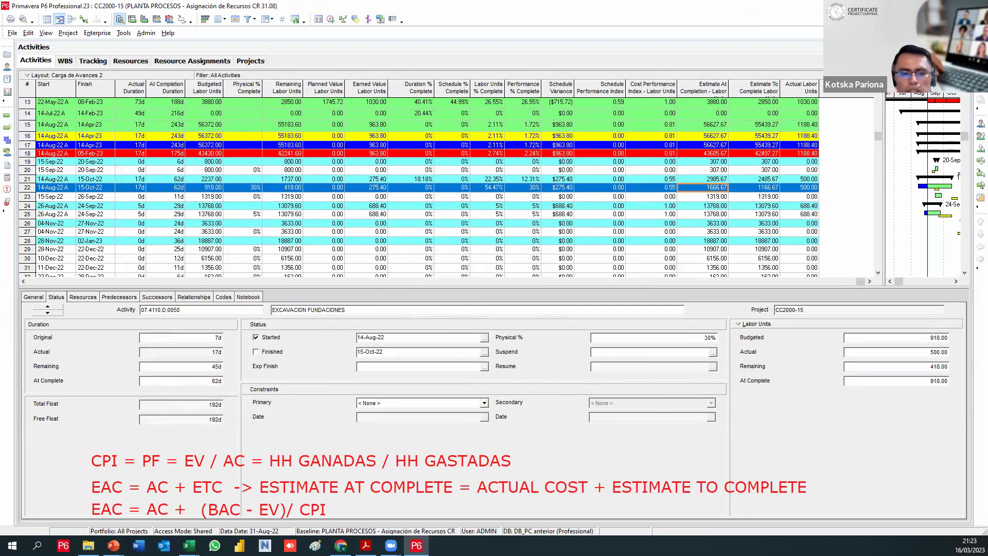
# Switch to the VALOR GANADO workbook in Excel and inspect the EAC and ETC cells L8 and M8 on Hoja3
pyautogui.click(189, 545)
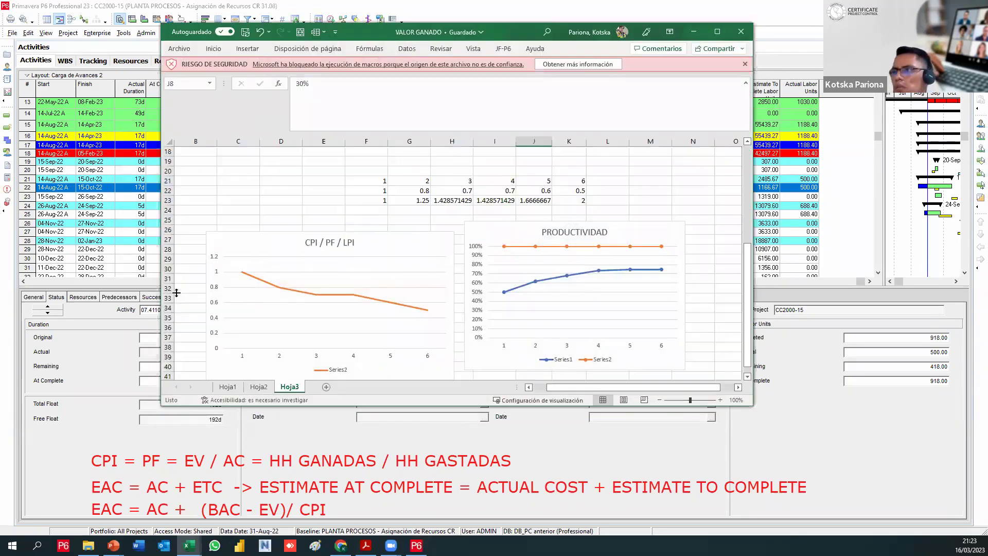
pyautogui.scroll(1, 488, 269)
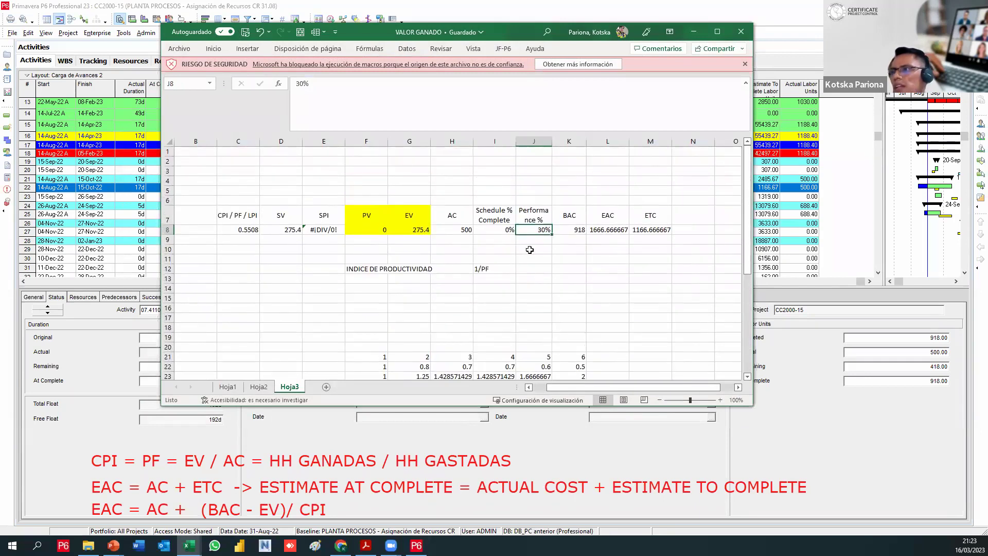
pyautogui.click(610, 229)
pyautogui.click(643, 230)
pyautogui.click(693, 32)
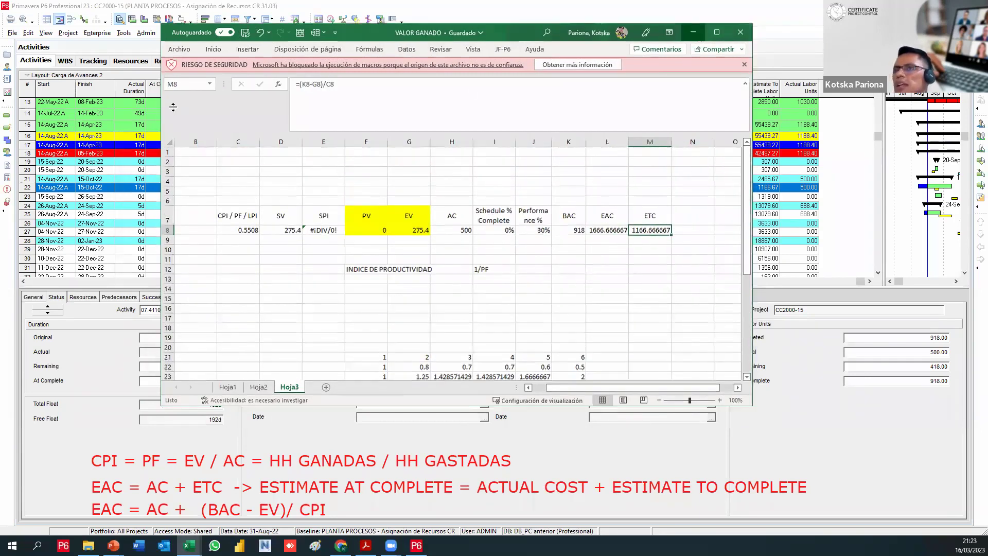
# In Primavera P6, set the project's Estimate to Complete technique to the custom PF option in the WBS earned value settings
pyautogui.click(7, 139)
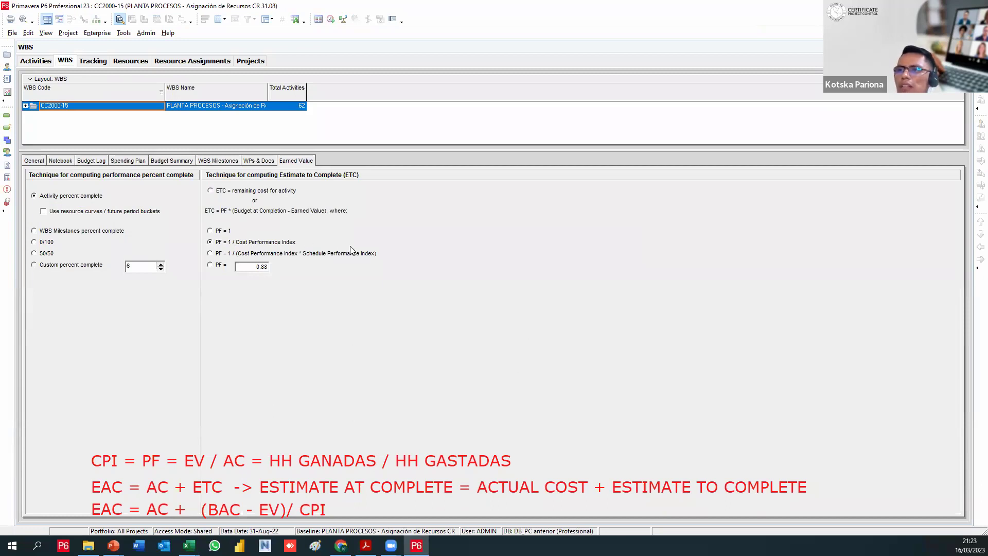
pyautogui.click(211, 265)
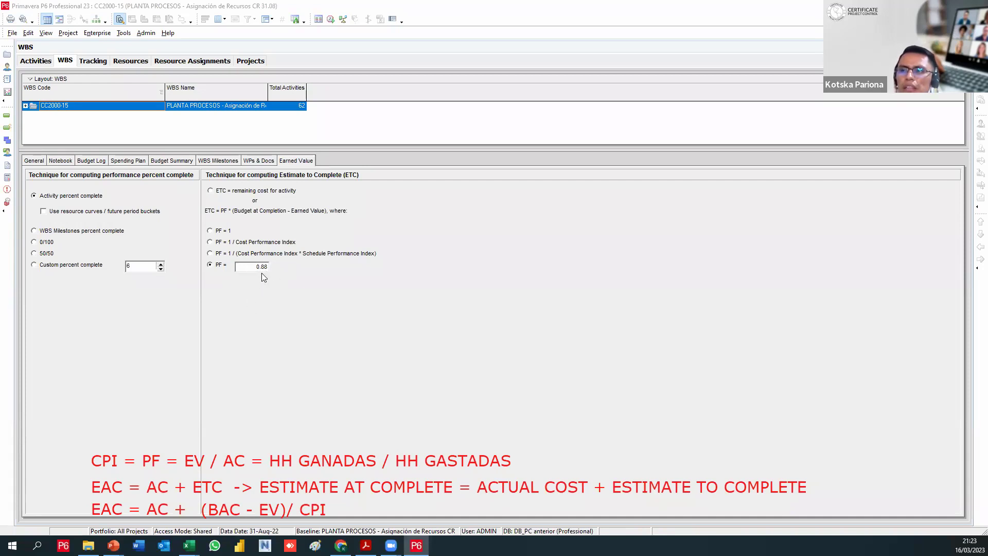
# Enter a custom performance factor of 0.8 in cell B8 on Hoja3 of the VALOR GANADO workbook
pyautogui.moveTo(189, 546)
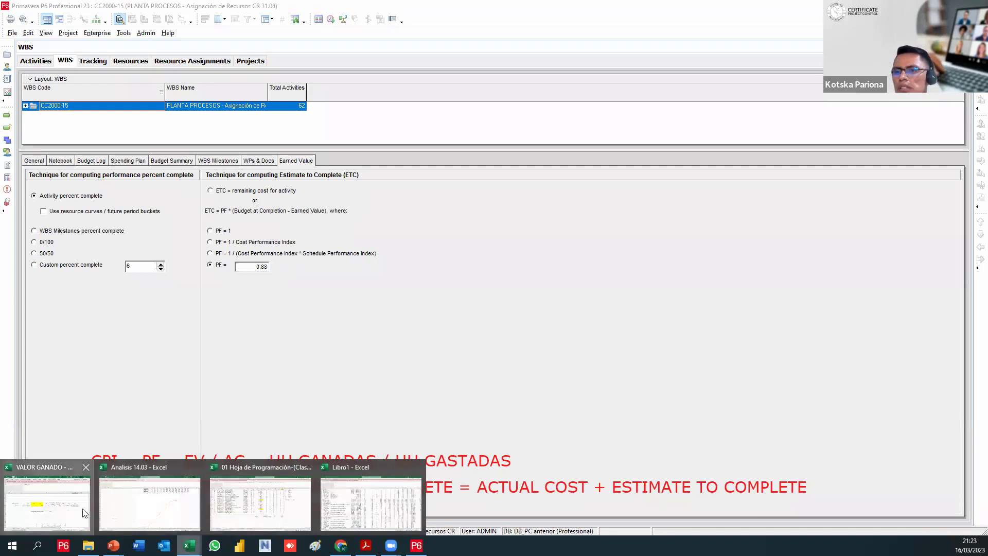
pyautogui.click(50, 507)
pyautogui.moveTo(409, 216); pyautogui.dragTo(268, 230)
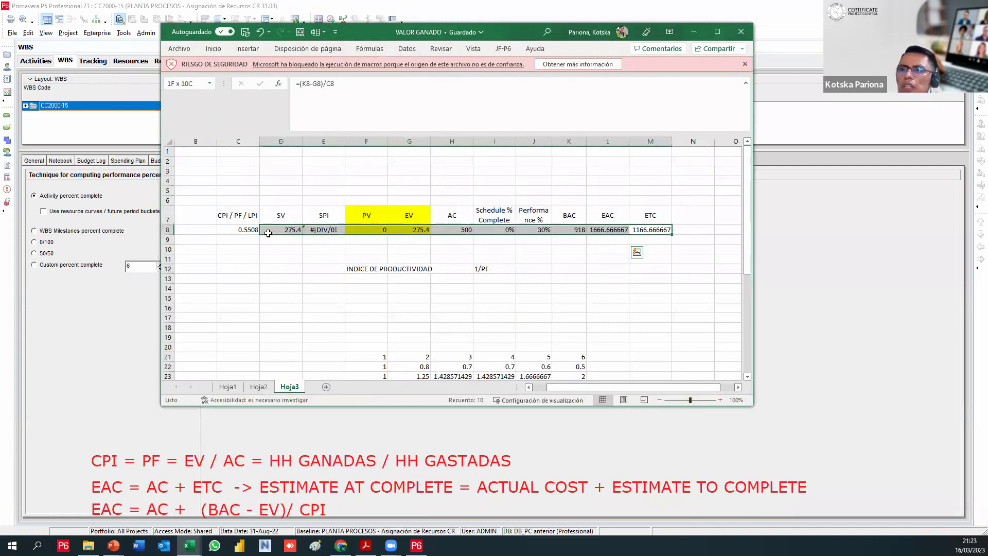
pyautogui.click(229, 231)
pyautogui.hotkey('shift', 'Right')
pyautogui.hotkey('shift', 'Right')
pyautogui.press('Left')
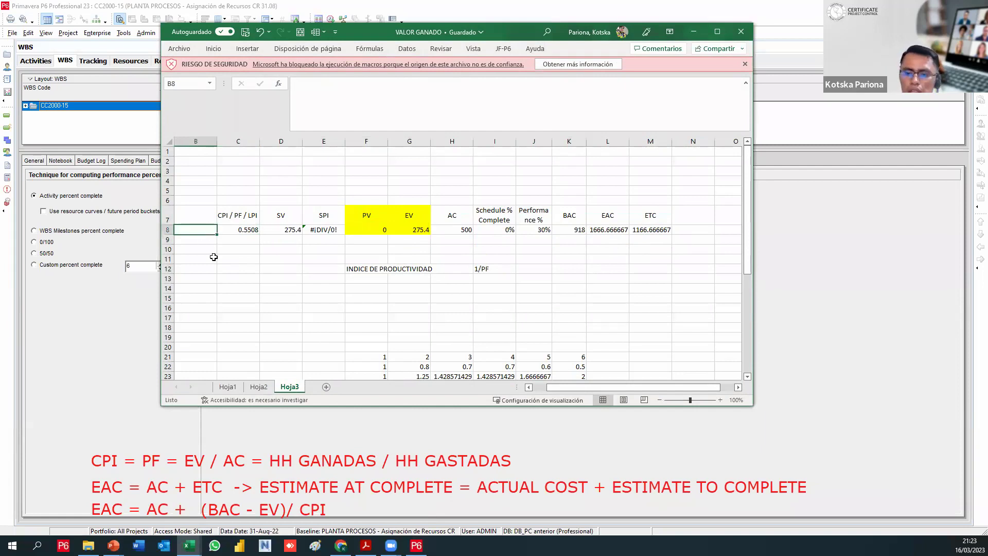
pyautogui.write('0.8')
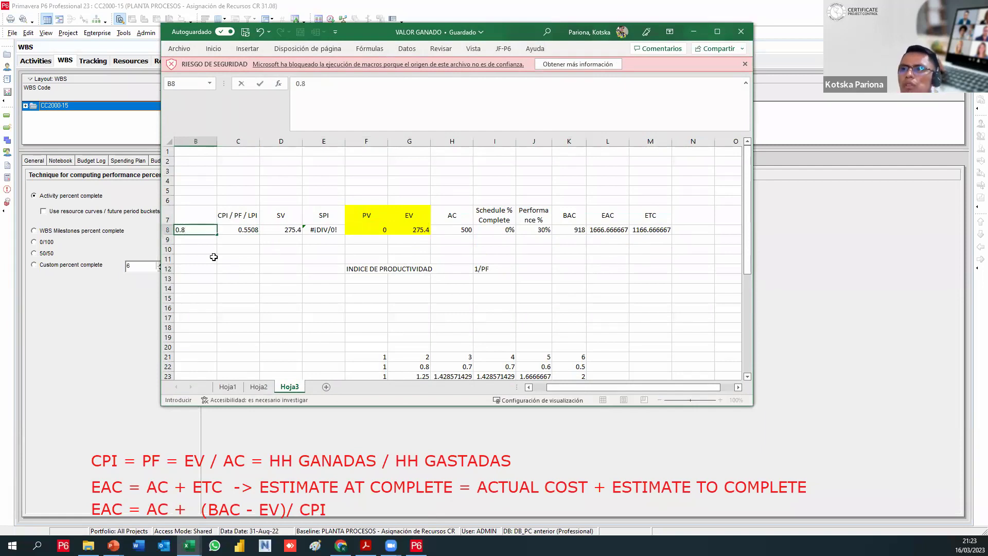
pyautogui.press('Return')
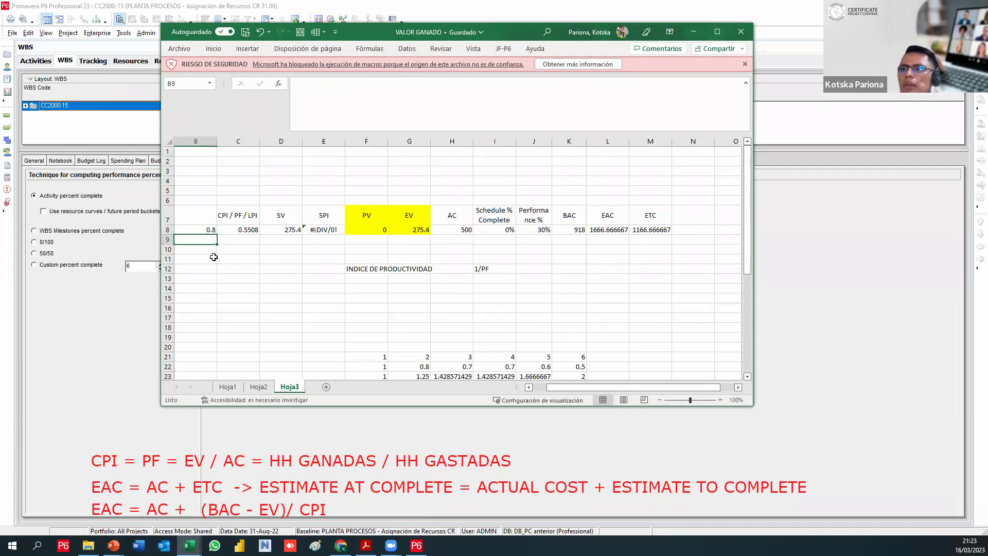
pyautogui.click(207, 230)
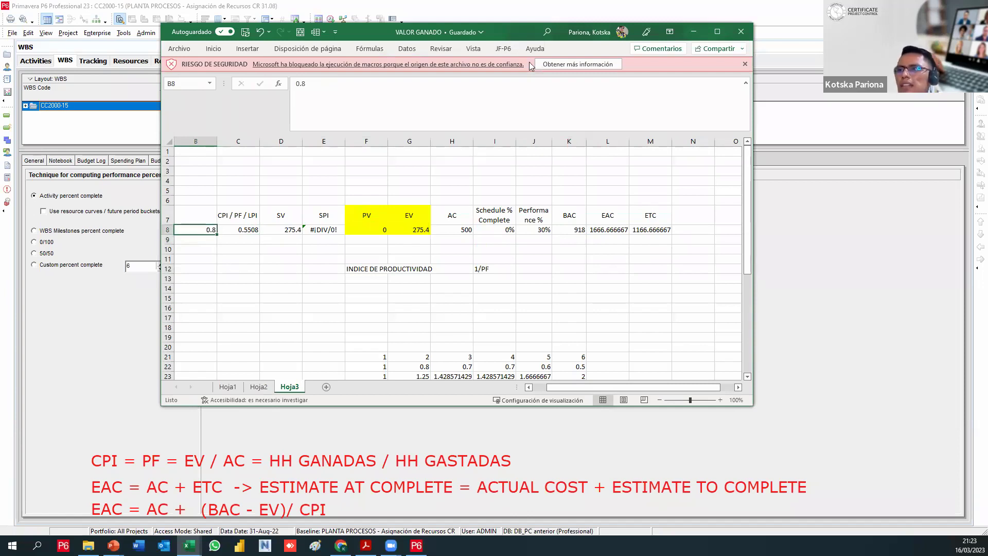
pyautogui.scroll(-6, 464, 293)
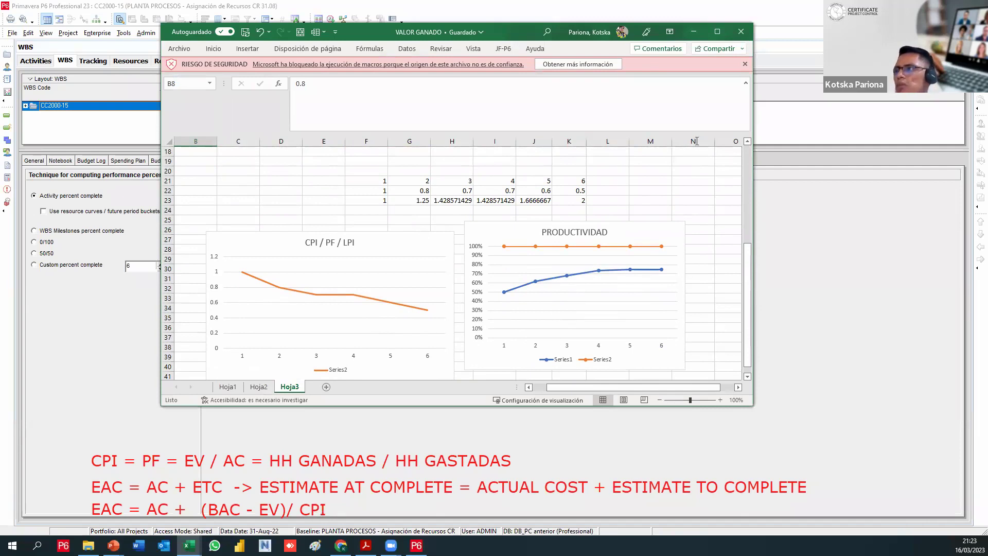
pyautogui.click(694, 31)
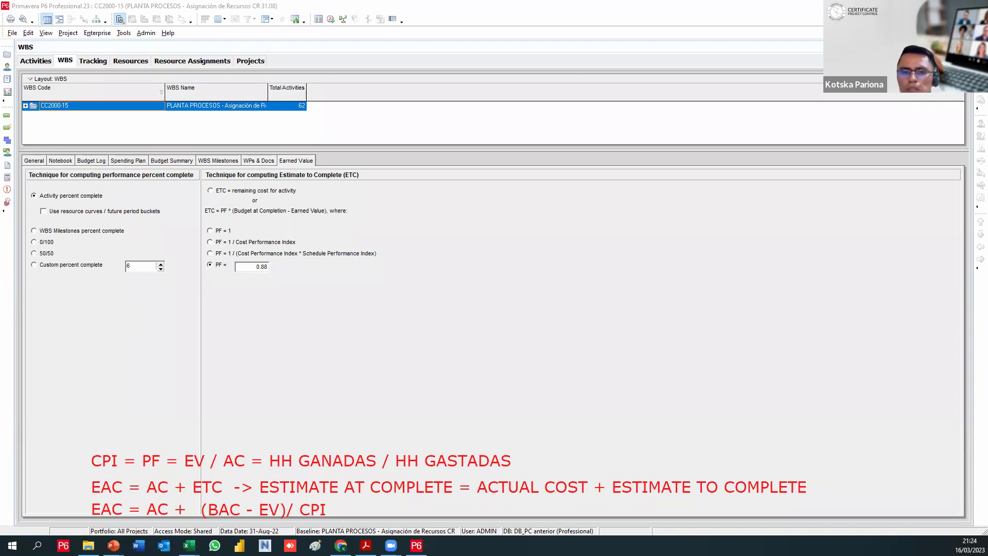
# Return to the P6 activity list and check the labor EAC and ETC values of EXCAVACION FUNDACIONES
pyautogui.click(87, 354)
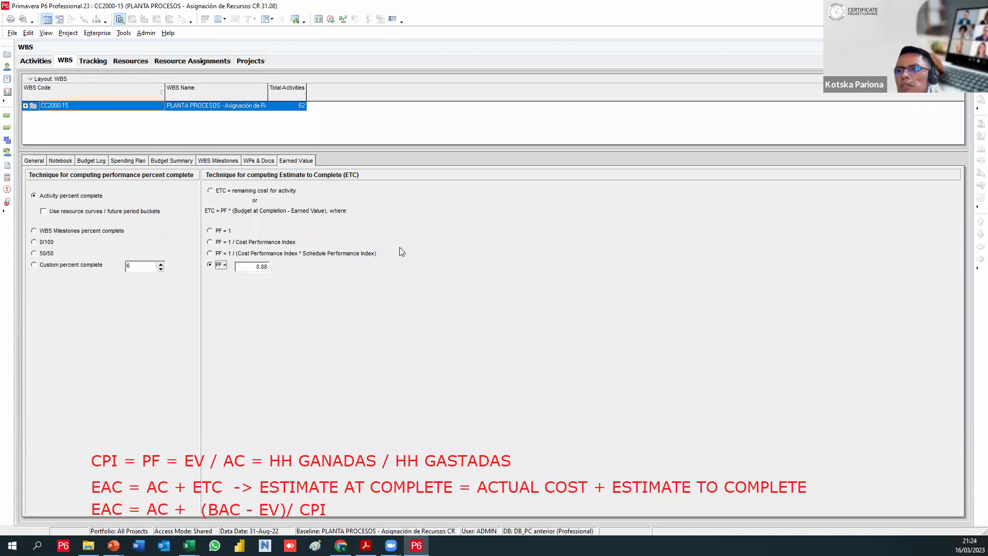
pyautogui.click(6, 115)
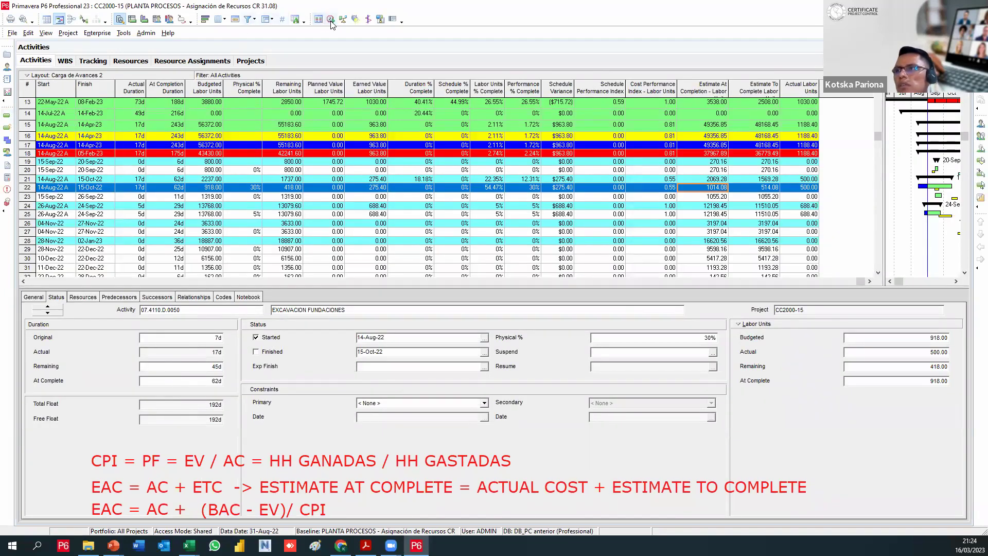
pyautogui.click(331, 21)
pyautogui.click(619, 240)
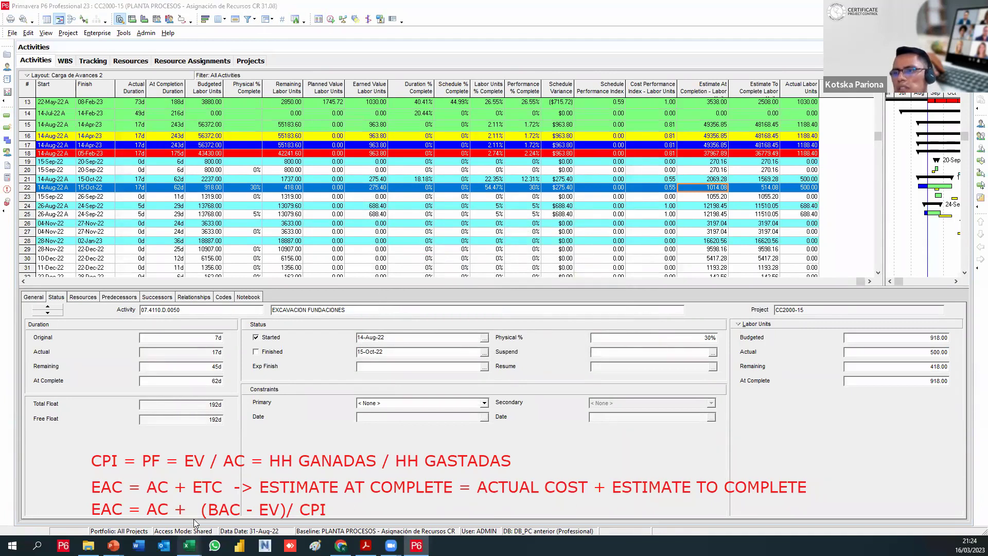
# In VALOR GANADO, change the ETC formula in M8 to =(K8-G8)/B8 so it divides by the custom factor
pyautogui.moveTo(189, 544)
pyautogui.click(74, 508)
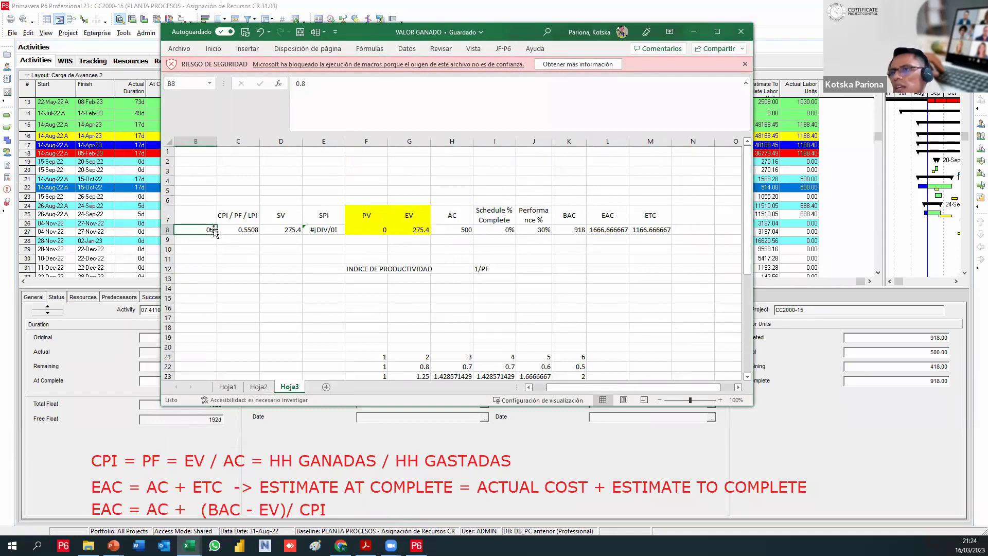
pyautogui.click(665, 233)
pyautogui.click(614, 232)
pyautogui.press('Right')
pyautogui.press('F2')
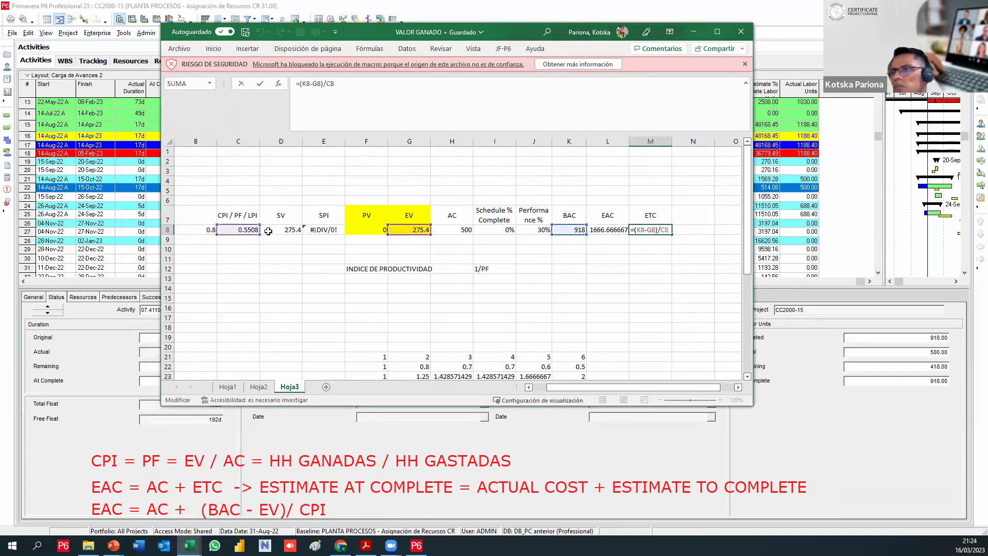
pyautogui.click(208, 233)
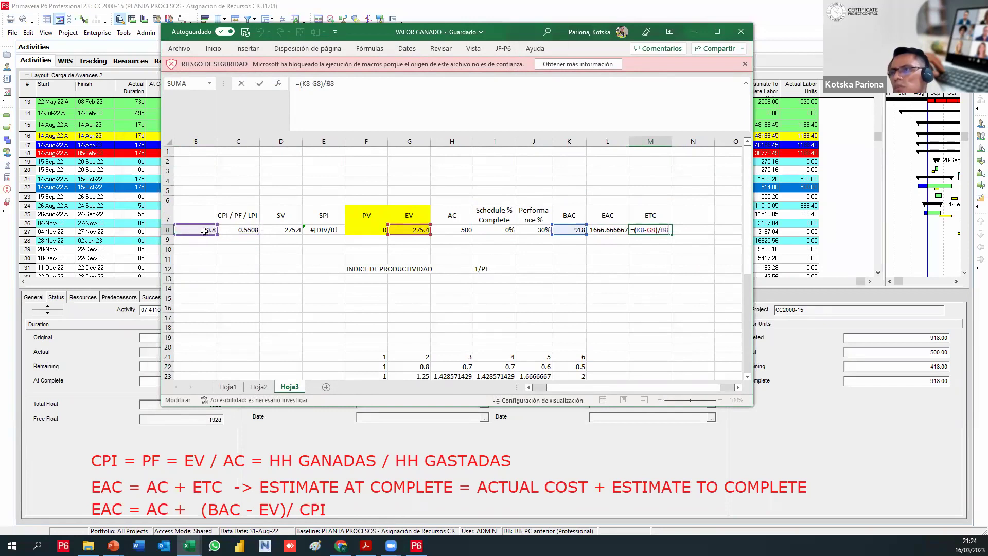
pyautogui.press('Return')
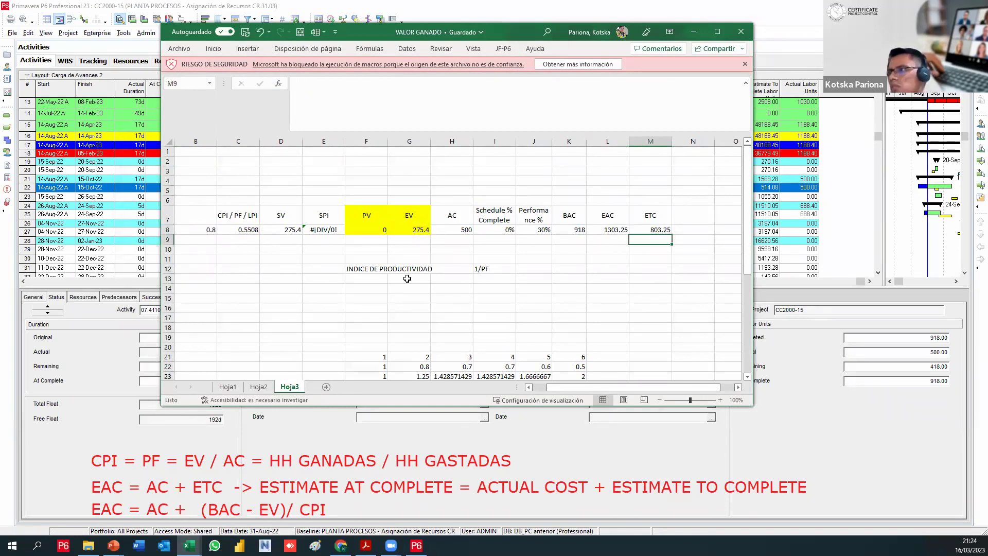
# Set the performance factor in cell B8 to 0.88 and select the EAC cell to check its formula
pyautogui.click(199, 232)
pyautogui.click(326, 83)
pyautogui.write('8')
pyautogui.press('Return')
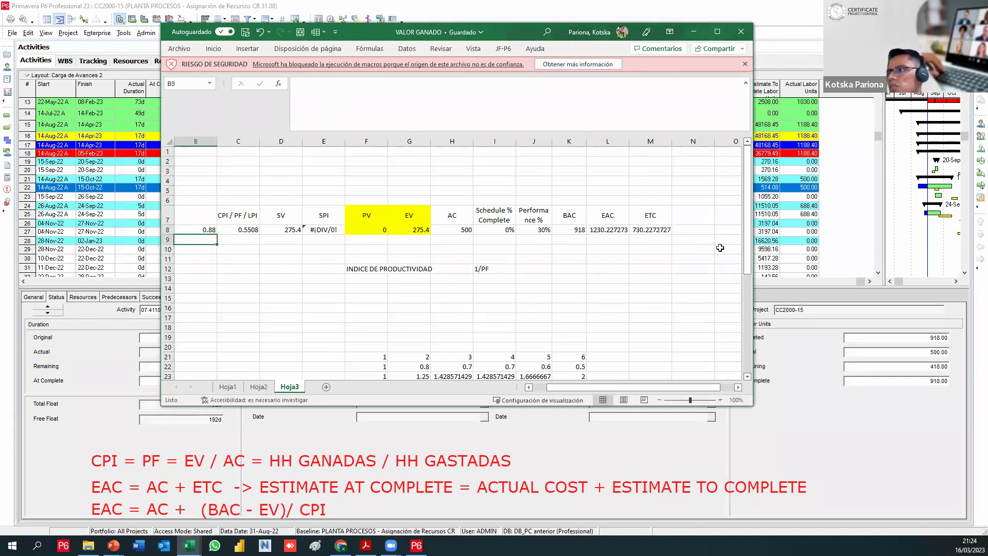
pyautogui.click(602, 232)
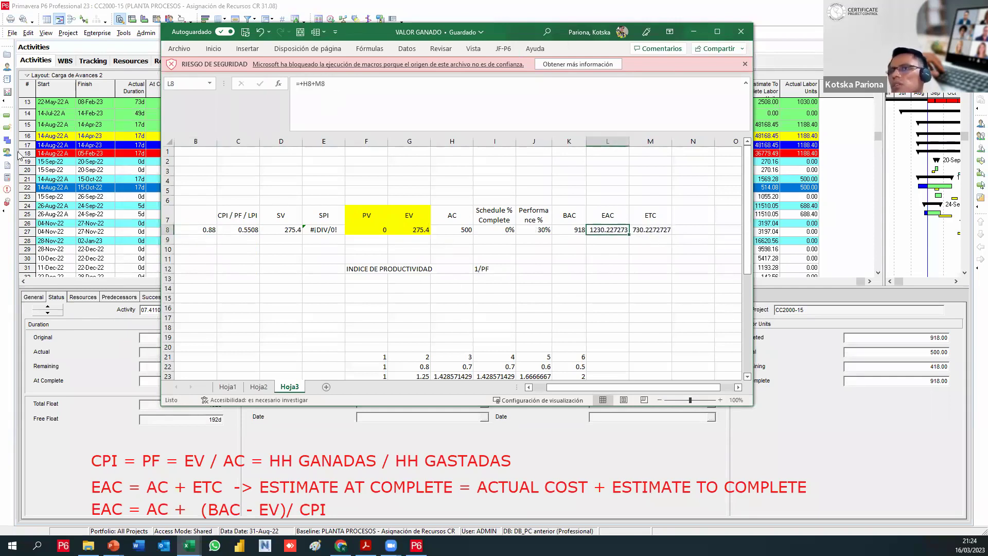
# Switch to P6, check the project's WBS earned value settings, and go back to the activity list
pyautogui.click(79, 50)
pyautogui.click(65, 61)
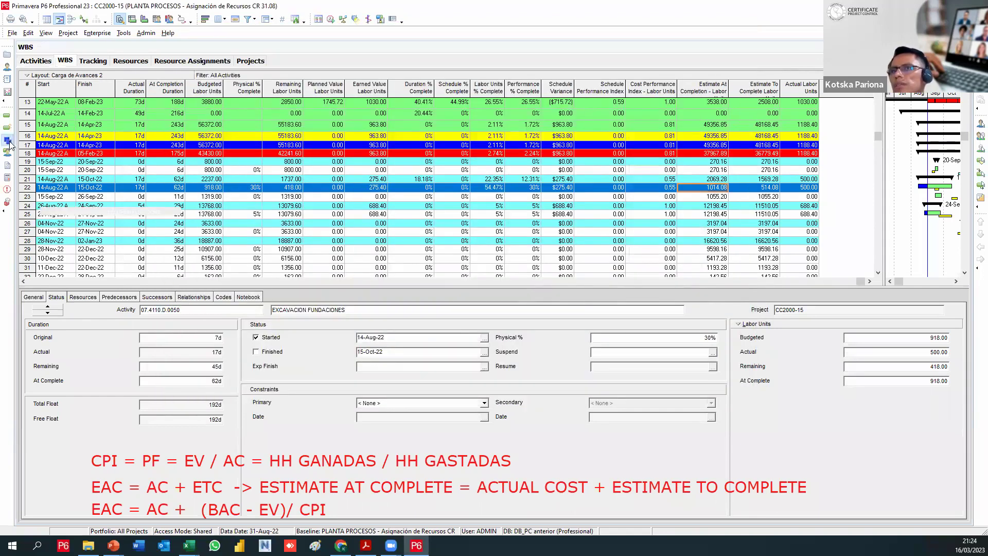
pyautogui.click(7, 115)
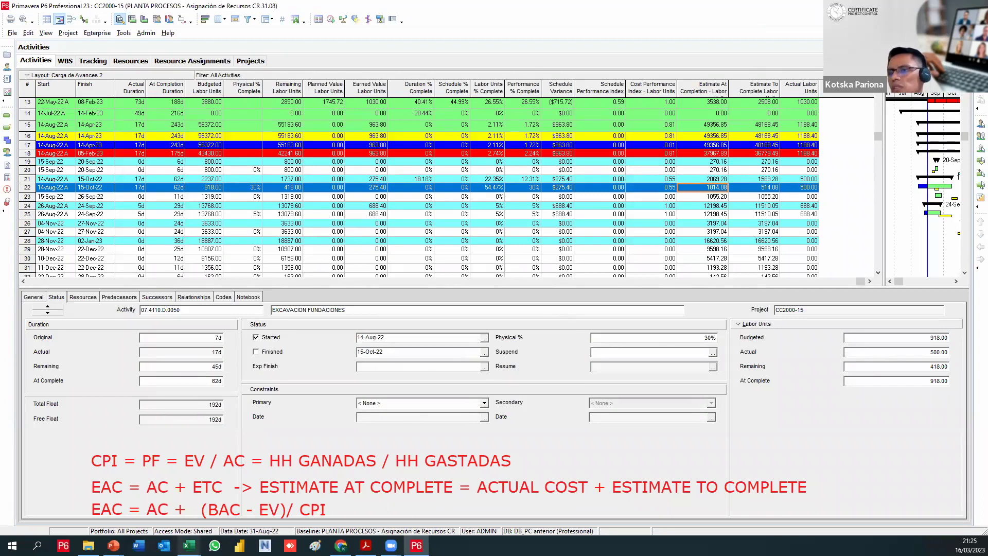
# Bring up the VALOR GANADO workbook and move its window below the EXCAVACION FUNDACIONES row in P6 for comparison
pyautogui.moveTo(189, 544)
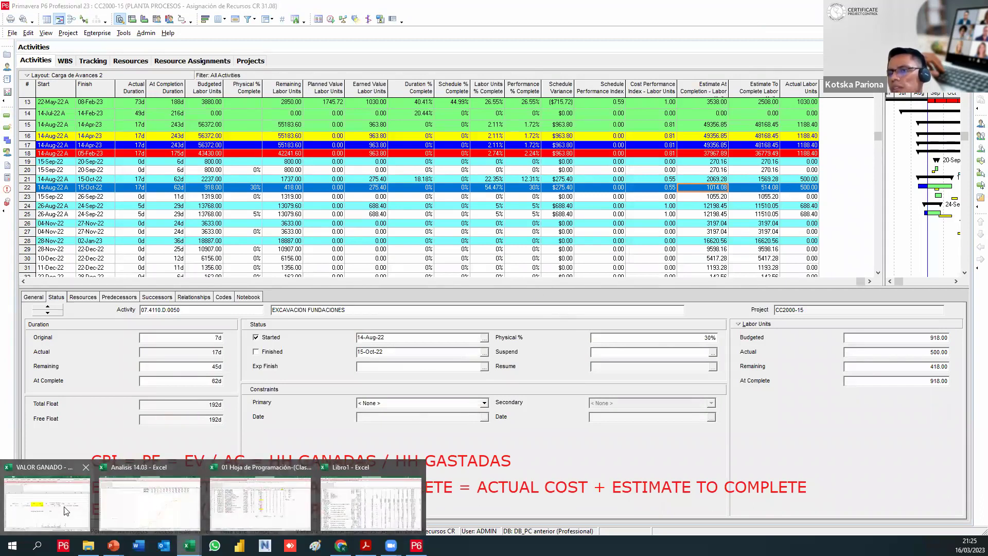
pyautogui.click(47, 502)
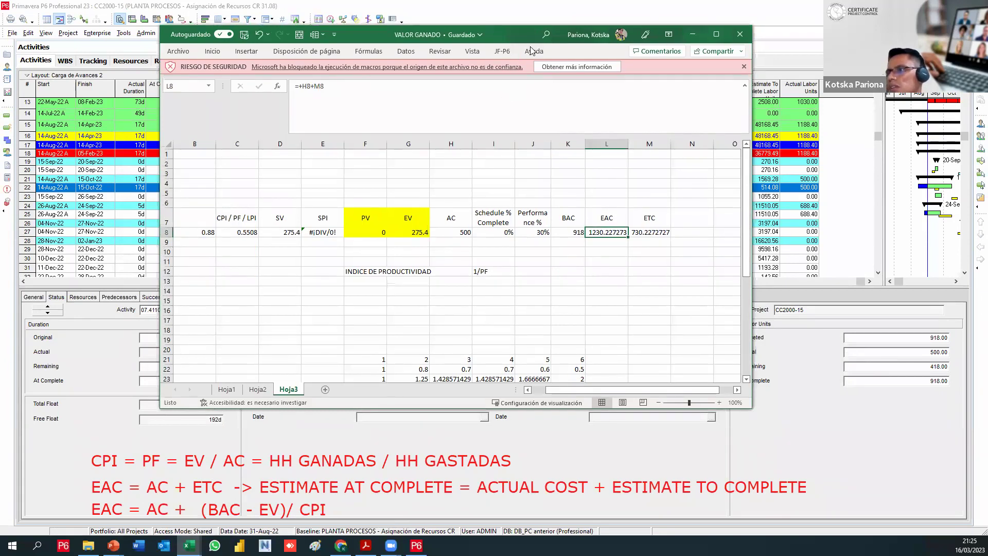
pyautogui.moveTo(507, 34); pyautogui.dragTo(411, 203)
# Examine the EAC and ETC formulas in row 8 and compare them with the activity's values in P6
pyautogui.doubleClick(514, 401)
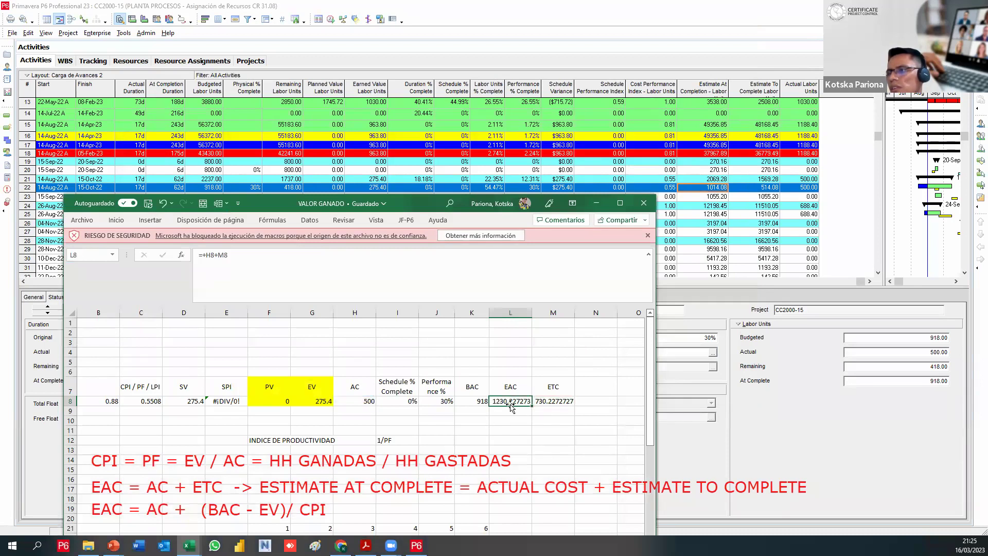
pyautogui.click(550, 402)
pyautogui.press('F2')
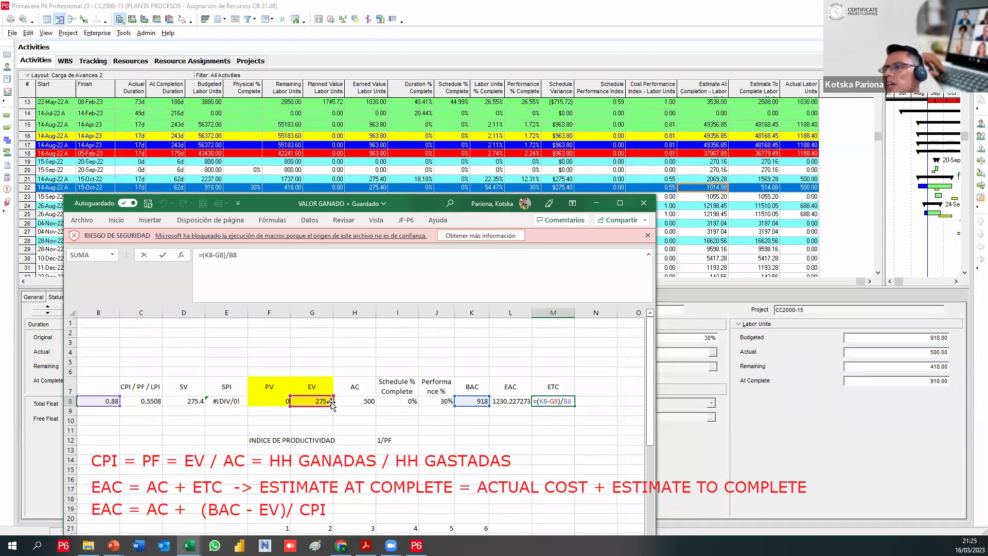
pyautogui.press('Return')
pyautogui.click(553, 404)
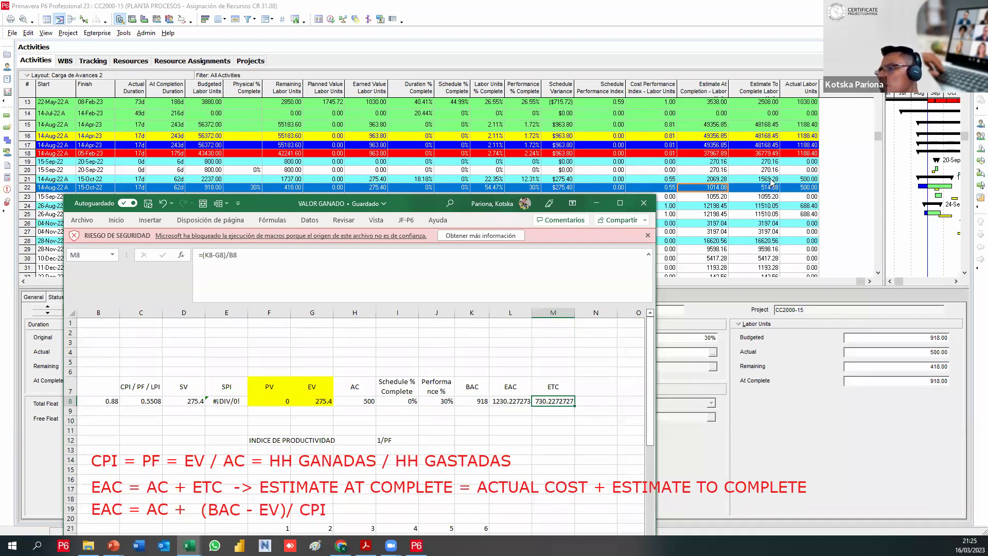
pyautogui.doubleClick(547, 400)
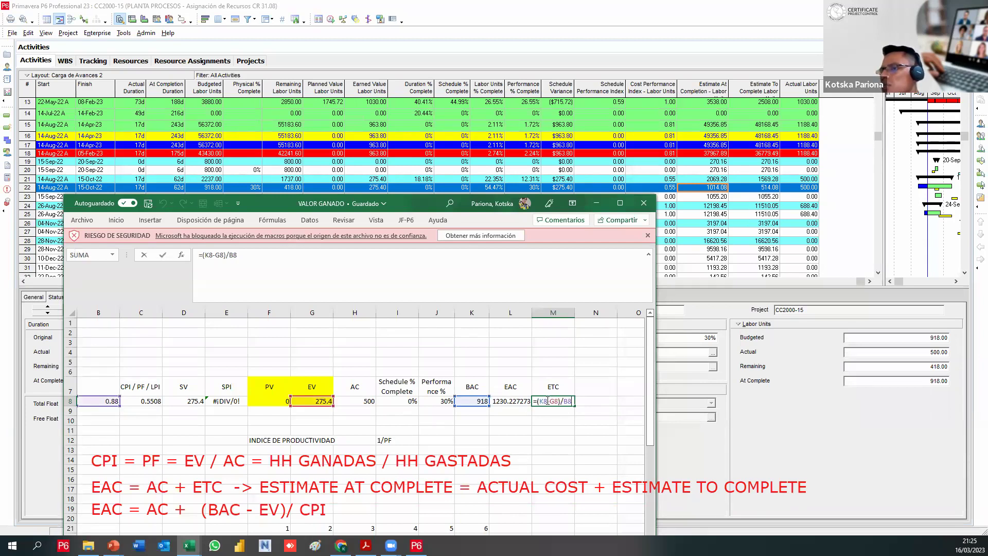
pyautogui.hotkey('ctrl', 'Return')
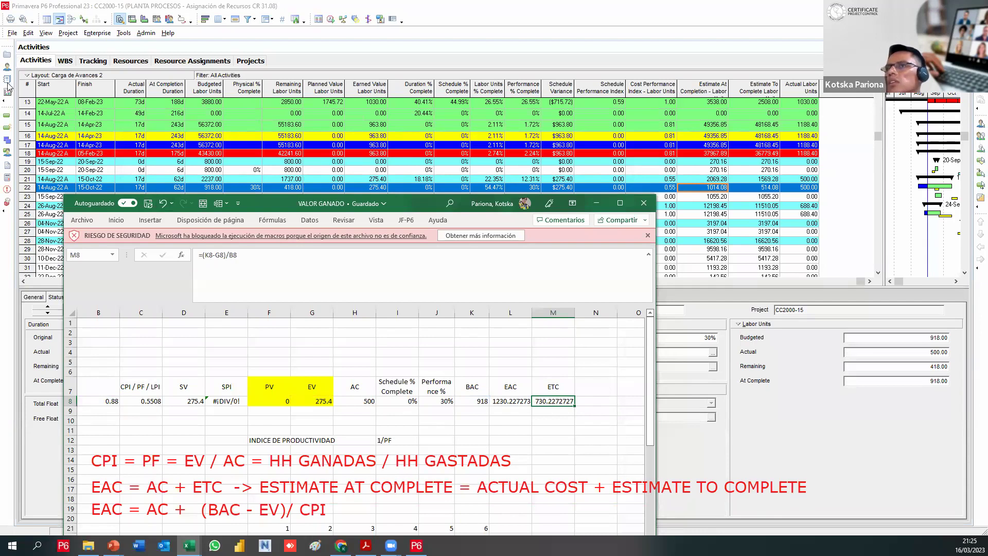
# Review P6's ETC formula in the WBS earned value settings, and return to the activities with an enlarged details area
pyautogui.click(74, 52)
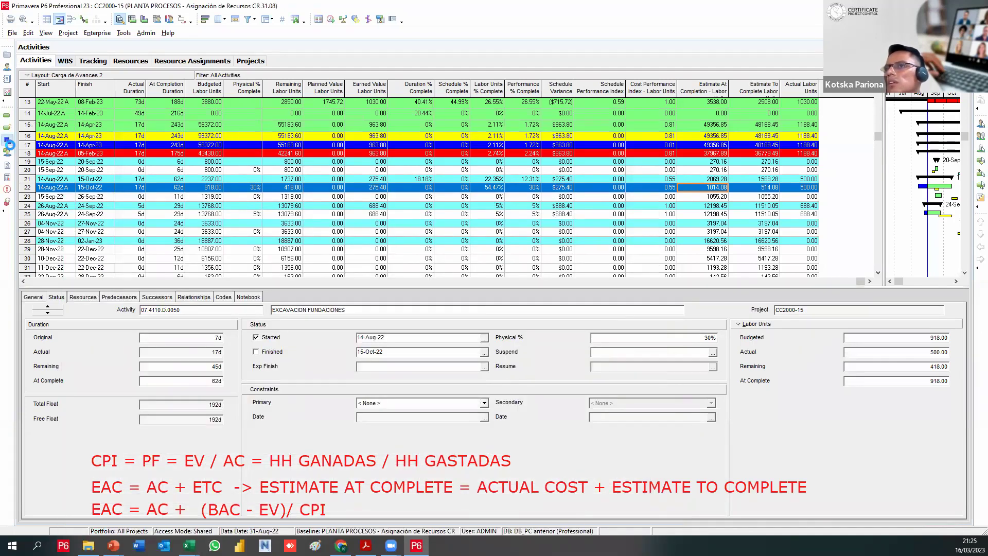
pyautogui.click(8, 149)
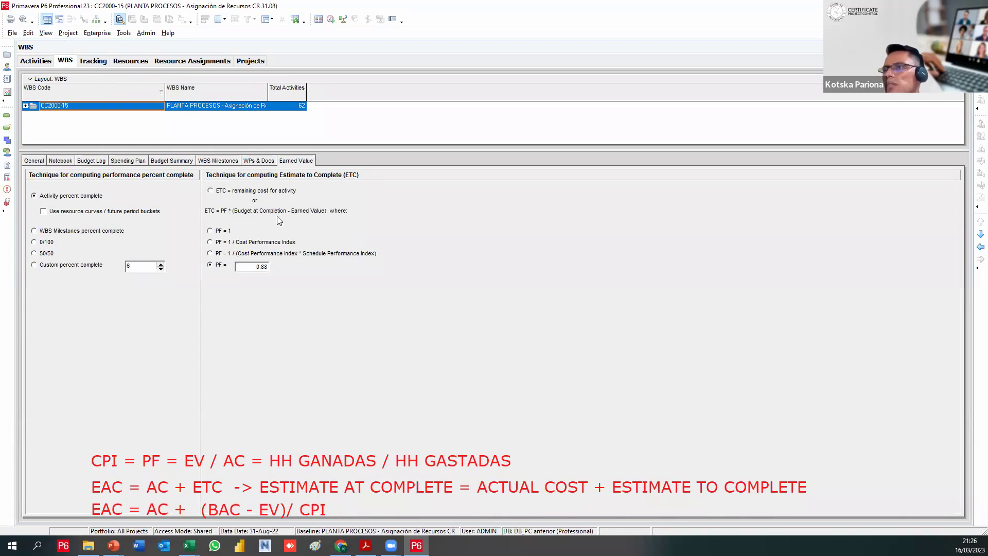
pyautogui.click(7, 127)
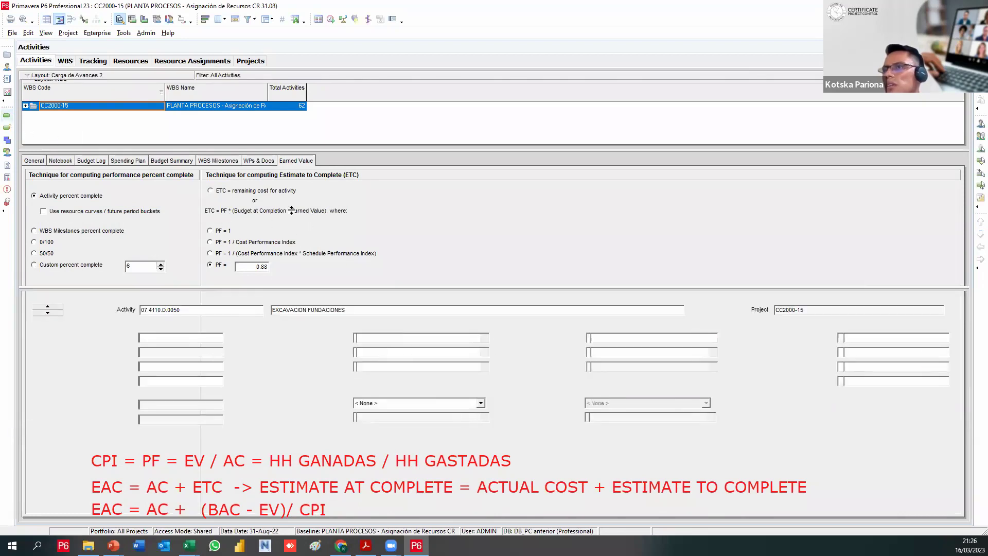
pyautogui.moveTo(379, 285); pyautogui.dragTo(380, 239)
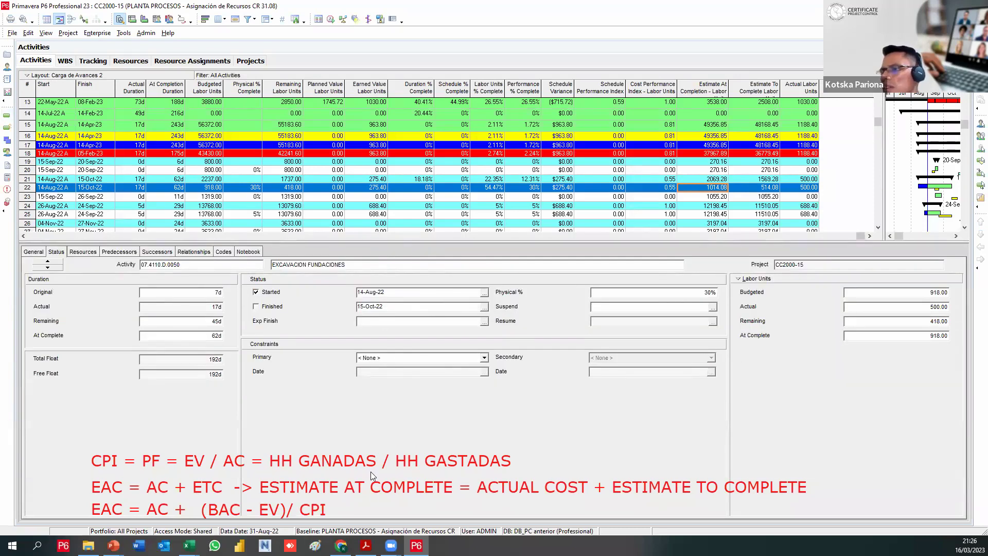
# Bring up the VALOR GANADO workbook and change the ETC formula in M8 to =(K8-G8)*B8
pyautogui.moveTo(189, 546)
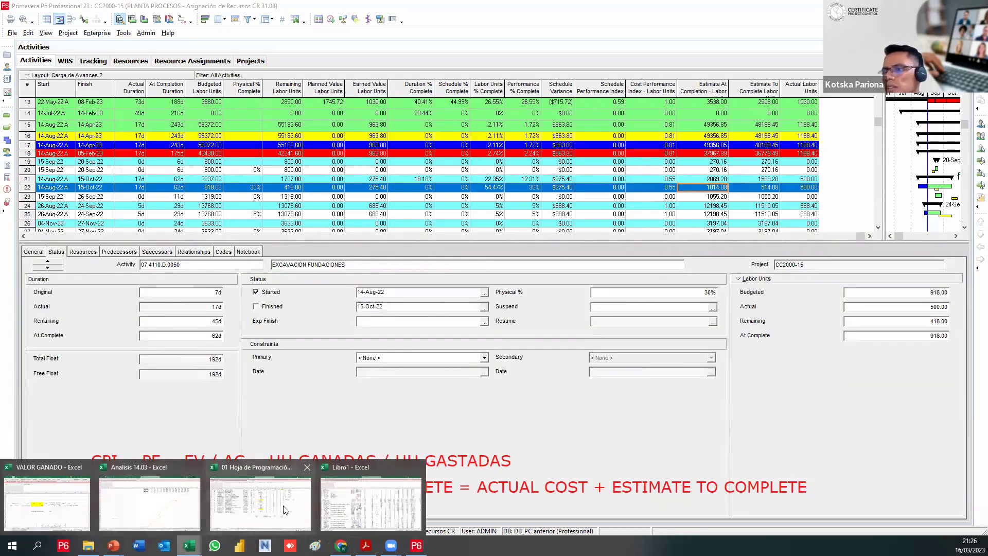
pyautogui.click(47, 504)
pyautogui.press('F2')
pyautogui.click(231, 256)
pyautogui.press('BackSpace')
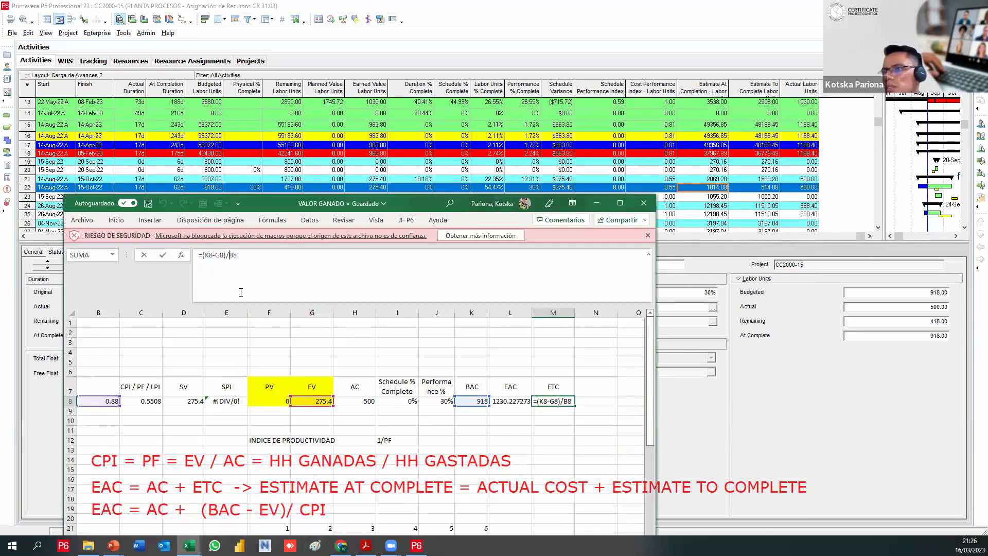
pyautogui.write('*')
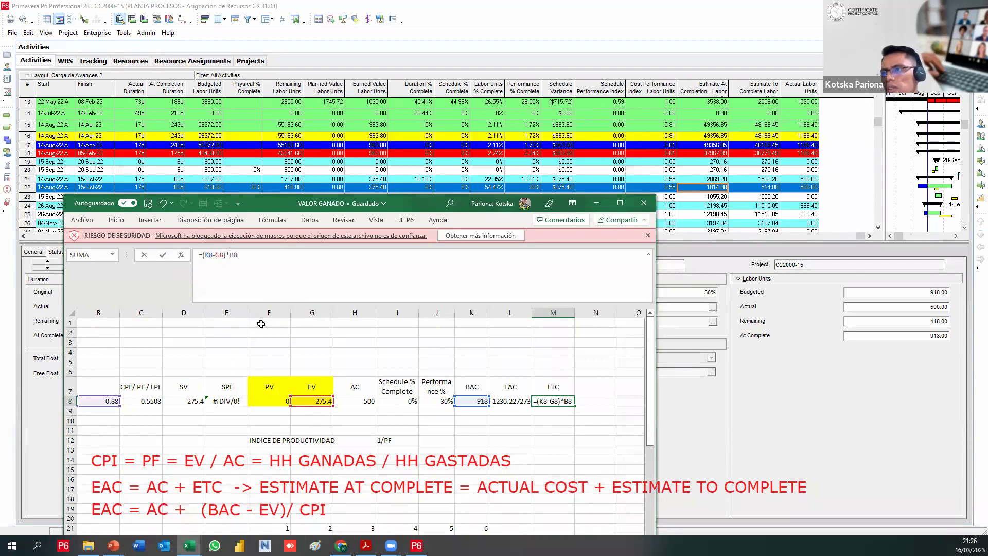
pyautogui.press('Return')
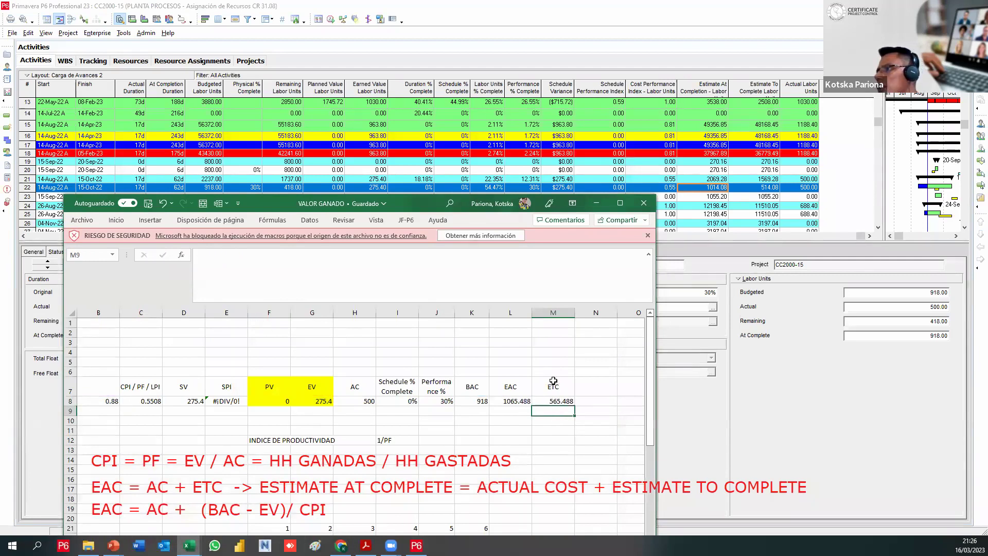
# Review the ETC and EAC formulas in M8 and L8, moving the workbook window to uncover more of the P6 columns
pyautogui.click(550, 402)
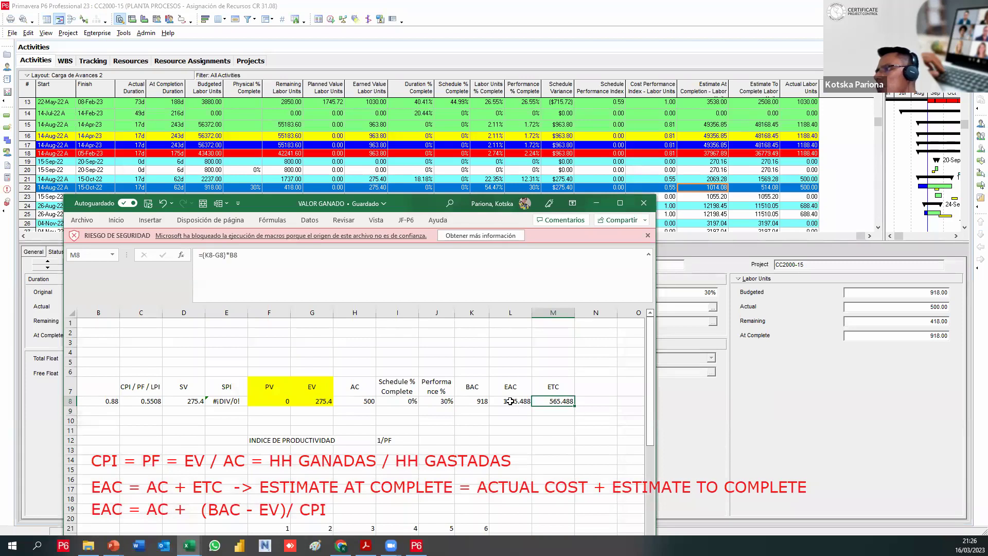
pyautogui.press('F2')
pyautogui.click(512, 401)
pyautogui.write('=+H8+M8')
pyautogui.hotkey('ctrl', 'Return')
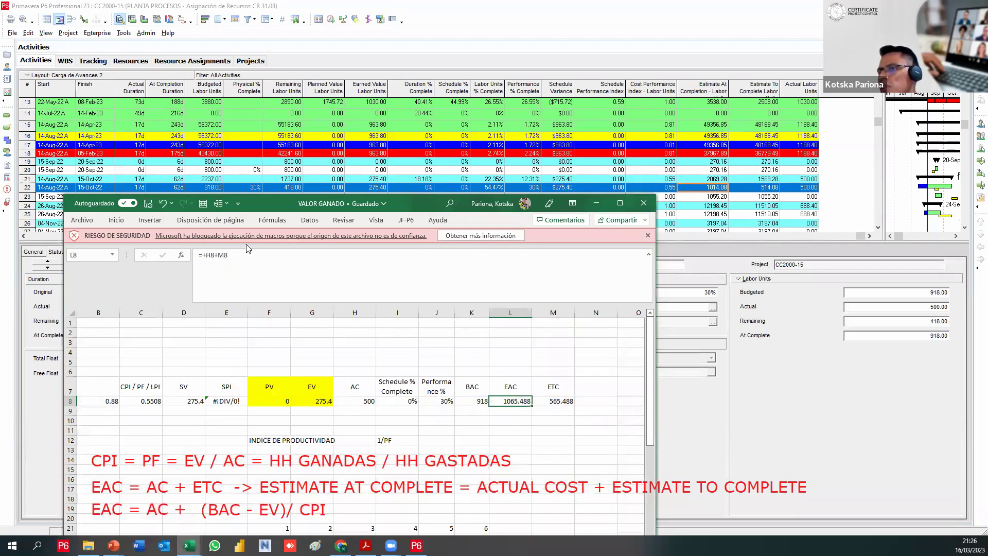
pyautogui.moveTo(279, 202); pyautogui.dragTo(231, 172)
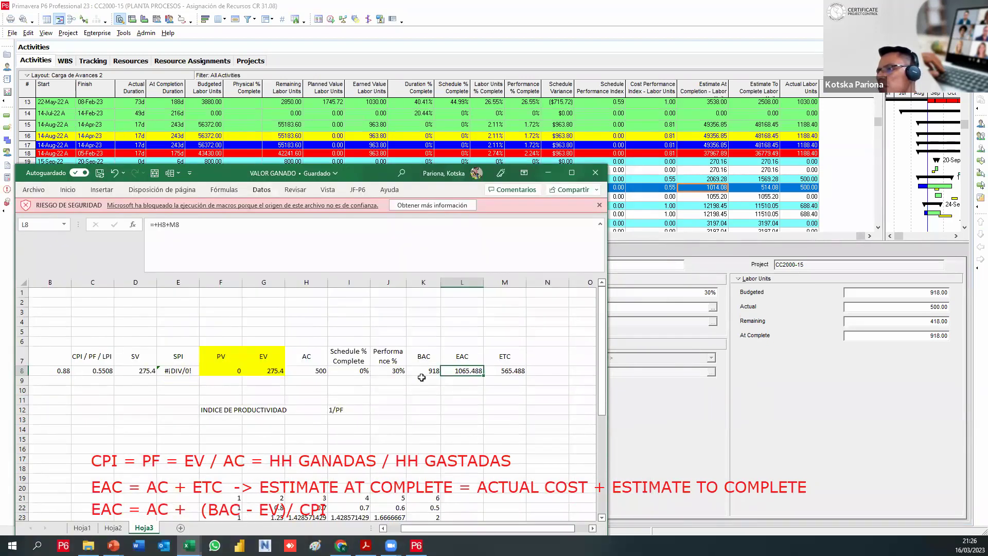
pyautogui.click(500, 369)
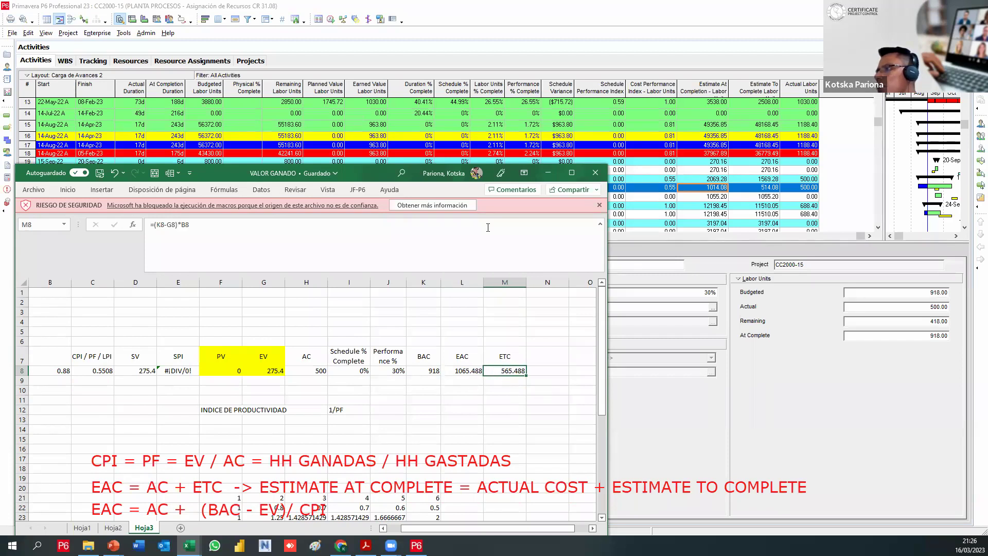
# Check the Estimate To Complete labor units of EXCAVACION FUNDACIONES in P6 and enter 514 in cell M10 of the VALOR GANADO workbook
pyautogui.click(548, 172)
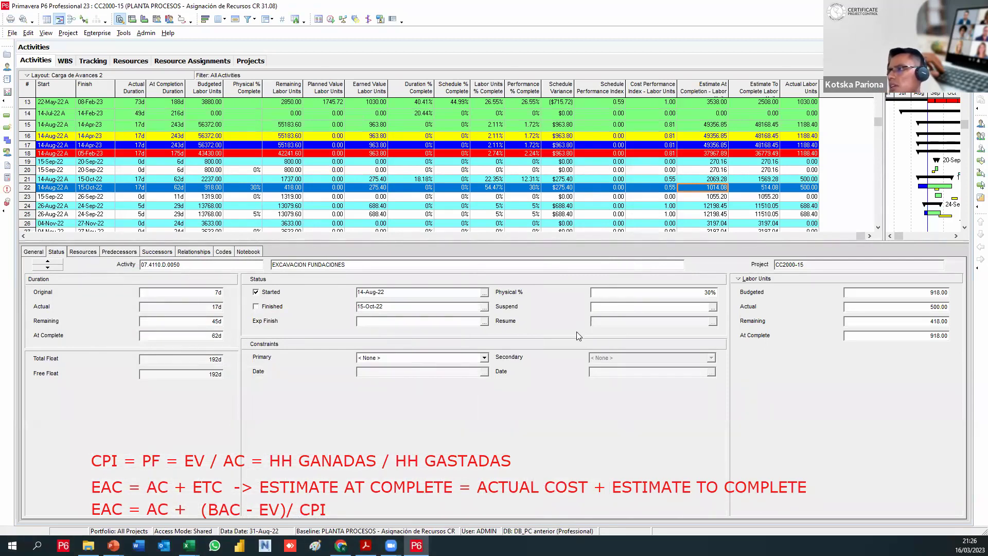
pyautogui.click(761, 189)
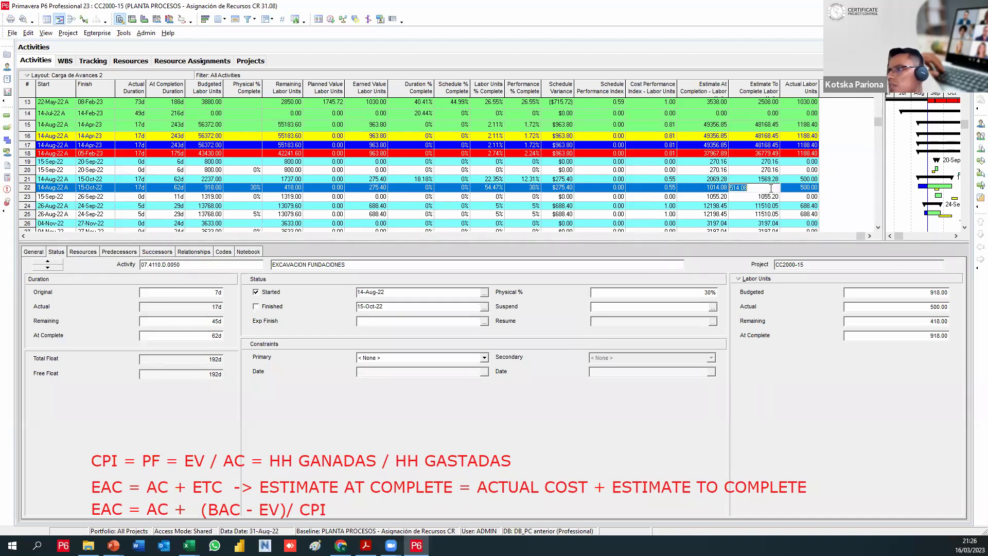
pyautogui.moveTo(188, 545)
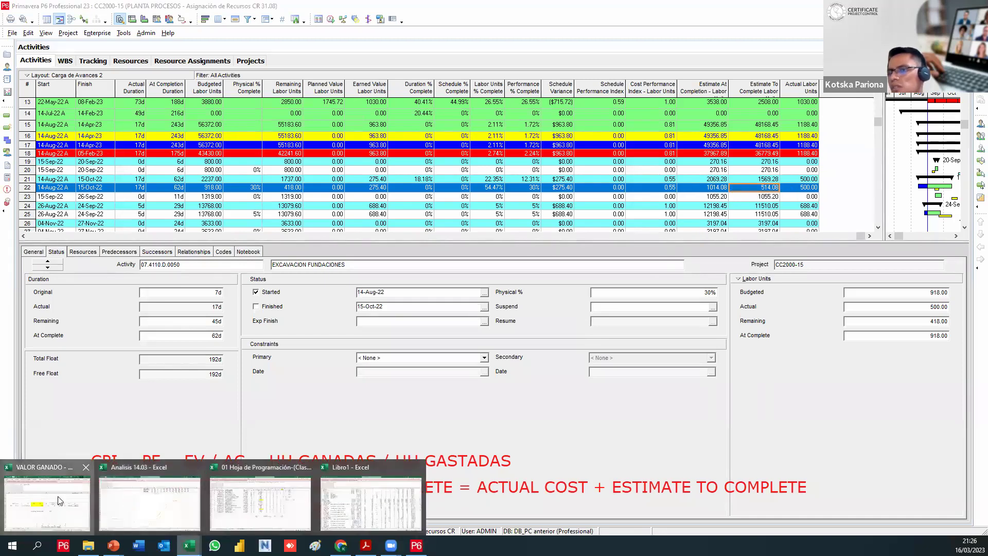
pyautogui.click(47, 499)
pyautogui.click(502, 390)
pyautogui.write('51')
pyautogui.click(492, 421)
pyautogui.click(495, 391)
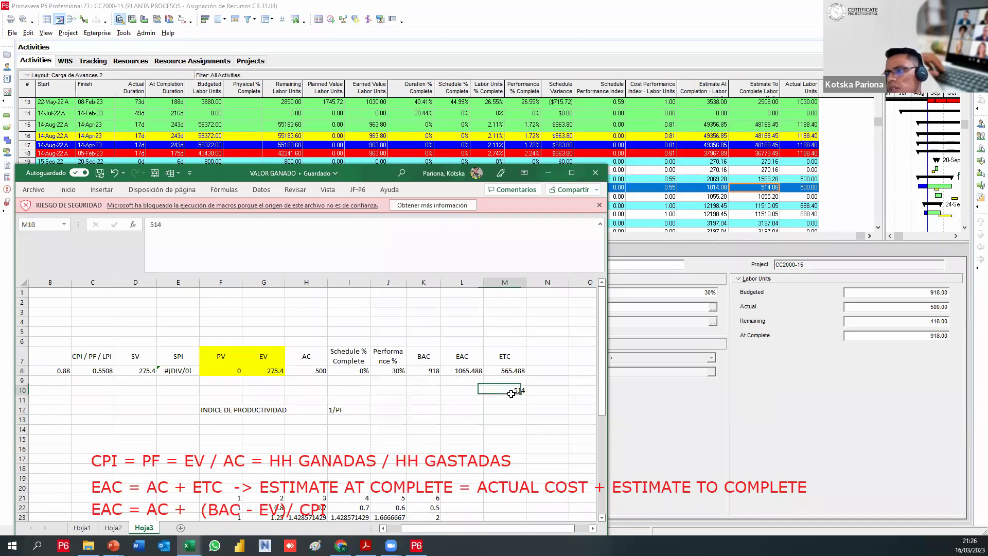
pyautogui.click(489, 407)
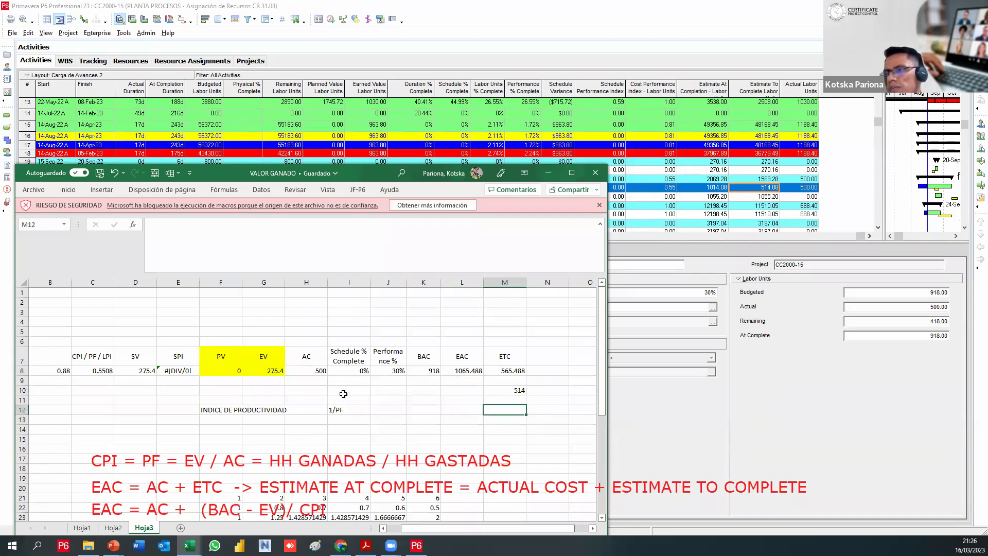
# Enter a trial formula in M12 that divides BAC minus EV by the P6 ETC: +(K8-G8)/M10
pyautogui.write('+')
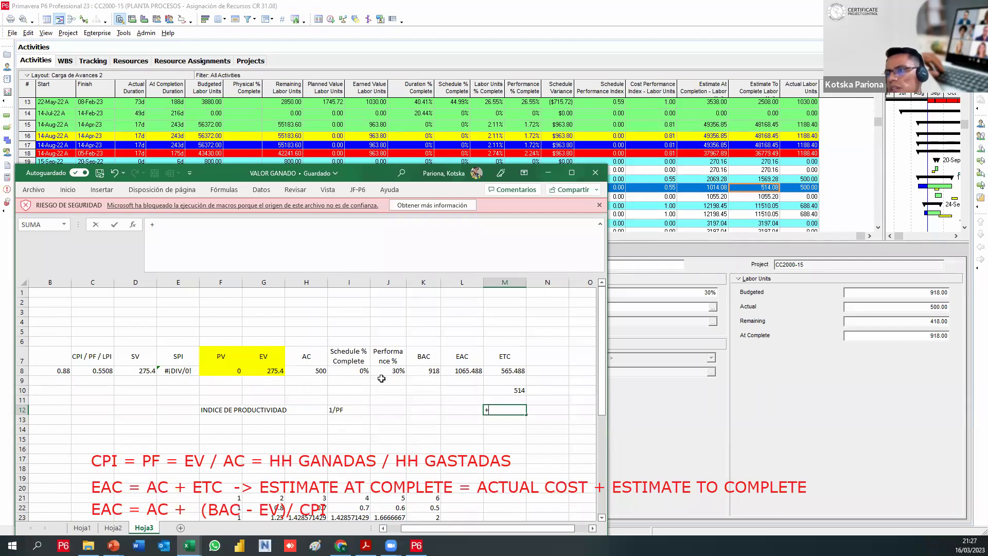
pyautogui.click(425, 370)
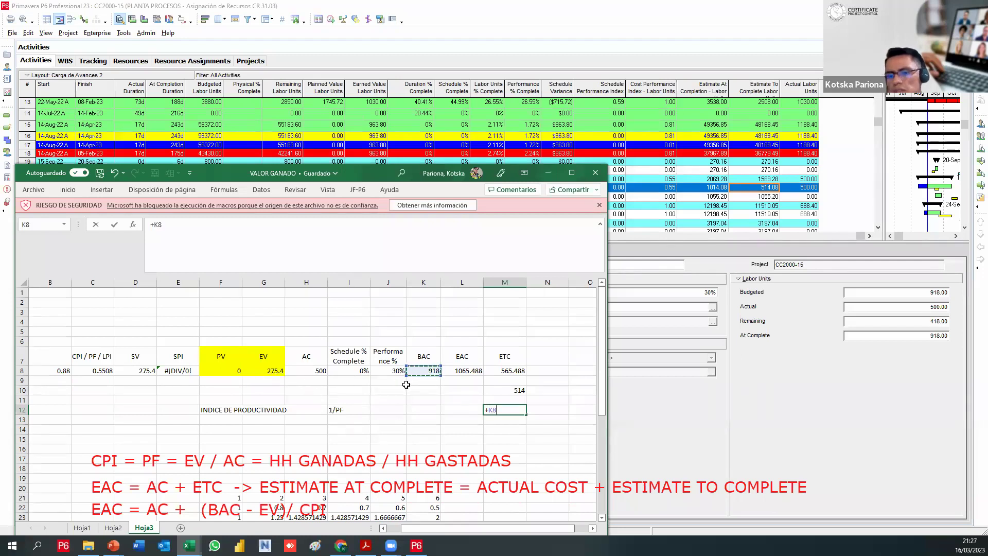
pyautogui.write('-')
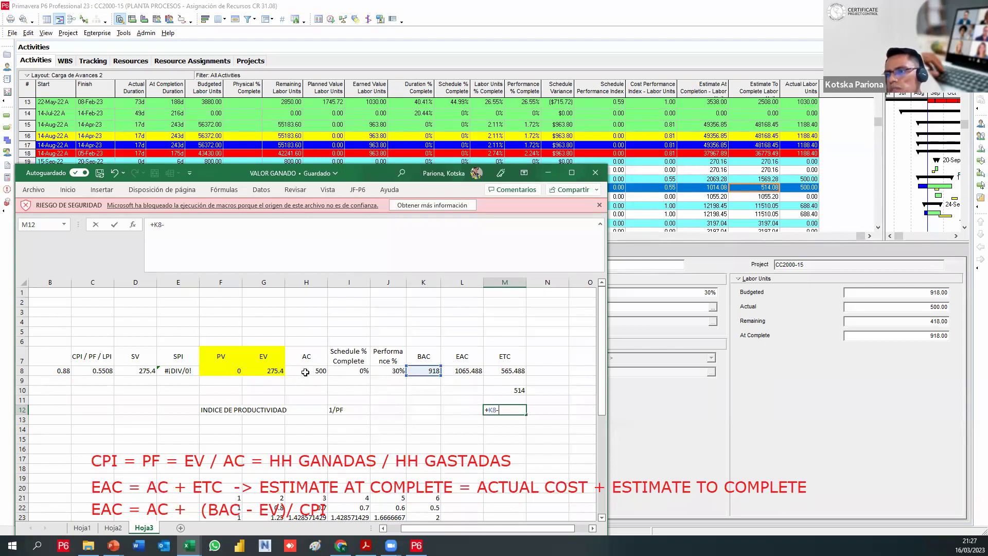
pyautogui.click(273, 372)
pyautogui.click(155, 225)
pyautogui.write('(')
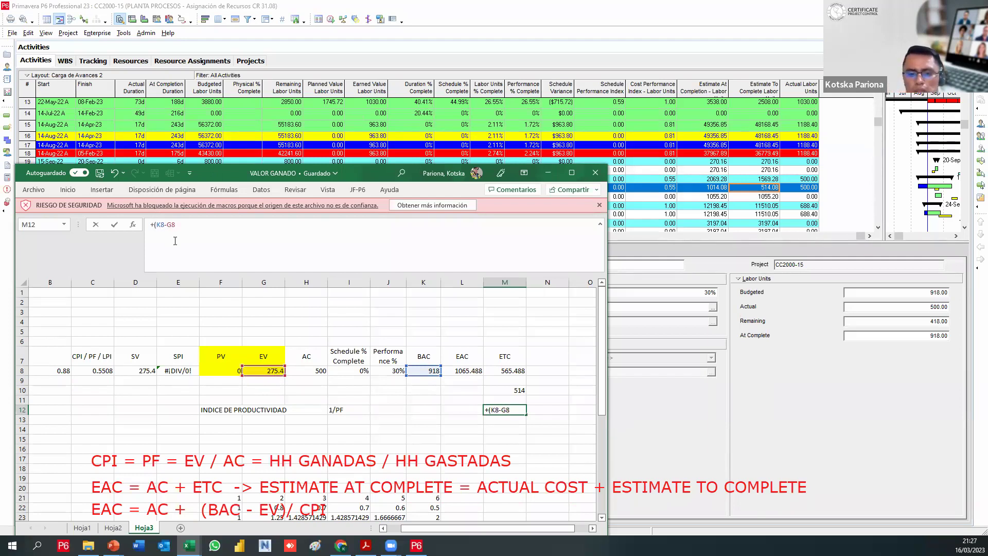
pyautogui.write(')/')
pyautogui.click(504, 391)
pyautogui.press('Return')
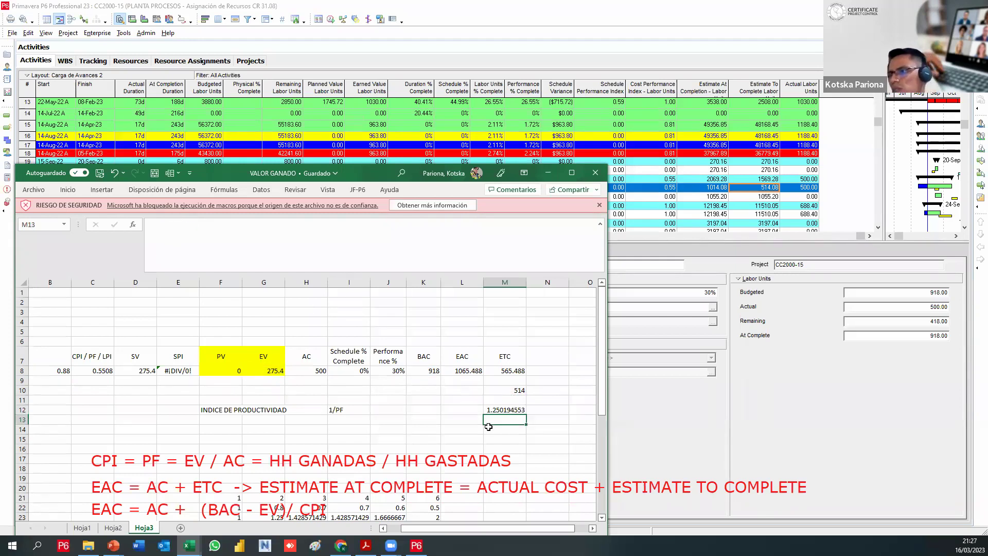
# Invert the M12 formula to =+M10/(K8-G8) to derive the performance factor behind the P6 ETC
pyautogui.click(497, 410)
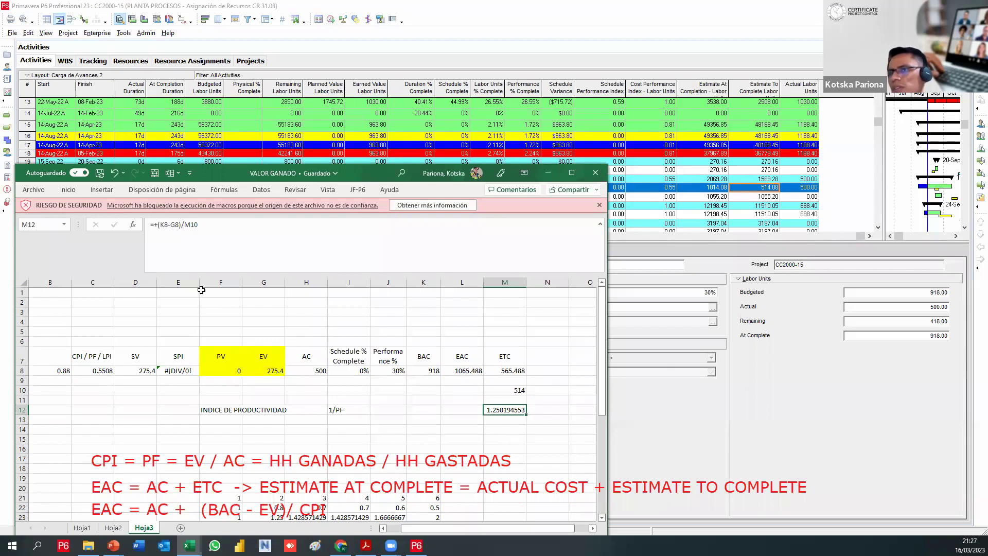
pyautogui.moveTo(186, 224); pyautogui.dragTo(182, 225)
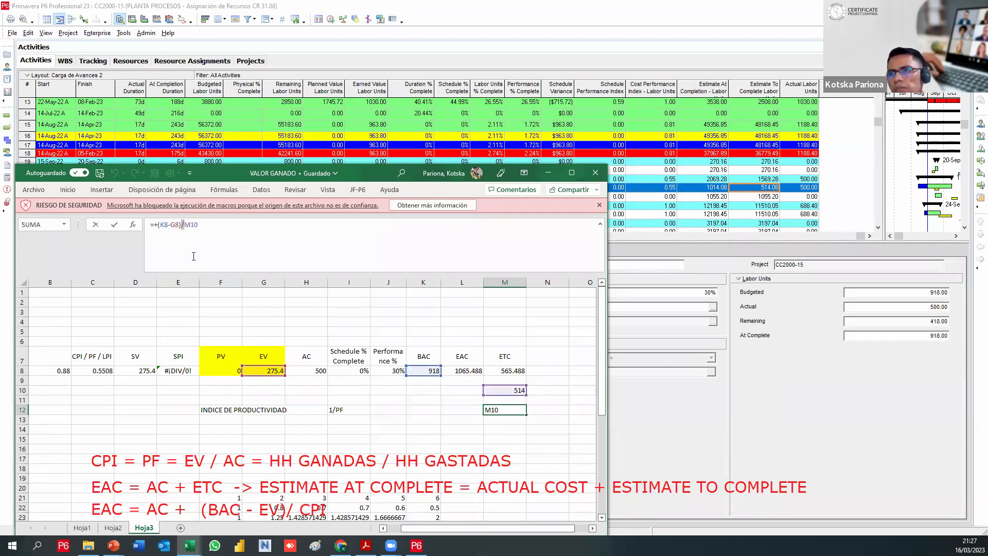
pyautogui.press('BackSpace')
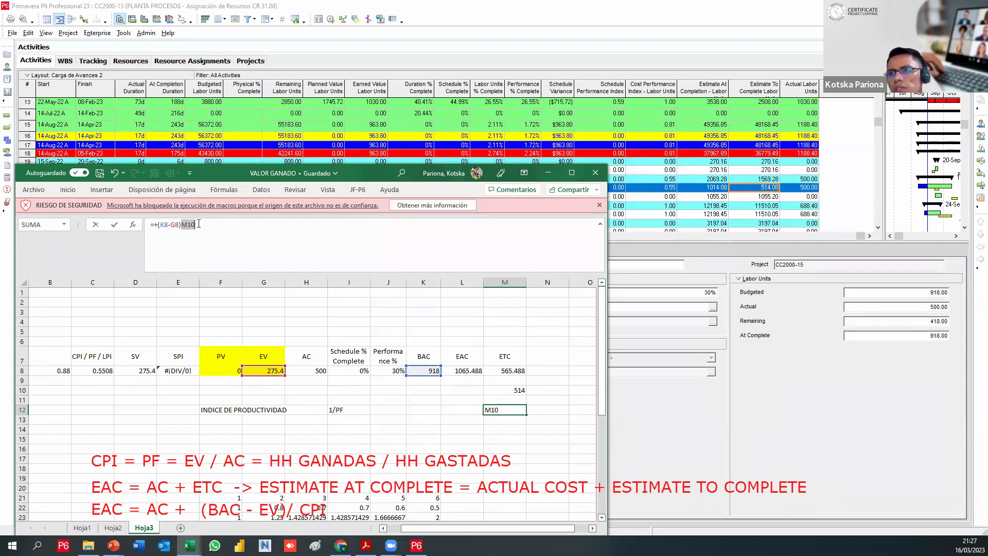
pyautogui.press('BackSpace')
pyautogui.write('m10/')
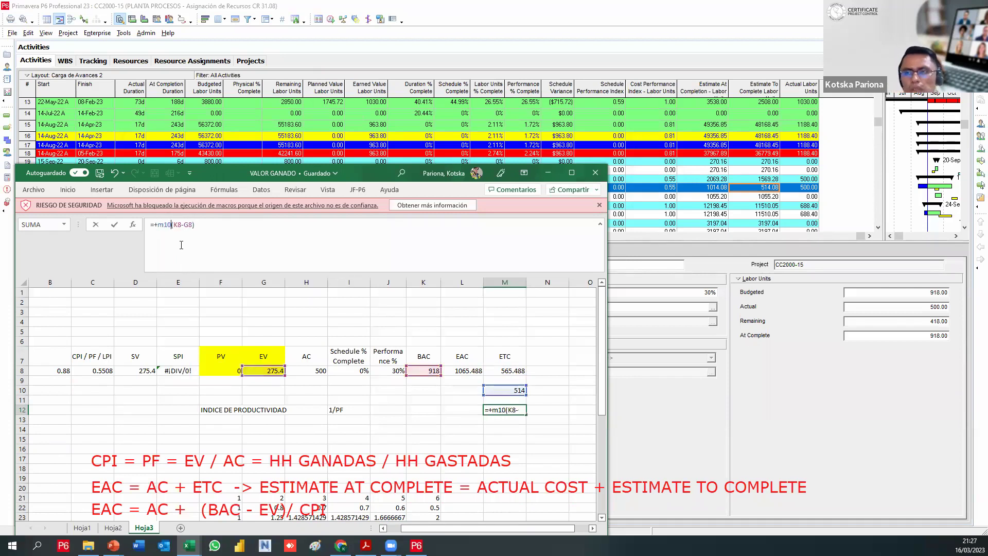
pyautogui.press('BackSpace')
pyautogui.press('BackSpace')
pyautogui.press('BackSpace')
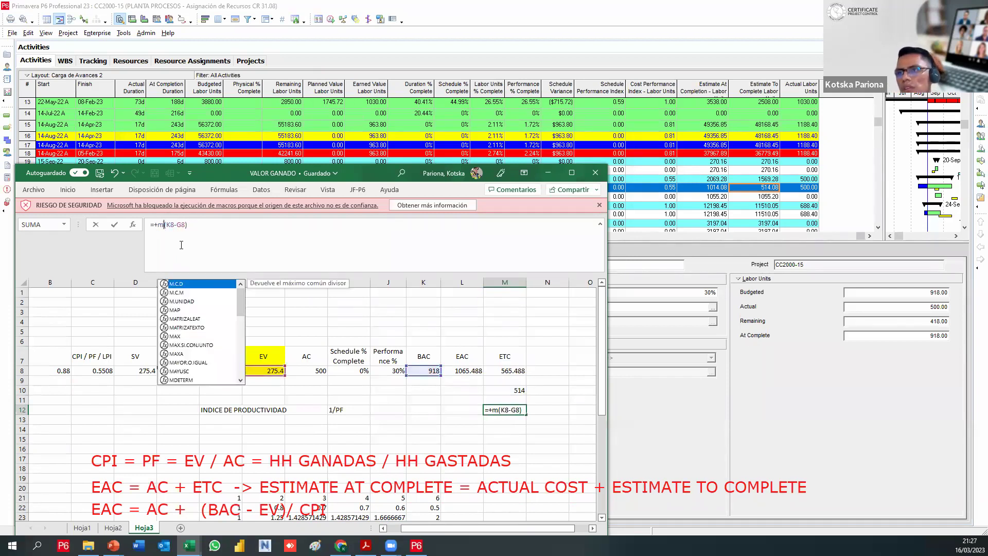
pyautogui.write('10/')
pyautogui.press('Return')
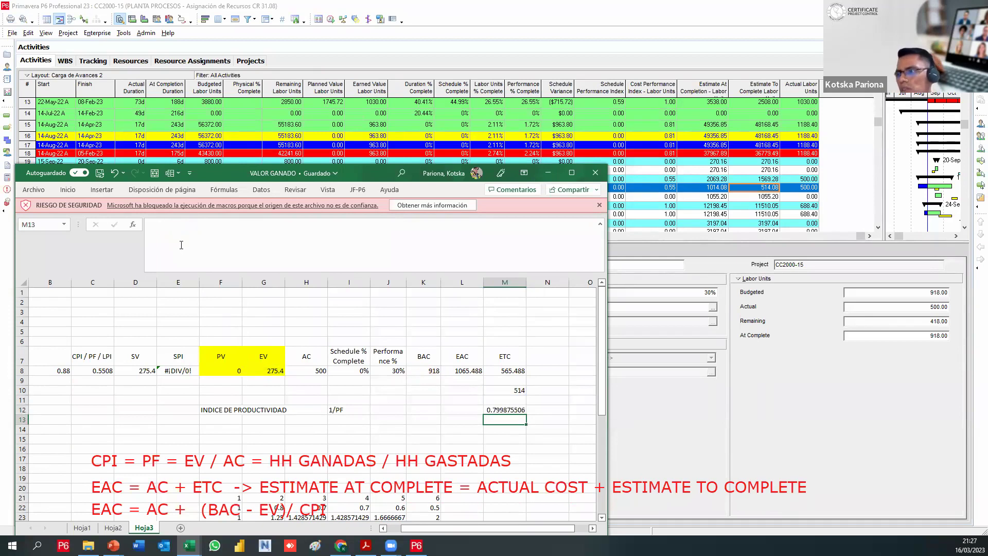
pyautogui.click(489, 409)
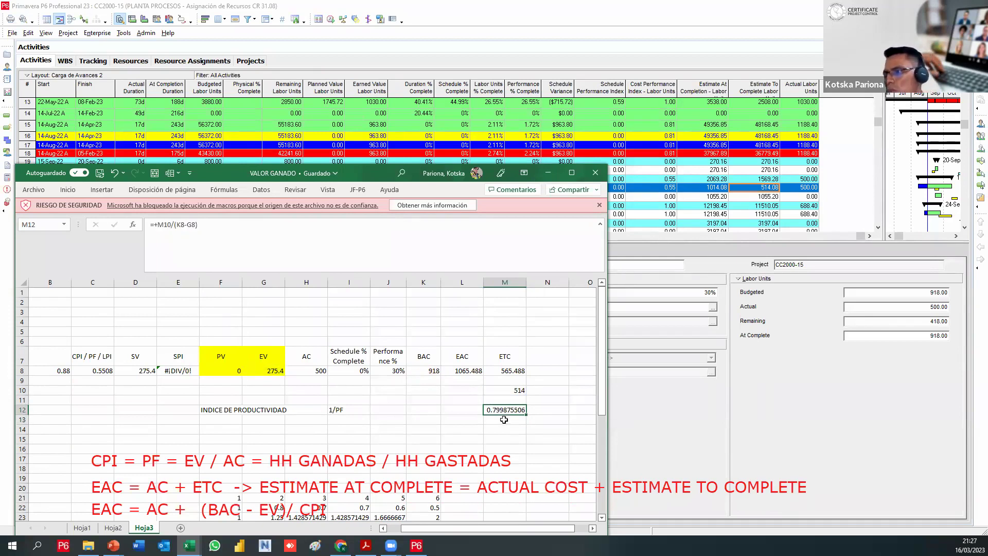
# Switch to P6 and check the custom PF value in the project's WBS earned value settings
pyautogui.click(548, 172)
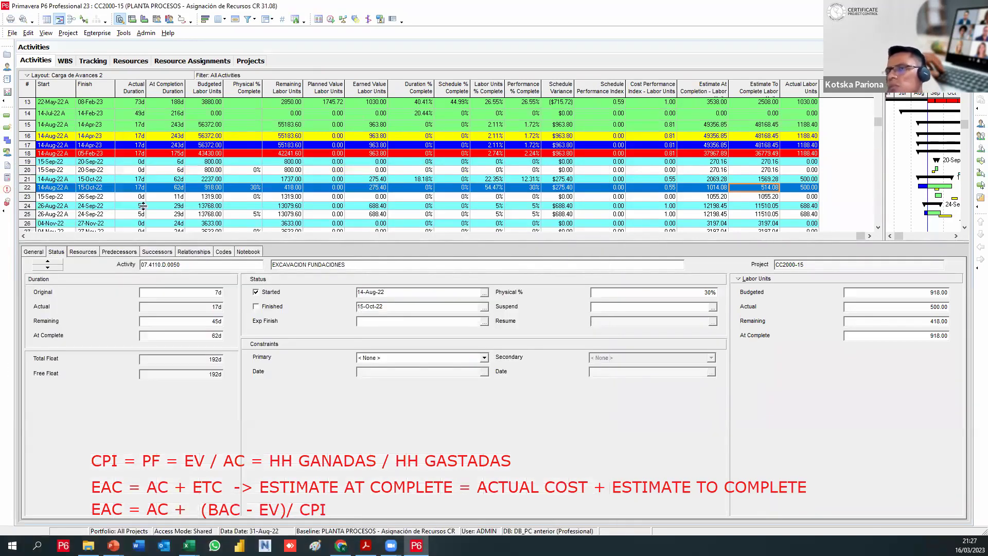
pyautogui.click(8, 139)
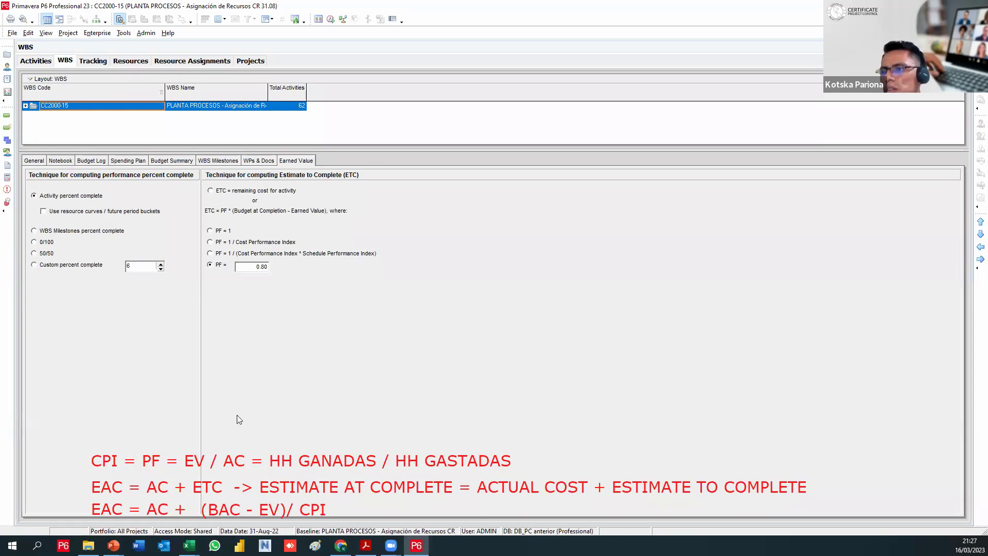
# Return to the VALOR GANADO workbook, set the performance factor in B8 to 0.8 and check the EAC in L8
pyautogui.moveTo(190, 546)
pyautogui.click(51, 499)
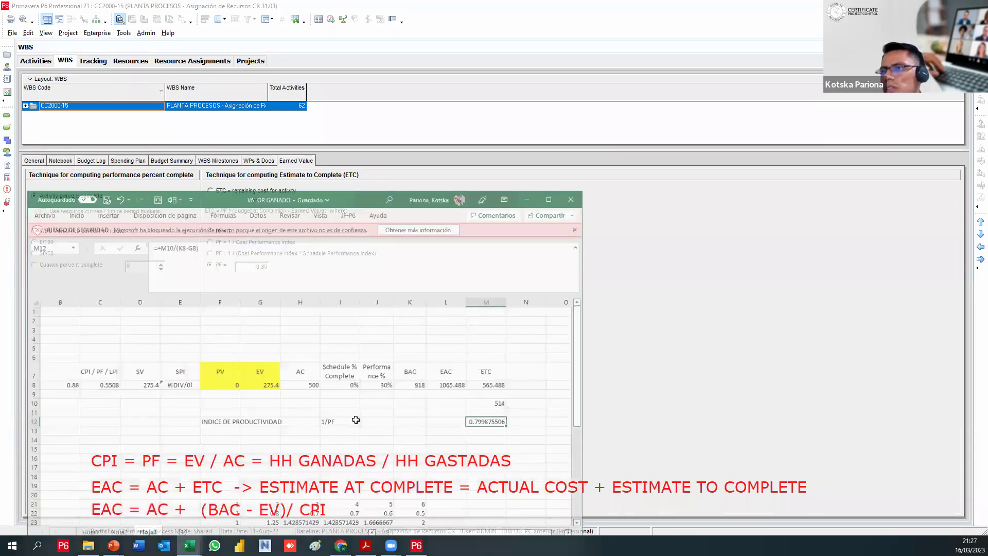
pyautogui.click(50, 371)
pyautogui.click(194, 230)
pyautogui.press('BackSpace')
pyautogui.press('Return')
pyautogui.click(461, 371)
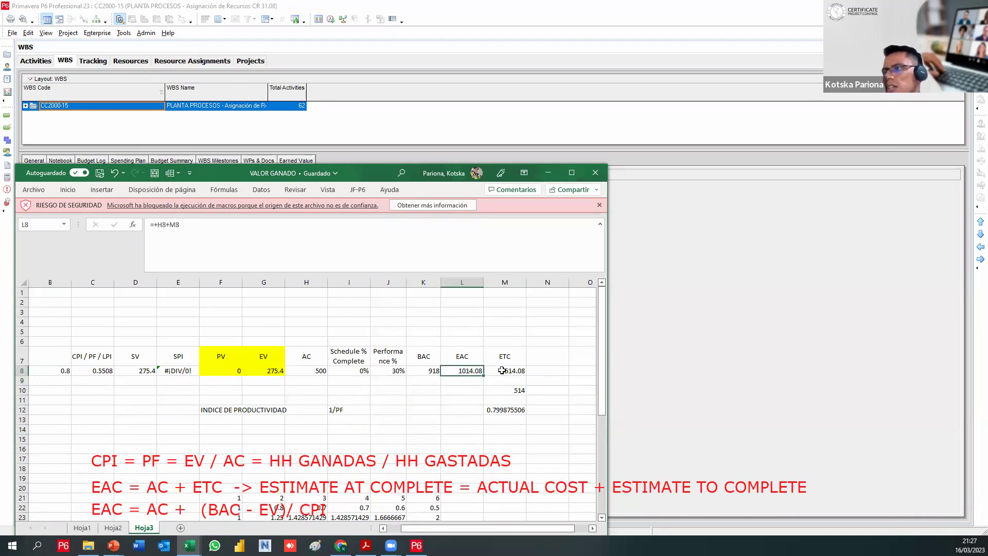
# Go back to the P6 activity list and compare the activity's EAC and ETC with row 8 of the VALOR GANADO workbook
pyautogui.click(7, 116)
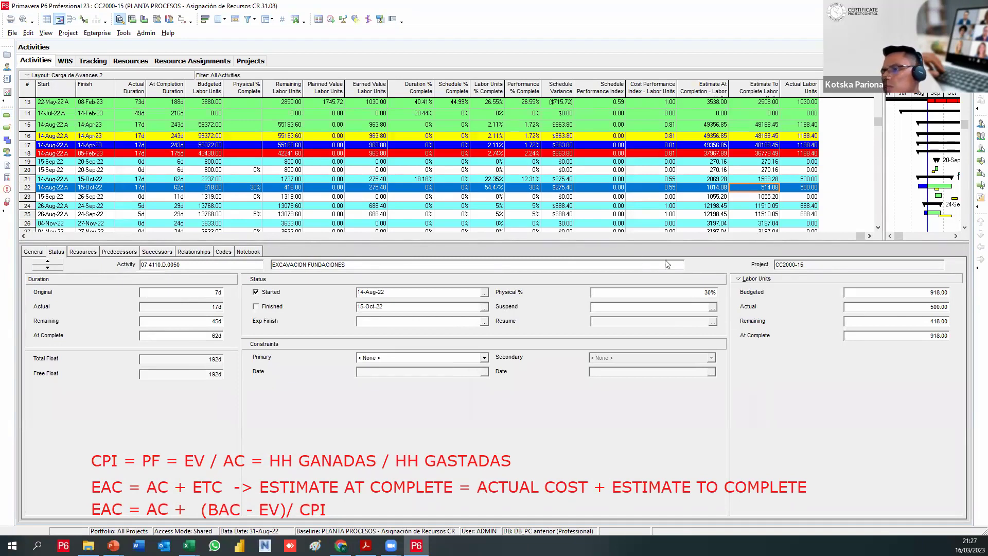
pyautogui.click(189, 545)
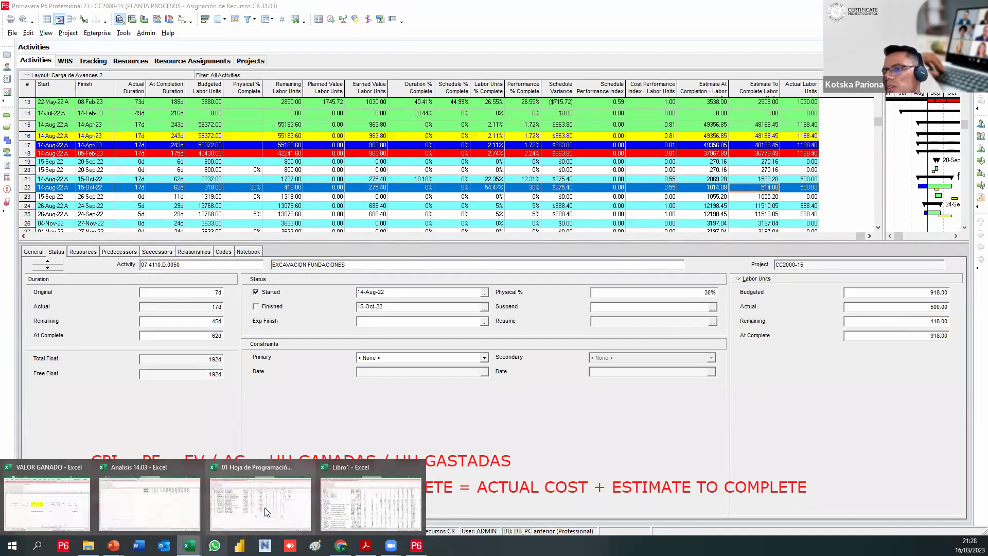
pyautogui.click(85, 512)
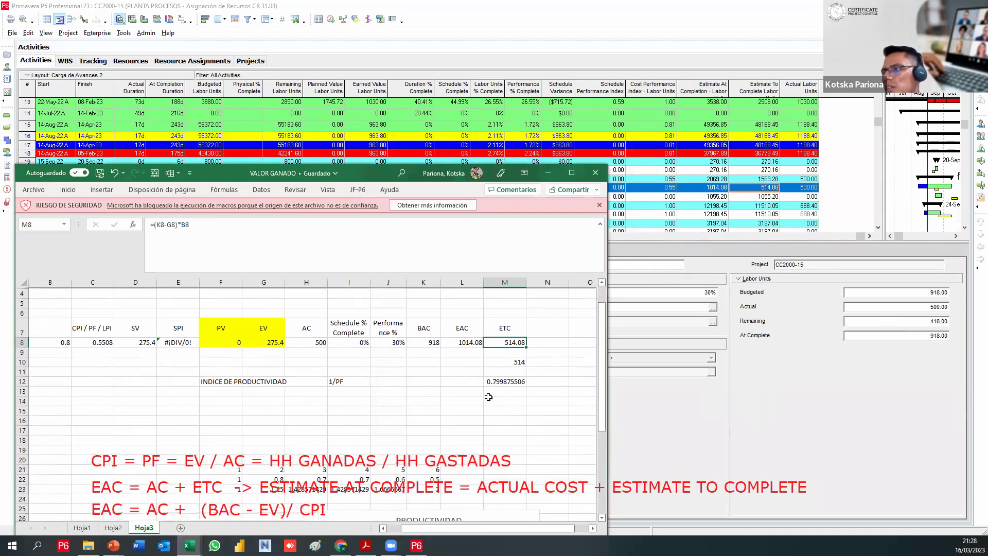
pyautogui.click(513, 371)
# Clear the trial ETC value and performance factor calculation from cells M10 to M12
pyautogui.click(506, 381)
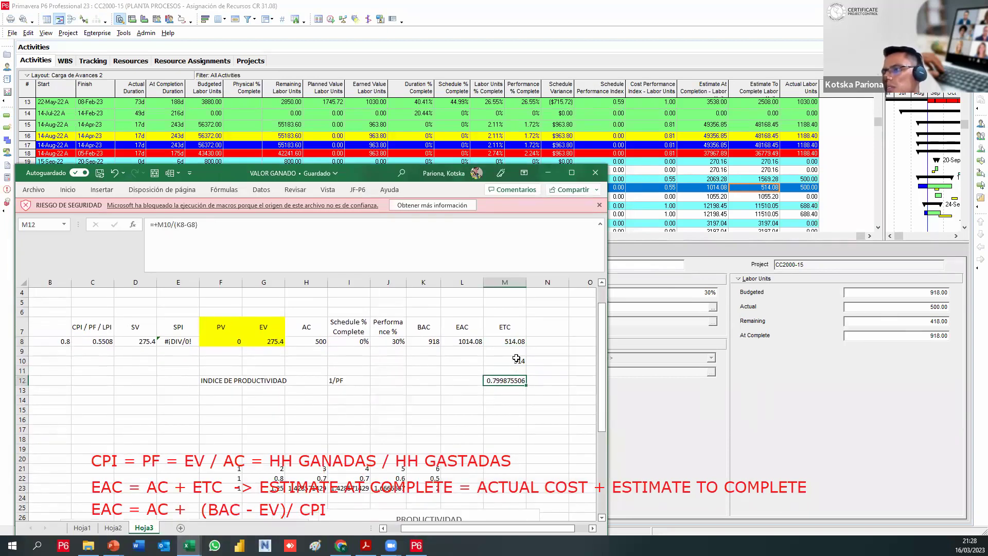
pyautogui.moveTo(506, 390); pyautogui.dragTo(507, 360)
pyautogui.press('Delete')
pyautogui.click(502, 420)
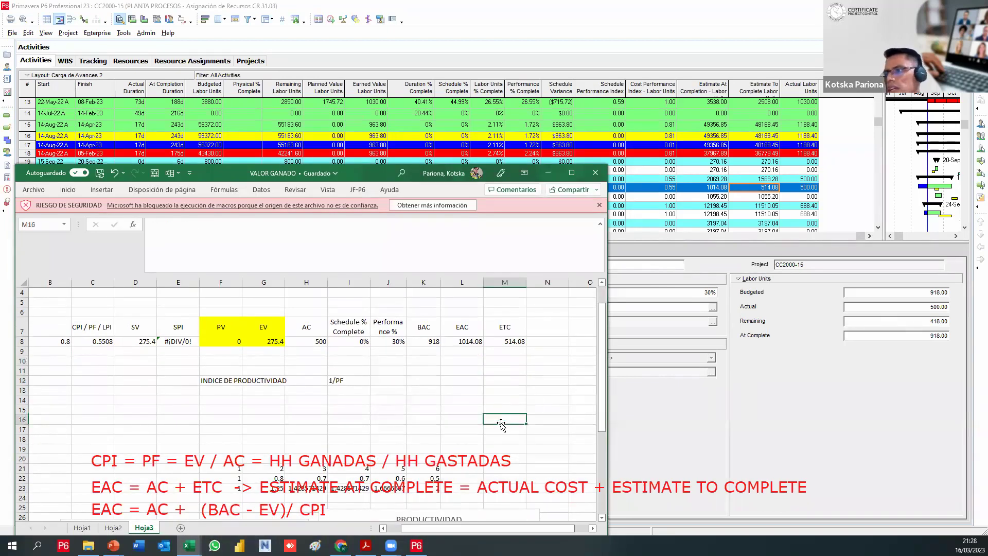
pyautogui.click(512, 342)
pyautogui.click(510, 381)
pyautogui.click(509, 391)
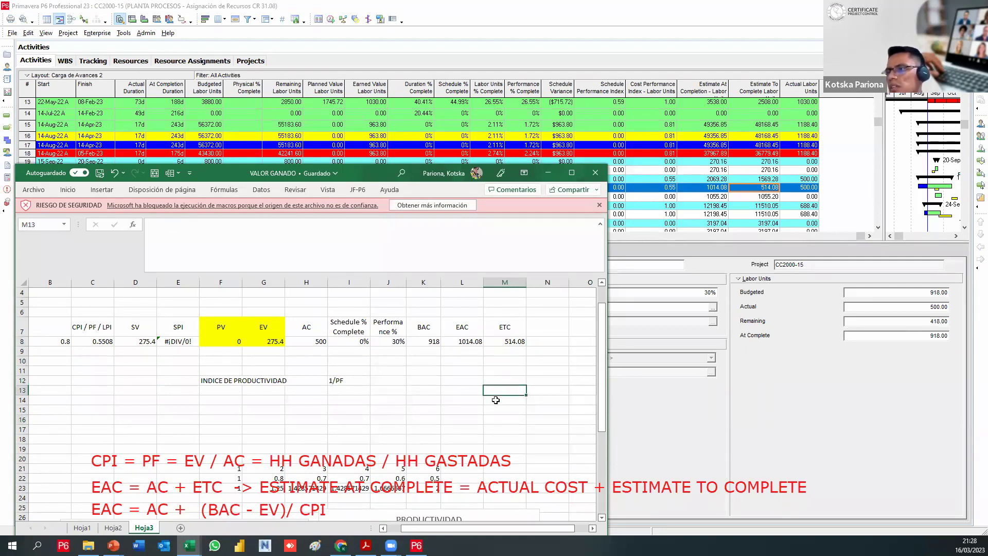
# Check the EAC and ETC calculation in row 8 and close the VALOR GANADO workbook
pyautogui.click(460, 378)
pyautogui.click(412, 410)
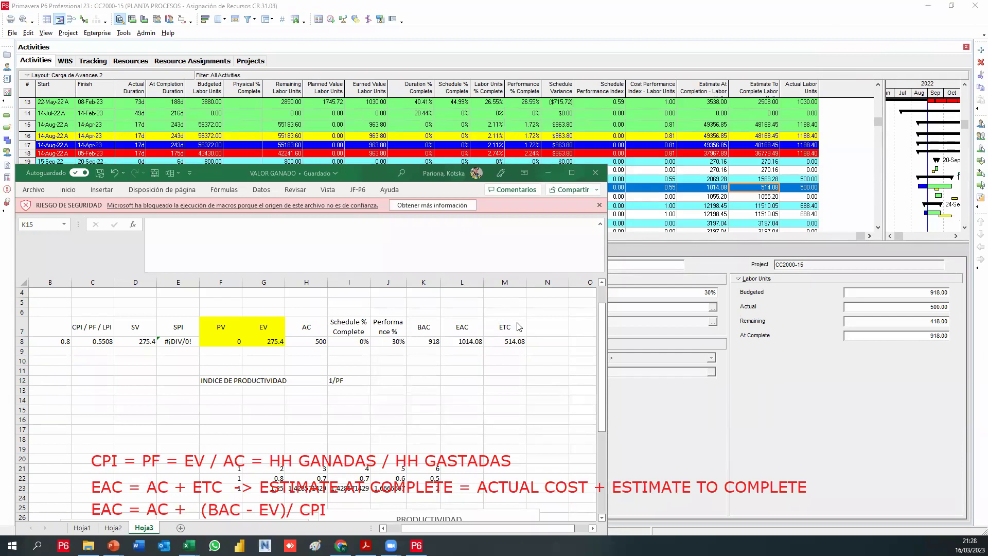
pyautogui.scroll(2, 493, 363)
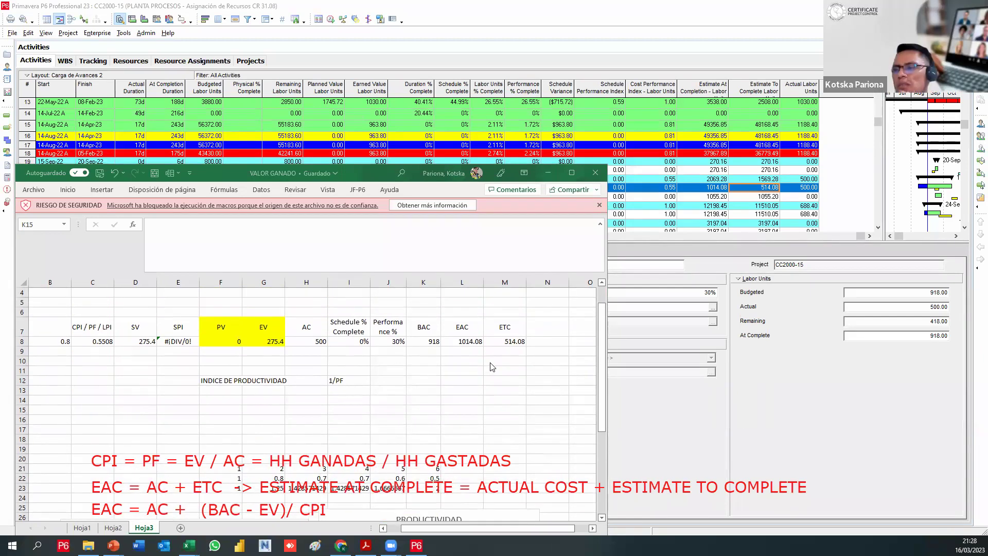
pyautogui.scroll(-1, 493, 366)
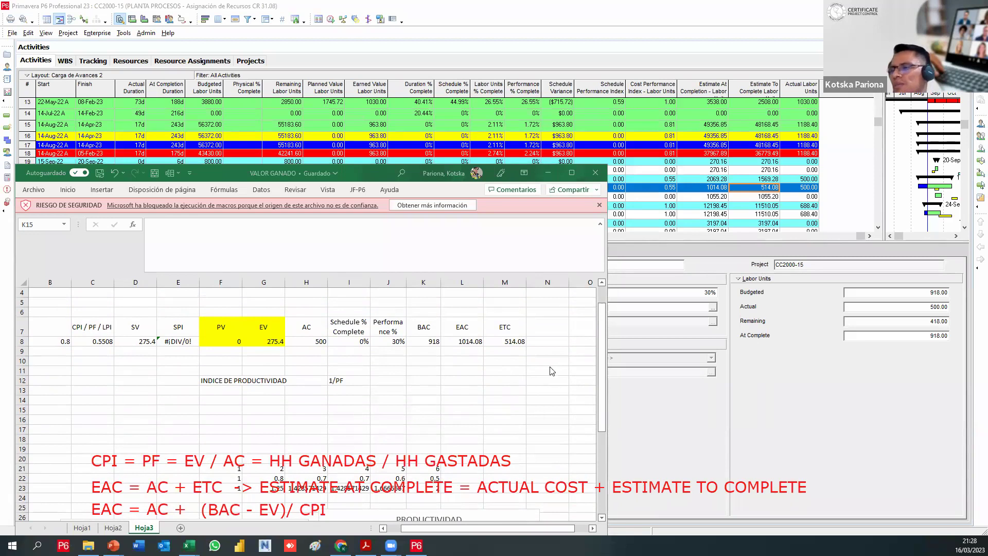
pyautogui.click(596, 172)
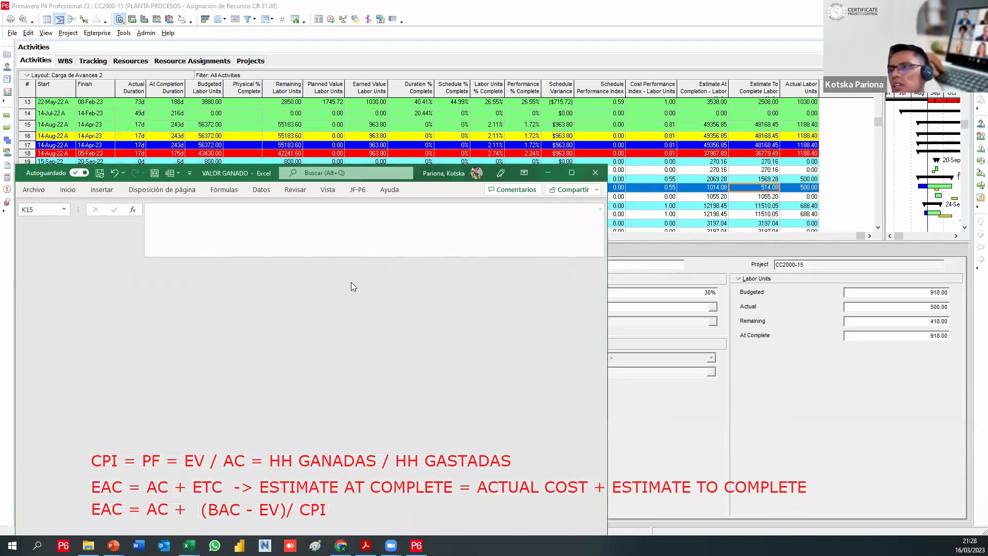
# Switch to the Libro1 workbook, look over its exported activity table and reduce its window
pyautogui.moveTo(189, 546)
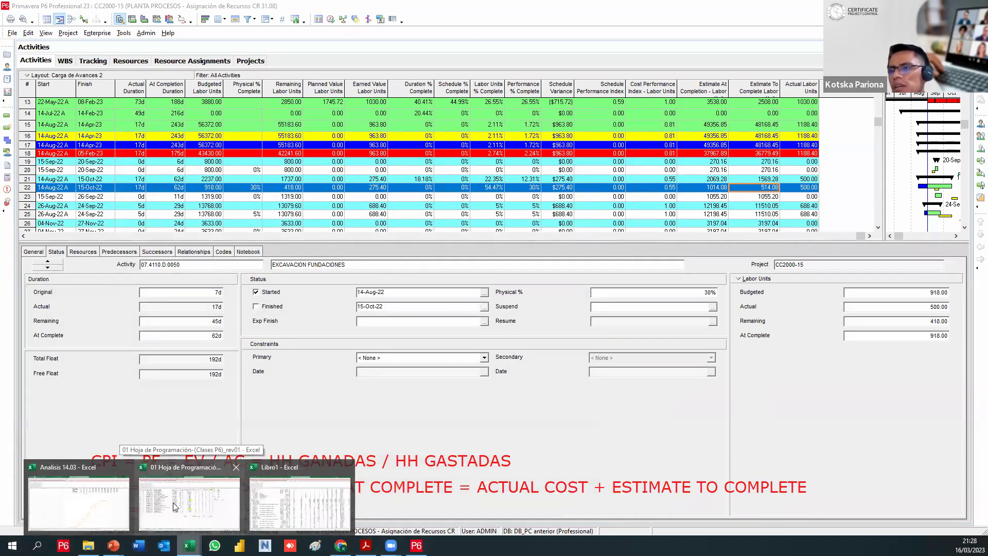
pyautogui.click(295, 507)
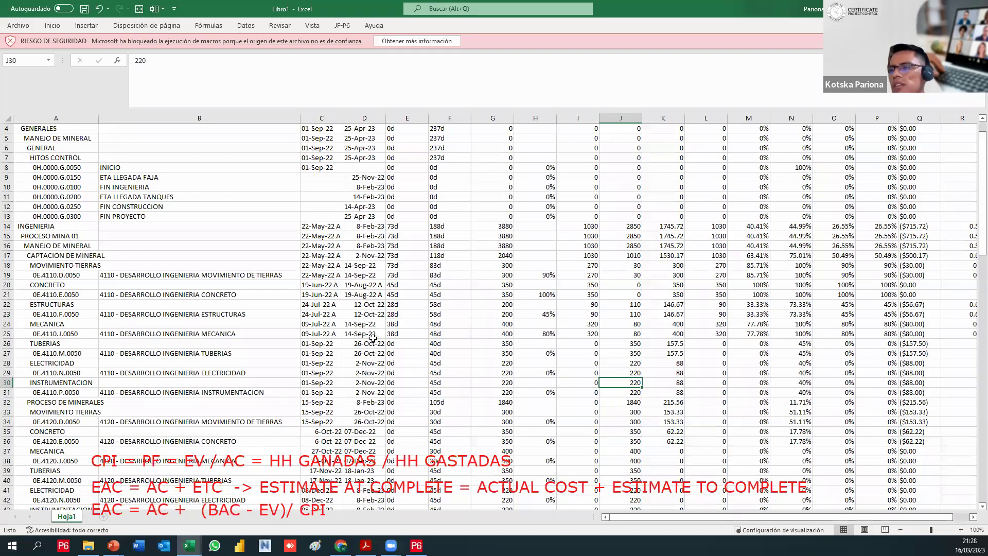
pyautogui.scroll(1, 555, 348)
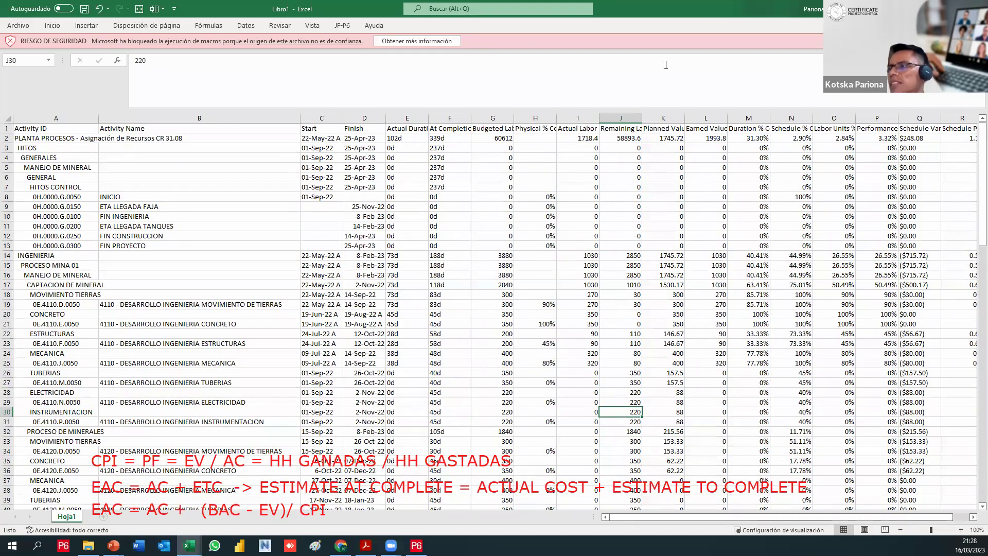
pyautogui.doubleClick(696, 16)
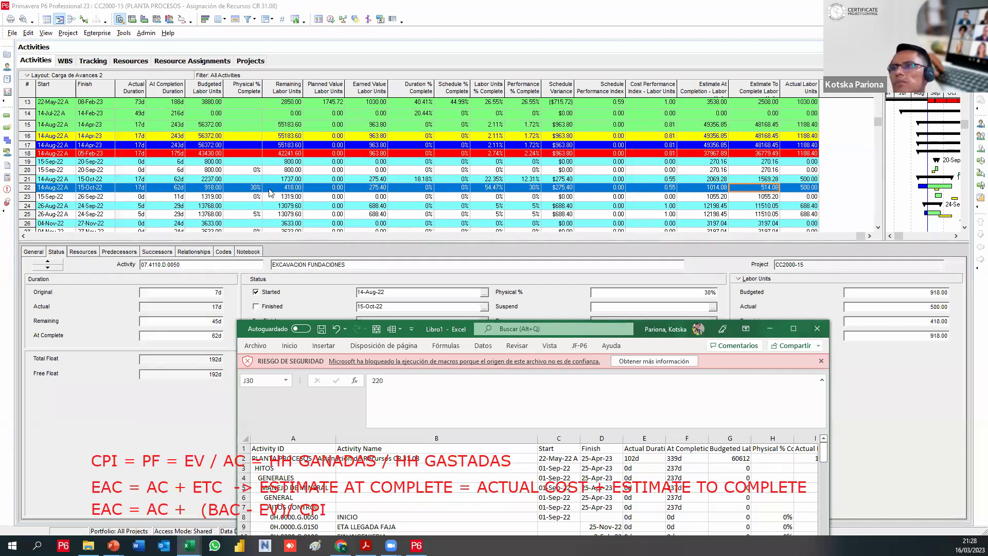
# Return to the P6 activity list and check the physical percent complete of EXCAVACION FUNDACIONES
pyautogui.click(249, 187)
pyautogui.scroll(-1, 265, 186)
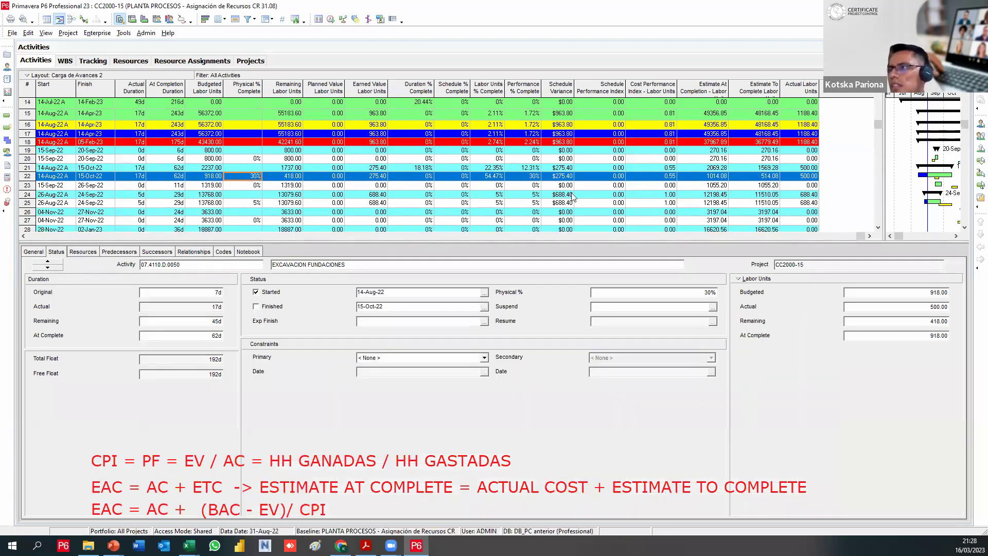
pyautogui.scroll(-2, 615, 182)
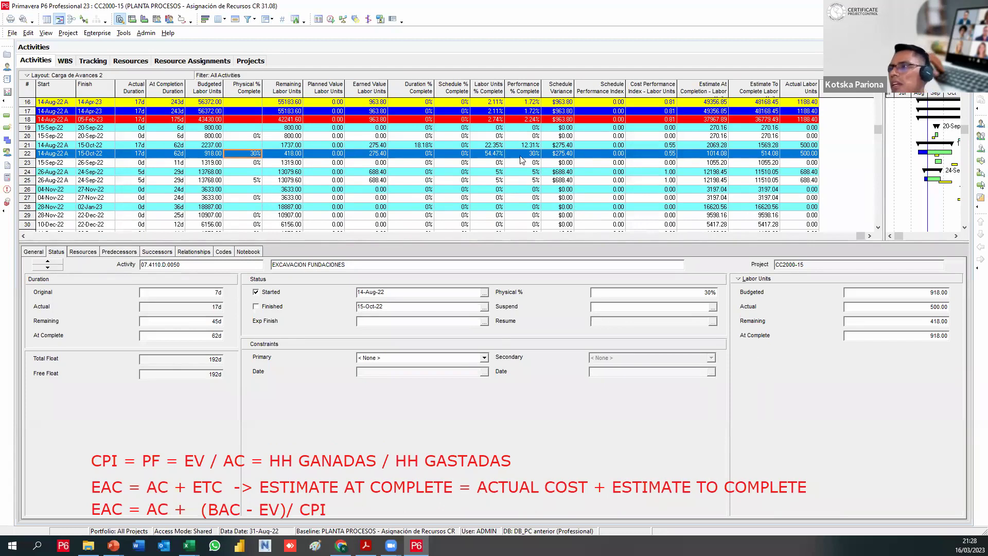
# Examine the Actual Labor Units of the construction activities and compare them with those of EXCAVACION FUNDACIONES
pyautogui.click(800, 157)
pyautogui.click(806, 163)
pyautogui.click(808, 172)
pyautogui.click(804, 181)
pyautogui.scroll(-1, 800, 197)
pyautogui.click(803, 180)
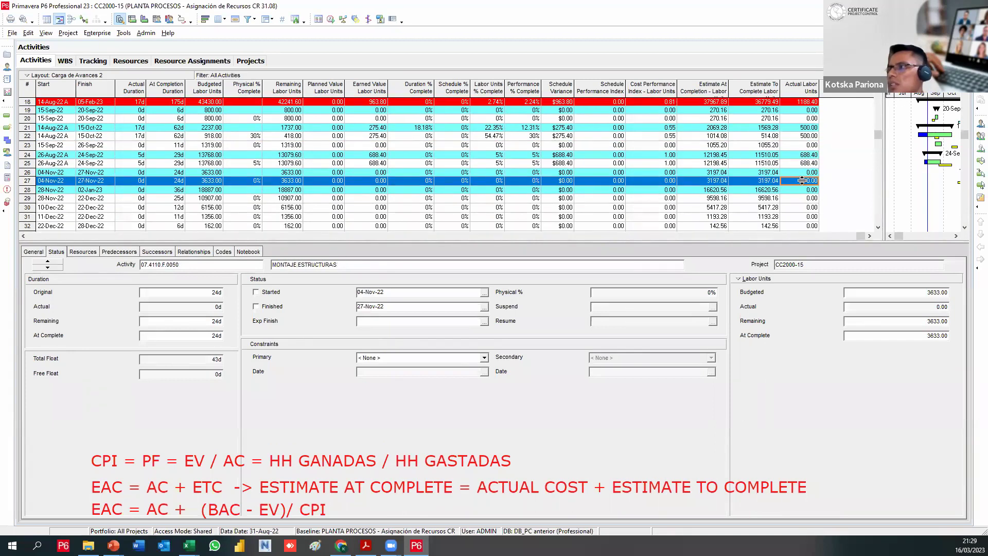
pyautogui.scroll(-1, 802, 181)
pyautogui.click(801, 182)
pyautogui.scroll(-1, 801, 184)
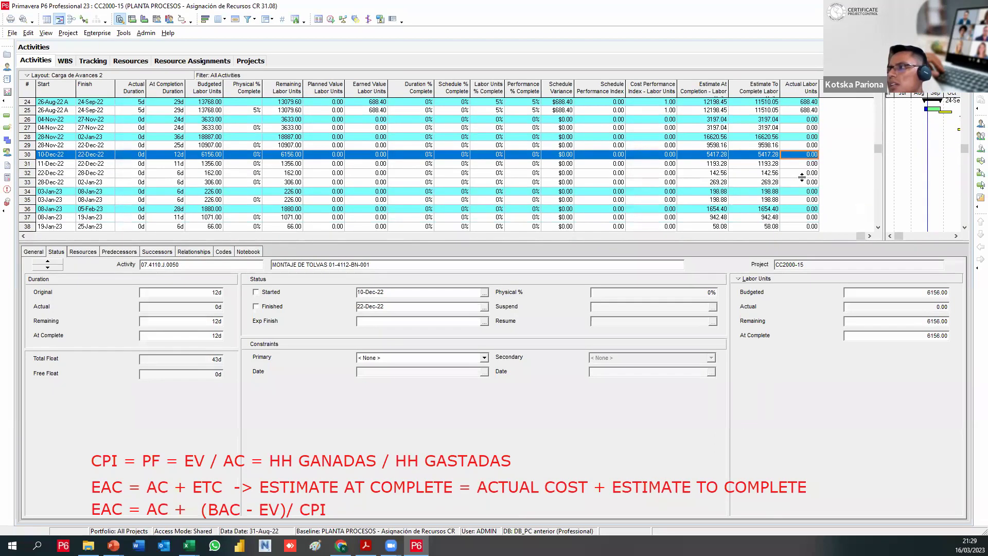
pyautogui.scroll(2, 802, 177)
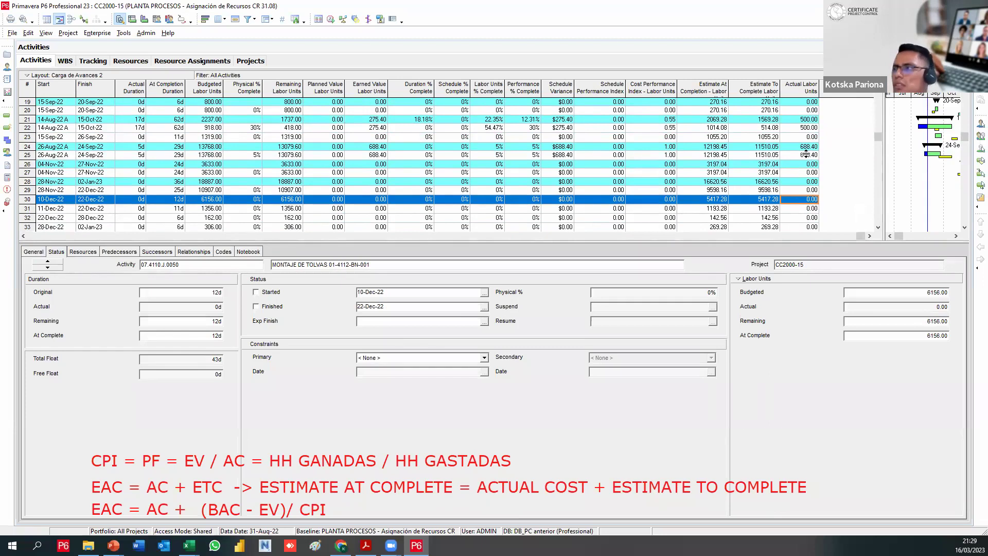
pyautogui.click(810, 128)
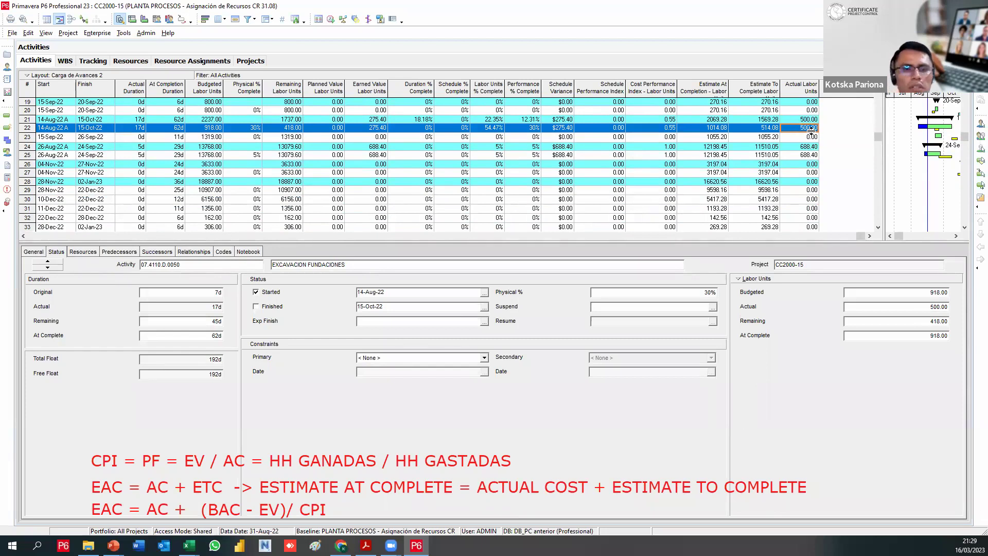
pyautogui.scroll(1, 807, 125)
pyautogui.scroll(-2, 767, 231)
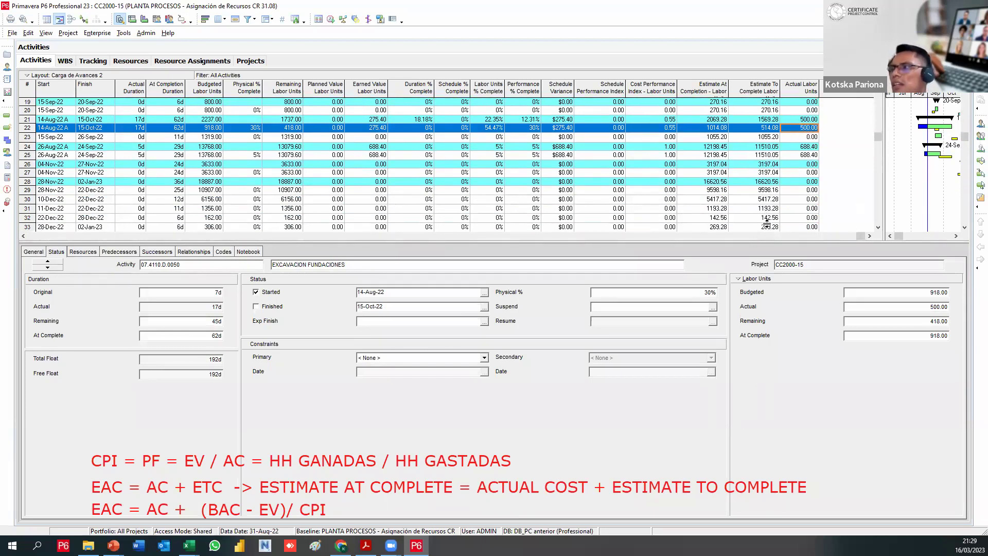
# Bring the Activity ID and Activity Name columns into view and widen the activity table over the Gantt chart
pyautogui.hscroll(-5, 765, 235)
pyautogui.hscroll(3, 765, 234)
pyautogui.hscroll(-3, 764, 235)
pyautogui.moveTo(306, 88); pyautogui.dragTo(262, 89)
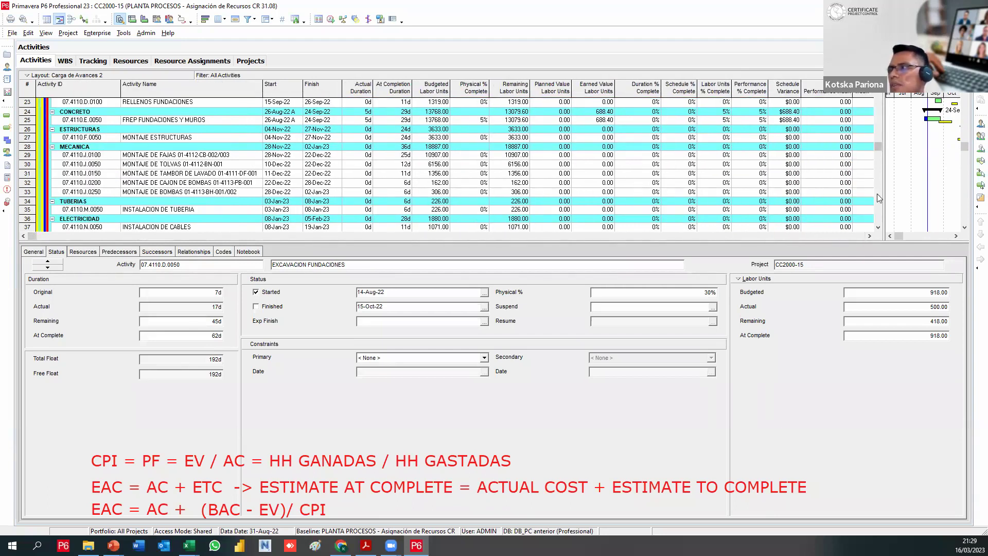
pyautogui.moveTo(883, 193); pyautogui.dragTo(961, 191)
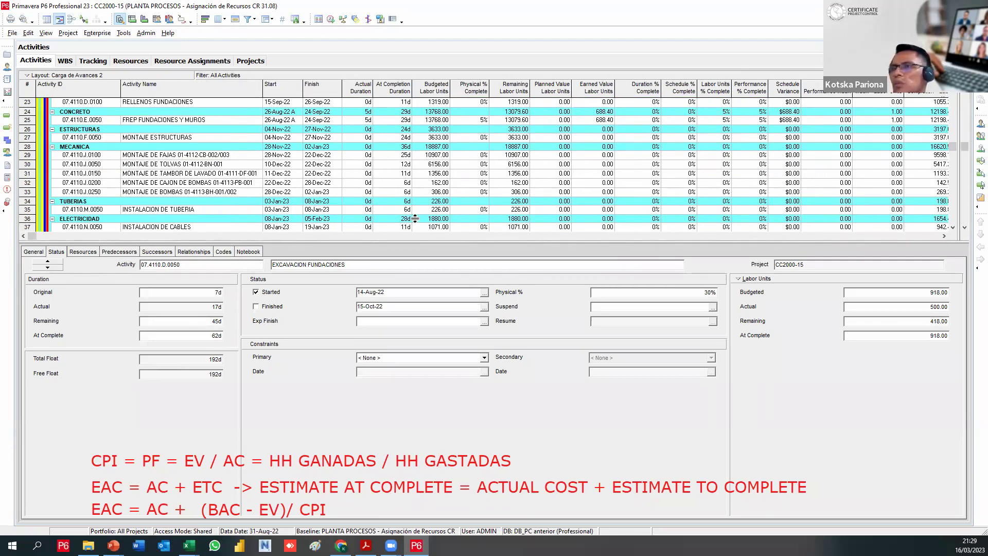
# Review the activities down to PRECOMISIONADO, comparing their names with their EAC, ETC and Actual Labor Units
pyautogui.scroll(-2, 201, 186)
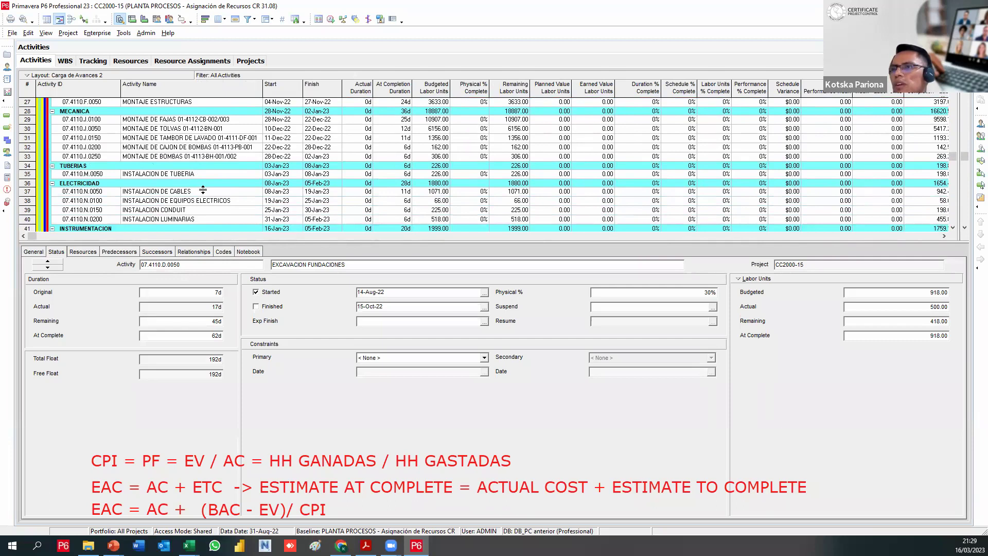
pyautogui.scroll(-3, 204, 193)
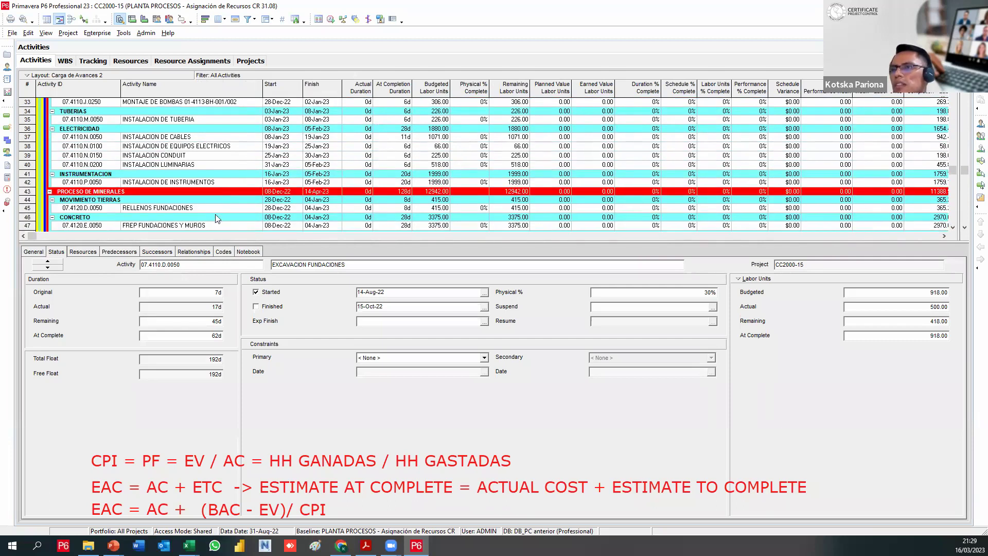
pyautogui.click(261, 235)
pyautogui.scroll(-8, 261, 235)
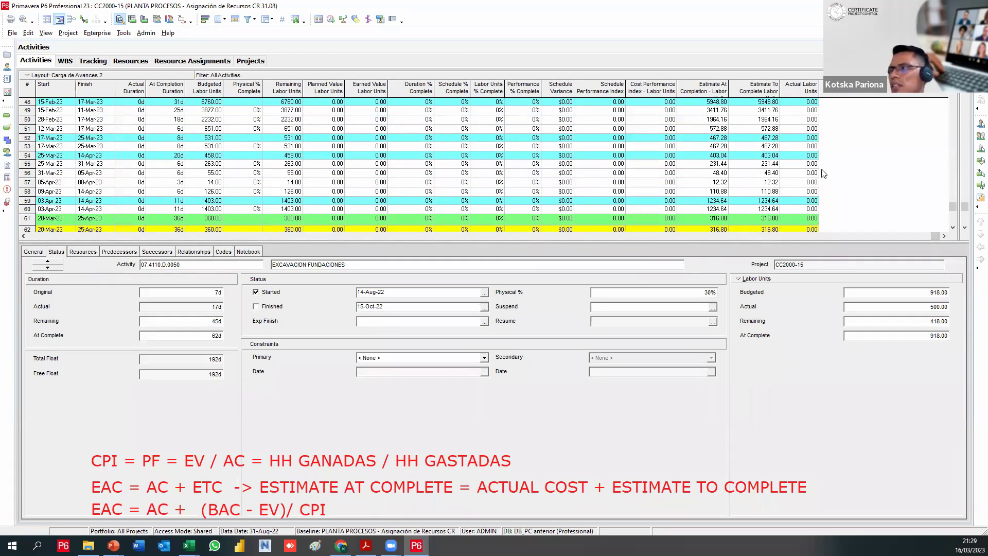
pyautogui.click(720, 237)
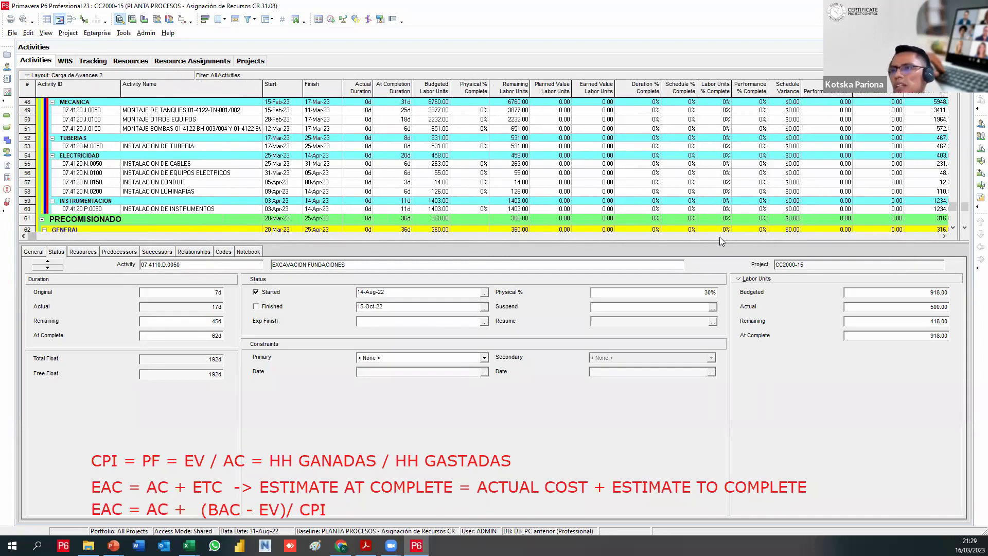
pyautogui.scroll(3, 640, 205)
pyautogui.scroll(8, 639, 205)
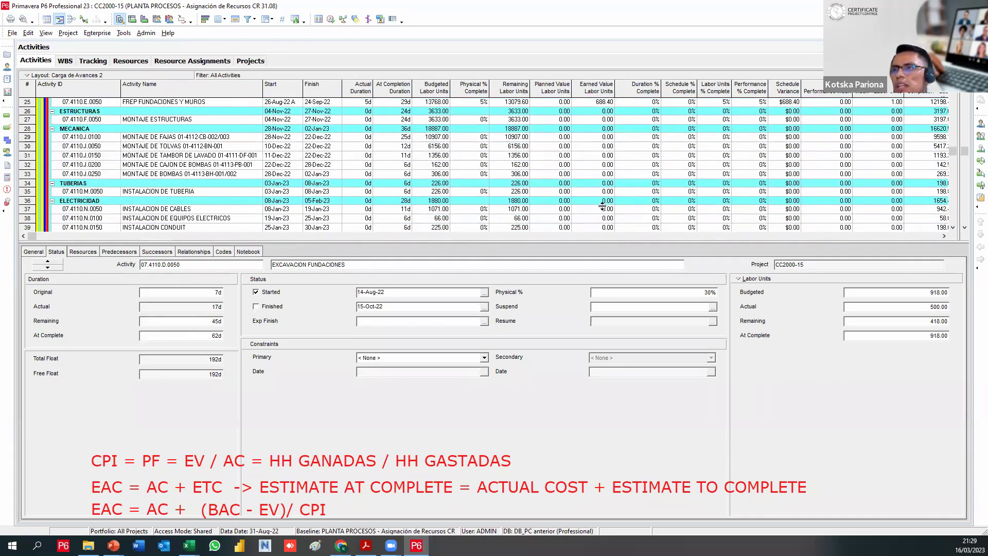
pyautogui.scroll(4, 438, 188)
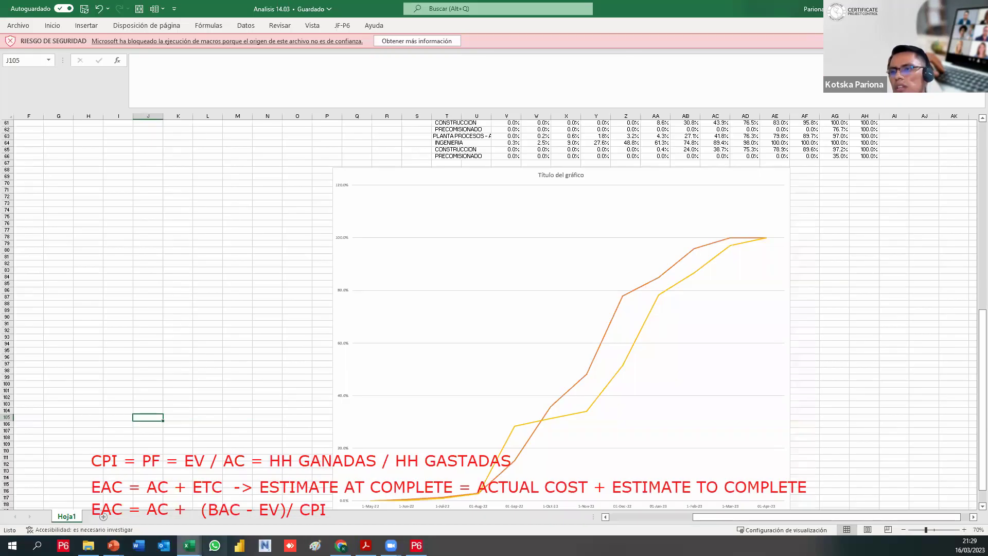
# Switch to the Libro1 workbook and maximize its window to show the exported activity table
pyautogui.moveTo(189, 544)
pyautogui.click(280, 499)
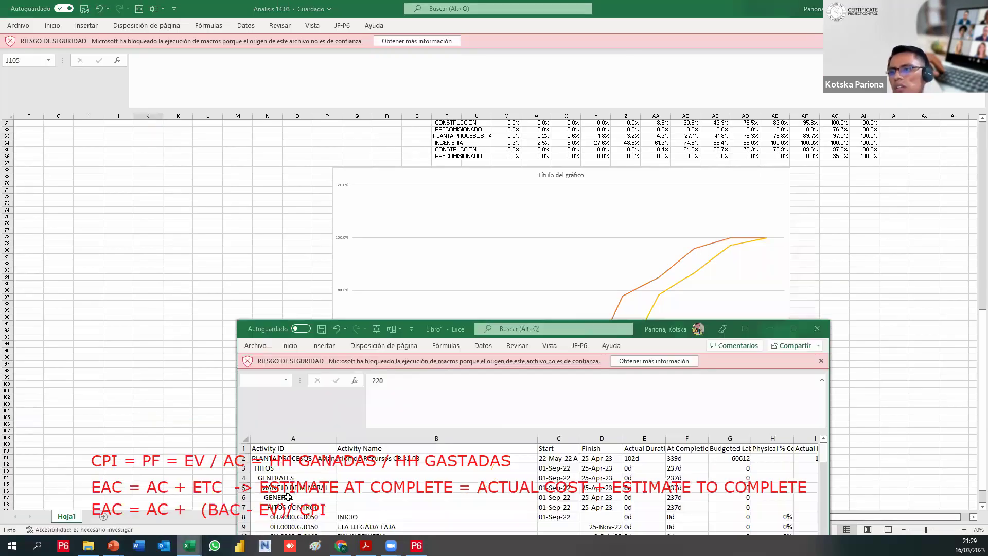
pyautogui.doubleClick(640, 327)
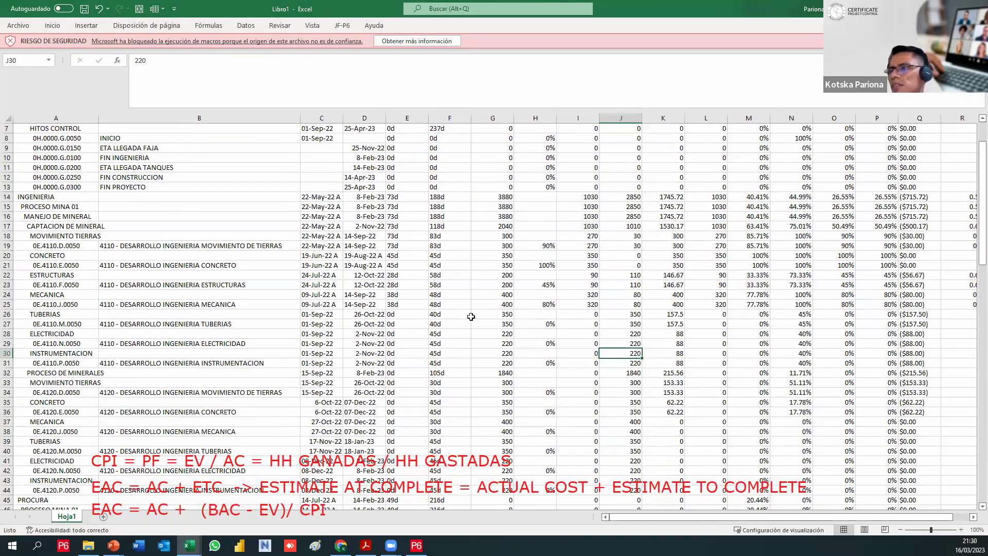
pyautogui.moveTo(256, 312); pyautogui.dragTo(255, 304)
# Insert a blank column between the Activity Name and Start columns of the exported activity table
pyautogui.rightClick(323, 118)
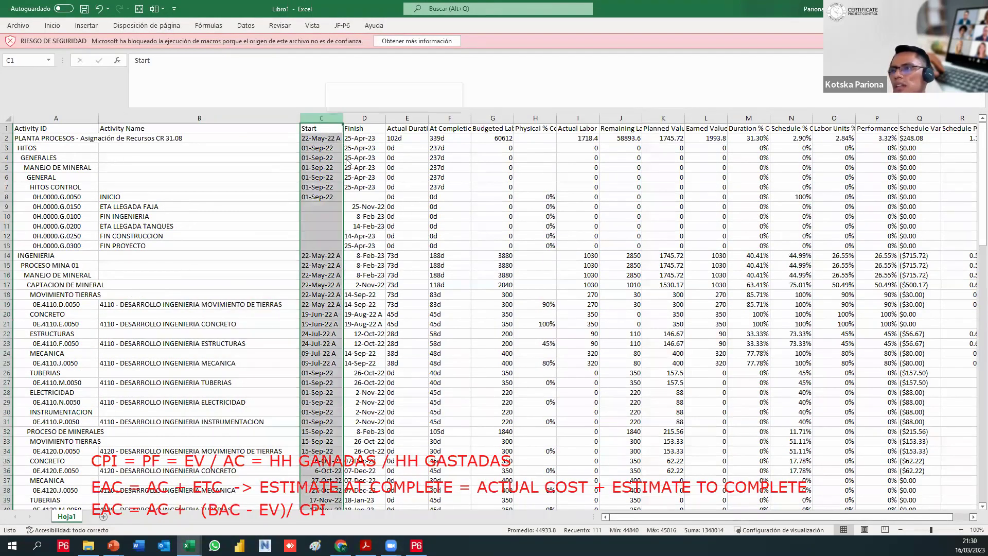
pyautogui.click(363, 222)
pyautogui.click(328, 304)
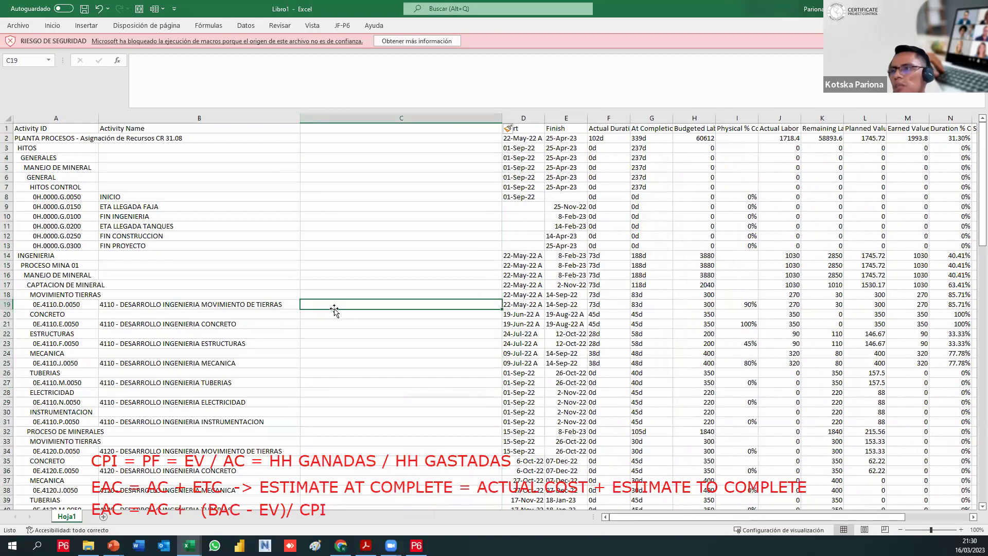
pyautogui.moveTo(328, 305)
pyautogui.mouseDown()
pyautogui.moveTo(328, 418)
pyautogui.moveTo(333, 304)
pyautogui.moveTo(457, 298)
pyautogui.moveTo(463, 315)
pyautogui.moveTo(969, 307)
pyautogui.moveTo(194, 288)
pyautogui.moveTo(221, 309)
pyautogui.moveTo(319, 305)
pyautogui.mouseUp()
pyautogui.click(374, 304)
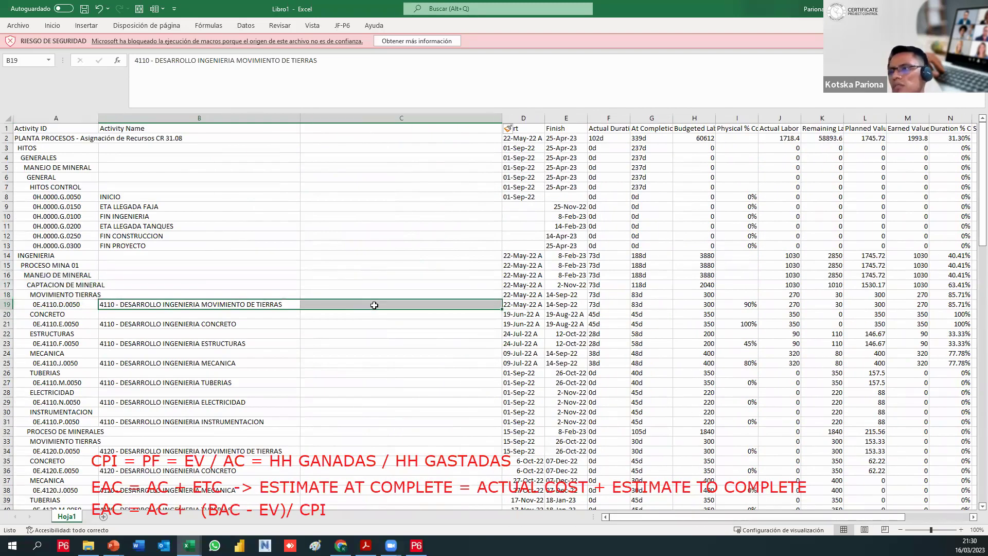
pyautogui.scroll(-1, 378, 326)
pyautogui.click(333, 296)
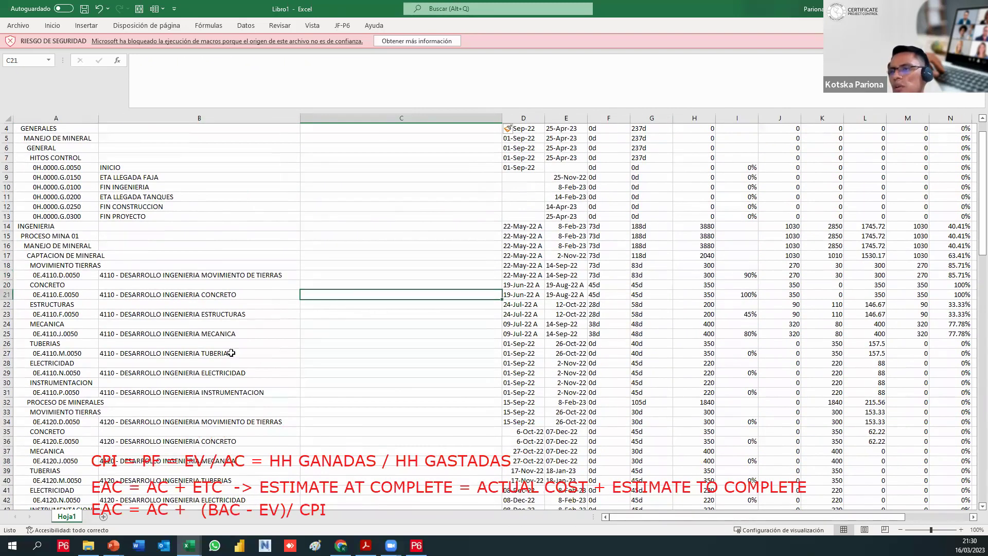
# Switch back to P6 and look over the activities under the CONSTRUCCION group
pyautogui.click(417, 546)
pyautogui.scroll(-4, 240, 196)
pyautogui.scroll(-3, 240, 197)
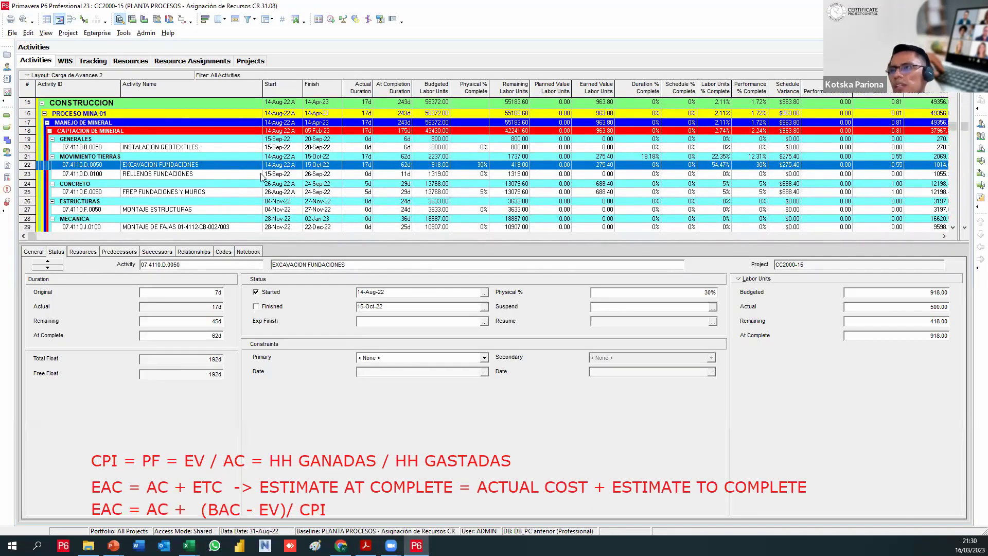
pyautogui.scroll(3, 280, 171)
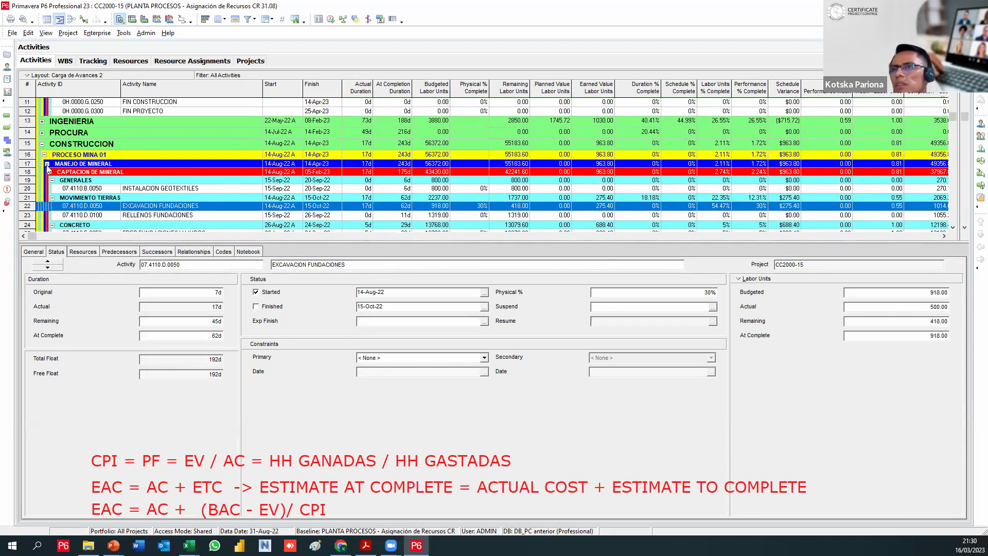
pyautogui.click(47, 164)
pyautogui.click(128, 234)
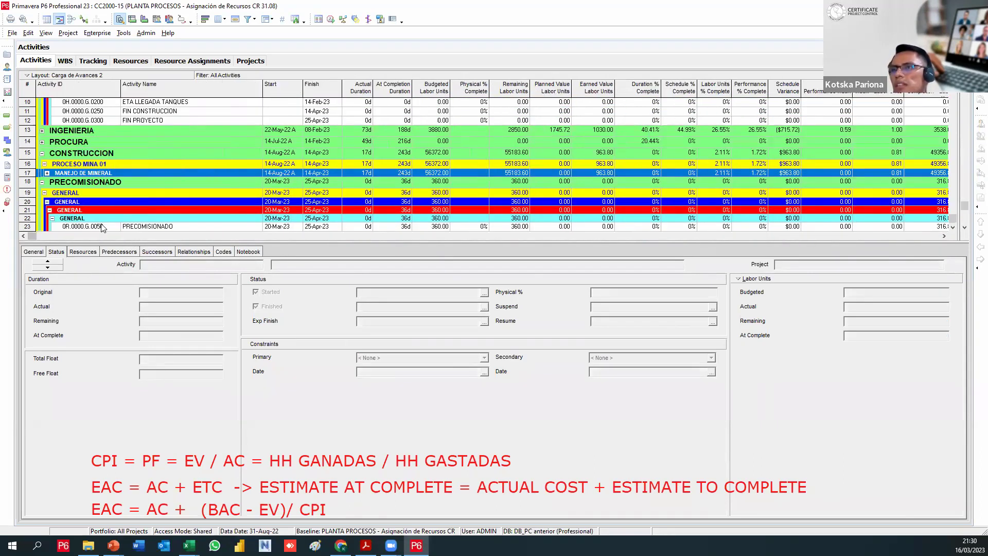
pyautogui.click(47, 173)
# Collapse the CAPTACION DE MINERAL and PROCESO DE MINERALES groups and select the CAPTACION DE MINERAL row
pyautogui.click(52, 111)
pyautogui.click(50, 110)
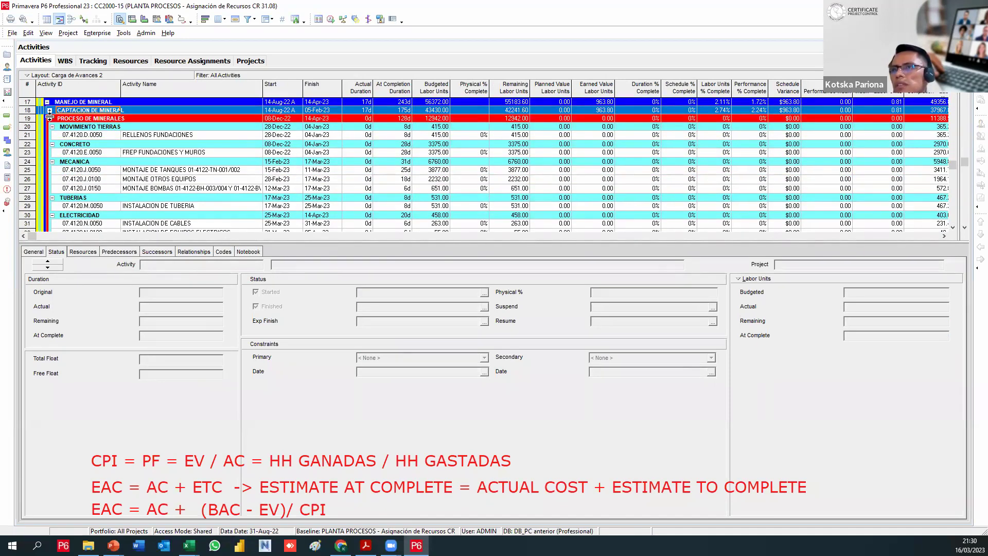
pyautogui.click(49, 118)
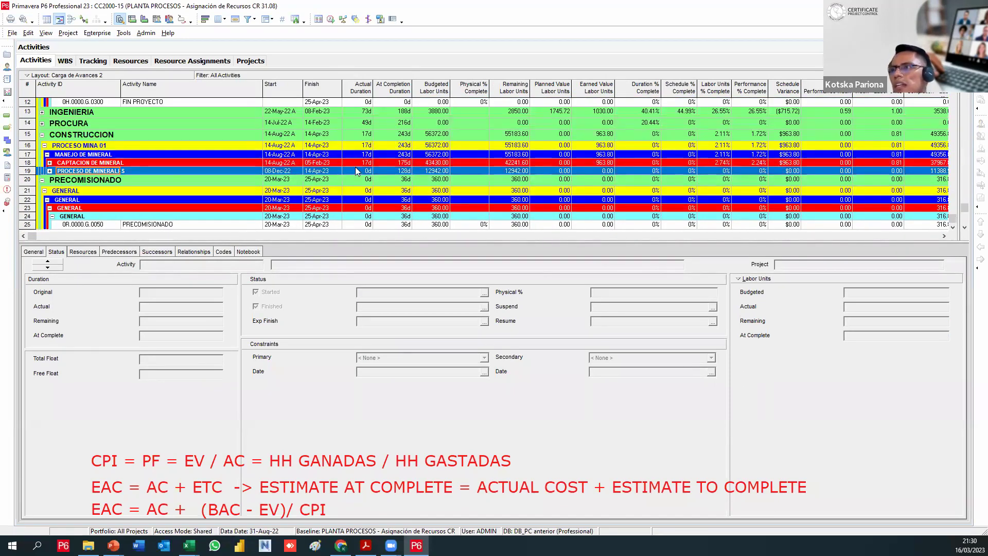
pyautogui.click(533, 163)
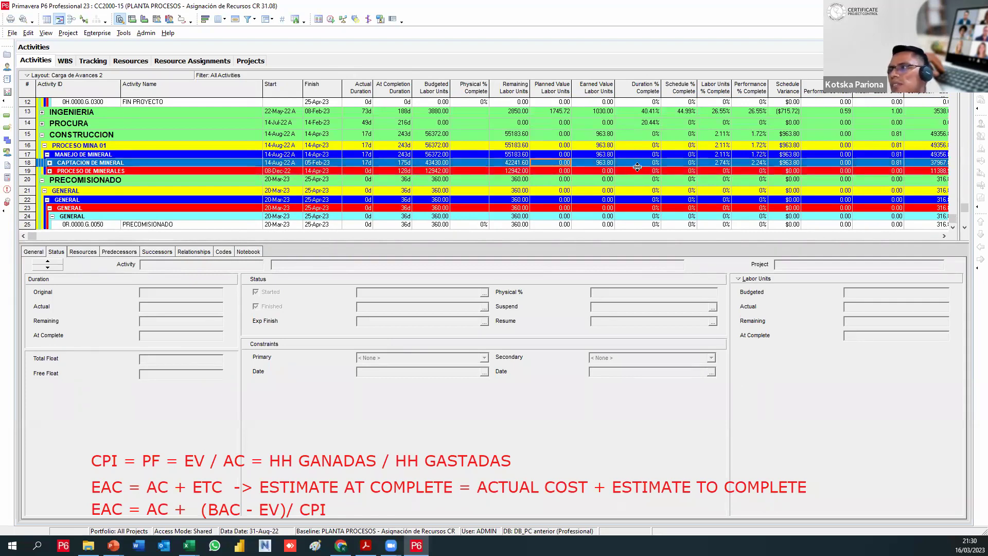
# Compare the earned value figures of the CAPTACION DE MINERAL and PROCESO DE MINERALES groups and select both rows together
pyautogui.click(637, 171)
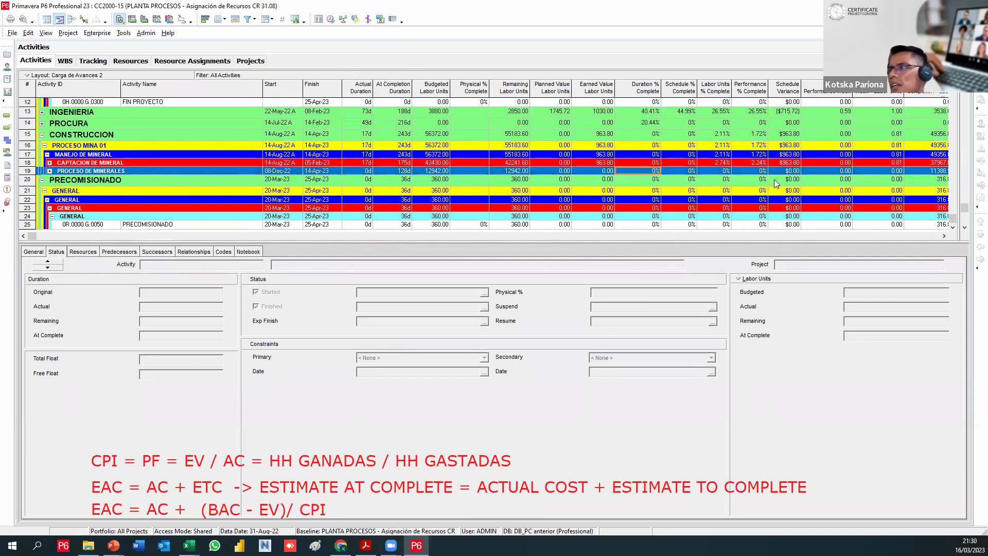
pyautogui.click(913, 163)
pyautogui.click(912, 171)
pyautogui.click(557, 163)
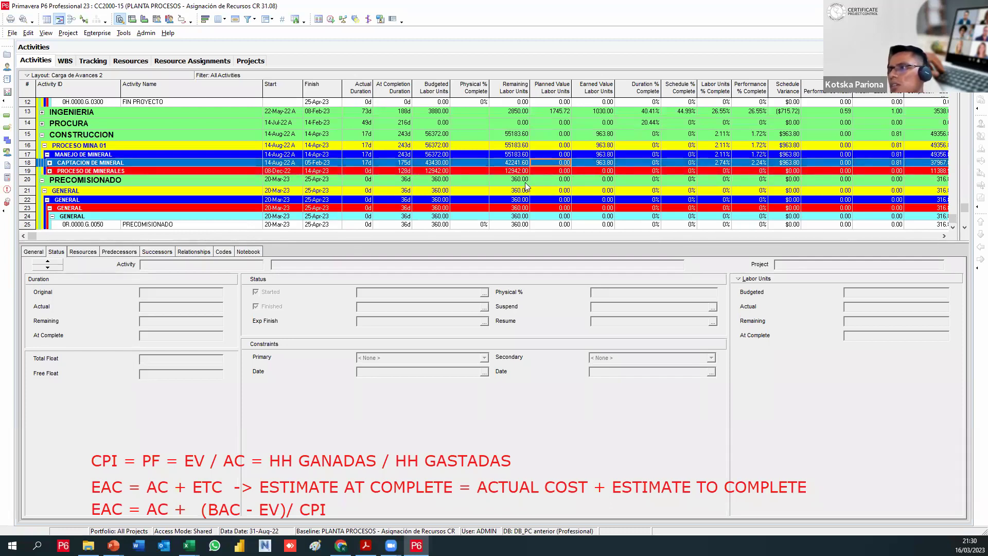
pyautogui.keyDown('shift'); pyautogui.click(539, 172); pyautogui.keyUp('shift')
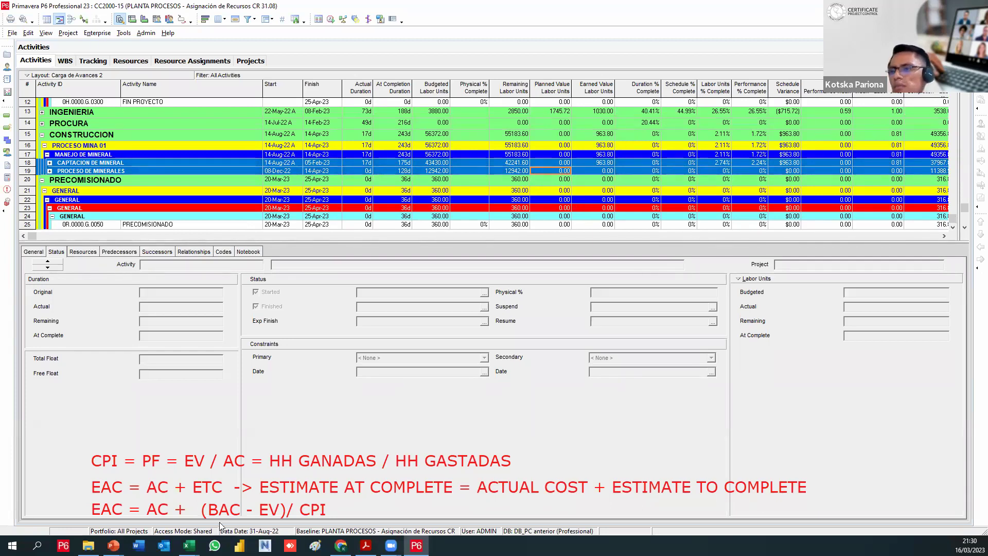
# Switch to the Analisis 14.03 workbook in Excel and view its chart of the LB and FORECAST curves
pyautogui.moveTo(188, 544)
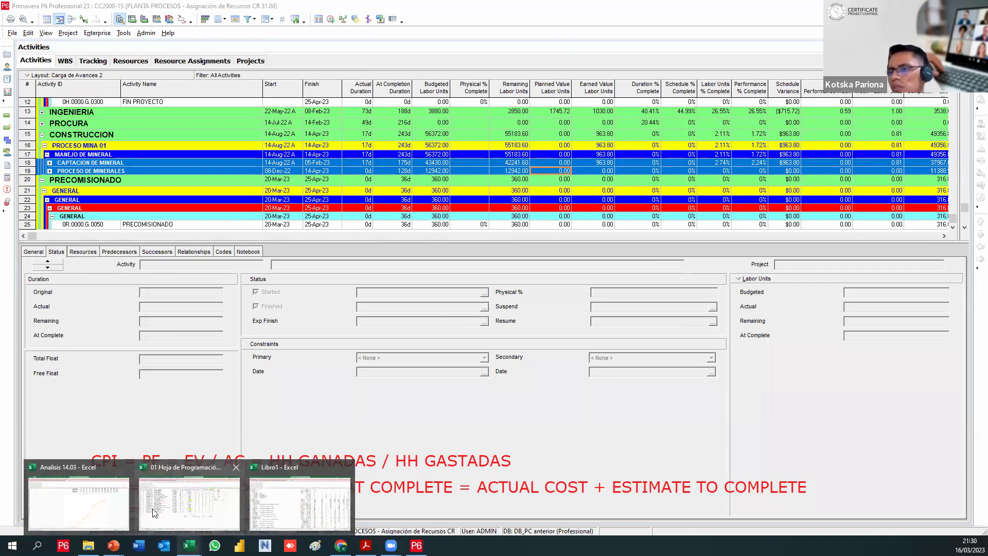
pyautogui.click(78, 500)
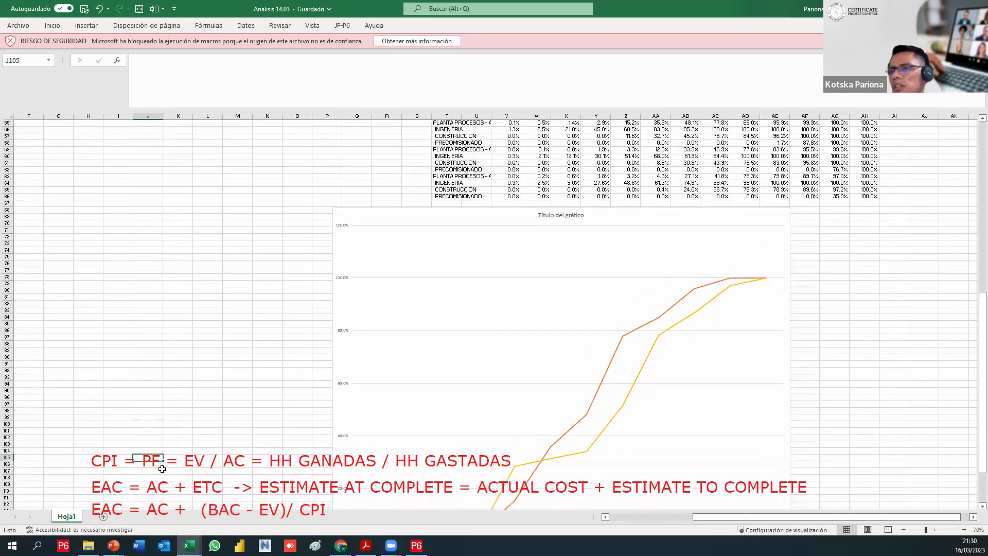
pyautogui.scroll(-3, 499, 360)
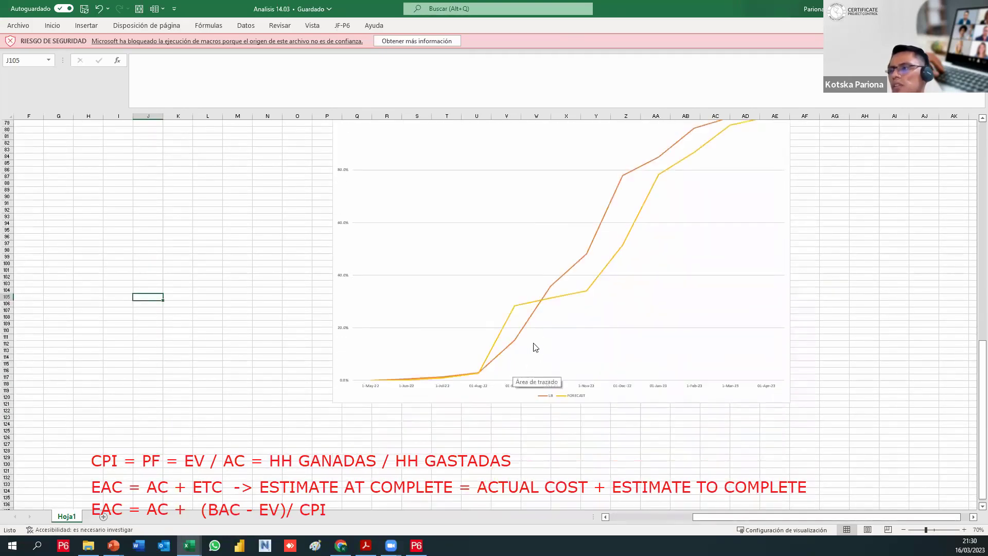
# Return to P6 and look over the project's groups from the top summary down to the PRECOMISIONADO activity
pyautogui.hotkey('alt', 'Tab')
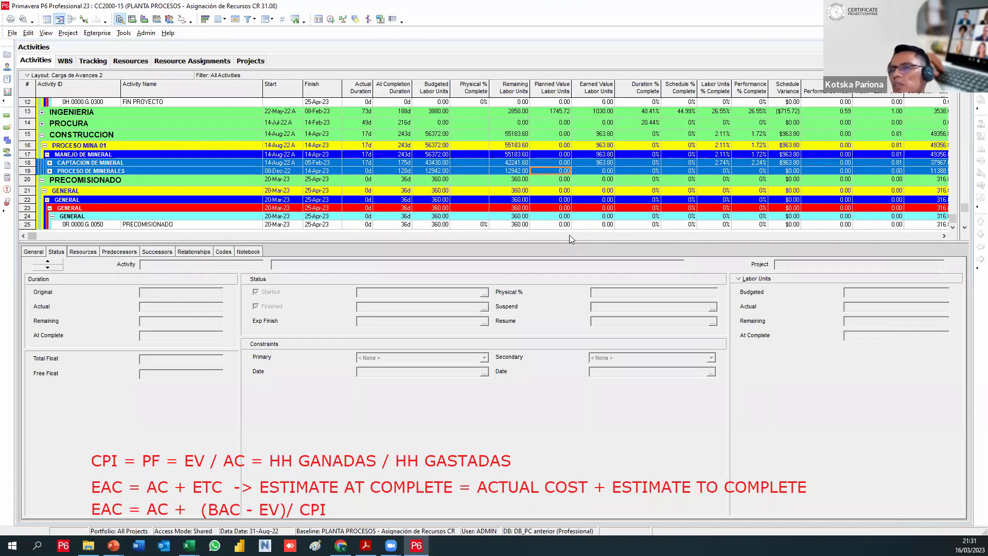
pyautogui.click(569, 235)
pyautogui.click(569, 235)
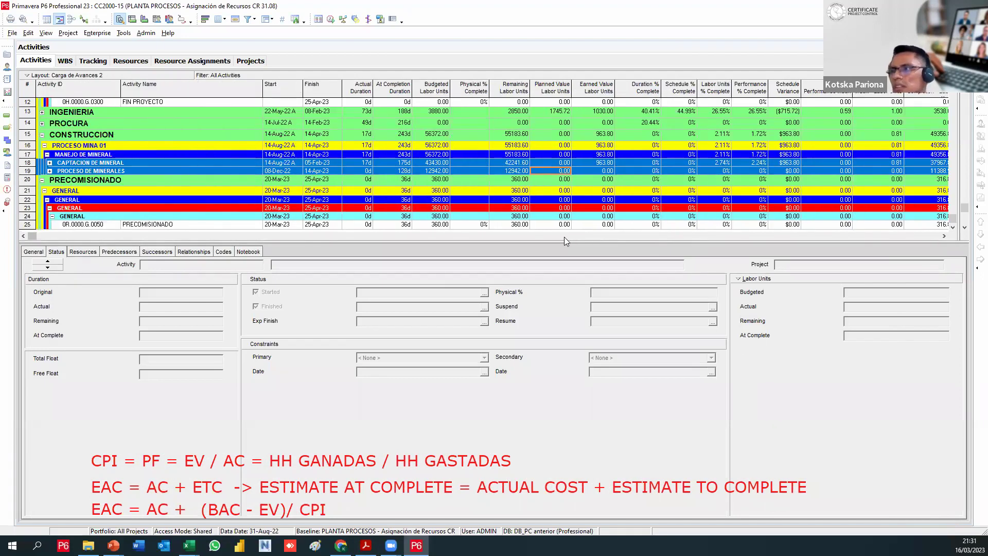
pyautogui.click(564, 236)
pyautogui.click(547, 239)
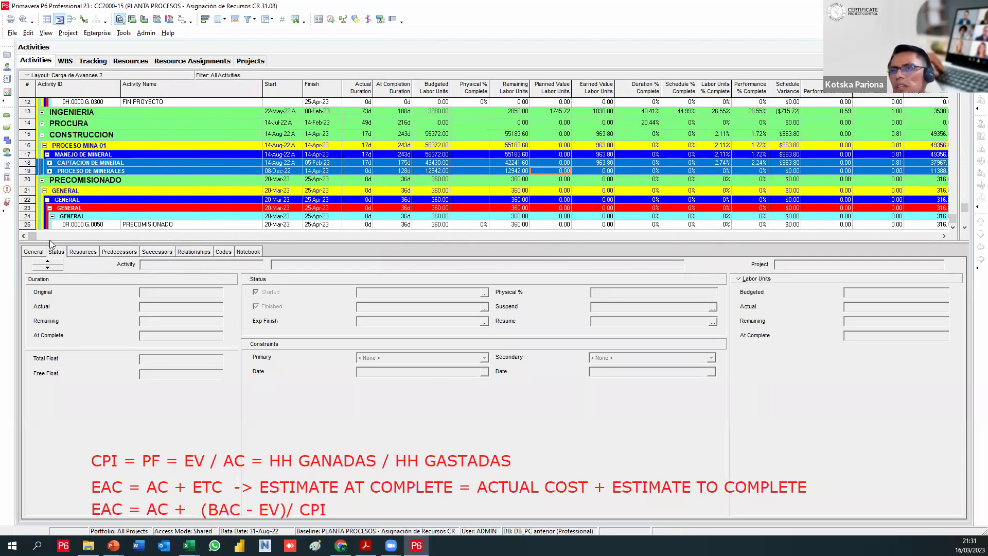
pyautogui.moveTo(35, 237)
pyautogui.mouseDown()
pyautogui.moveTo(393, 242)
pyautogui.moveTo(605, 260)
pyautogui.moveTo(36, 238)
pyautogui.mouseUp()
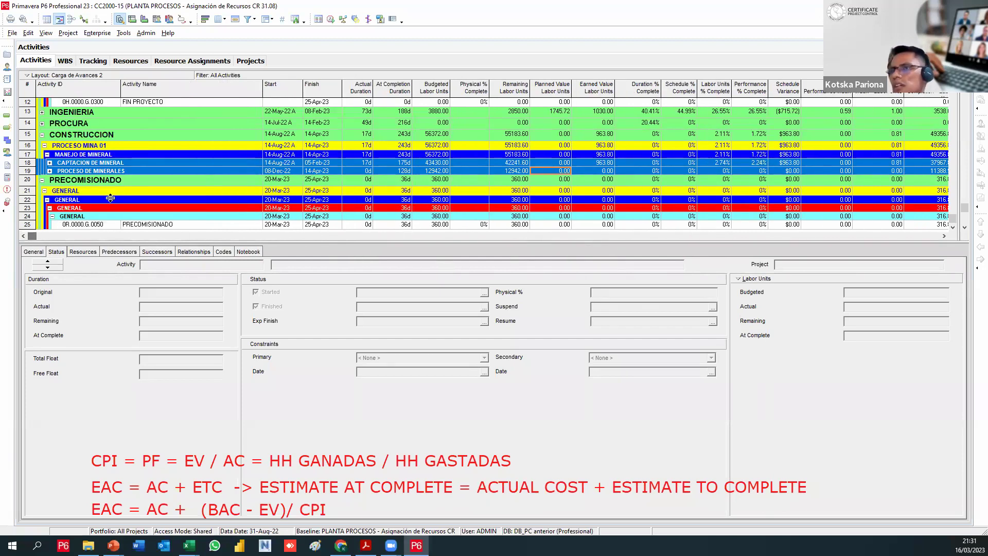
pyautogui.scroll(4, 93, 191)
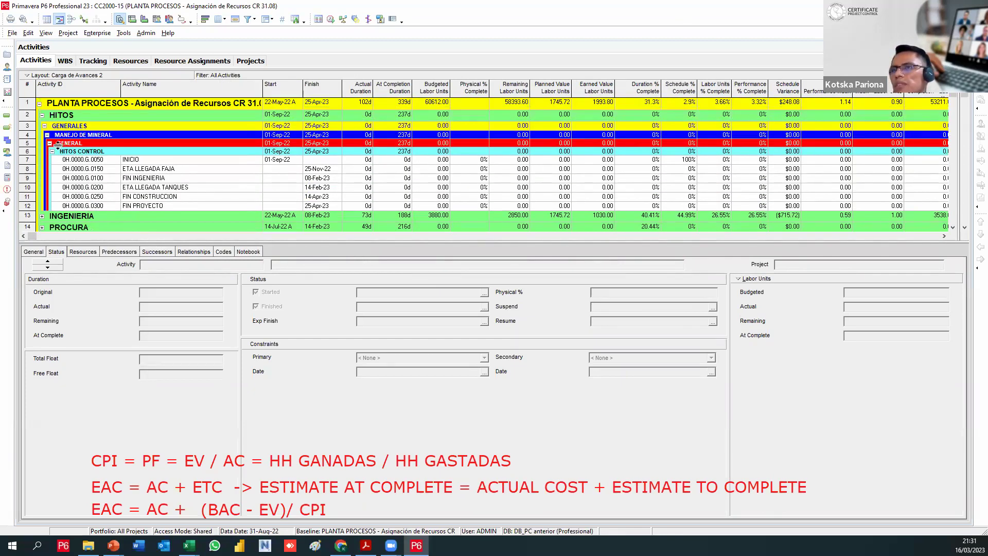
pyautogui.scroll(-4, 586, 158)
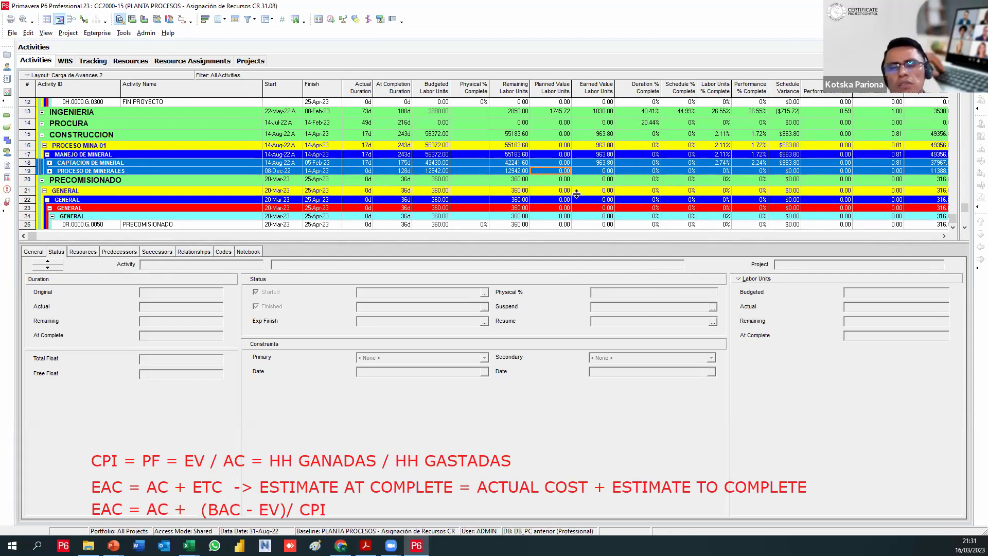
pyautogui.scroll(5, 583, 202)
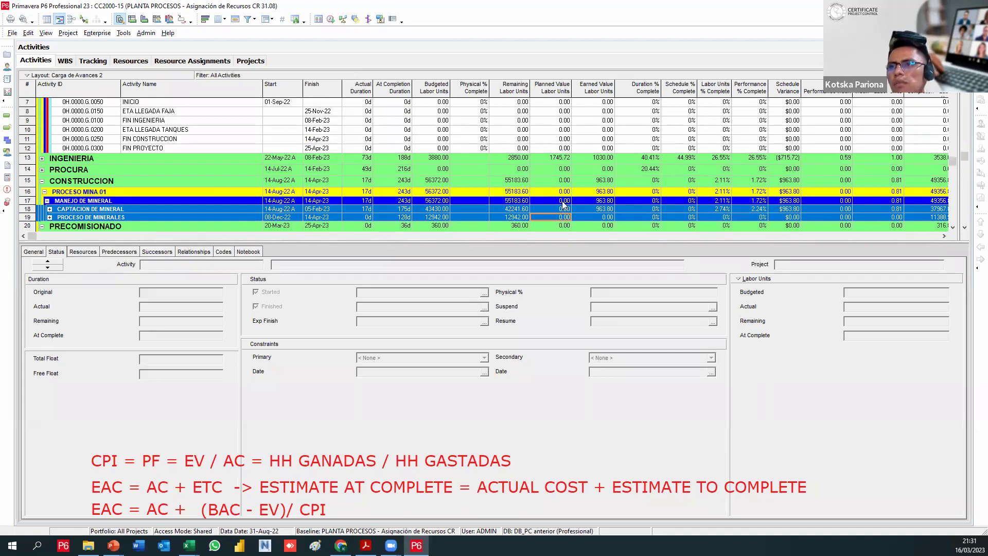
pyautogui.scroll(-3, 365, 214)
pyautogui.scroll(-2, 365, 213)
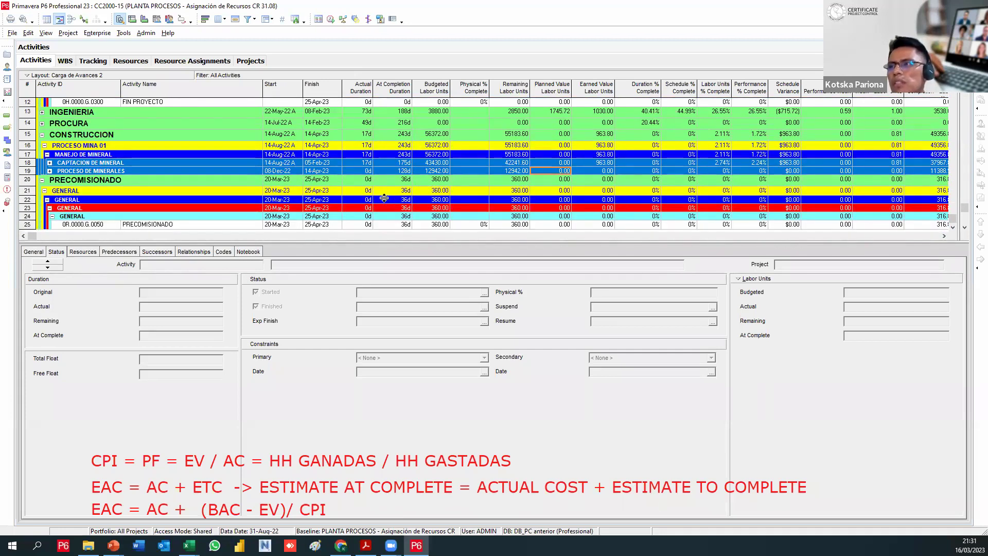
pyautogui.click(437, 224)
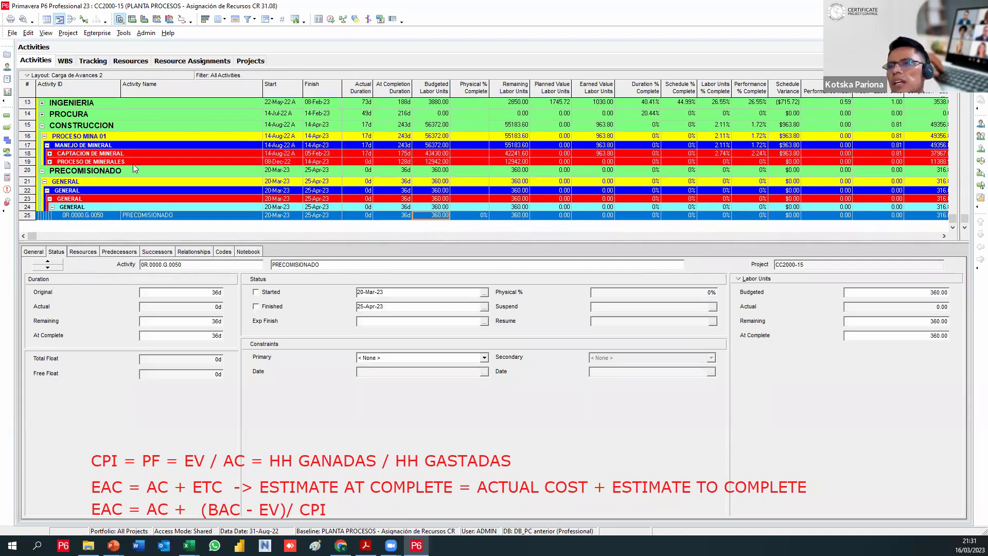
# Expand the CAPTACION DE MINERAL group and examine the remaining labor units of the MECANICA activities
pyautogui.click(50, 153)
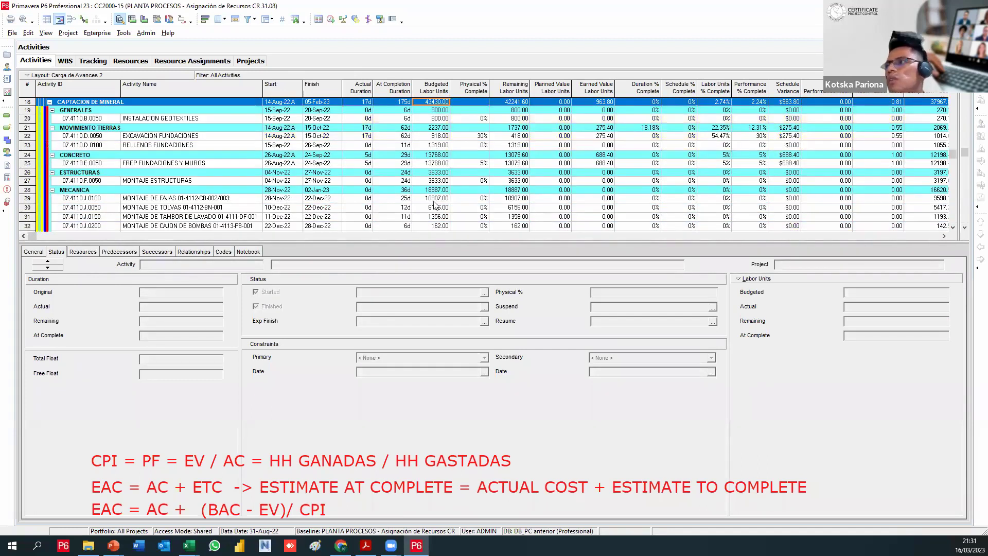
pyautogui.scroll(-3, 432, 206)
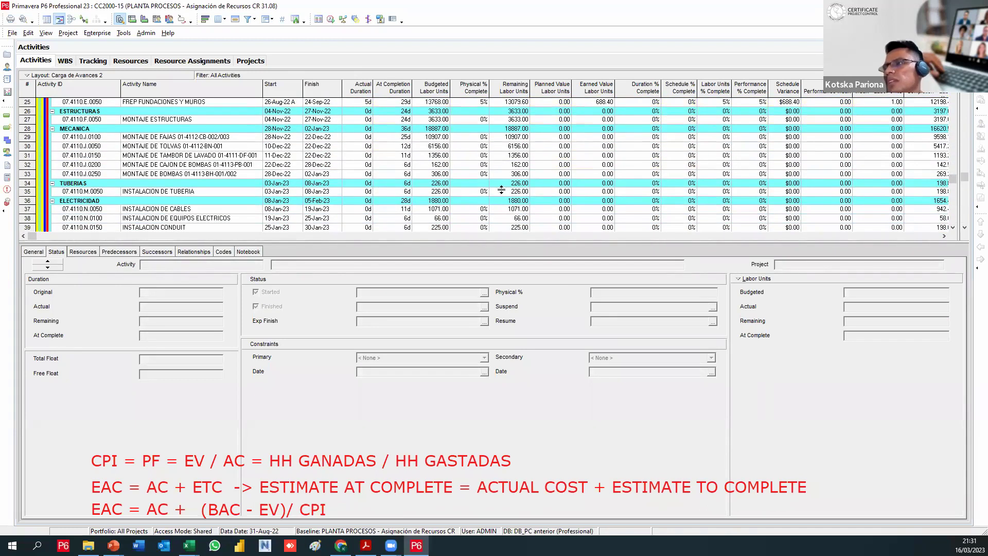
pyautogui.click(515, 147)
pyautogui.click(512, 156)
pyautogui.click(509, 165)
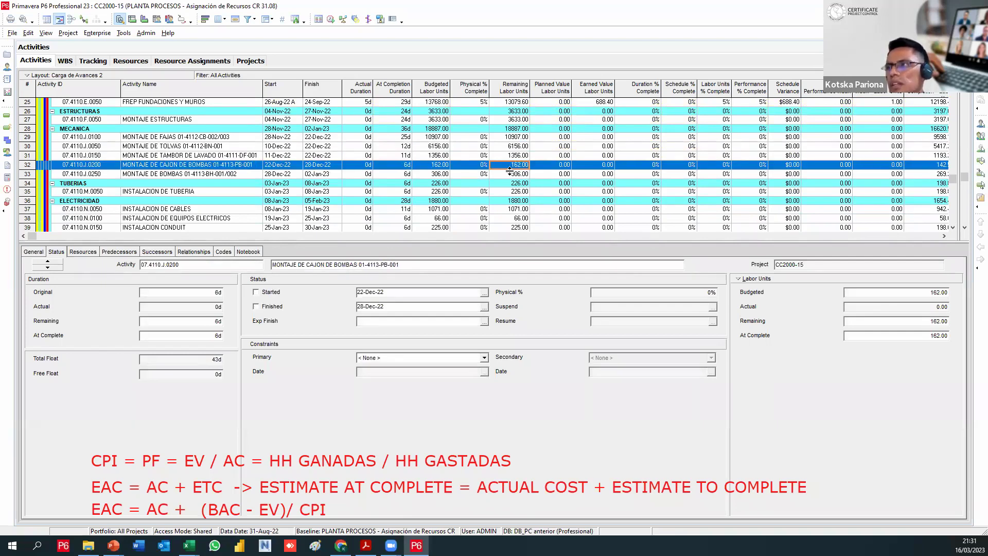
pyautogui.click(512, 175)
pyautogui.click(516, 156)
pyautogui.click(520, 147)
pyautogui.click(518, 157)
pyautogui.click(515, 166)
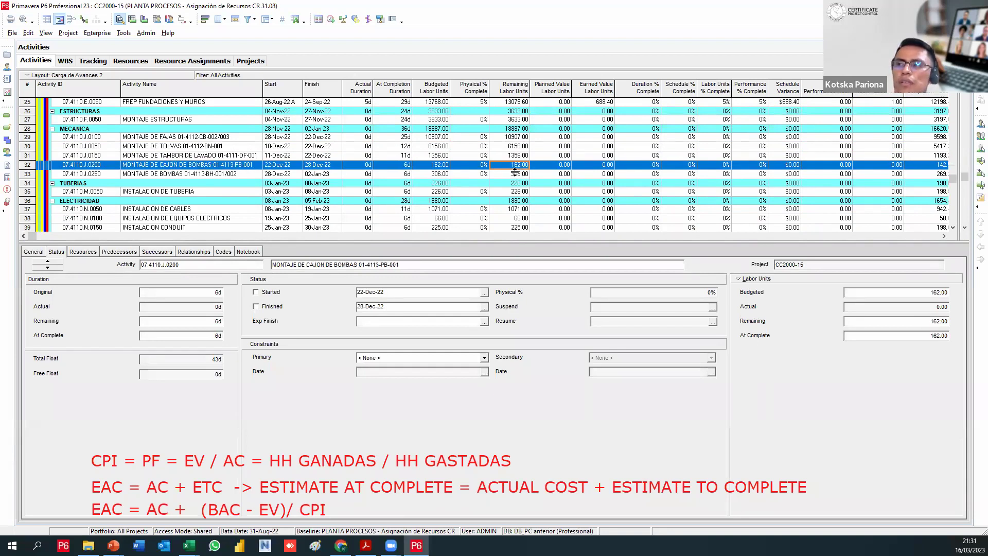
pyautogui.click(515, 174)
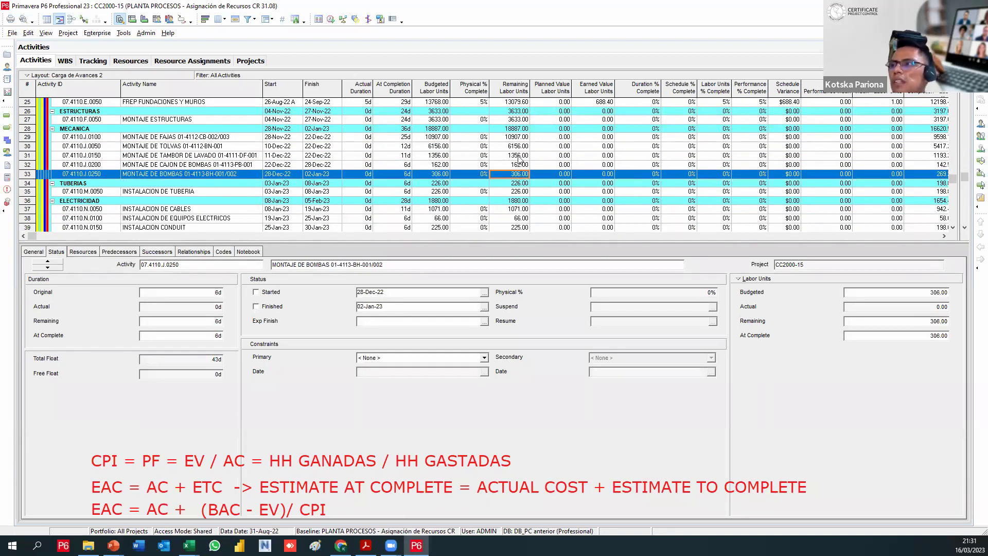
# Examine the Estimate At Completion, Estimate To Complete and Actual Labor Units columns for the CAPTACION DE MINERAL activities, including EXCAVACION FUNDACIONES
pyautogui.click(626, 235)
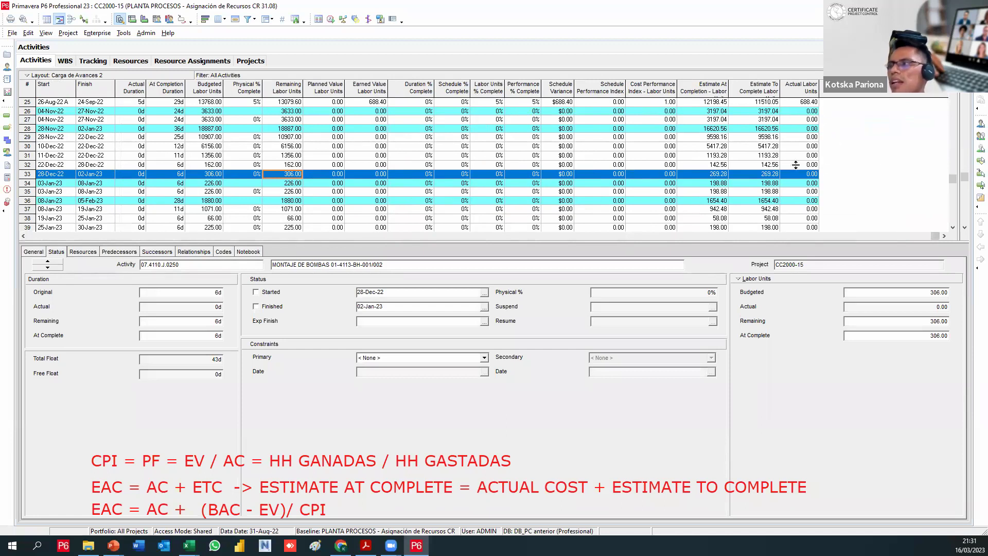
pyautogui.scroll(-3, 796, 165)
pyautogui.click(809, 148)
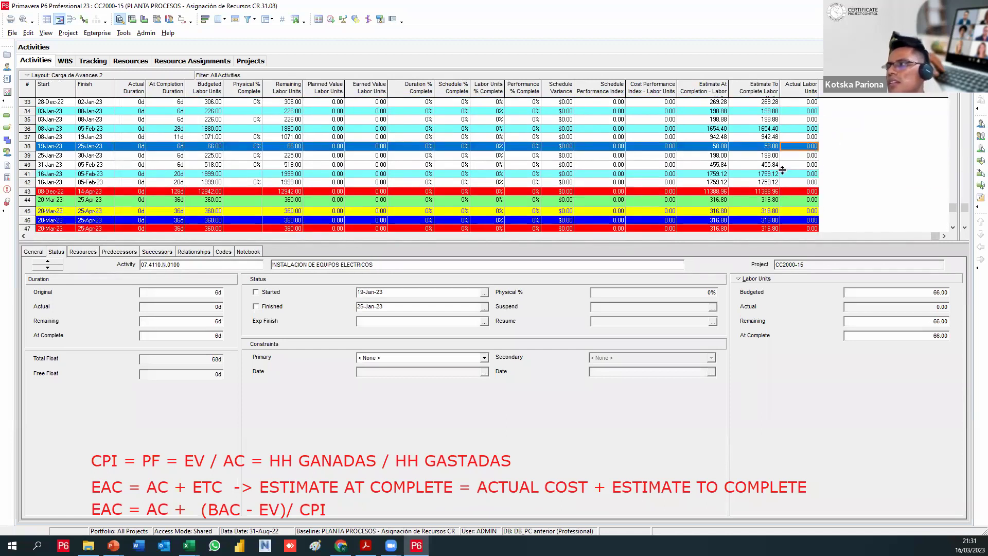
pyautogui.scroll(5, 782, 170)
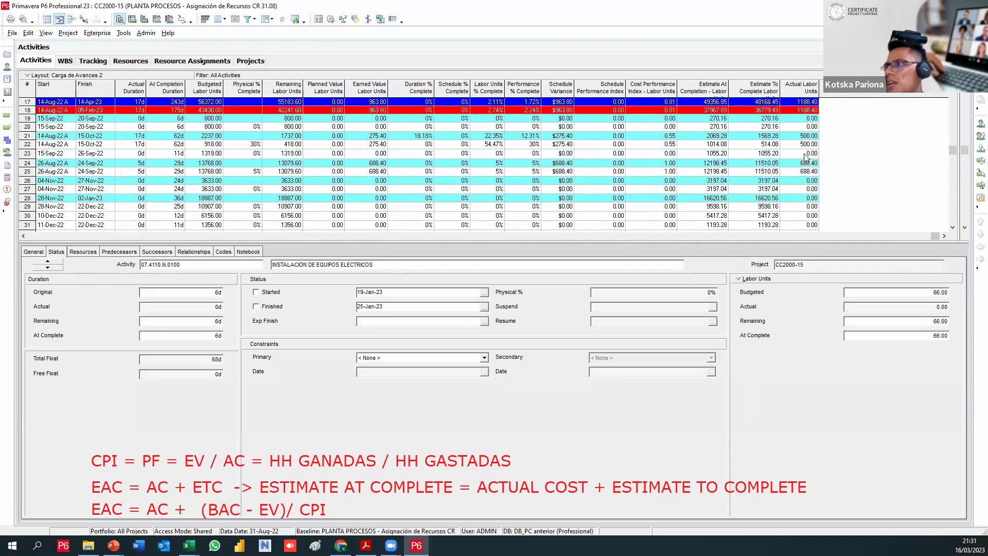
pyautogui.scroll(1, 805, 155)
pyautogui.click(801, 154)
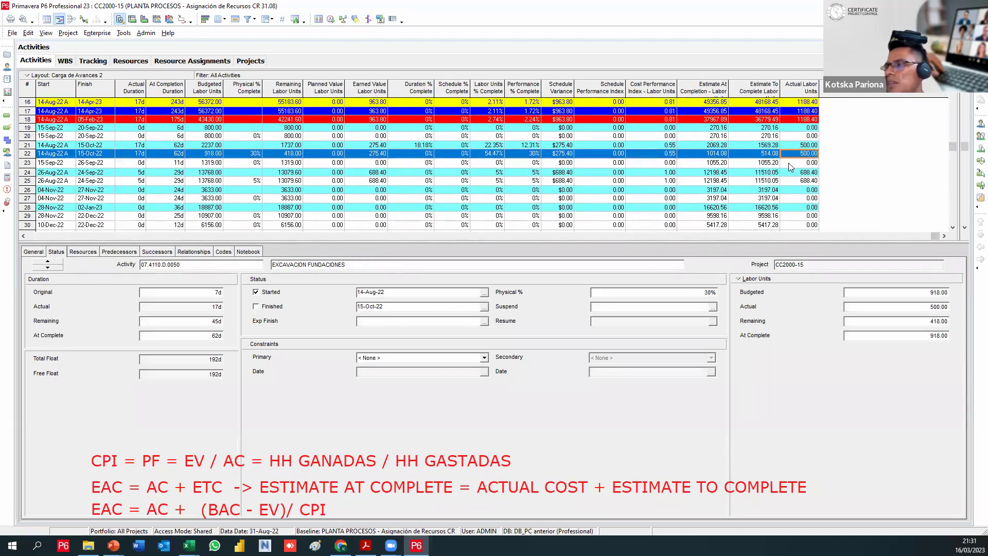
pyautogui.scroll(-1, 791, 167)
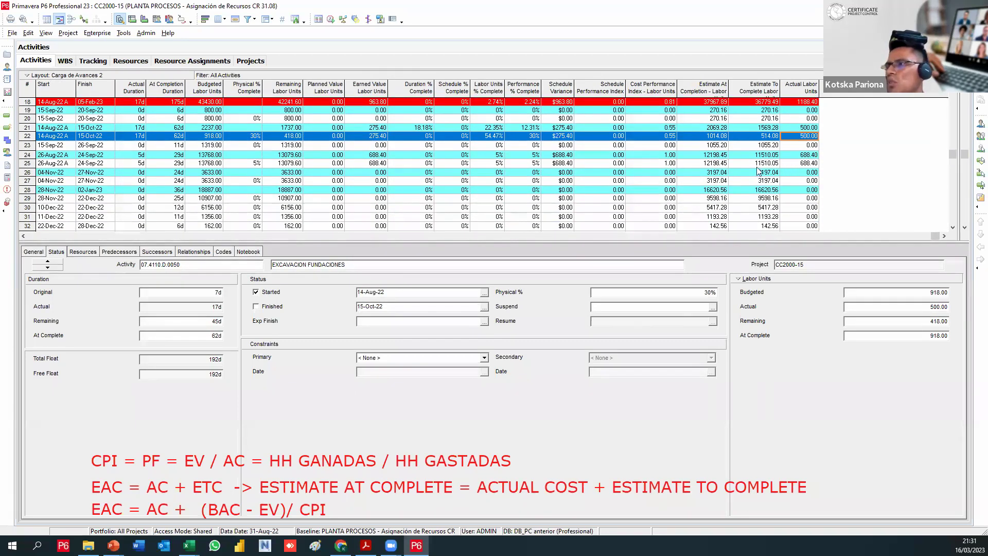
pyautogui.scroll(-2, 756, 171)
pyautogui.scroll(-1, 726, 183)
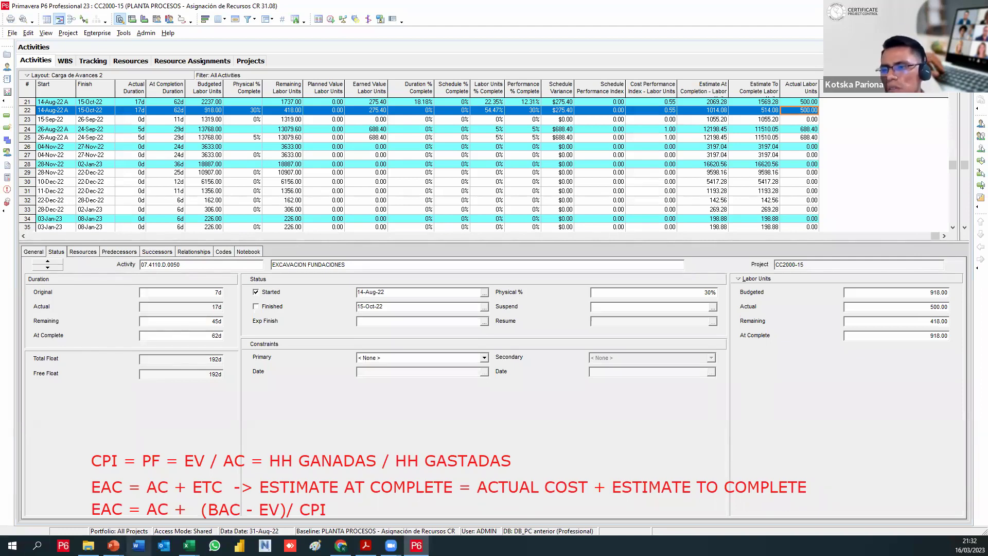
# Switch to the PowerPoint presentation and start the slide show from the current slide, advancing it to the CPM Determinístico view
pyautogui.moveTo(113, 545)
pyautogui.click(157, 503)
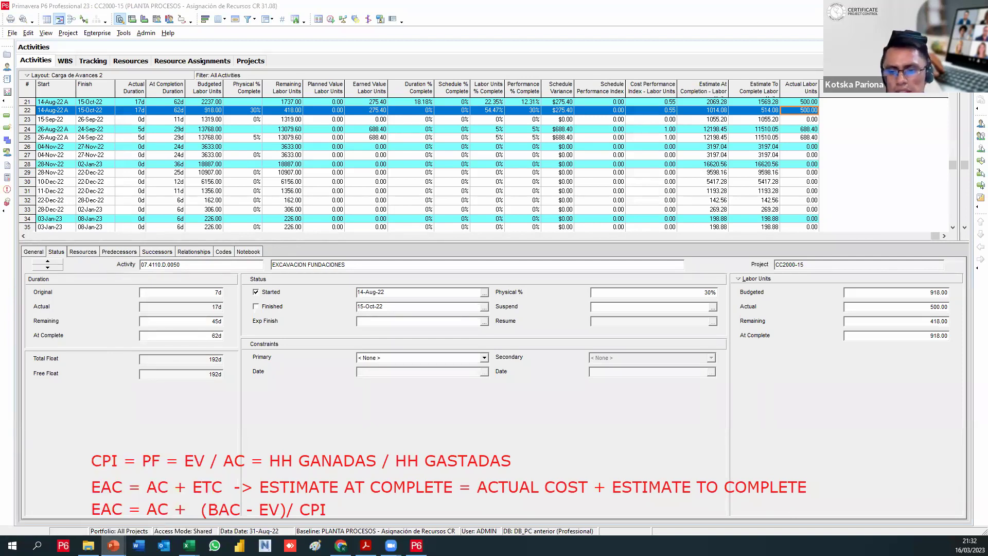
pyautogui.hotkey('shift', 'F5')
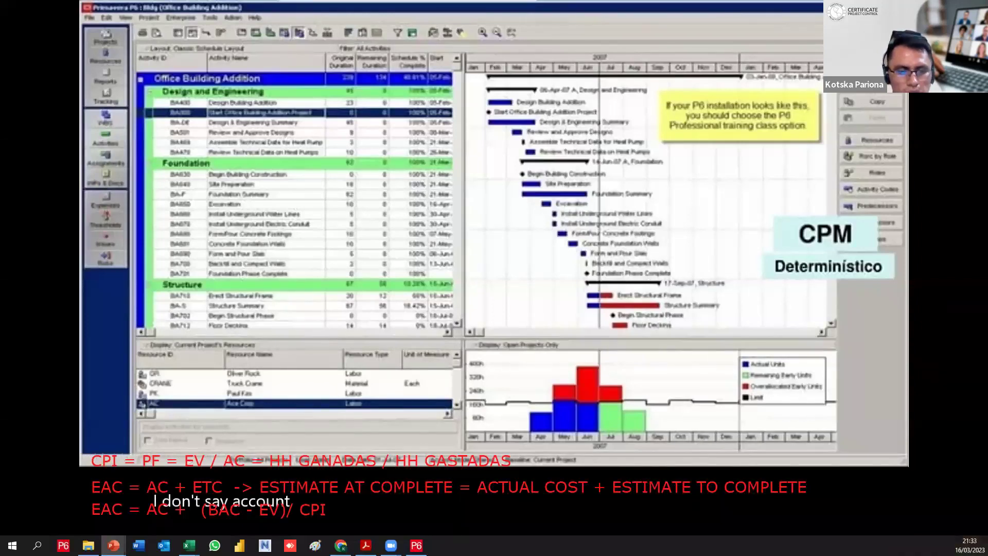
pyautogui.press('Right')
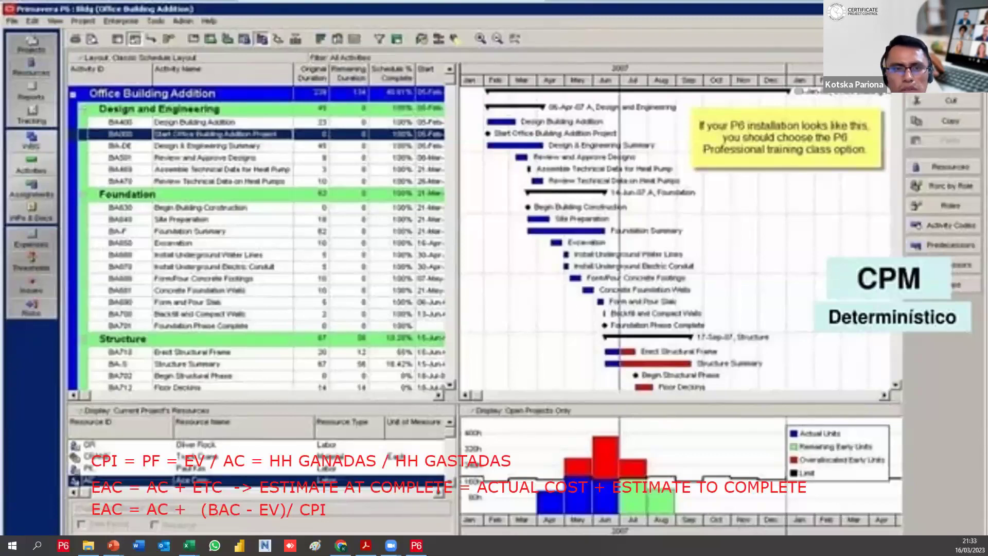
# Erase the CPI and EAC formula annotations from the screen and advance to the Guías de Evaluación de Cronogramas slide
pyautogui.moveTo(323, 476)
pyautogui.mouseDown()
pyautogui.moveTo(273, 465)
pyautogui.moveTo(241, 510)
pyautogui.moveTo(29, 517)
pyautogui.mouseUp()
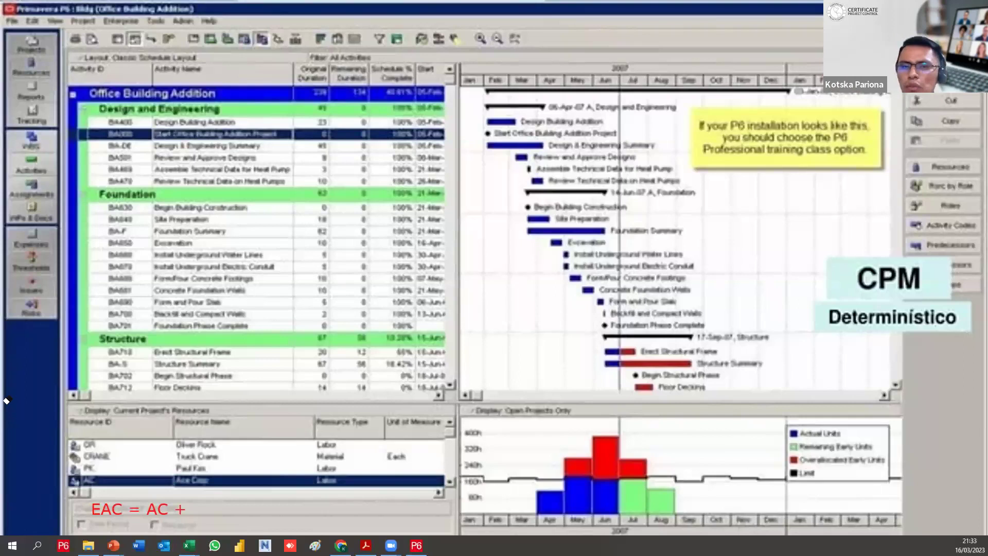
pyautogui.click(150, 513)
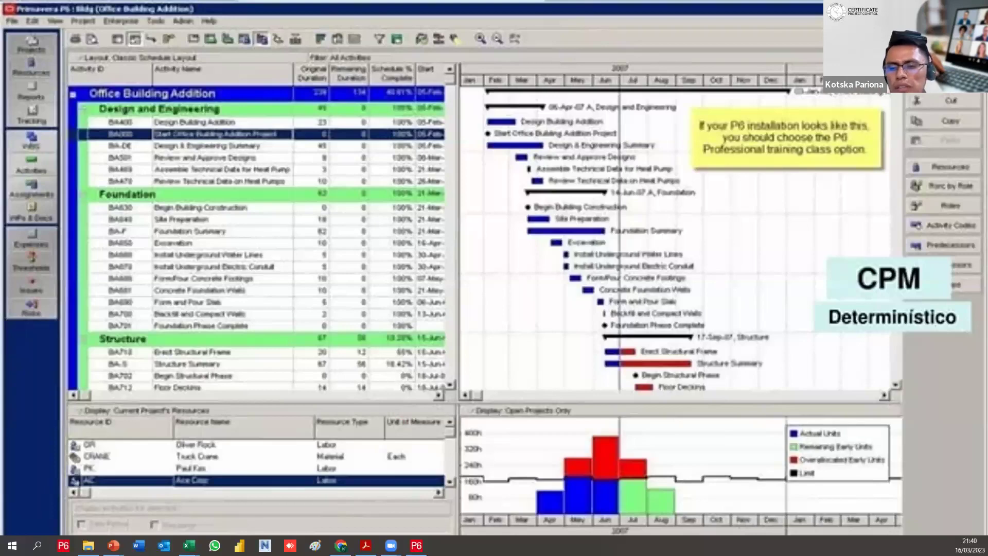
pyautogui.press('Right')
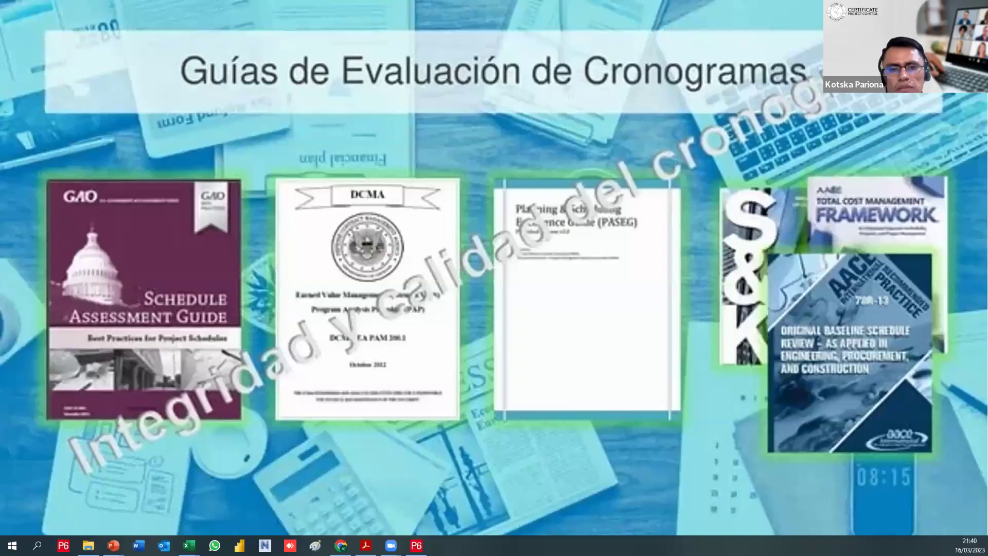
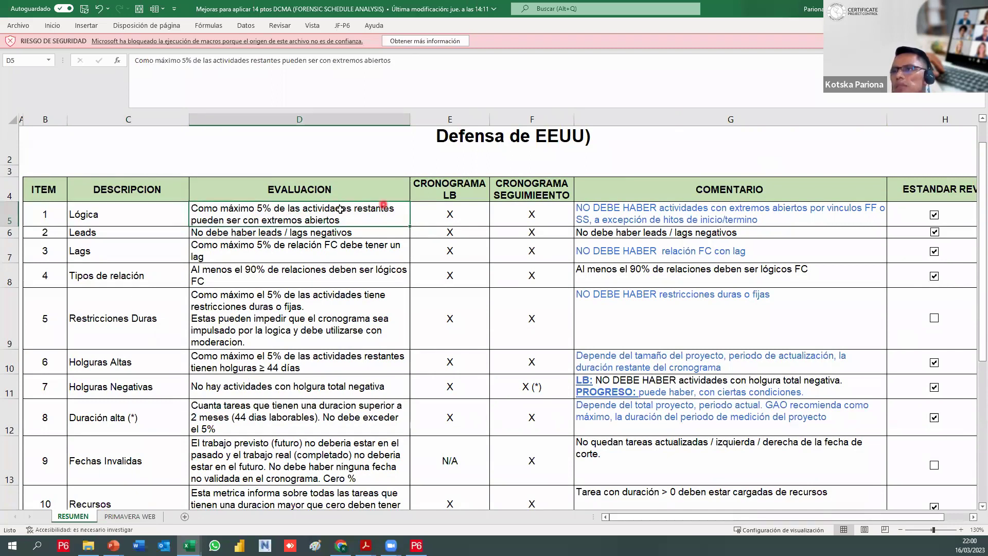
# Review the Lógica and Lags criteria in the RESUMEN sheet of the DCMA 14-point workbook
pyautogui.moveTo(335, 206); pyautogui.dragTo(302, 211)
pyautogui.click(477, 213)
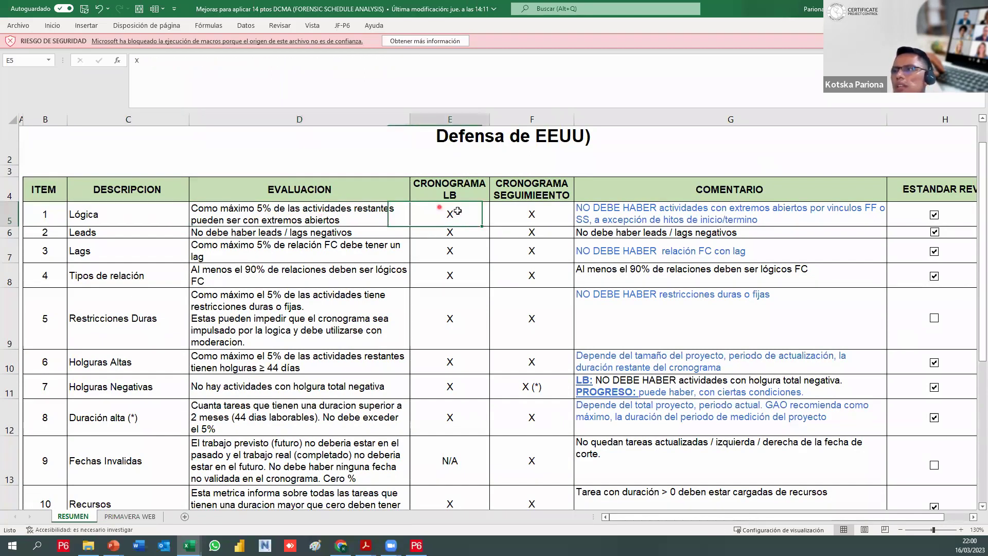
pyautogui.click(537, 212)
pyautogui.moveTo(318, 229); pyautogui.dragTo(355, 251)
pyautogui.click(355, 251)
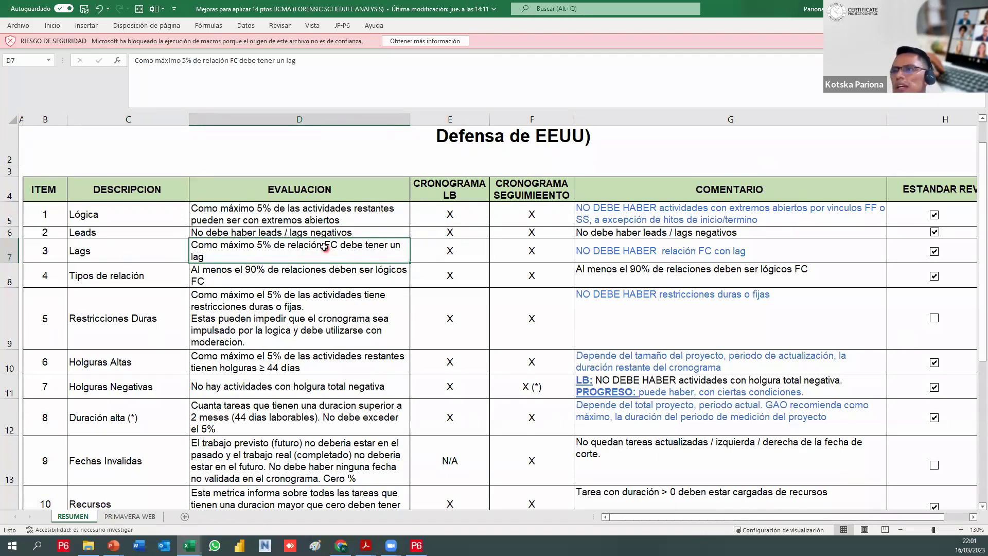
# Review the Tipos de relación, Restricciones Duras, Holguras Altas and Holguras Negativas criteria in the RESUMEN sheet
pyautogui.scroll(-1, 329, 249)
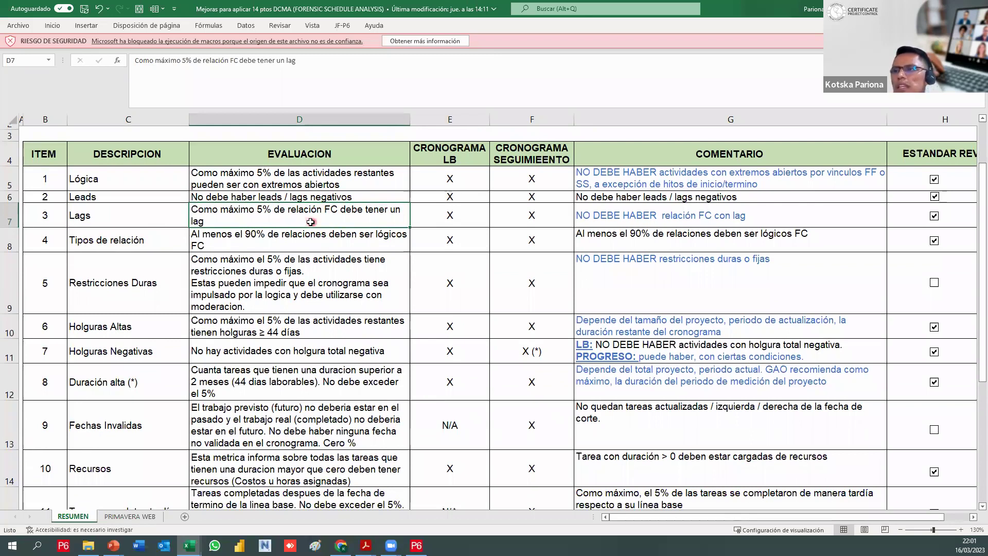
pyautogui.click(244, 232)
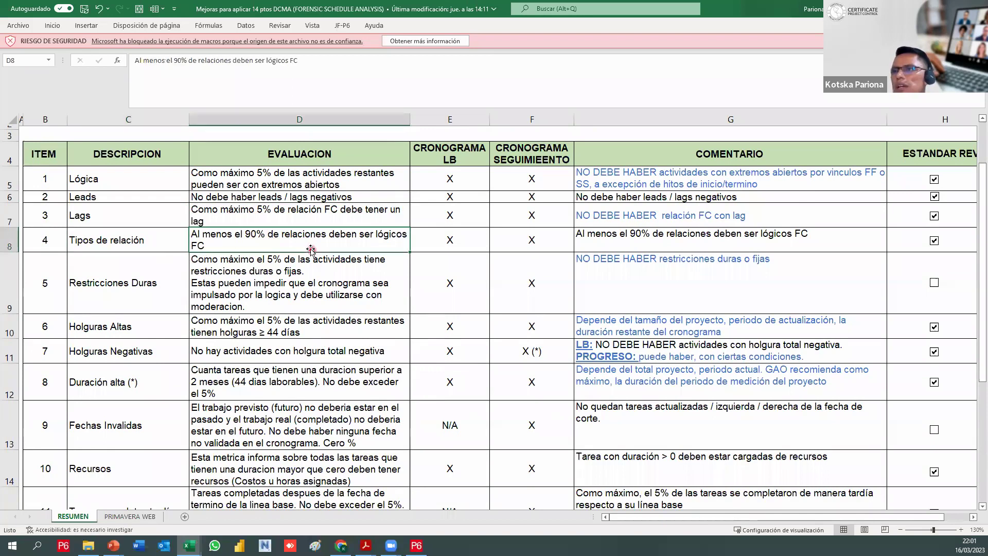
pyautogui.click(147, 241)
pyautogui.click(270, 248)
pyautogui.click(159, 285)
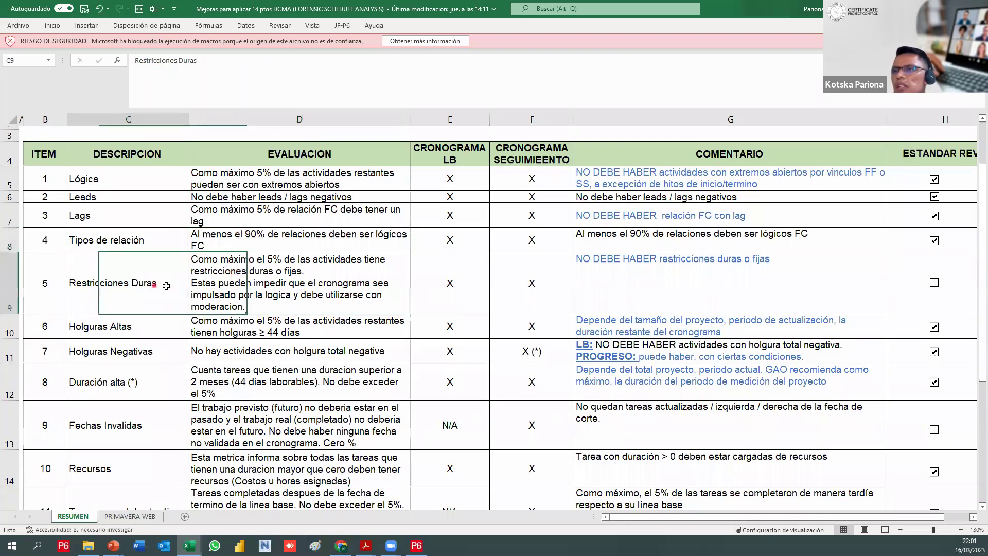
pyautogui.scroll(-1, 247, 268)
pyautogui.scroll(-1, 260, 238)
pyautogui.click(255, 219)
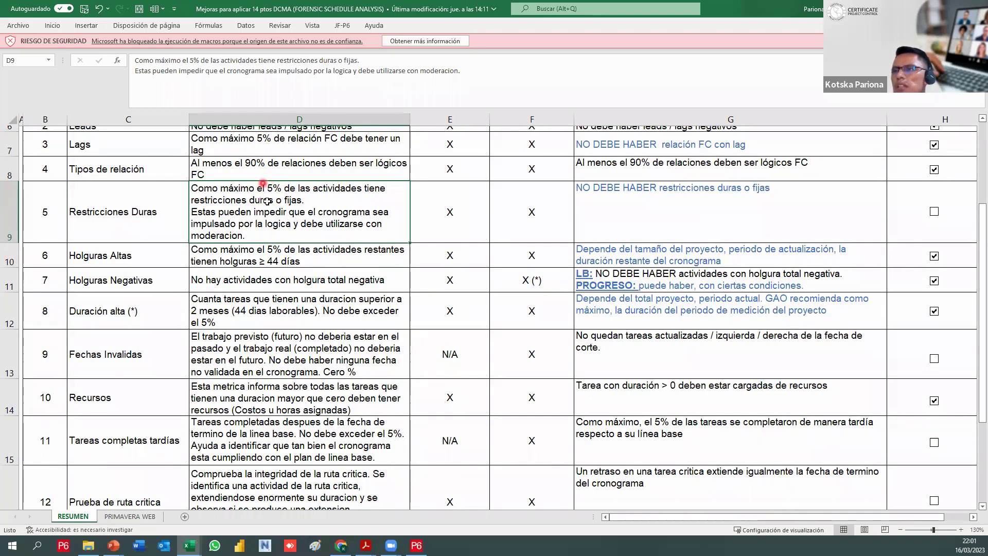
pyautogui.click(226, 257)
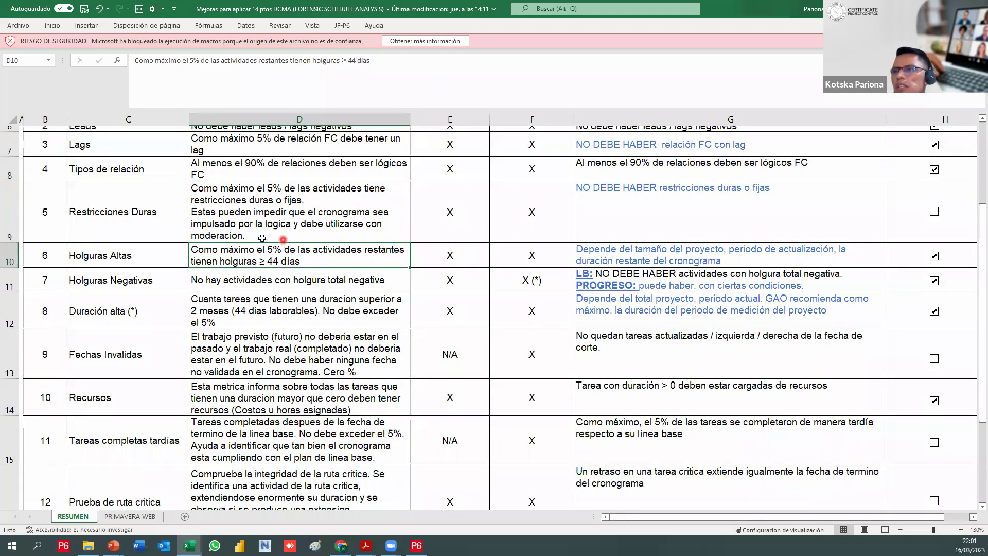
pyautogui.click(249, 285)
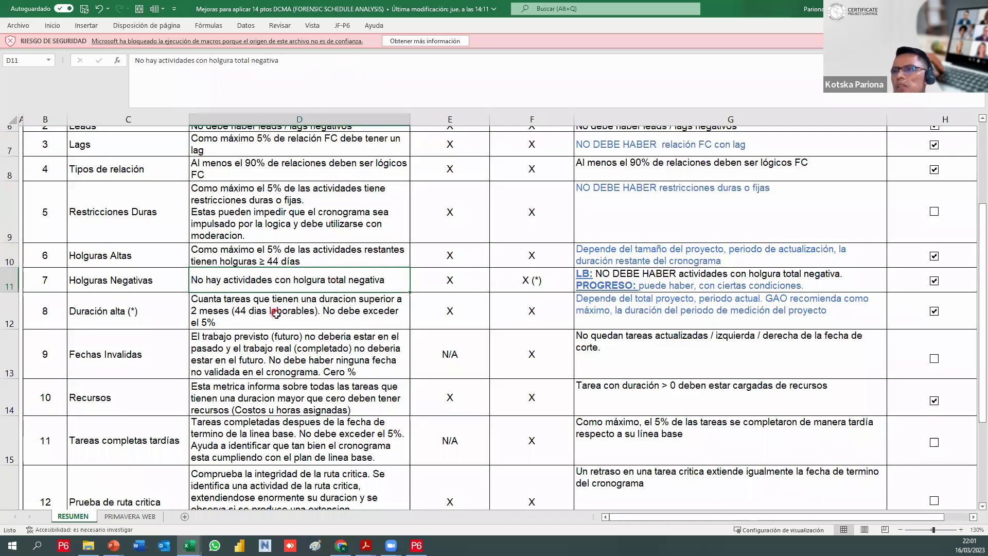
# Review the Duración alta and Fechas Invalidas evaluation criteria in the RESUMEN sheet
pyautogui.scroll(-1, 283, 307)
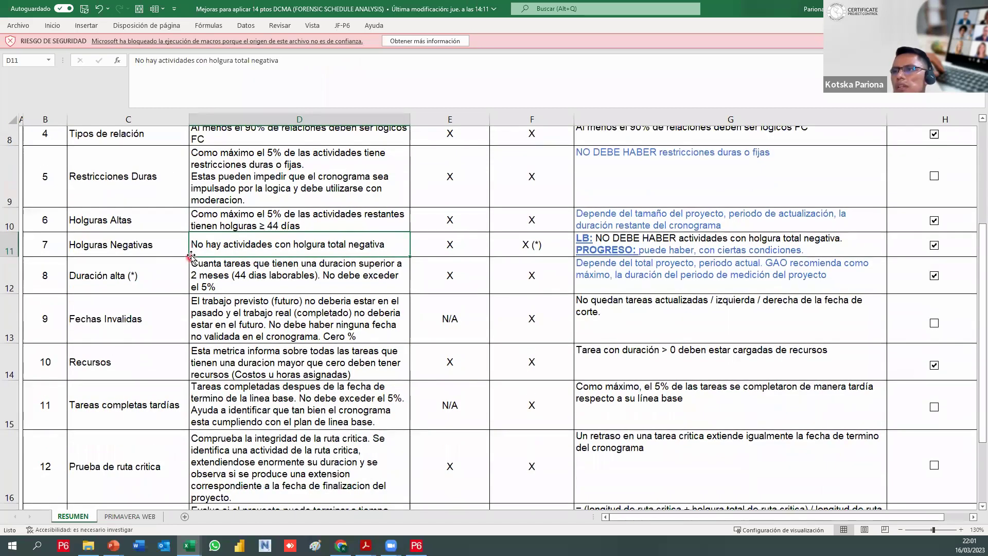
pyautogui.click(259, 283)
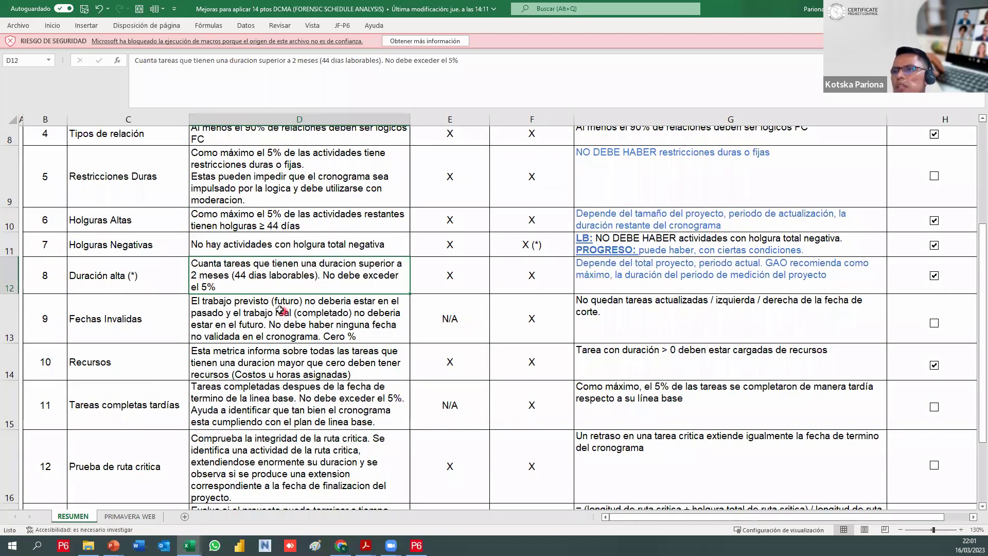
pyautogui.scroll(-1, 283, 306)
pyautogui.click(292, 297)
pyautogui.scroll(-1, 291, 297)
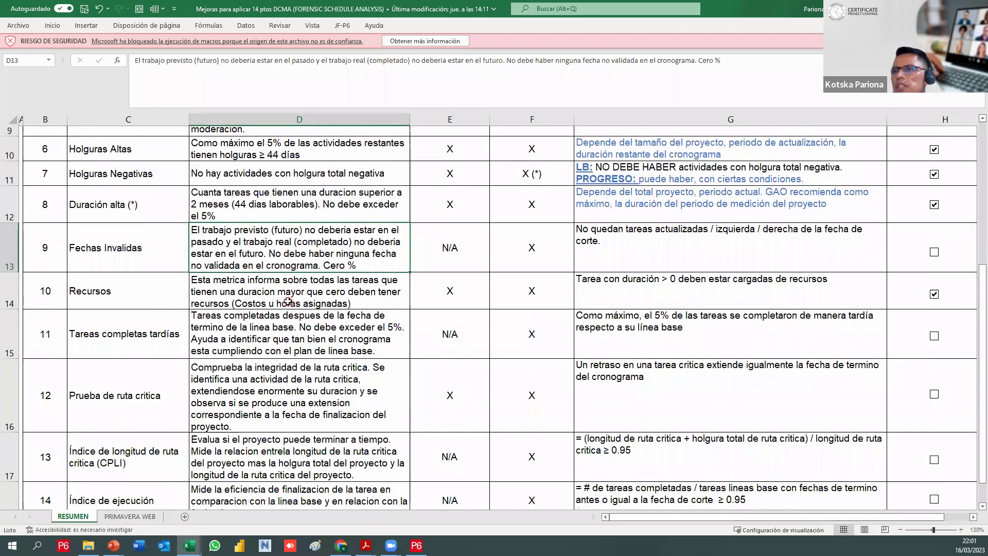
pyautogui.scroll(-1, 285, 302)
# Check the CRONOGRAMA LB entries for criteria 9, 11 and 13, and highlight the Recursos and Prueba de ruta critica rows for comparison
pyautogui.click(437, 221)
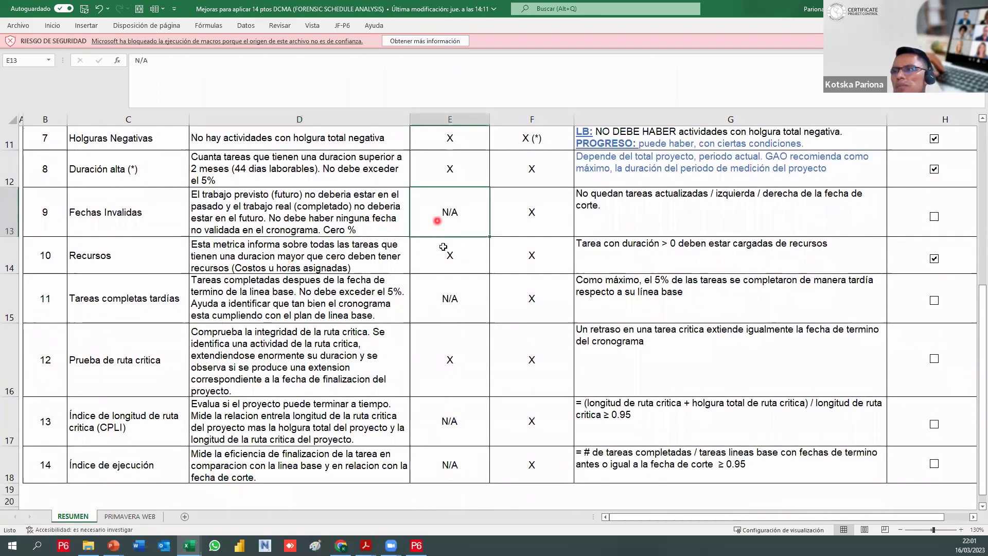
pyautogui.keyDown('ctrl'); pyautogui.click(438, 294); pyautogui.keyUp('ctrl')
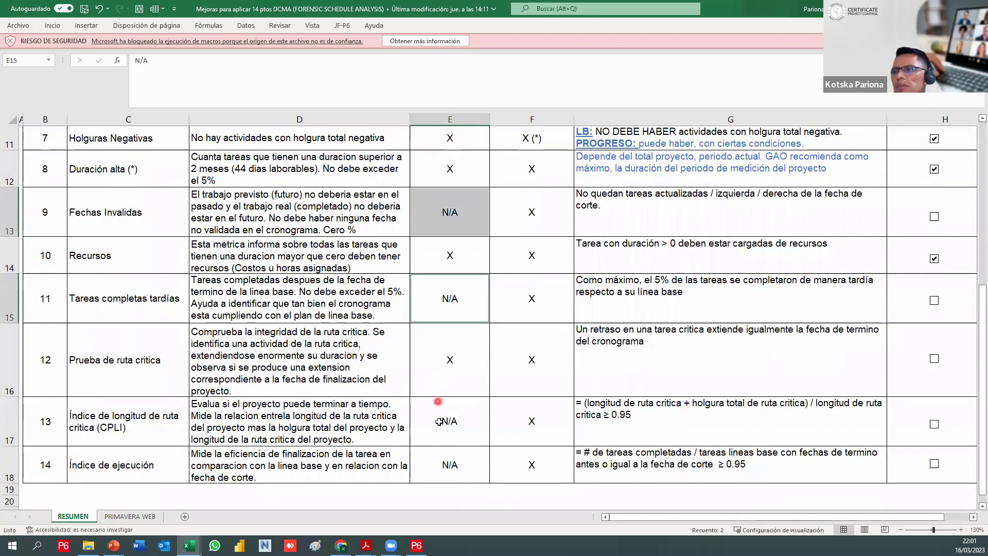
pyautogui.keyDown('ctrl'); pyautogui.click(438, 418); pyautogui.keyUp('ctrl')
pyautogui.moveTo(135, 265)
pyautogui.mouseDown()
pyautogui.moveTo(446, 257)
pyautogui.moveTo(124, 257)
pyautogui.moveTo(446, 252)
pyautogui.moveTo(131, 258)
pyautogui.mouseUp()
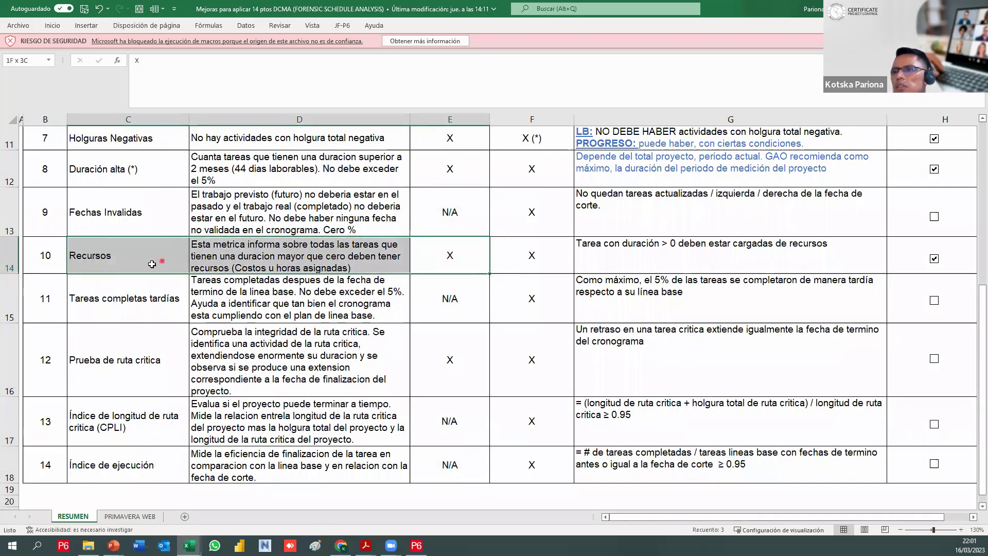
pyautogui.moveTo(144, 366); pyautogui.dragTo(459, 380)
# Compare baseline applicability by highlighting the Fechas Invalidas, CPLI, Índice de ejecución and Prueba de ruta critica rows
pyautogui.scroll(4, 455, 361)
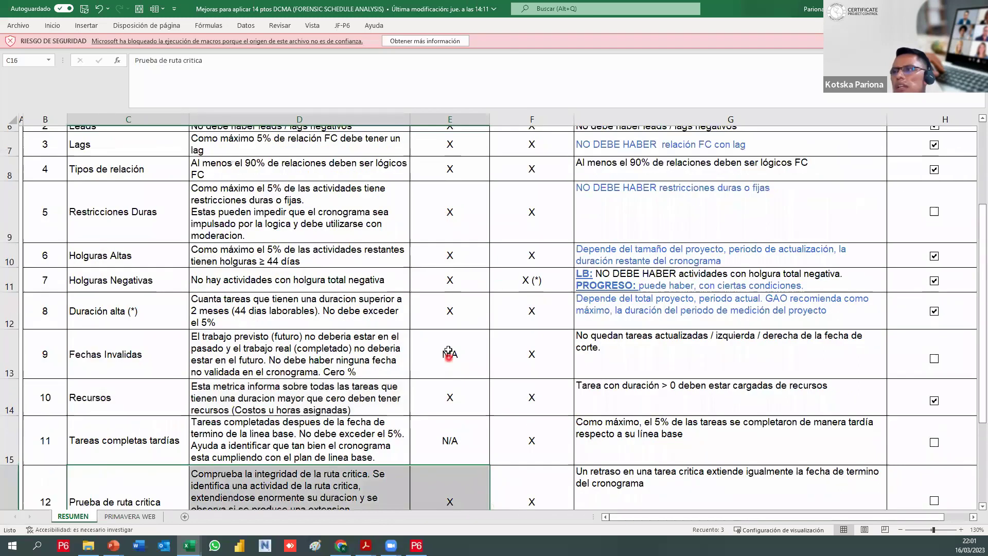
pyautogui.click(448, 287)
pyautogui.scroll(-3, 443, 332)
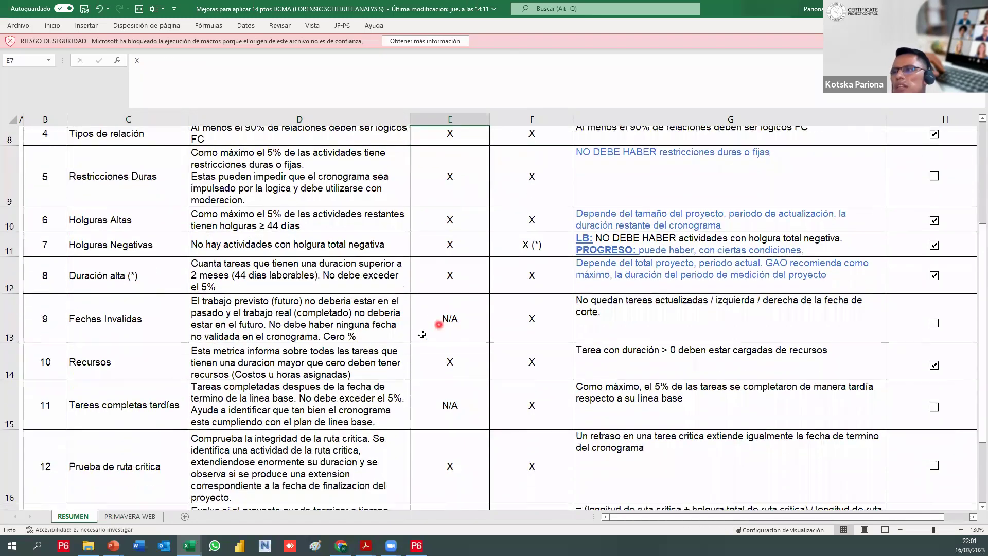
pyautogui.moveTo(425, 361); pyautogui.dragTo(47, 355)
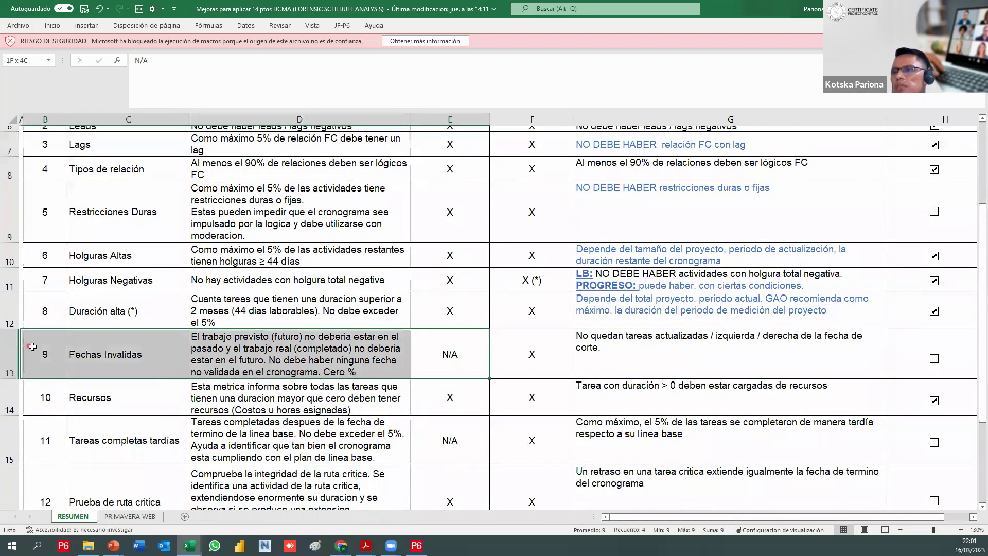
pyautogui.scroll(-2, 152, 385)
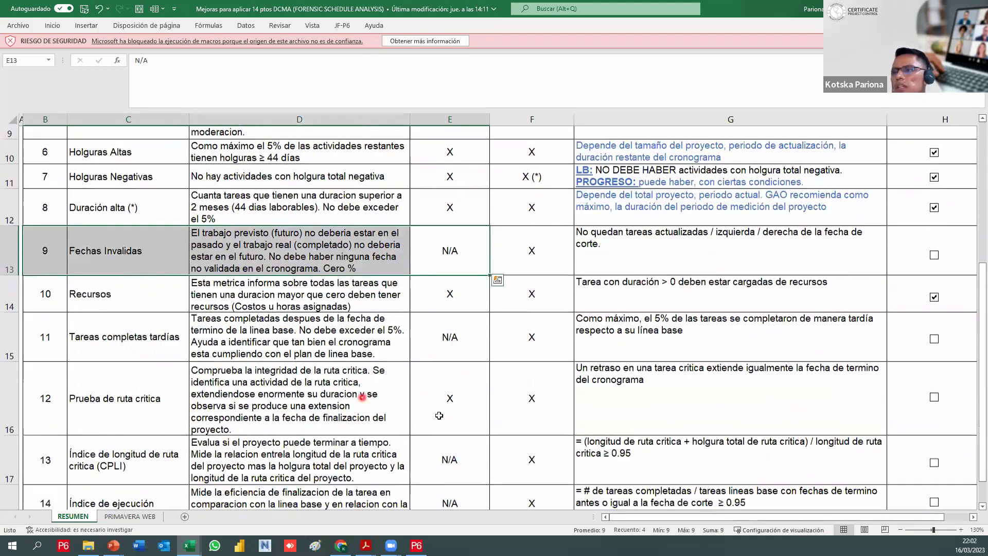
pyautogui.moveTo(420, 411); pyautogui.dragTo(57, 460)
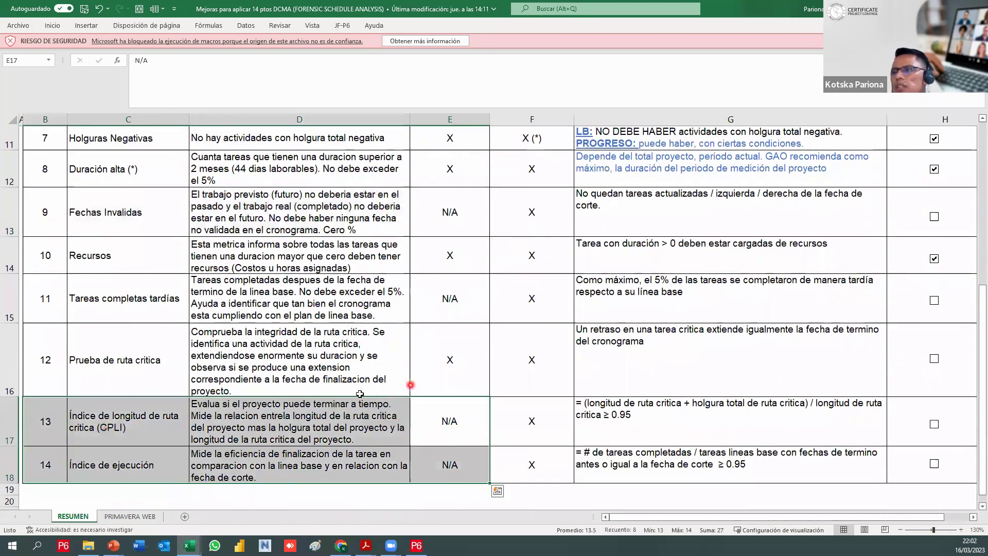
pyautogui.scroll(1, 292, 396)
pyautogui.moveTo(443, 406); pyautogui.dragTo(309, 406)
pyautogui.scroll(3, 639, 336)
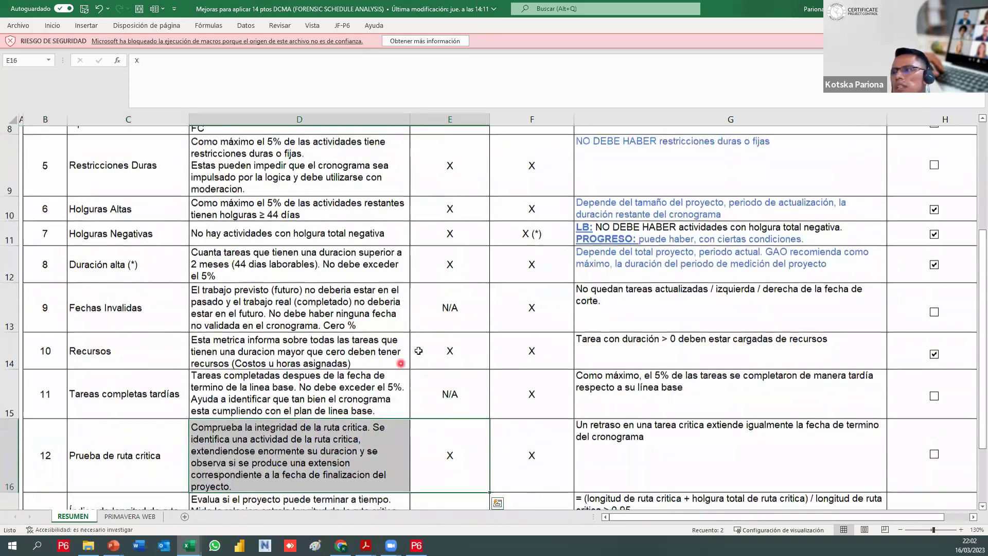
# Examine the COMENTARIO notes and the standard review checkboxes across the DCMA criteria
pyautogui.scroll(2, 638, 337)
pyautogui.scroll(-2, 720, 339)
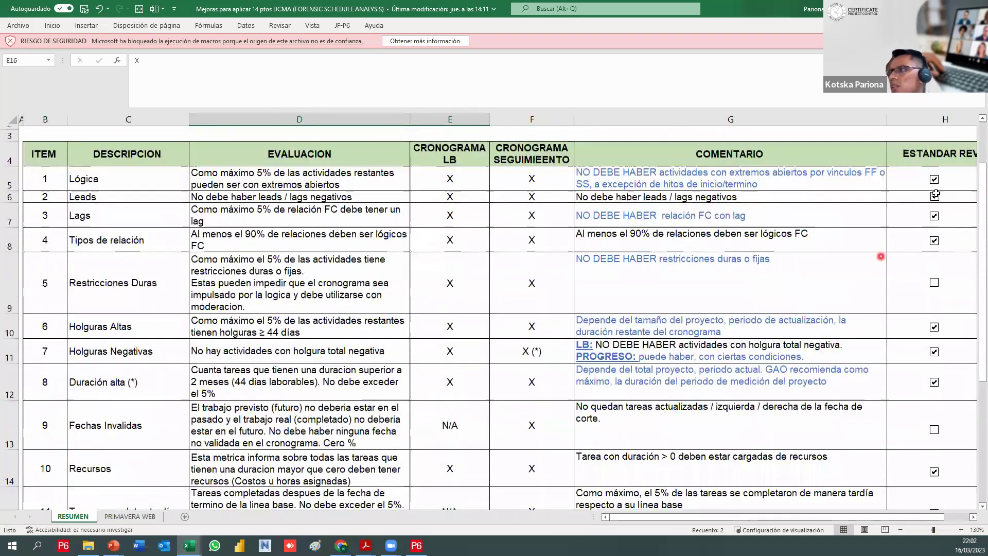
pyautogui.scroll(1, 824, 344)
pyautogui.scroll(-1, 932, 357)
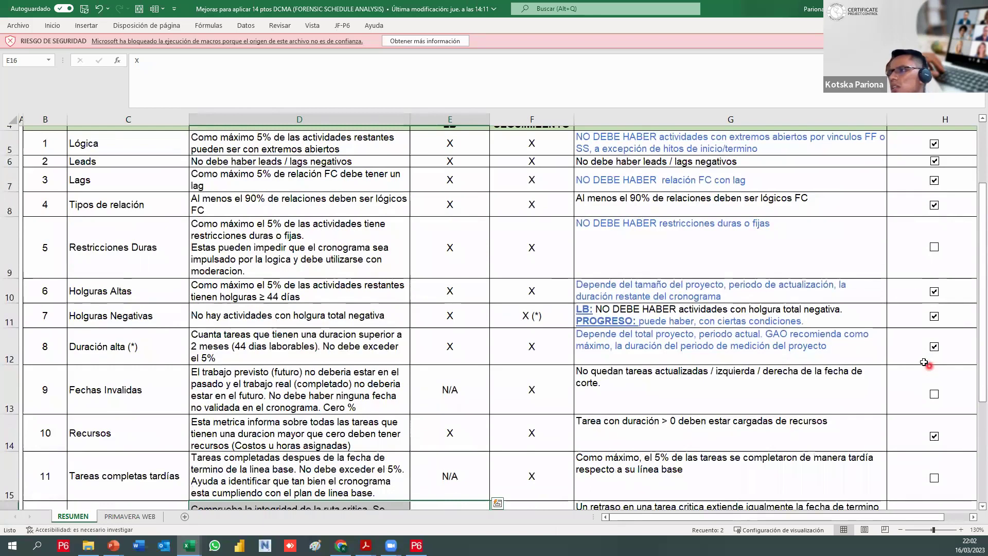
pyautogui.scroll(1, 700, 193)
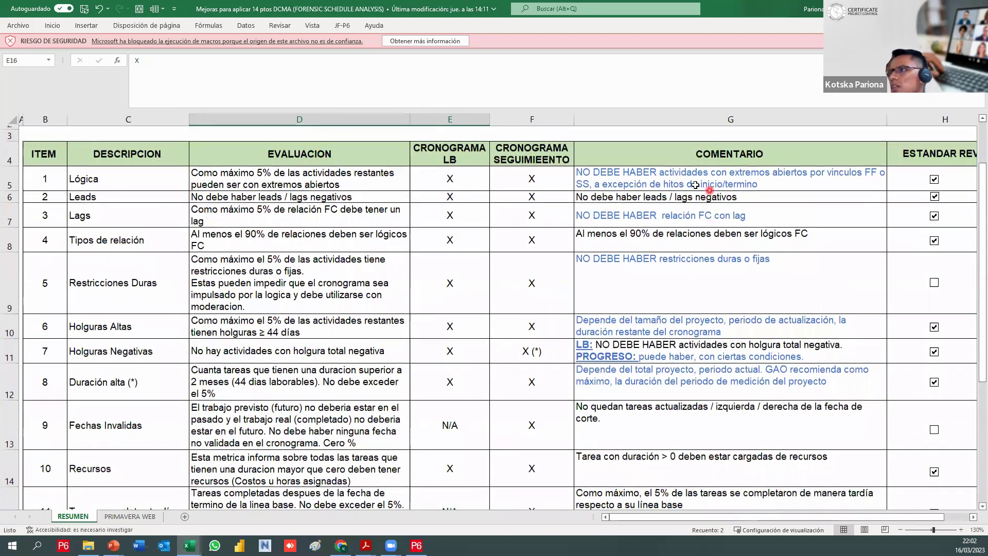
pyautogui.scroll(-1, 700, 255)
pyautogui.scroll(-5, 701, 261)
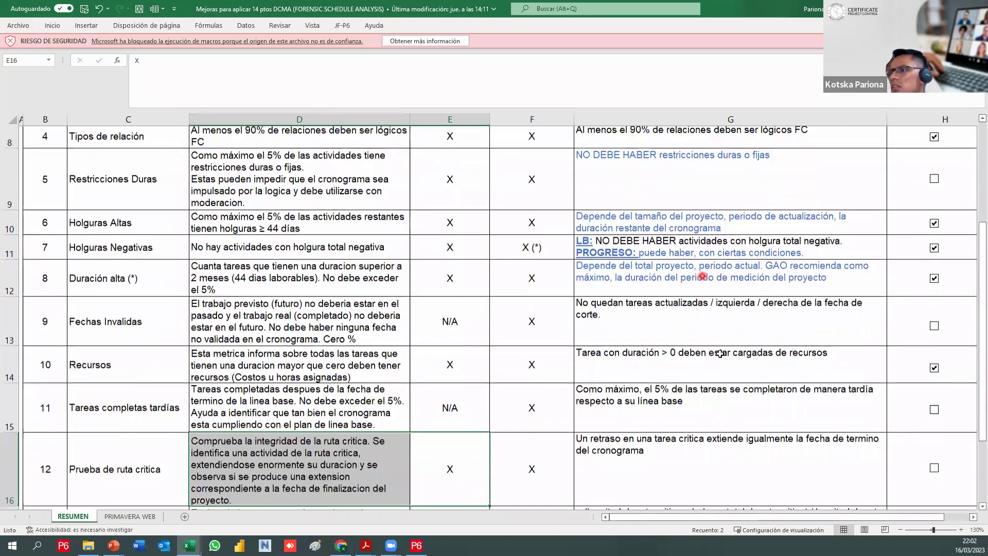
pyautogui.scroll(4, 720, 319)
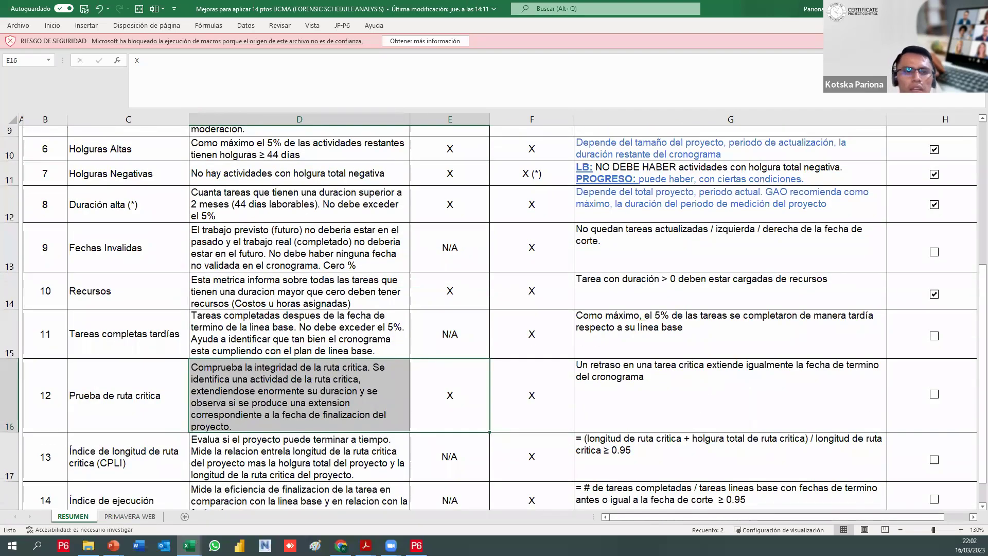
# Switch to the Primavera P6 Activities view and enlarge the activity table's area above the activity details
pyautogui.hotkey('alt', 'Tab')
pyautogui.hotkey('alt', 'Tab')
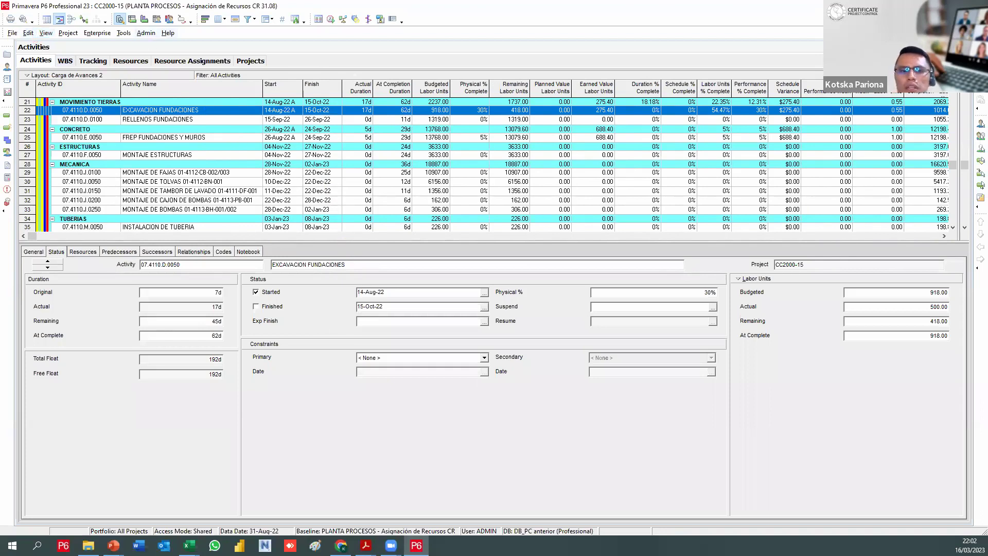
pyautogui.moveTo(392, 243); pyautogui.dragTo(381, 378)
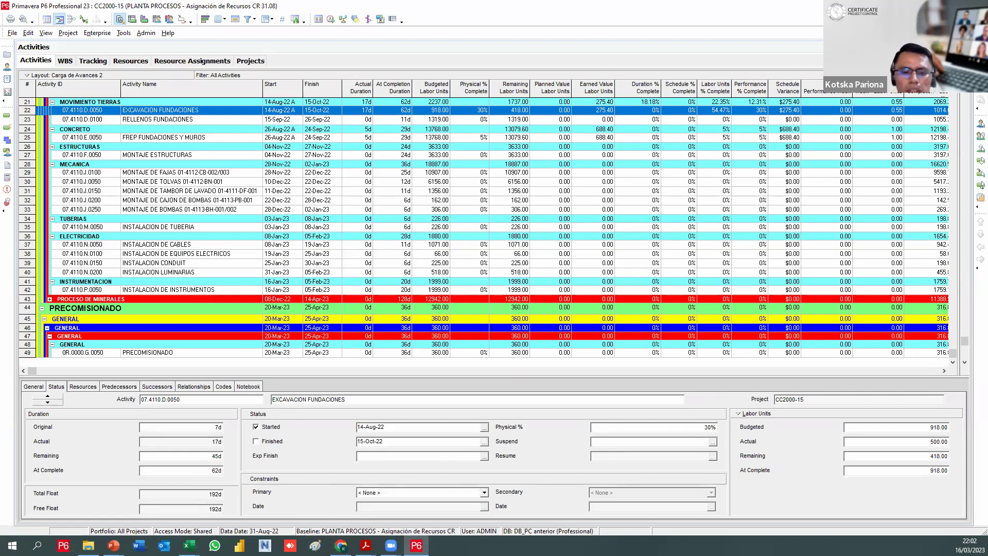
# Expand all groups in the activity table and select the FIN INGENIERIA milestone under HITOS CONTROL
pyautogui.scroll(6, 278, 139)
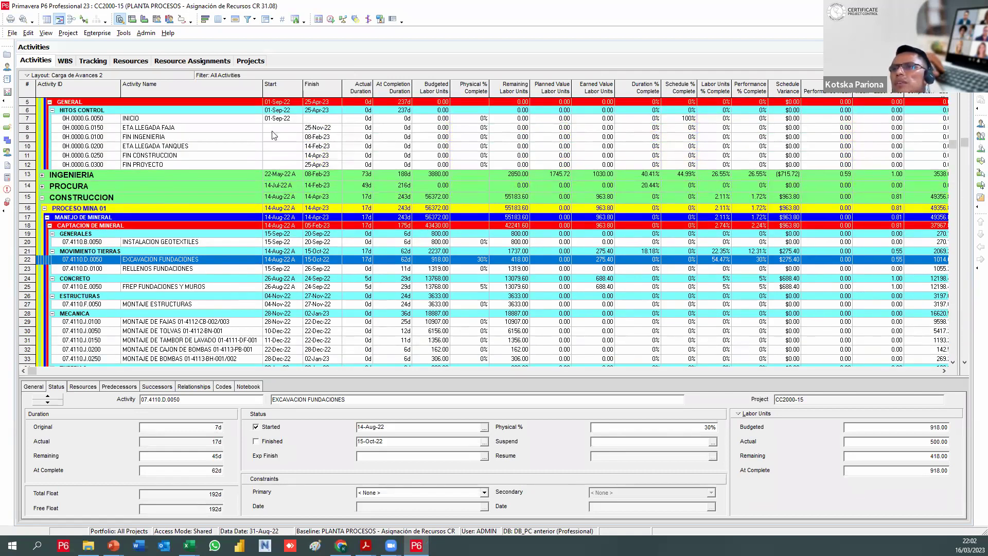
pyautogui.scroll(2, 274, 135)
pyautogui.rightClick(259, 143)
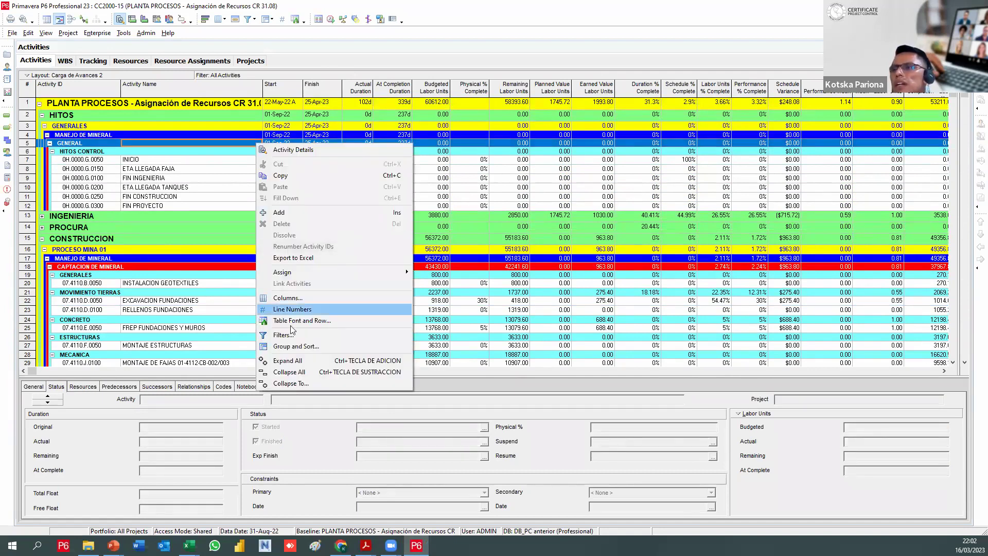
pyautogui.click(284, 360)
pyautogui.click(288, 178)
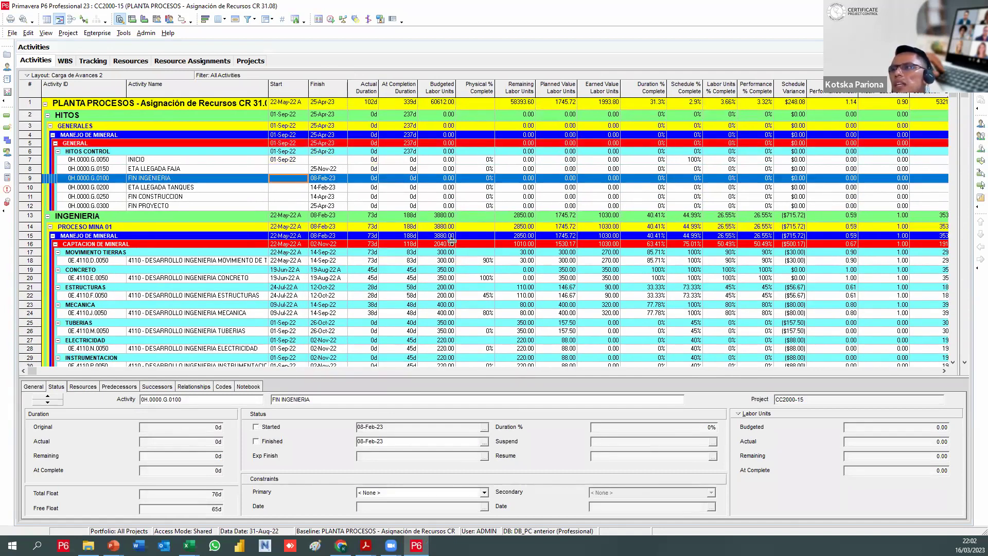
# Schedule the project using its own data date and open the resulting schedule log
pyautogui.click(330, 21)
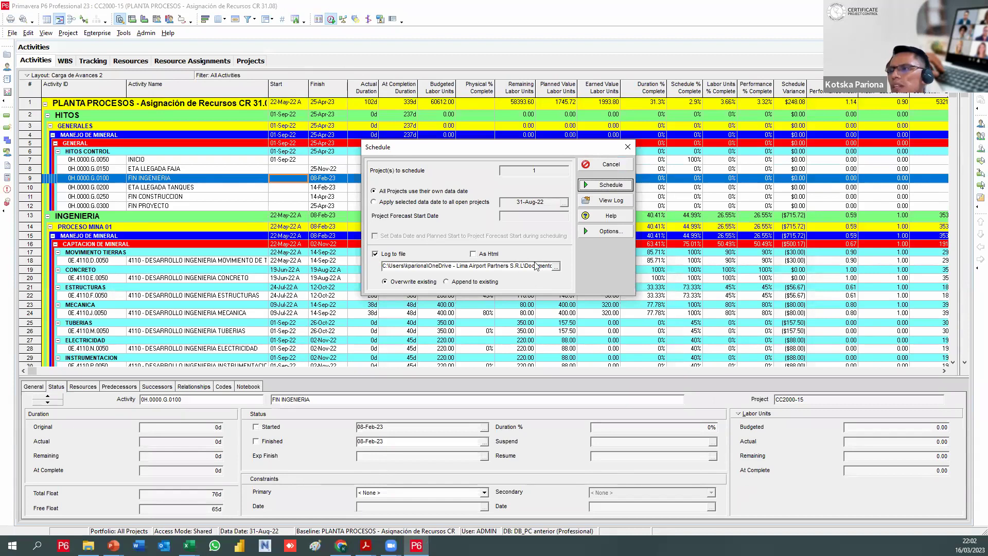
pyautogui.click(598, 187)
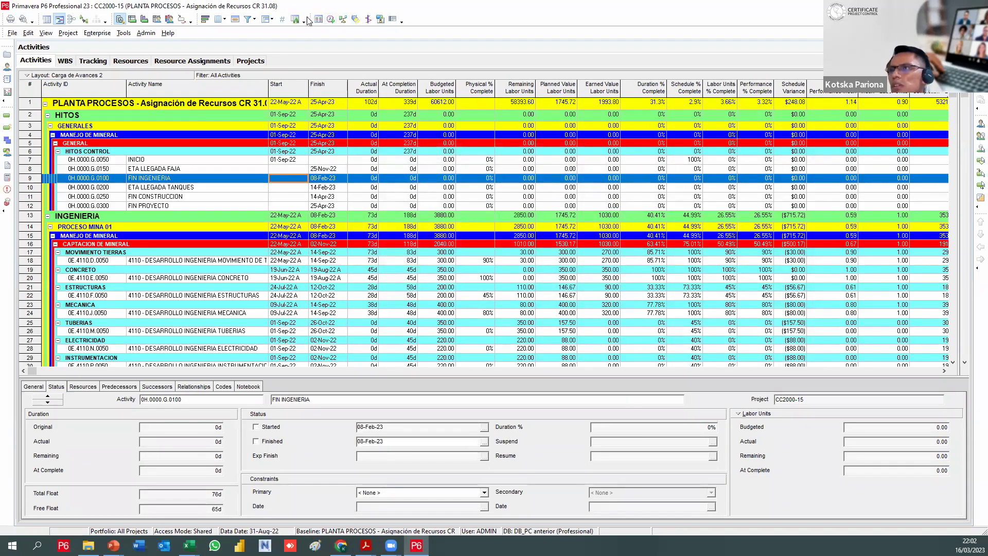
pyautogui.click(331, 19)
pyautogui.click(590, 263)
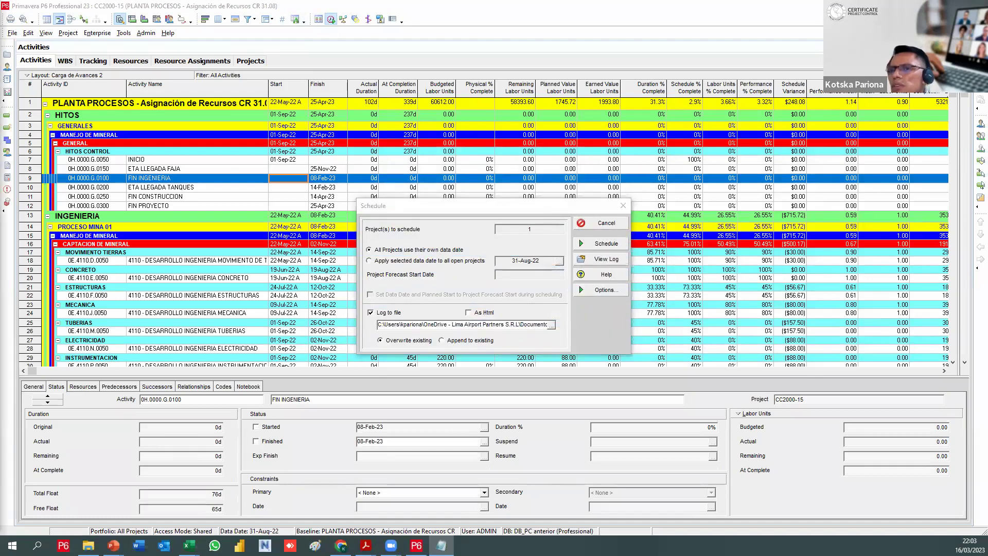
# Examine the schedule log's settings and statistics, highlighting the warnings for activities without predecessors and without successors
pyautogui.scroll(-3, 461, 201)
pyautogui.scroll(1, 445, 245)
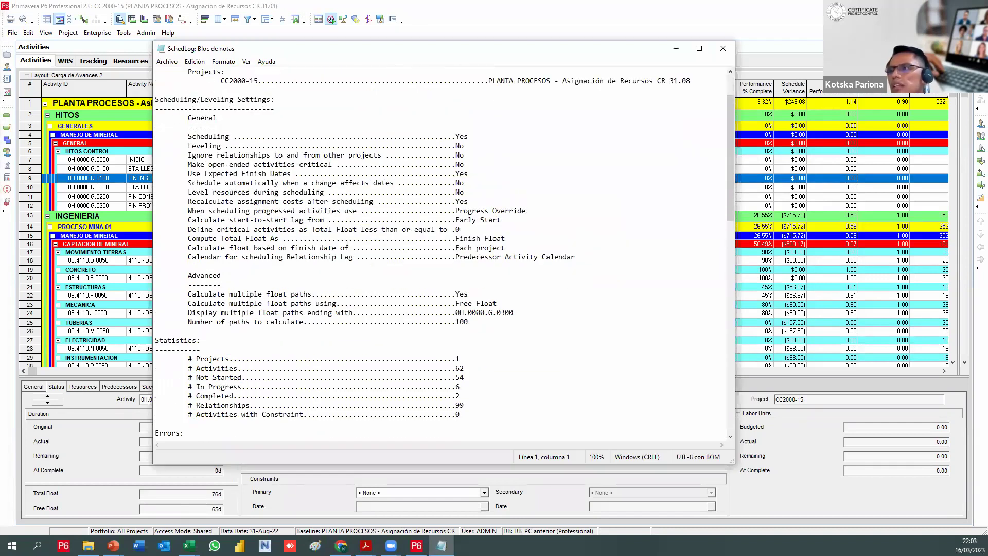
pyautogui.scroll(1, 453, 161)
pyautogui.scroll(-10, 412, 217)
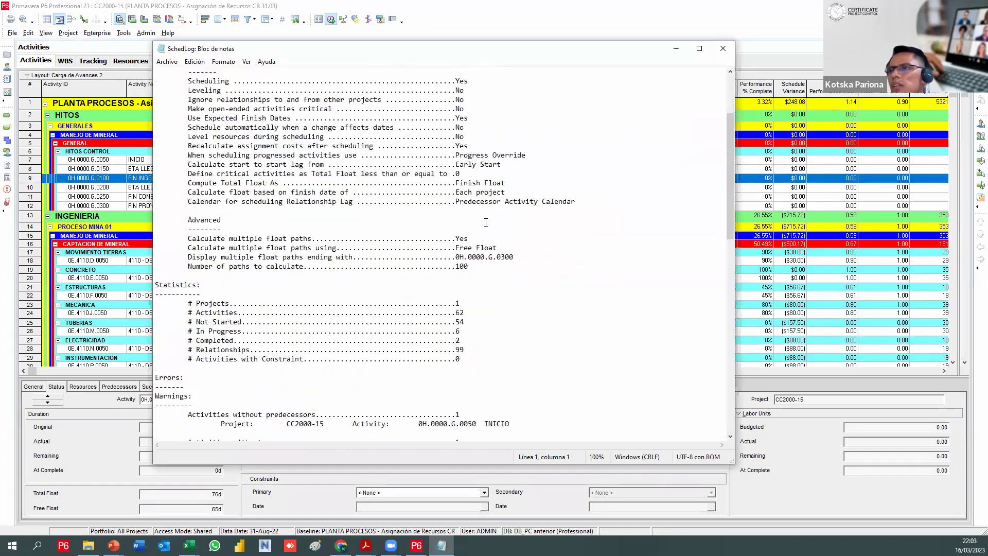
pyautogui.moveTo(179, 220); pyautogui.dragTo(540, 227)
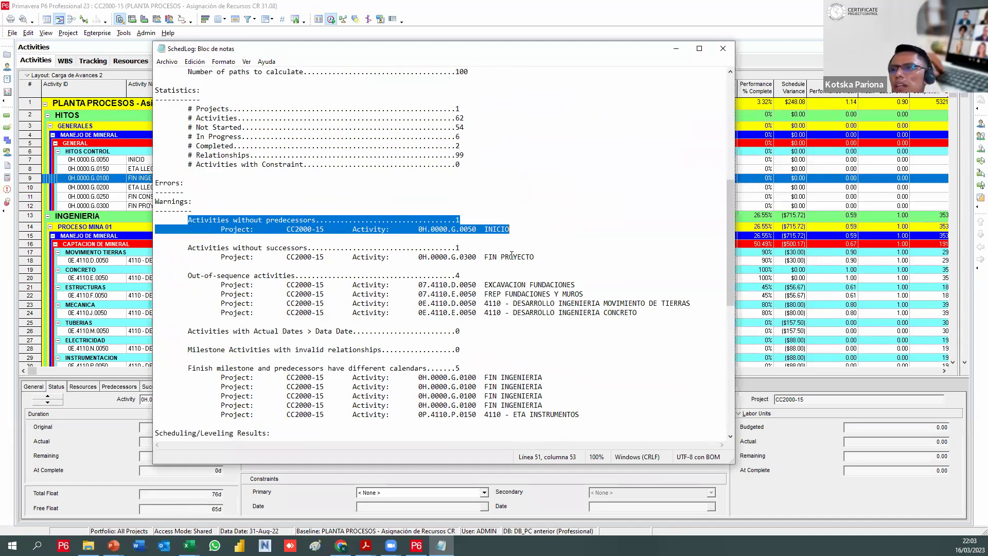
pyautogui.moveTo(188, 248); pyautogui.dragTo(546, 259)
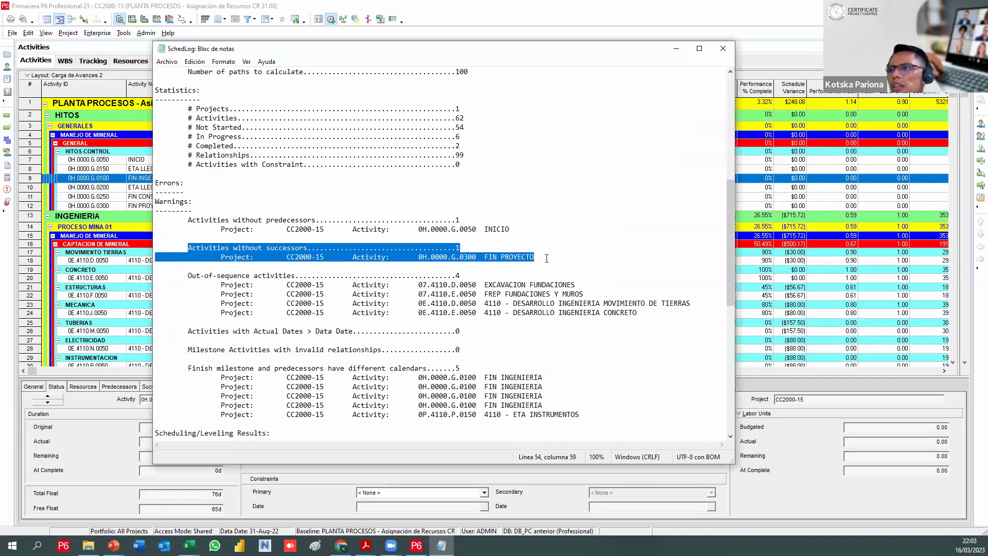
# Highlight the log's warnings for activities without successors, extending the highlight to include those without predecessors
pyautogui.moveTo(188, 249); pyautogui.dragTo(552, 262)
pyautogui.click(564, 259)
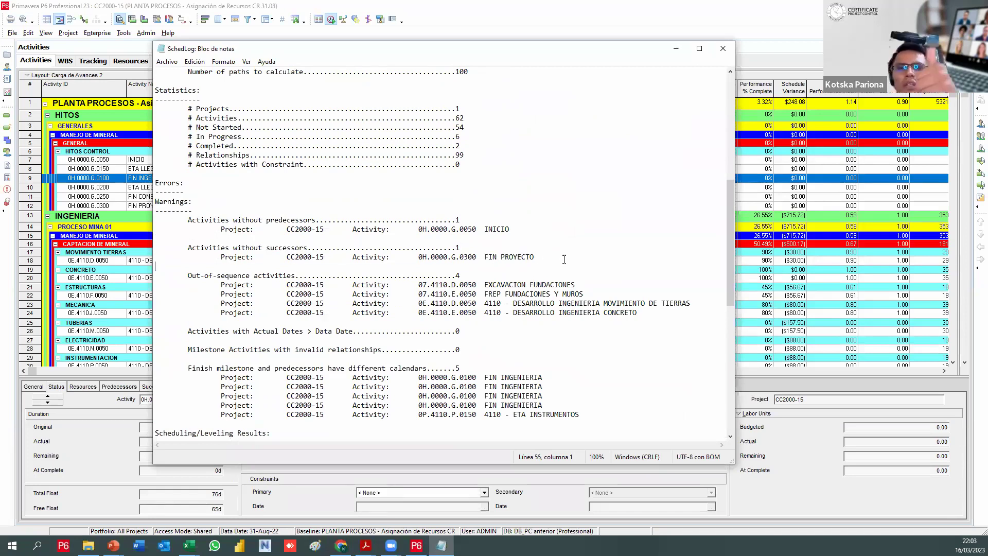
pyautogui.moveTo(562, 258); pyautogui.dragTo(167, 220)
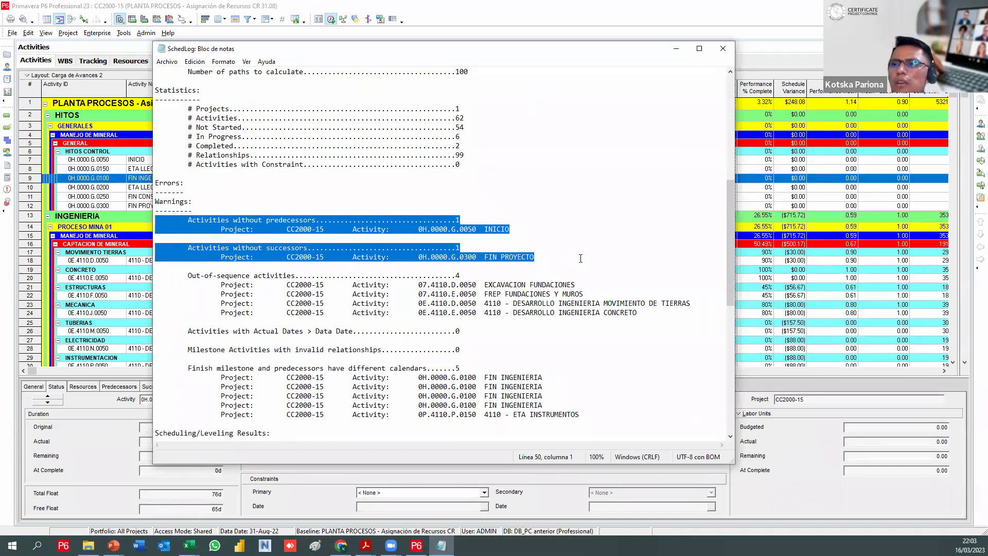
pyautogui.scroll(-2, 580, 258)
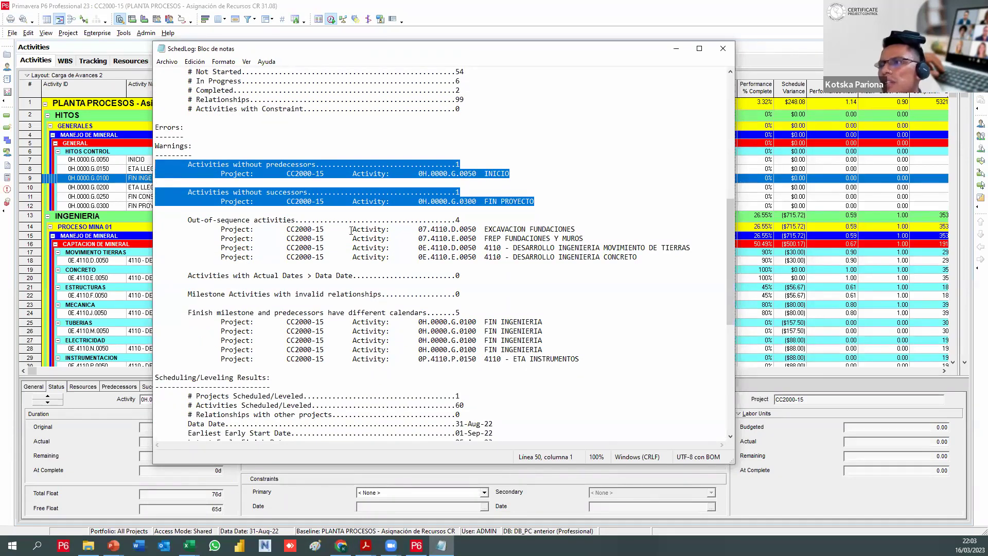
# Find the log's first out-of-sequence activity, 07.4110.D.0050, in the activity table and reveal the Gantt chart beside it
pyautogui.click(474, 228)
pyautogui.moveTo(476, 227); pyautogui.dragTo(426, 226)
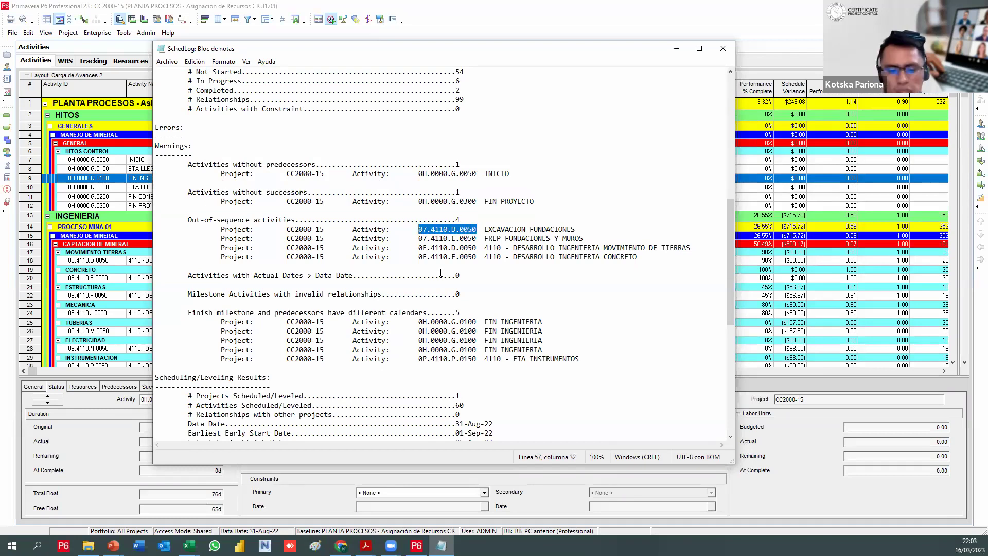
pyautogui.click(113, 263)
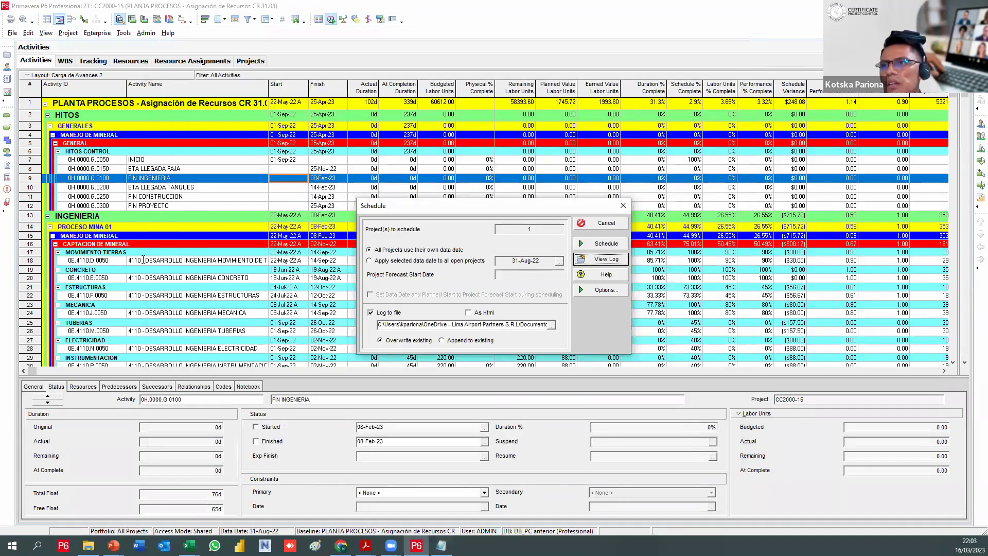
pyautogui.click(601, 242)
pyautogui.click(116, 261)
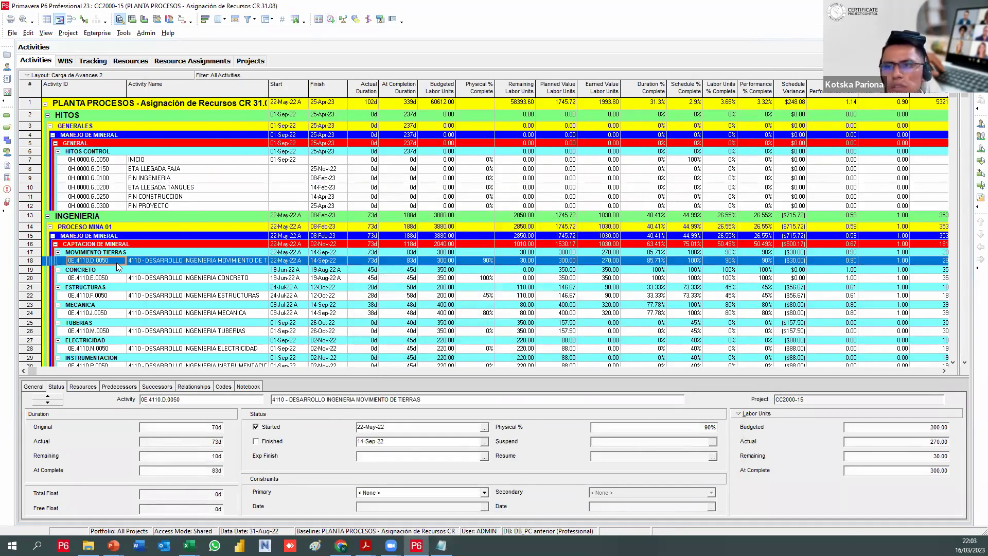
pyautogui.hotkey('ctrl', 'f')
pyautogui.press('Return')
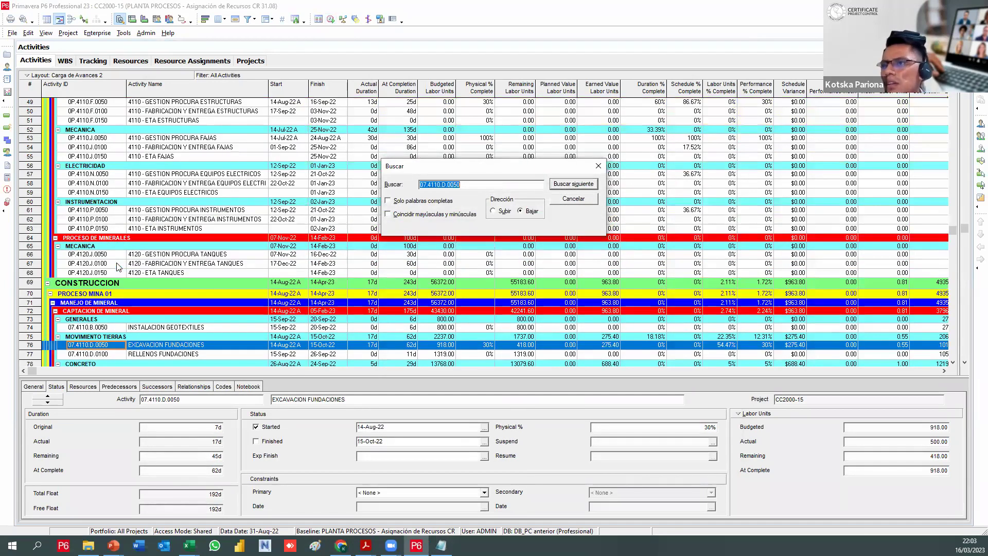
pyautogui.moveTo(958, 213); pyautogui.dragTo(395, 247)
pyautogui.scroll(-1, 353, 292)
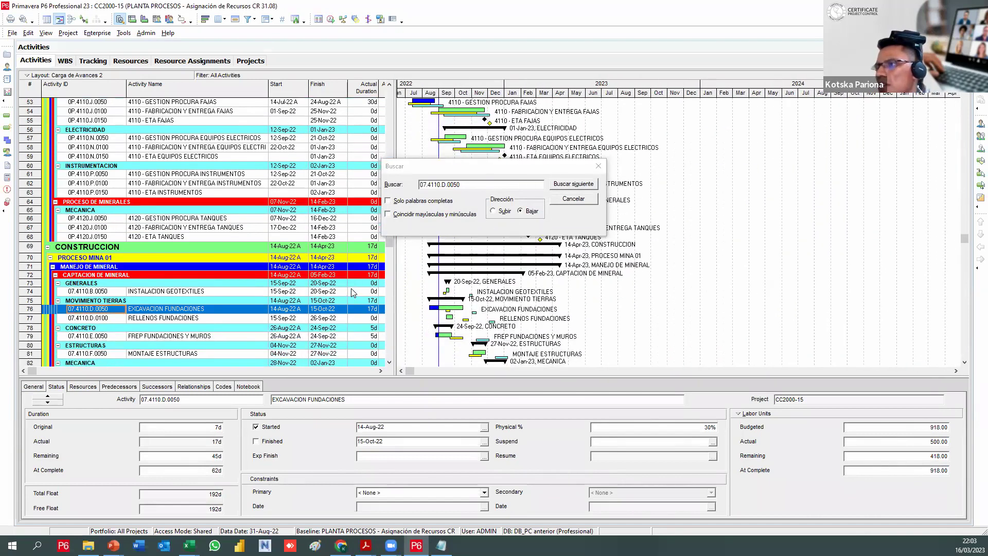
pyautogui.scroll(-2, 353, 292)
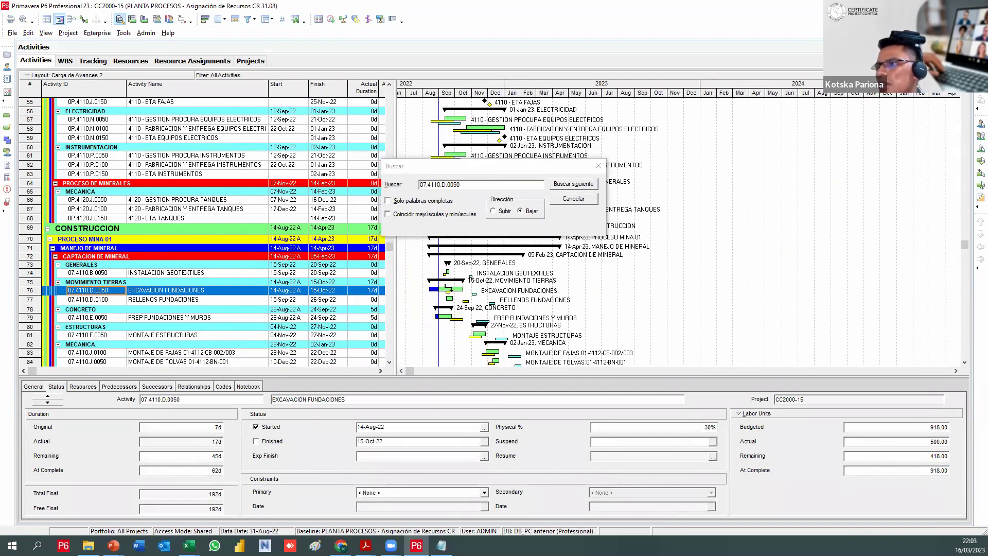
# Display the relationships of EXCAVACION FUNDACIONES and remove its INSTALACION GEOTEXTILES predecessor
pyautogui.click(194, 387)
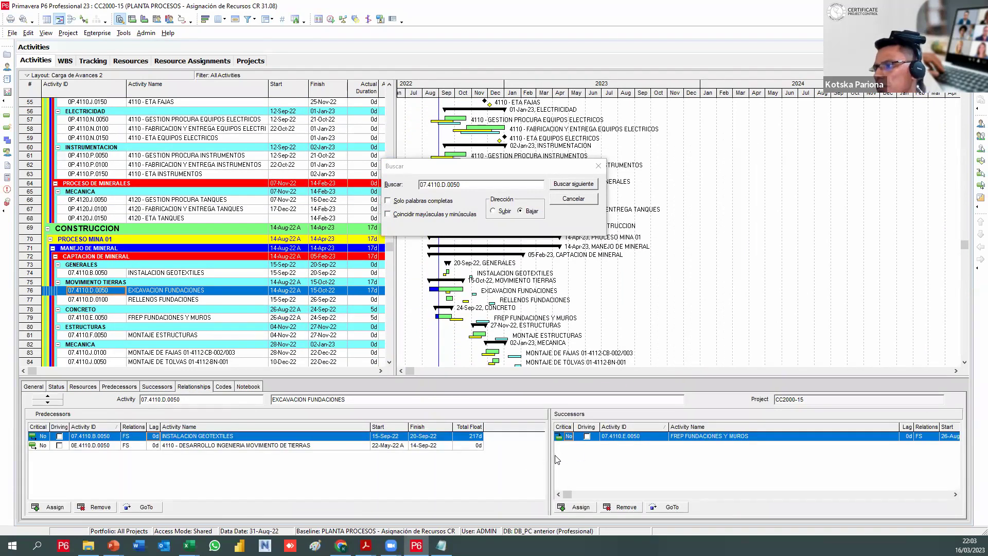
pyautogui.moveTo(548, 455); pyautogui.dragTo(403, 424)
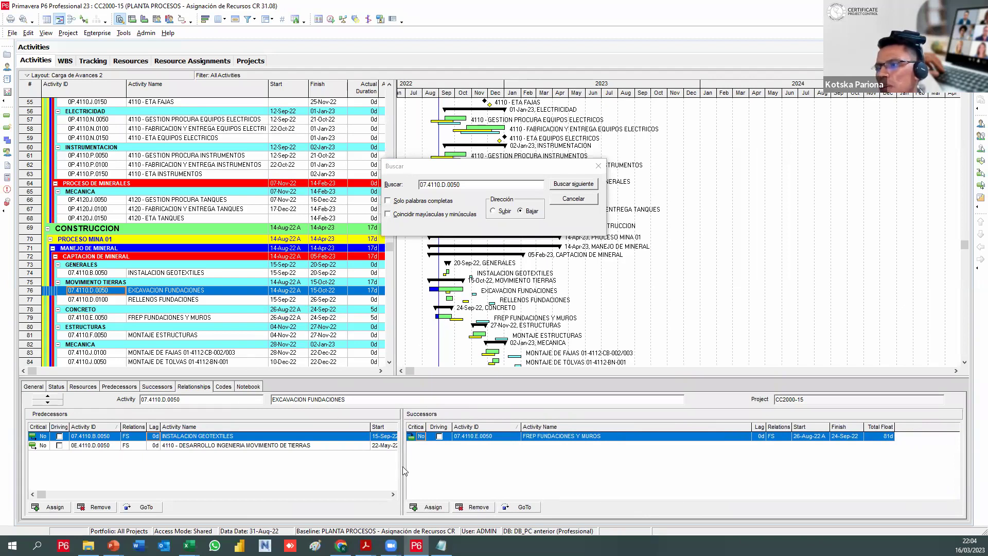
pyautogui.moveTo(403, 463); pyautogui.dragTo(500, 463)
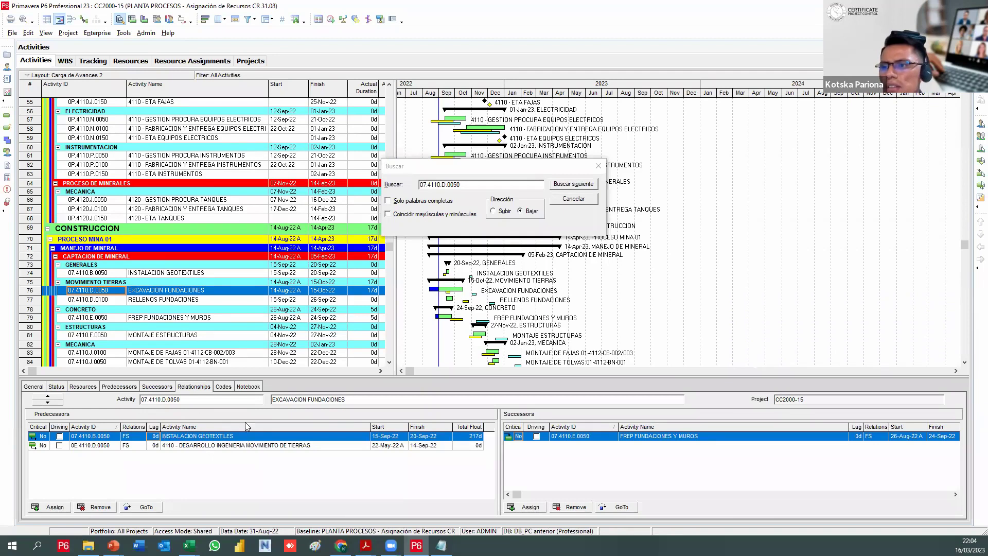
pyautogui.click(100, 508)
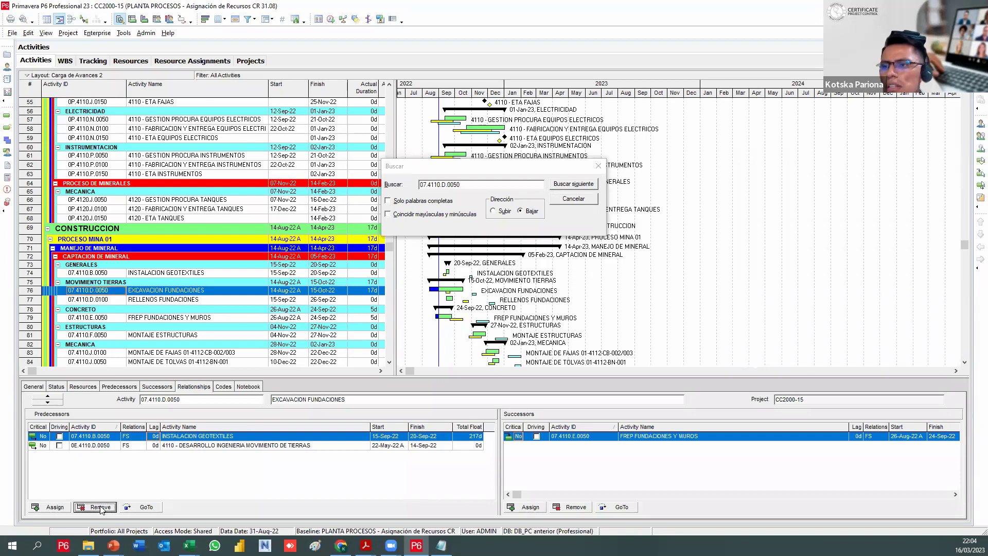
pyautogui.click(470, 288)
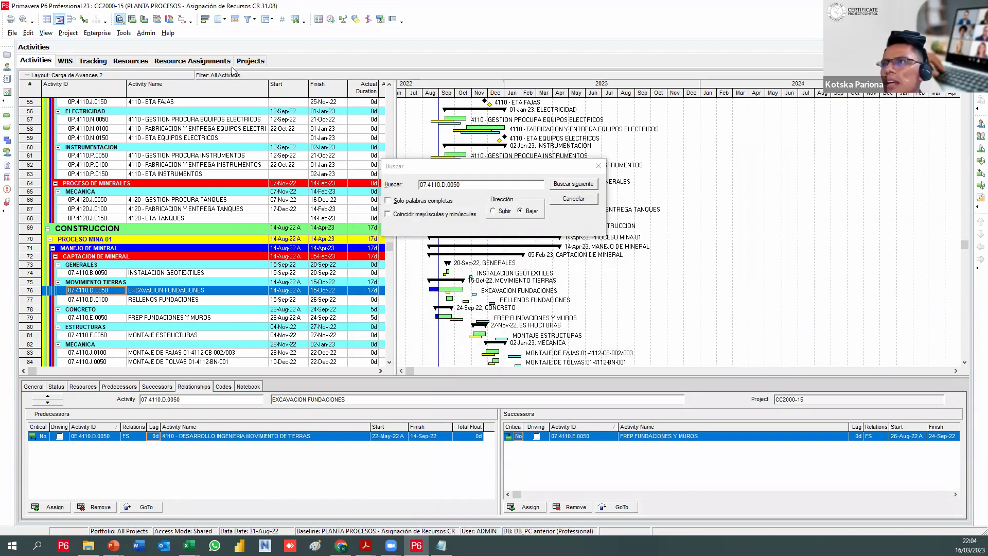
# Reschedule the project using its own data date and open the refreshed schedule log
pyautogui.press('F9')
pyautogui.click(600, 290)
pyautogui.click(613, 137)
pyautogui.click(598, 262)
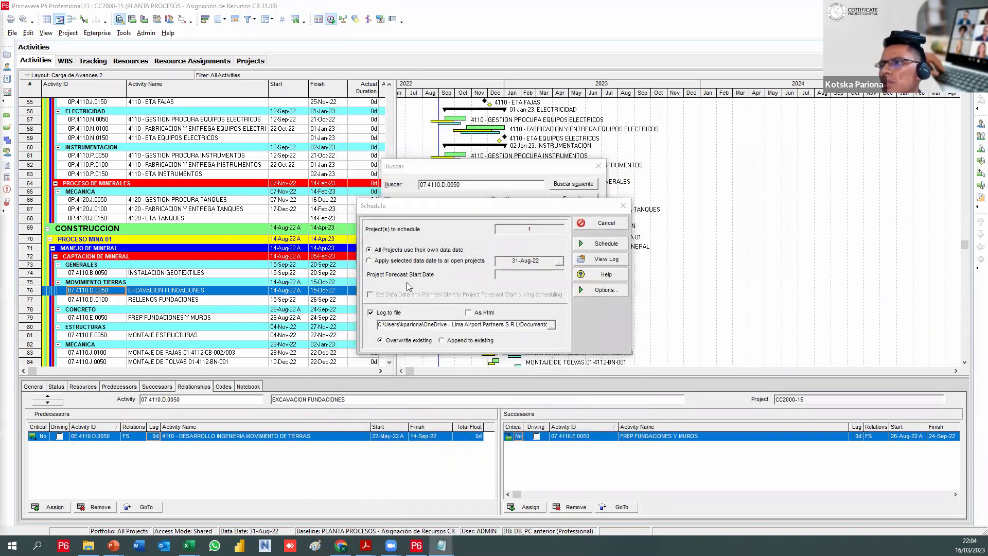
# Highlight the out-of-sequence activities and the ID 07.4110.D.0050 in the schedule log, and return to the activity table
pyautogui.scroll(-12, 514, 290)
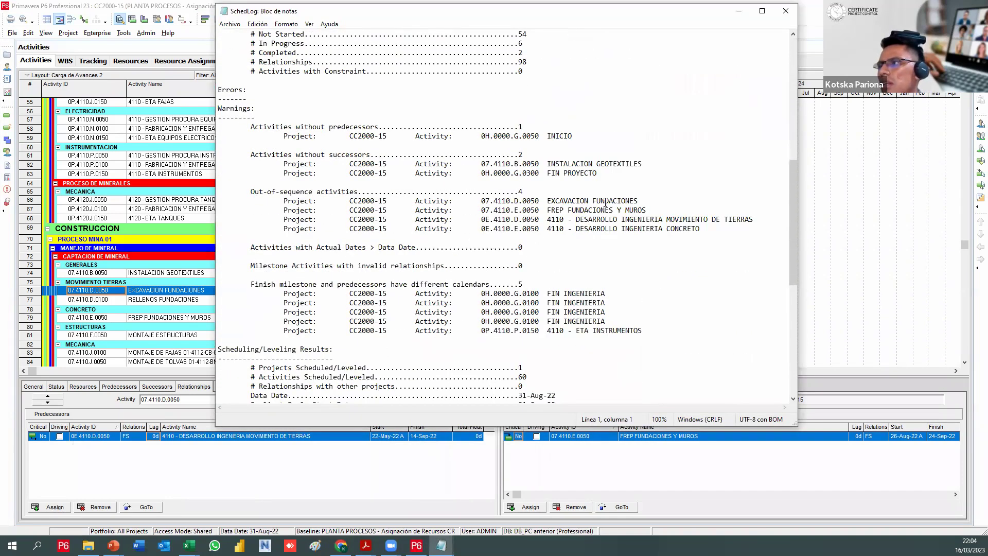
pyautogui.moveTo(591, 196); pyautogui.dragTo(704, 234)
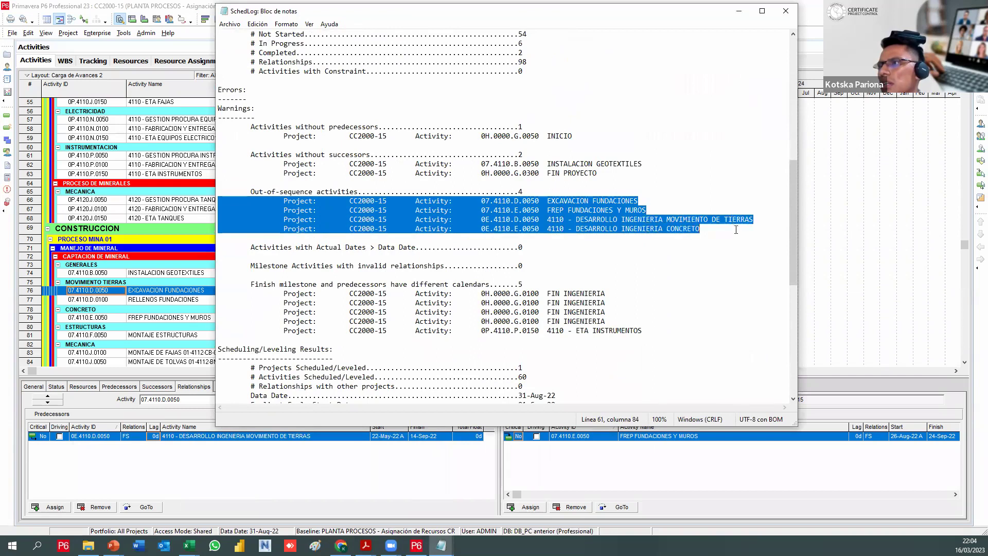
pyautogui.click(646, 211)
pyautogui.moveTo(481, 200); pyautogui.dragTo(540, 200)
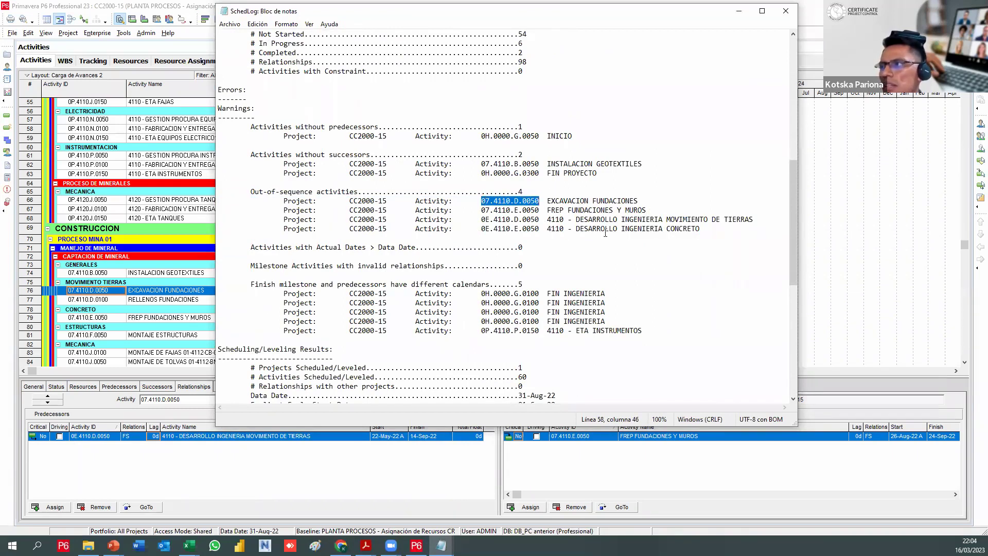
pyautogui.click(739, 10)
pyautogui.click(601, 243)
pyautogui.click(574, 201)
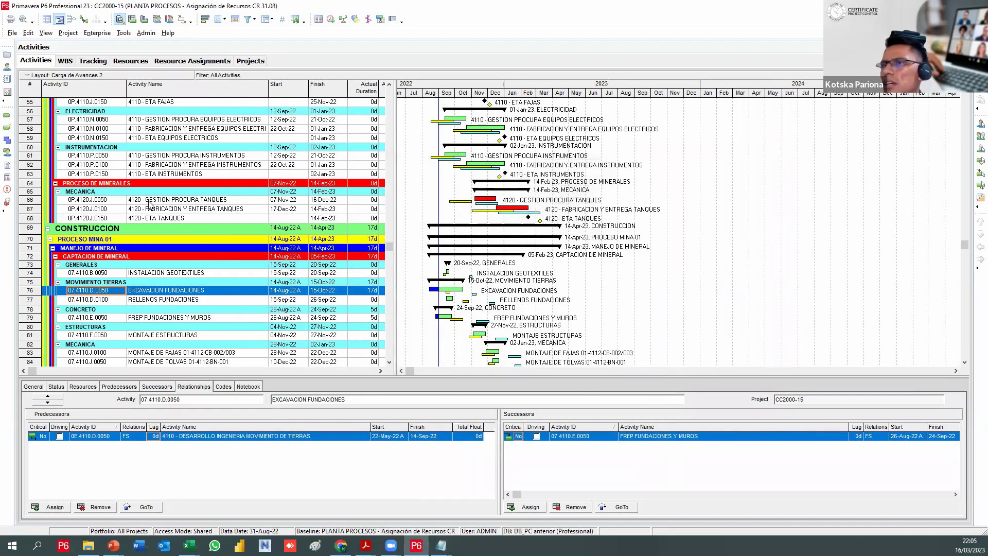
# Search the activity table again for 07.4110.D.0050
pyautogui.click(113, 200)
pyautogui.hotkey('ctrl', 'f')
pyautogui.press('Return')
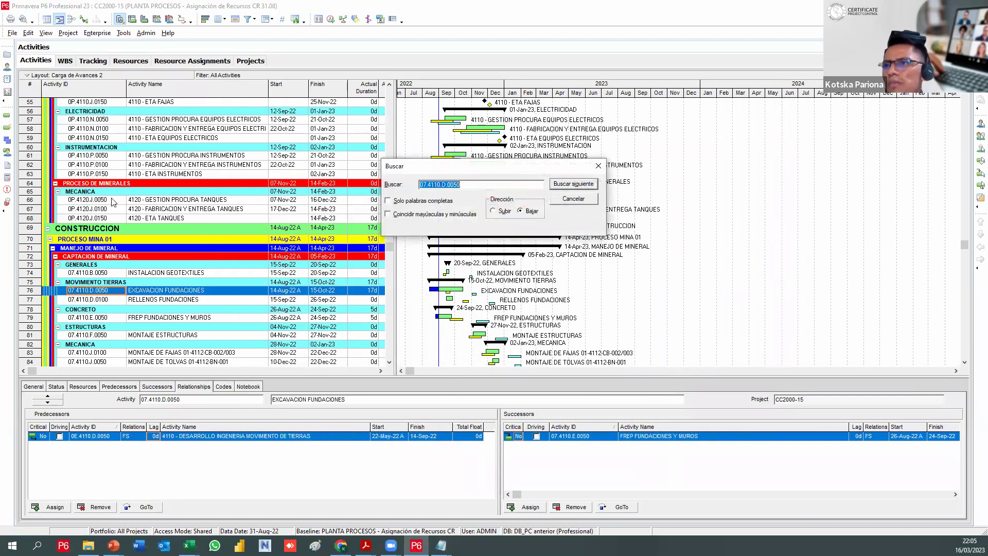
pyautogui.press('Escape')
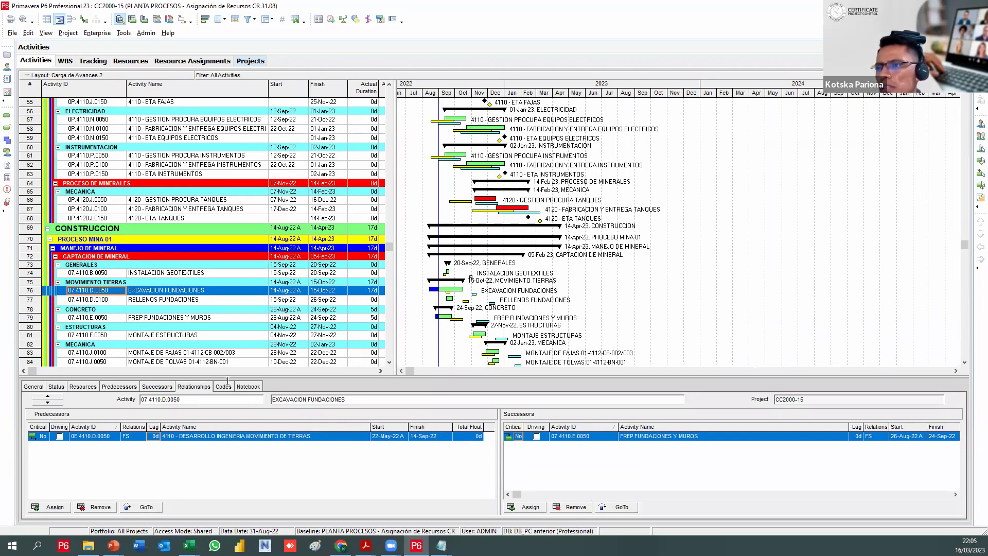
# Change the relationship from predecessor DESARROLLO INGENIERIA MOVIMIENTO DE TIERRAS to EXCAVACION FUNDACIONES to SS with a 15d lag
pyautogui.click(140, 436)
pyautogui.click(142, 437)
pyautogui.click(137, 469)
pyautogui.click(153, 437)
pyautogui.write('15d')
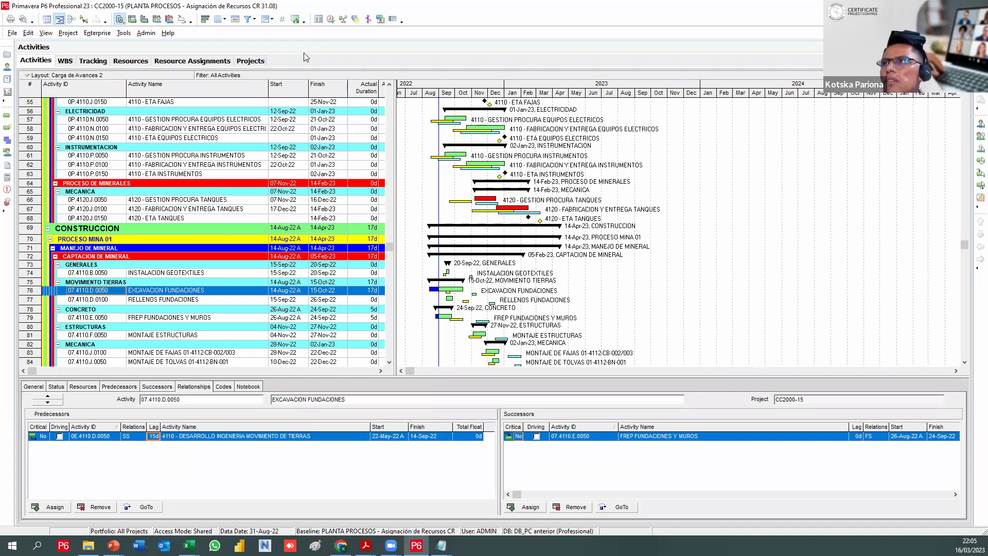
# Reschedule the project and highlight the ID of out-of-sequence activity FREP FUNDACIONES Y MUROS in the new log
pyautogui.click(330, 19)
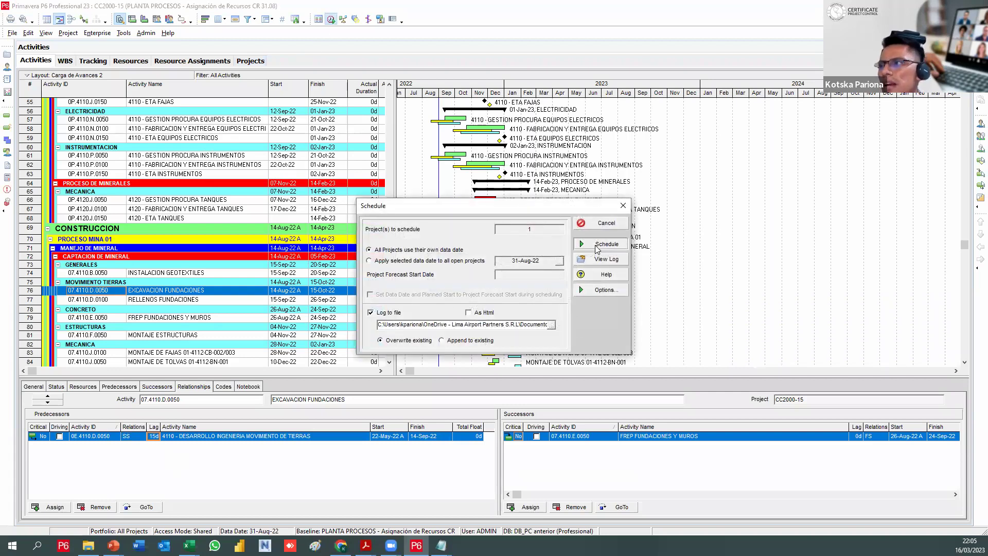
pyautogui.click(597, 249)
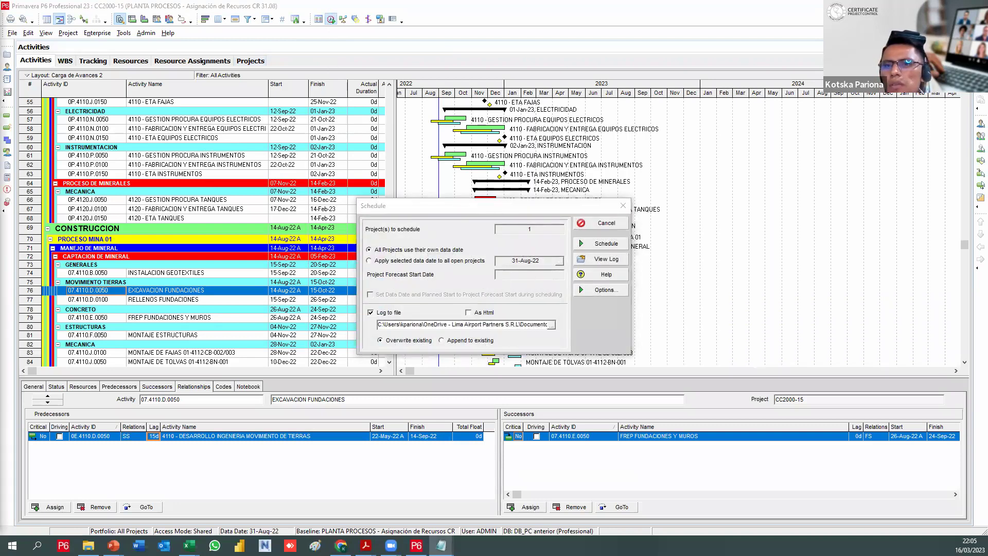
pyautogui.click(600, 258)
pyautogui.scroll(-5, 536, 338)
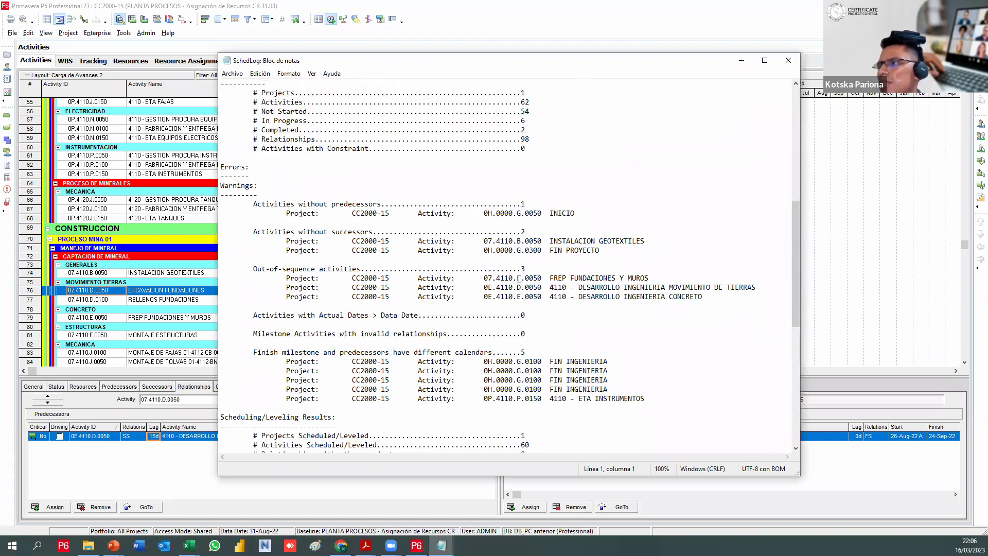
pyautogui.moveTo(542, 279); pyautogui.dragTo(483, 277)
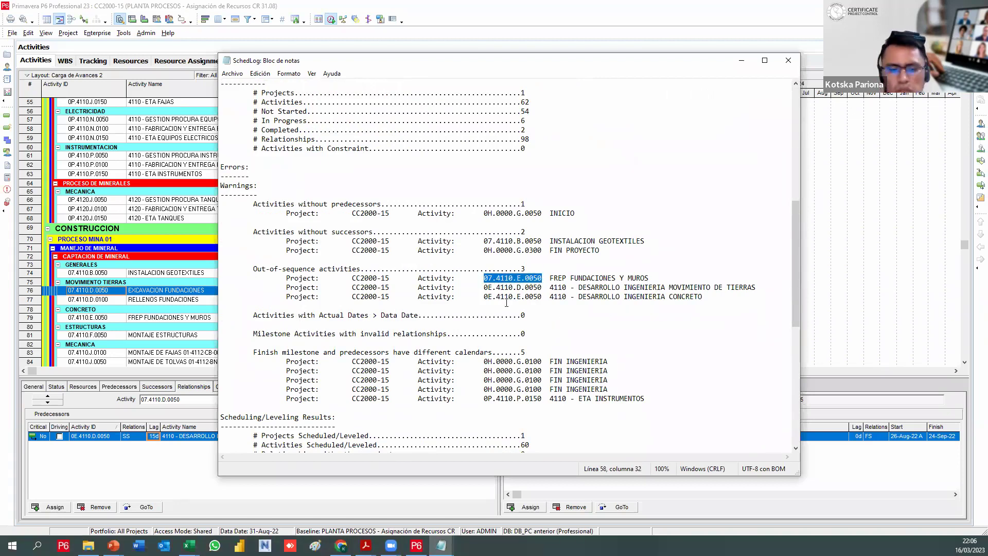
pyautogui.click(788, 60)
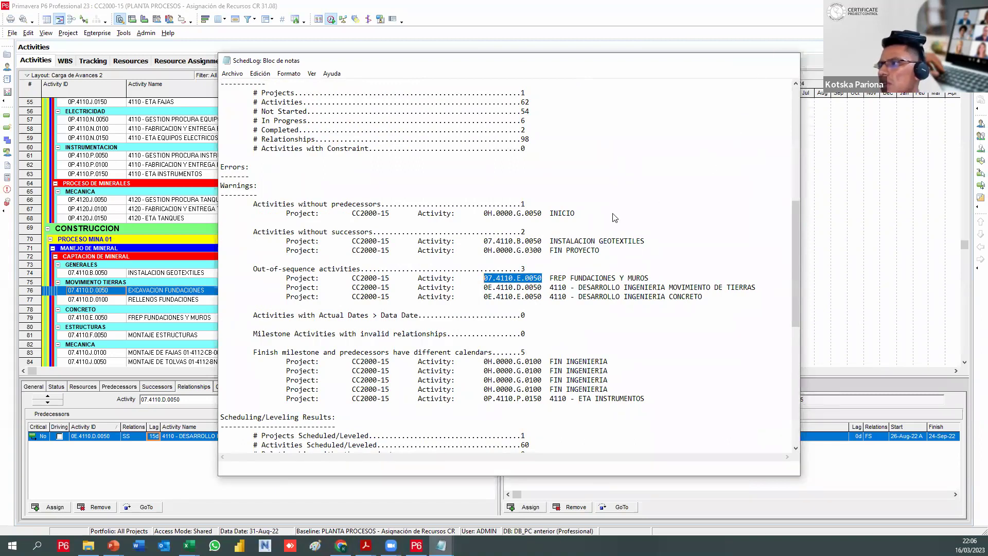
pyautogui.click(607, 242)
# Change the relationship from predecessor EXCAVACION FUNDACIONES to FREP FUNDACIONES Y MUROS to SS
pyautogui.click(104, 273)
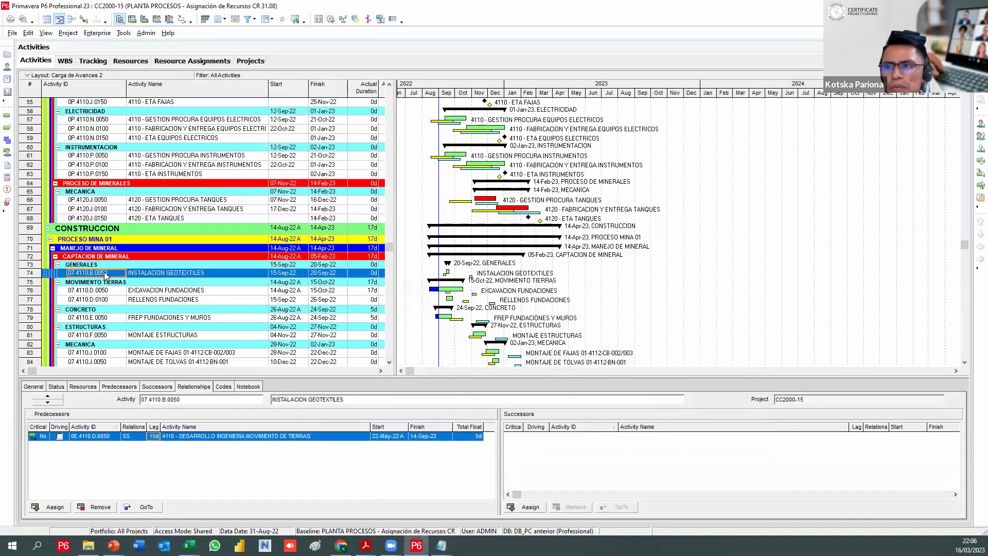
pyautogui.click(98, 318)
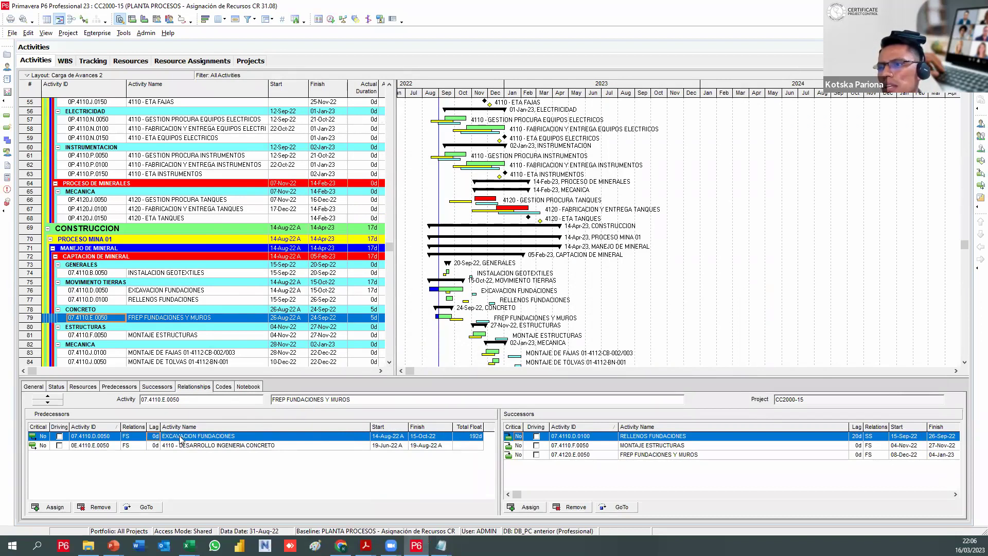
pyautogui.click(134, 437)
pyautogui.click(141, 437)
pyautogui.click(136, 469)
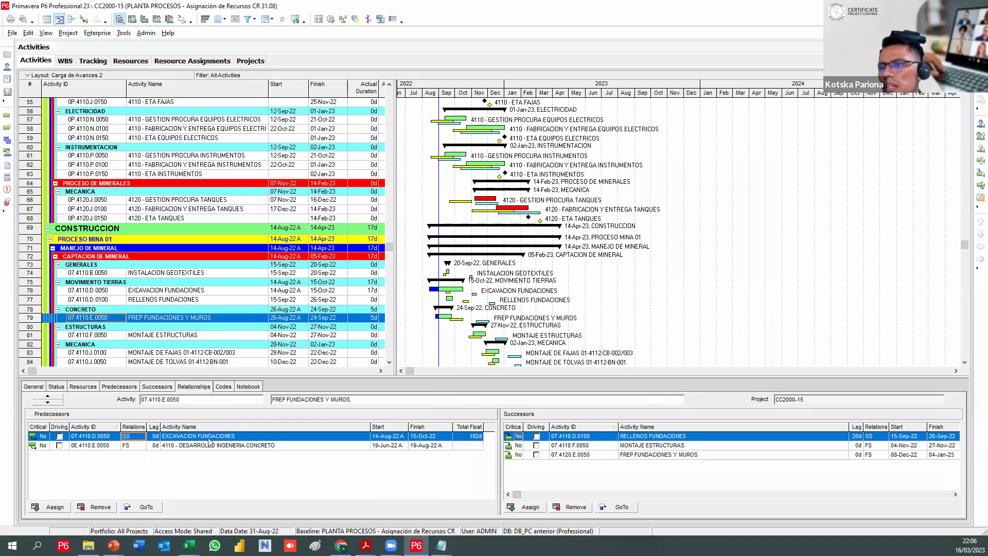
pyautogui.click(390, 447)
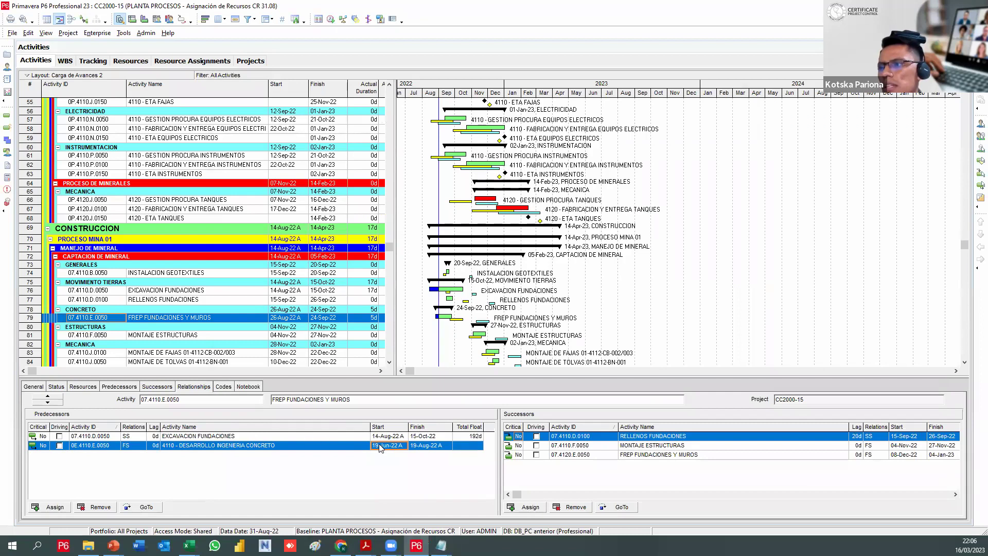
# Reschedule the project once more and highlight the out-of-sequence activities warning in the updated schedule log
pyautogui.click(330, 23)
pyautogui.press('Escape')
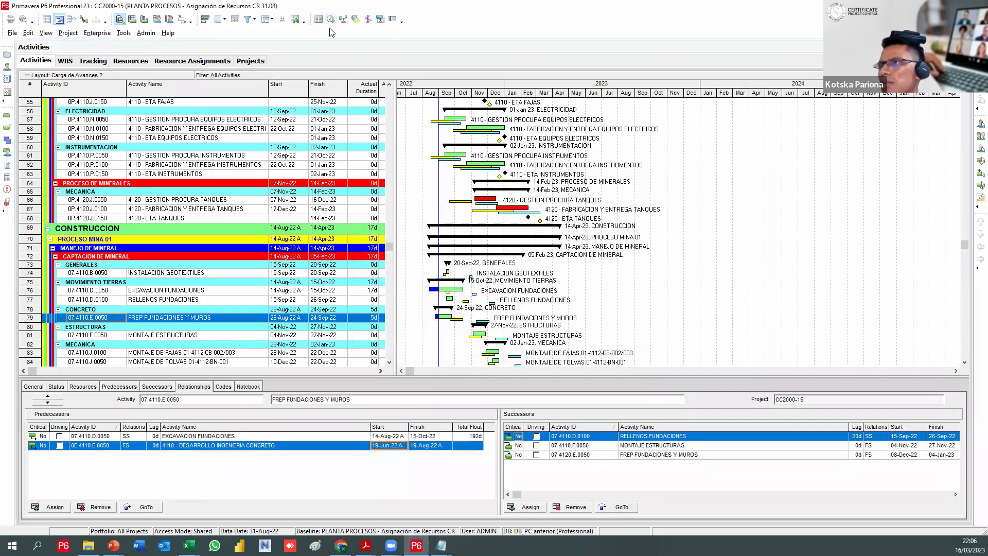
pyautogui.click(330, 19)
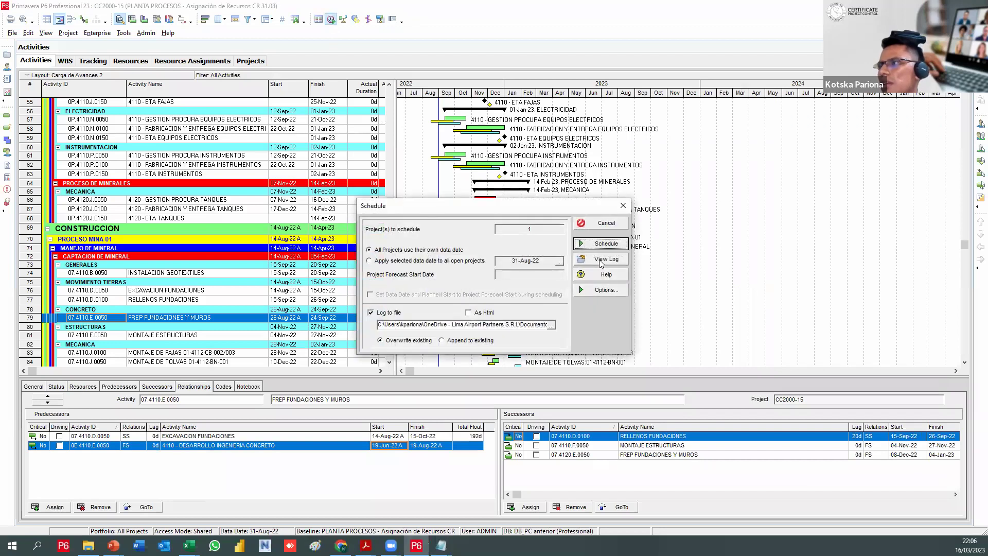
pyautogui.click(600, 260)
pyautogui.scroll(-1, 582, 330)
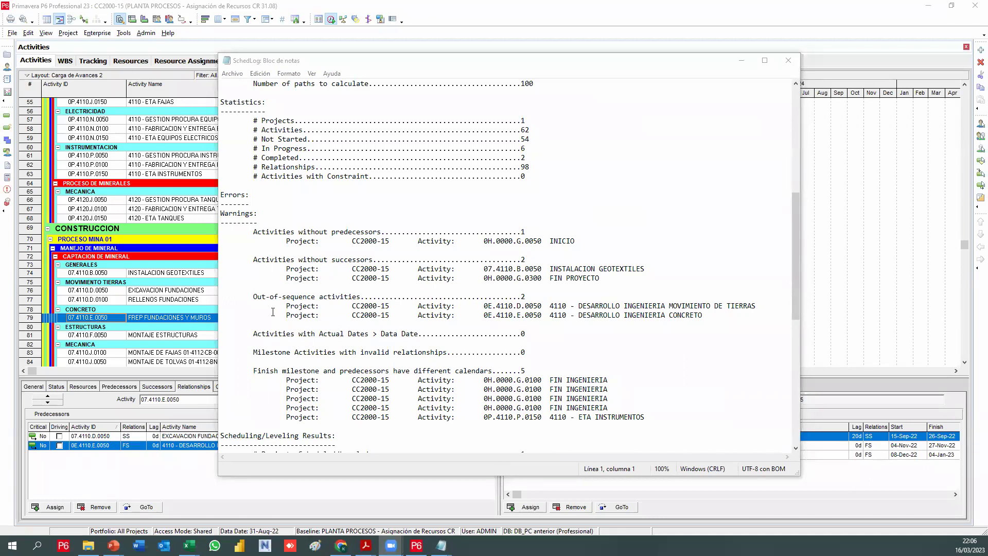
pyautogui.moveTo(256, 299); pyautogui.dragTo(707, 321)
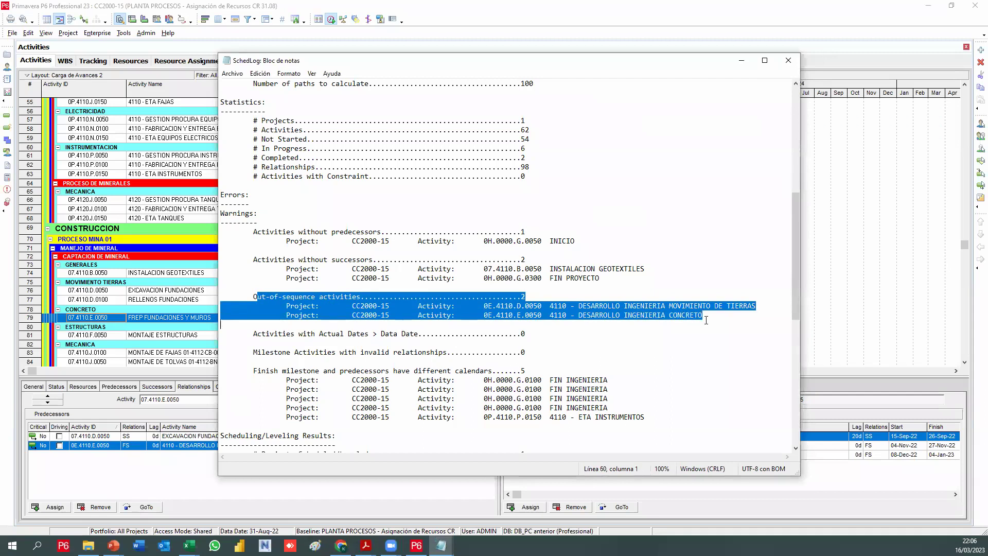
# Highlight the out-of-sequence activities warning again, review the rest of the schedule log, and close the log and scheduling dialog
pyautogui.click(699, 334)
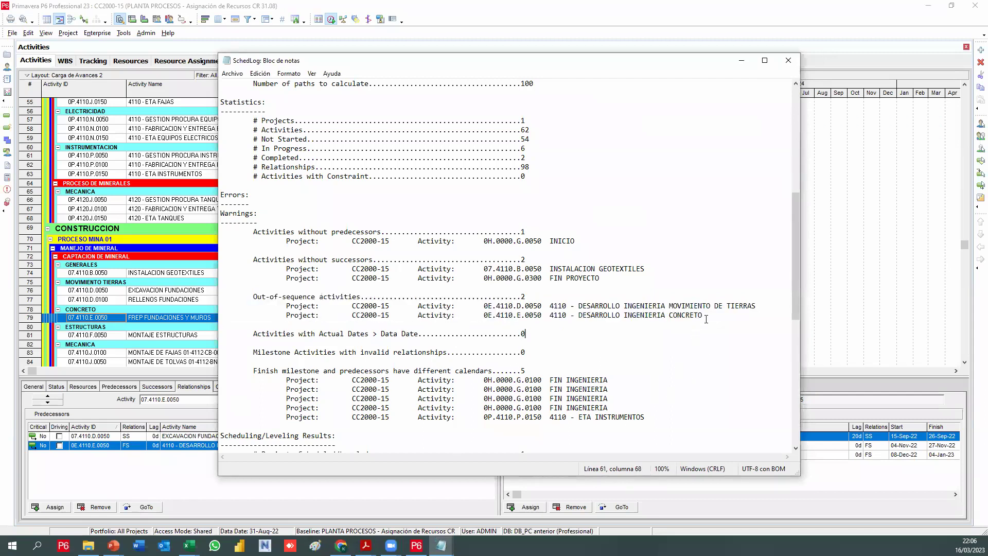
pyautogui.moveTo(711, 314); pyautogui.dragTo(233, 300)
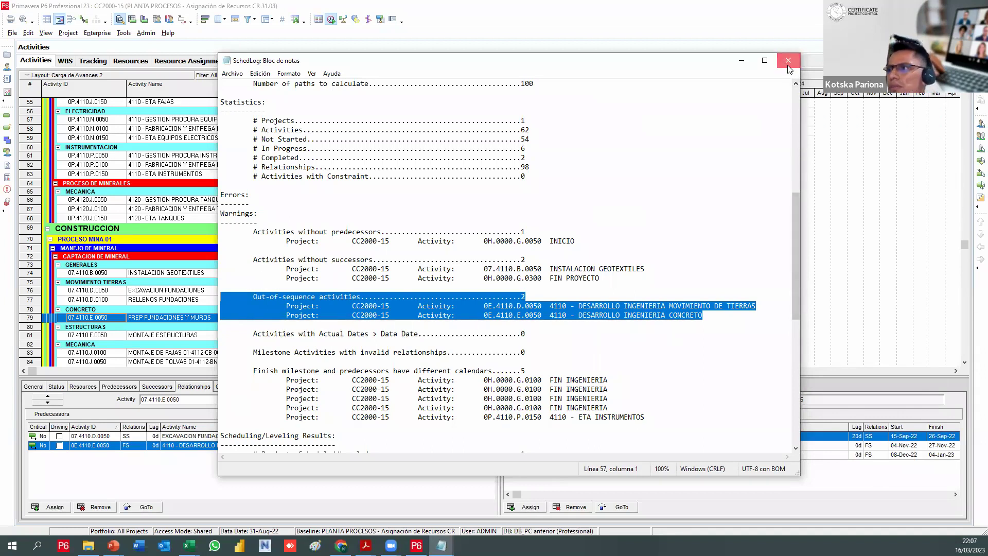
pyautogui.moveTo(254, 298); pyautogui.dragTo(707, 317)
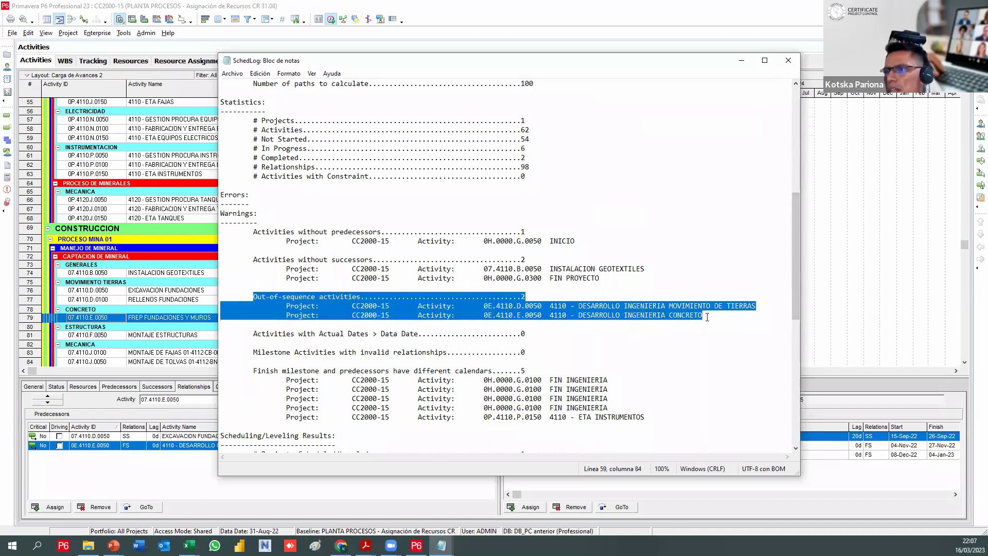
pyautogui.scroll(-2, 514, 324)
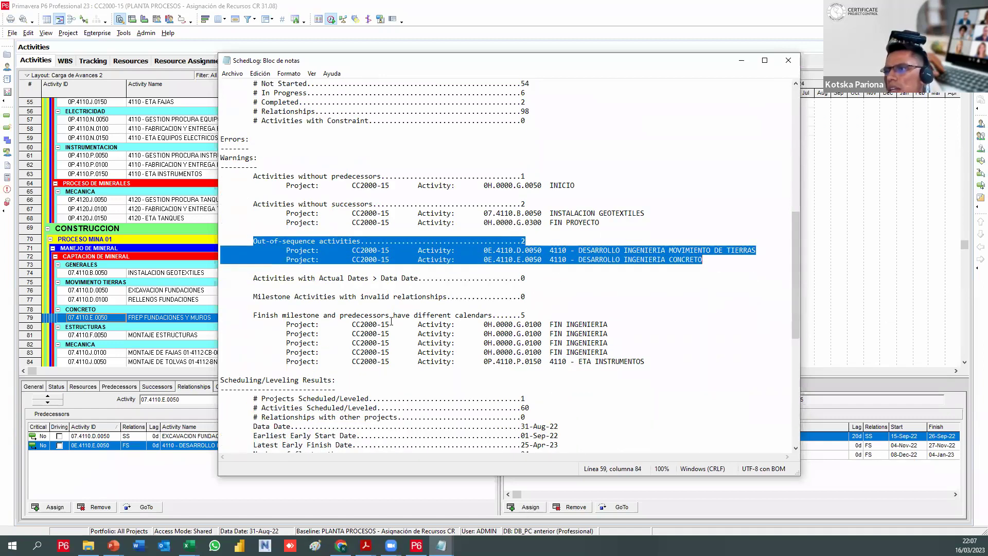
pyautogui.scroll(-2, 391, 322)
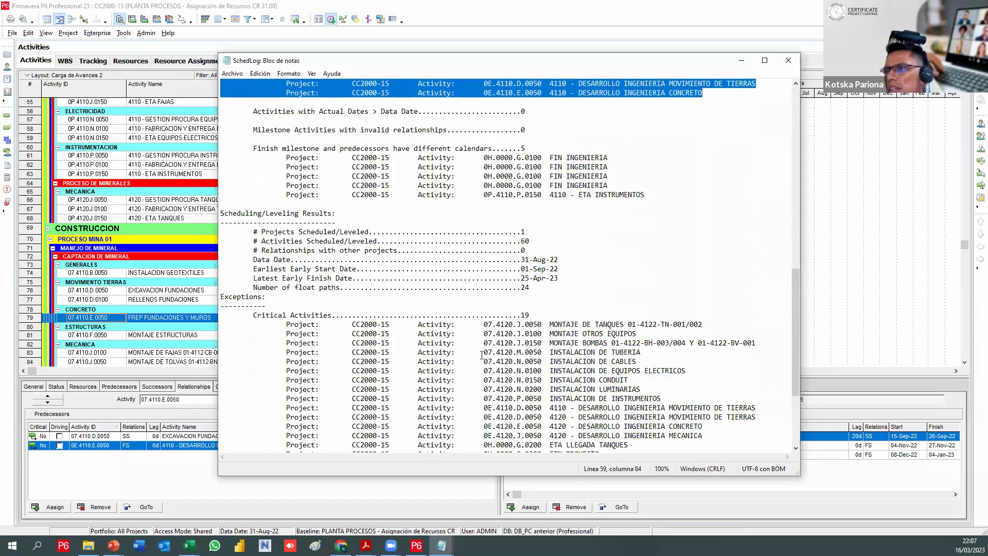
pyautogui.scroll(-4, 482, 355)
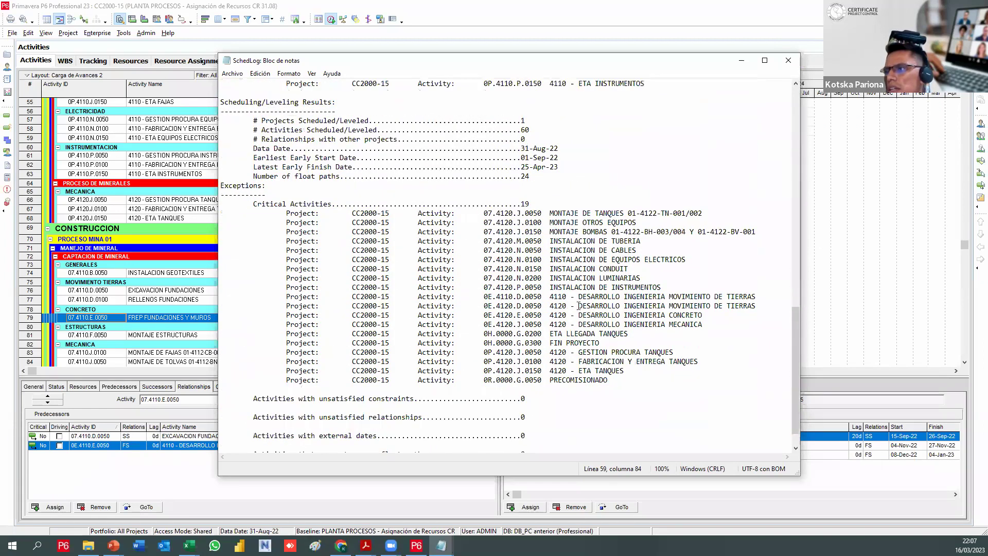
pyautogui.scroll(20, 578, 305)
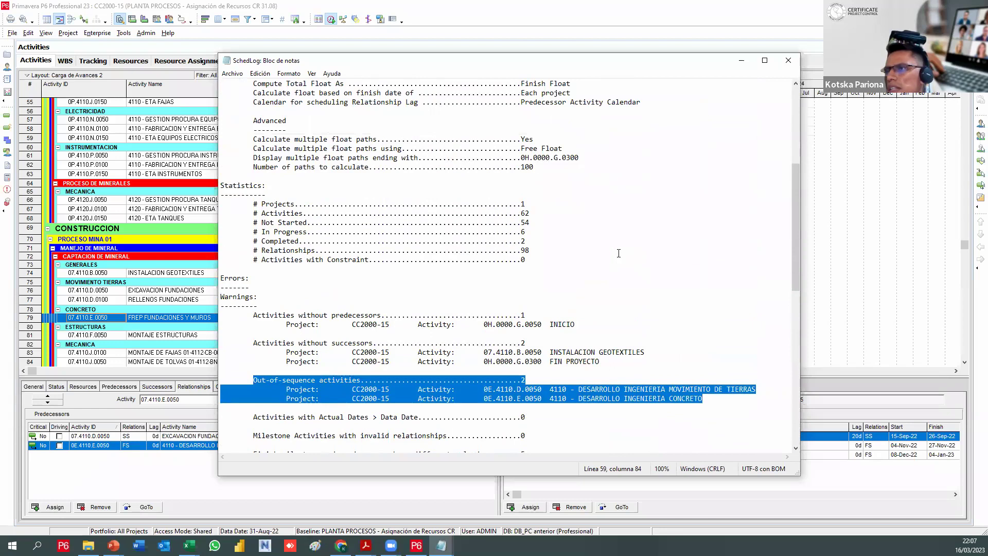
pyautogui.scroll(8, 619, 253)
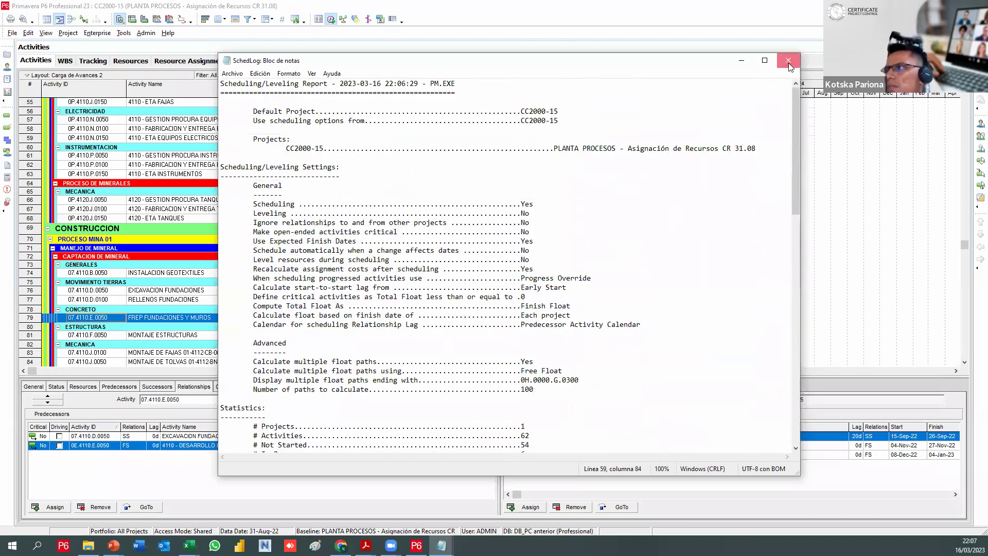
pyautogui.click(789, 62)
pyautogui.click(600, 239)
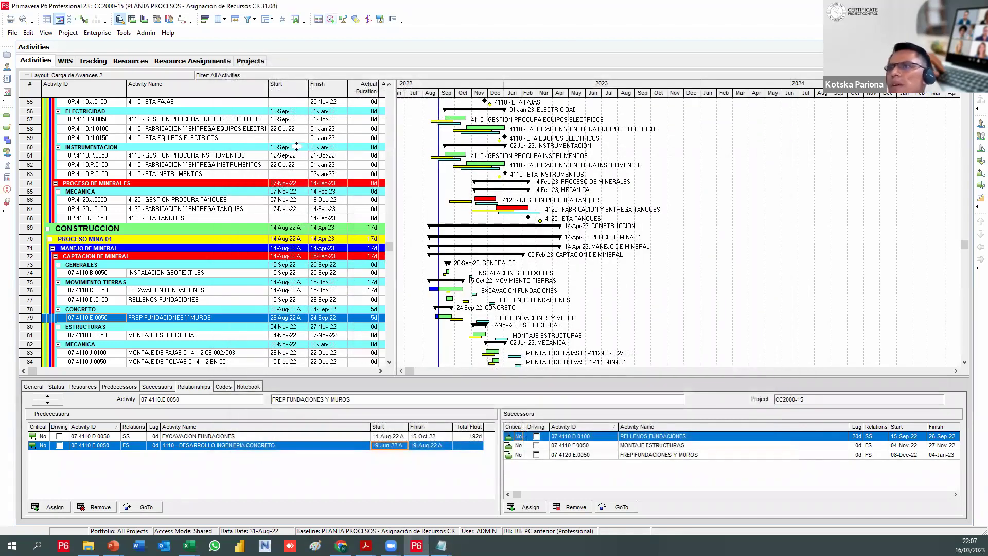
# Set the Check Schedule thresholds to 50 h for Long Lags and 440 h for Large Durations
pyautogui.click(68, 32)
pyautogui.click(47, 33)
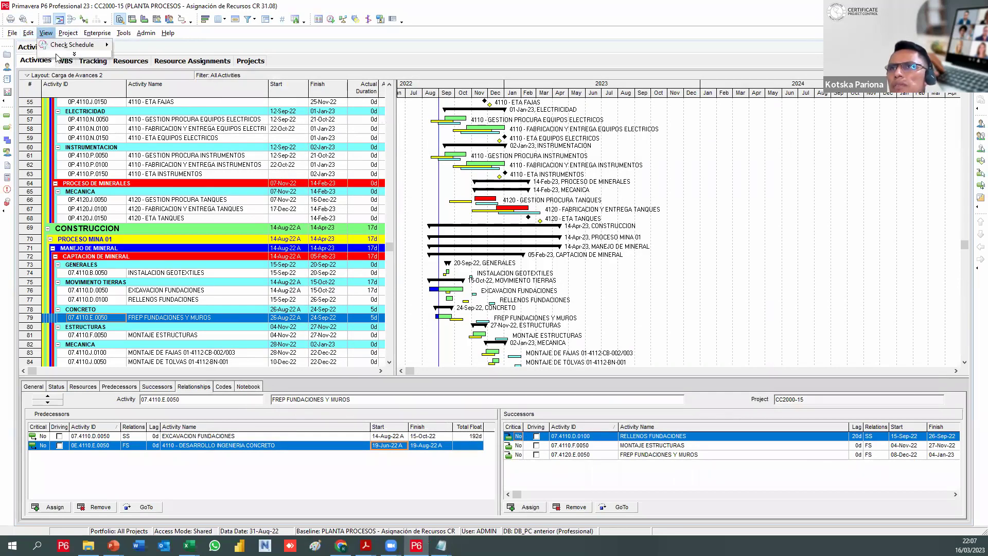
pyautogui.click(44, 34)
pyautogui.moveTo(99, 216)
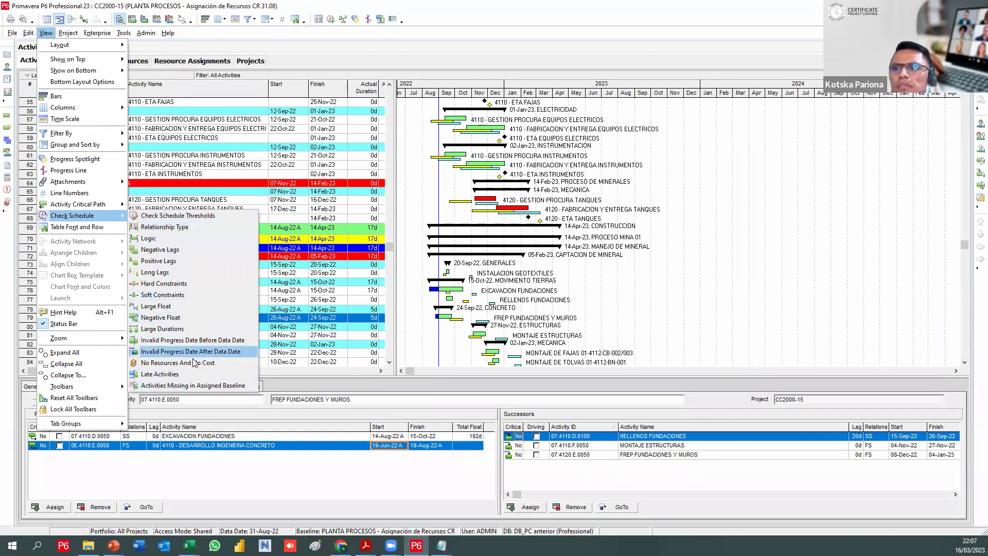
pyautogui.click(192, 216)
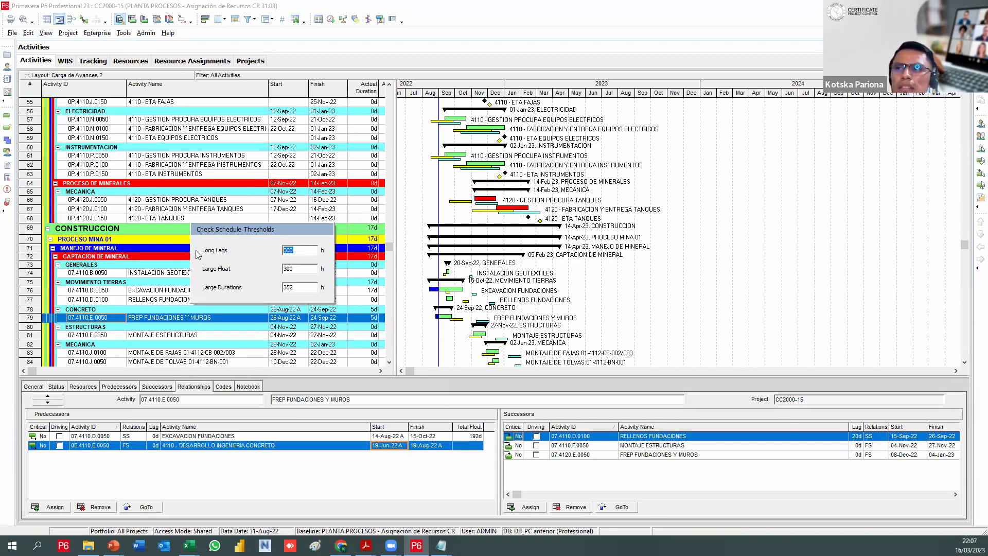
pyautogui.doubleClick(295, 250)
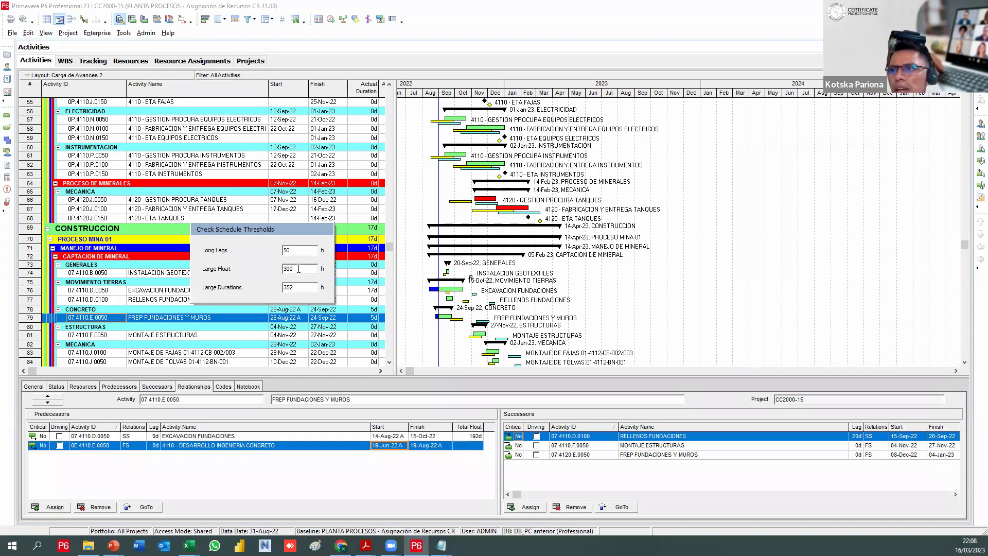
pyautogui.moveTo(293, 270); pyautogui.dragTo(238, 271)
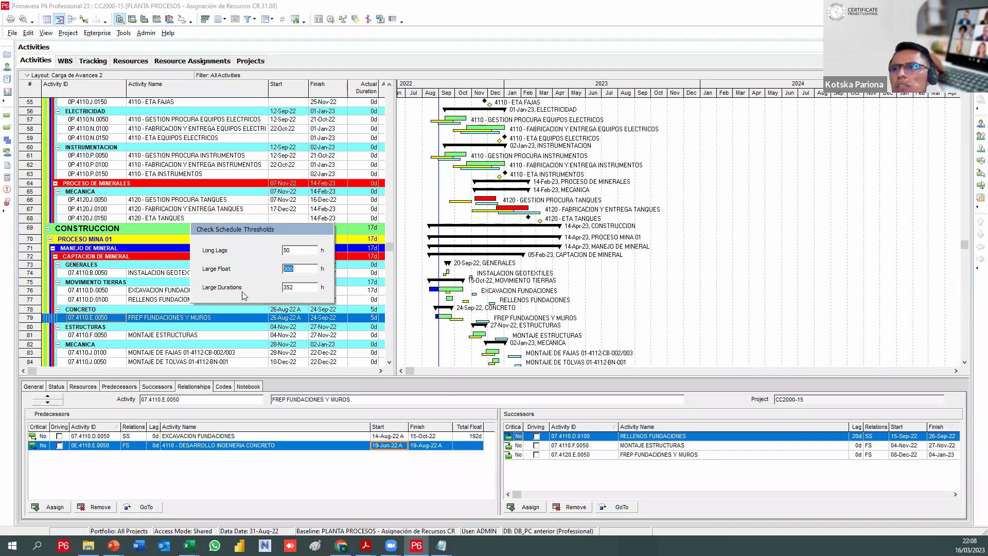
pyautogui.moveTo(304, 286); pyautogui.dragTo(276, 290)
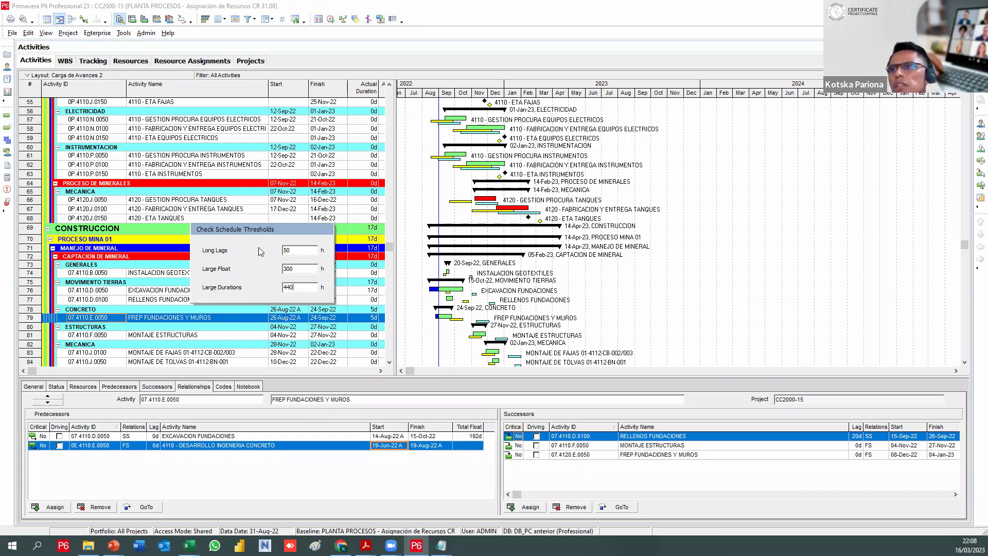
# Apply the Relationship Type schedule check and widen the activity table to reveal the labor units and percent complete columns
pyautogui.click(45, 32)
pyautogui.moveTo(77, 45)
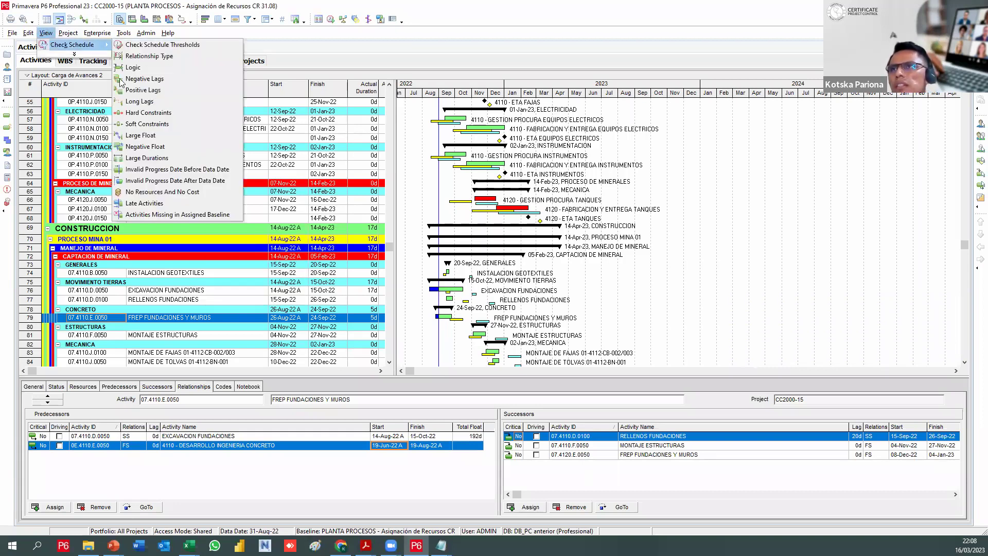
pyautogui.click(154, 57)
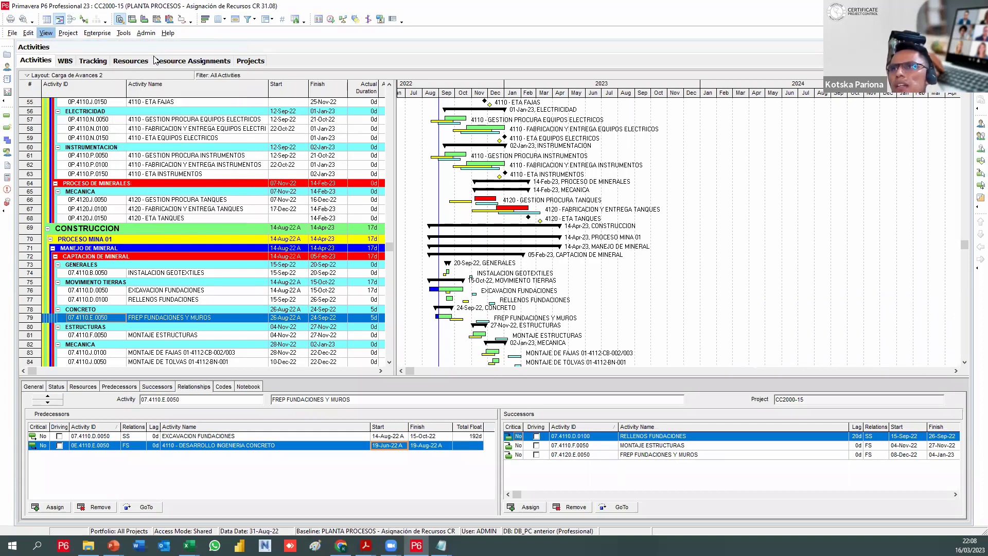
pyautogui.moveTo(501, 211); pyautogui.dragTo(567, 211)
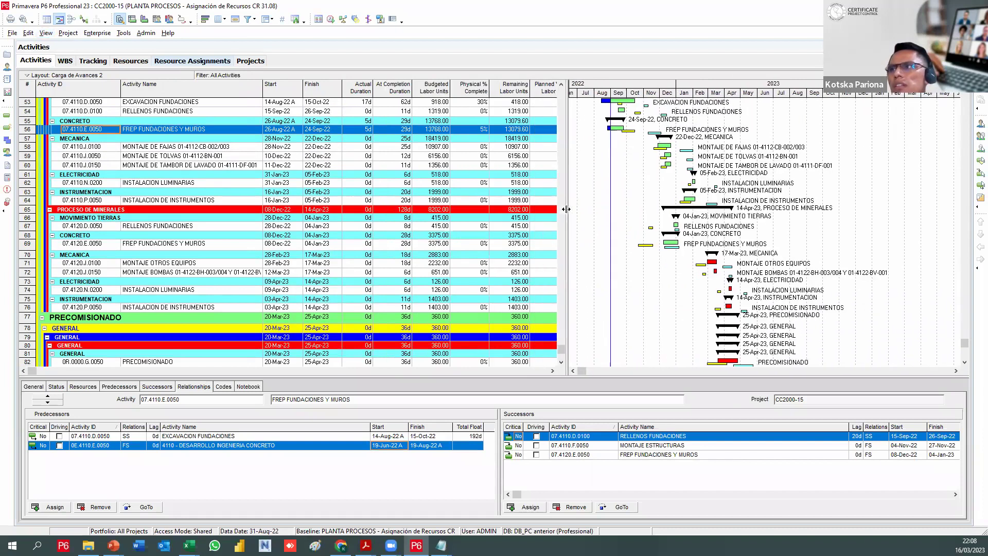
# Turn off the Relationship Type schedule check so all project activities are listed
pyautogui.scroll(3, 309, 232)
pyautogui.click(45, 32)
pyautogui.moveTo(77, 44)
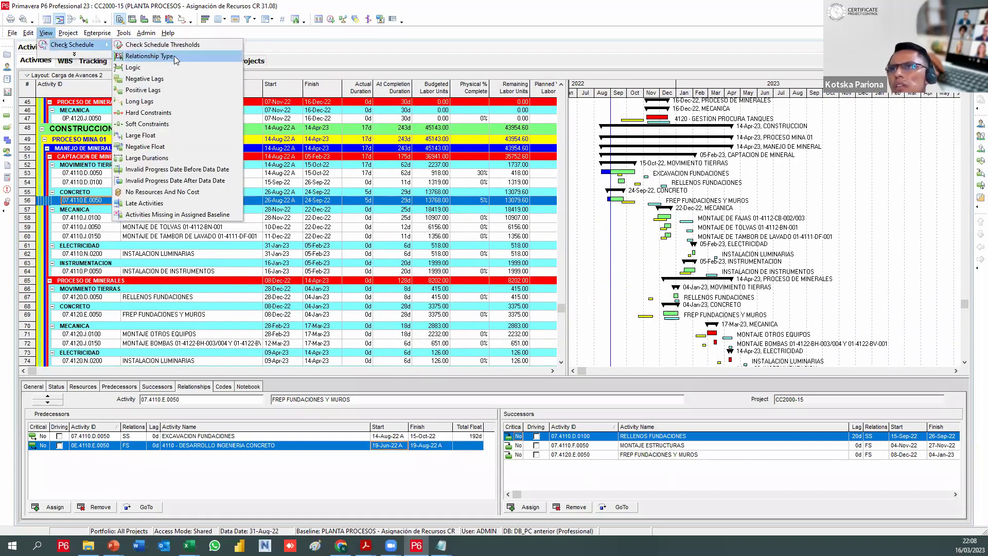
pyautogui.click(173, 56)
pyautogui.scroll(1, 555, 216)
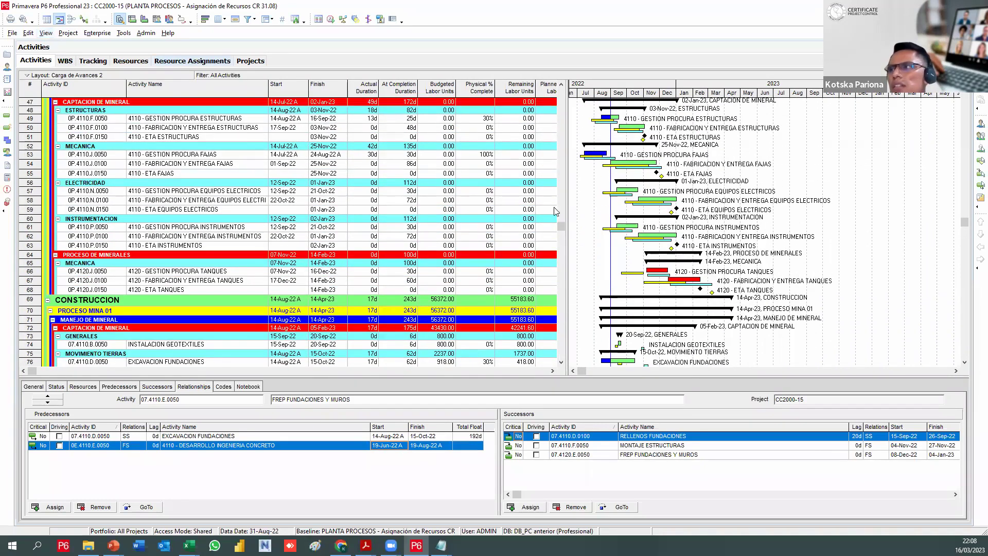
# Go through the full activity list from INICIO to PRECOMISIONADO and select all activities
pyautogui.moveTo(562, 225); pyautogui.dragTo(559, 92)
pyautogui.click(479, 358)
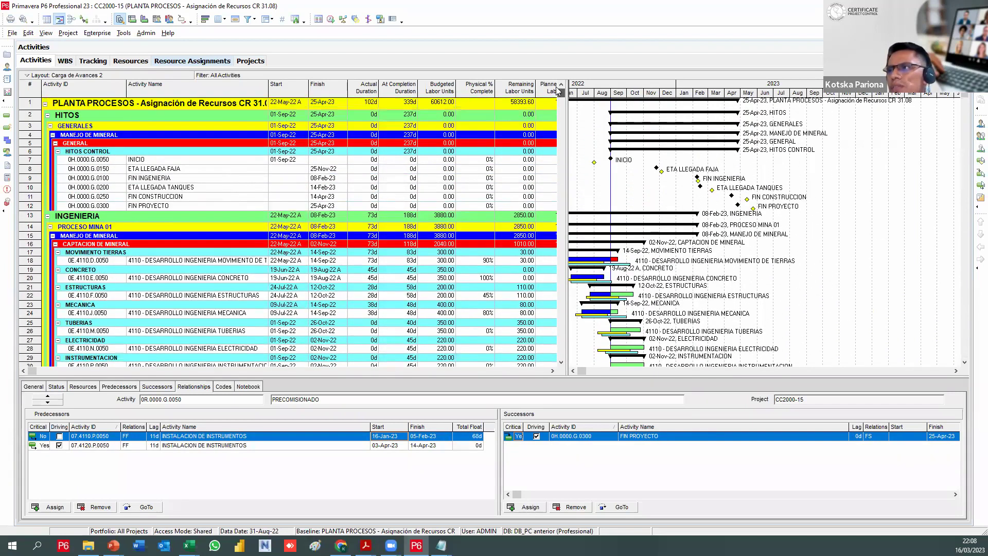
pyautogui.click(396, 162)
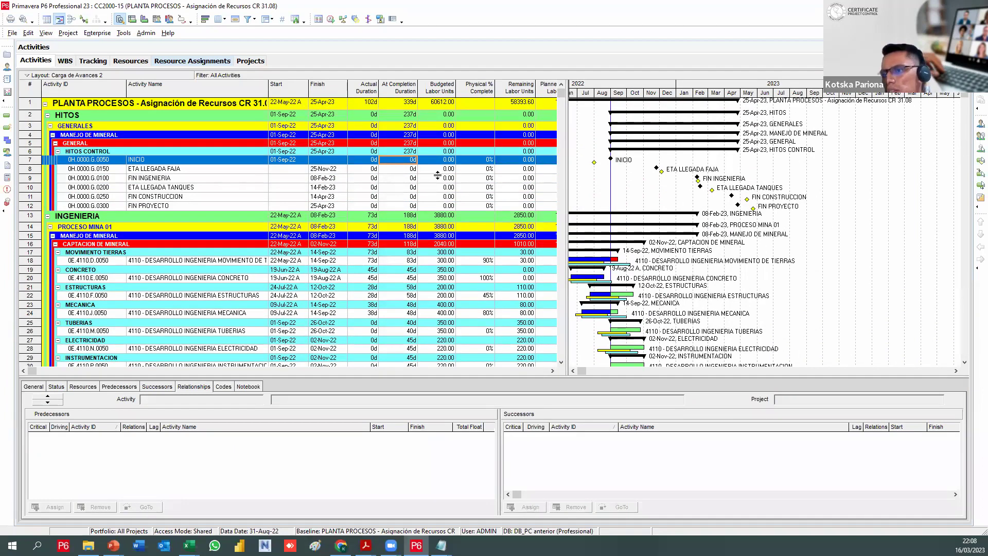
pyautogui.moveTo(562, 97); pyautogui.dragTo(561, 356)
pyautogui.click(416, 362)
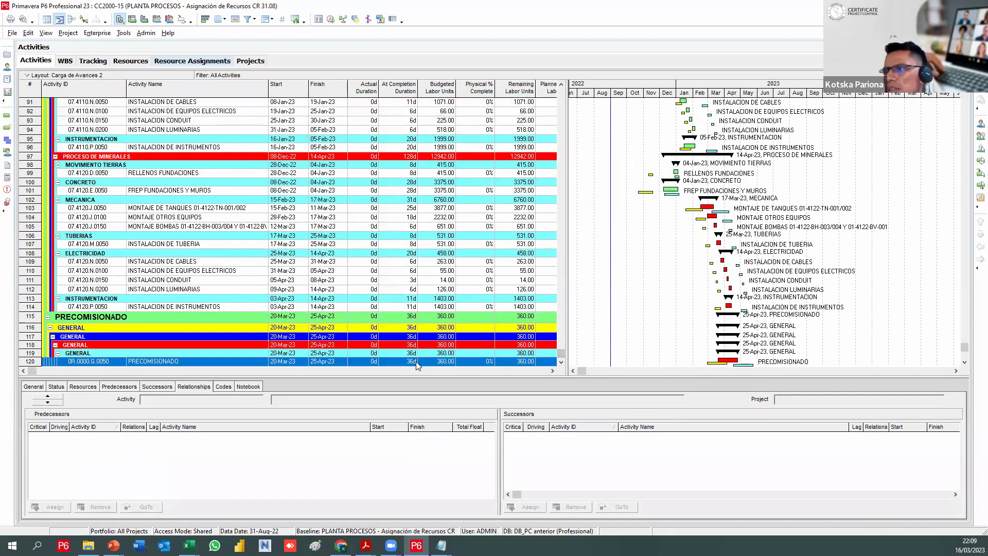
pyautogui.hotkey('ctrl', 'a')
pyautogui.scroll(3, 437, 288)
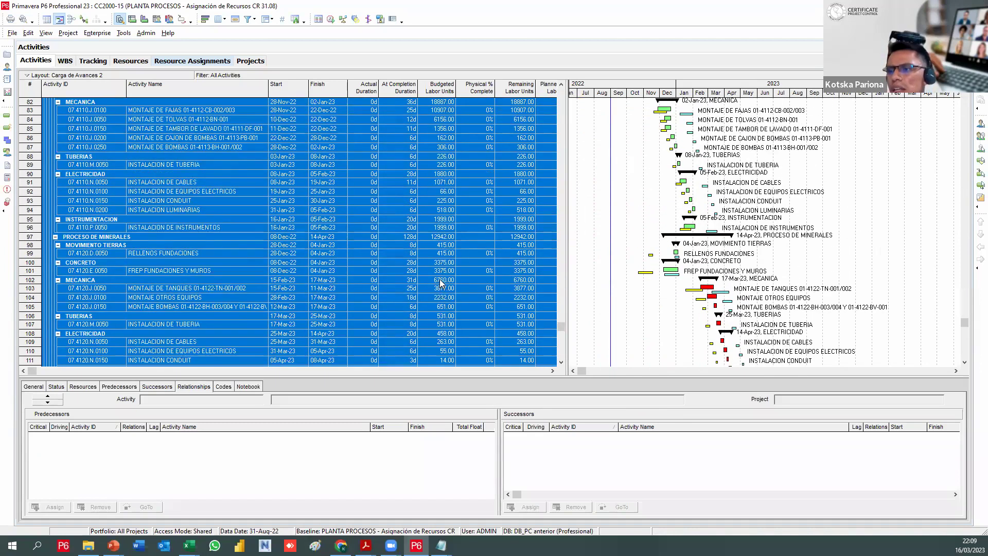
pyautogui.scroll(9, 440, 283)
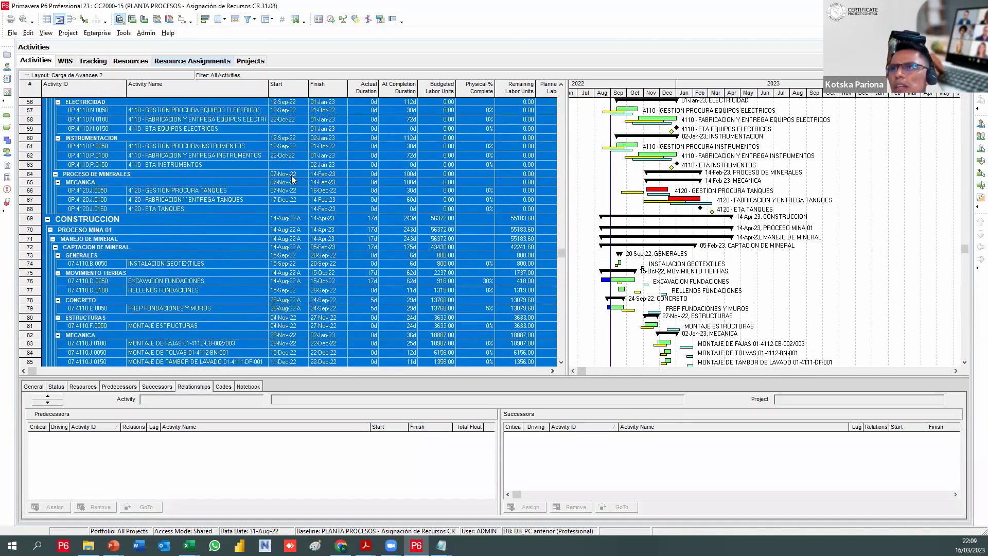
# Apply the Relationship Type schedule check to the selected activities and view the filtered list from its beginning
pyautogui.click(45, 33)
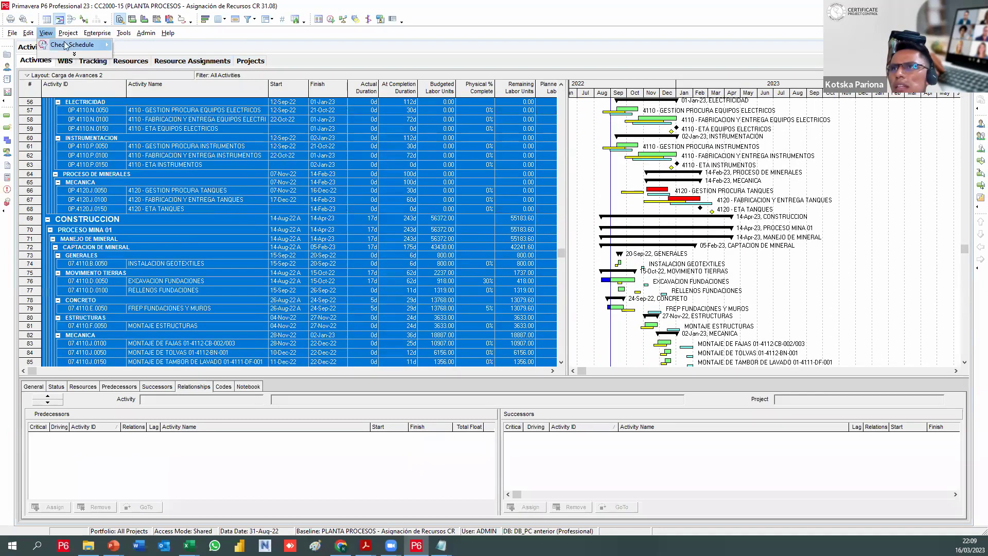
pyautogui.moveTo(66, 45)
pyautogui.click(149, 56)
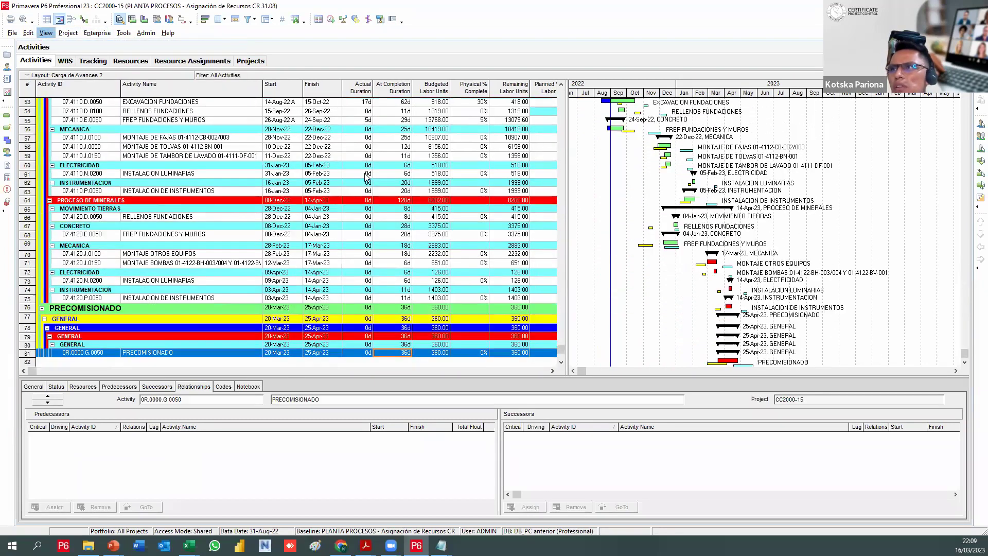
pyautogui.moveTo(562, 297); pyautogui.dragTo(562, 93)
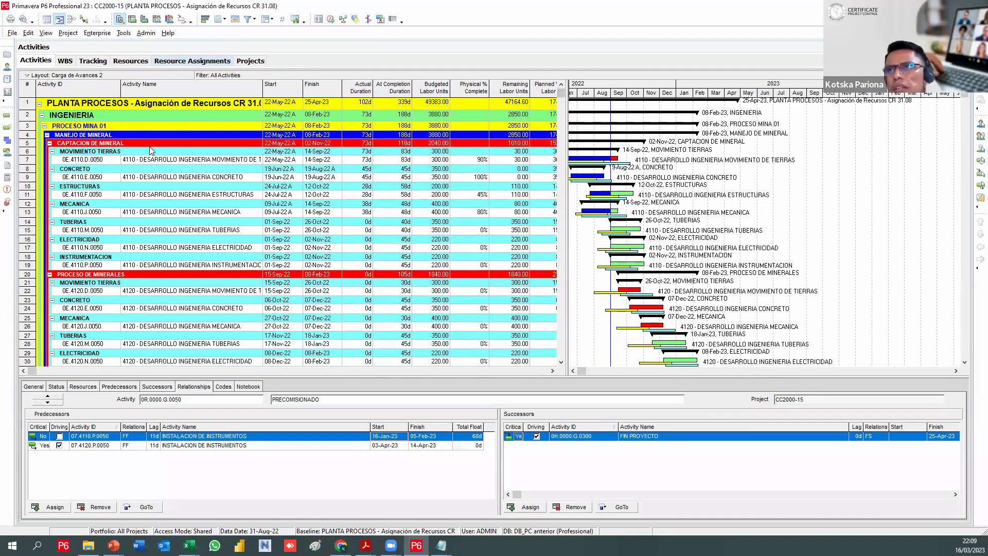
# Switch to the Excel DCMA summary and examine the Lógica and Tipos de relación criteria with their evaluation limits
pyautogui.click(46, 33)
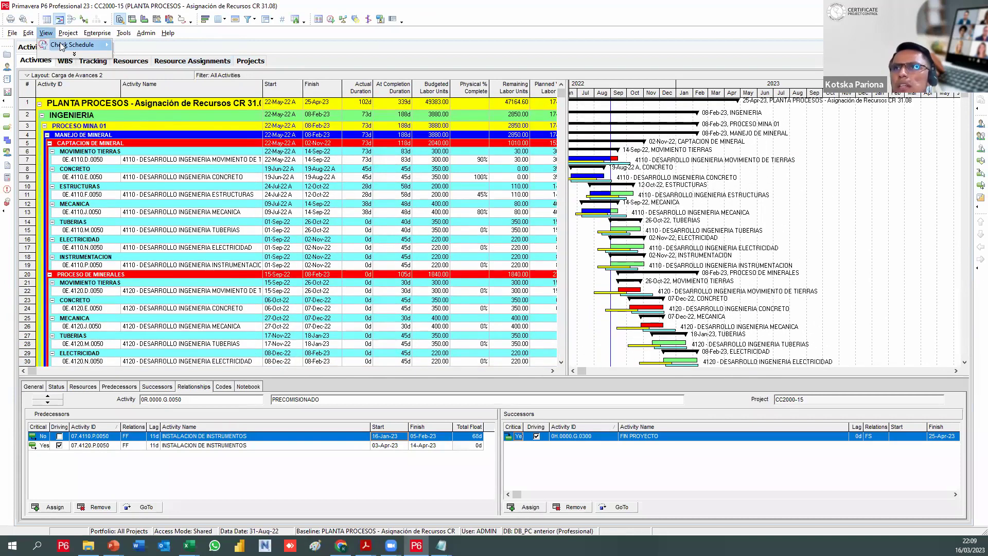
pyautogui.moveTo(77, 45)
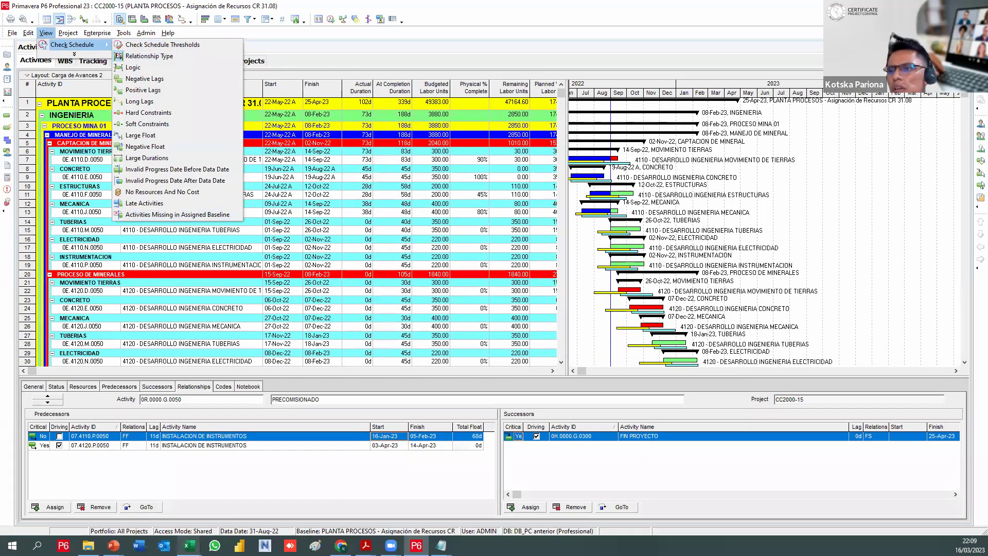
pyautogui.click(189, 546)
pyautogui.click(387, 502)
pyautogui.scroll(5, 328, 248)
pyautogui.keyDown('shift'); pyautogui.click(328, 249); pyautogui.keyUp('shift')
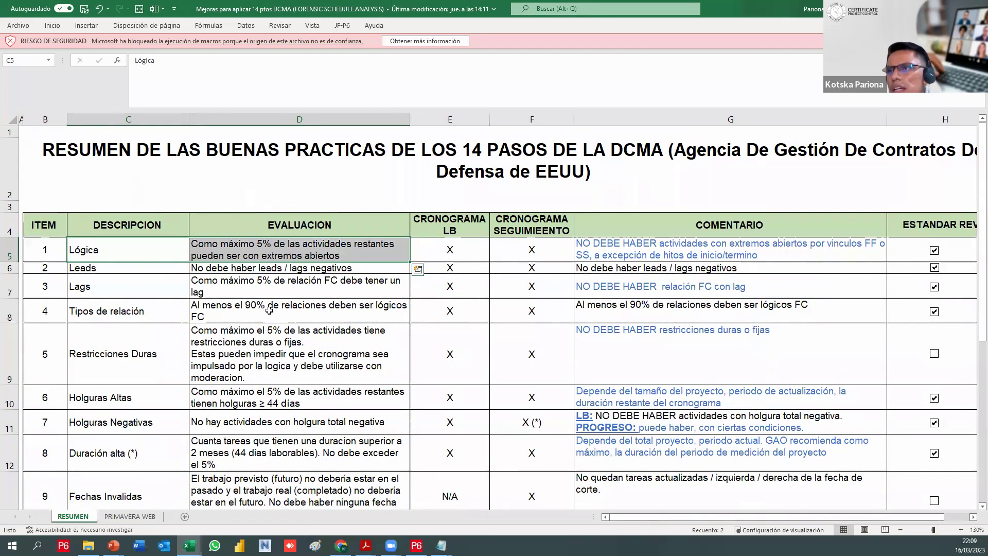
pyautogui.click(146, 309)
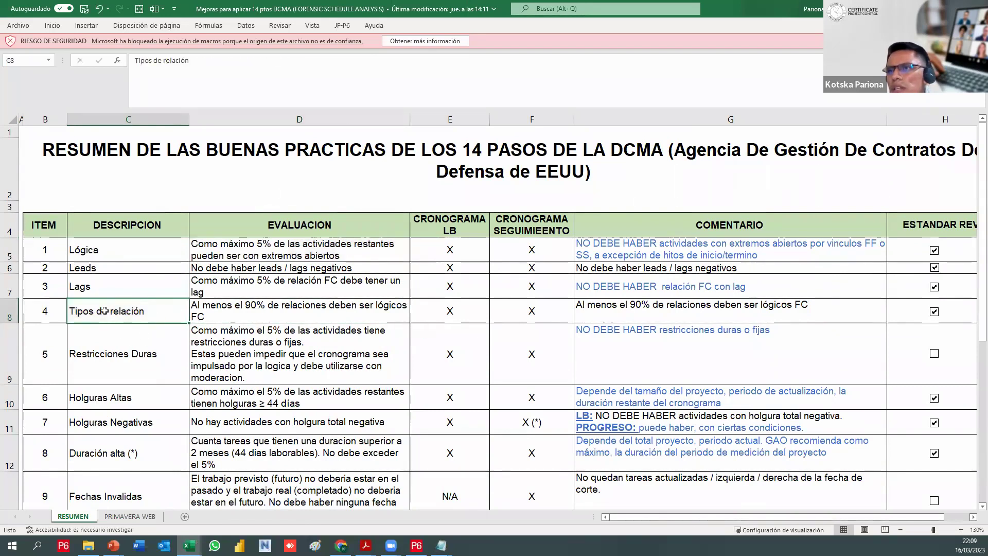
pyautogui.press('Right')
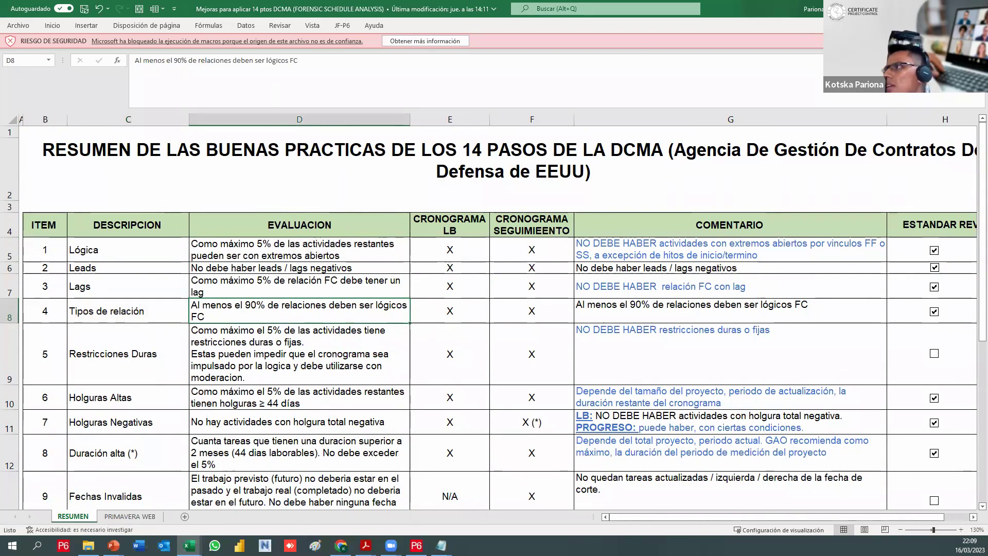
# Switch to Primavera P6 and look through the available Check Schedule checks
pyautogui.hotkey('alt', 'Tab')
pyautogui.click(45, 33)
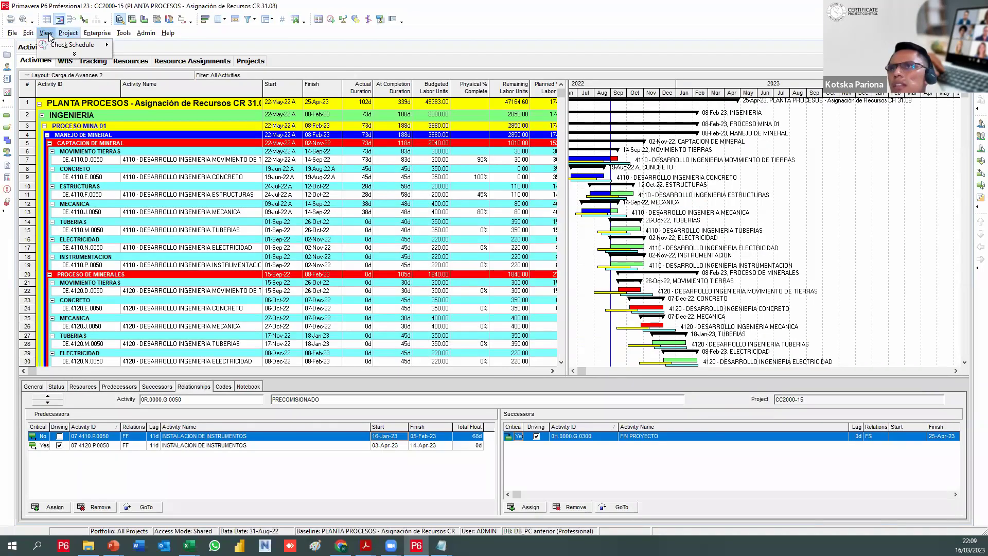
pyautogui.moveTo(72, 44)
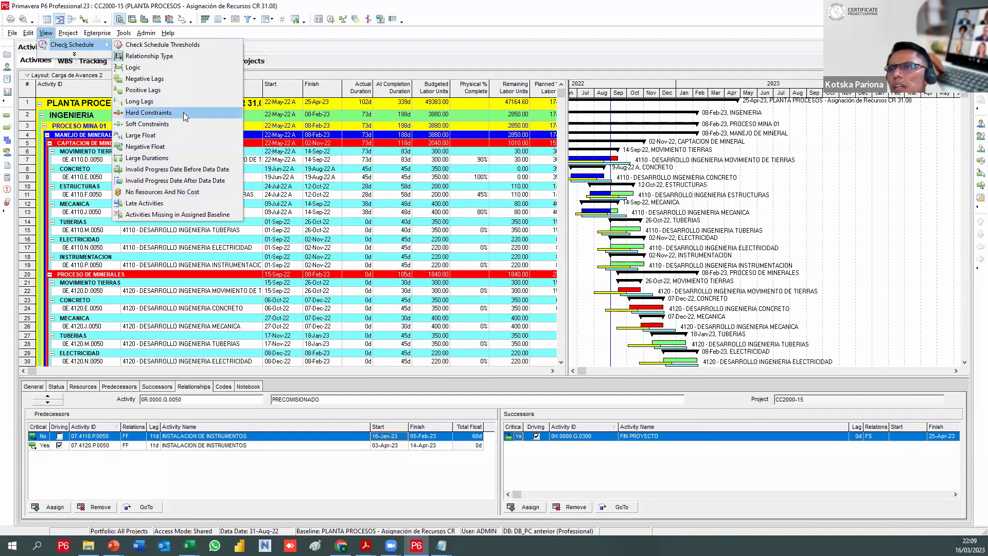
pyautogui.click(243, 234)
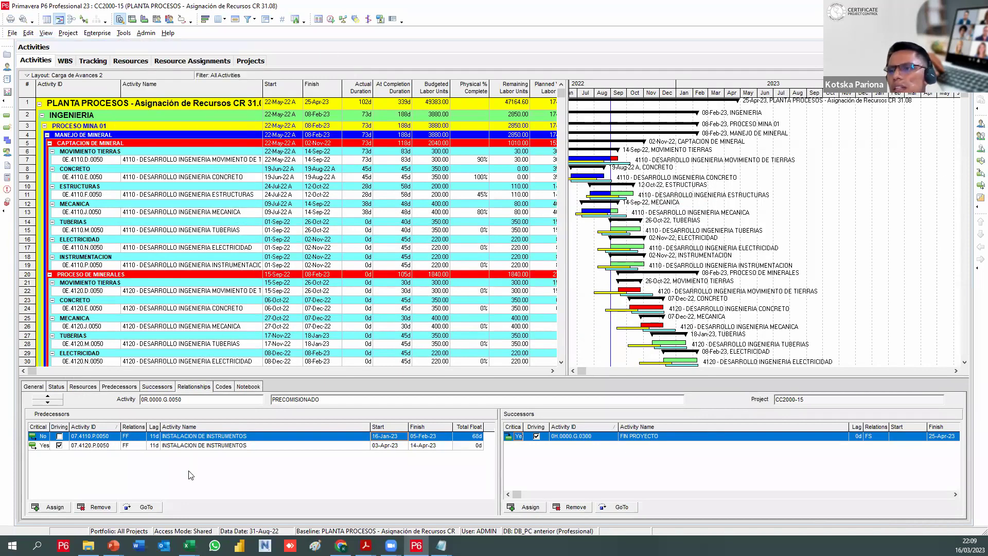
# Switch to the PowerPoint presentation, view the Mejoras para la aplicación 14 Ptos (2) slide, and return to P6
pyautogui.moveTo(88, 545)
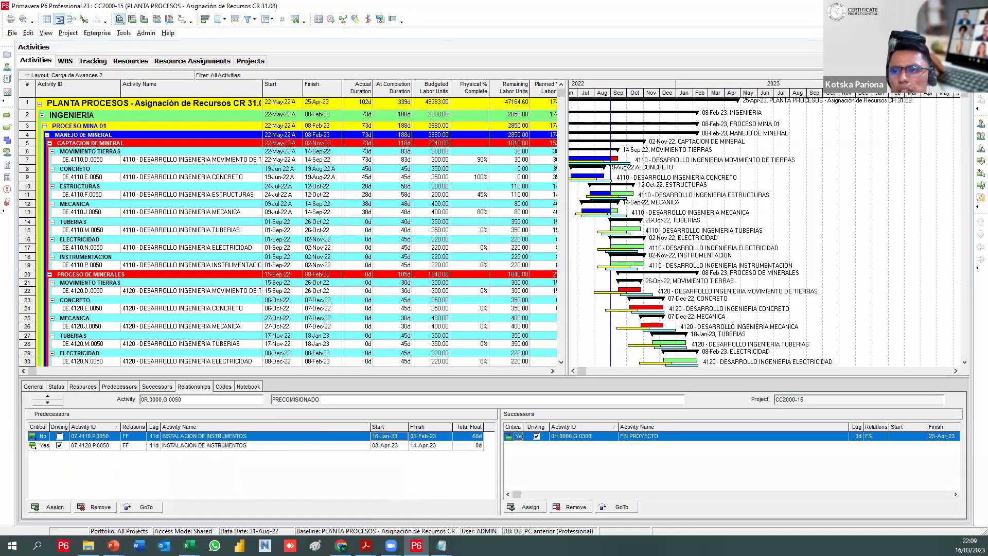
pyautogui.click(113, 546)
pyautogui.press('Right')
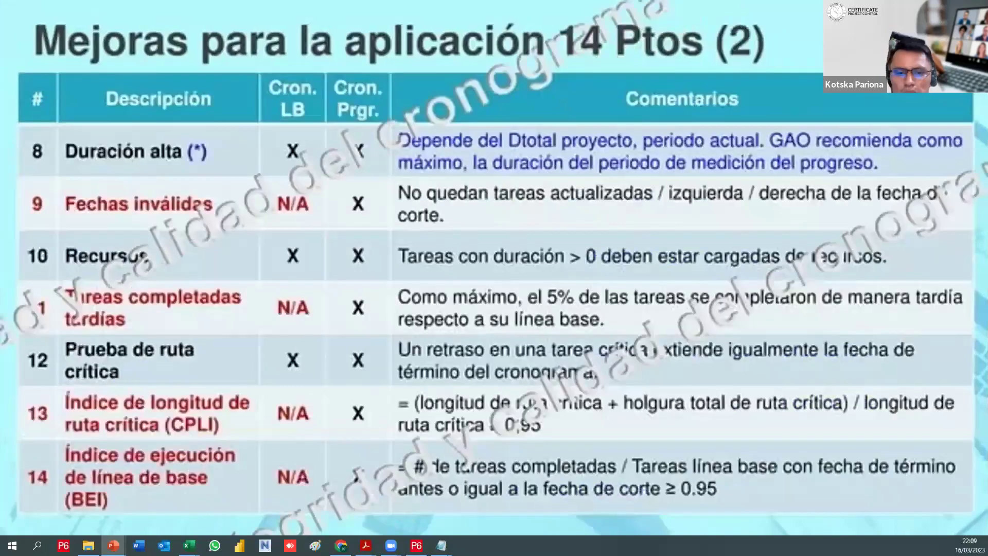
pyautogui.hotkey('alt', 'Tab')
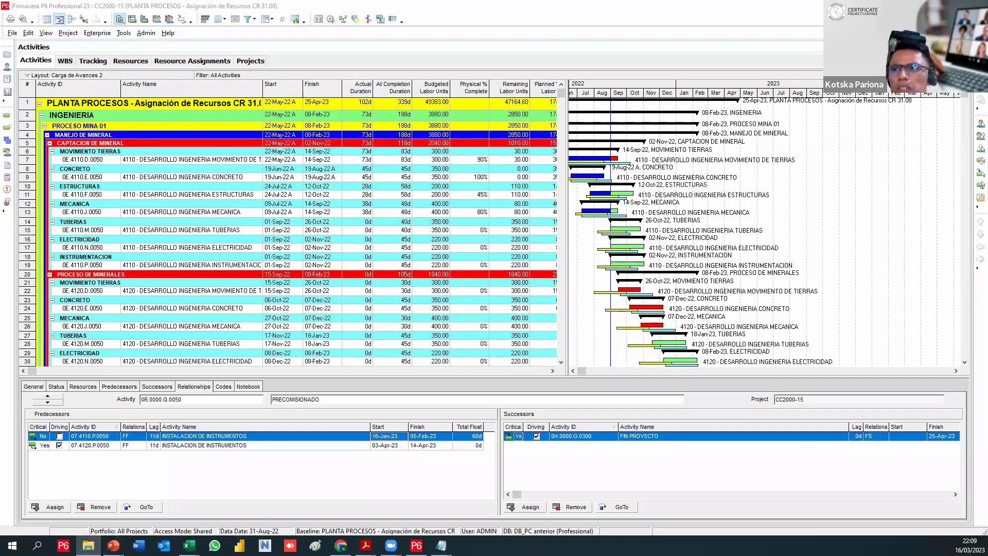
# Find the Layout 14 puntos DCMA - Actividades file in the class folder, then open that layout in P6 and widen its activity table
pyautogui.hotkey('alt', 'Tab')
pyautogui.click(386, 299)
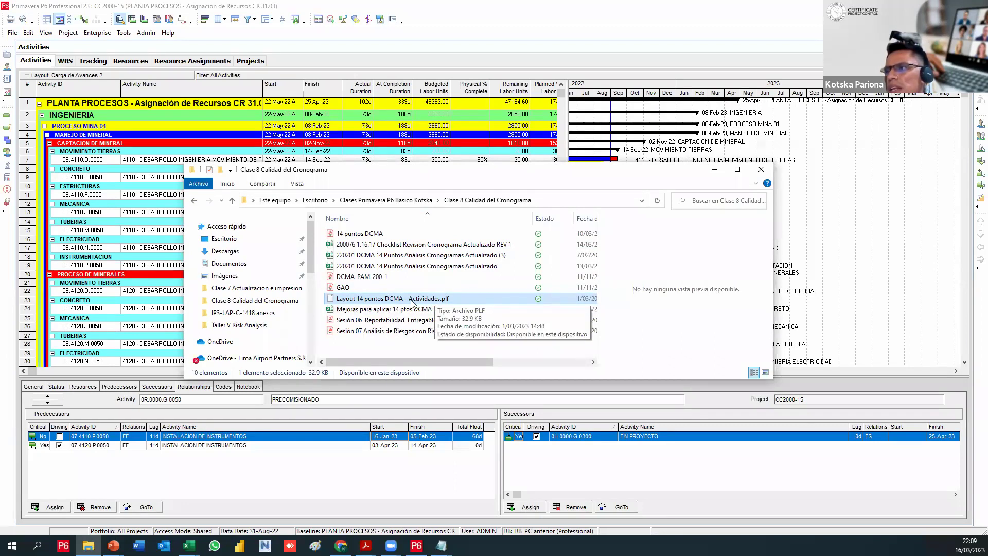
pyautogui.click(112, 75)
pyautogui.moveTo(112, 85)
pyautogui.click(196, 88)
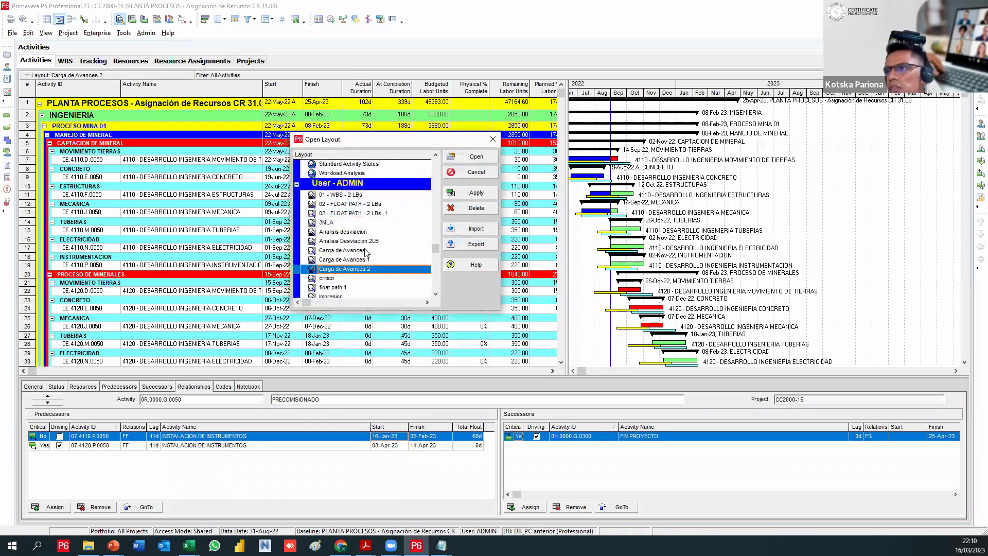
pyautogui.click(376, 257)
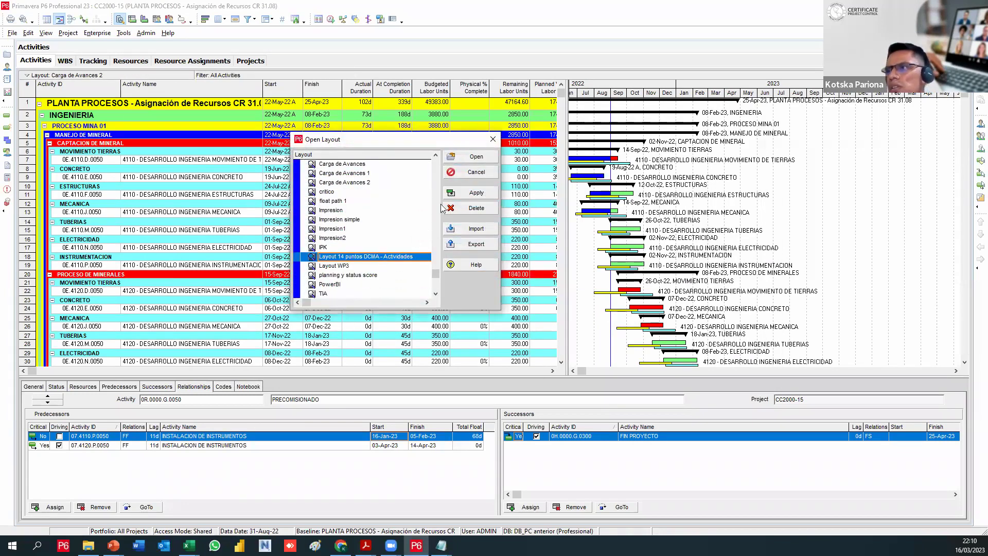
pyautogui.click(469, 192)
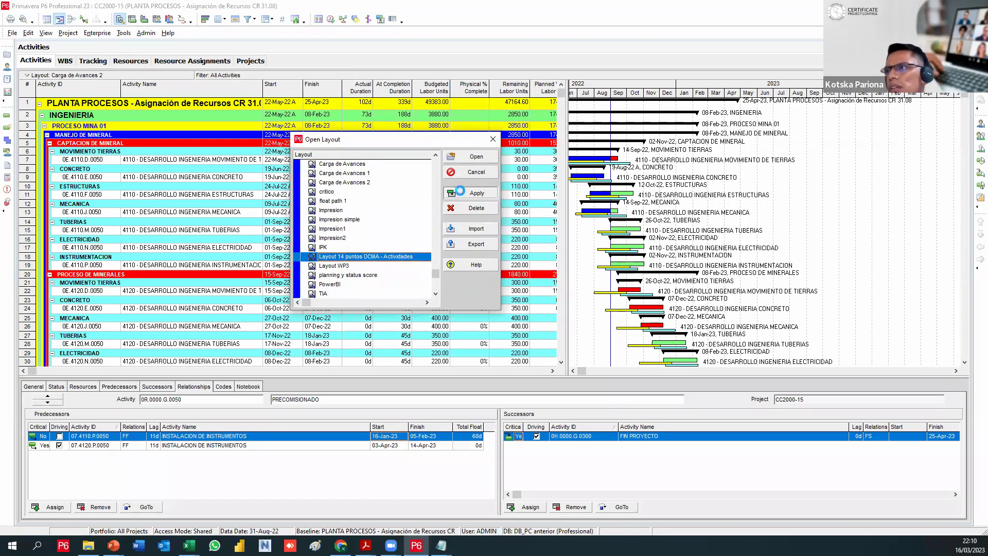
pyautogui.click(467, 158)
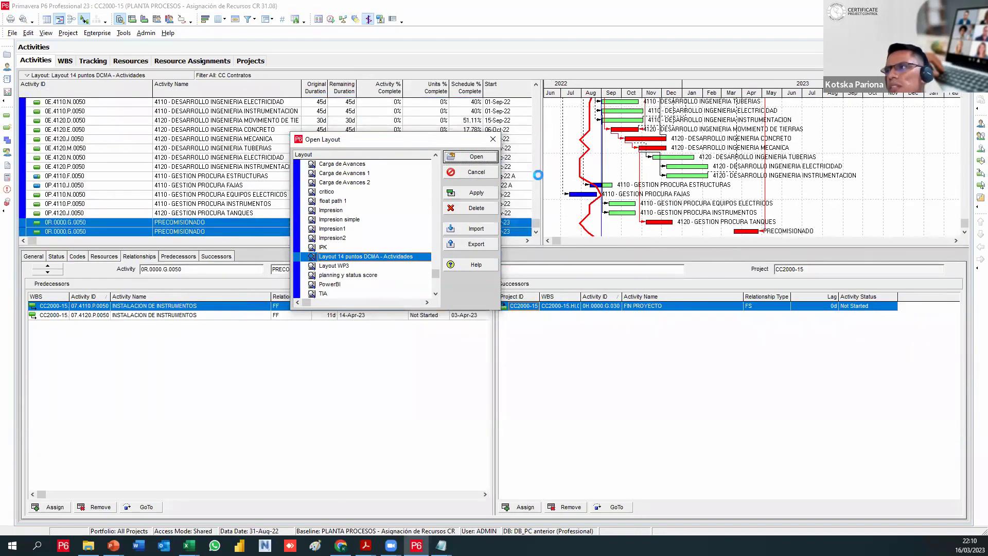
pyautogui.moveTo(635, 190); pyautogui.dragTo(753, 195)
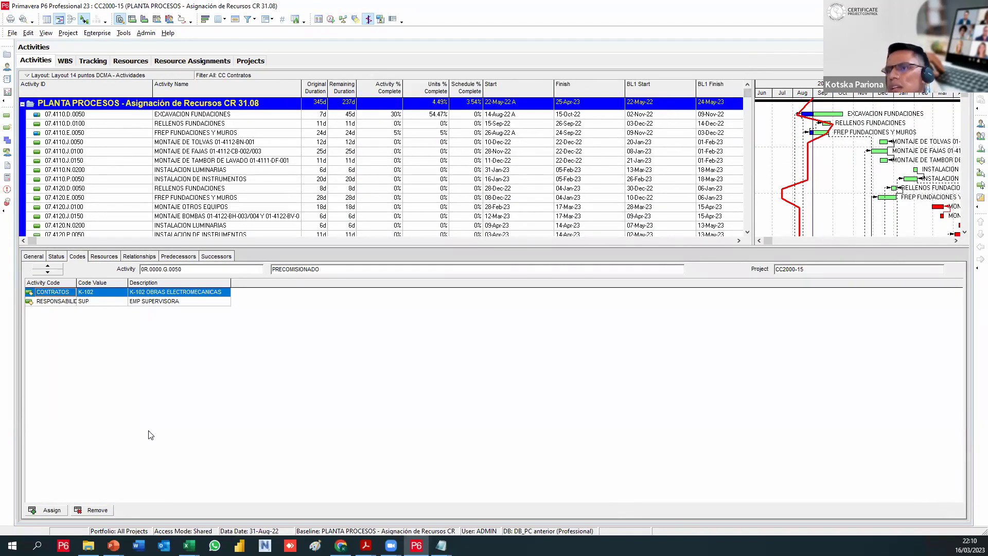
# Open the 220201 DCMA 14 Puntos Análisis Cronogramas Actualizado workbook and review its 14 PointCheckDashboard, Predecessors, Task and Hoja1 sheets
pyautogui.click(88, 545)
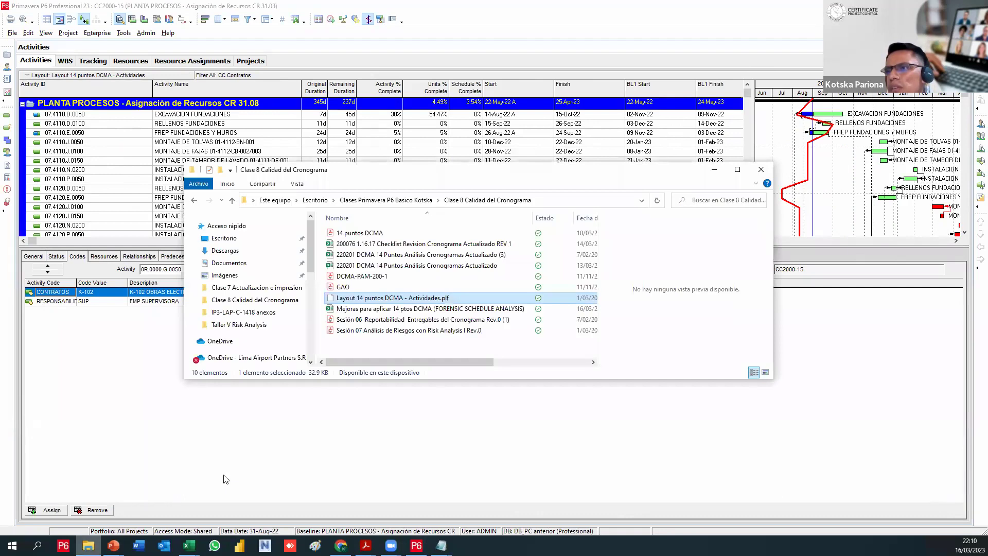
pyautogui.doubleClick(437, 266)
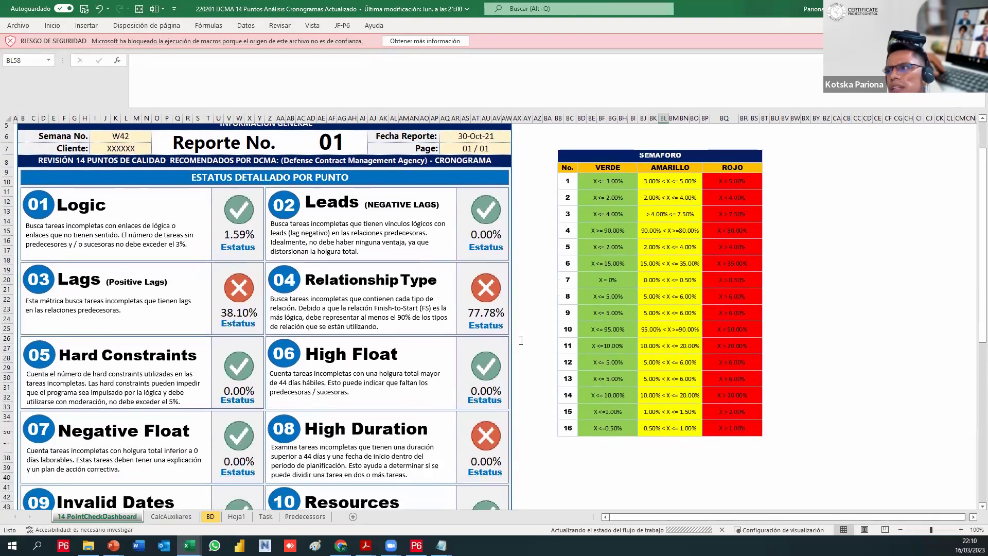
pyautogui.scroll(-2, 521, 340)
pyautogui.scroll(4, 299, 521)
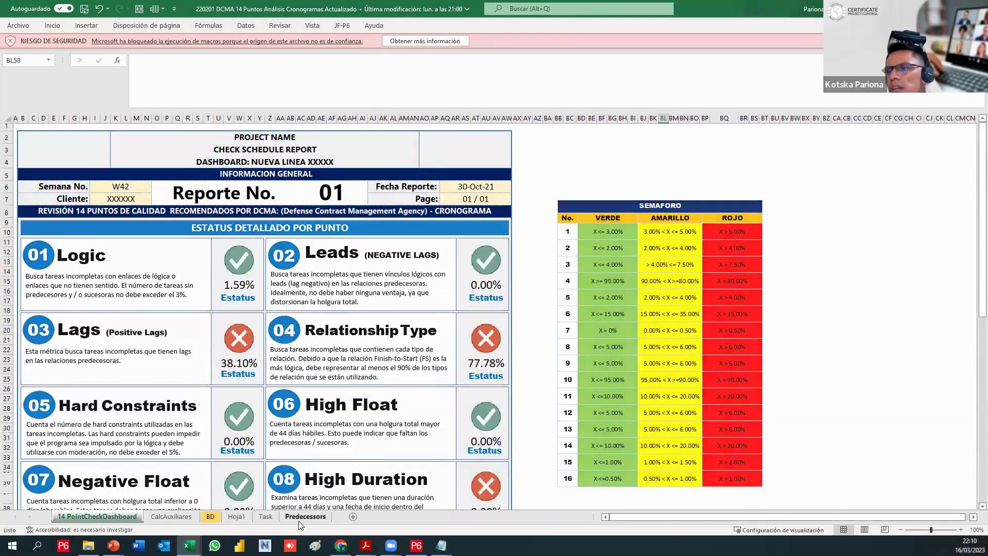
pyautogui.click(302, 516)
pyautogui.click(265, 516)
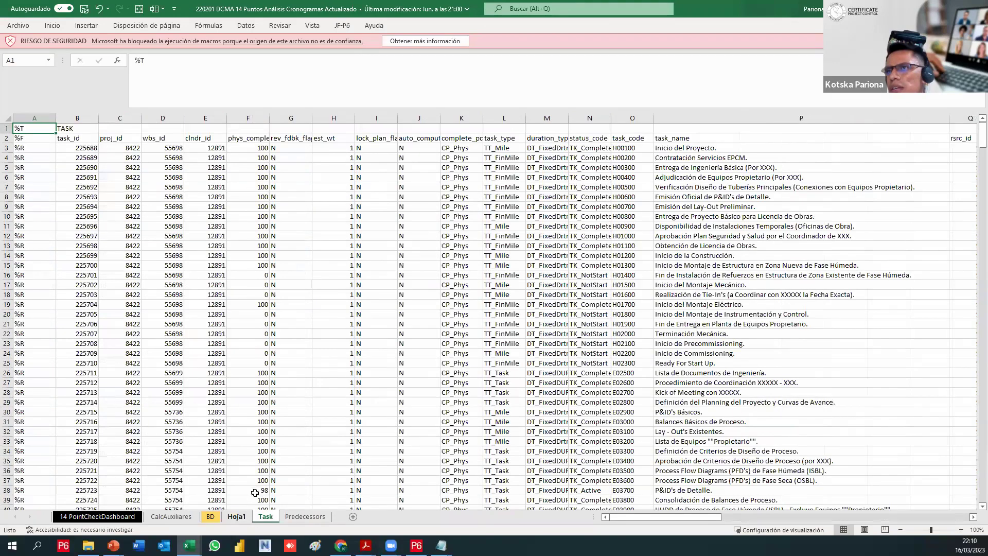
pyautogui.click(237, 516)
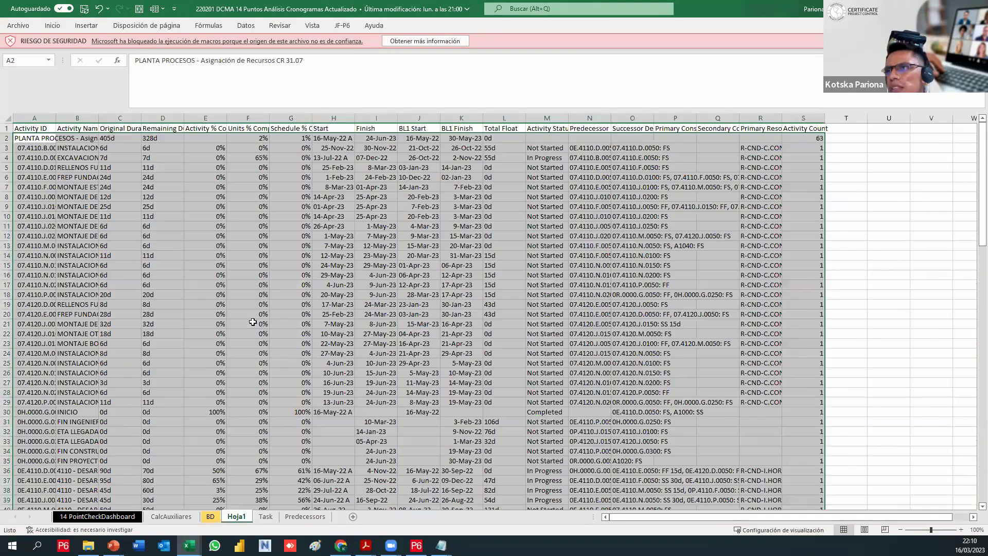
# Switch to P6 and enlarge the activity table to show more rows and the Total Float, Activity Status and predecessor columns
pyautogui.click(417, 545)
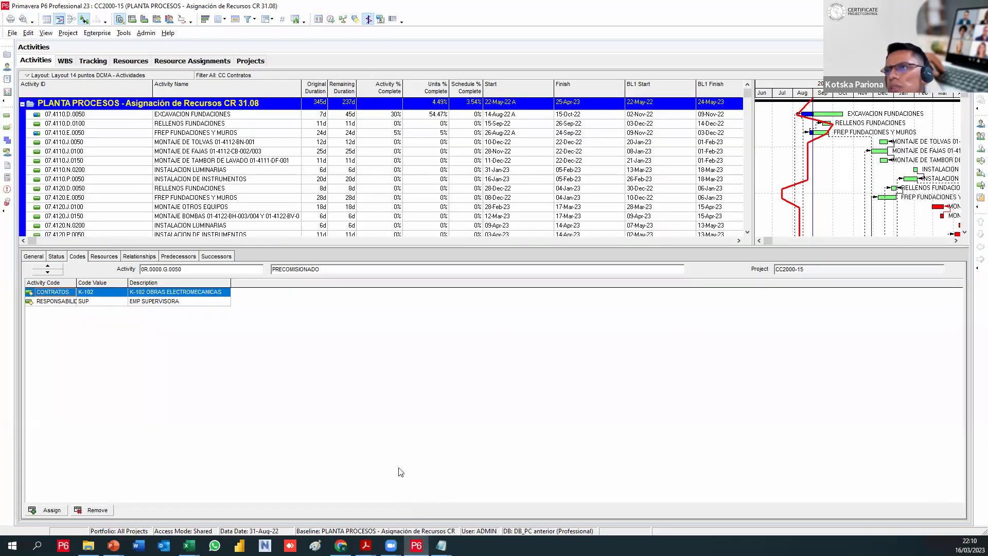
pyautogui.click(80, 105)
pyautogui.scroll(-1, 747, 89)
pyautogui.scroll(1, 750, 86)
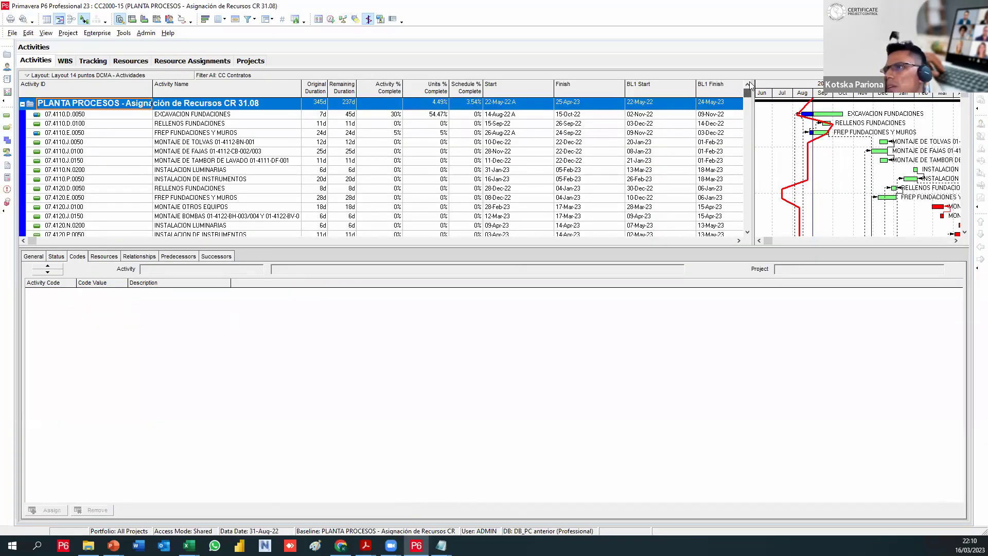
pyautogui.scroll(-3, 764, 179)
pyautogui.scroll(10, 764, 232)
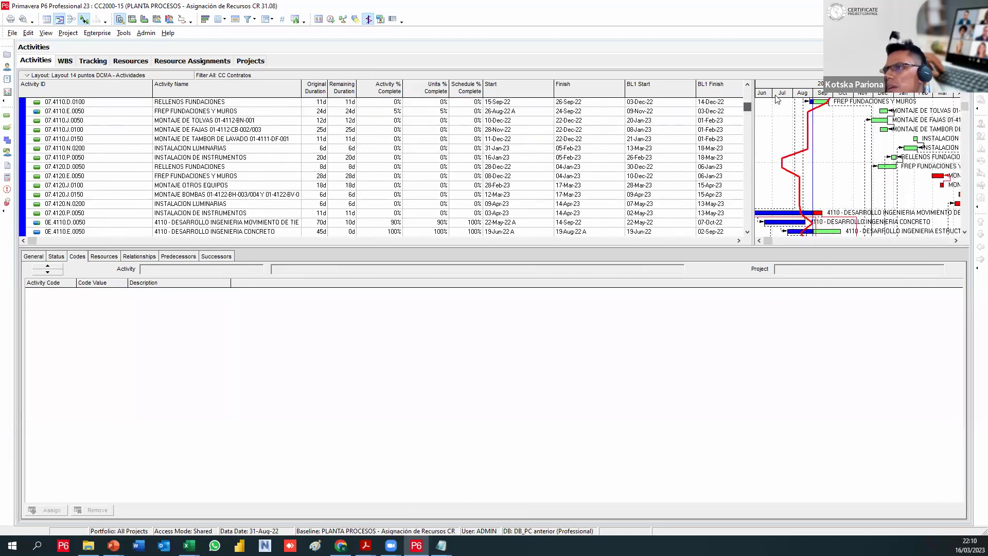
pyautogui.moveTo(707, 247); pyautogui.dragTo(706, 317)
pyautogui.moveTo(751, 246); pyautogui.dragTo(947, 232)
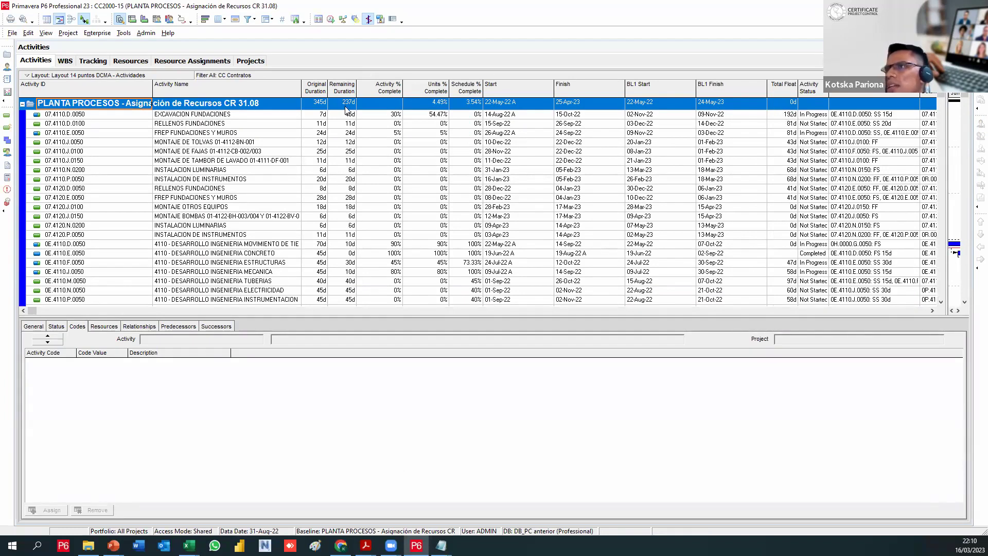
# Review the User Preferences categories, including the Show Duration label option in Time Units, and close the preferences
pyautogui.click(28, 32)
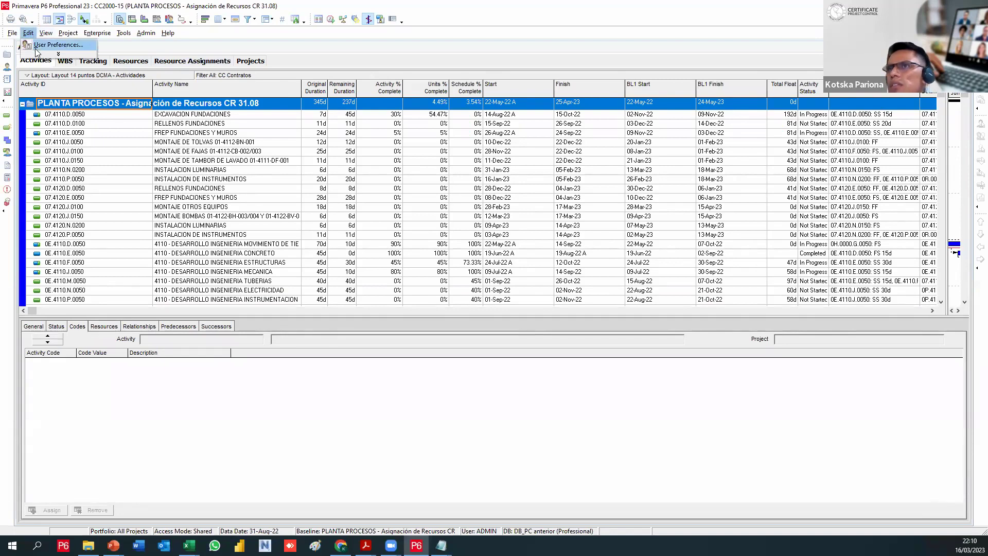
pyautogui.click(58, 45)
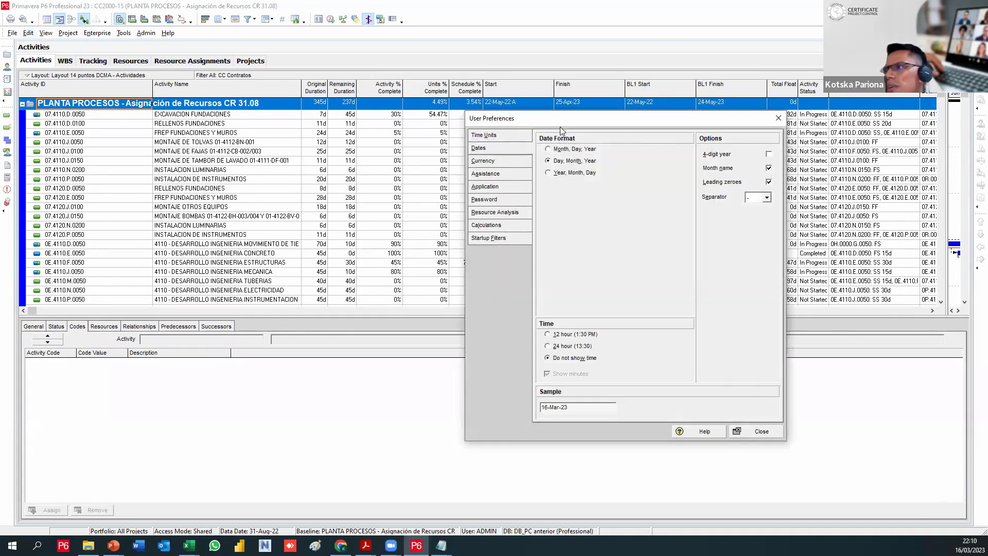
pyautogui.moveTo(563, 123); pyautogui.dragTo(577, 154)
pyautogui.click(508, 195)
pyautogui.click(509, 206)
pyautogui.click(507, 217)
pyautogui.click(507, 231)
pyautogui.click(504, 243)
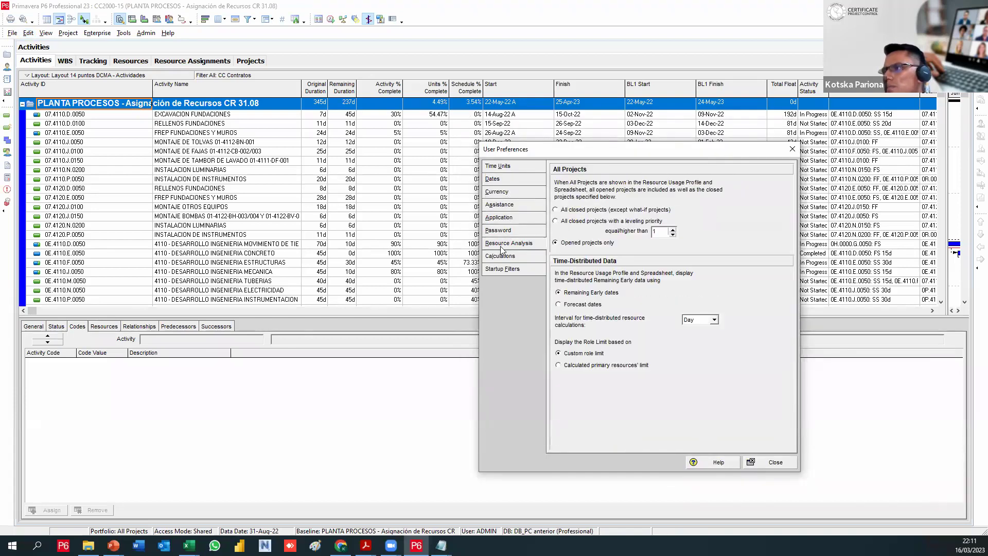
pyautogui.click(504, 257)
pyautogui.click(506, 170)
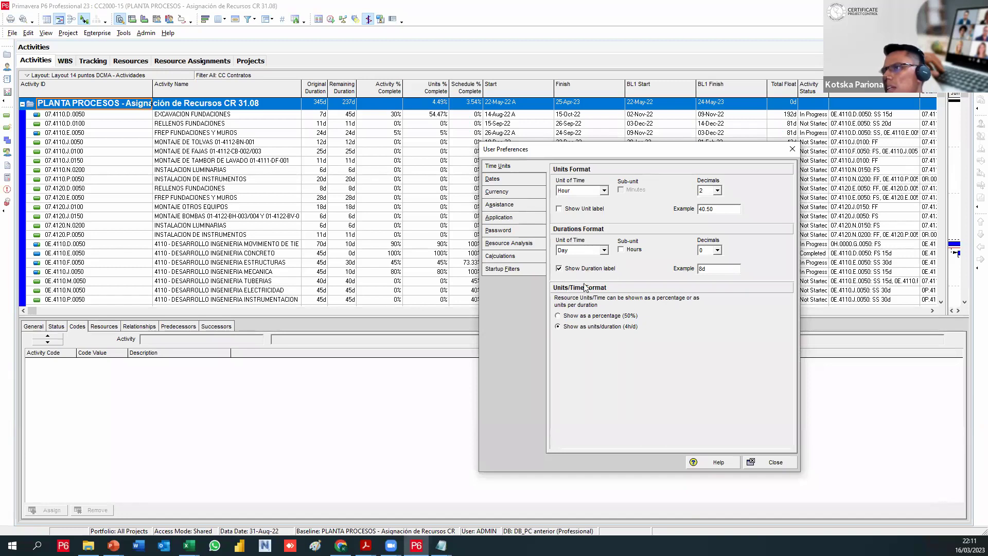
pyautogui.click(560, 269)
pyautogui.click(560, 269)
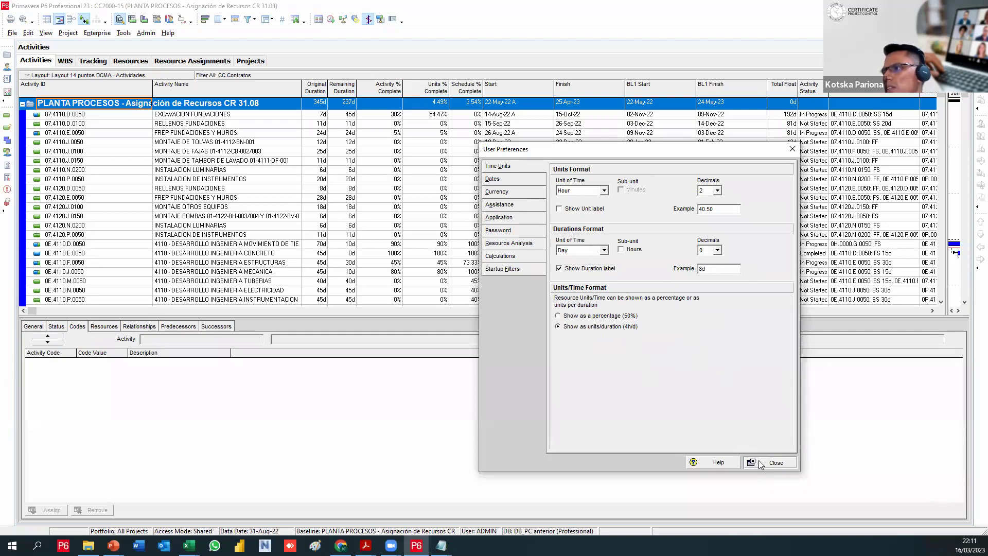
pyautogui.press('Escape')
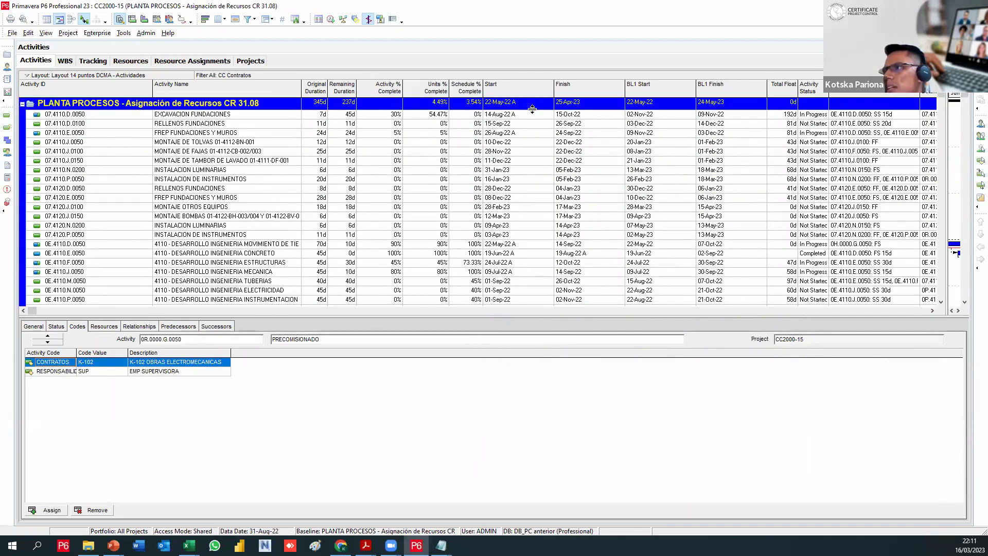
# Copy all rows of the activity table from the project summary to PRECOMISIONADO and paste them into Hoja1 of the Excel workbook from cell A1
pyautogui.click(538, 105)
pyautogui.moveTo(943, 128); pyautogui.dragTo(941, 306)
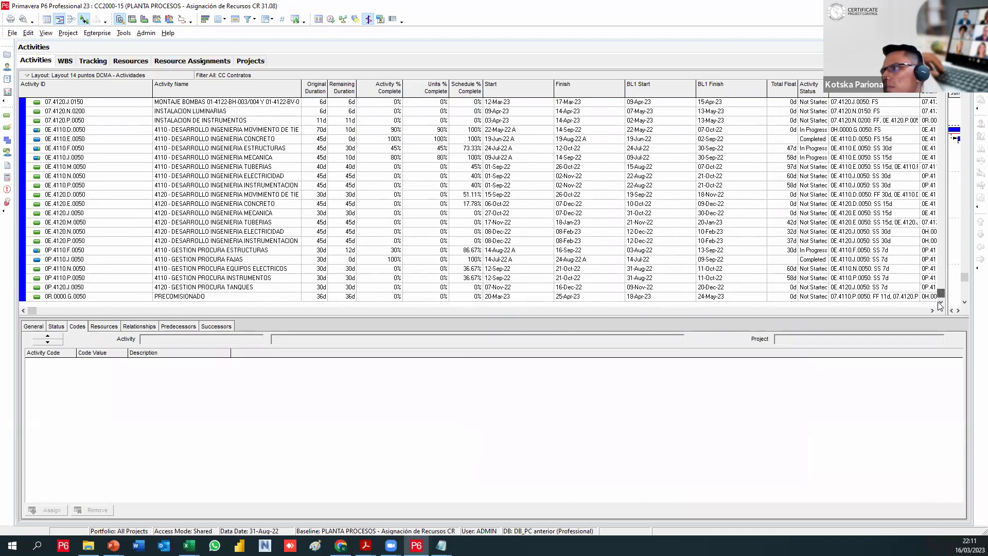
pyautogui.keyDown('shift'); pyautogui.click(906, 297); pyautogui.keyUp('shift')
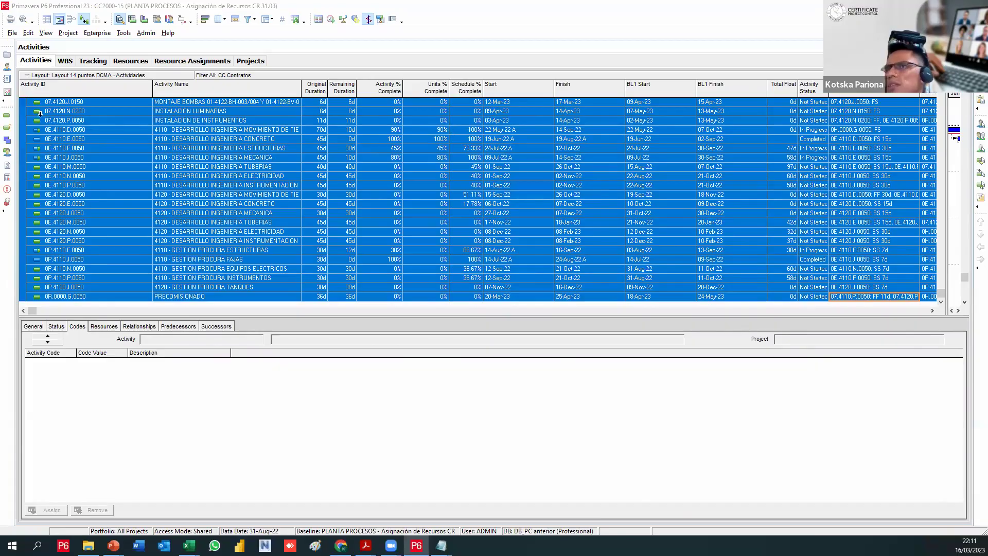
pyautogui.hotkey('alt', 'Tab')
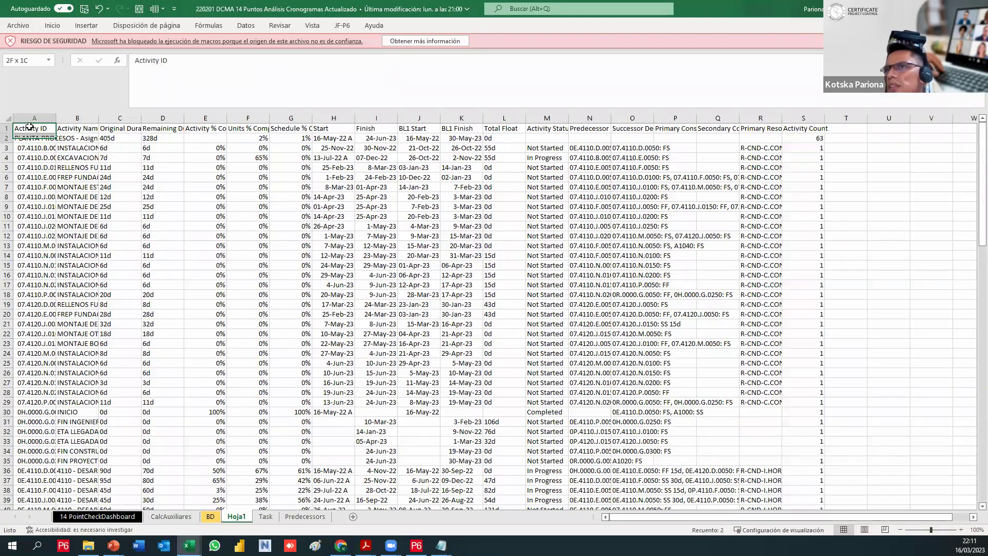
pyautogui.hotkey('ctrl', 'v')
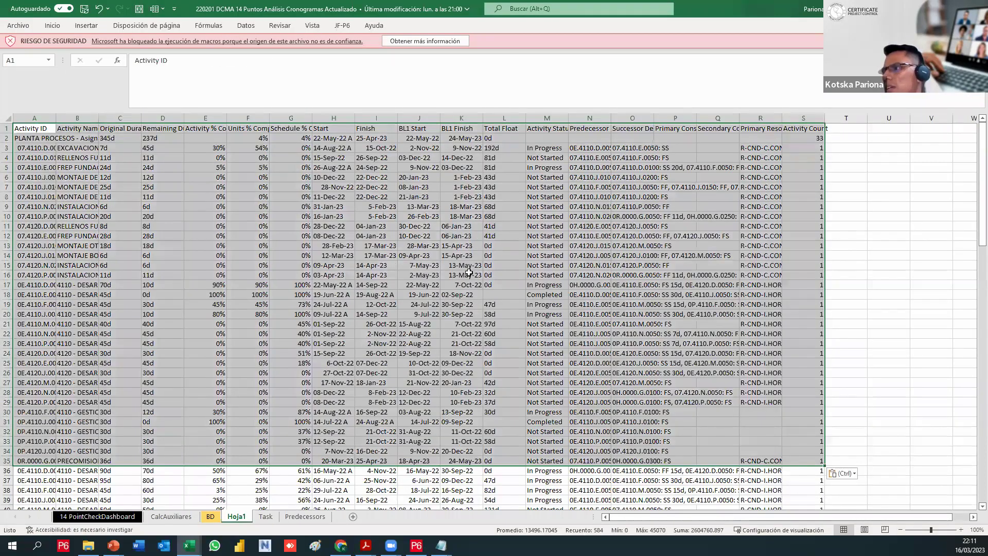
# Clear the leftover old activity rows from row 36 downward in Hoja1
pyautogui.scroll(-5, 77, 254)
pyautogui.scroll(-3, 15, 247)
pyautogui.click(7, 236)
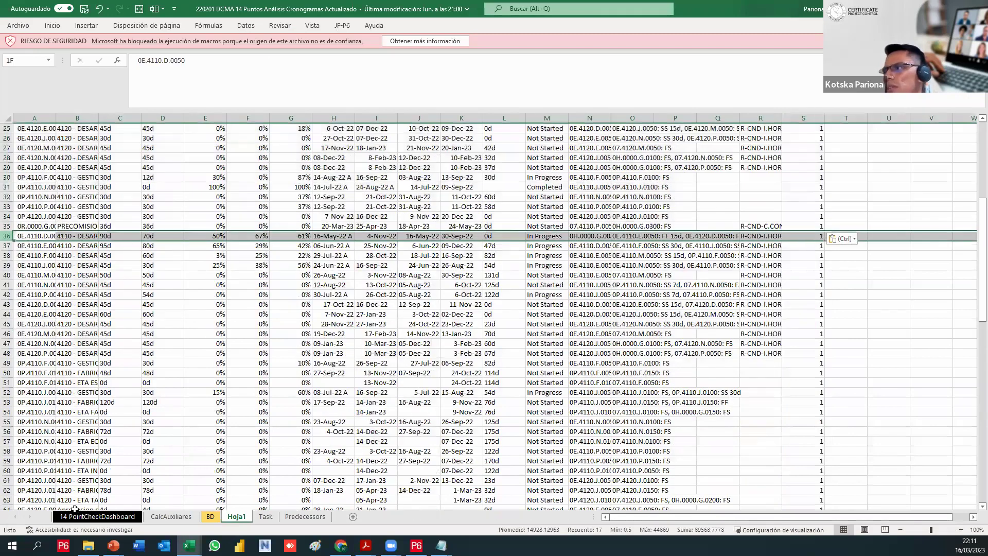
pyautogui.hotkey('ctrl', 'shift', 'Down')
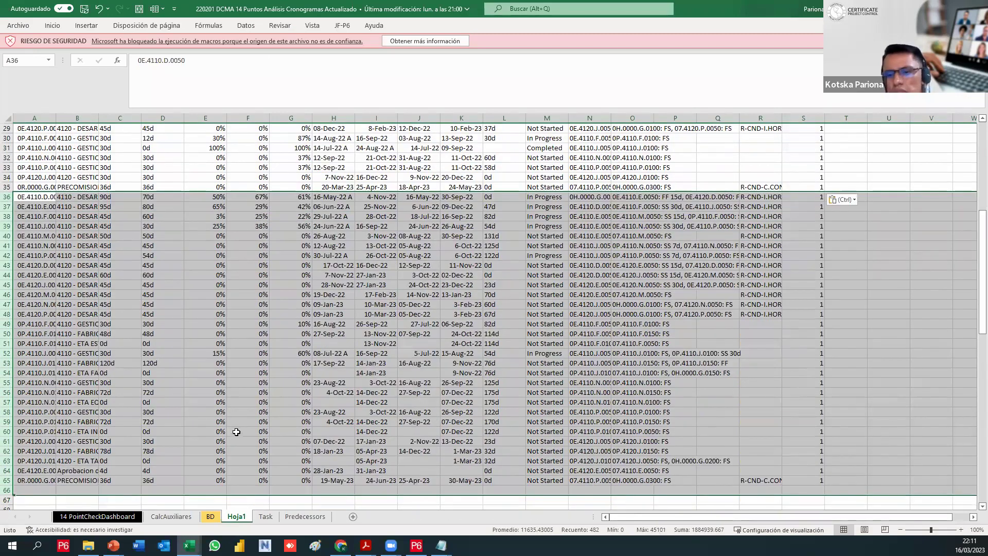
pyautogui.press('Delete')
pyautogui.scroll(9, 258, 365)
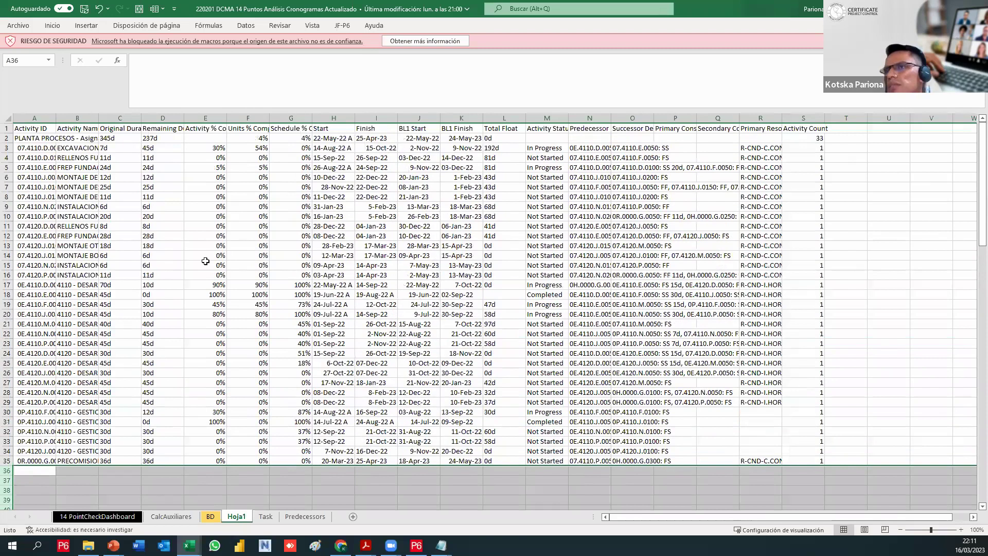
# Switch to P6, look over the list of activity filters and close it without changes
pyautogui.moveTo(34, 147); pyautogui.dragTo(592, 363)
pyautogui.hotkey('alt', 'Tab')
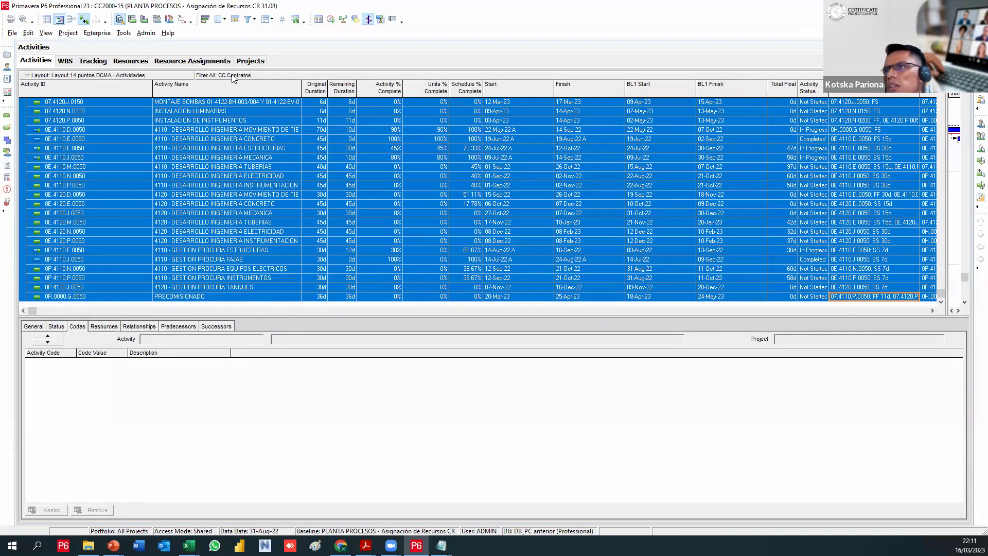
pyautogui.click(248, 19)
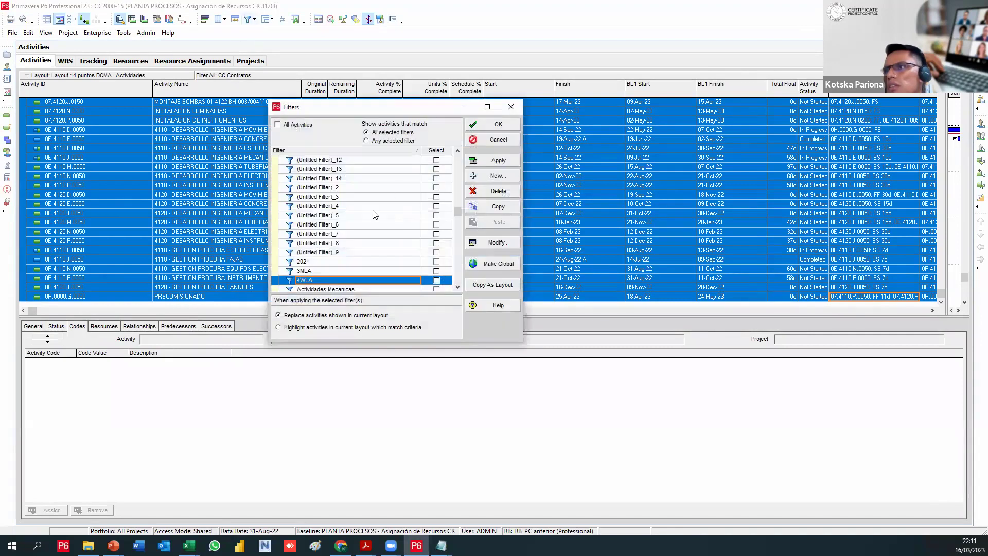
pyautogui.click(492, 142)
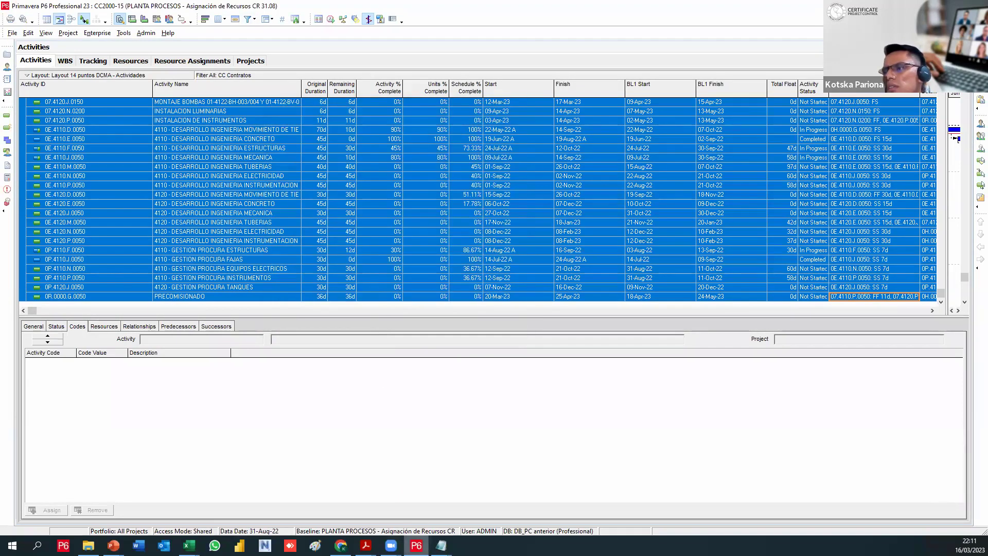
# Copy the activity rows below the project summary from Hoja1 in Excel and paste them into the BD sheet from cell B2
pyautogui.hotkey('alt', 'Tab')
pyautogui.moveTo(767, 406); pyautogui.dragTo(821, 462)
pyautogui.hotkey('ctrl', 'c')
pyautogui.click(220, 517)
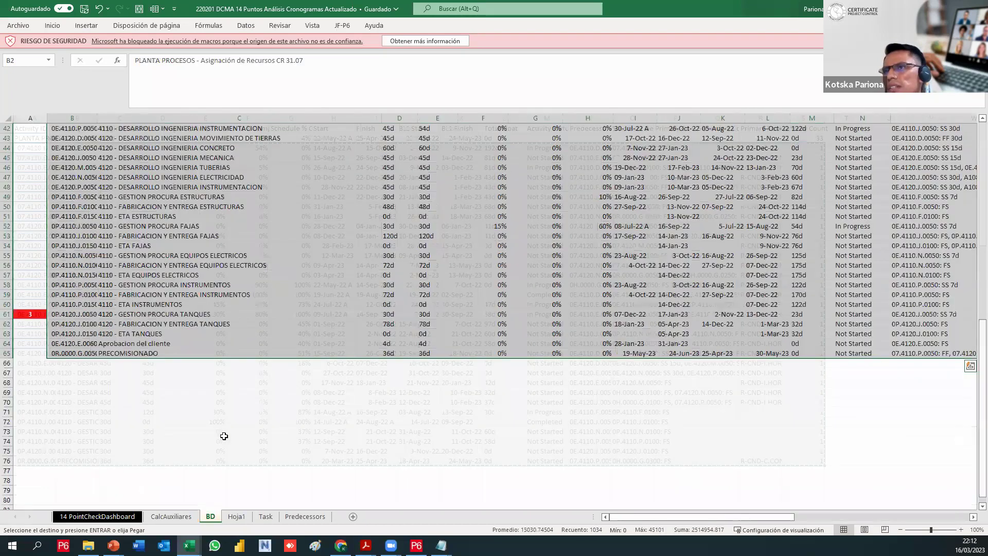
pyautogui.scroll(7, 237, 437)
pyautogui.scroll(5, 135, 281)
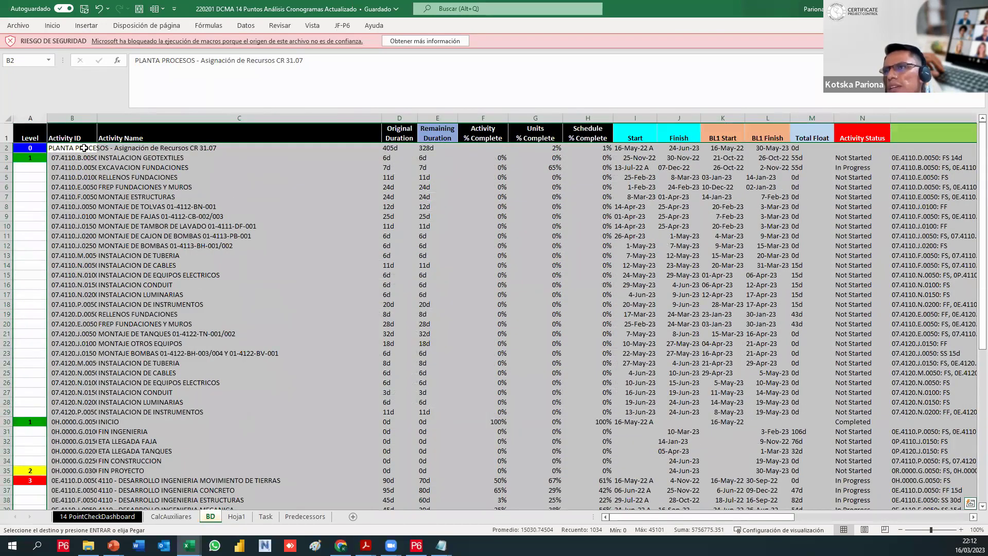
pyautogui.click(84, 148)
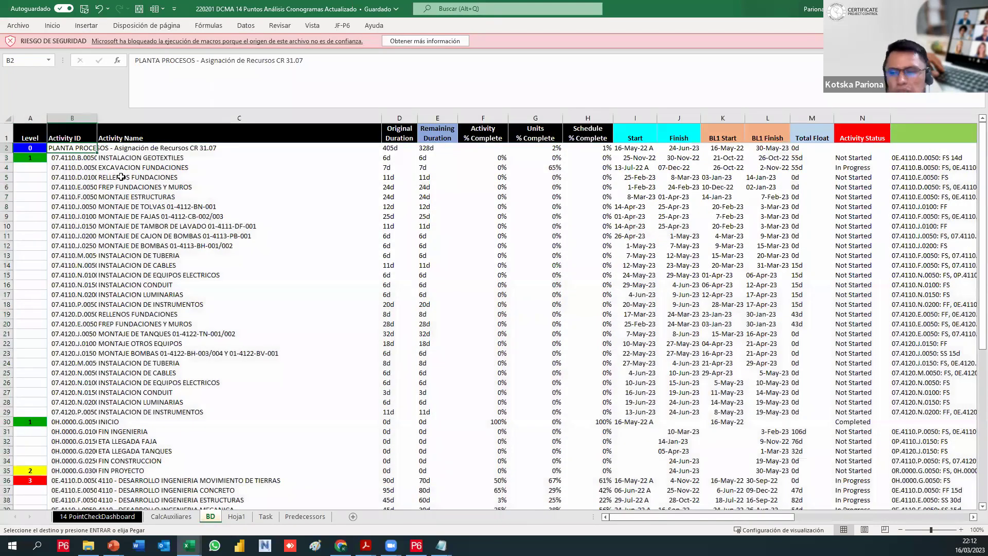
pyautogui.hotkey('ctrl', 'v')
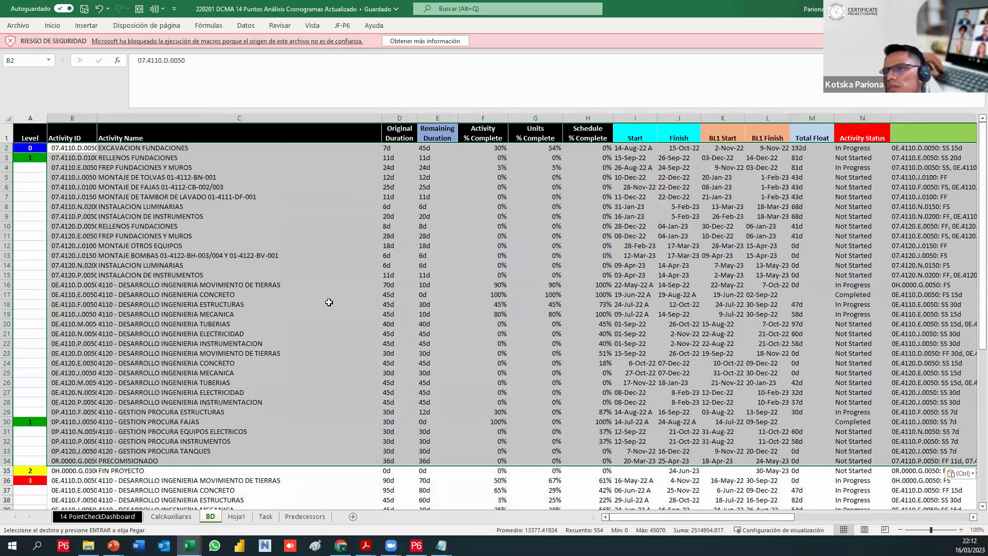
# Clear the leftover old activity rows from row 35 downward in the BD sheet
pyautogui.scroll(-6, 329, 302)
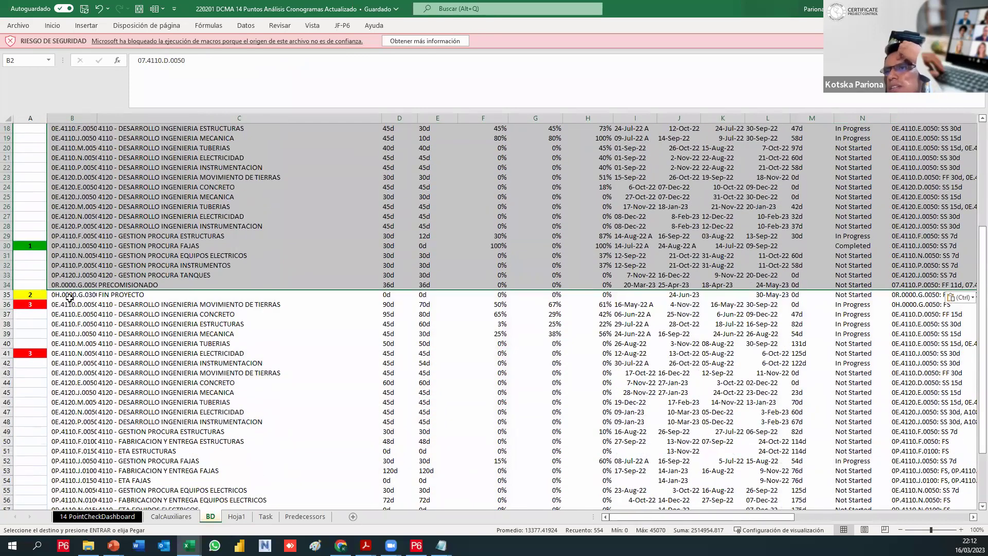
pyautogui.moveTo(69, 298); pyautogui.dragTo(878, 448)
pyautogui.scroll(9, 875, 448)
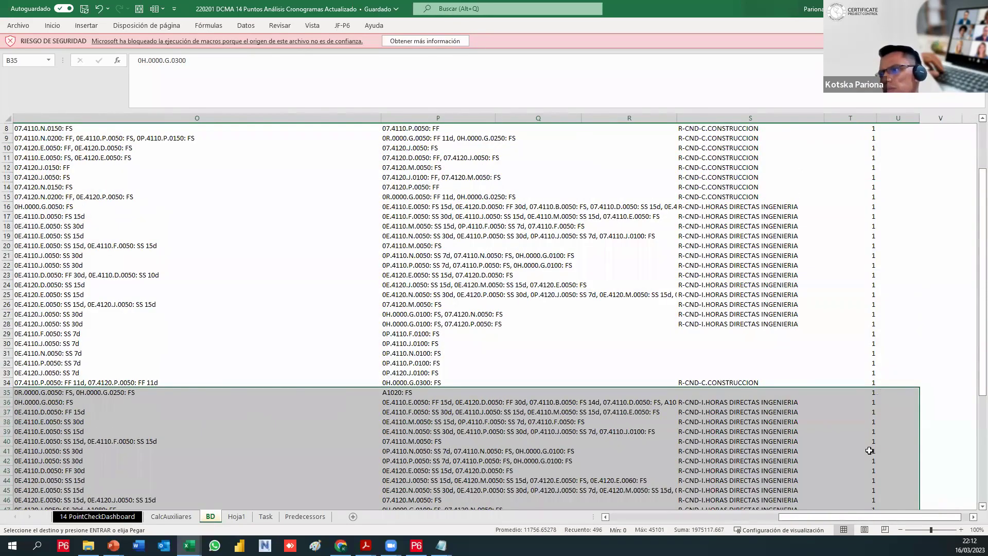
pyautogui.hscroll(-5, 870, 451)
pyautogui.scroll(3, 870, 451)
pyautogui.click(588, 305)
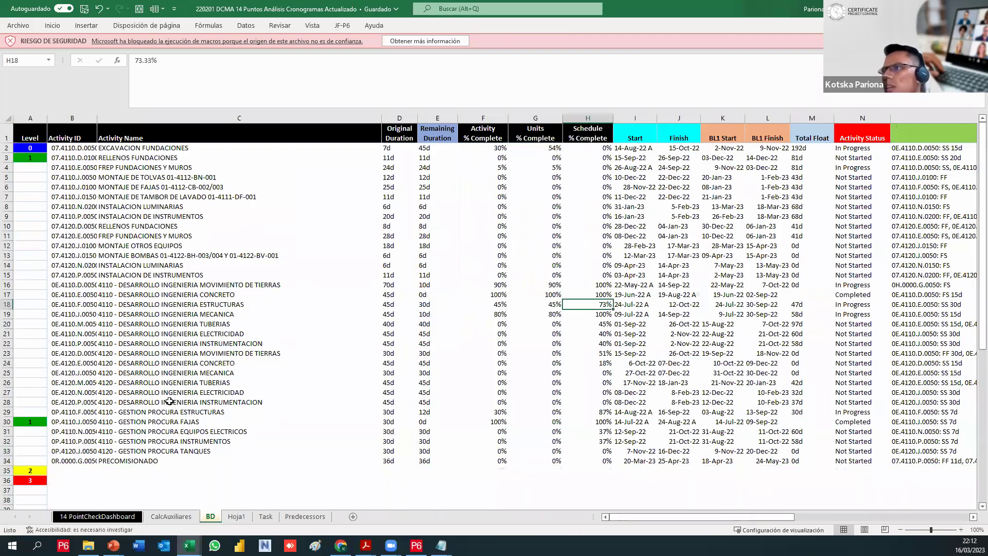
# Review the point statuses on the 14 PointCheckDashboard sheet and the formula behind the LOGIC result in CalcAuxiliares
pyautogui.click(97, 517)
pyautogui.scroll(-1, 221, 310)
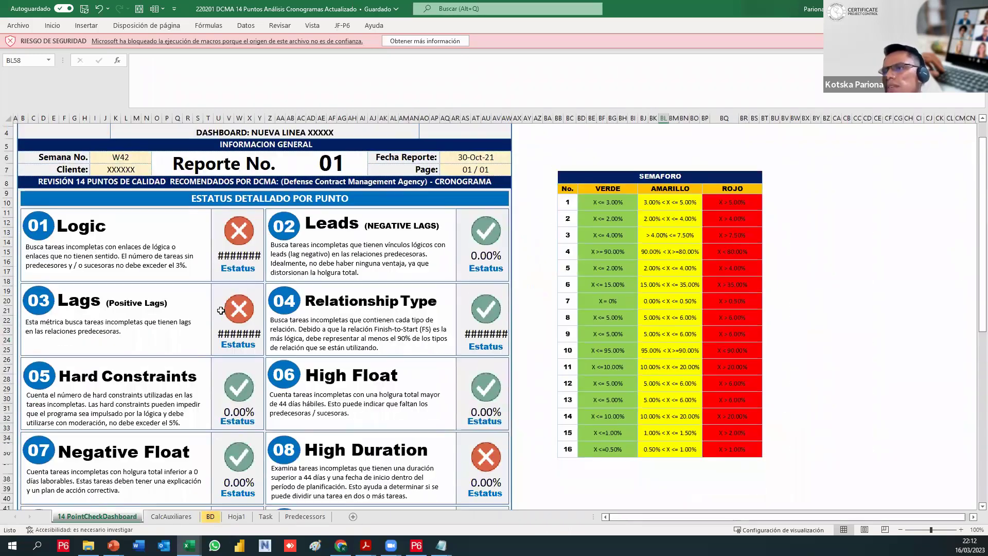
pyautogui.scroll(-4, 242, 334)
pyautogui.scroll(4, 248, 342)
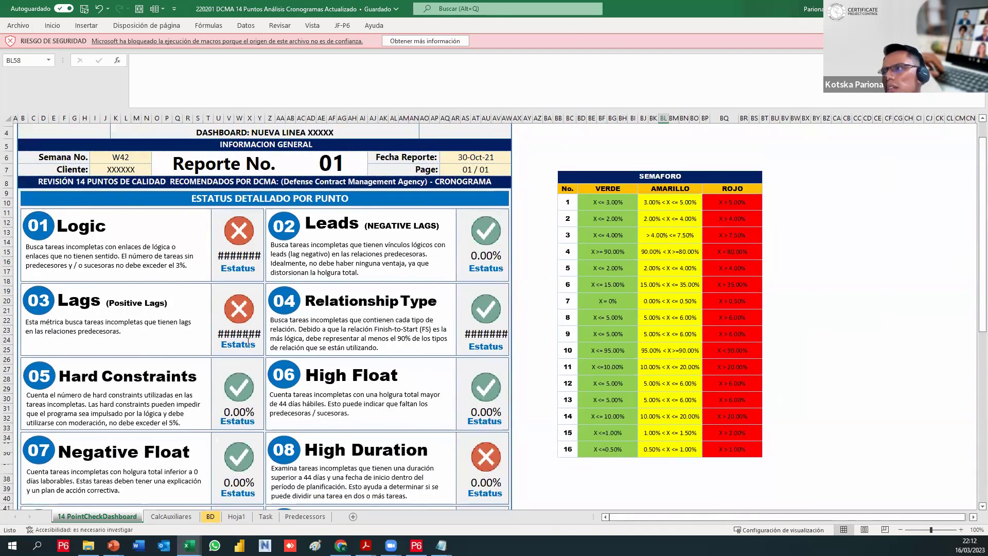
pyautogui.scroll(1, 248, 342)
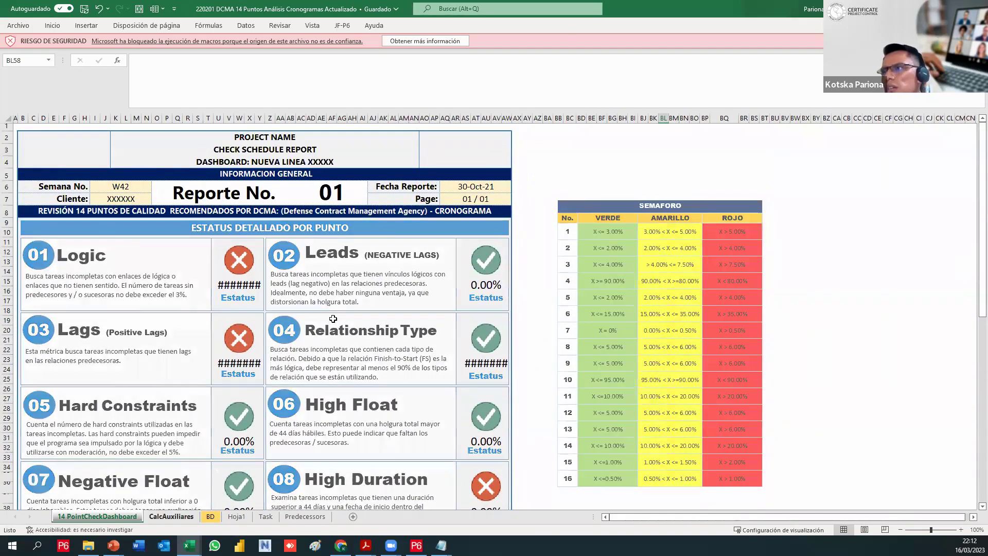
pyautogui.hotkey('ctrl', 'pagedown')
pyautogui.scroll(2, 381, 257)
pyautogui.click(381, 196)
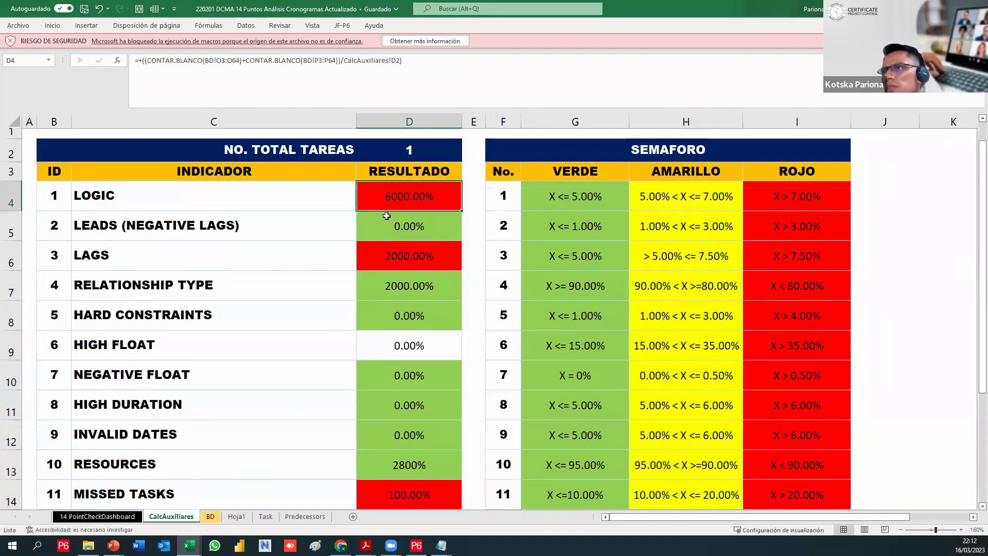
# Check the pasted BD rows from the activity columns to Primary Resource, and return to the CalcAuxiliares results
pyautogui.click(210, 517)
pyautogui.moveTo(795, 304); pyautogui.dragTo(974, 326)
pyautogui.hscroll(6, 653, 316)
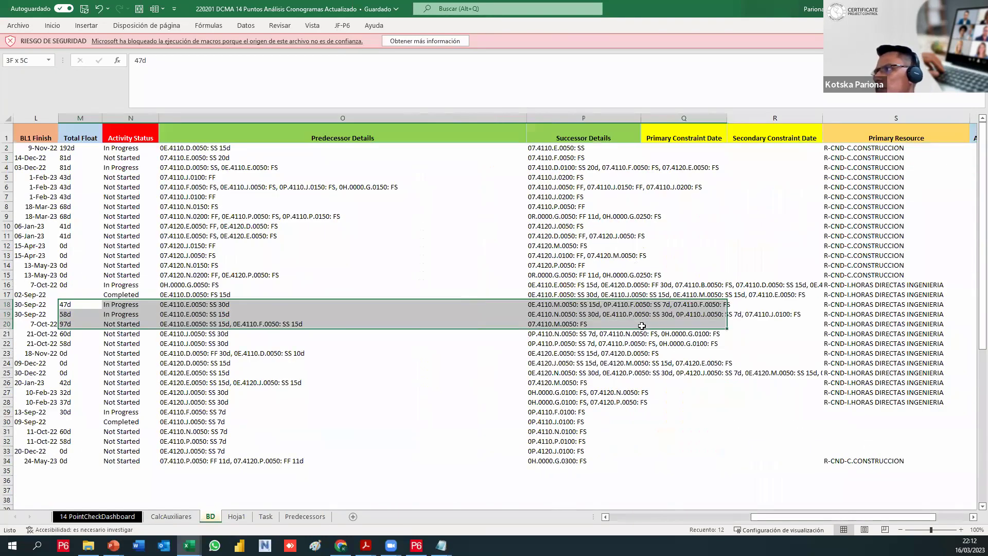
pyautogui.moveTo(365, 317); pyautogui.dragTo(103, 311)
pyautogui.scroll(-9, 119, 341)
pyautogui.scroll(9, 119, 341)
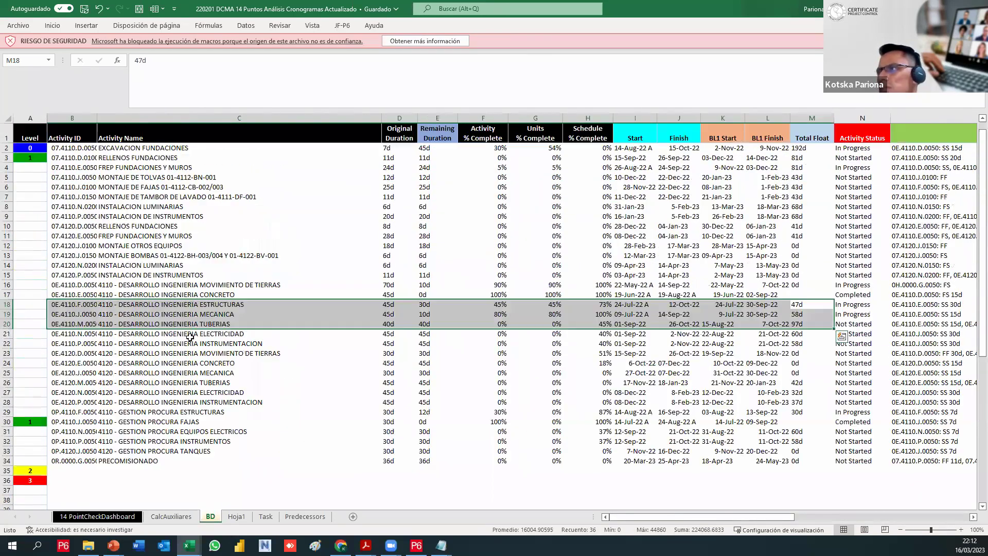
pyautogui.click(171, 517)
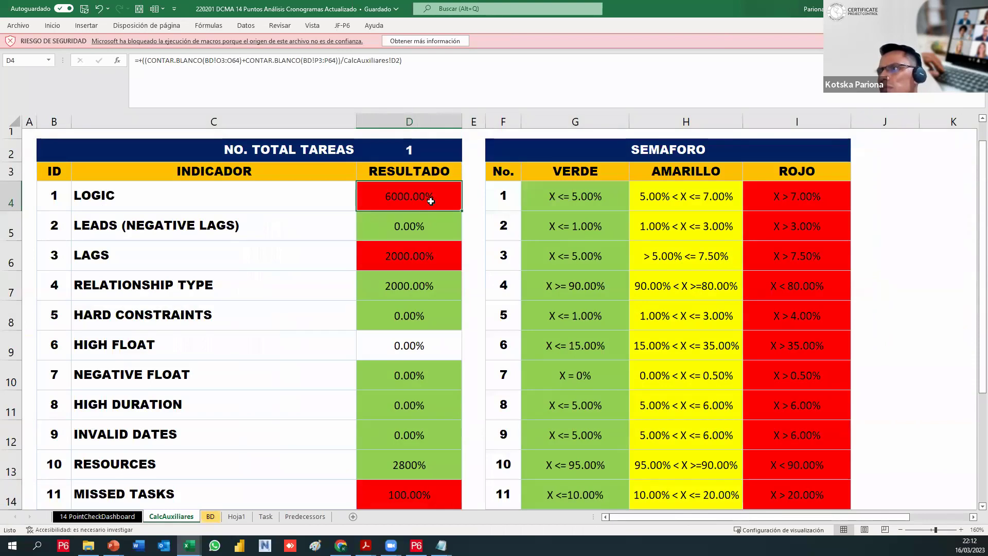
# Examine the Predecessor Details and Successor Details of the BD rows, including the predecessors in rows 15, 20 and 26
pyautogui.click(210, 517)
pyautogui.moveTo(483, 411); pyautogui.dragTo(975, 438)
pyautogui.scroll(-13, 648, 437)
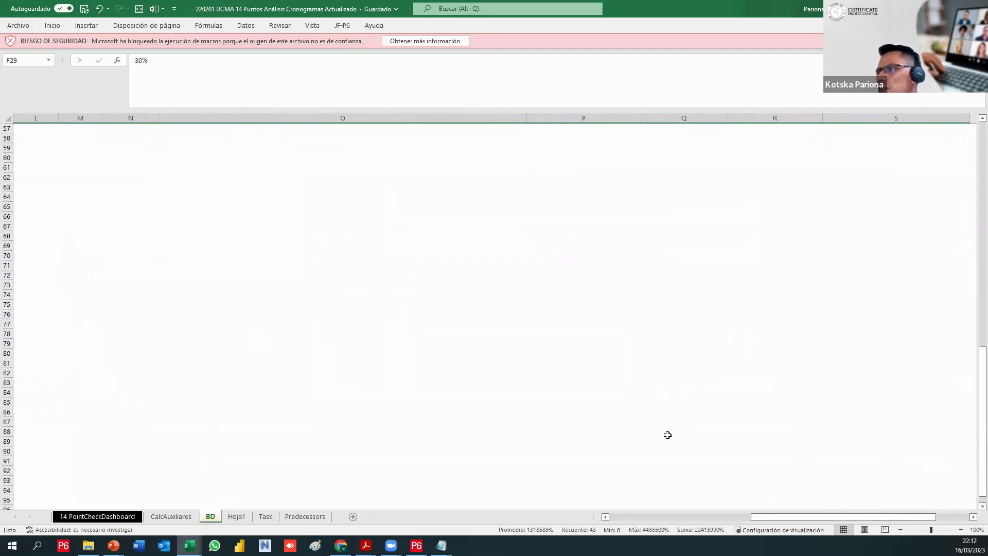
pyautogui.scroll(2, 672, 435)
pyautogui.scroll(11, 674, 434)
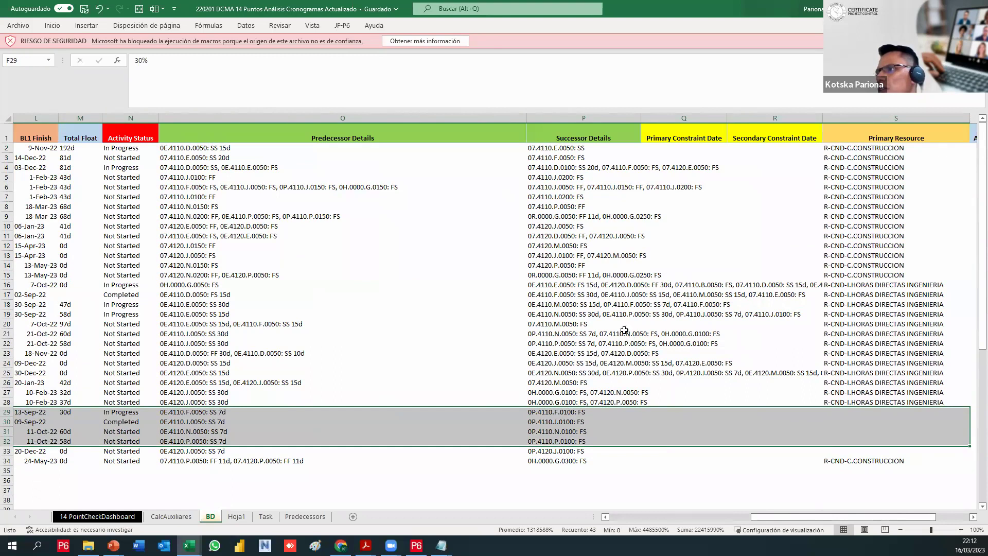
pyautogui.click(552, 292)
pyautogui.click(250, 277)
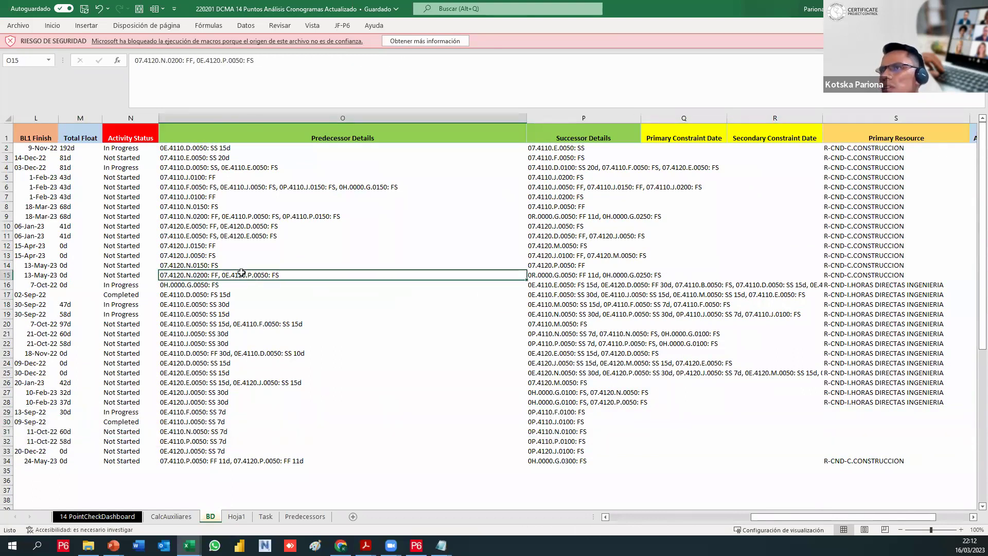
pyautogui.click(242, 325)
pyautogui.click(237, 382)
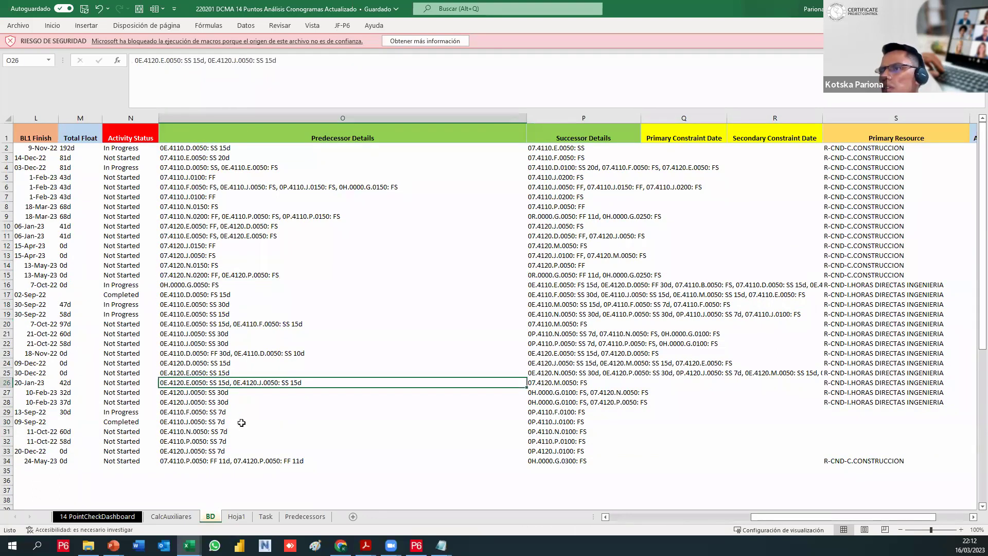
# Recheck the Logic status on the dashboard and the indicator results in CalcAuxiliares
pyautogui.click(103, 517)
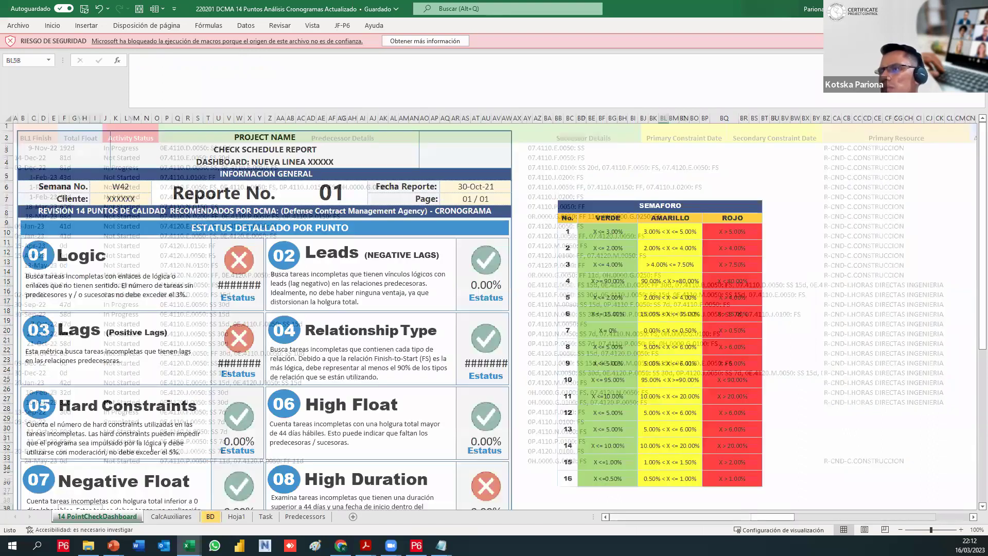
pyautogui.click(231, 287)
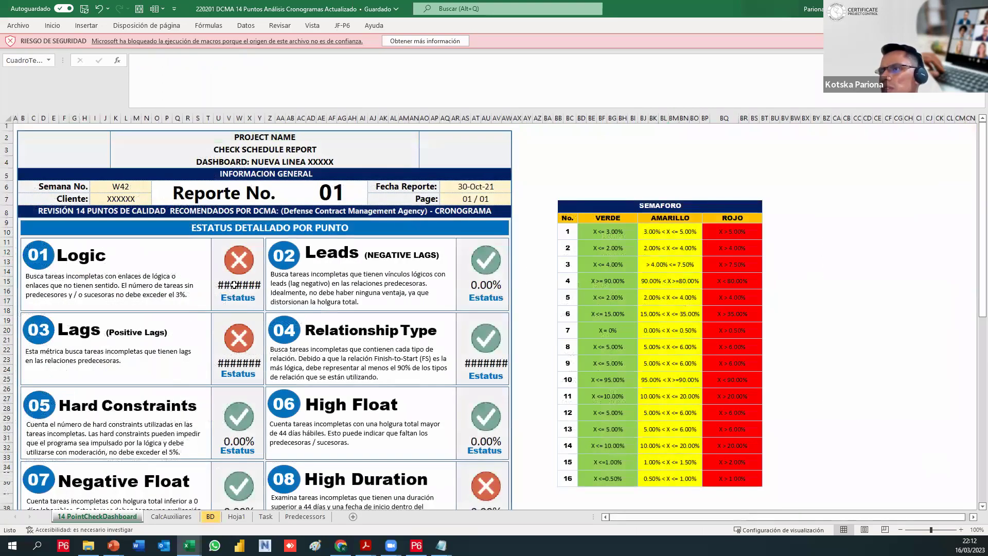
pyautogui.click(178, 521)
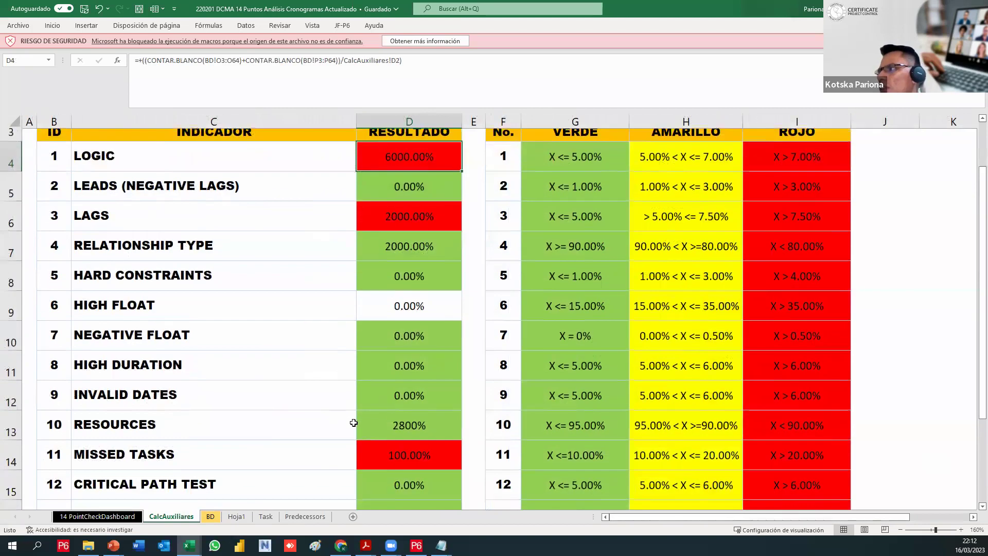
pyautogui.scroll(1, 354, 422)
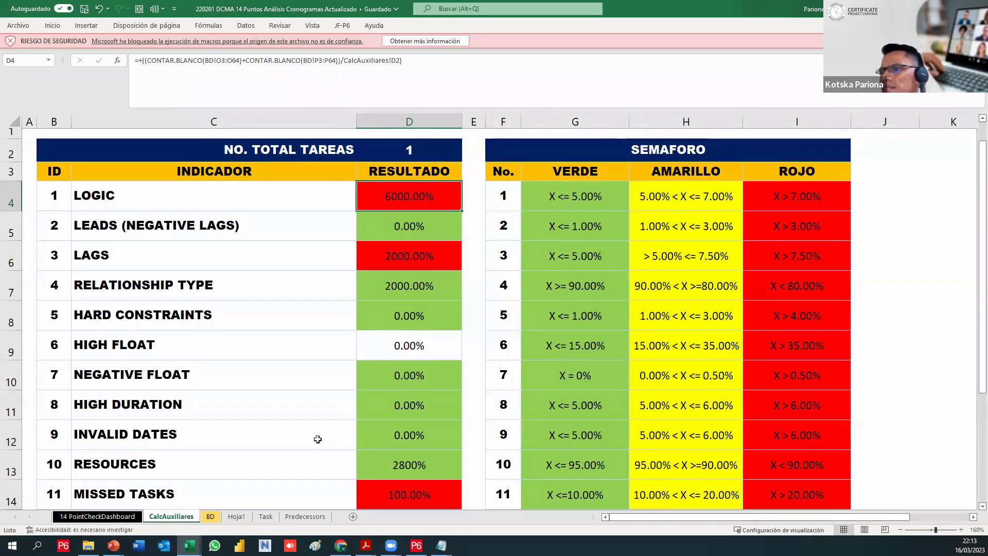
# Compare the BD rows with Hoja1 and undo the clearing and pasting of activity rows in BD
pyautogui.click(210, 516)
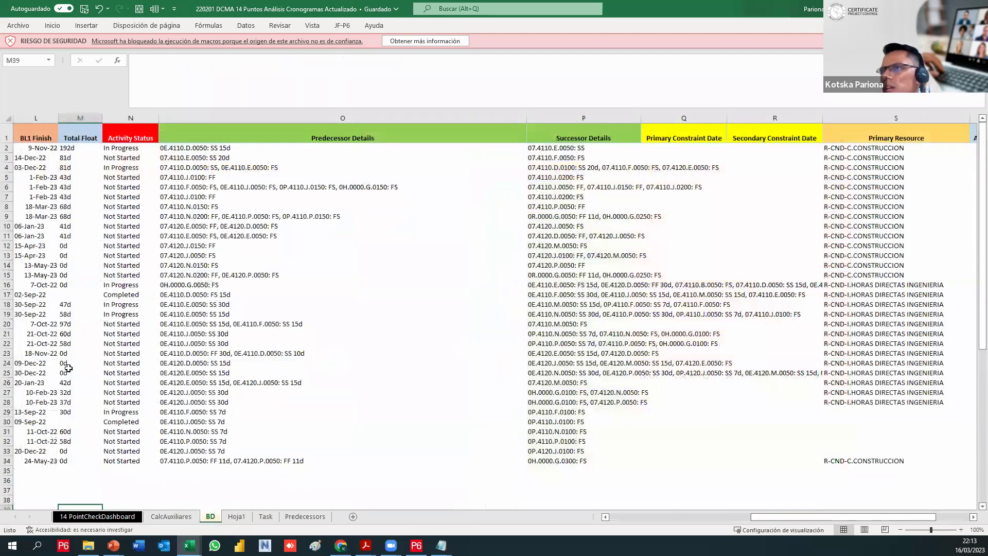
pyautogui.moveTo(328, 353); pyautogui.dragTo(72, 363)
pyautogui.moveTo(6, 368); pyautogui.dragTo(225, 304)
pyautogui.click(402, 226)
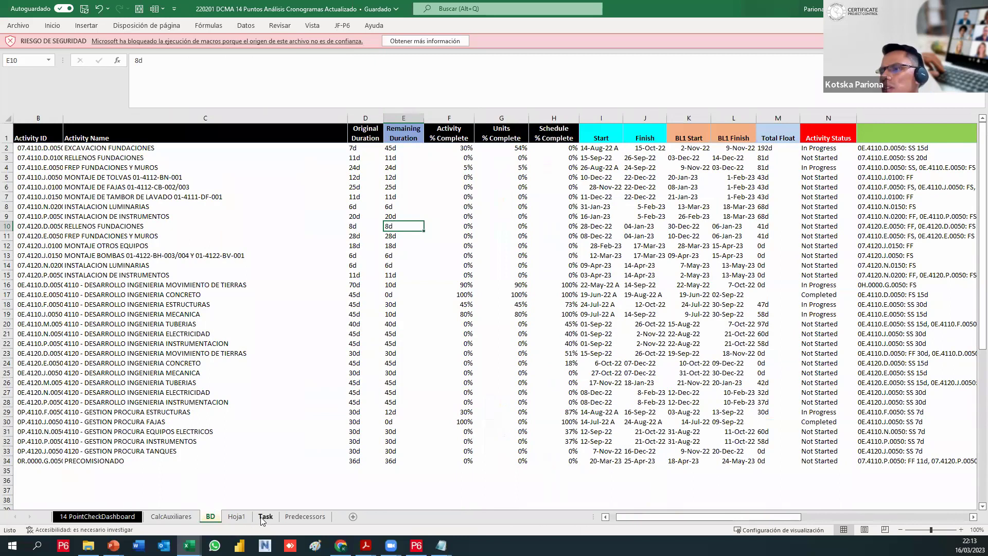
pyautogui.click(235, 518)
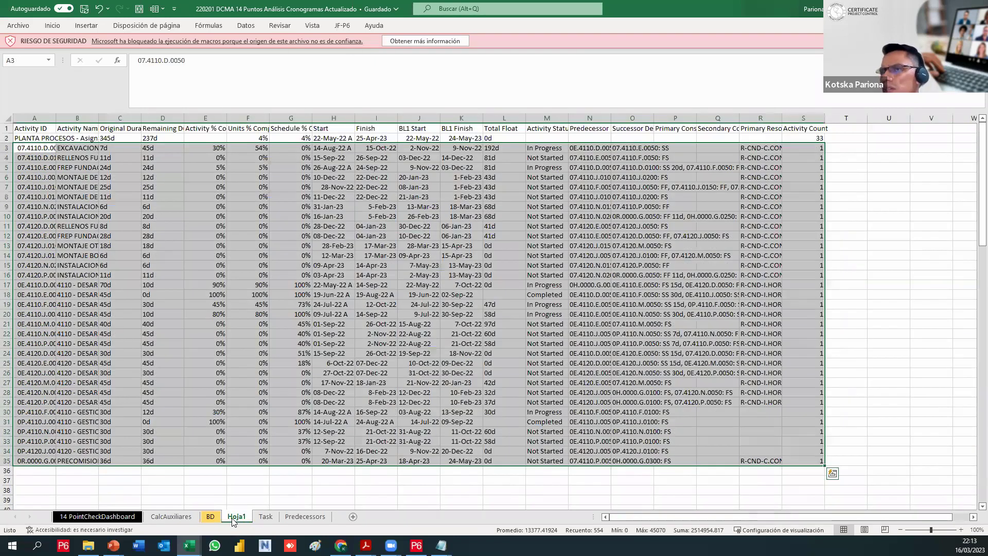
pyautogui.click(210, 517)
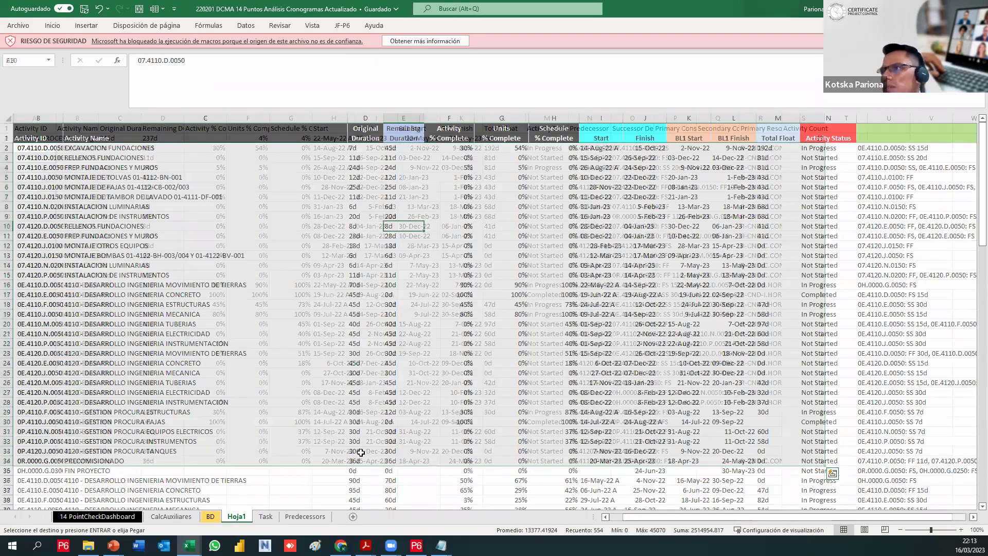
pyautogui.hotkey('ctrl', 'v')
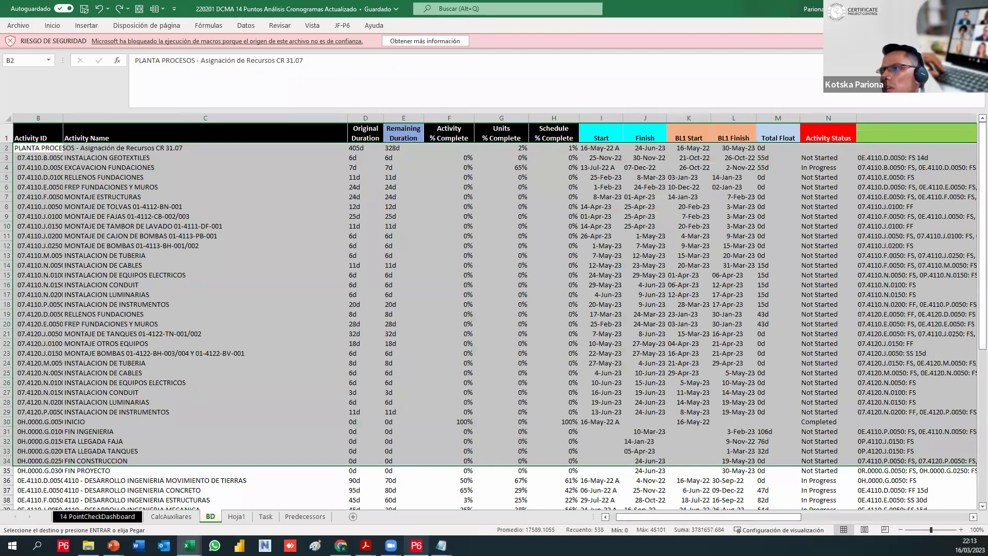
# Switch to P6, replace the CC Contratos filter with All Activities, and select the project summary row
pyautogui.click(416, 545)
pyautogui.scroll(2, 269, 153)
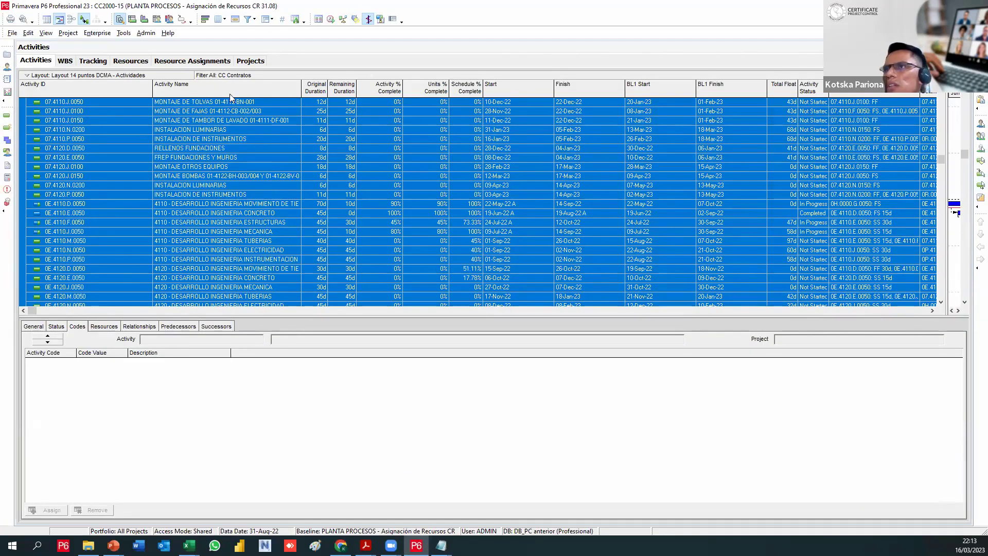
pyautogui.click(243, 21)
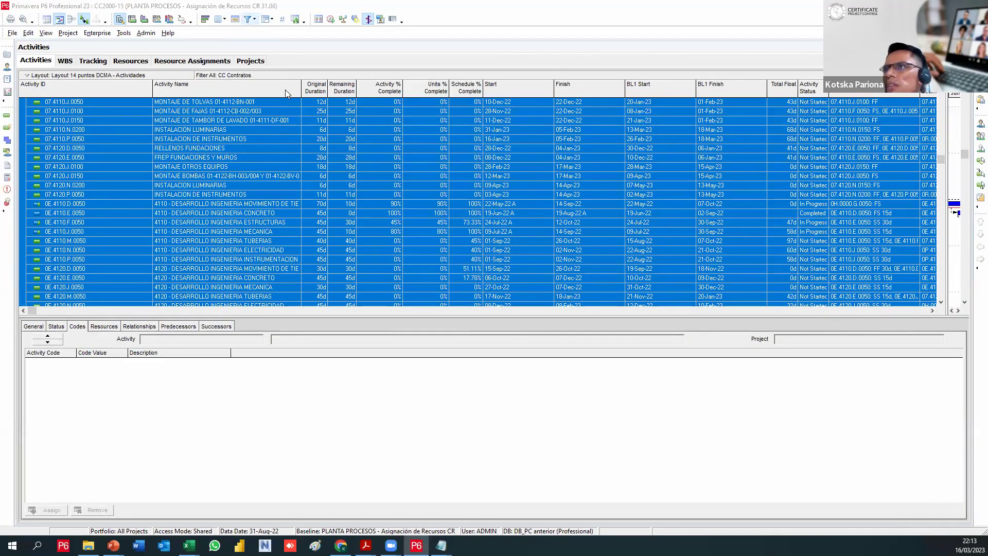
pyautogui.click(285, 127)
pyautogui.click(477, 159)
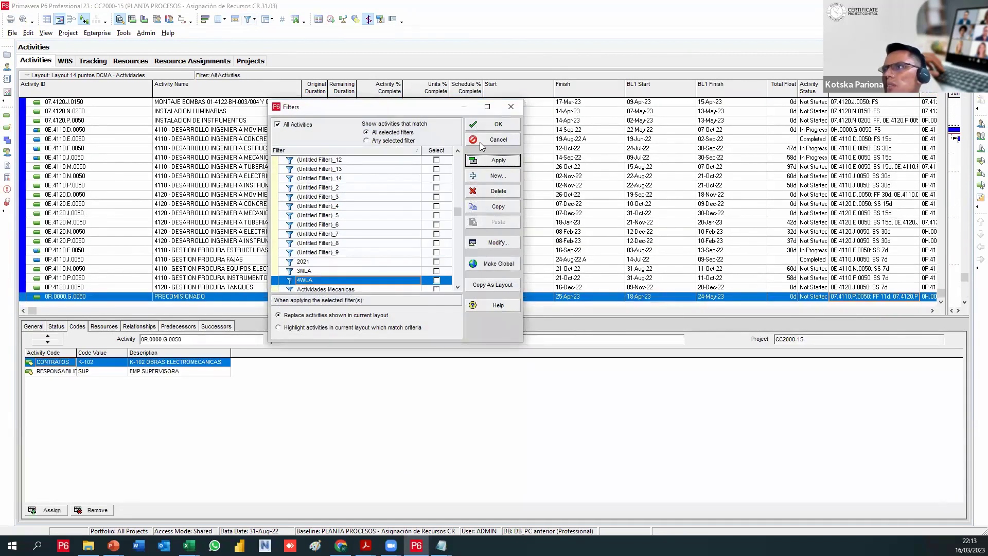
pyautogui.click(486, 125)
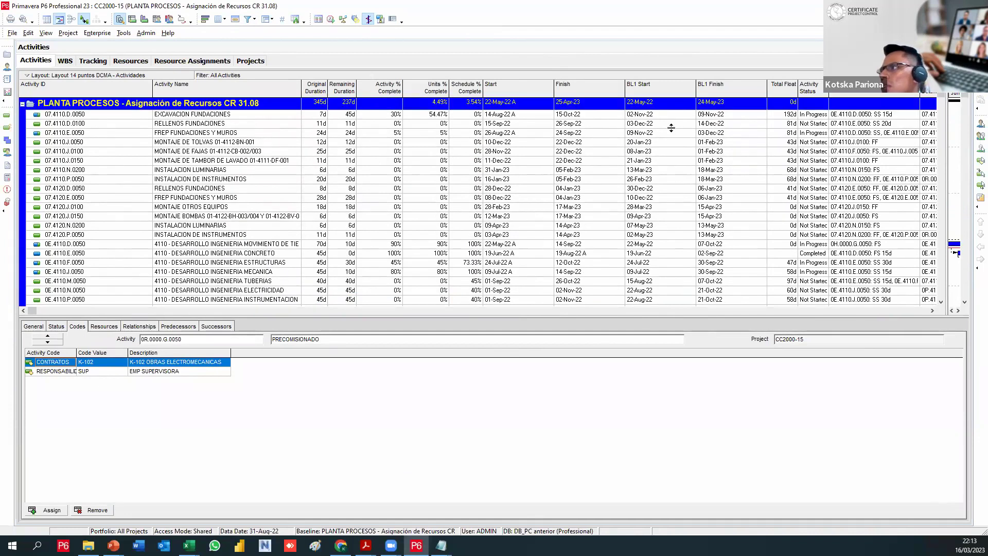
pyautogui.click(369, 105)
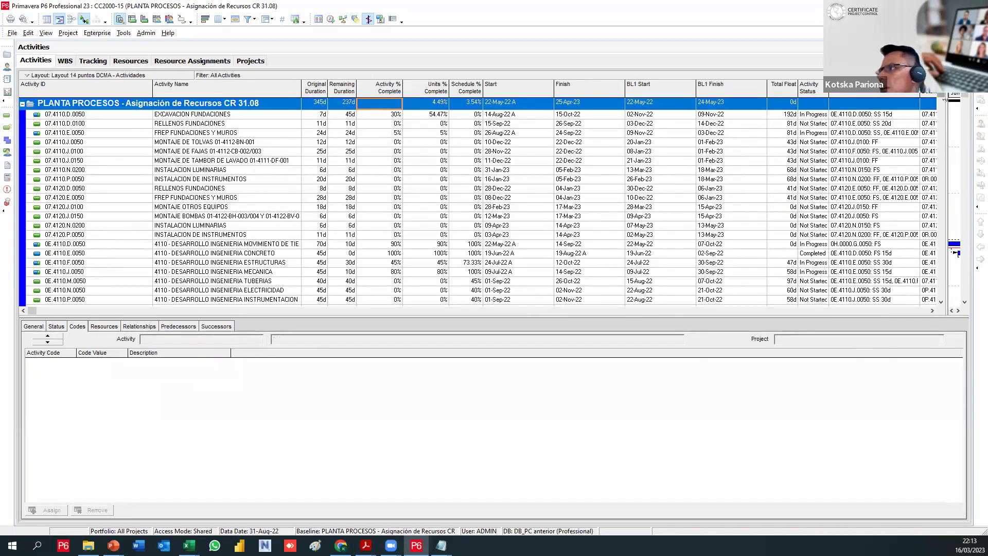
# Copy the project's rows from the summary down to PRECOMISIONADO in P6 and paste them into Hoja1 at A1 in Excel
pyautogui.scroll(-4, 482, 203)
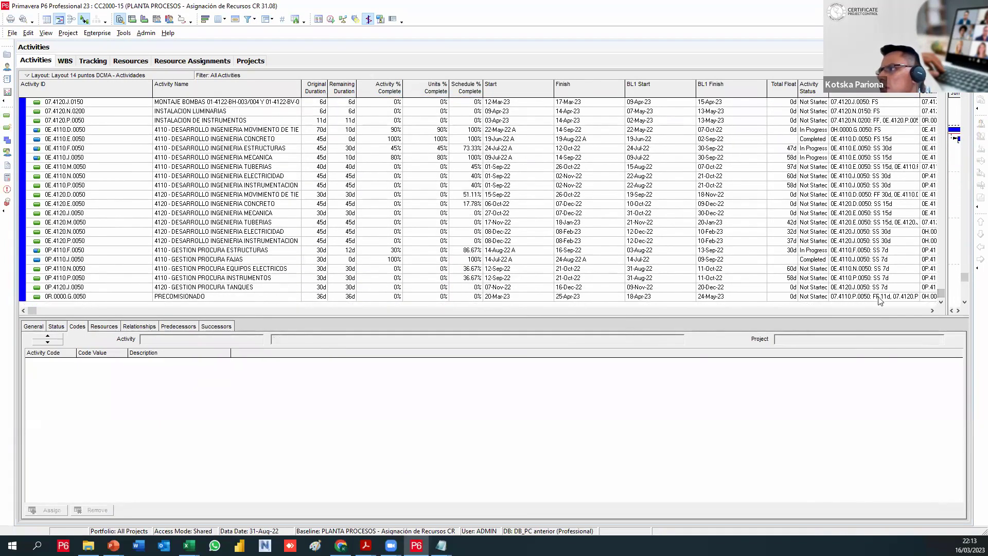
pyautogui.keyDown('shift'); pyautogui.click(877, 297); pyautogui.keyUp('shift')
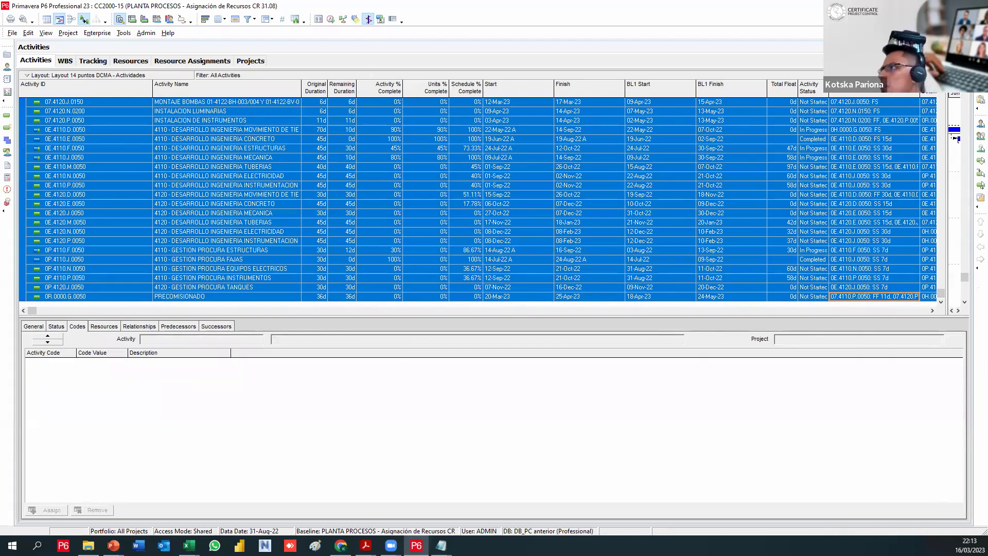
pyautogui.hotkey('alt', 'Tab')
pyautogui.click(236, 516)
pyautogui.click(33, 128)
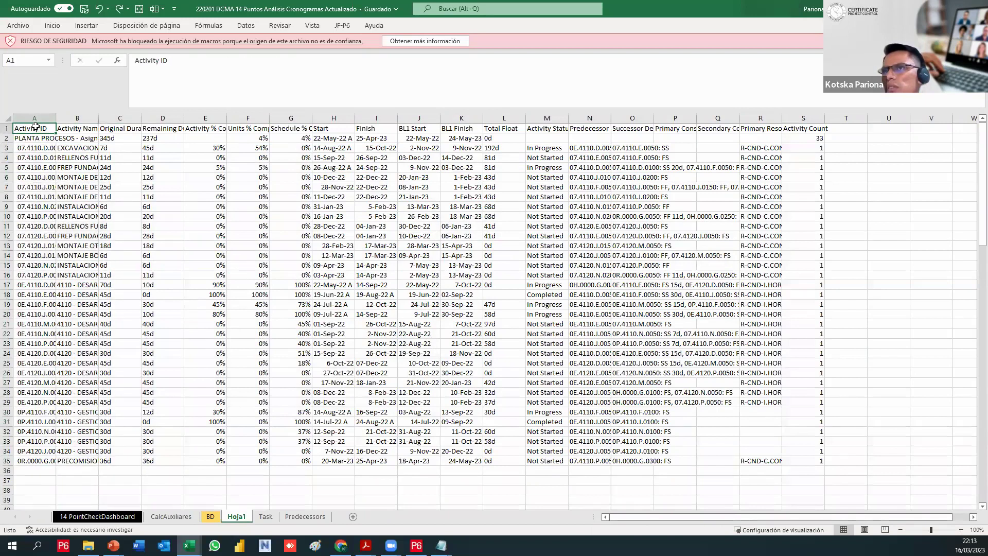
pyautogui.hotkey('ctrl', 'v')
# Copy Hoja1's data rows A2:S35 without the headers and paste them into the BD sheet from cell B2
pyautogui.moveTo(41, 140); pyautogui.dragTo(802, 460)
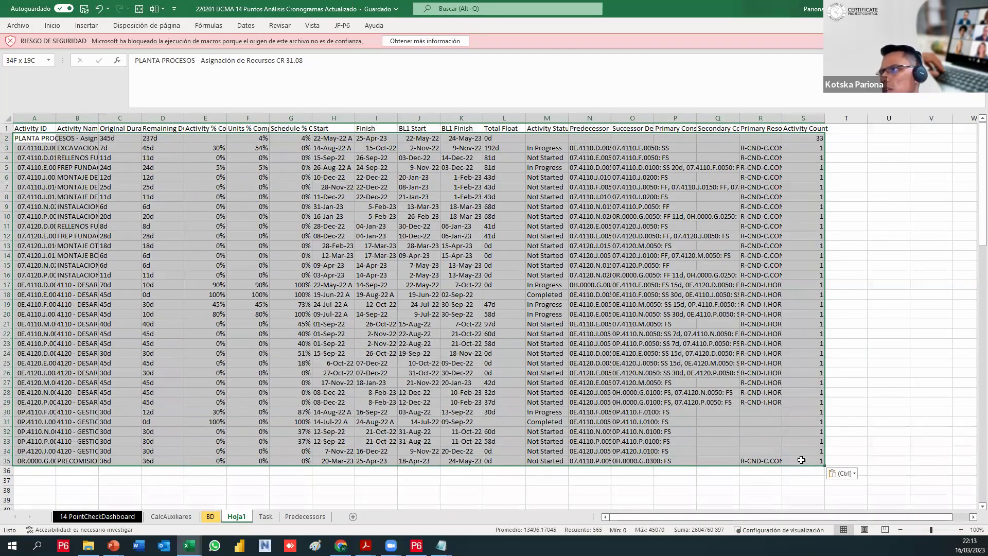
pyautogui.hotkey('ctrl', 'c')
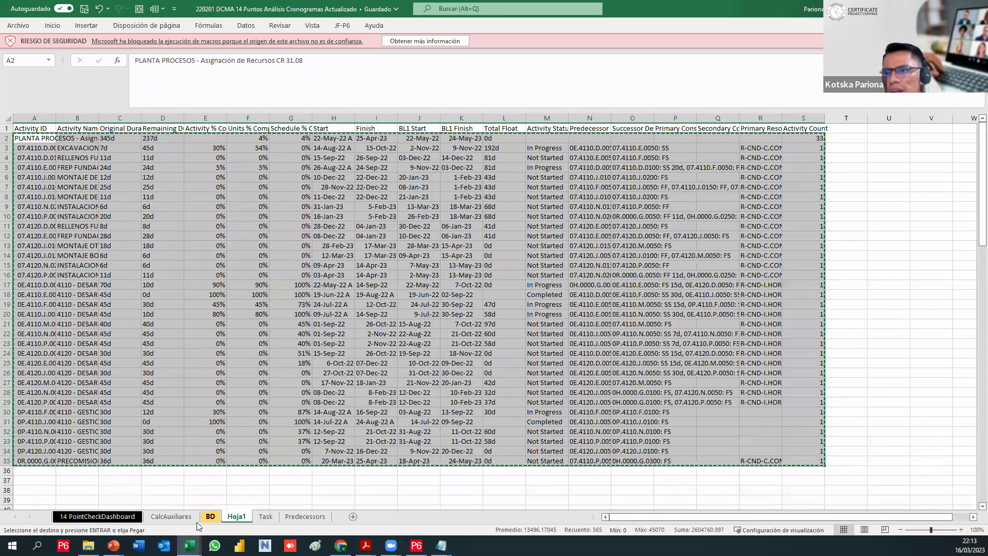
pyautogui.hotkey('ctrl', 'pageup')
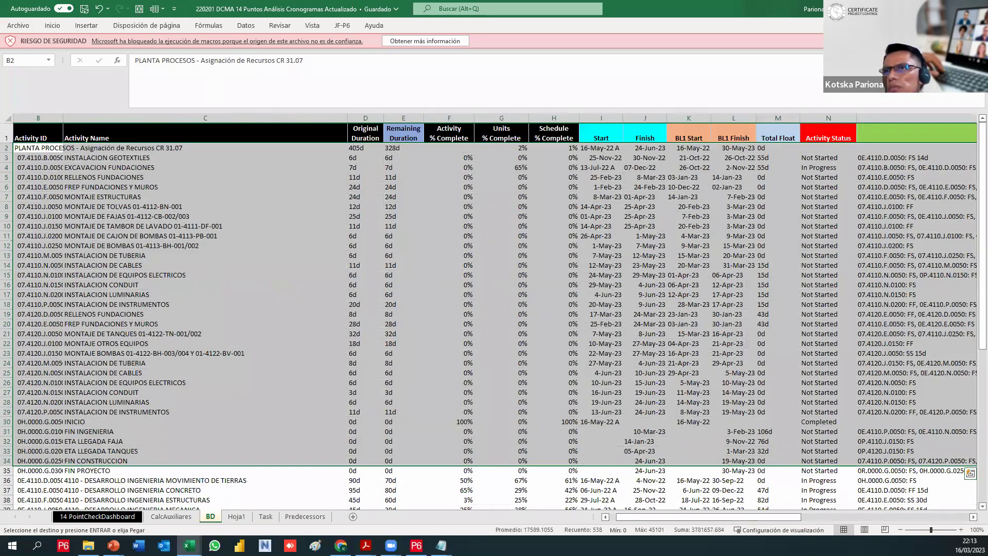
pyautogui.moveTo(72, 148); pyautogui.dragTo(75, 158)
pyautogui.click(72, 148)
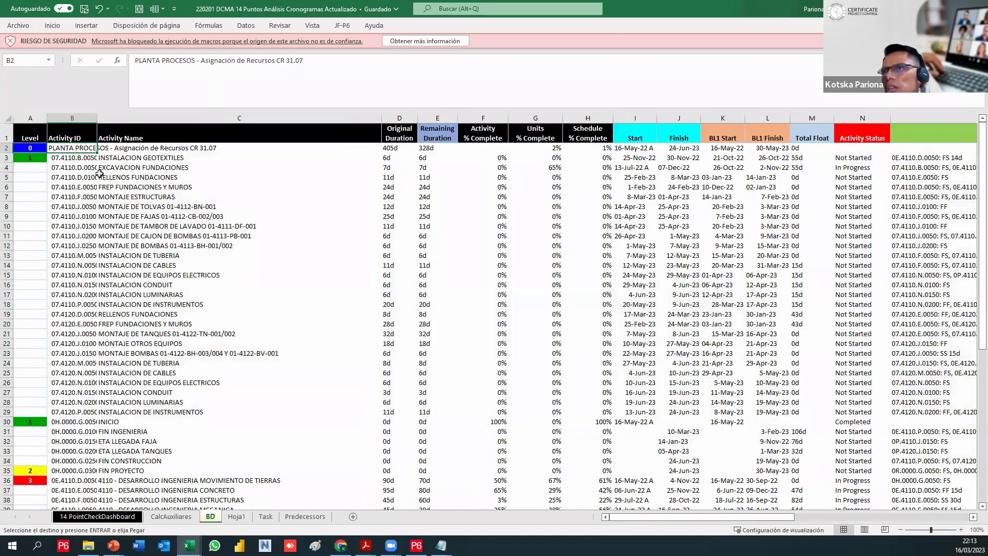
pyautogui.hotkey('ctrl', 'v')
pyautogui.scroll(-4, 261, 342)
pyautogui.scroll(-3, 261, 342)
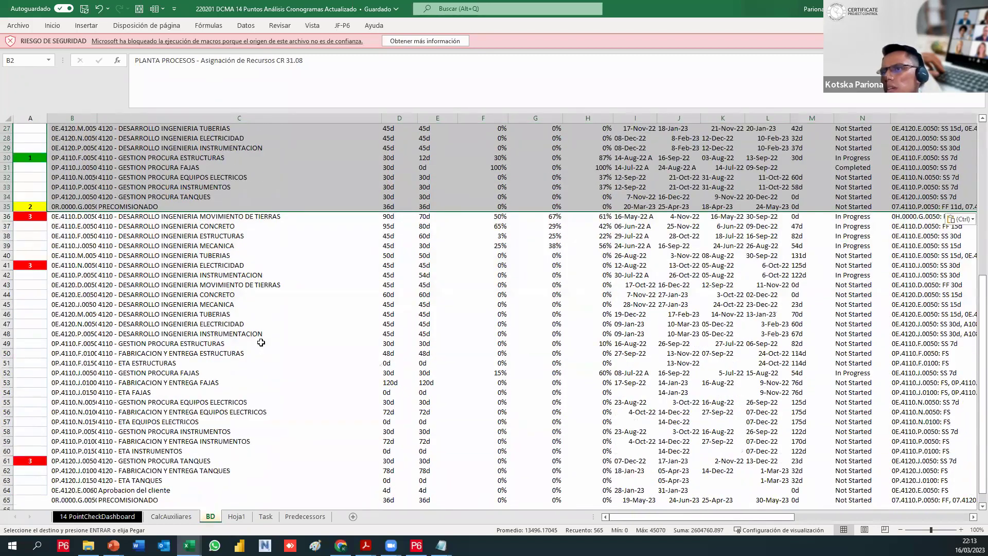
pyautogui.scroll(7, 261, 342)
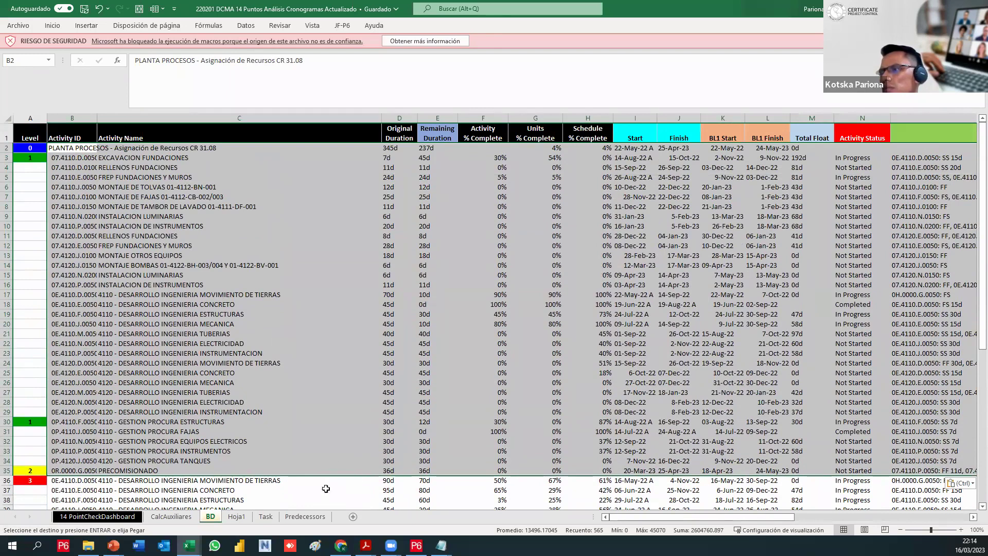
# Switch to P6 and reopen the layout "Layout 14 puntos DCMA - Actividades"
pyautogui.click(416, 545)
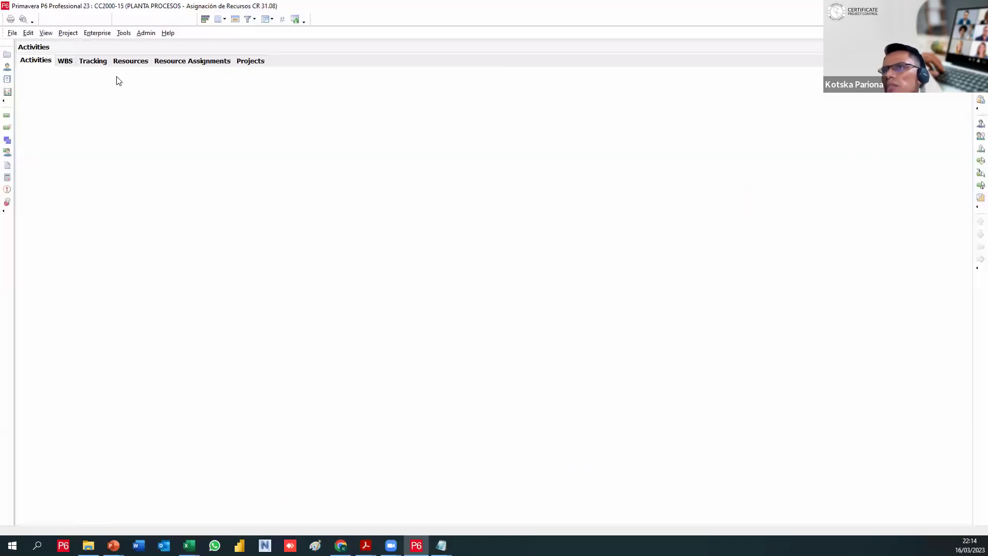
pyautogui.click(110, 76)
pyautogui.moveTo(142, 88)
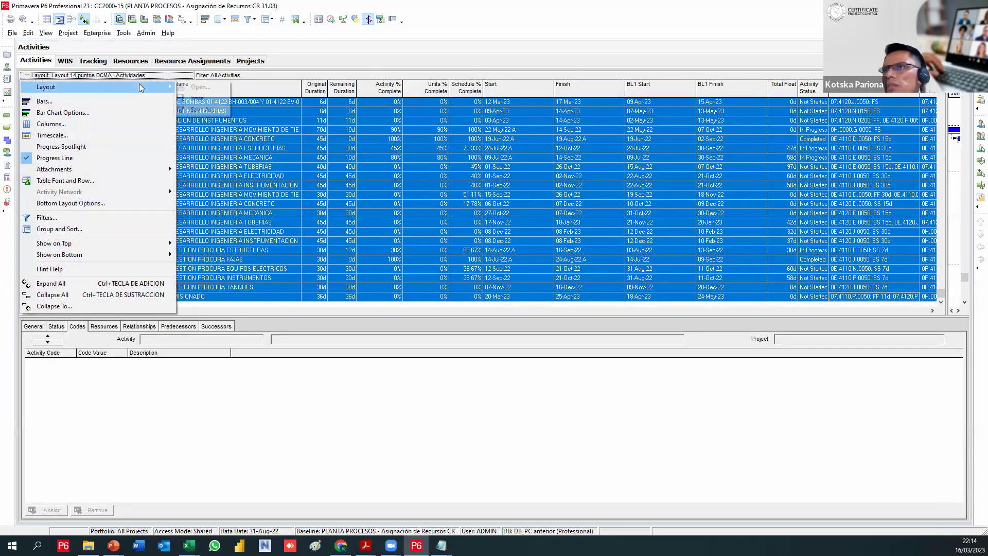
pyautogui.click(199, 88)
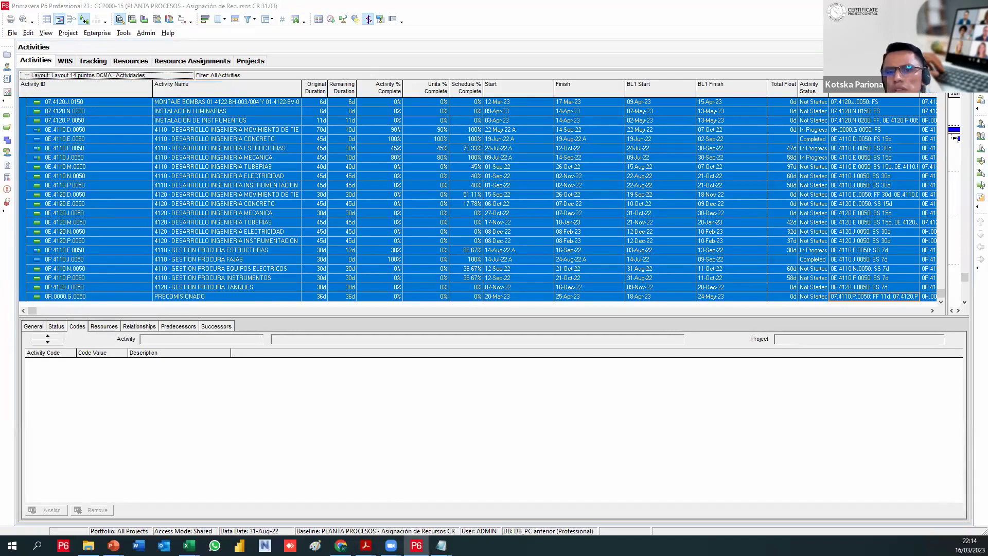
pyautogui.click(471, 193)
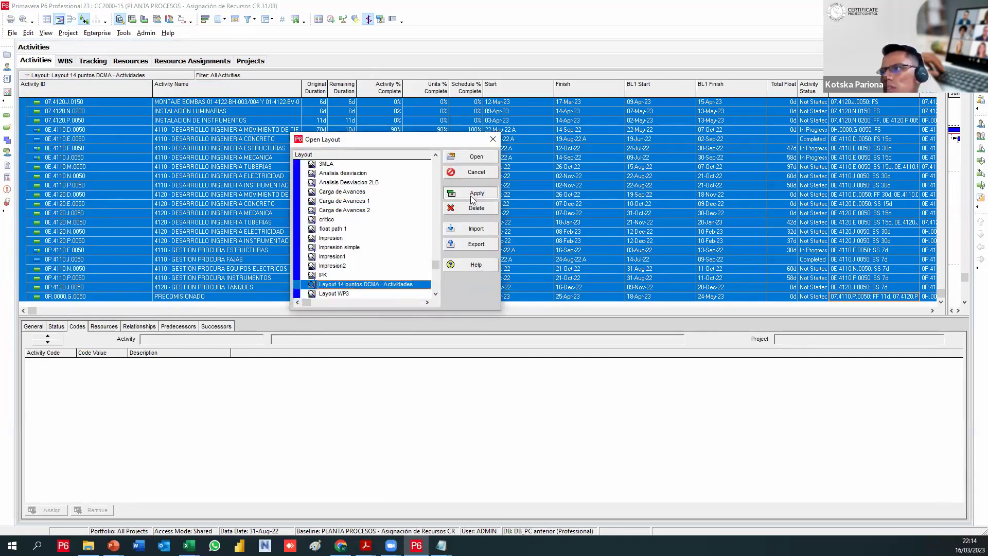
pyautogui.click(453, 157)
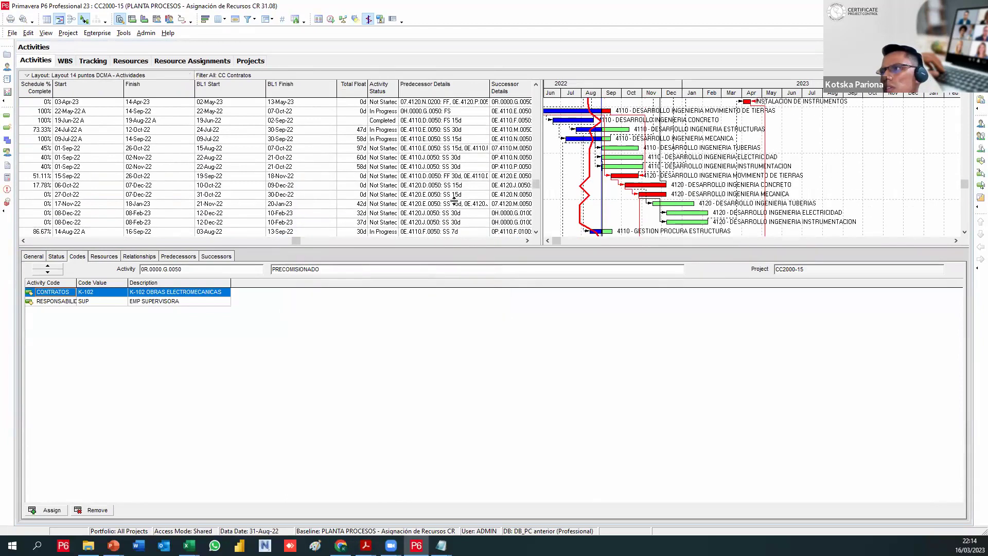
# Copy all rows of the reopened P6 layout, from the project summary to PRECOMISIONADO, and paste them over the Hoja1 data in Excel
pyautogui.moveTo(296, 240); pyautogui.dragTo(47, 240)
pyautogui.scroll(5, 58, 194)
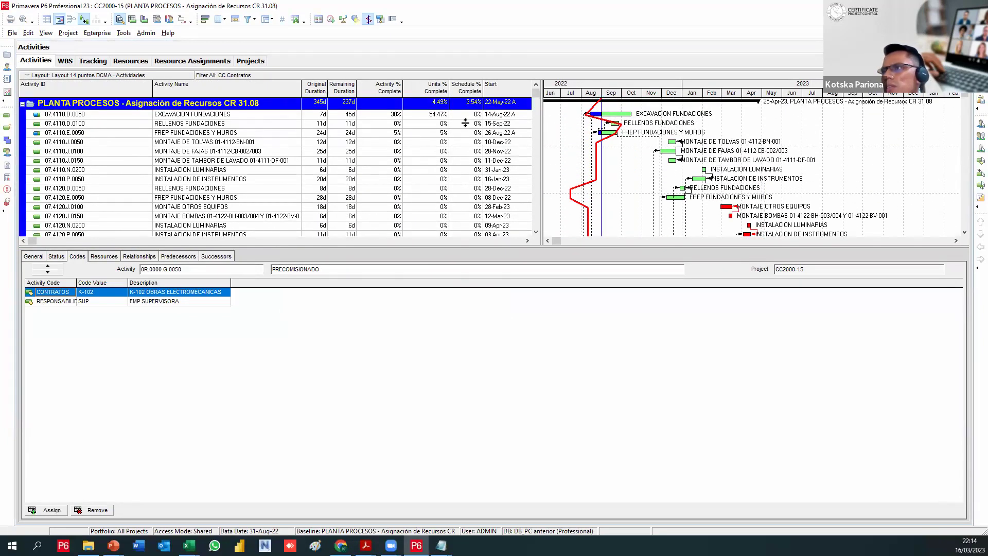
pyautogui.click(429, 103)
pyautogui.scroll(-10, 539, 114)
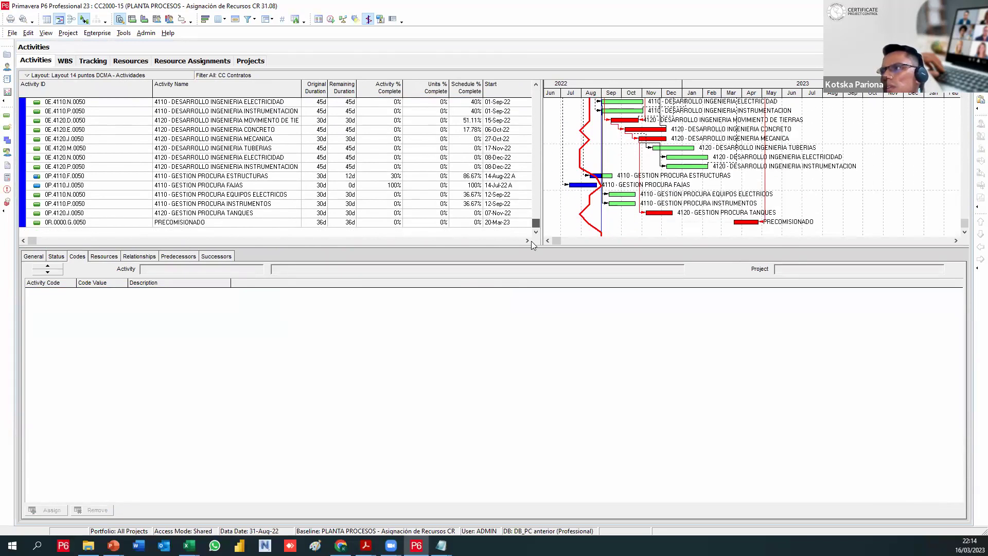
pyautogui.keyDown('shift'); pyautogui.click(502, 223); pyautogui.keyUp('shift')
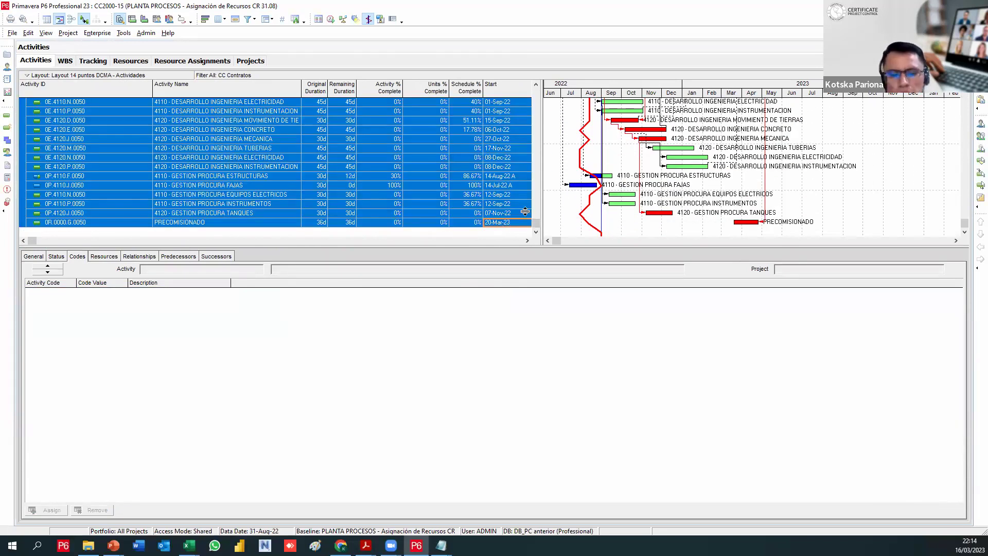
pyautogui.hotkey('alt', 'Tab')
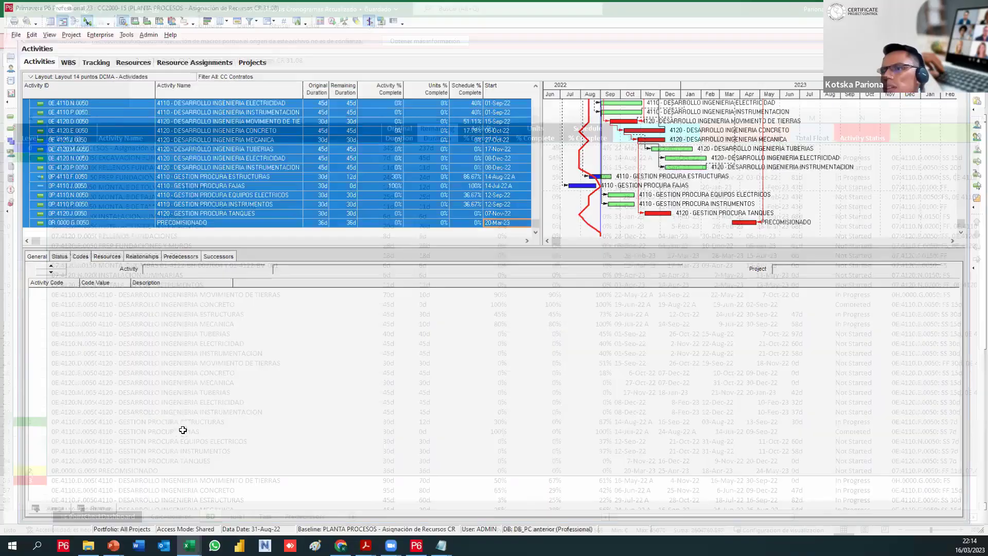
pyautogui.hotkey('ctrl', 'pagedown')
pyautogui.hotkey('ctrl', 'v')
pyautogui.press('Return')
# Copy the refreshed Hoja1 rows below the headers and paste them into BD starting at B2
pyautogui.hotkey('ctrl', 'shift', 'End')
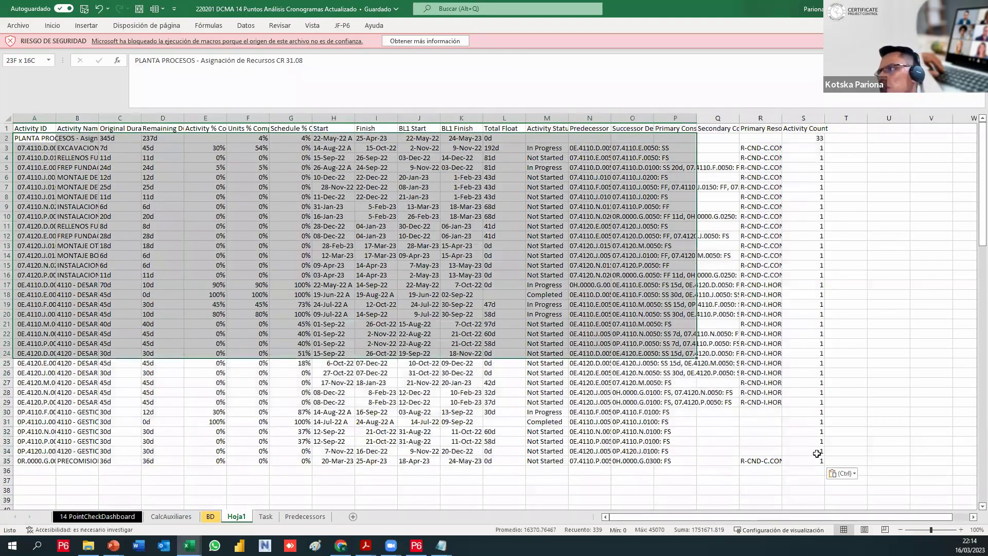
pyautogui.hotkey('ctrl', 'c')
pyautogui.hotkey('ctrl', 'q')
pyautogui.click(210, 516)
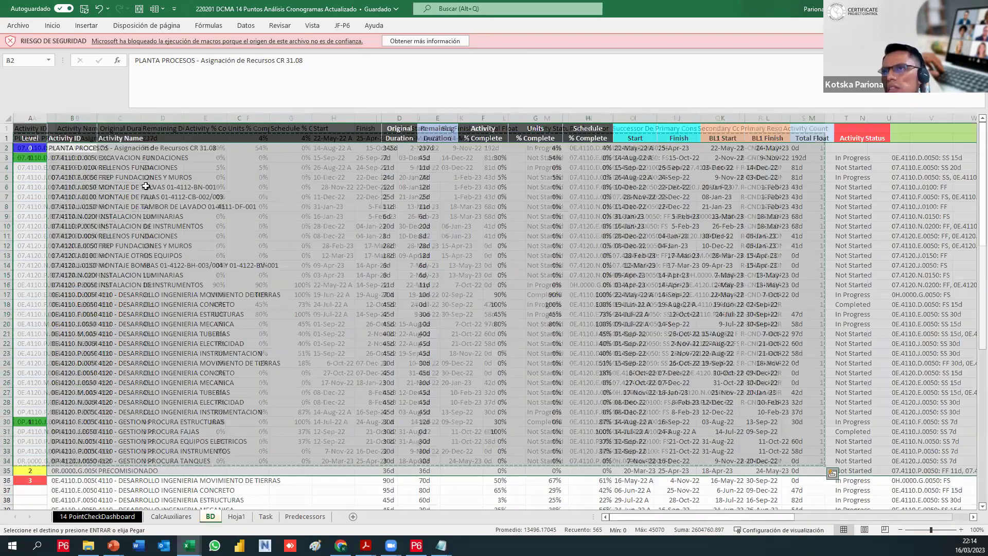
pyautogui.hotkey('ctrl', 'v')
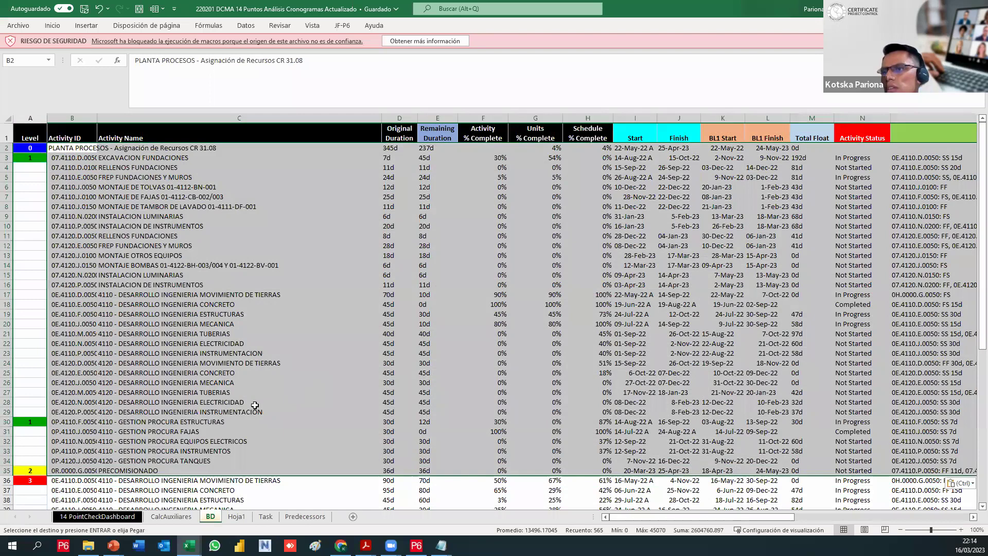
# Examine the whole BD table, comparing the newly pasted rows with the old activity rows remaining from row 36 down
pyautogui.scroll(-8, 288, 357)
pyautogui.scroll(-3, 195, 330)
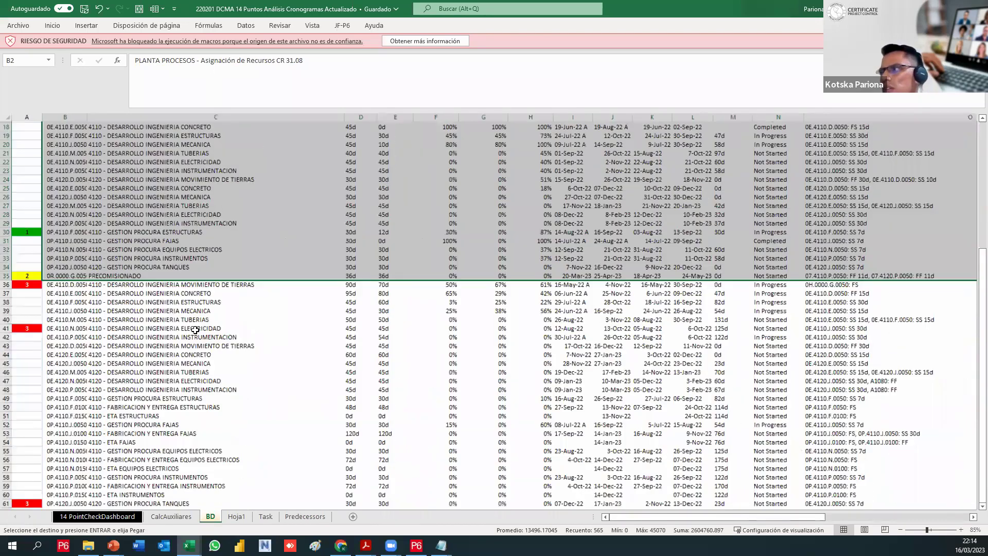
pyautogui.scroll(-1, 238, 328)
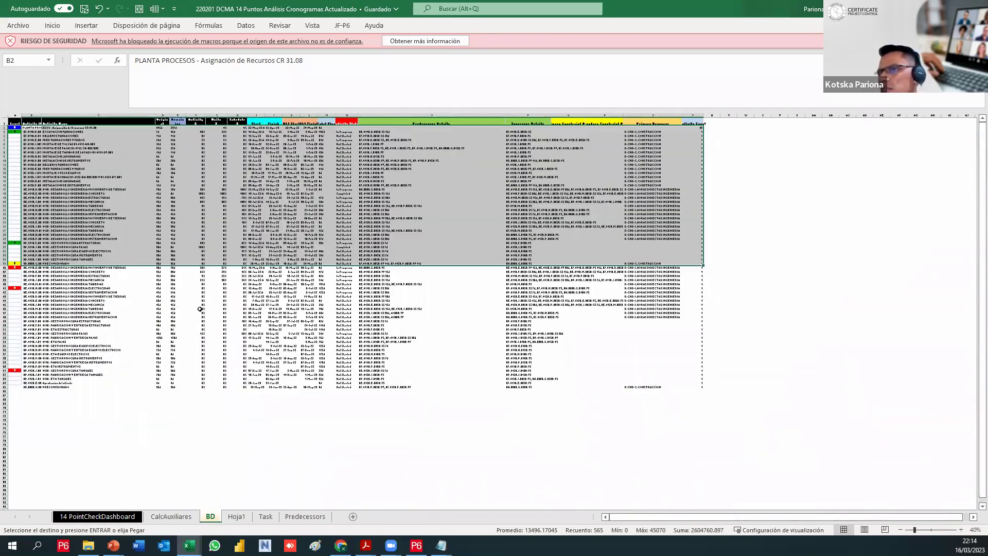
pyautogui.scroll(-3, 426, 370)
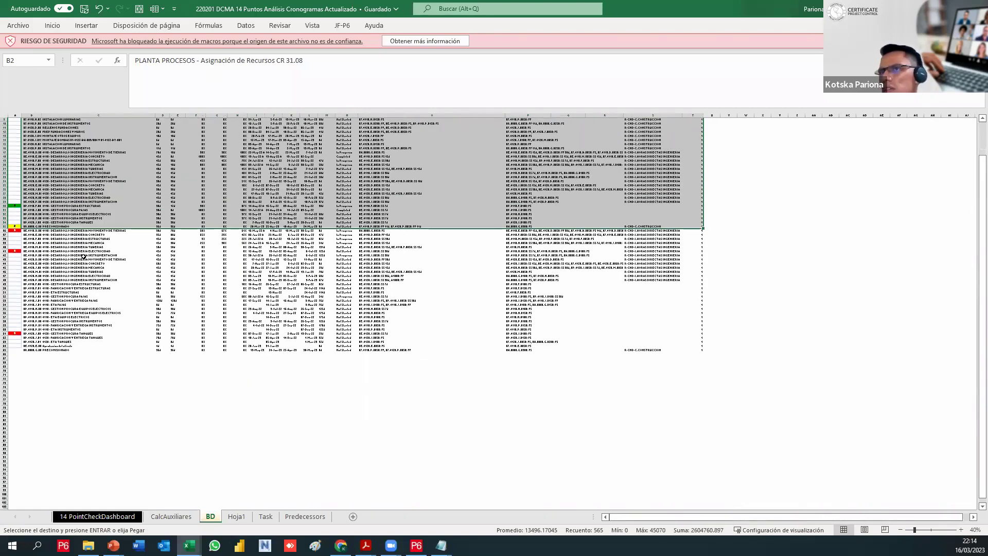
pyautogui.scroll(2, 61, 283)
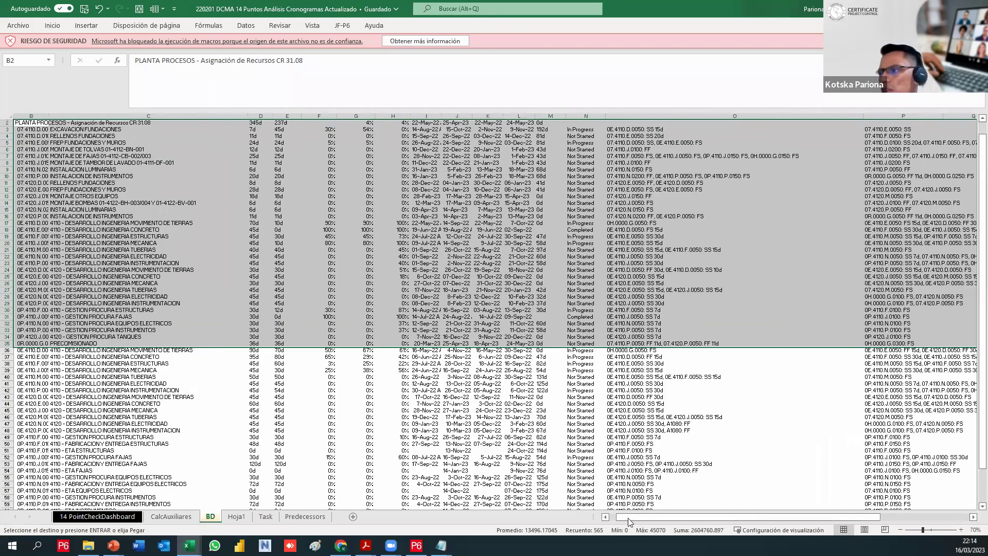
pyautogui.moveTo(628, 518); pyautogui.dragTo(612, 518)
pyautogui.scroll(1, 302, 428)
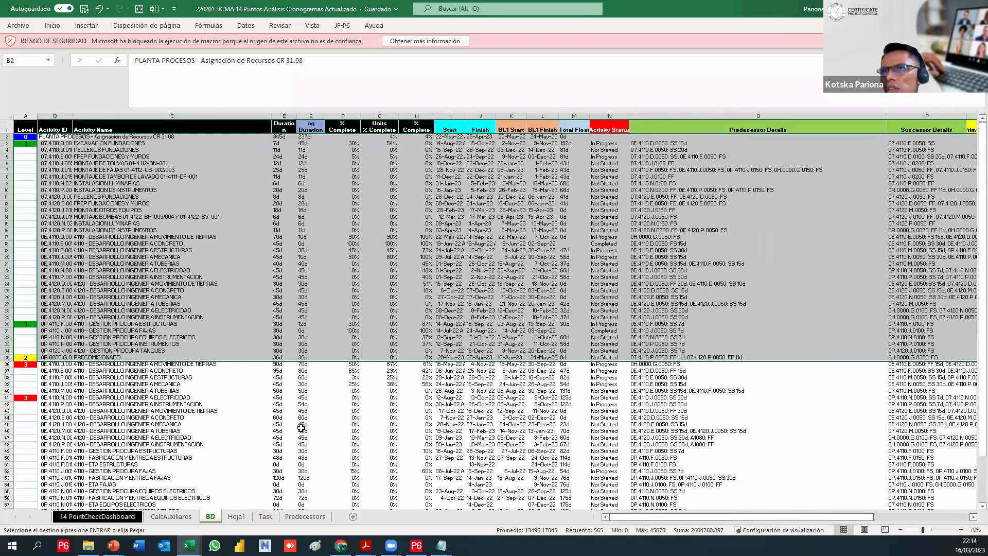
pyautogui.scroll(-4, 302, 428)
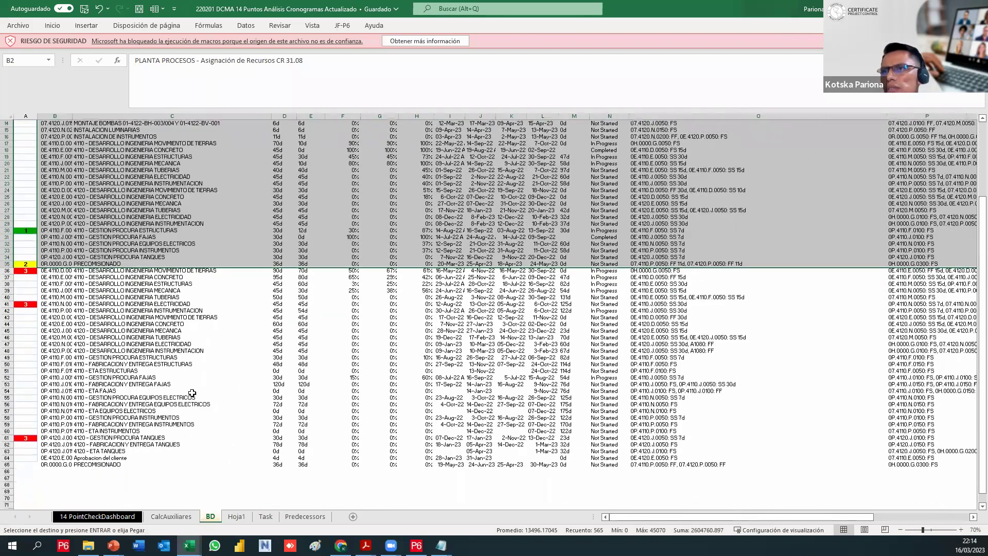
pyautogui.scroll(-1, 191, 393)
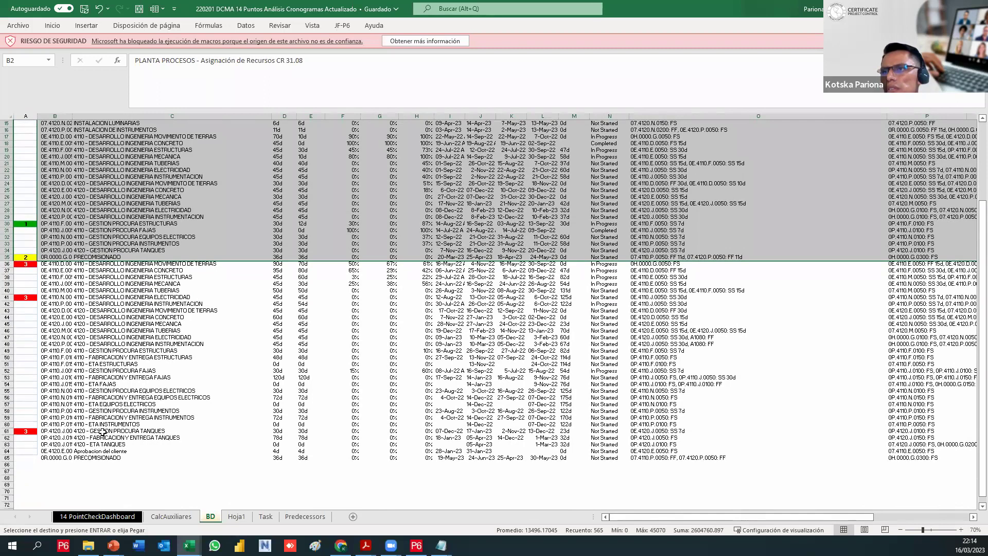
# Check the task total and indicator results in CalcAuxiliares and return to the BD sheet
pyautogui.click(171, 517)
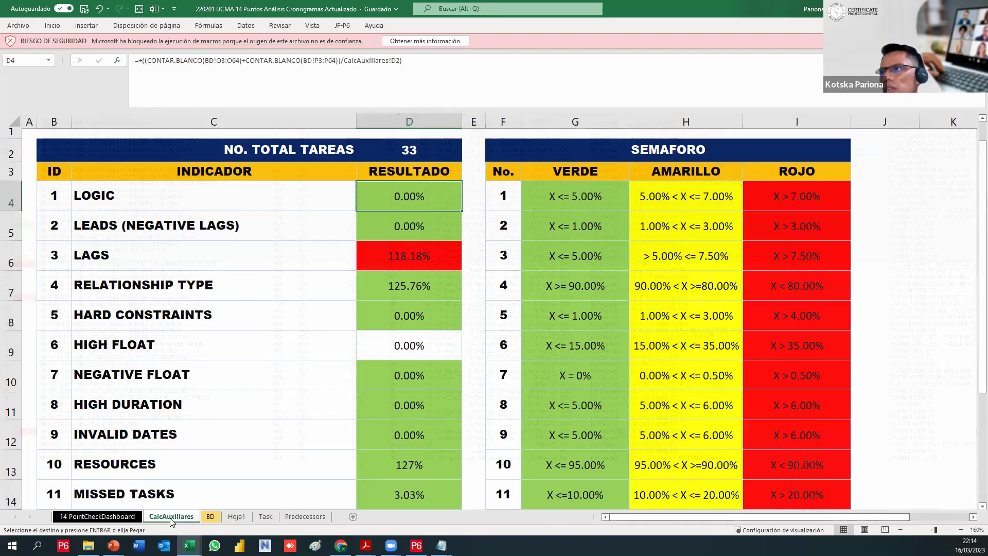
pyautogui.click(211, 516)
pyautogui.hotkey('ctrl', 'pageup')
pyautogui.click(210, 517)
pyautogui.scroll(5, 188, 451)
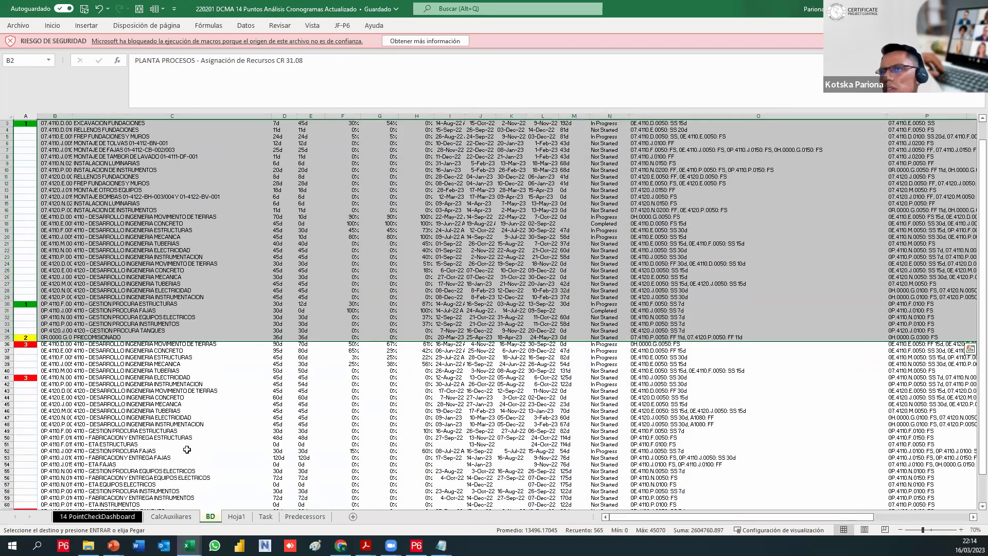
pyautogui.click(28, 365)
pyautogui.click(55, 364)
pyautogui.click(172, 370)
pyautogui.keyDown('shift'); pyautogui.click(172, 377); pyautogui.keyUp('shift')
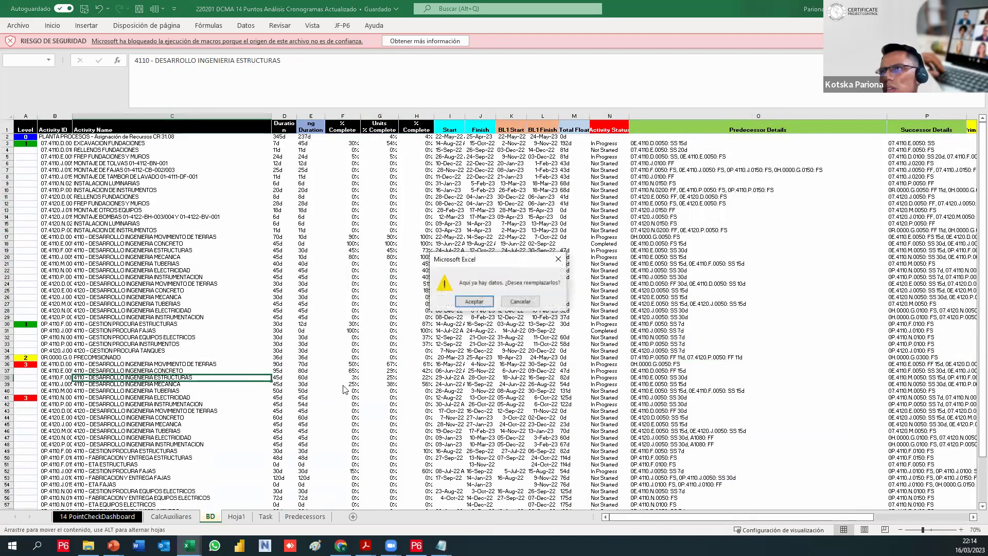
pyautogui.scroll(-6, 187, 419)
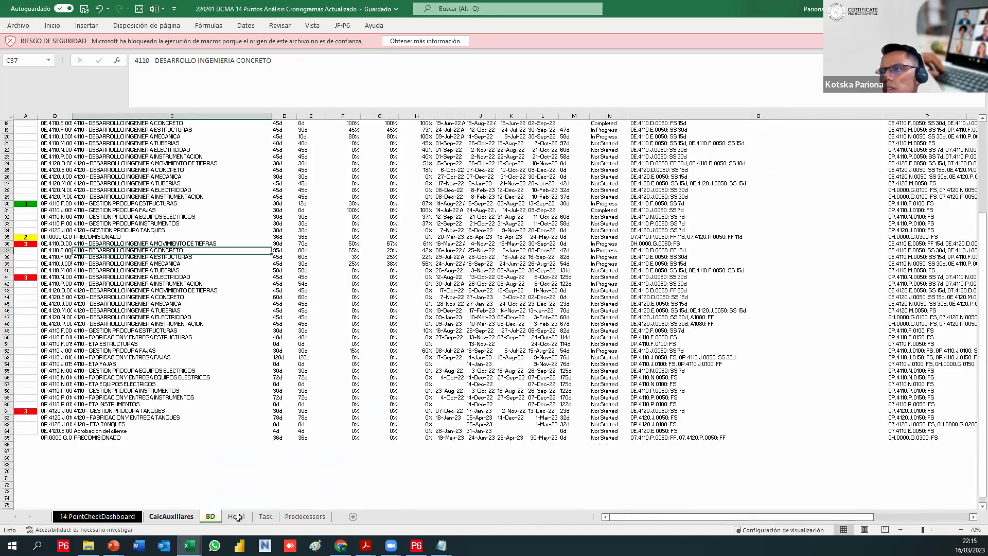
# Review the CalcAuxiliares results and formulas for Lags, Relationship Type, Resources, Missed Tasks and Open-End Existence
pyautogui.click(172, 516)
pyautogui.click(418, 257)
pyautogui.click(410, 286)
pyautogui.scroll(-2, 425, 331)
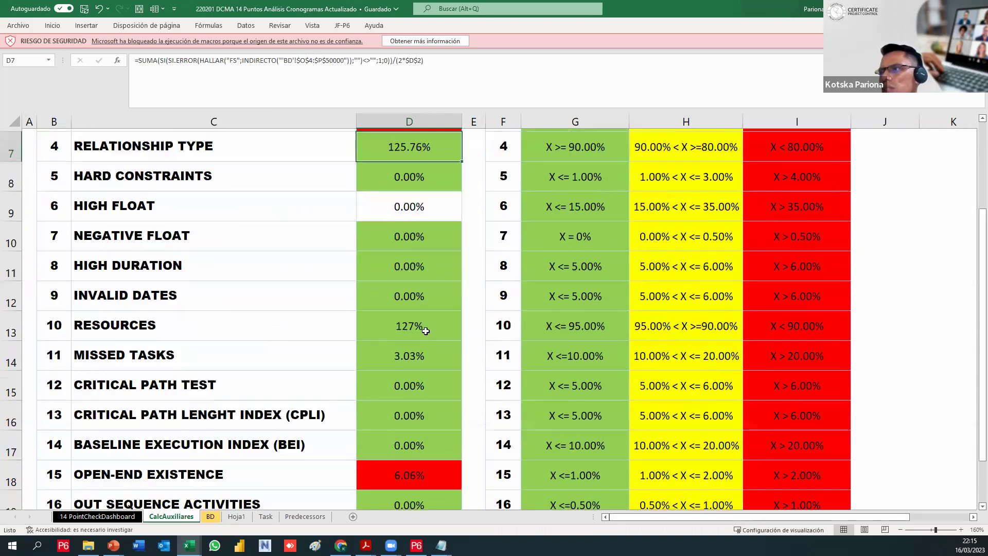
pyautogui.scroll(-1, 425, 330)
pyautogui.click(421, 230)
pyautogui.click(420, 263)
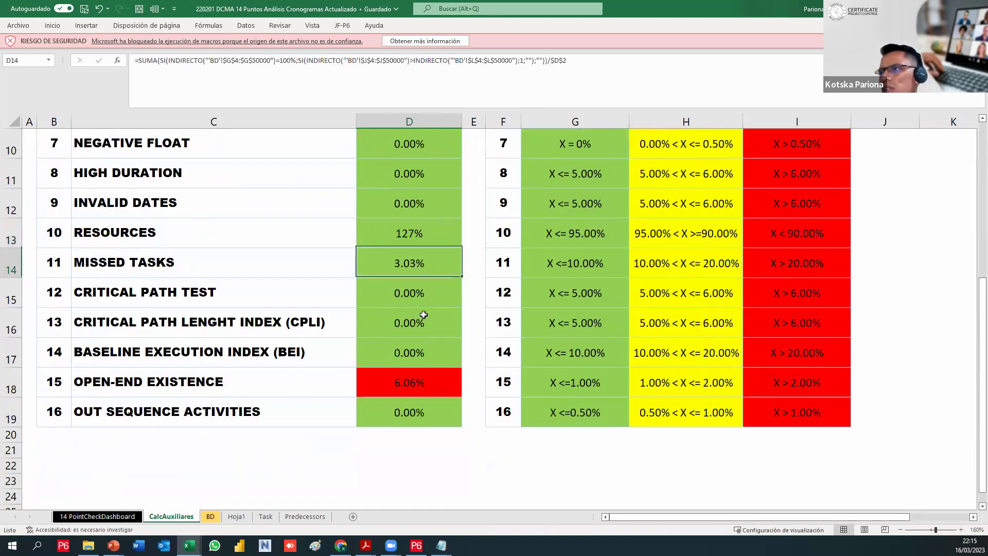
pyautogui.click(421, 380)
pyautogui.scroll(1, 266, 435)
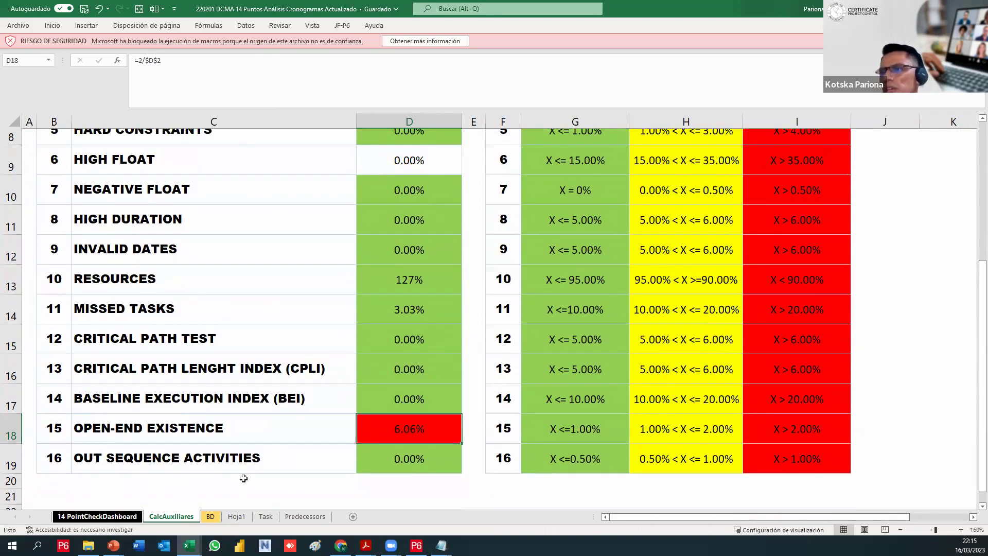
# Examine the status of all 16 indicators on the 14 PointCheckDashboard sheet, from Logic through Out Sequence Activities and the comments area
pyautogui.hotkey('ctrl', 'pageup')
pyautogui.scroll(-5, 325, 410)
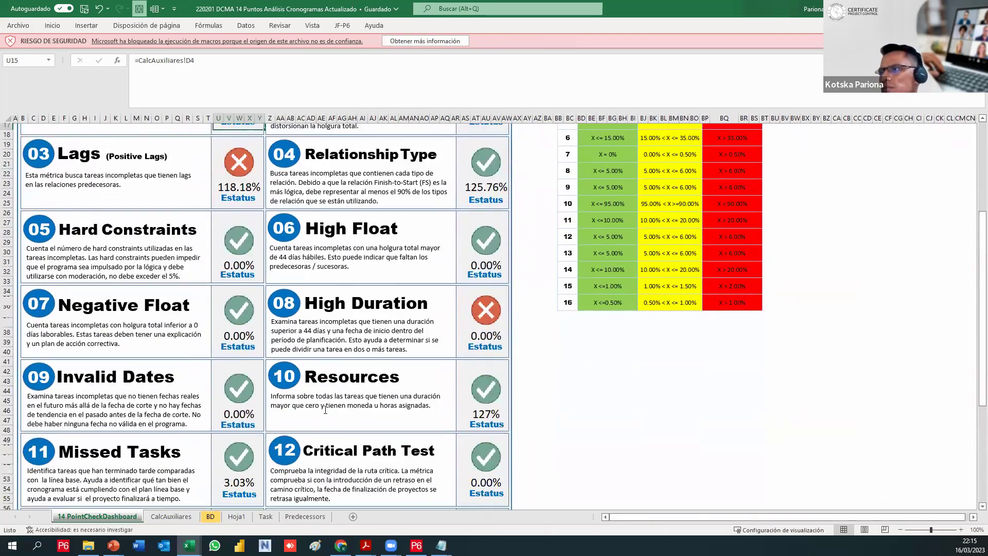
pyautogui.scroll(-7, 325, 411)
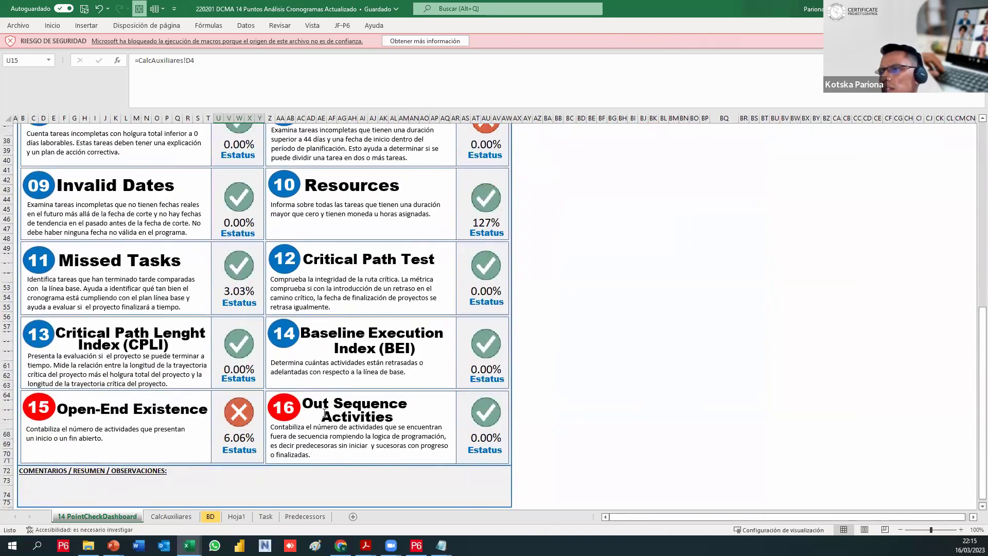
pyautogui.scroll(11, 325, 415)
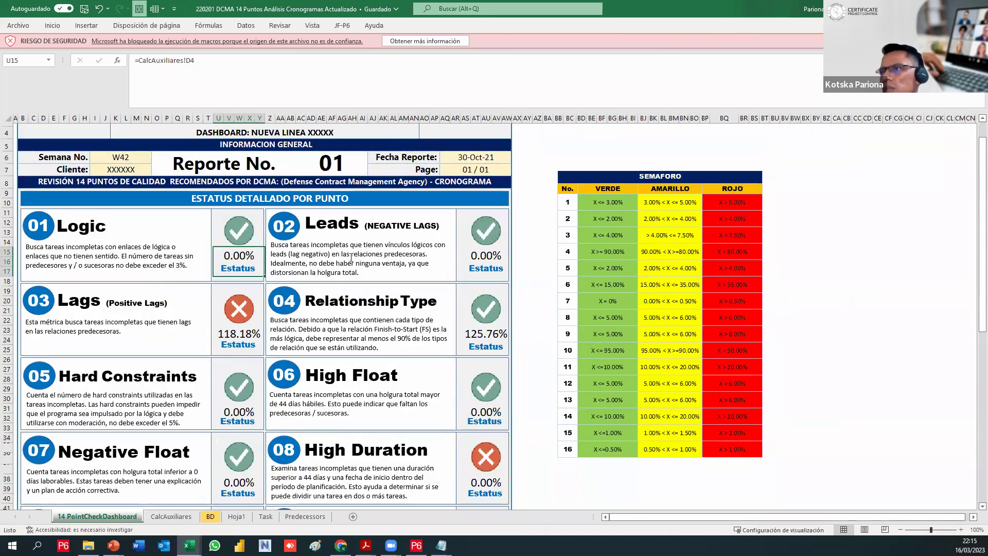
pyautogui.scroll(-5, 223, 321)
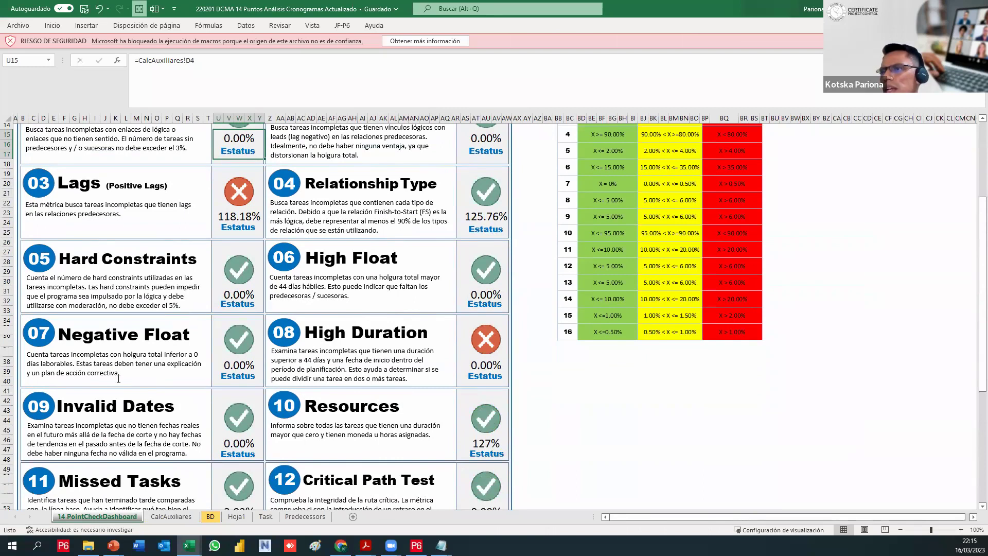
pyautogui.scroll(-7, 194, 364)
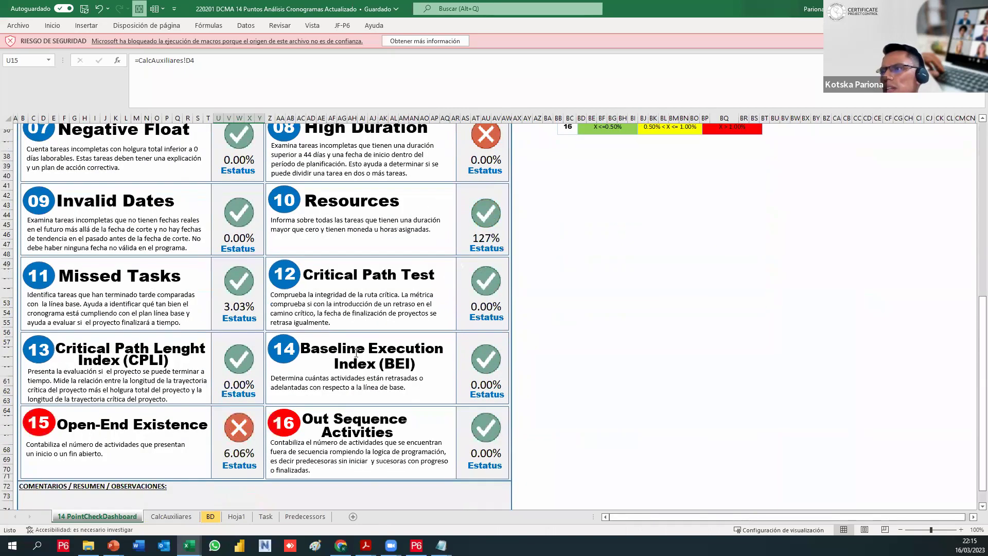
pyautogui.scroll(-2, 272, 384)
pyautogui.click(362, 474)
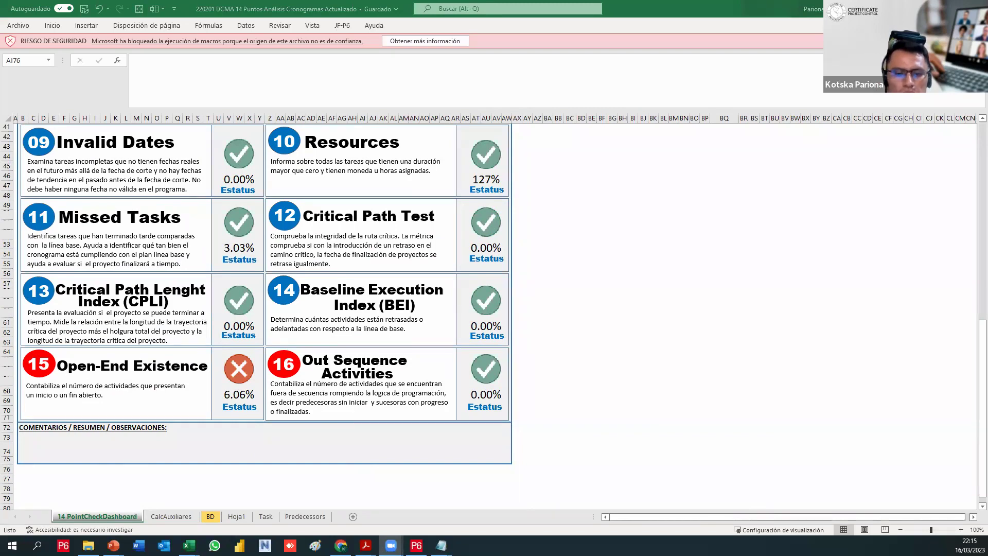
# Go over the dashboard again from the report header, checking the upper indicators against the SEMAFORO threshold table
pyautogui.click(441, 342)
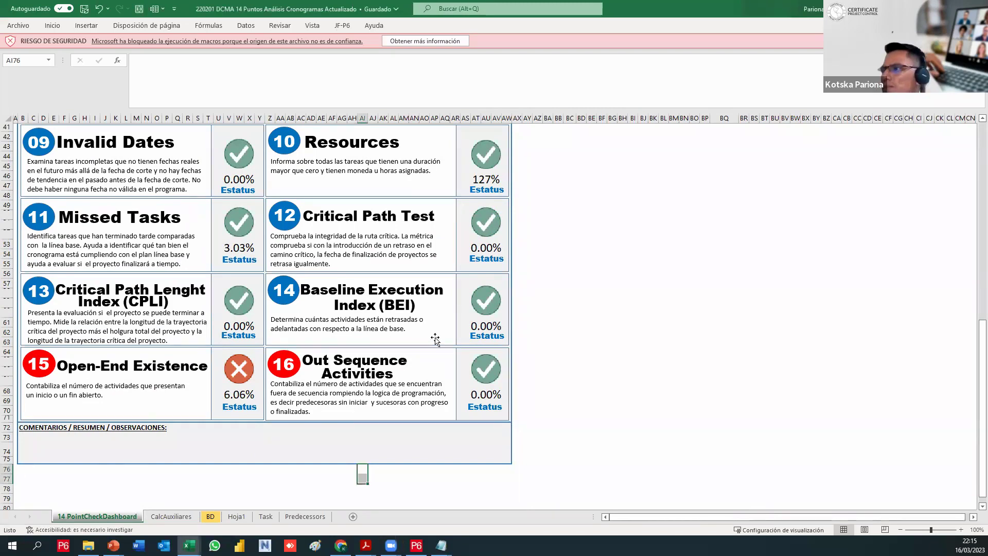
pyautogui.scroll(11, 527, 336)
pyautogui.scroll(2, 585, 341)
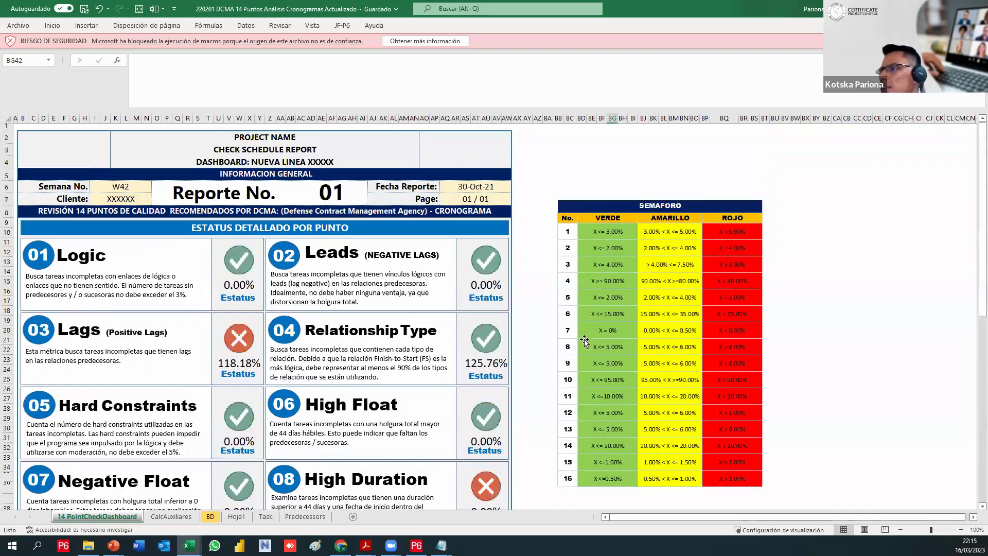
pyautogui.scroll(-3, 585, 340)
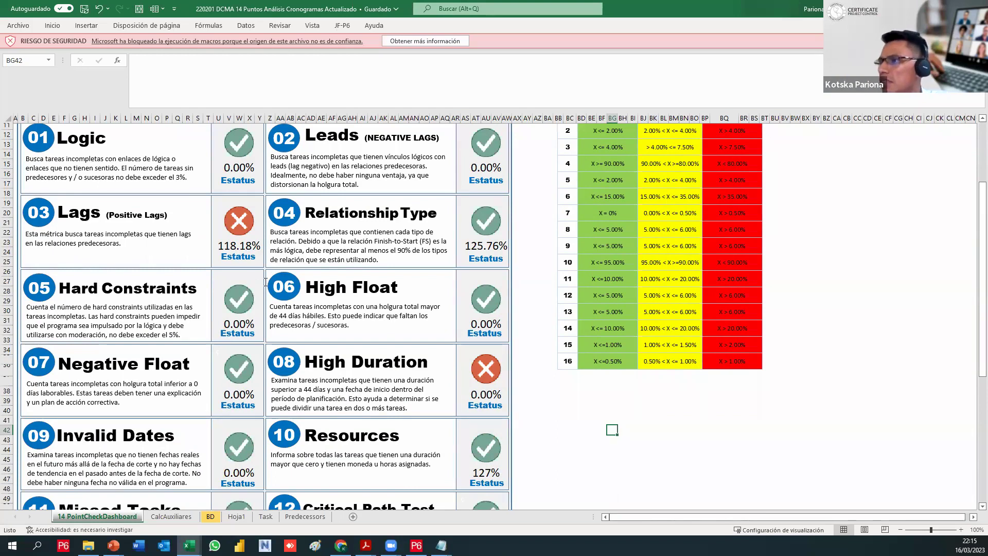
pyautogui.scroll(3, 541, 364)
pyautogui.scroll(-4, 541, 364)
pyautogui.click(542, 361)
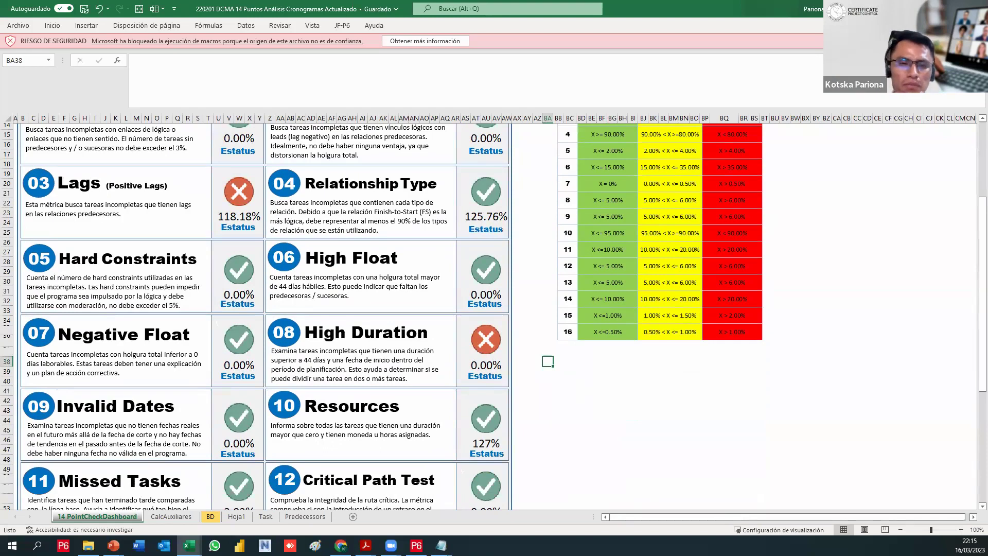